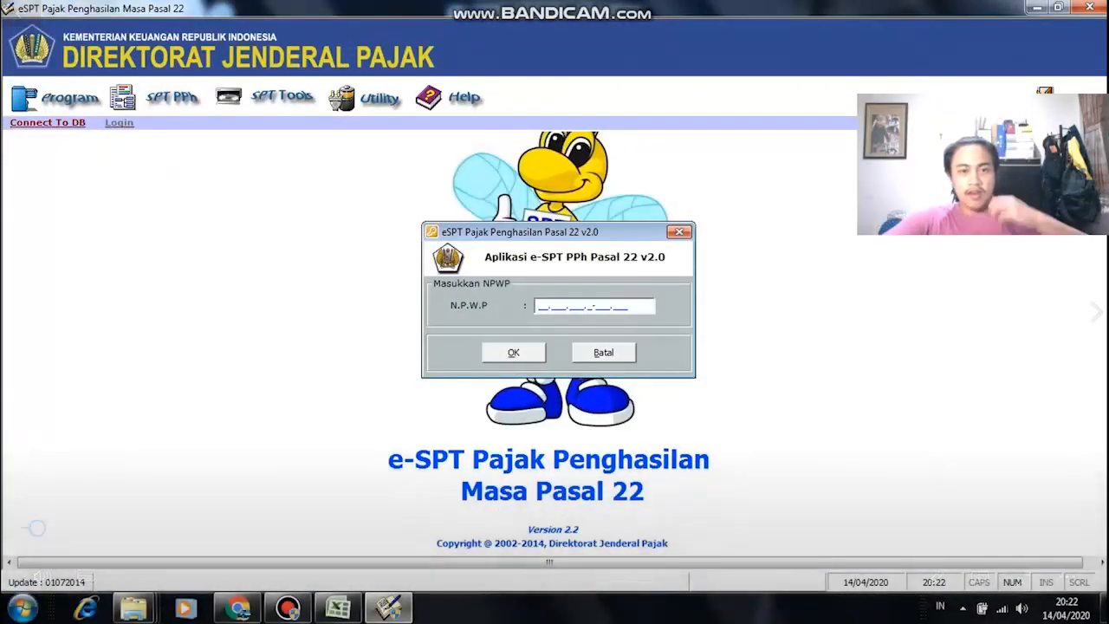
Step: Paste the company's NPWP into the N.P.W.P field, then clear it when the format comes out wrong
{"action": "right_click", "coordinate": [537, 304]}
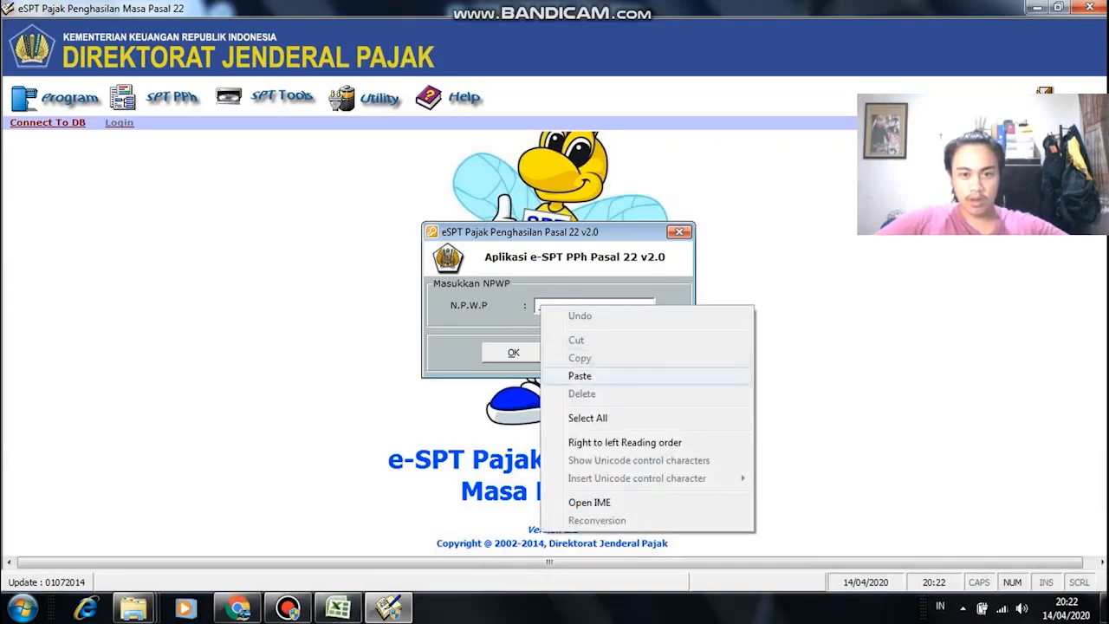
{"action": "left_click", "coordinate": [554, 373]}
{"action": "key", "text": "BackSpace"}
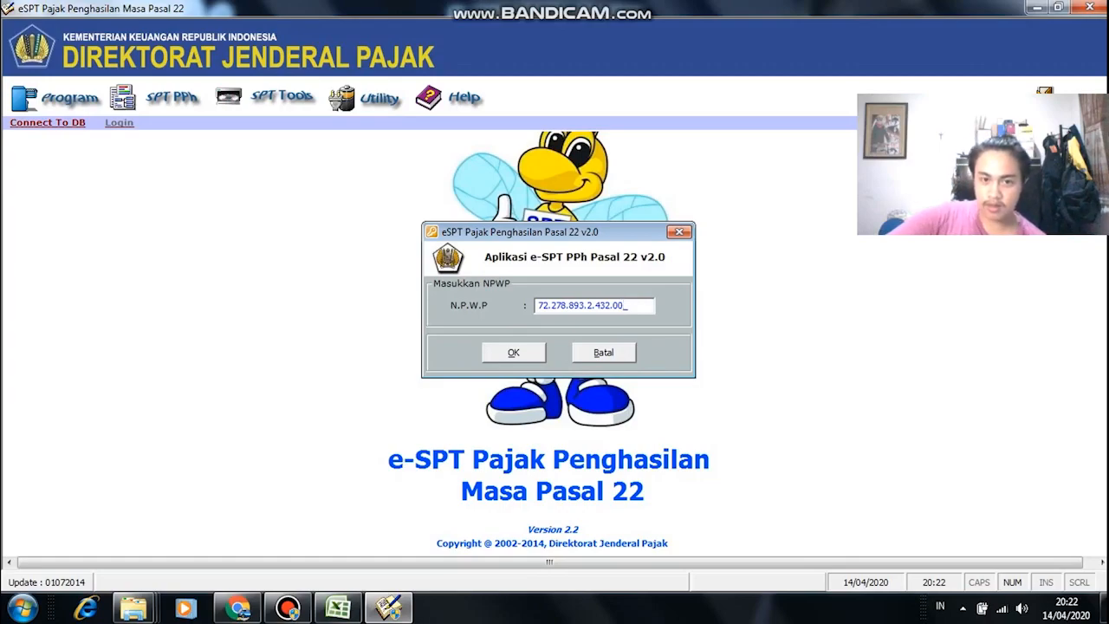
{"action": "key", "text": "BackSpace"}
{"action": "key", "text": "BackSpace"}
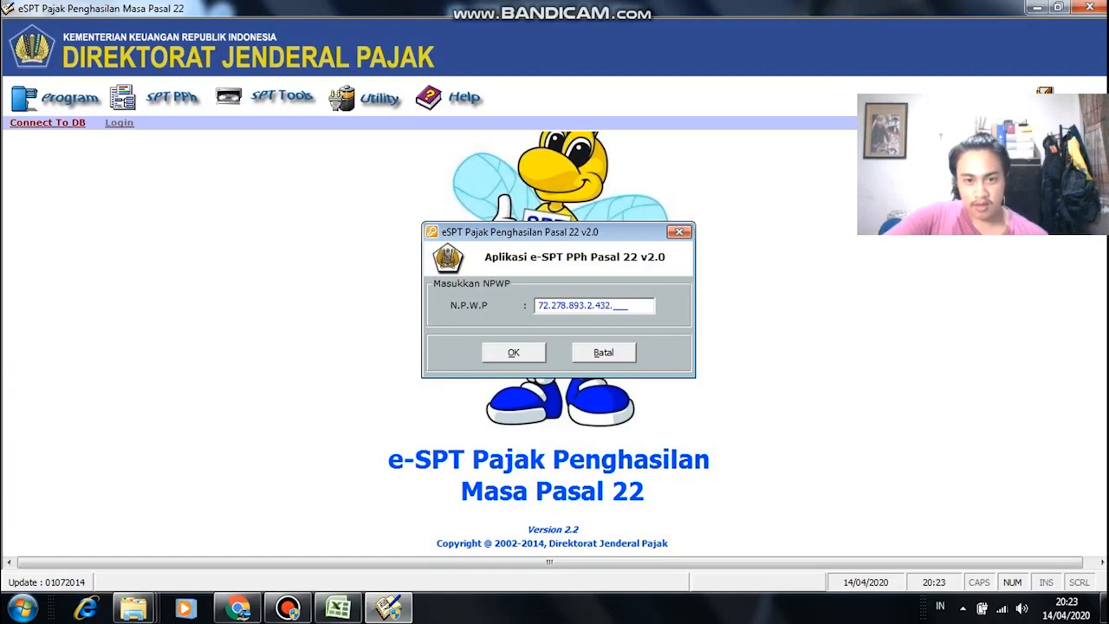
{"action": "key", "text": "ctrl+a"}
{"action": "key", "text": "Right"}
{"action": "key", "text": "BackSpace"}
{"action": "key", "text": "BackSpace"}
{"action": "key", "text": "BackSpace"}
{"action": "key", "text": "BackSpace"}
{"action": "key", "text": "BackSpace"}
{"action": "key", "text": "BackSpace"}
{"action": "key", "text": "BackSpace"}
{"action": "key", "text": "BackSpace"}
{"action": "key", "text": "BackSpace"}
{"action": "key", "text": "BackSpace"}
{"action": "key", "text": "BackSpace"}
{"action": "key", "text": "BackSpace"}
Step: Retype the company's NPWP group by group from the spreadsheet and confirm it
{"action": "key", "text": "alt+Tab"}
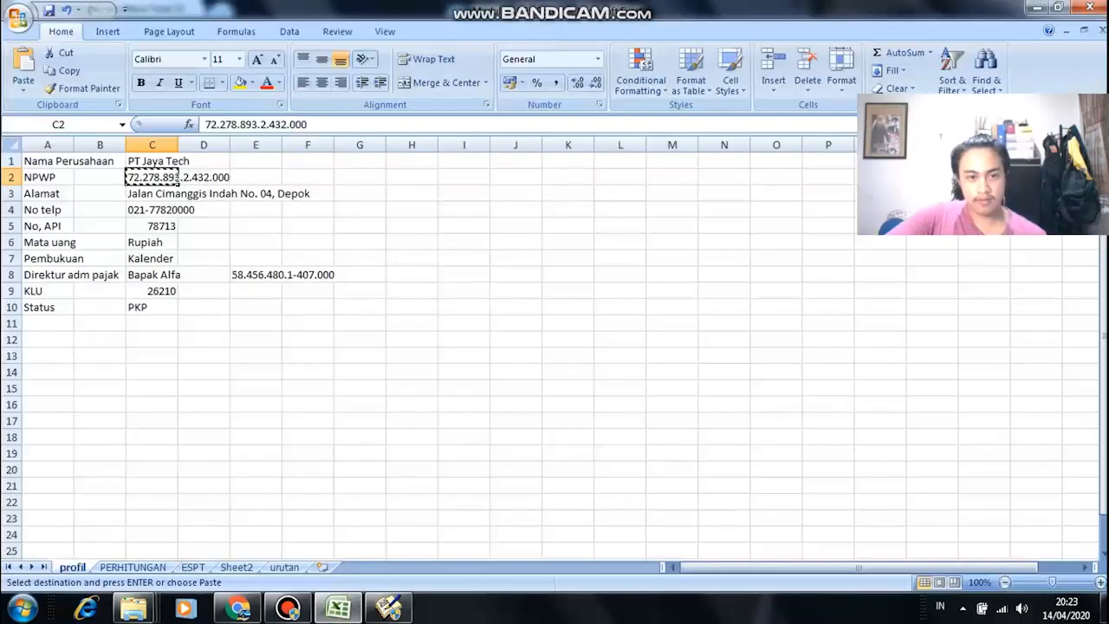
{"action": "key", "text": "alt+Tab"}
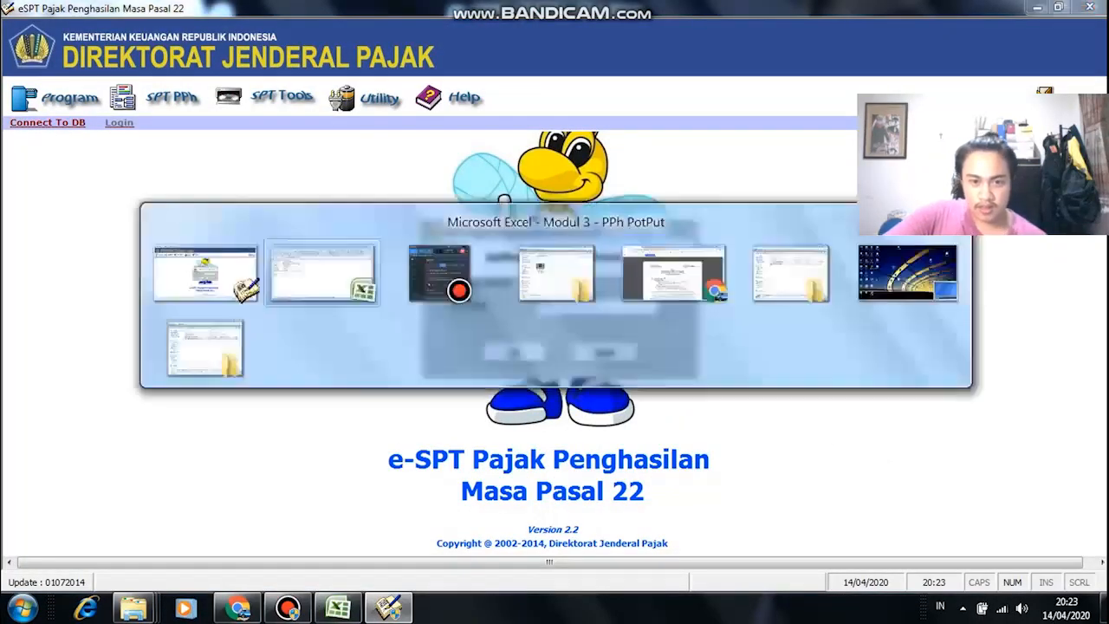
{"action": "key", "text": "alt+Tab"}
{"action": "key", "text": "alt+Tab"}
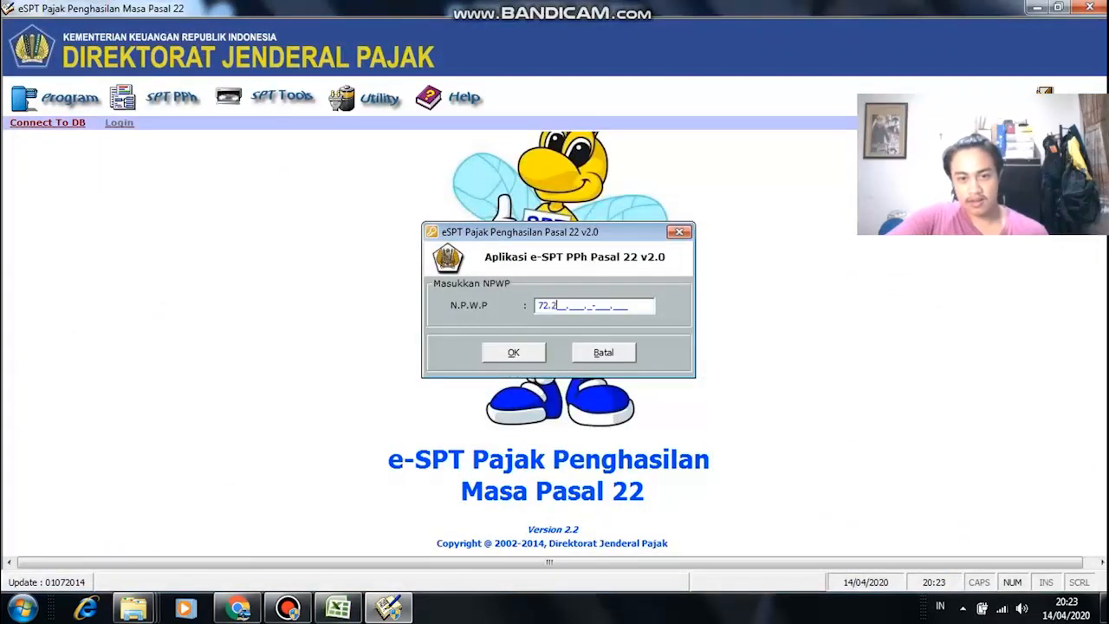
{"action": "key", "text": "alt+Tab"}
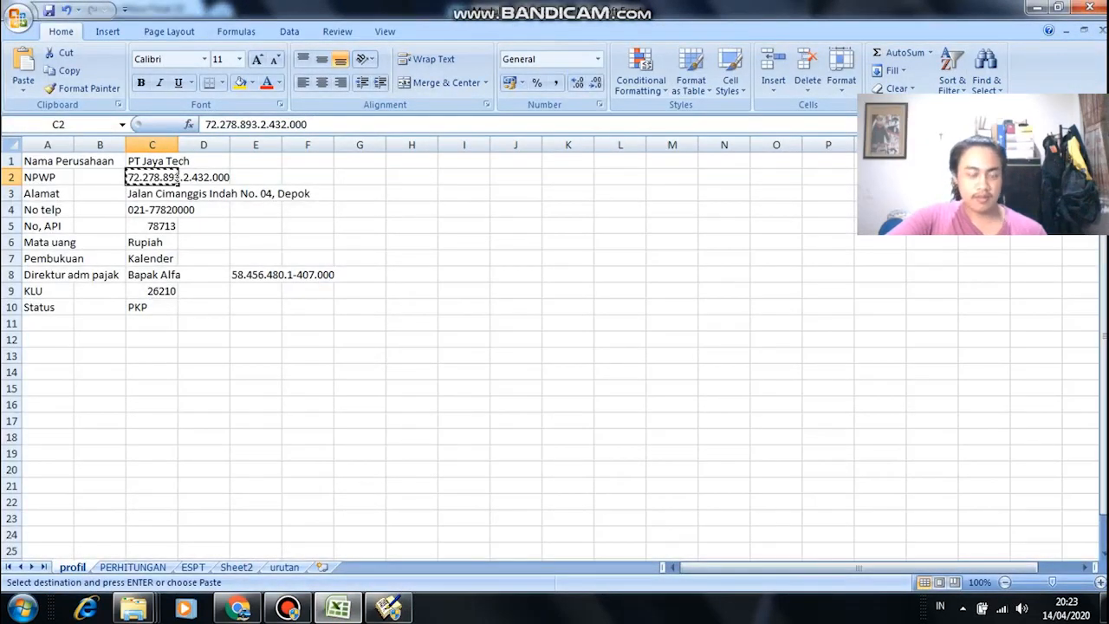
{"action": "key", "text": "alt+Tab"}
{"action": "key", "text": "alt+Tab"}
{"action": "key", "text": "Escape"}
{"action": "left_click", "coordinate": [567, 291]}
{"action": "key", "text": "alt+Tab"}
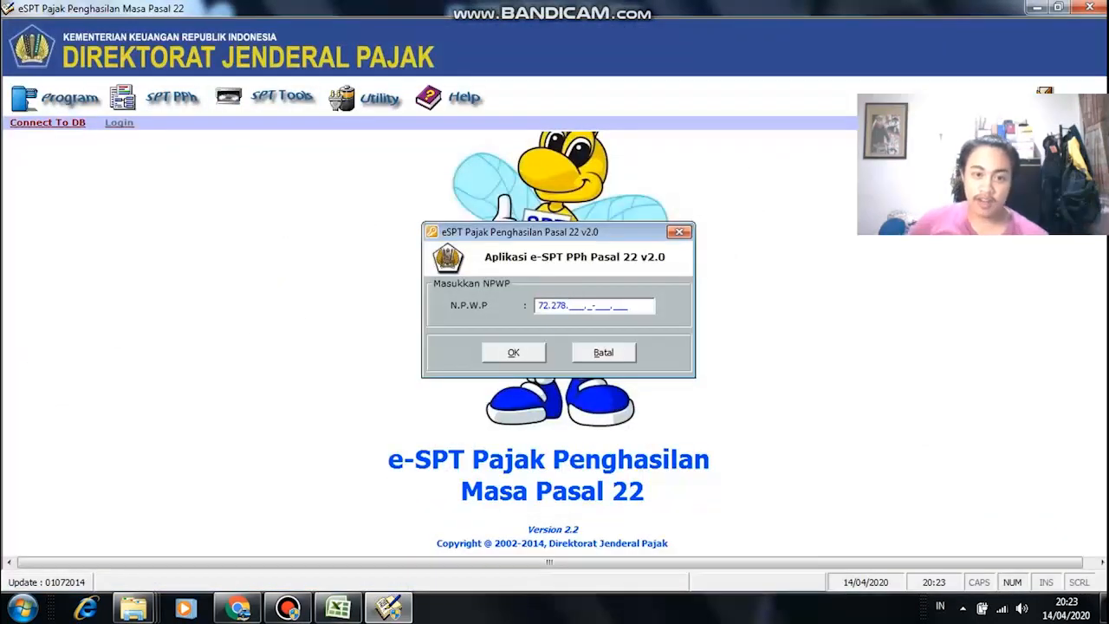
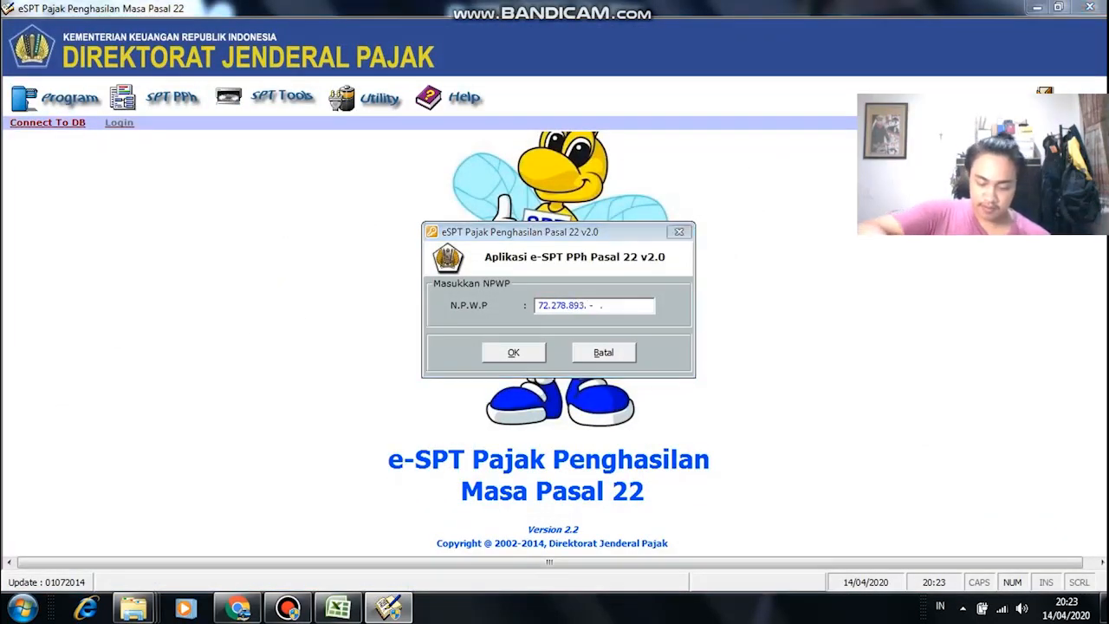
{"action": "key", "text": "alt+Tab"}
{"action": "key", "text": "alt+Tab"}
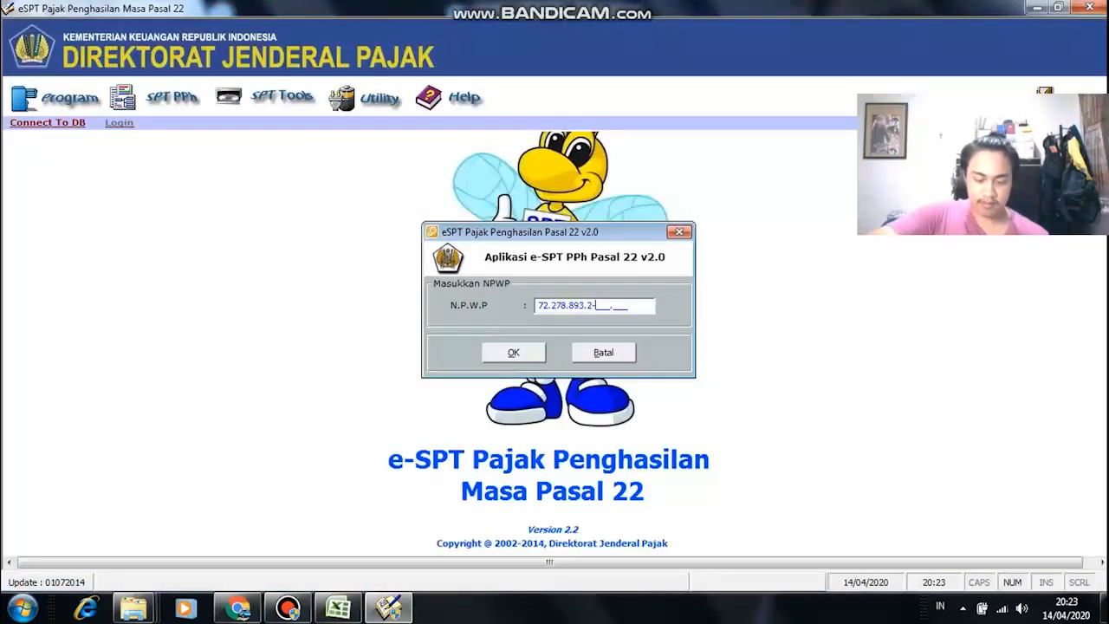
{"action": "key", "text": "alt+Tab"}
{"action": "key", "text": "alt+Tab"}
{"action": "key", "text": "alt+Tab"}
{"action": "key", "text": "alt+Tab"}
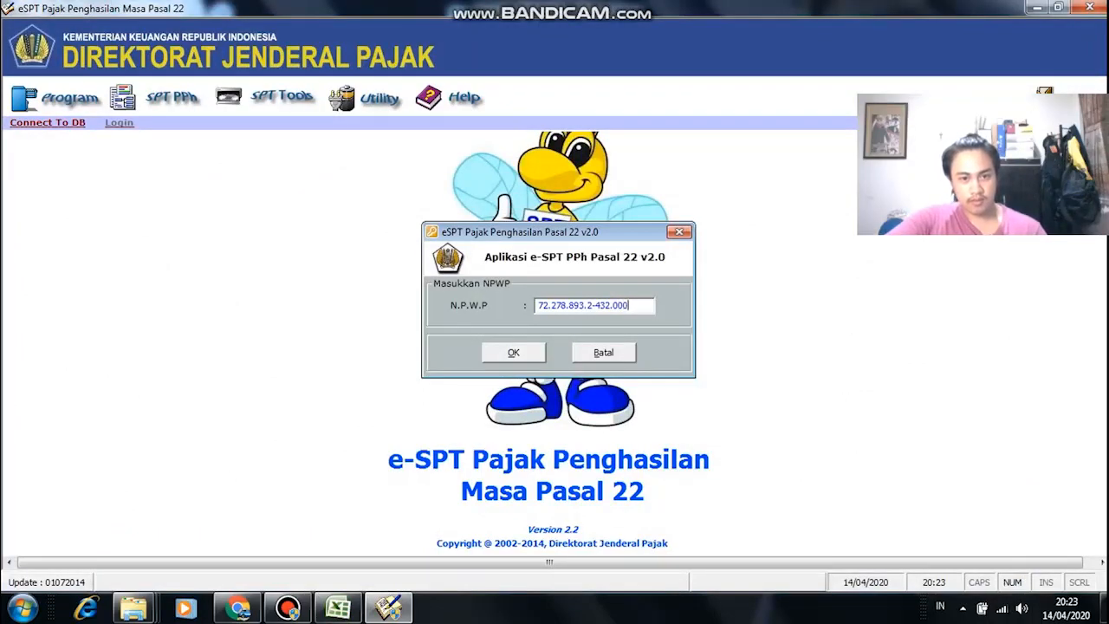
{"action": "key", "text": "Return"}
Step: Copy the company name PT Jaya Tech and its address from the spreadsheet into Nama and Alamat
{"action": "key", "text": "alt+Tab"}
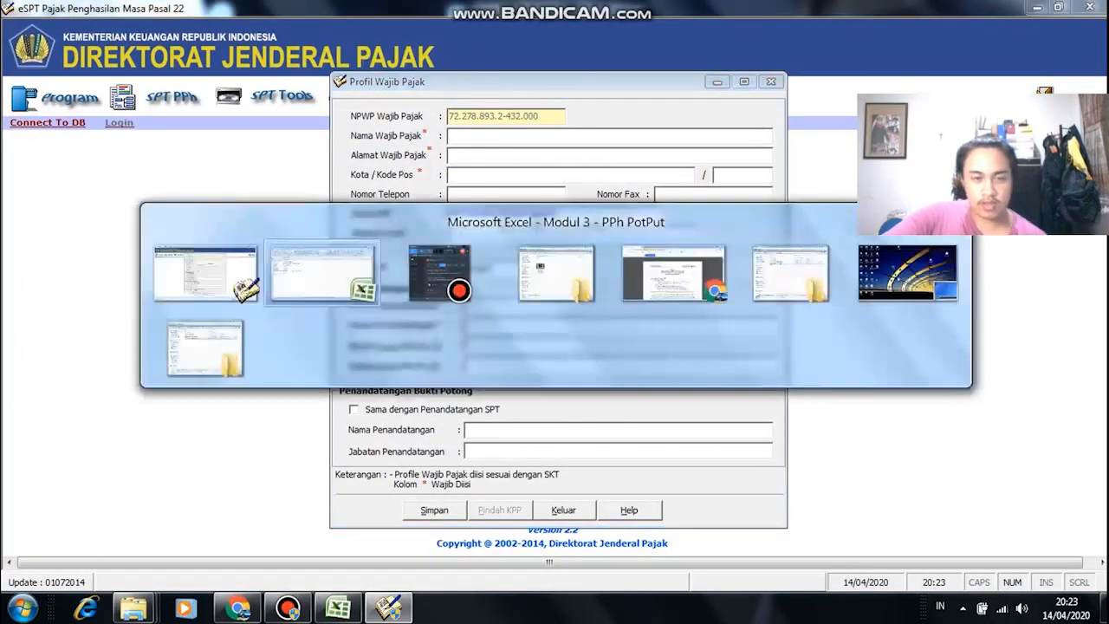
{"action": "left_click", "coordinate": [152, 161]}
{"action": "key", "text": "ctrl+c"}
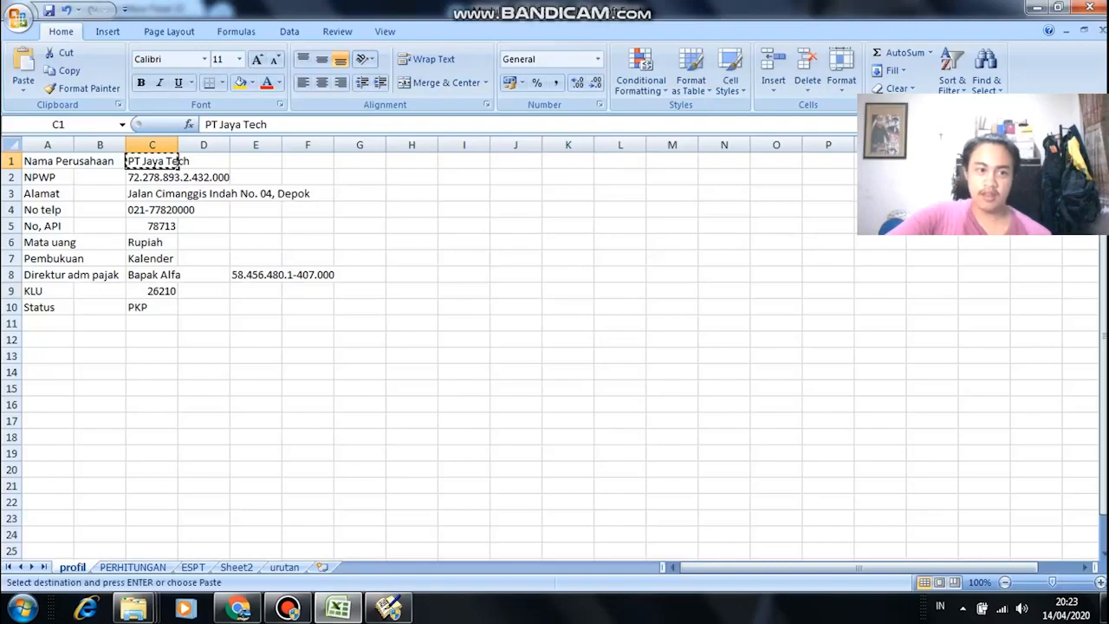
{"action": "key", "text": "alt+Tab"}
{"action": "key", "text": "ctrl+v"}
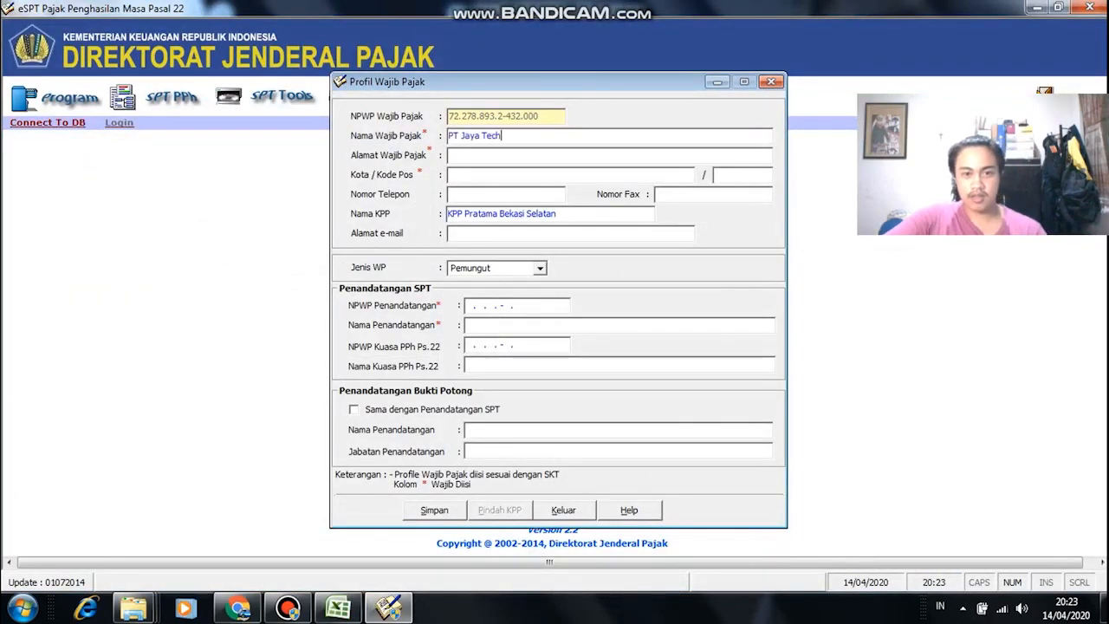
{"action": "key", "text": "alt+Tab"}
{"action": "left_click", "coordinate": [151, 193]}
{"action": "key", "text": "ctrl+c"}
{"action": "key", "text": "alt+Tab"}
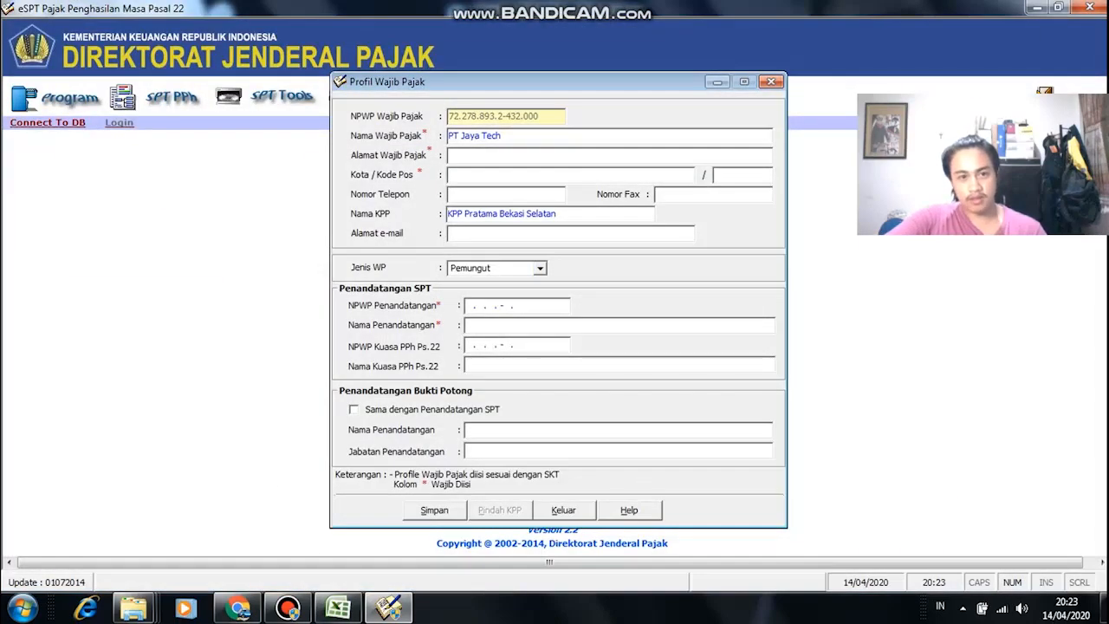
{"action": "key", "text": "ctrl+v"}
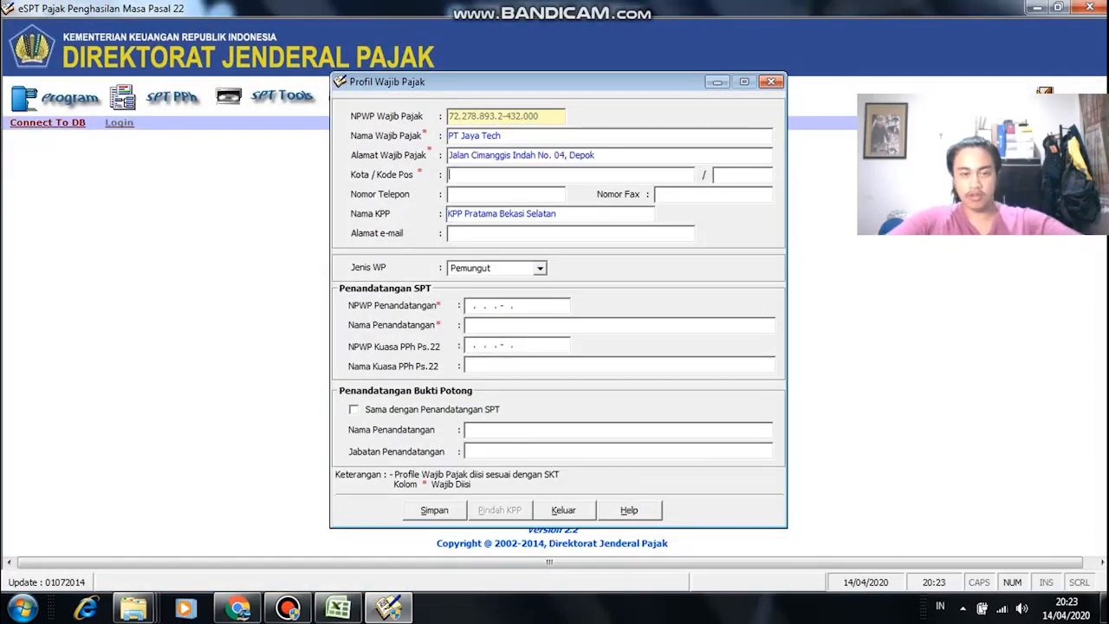
Step: Enter the city Depok and postal code 15467
{"action": "key", "text": "alt+Tab"}
{"action": "key", "text": "alt+Tab"}
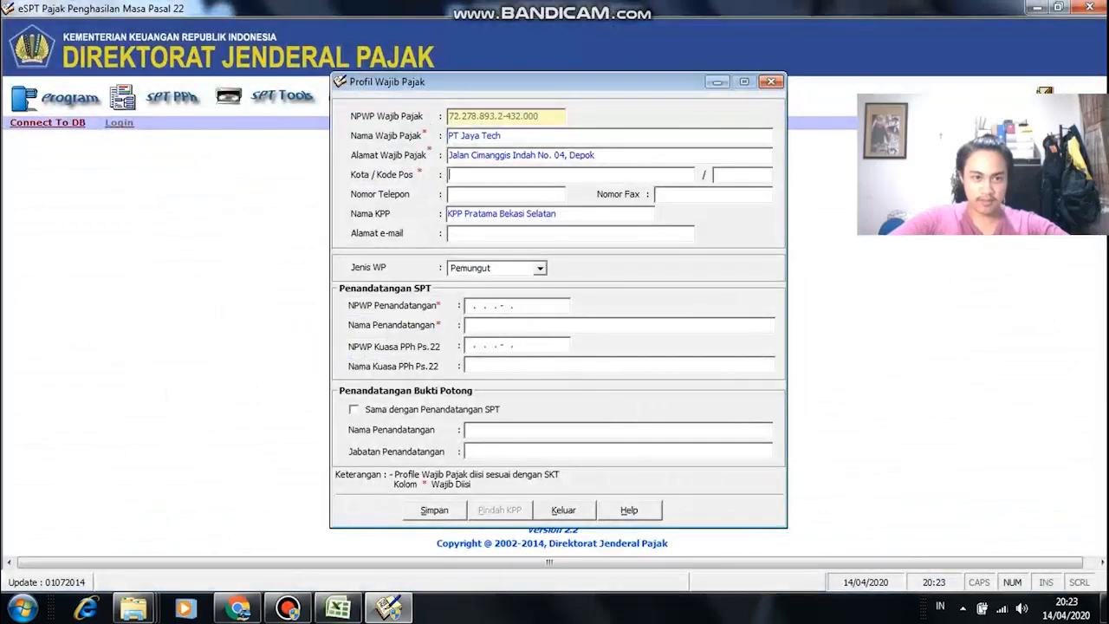
{"action": "key", "text": "alt+Tab"}
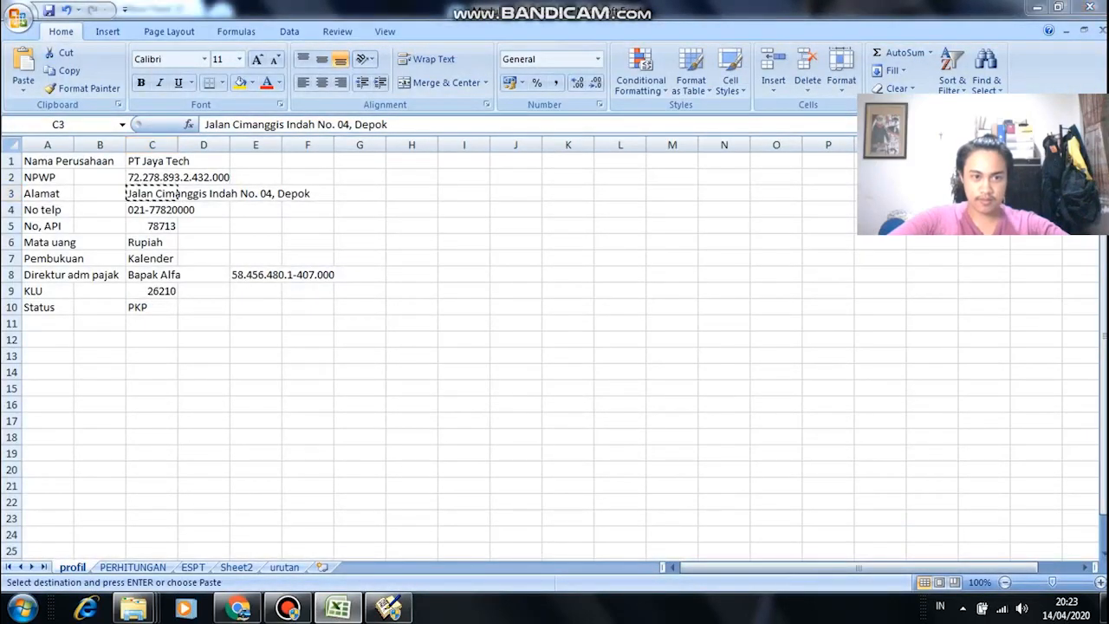
{"action": "key", "text": "alt+Tab"}
{"action": "type", "text": "Depok"}
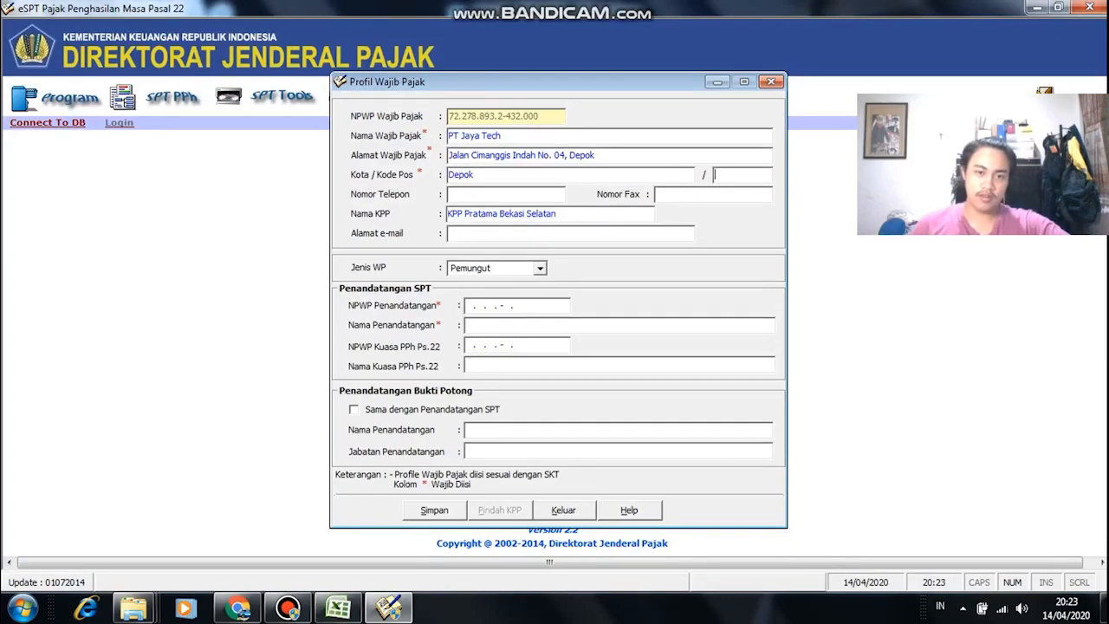
{"action": "type", "text": "15467"}
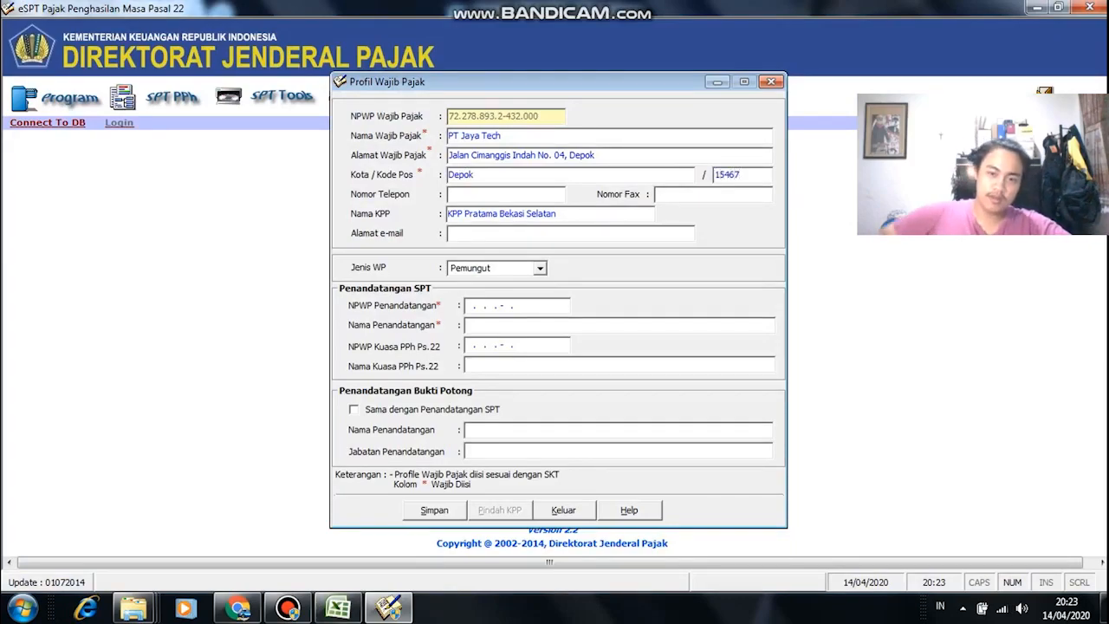
Step: Paste the company's phone number from cell C4 into Nomor Telepon
{"action": "key", "text": "alt+Tab"}
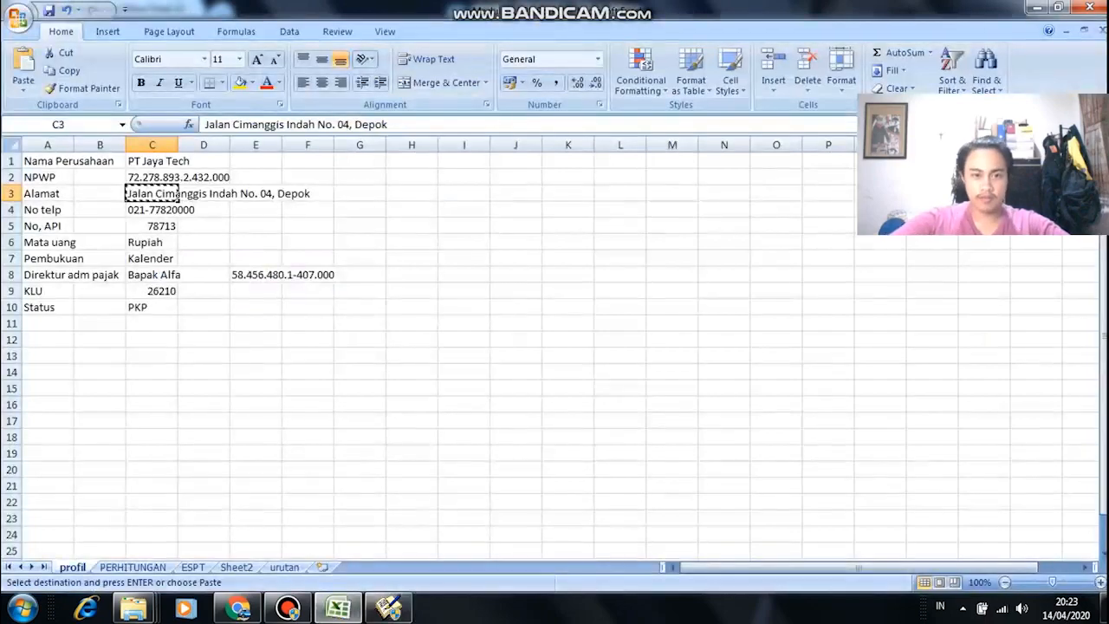
{"action": "left_click", "coordinate": [178, 209]}
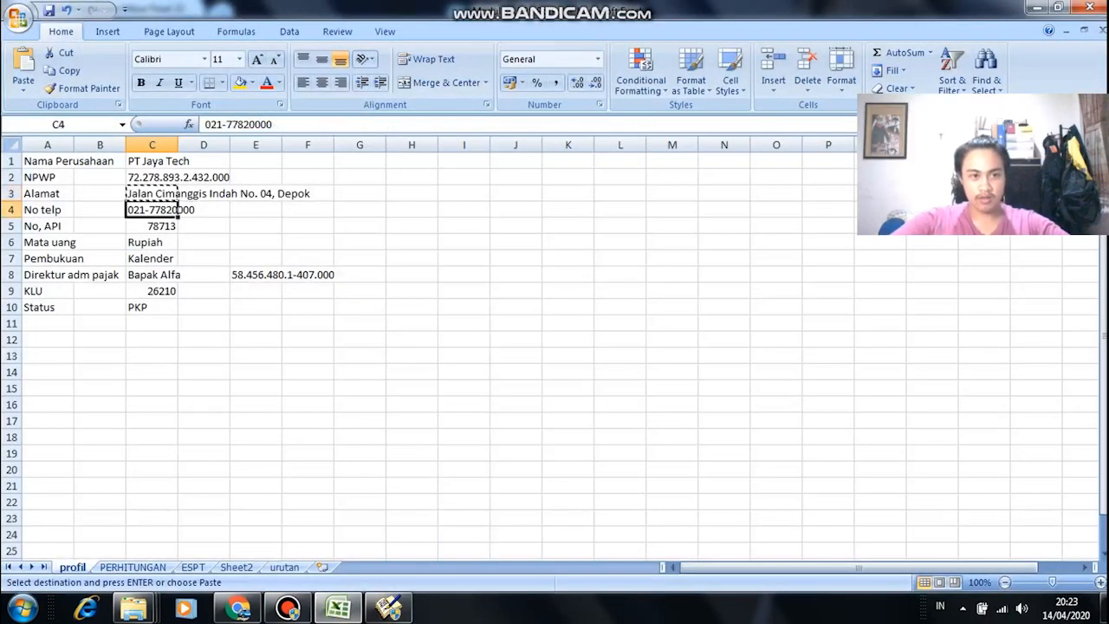
{"action": "key", "text": "alt+Tab"}
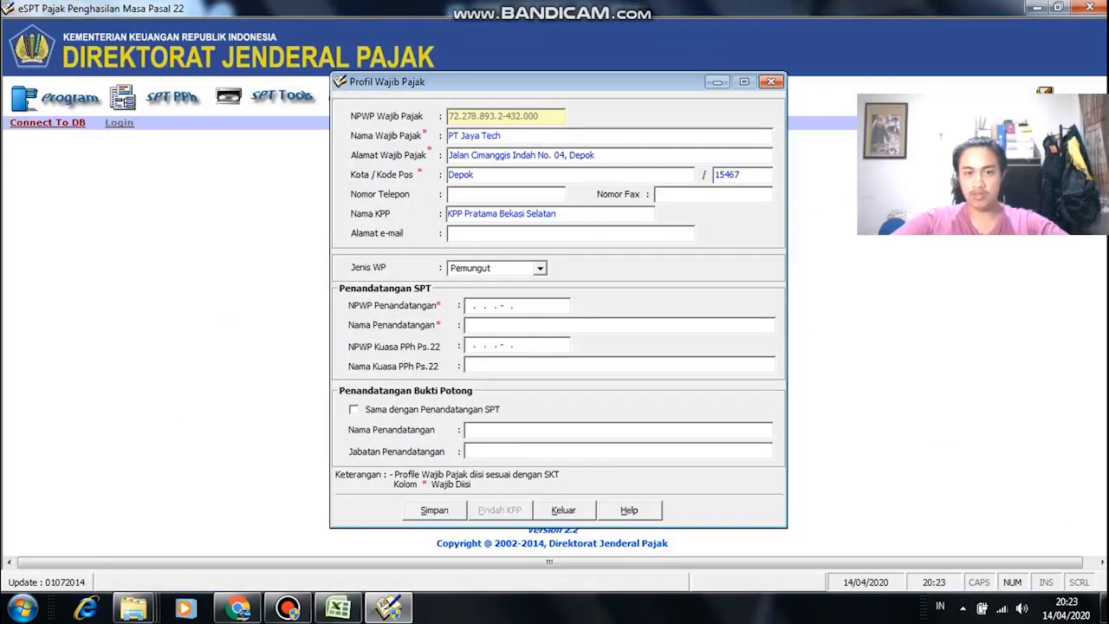
{"action": "right_click", "coordinate": [496, 194]}
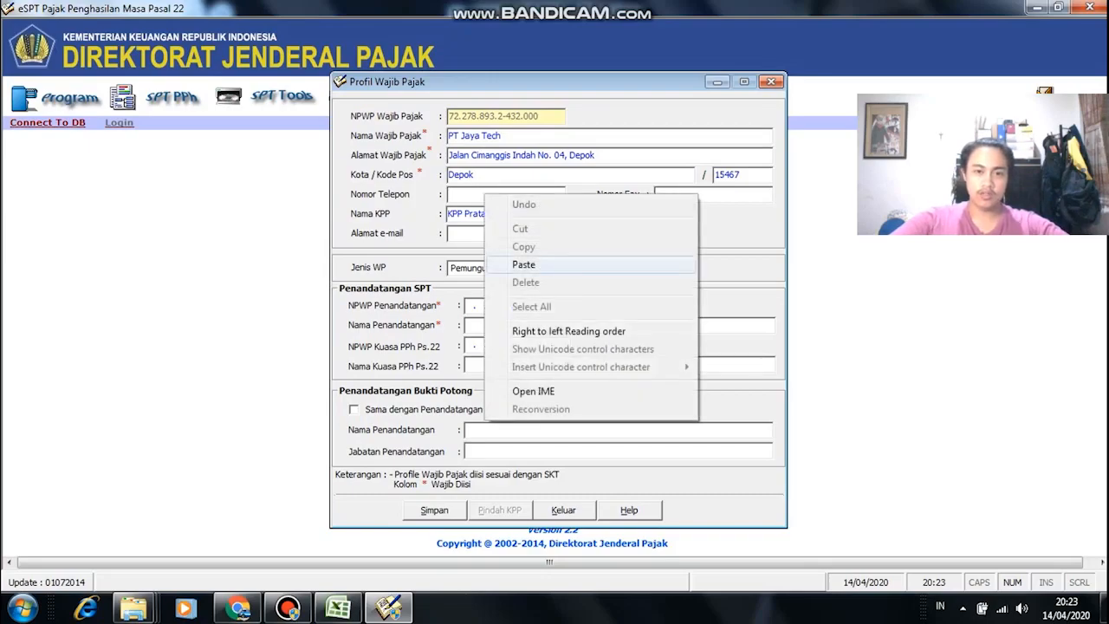
{"action": "left_click", "coordinate": [530, 260]}
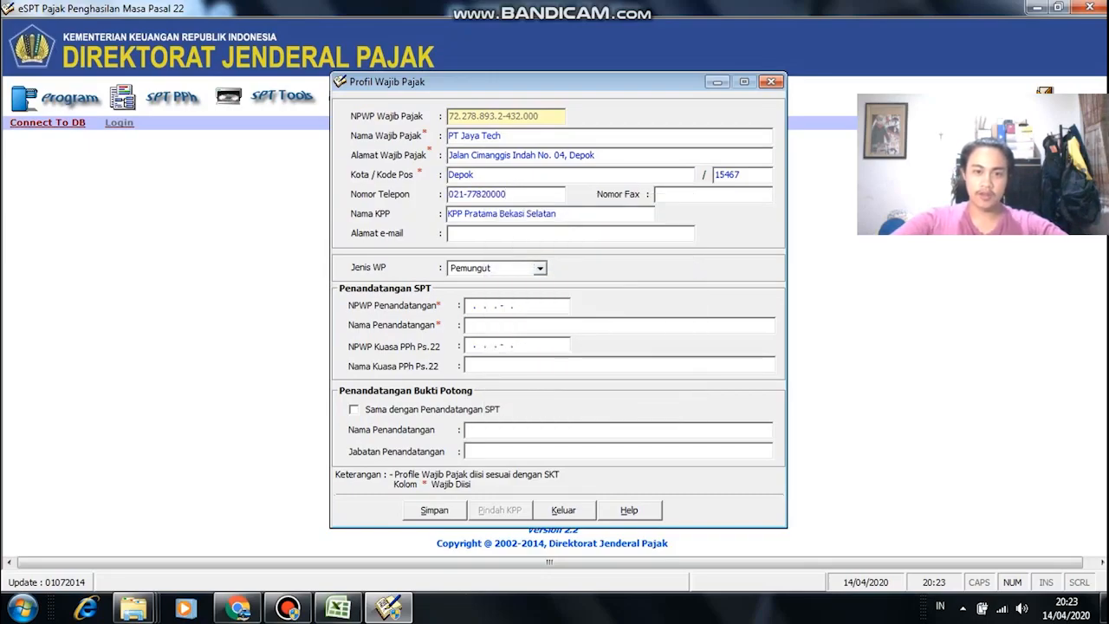
{"action": "left_click", "coordinate": [684, 194]}
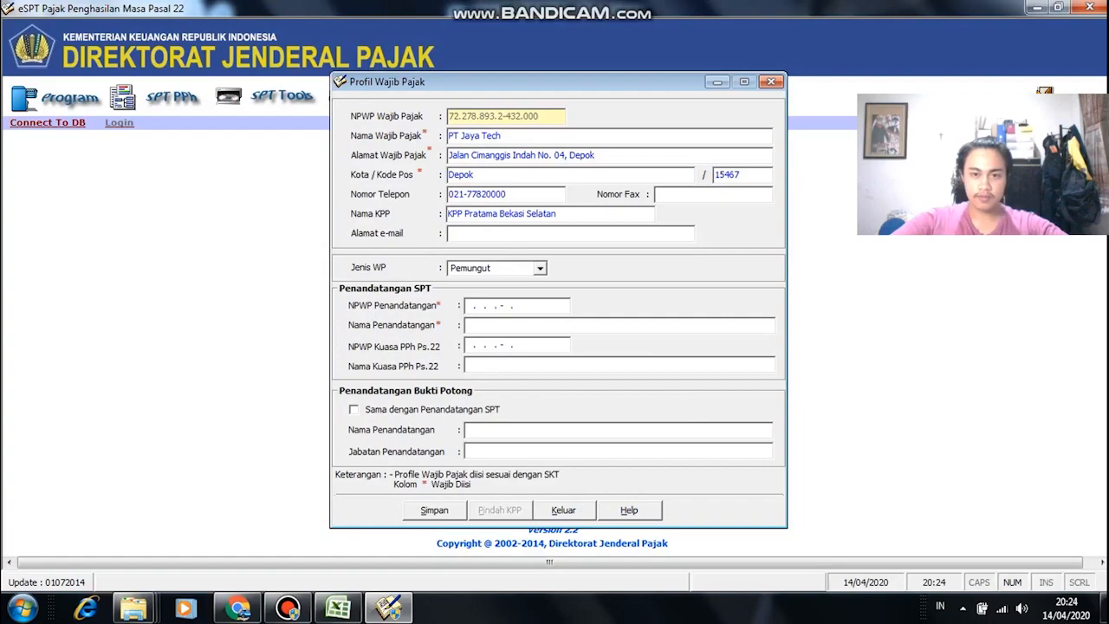
{"action": "key", "text": "Tab"}
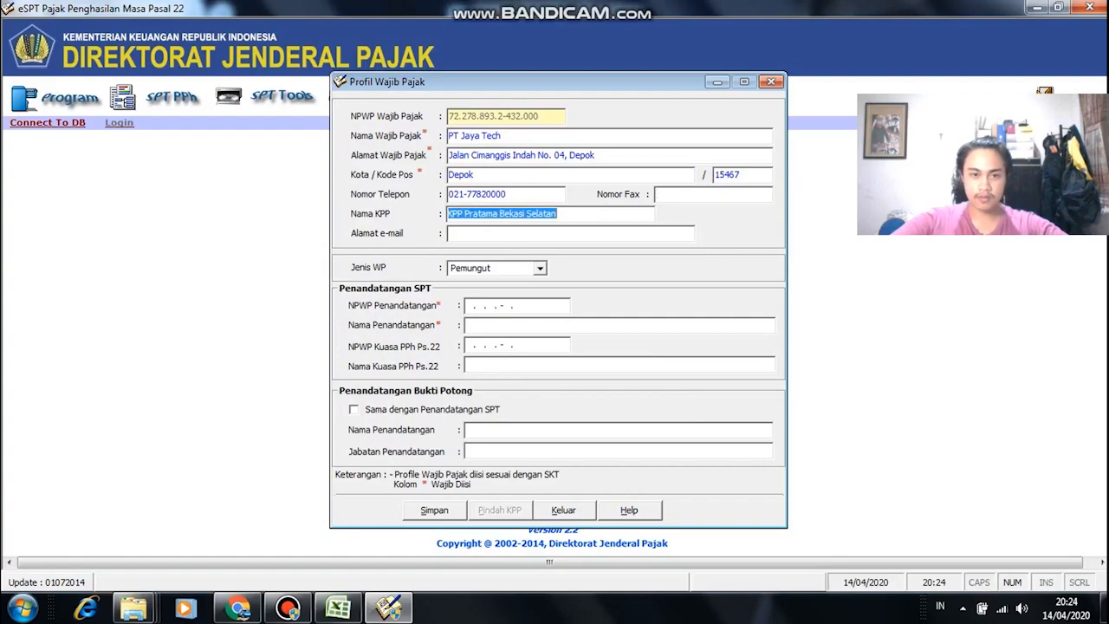
Step: Change the tax office name so it reads KPP Pratama Depok
{"action": "key", "text": "alt+Tab"}
{"action": "key", "text": "ctrl+c"}
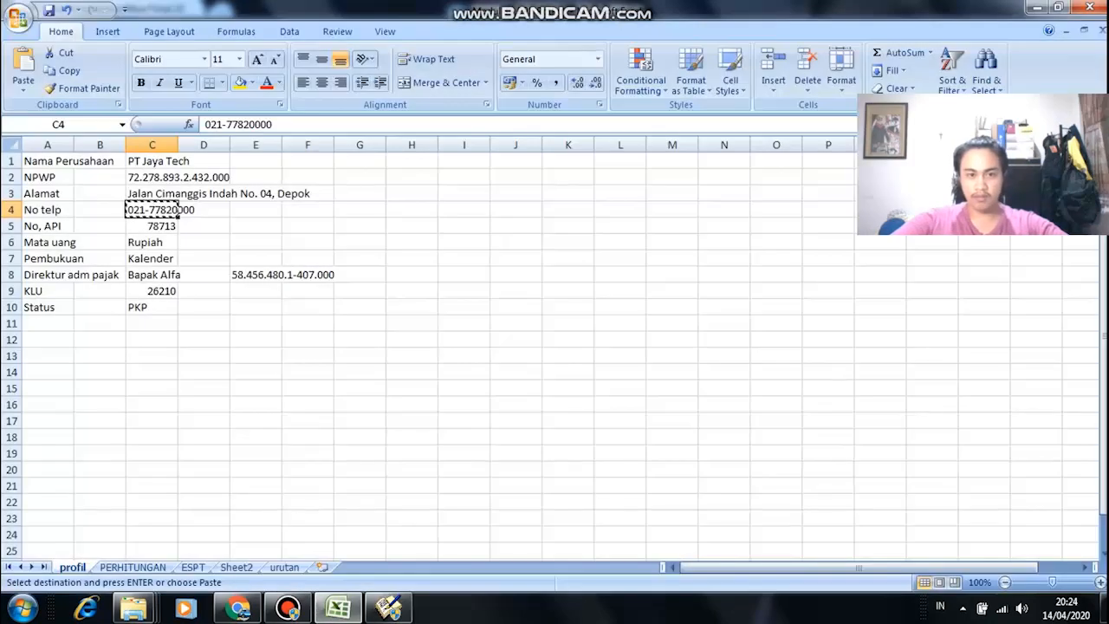
{"action": "key", "text": "alt+Tab"}
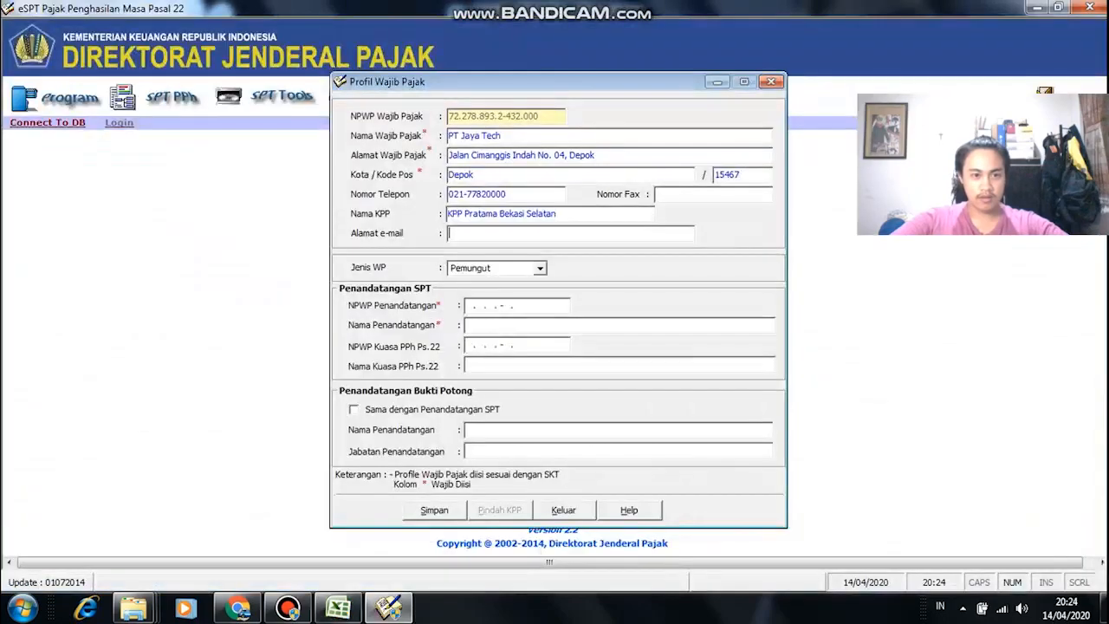
{"action": "key", "text": "shift+Tab"}
{"action": "key", "text": "End"}
{"action": "key", "text": "ctrl+shift+Left"}
{"action": "key", "text": "BackSpace"}
{"action": "key", "text": "BackSpace"}
{"action": "key", "text": "BackSpace"}
{"action": "key", "text": "BackSpace"}
{"action": "key", "text": "BackSpace"}
{"action": "key", "text": "BackSpace"}
{"action": "key", "text": "BackSpace"}
{"action": "key", "text": "BackSpace"}
{"action": "type", "text": "Depok"}
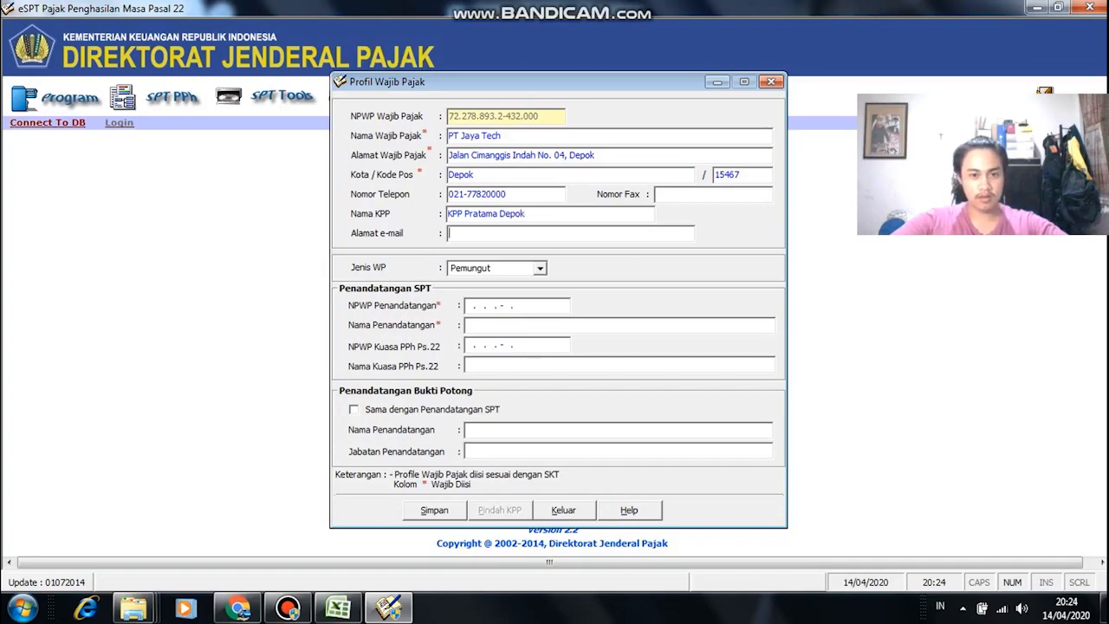
{"action": "key", "text": "alt+Tab"}
{"action": "key", "text": "alt+Tab"}
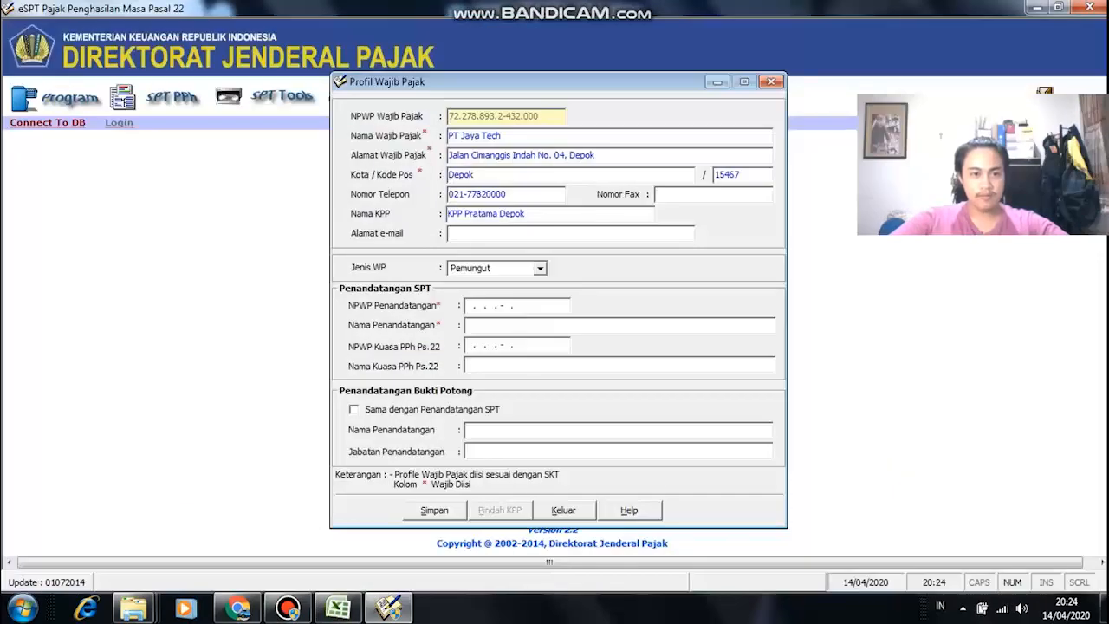
Step: Keep Pemungut as the taxpayer type and bring up the workbook's PERHITUNGAN sheet
{"action": "key", "text": "alt+Tab"}
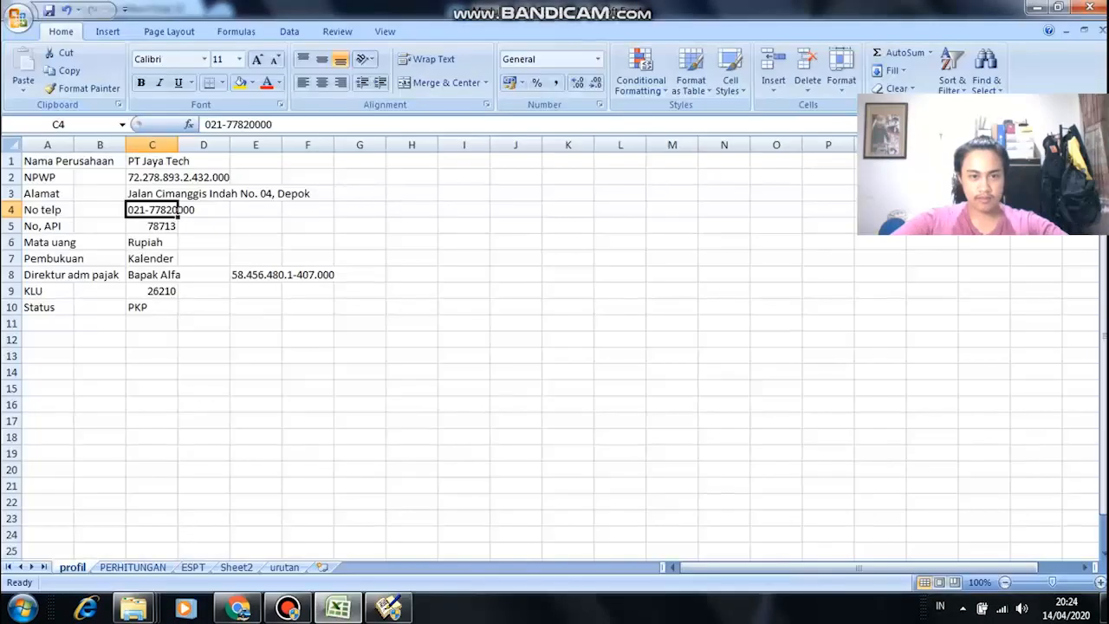
{"action": "key", "text": "alt+Tab"}
{"action": "left_click", "coordinate": [540, 269]}
{"action": "left_click", "coordinate": [471, 282]}
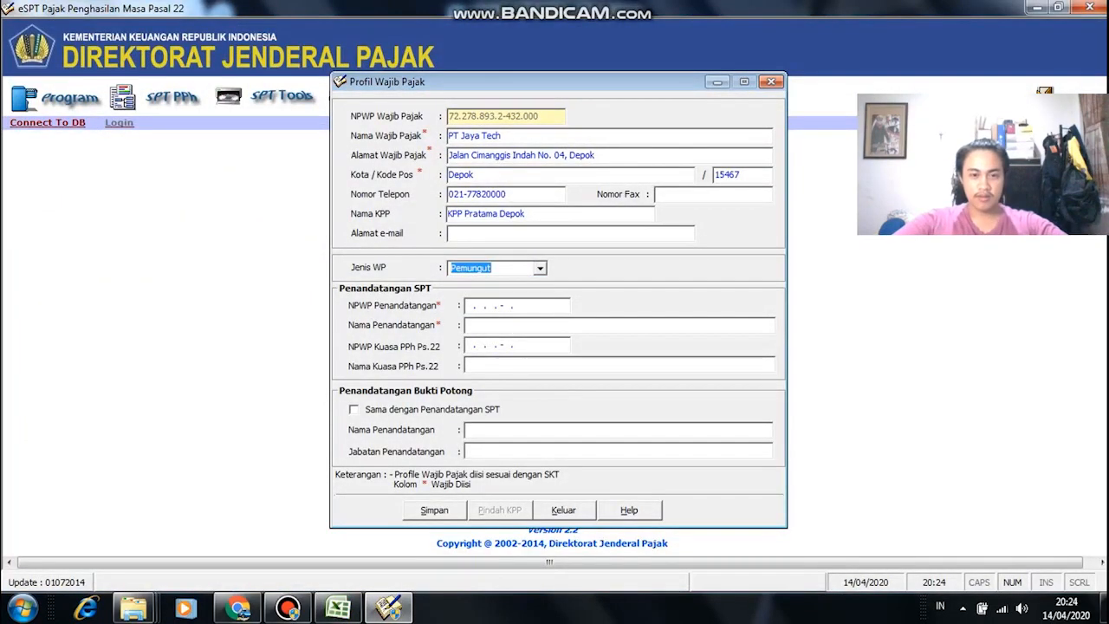
{"action": "key", "text": "alt+Tab"}
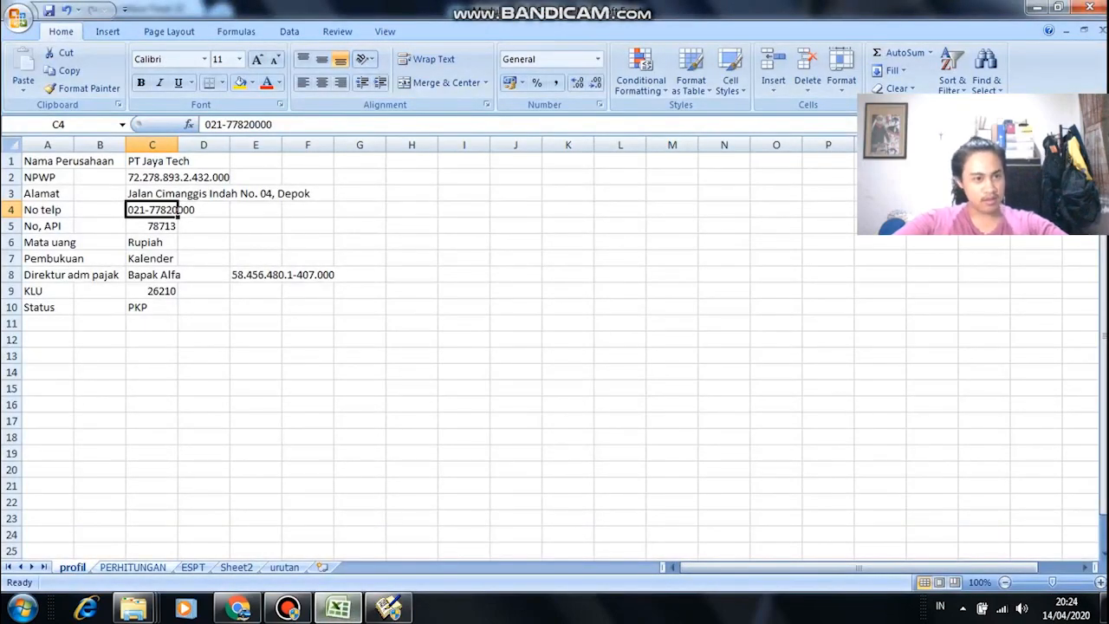
{"action": "key", "text": "ctrl+Page_Down"}
{"action": "scroll", "coordinate": [271, 231], "scroll_direction": "down", "scroll_amount": 5}
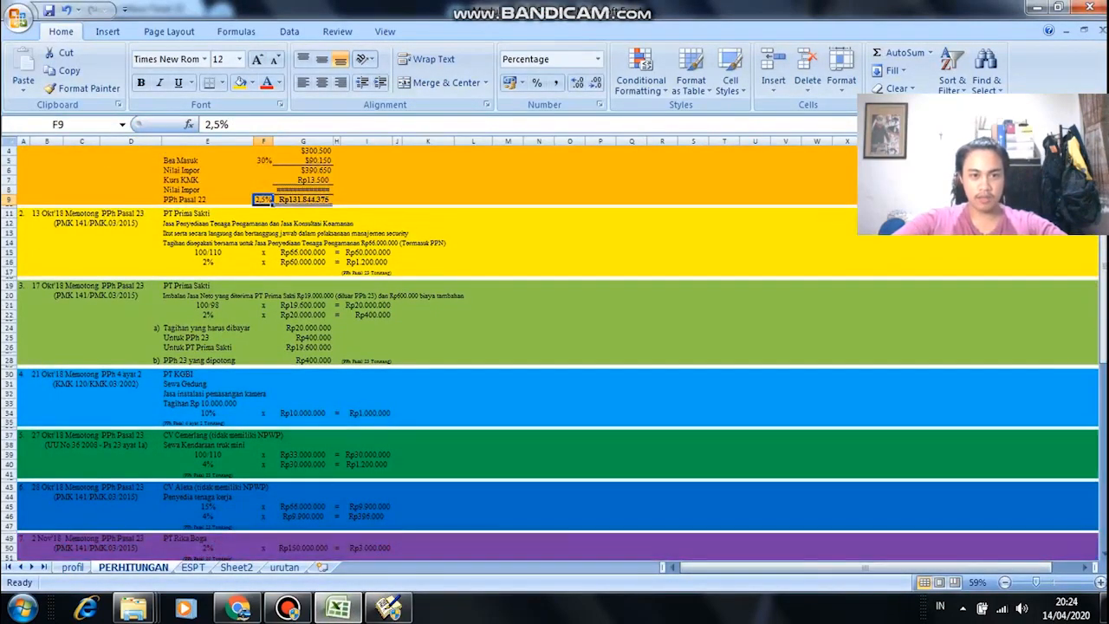
Step: Start entering the signer's NPWP, reading its digits from the ESPT sheet
{"action": "key", "text": "ctrl+Page_Down"}
{"action": "key", "text": "alt+Tab"}
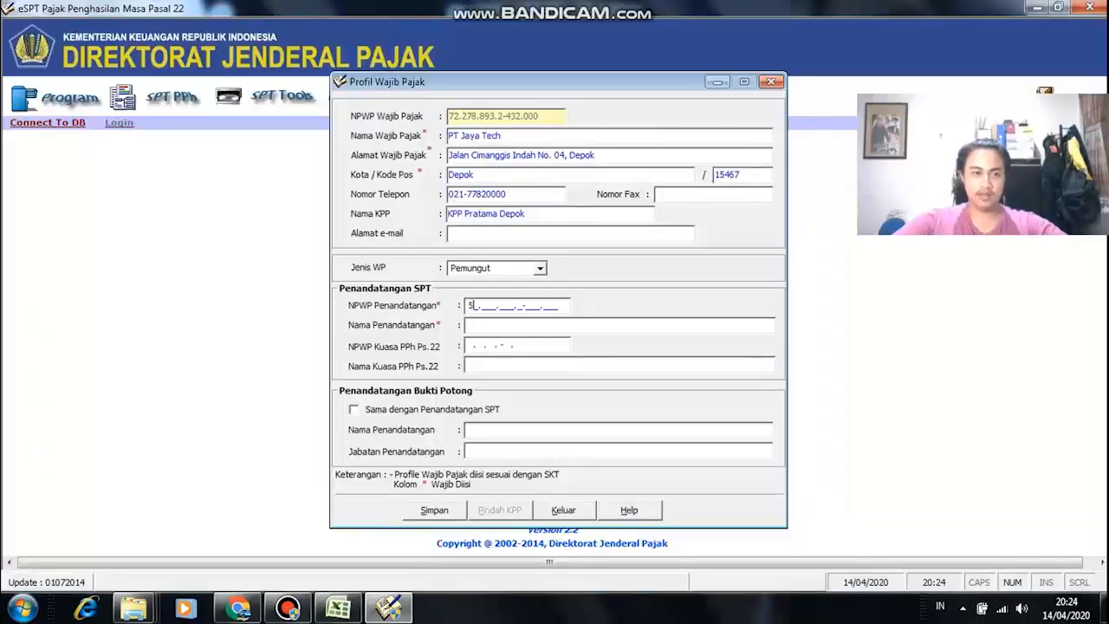
{"action": "key", "text": "alt+Tab"}
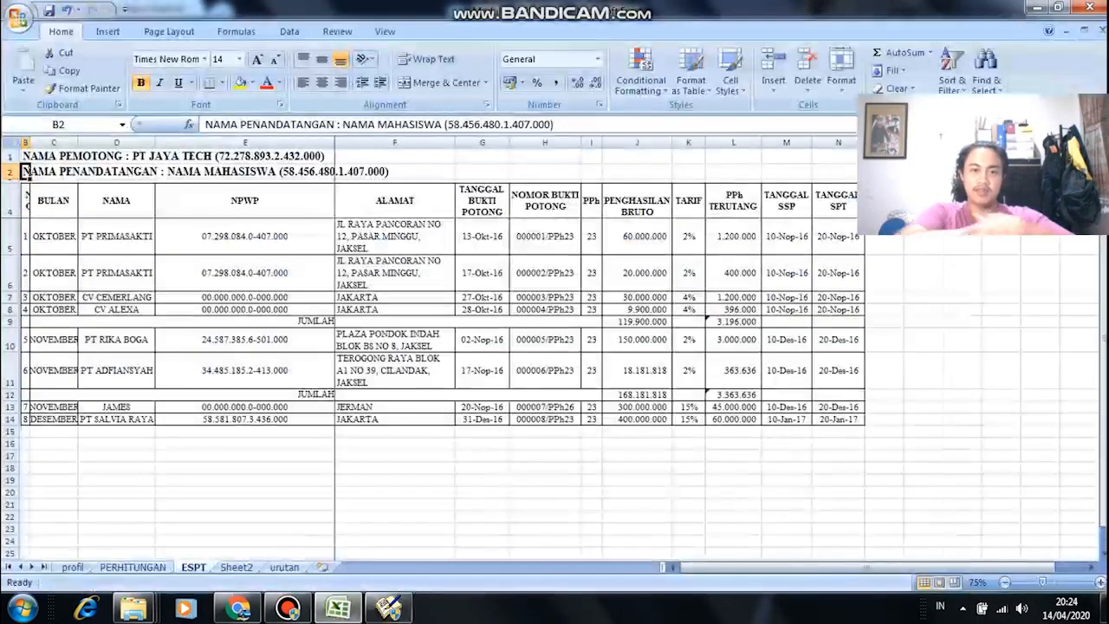
{"action": "key", "text": "alt+Tab"}
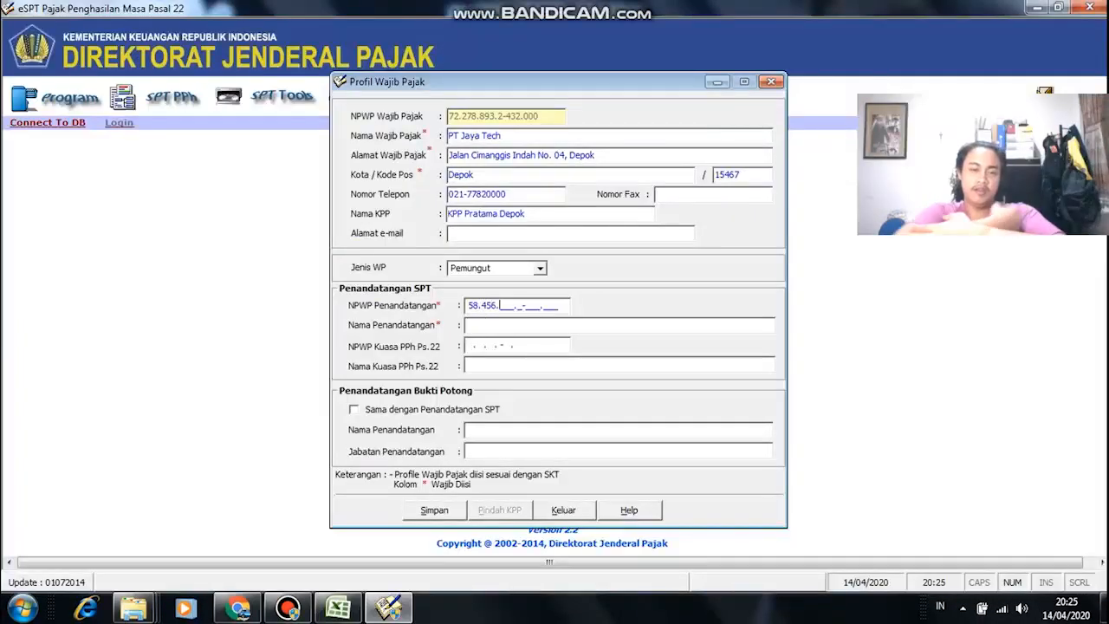
{"action": "key", "text": "alt+Tab"}
{"action": "key", "text": "alt+Tab"}
{"action": "key", "text": "alt+Tab"}
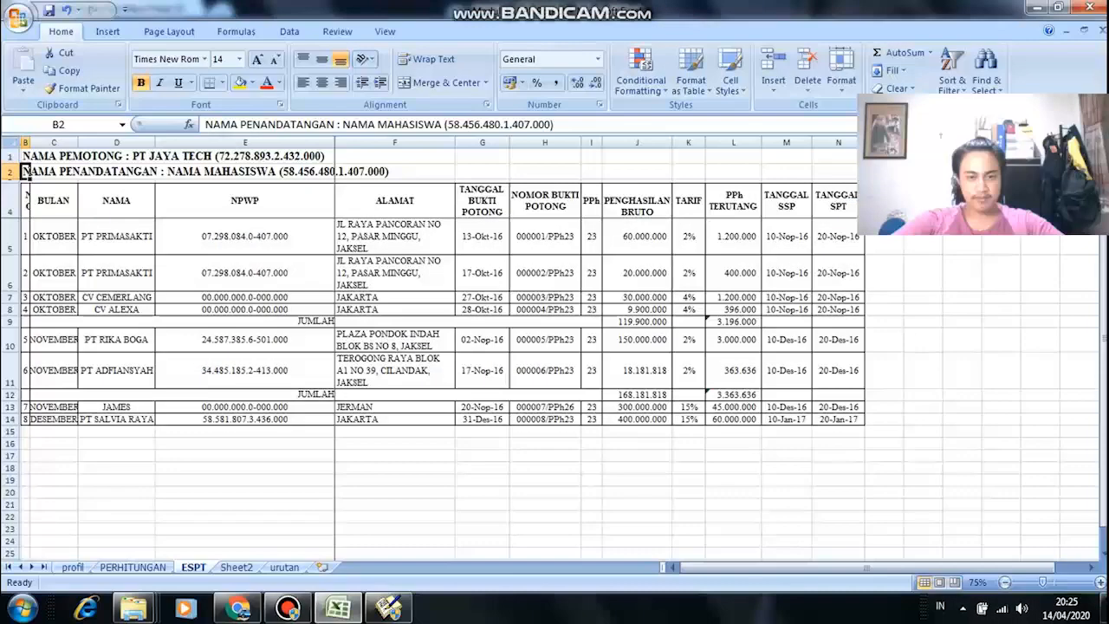
{"action": "key", "text": "alt+Tab"}
{"action": "key", "text": "alt+Tab"}
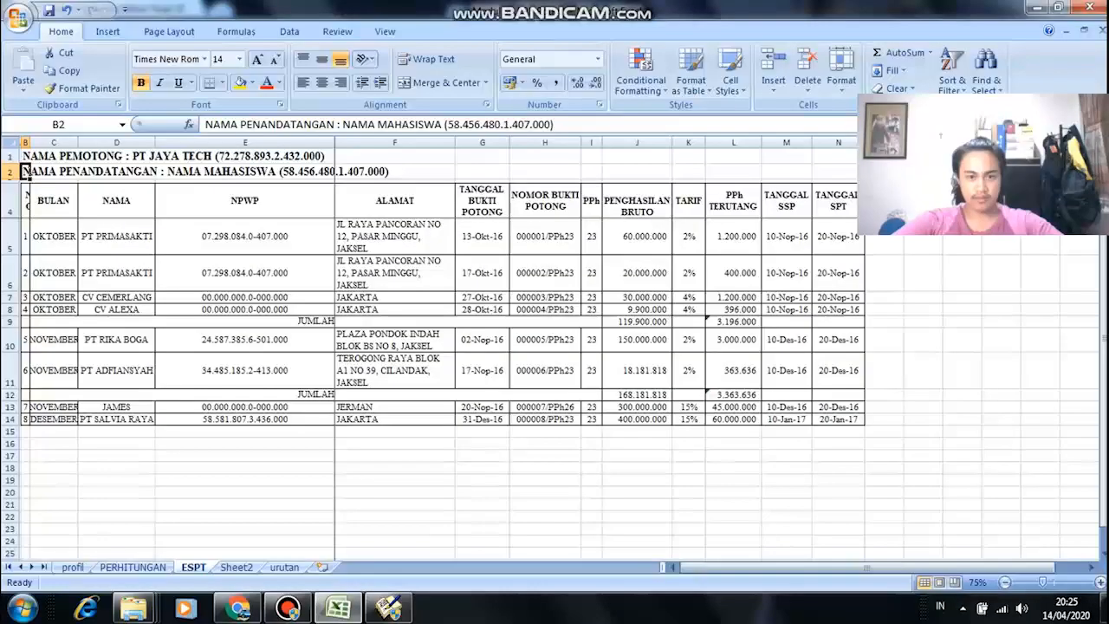
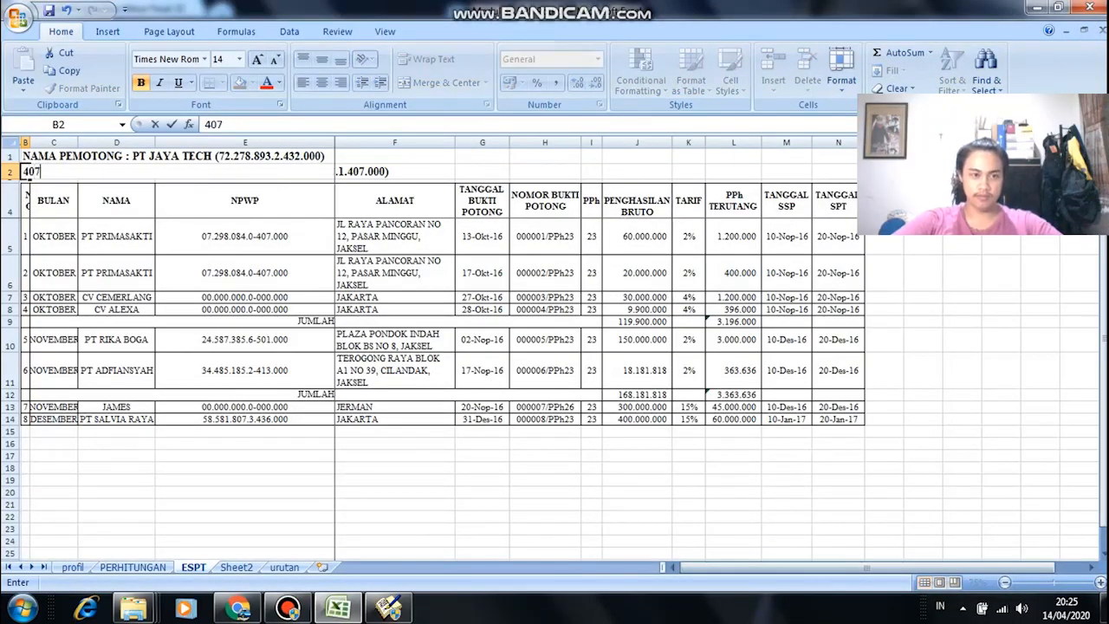
{"action": "key", "text": "alt+Tab"}
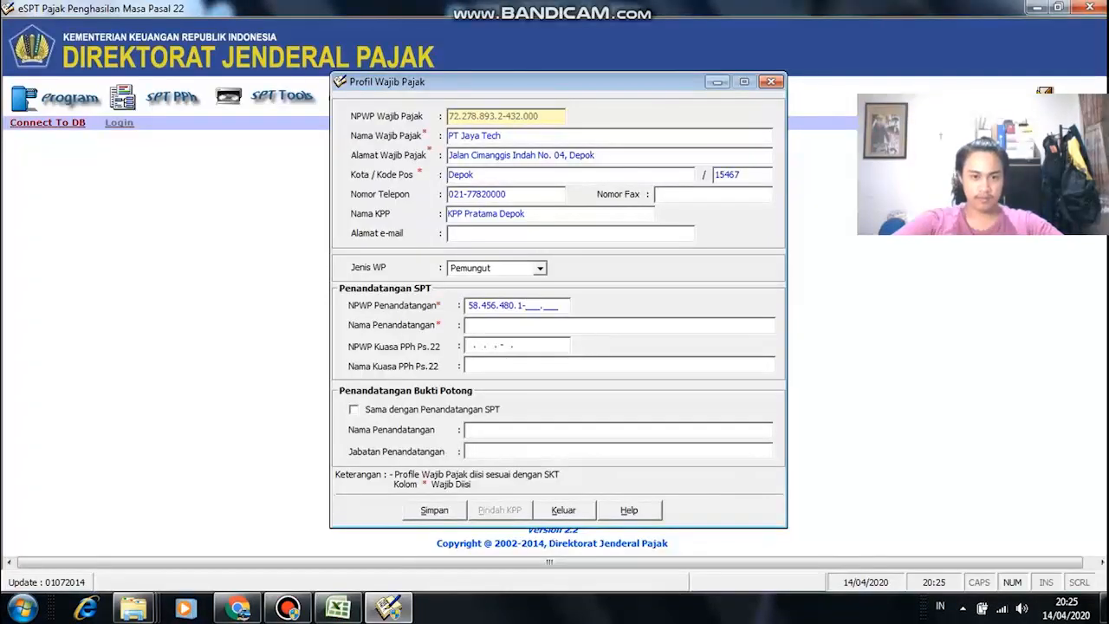
Step: Undo the accidental edit to cell B2 and finish the signer's NPWP
{"action": "key", "text": "alt+Tab"}
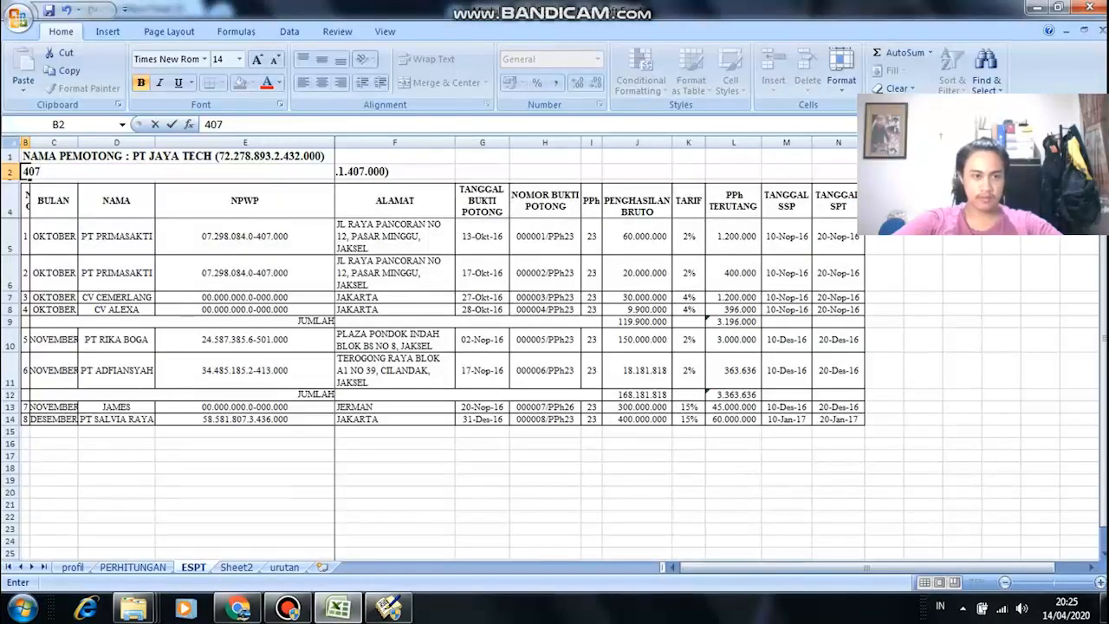
{"action": "key", "text": "ctrl+z"}
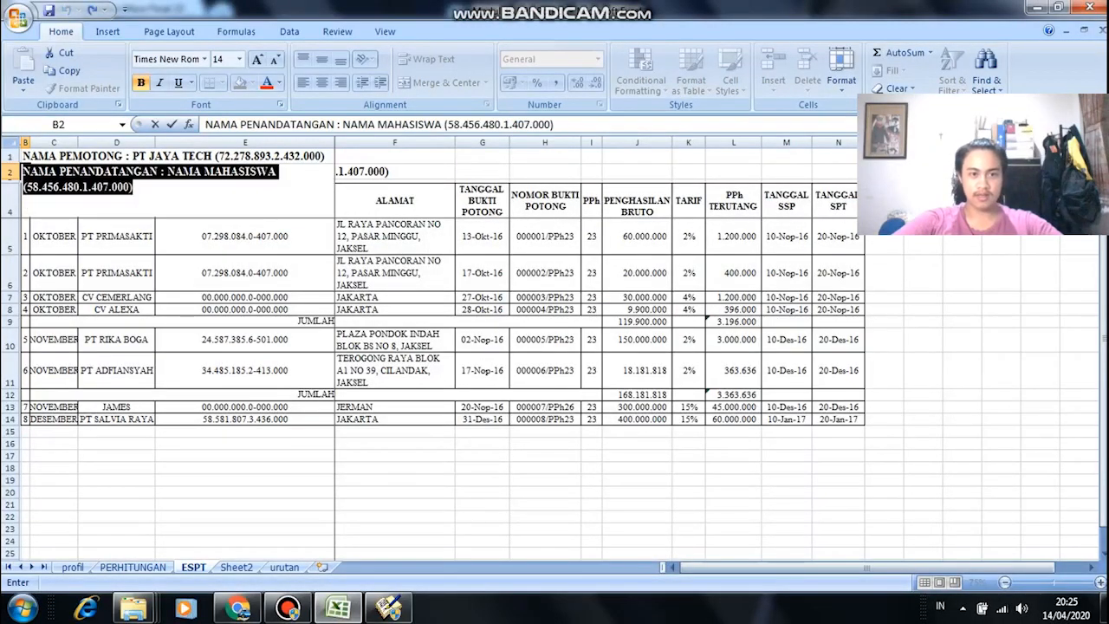
{"action": "left_click", "coordinate": [315, 395]}
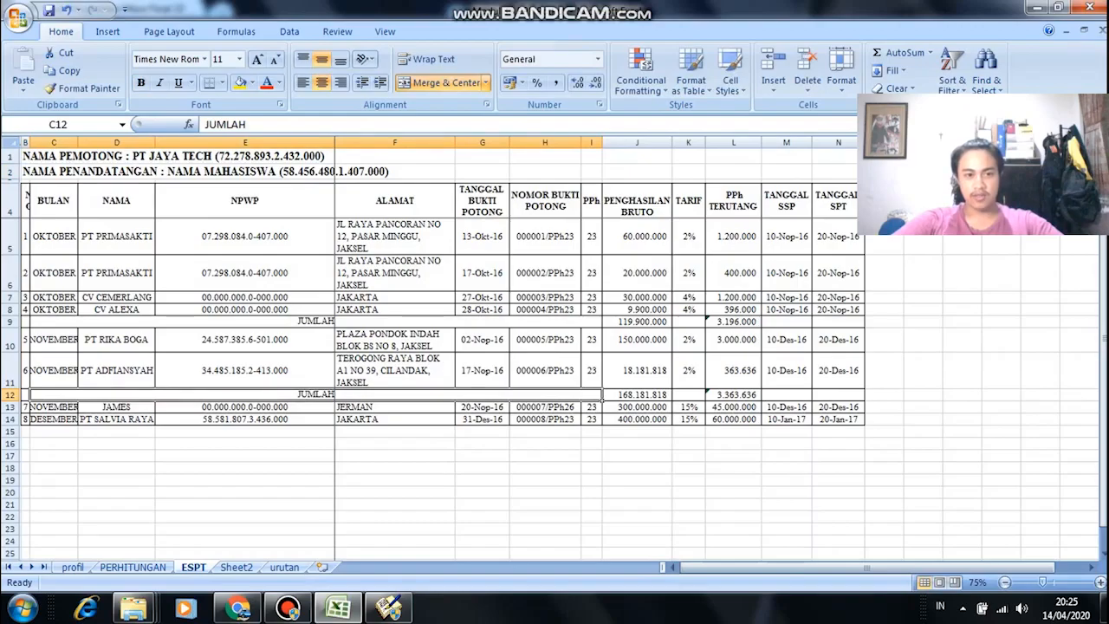
{"action": "left_click", "coordinate": [25, 172]}
{"action": "key", "text": "alt+Tab"}
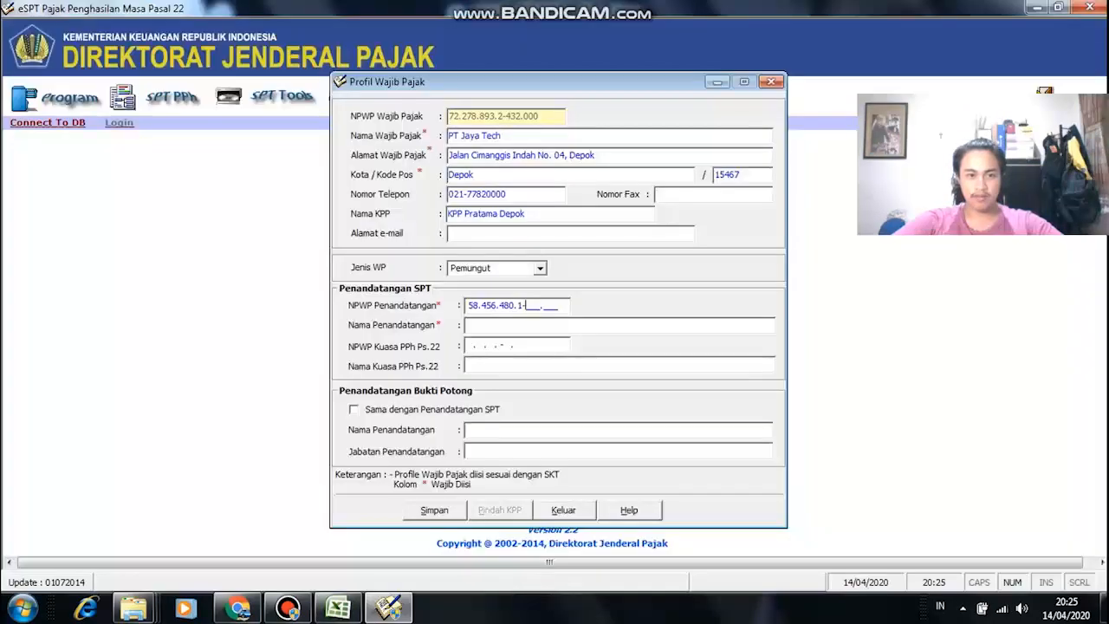
{"action": "key", "text": "alt+Tab"}
{"action": "key", "text": "alt+Tab"}
{"action": "key", "text": "alt+Tab"}
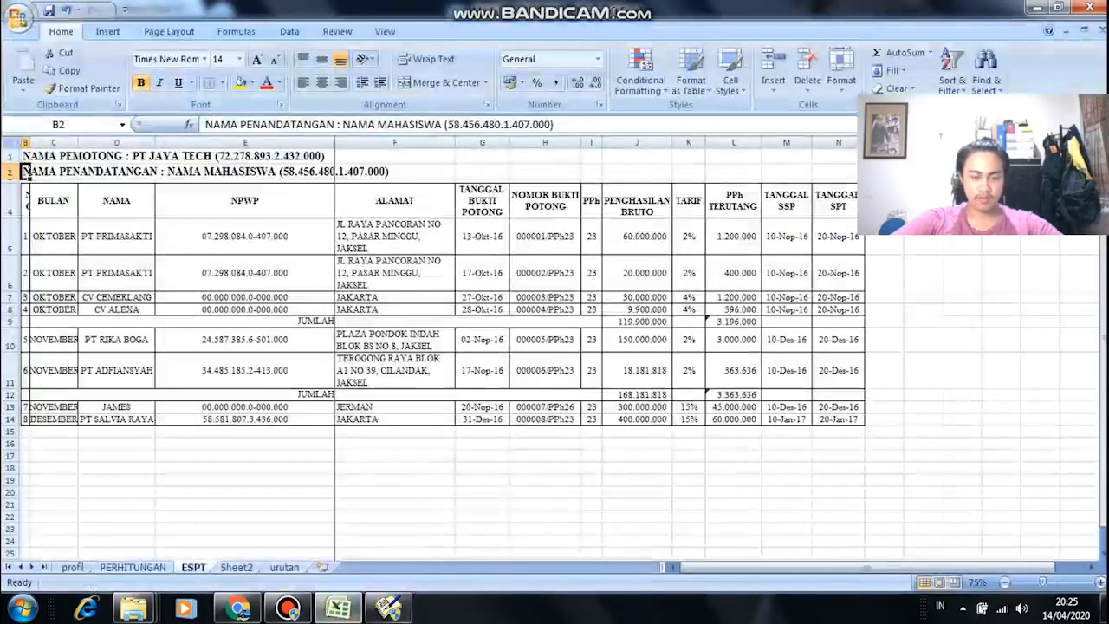
{"action": "key", "text": "alt+Tab"}
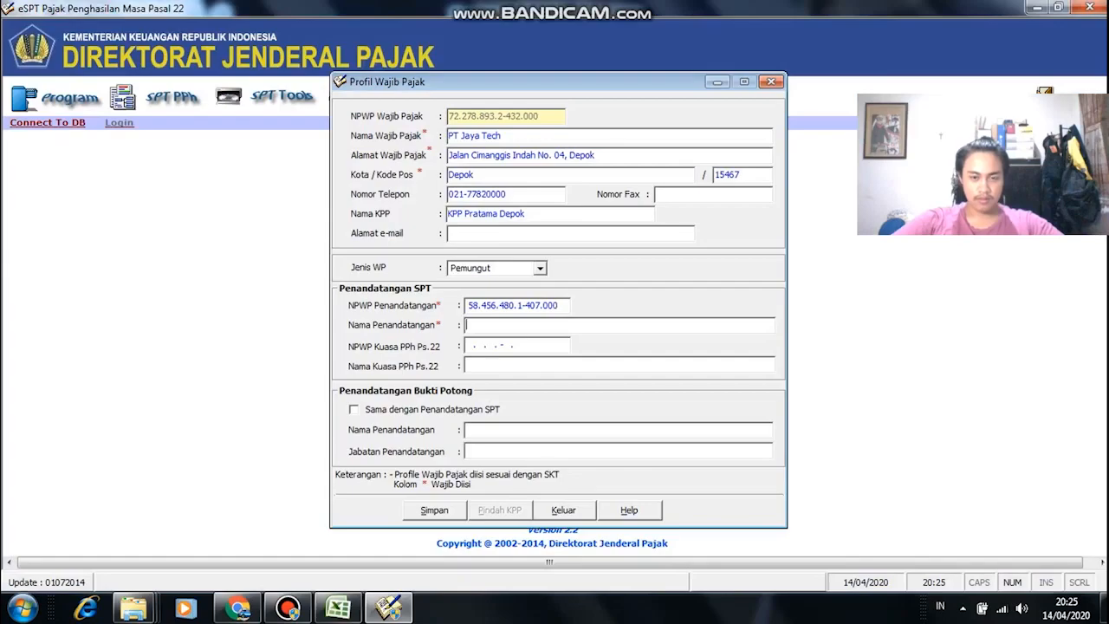
{"action": "key", "text": "alt+Tab"}
{"action": "key", "text": "alt+Tab"}
Step: Enter the signer's full name and save the taxpayer profile
{"action": "key", "text": "Tab"}
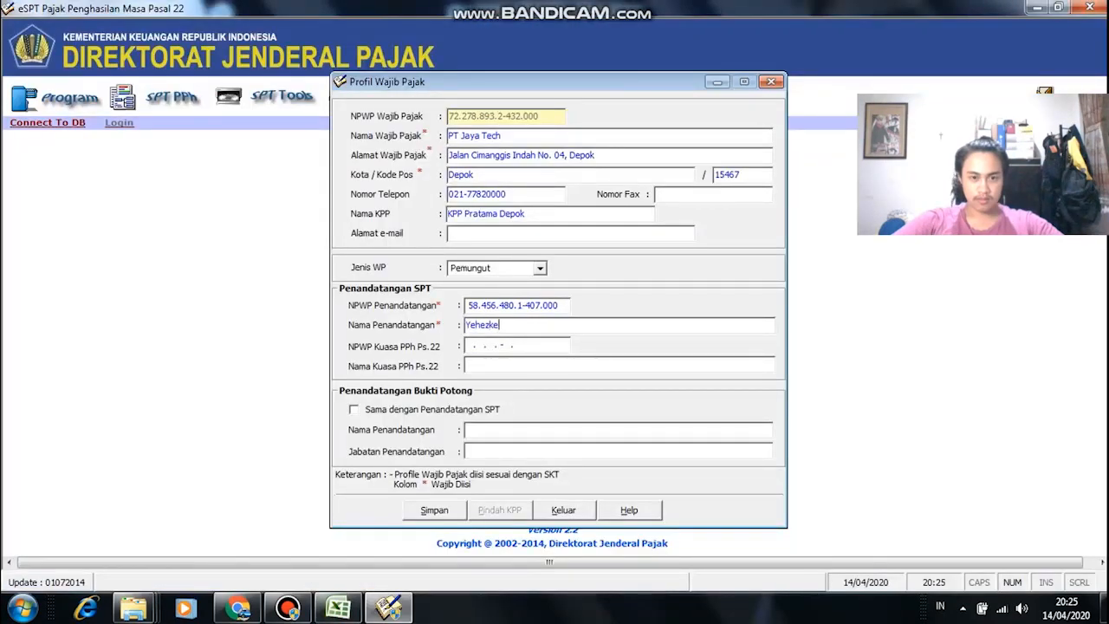
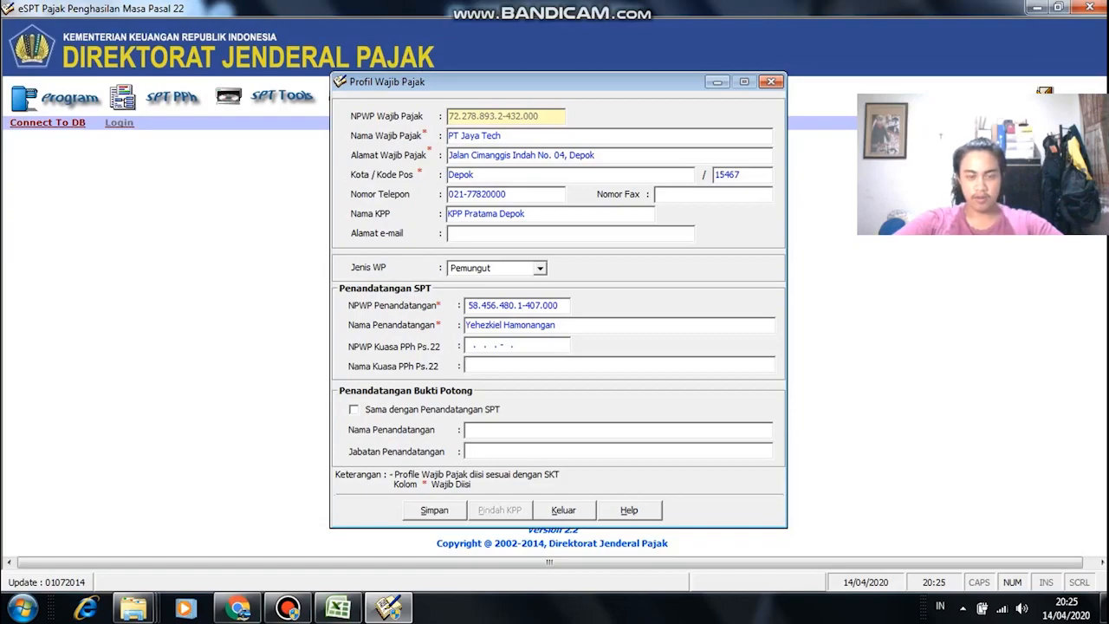
{"action": "left_click", "coordinate": [434, 510]}
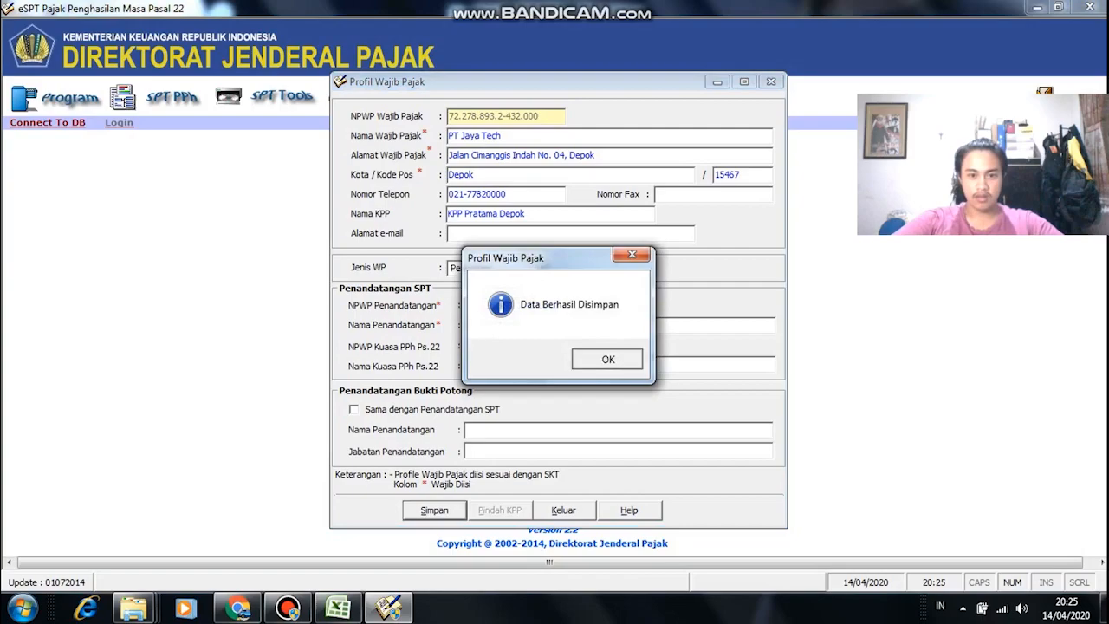
{"action": "left_click", "coordinate": [607, 358]}
Step: Log in as administrator with the account password
{"action": "type", "text": "admo"}
{"action": "key", "text": "BackSpace"}
{"action": "type", "text": "inistra"}
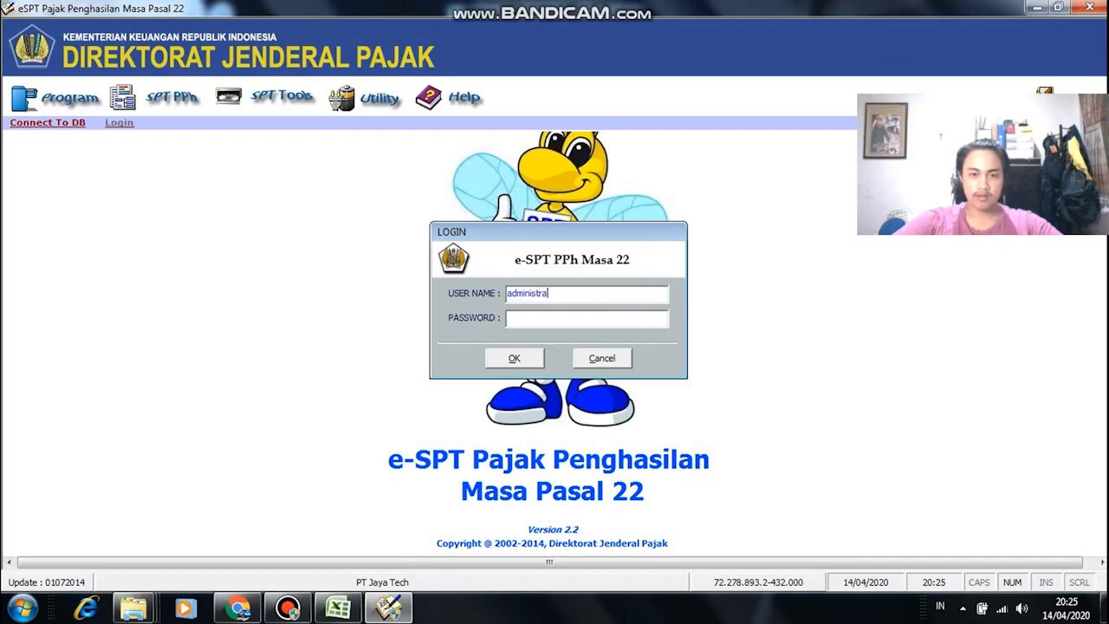
{"action": "type", "text": "tor"}
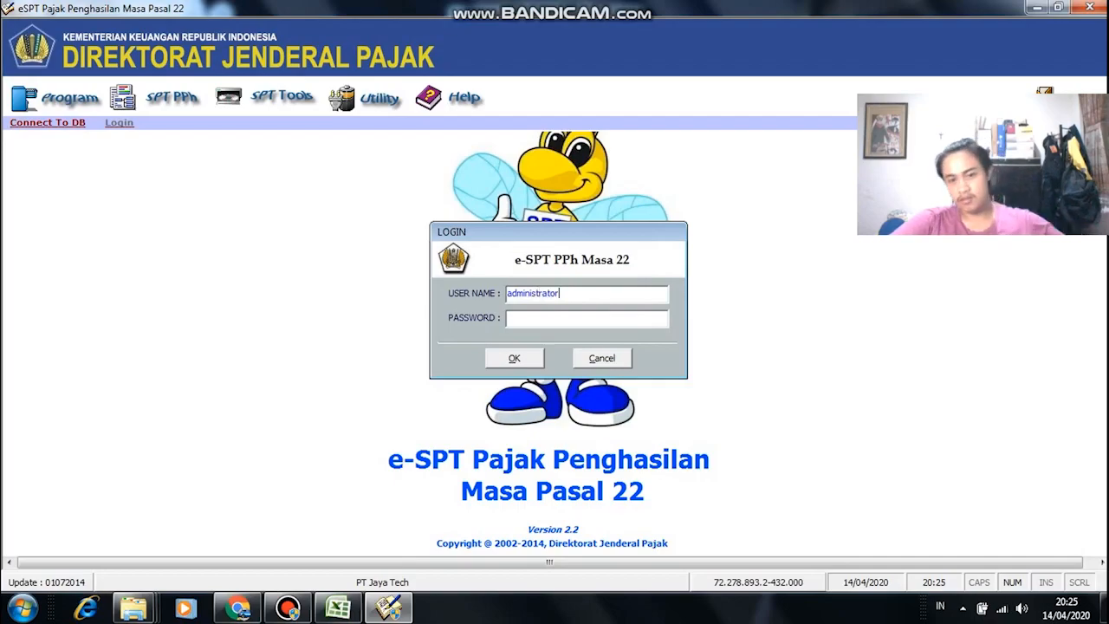
{"action": "key", "text": "Tab"}
{"action": "type", "text": "123"}
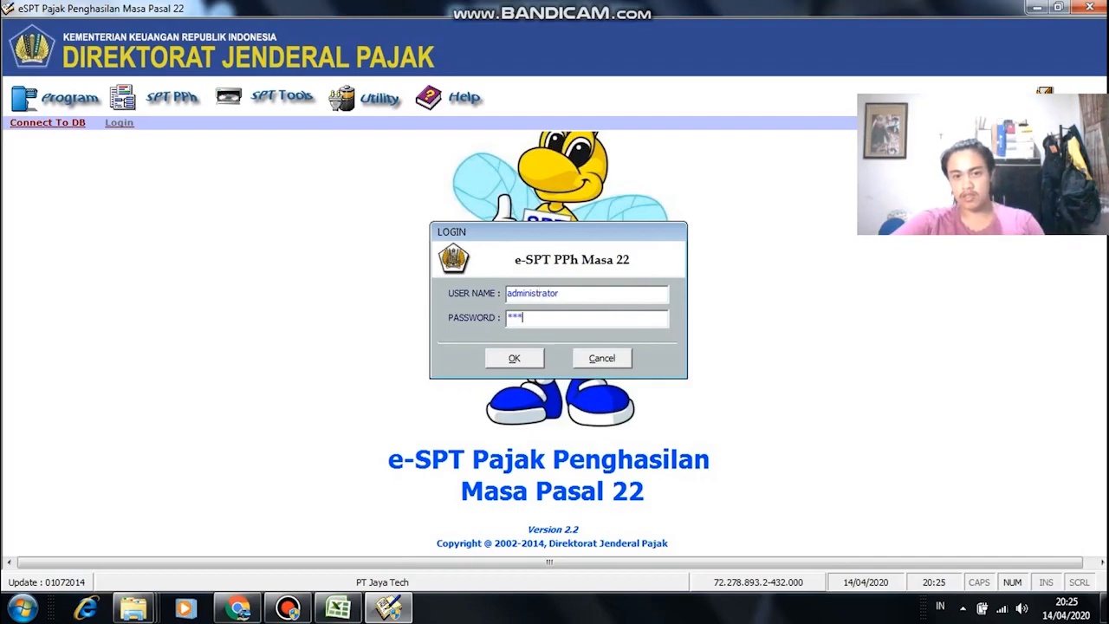
{"action": "key", "text": "Return"}
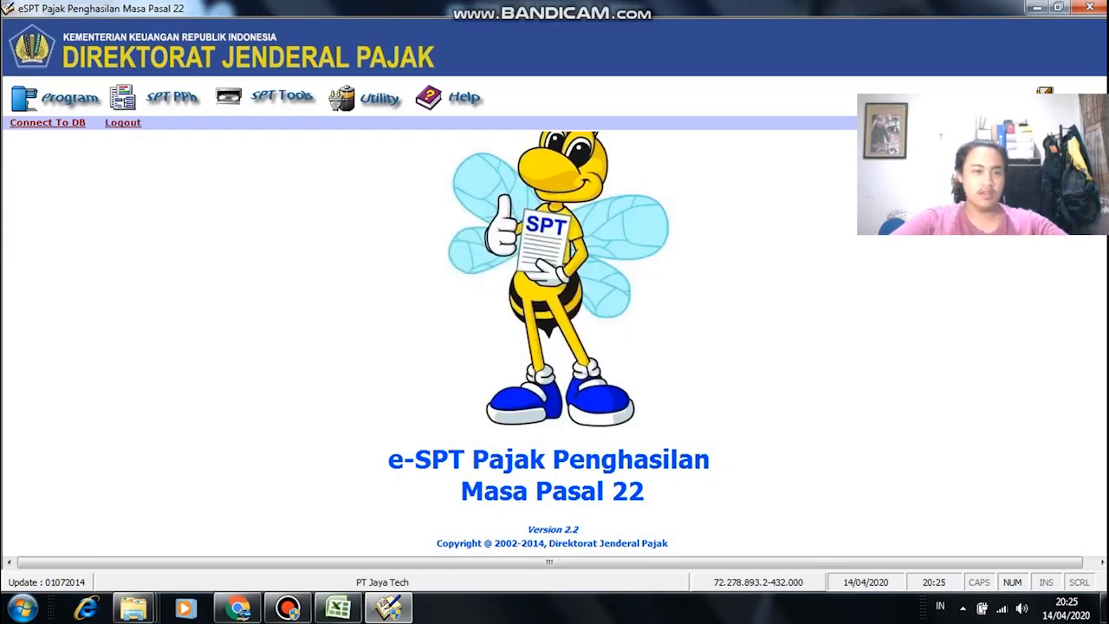
Step: Start a new SPT via Program > Buat SPT Baru and bring up the module PDF in Chrome
{"action": "left_click", "coordinate": [70, 98]}
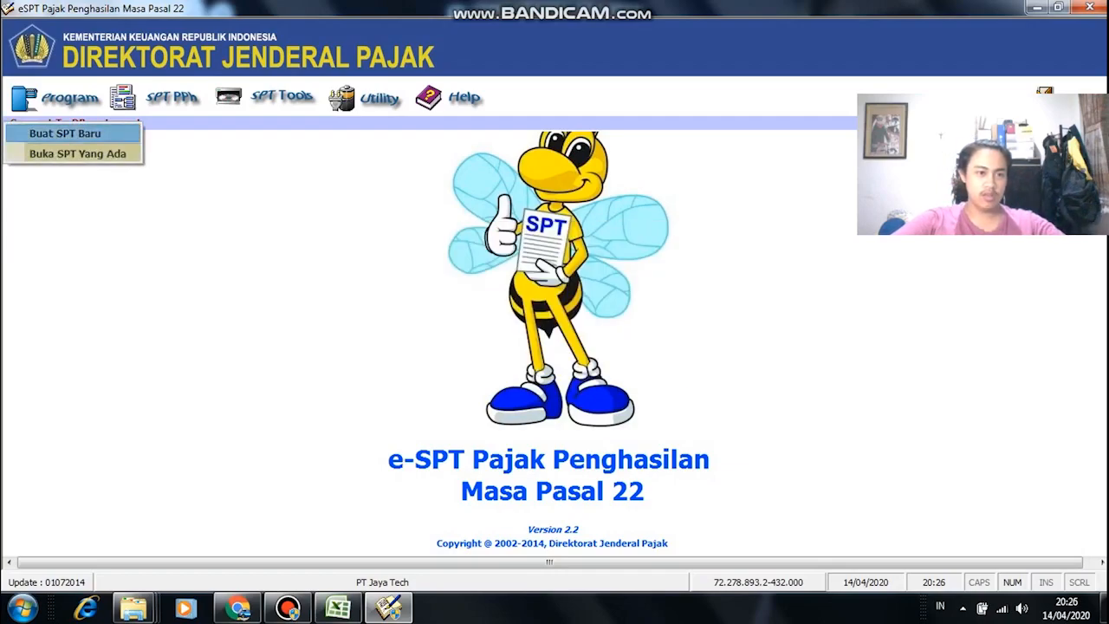
{"action": "left_click", "coordinate": [65, 133]}
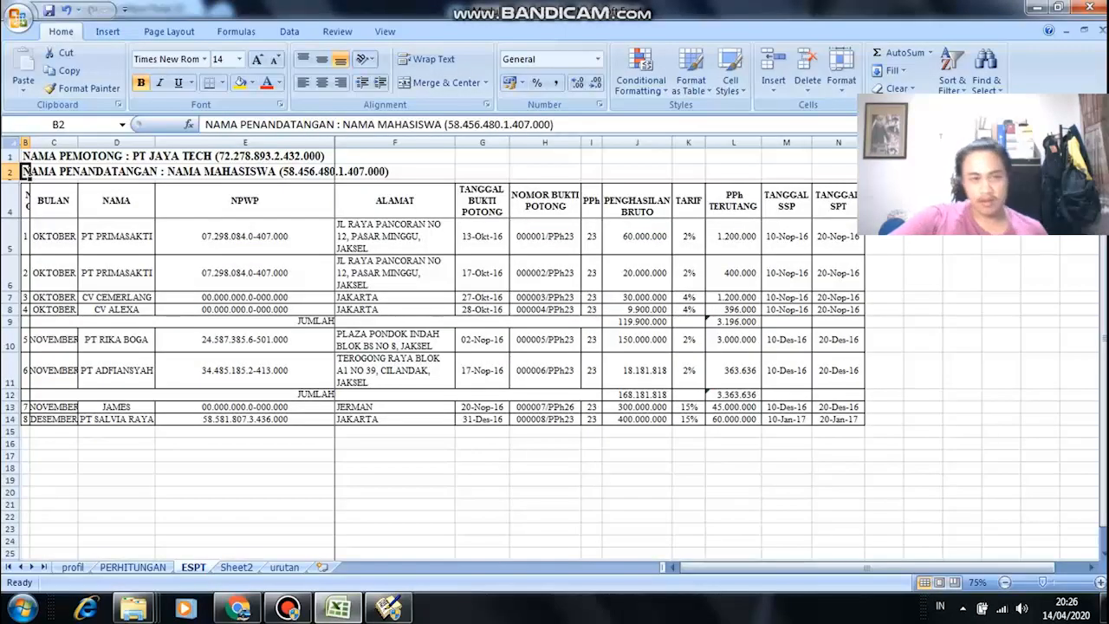
{"action": "key", "text": "ctrl+Page_Up"}
{"action": "key", "text": "ctrl+Page_Up"}
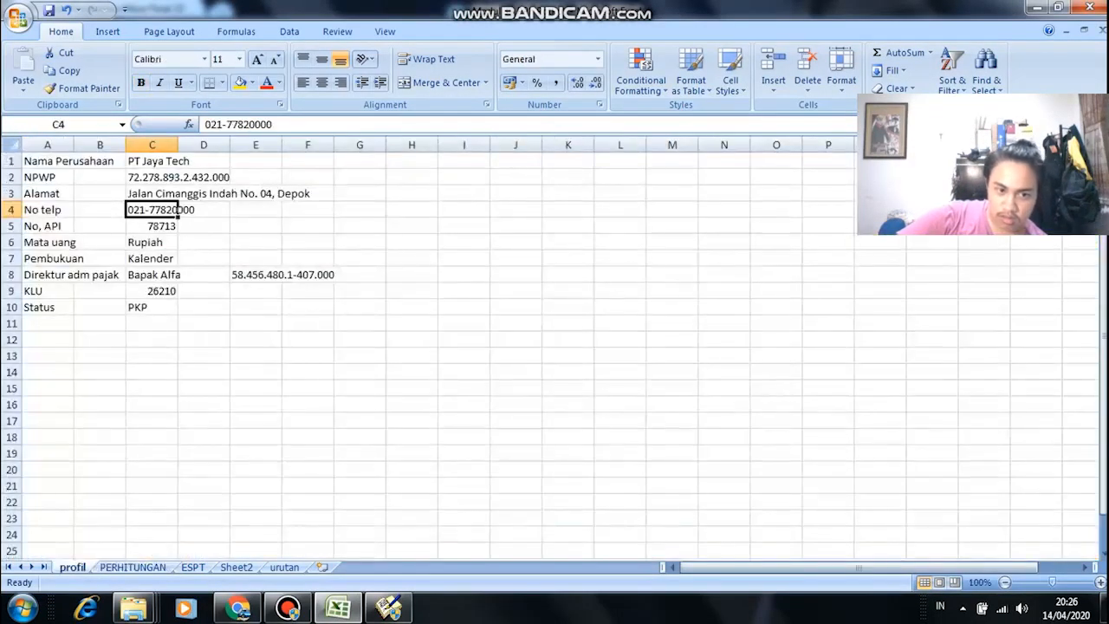
{"action": "left_click", "coordinate": [132, 568]}
{"action": "scroll", "coordinate": [555, 355], "scroll_direction": "up", "scroll_amount": 4}
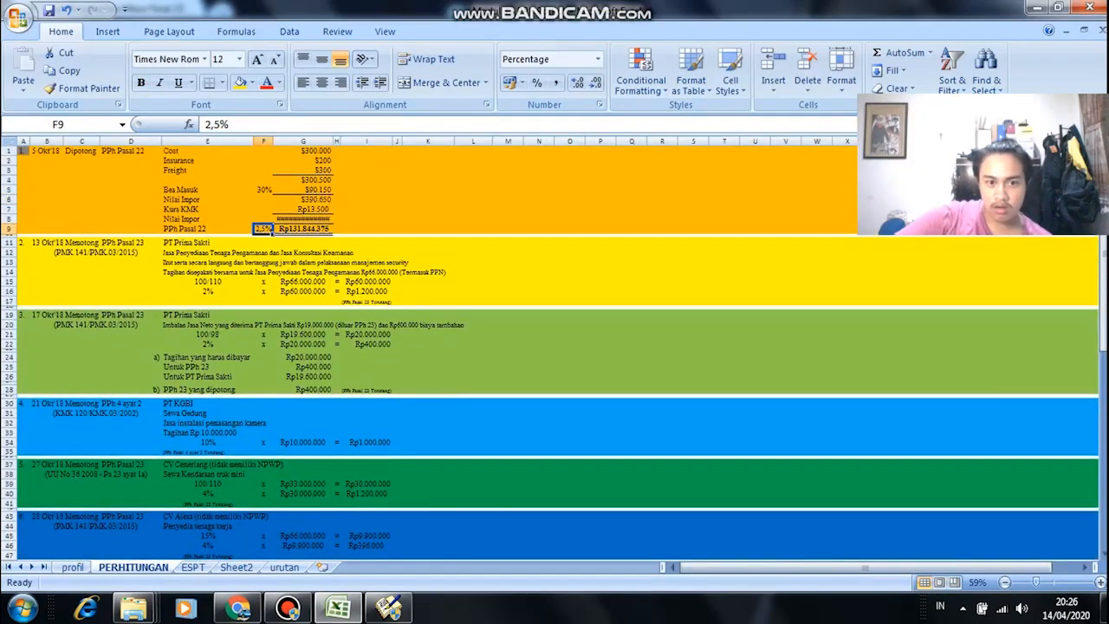
{"action": "left_click", "coordinate": [388, 608]}
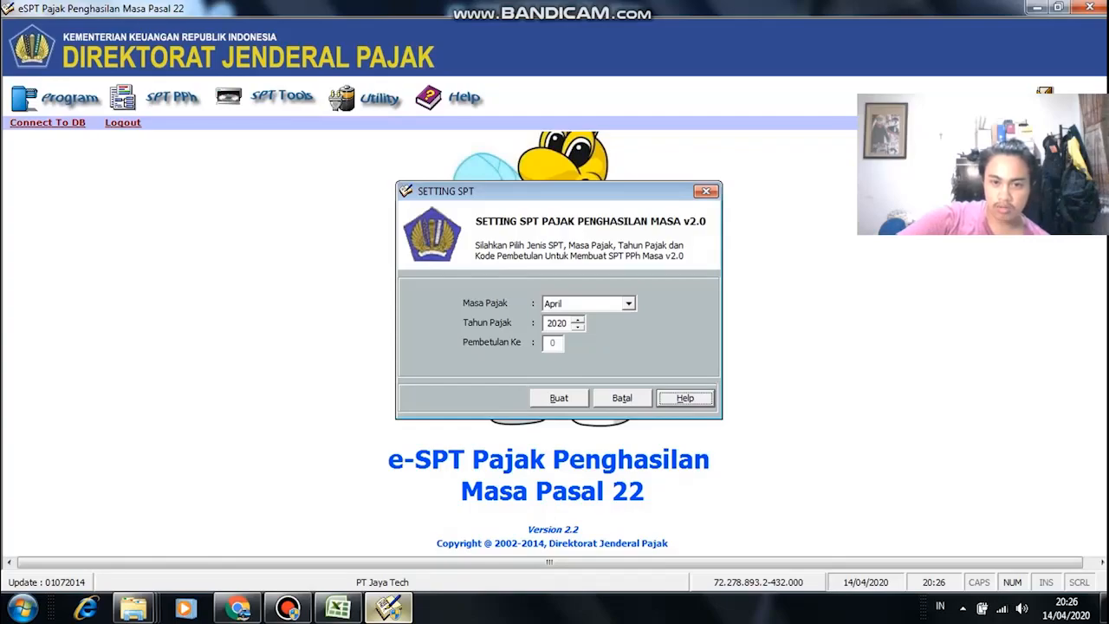
{"action": "mouse_move", "coordinate": [388, 608]}
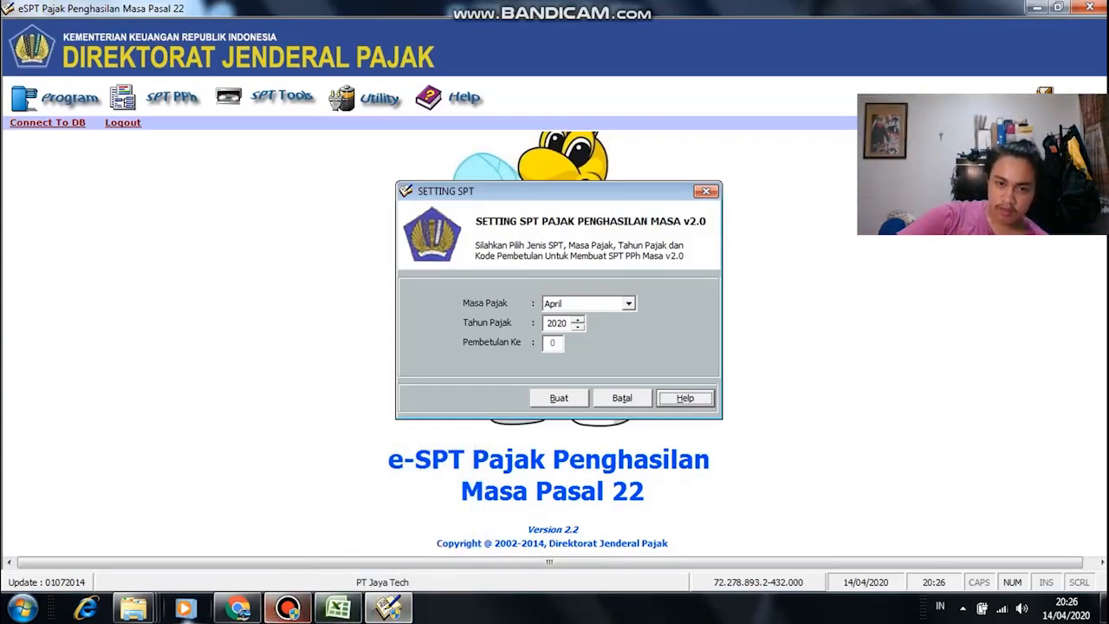
{"action": "left_click", "coordinate": [239, 608]}
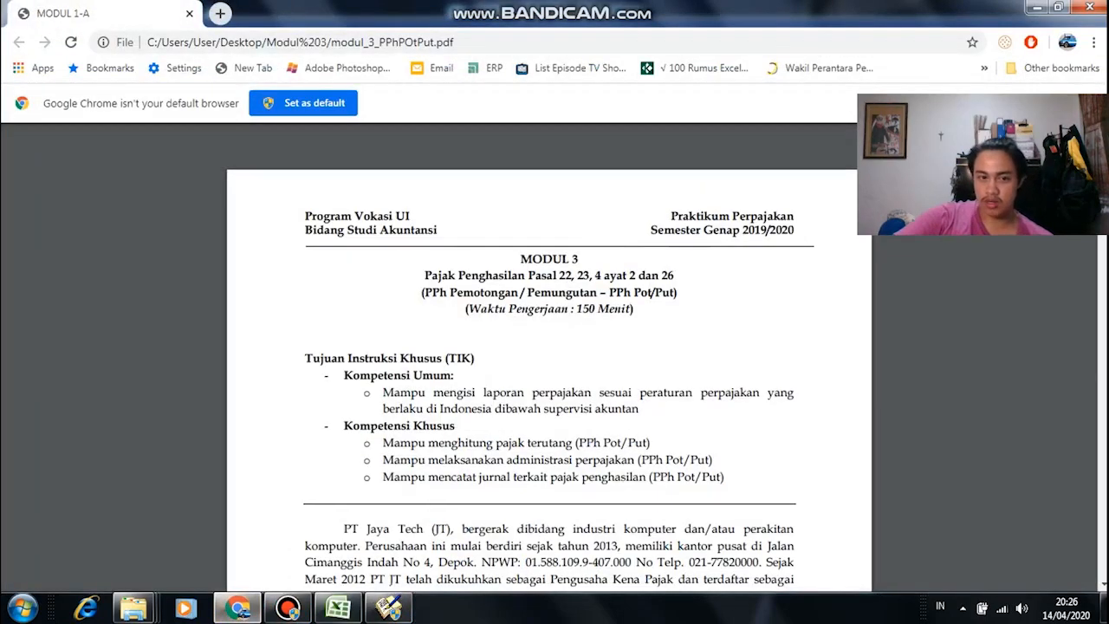
Step: Find and highlight the period 'Oktober' and year '2018' in the module's instructions
{"action": "scroll", "coordinate": [550, 355], "scroll_direction": "down", "scroll_amount": 20}
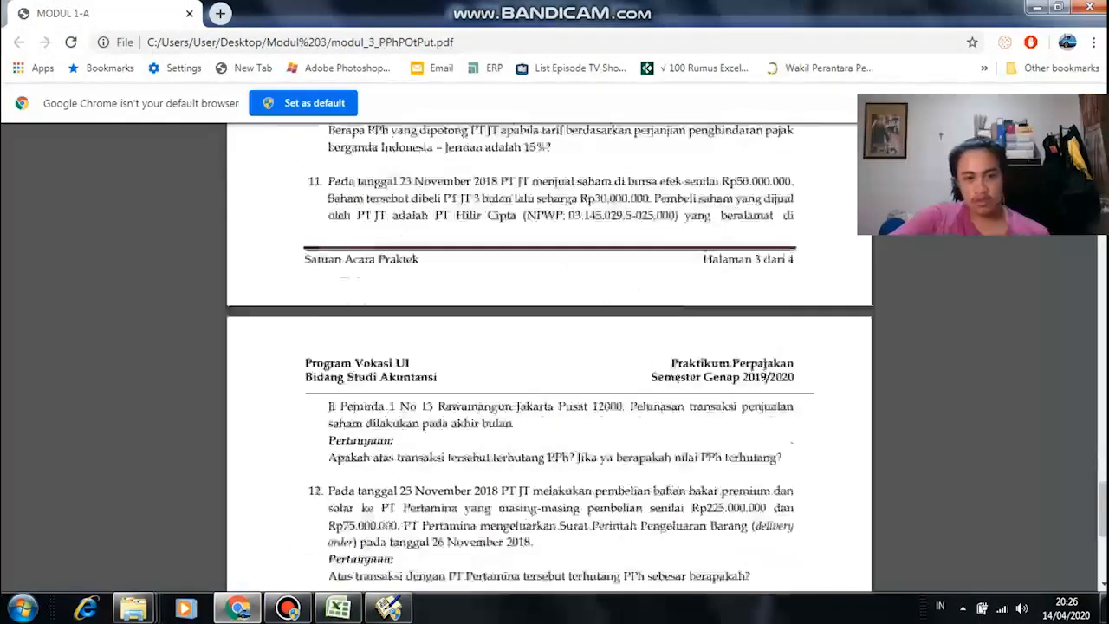
{"action": "scroll", "coordinate": [550, 355], "scroll_direction": "down", "scroll_amount": 8}
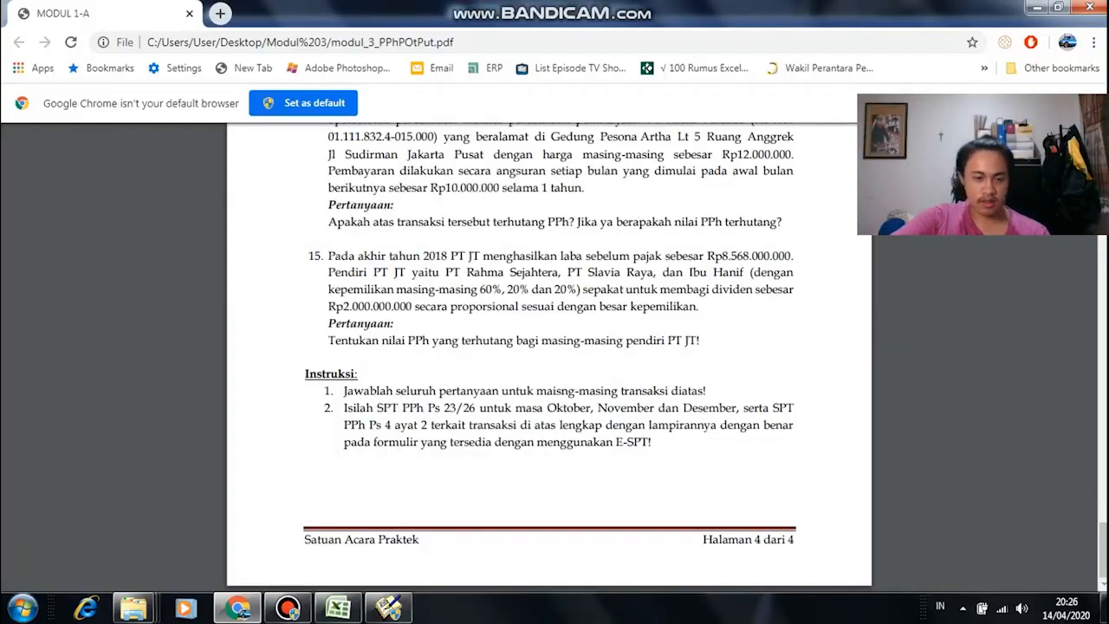
{"action": "left_click_drag", "start_coordinate": [547, 409], "coordinate": [720, 409]}
{"action": "left_click", "coordinate": [720, 410]}
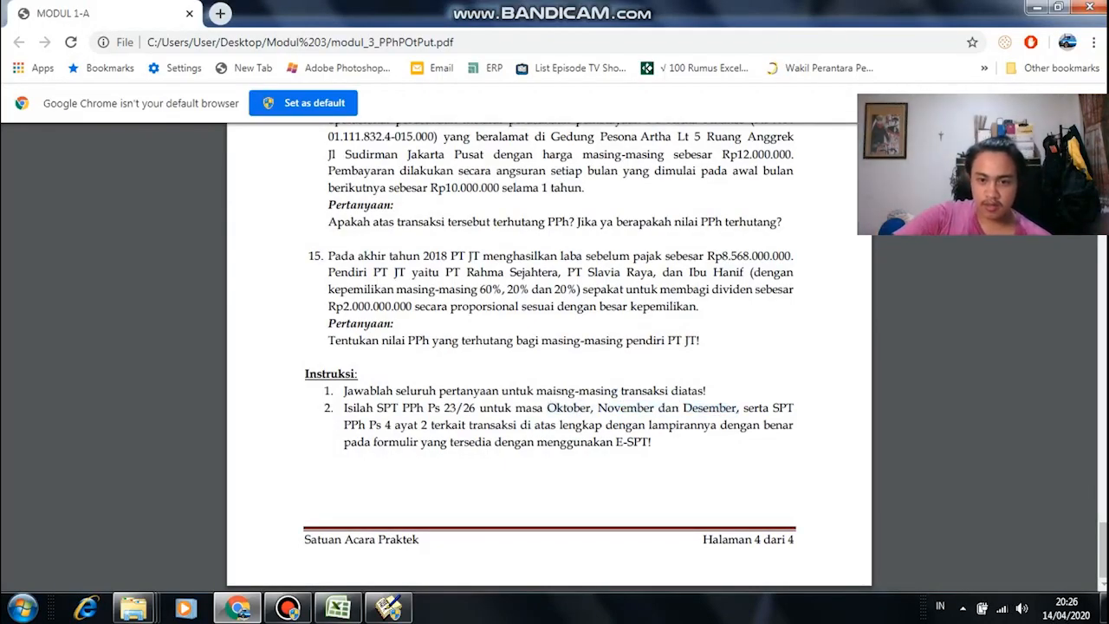
{"action": "left_click_drag", "start_coordinate": [547, 408], "coordinate": [589, 408]}
{"action": "left_click", "coordinate": [589, 409]}
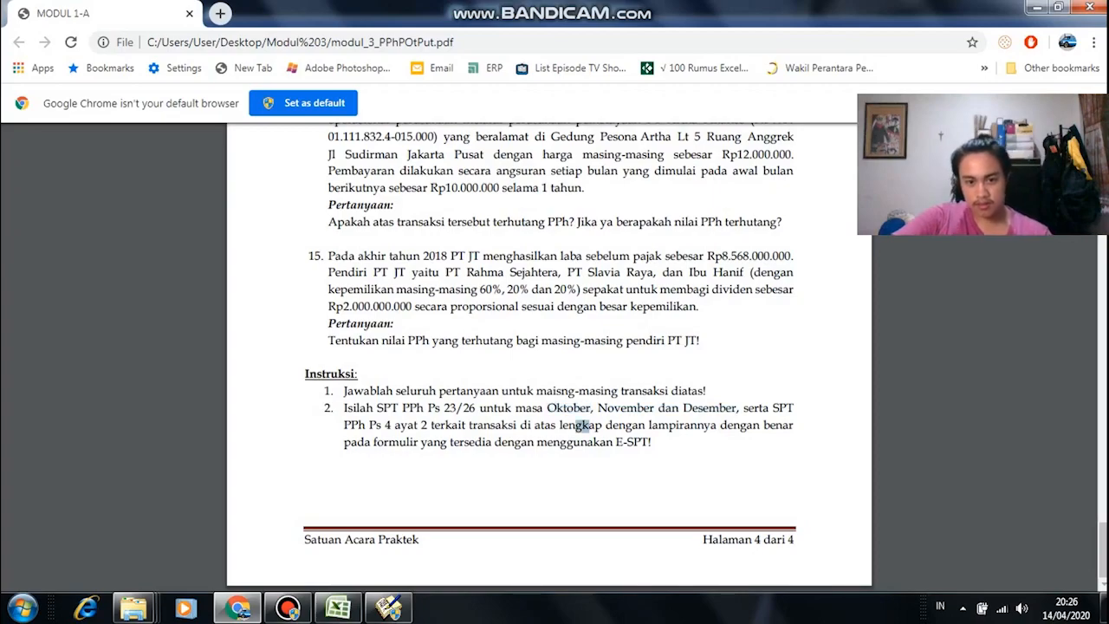
{"action": "scroll", "coordinate": [550, 356], "scroll_direction": "up", "scroll_amount": 10}
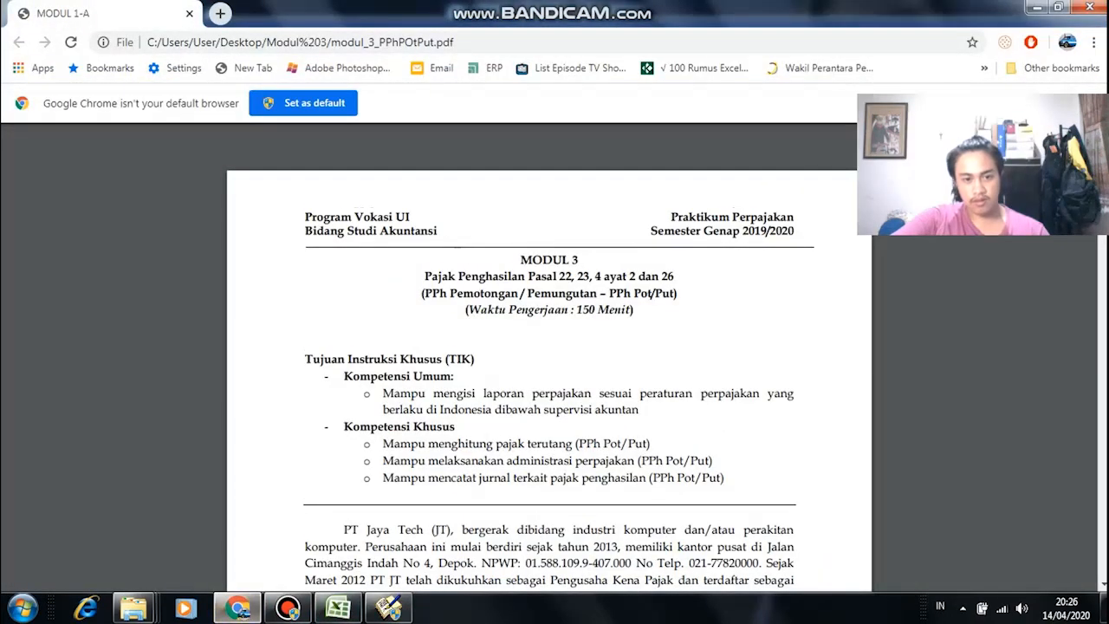
{"action": "scroll", "coordinate": [550, 355], "scroll_direction": "down", "scroll_amount": 10}
{"action": "scroll", "coordinate": [549, 356], "scroll_direction": "down", "scroll_amount": 4}
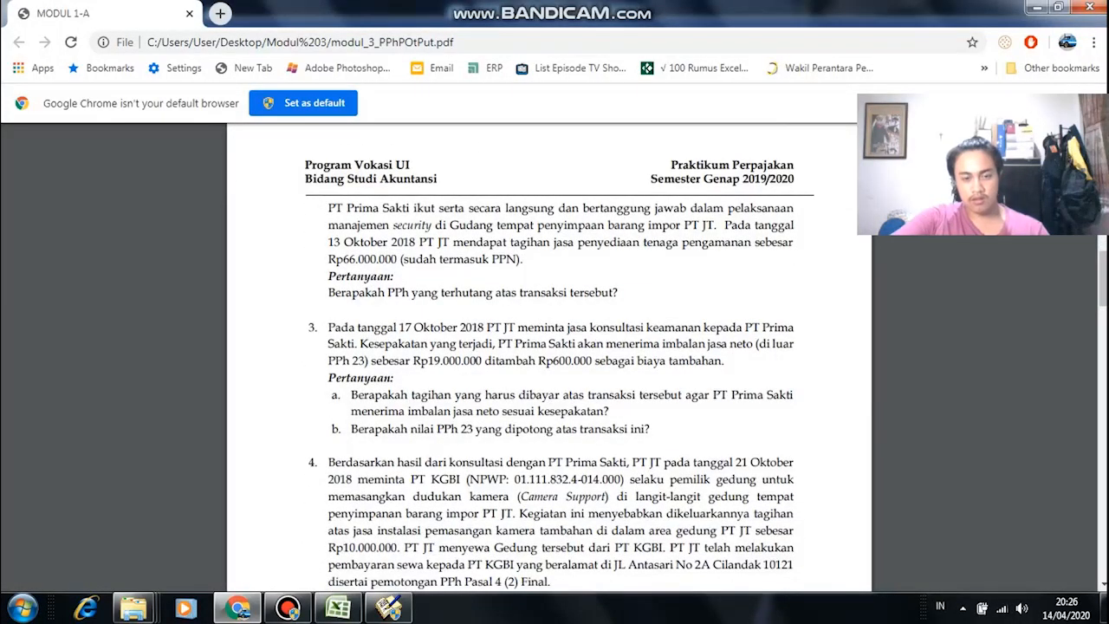
{"action": "scroll", "coordinate": [549, 356], "scroll_direction": "up", "scroll_amount": 1}
{"action": "left_click_drag", "start_coordinate": [389, 323], "coordinate": [427, 323]}
{"action": "left_click", "coordinate": [428, 323]}
Step: Lower Tahun Pajak from 2020 to 2018 and create the Oktober SPT
{"action": "key", "text": "alt+Tab"}
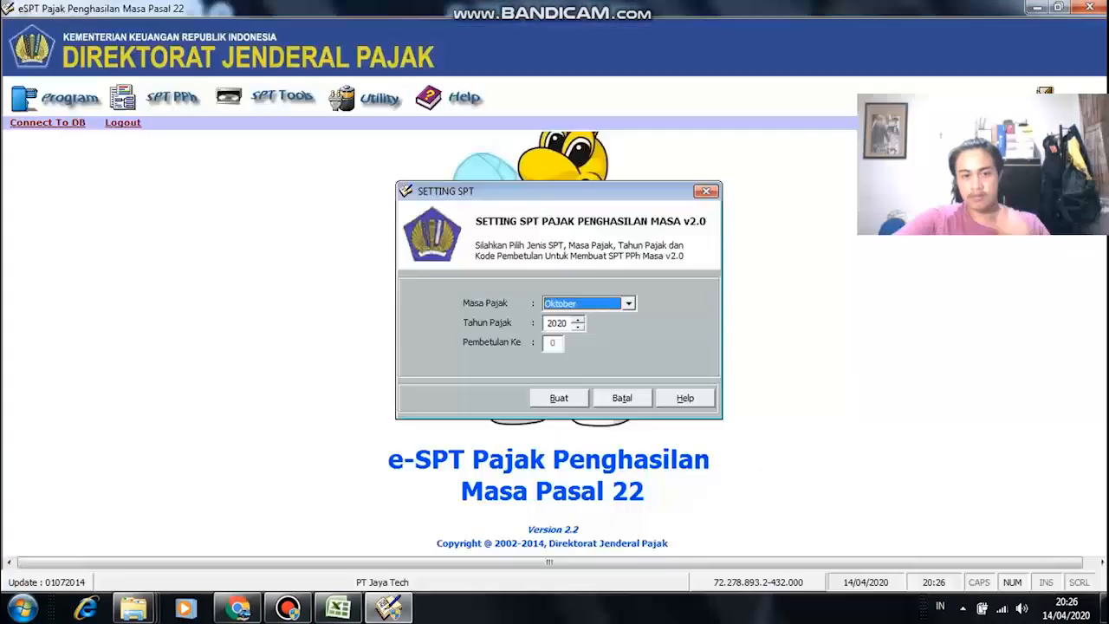
{"action": "left_click", "coordinate": [578, 328]}
{"action": "left_click", "coordinate": [577, 328]}
{"action": "left_click", "coordinate": [578, 327]}
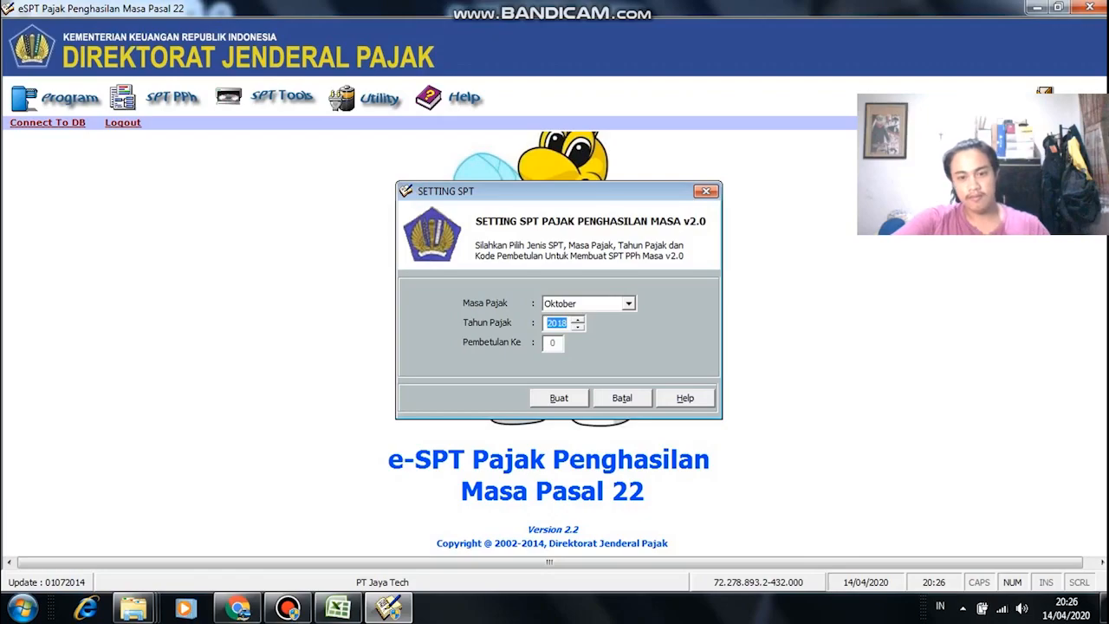
{"action": "left_click", "coordinate": [559, 398]}
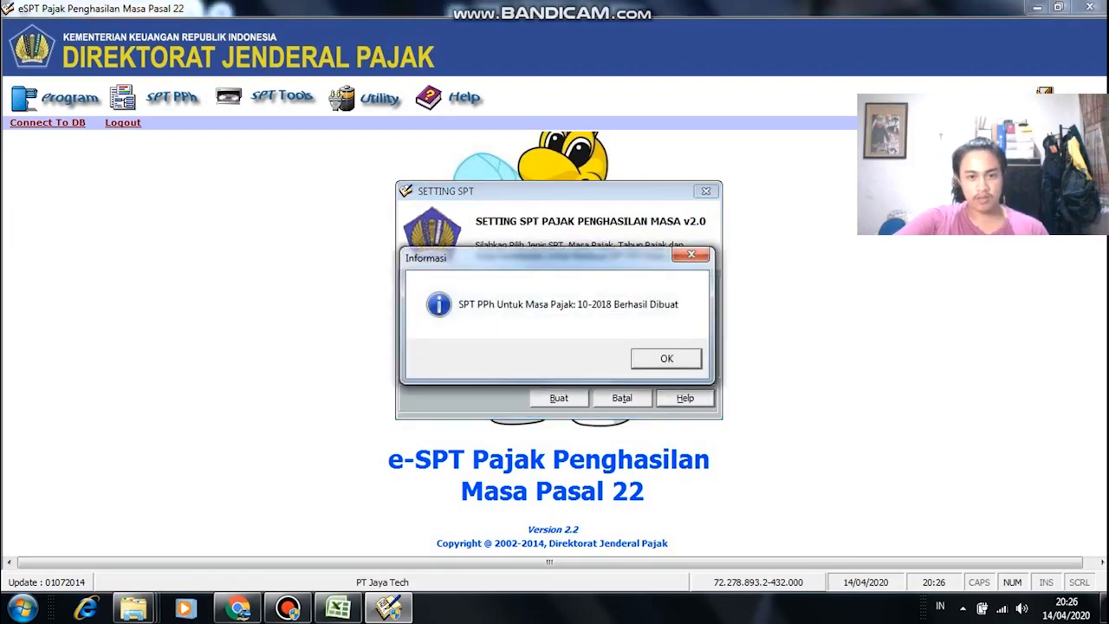
{"action": "key", "text": "Return"}
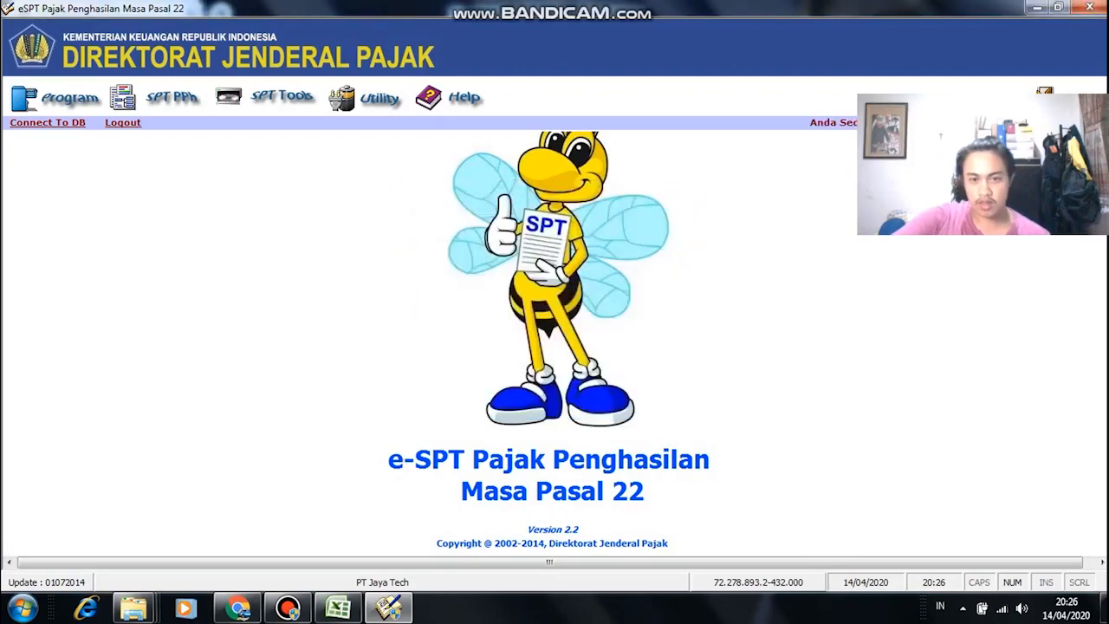
Step: Open the PPh Pasal 22 forms list and review the module PDF
{"action": "left_click", "coordinate": [171, 98]}
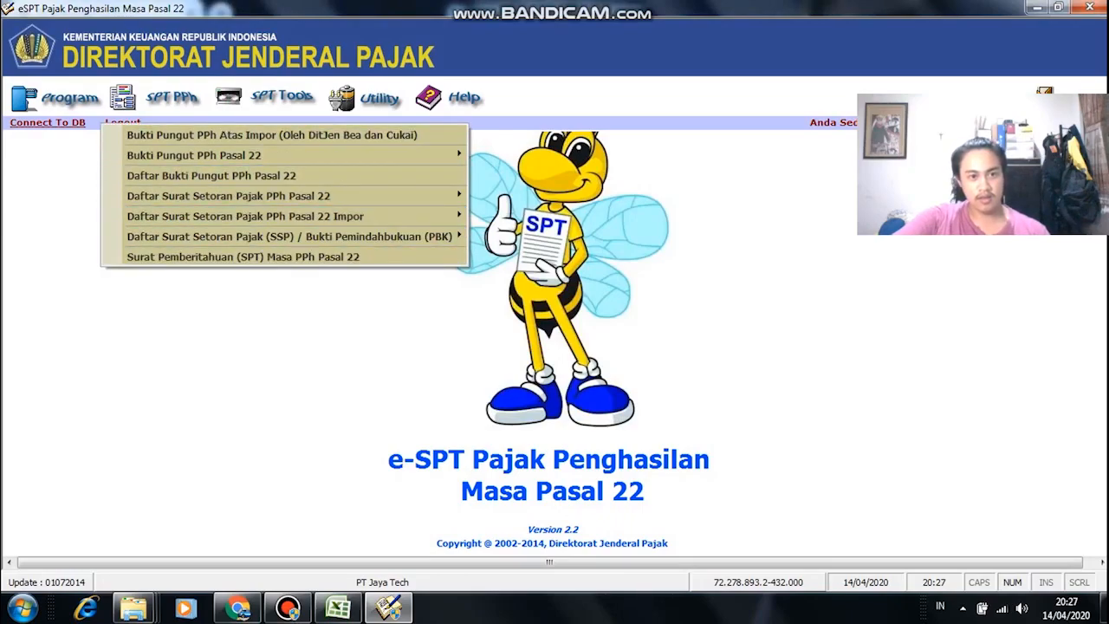
{"action": "key", "text": "alt+Tab"}
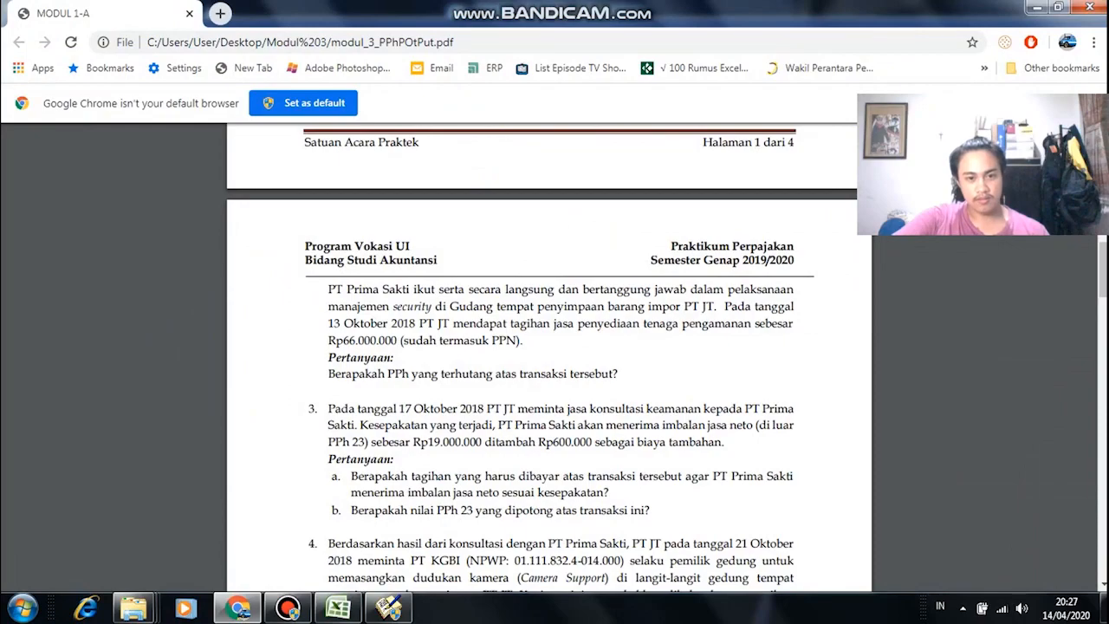
{"action": "scroll", "coordinate": [550, 356], "scroll_direction": "up", "scroll_amount": 10}
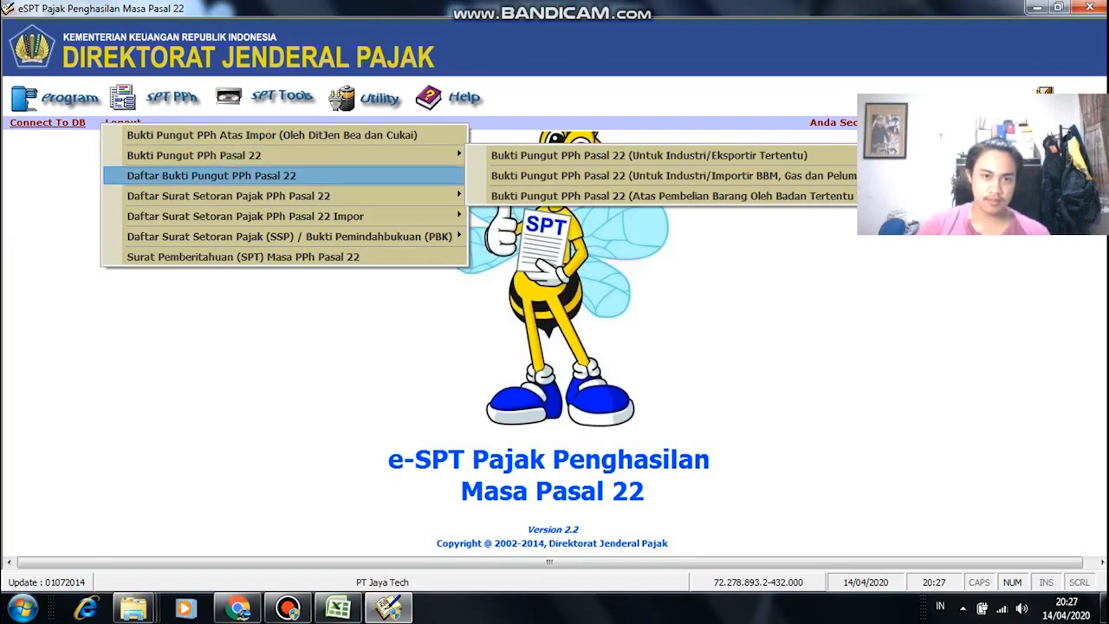
{"action": "mouse_move", "coordinate": [229, 196]}
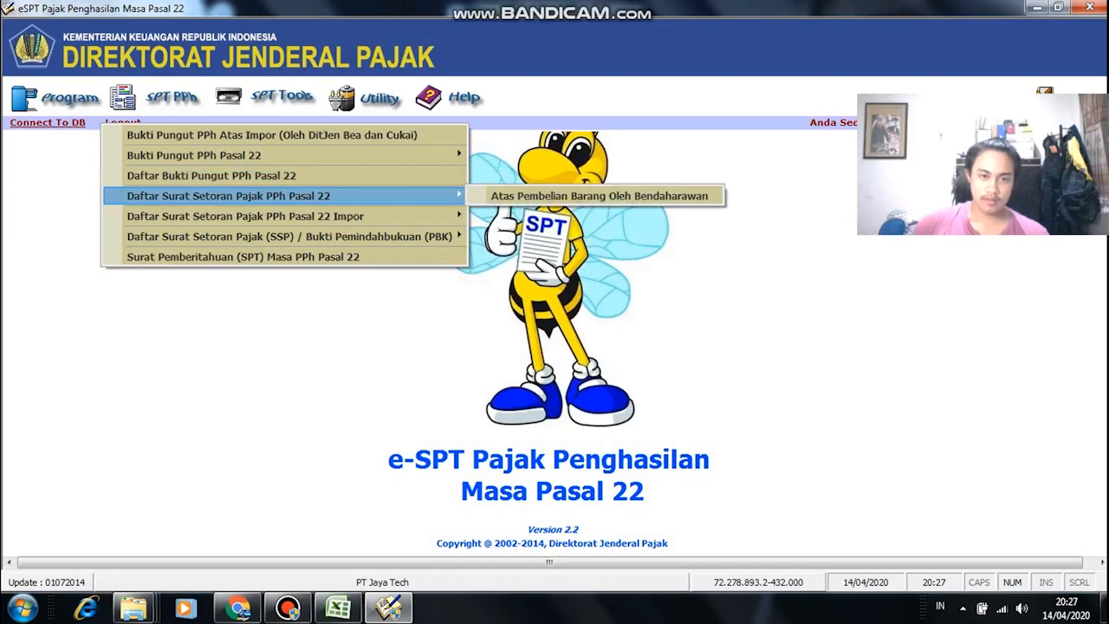
{"action": "mouse_move", "coordinate": [245, 215]}
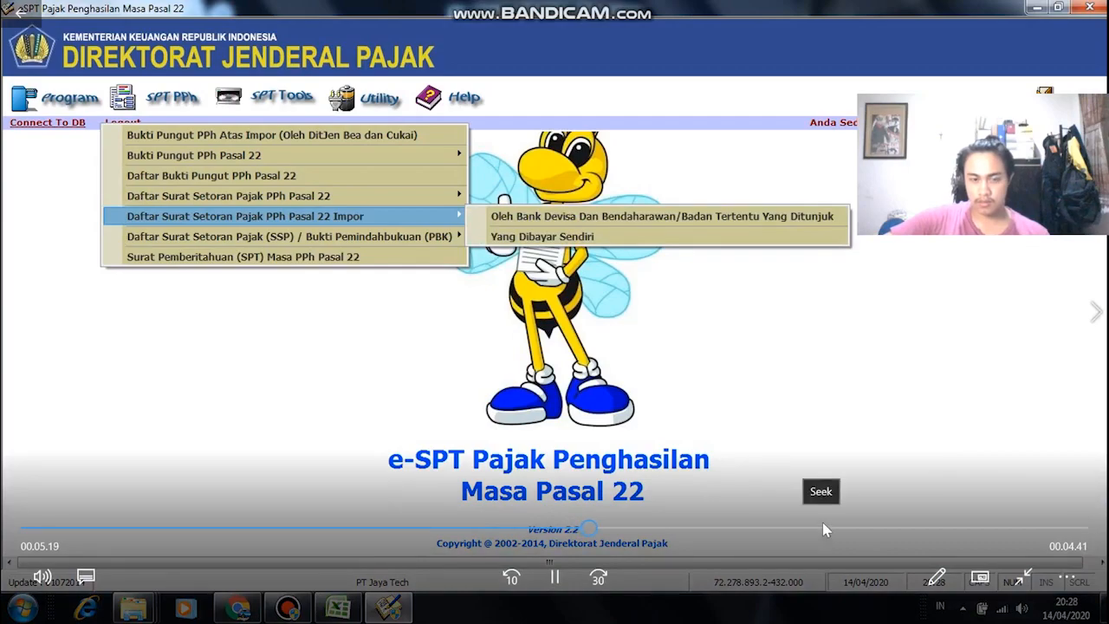
{"action": "left_click", "coordinate": [744, 527]}
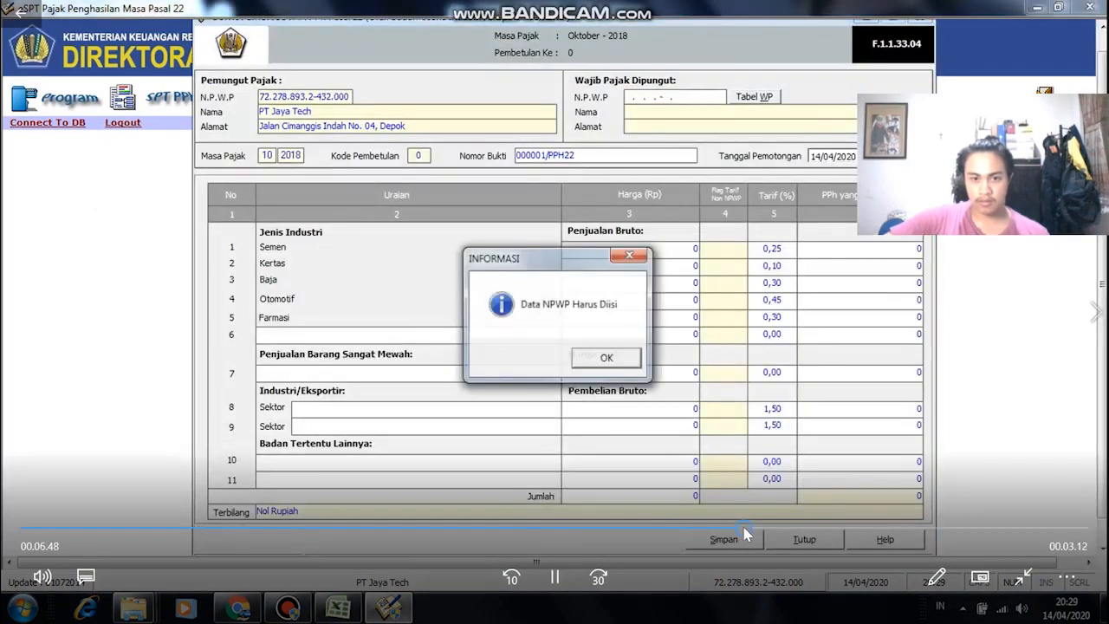
Step: Check the computed PPh Pasal 22 amount in cell G9 of the calculations
{"action": "left_click", "coordinate": [673, 527]}
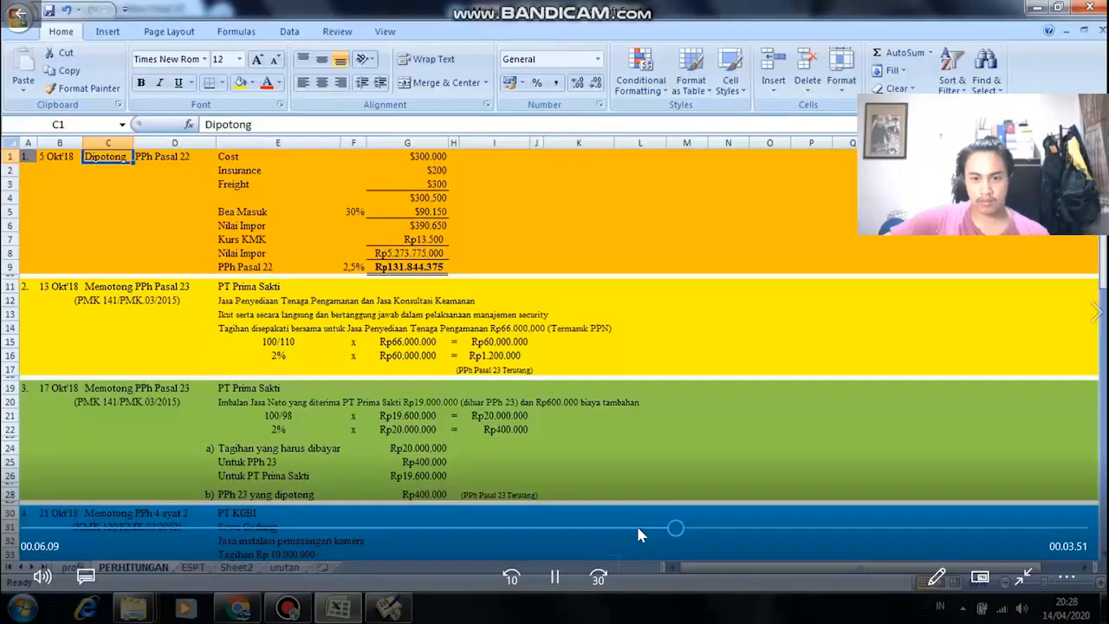
{"action": "left_click", "coordinate": [636, 527]}
{"action": "left_click", "coordinate": [666, 527]}
{"action": "left_click", "coordinate": [681, 527]}
{"action": "left_click", "coordinate": [708, 527]}
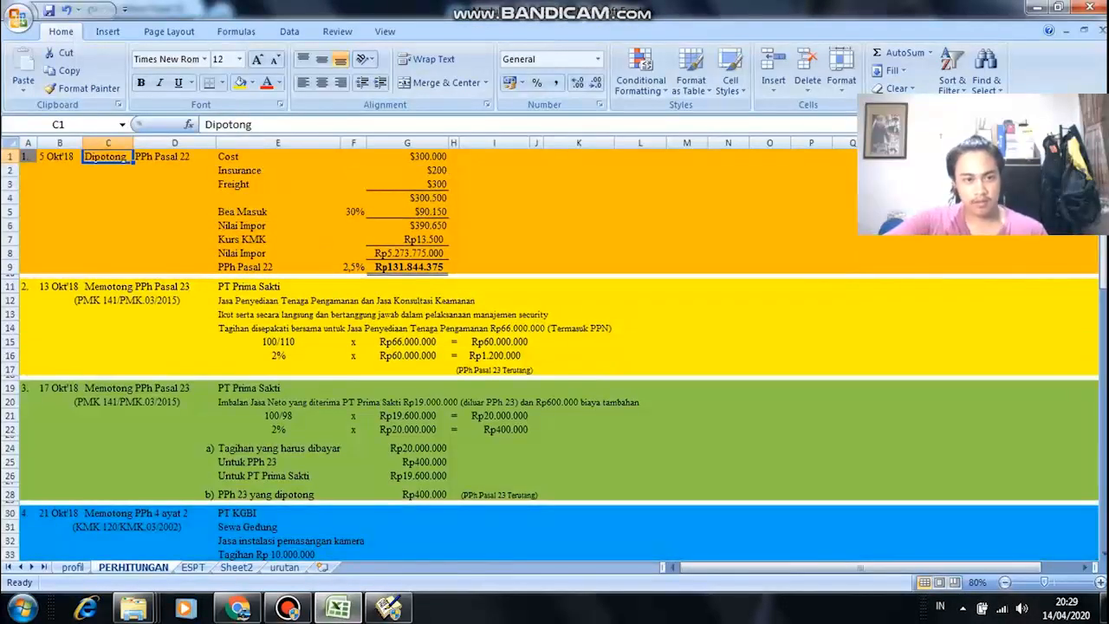
{"action": "left_click", "coordinate": [411, 267]}
Step: Back in the Bukti Pungut form, dismiss the 'Data NPWP Harus Diisi' warning for the empty N.P.W.P
{"action": "key", "text": "alt+Tab"}
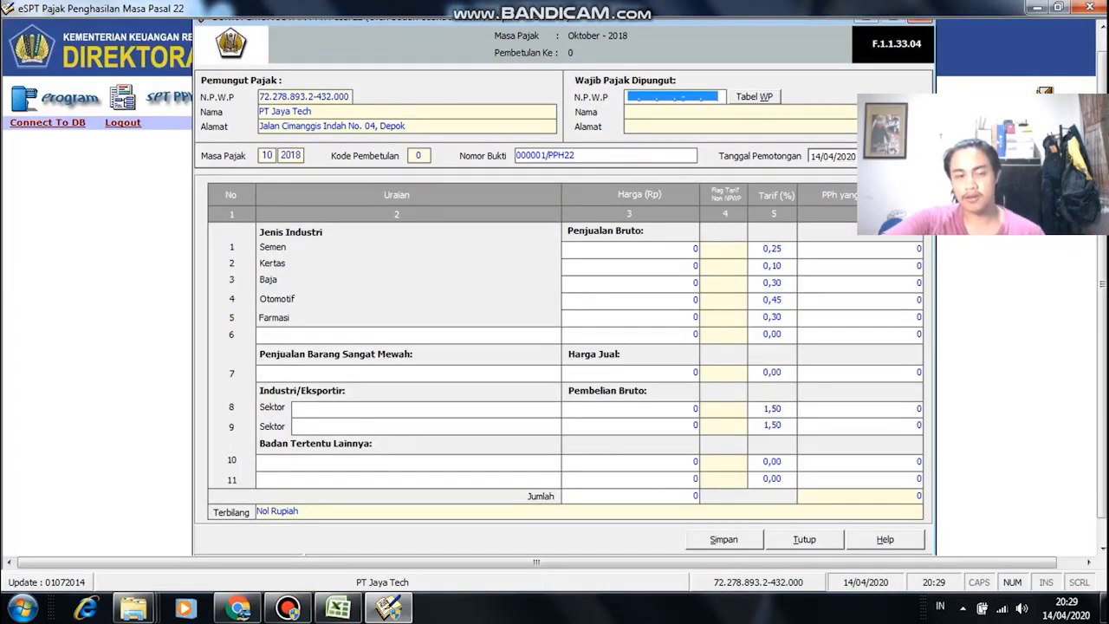
{"action": "key", "text": "Return"}
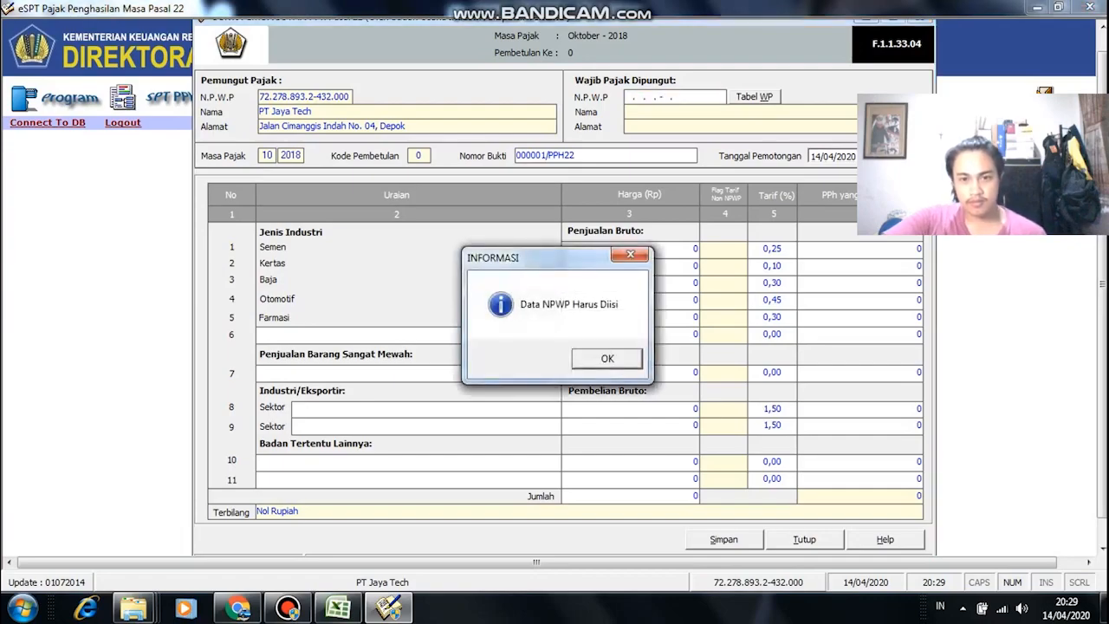
{"action": "key", "text": "Return"}
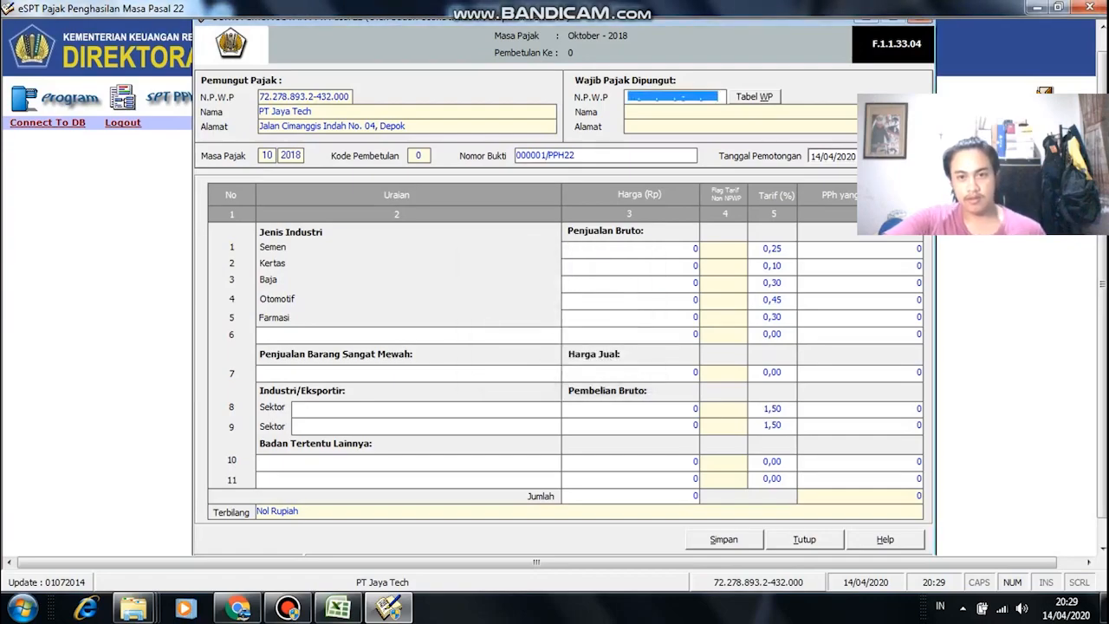
{"action": "key", "text": "BackSpace"}
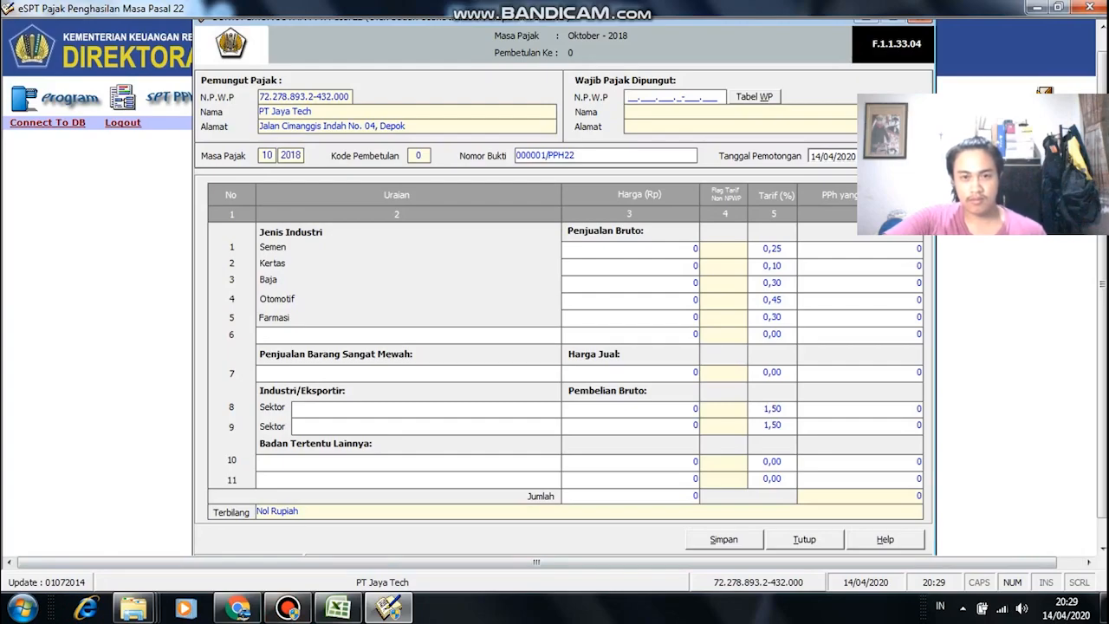
Step: Compare the NPWP on the workbook's ESPT sheet with the e-SPT form, undoing an accidental overwrite of B2
{"action": "left_click", "coordinate": [337, 608]}
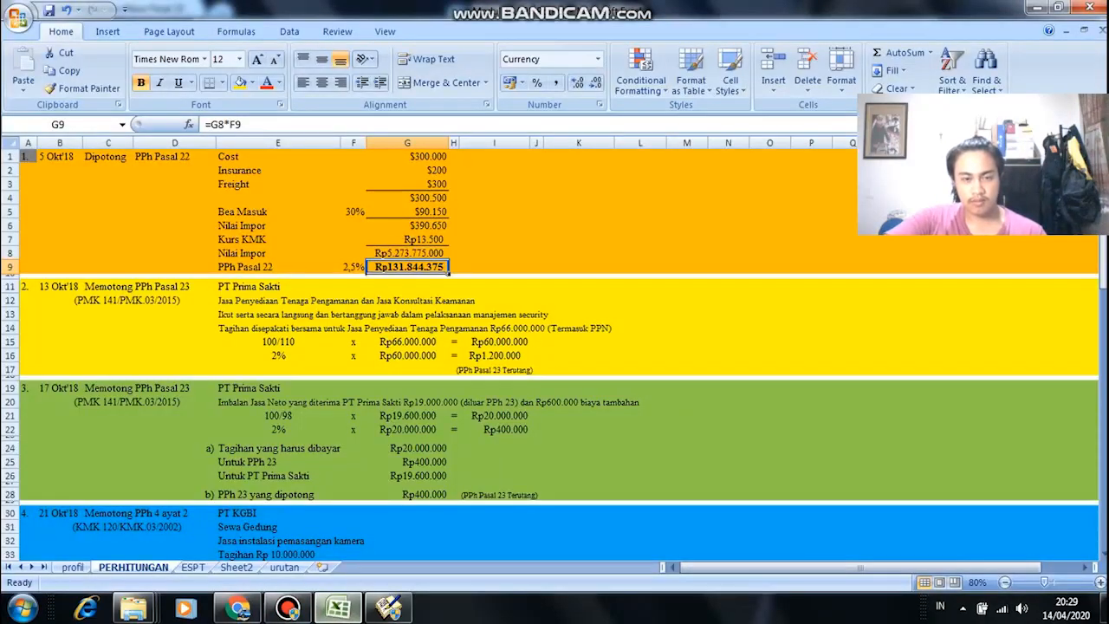
{"action": "left_click", "coordinate": [337, 608]}
{"action": "left_click", "coordinate": [337, 609]}
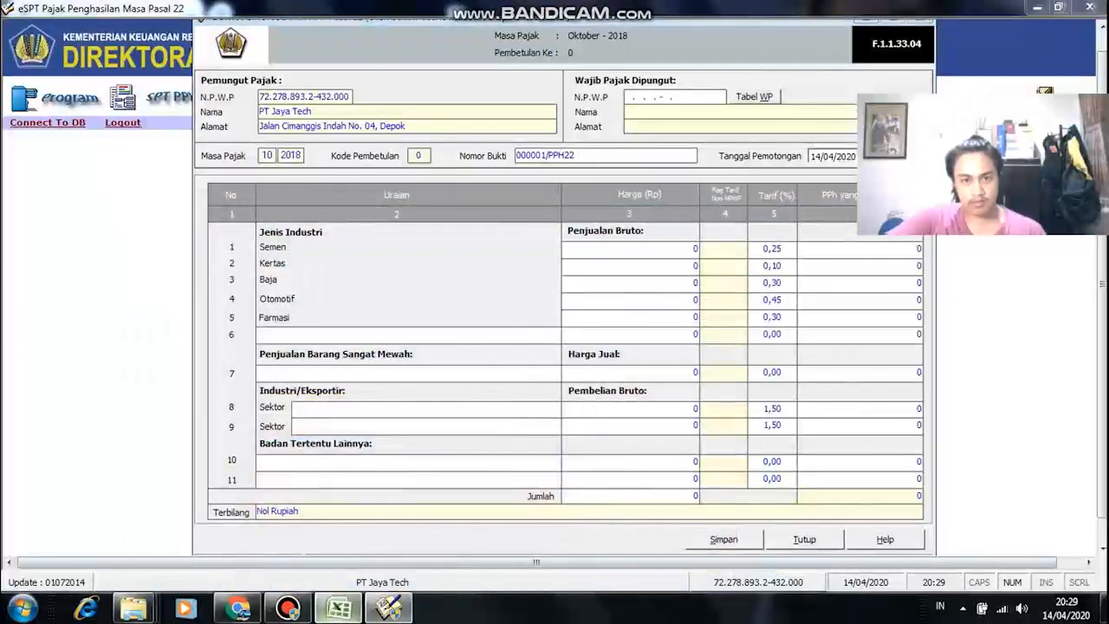
{"action": "left_click", "coordinate": [193, 567]}
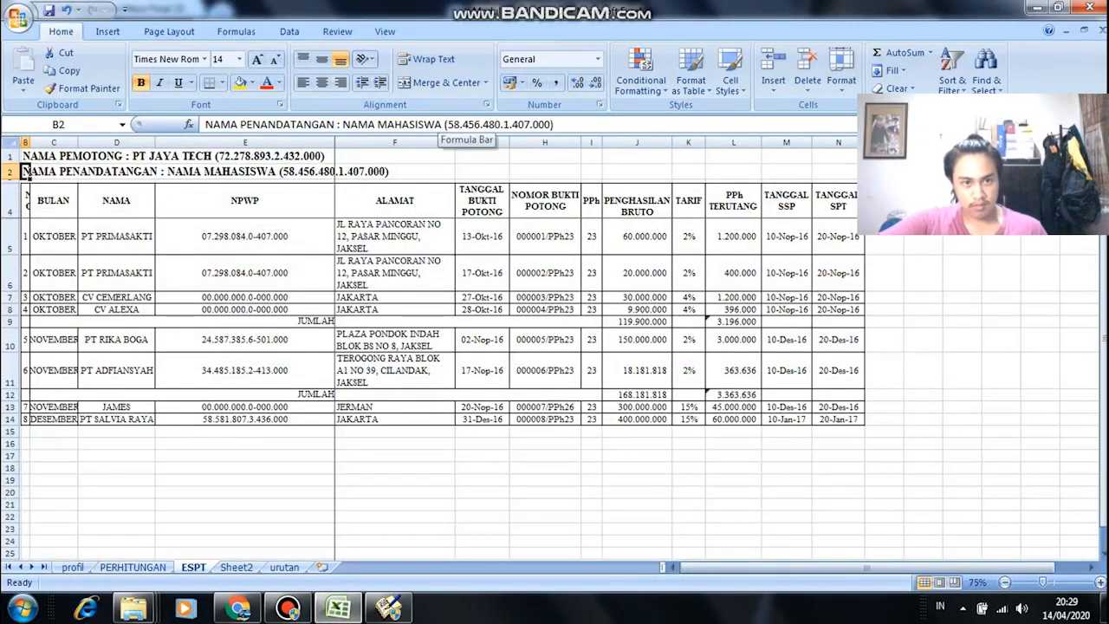
{"action": "key", "text": "alt+Tab"}
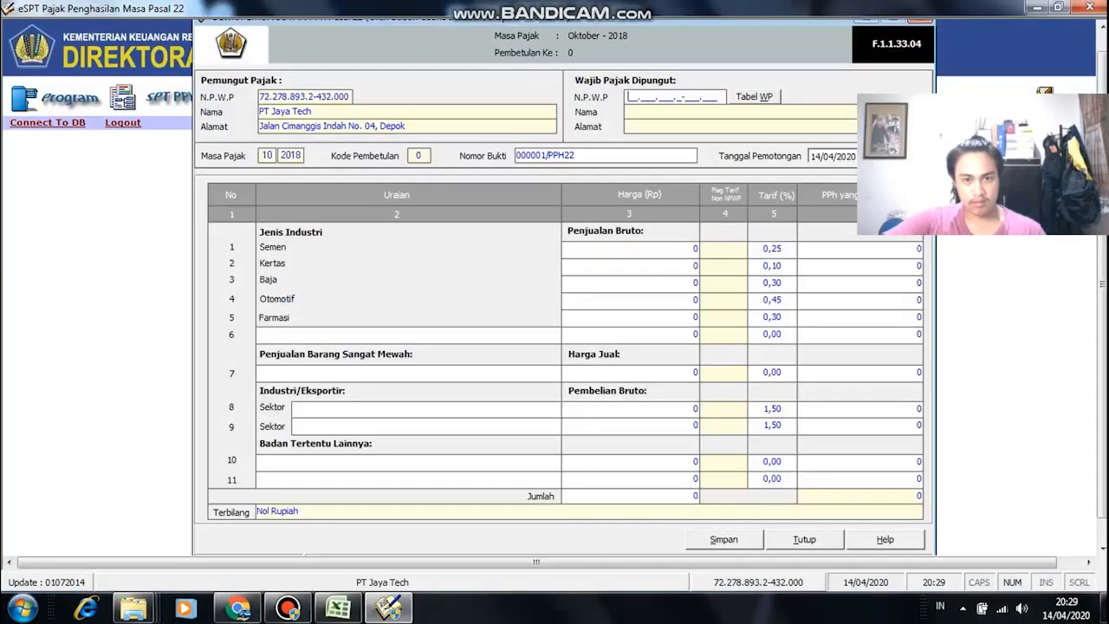
{"action": "type", "text": "8."}
{"action": "key", "text": "alt+Tab"}
{"action": "key", "text": "alt+Tab"}
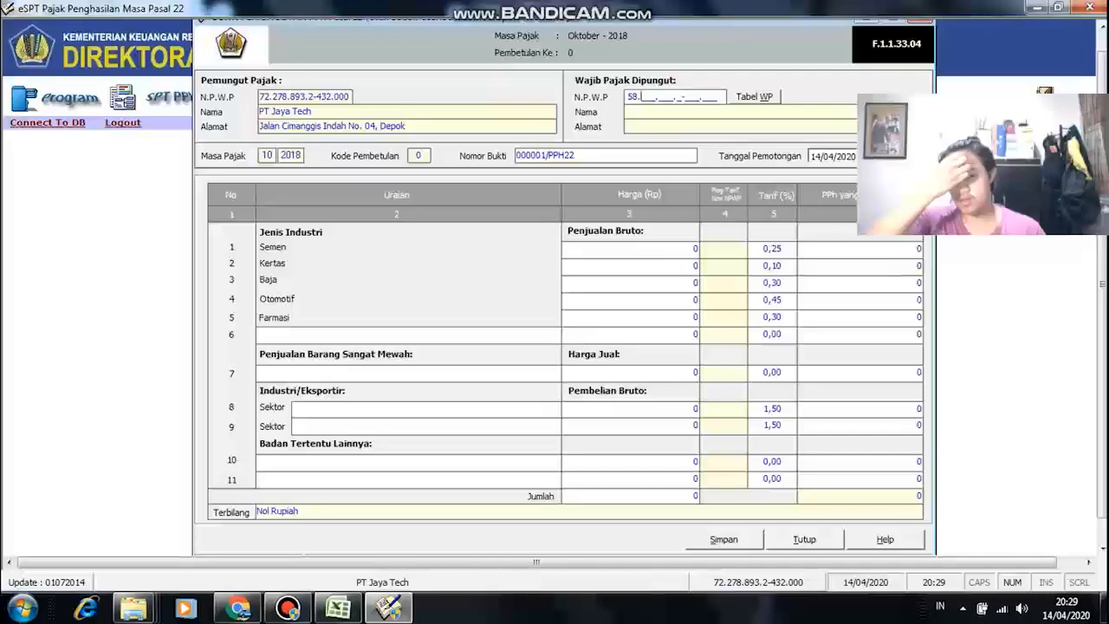
{"action": "key", "text": "alt+Tab"}
{"action": "key", "text": "alt+Tab"}
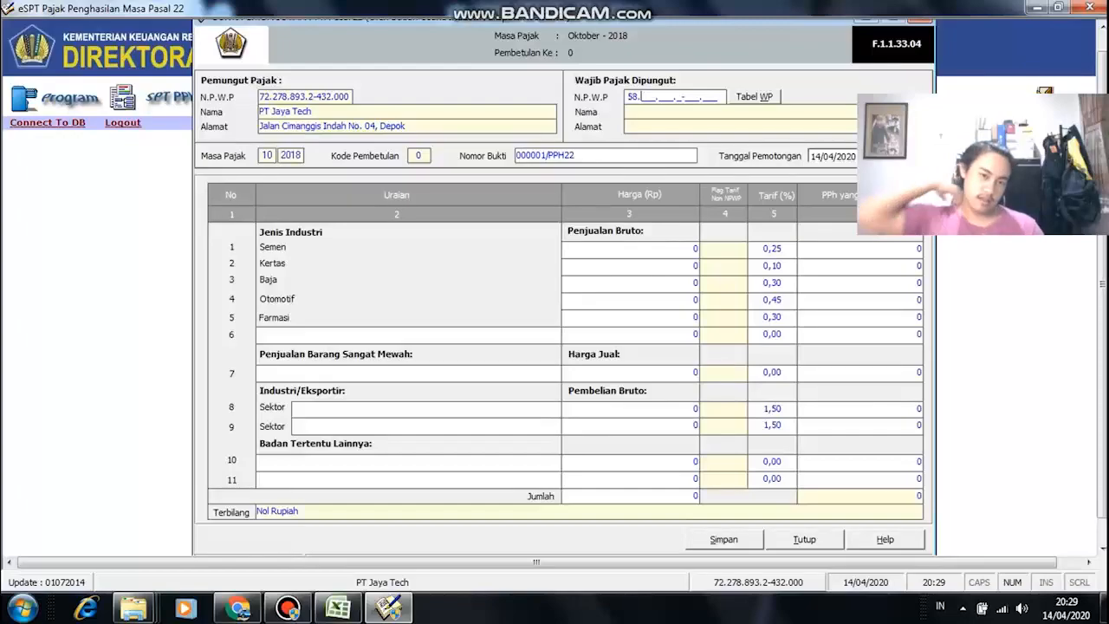
{"action": "key", "text": "alt+Tab"}
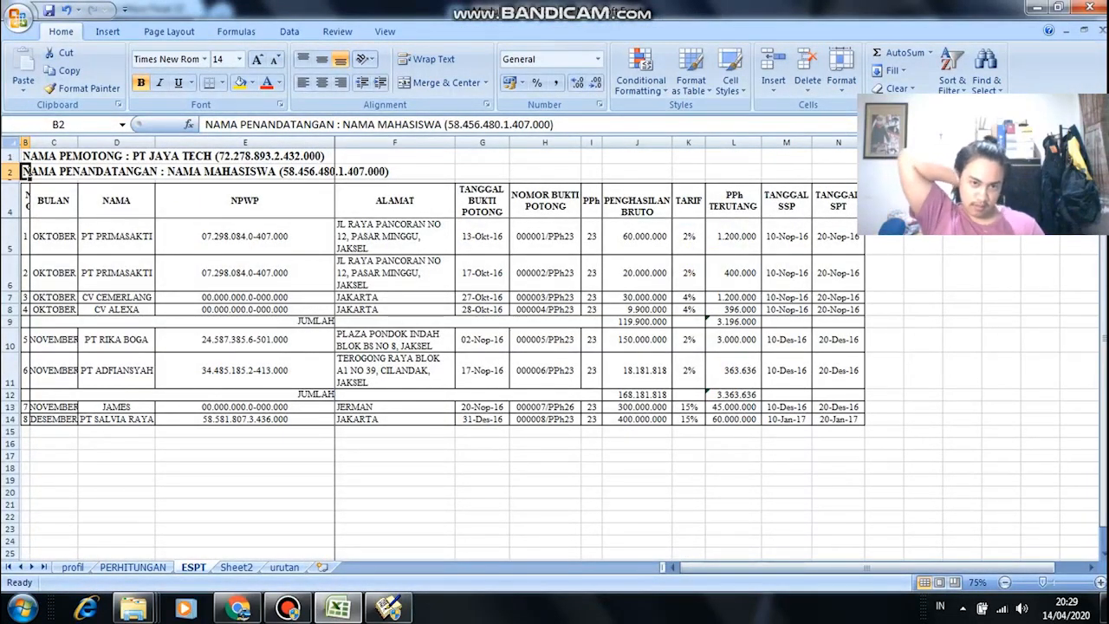
{"action": "type", "text": "456"}
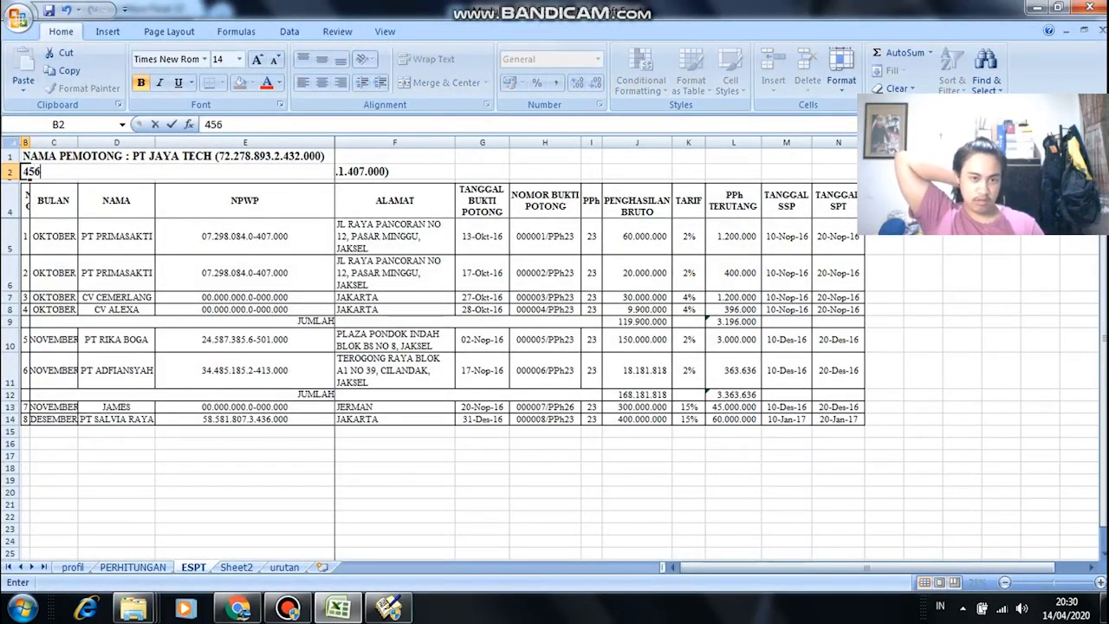
{"action": "key", "text": "ctrl+z"}
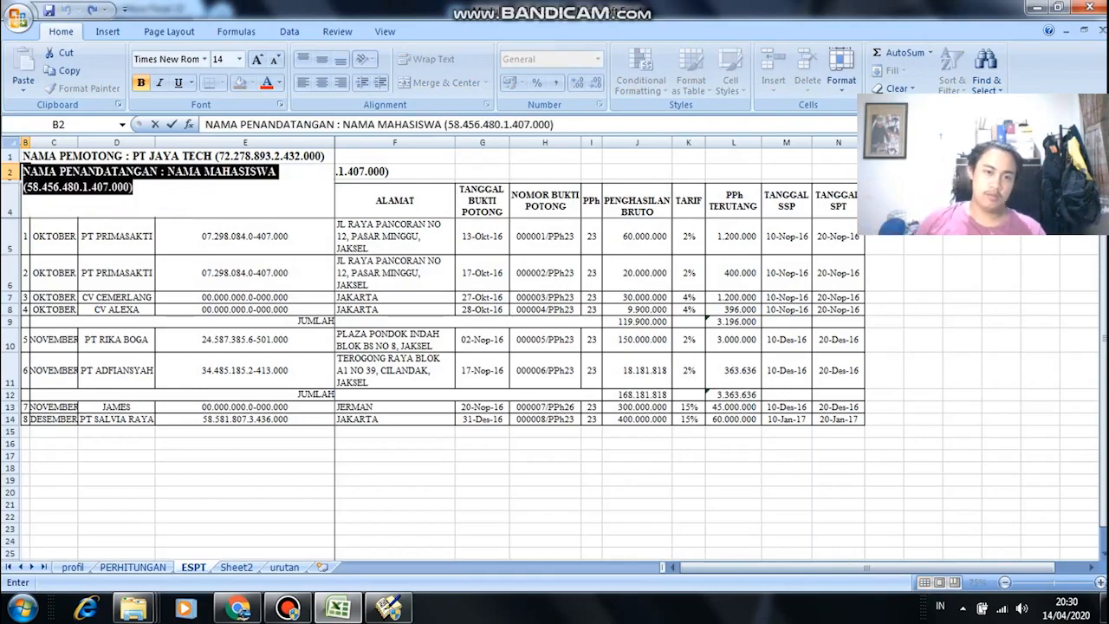
Step: Copy the signatory's NPWP from ESPT!B2 into cell A12 of the profil sheet
{"action": "left_click", "coordinate": [491, 124]}
{"action": "left_click_drag", "start_coordinate": [447, 124], "coordinate": [551, 124]}
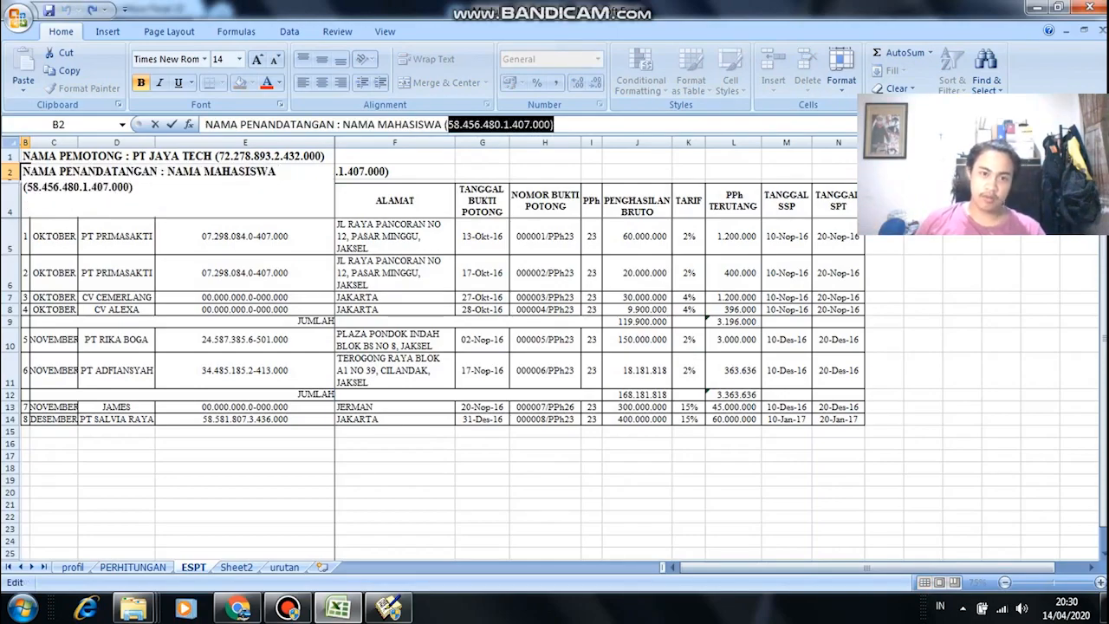
{"action": "key", "text": "ctrl+c"}
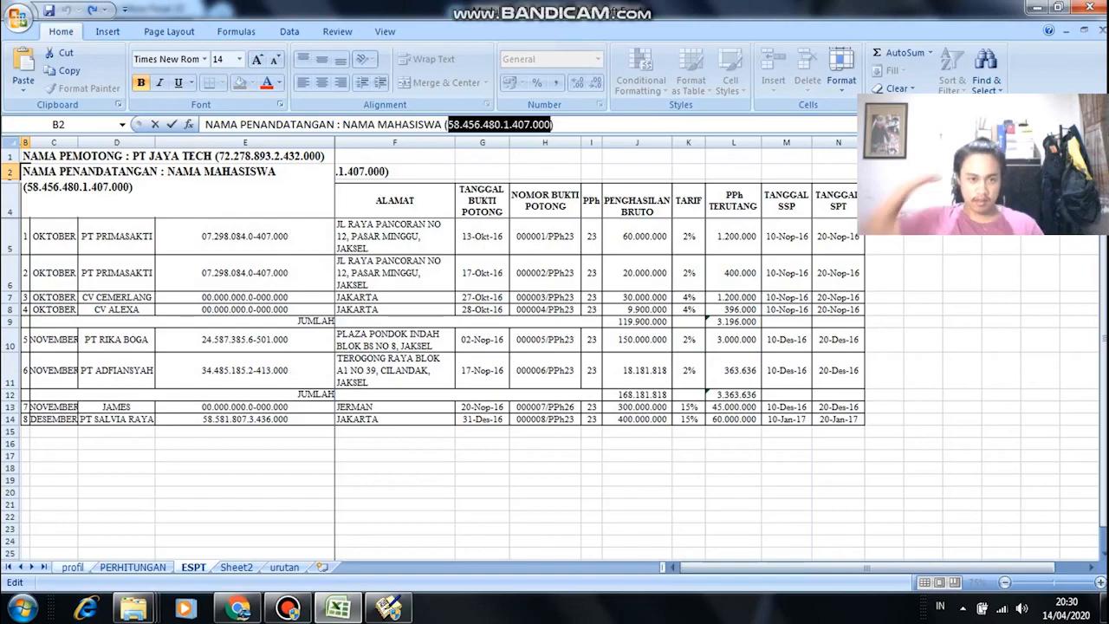
{"action": "left_click", "coordinate": [73, 567]}
{"action": "left_click", "coordinate": [52, 340]}
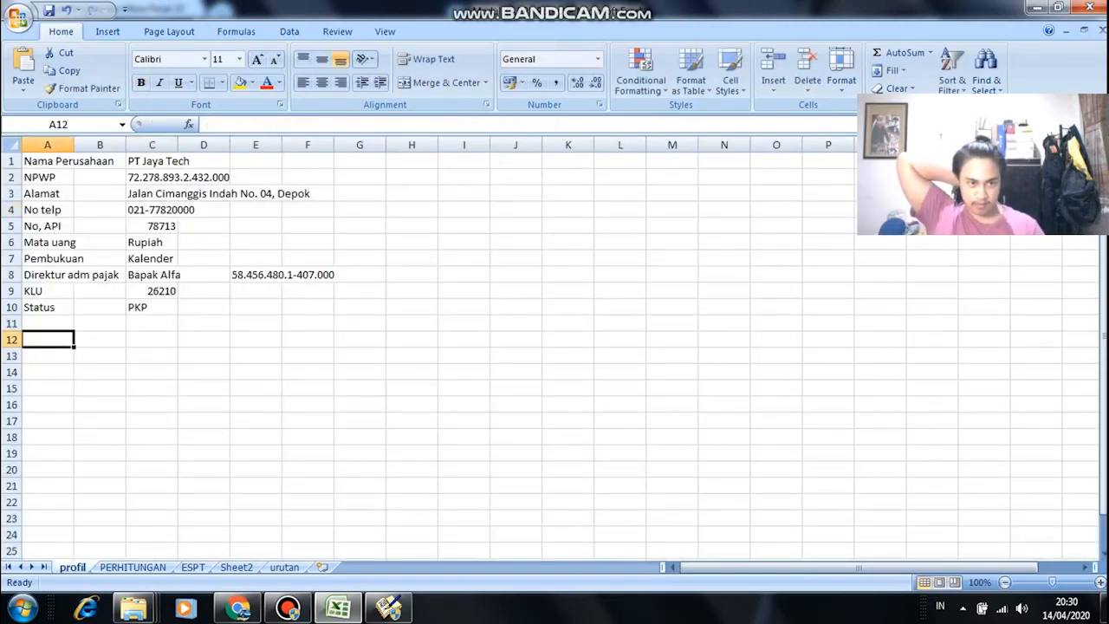
{"action": "key", "text": "ctrl+v"}
{"action": "left_click", "coordinate": [100, 389]}
{"action": "left_click", "coordinate": [50, 340]}
{"action": "key", "text": "ctrl+c"}
Step: Paste the NPWP into e-SPT's buyer NPWP field and dismiss the not-registered and NPWP-required warnings
{"action": "key", "text": "alt+Tab"}
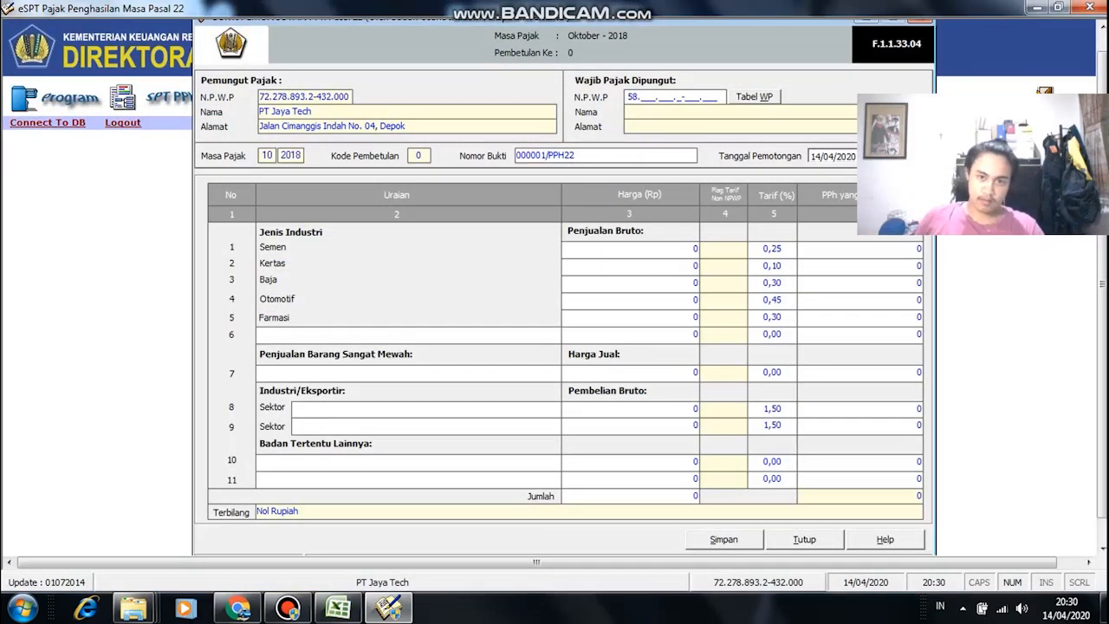
{"action": "key", "text": "BackSpace"}
{"action": "key", "text": "BackSpace"}
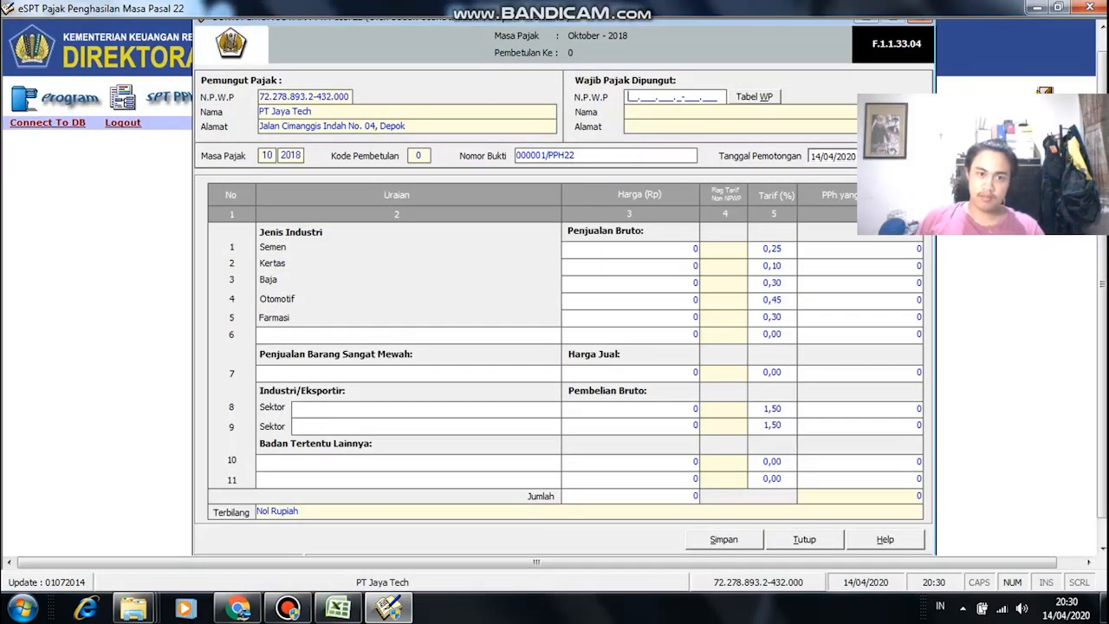
{"action": "right_click", "coordinate": [627, 96]}
{"action": "left_click", "coordinate": [672, 166]}
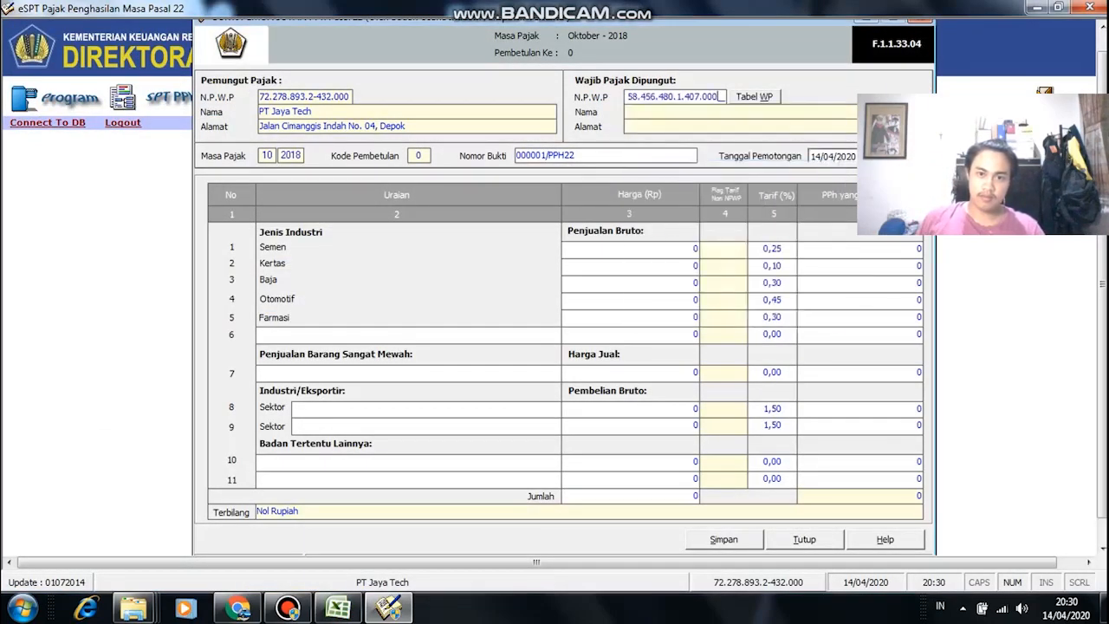
{"action": "key", "text": "Return"}
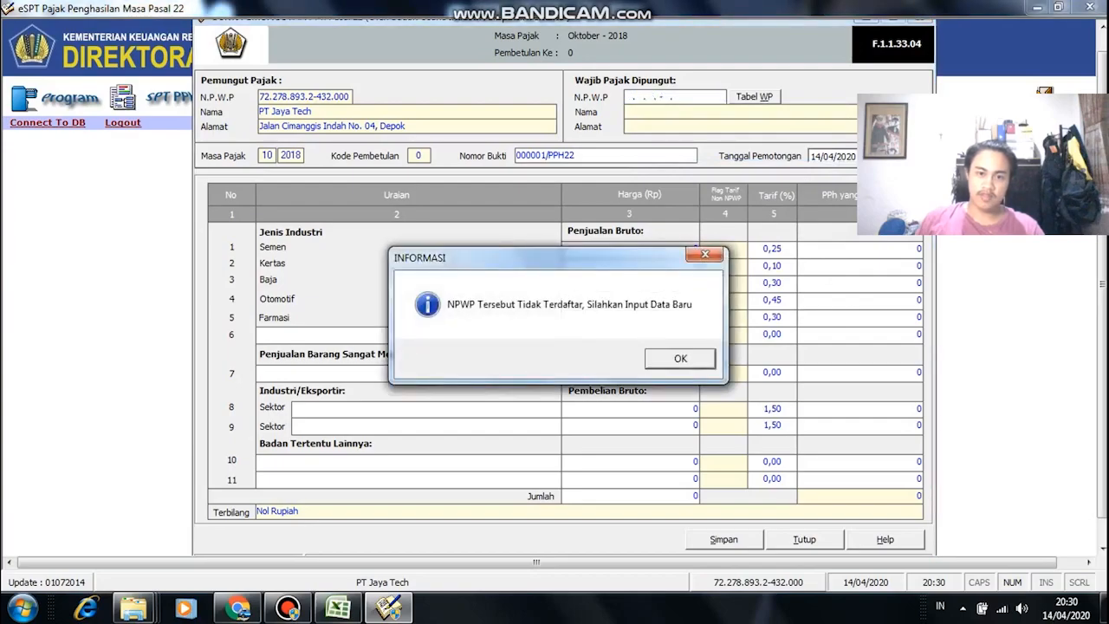
{"action": "key", "text": "Return"}
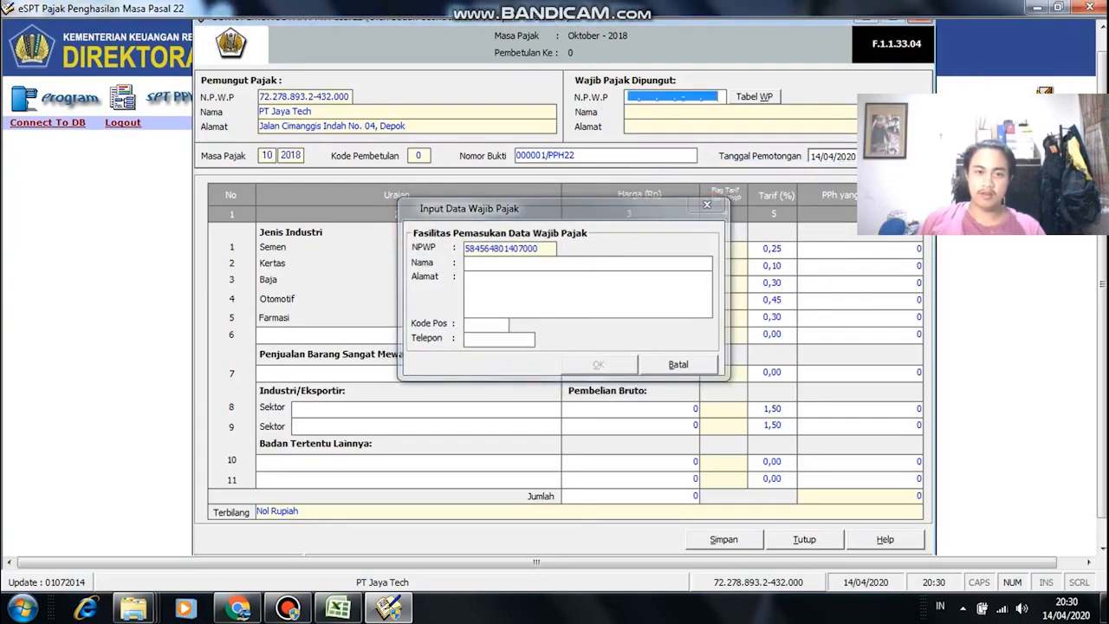
{"action": "left_click", "coordinate": [755, 97]}
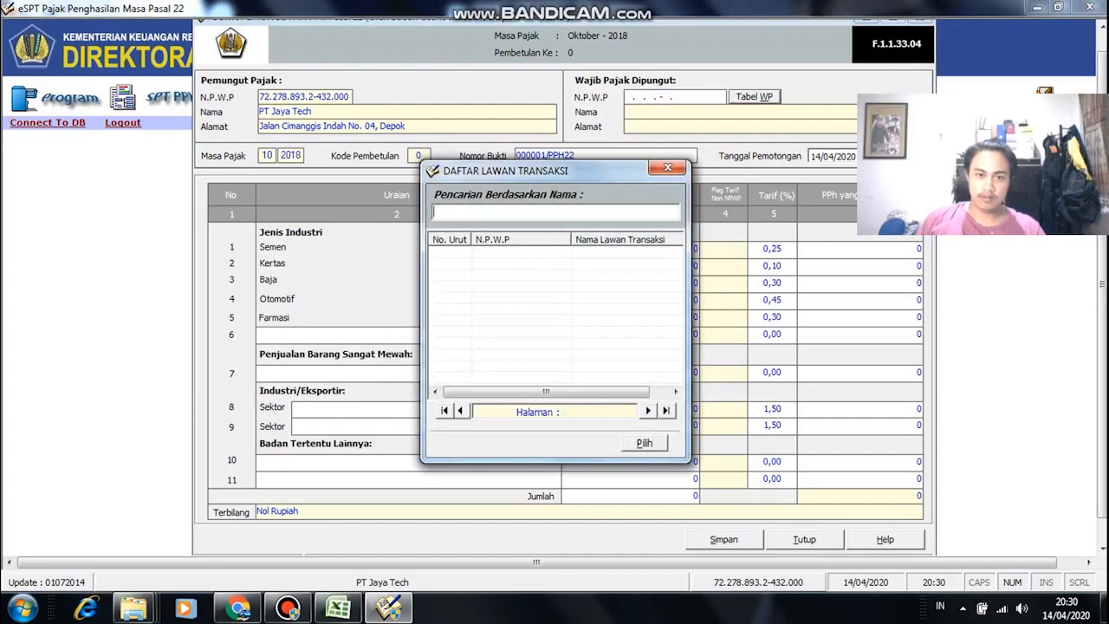
{"action": "left_click", "coordinate": [667, 167]}
{"action": "key", "text": "Return"}
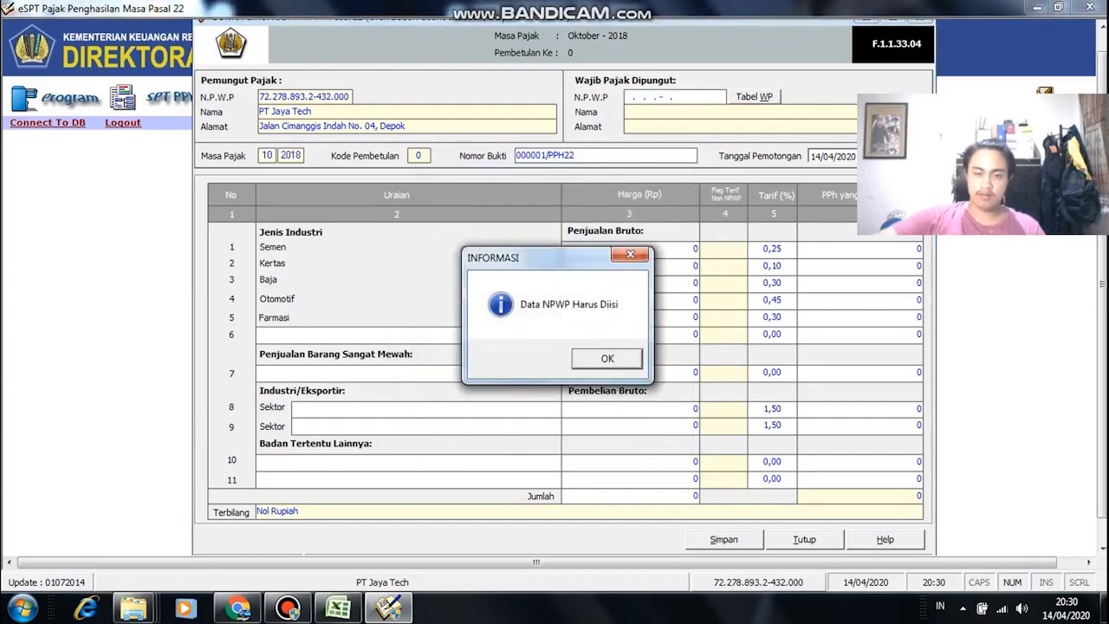
{"action": "left_click", "coordinate": [608, 360]}
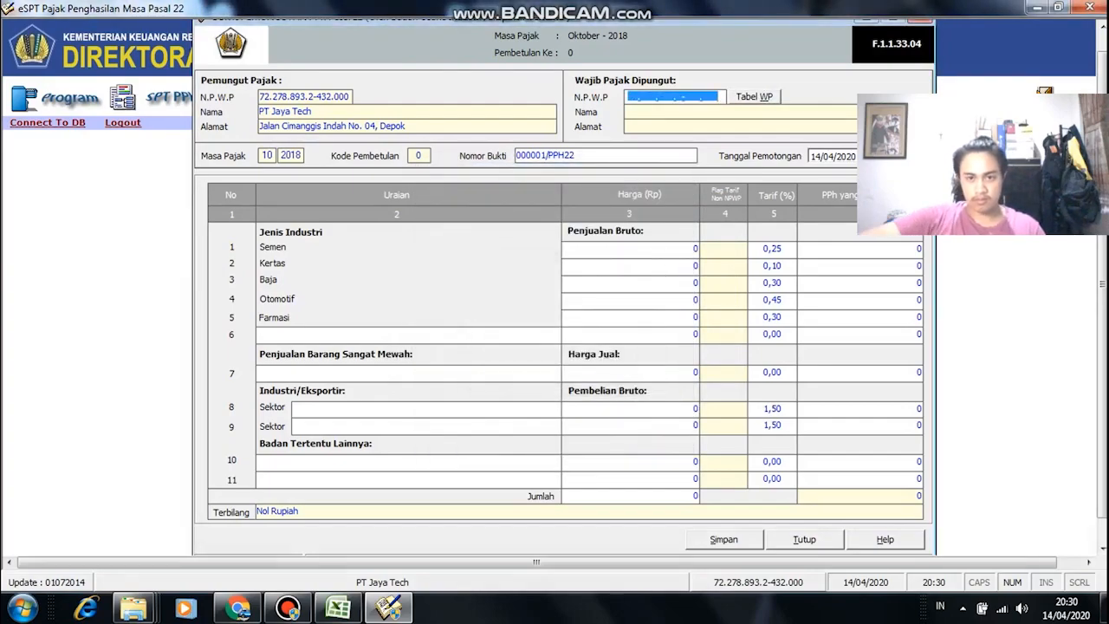
{"action": "left_click", "coordinate": [854, 531]}
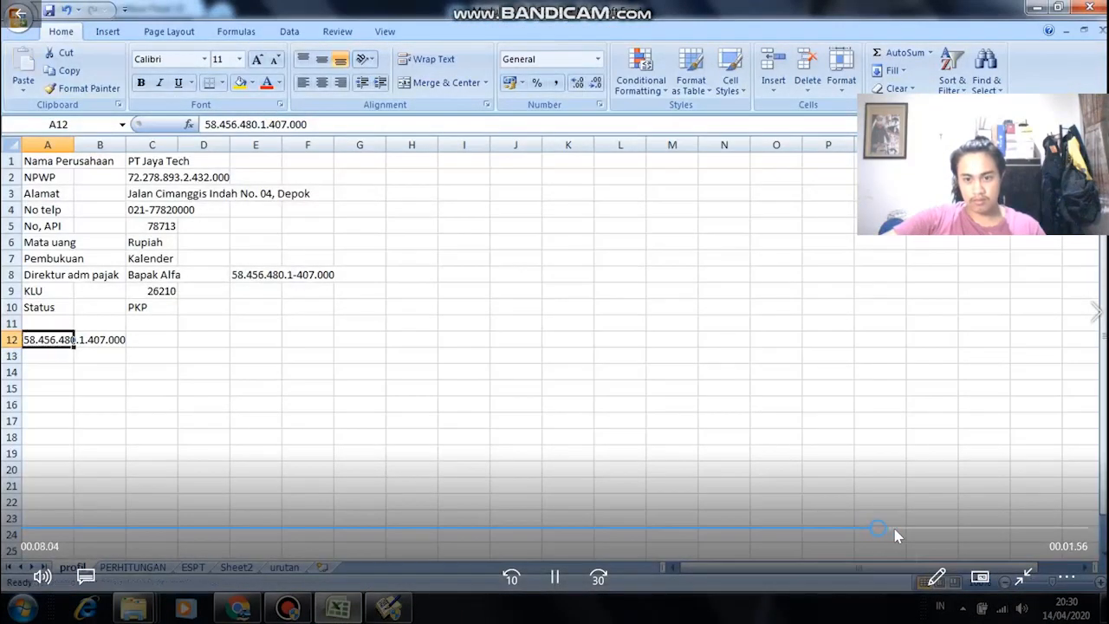
Step: Enter the director's NPWP from the module PDF into the Wajib Pajak N.P.W.P field
{"action": "left_click", "coordinate": [912, 530]}
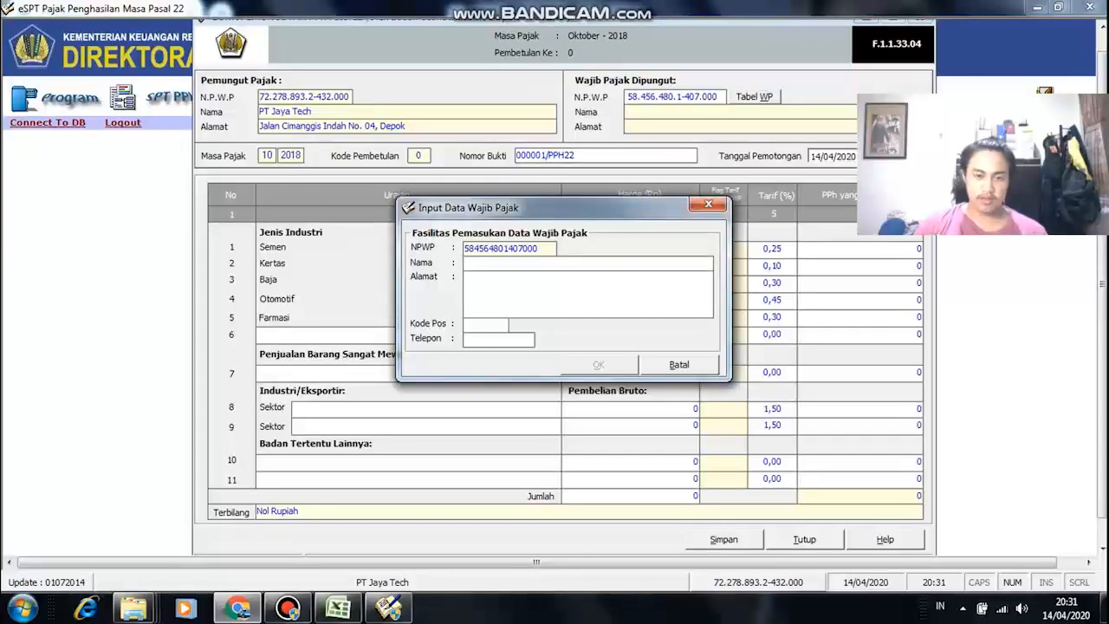
{"action": "key", "text": "Return"}
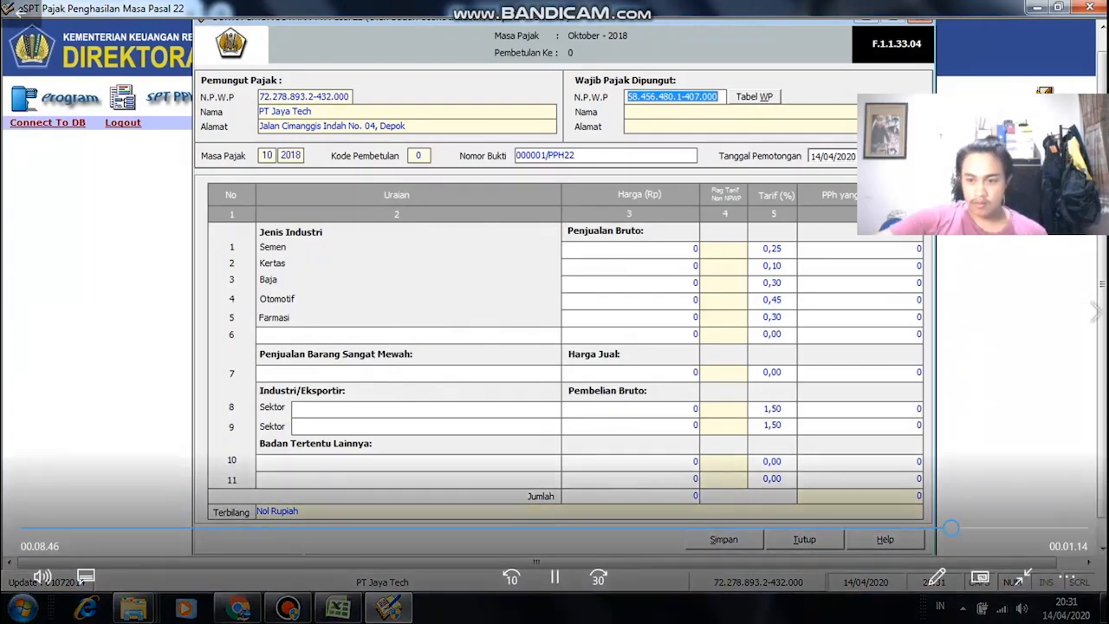
Step: Save Bukti Pungut 000001/PPH22 (PPh 131.844.375 on 5.273.775.000 imports) and close the form
{"action": "left_click", "coordinate": [965, 531]}
{"action": "left_click", "coordinate": [981, 528]}
{"action": "left_click", "coordinate": [1010, 529]}
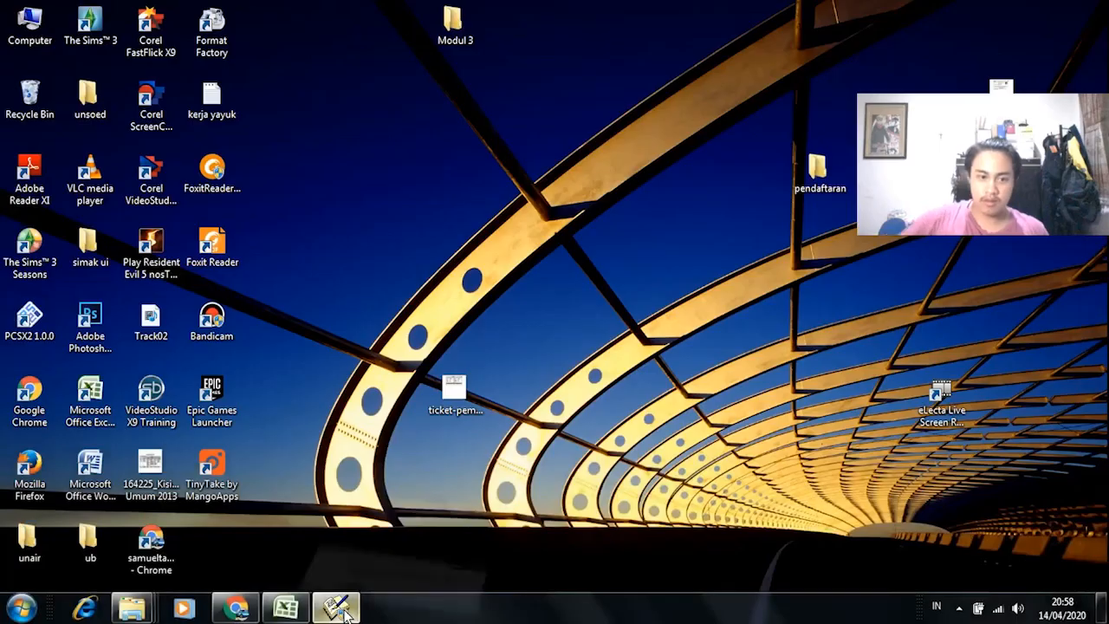
{"action": "left_click", "coordinate": [338, 608]}
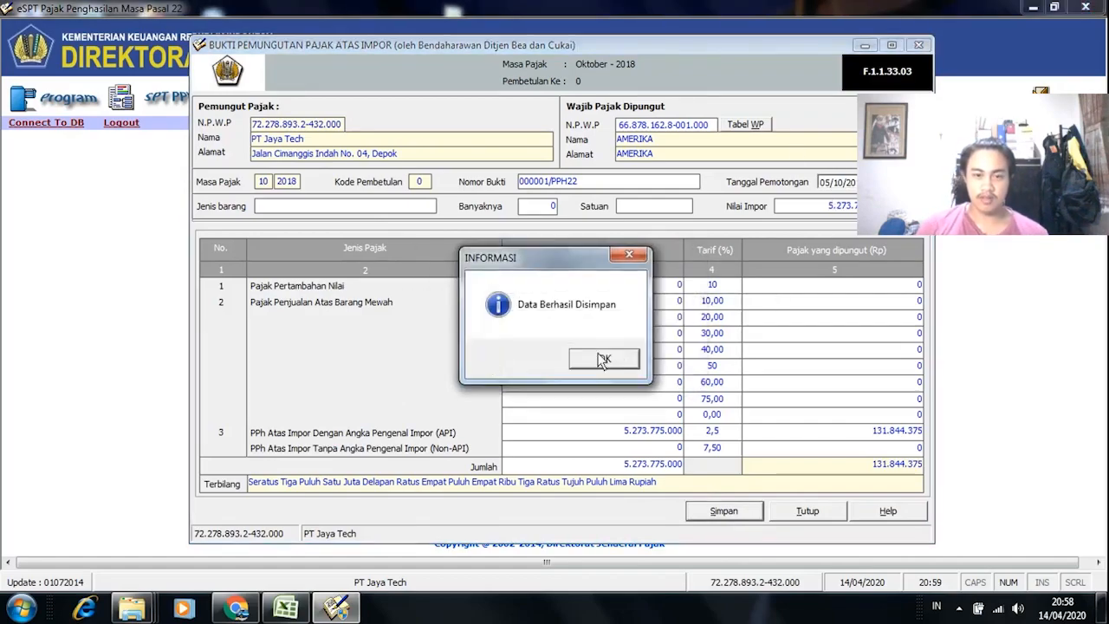
{"action": "left_click", "coordinate": [958, 611]}
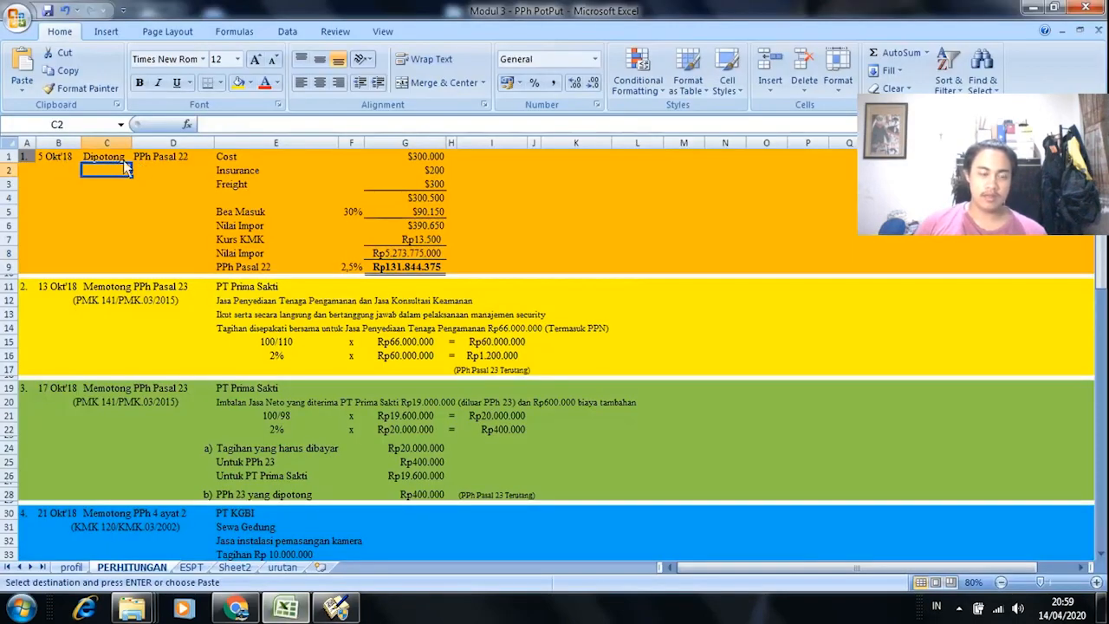
{"action": "left_click", "coordinate": [108, 156]}
{"action": "key", "text": "alt+Tab"}
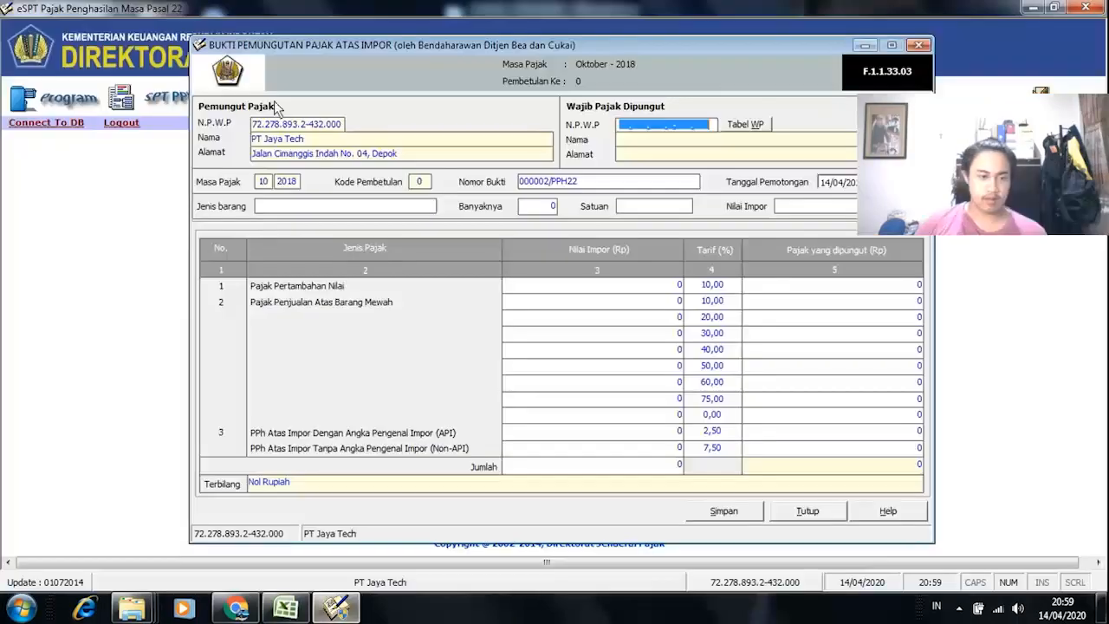
{"action": "left_click", "coordinate": [920, 46]}
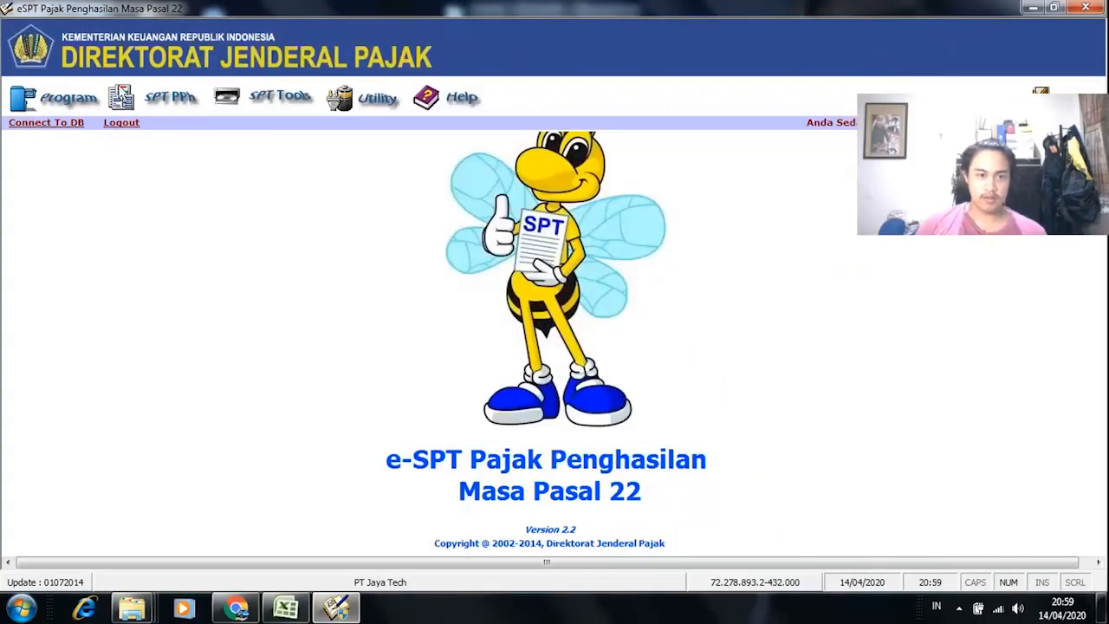
Step: Open Bukti Pungut Atas Pembelian Barang Oleh Badan Tertentu as slip 000002/PPH22, checking row 53 in Excel
{"action": "left_click", "coordinate": [153, 97]}
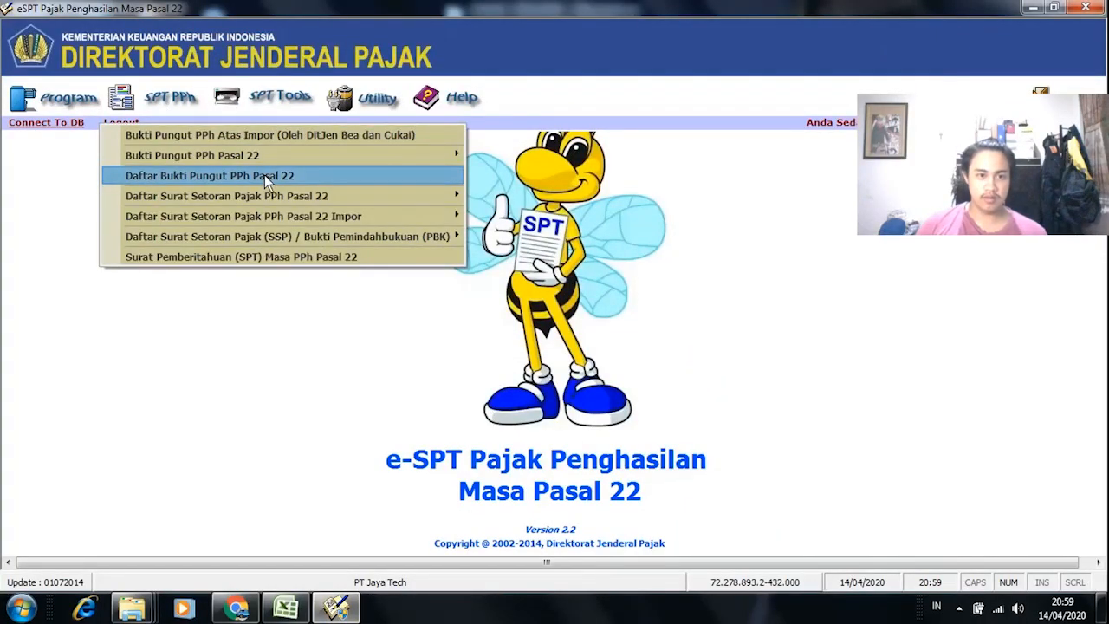
{"action": "mouse_move", "coordinate": [282, 158]}
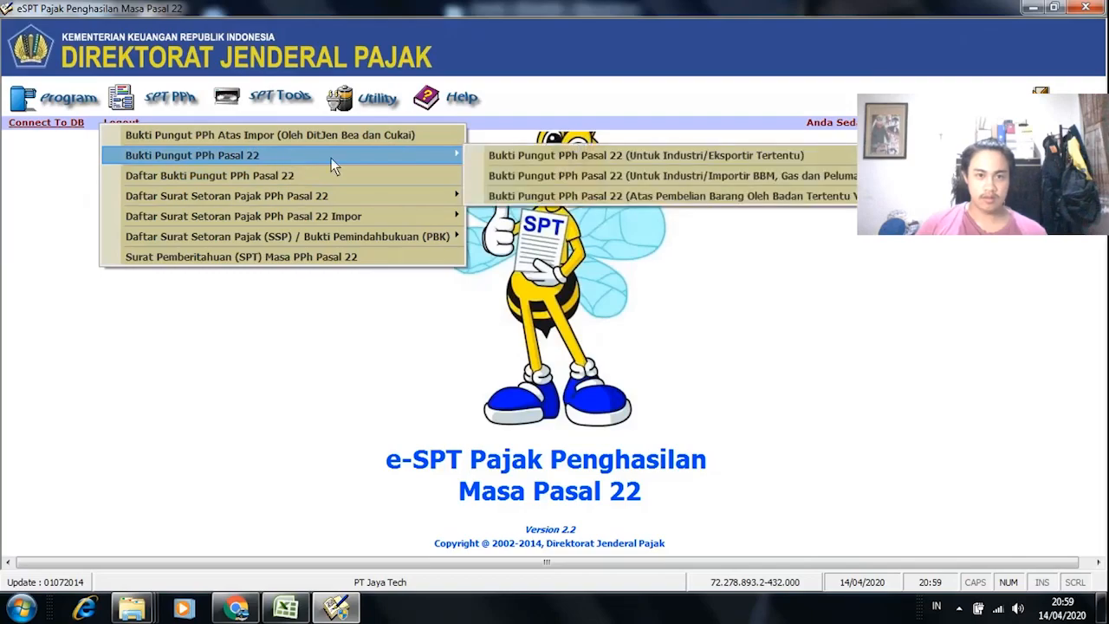
{"action": "left_click", "coordinate": [655, 195]}
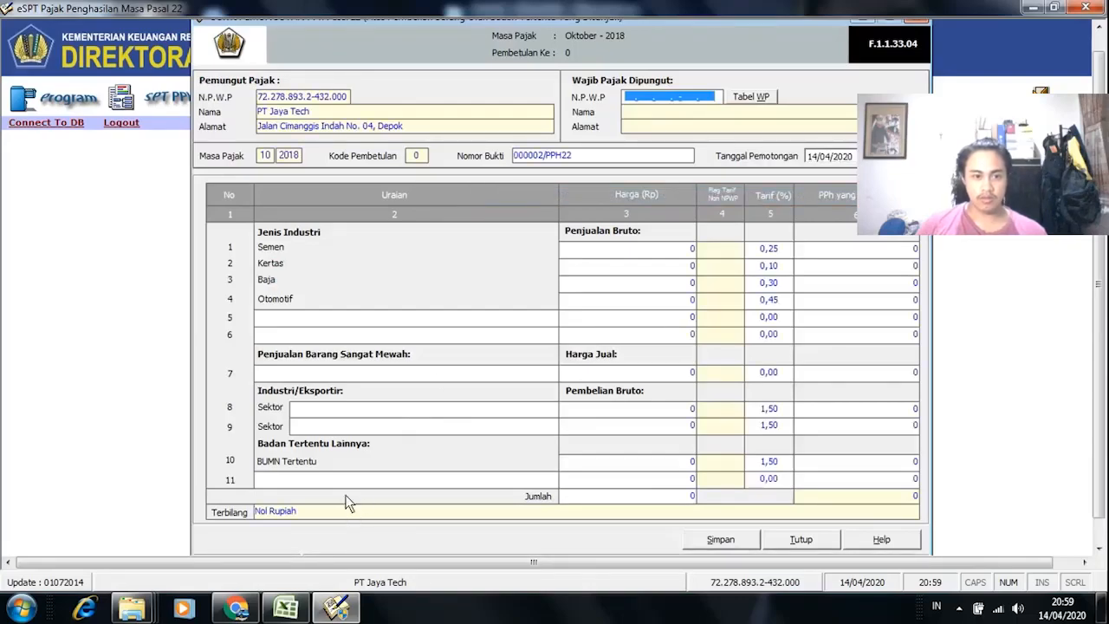
{"action": "left_click", "coordinate": [286, 607]}
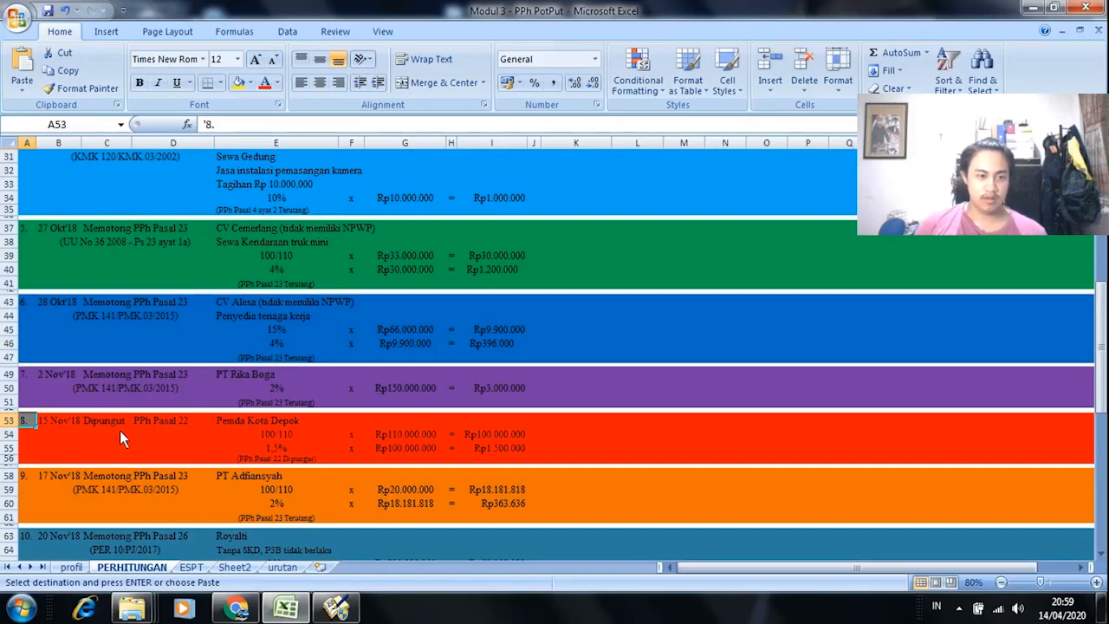
{"action": "scroll", "coordinate": [119, 431], "scroll_direction": "down", "scroll_amount": 2}
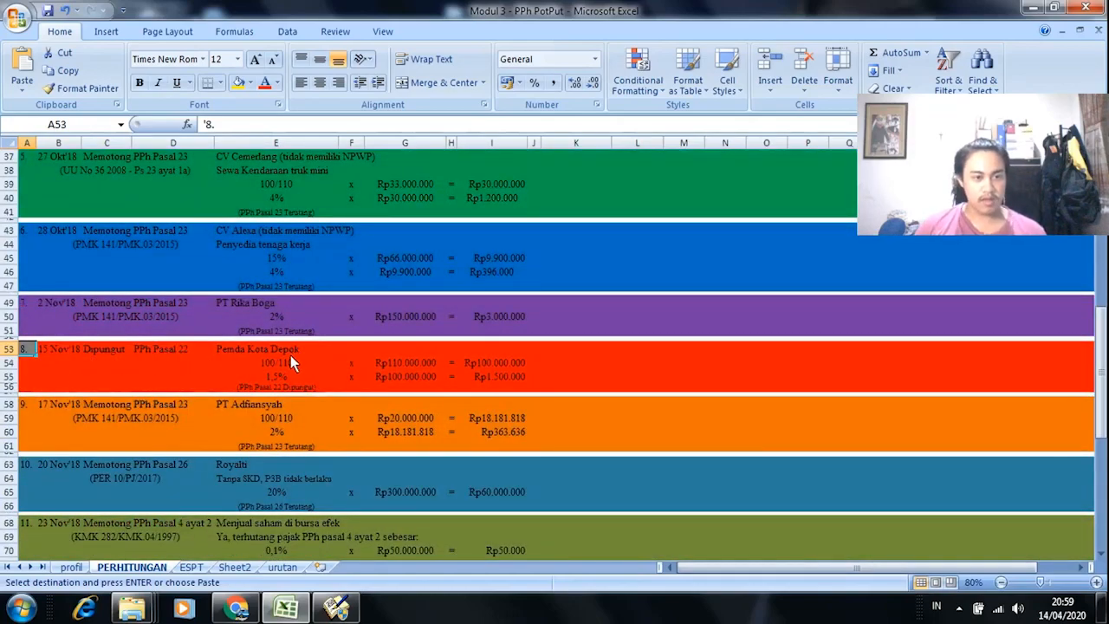
{"action": "left_click", "coordinate": [290, 611]}
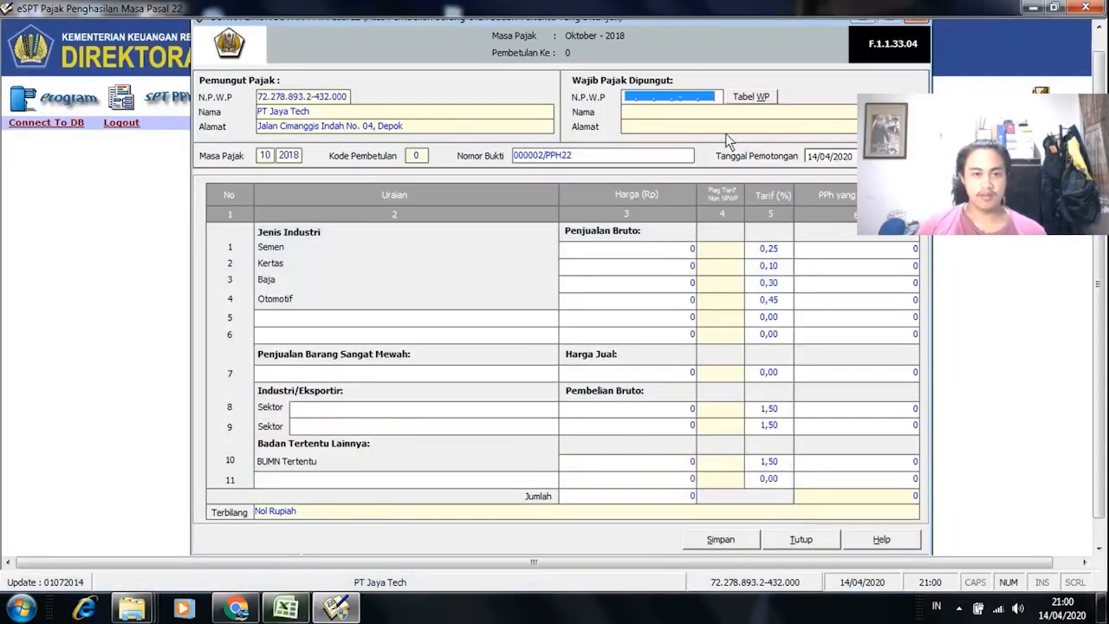
{"action": "left_click", "coordinate": [744, 98]}
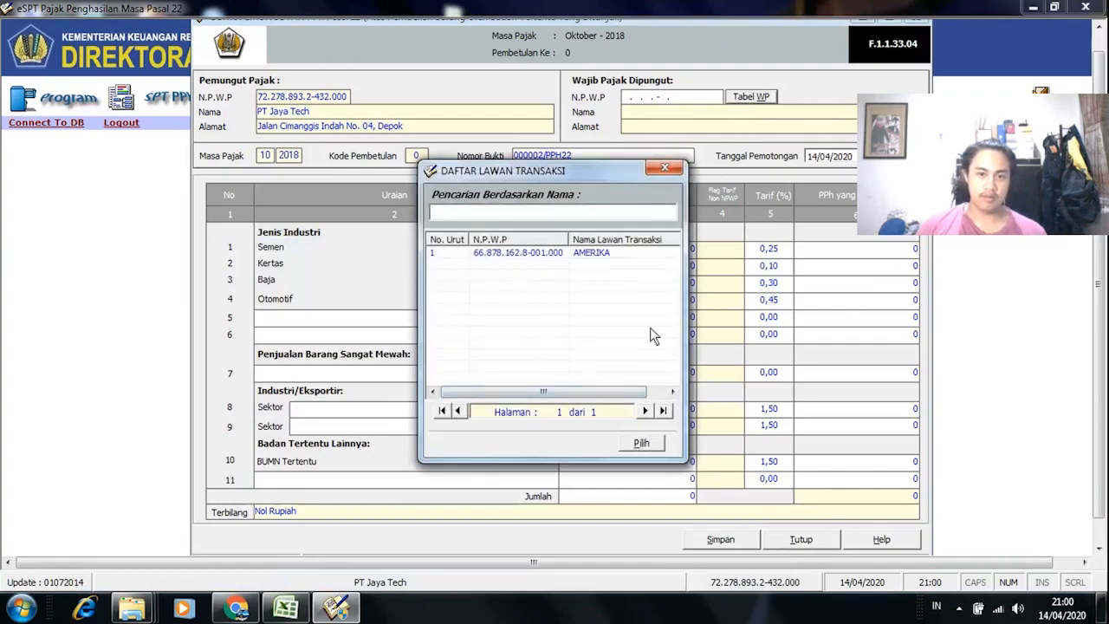
{"action": "double_click", "coordinate": [442, 258]}
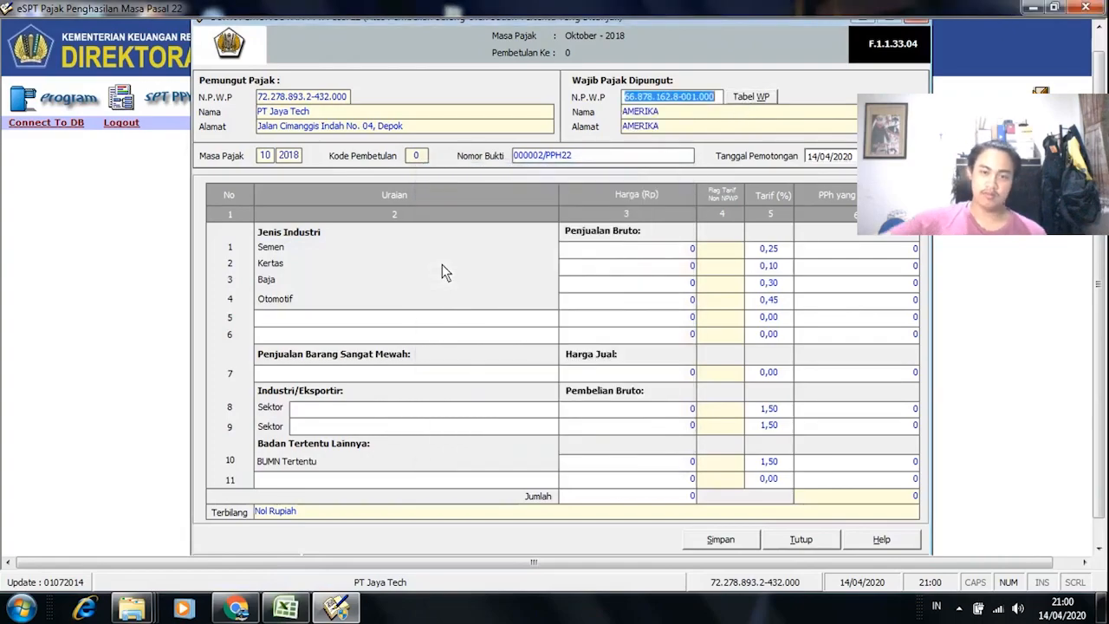
{"action": "left_click", "coordinate": [736, 99]}
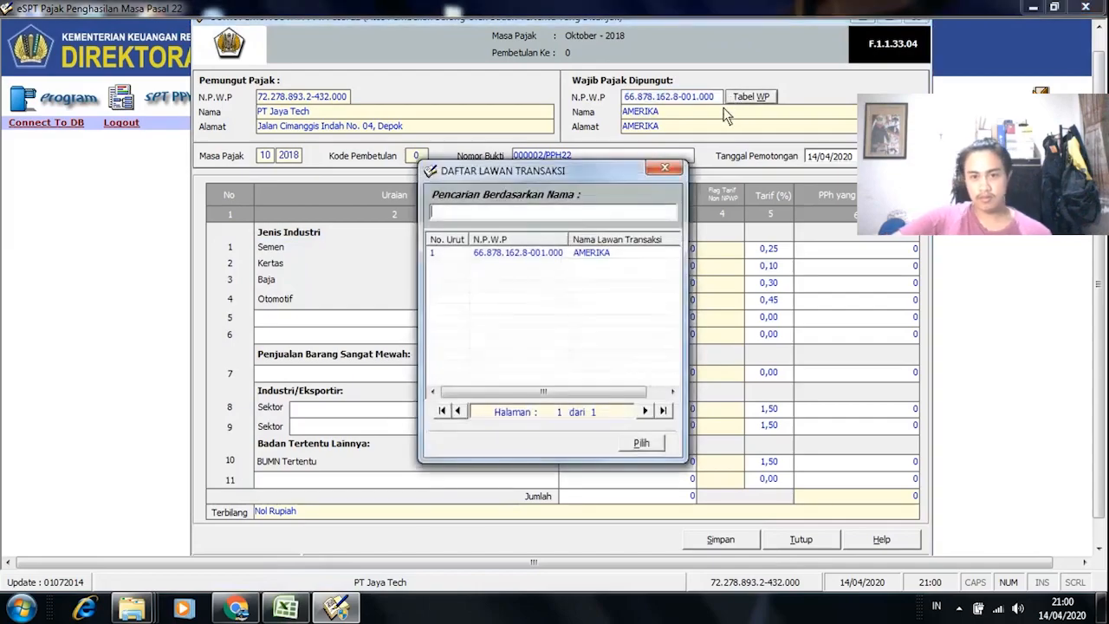
{"action": "left_click", "coordinate": [666, 170]}
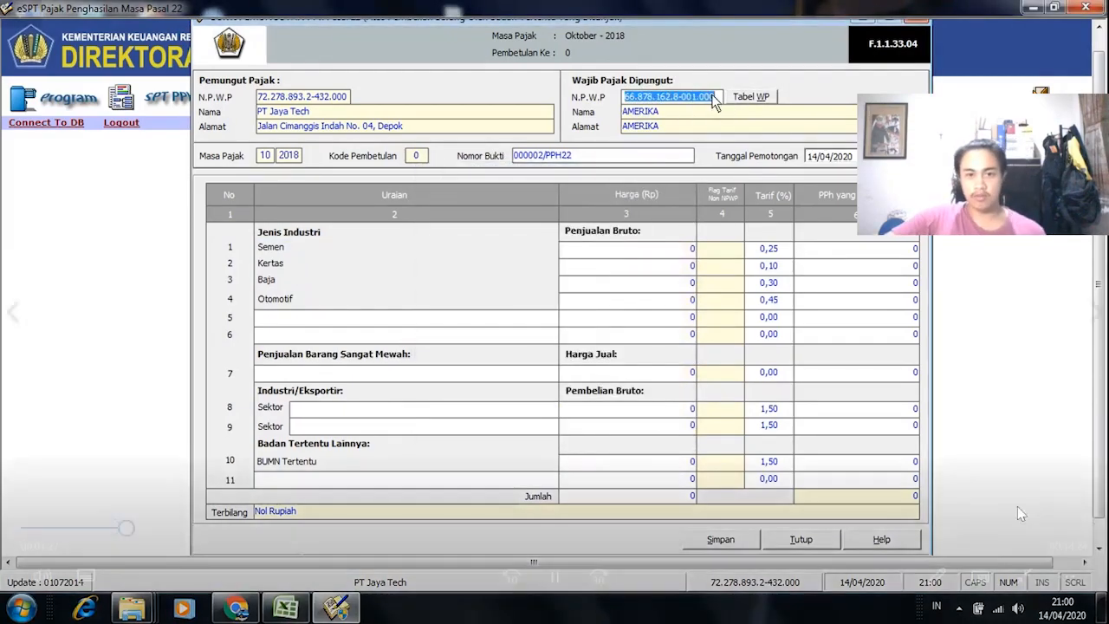
{"action": "key", "text": "Delete"}
{"action": "left_click", "coordinate": [154, 528]}
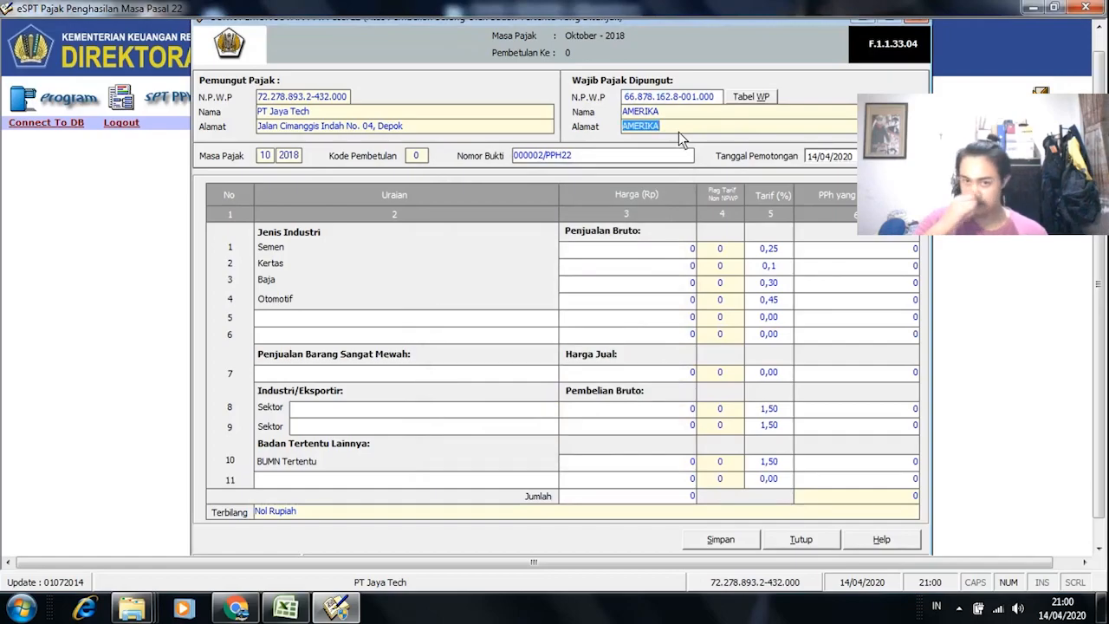
{"action": "mouse_move", "coordinate": [524, 600]}
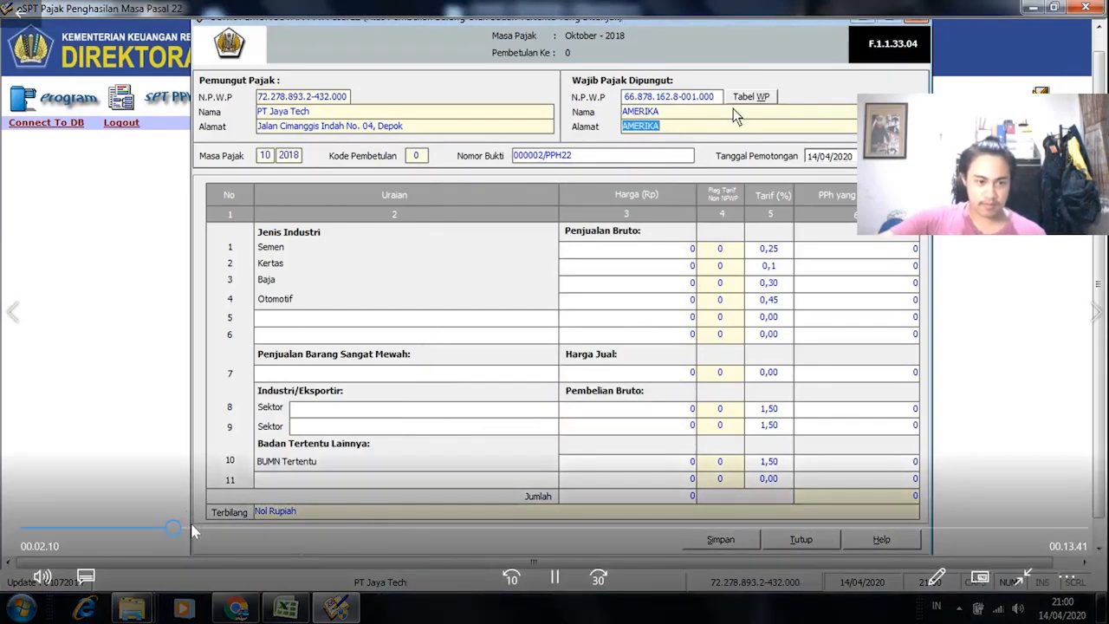
{"action": "left_click_drag", "start_coordinate": [192, 526], "coordinate": [290, 535]}
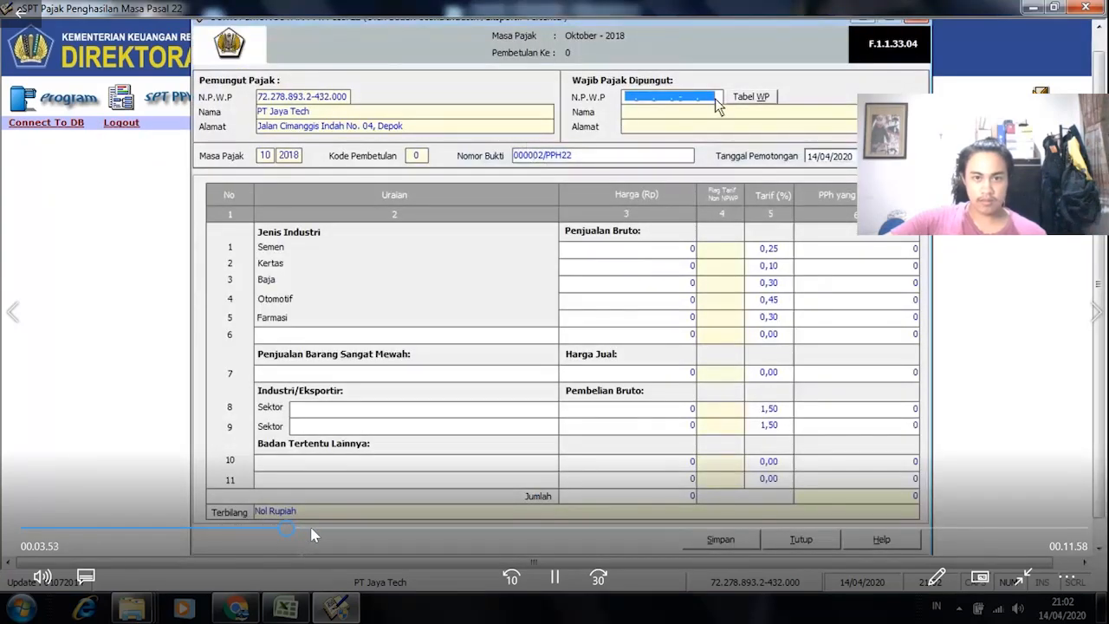
Step: Enter the buyer NPWP so the Input Data Wajib Pajak dialog opens for PEMDA KOTA DEPOK, DEPOK
{"action": "left_click", "coordinate": [311, 528]}
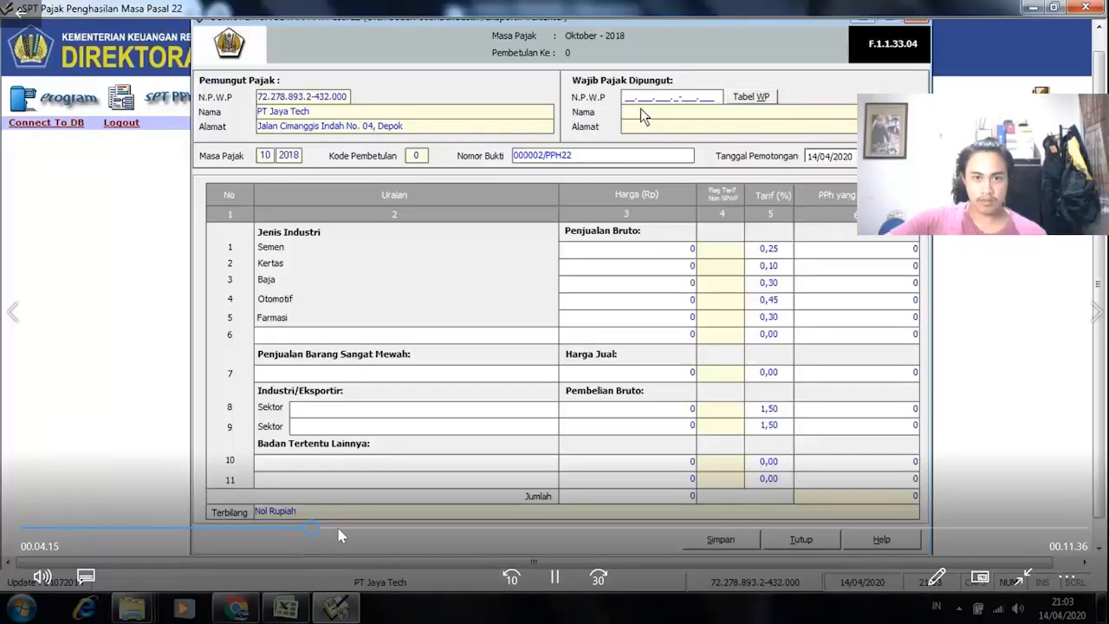
{"action": "left_click", "coordinate": [341, 530]}
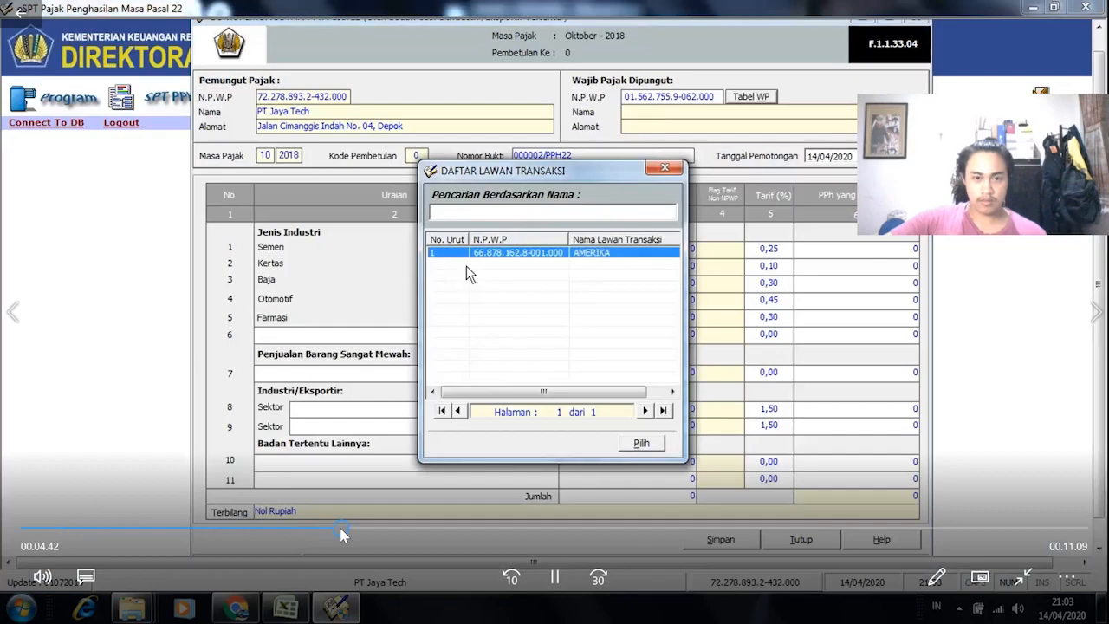
{"action": "left_click", "coordinate": [363, 531]}
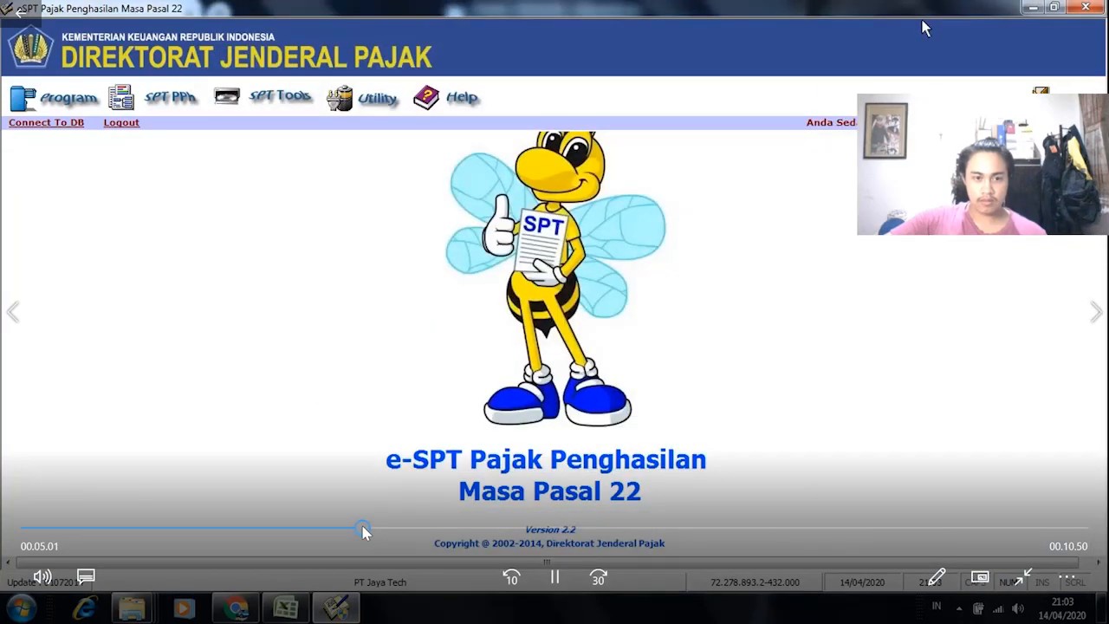
{"action": "left_click", "coordinate": [412, 529]}
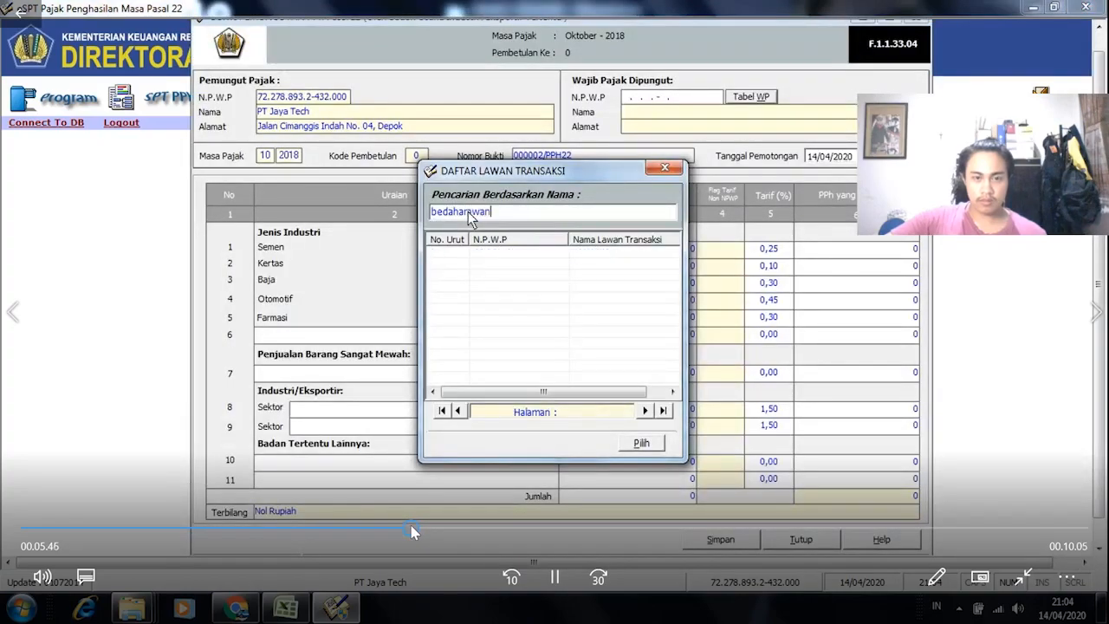
{"action": "left_click", "coordinate": [449, 530]}
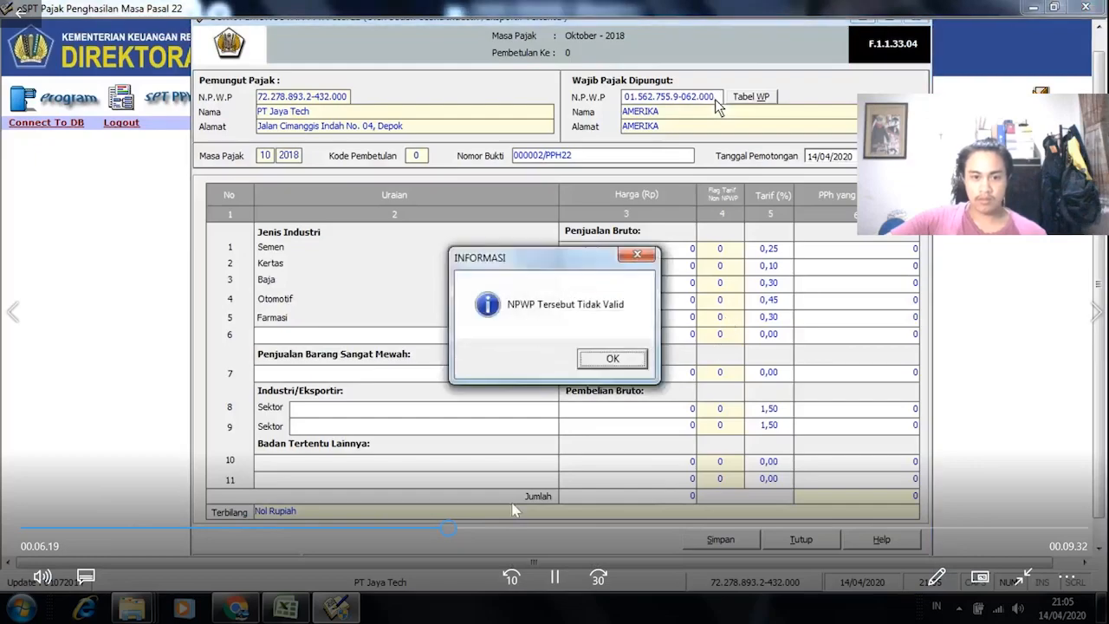
{"action": "left_click", "coordinate": [465, 529]}
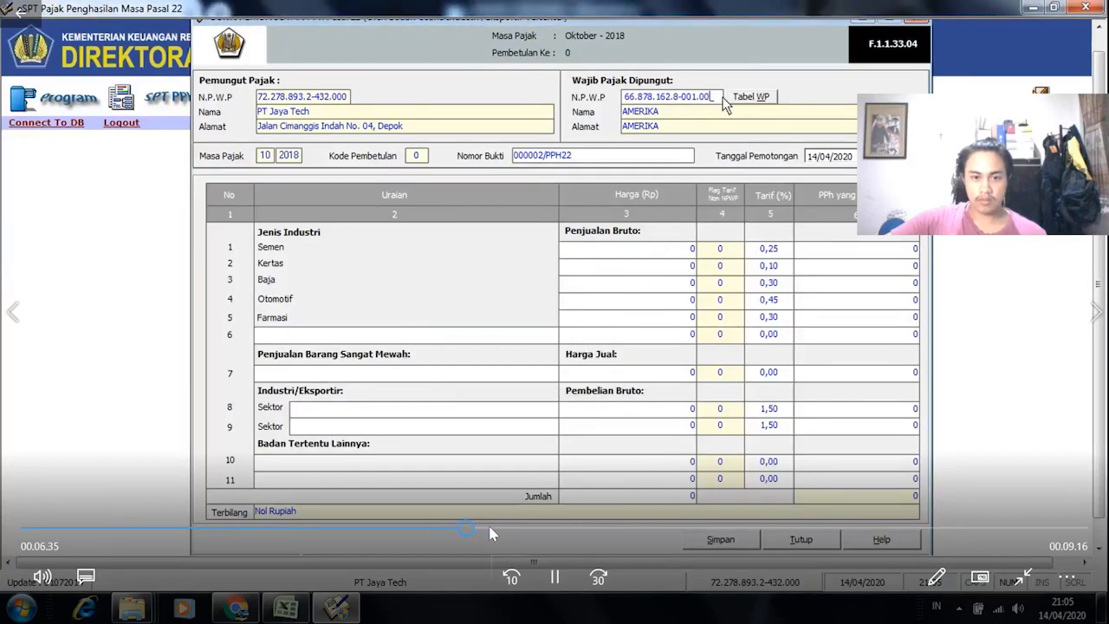
{"action": "left_click", "coordinate": [490, 529]}
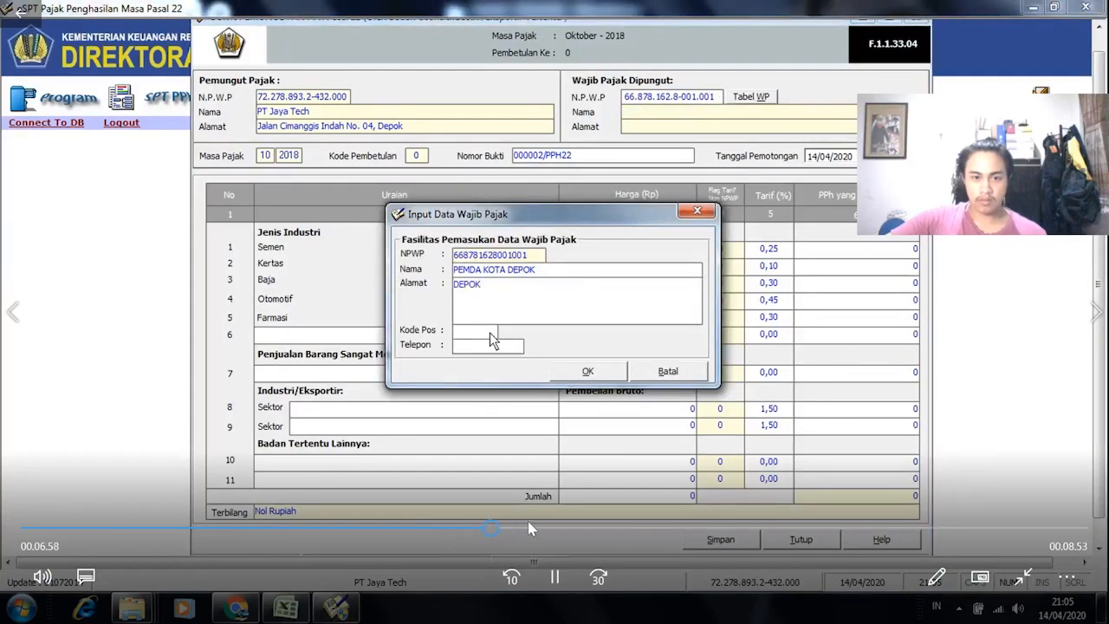
Step: Save PEMDA KOTA DEPOK's taxpayer data with postal code 12345, then switch to the module PDF
{"action": "left_click", "coordinate": [475, 528]}
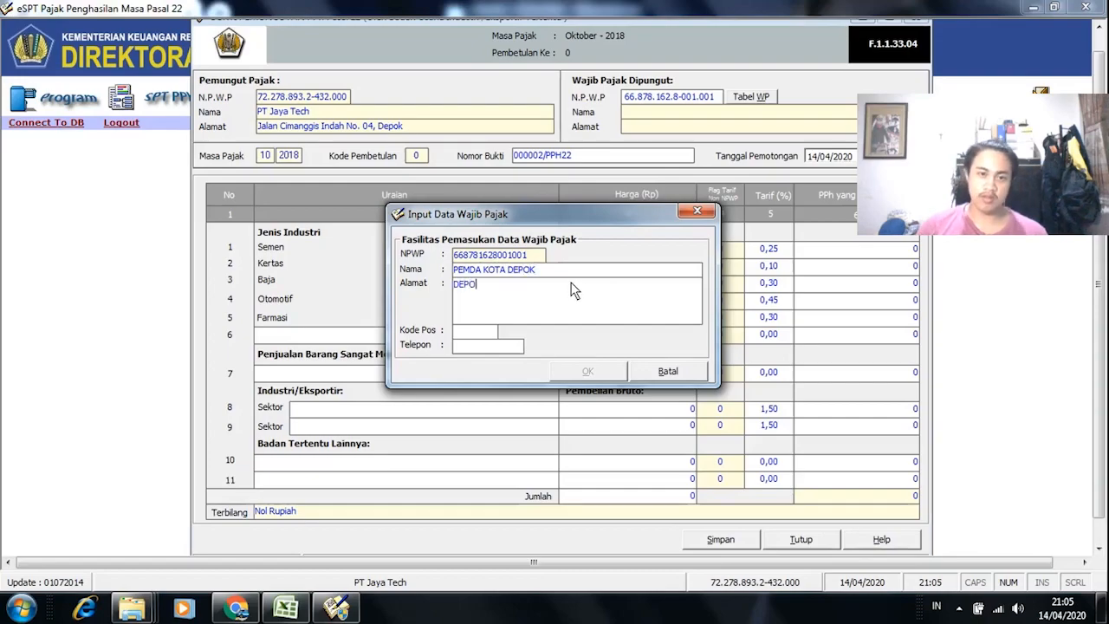
{"action": "left_click", "coordinate": [489, 334]}
{"action": "type", "text": "12345"}
{"action": "left_click", "coordinate": [586, 370]}
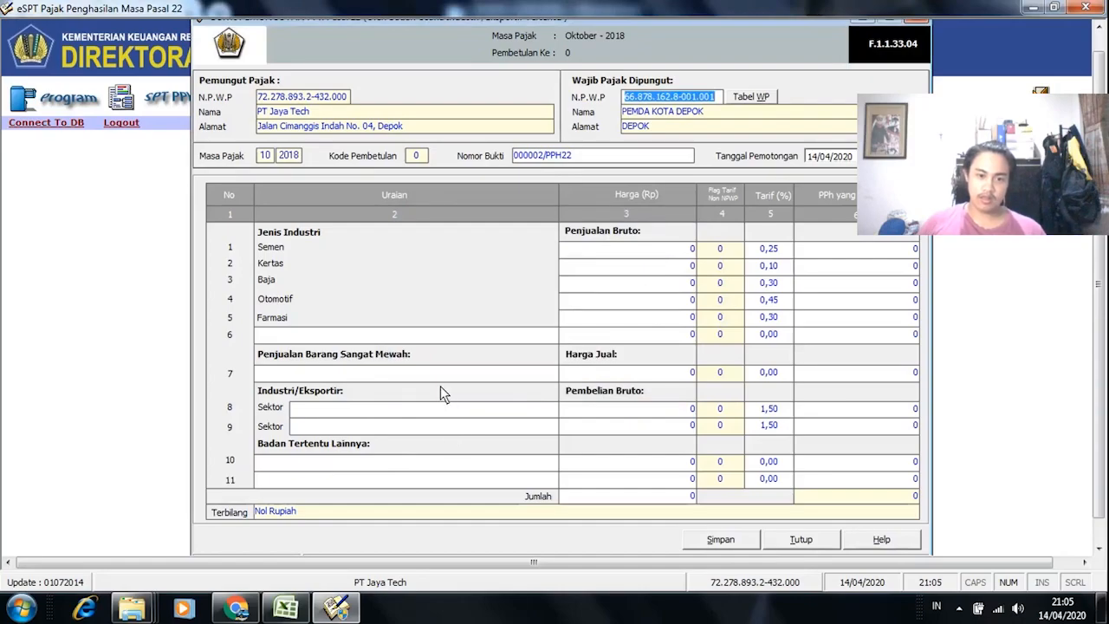
{"action": "key", "text": "alt+Tab"}
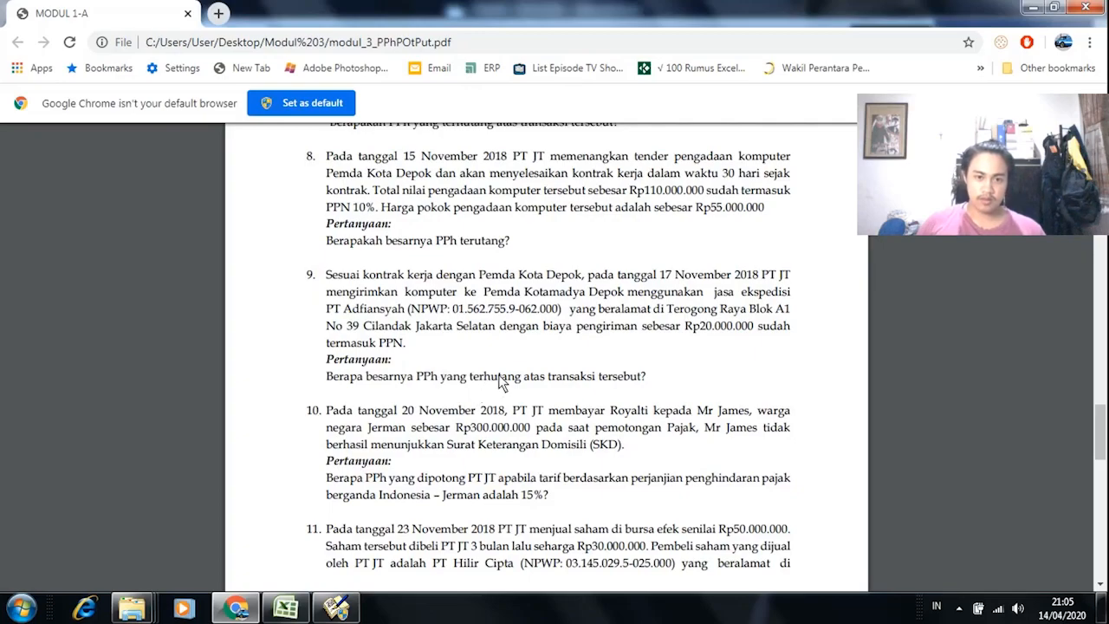
Step: Type KONTRAK KERJA as row 10's Uraian under Badan Tertentu Lainnya
{"action": "key", "text": "alt+Tab"}
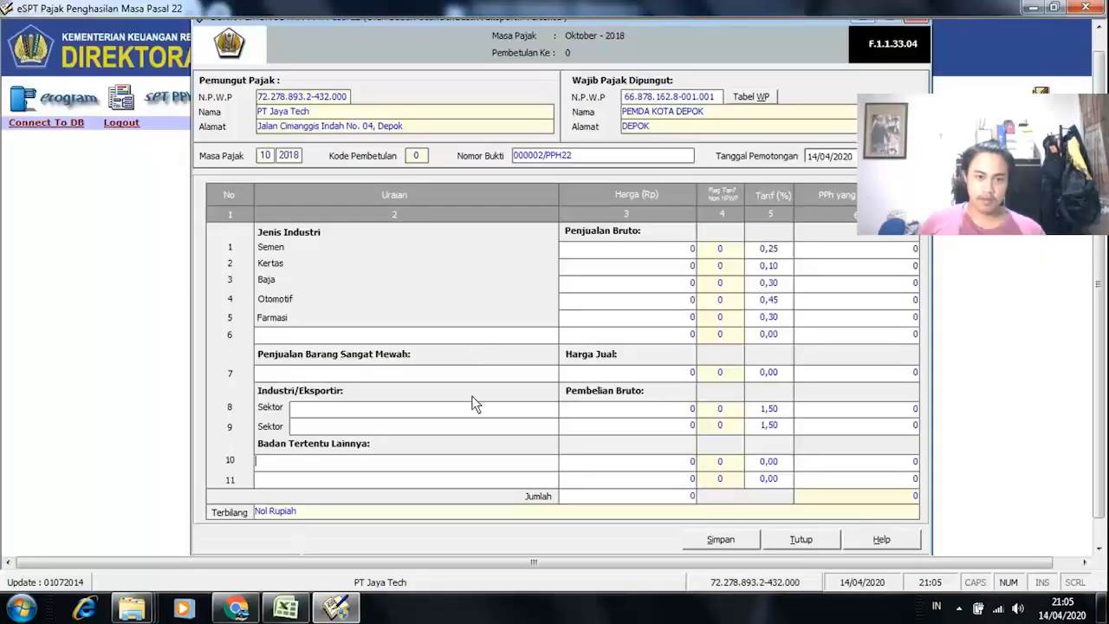
{"action": "key", "text": "alt+Tab"}
{"action": "key", "text": "alt+Tab"}
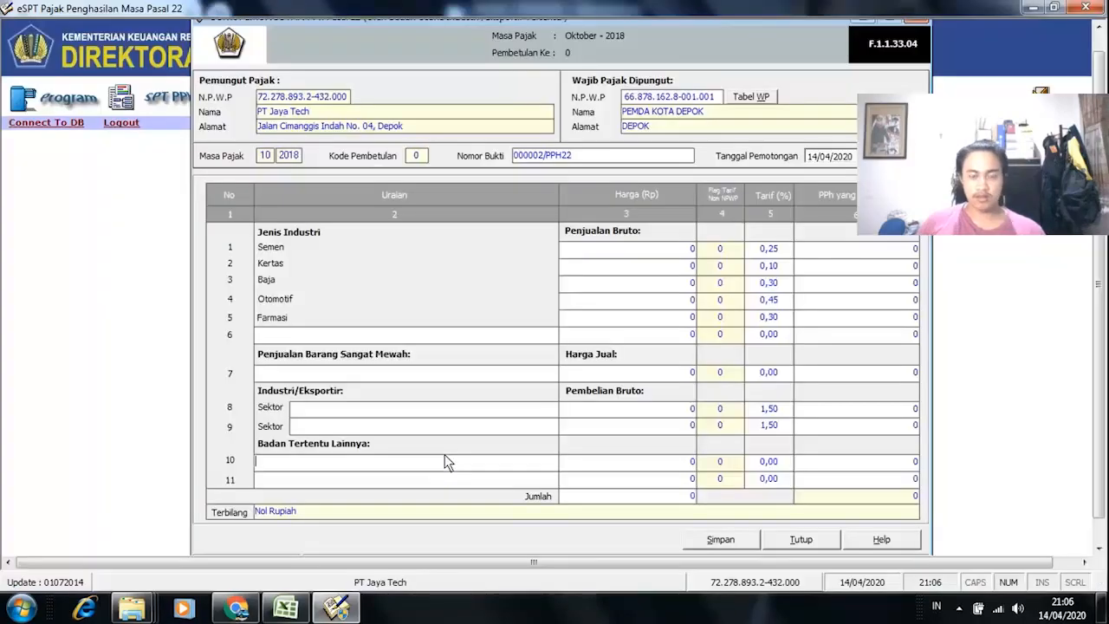
{"action": "type", "text": "KON"}
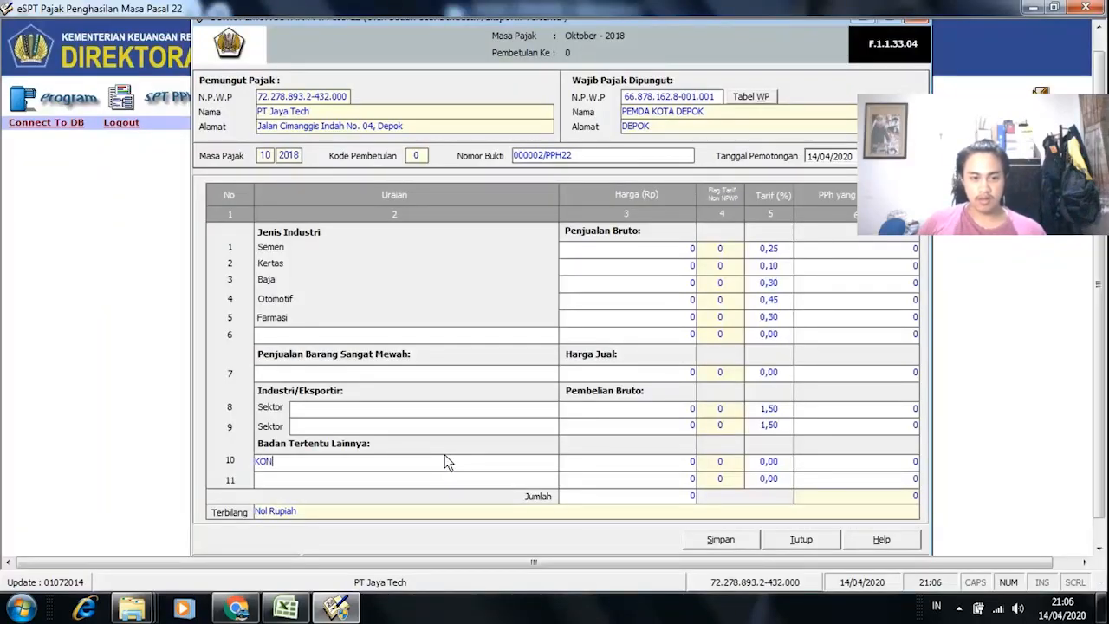
{"action": "type", "text": "TRAK KERJA"}
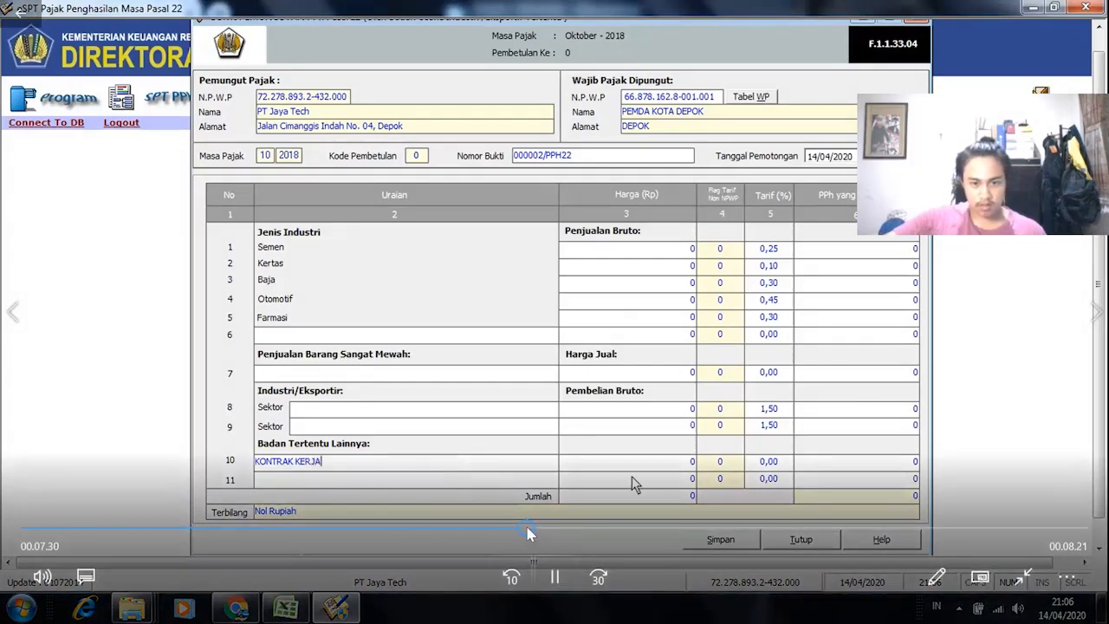
{"action": "left_click", "coordinate": [532, 530]}
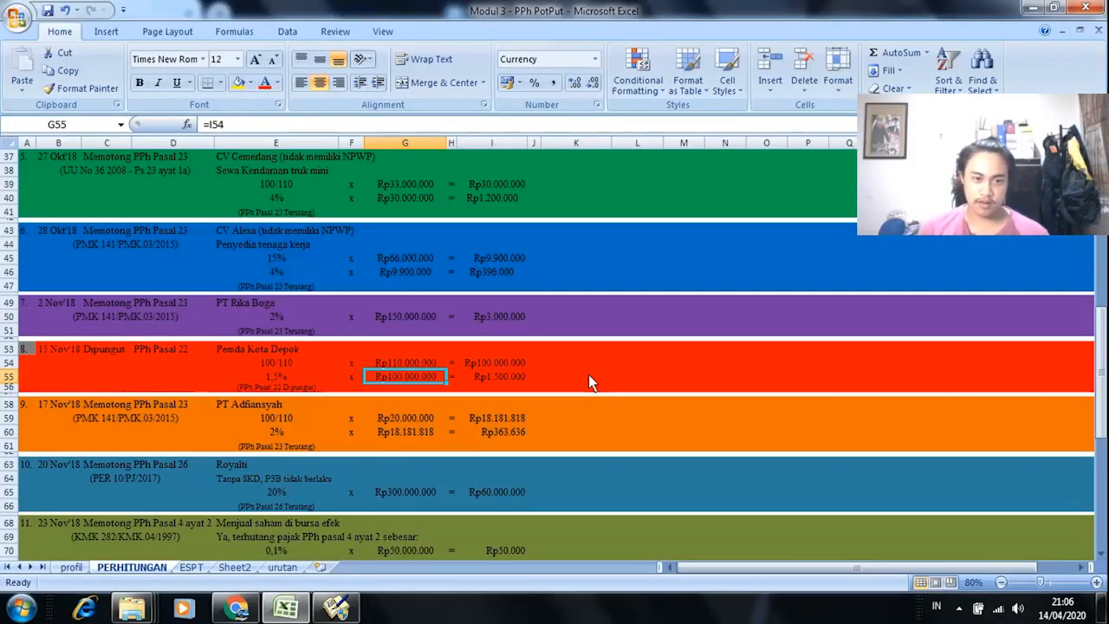
Step: Enter 100000000 as row 10's Harga and compare it with Excel's Rp1.500.000 calculation
{"action": "key", "text": "alt+Tab"}
{"action": "key", "text": "alt+Tab"}
{"action": "left_click", "coordinate": [337, 608]}
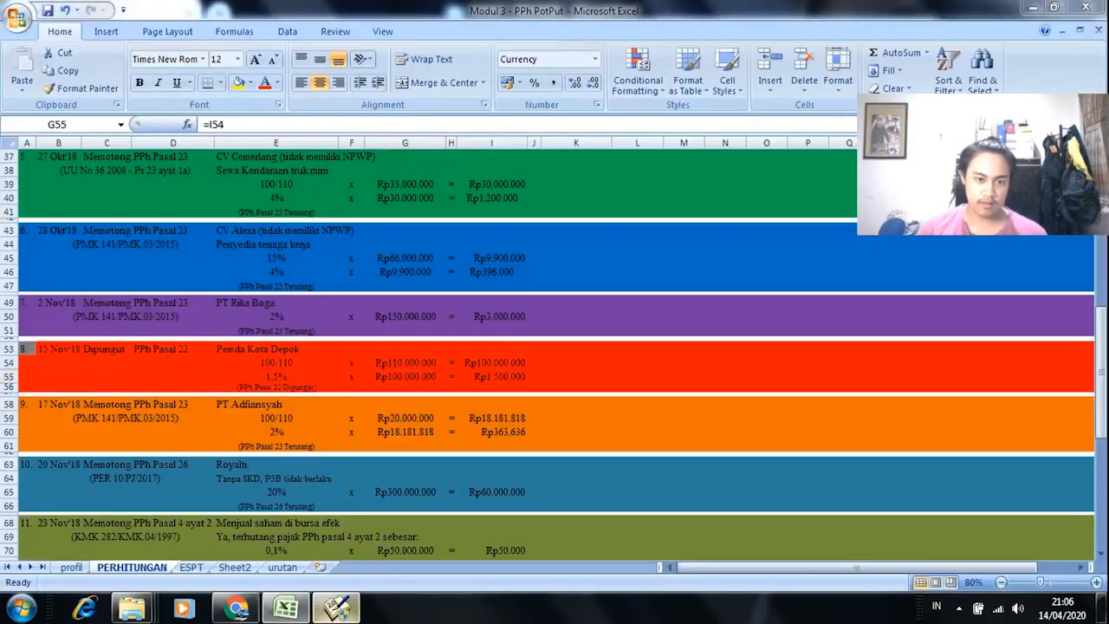
{"action": "type", "text": "00000000"}
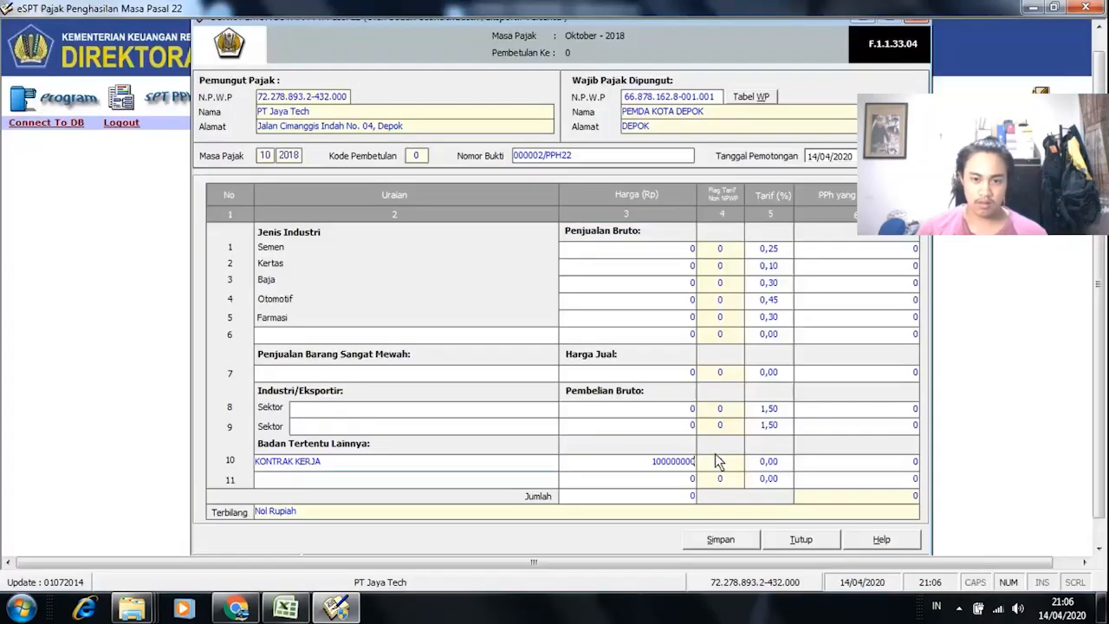
{"action": "key", "text": "alt+Tab"}
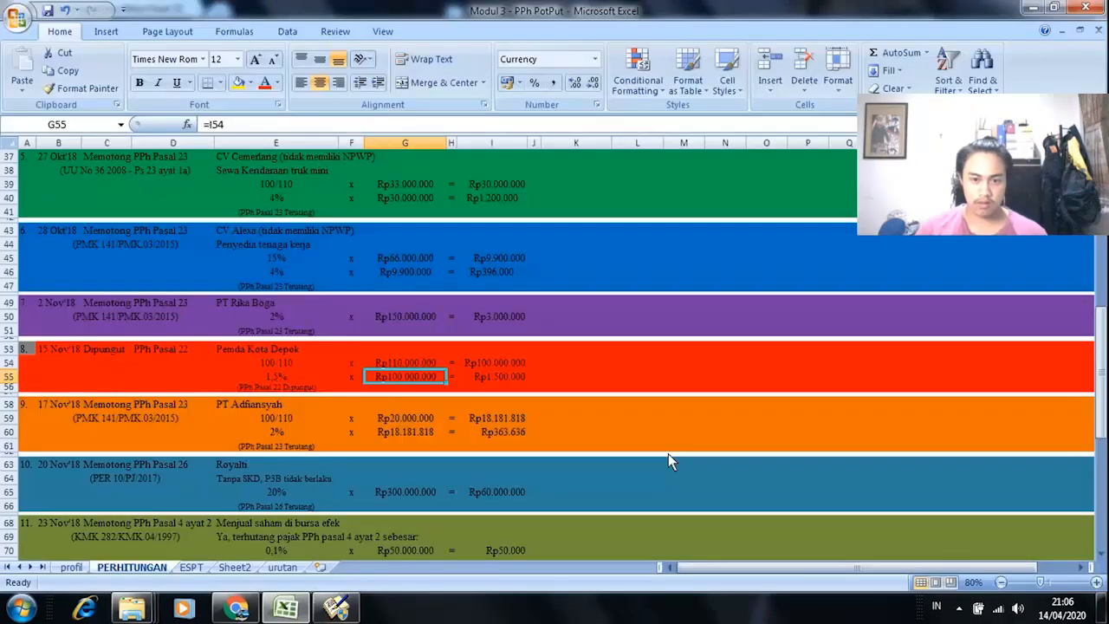
{"action": "key", "text": "alt+Tab"}
{"action": "key", "text": "alt+Tab"}
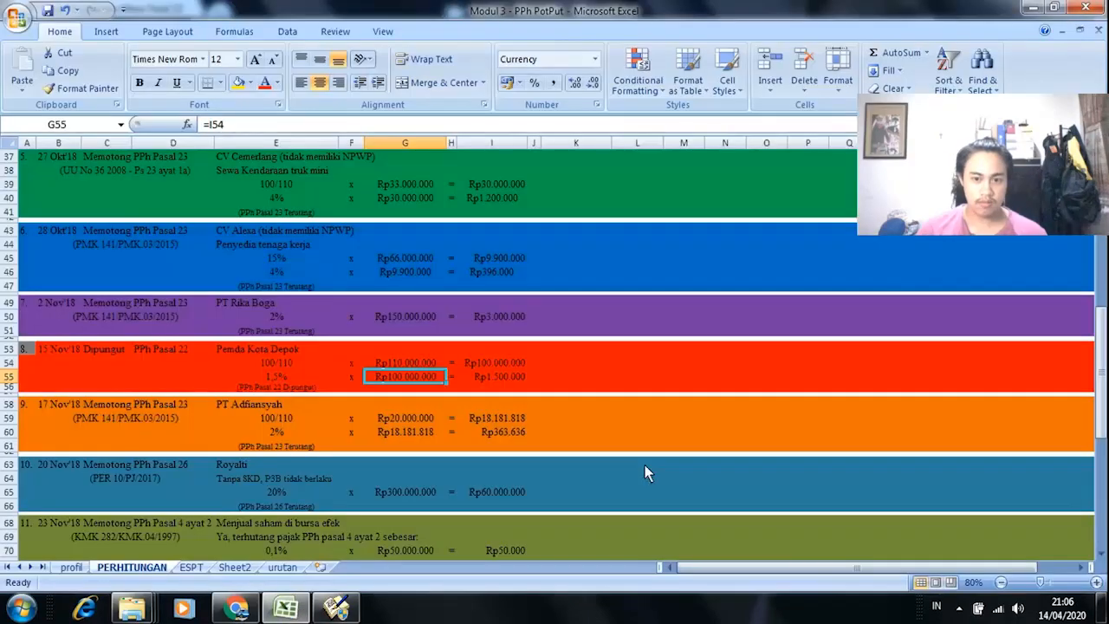
{"action": "key", "text": "alt+Tab"}
Step: Clear row 10's price and KONTRAK KERJA description
{"action": "left_click_drag", "start_coordinate": [654, 464], "coordinate": [715, 464]}
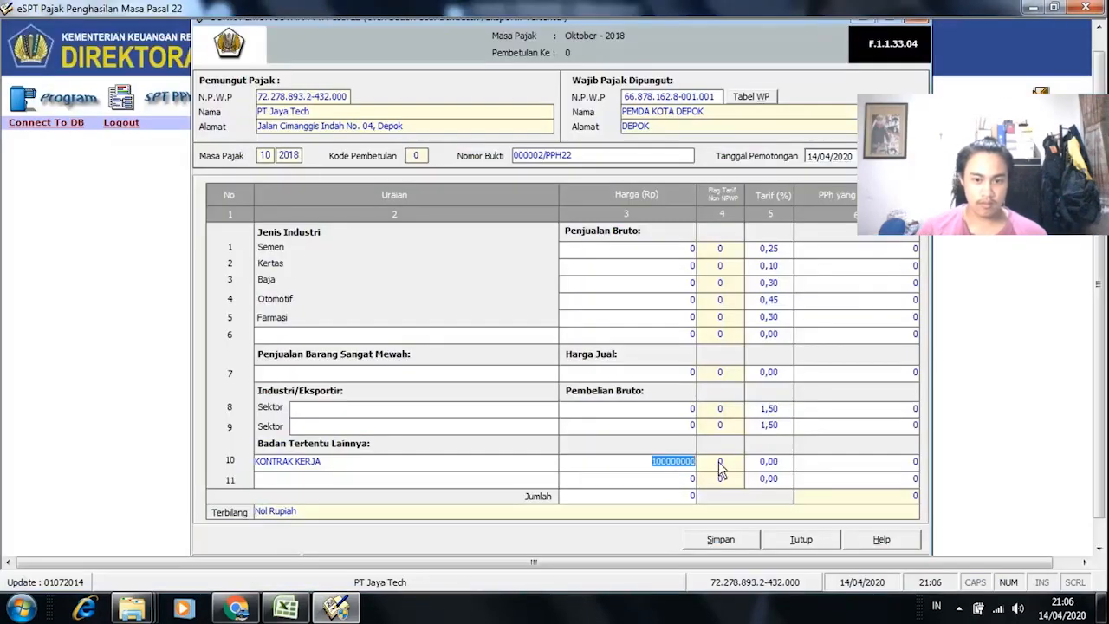
{"action": "key", "text": "BackSpace"}
{"action": "left_click_drag", "start_coordinate": [256, 462], "coordinate": [286, 468]}
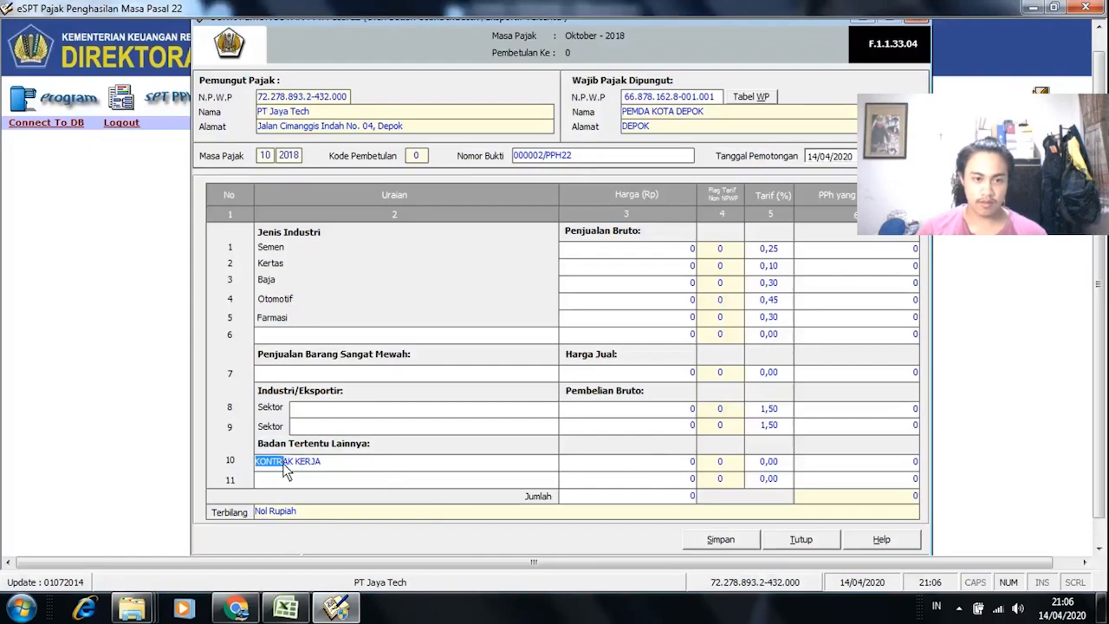
{"action": "key", "text": "BackSpace"}
{"action": "key", "text": "Right"}
{"action": "key", "text": "Right"}
{"action": "key", "text": "Right"}
{"action": "key", "text": "Right"}
{"action": "key", "text": "BackSpace"}
{"action": "key", "text": "BackSpace"}
{"action": "key", "text": "BackSpace"}
{"action": "key", "text": "BackSpace"}
{"action": "key", "text": "BackSpace"}
{"action": "key", "text": "BackSpace"}
{"action": "key", "text": "BackSpace"}
{"action": "key", "text": "BackSpace"}
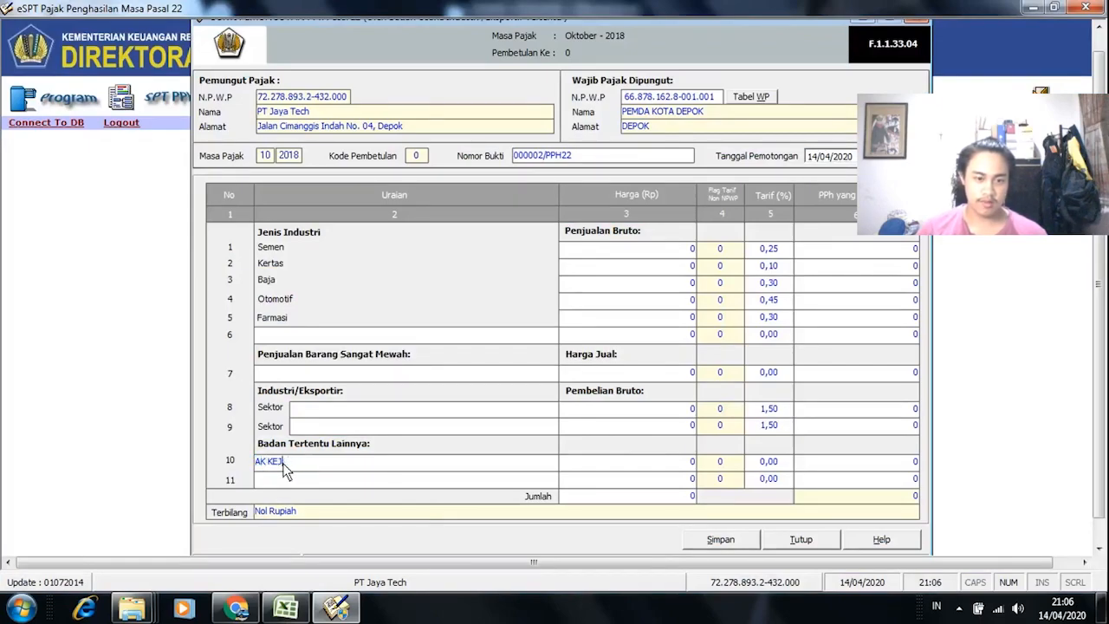
{"action": "key", "text": "alt+Tab"}
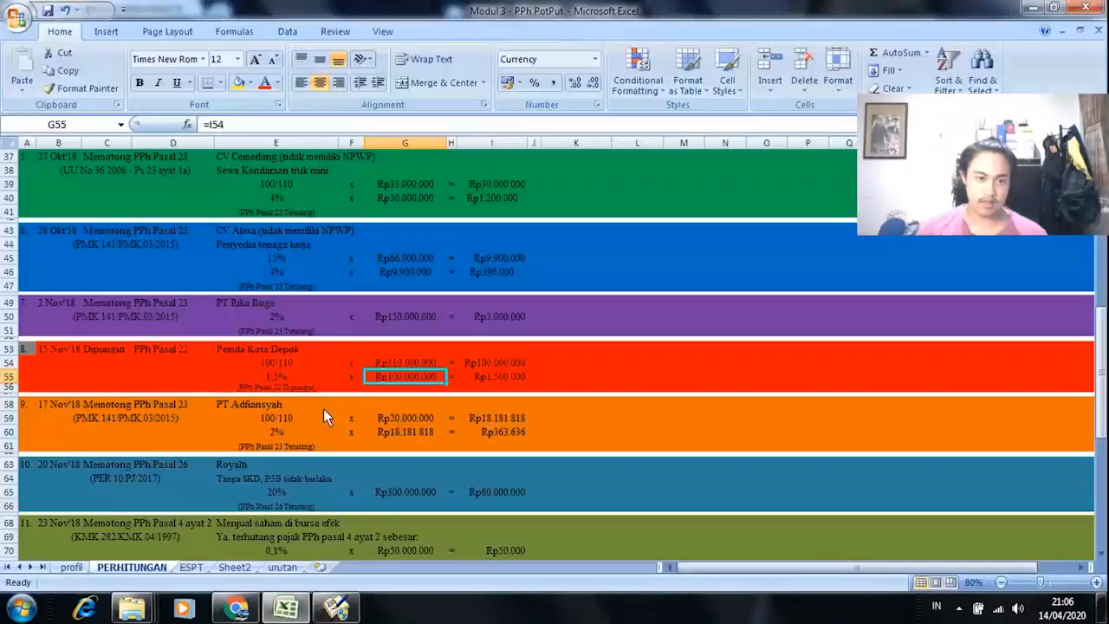
{"action": "key", "text": "alt+Tab"}
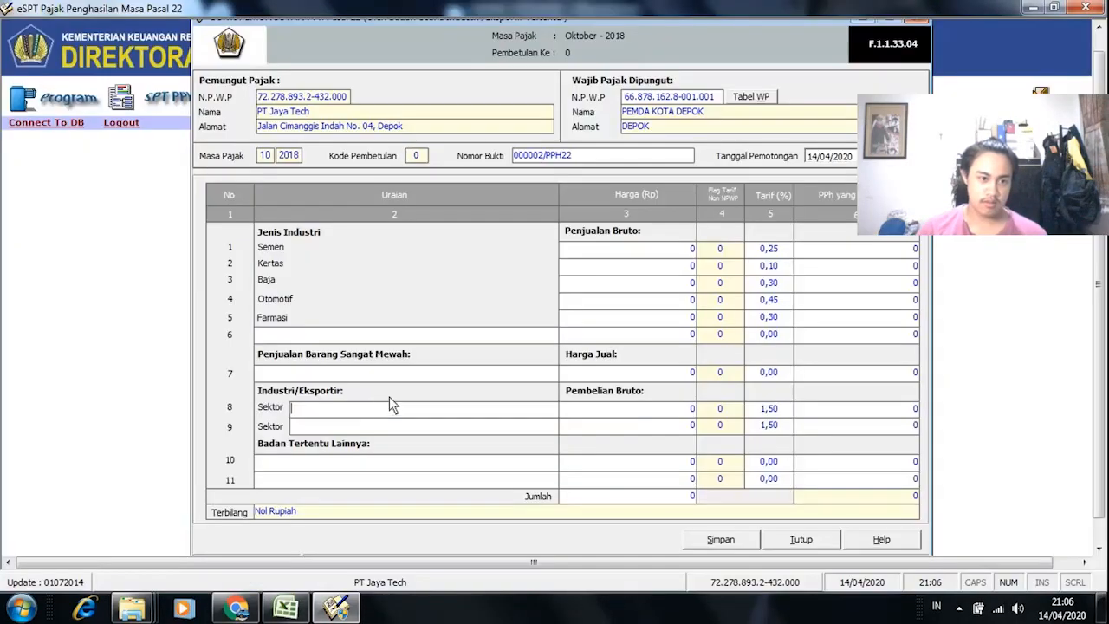
Step: Fill row 8 with Sektor PEMDA KOTA DEPOK and price 100.000.000, giving PPh 1.500.000
{"action": "left_click", "coordinate": [402, 410]}
{"action": "type", "text": "PEMDA "}
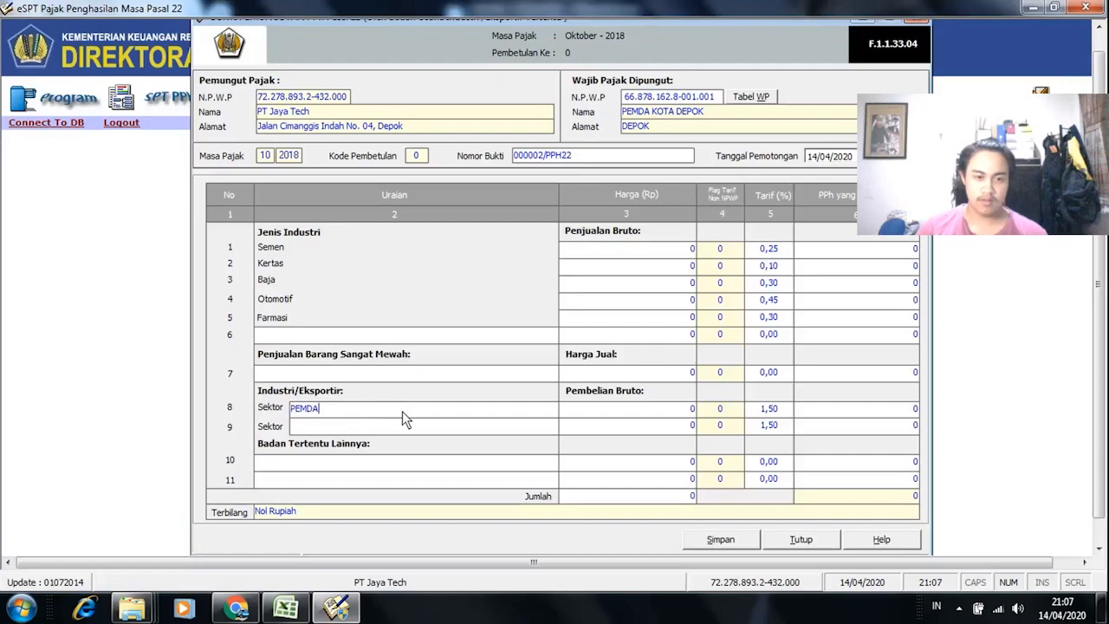
{"action": "type", "text": "KOTA"}
{"action": "key", "text": "BackSpace"}
{"action": "key", "text": "BackSpace"}
{"action": "type", "text": "OTA DEPOK"}
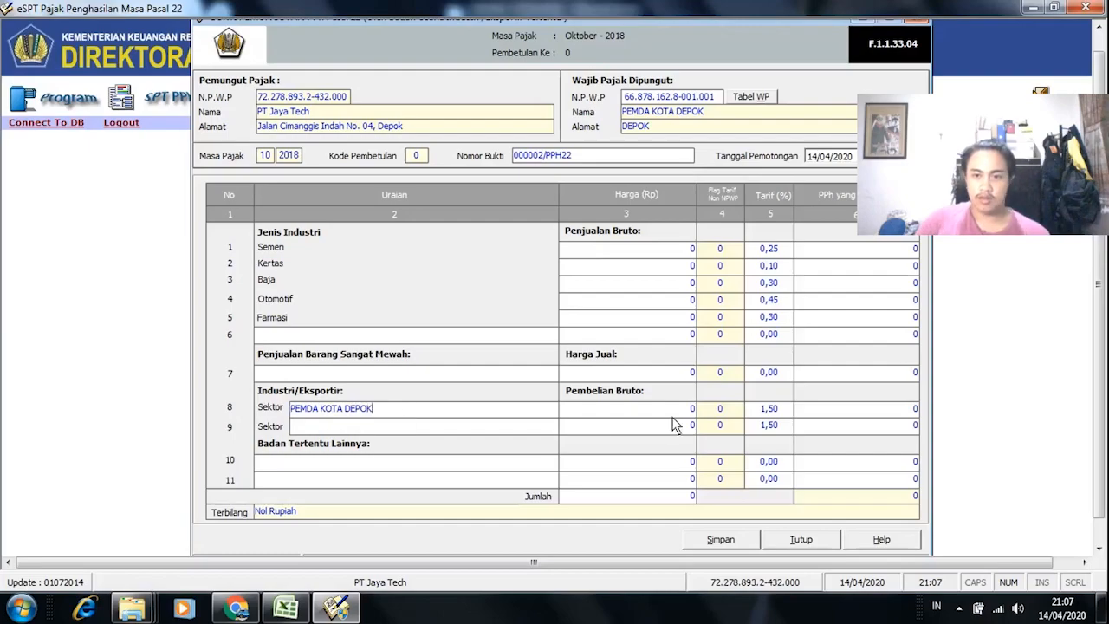
{"action": "key", "text": "Tab"}
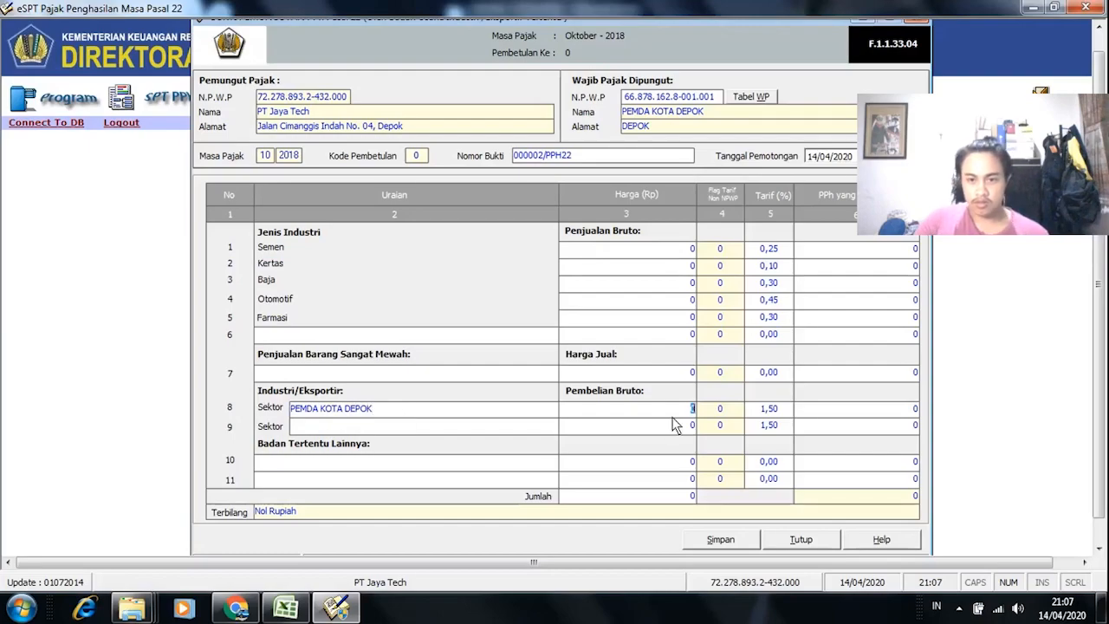
{"action": "key", "text": "alt+Tab"}
{"action": "key", "text": "alt+Tab"}
{"action": "type", "text": "1"}
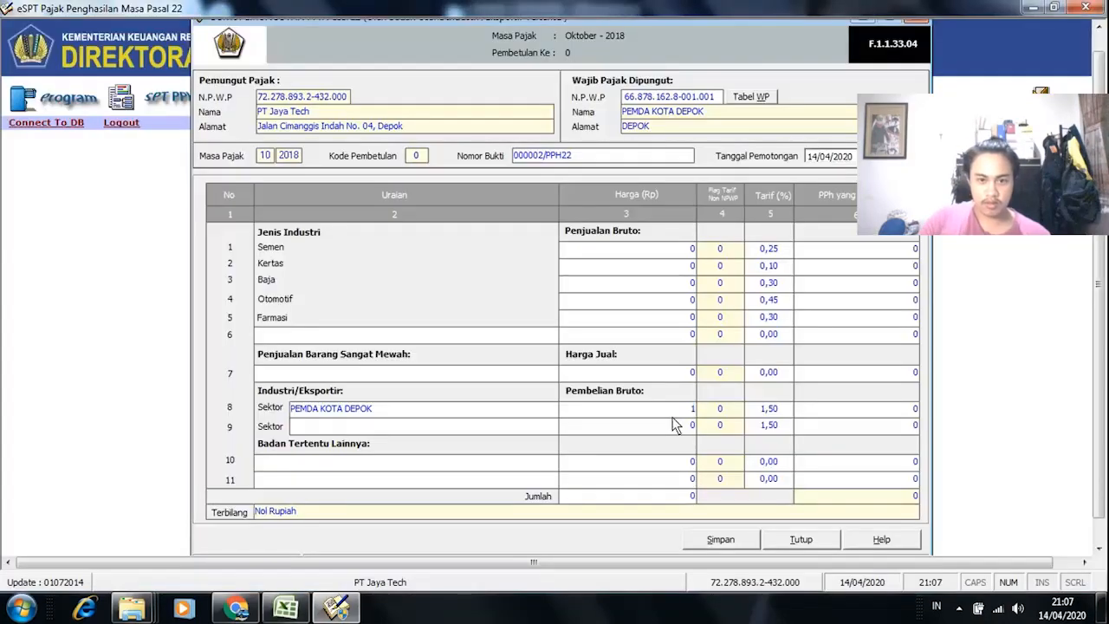
{"action": "type", "text": "0000000"}
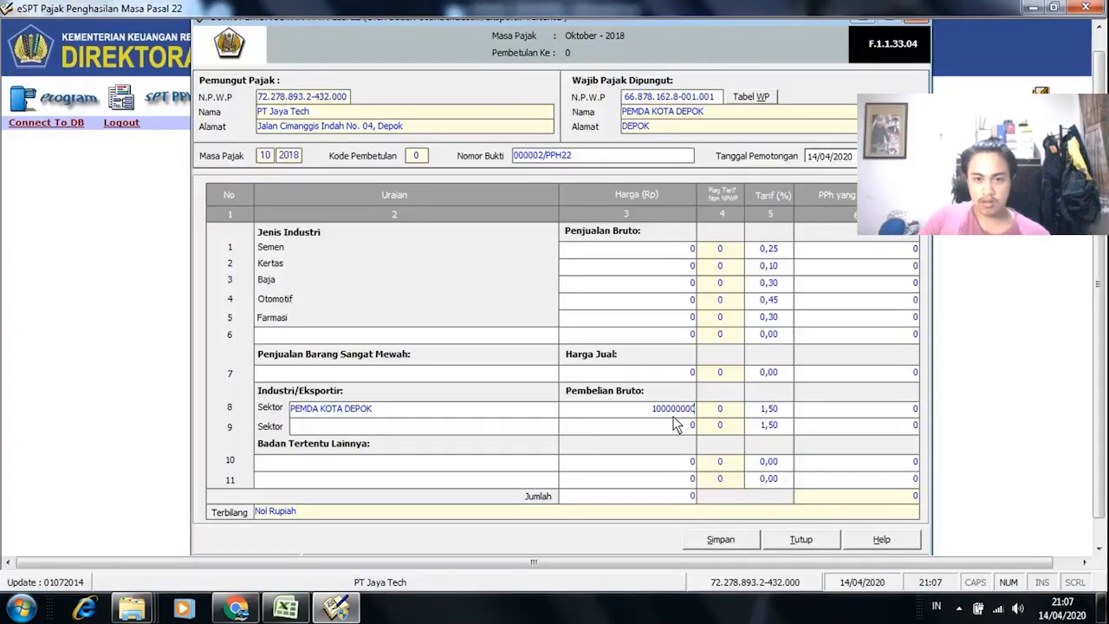
{"action": "left_click", "coordinate": [716, 412]}
{"action": "key", "text": "alt+Tab"}
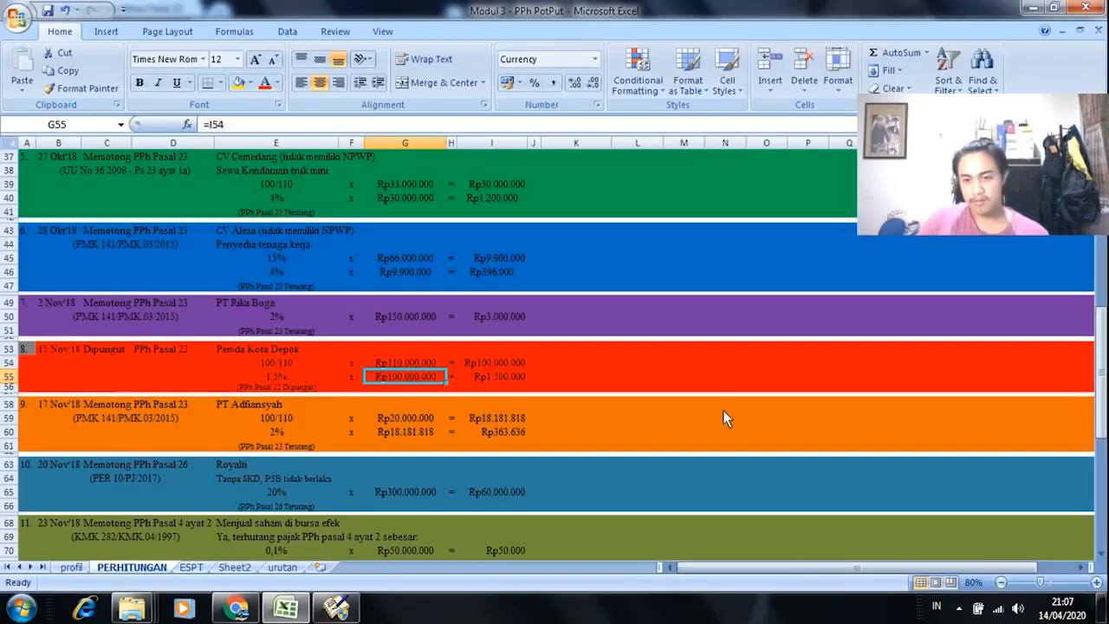
{"action": "key", "text": "alt+Tab"}
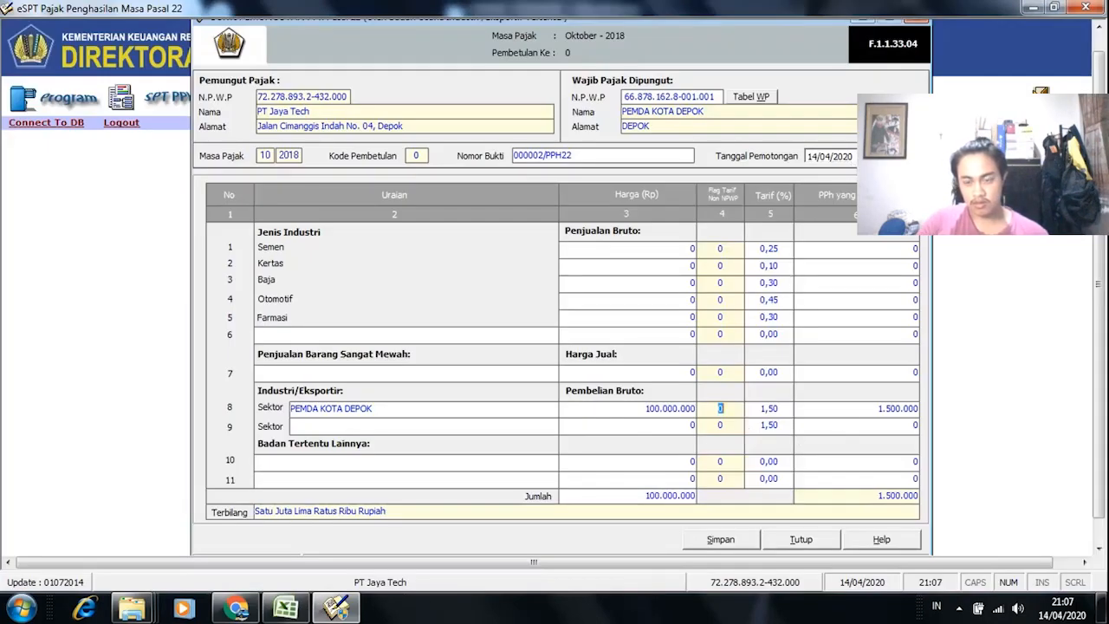
Step: Set the withholding date's year to 2018 in the calendar
{"action": "left_click", "coordinate": [858, 157]}
{"action": "left_click", "coordinate": [945, 178]}
{"action": "key", "text": "alt+Tab"}
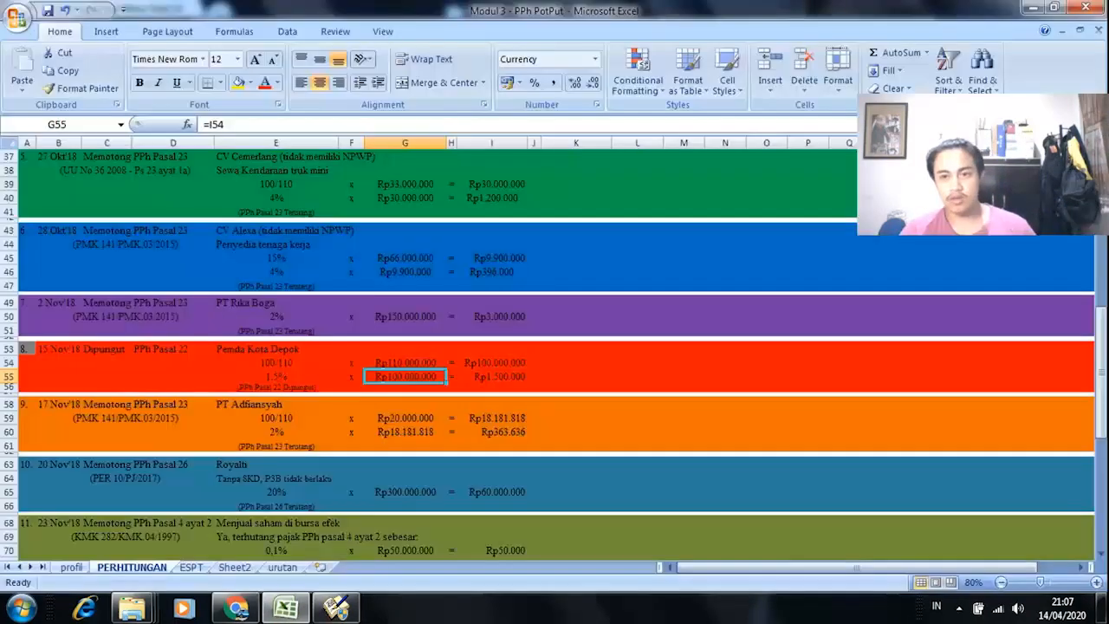
{"action": "key", "text": "alt+Tab"}
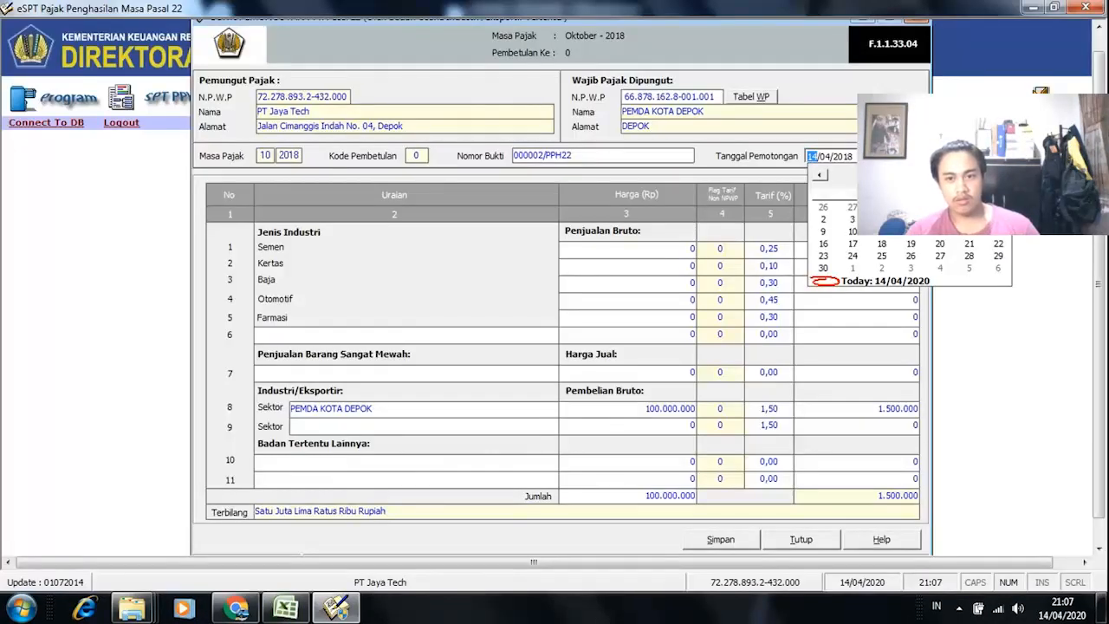
Step: Set the withholding date to 02/10/2018 and save slip 000002/PPH22
{"action": "left_click", "coordinate": [907, 179]}
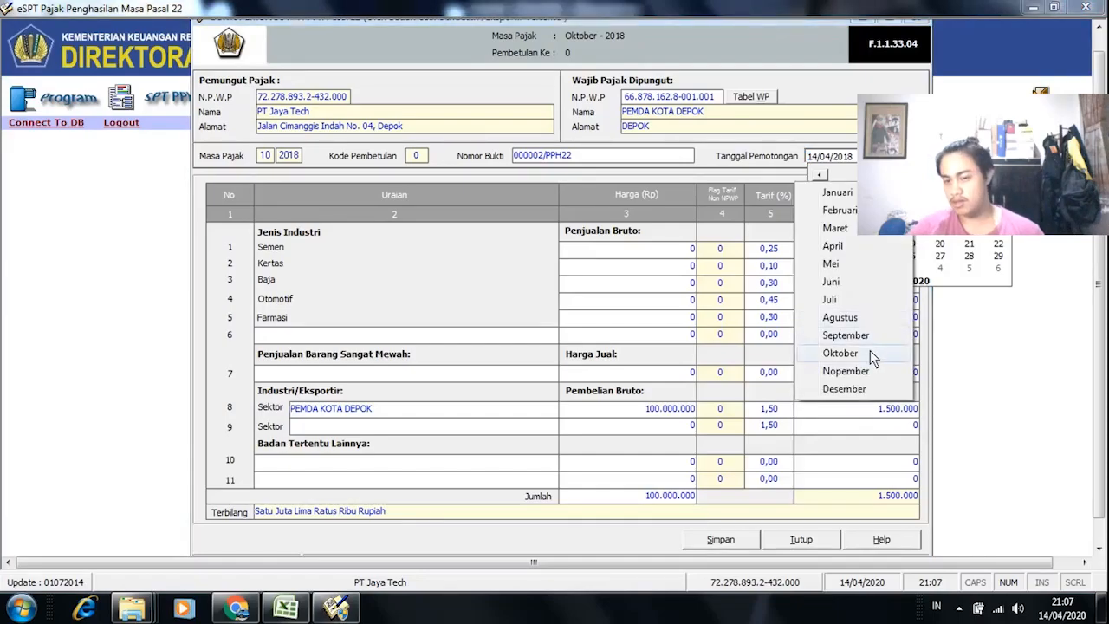
{"action": "left_click", "coordinate": [840, 353]}
{"action": "left_click", "coordinate": [852, 229]}
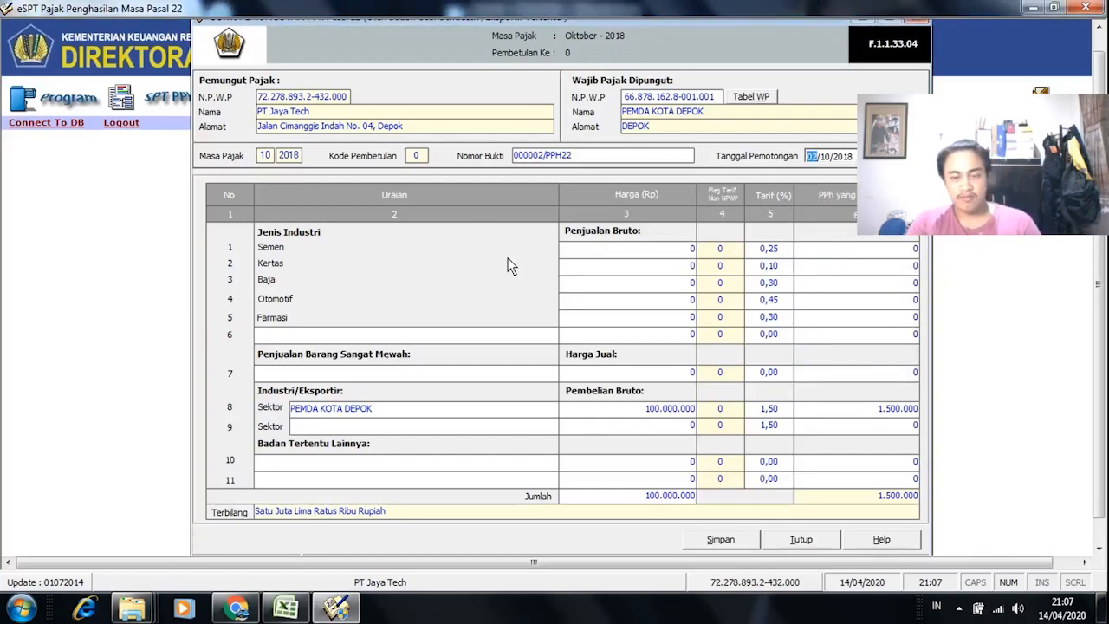
{"action": "left_click", "coordinate": [731, 539]}
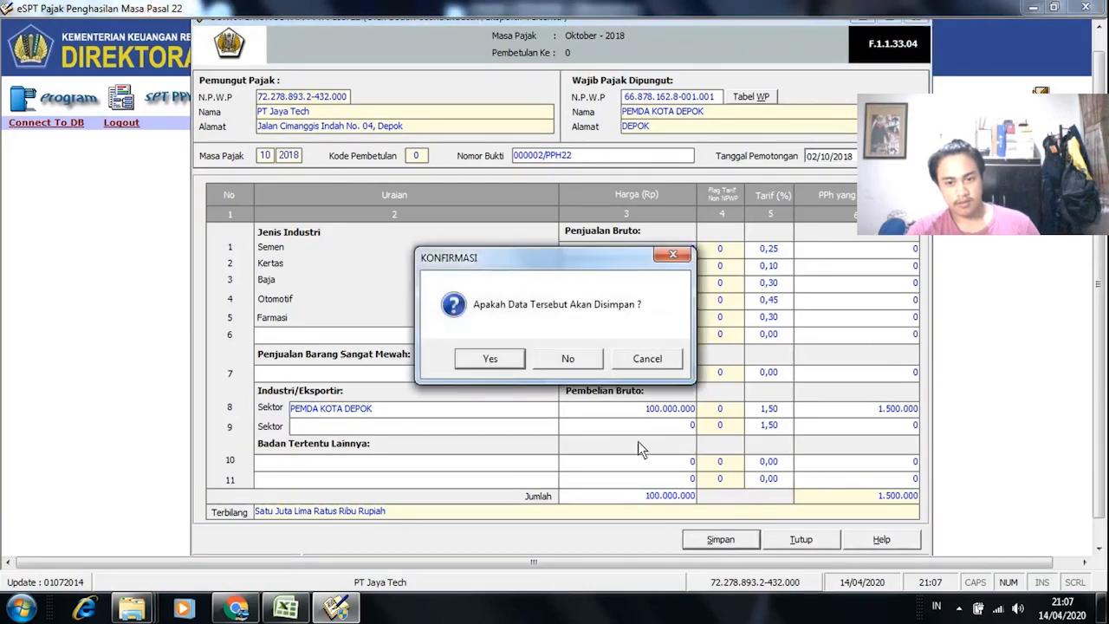
{"action": "left_click", "coordinate": [494, 362]}
{"action": "left_click", "coordinate": [622, 362]}
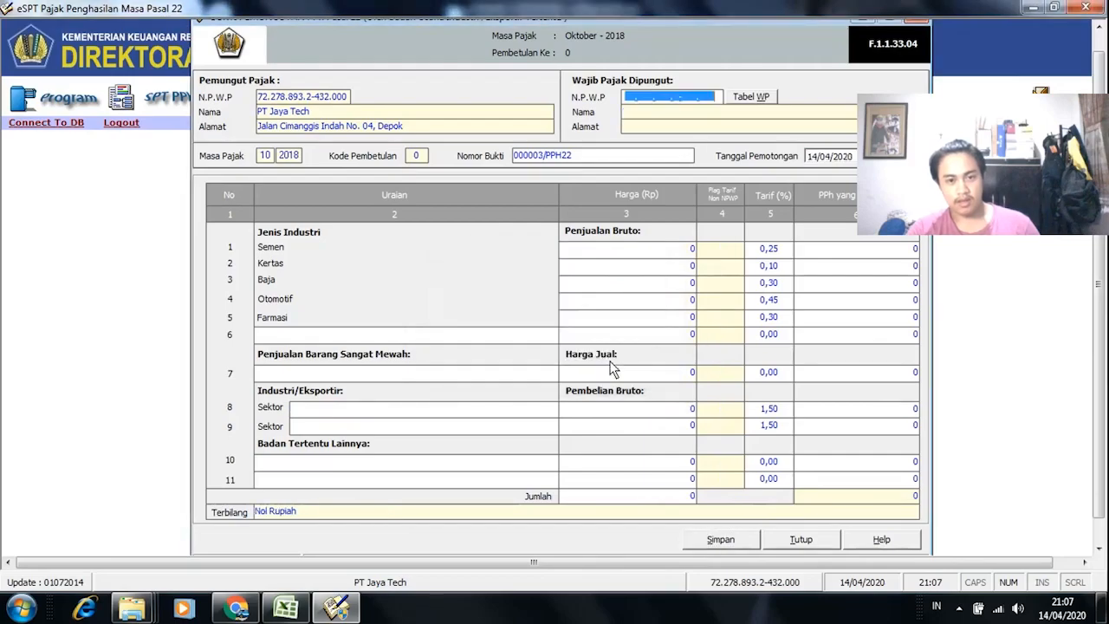
{"action": "key", "text": "alt+Tab"}
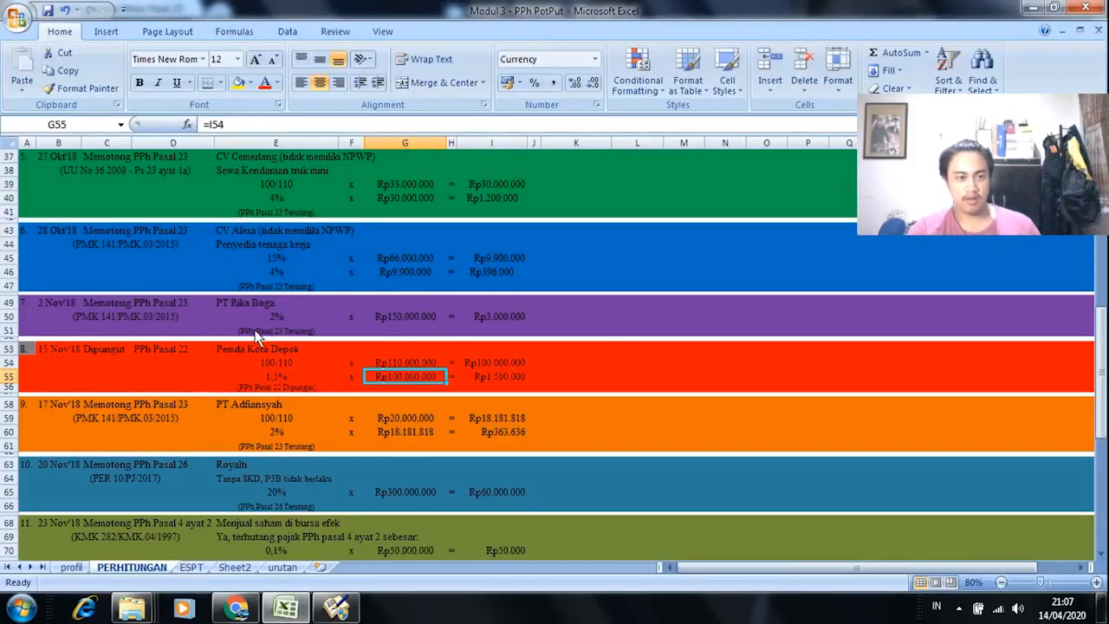
{"action": "scroll", "coordinate": [279, 348], "scroll_direction": "down", "scroll_amount": 5}
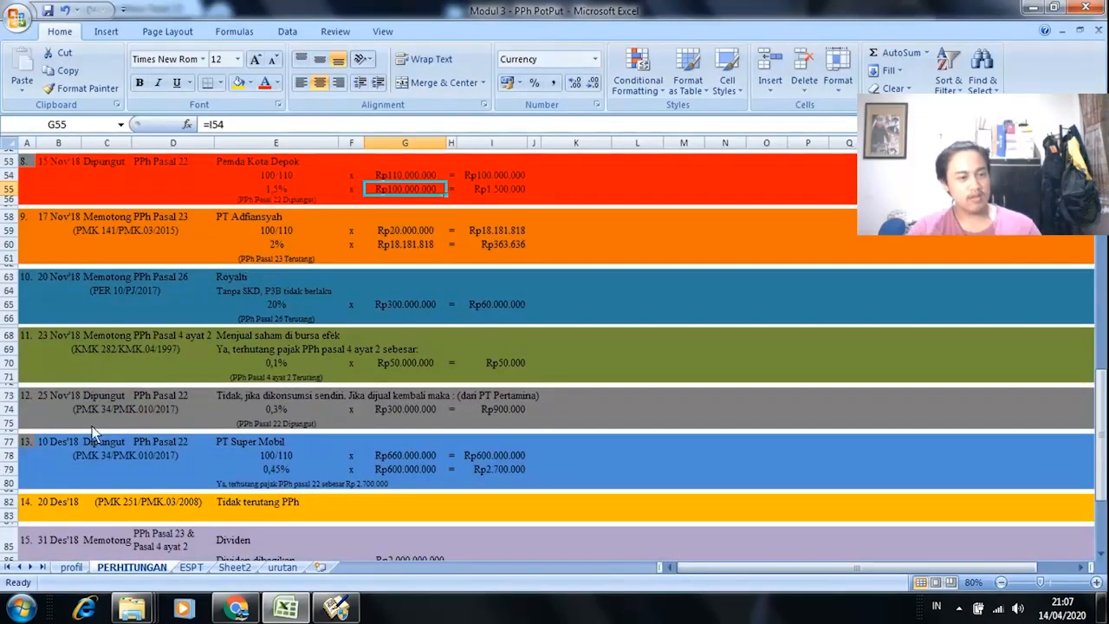
{"action": "left_click", "coordinate": [26, 398]}
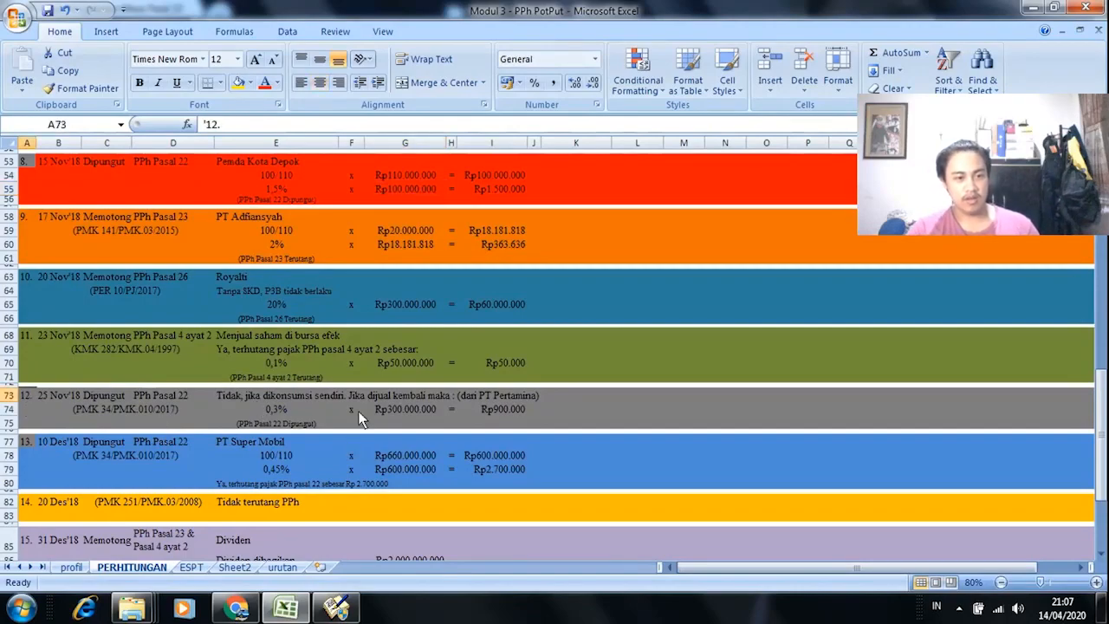
{"action": "left_click", "coordinate": [163, 404]}
{"action": "left_click", "coordinate": [163, 407]}
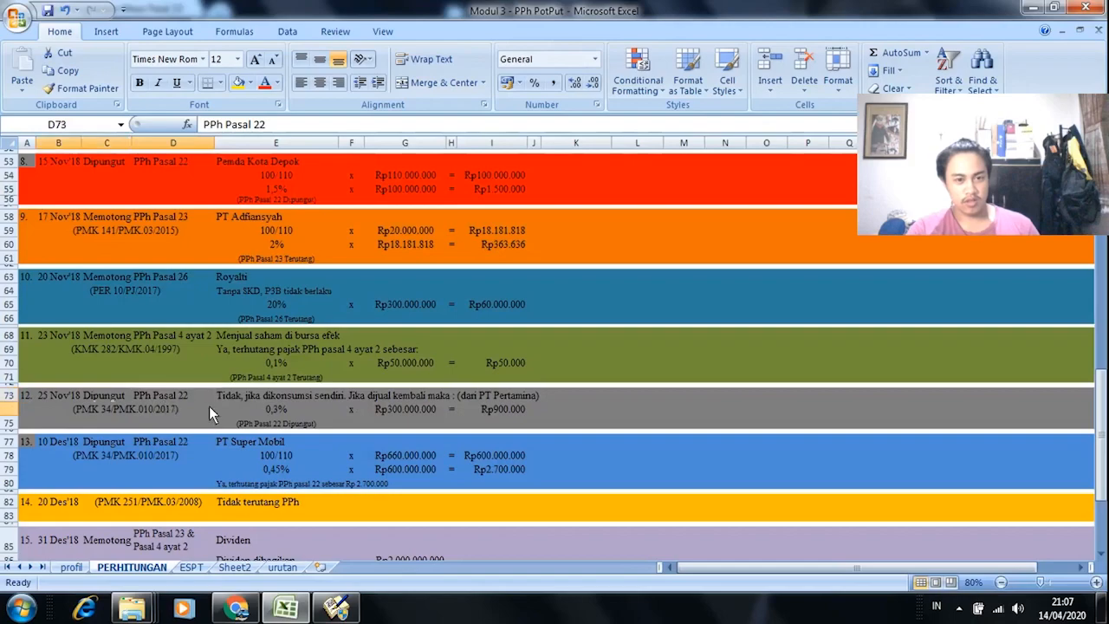
{"action": "left_click", "coordinate": [277, 414]}
{"action": "left_click", "coordinate": [290, 425]}
{"action": "left_click", "coordinate": [277, 410]}
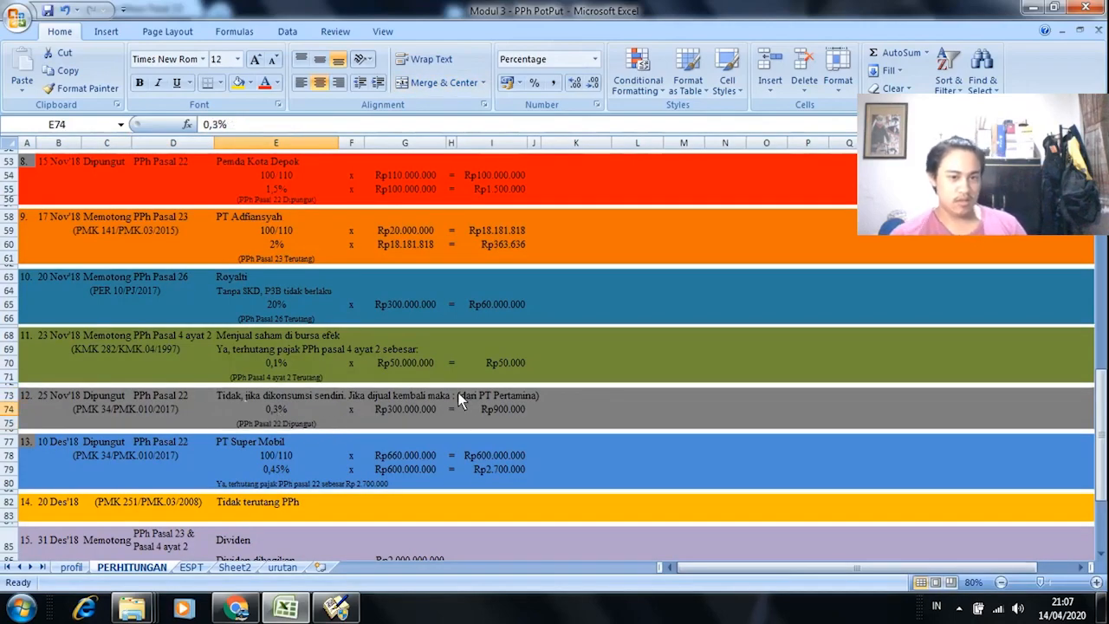
{"action": "key", "text": "alt+Tab"}
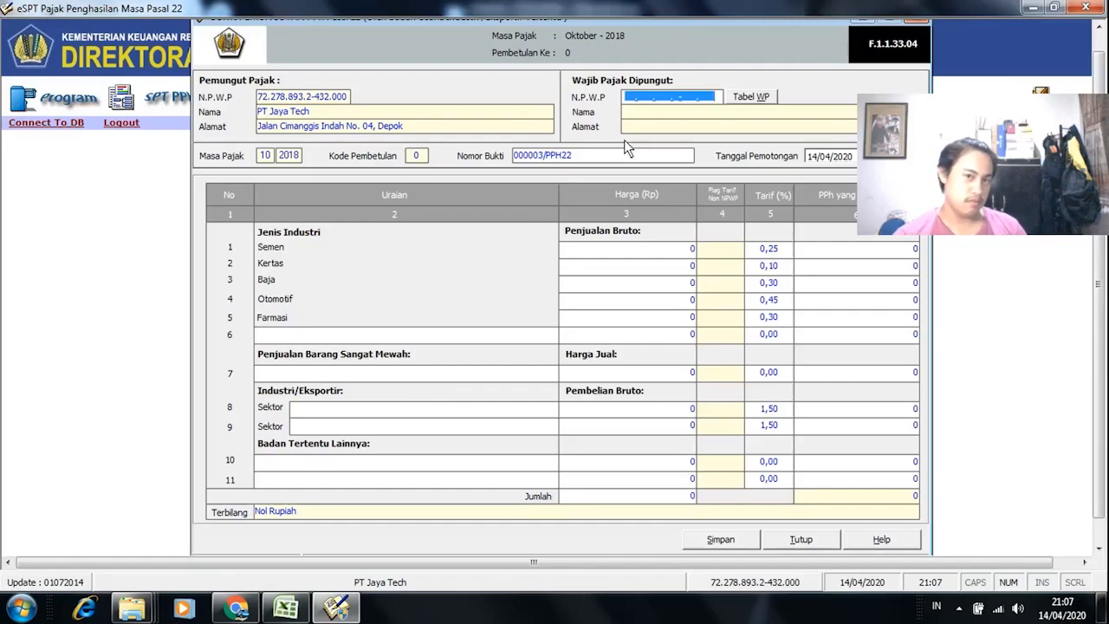
Step: Fill the collected party from PEMDA KOTA DEPOK, then change its NPWP to an unregistered number
{"action": "left_click", "coordinate": [749, 97]}
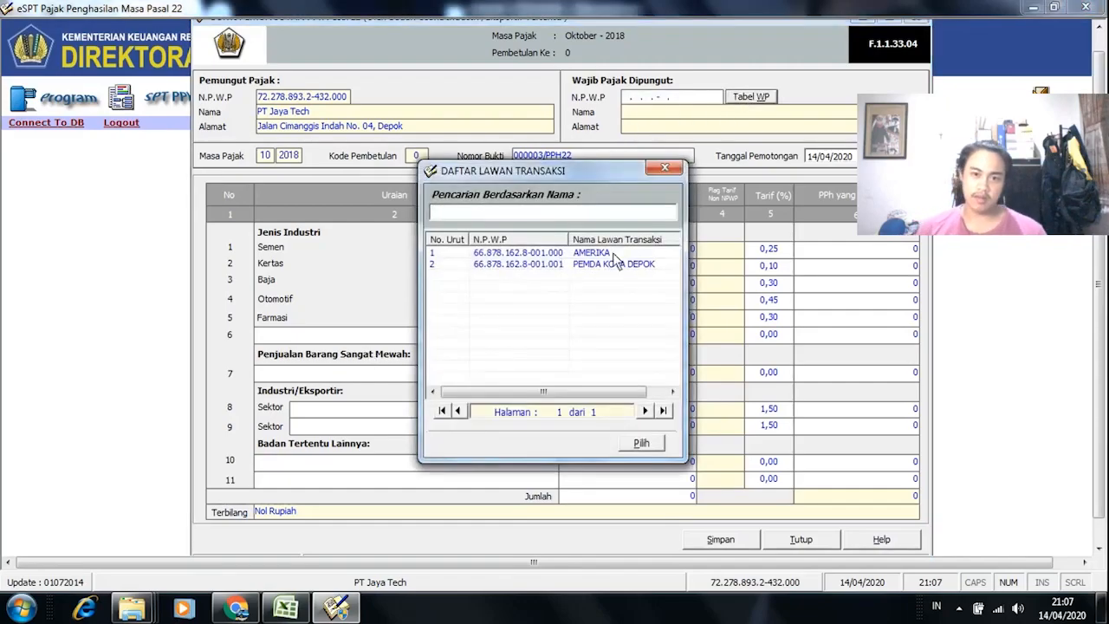
{"action": "left_click", "coordinate": [551, 264]}
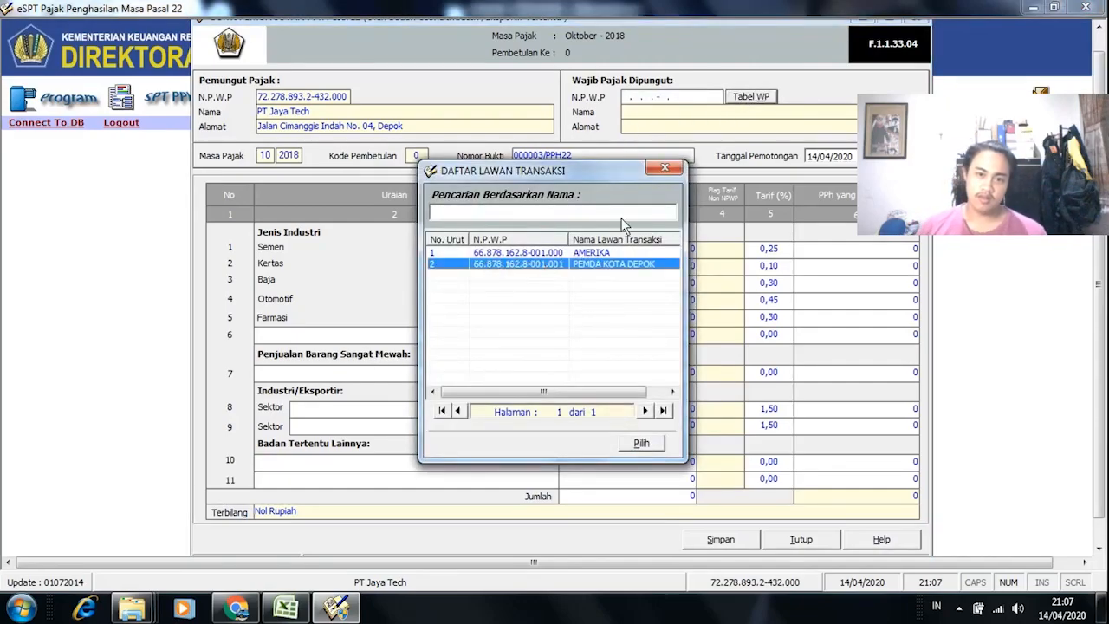
{"action": "left_click", "coordinate": [628, 446]}
{"action": "left_click", "coordinate": [714, 99]}
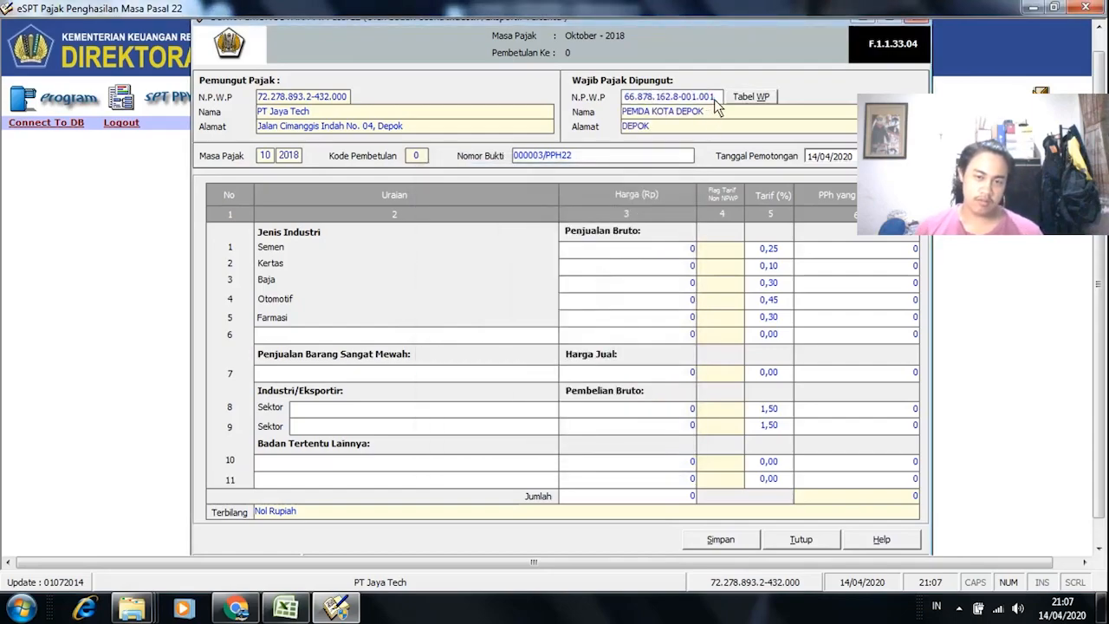
{"action": "key", "text": "Return"}
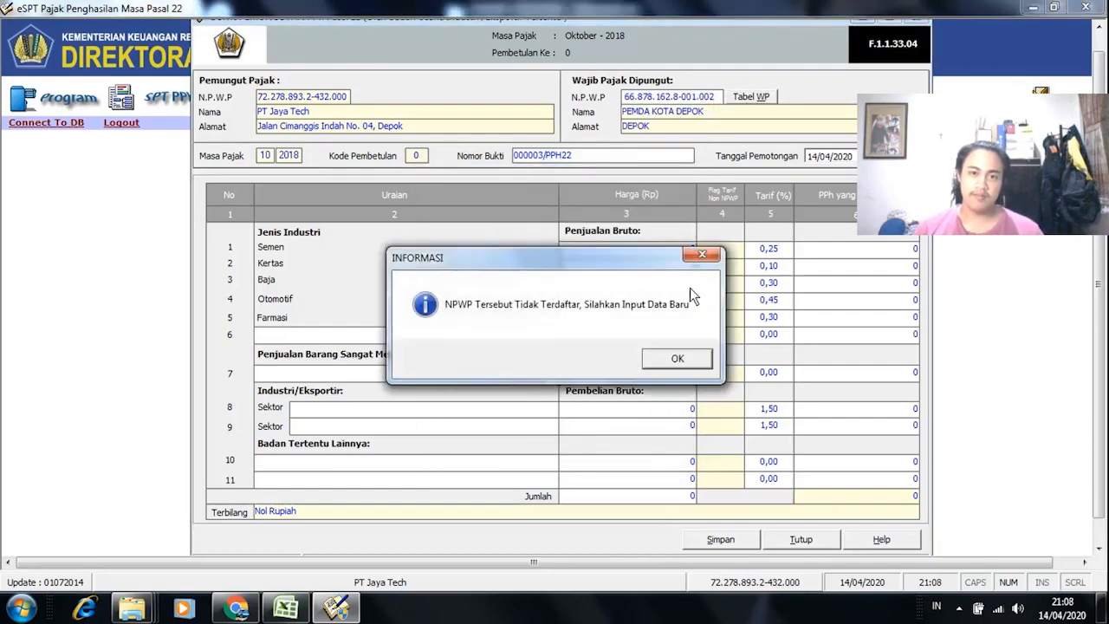
{"action": "left_click", "coordinate": [677, 358]}
Step: Look up the new taxpayer's details in the calculation workbook and exercise PDF, then select the name field
{"action": "key", "text": "alt+Tab"}
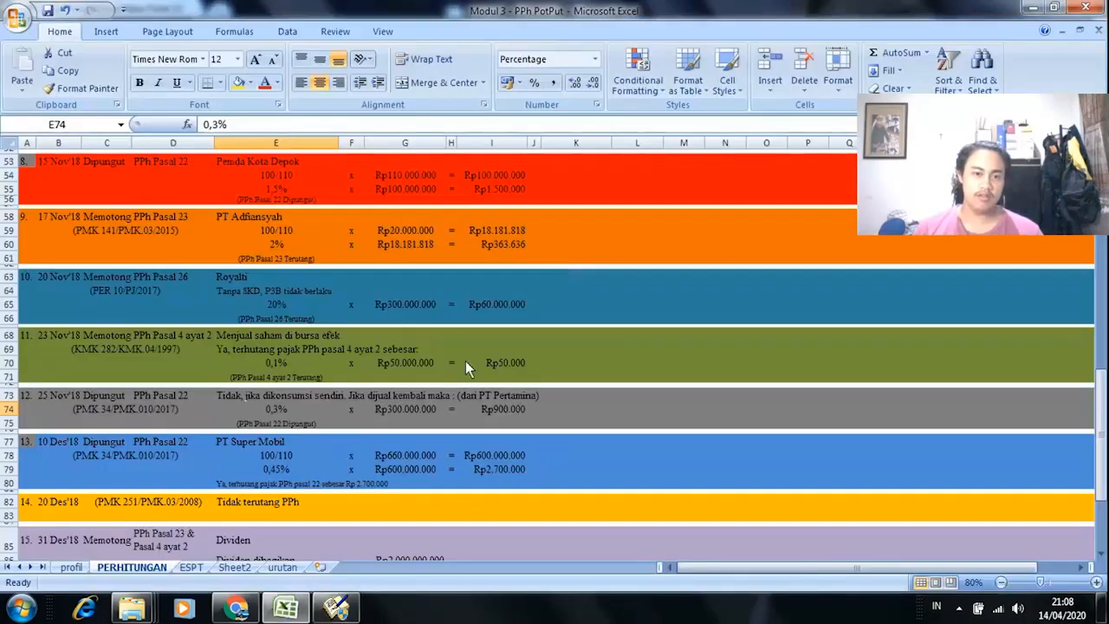
{"action": "key", "text": "alt+Tab"}
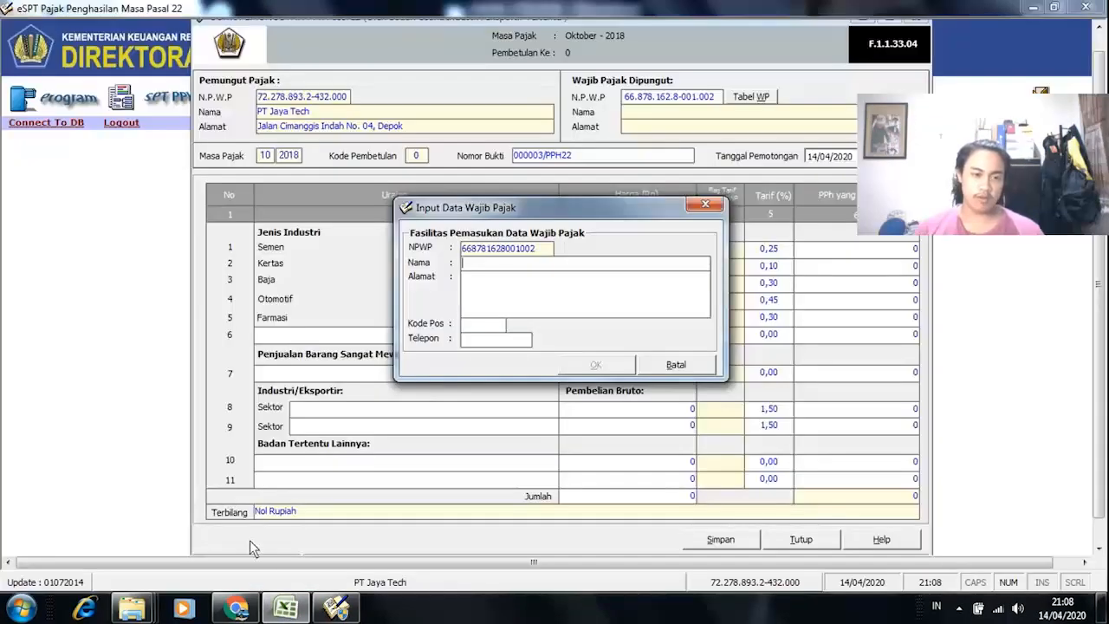
{"action": "left_click", "coordinate": [241, 611]}
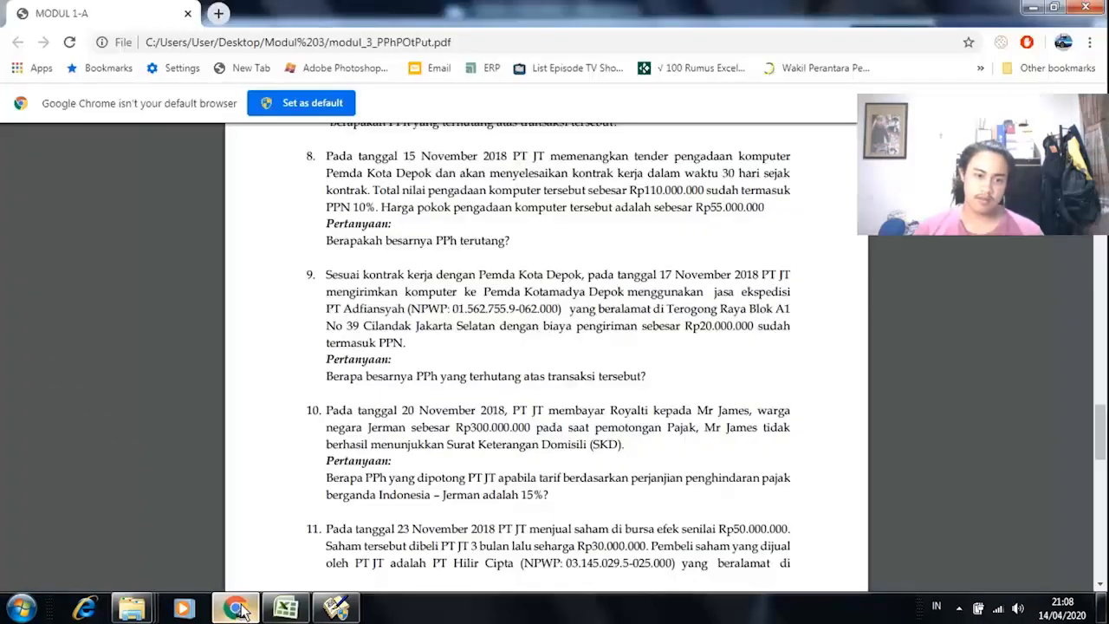
{"action": "scroll", "coordinate": [428, 422], "scroll_direction": "down", "scroll_amount": 5}
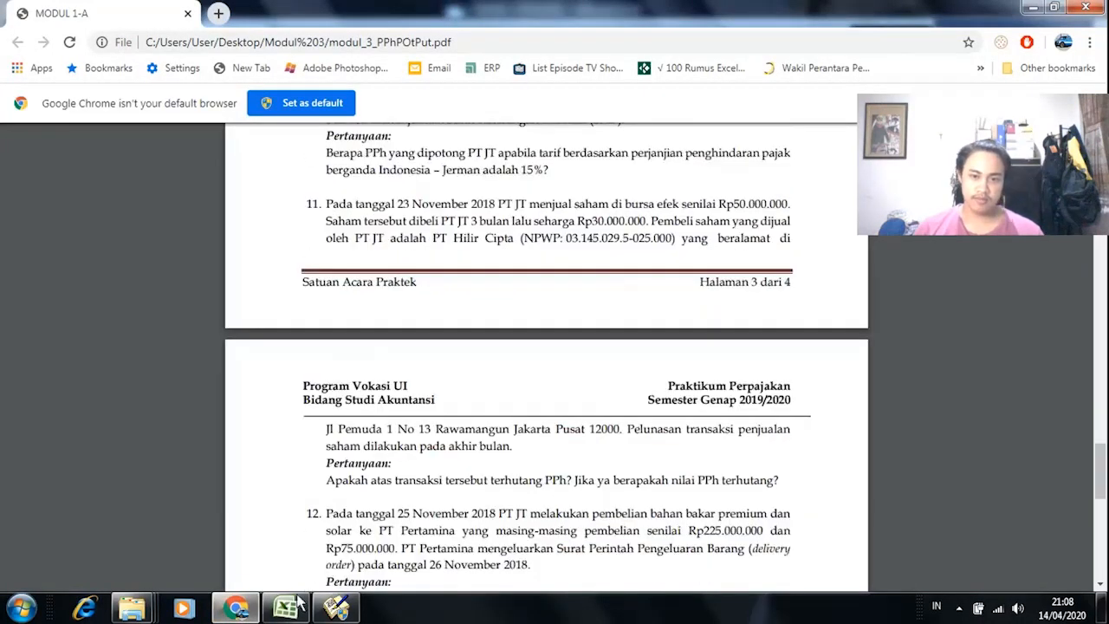
{"action": "left_click", "coordinate": [275, 611]}
{"action": "left_click", "coordinate": [276, 611]}
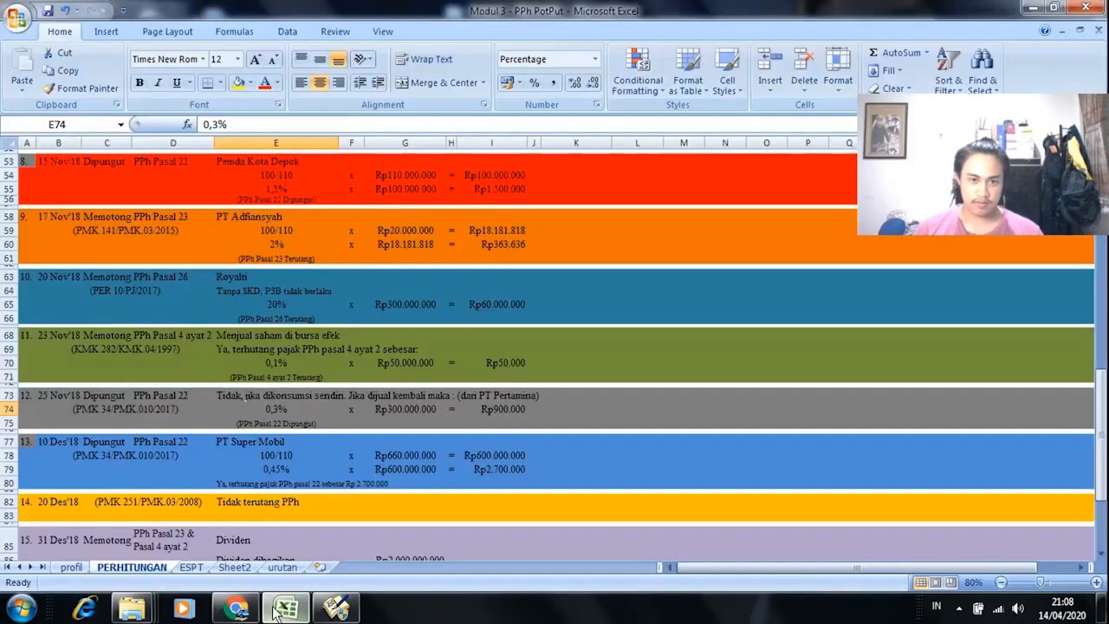
{"action": "scroll", "coordinate": [270, 446], "scroll_direction": "up", "scroll_amount": 1}
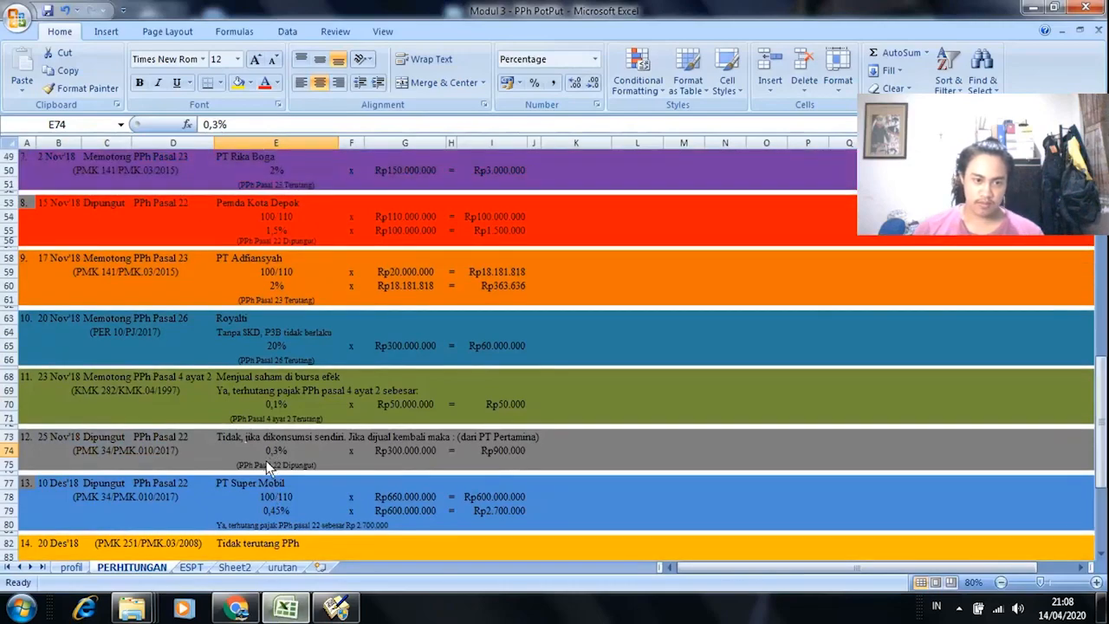
{"action": "scroll", "coordinate": [268, 466], "scroll_direction": "down", "scroll_amount": 1}
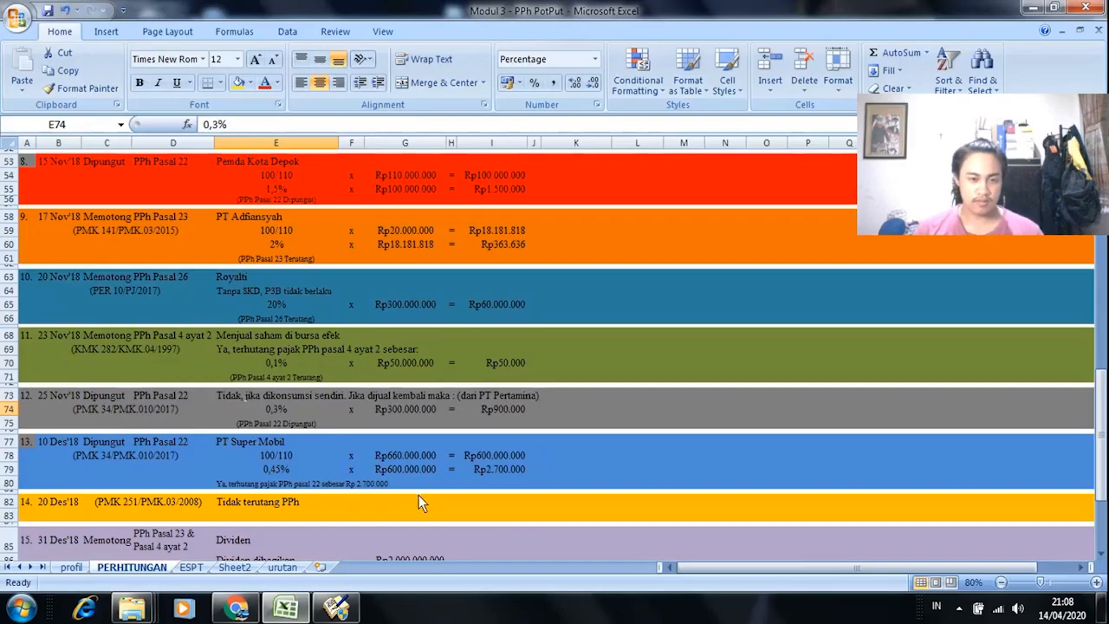
{"action": "left_click", "coordinate": [236, 609]}
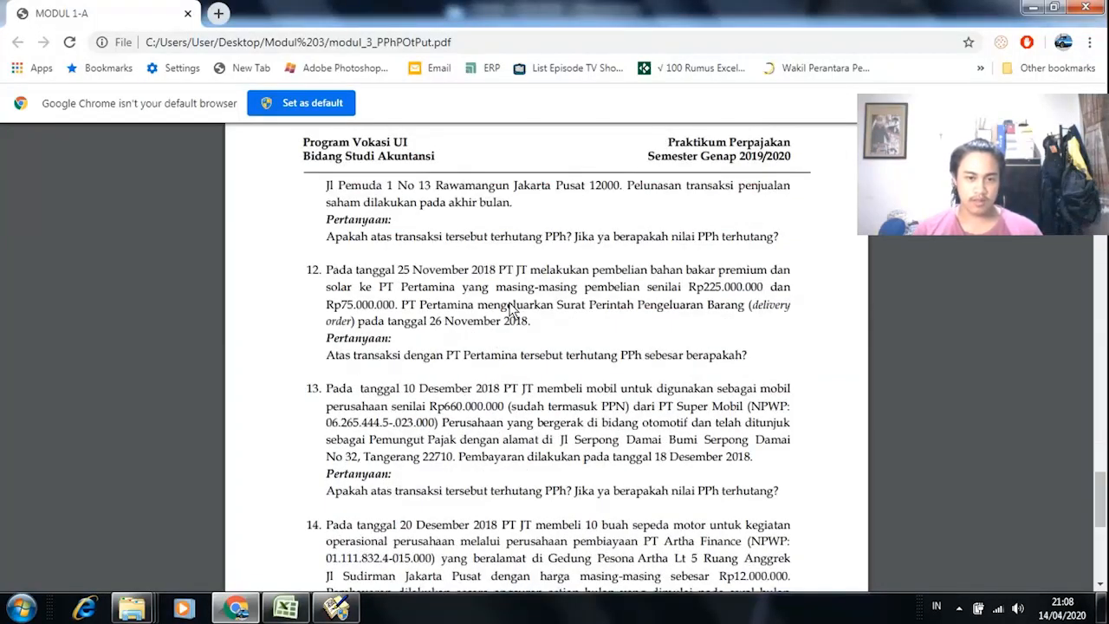
{"action": "left_click", "coordinate": [336, 609]}
{"action": "left_click", "coordinate": [564, 269]}
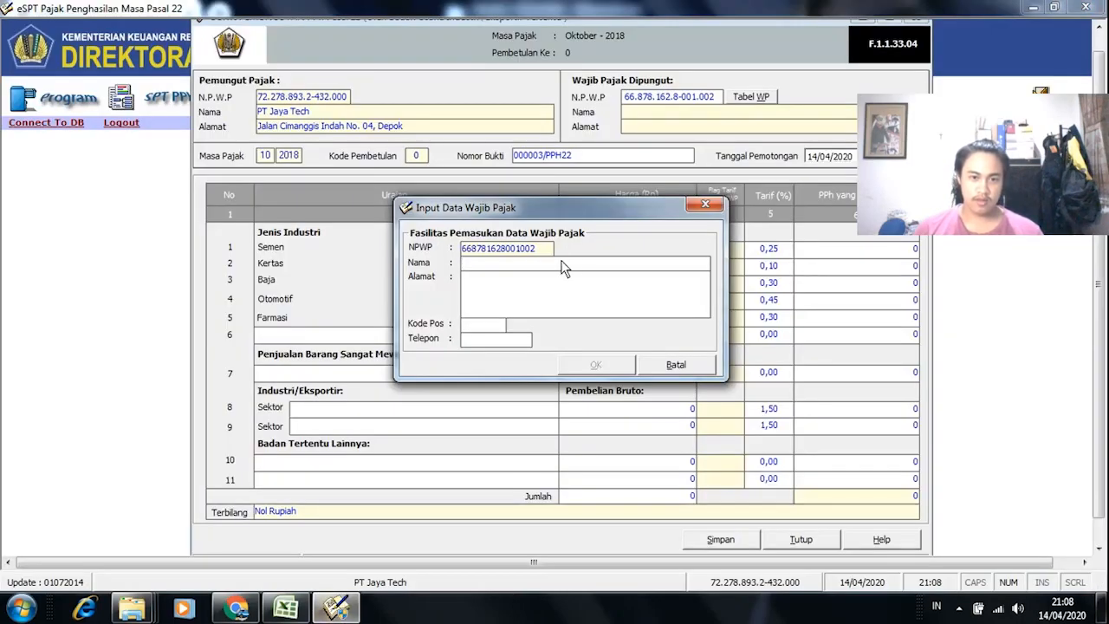
Step: Register the new taxpayer as PT PERTAMINA, address JAKARTA, postal code 19203
{"action": "type", "text": "PT PERT"}
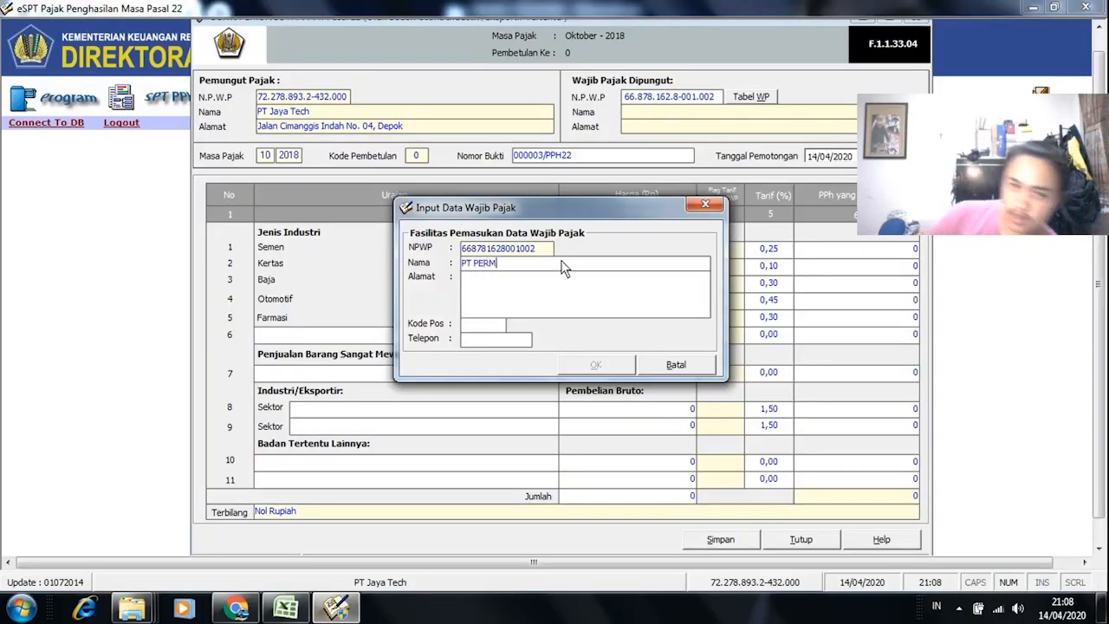
{"action": "key", "text": "BackSpace"}
{"action": "type", "text": "TAMINA"}
{"action": "left_click", "coordinate": [522, 293]}
{"action": "type", "text": "JAKARTA"}
{"action": "left_click", "coordinate": [477, 325]}
{"action": "type", "text": "19203"}
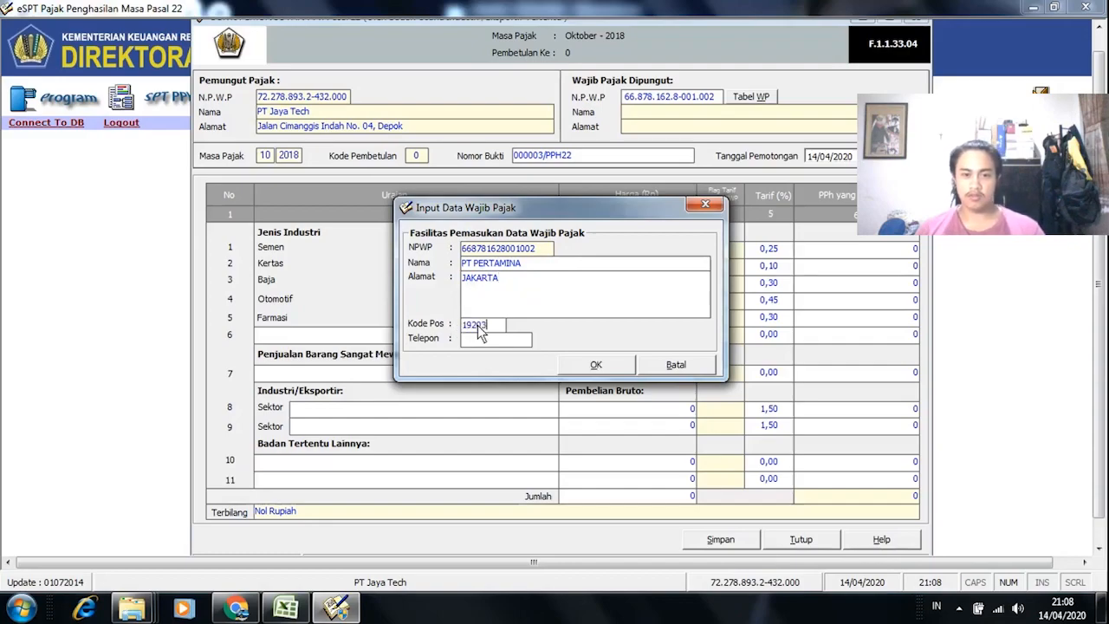
{"action": "left_click", "coordinate": [596, 365]}
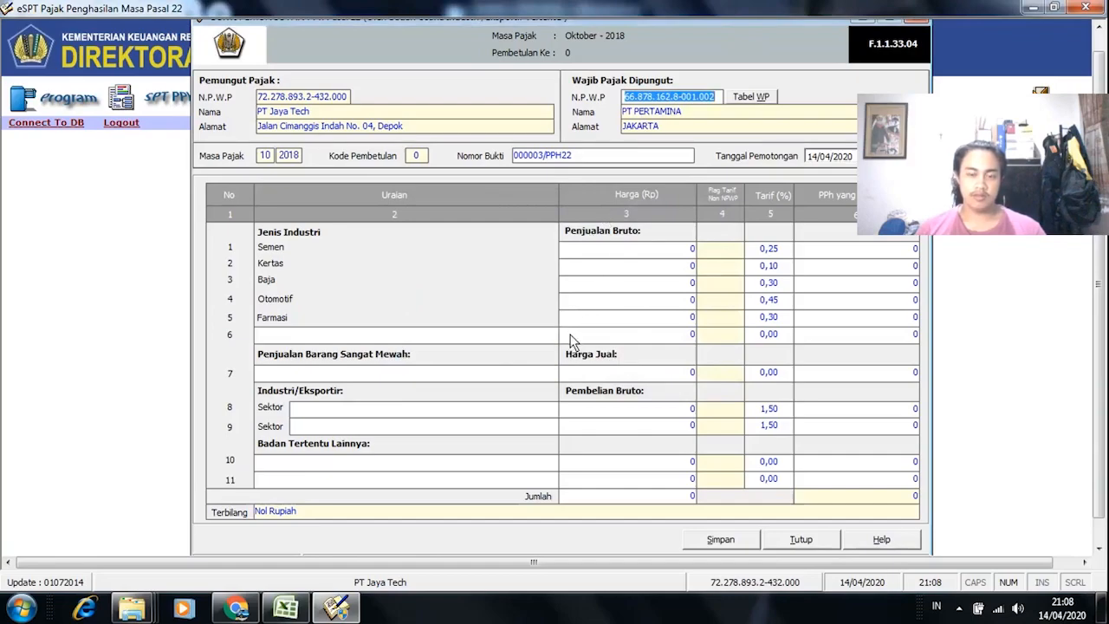
Step: Describe row 6's goods as BAHAN BAKAR PREMIUM, checking the exercise PDF and workbook
{"action": "left_click", "coordinate": [500, 338]}
{"action": "key", "text": "alt+Tab"}
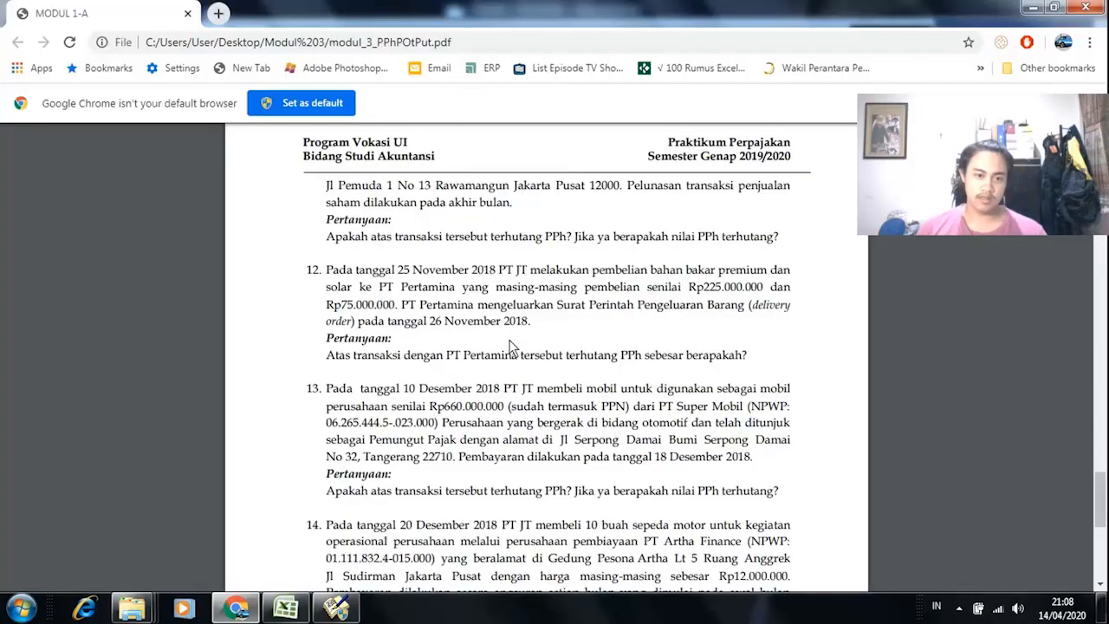
{"action": "key", "text": "alt+Tab"}
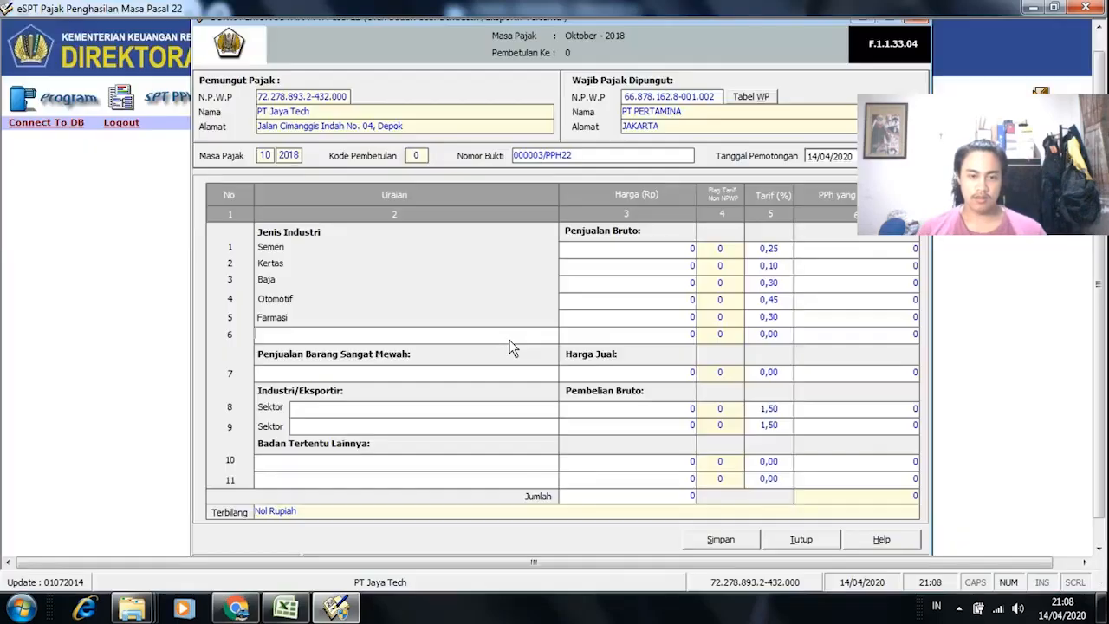
{"action": "type", "text": "BAHAN"}
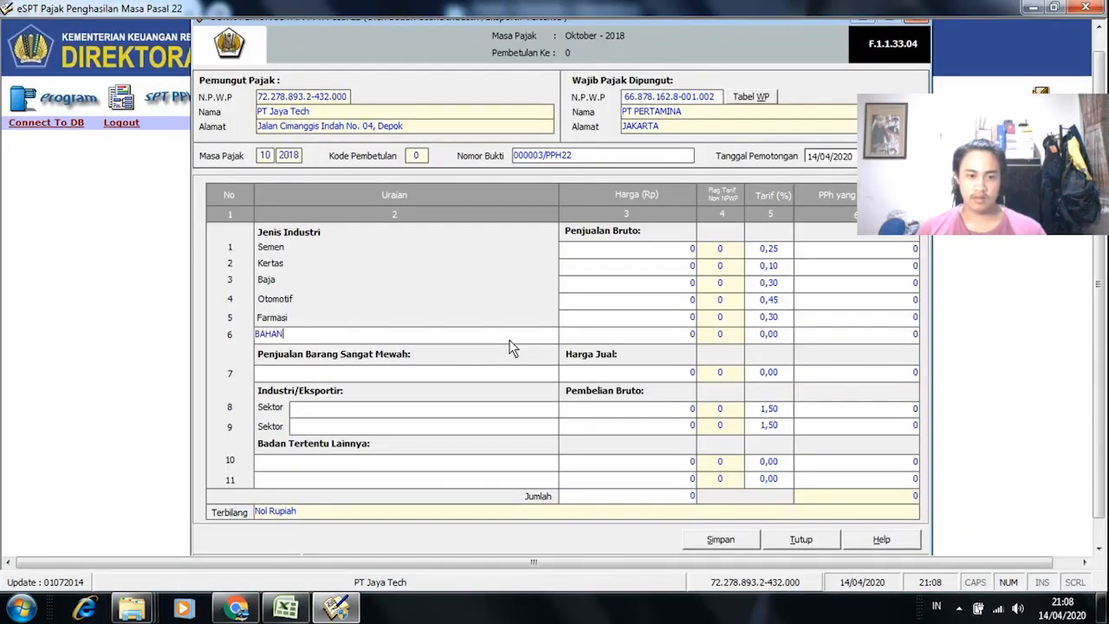
{"action": "key", "text": "alt+Tab"}
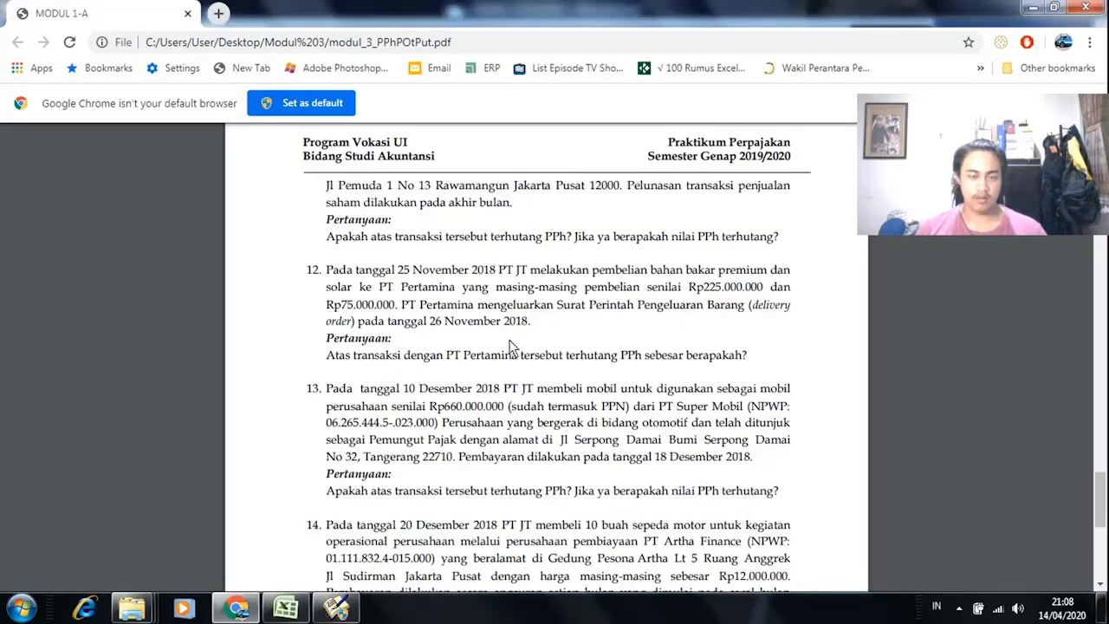
{"action": "key", "text": "alt+Tab"}
{"action": "left_click", "coordinate": [286, 608]}
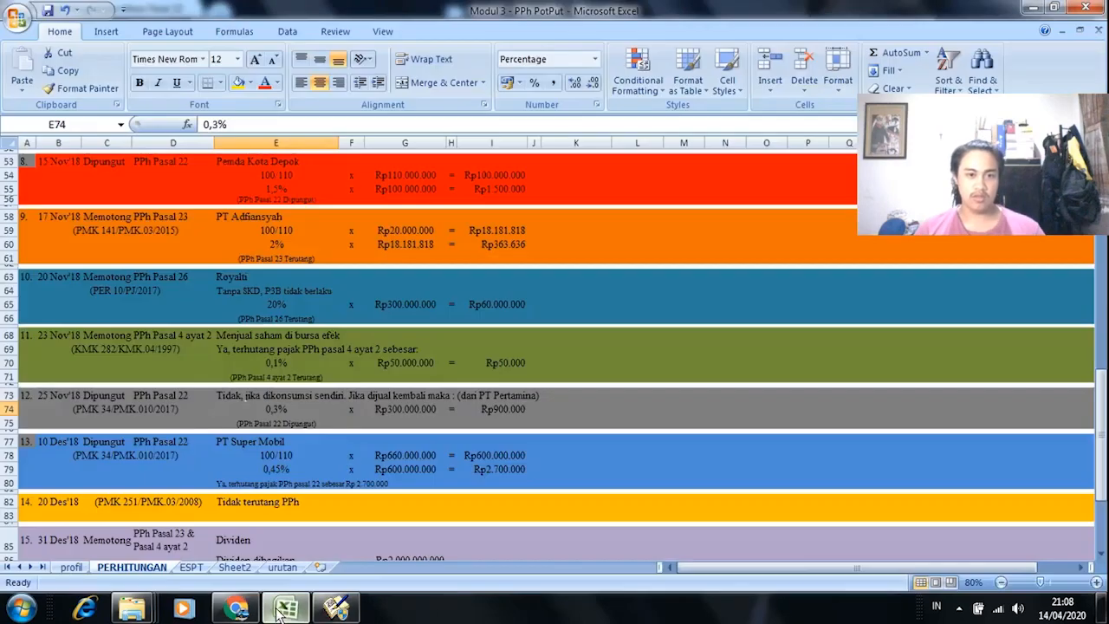
{"action": "key", "text": "alt+Tab"}
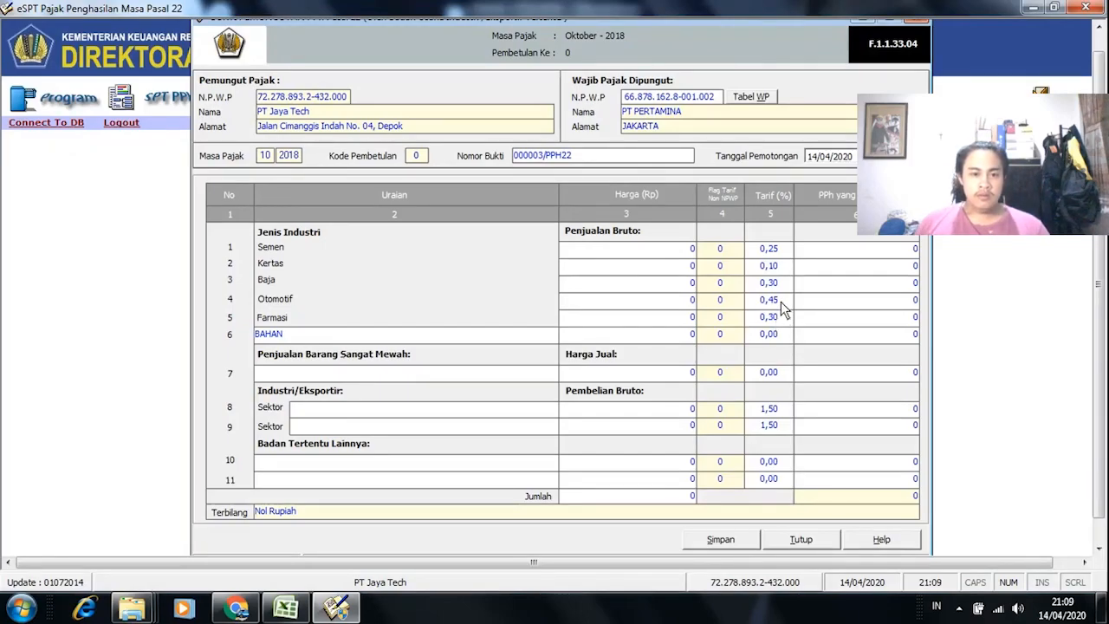
{"action": "type", "text": "BAK"}
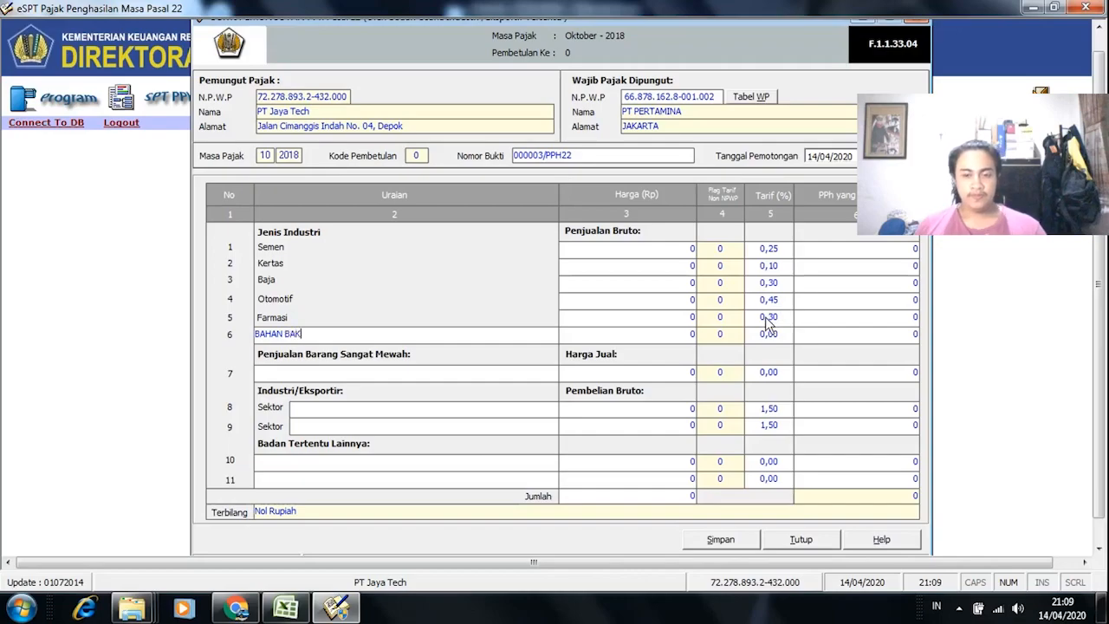
{"action": "type", "text": "AR PREMIUM"}
Step: Enter row 6's price 300.000.000 and a 0,3% tariff, giving 900.000 PPh
{"action": "left_click", "coordinate": [675, 335]}
{"action": "key", "text": "alt+Tab"}
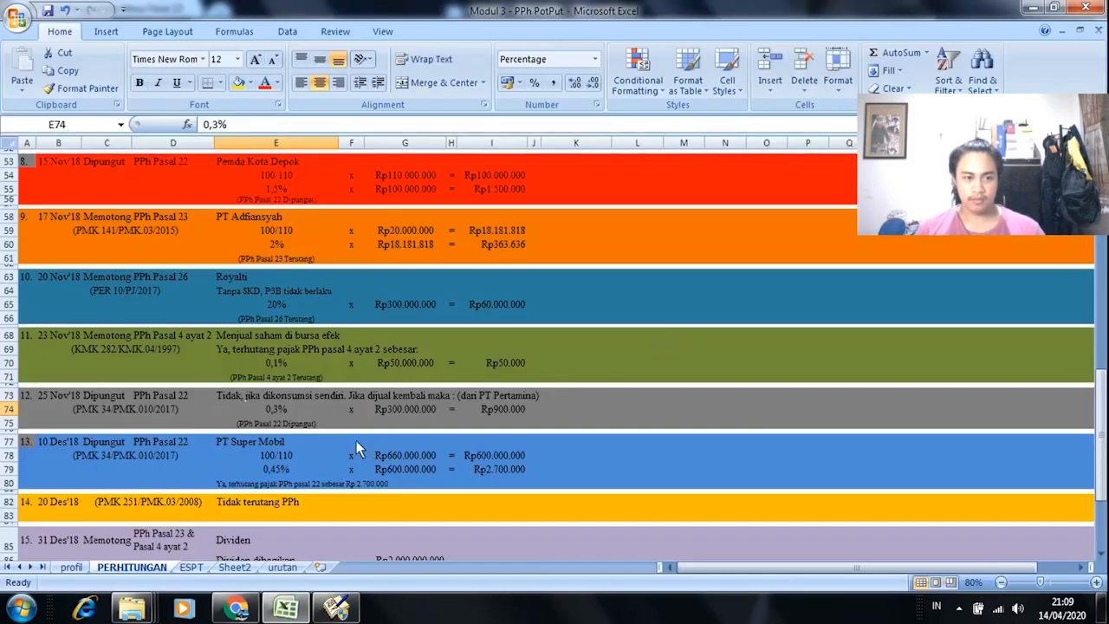
{"action": "key", "text": "alt+Tab"}
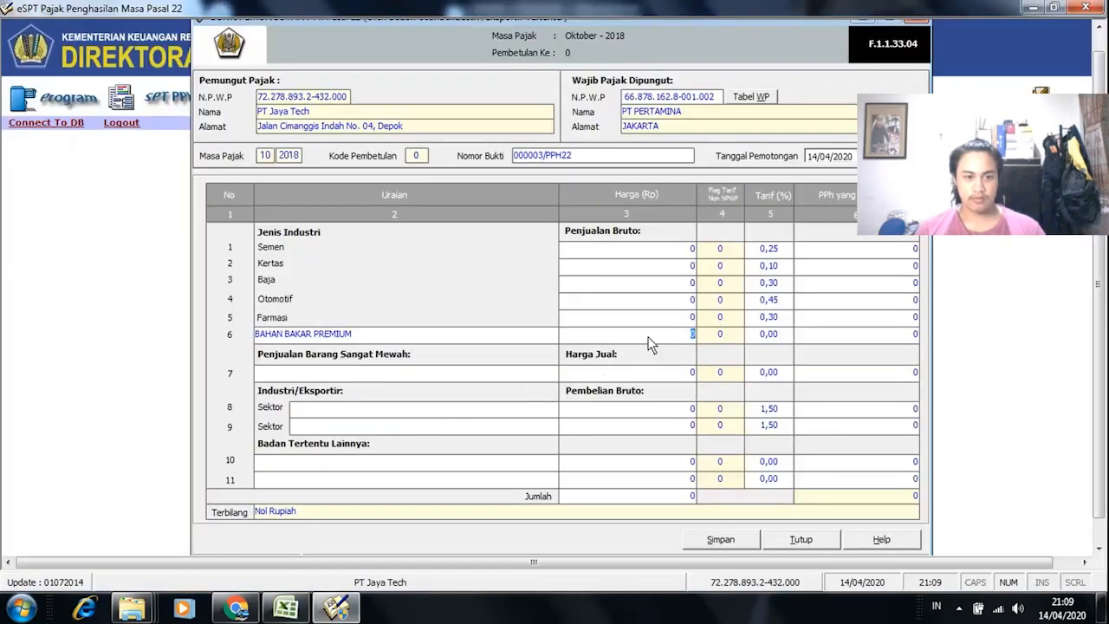
{"action": "type", "text": "30"}
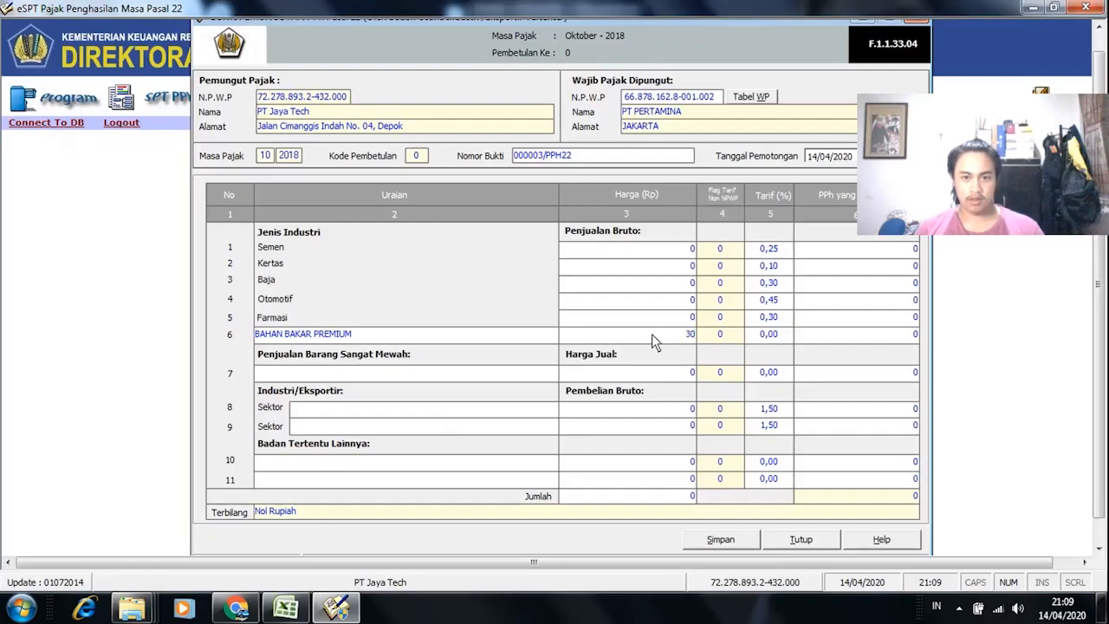
{"action": "type", "text": "0.000.000"}
{"action": "left_click", "coordinate": [765, 335]}
{"action": "key", "text": "alt+Tab"}
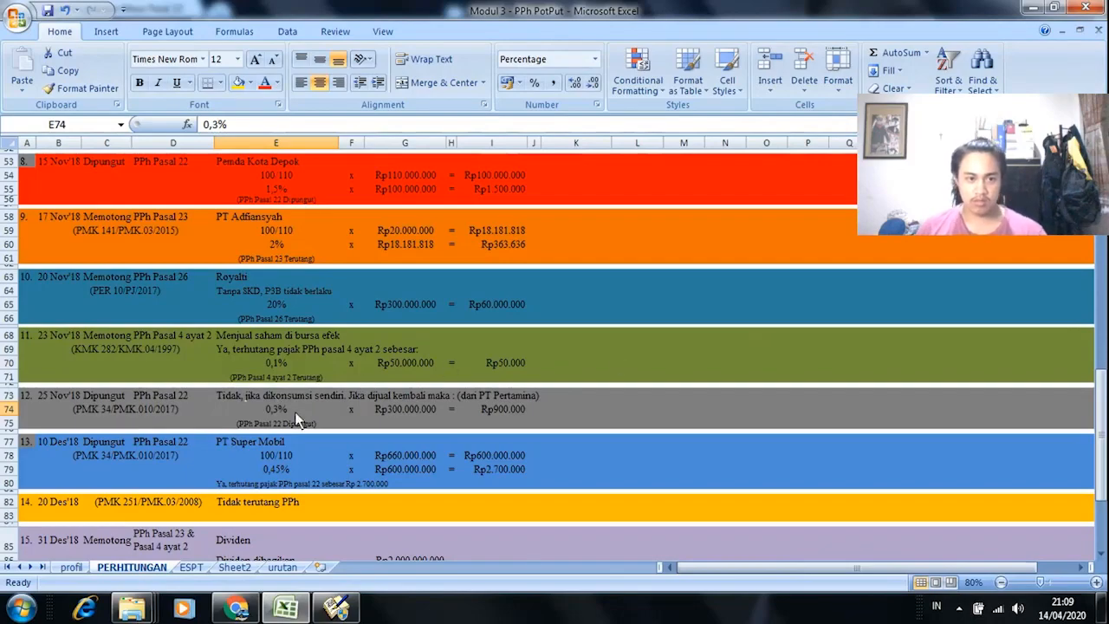
{"action": "key", "text": "alt+Tab"}
{"action": "type", "text": "0,3"}
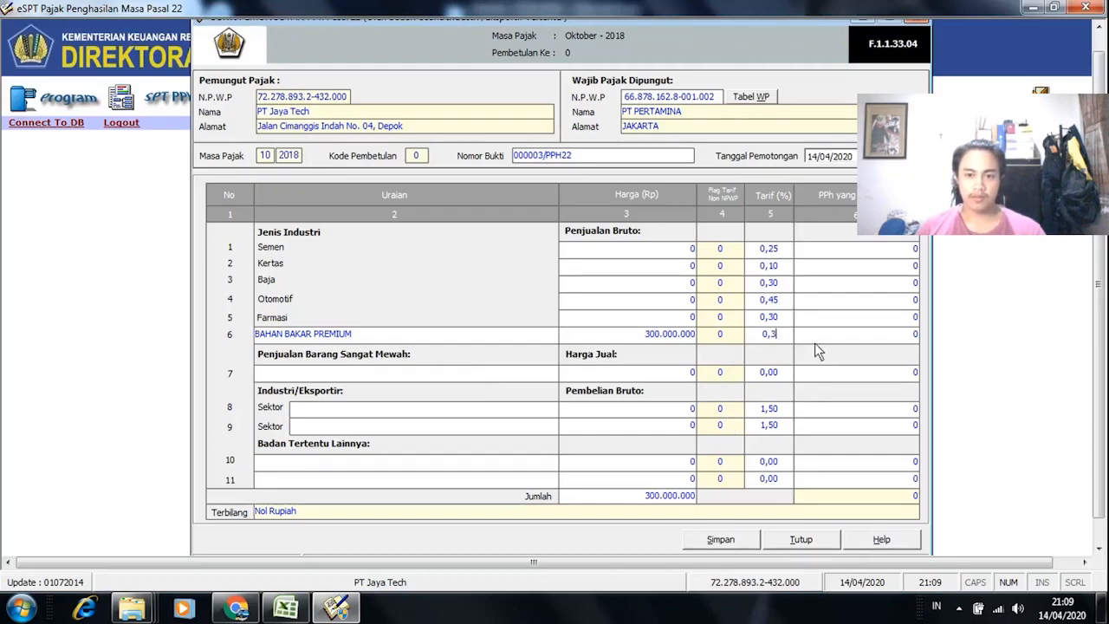
{"action": "key", "text": "Tab"}
{"action": "key", "text": "Tab"}
{"action": "key", "text": "alt+Tab"}
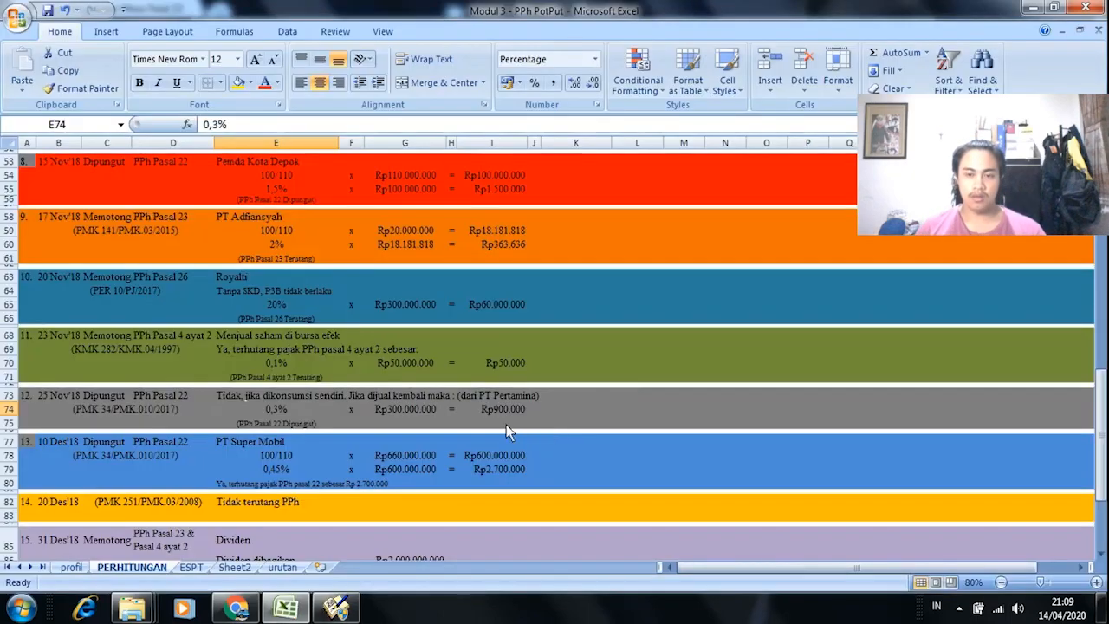
{"action": "key", "text": "alt+Tab"}
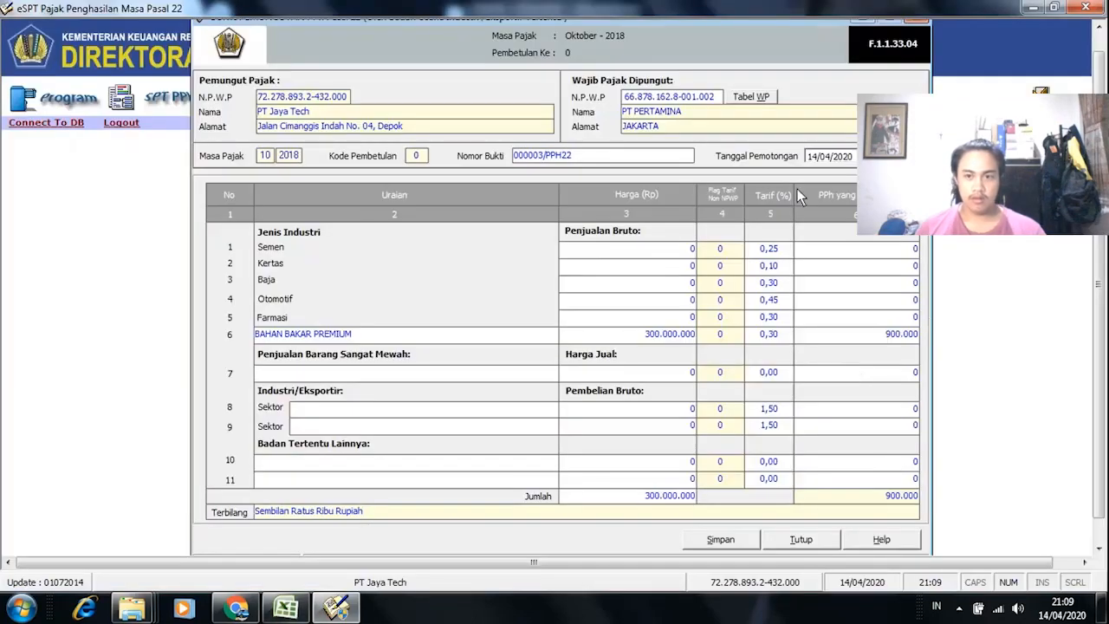
{"action": "left_click", "coordinate": [910, 157]}
Step: Set the withholding date to 09/10/2018 and save slip 000003/PPH22
{"action": "left_click", "coordinate": [943, 179]}
{"action": "left_click", "coordinate": [943, 179]}
{"action": "left_click", "coordinate": [905, 177]}
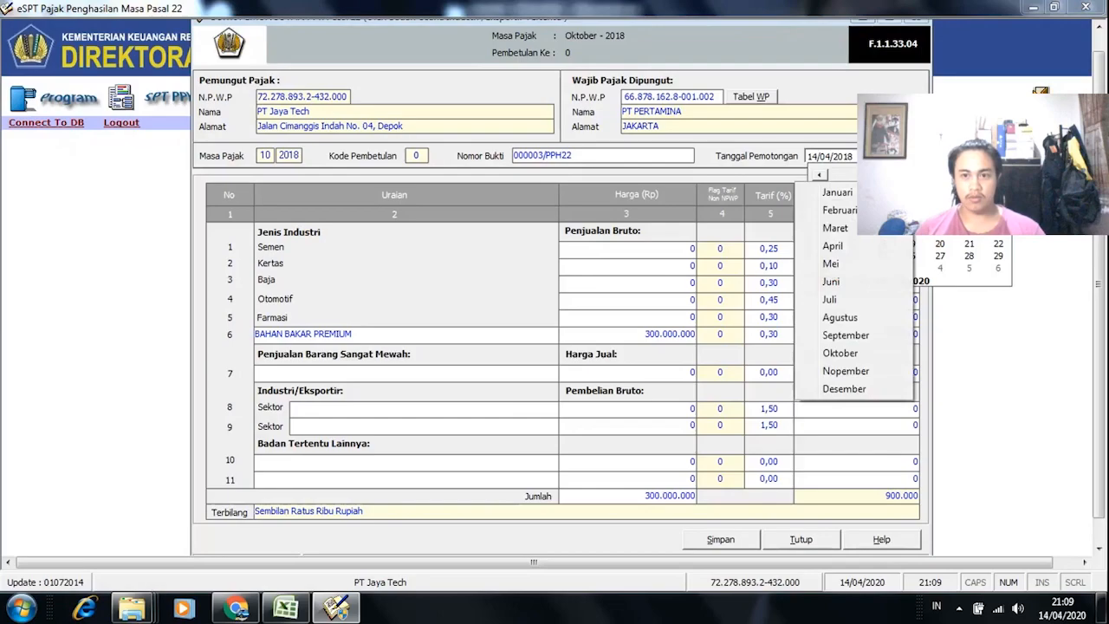
{"action": "left_click", "coordinate": [861, 355]}
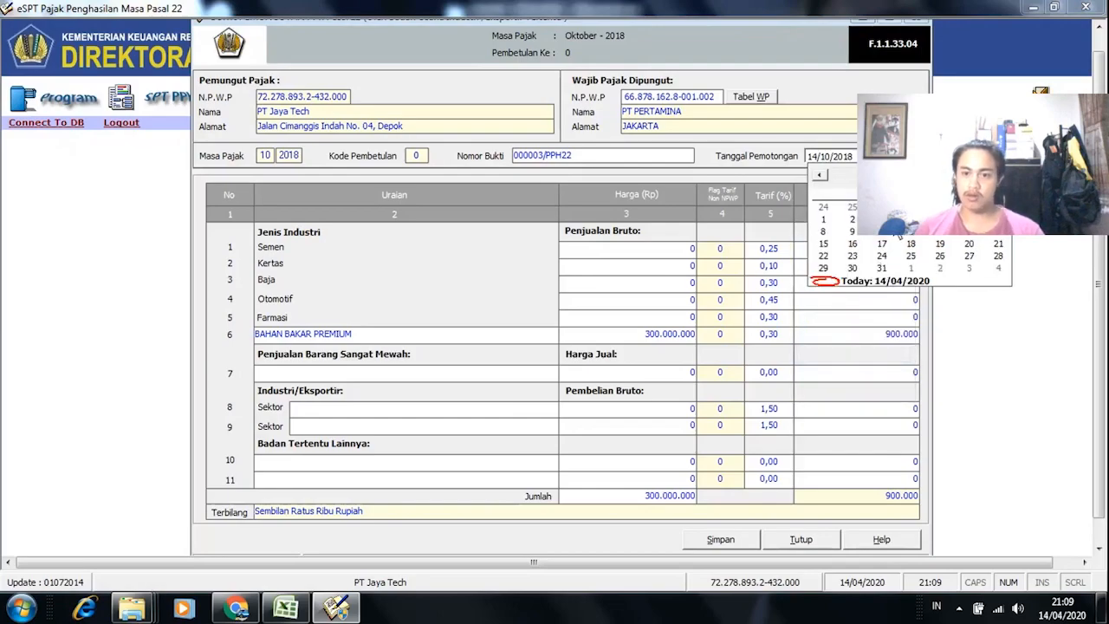
{"action": "left_click", "coordinate": [852, 239]}
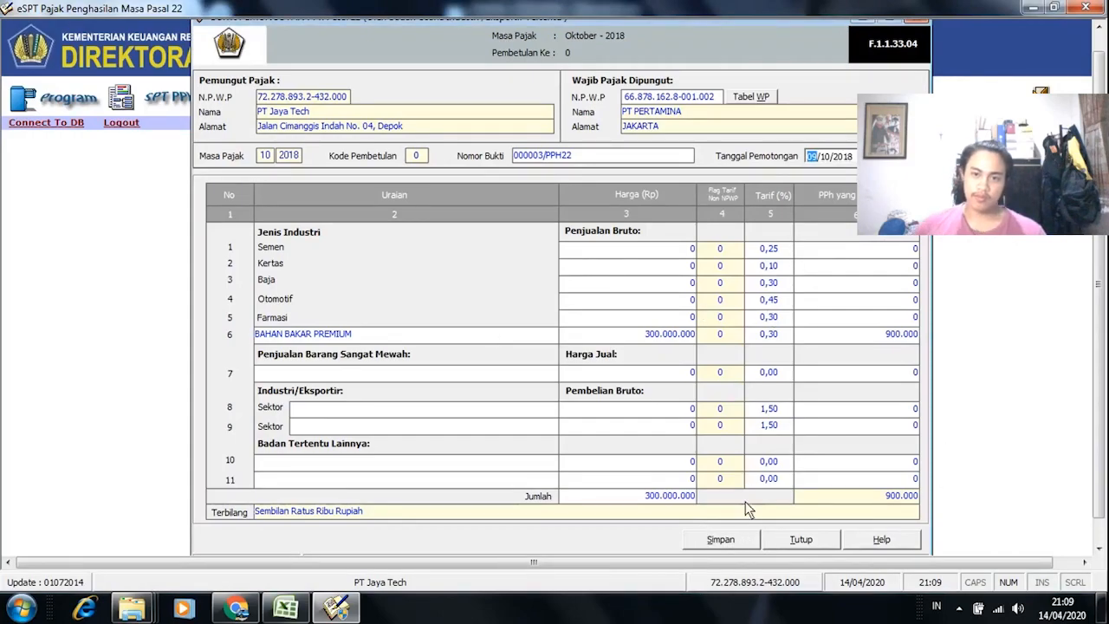
{"action": "left_click", "coordinate": [721, 540]}
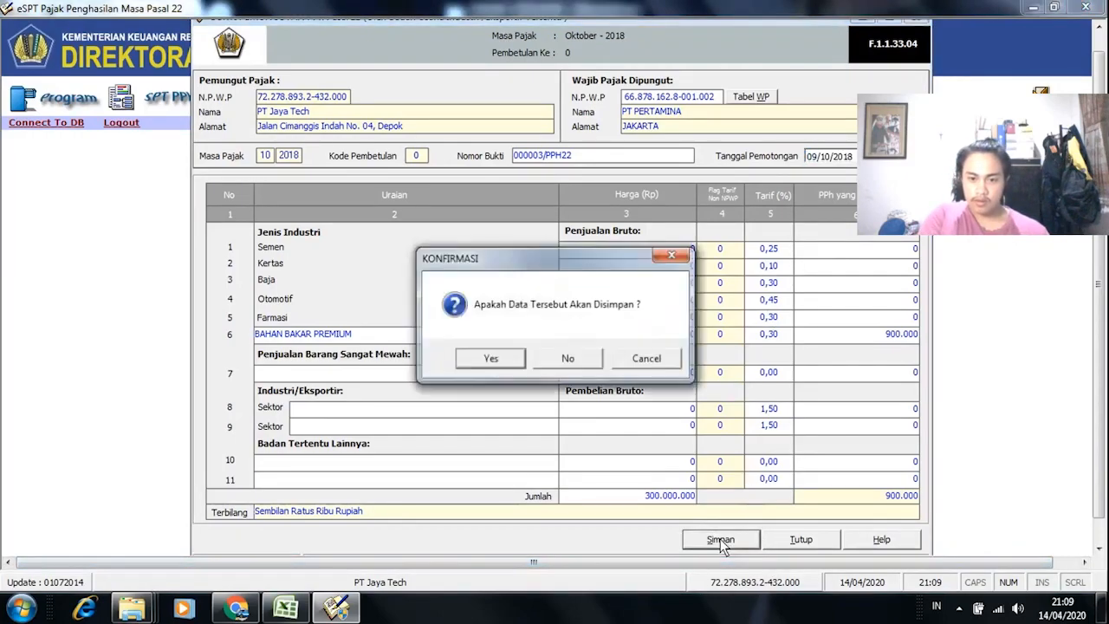
{"action": "left_click", "coordinate": [500, 360]}
{"action": "left_click", "coordinate": [607, 357]}
Step: Review the next Dipungut transaction, PT Super Mobil's item 13, in the Excel worksheet
{"action": "key", "text": "alt+Tab"}
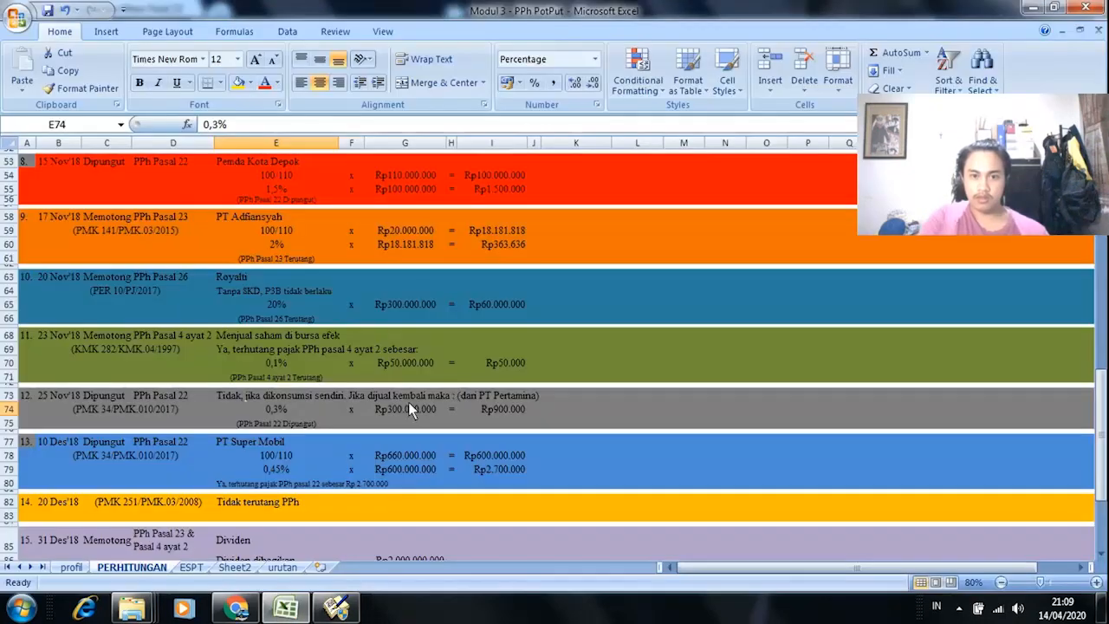
{"action": "left_click", "coordinate": [102, 442]}
{"action": "scroll", "coordinate": [105, 466], "scroll_direction": "down", "scroll_amount": 1}
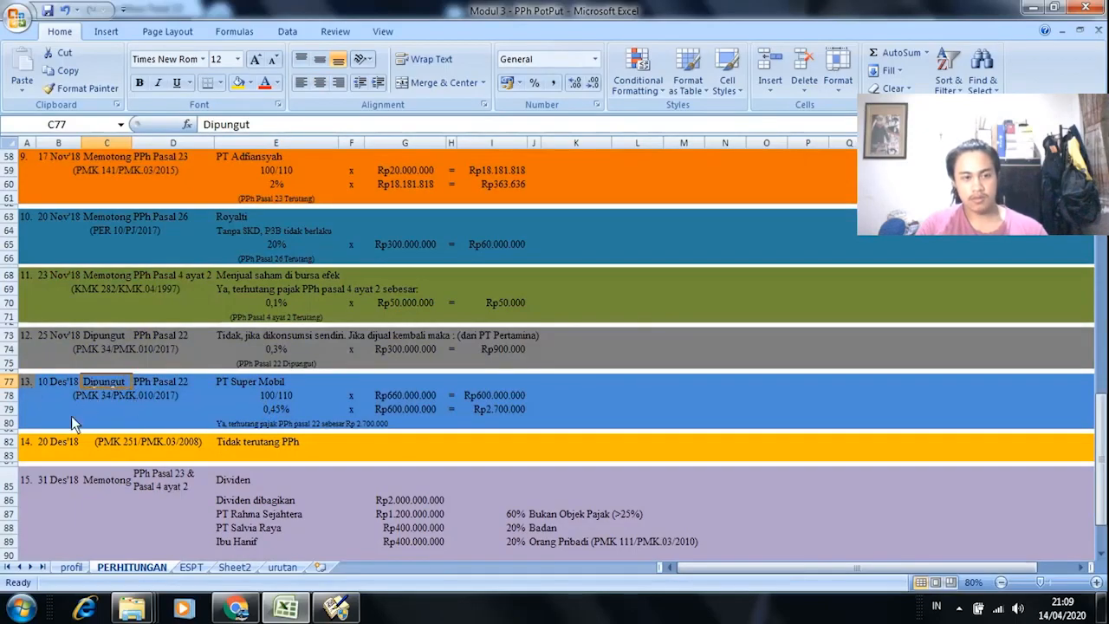
Step: Fill slip 000004/PPH22's collected party from PT PERTAMINA in the taxpayer table
{"action": "left_click", "coordinate": [265, 382]}
{"action": "key", "text": "alt+Tab"}
{"action": "left_click", "coordinate": [742, 95]}
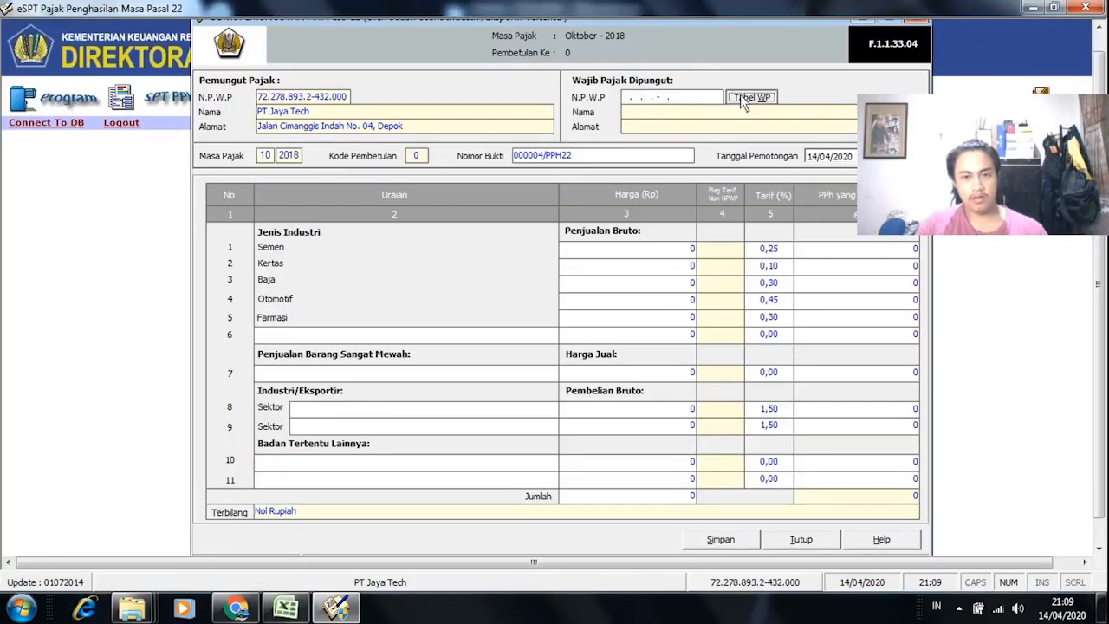
{"action": "left_click", "coordinate": [612, 276]}
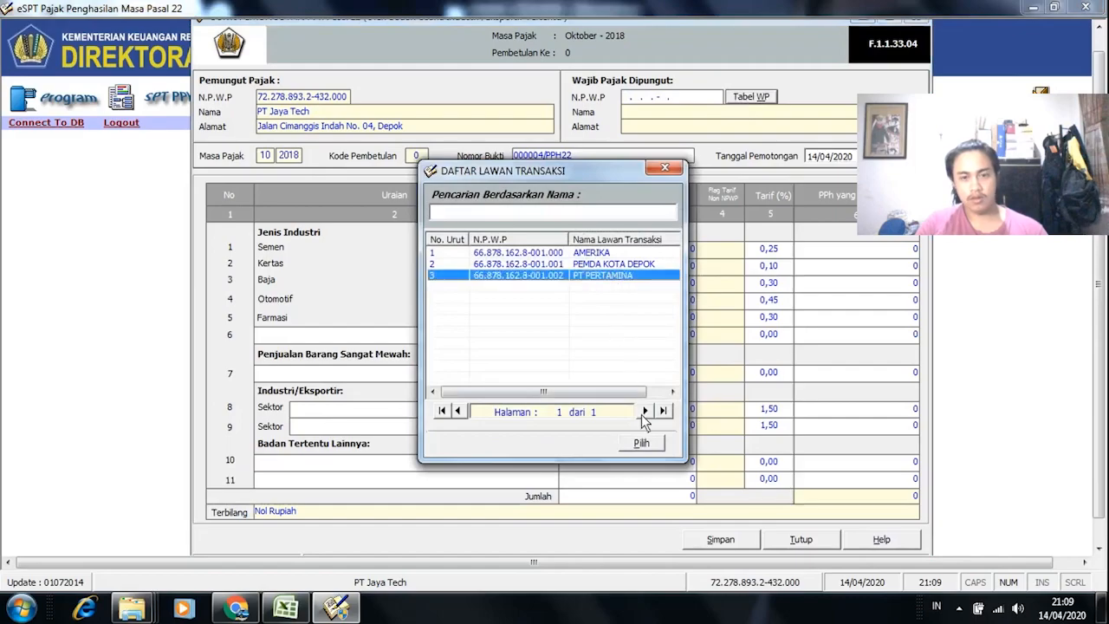
{"action": "left_click", "coordinate": [641, 443]}
Step: Change the NPWP's last digit to 3 and acknowledge the unregistered NPWP notice
{"action": "left_click", "coordinate": [714, 105]}
{"action": "left_click", "coordinate": [714, 102]}
{"action": "left_click", "coordinate": [715, 102]}
{"action": "key", "text": "BackSpace"}
{"action": "type", "text": "3"}
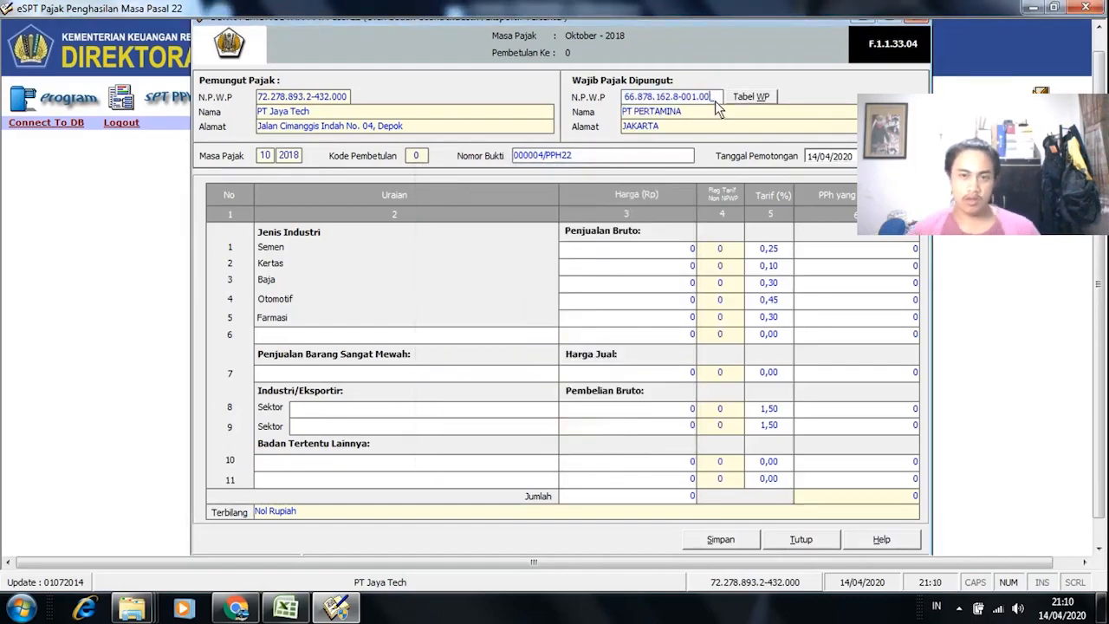
{"action": "left_click", "coordinate": [704, 111]}
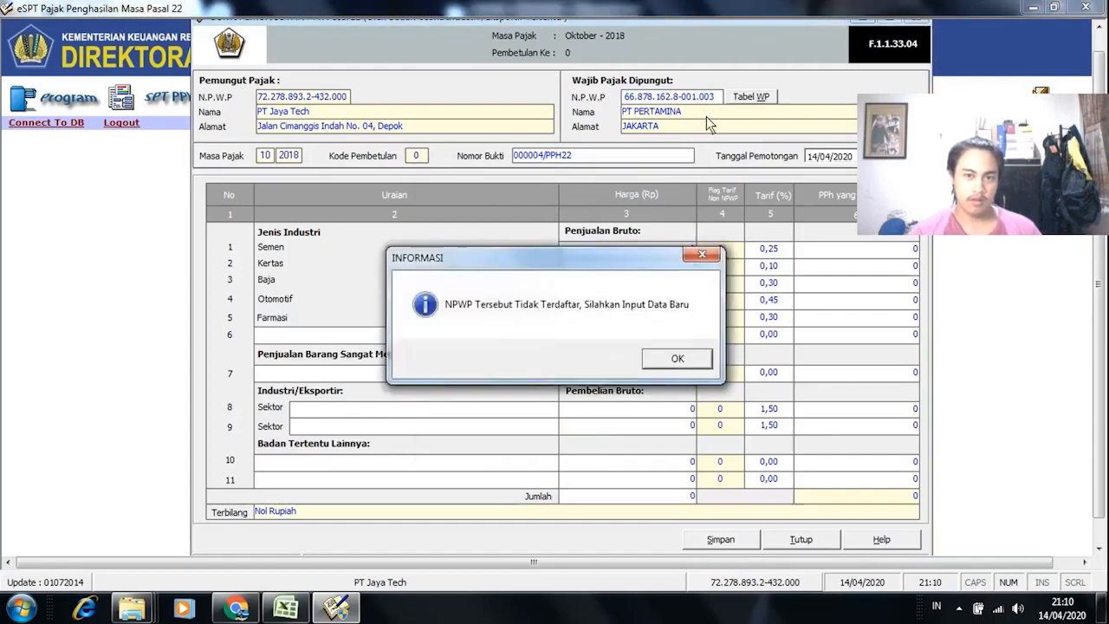
{"action": "left_click", "coordinate": [688, 358]}
{"action": "key", "text": "alt+Tab"}
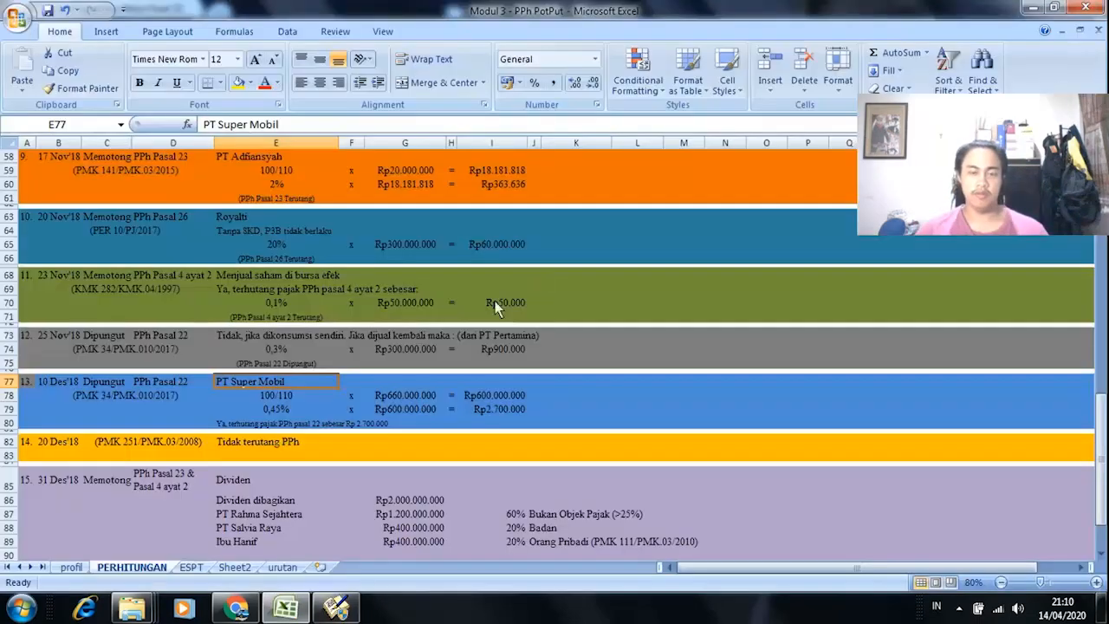
{"action": "key", "text": "alt+Tab"}
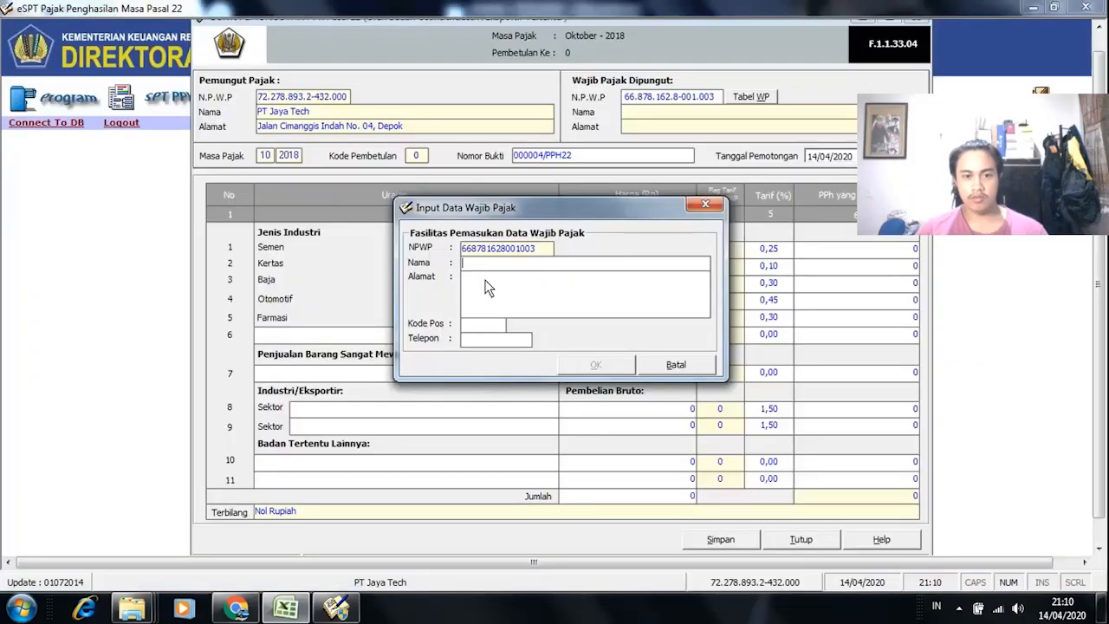
Step: Enter the name 'PT SUPER' and address JAKARTA, dismissing the address-required warnings
{"action": "type", "text": "PT SUPER ,"}
{"action": "left_click", "coordinate": [537, 274]}
{"action": "left_click", "coordinate": [538, 265]}
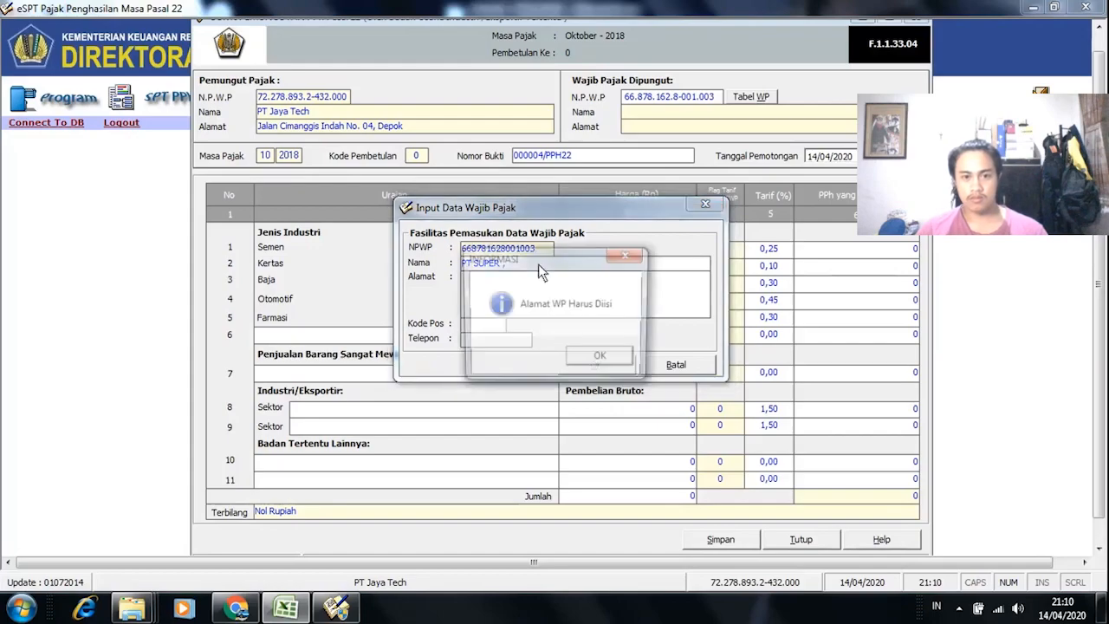
{"action": "key", "text": "Return"}
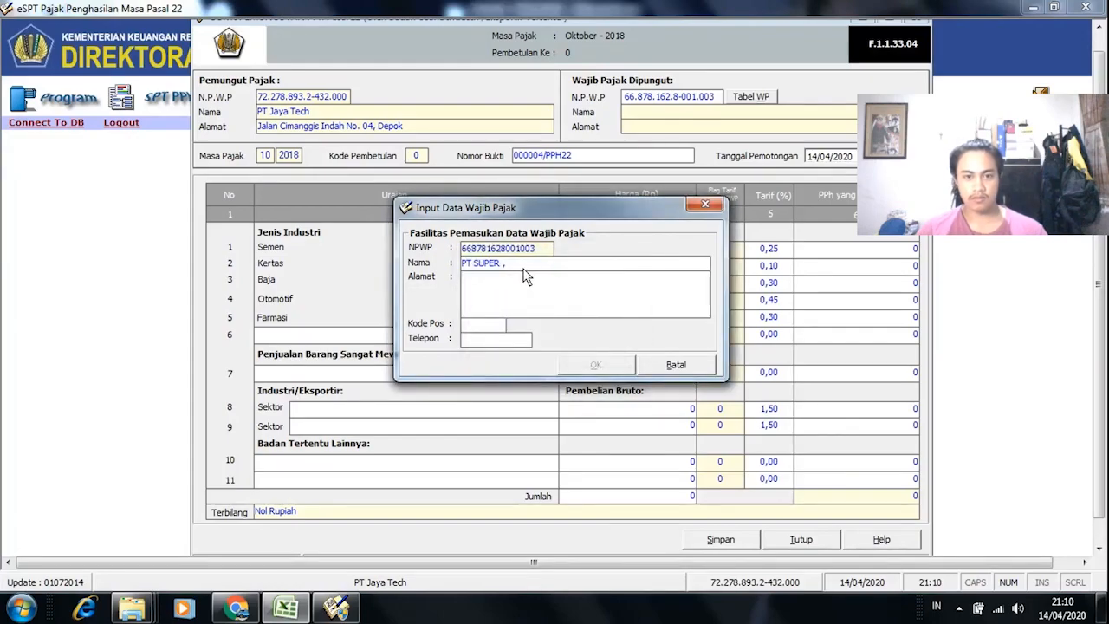
{"action": "left_click", "coordinate": [582, 263]}
{"action": "left_click", "coordinate": [607, 361]}
{"action": "left_click", "coordinate": [506, 258]}
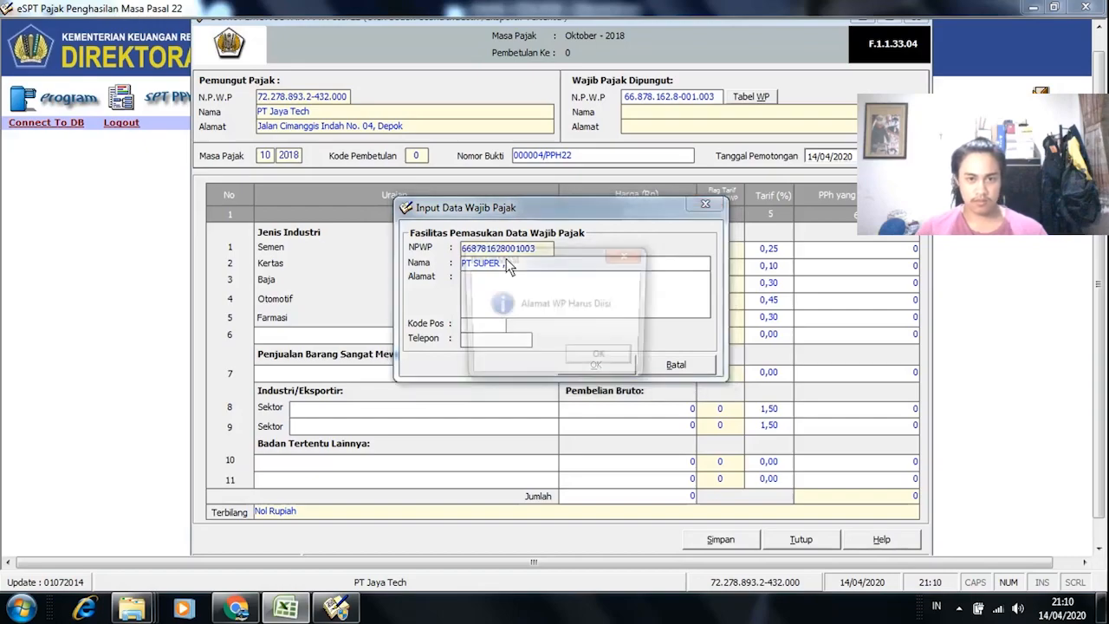
{"action": "left_click", "coordinate": [604, 360]}
{"action": "type", "text": "JAKARTA"}
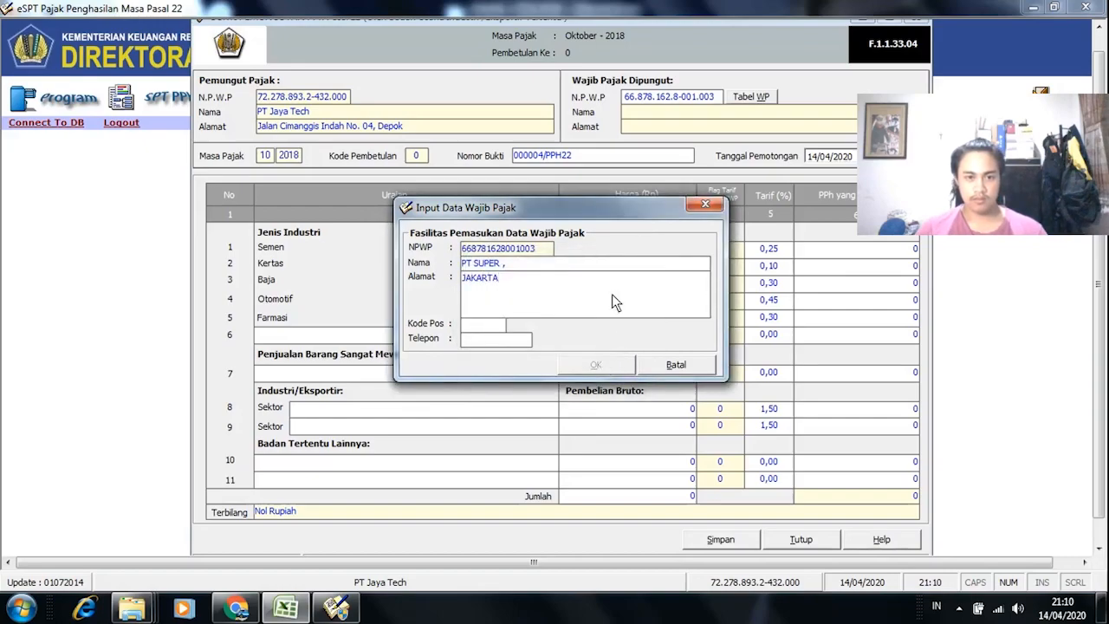
Step: Complete the name as PT SUPER MOBIL, add postal code 23333, and save the taxpayer
{"action": "left_click", "coordinate": [568, 264]}
{"action": "left_click", "coordinate": [567, 264]}
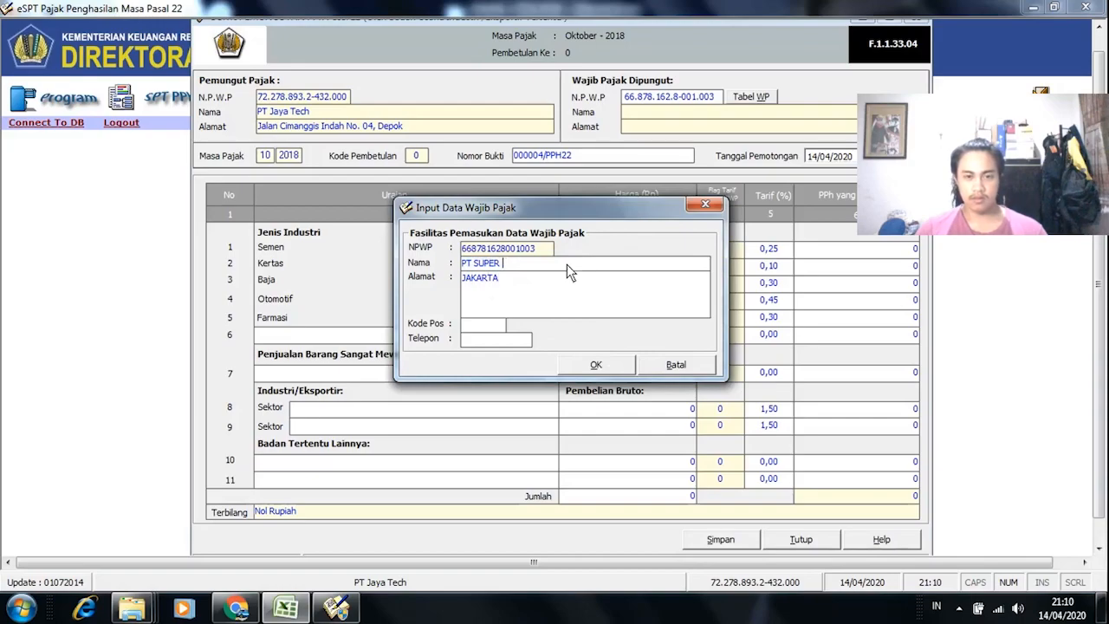
{"action": "key", "text": "alt+Tab"}
{"action": "key", "text": "alt+Tab"}
{"action": "type", "text": "MO"}
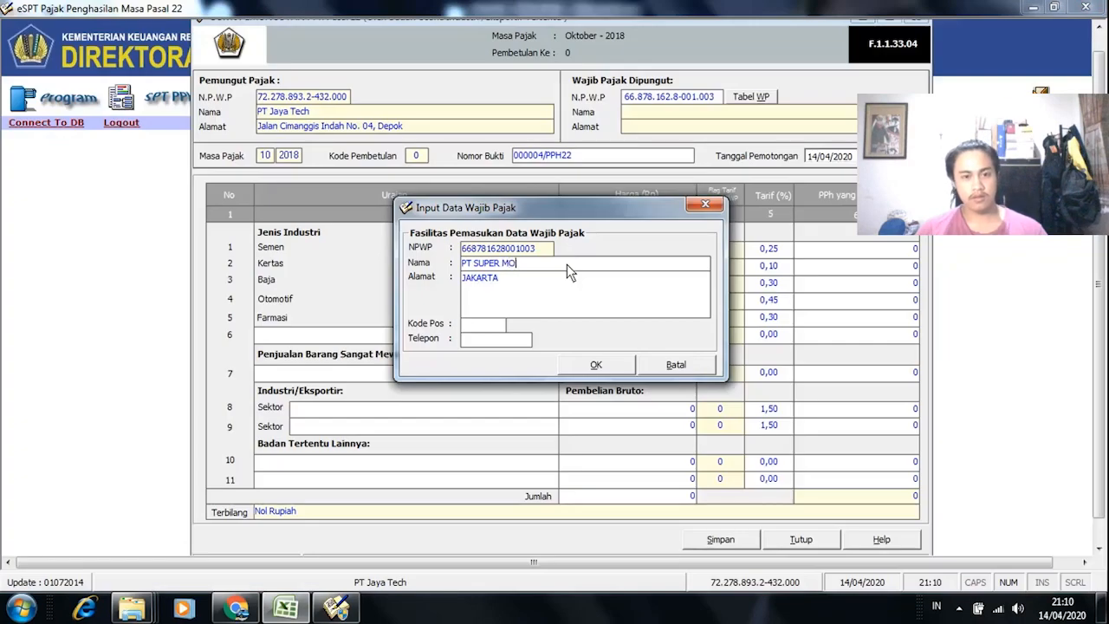
{"action": "type", "text": "BIL"}
{"action": "left_click", "coordinate": [492, 327]}
{"action": "type", "text": "23333"}
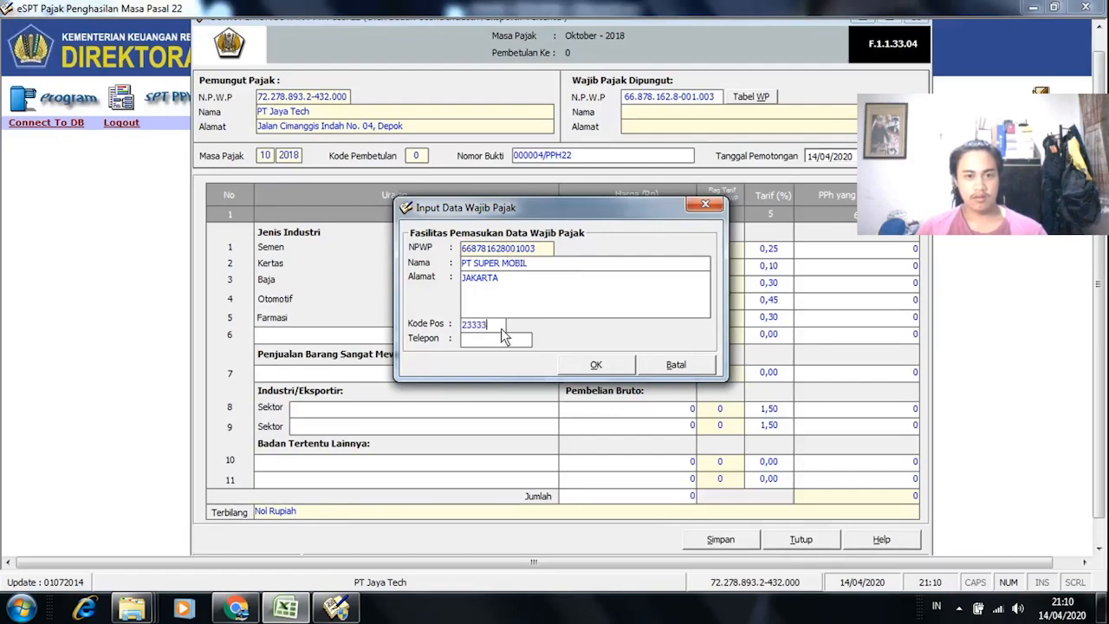
{"action": "left_click", "coordinate": [588, 364]}
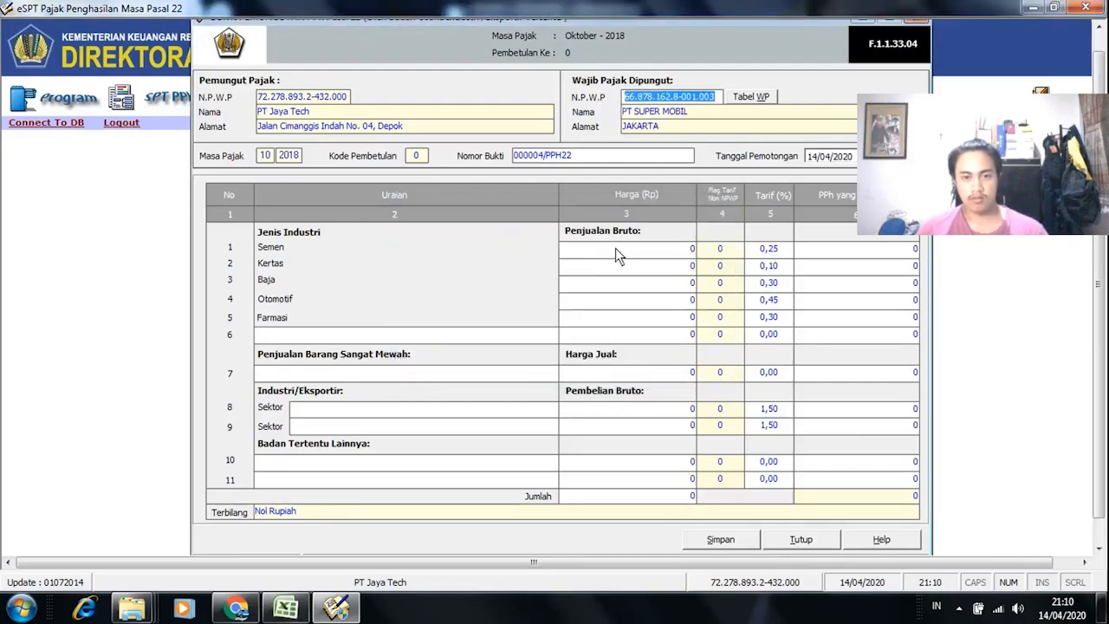
Step: Check PT Super Mobil's 100/110 factor and 0,45% rate in the Excel worksheet
{"action": "key", "text": "alt+Tab"}
{"action": "left_click", "coordinate": [303, 423]}
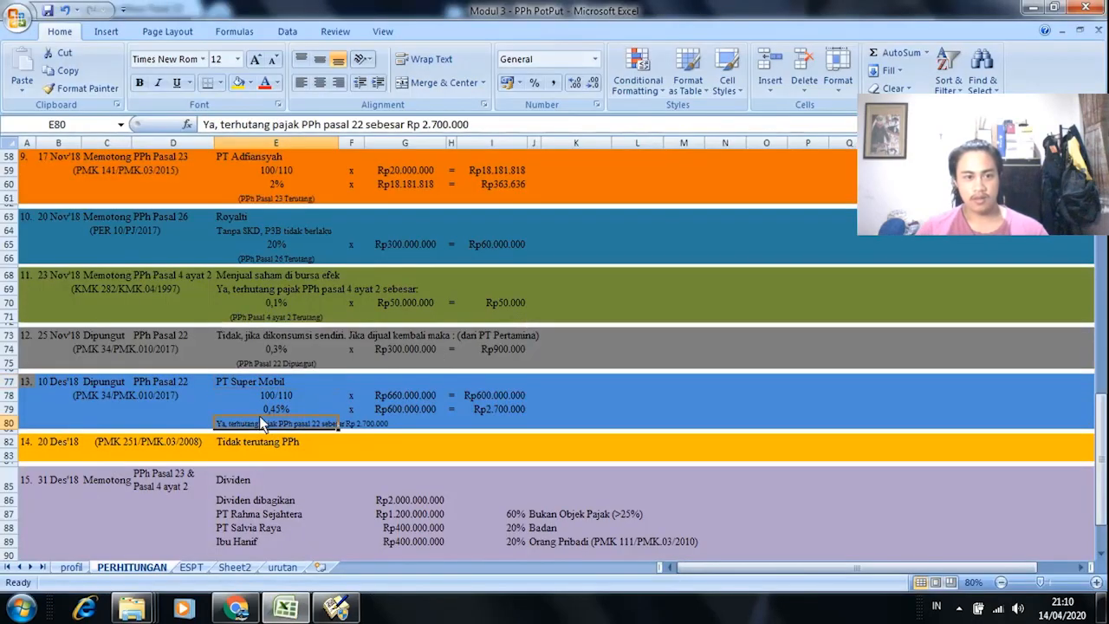
{"action": "left_click", "coordinate": [290, 399]}
{"action": "left_click", "coordinate": [287, 408]}
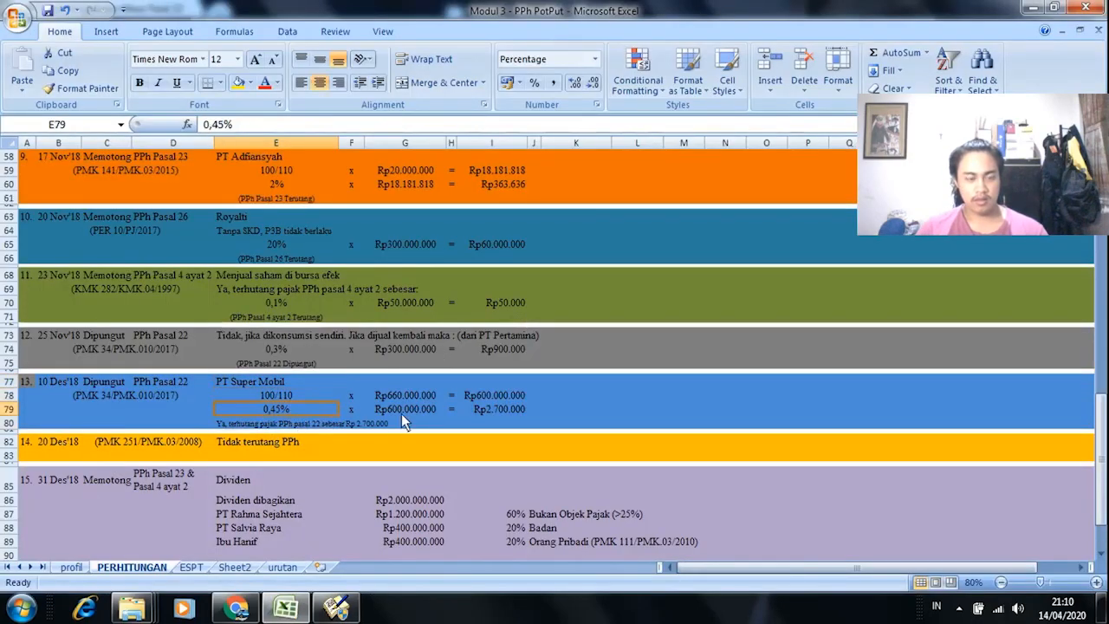
{"action": "key", "text": "alt+Tab"}
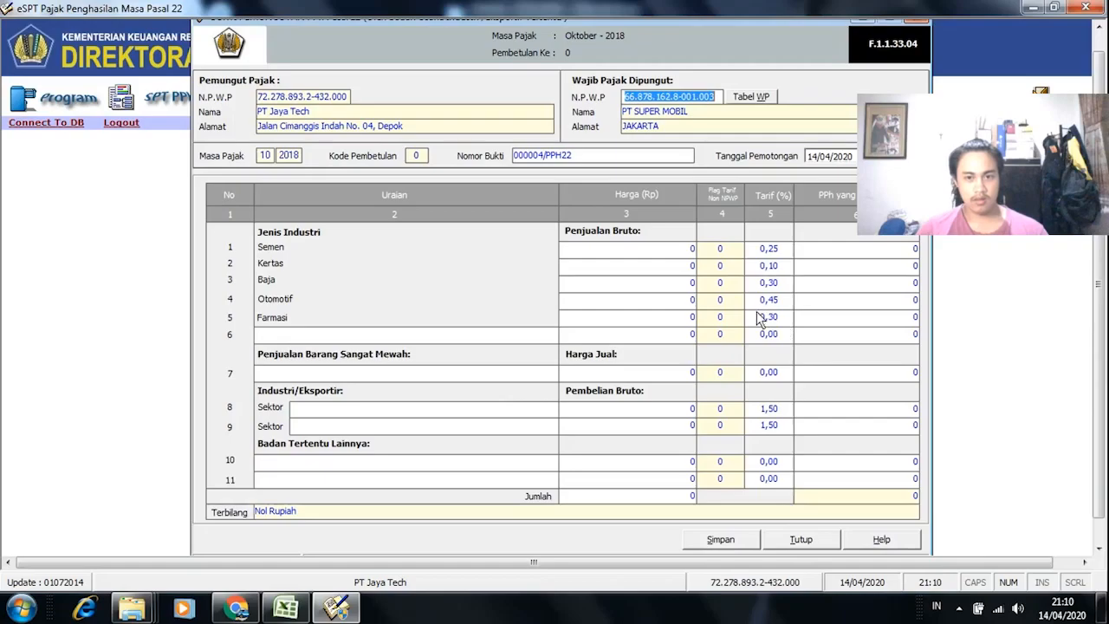
{"action": "key", "text": "alt+Tab"}
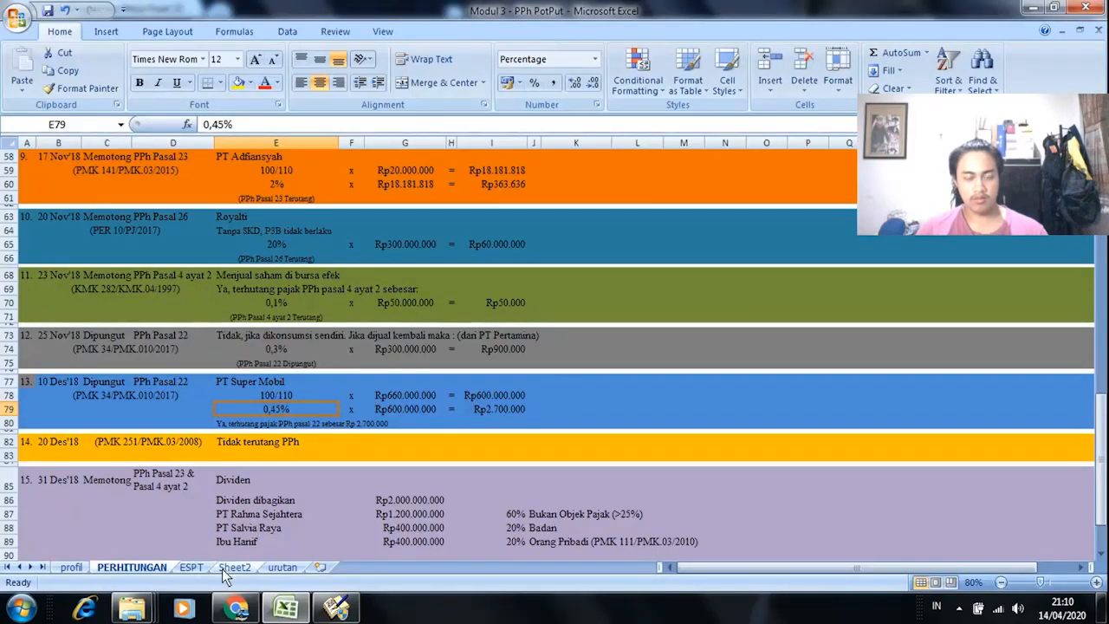
{"action": "left_click", "coordinate": [287, 610]}
{"action": "left_click", "coordinate": [287, 610]}
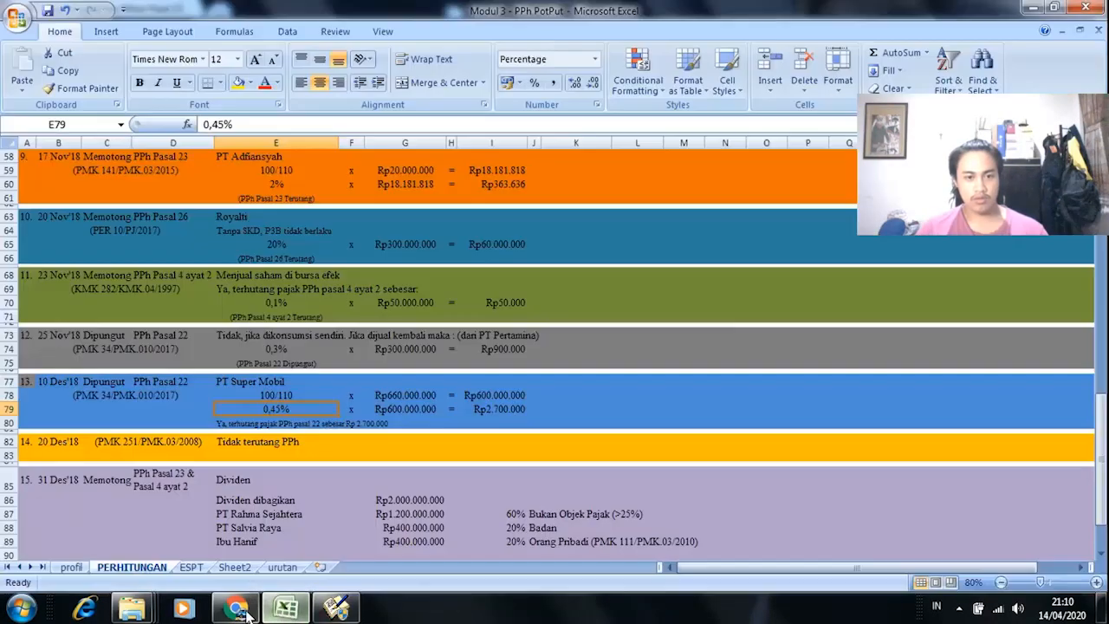
Step: Read exercise 13 in the module PDF and compare it with the workbook's Rp2.700.000 PPh
{"action": "left_click", "coordinate": [235, 611]}
{"action": "scroll", "coordinate": [367, 439], "scroll_direction": "down", "scroll_amount": 2}
{"action": "scroll", "coordinate": [368, 438], "scroll_direction": "down", "scroll_amount": 2}
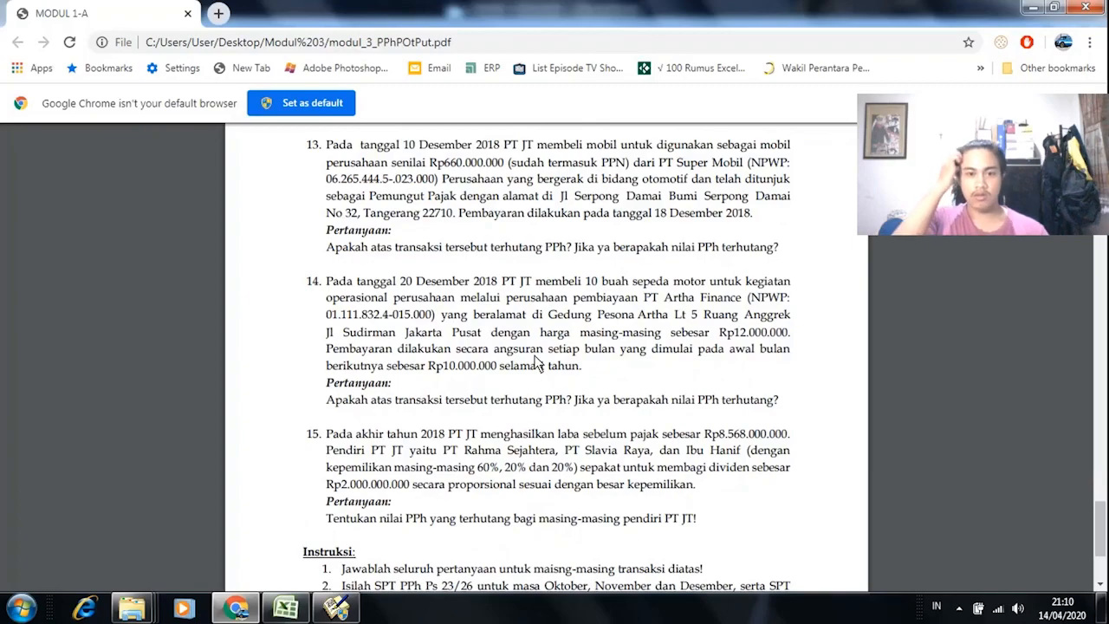
{"action": "key", "text": "alt+Tab"}
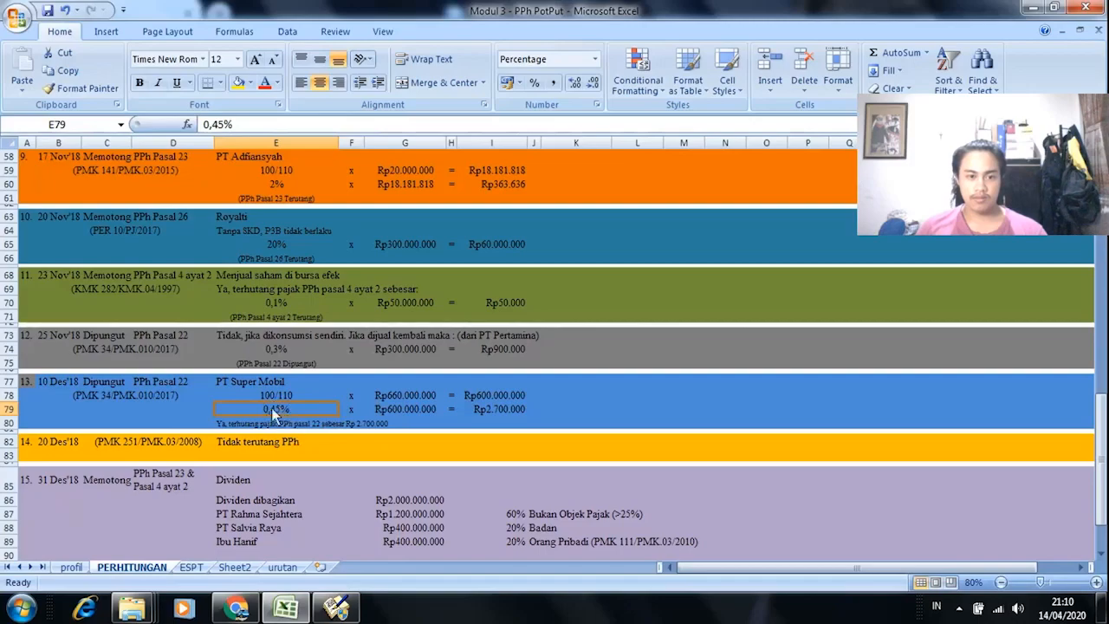
{"action": "key", "text": "alt+Tab"}
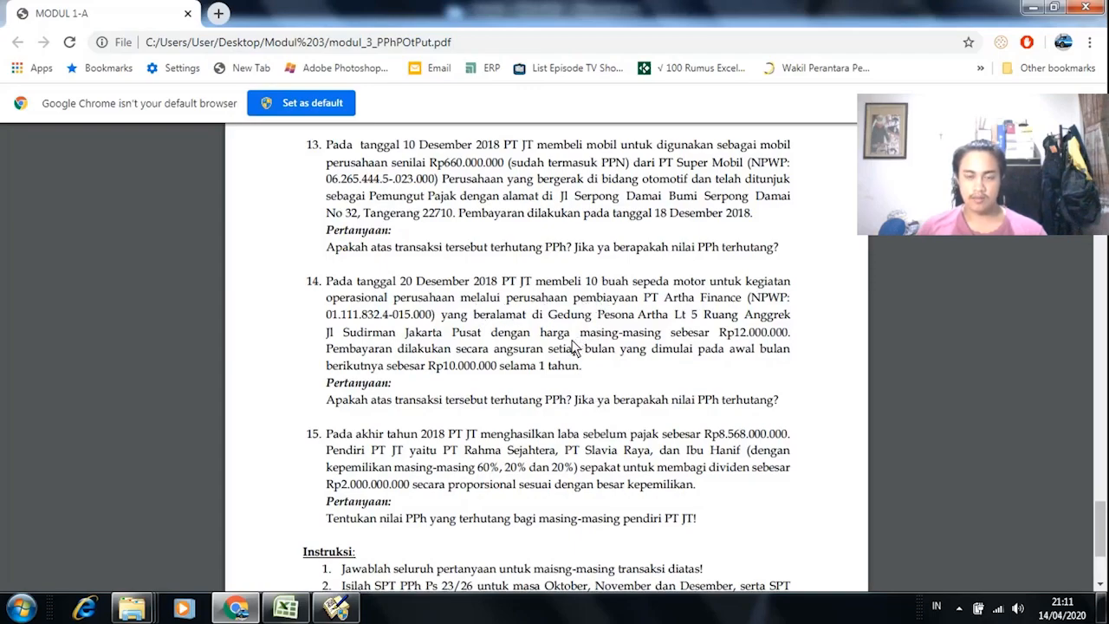
{"action": "key", "text": "alt+Tab"}
{"action": "key", "text": "alt+Tab"}
{"action": "key", "text": "alt+Tab"}
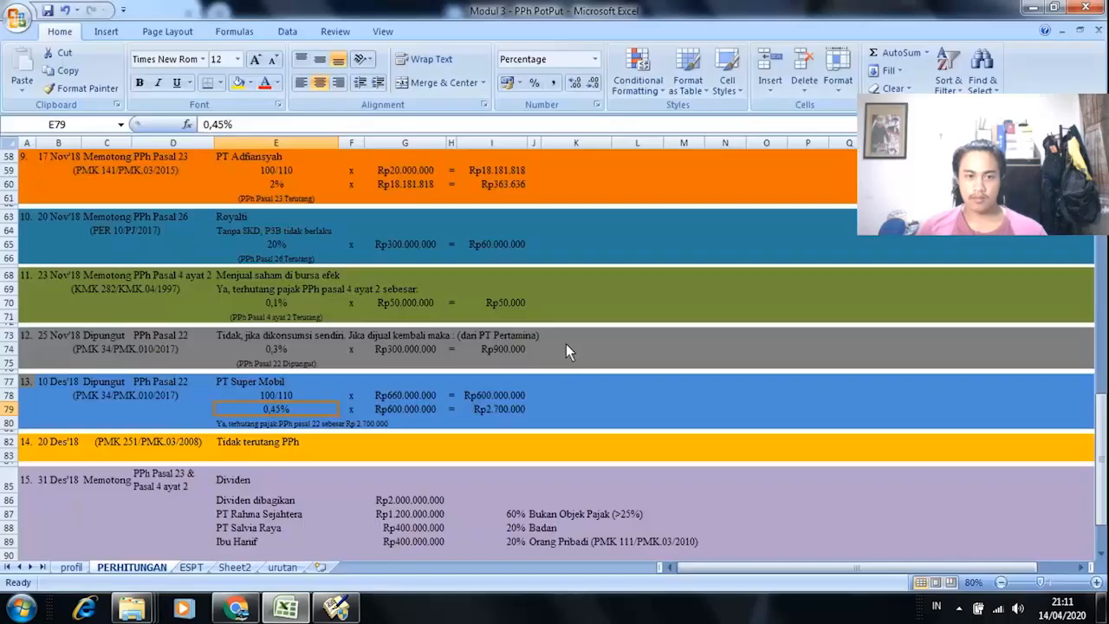
{"action": "key", "text": "alt+Tab"}
{"action": "scroll", "coordinate": [390, 366], "scroll_direction": "up", "scroll_amount": 3}
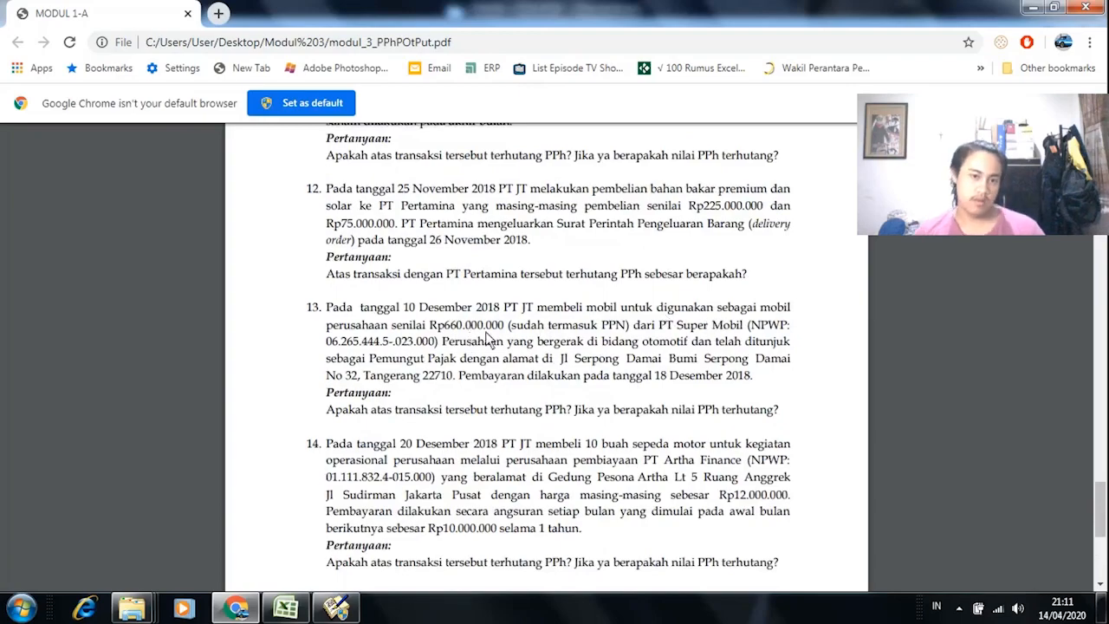
{"action": "key", "text": "alt+Tab"}
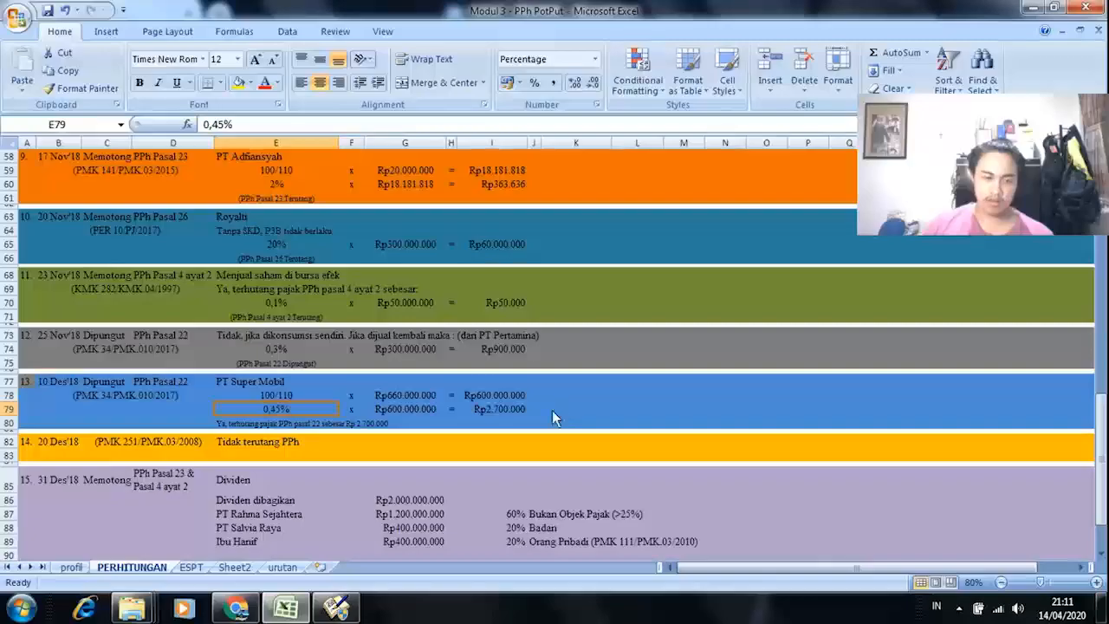
Step: Enter the Otomotif purchase price 600.000.000, giving 2.700.000 PPh
{"action": "left_click", "coordinate": [336, 607]}
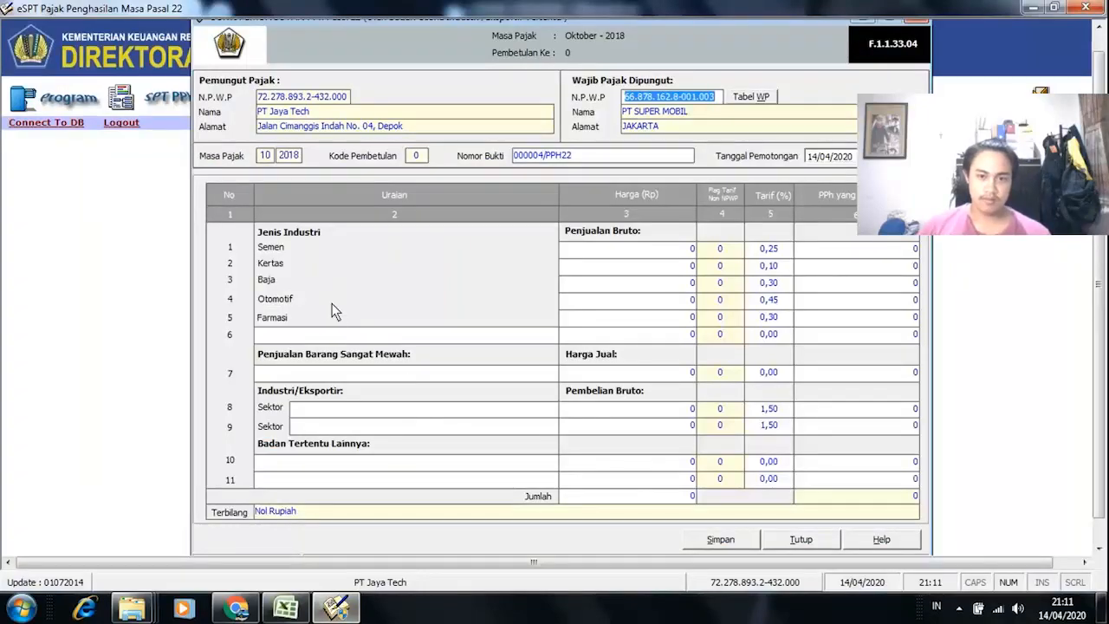
{"action": "left_click", "coordinate": [684, 303]}
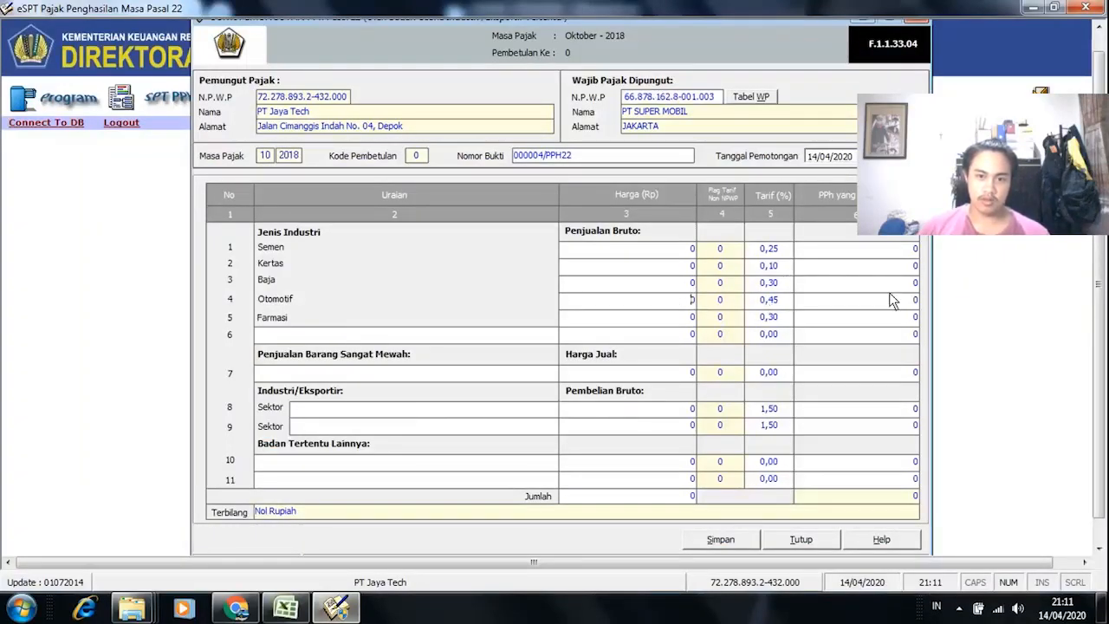
{"action": "key", "text": "alt+Tab"}
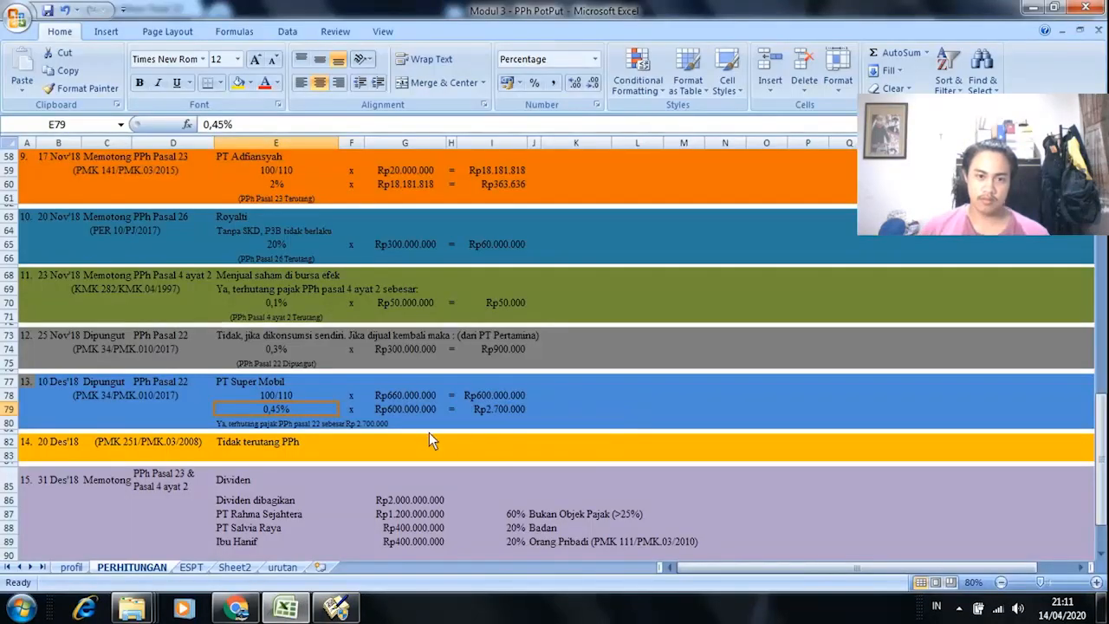
{"action": "key", "text": "alt+Tab"}
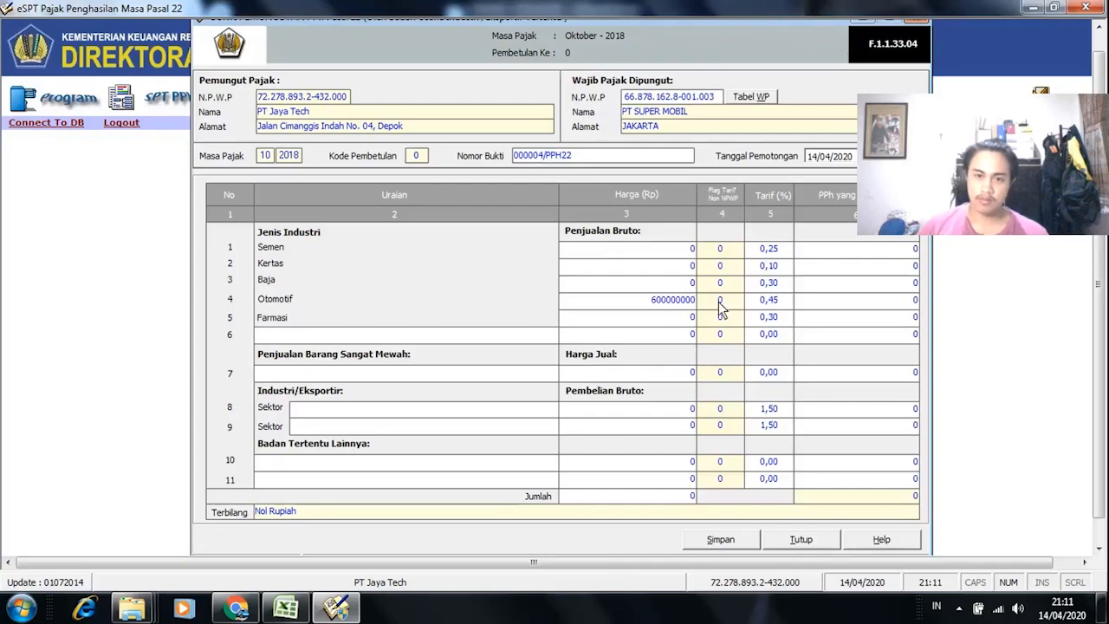
{"action": "left_click", "coordinate": [720, 303]}
{"action": "key", "text": "alt+Tab"}
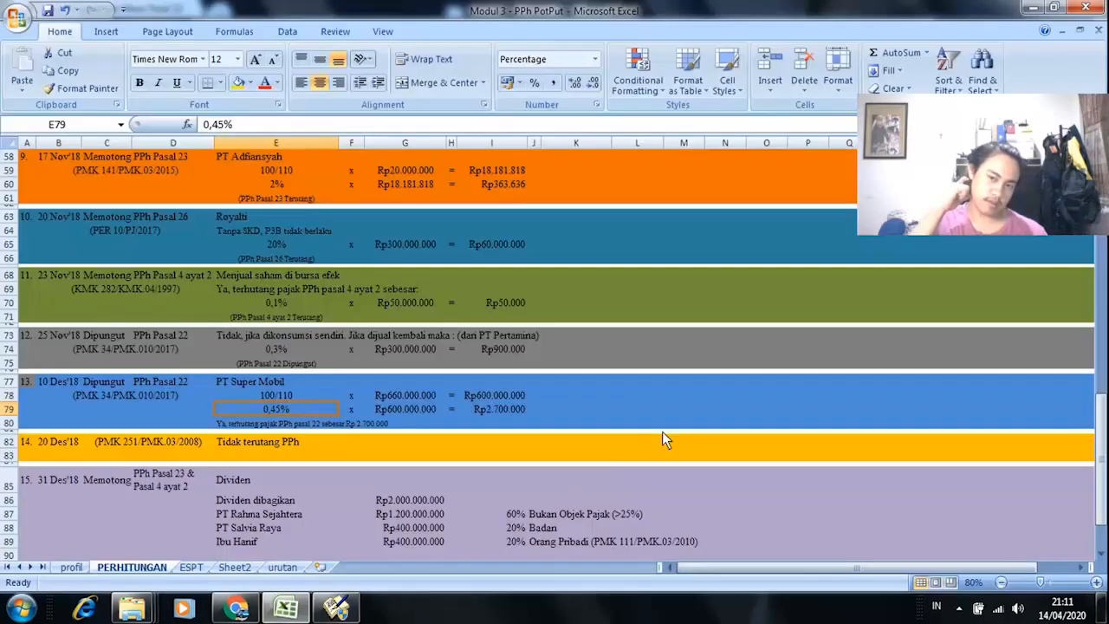
{"action": "key", "text": "alt+Tab"}
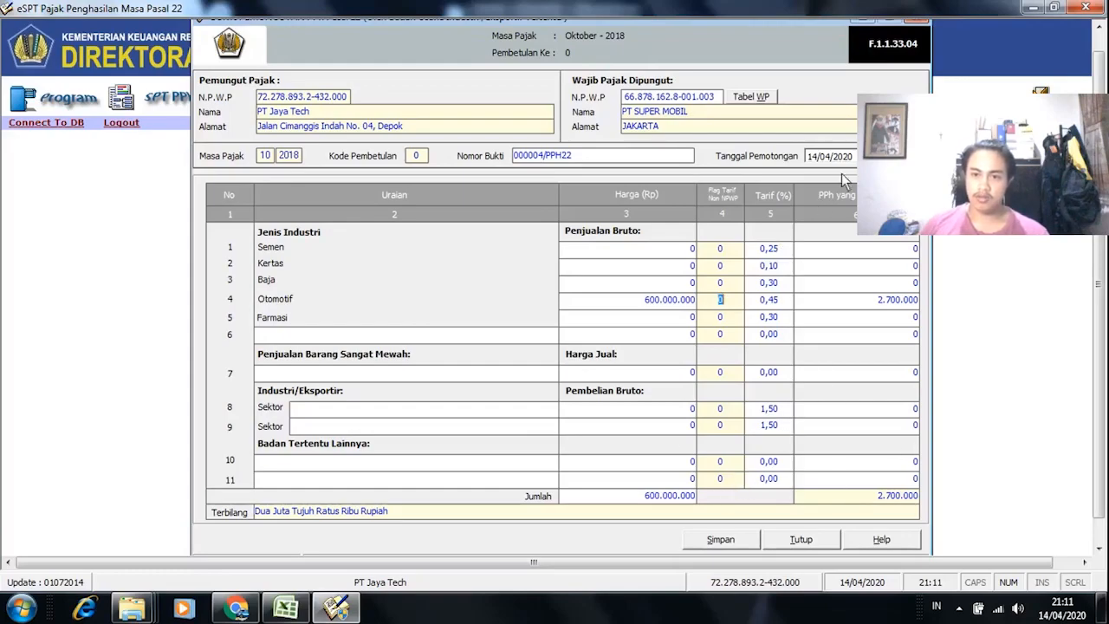
Step: Set the withholding date to 10/10/2018
{"action": "left_click", "coordinate": [894, 157]}
{"action": "left_click", "coordinate": [945, 179]}
{"action": "left_click", "coordinate": [944, 180]}
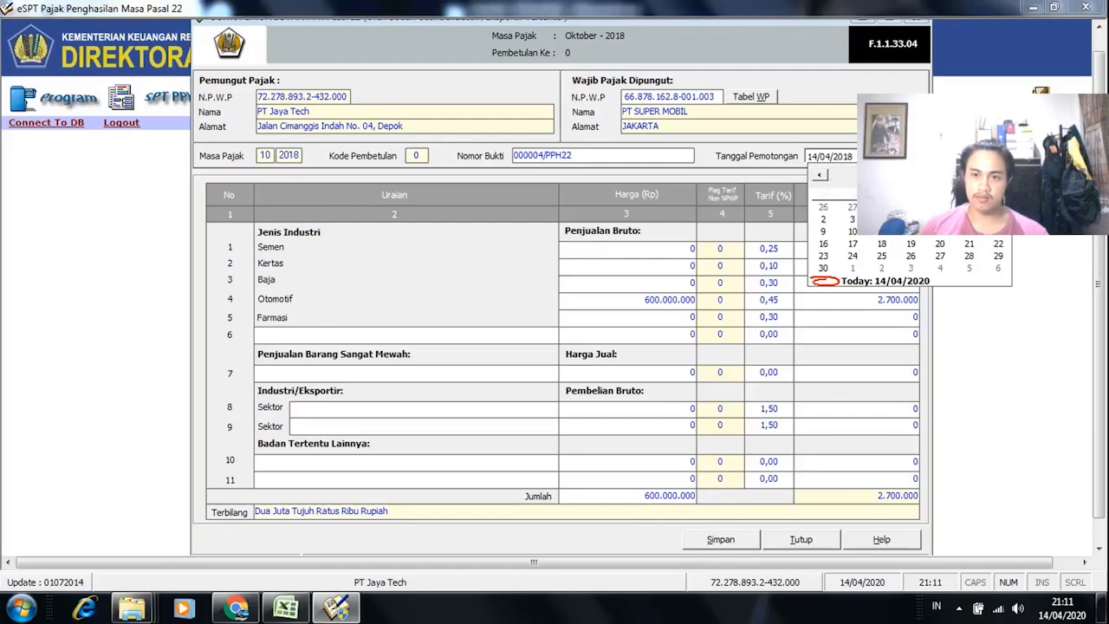
{"action": "left_click", "coordinate": [898, 177]}
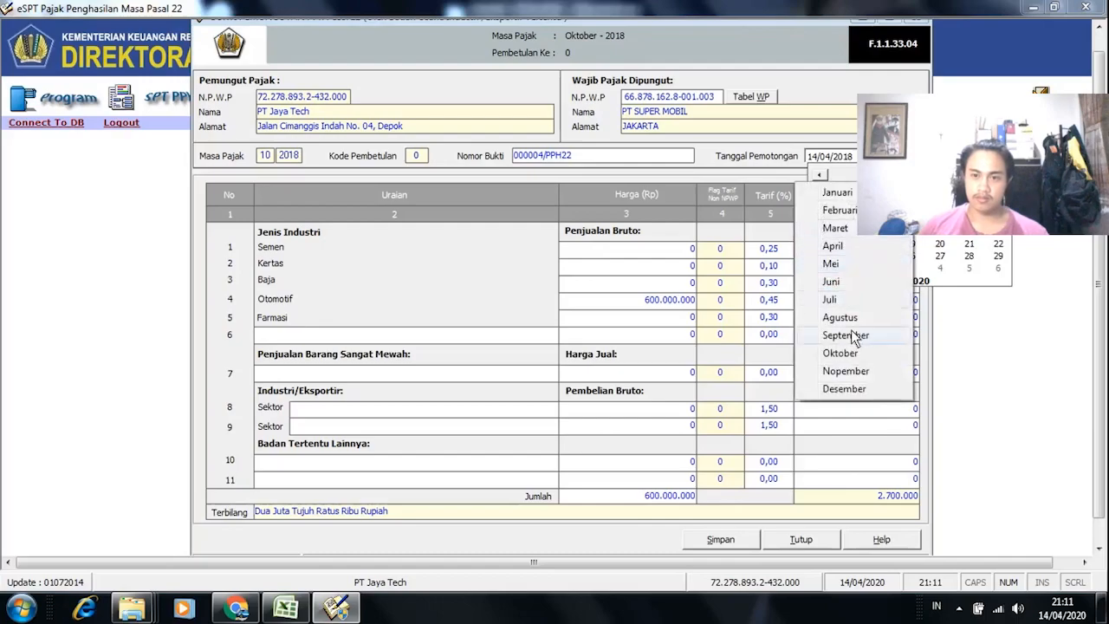
{"action": "left_click", "coordinate": [845, 353]}
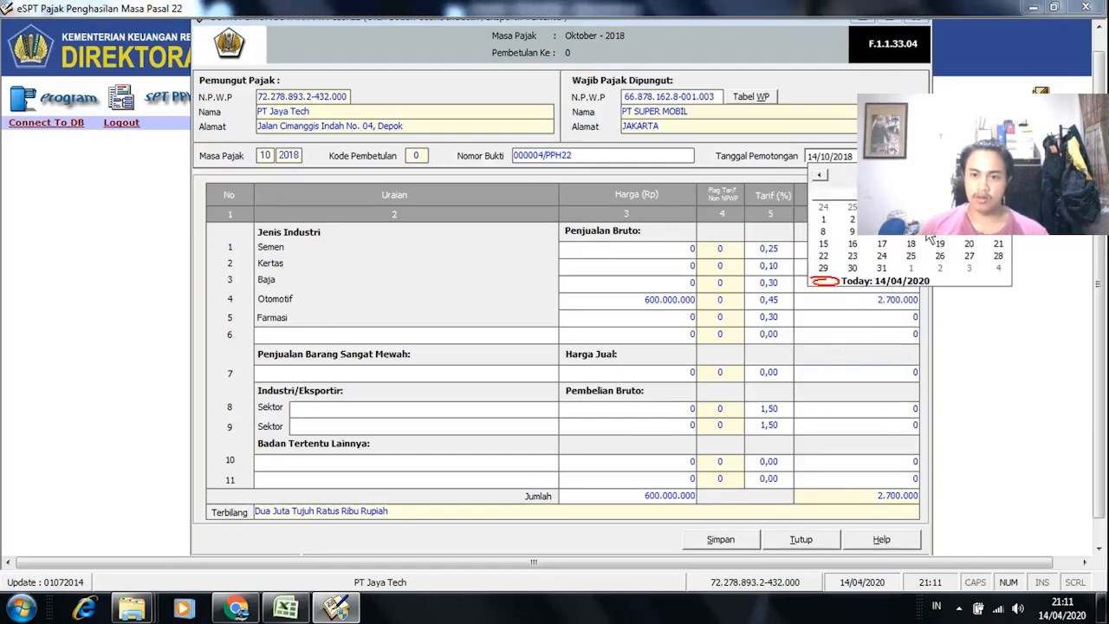
{"action": "left_click", "coordinate": [884, 234]}
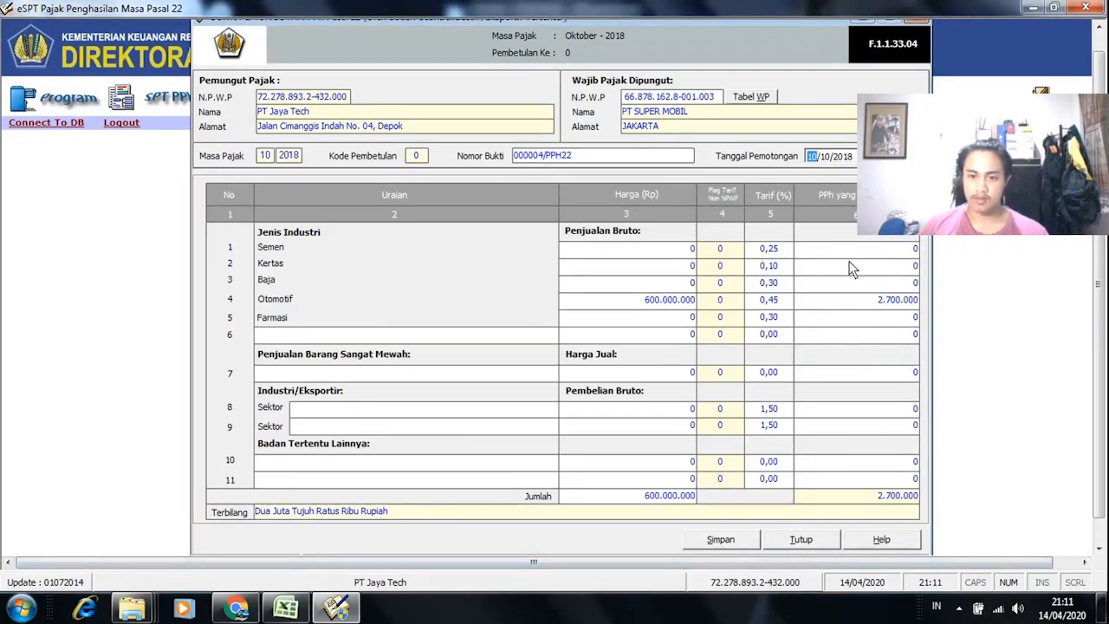
Step: Save slip 000004/PPH22 and close the Bukti Pungut form
{"action": "left_click", "coordinate": [721, 539]}
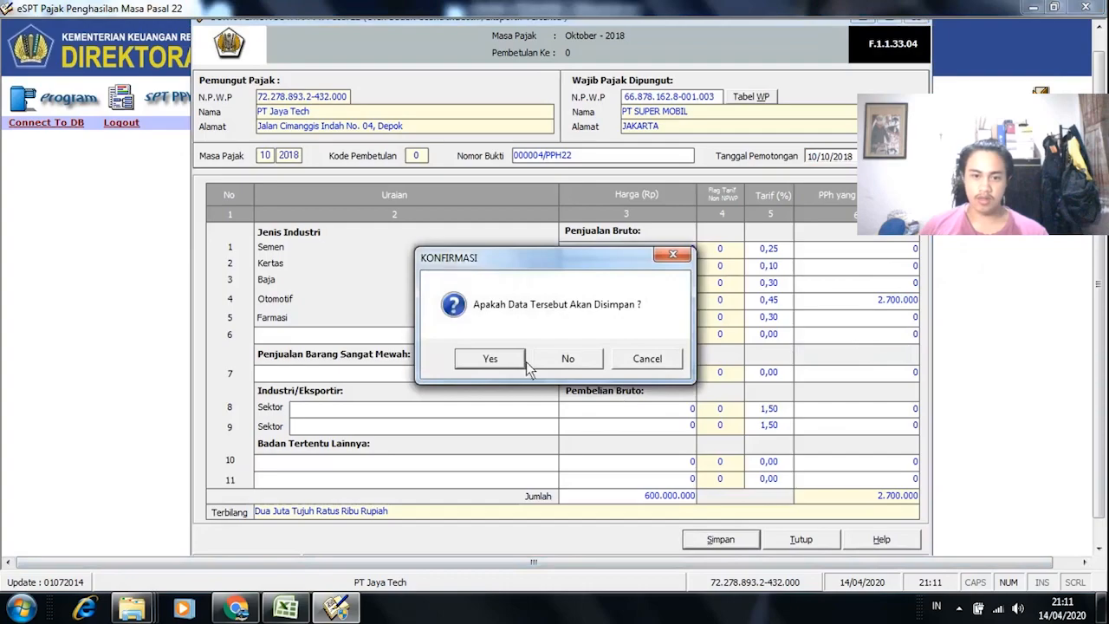
{"action": "left_click", "coordinate": [491, 358]}
{"action": "key", "text": "Return"}
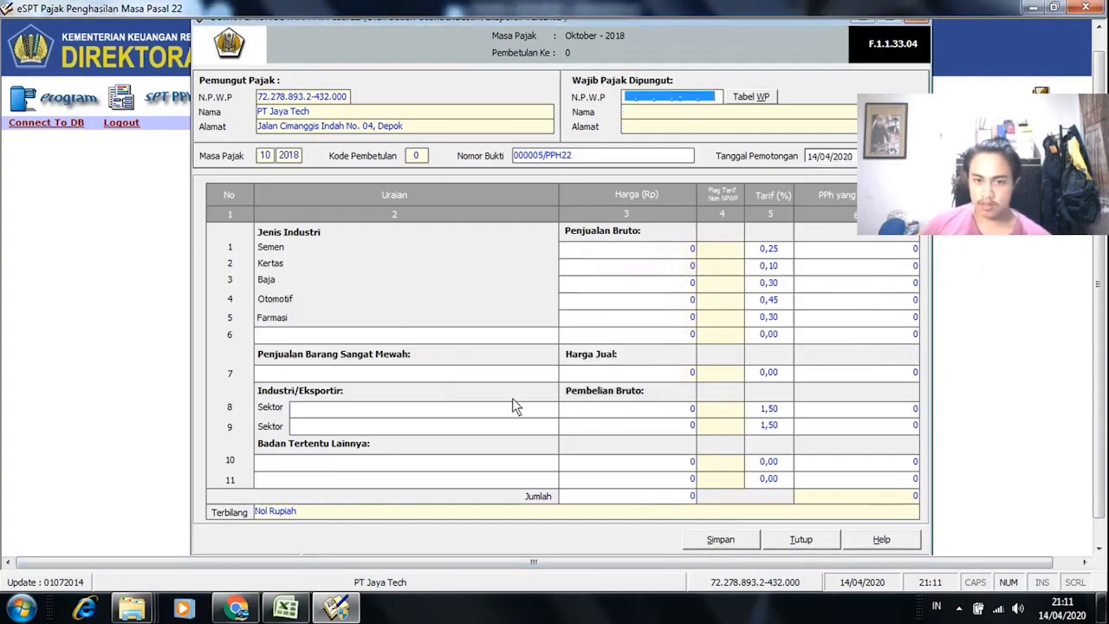
{"action": "left_click", "coordinate": [780, 540]}
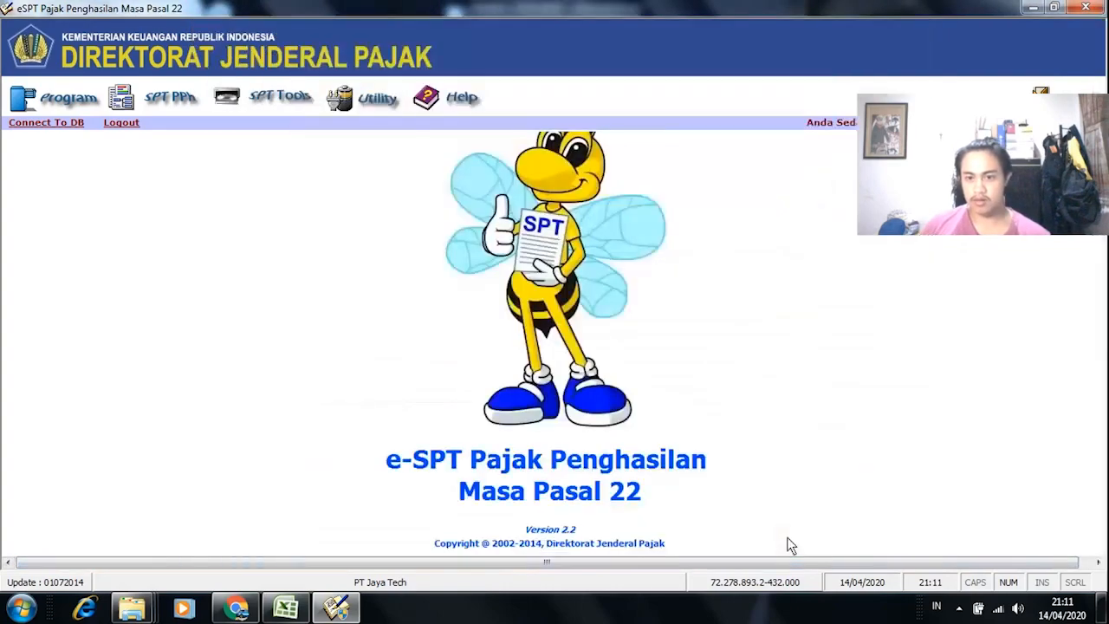
{"action": "left_click", "coordinate": [163, 86]}
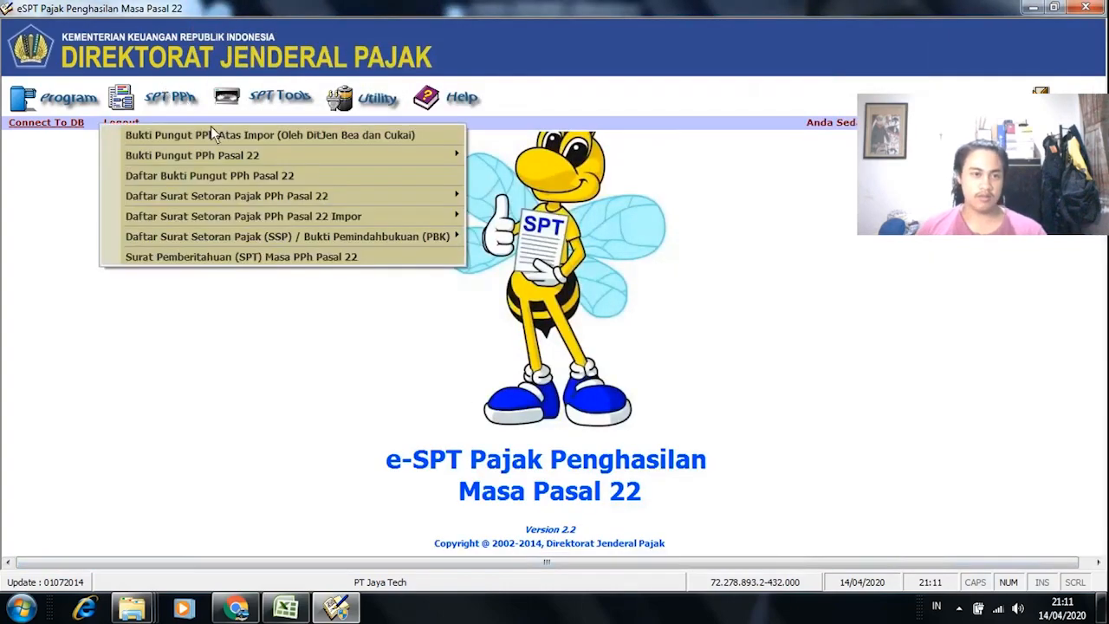
{"action": "left_click", "coordinate": [323, 178]}
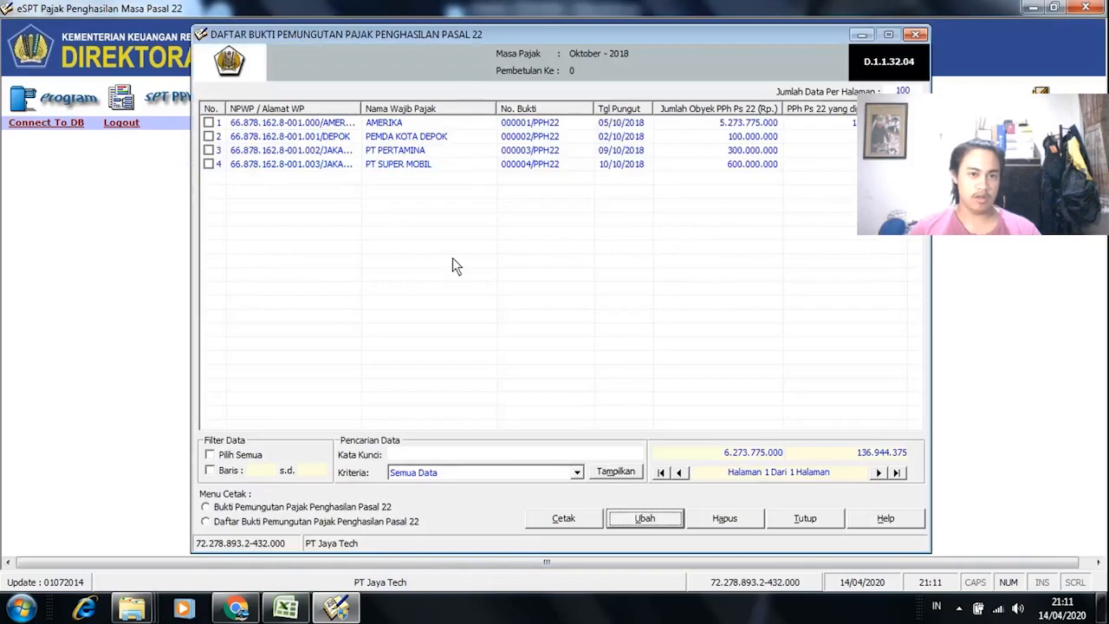
{"action": "left_click", "coordinate": [283, 608]}
{"action": "left_click", "coordinate": [283, 566]}
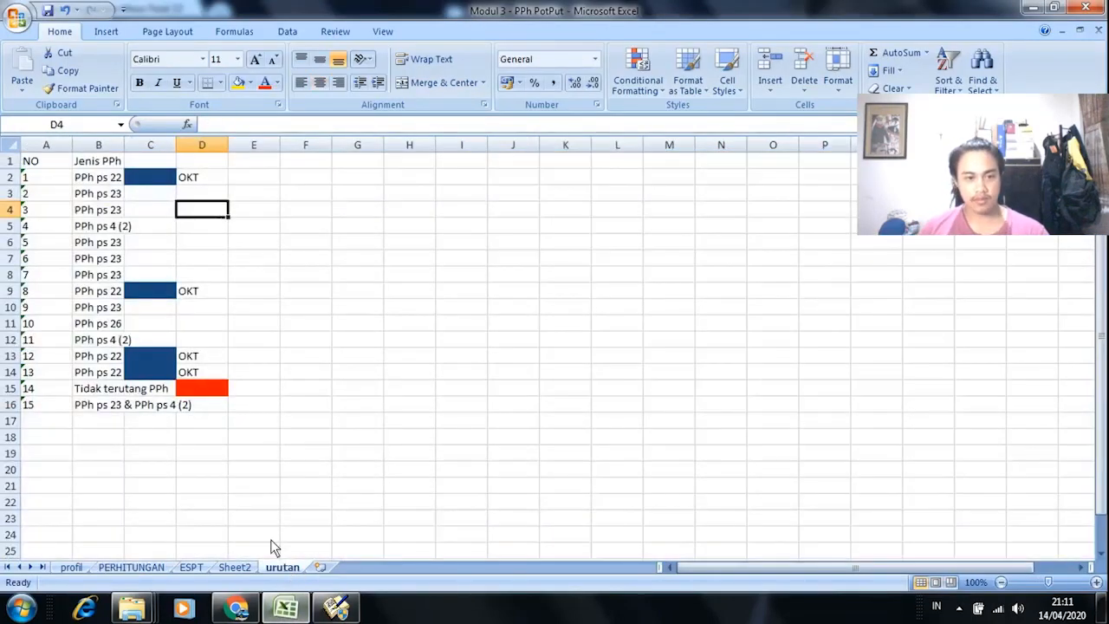
{"action": "left_click", "coordinate": [165, 182]}
{"action": "left_click", "coordinate": [153, 305]}
{"action": "left_click", "coordinate": [157, 293]}
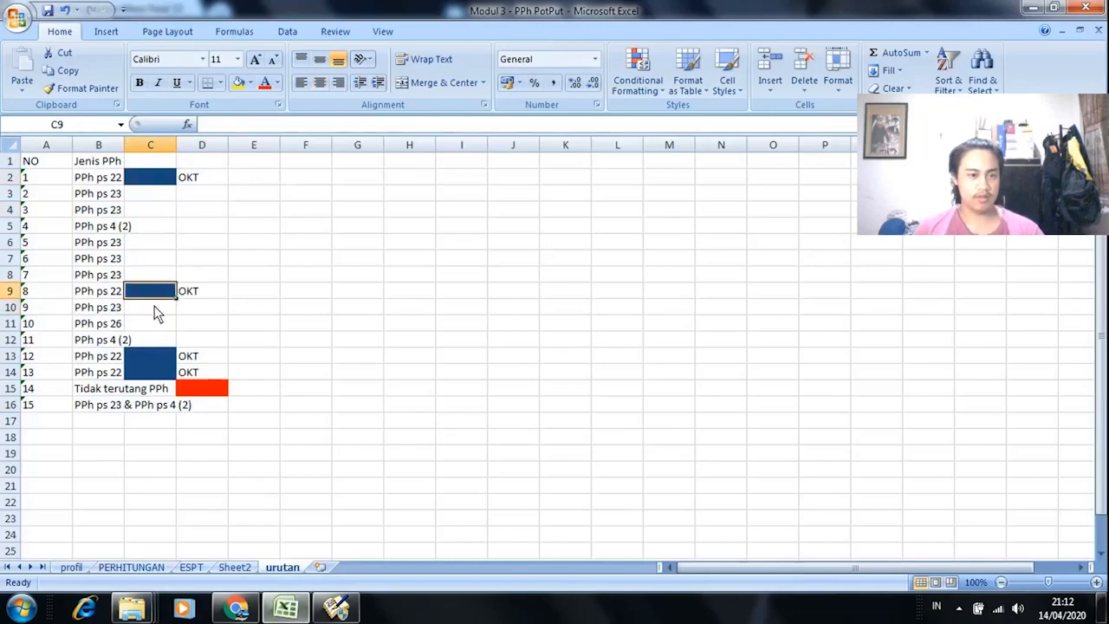
{"action": "left_click", "coordinate": [161, 371]}
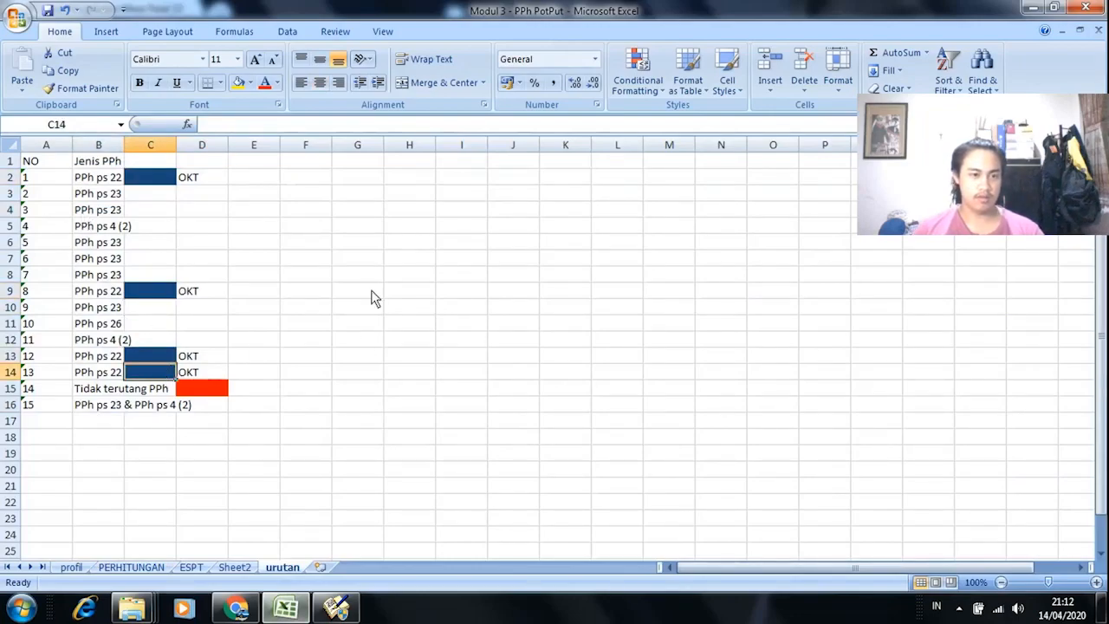
{"action": "left_click", "coordinate": [338, 608]}
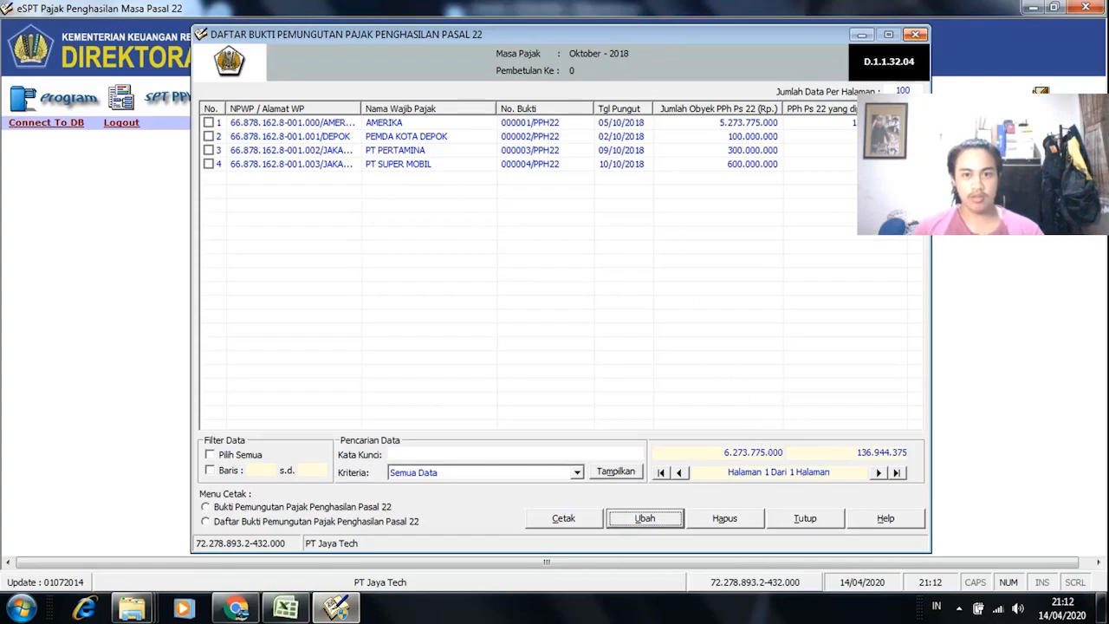
{"action": "left_click", "coordinate": [805, 519]}
Step: Open the SPT Masa PPh Pasal 22 form and keep its date at 01/11/2018
{"action": "left_click", "coordinate": [187, 97]}
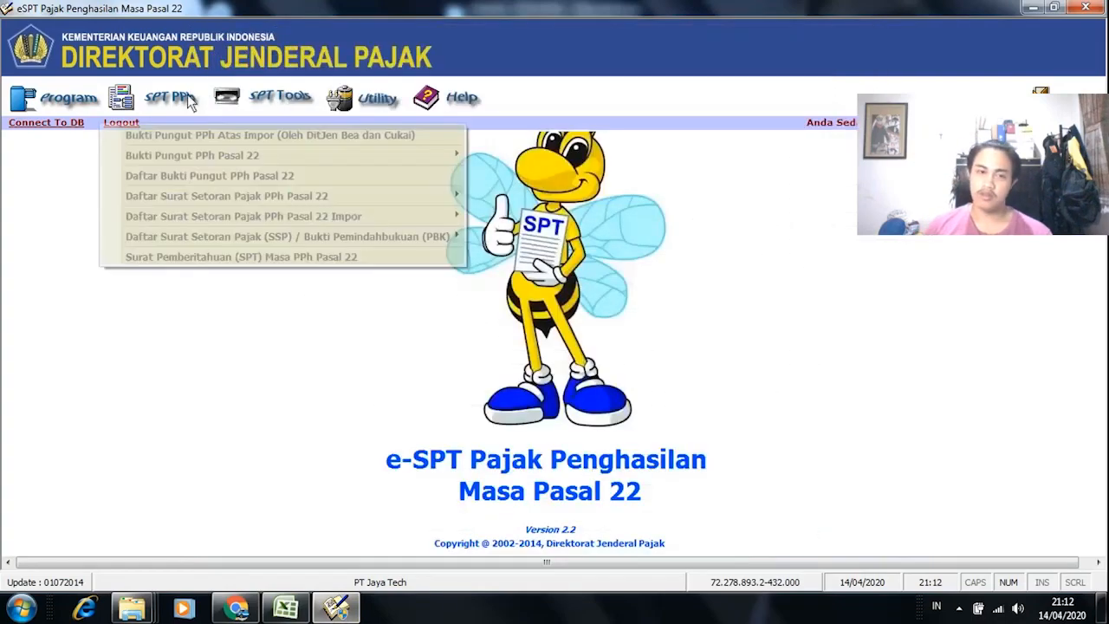
{"action": "left_click", "coordinate": [251, 258]}
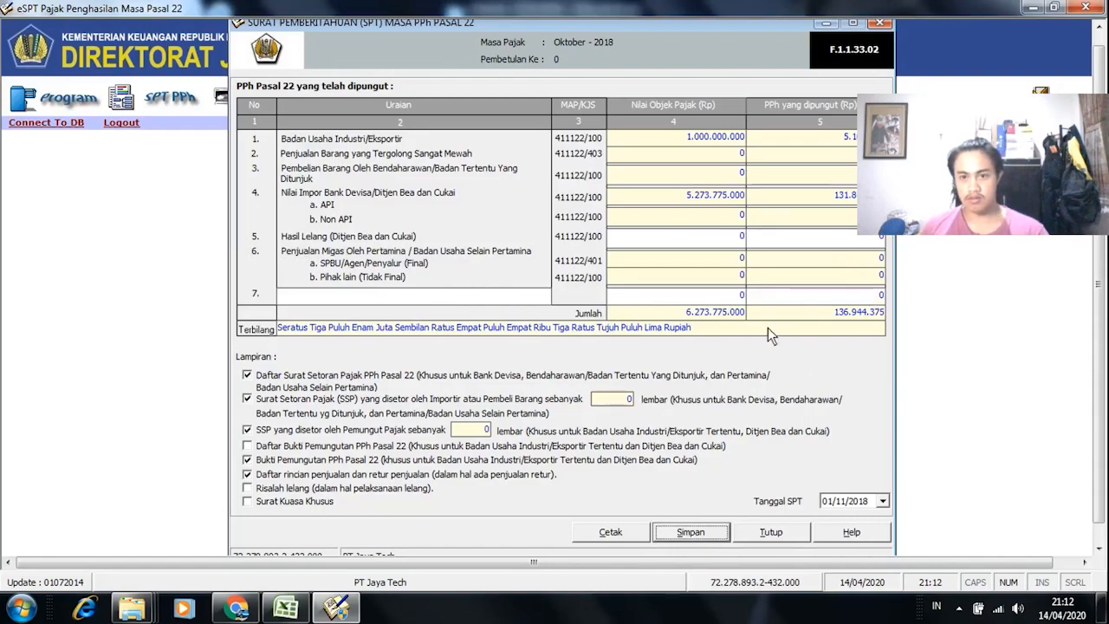
{"action": "left_click", "coordinate": [883, 501]}
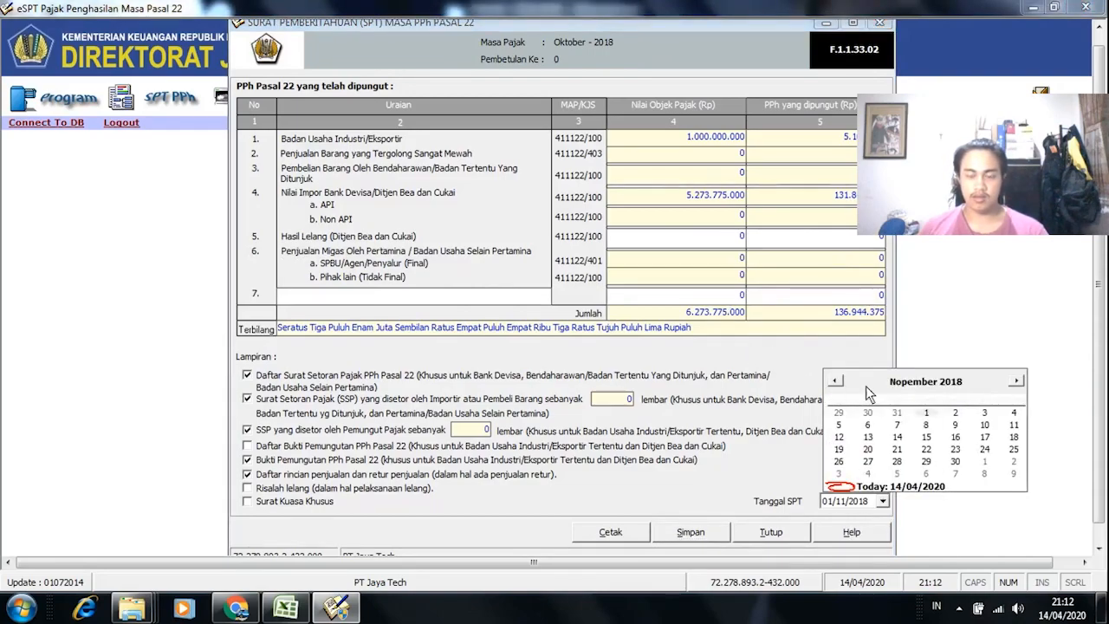
{"action": "left_click", "coordinate": [956, 381]}
{"action": "left_click", "coordinate": [975, 386]}
{"action": "left_click", "coordinate": [975, 386]}
{"action": "left_click", "coordinate": [975, 387]}
{"action": "left_click", "coordinate": [974, 386]}
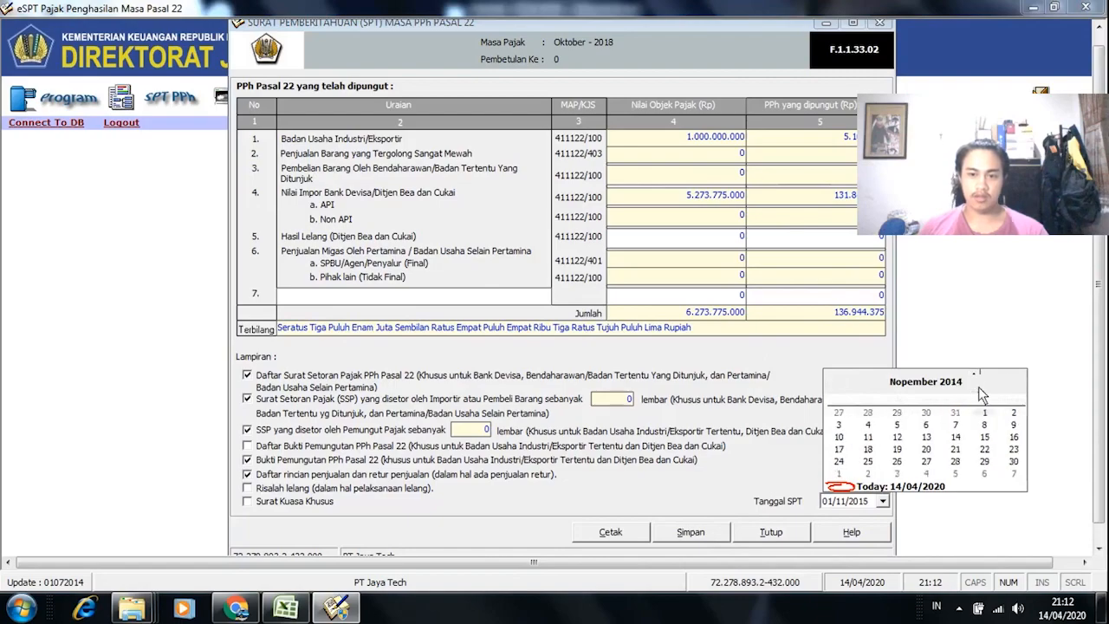
{"action": "left_click", "coordinate": [974, 376]}
{"action": "left_click", "coordinate": [974, 376]}
{"action": "left_click", "coordinate": [974, 376]}
{"action": "left_click", "coordinate": [974, 376]}
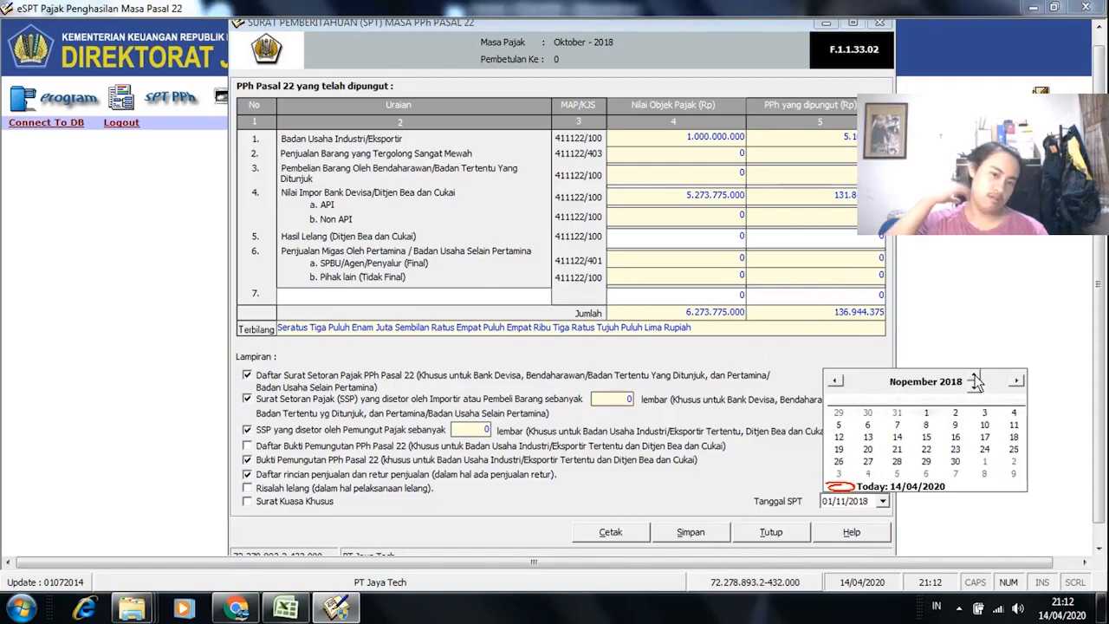
{"action": "left_click", "coordinate": [767, 449]}
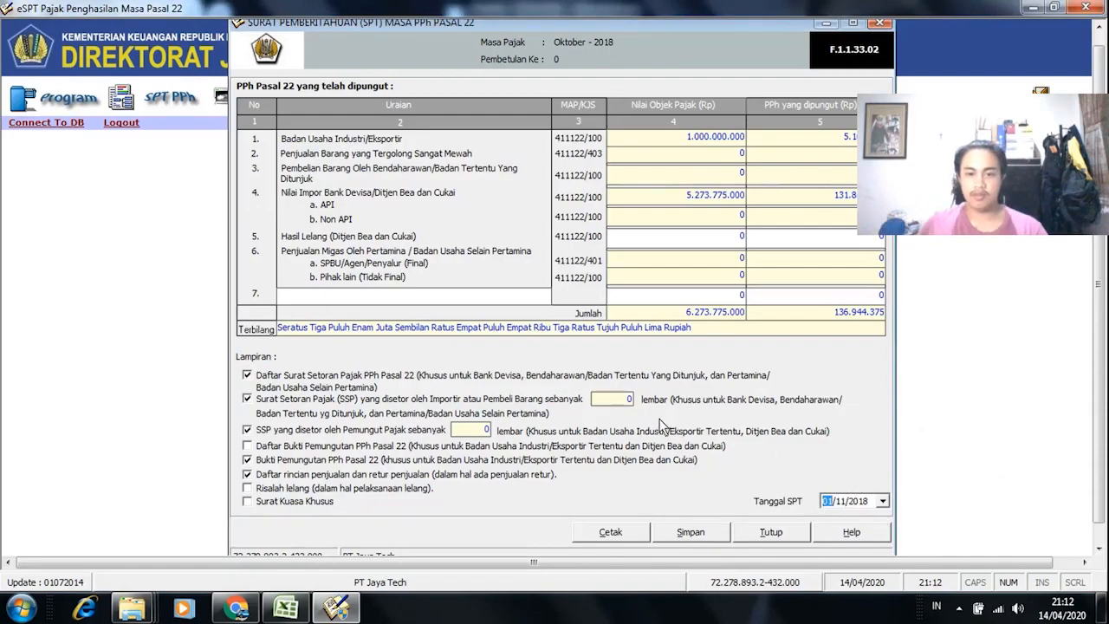
Step: Reopen the October 2018 SPT Masa, save it with confirmation, and close it
{"action": "left_click", "coordinate": [770, 533]}
{"action": "left_click", "coordinate": [164, 98]}
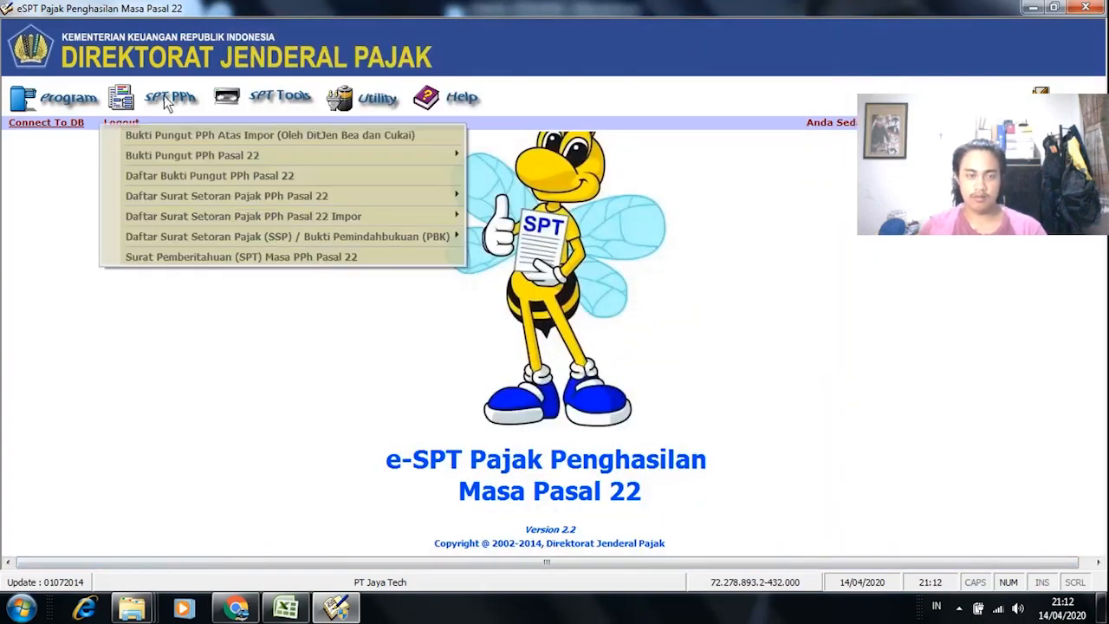
{"action": "left_click", "coordinate": [260, 254]}
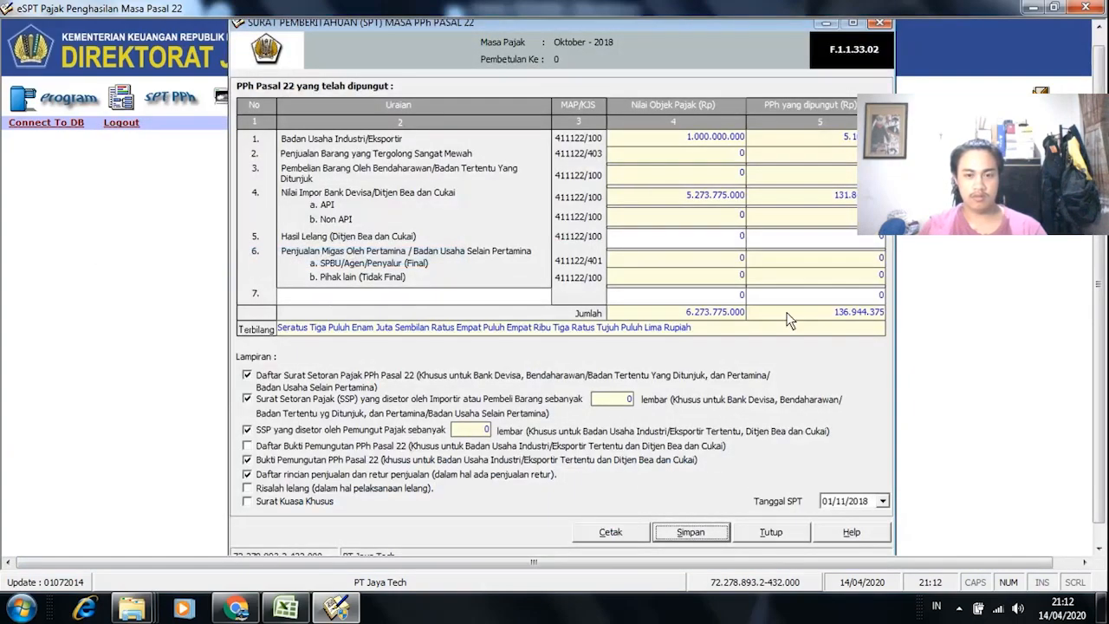
{"action": "left_click", "coordinate": [707, 534]}
{"action": "left_click", "coordinate": [568, 355]}
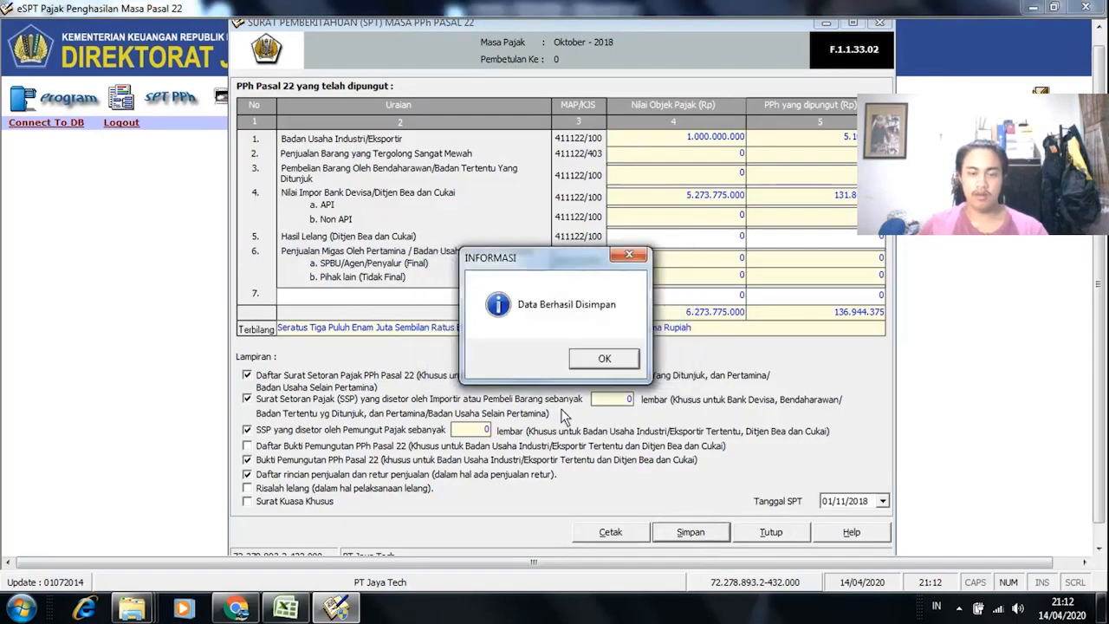
{"action": "left_click", "coordinate": [604, 360]}
{"action": "left_click", "coordinate": [772, 529]}
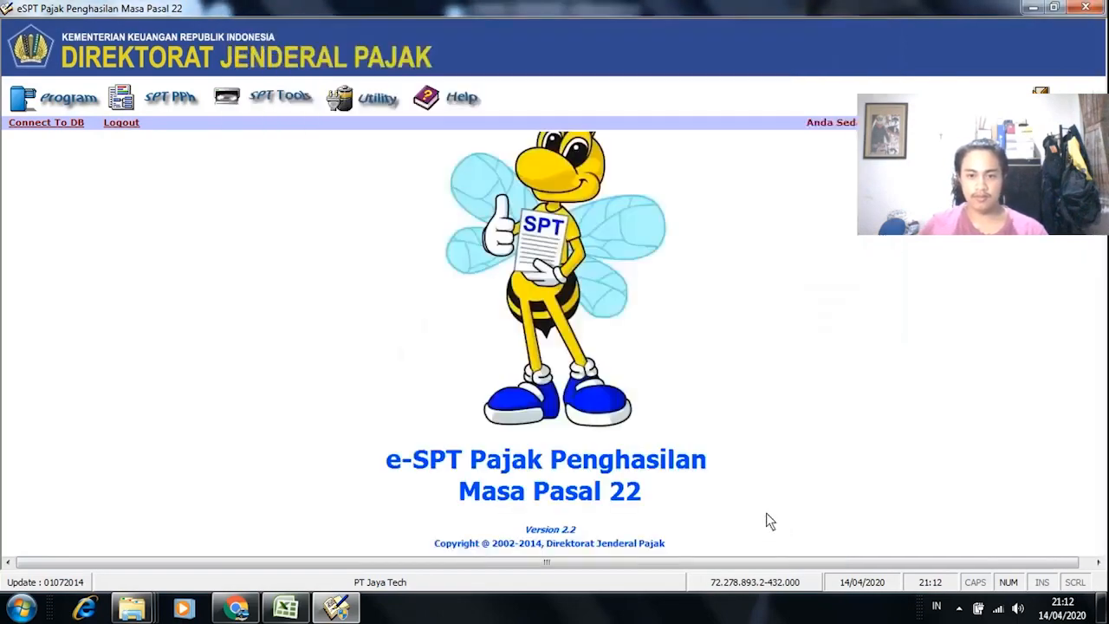
Step: Open the Menu Cetakan print window from SPT Tools, after briefly checking the SPT Masa PPh Pasal 22 form
{"action": "left_click", "coordinate": [256, 98]}
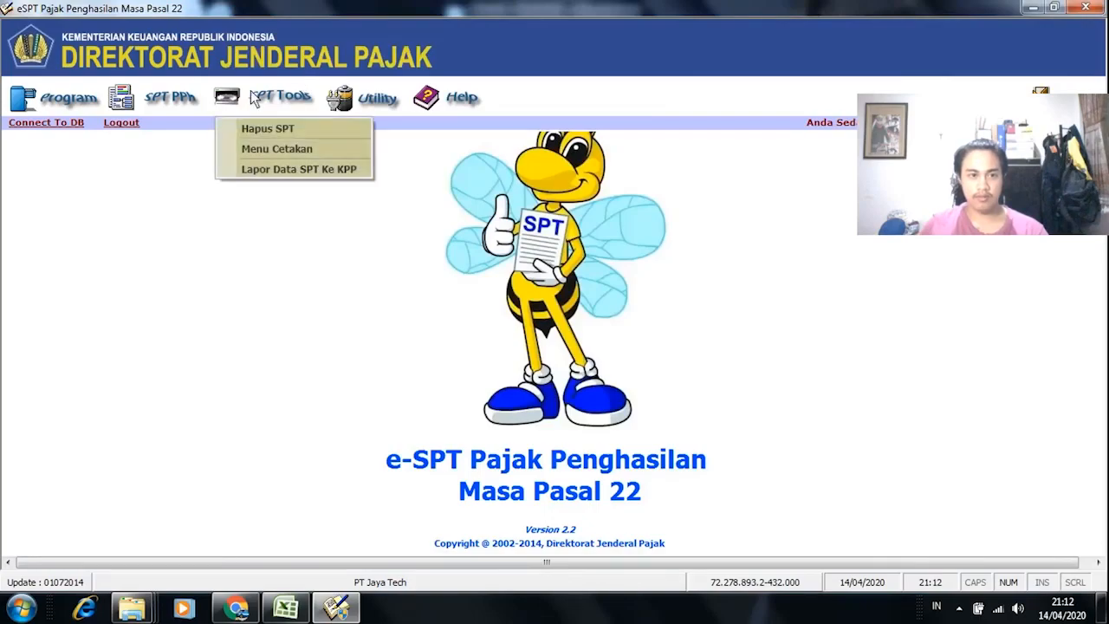
{"action": "left_click", "coordinate": [316, 146]}
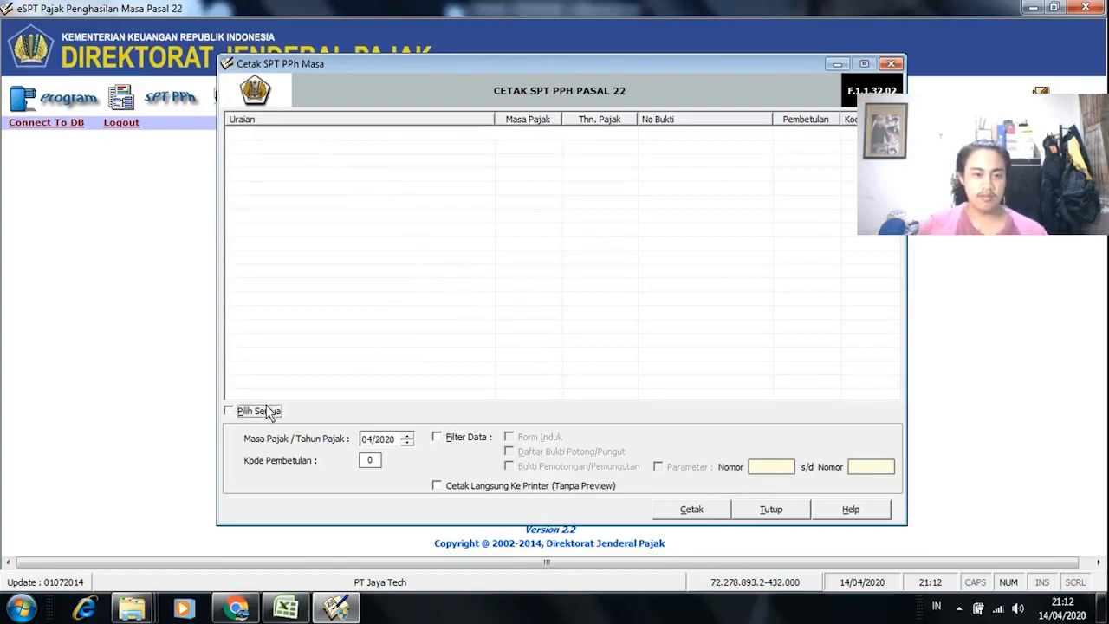
{"action": "left_click", "coordinate": [889, 64]}
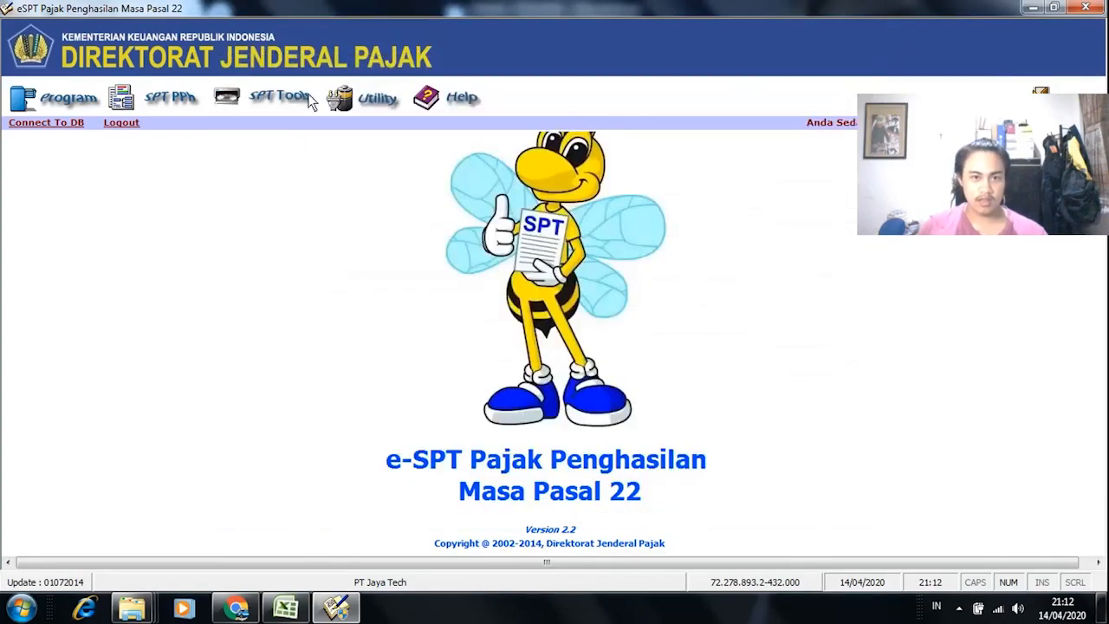
{"action": "left_click", "coordinate": [304, 97]}
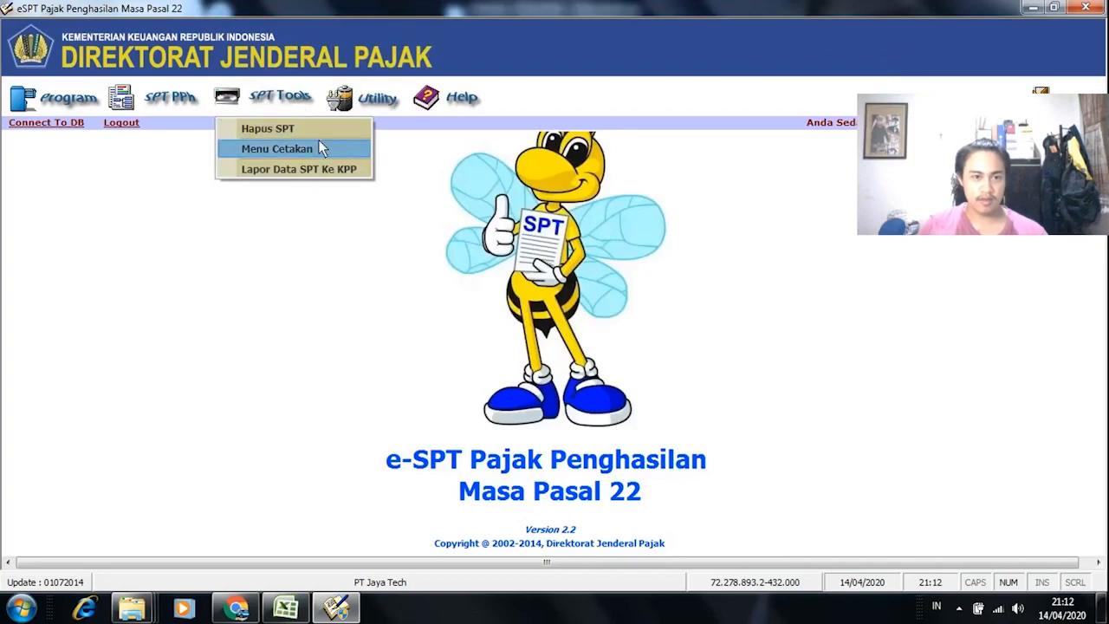
{"action": "left_click", "coordinate": [298, 149]}
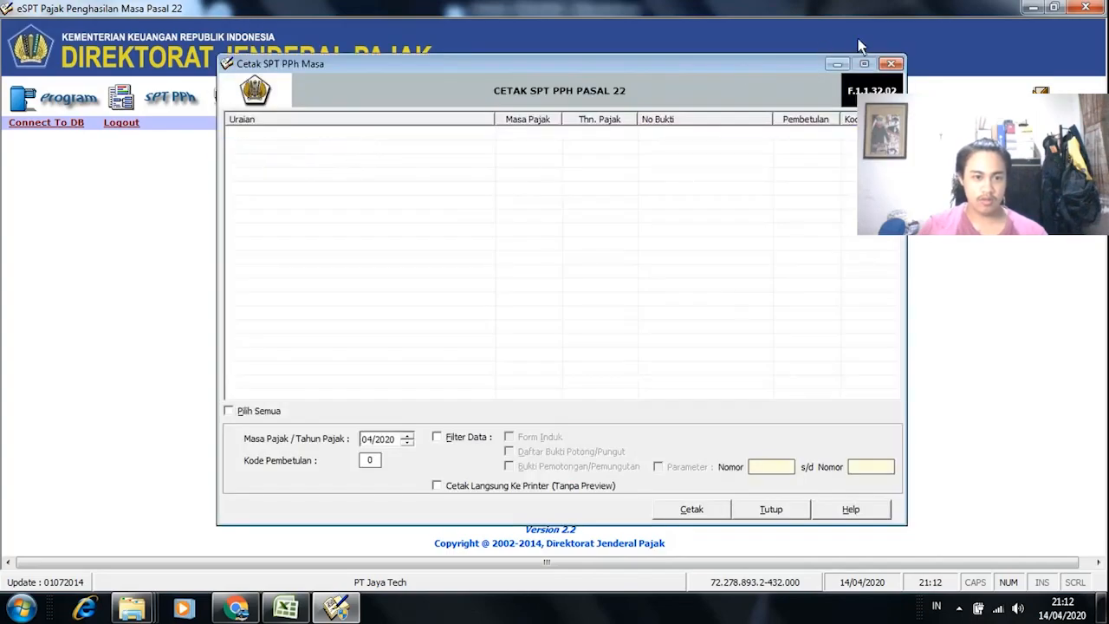
{"action": "left_click", "coordinate": [891, 64]}
{"action": "left_click", "coordinate": [161, 101]}
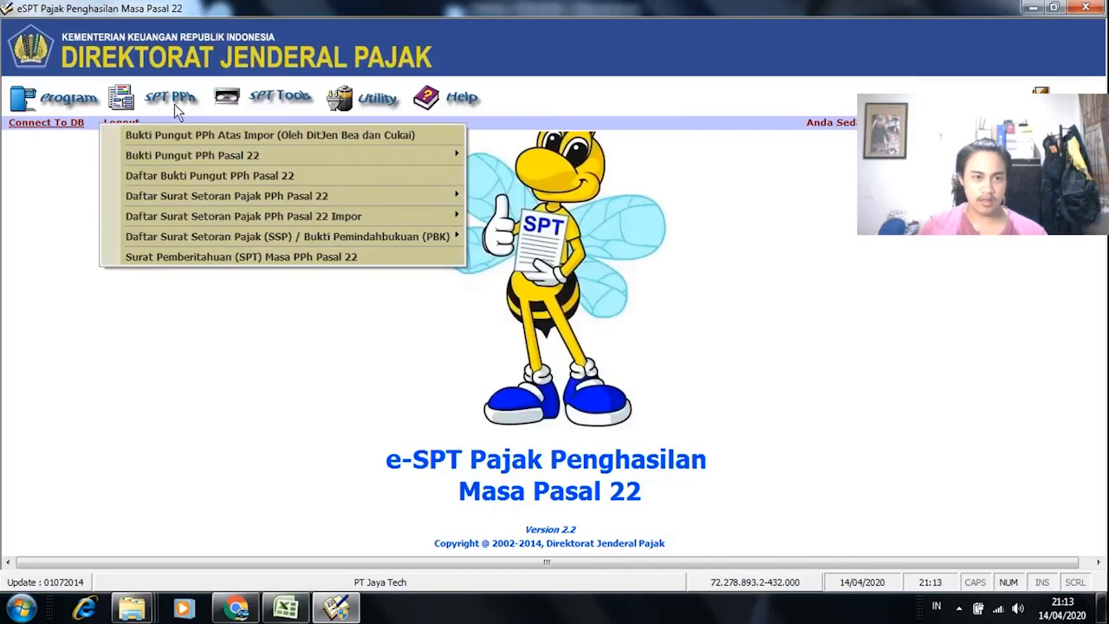
{"action": "left_click", "coordinate": [321, 257]}
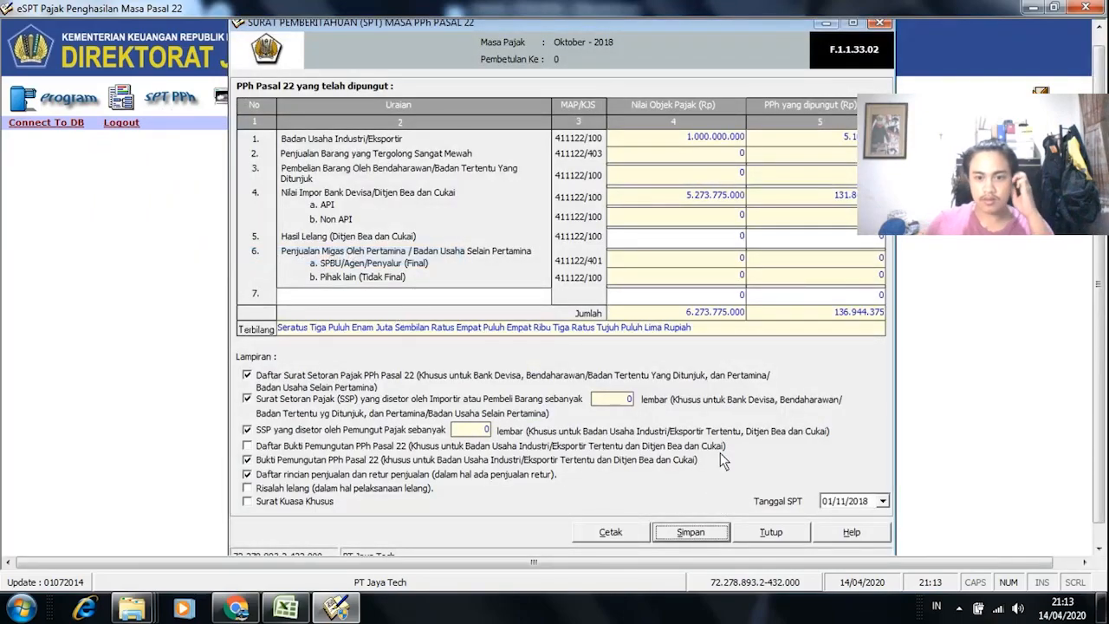
{"action": "left_click", "coordinate": [875, 24]}
{"action": "left_click", "coordinate": [260, 94]}
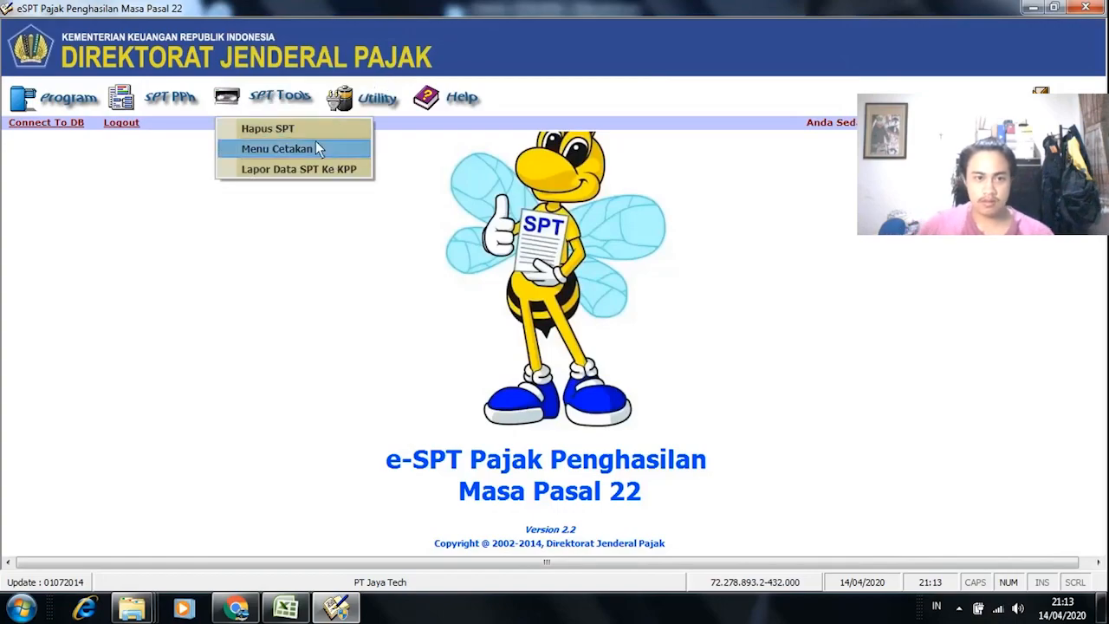
{"action": "left_click", "coordinate": [316, 149]}
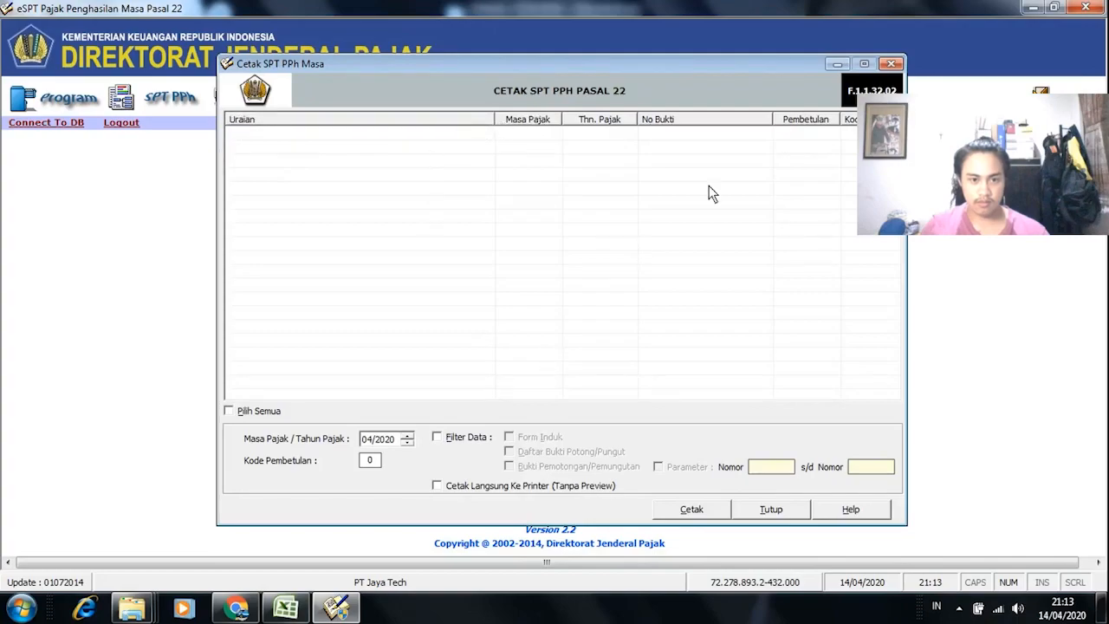
Step: Set the tax period to 10/2018 and load its printable documents
{"action": "left_click", "coordinate": [406, 442]}
{"action": "left_click", "coordinate": [406, 443]}
{"action": "left_click", "coordinate": [406, 442]}
{"action": "left_click", "coordinate": [405, 442]}
{"action": "left_click", "coordinate": [390, 439]}
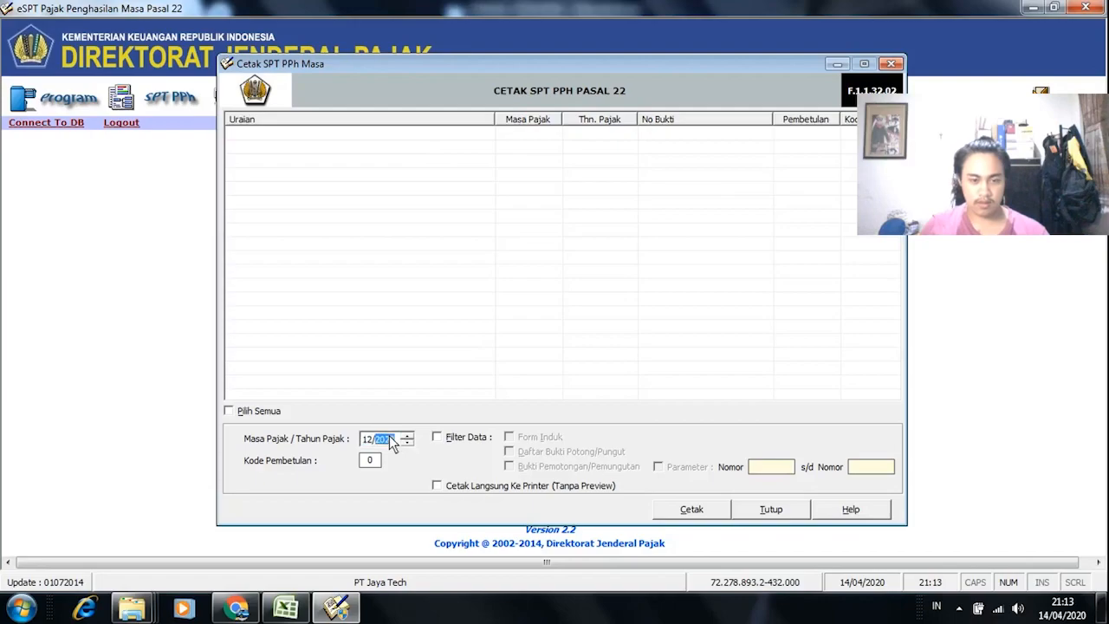
{"action": "type", "text": "2018"}
{"action": "left_click", "coordinate": [382, 442]}
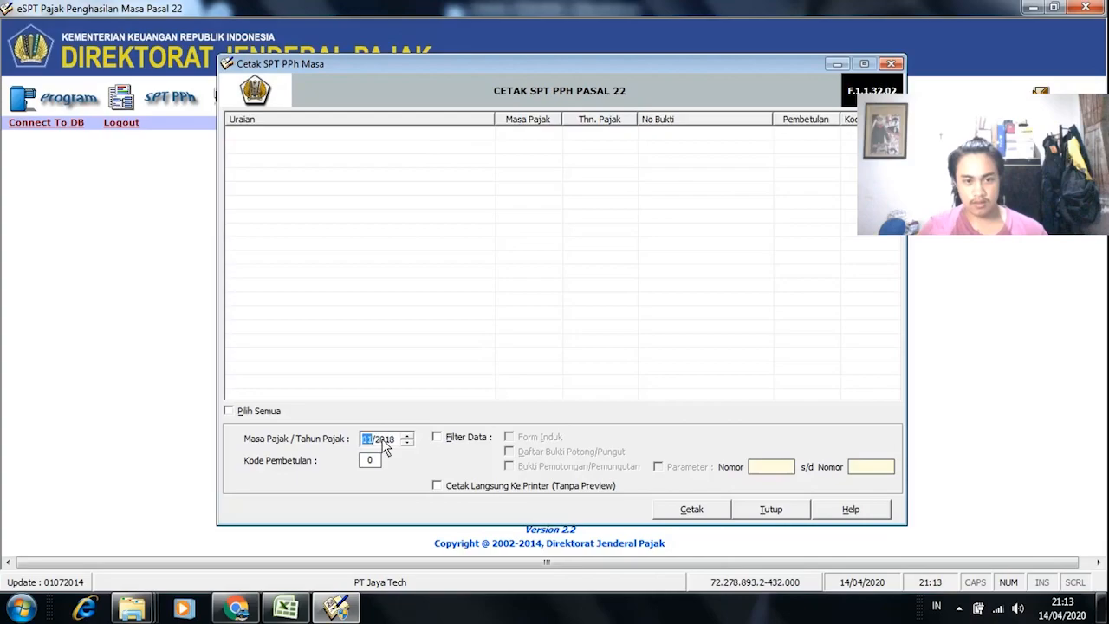
{"action": "left_click", "coordinate": [476, 244]}
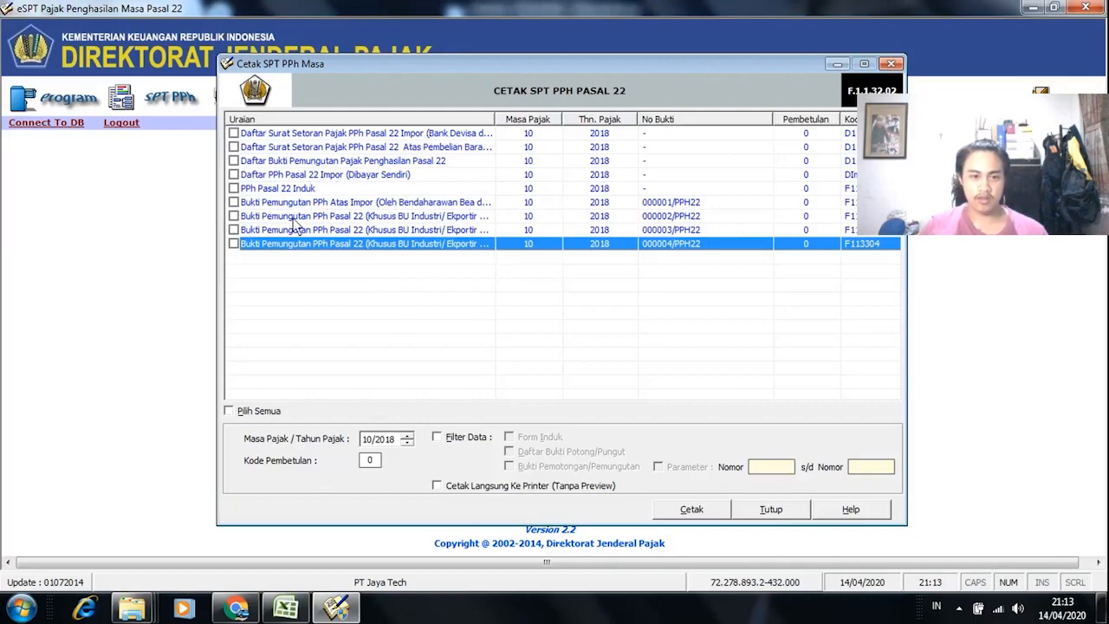
Step: Tick PPh Pasal 22 Induk and the Daftar Bukti Pemungutan list, leaving proof 000004/PPH22 unticked
{"action": "left_click", "coordinate": [234, 188]}
{"action": "left_click", "coordinate": [233, 244]}
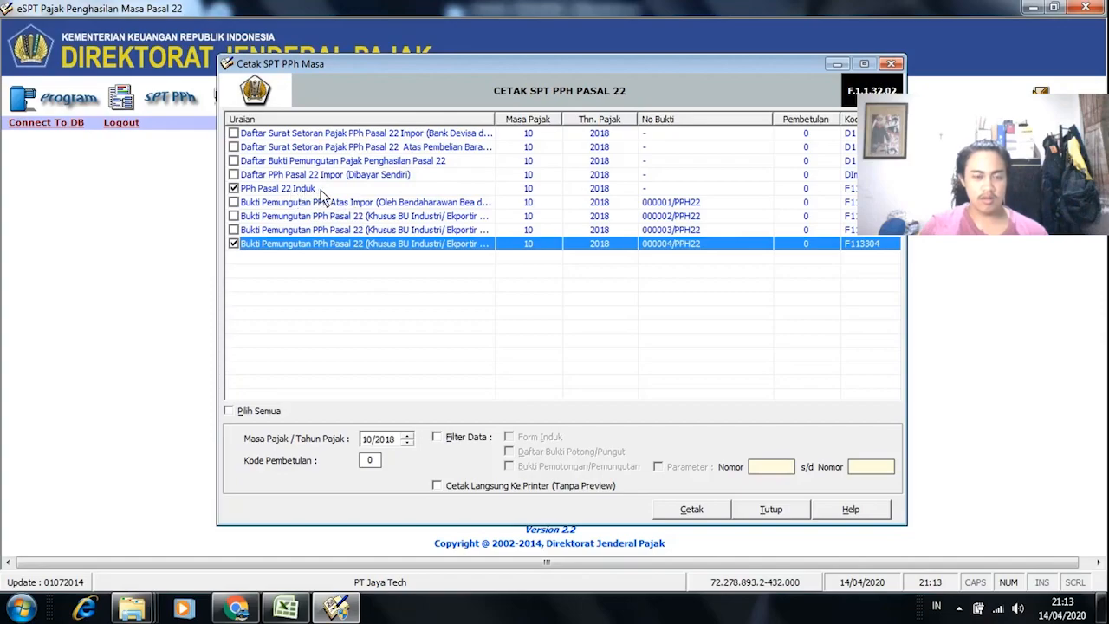
{"action": "left_click", "coordinate": [234, 243]}
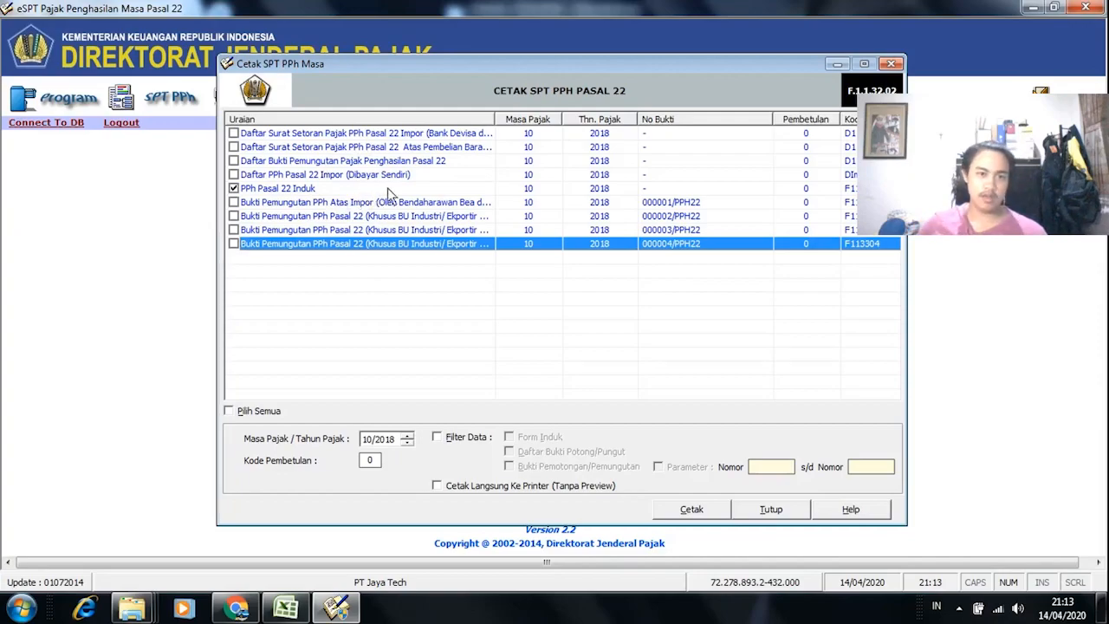
{"action": "left_click", "coordinate": [233, 160]}
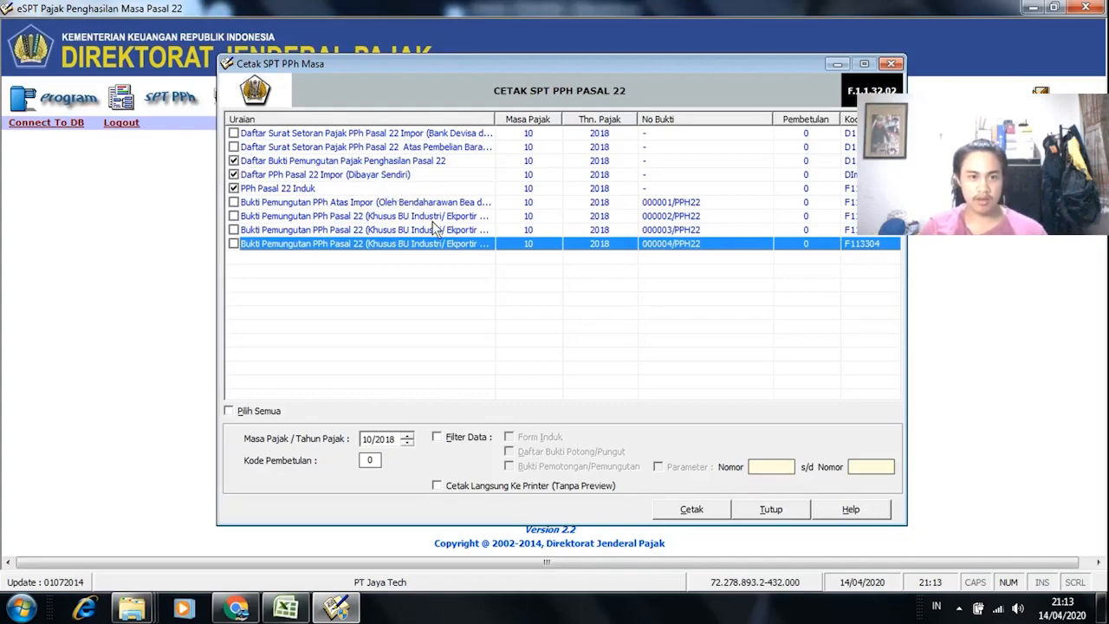
Step: Select the Daftar Bukti Pemungutan, Daftar PPh Pasal 22 Impor and Induk rows, then print-preview them
{"action": "left_click", "coordinate": [347, 162]}
{"action": "left_click", "coordinate": [355, 174]}
{"action": "left_click", "coordinate": [351, 188]}
{"action": "left_click", "coordinate": [351, 174]}
{"action": "left_click", "coordinate": [351, 162]}
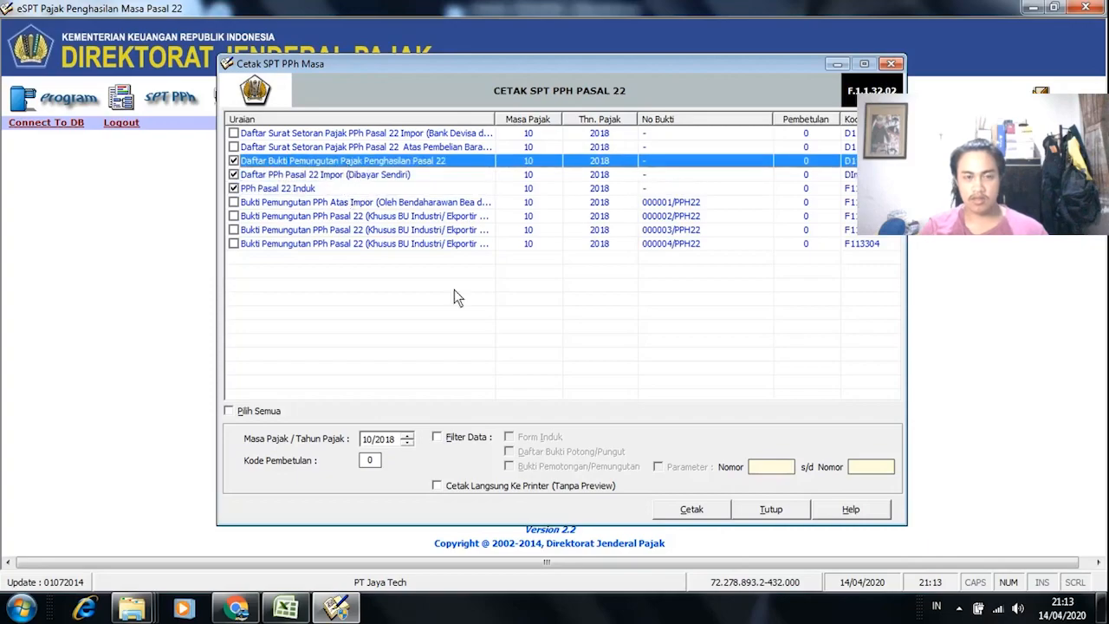
{"action": "left_click", "coordinate": [691, 509]}
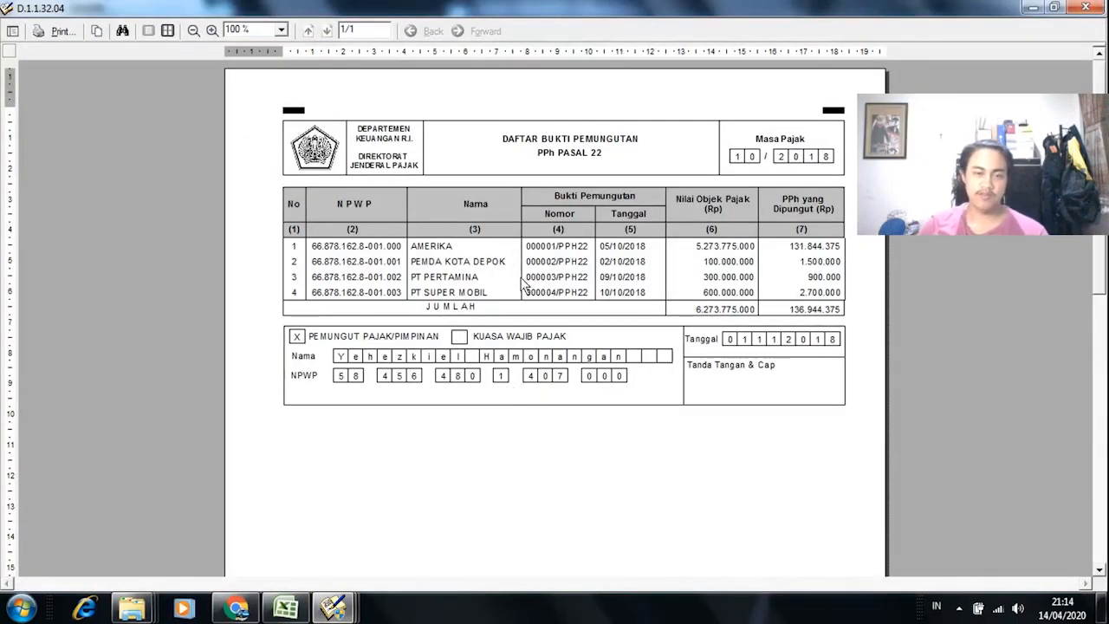
Step: Close the Bukti Pemungutan and SSP Bayar Sendiri previews, then scroll through the 10/2018 SPT Induk preview
{"action": "mouse_move", "coordinate": [1100, 170]}
{"action": "left_mouse_down"}
{"action": "mouse_move", "coordinate": [1107, 421]}
{"action": "mouse_move", "coordinate": [1099, 162]}
{"action": "left_mouse_up"}
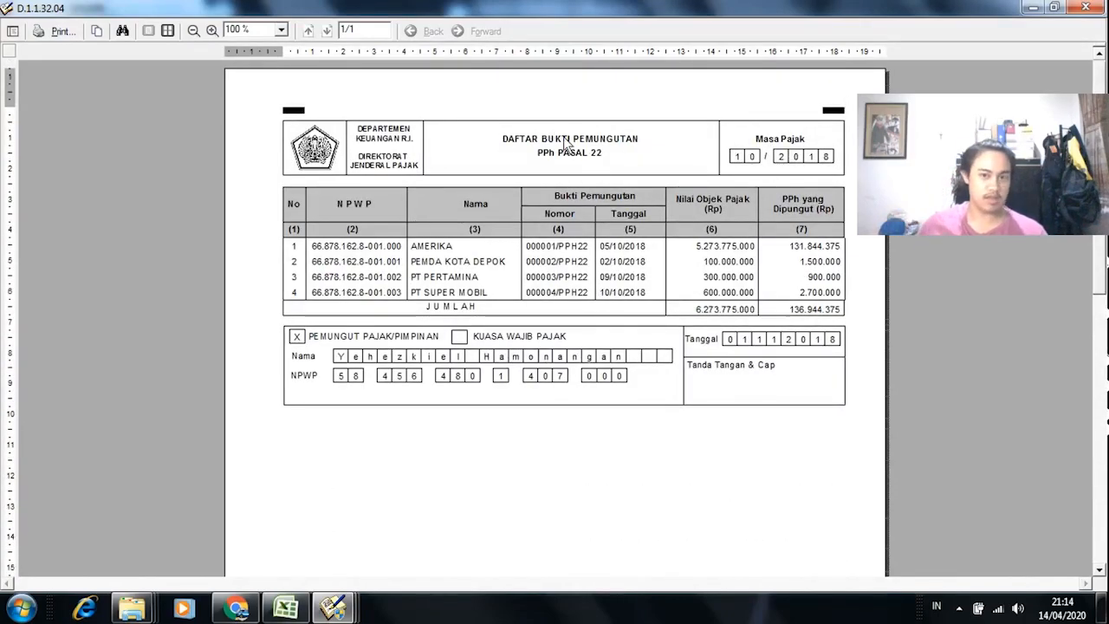
{"action": "left_click", "coordinate": [1032, 7]}
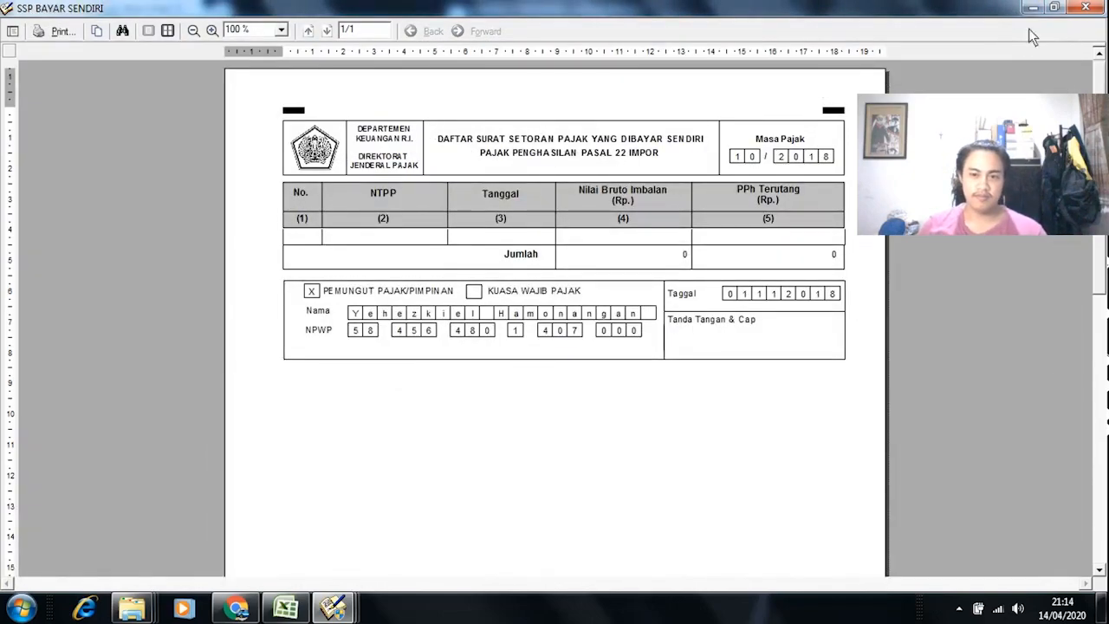
{"action": "left_click", "coordinate": [1033, 7]}
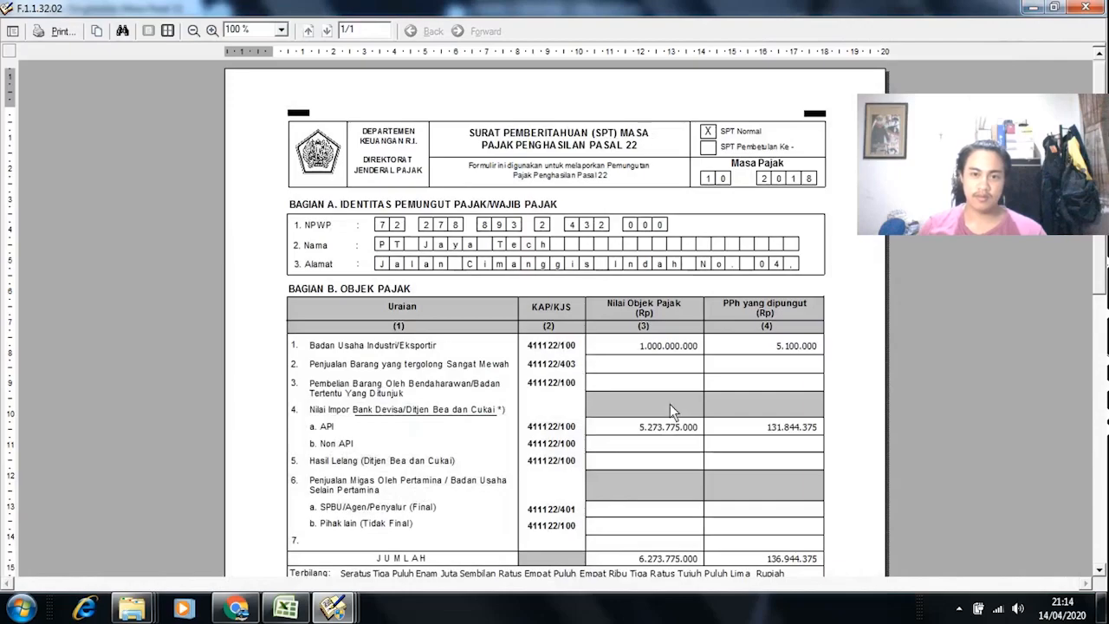
{"action": "scroll", "coordinate": [555, 319], "scroll_direction": "down", "scroll_amount": 8}
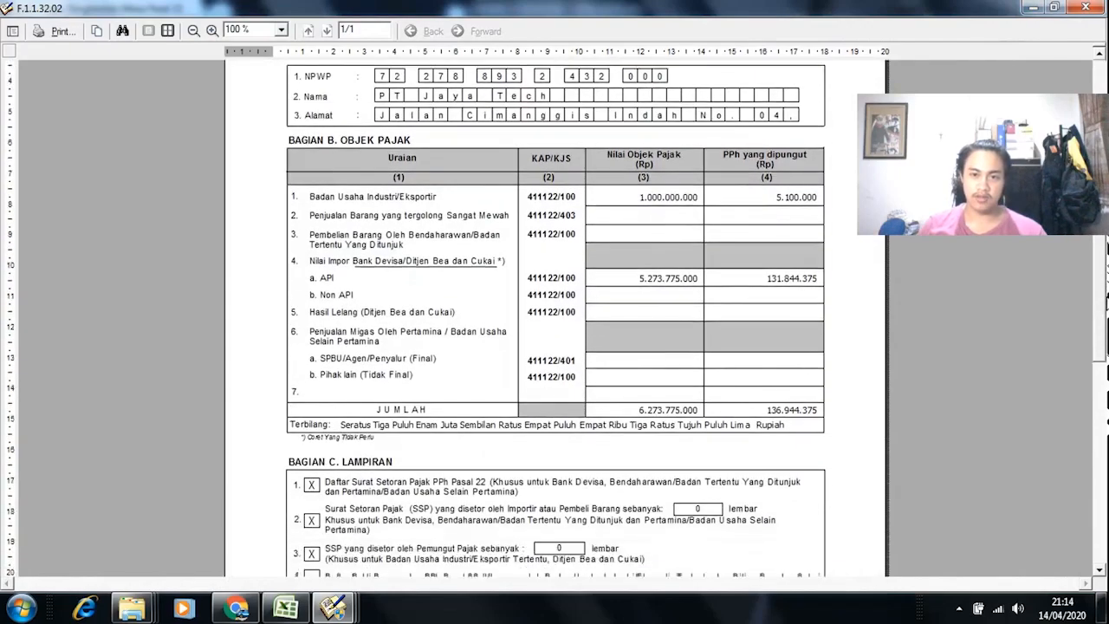
{"action": "scroll", "coordinate": [554, 319], "scroll_direction": "down", "scroll_amount": 1}
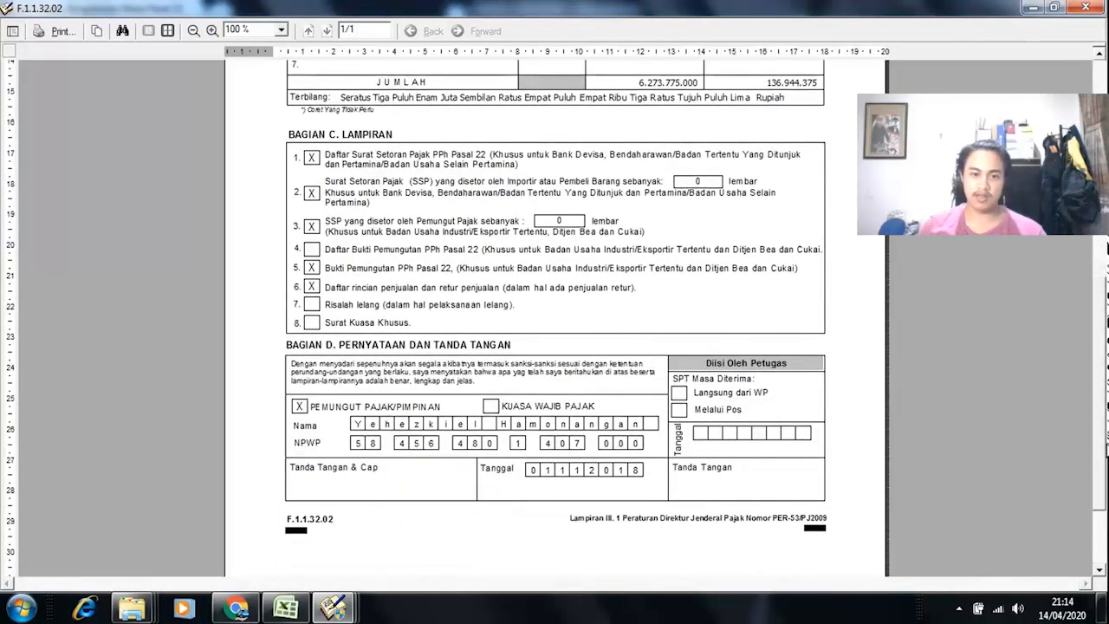
{"action": "scroll", "coordinate": [417, 260], "scroll_direction": "up", "scroll_amount": 9}
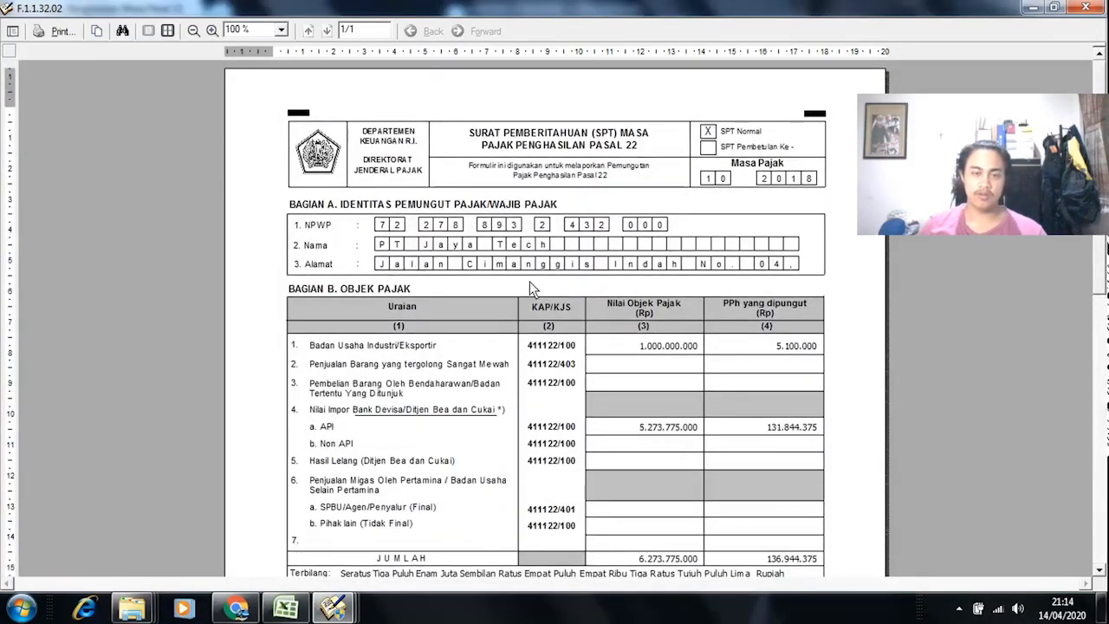
Step: Close the SPT Induk preview and the Cetak SPT PPh Masa dialog to return to the main screen
{"action": "left_click", "coordinate": [1086, 7]}
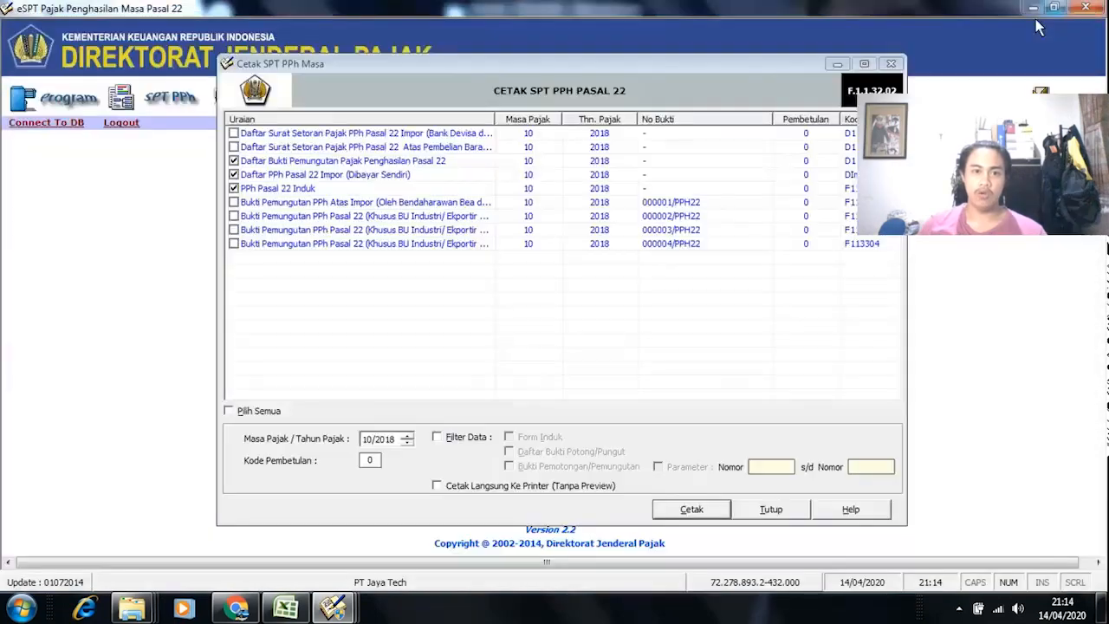
{"action": "left_click", "coordinate": [780, 509]}
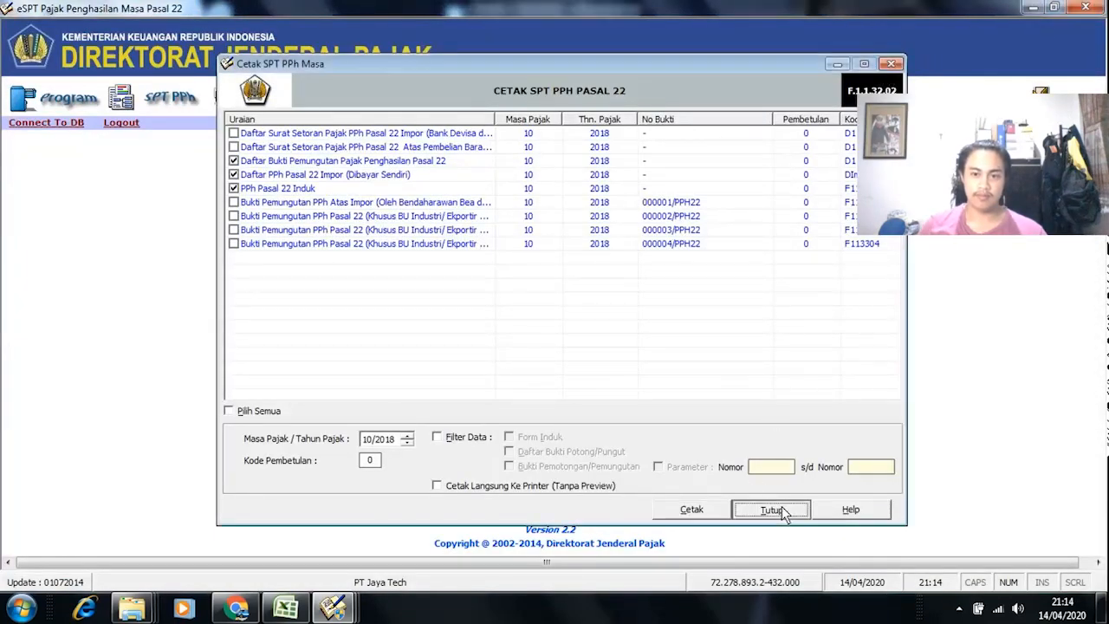
{"action": "left_click", "coordinate": [959, 609]}
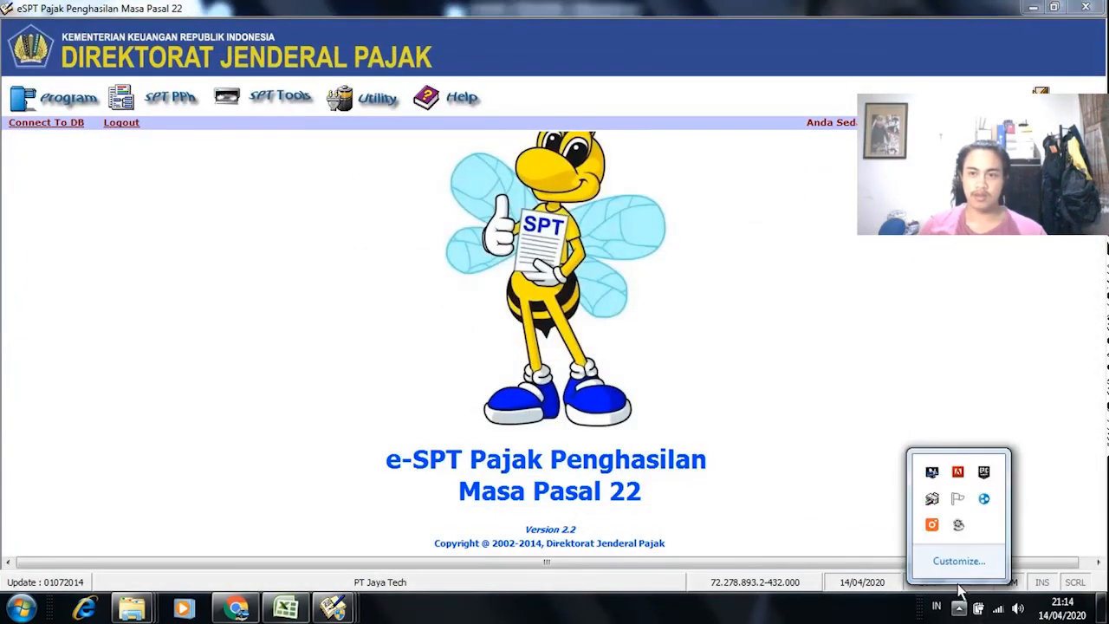
{"action": "left_click", "coordinate": [958, 526]}
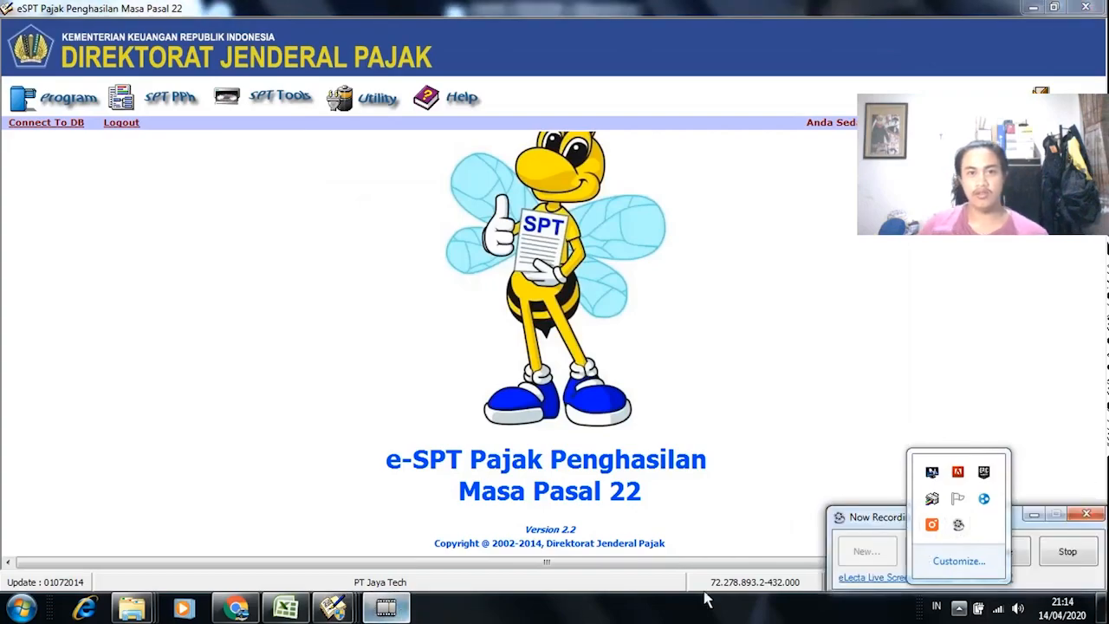
{"action": "left_click", "coordinate": [959, 608]}
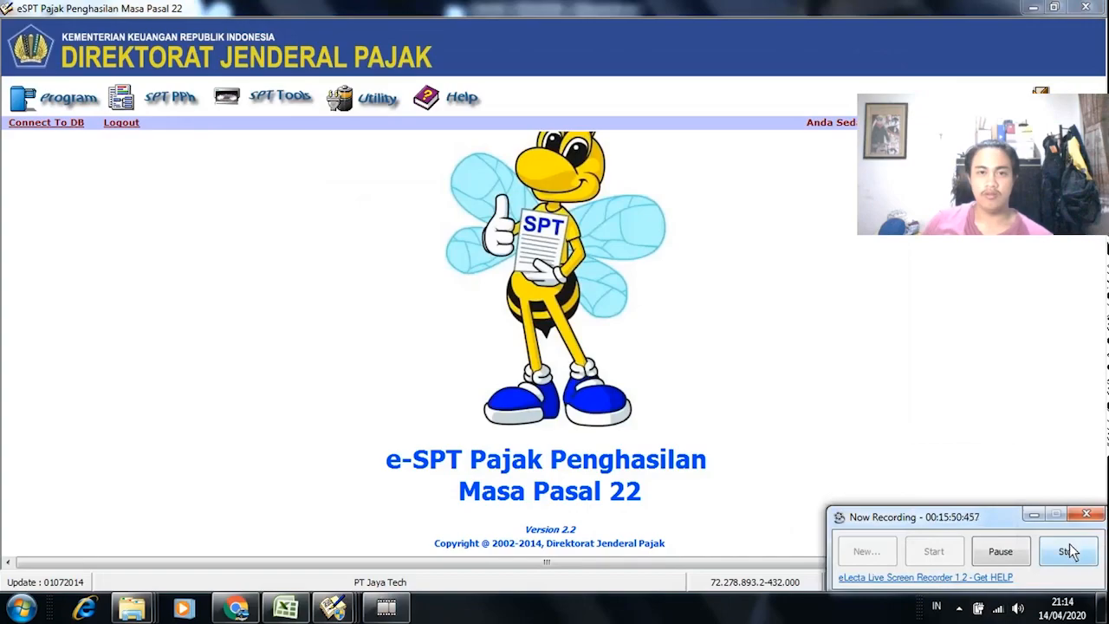
{"action": "left_click", "coordinate": [1070, 551]}
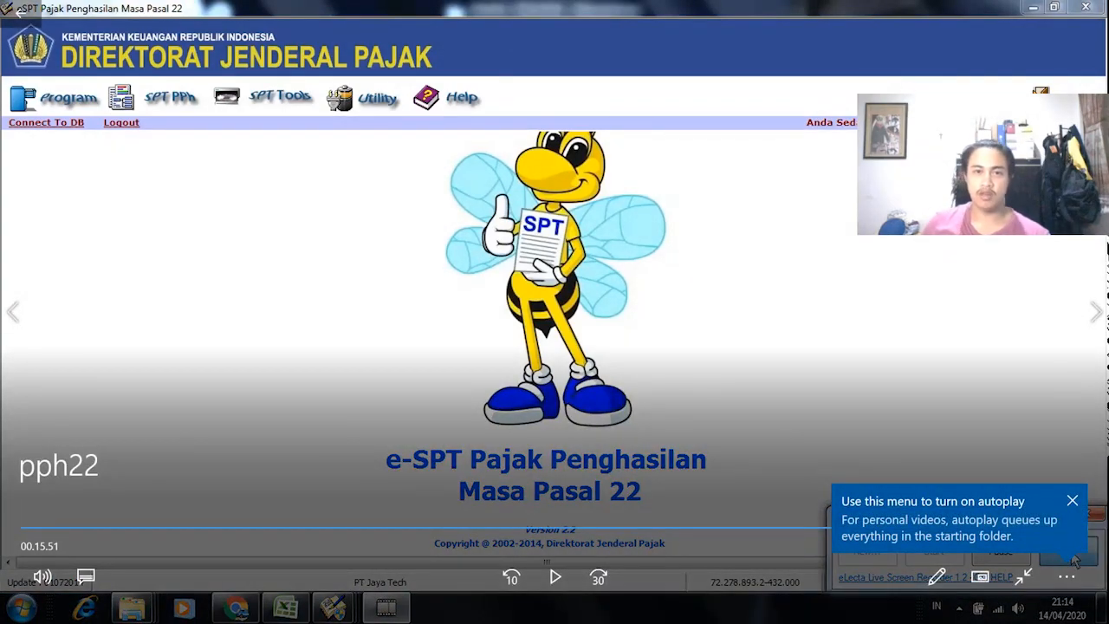
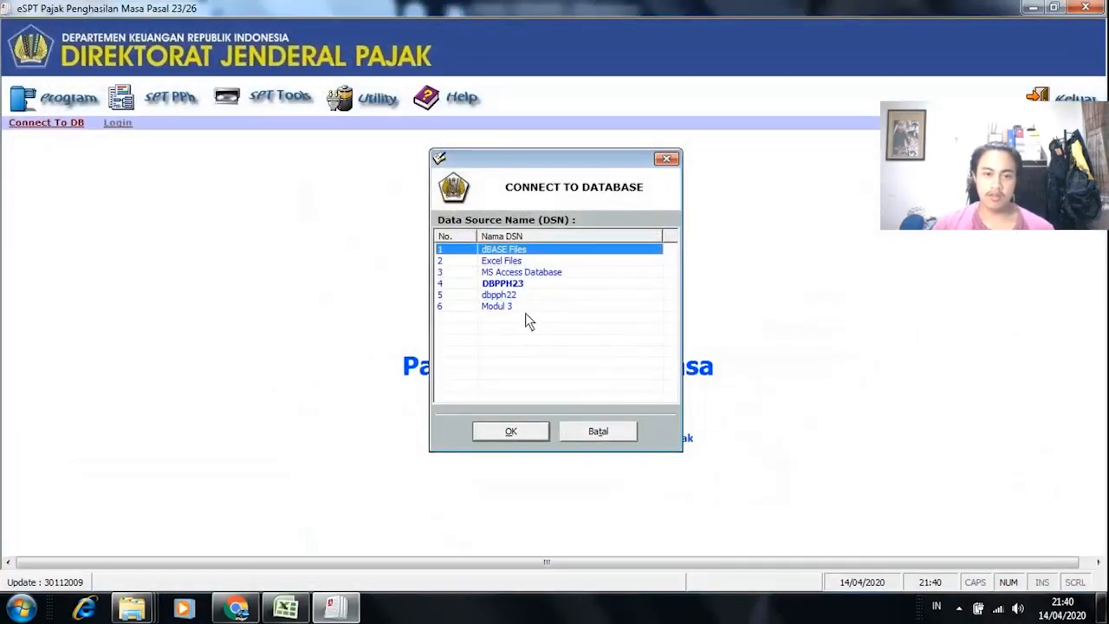
Step: Connect e-SPT to the Modul 3 database
{"action": "left_click", "coordinate": [524, 306]}
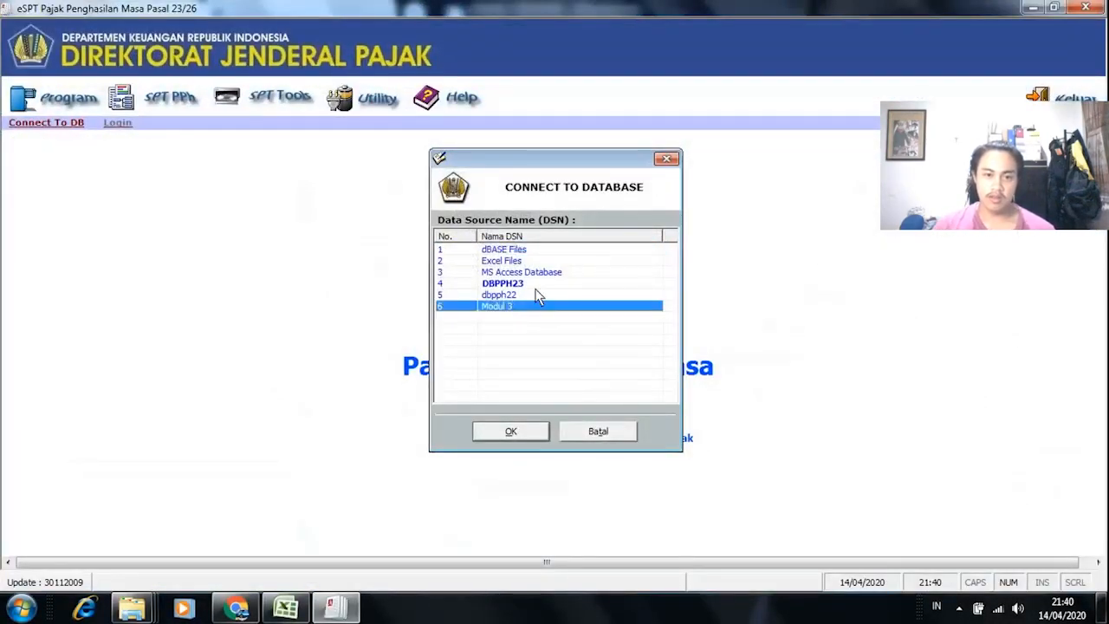
{"action": "left_click", "coordinate": [520, 433]}
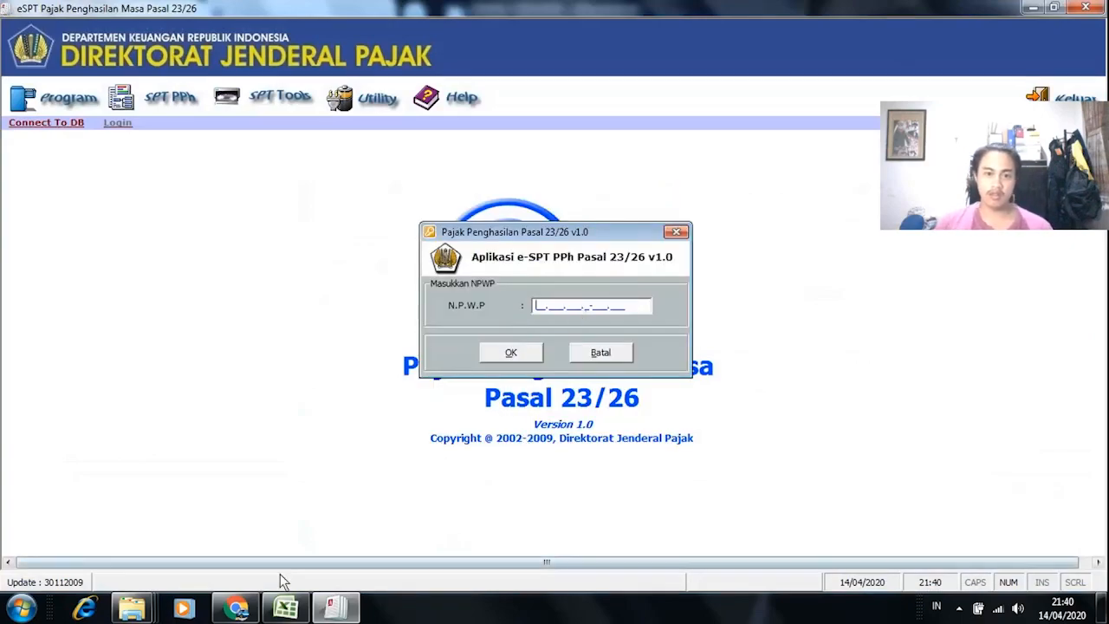
Step: Copy the company NPWP from profil cell C2 into the NPWP login field
{"action": "left_click", "coordinate": [279, 608]}
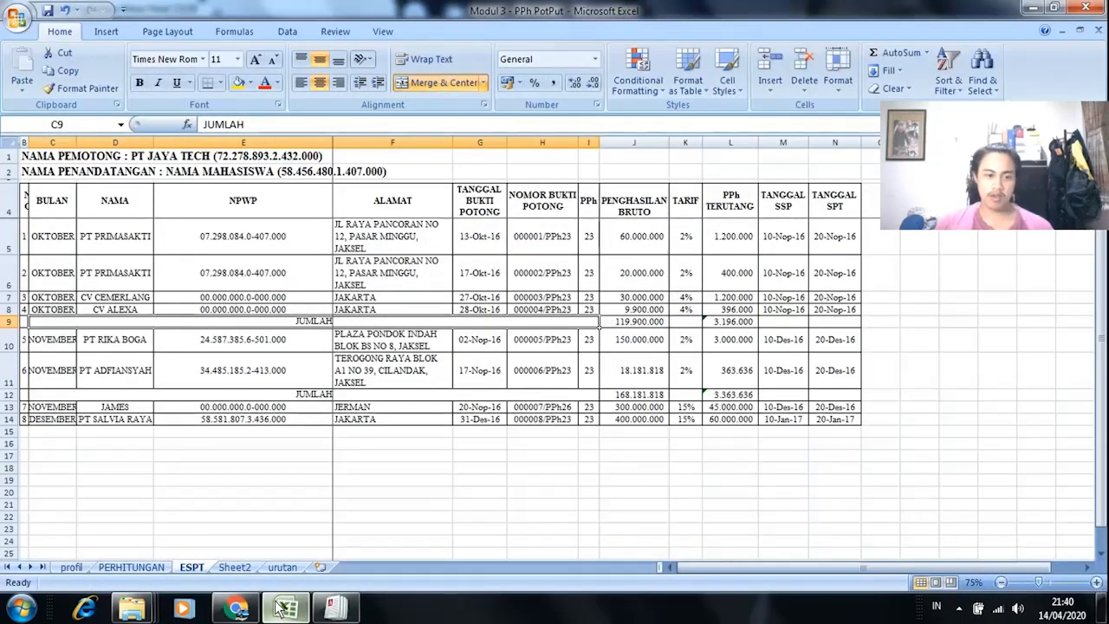
{"action": "left_click", "coordinate": [71, 567]}
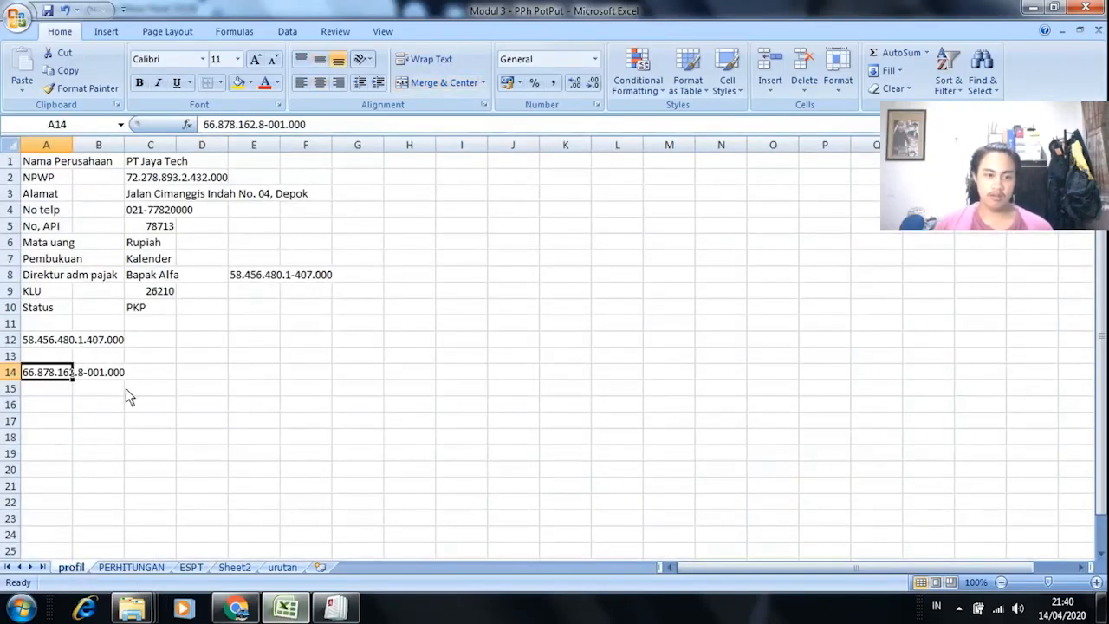
{"action": "left_click", "coordinate": [150, 177]}
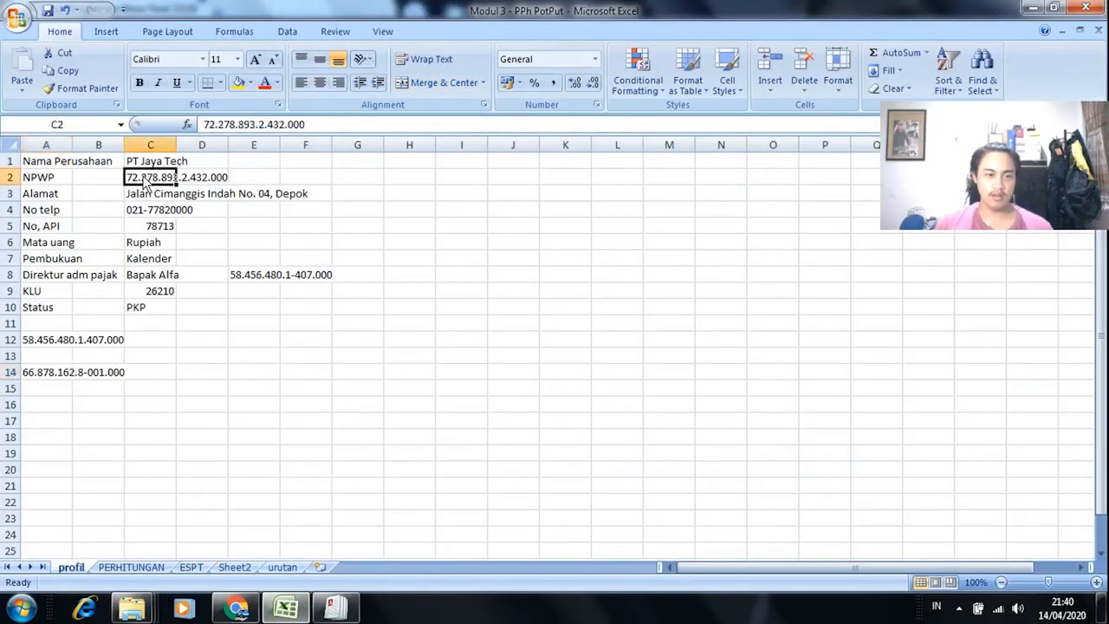
{"action": "key", "text": "ctrl+c"}
{"action": "left_click", "coordinate": [334, 608]}
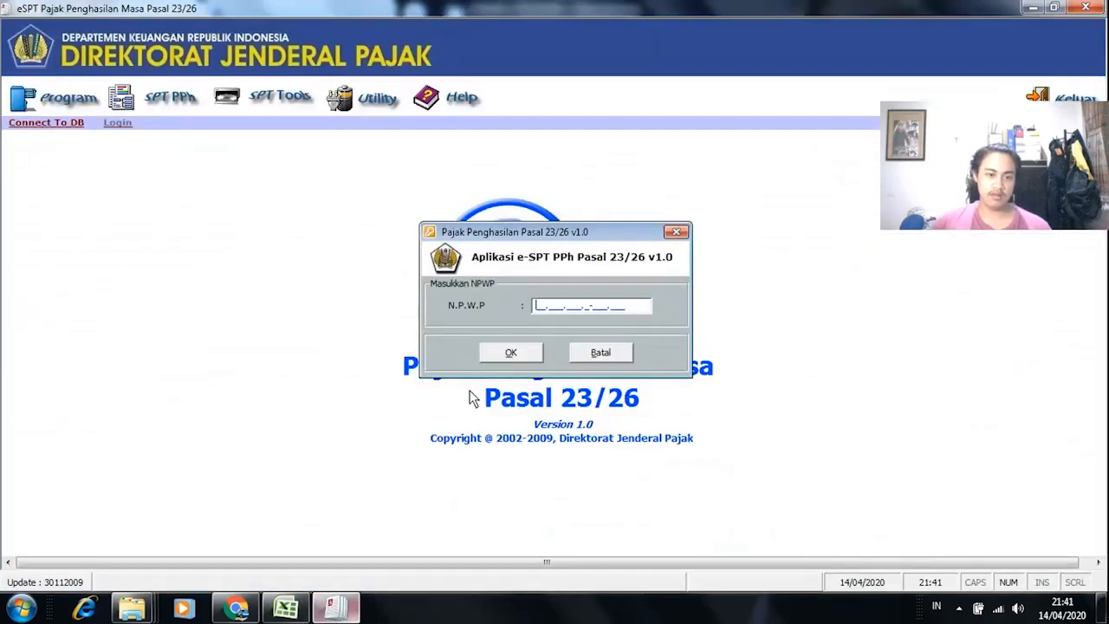
{"action": "right_click", "coordinate": [538, 310]}
{"action": "left_click", "coordinate": [591, 375]}
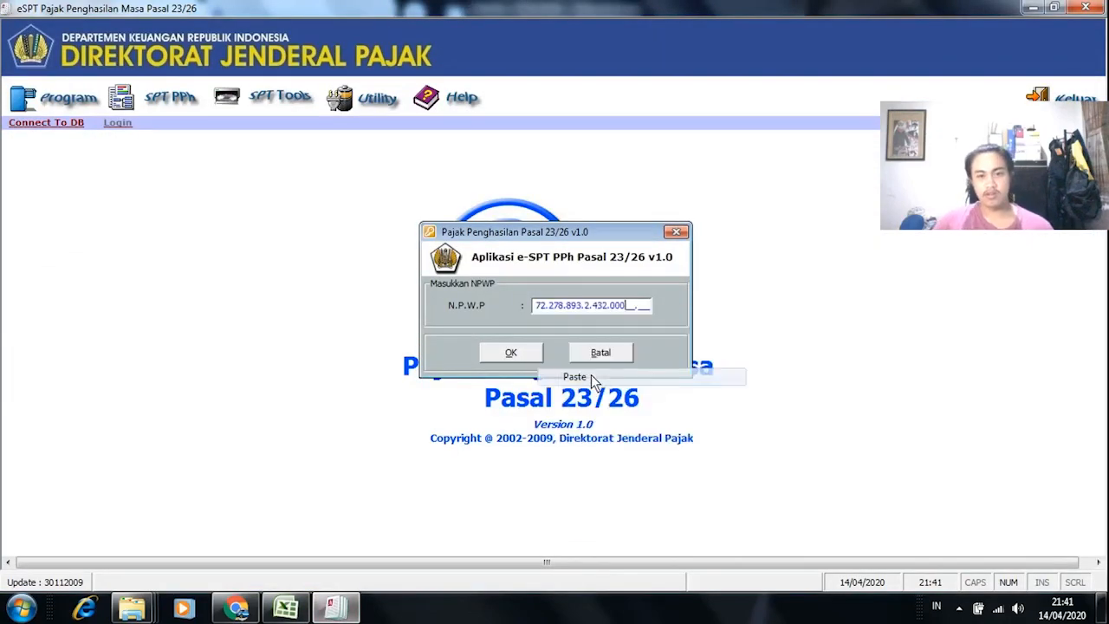
Step: Dismiss the NPWP Belum Terisi error, retype the company NPWP manually, and confirm it
{"action": "left_click", "coordinate": [529, 356]}
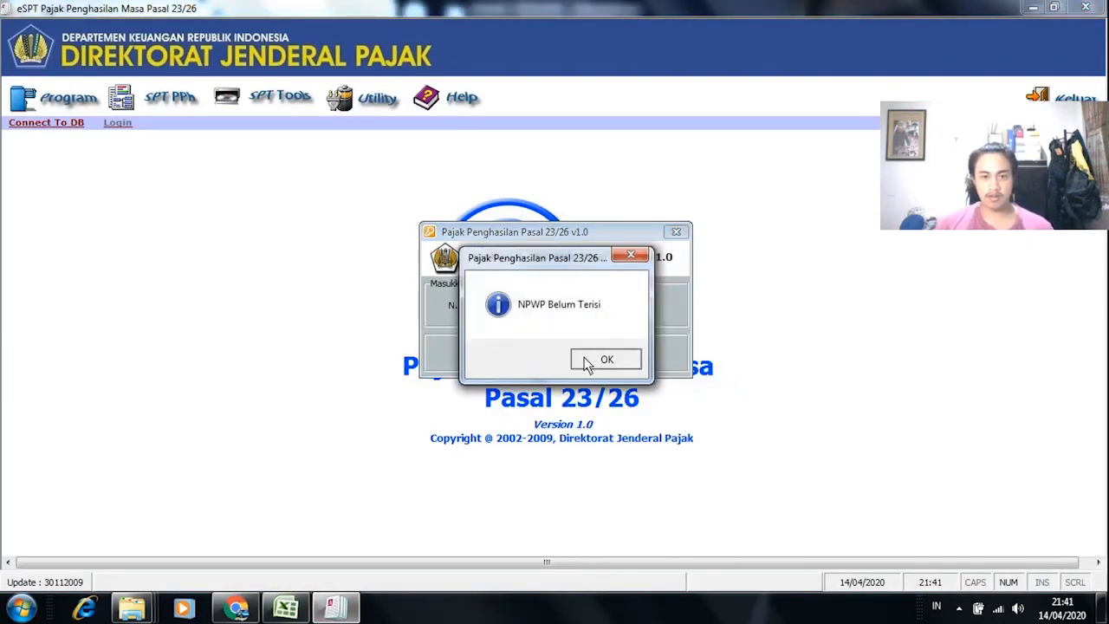
{"action": "left_click", "coordinate": [585, 361]}
{"action": "left_click", "coordinate": [539, 312]}
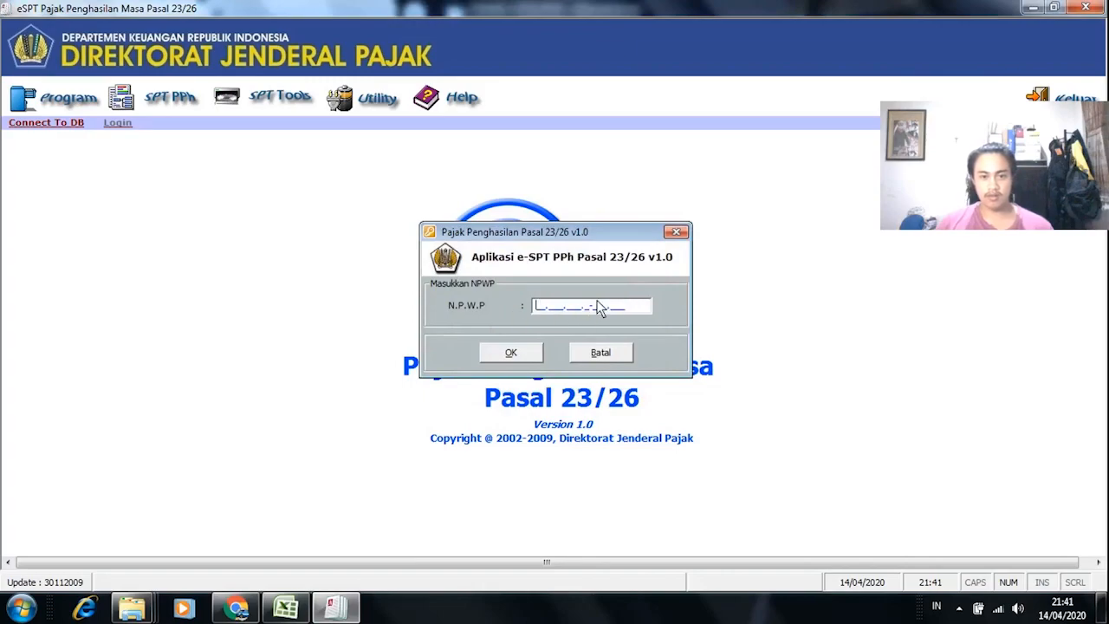
{"action": "key", "text": "alt+Tab"}
{"action": "key", "text": "alt+Tab"}
{"action": "key", "text": "alt+Tab"}
{"action": "key", "text": "alt+Tab"}
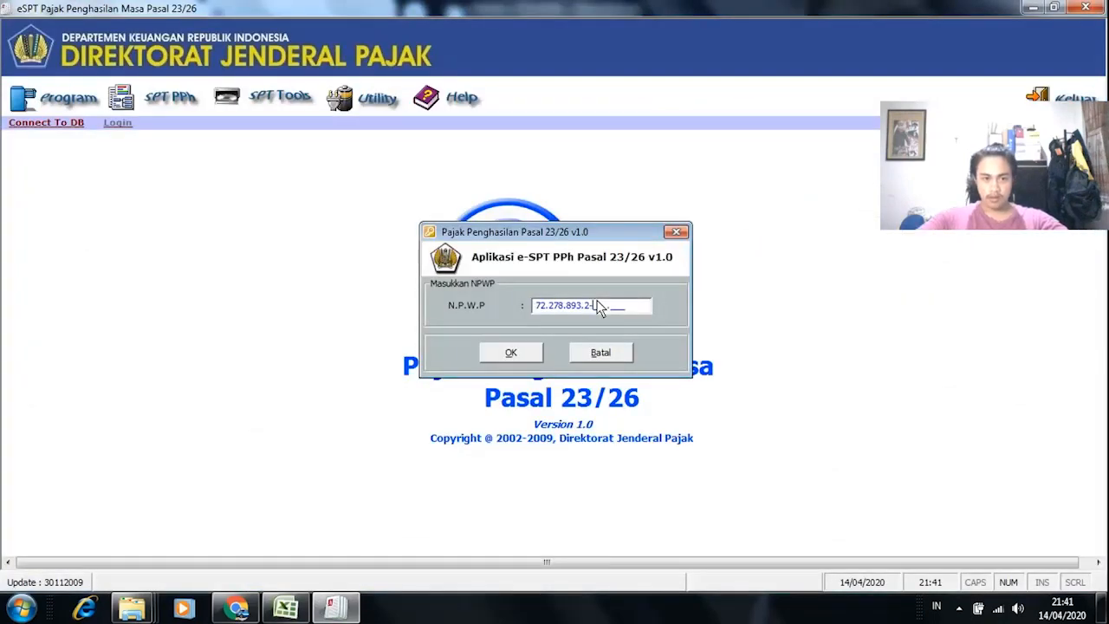
{"action": "key", "text": "alt+Tab"}
{"action": "key", "text": "alt+Tab"}
{"action": "left_click", "coordinate": [511, 353]}
{"action": "key", "text": "alt+Tab"}
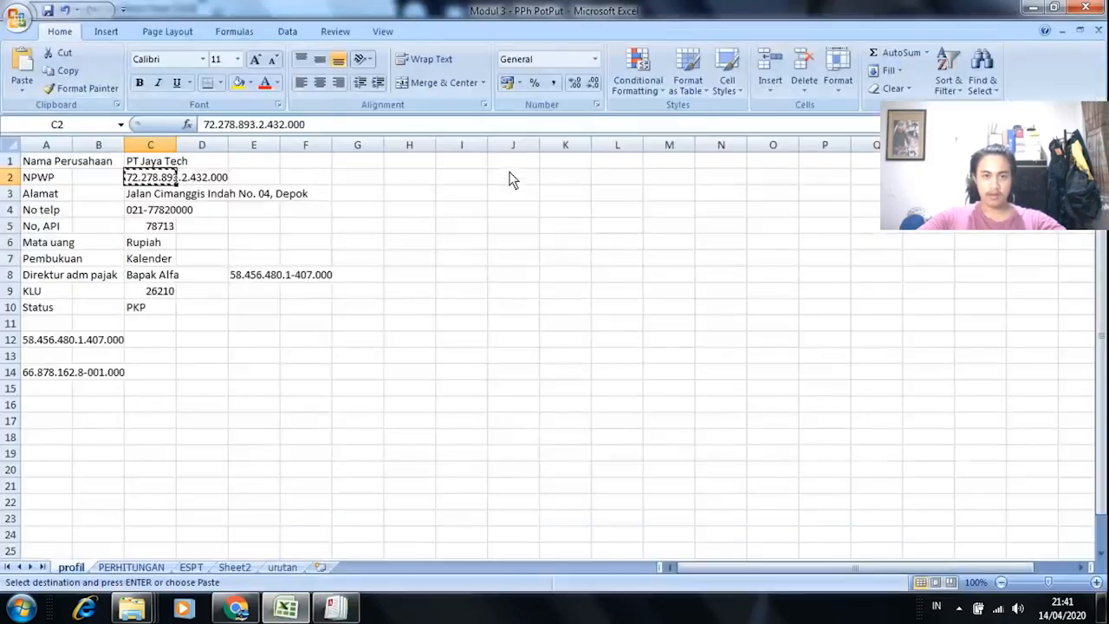
Step: Copy PT Jaya Tech from cell C1 into Nama Wajib Pajak
{"action": "left_click", "coordinate": [253, 229]}
{"action": "left_click", "coordinate": [171, 183]}
{"action": "left_click", "coordinate": [139, 161]}
{"action": "key", "text": "ctrl+c"}
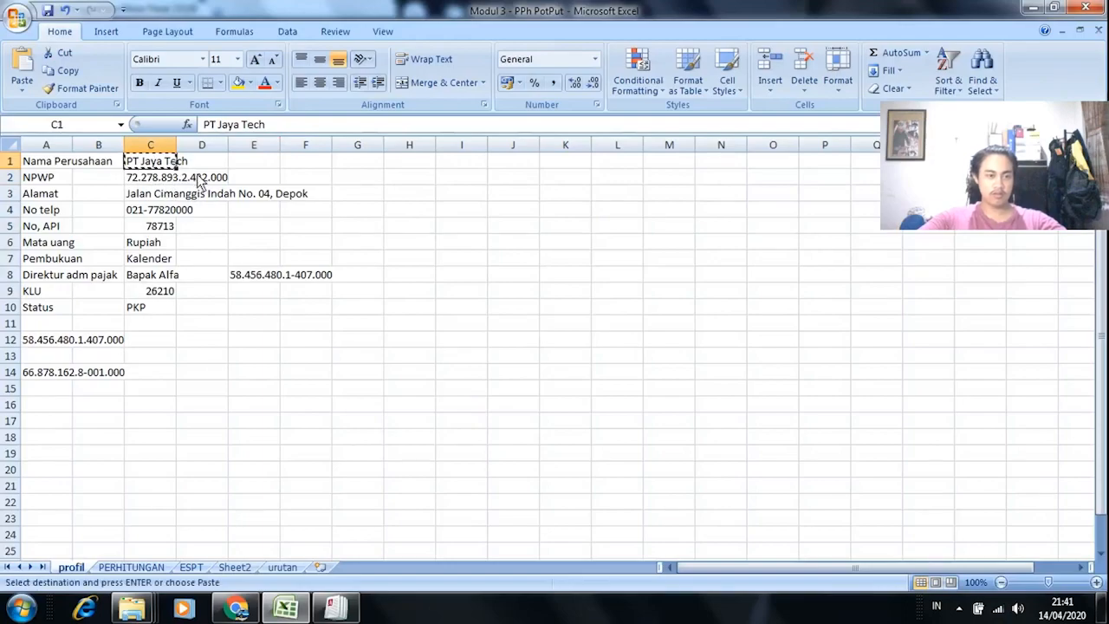
{"action": "key", "text": "alt+Tab"}
{"action": "left_click", "coordinate": [467, 154]}
{"action": "key", "text": "ctrl+v"}
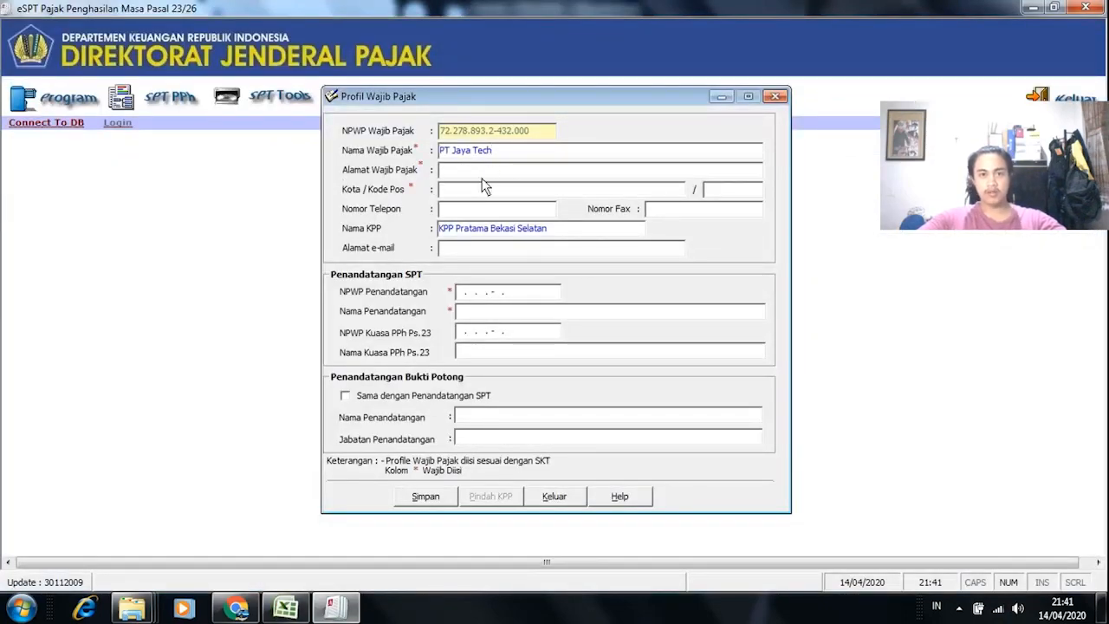
Step: Paste the company address from C3, enter city Depok, trim Depok from the address, and add the postal code
{"action": "key", "text": "alt+Tab"}
{"action": "key", "text": "alt+Tab"}
{"action": "key", "text": "alt+Tab"}
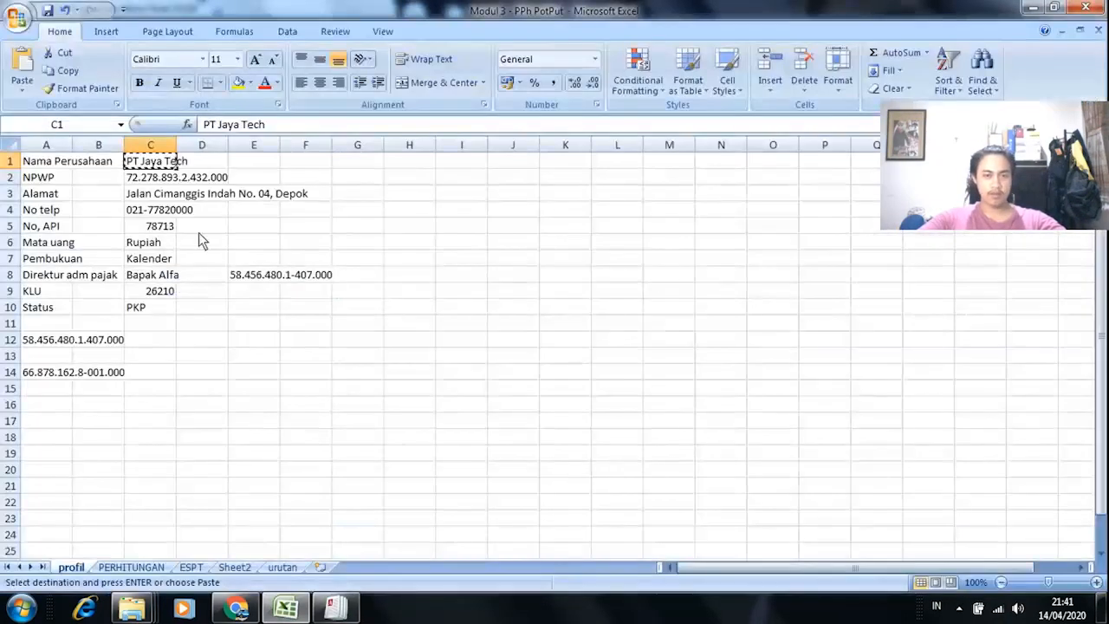
{"action": "left_click", "coordinate": [151, 196]}
{"action": "key", "text": "ctrl+c"}
{"action": "key", "text": "alt+Tab"}
{"action": "left_click", "coordinate": [483, 169]}
{"action": "key", "text": "ctrl+v"}
{"action": "left_click", "coordinate": [464, 188]}
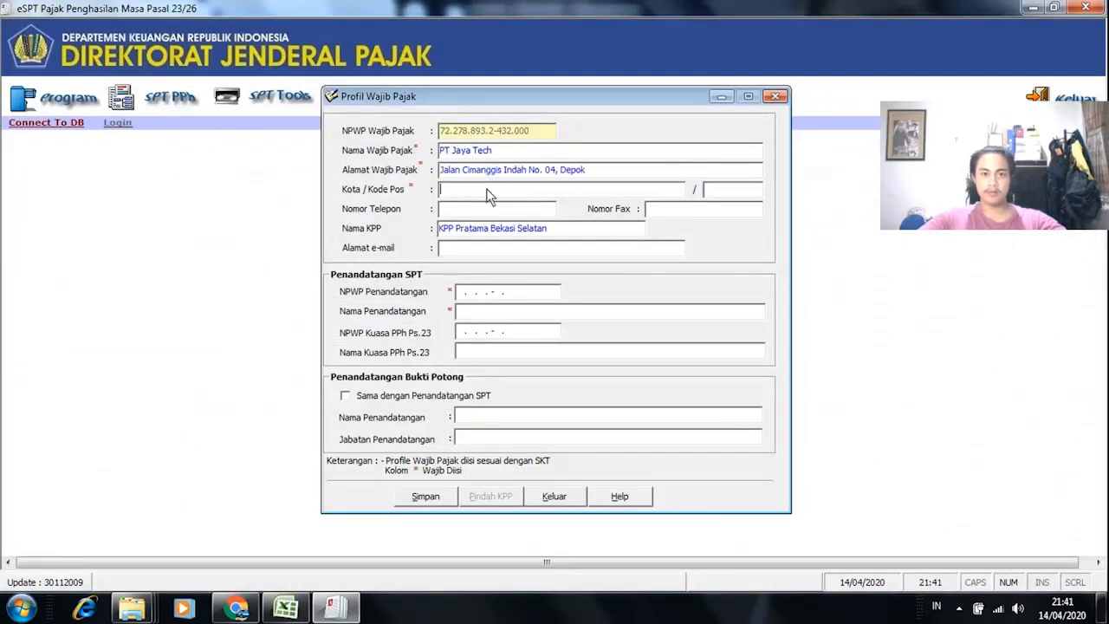
{"action": "type", "text": "Depok"}
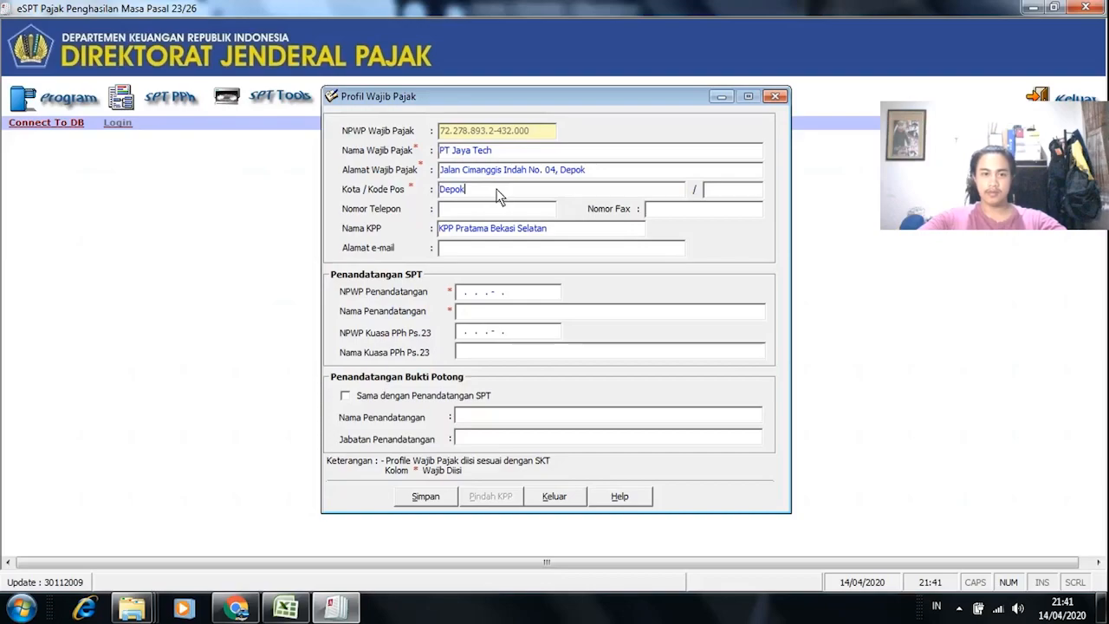
{"action": "left_click", "coordinate": [620, 176]}
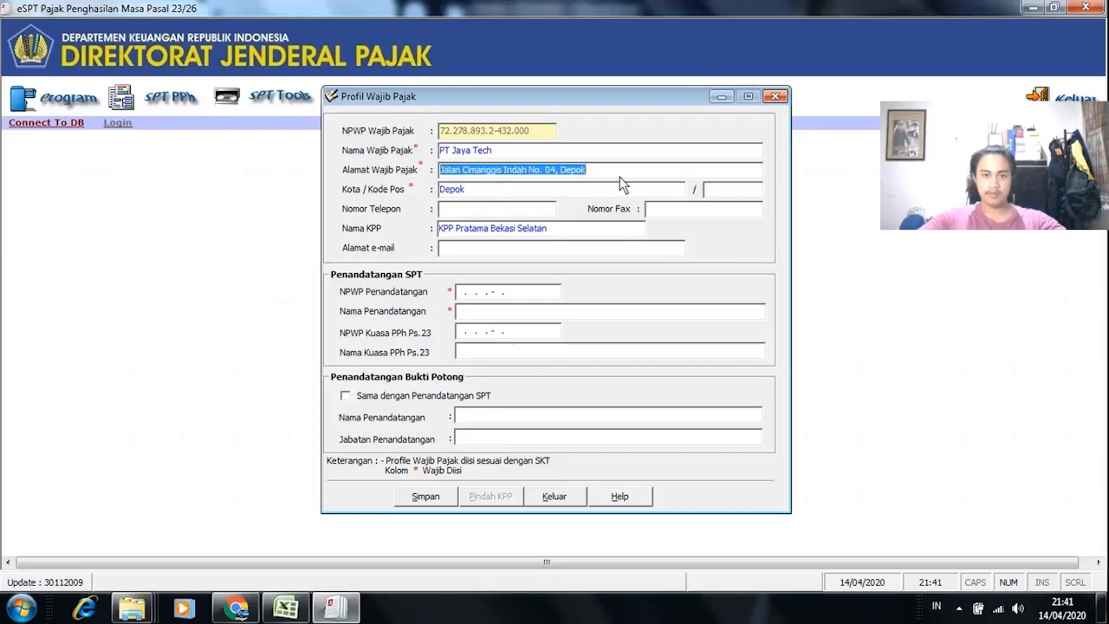
{"action": "left_click", "coordinate": [610, 176]}
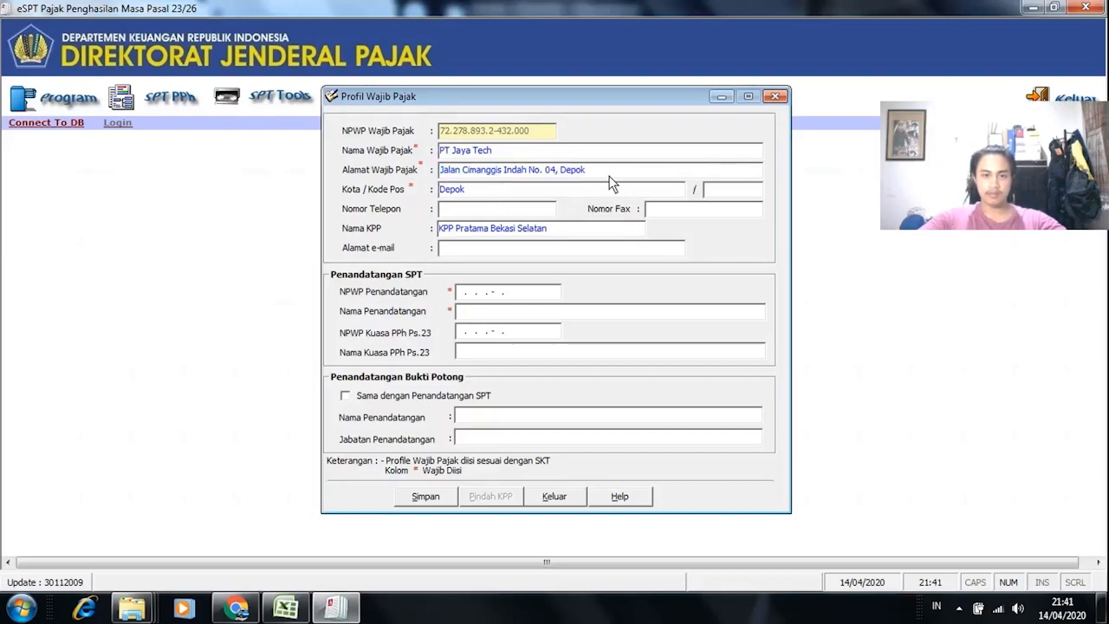
{"action": "key", "text": "BackSpace"}
{"action": "key", "text": "BackSpace"}
{"action": "key", "text": "BackSpace"}
{"action": "key", "text": "BackSpace"}
{"action": "key", "text": "BackSpace"}
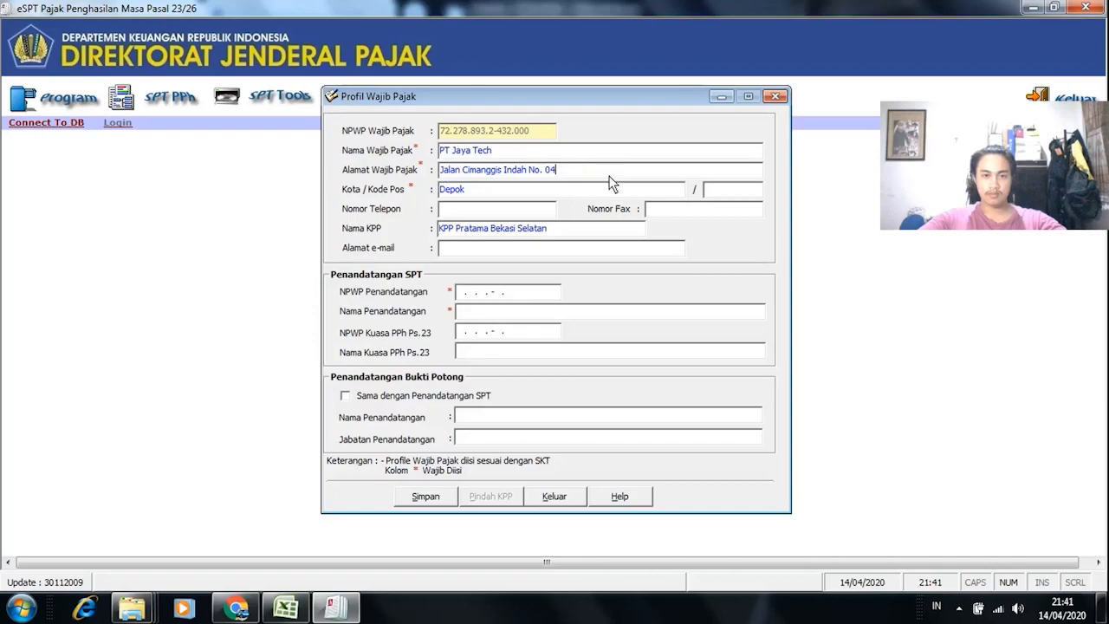
{"action": "left_click", "coordinate": [751, 194]}
{"action": "type", "text": "12344"}
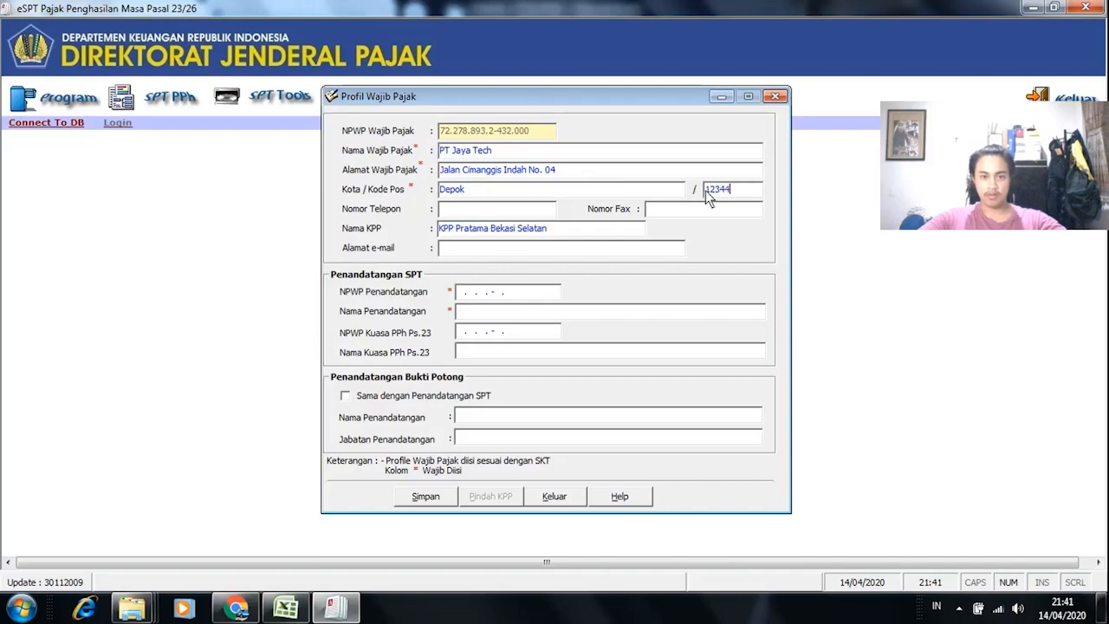
Step: Copy the phone number from cell C4 into Nomor Telepon
{"action": "key", "text": "alt+Tab"}
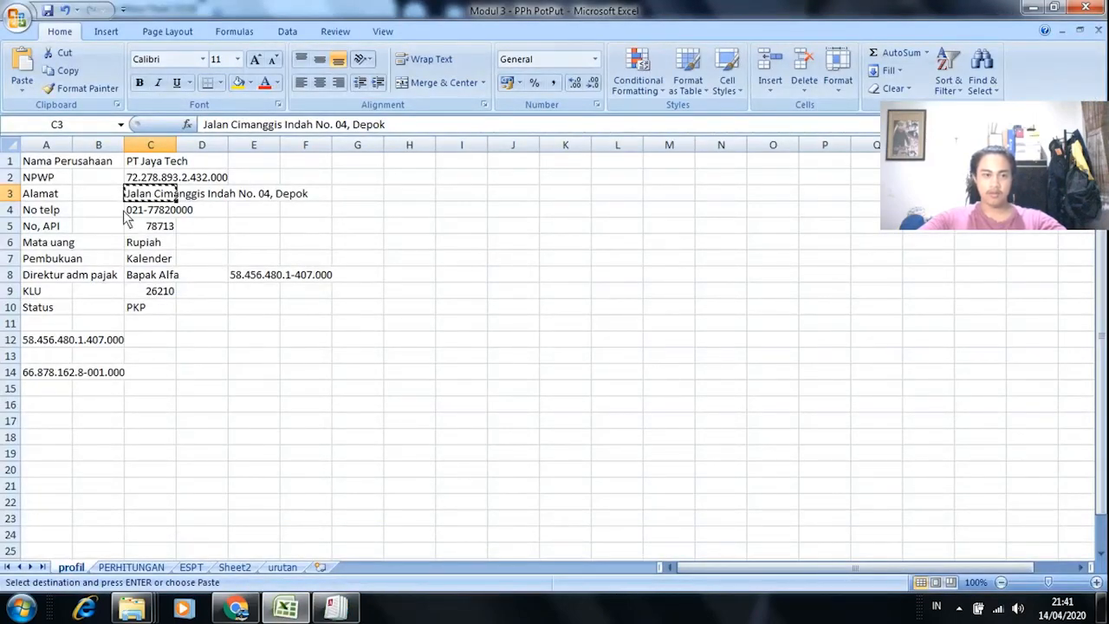
{"action": "left_click", "coordinate": [160, 210]}
{"action": "key", "text": "ctrl+c"}
{"action": "key", "text": "alt+Tab"}
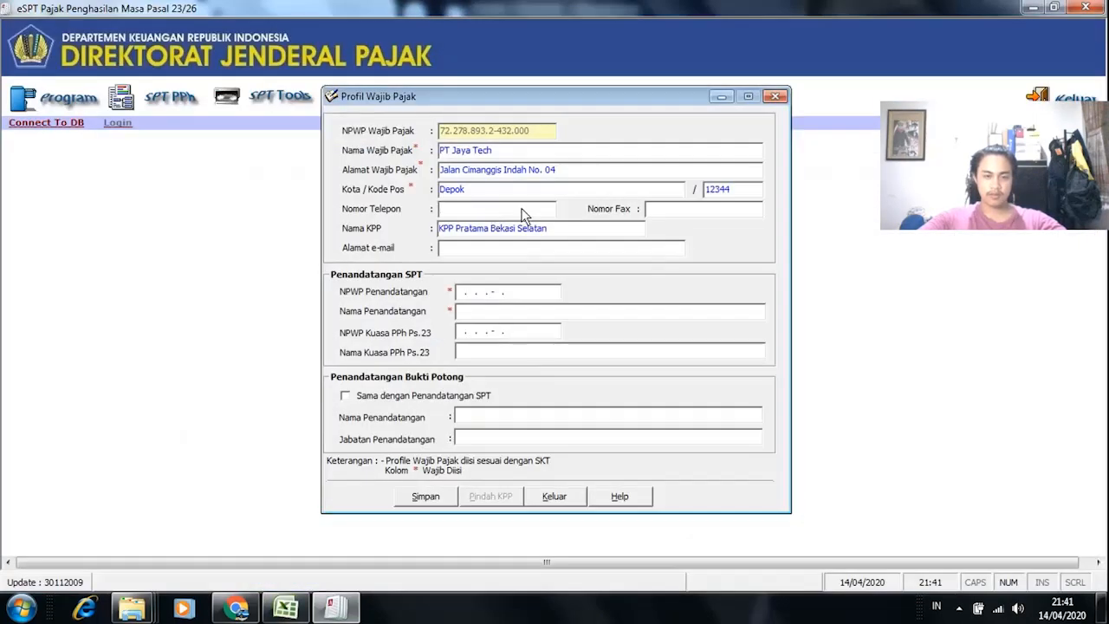
{"action": "right_click", "coordinate": [523, 213]}
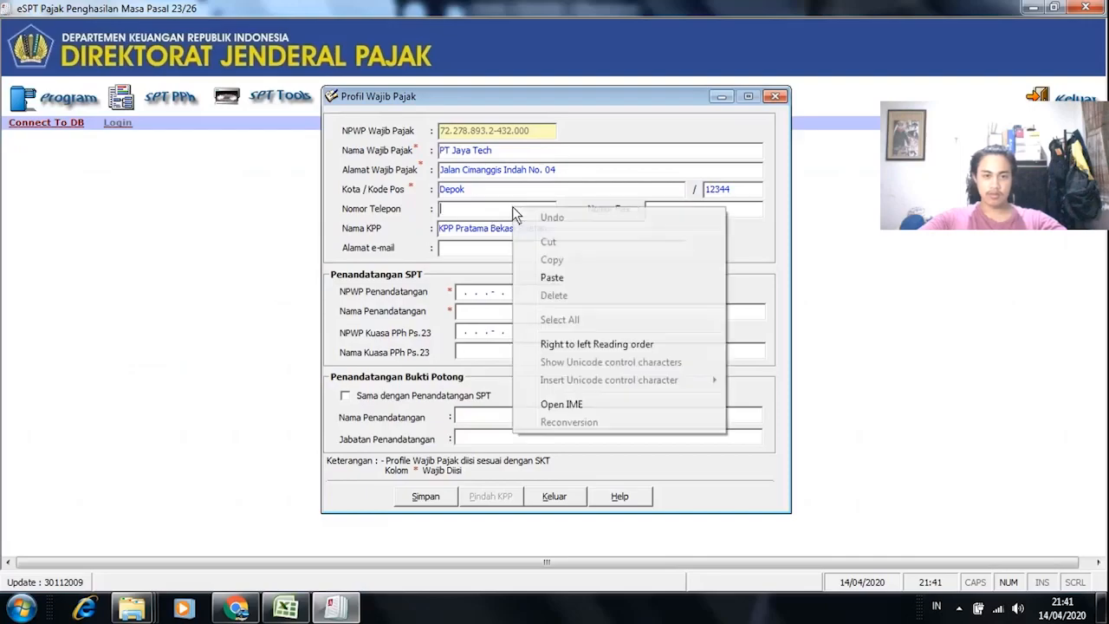
{"action": "left_click", "coordinate": [582, 279]}
Step: Change Nama KPP from Bekasi Selatan to KPP Pratama Depok
{"action": "left_click", "coordinate": [682, 211]}
{"action": "left_click", "coordinate": [555, 227]}
{"action": "left_click", "coordinate": [554, 227]}
{"action": "key", "text": "BackSpace"}
{"action": "key", "text": "BackSpace"}
{"action": "key", "text": "BackSpace"}
{"action": "key", "text": "BackSpace"}
{"action": "key", "text": "BackSpace"}
{"action": "key", "text": "BackSpace"}
{"action": "key", "text": "BackSpace"}
{"action": "key", "text": "BackSpace"}
{"action": "key", "text": "BackSpace"}
{"action": "key", "text": "BackSpace"}
{"action": "key", "text": "BackSpace"}
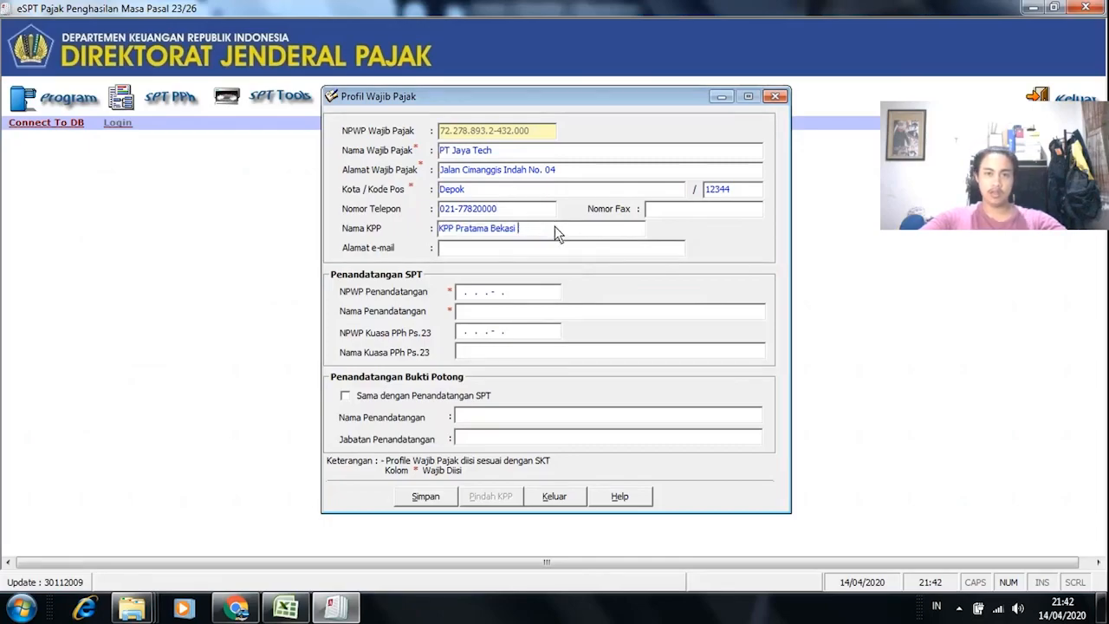
{"action": "type", "text": "Depok"}
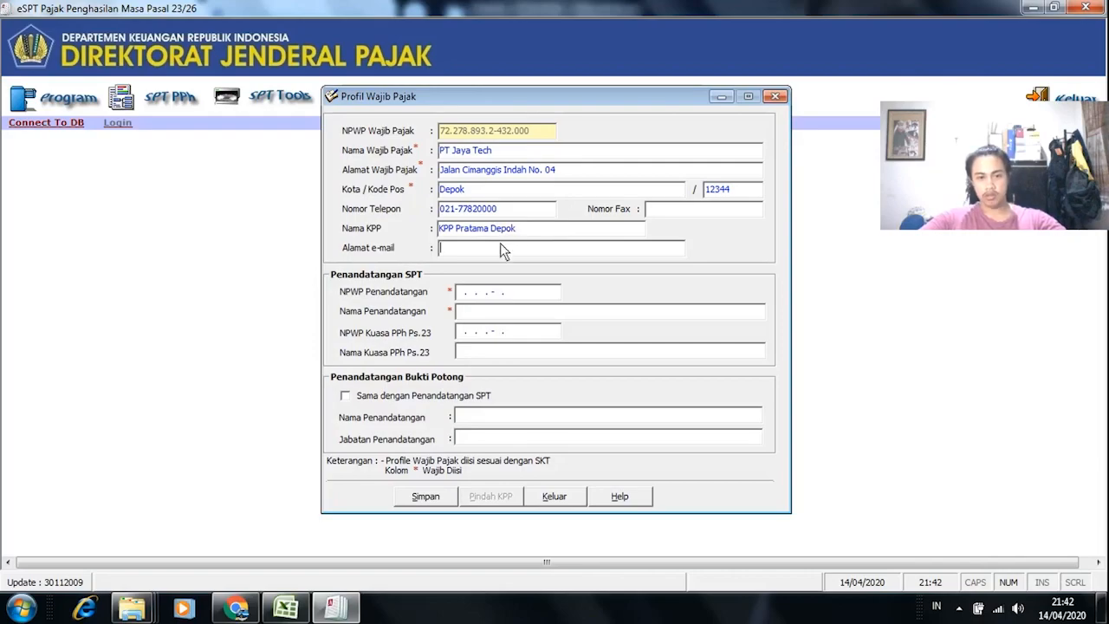
{"action": "key", "text": "alt+Tab"}
{"action": "key", "text": "alt+Tab"}
{"action": "left_click", "coordinate": [499, 292]}
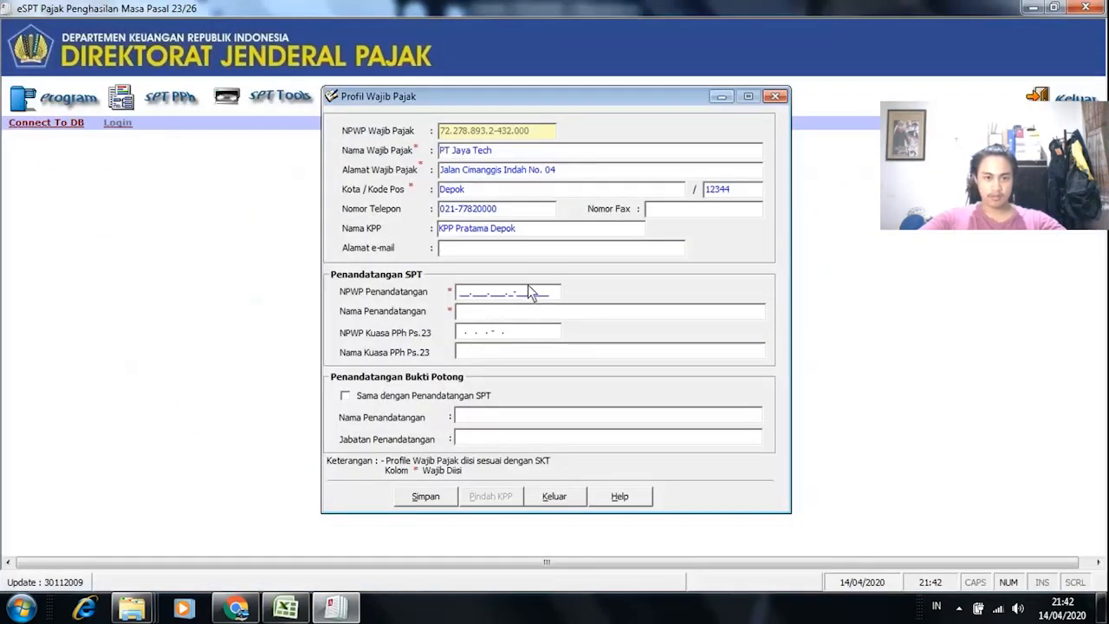
Step: Enter the signer's NPWP from the workbook into NPWP Penandatangan
{"action": "key", "text": "alt+Tab"}
{"action": "key", "text": "alt+Tab"}
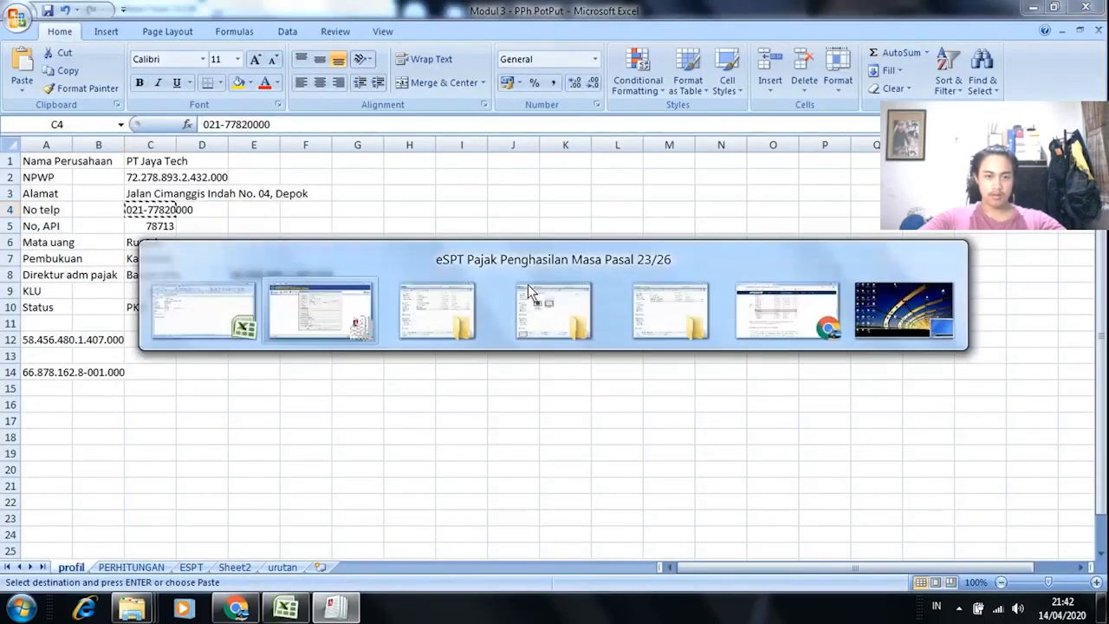
{"action": "key", "text": "alt+Tab"}
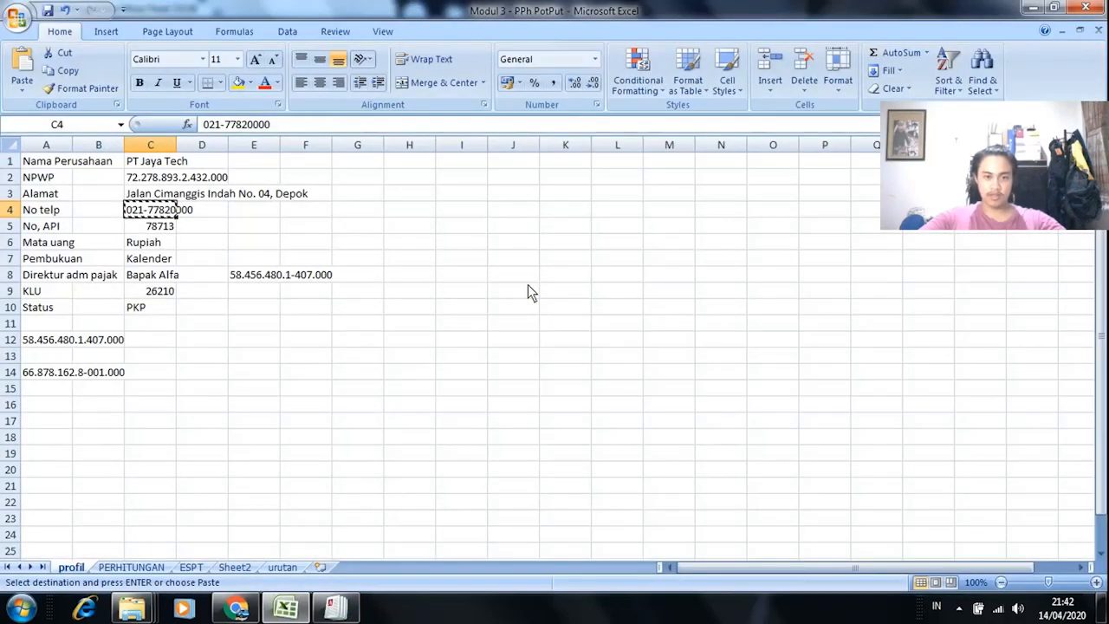
{"action": "key", "text": "alt+Tab"}
{"action": "key", "text": "alt+Tab"}
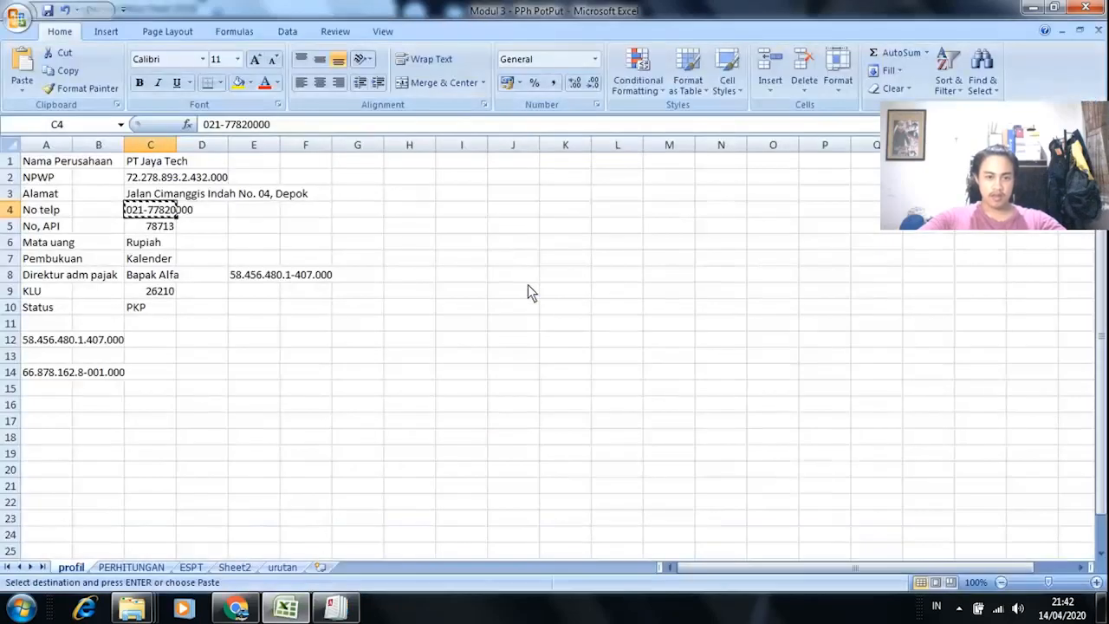
{"action": "key", "text": "alt+Tab"}
{"action": "key", "text": "alt+Tab"}
{"action": "key", "text": "alt+Tab"}
{"action": "key", "text": "alt+Tab"}
{"action": "key", "text": "alt+Tab"}
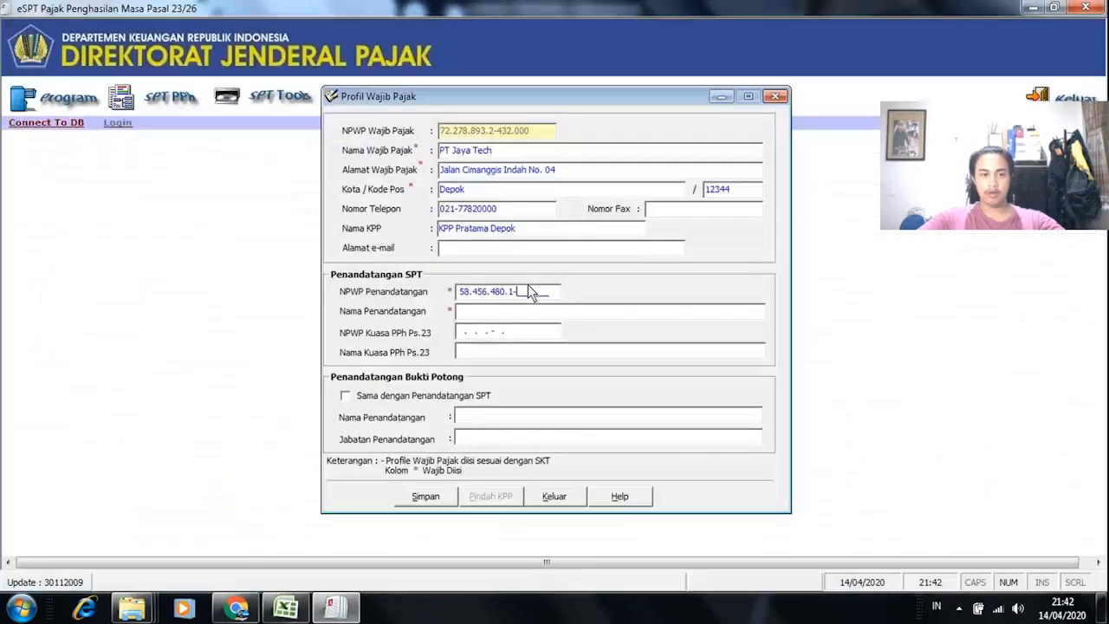
{"action": "key", "text": "alt+Tab"}
{"action": "key", "text": "alt+Tab"}
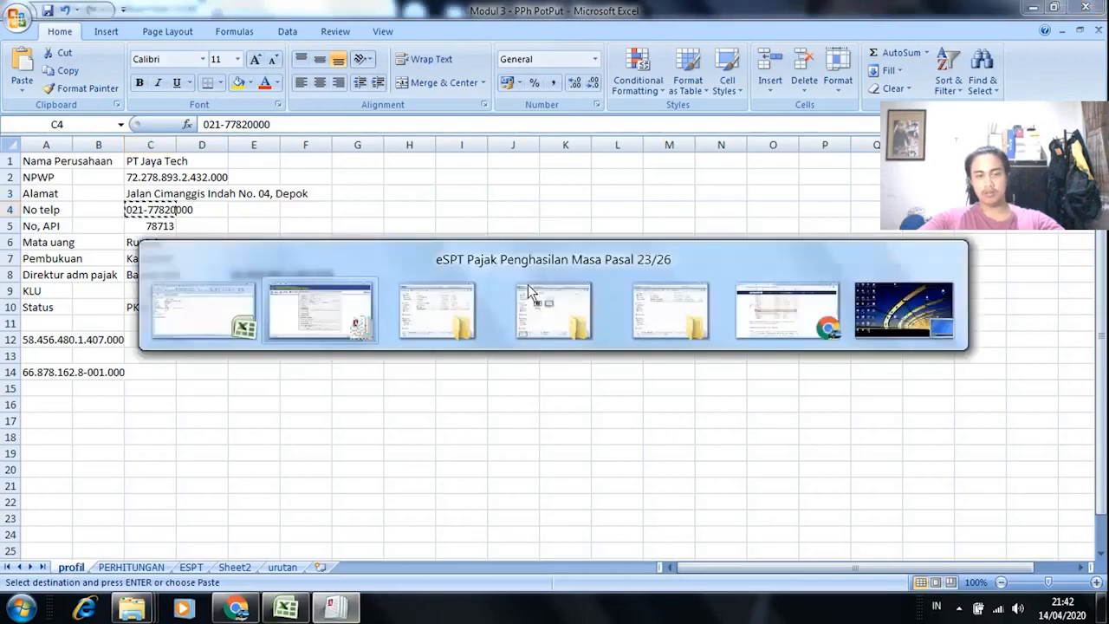
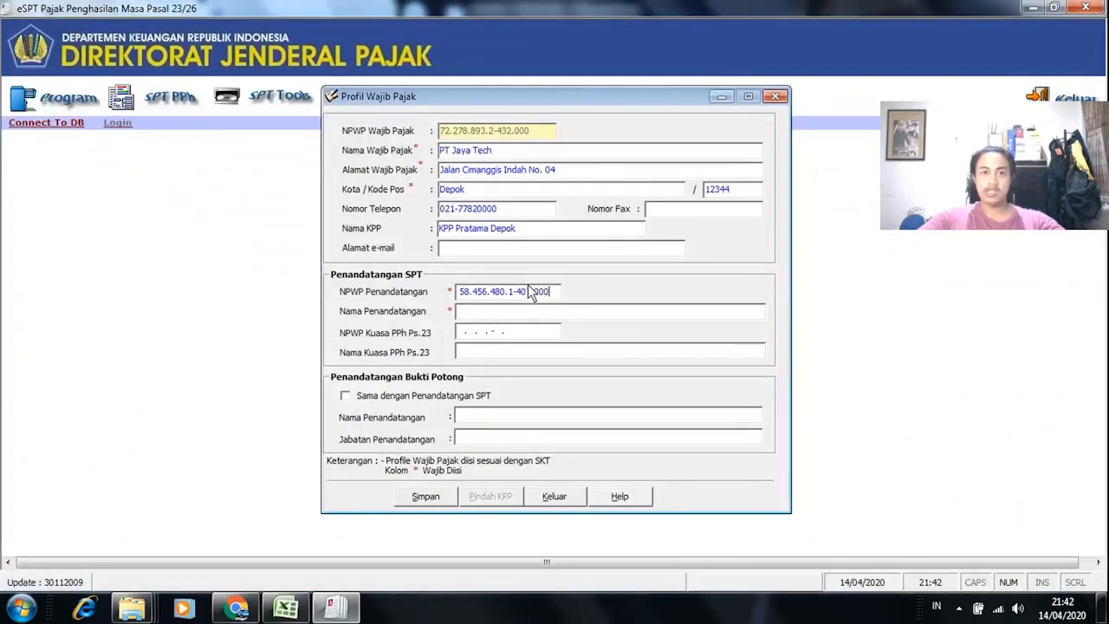
{"action": "left_click", "coordinate": [468, 313]}
Step: Type the signer's full name into Nama Penandatangan
{"action": "key", "text": "alt+Tab"}
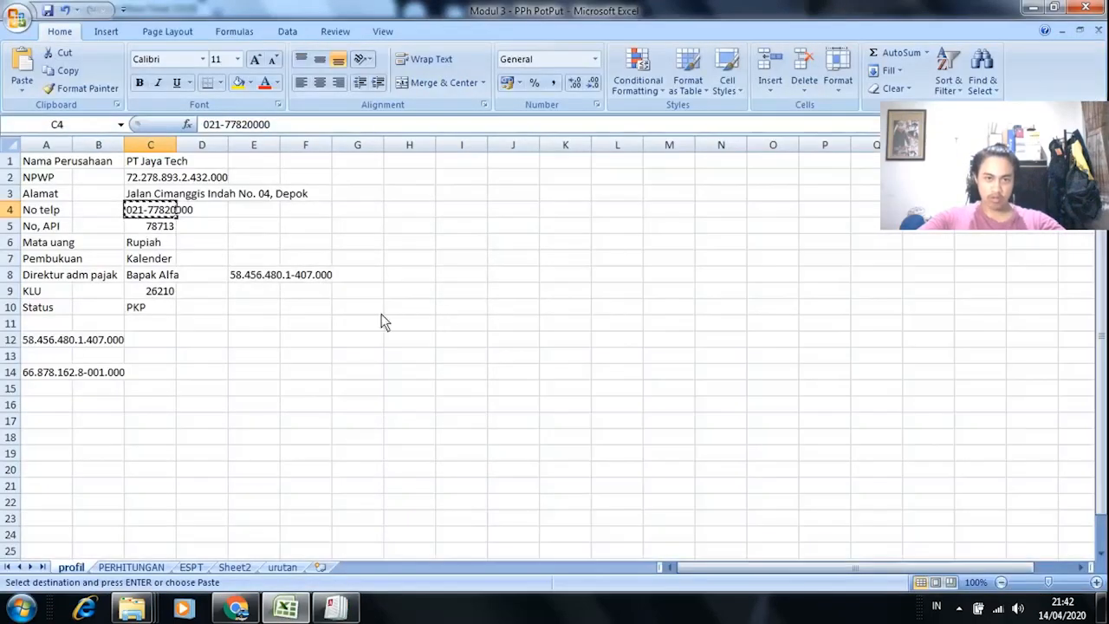
{"action": "key", "text": "alt+Tab"}
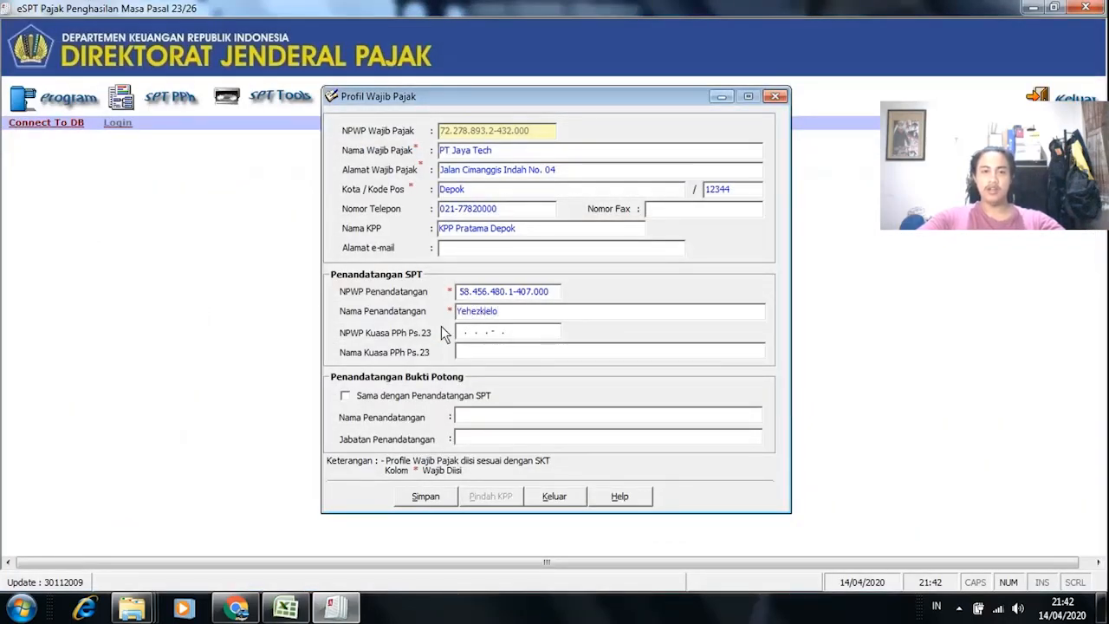
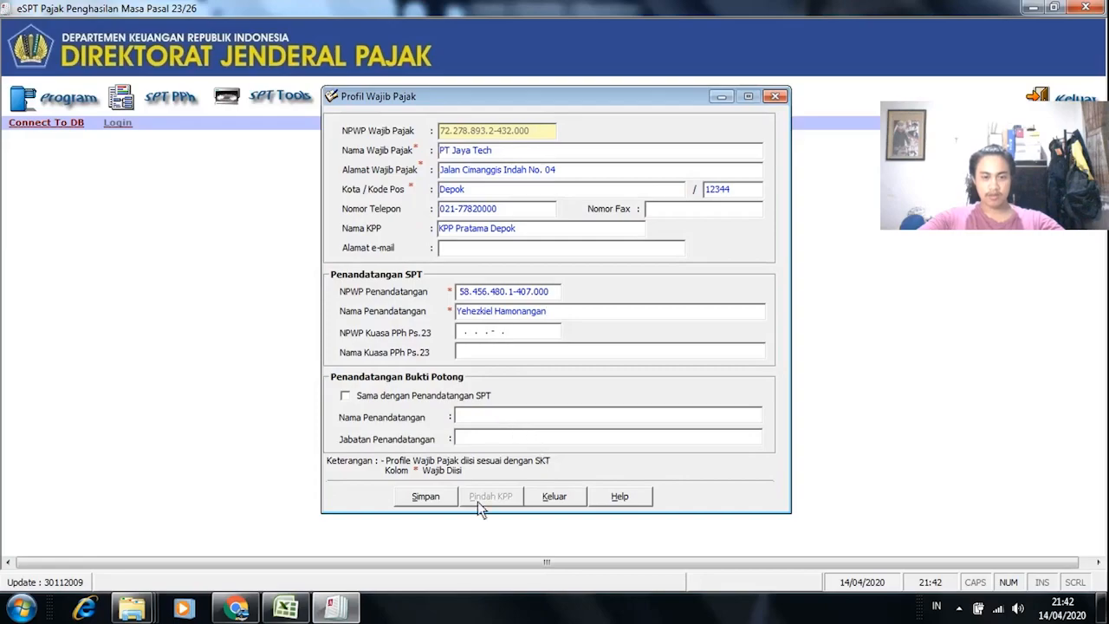
Step: Try saving the profile and dismiss the missing signer name errors
{"action": "left_click", "coordinate": [425, 499]}
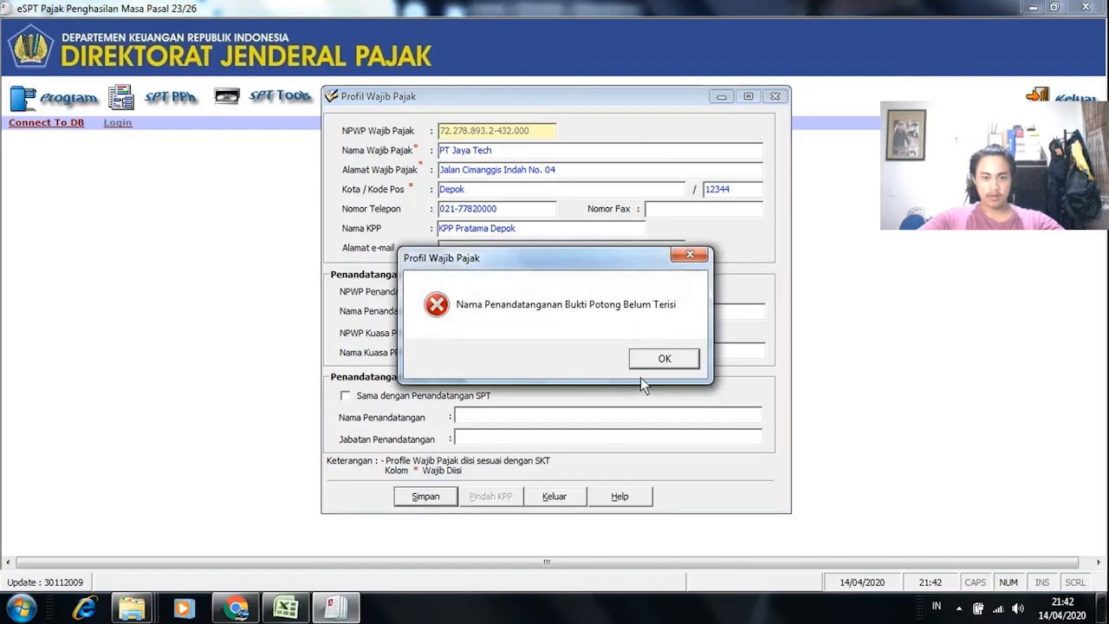
{"action": "left_click", "coordinate": [663, 359]}
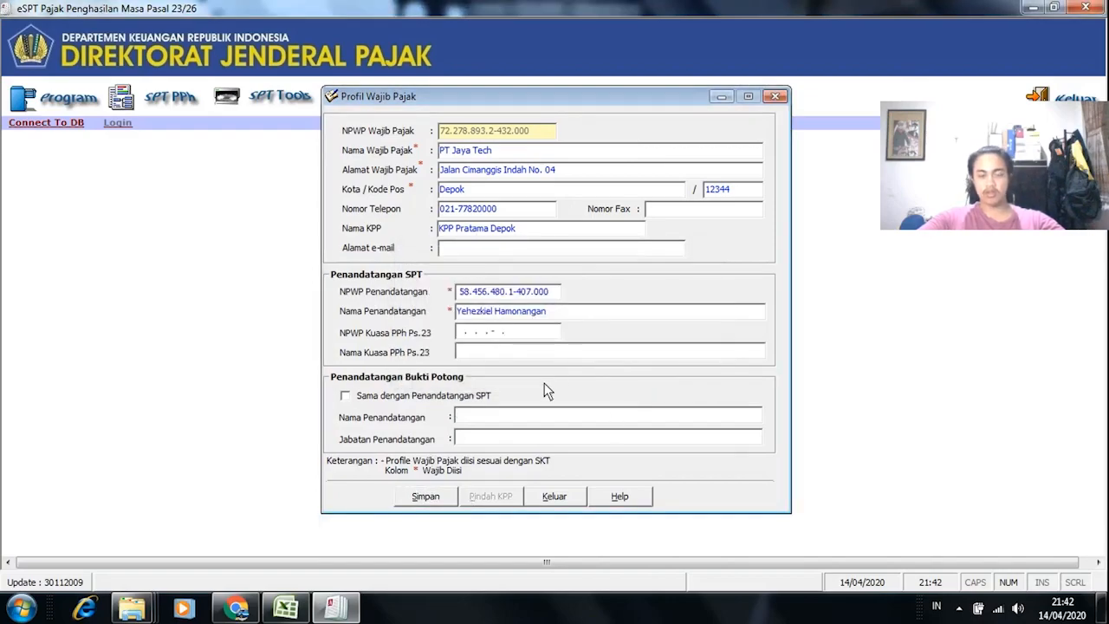
{"action": "left_click", "coordinate": [424, 496]}
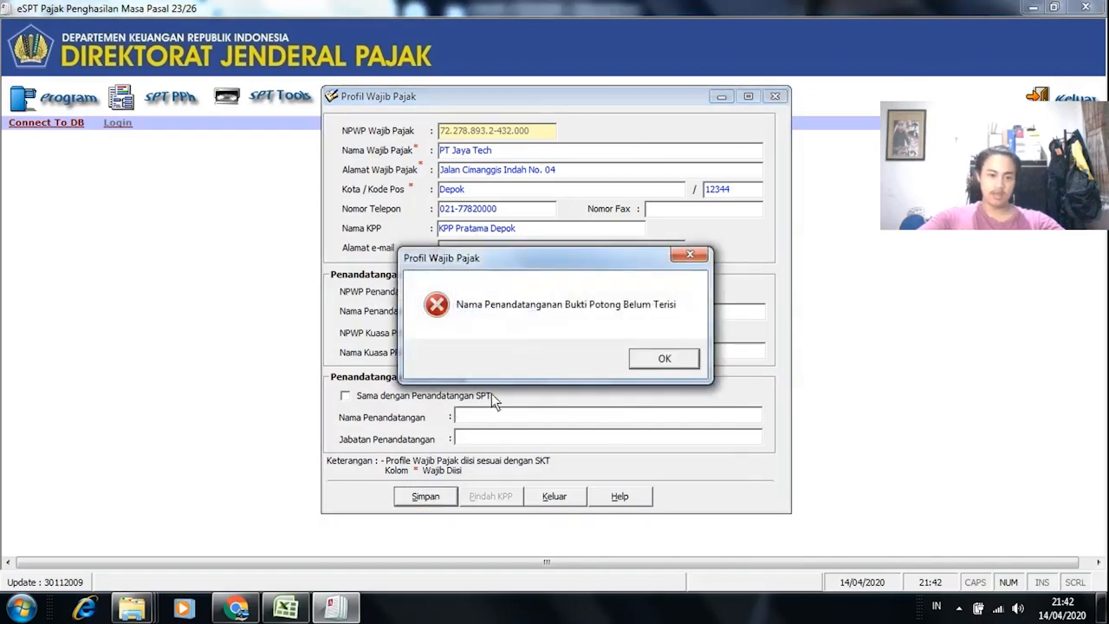
{"action": "left_click", "coordinate": [664, 358]}
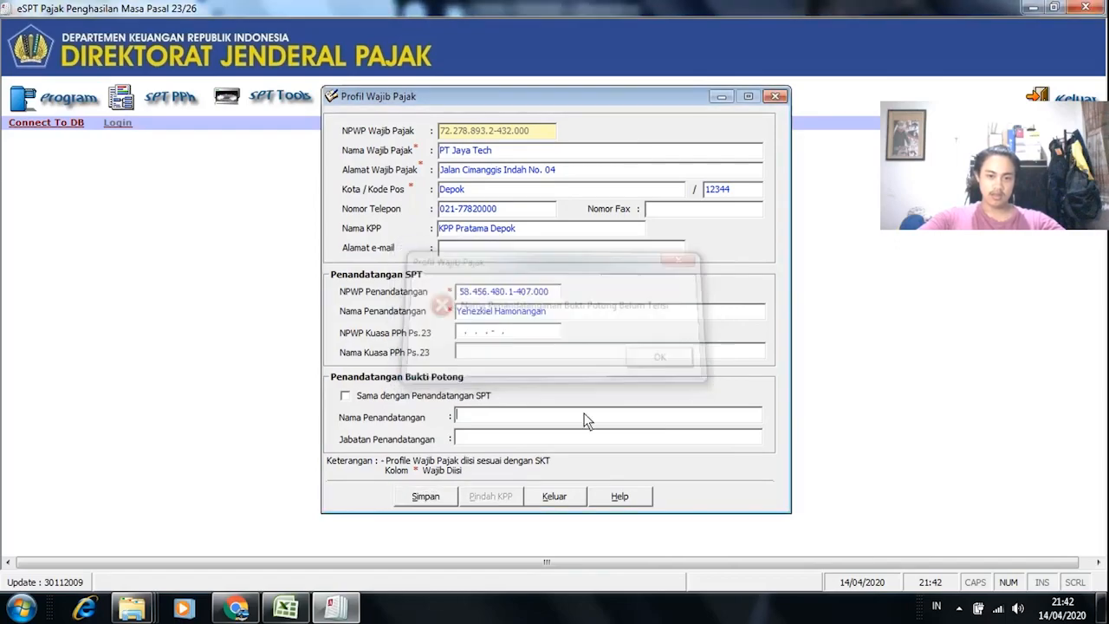
Step: Fill the Bukti Potong signer's name and title Direktur Administrasi Pajak, then save the profile
{"action": "left_click", "coordinate": [510, 419]}
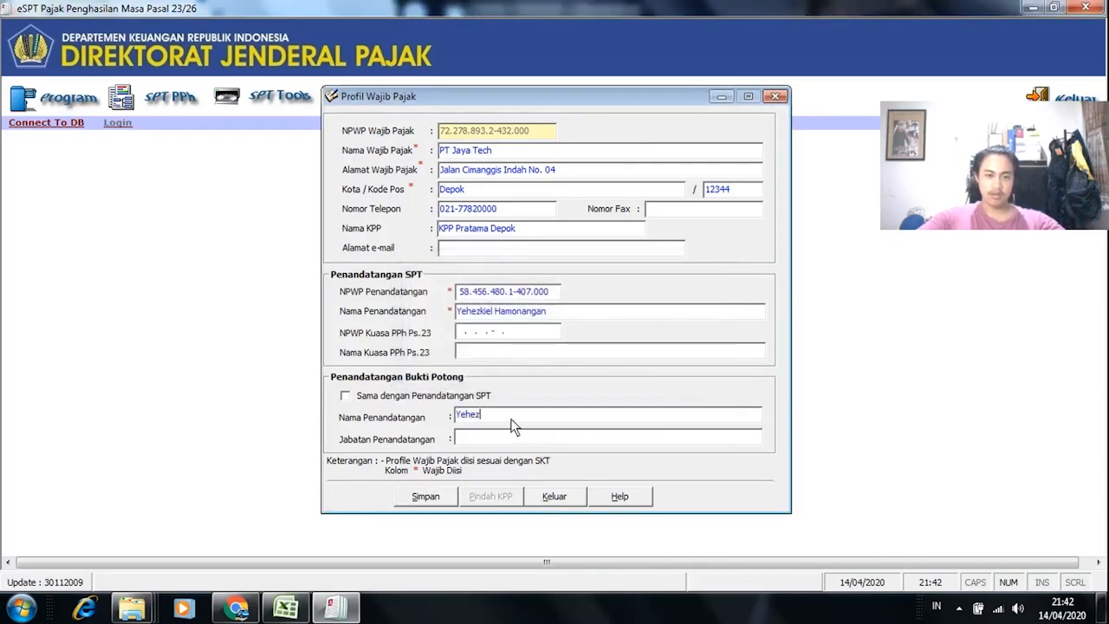
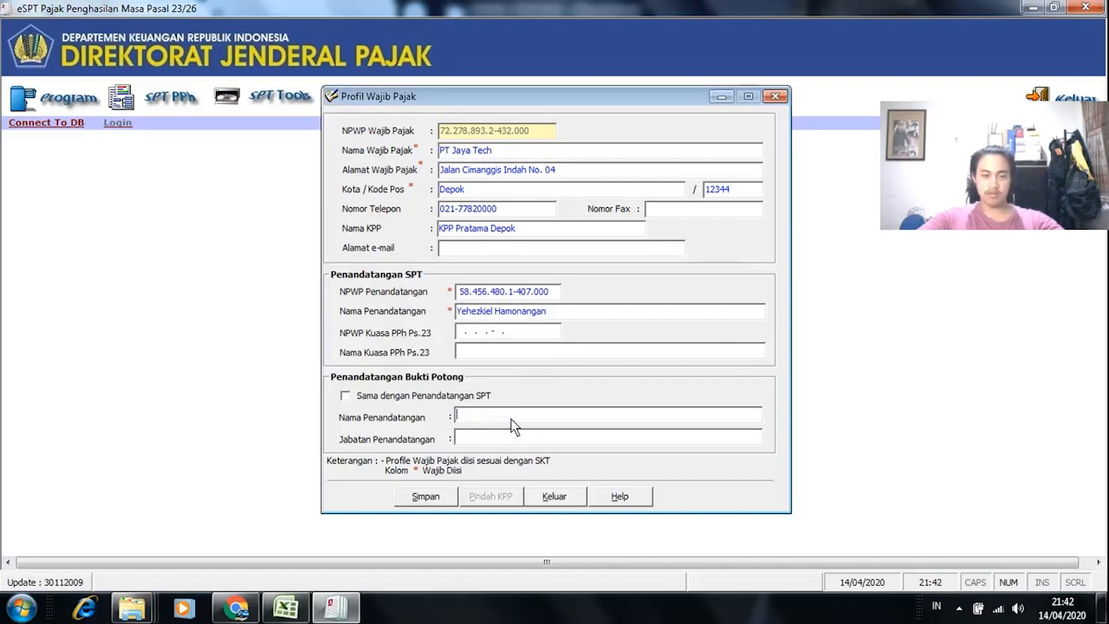
{"action": "type", "text": "Alfa"}
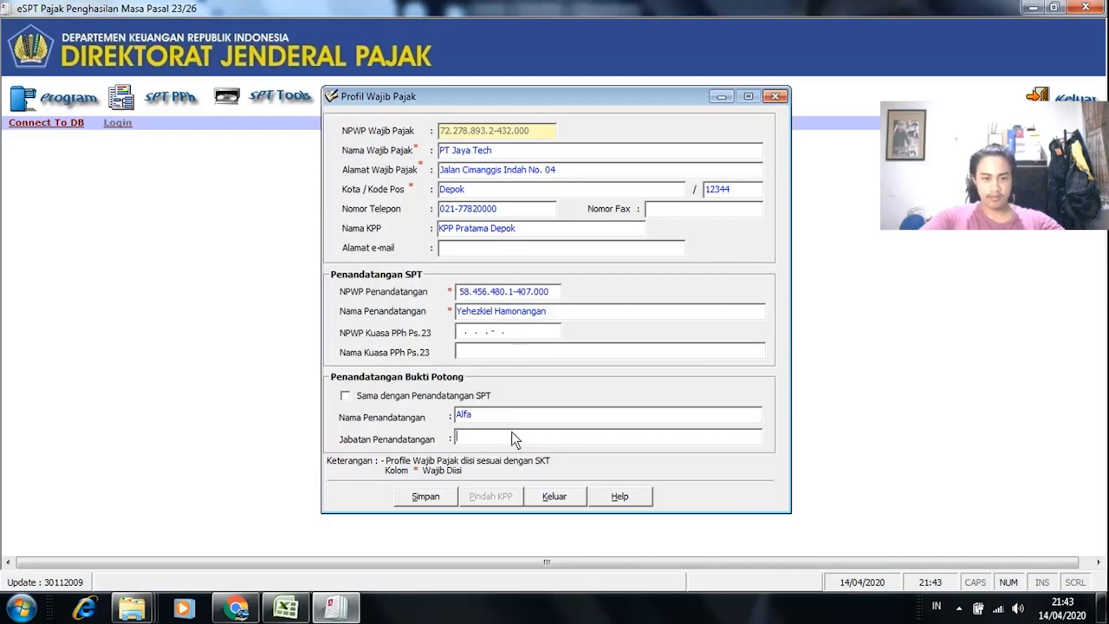
{"action": "left_click", "coordinate": [288, 605]}
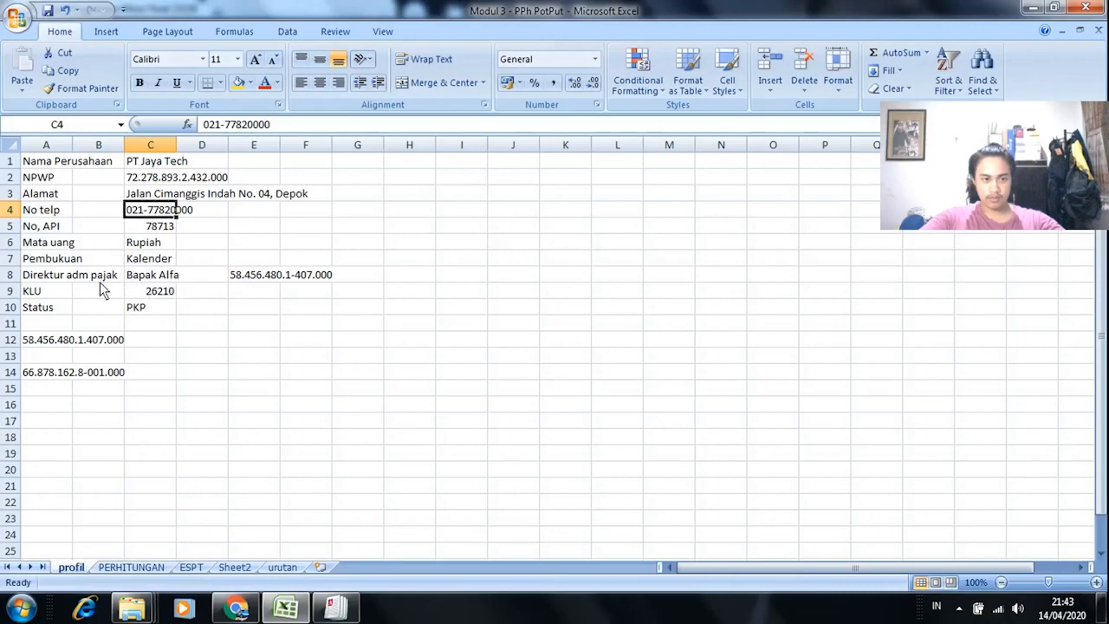
{"action": "key", "text": "alt+Tab"}
{"action": "type", "text": "Dire"}
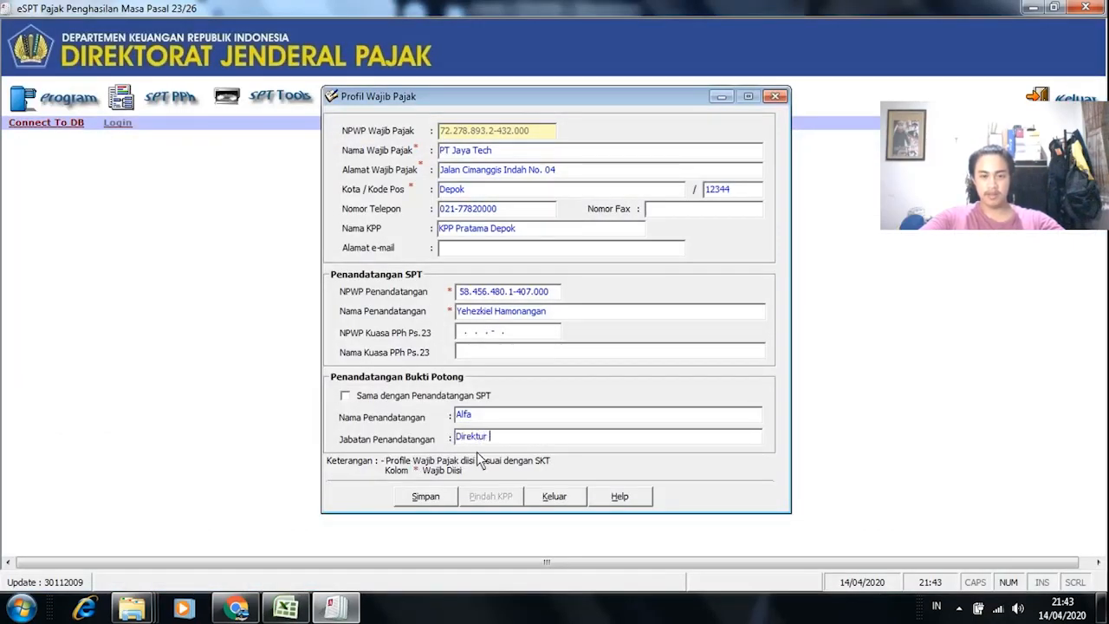
{"action": "type", "text": "ktur Administ"}
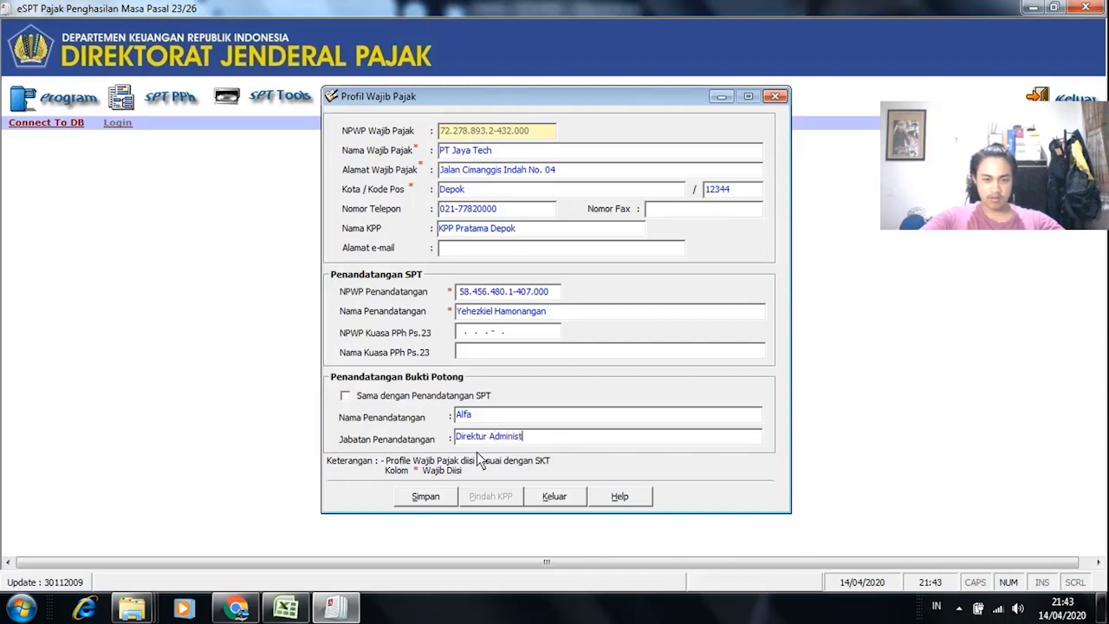
{"action": "type", "text": "rasi p"}
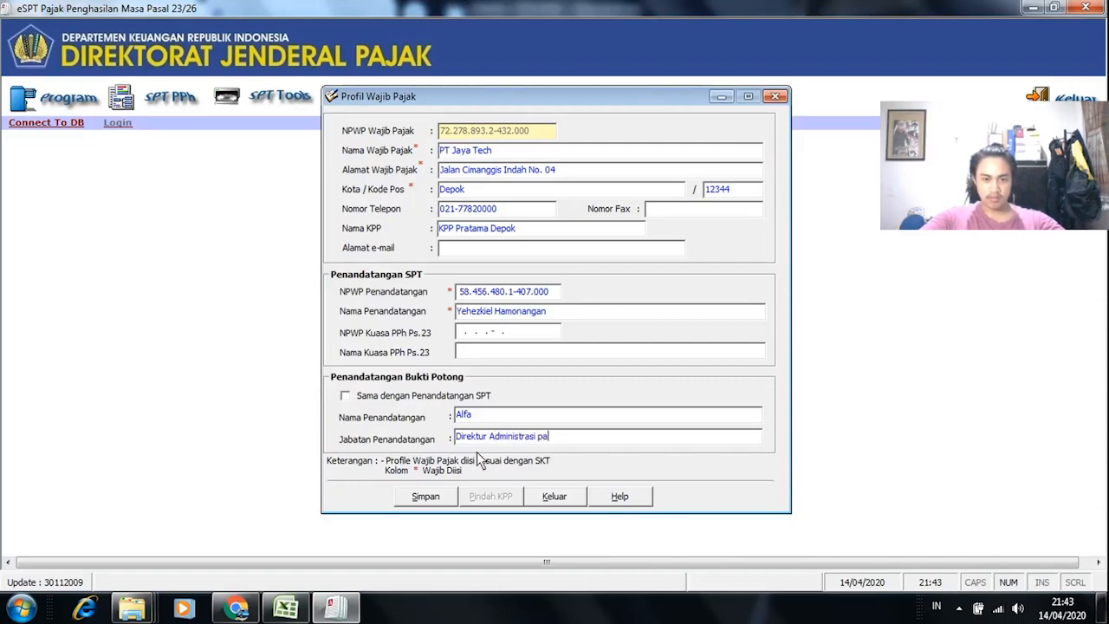
{"action": "key", "text": "BackSpace"}
{"action": "type", "text": "Pajak"}
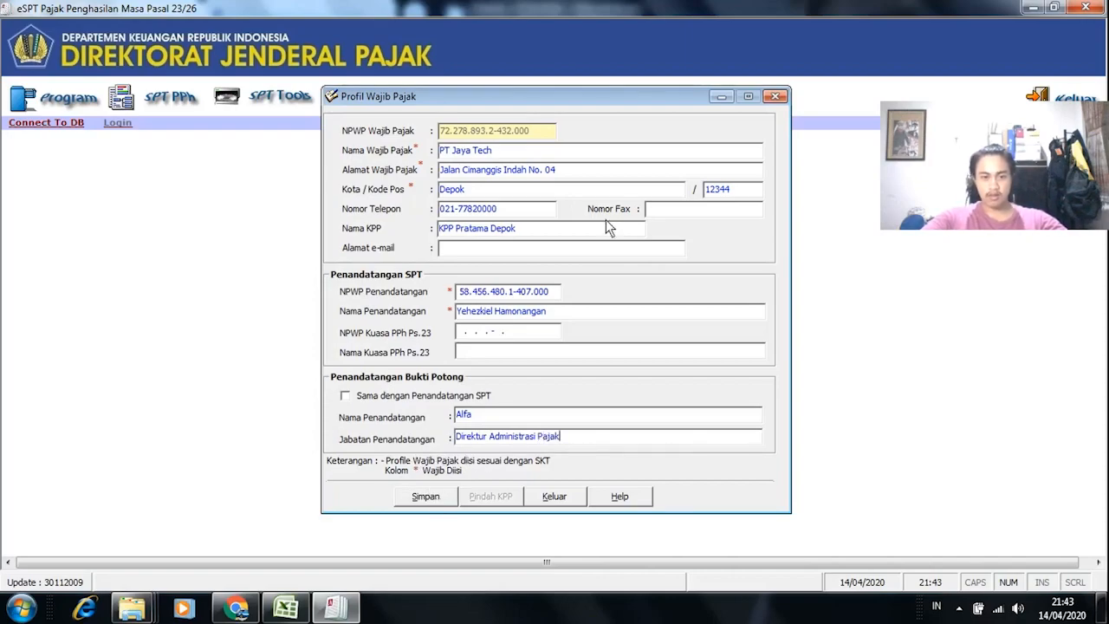
{"action": "left_click", "coordinate": [433, 498]}
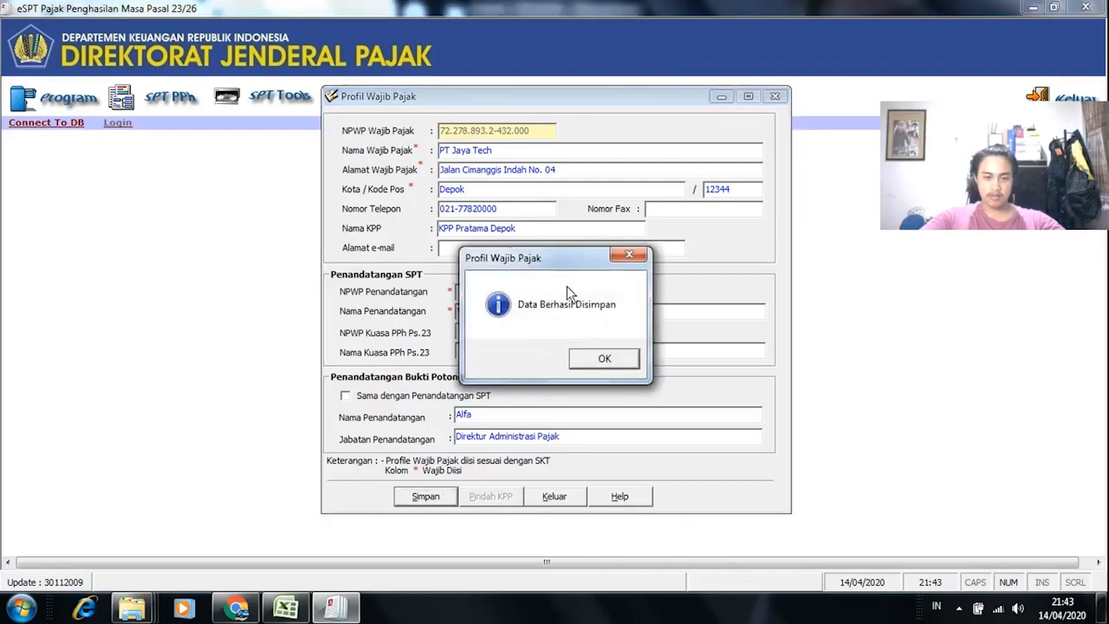
{"action": "left_click", "coordinate": [605, 360]}
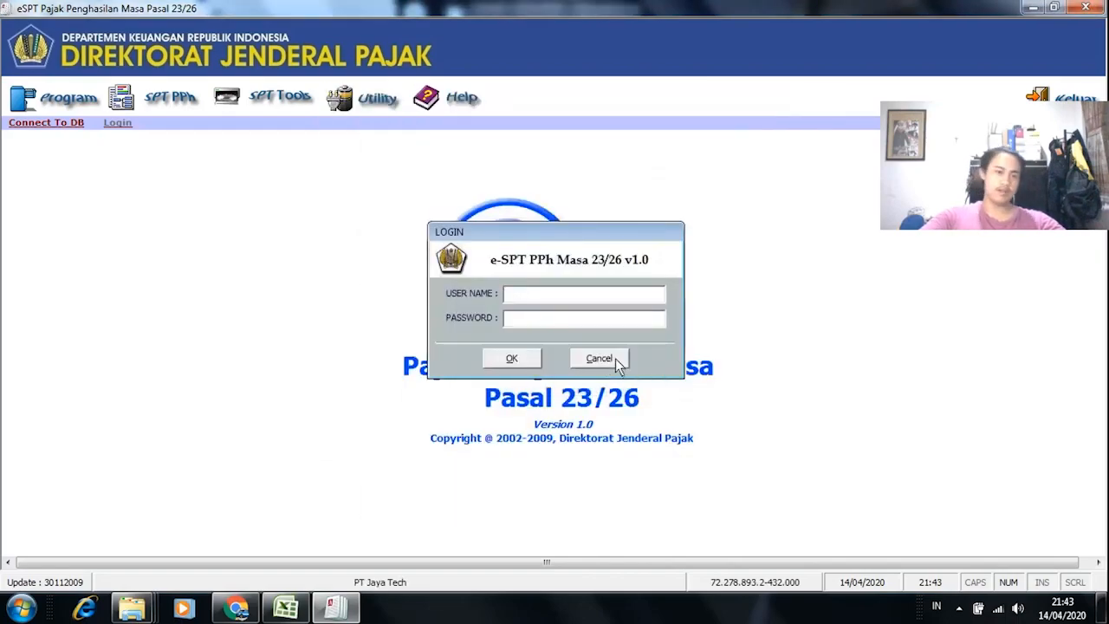
Step: Enter the administrator user name and password and log in
{"action": "type", "text": "admin"}
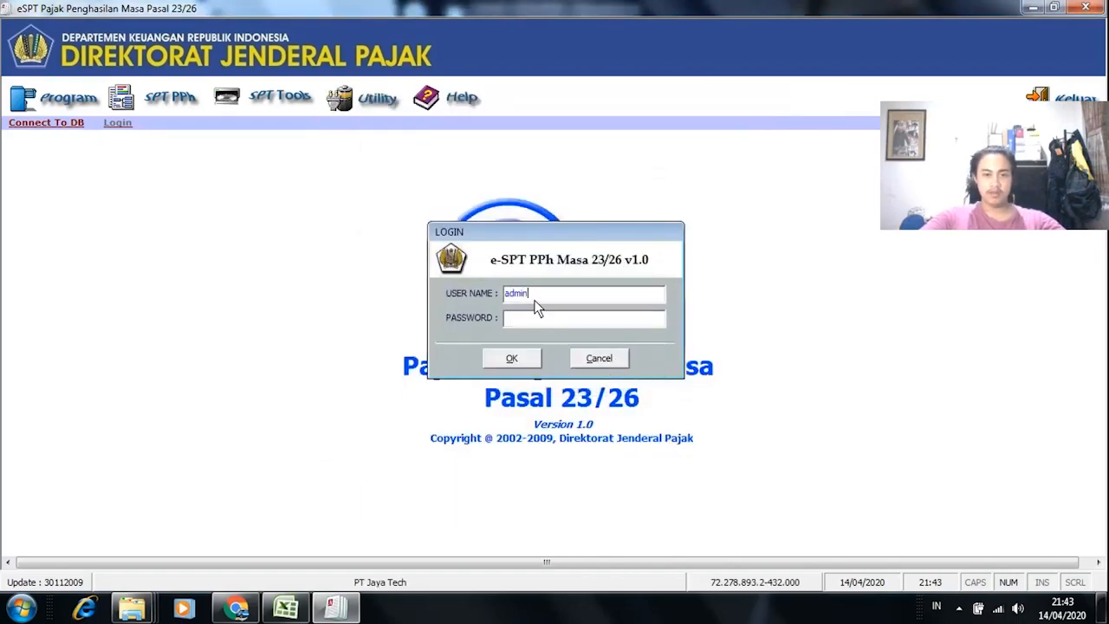
{"action": "type", "text": "istrator"}
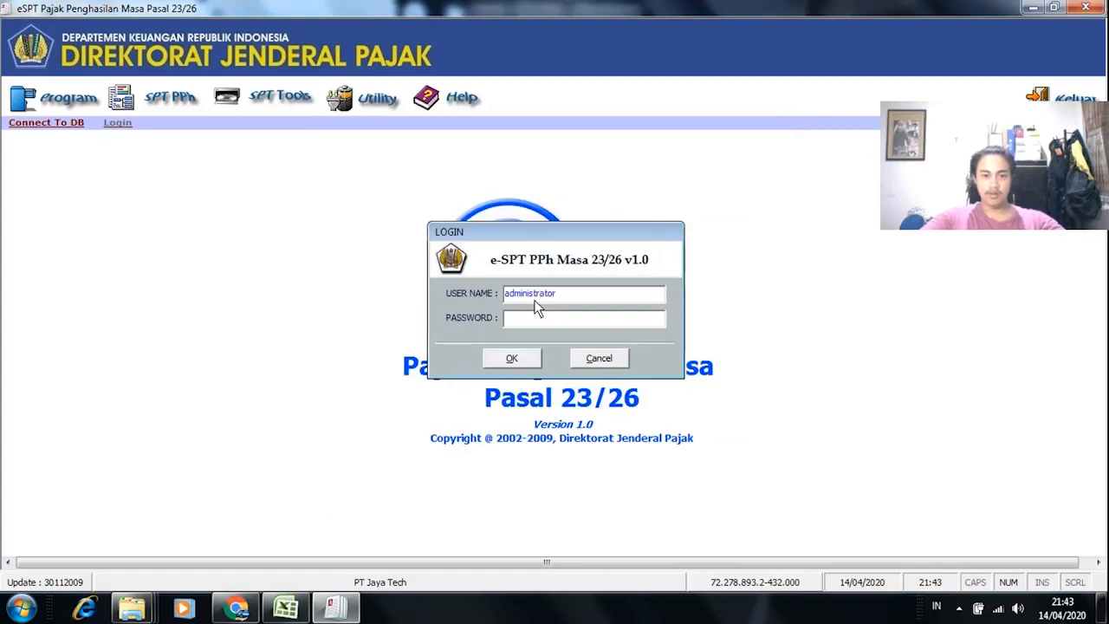
{"action": "left_click", "coordinate": [564, 321]}
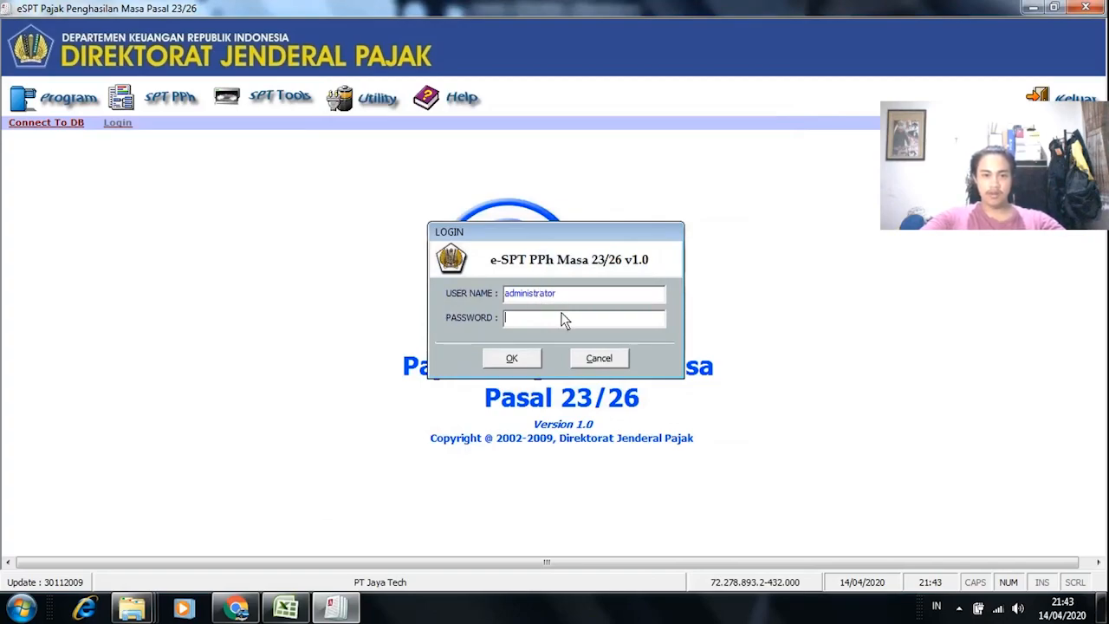
{"action": "type", "text": "123"}
{"action": "key", "text": "BackSpace"}
{"action": "key", "text": "BackSpace"}
{"action": "key", "text": "BackSpace"}
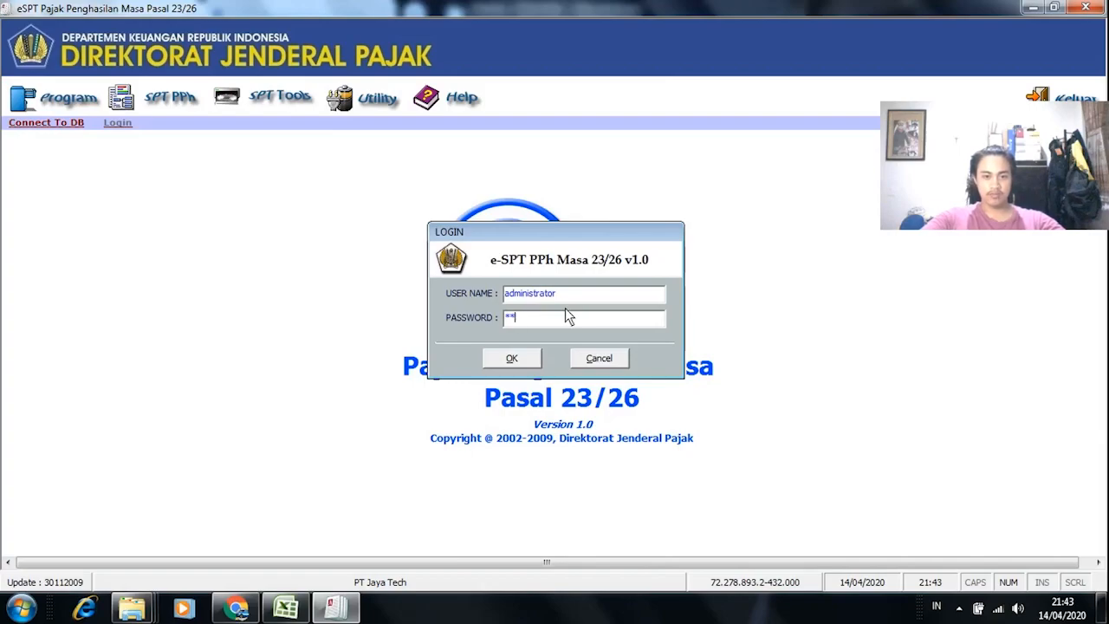
{"action": "type", "text": "123"}
{"action": "left_click", "coordinate": [526, 363]}
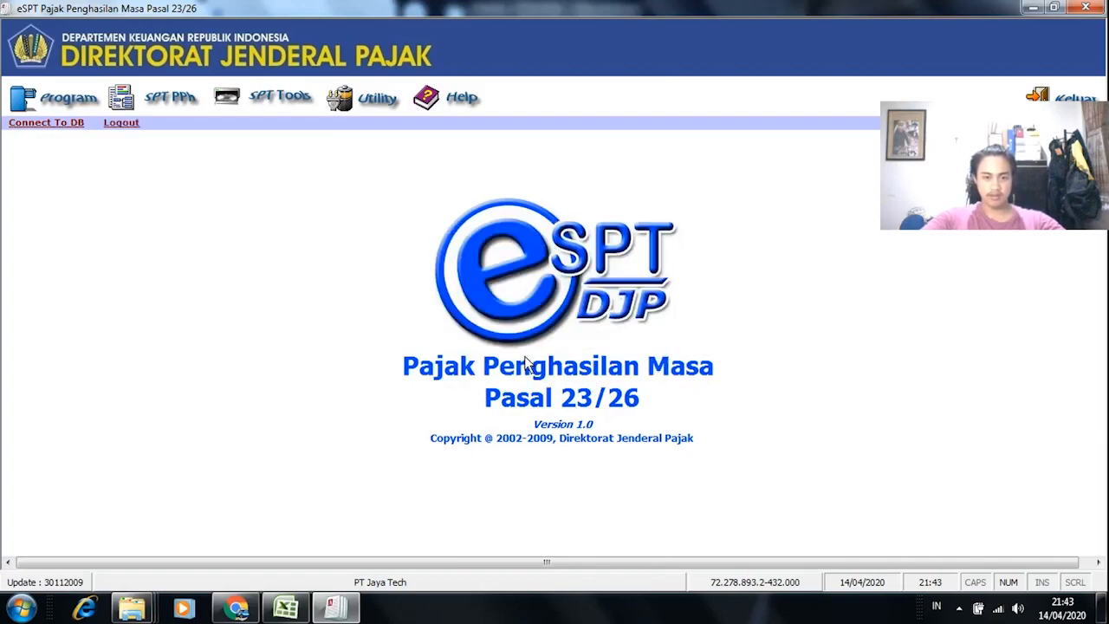
Step: Reconnect to the Modul 3 database and log in as administrator
{"action": "left_click", "coordinate": [62, 124]}
{"action": "left_click", "coordinate": [500, 306]}
{"action": "left_click", "coordinate": [525, 435]}
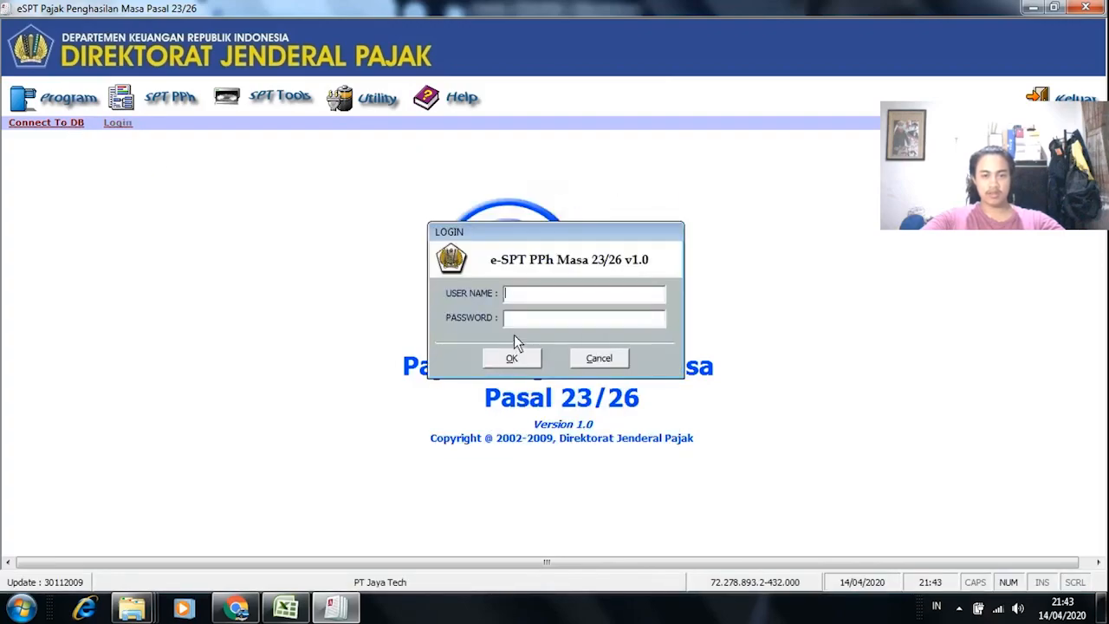
{"action": "type", "text": "administrato"}
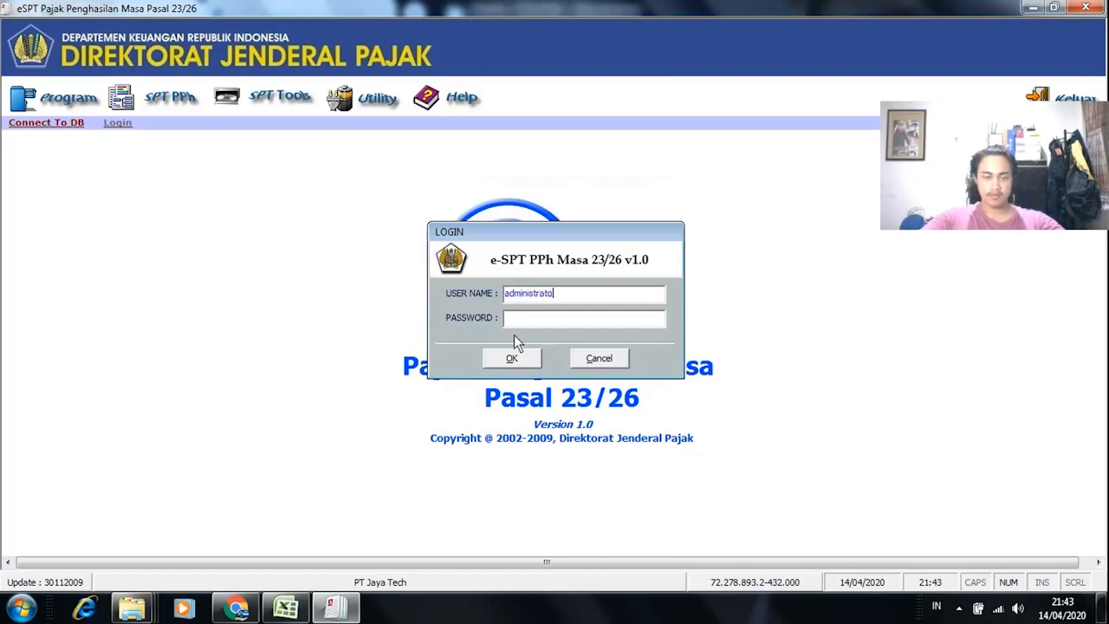
{"action": "type", "text": "r"}
{"action": "left_click", "coordinate": [542, 320]}
{"action": "type", "text": "**"}
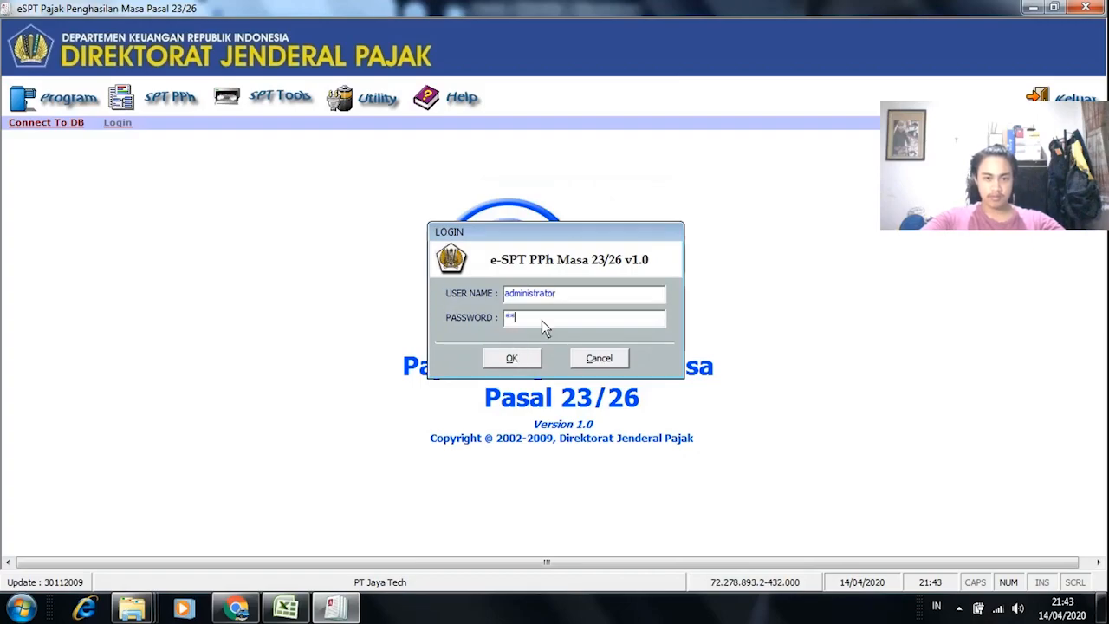
{"action": "key", "text": "Return"}
{"action": "left_click", "coordinate": [26, 107]}
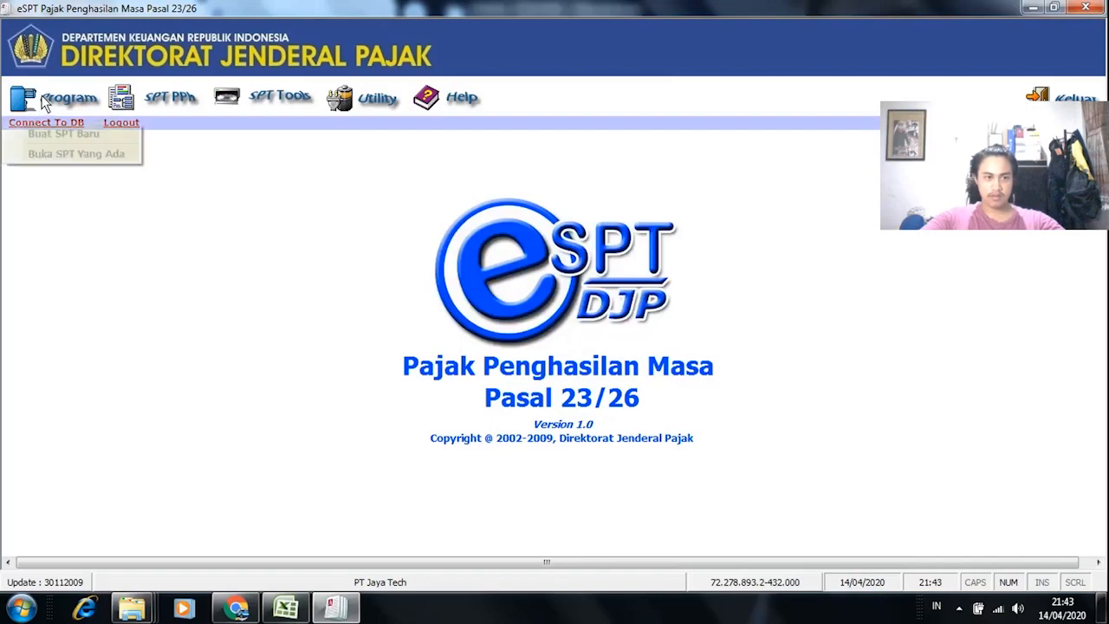
Step: Start a new SPT and review the Oktober, November and Desember entries in the ESPT sheet
{"action": "left_click", "coordinate": [76, 136]}
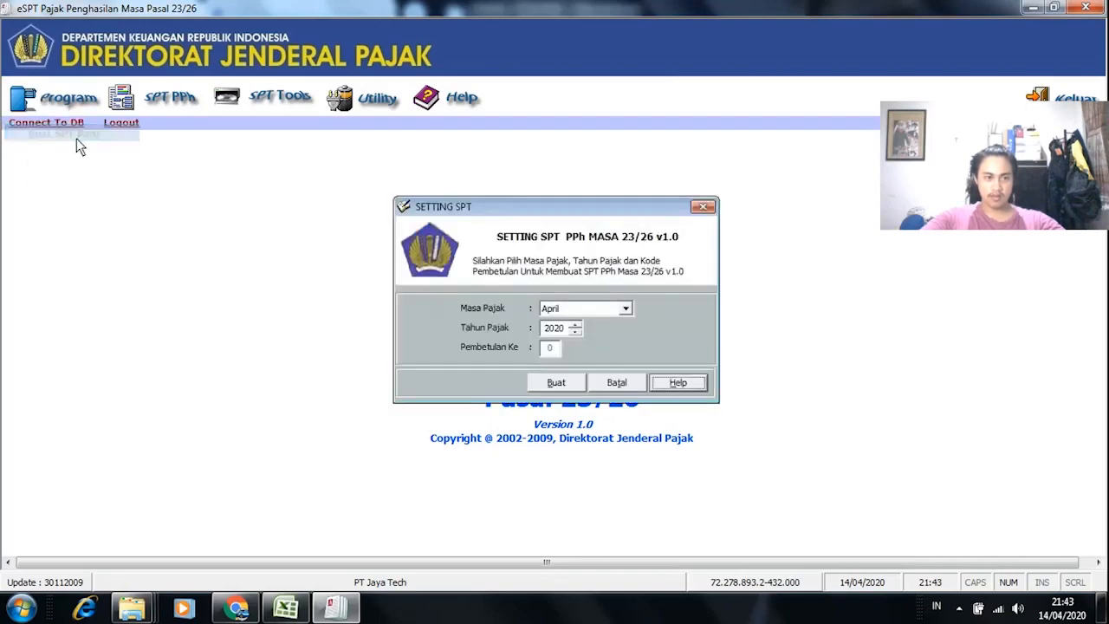
{"action": "key", "text": "alt+Tab"}
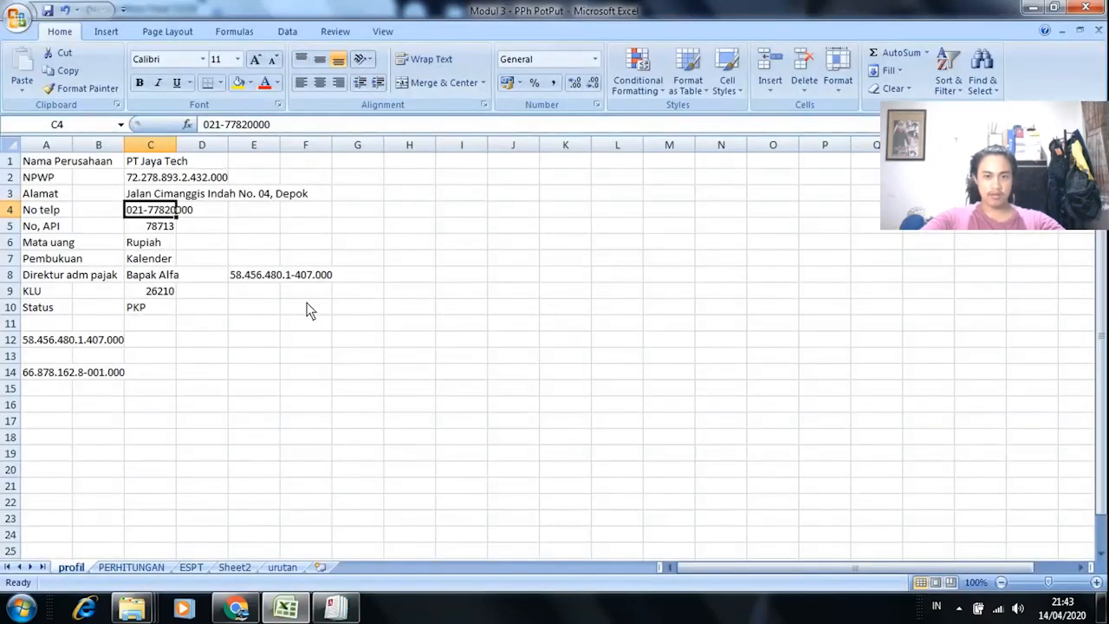
{"action": "left_click", "coordinate": [192, 567]}
{"action": "left_click", "coordinate": [49, 242]}
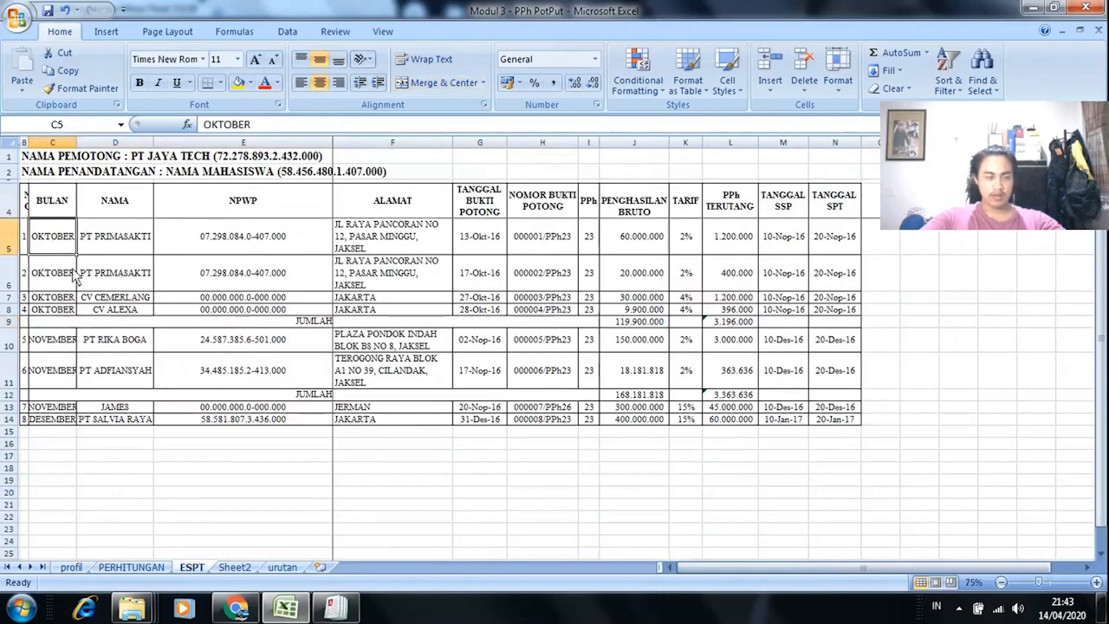
{"action": "left_click", "coordinate": [63, 341]}
{"action": "left_click", "coordinate": [69, 420]}
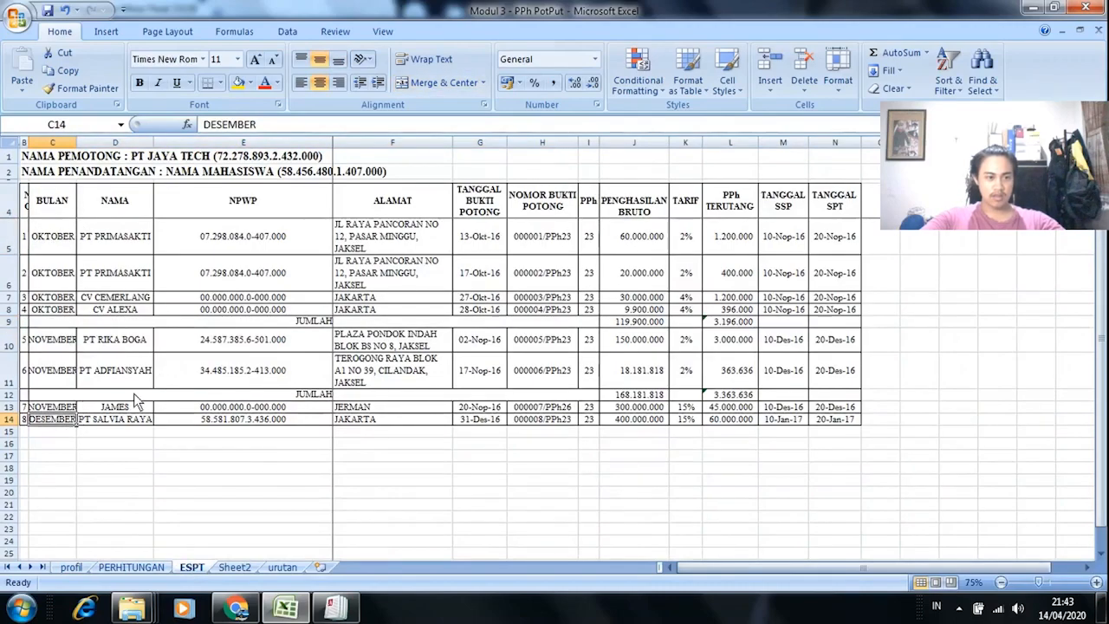
{"action": "left_click", "coordinate": [48, 248]}
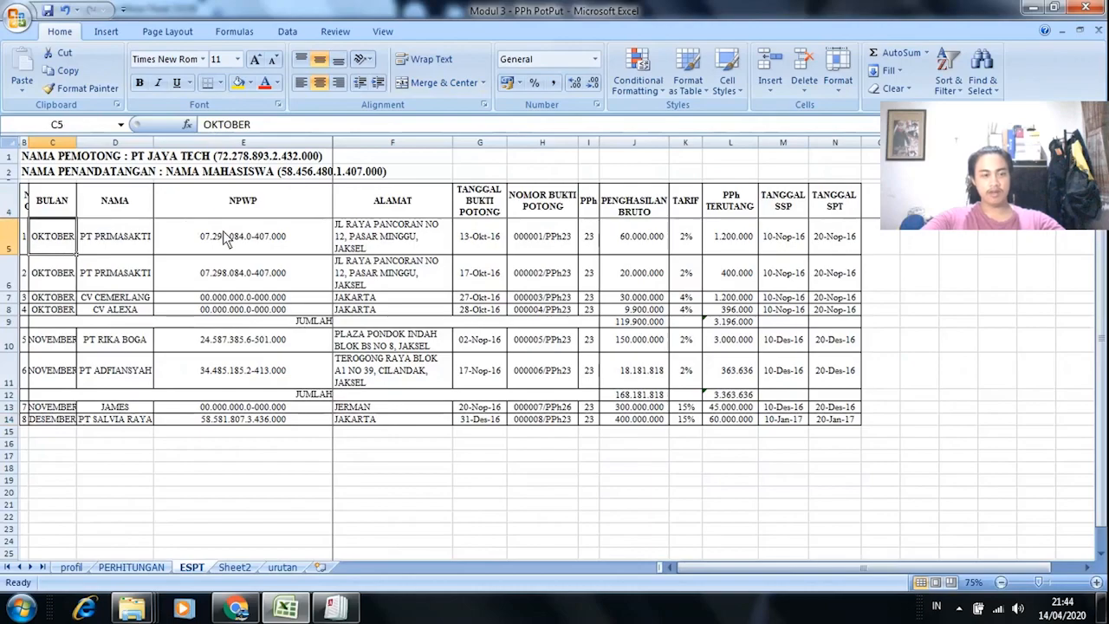
Step: Check the required tax periods in the module PDF instructions
{"action": "key", "text": "alt+Tab"}
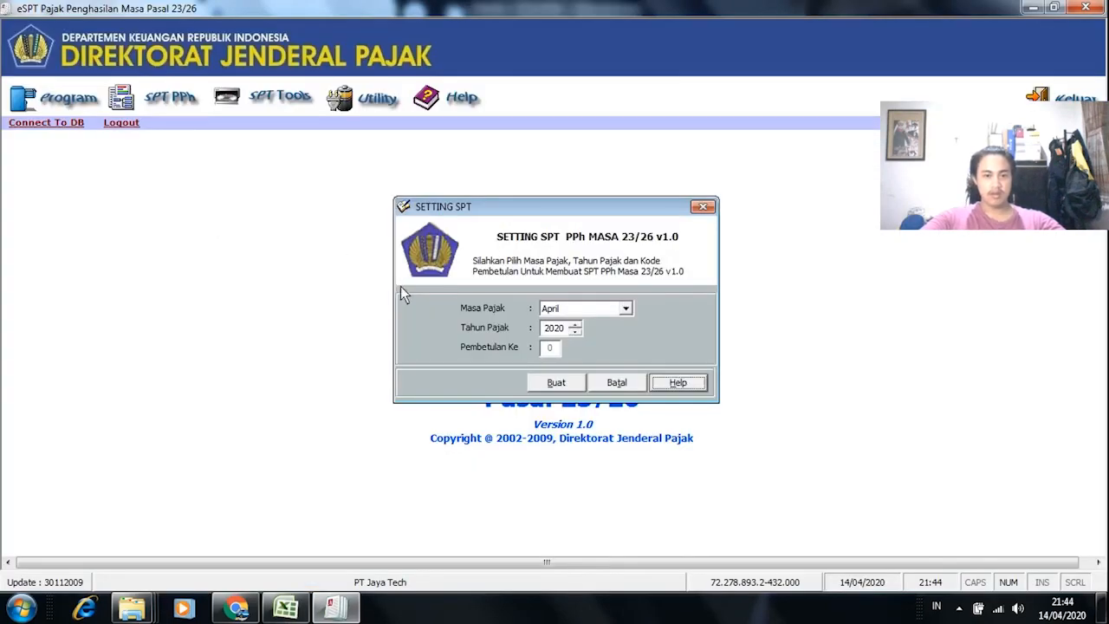
{"action": "key", "text": "alt+Tab"}
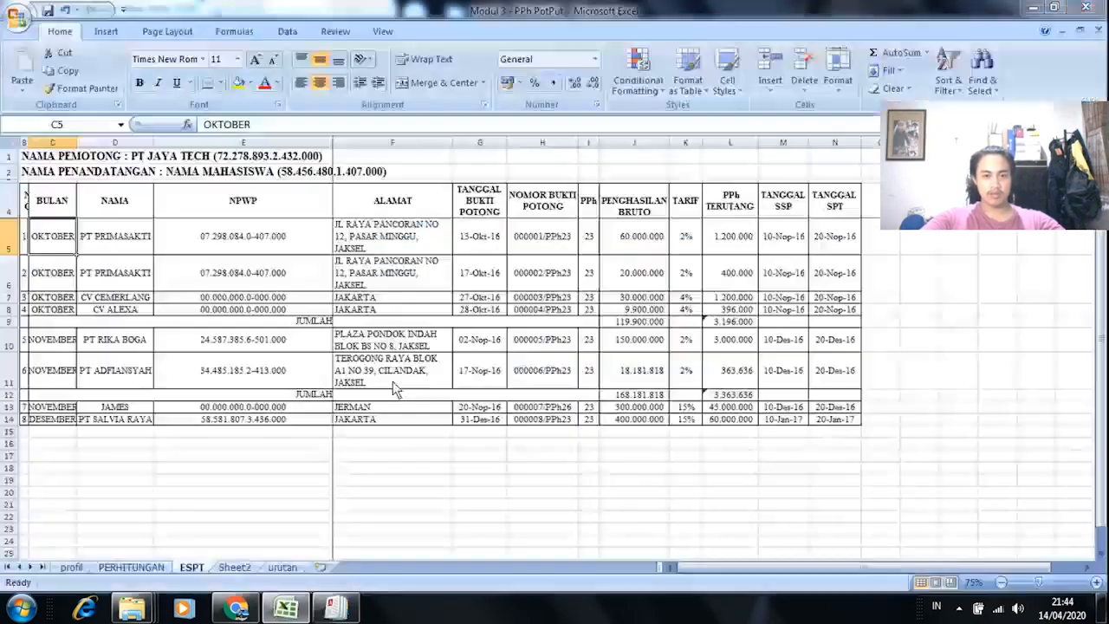
{"action": "left_click", "coordinate": [237, 610]}
{"action": "left_click", "coordinate": [381, 14]}
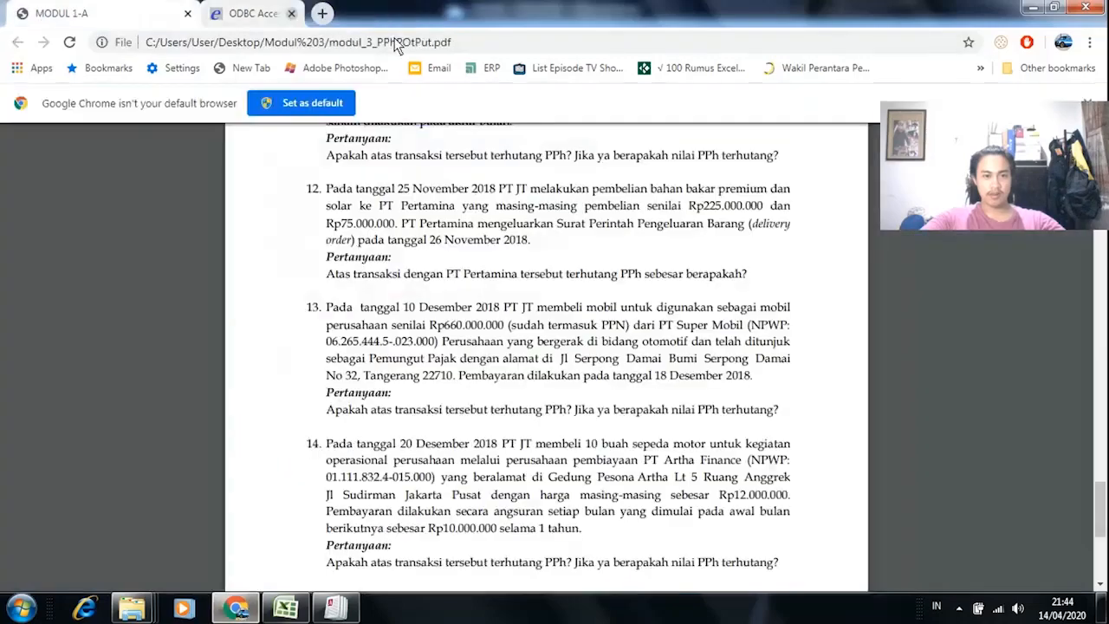
{"action": "scroll", "coordinate": [1103, 507], "scroll_direction": "down", "scroll_amount": 4}
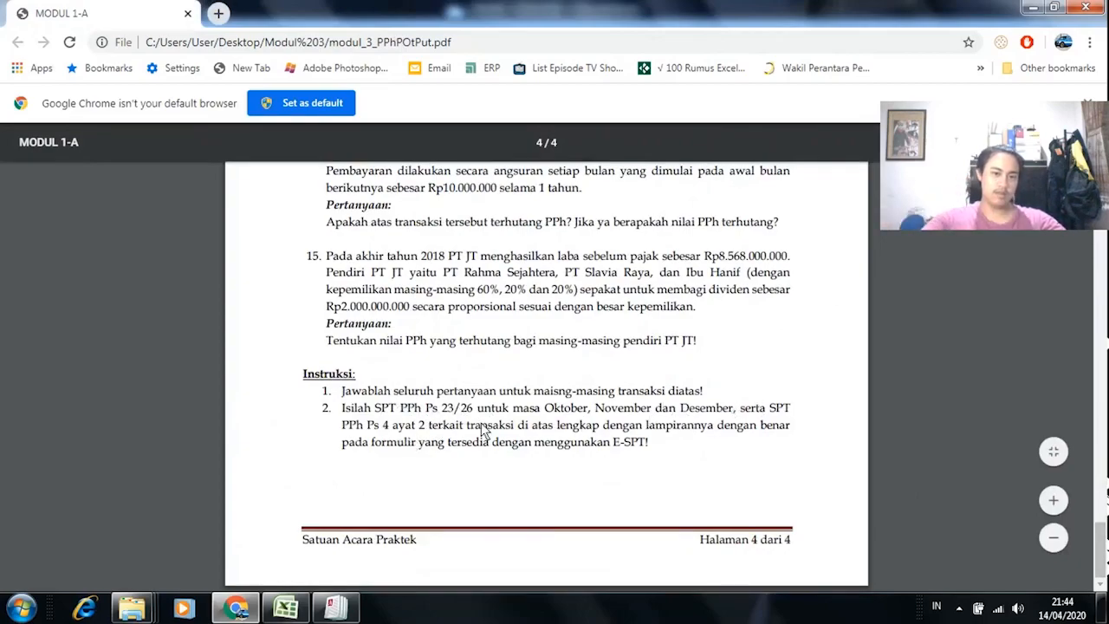
{"action": "left_click_drag", "start_coordinate": [545, 412], "coordinate": [726, 415]}
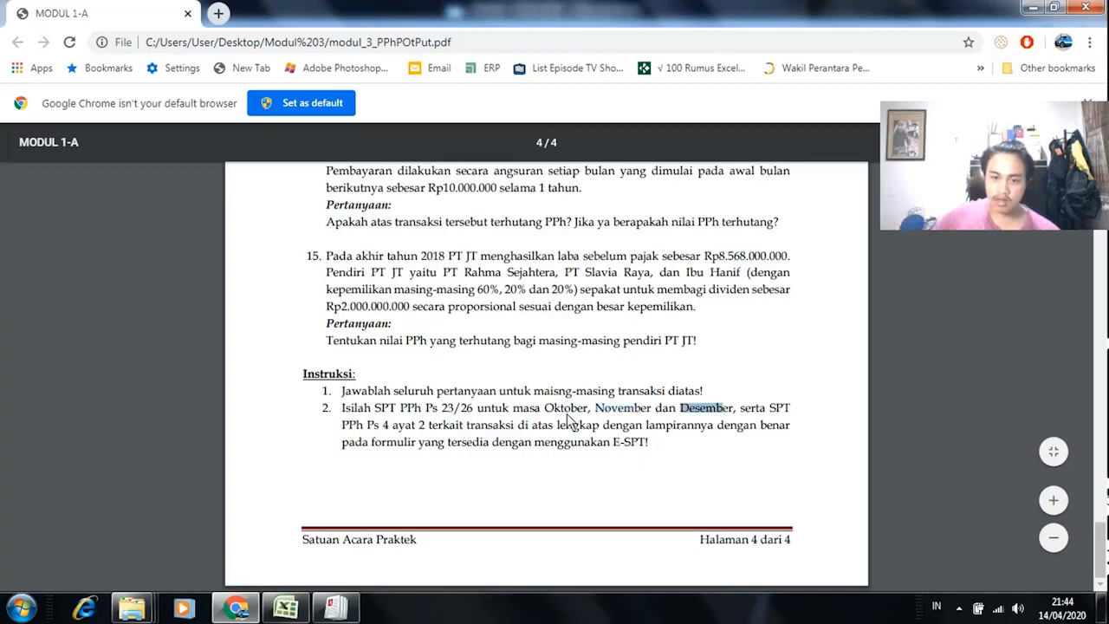
{"action": "key", "text": "alt+Tab"}
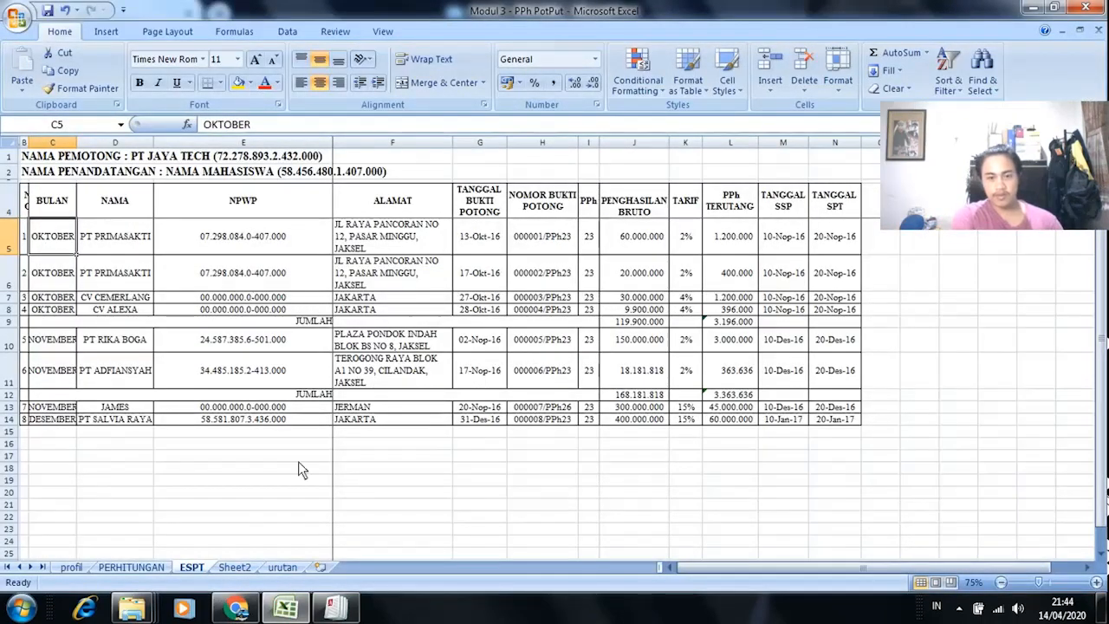
{"action": "left_click", "coordinate": [336, 608]}
Step: Set Masa Pajak to Oktober and Tahun Pajak to 2018 in SETTING SPT
{"action": "left_click", "coordinate": [626, 308]}
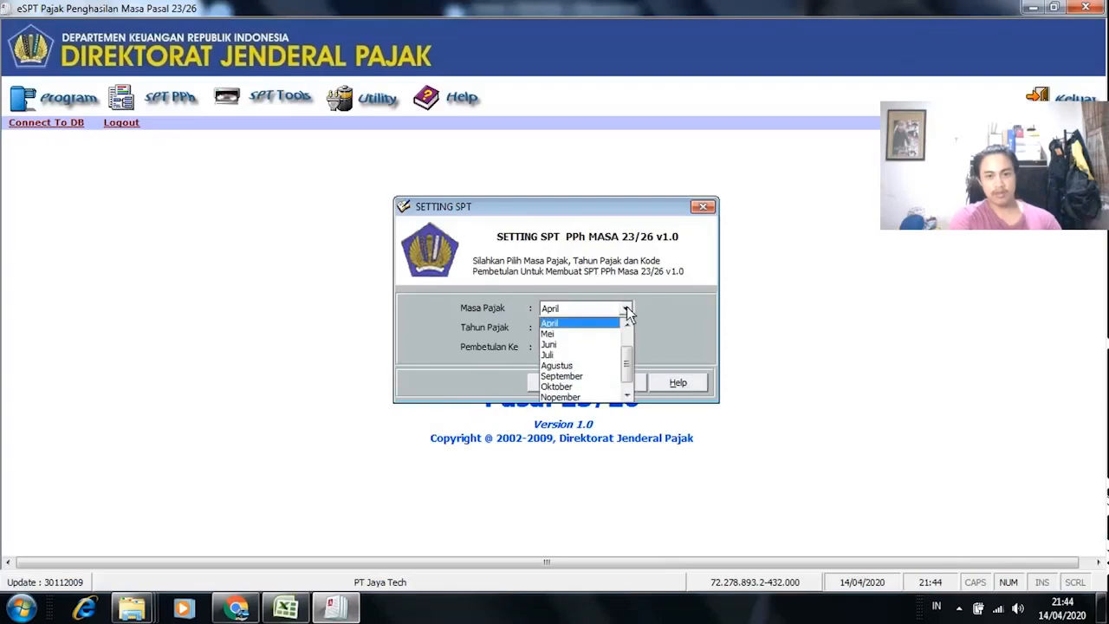
{"action": "left_click", "coordinate": [577, 386]}
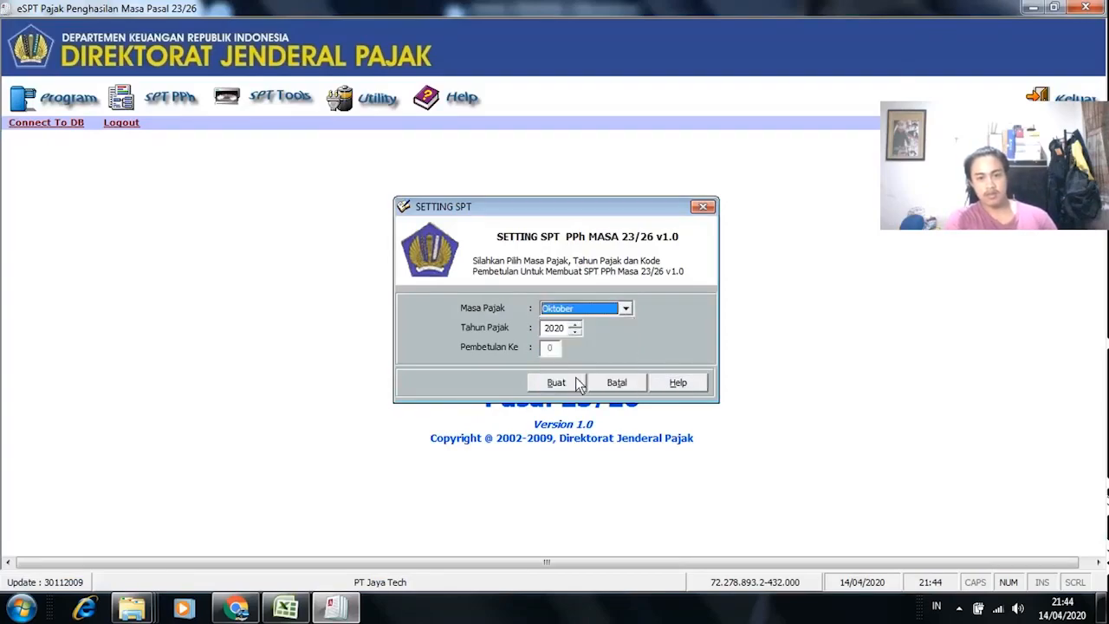
{"action": "left_click", "coordinate": [576, 332]}
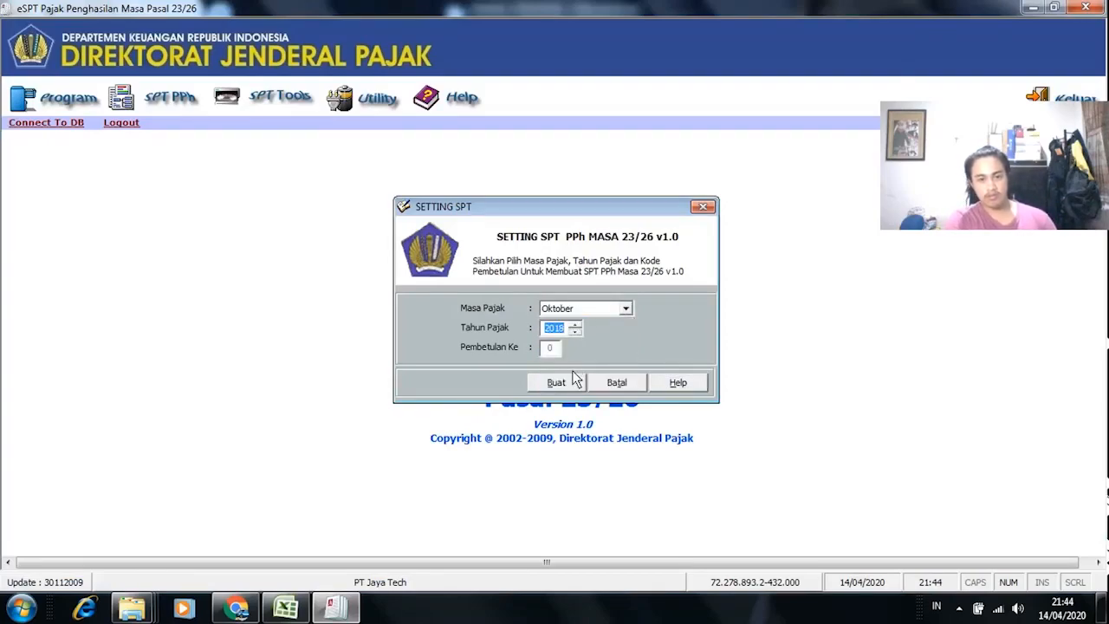
{"action": "key", "text": "alt+Tab"}
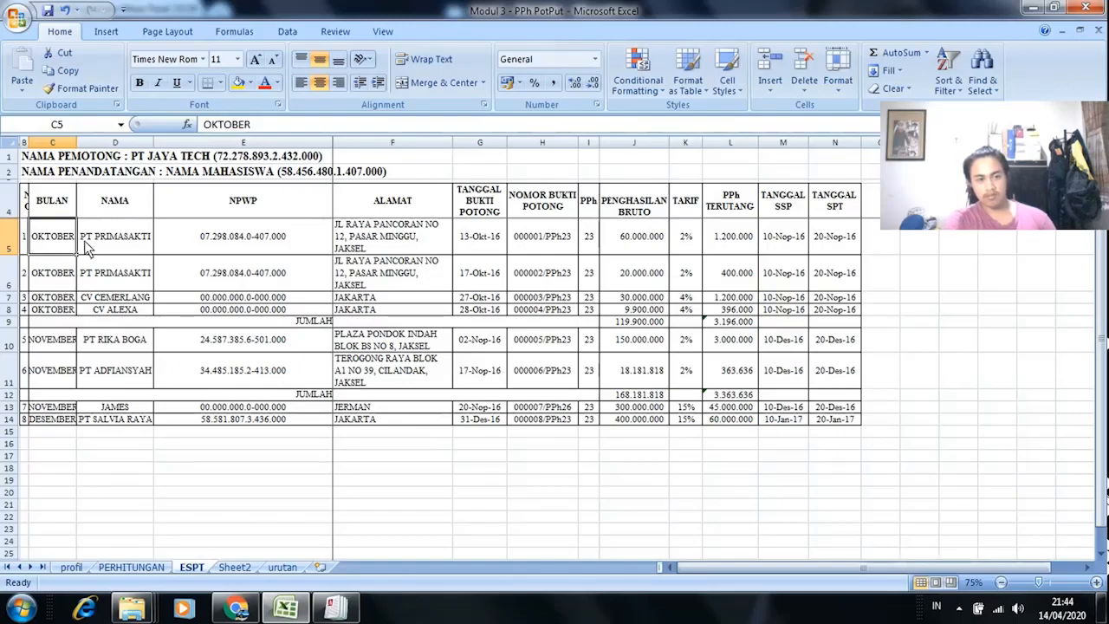
{"action": "key", "text": "alt+Tab"}
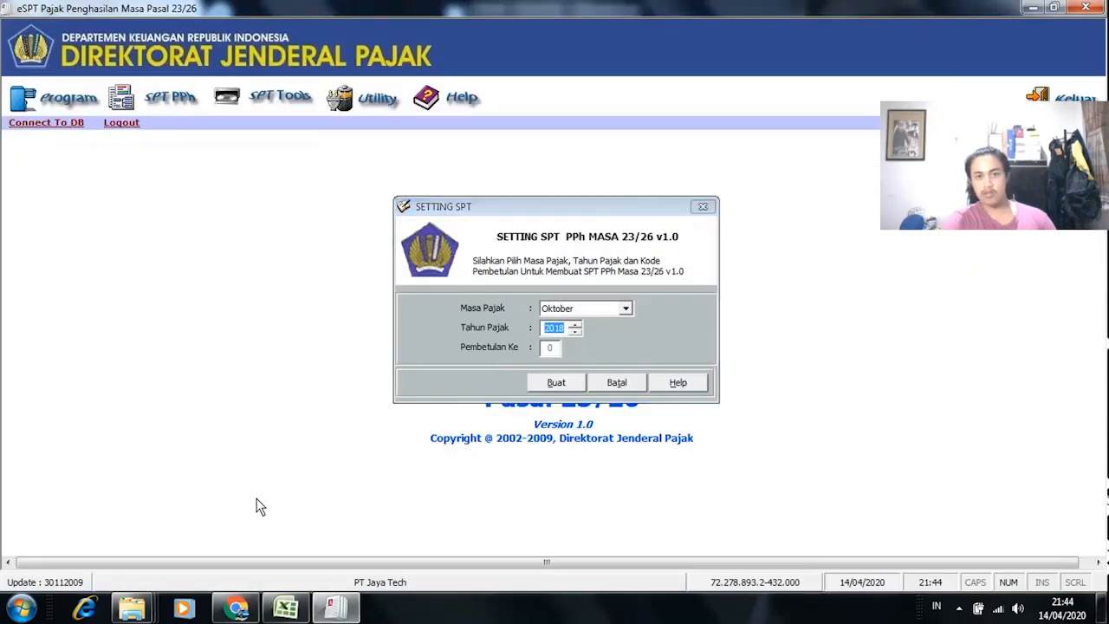
{"action": "key", "text": "alt+Tab"}
{"action": "left_click", "coordinate": [236, 606]}
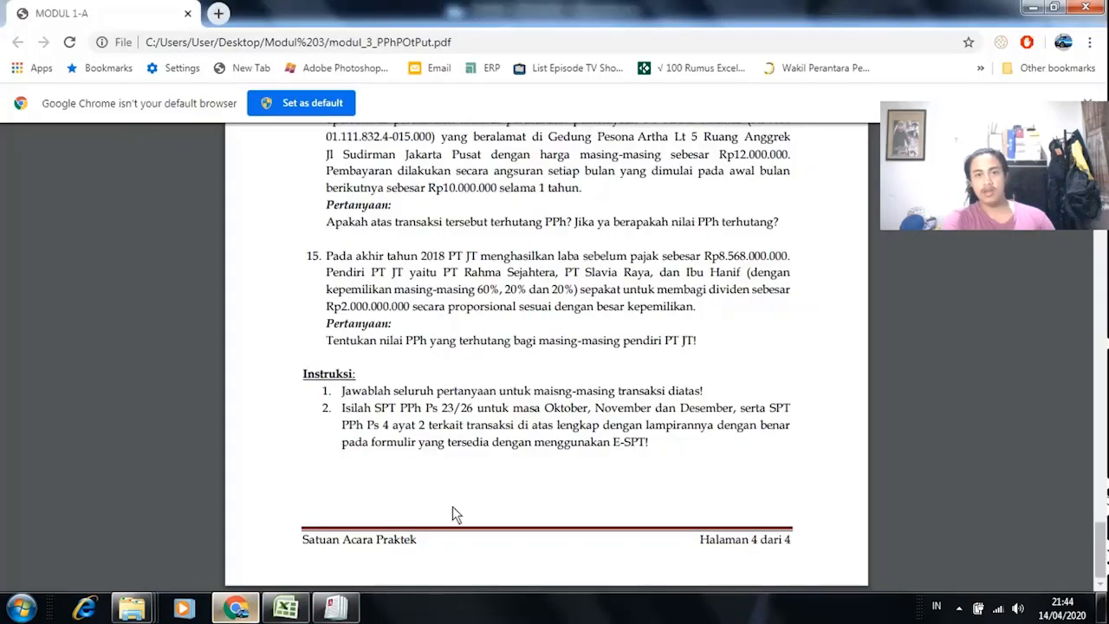
{"action": "key", "text": "alt+Tab"}
Step: Set the bukti potong withholding date to 13/10/2018
{"action": "left_click", "coordinate": [196, 570]}
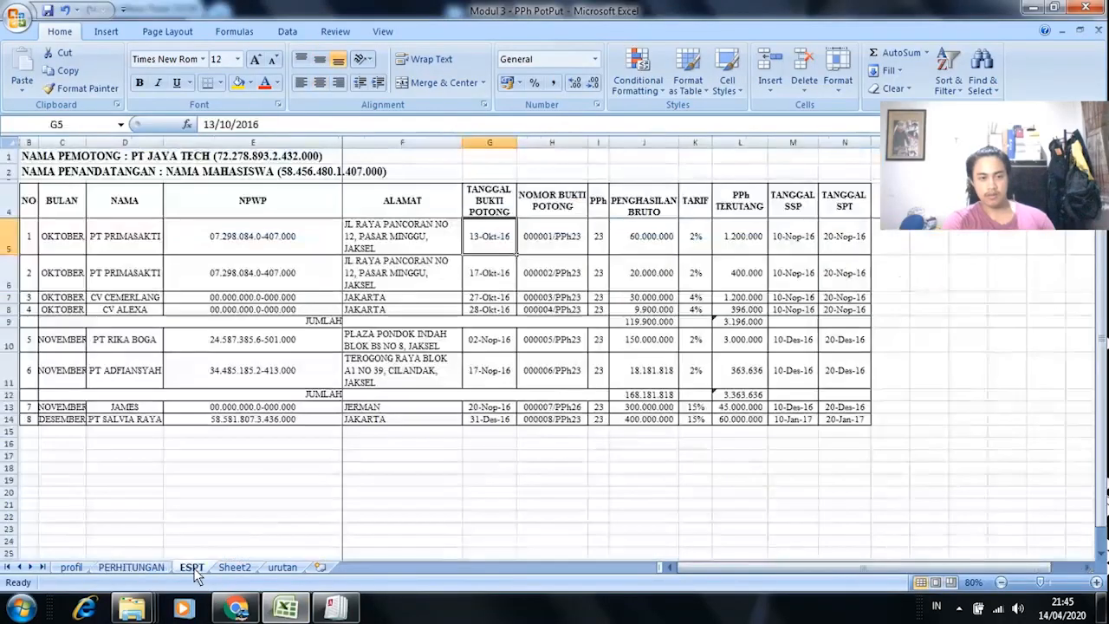
{"action": "key", "text": "alt+Tab"}
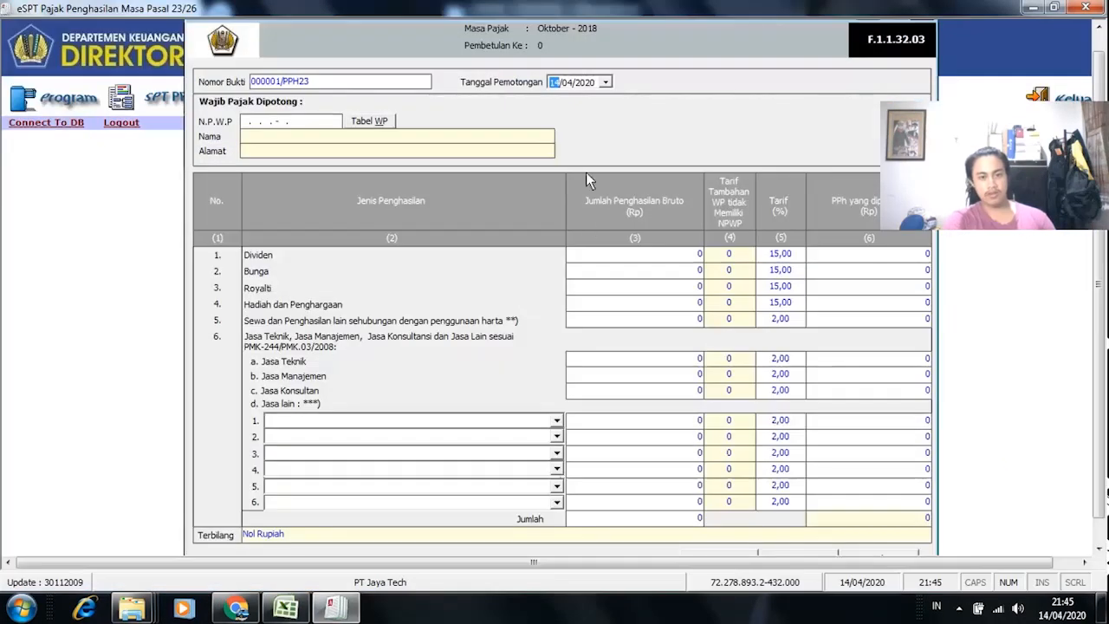
{"action": "left_click", "coordinate": [604, 84]}
{"action": "left_click", "coordinate": [585, 90]}
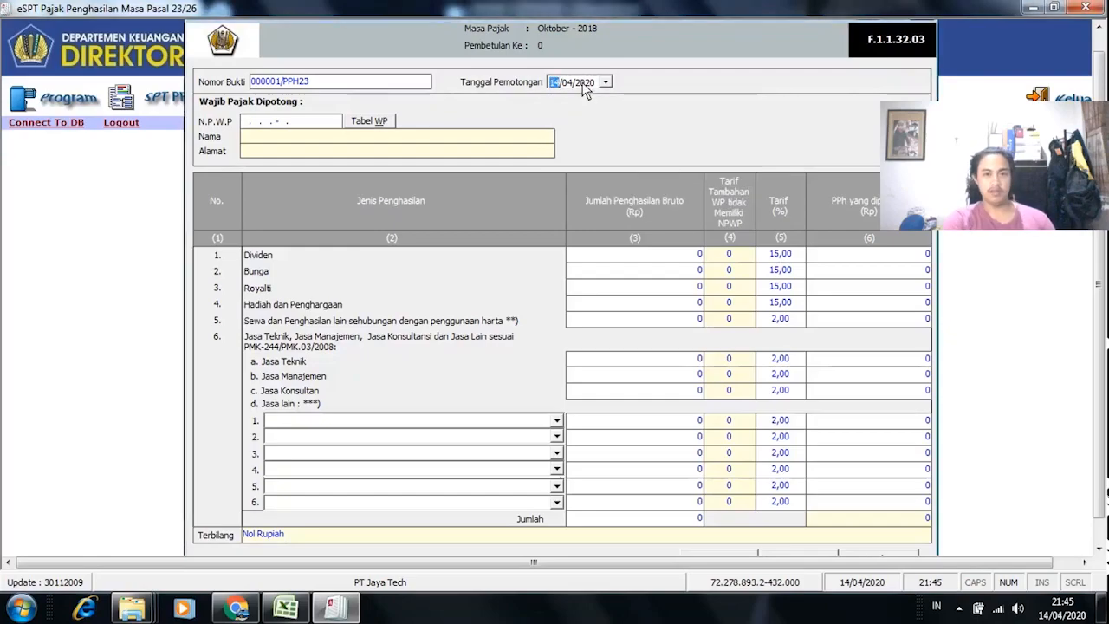
{"action": "left_click", "coordinate": [605, 82]}
{"action": "left_click", "coordinate": [675, 104]}
{"action": "left_click", "coordinate": [683, 110]}
{"action": "left_click", "coordinate": [683, 110]}
{"action": "left_click", "coordinate": [635, 103]}
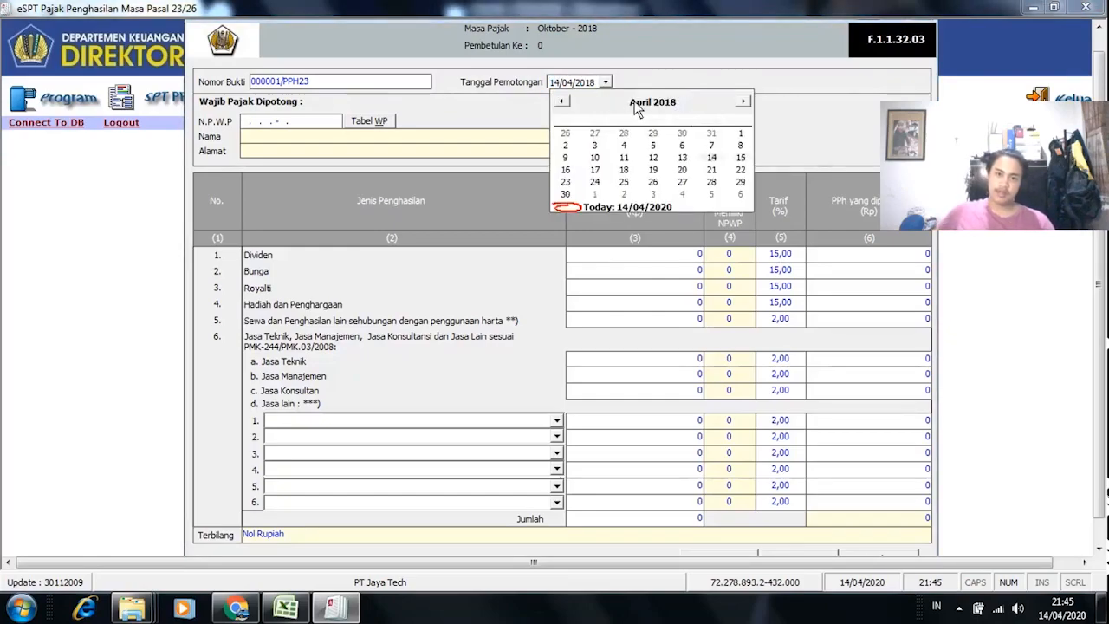
{"action": "left_click", "coordinate": [641, 104]}
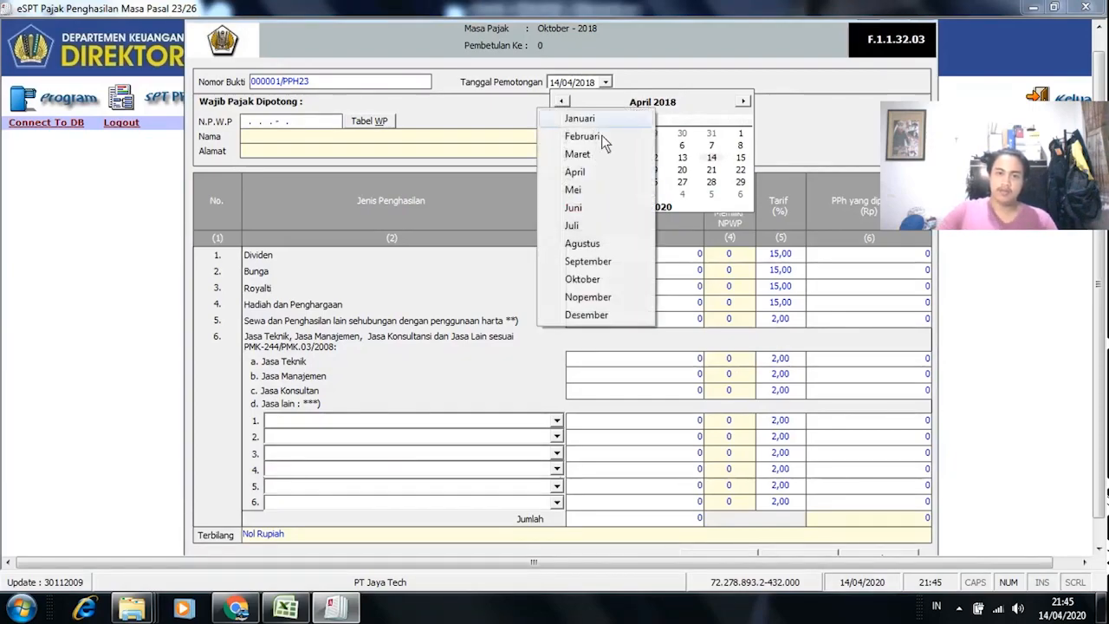
{"action": "left_click", "coordinate": [604, 279]}
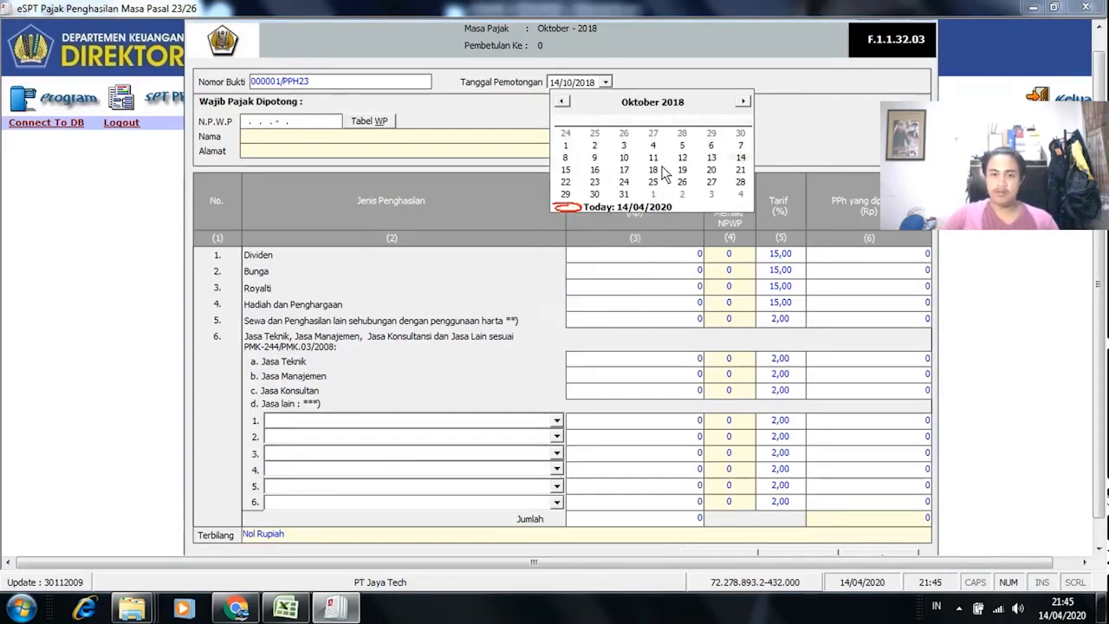
{"action": "left_click", "coordinate": [712, 159]}
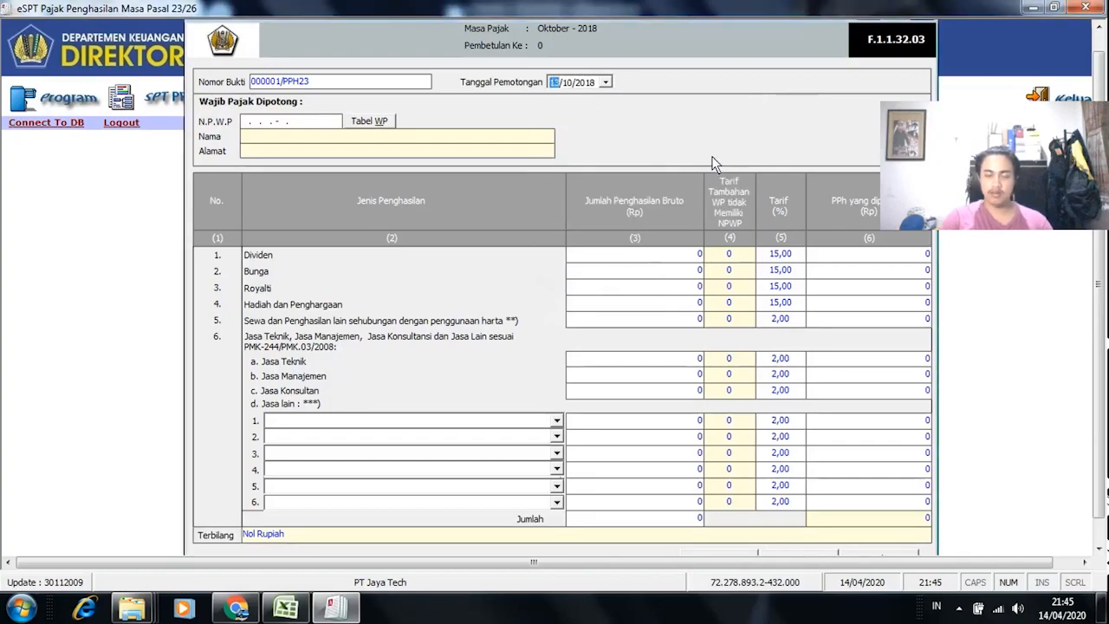
{"action": "key", "text": "alt+Tab"}
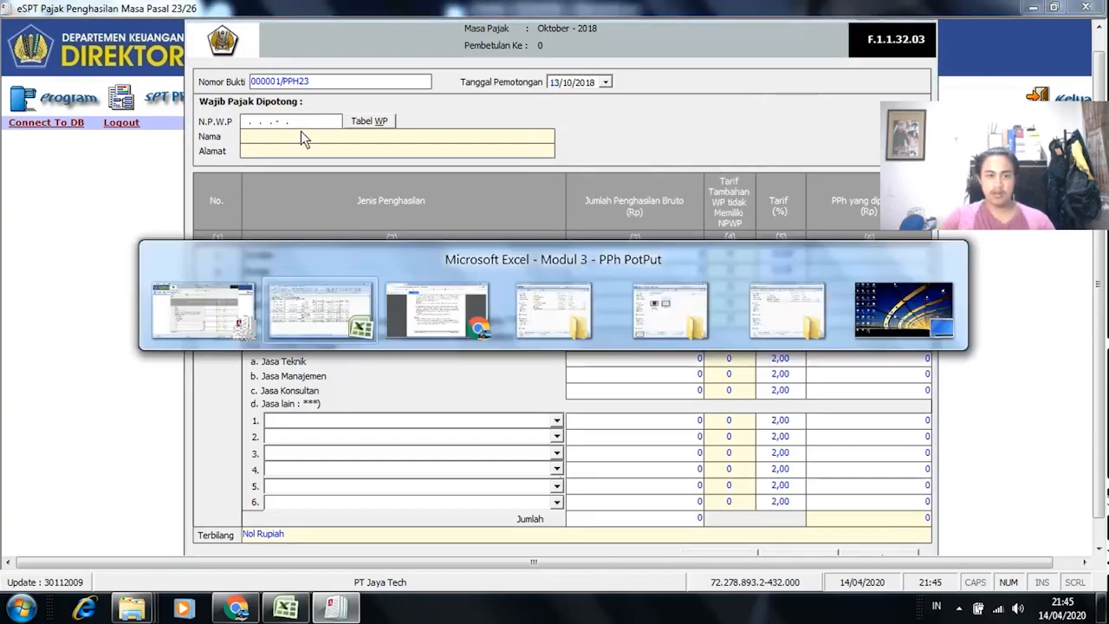
{"action": "left_click", "coordinate": [314, 246]}
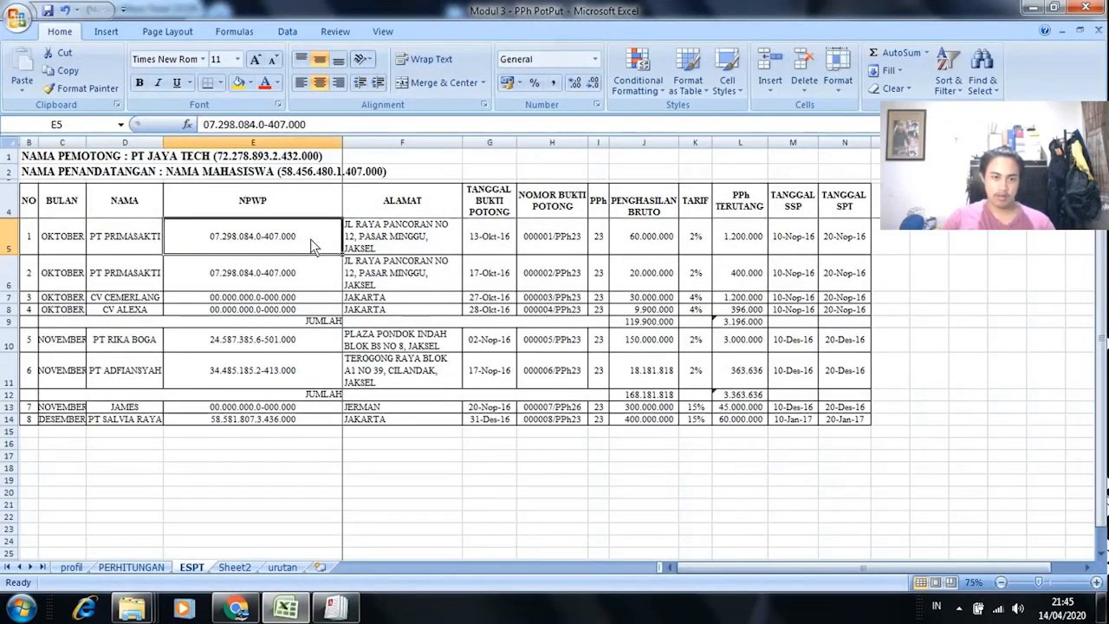
{"action": "key", "text": "ctrl+c"}
{"action": "key", "text": "alt+Tab"}
{"action": "left_click", "coordinate": [258, 124]}
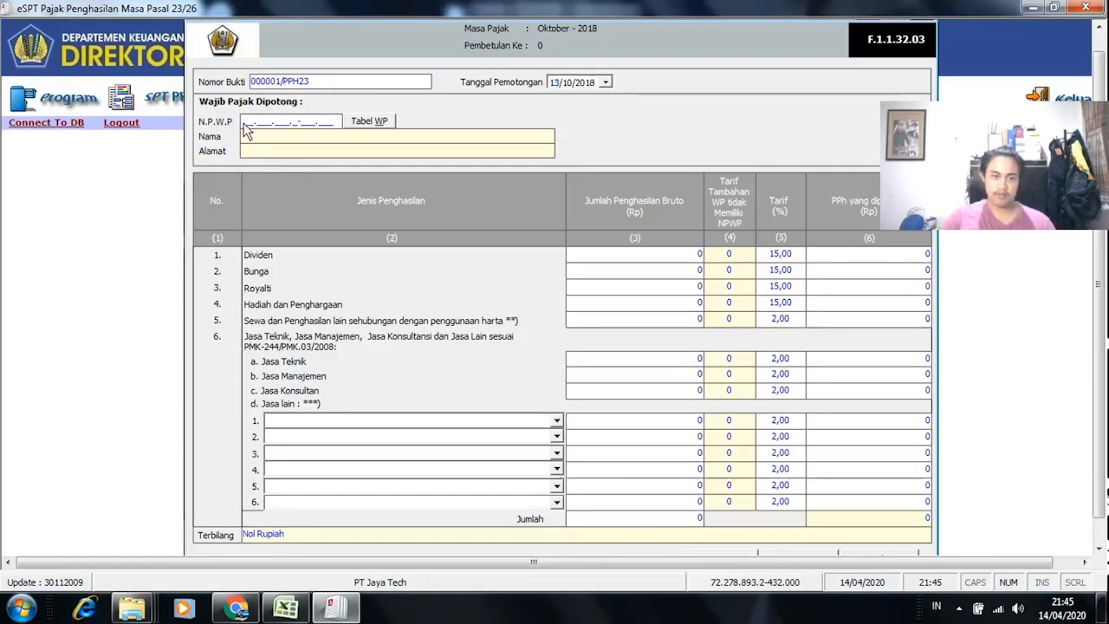
{"action": "right_click", "coordinate": [246, 128]}
{"action": "left_click", "coordinate": [313, 189]}
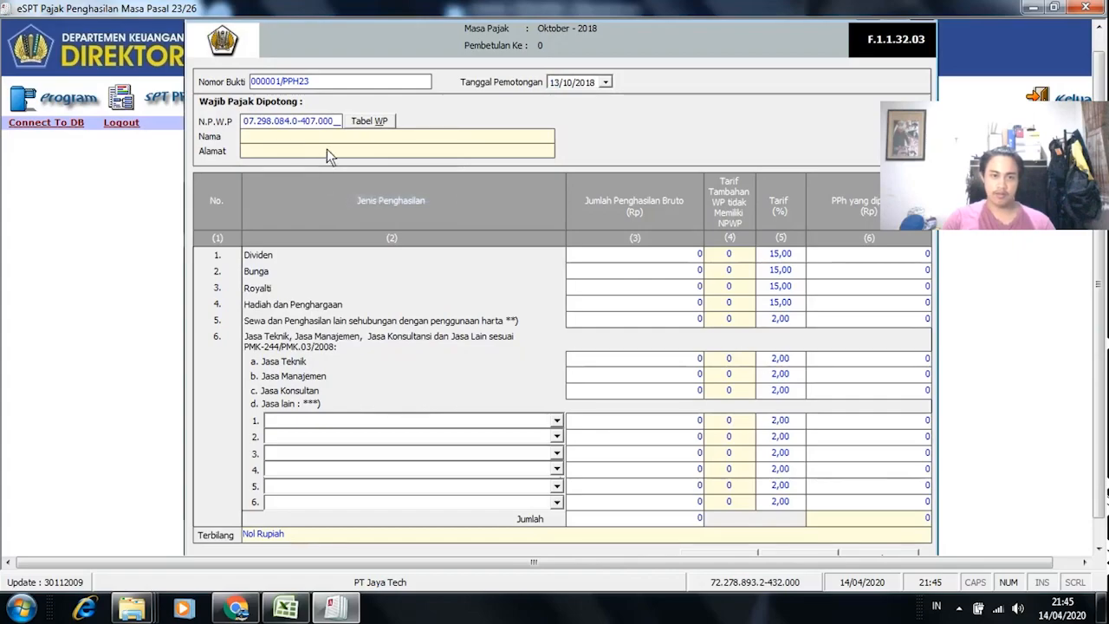
{"action": "key", "text": "Return"}
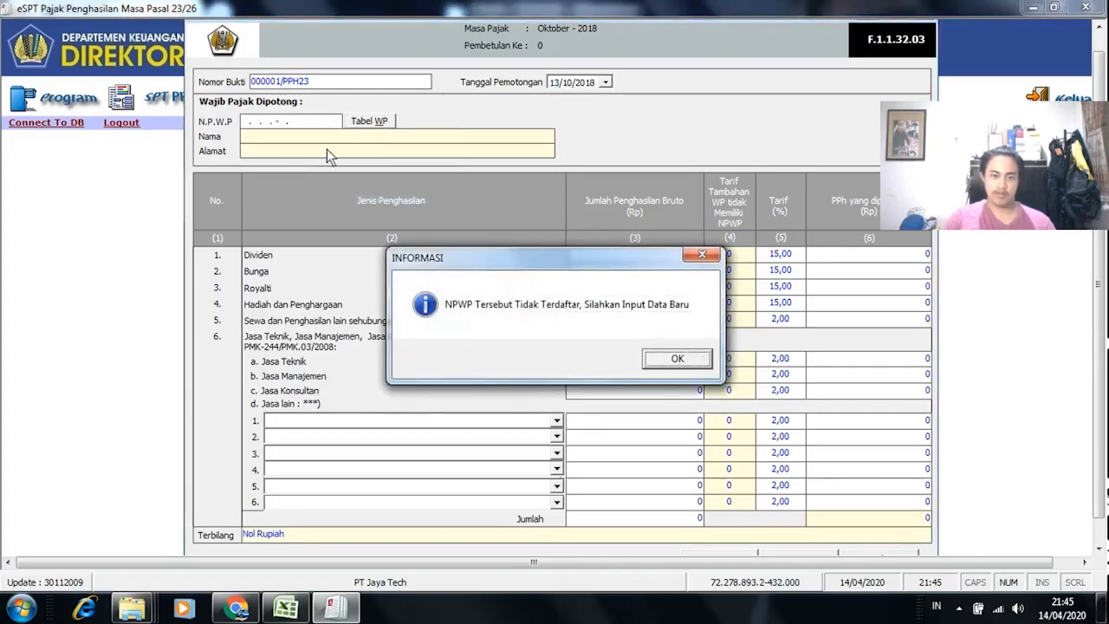
{"action": "left_click", "coordinate": [677, 358]}
Step: Register new taxpayer PT PRIMASAKTI with address and postal code 22222
{"action": "key", "text": "alt+Tab"}
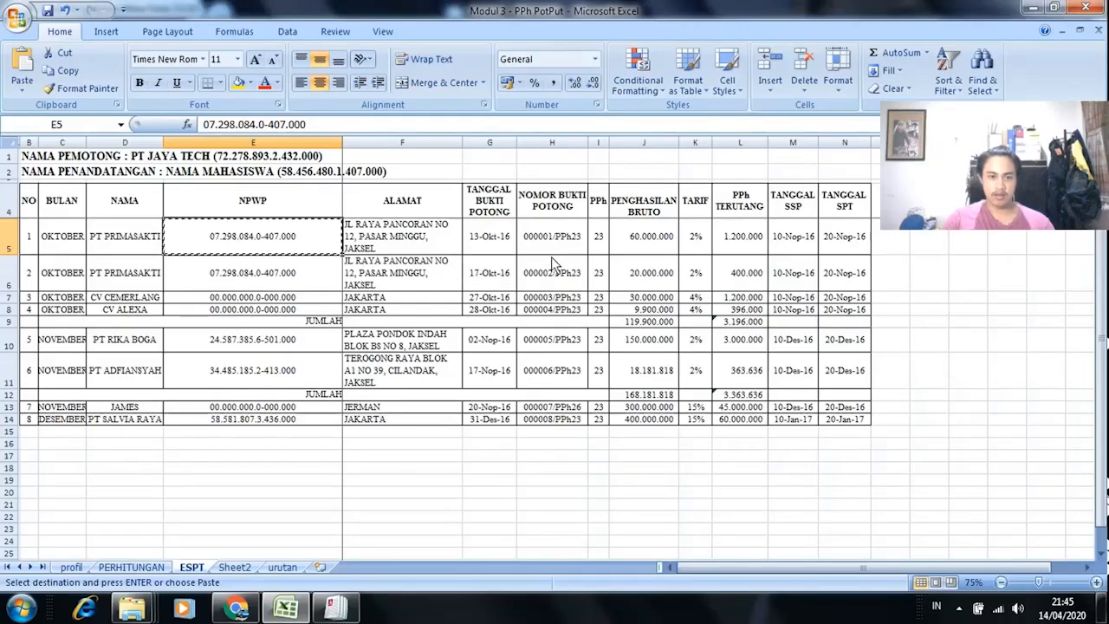
{"action": "left_click", "coordinate": [140, 245]}
{"action": "key", "text": "ctrl+c"}
{"action": "key", "text": "alt+Tab"}
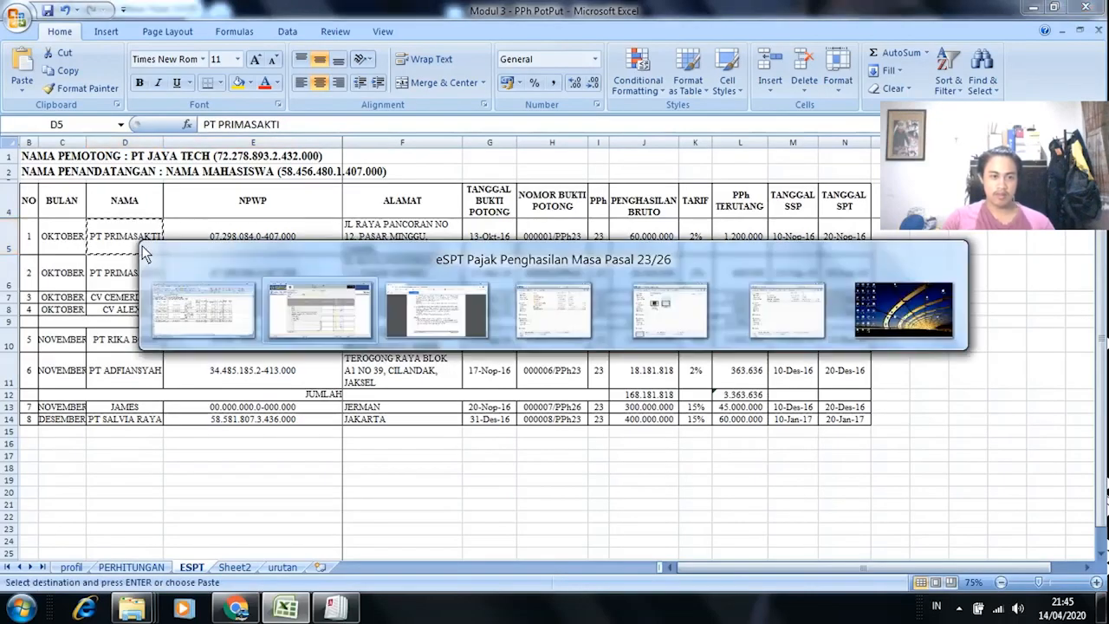
{"action": "key", "text": "ctrl+v"}
{"action": "left_click", "coordinate": [502, 299]}
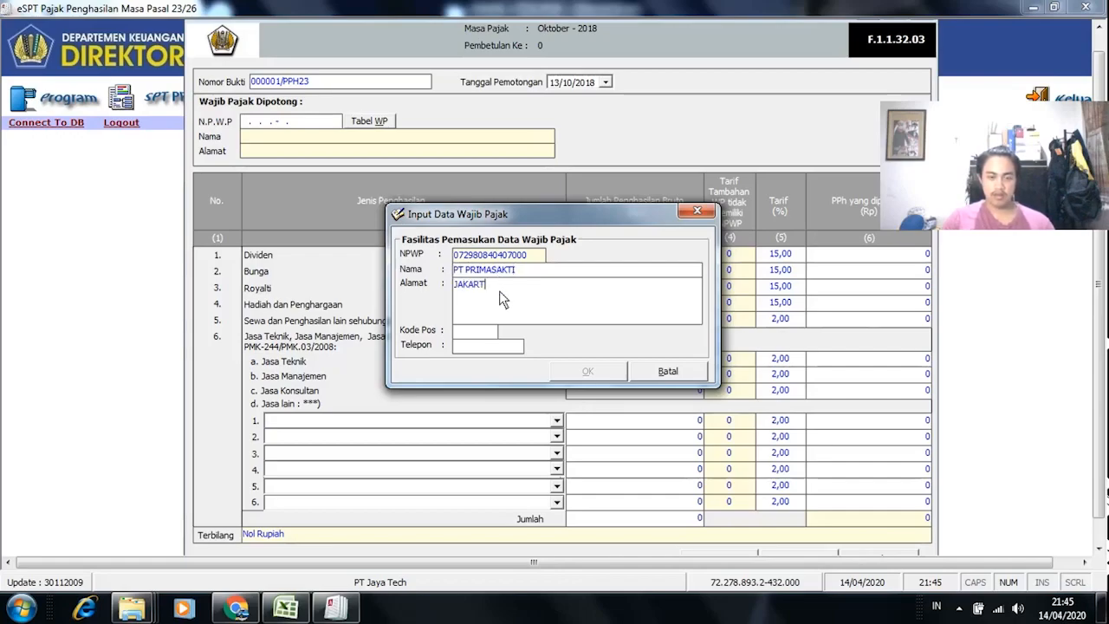
{"action": "left_click", "coordinate": [463, 333]}
{"action": "type", "text": "22222"}
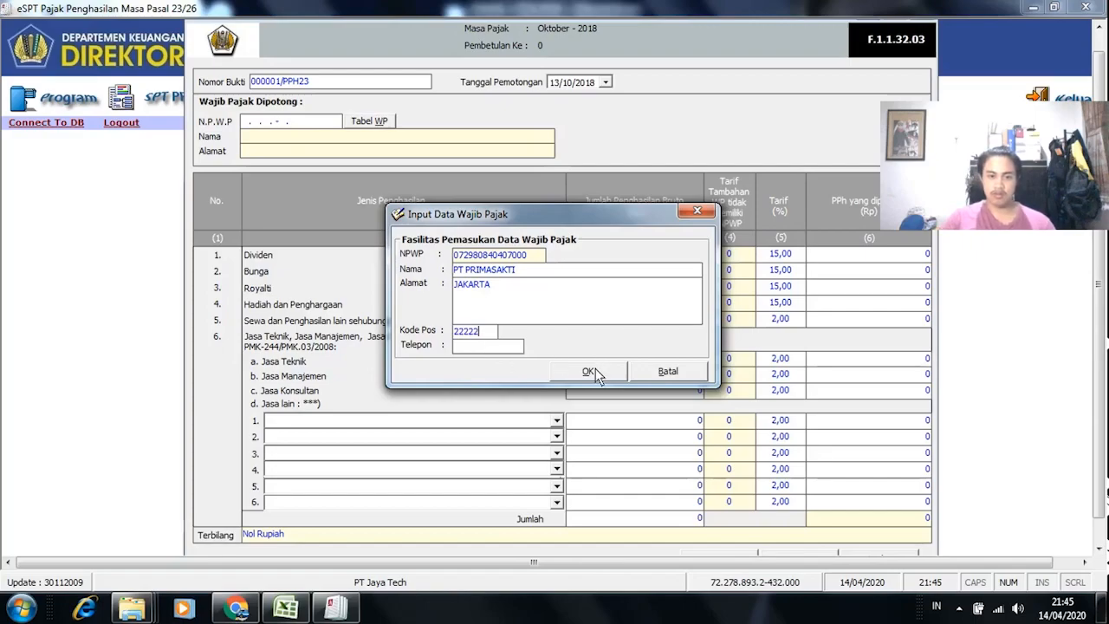
{"action": "left_click", "coordinate": [596, 370]}
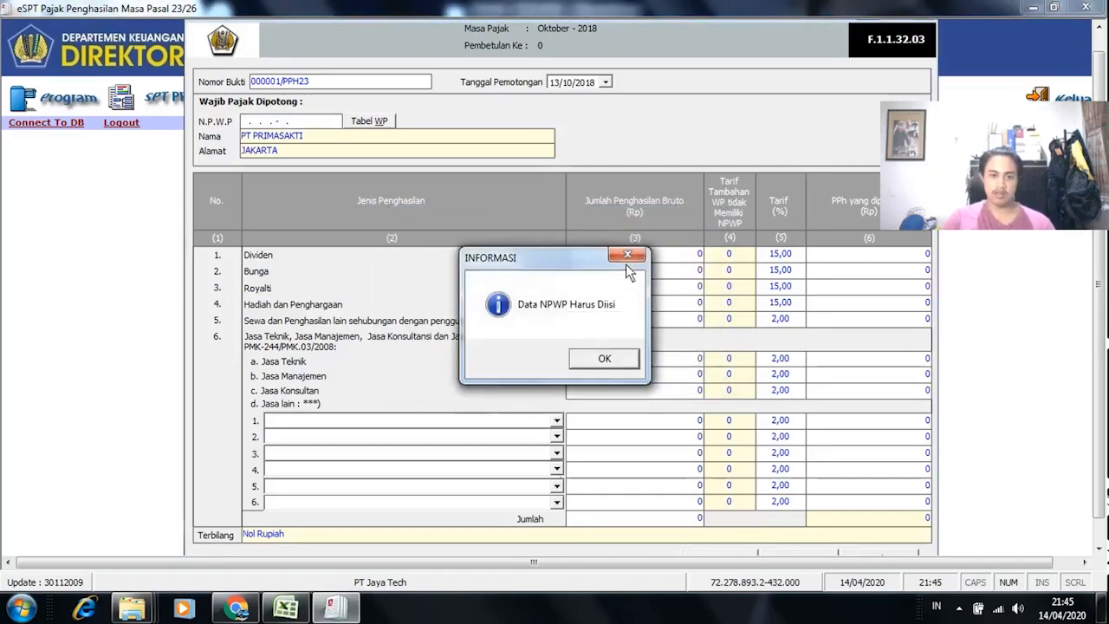
{"action": "left_click", "coordinate": [601, 358]}
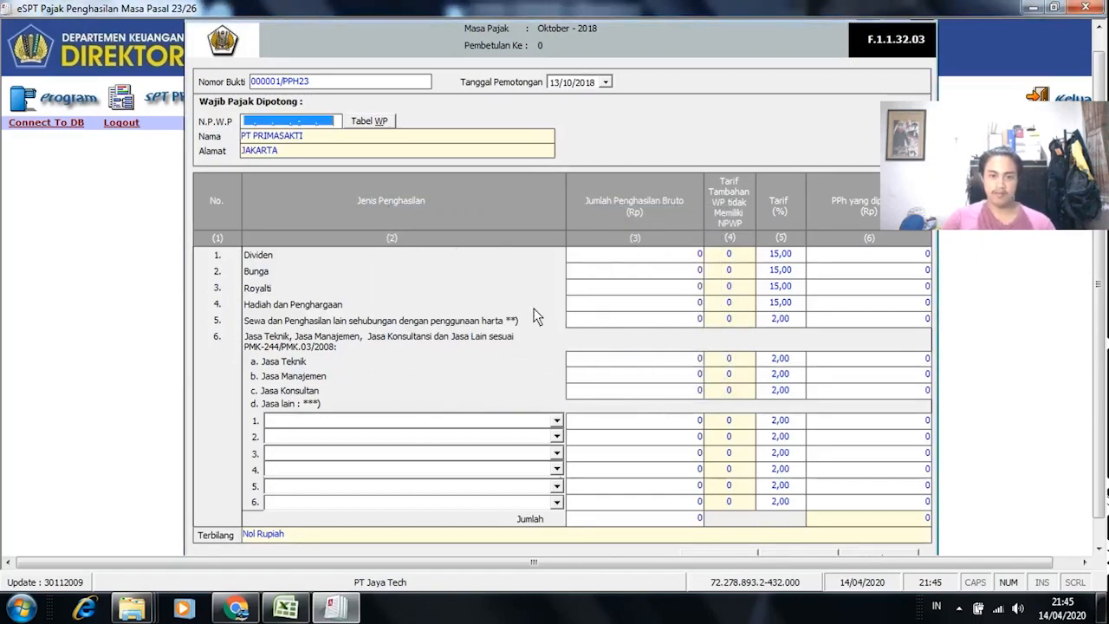
Step: Re-enter the NPWP and pick PT PRIMASAKTI from the registered taxpayer list
{"action": "left_click", "coordinate": [250, 124]}
{"action": "key", "text": "alt+Tab"}
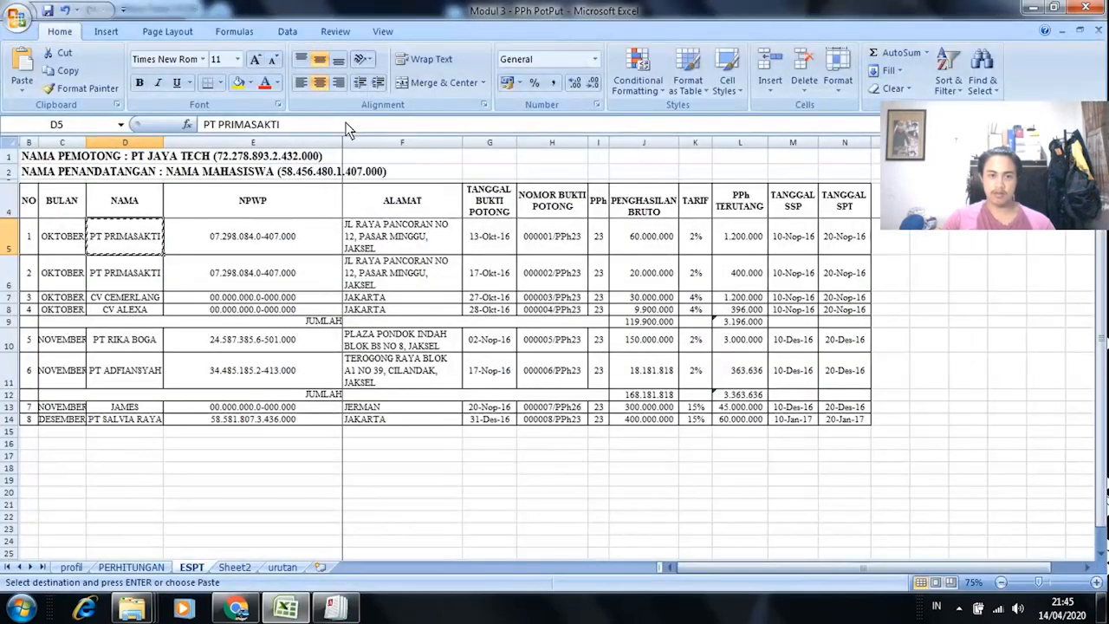
{"action": "key", "text": "alt+Tab"}
{"action": "key", "text": "alt+Tab"}
{"action": "key", "text": "alt+Tab"}
{"action": "type", "text": "07.29"}
{"action": "key", "text": "alt+Tab"}
{"action": "key", "text": "alt+Tab"}
{"action": "type", "text": "8"}
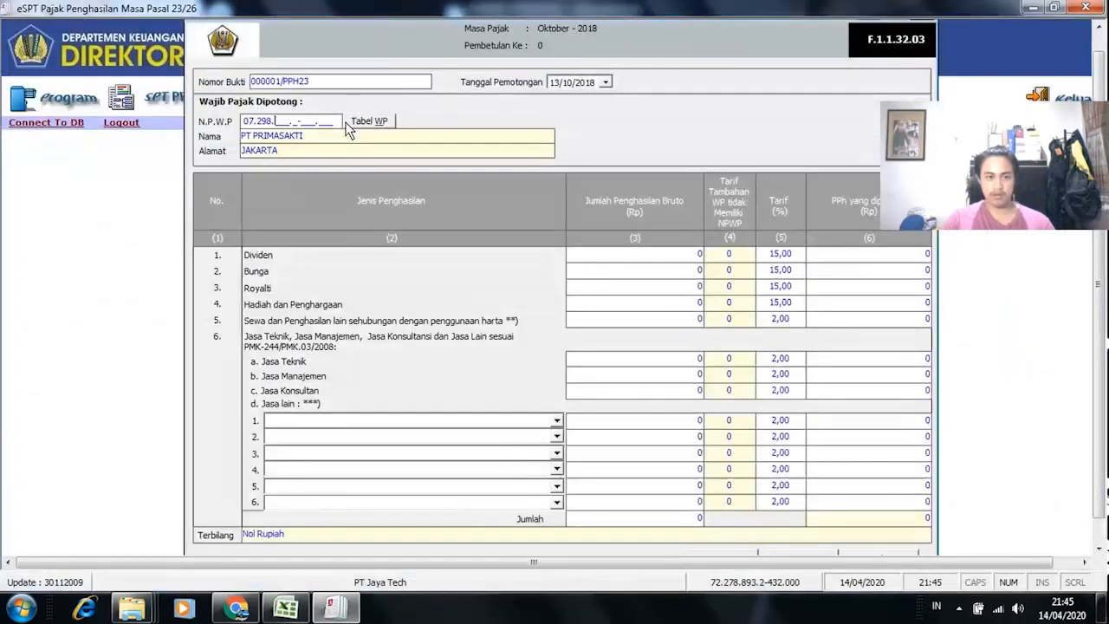
{"action": "left_click", "coordinate": [348, 126]}
{"action": "left_click", "coordinate": [542, 251]}
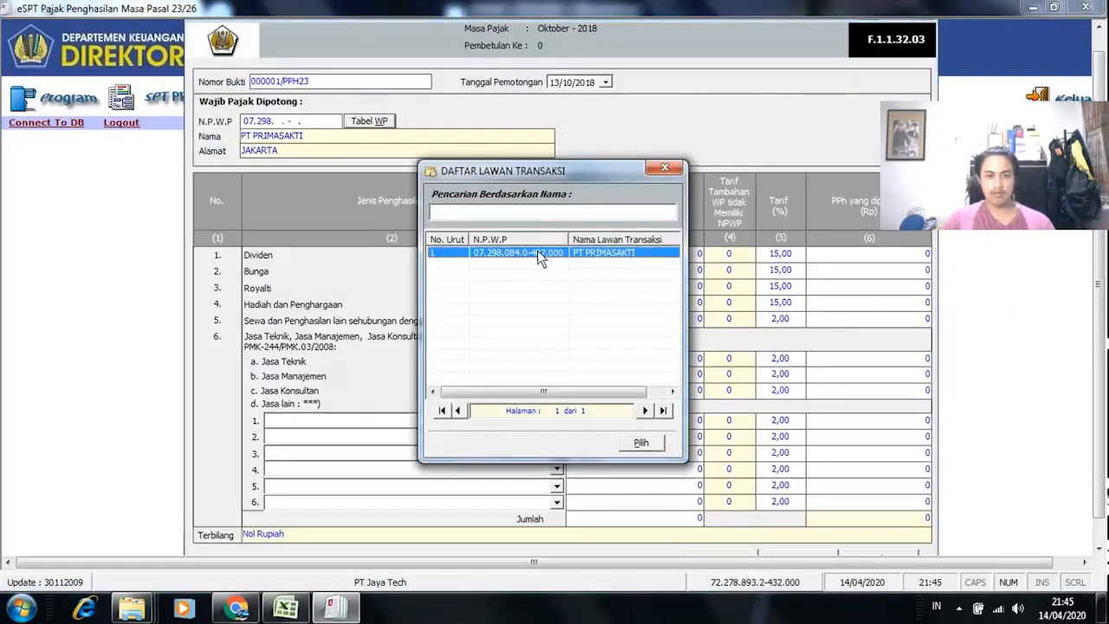
{"action": "left_click", "coordinate": [637, 443]}
{"action": "left_click", "coordinate": [627, 258]}
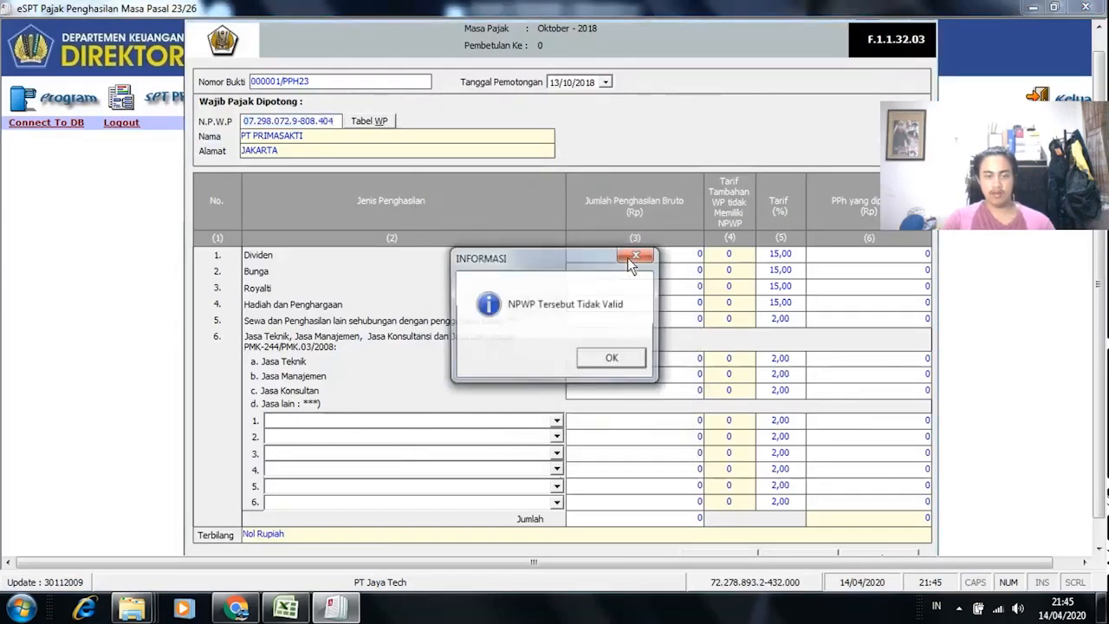
{"action": "left_click", "coordinate": [612, 362]}
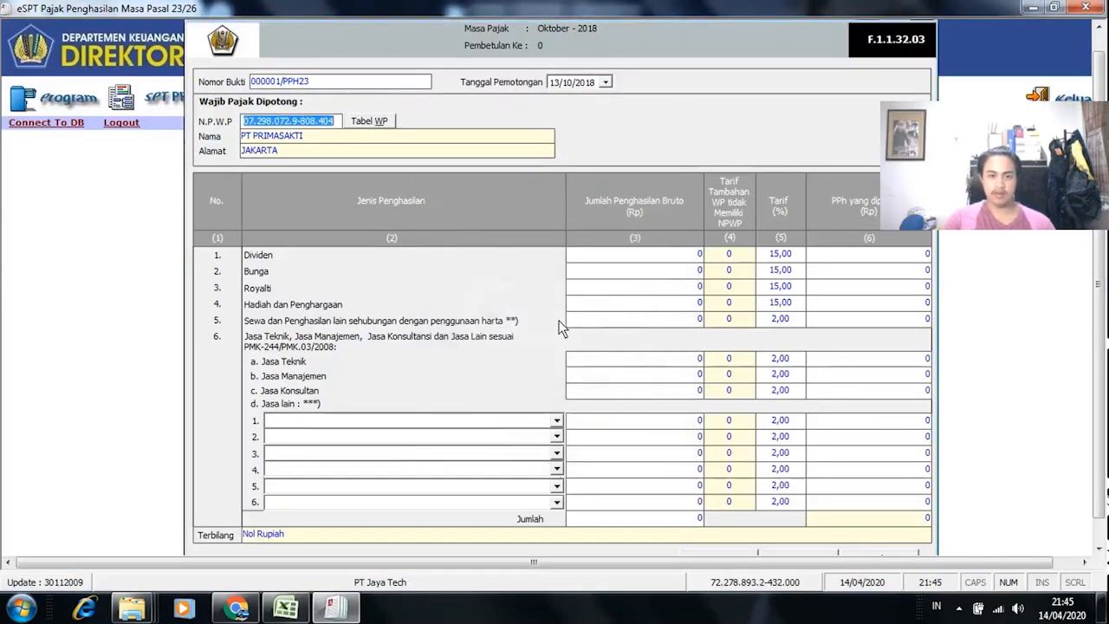
Step: Clear the wrong NPWP and reselect PT PRIMASAKTI to fill its registered NPWP
{"action": "left_click", "coordinate": [338, 125]}
{"action": "key", "text": "alt+Tab"}
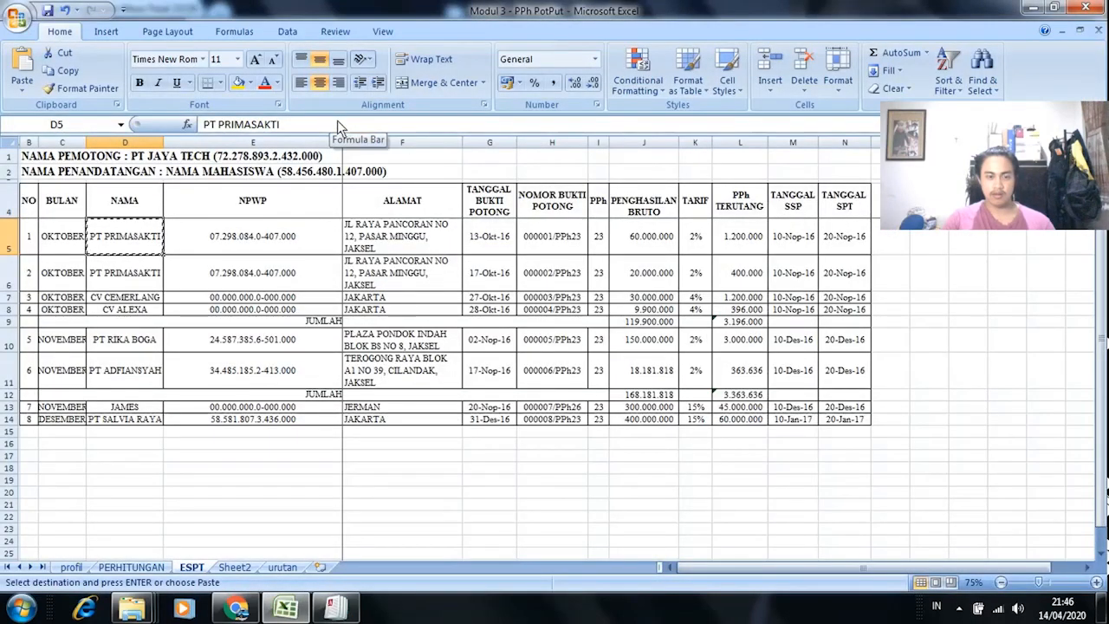
{"action": "key", "text": "alt+Tab"}
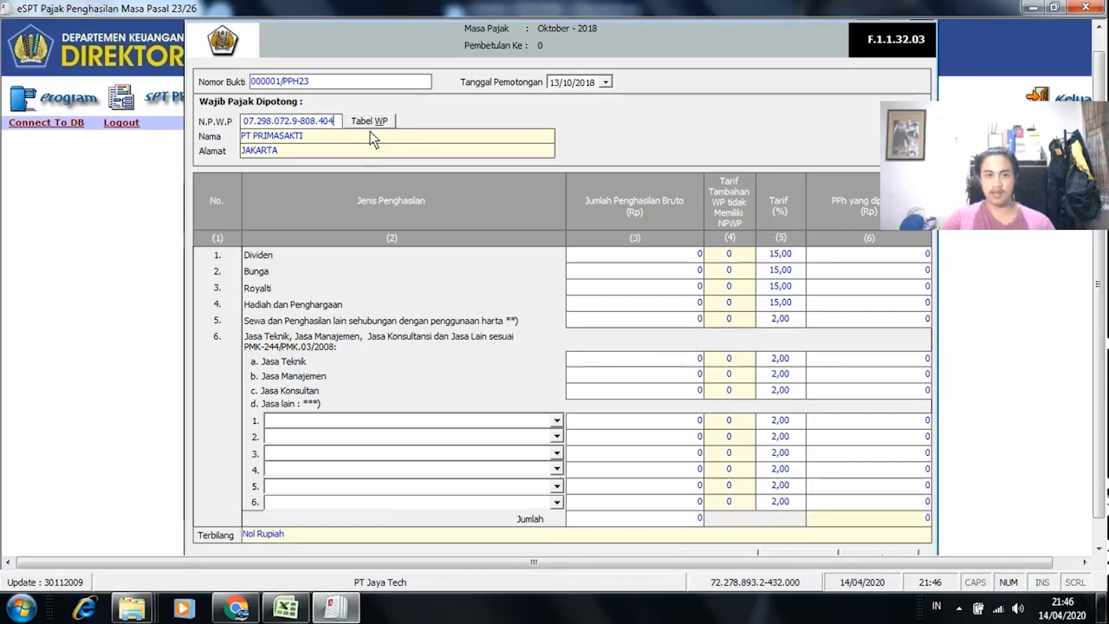
{"action": "key", "text": "alt+Tab"}
{"action": "key", "text": "alt+Tab"}
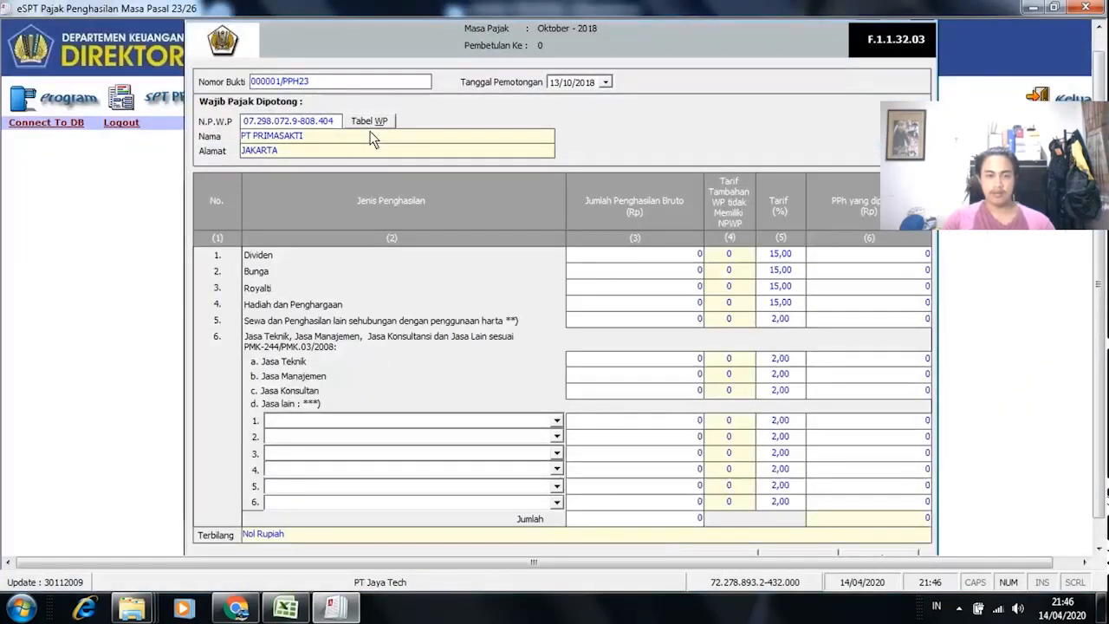
{"action": "key", "text": "BackSpace"}
{"action": "key", "text": "BackSpace"}
{"action": "key", "text": "BackSpace"}
{"action": "key", "text": "BackSpace"}
{"action": "key", "text": "BackSpace"}
{"action": "key", "text": "BackSpace"}
{"action": "key", "text": "BackSpace"}
{"action": "key", "text": "BackSpace"}
{"action": "key", "text": "BackSpace"}
{"action": "key", "text": "BackSpace"}
{"action": "key", "text": "BackSpace"}
{"action": "key", "text": "BackSpace"}
{"action": "key", "text": "BackSpace"}
{"action": "key", "text": "alt+Tab"}
{"action": "key", "text": "alt+Tab"}
{"action": "left_click", "coordinate": [369, 122]}
{"action": "left_click", "coordinate": [546, 252]}
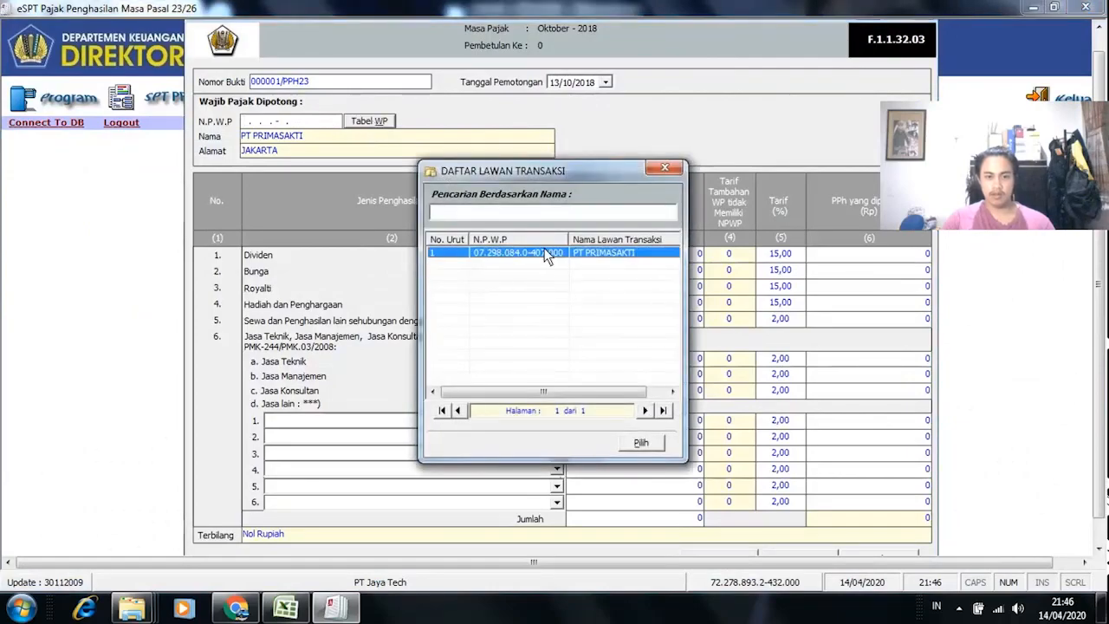
{"action": "double_click", "coordinate": [545, 252]}
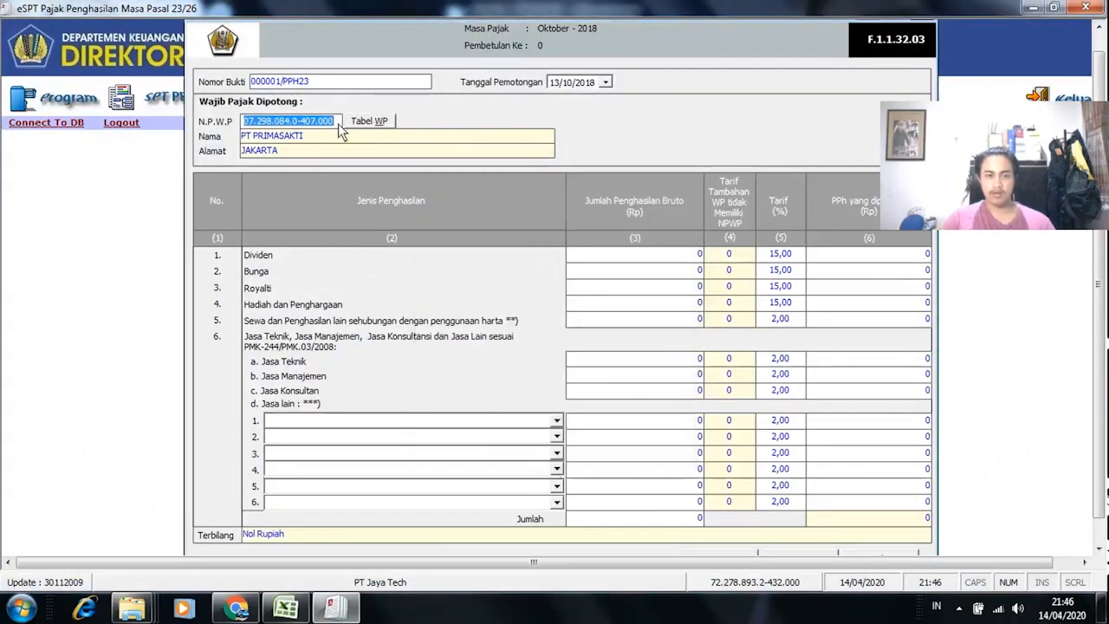
Step: Move through the Bunga and Dividen gross income fields while checking the workbook
{"action": "left_click", "coordinate": [696, 305]}
{"action": "left_click", "coordinate": [691, 272]}
{"action": "key", "text": "alt+Tab"}
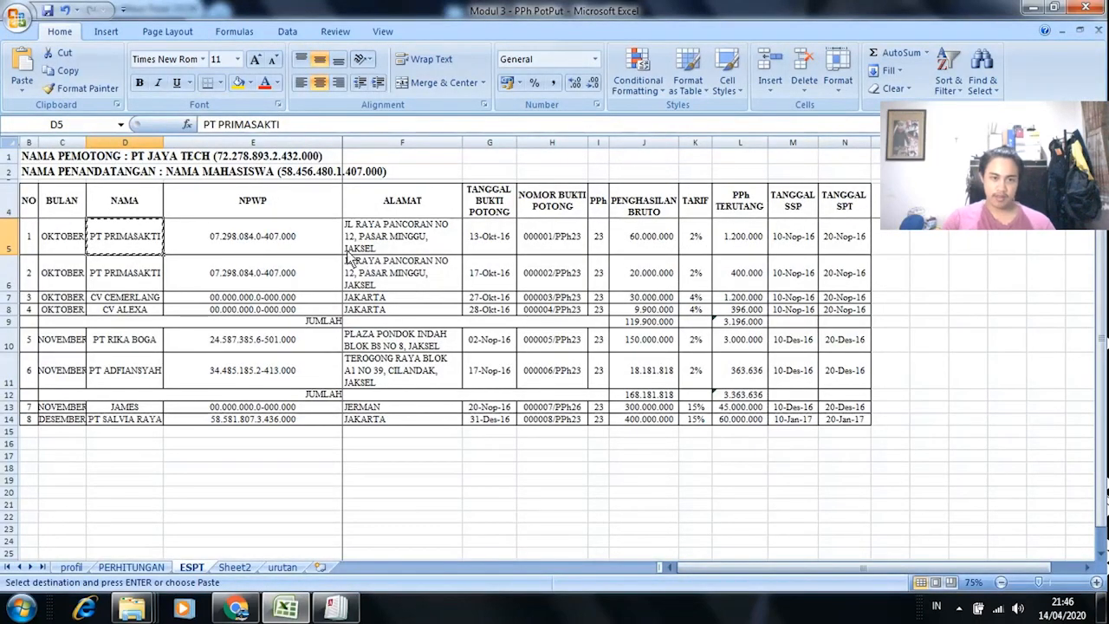
{"action": "key", "text": "alt+Tab"}
{"action": "left_click", "coordinate": [674, 257]}
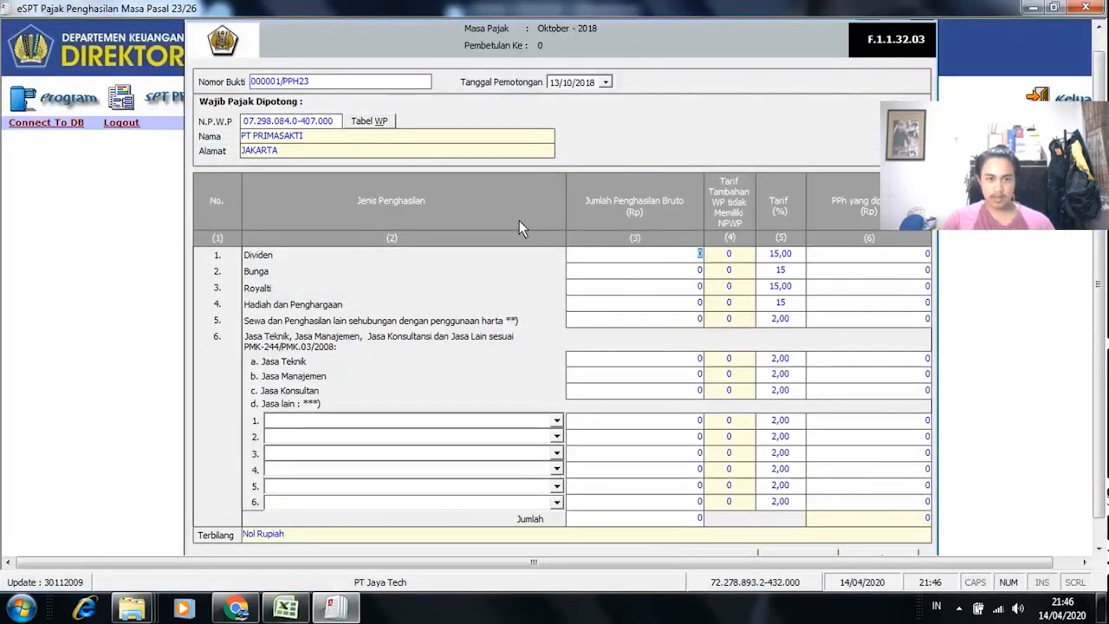
Step: Check PT Prima Sakti's security-service row on the PERHITUNGAN sheet: Rp60.000.000 gross, Rp1.200.000 PPh 23
{"action": "key", "text": "alt+Tab"}
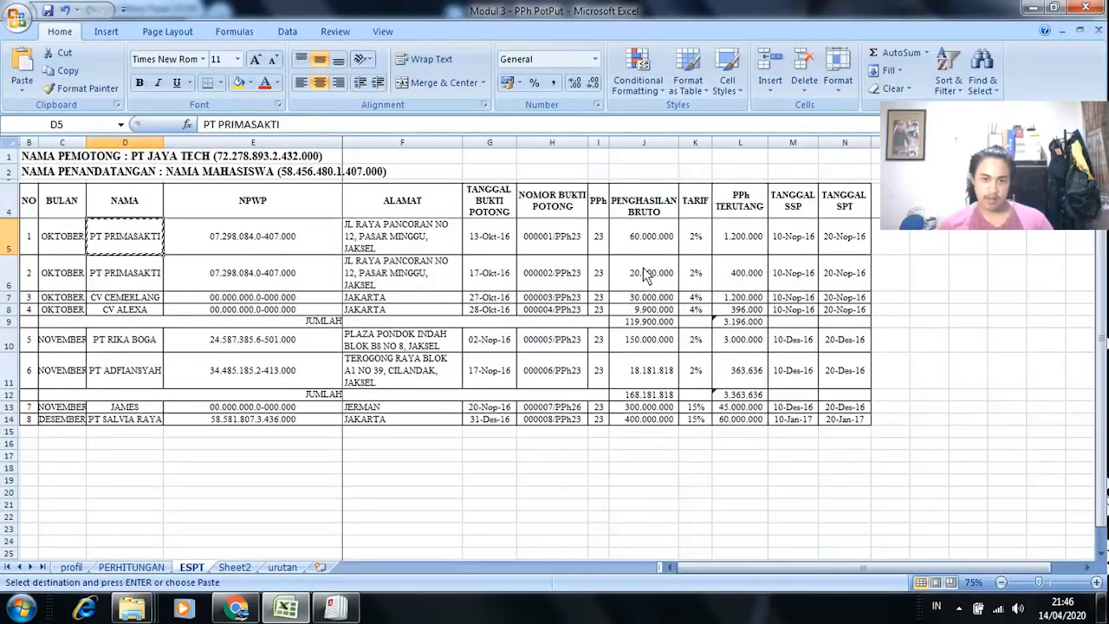
{"action": "key", "text": "alt+Tab"}
{"action": "key", "text": "alt+Tab"}
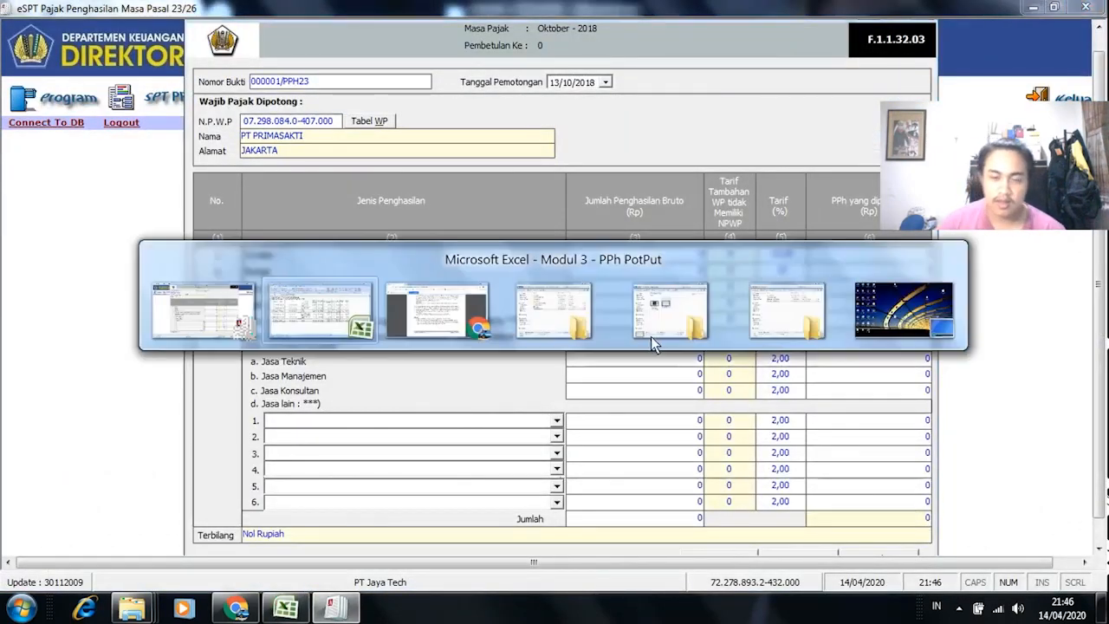
{"action": "left_click", "coordinate": [297, 253]}
{"action": "key", "text": "Escape"}
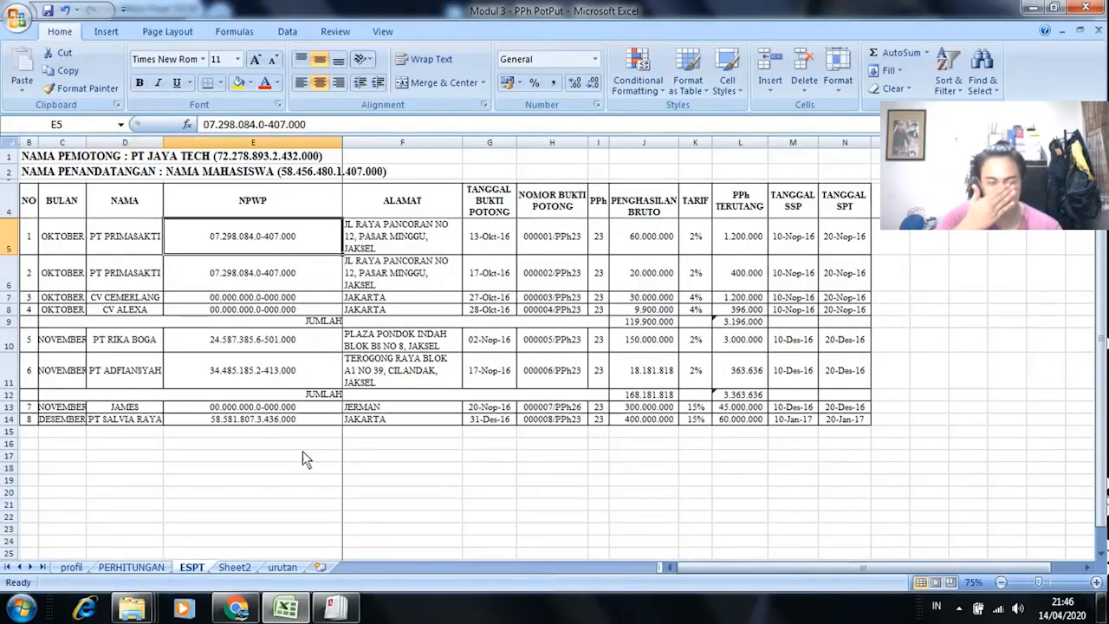
{"action": "left_click", "coordinate": [133, 569]}
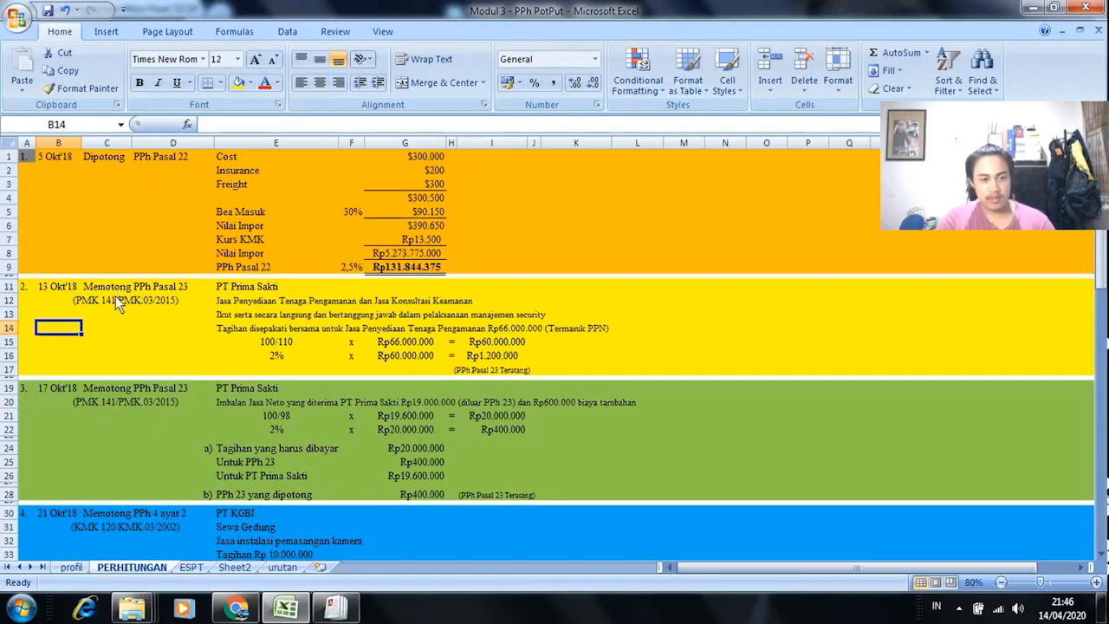
{"action": "left_click", "coordinate": [273, 288]}
{"action": "left_click", "coordinate": [259, 302]}
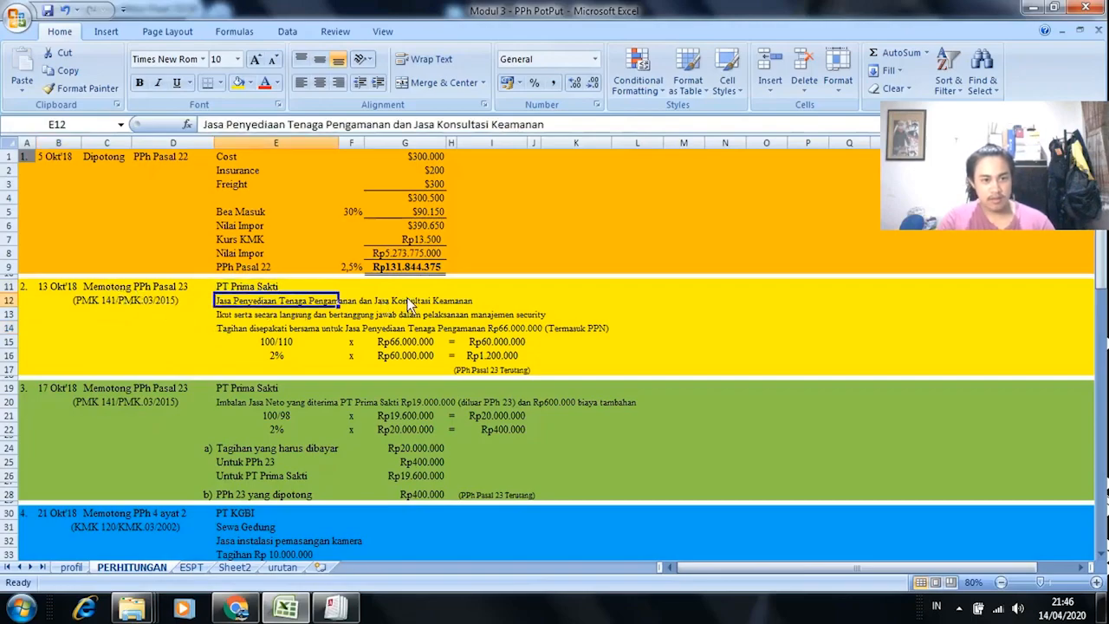
{"action": "key", "text": "alt+Tab"}
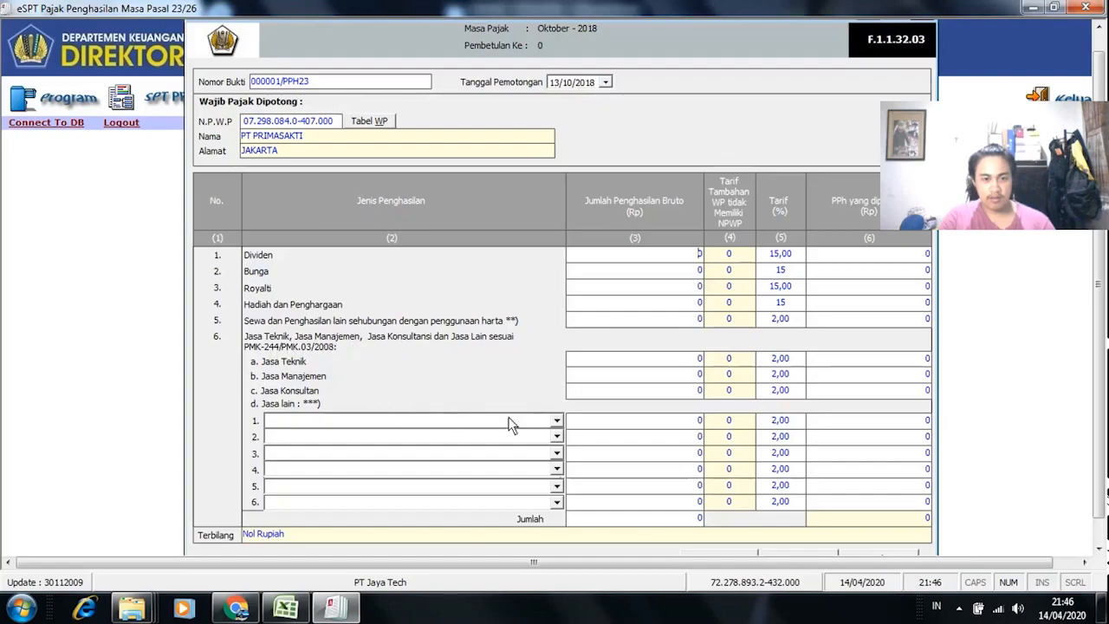
{"action": "left_click", "coordinate": [556, 421]}
{"action": "key", "text": "alt+Tab"}
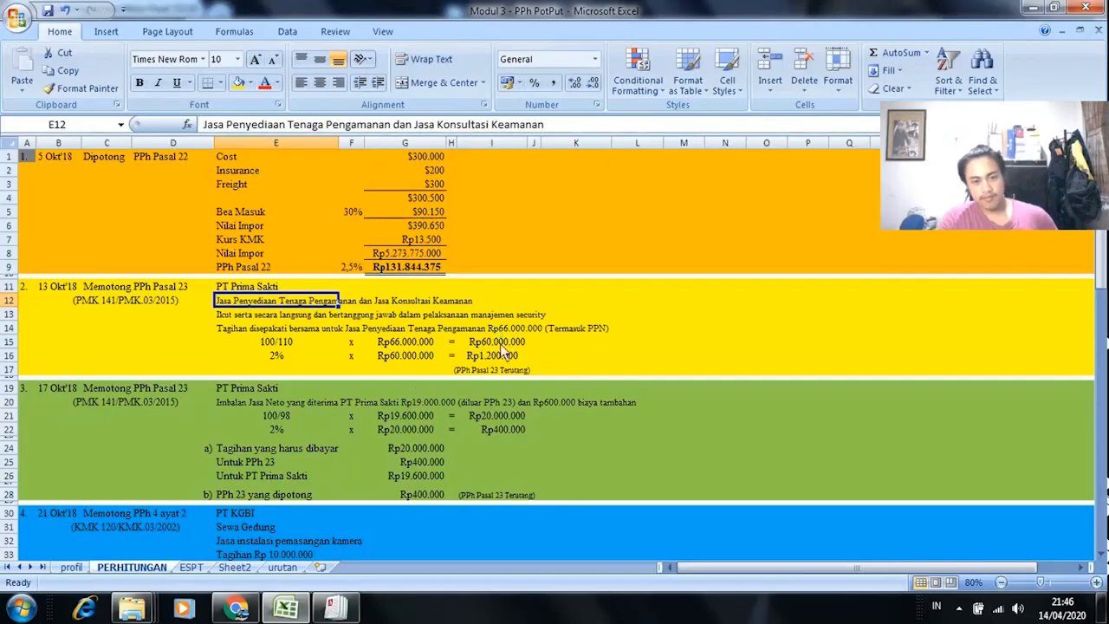
{"action": "key", "text": "alt+Tab"}
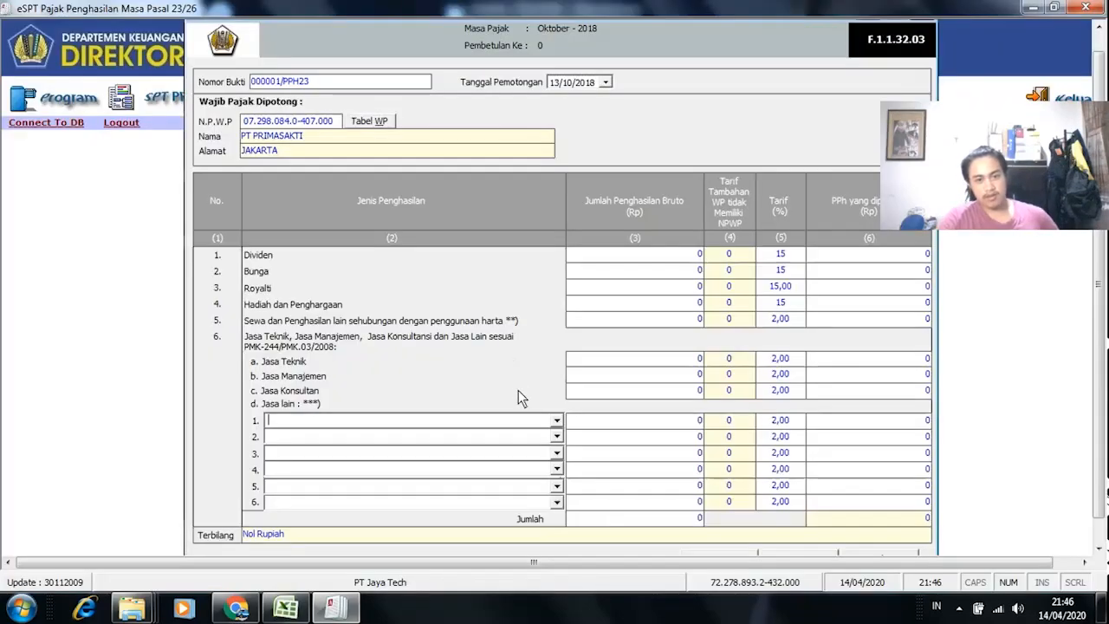
Step: Choose Jasa Penyedia Tenaga Kerja dan/atau Tenaga Ahli in the first Jasa lain dropdown
{"action": "left_click", "coordinate": [557, 423]}
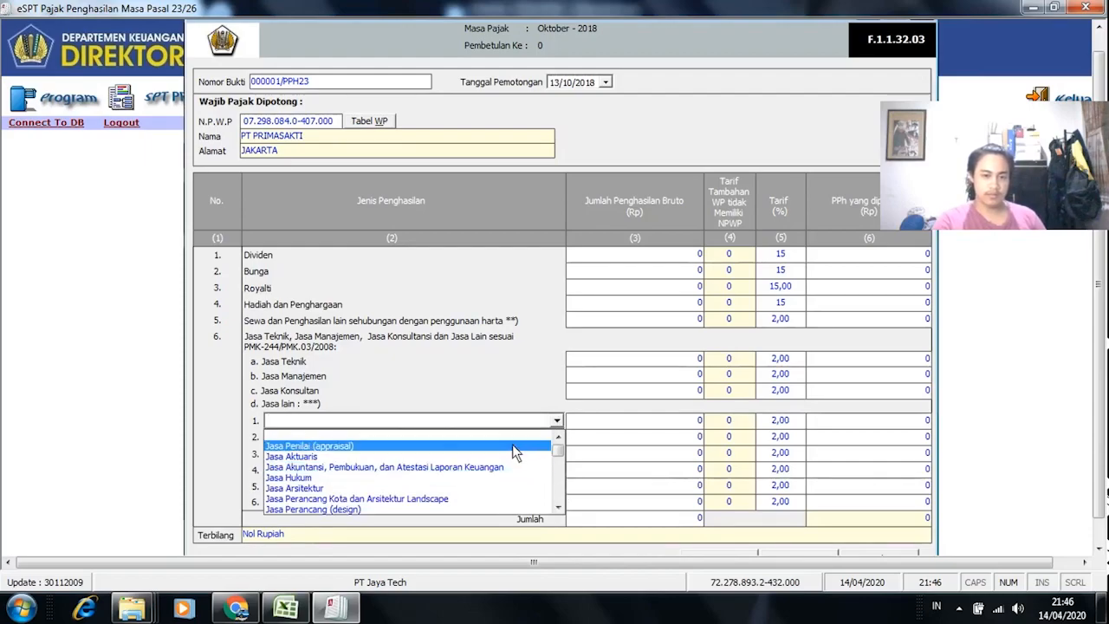
{"action": "left_click", "coordinate": [561, 511]}
{"action": "left_click", "coordinate": [561, 511]}
{"action": "left_click", "coordinate": [561, 511]}
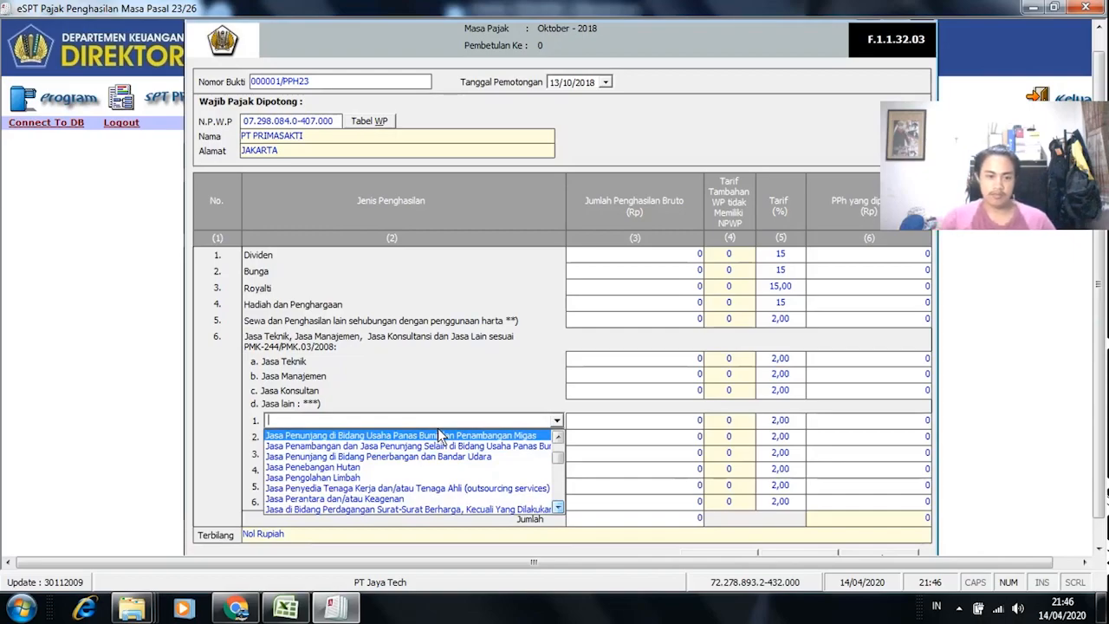
{"action": "left_click", "coordinate": [559, 508]}
{"action": "left_click", "coordinate": [559, 508]}
{"action": "left_click", "coordinate": [559, 508]}
{"action": "left_click", "coordinate": [559, 507]}
{"action": "left_click", "coordinate": [558, 507]}
{"action": "left_click", "coordinate": [559, 508]}
{"action": "left_click", "coordinate": [559, 508]}
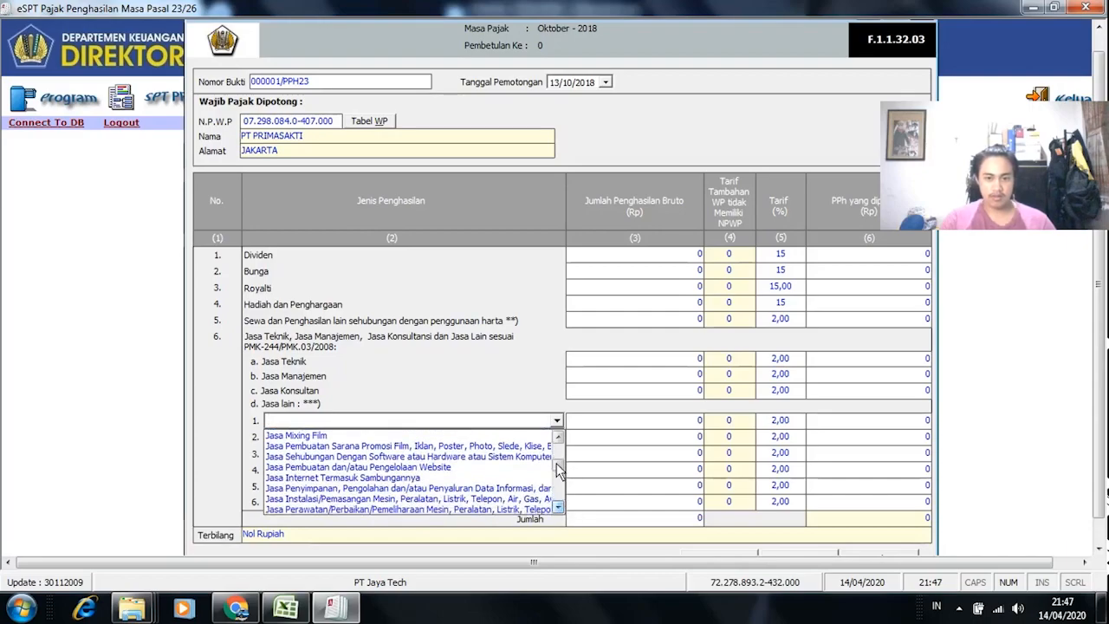
{"action": "left_click", "coordinate": [559, 507]}
{"action": "left_click_drag", "start_coordinate": [563, 500], "coordinate": [561, 449]}
{"action": "left_click", "coordinate": [559, 508]}
{"action": "left_click", "coordinate": [559, 508]}
{"action": "left_click", "coordinate": [559, 508]}
{"action": "left_click", "coordinate": [559, 508]}
{"action": "left_click", "coordinate": [559, 508]}
{"action": "left_click", "coordinate": [559, 508]}
{"action": "left_click", "coordinate": [559, 508]}
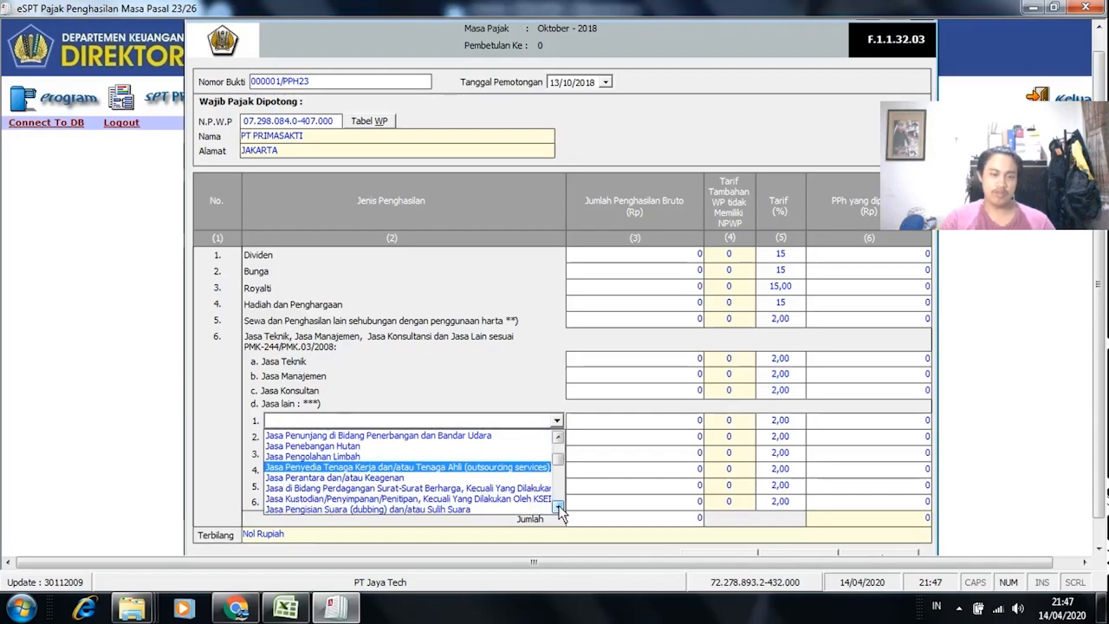
{"action": "left_click", "coordinate": [559, 508]}
{"action": "left_click", "coordinate": [559, 508]}
{"action": "left_click", "coordinate": [558, 507]}
{"action": "left_click", "coordinate": [559, 508]}
{"action": "left_click", "coordinate": [559, 508]}
{"action": "left_click", "coordinate": [559, 508]}
{"action": "left_click", "coordinate": [559, 507]}
{"action": "left_click", "coordinate": [559, 508]}
{"action": "left_click", "coordinate": [559, 508]}
{"action": "left_click", "coordinate": [559, 508]}
{"action": "left_click", "coordinate": [559, 508]}
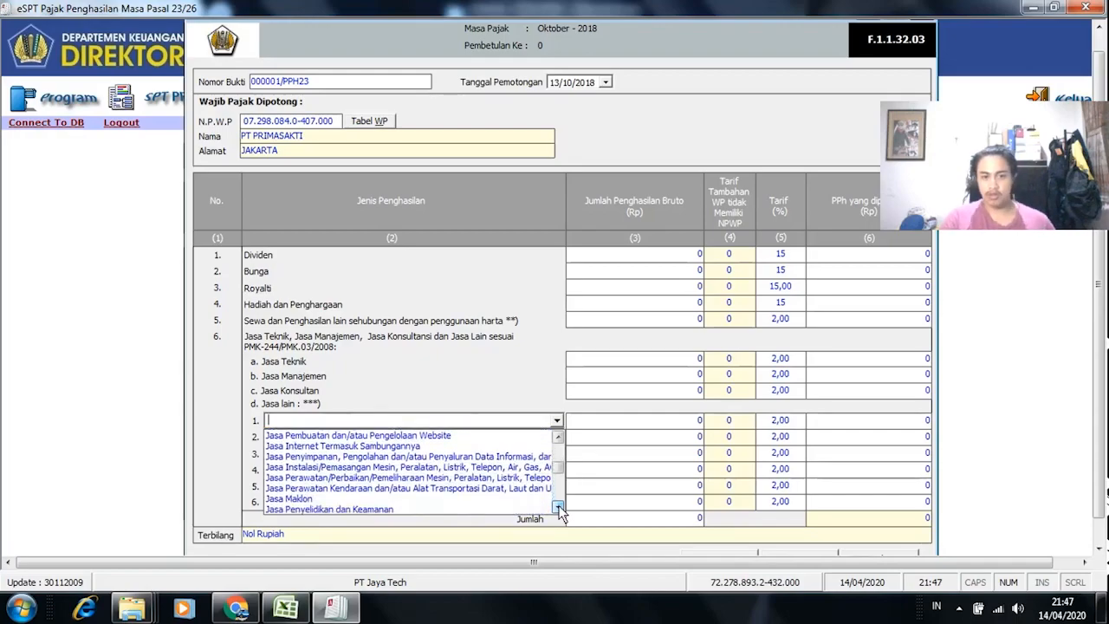
{"action": "left_click", "coordinate": [559, 508]}
{"action": "left_click", "coordinate": [559, 508]}
{"action": "left_click", "coordinate": [559, 507]}
{"action": "left_click", "coordinate": [559, 508]}
{"action": "left_click", "coordinate": [559, 508]}
{"action": "left_click", "coordinate": [559, 507]}
{"action": "left_click", "coordinate": [559, 507]}
{"action": "left_click", "coordinate": [559, 507]}
{"action": "left_click", "coordinate": [559, 508]}
{"action": "left_click", "coordinate": [559, 508]}
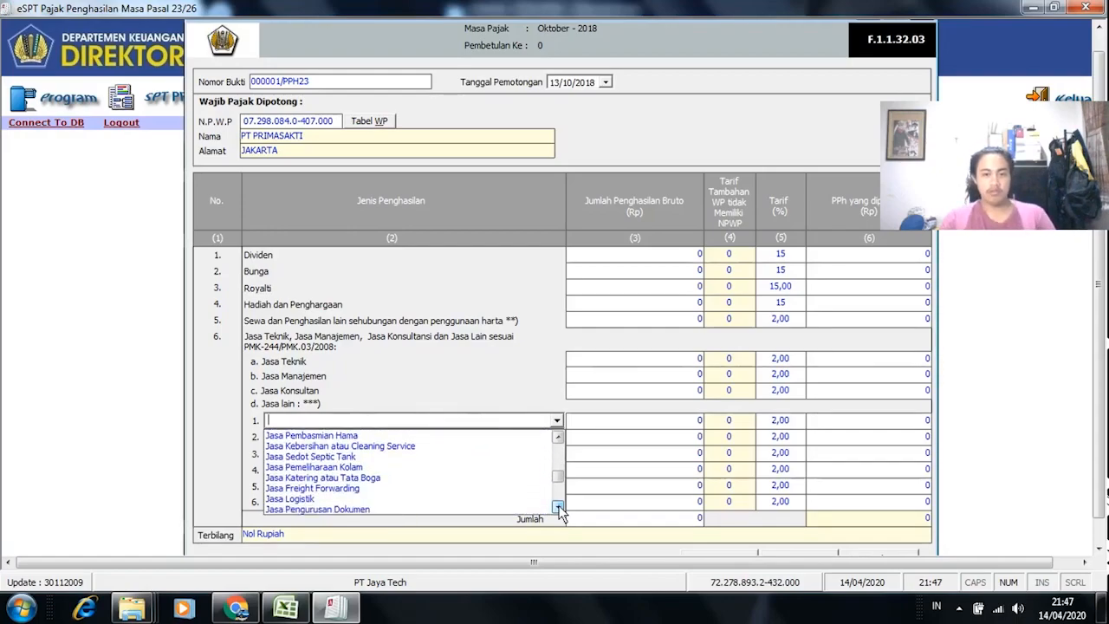
{"action": "left_click", "coordinate": [558, 508]}
{"action": "left_click", "coordinate": [558, 508]}
{"action": "left_click", "coordinate": [559, 508]}
{"action": "left_click_drag", "start_coordinate": [559, 508], "coordinate": [559, 508]}
Step: Compare the chosen service with row 12 of the calculation workbook
{"action": "key", "text": "alt+Tab"}
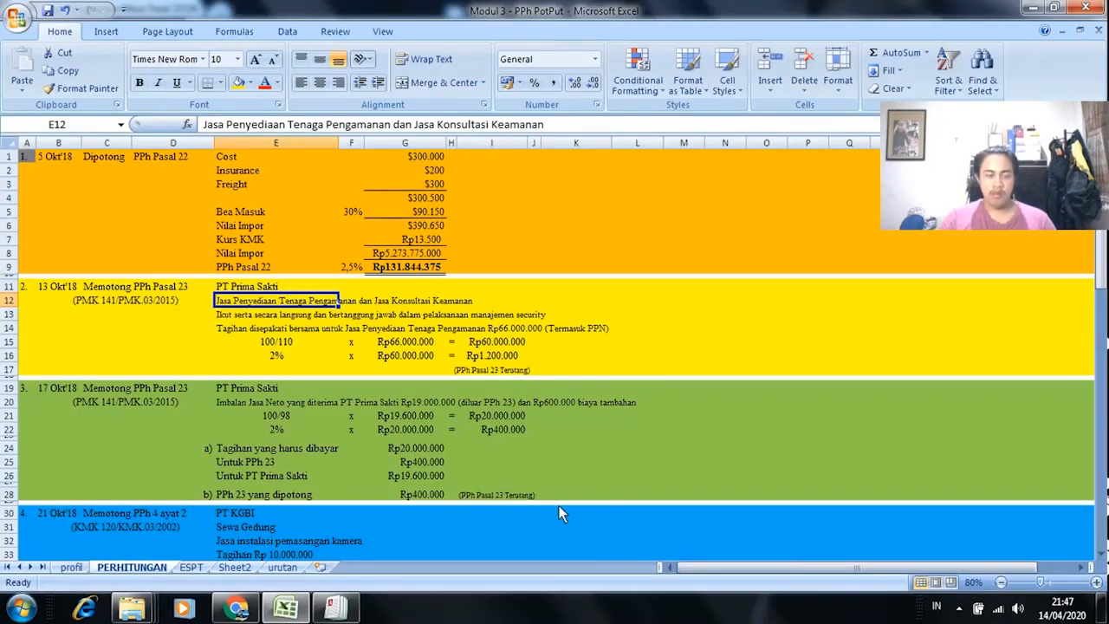
{"action": "key", "text": "Right"}
{"action": "key", "text": "Right"}
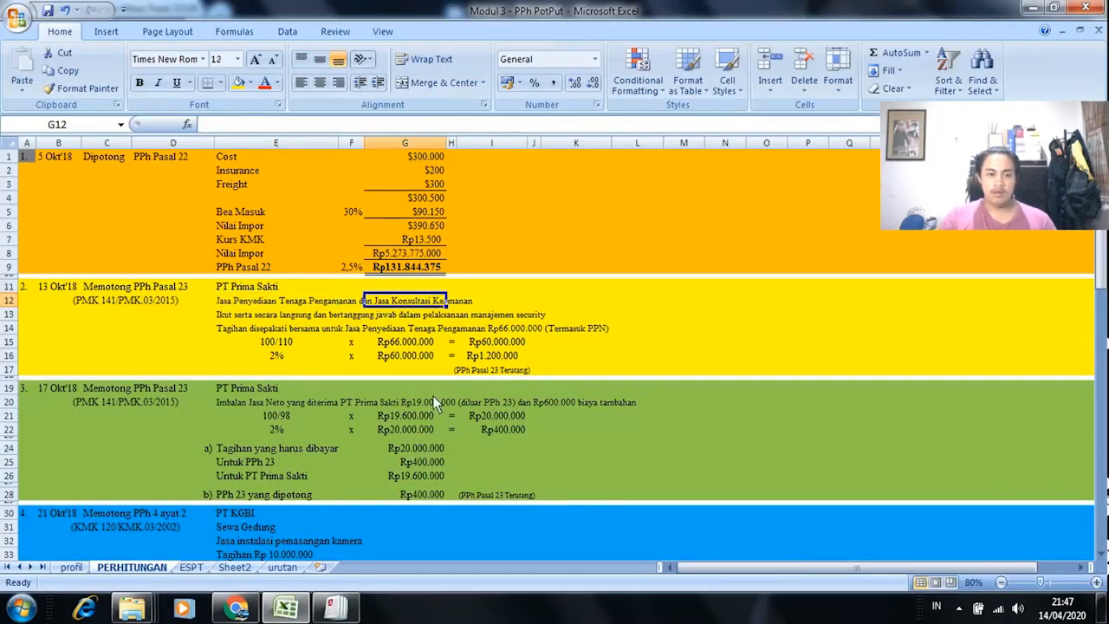
{"action": "key", "text": "alt+Tab"}
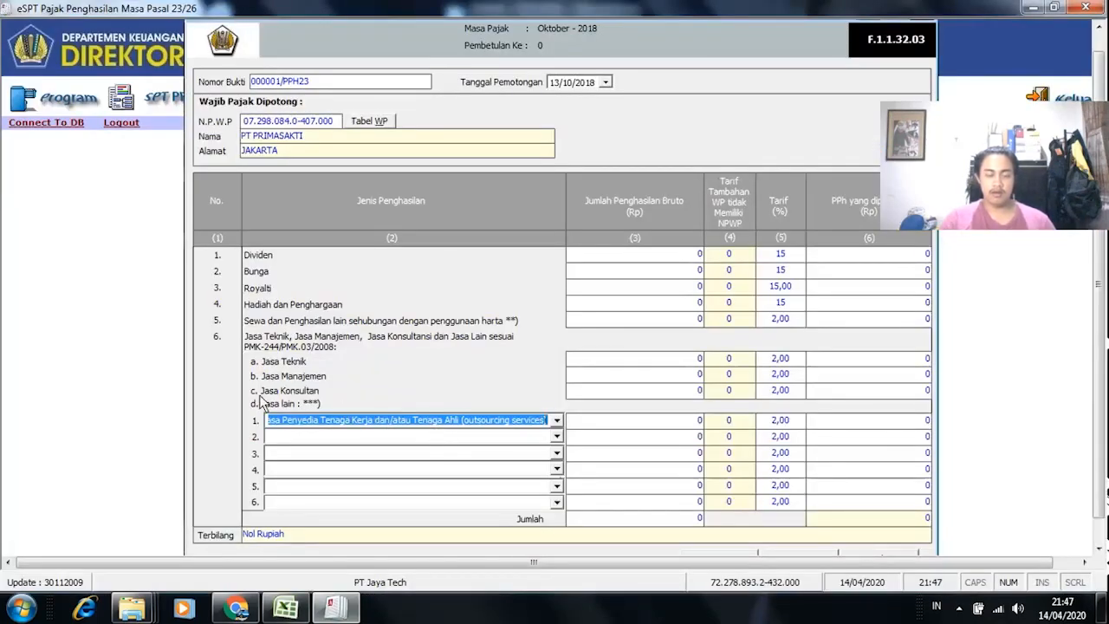
{"action": "key", "text": "alt+Tab"}
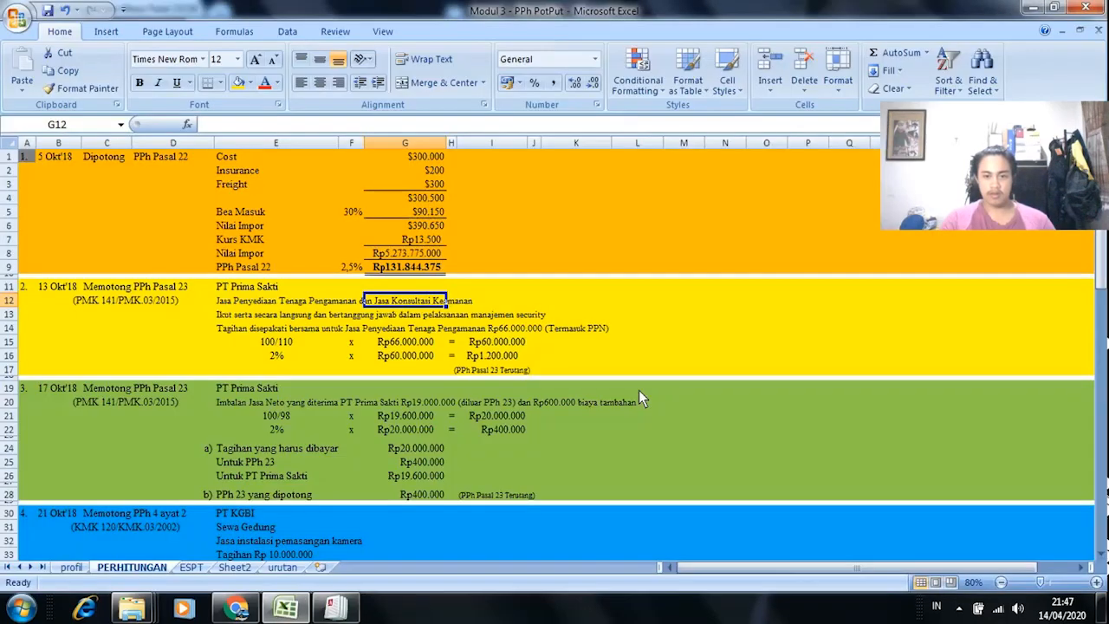
{"action": "key", "text": "alt+Tab"}
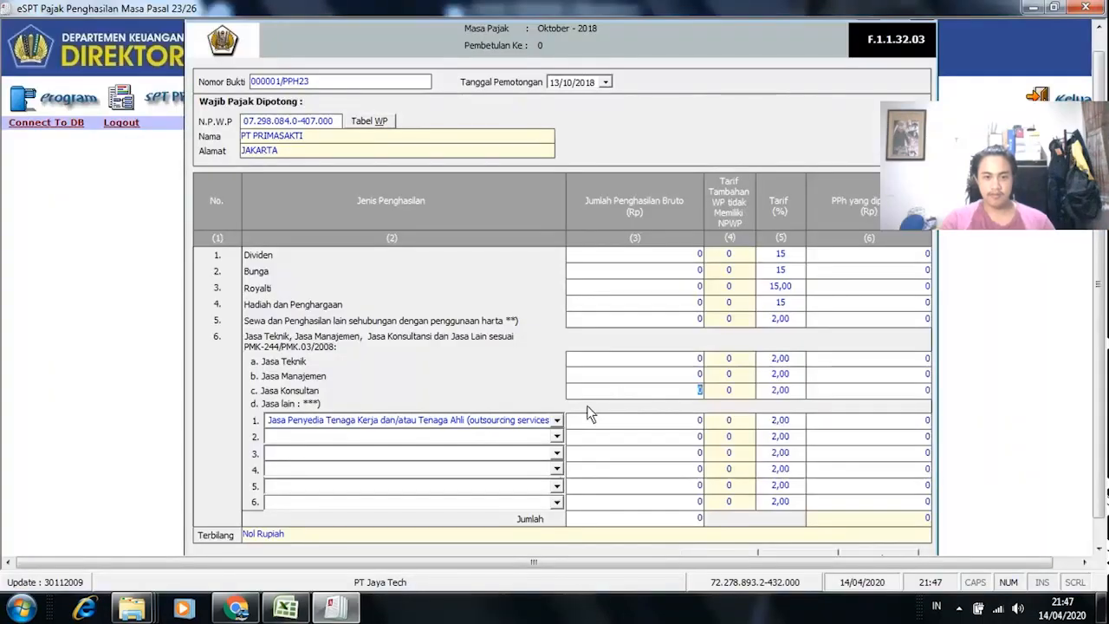
Step: Clear the income type of the first Jasa lain row
{"action": "left_click", "coordinate": [558, 420]}
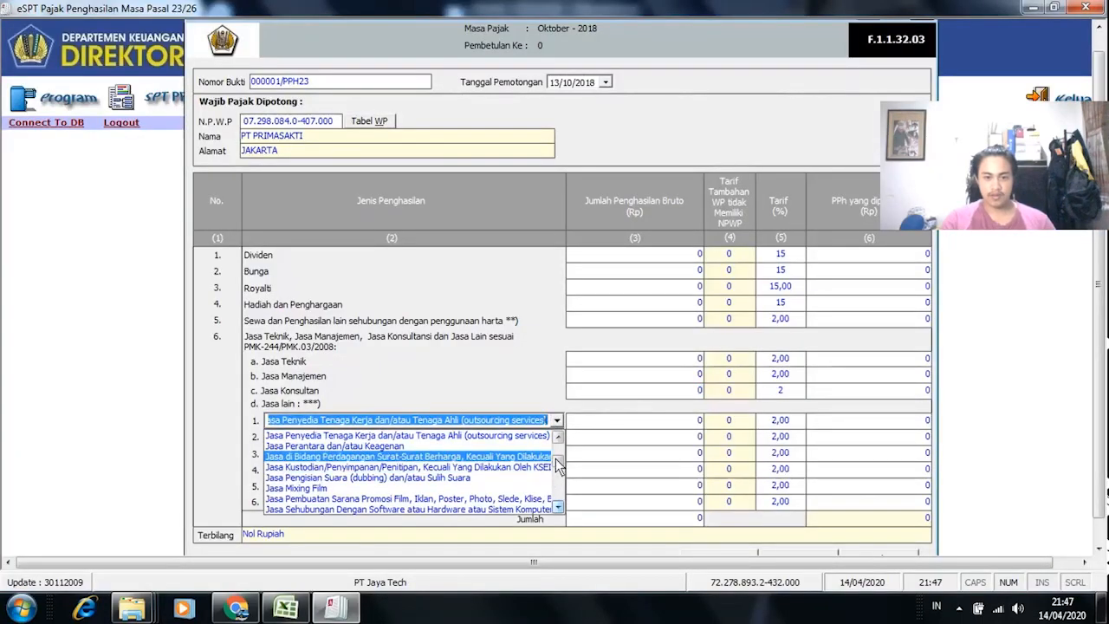
{"action": "scroll", "coordinate": [435, 450], "scroll_direction": "down", "scroll_amount": 3}
{"action": "left_click", "coordinate": [433, 436]}
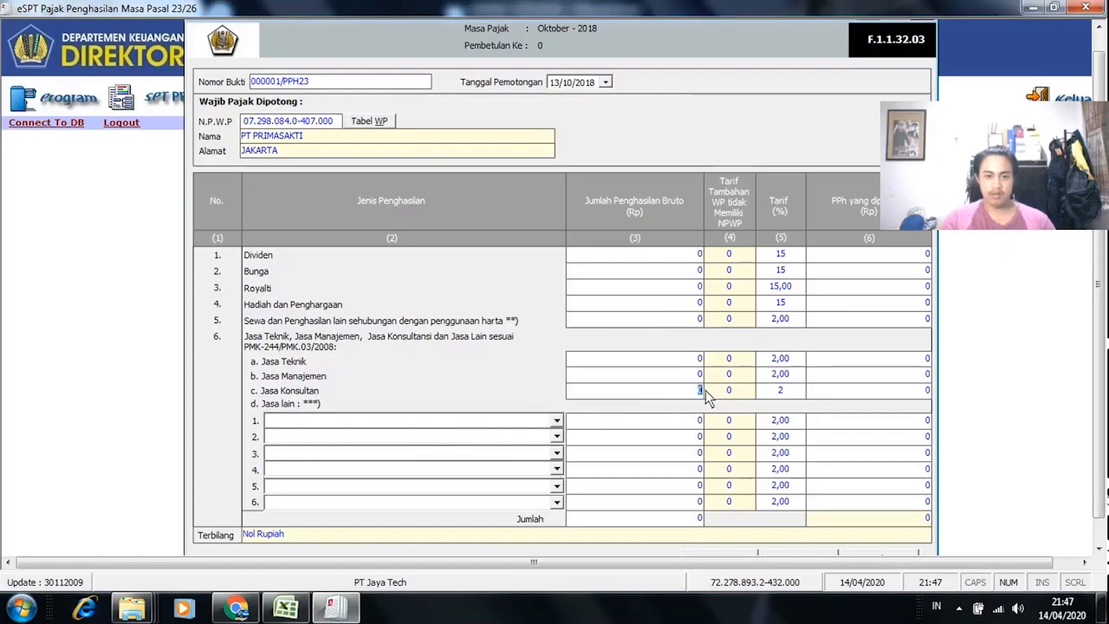
Step: Paste 60.000.000 from ESPT sheet cell J5 as the Jasa Konsultan gross income
{"action": "key", "text": "alt+Tab"}
{"action": "left_click", "coordinate": [192, 567]}
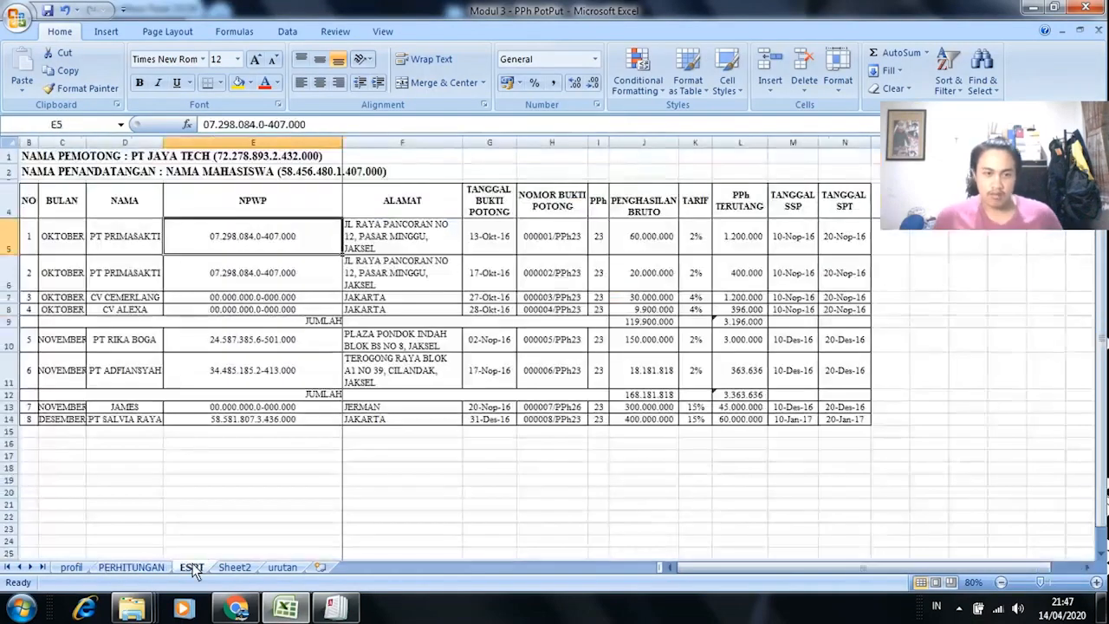
{"action": "left_click", "coordinate": [650, 247]}
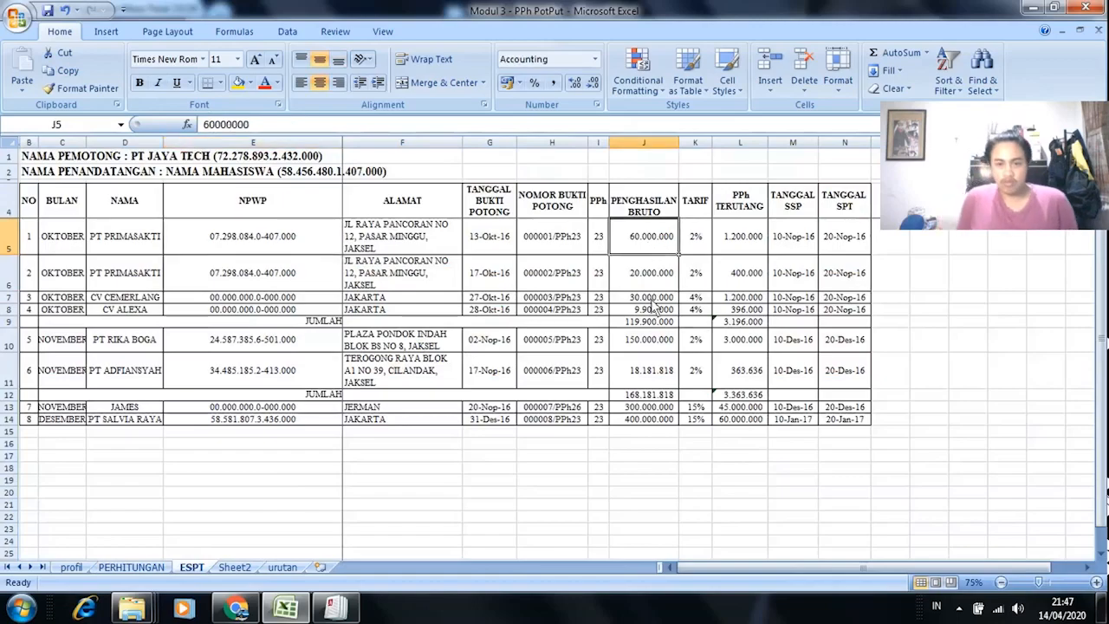
{"action": "key", "text": "alt+Tab"}
{"action": "key", "text": "alt+Tab"}
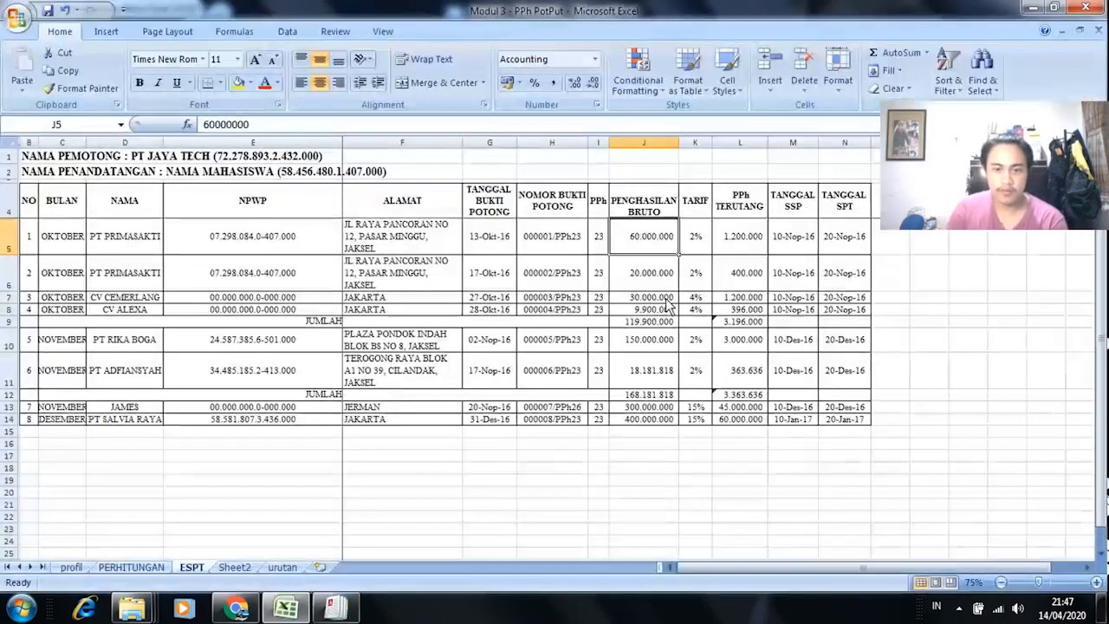
{"action": "key", "text": "ctrl+c"}
{"action": "key", "text": "alt+Tab"}
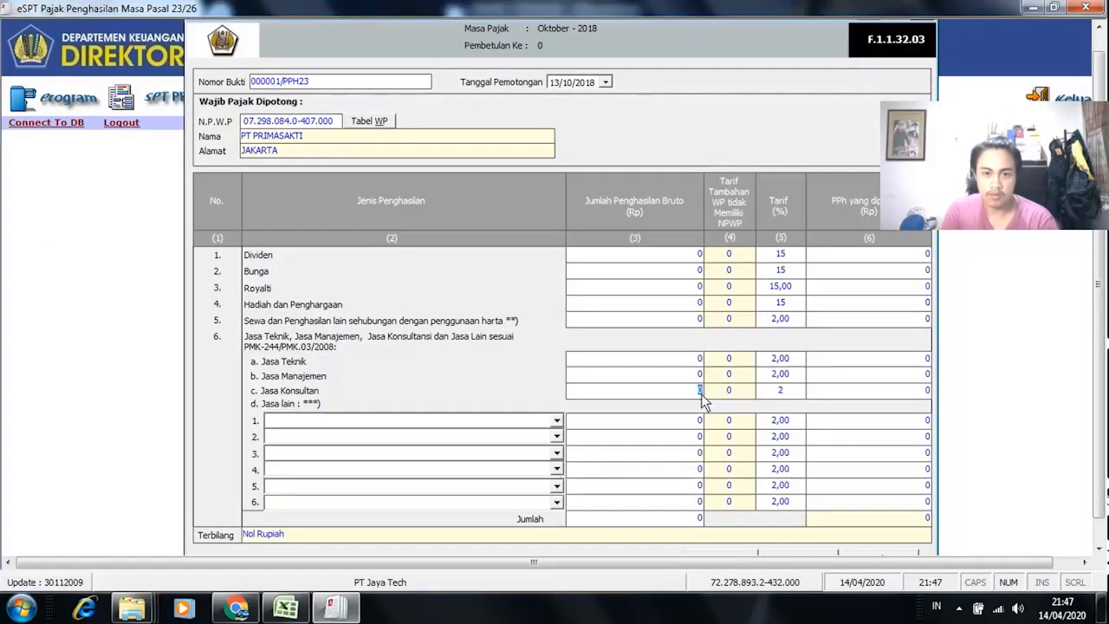
{"action": "right_click", "coordinate": [681, 395]}
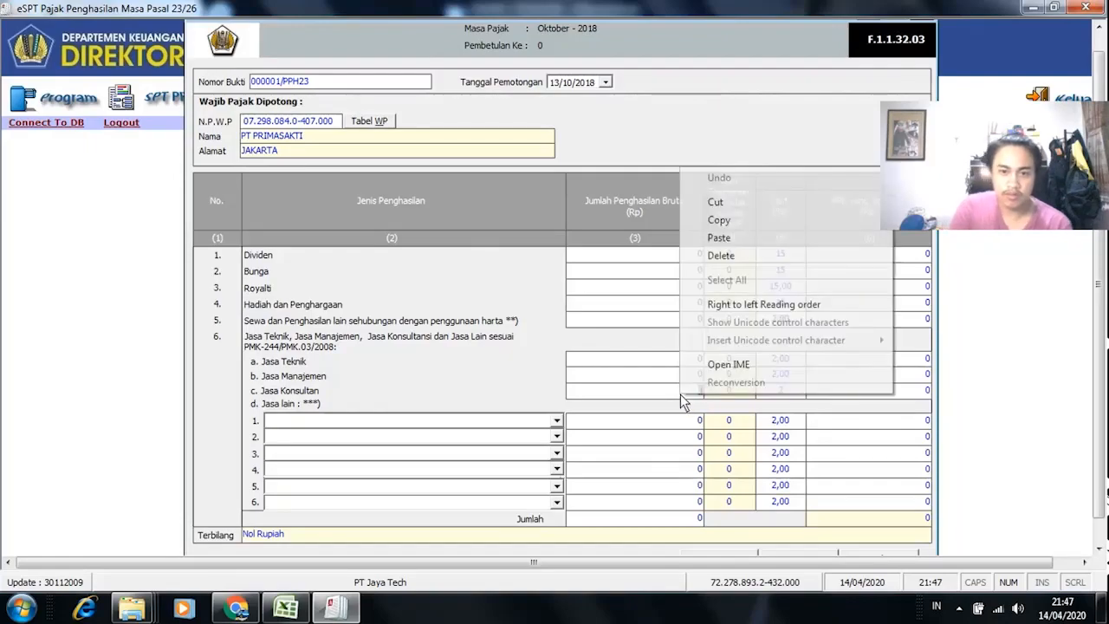
{"action": "left_click", "coordinate": [736, 238]}
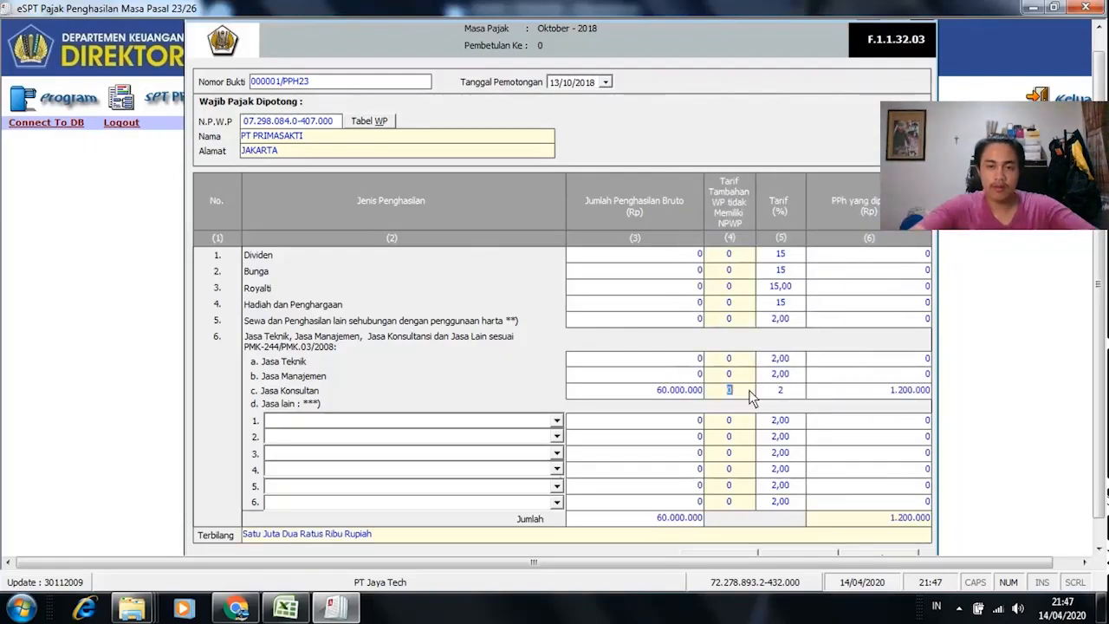
Step: Verify the resulting 1.200.000 PPh against the workbook figures
{"action": "key", "text": "alt+Tab"}
{"action": "key", "text": "Escape"}
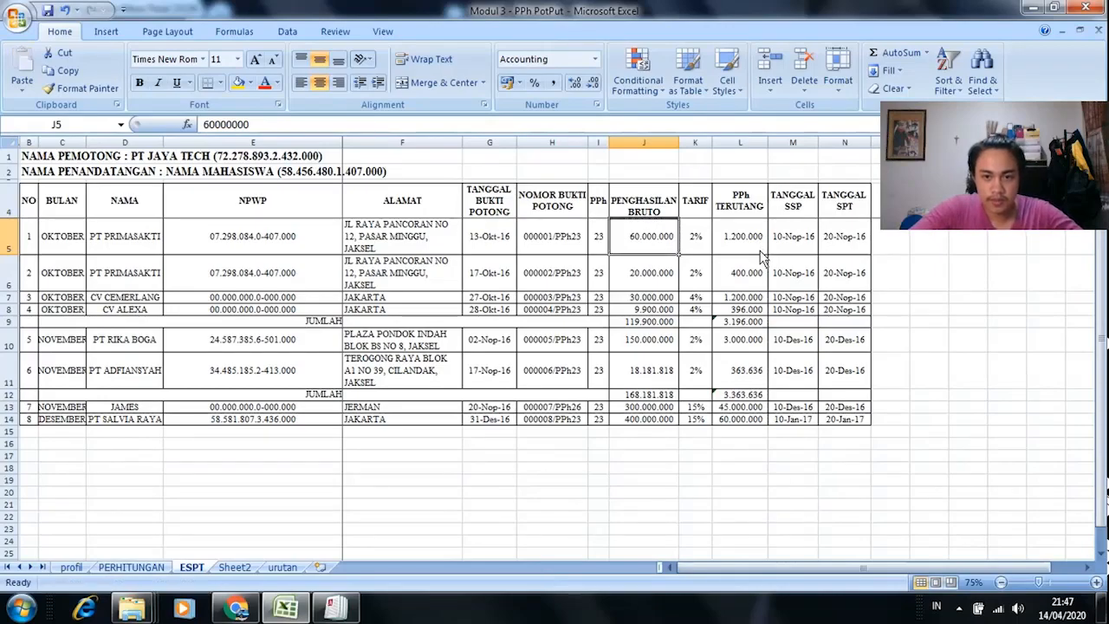
{"action": "key", "text": "alt+Tab"}
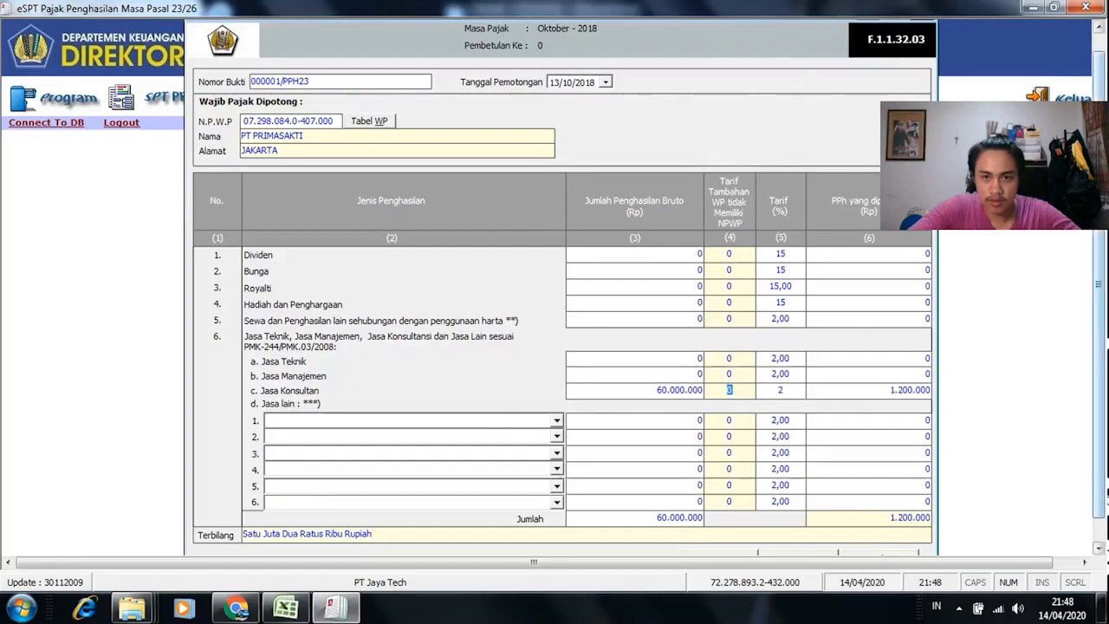
{"action": "scroll", "coordinate": [1106, 338], "scroll_direction": "down", "scroll_amount": 1}
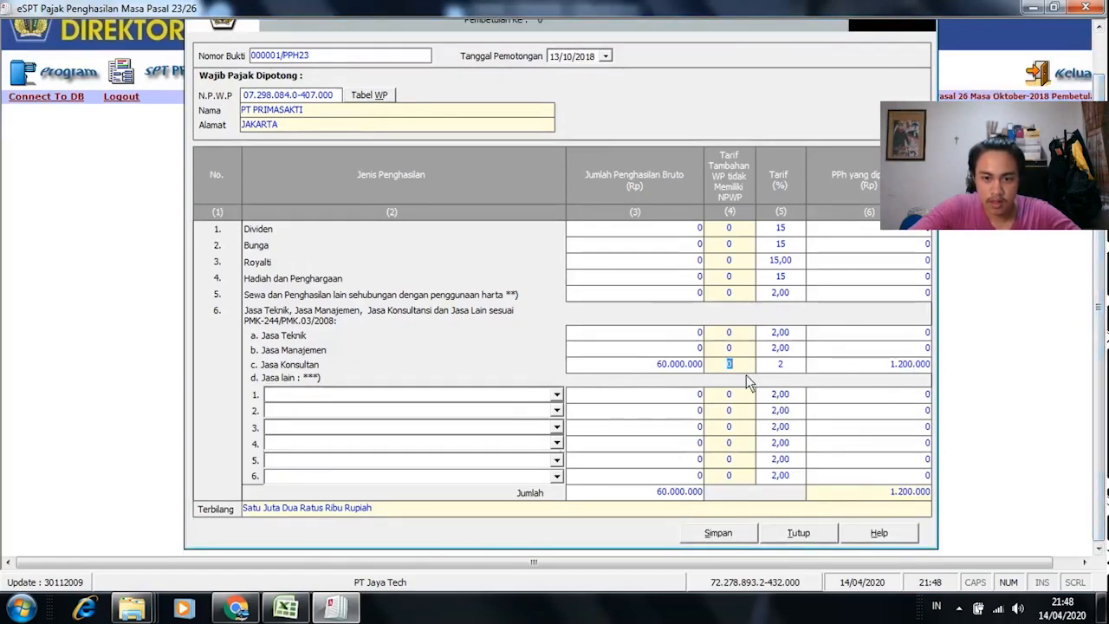
{"action": "key", "text": "alt+Tab"}
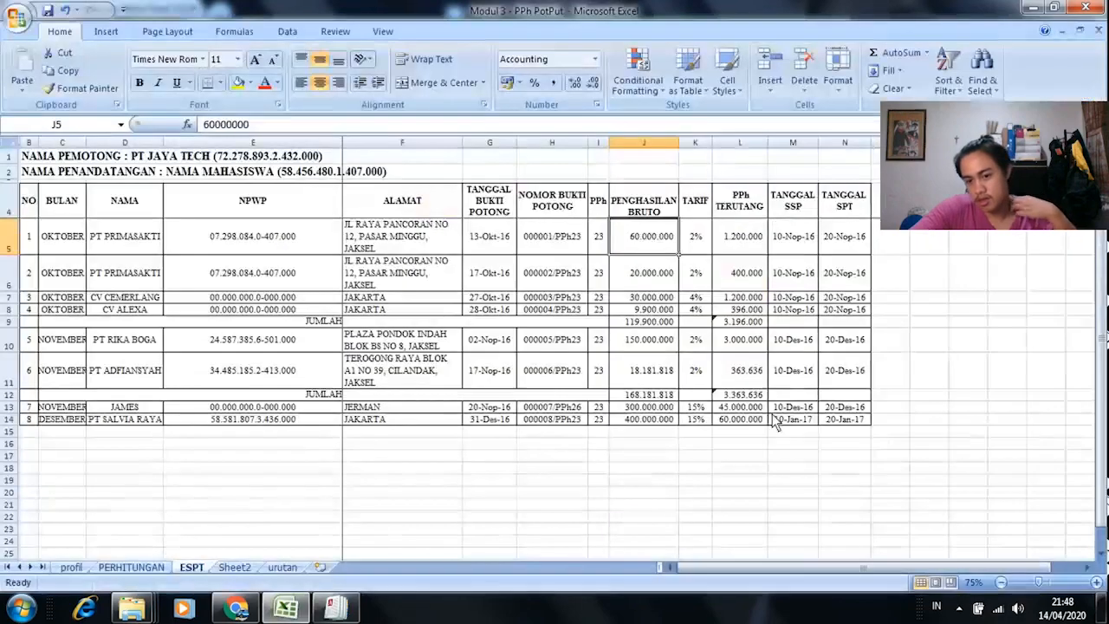
{"action": "key", "text": "alt+Tab"}
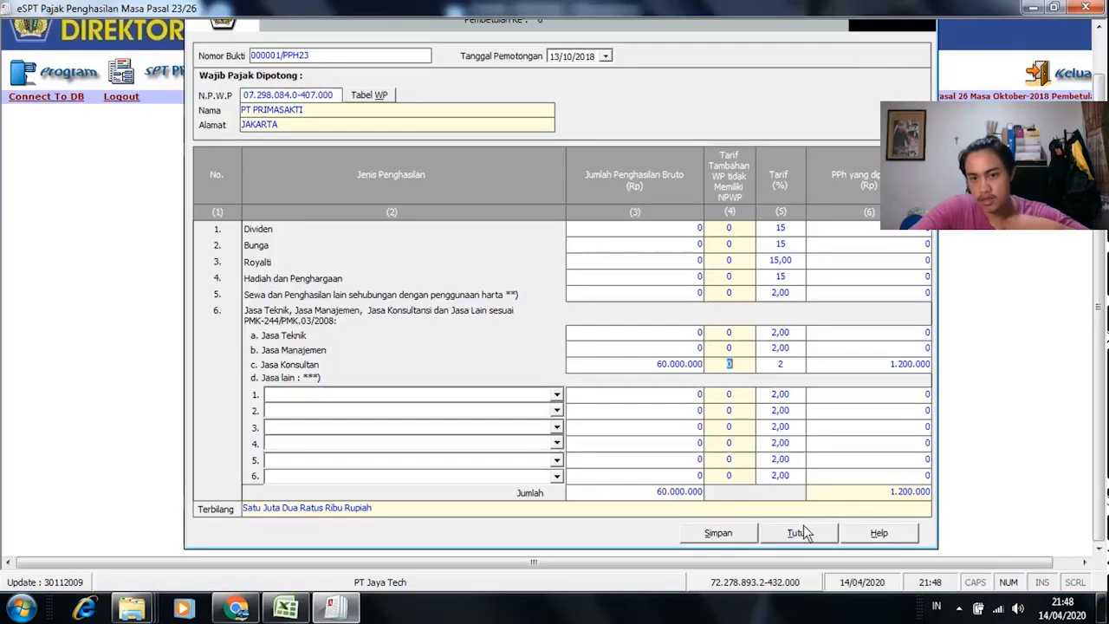
Step: Save bukti potong 000001/PPH23 and confirm the success message
{"action": "left_click", "coordinate": [719, 533]}
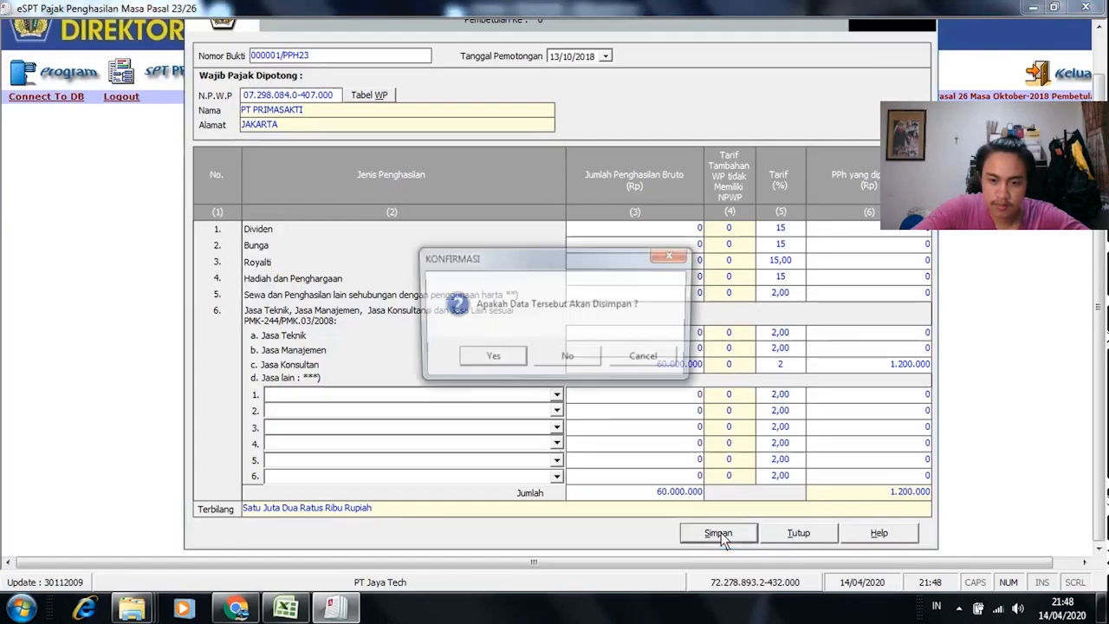
{"action": "left_click", "coordinate": [491, 359]}
{"action": "left_click", "coordinate": [598, 364]}
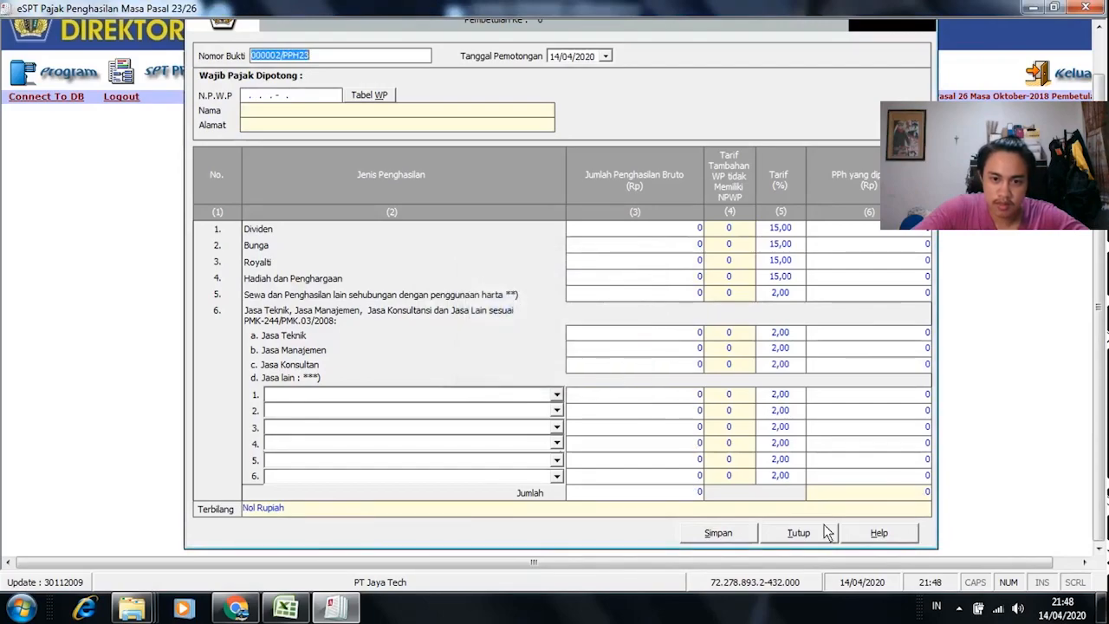
Step: Start bukti potong 000002/PPH23 with PT PRIMASAKTI, Jakarta, as deductee
{"action": "left_click", "coordinate": [958, 609]}
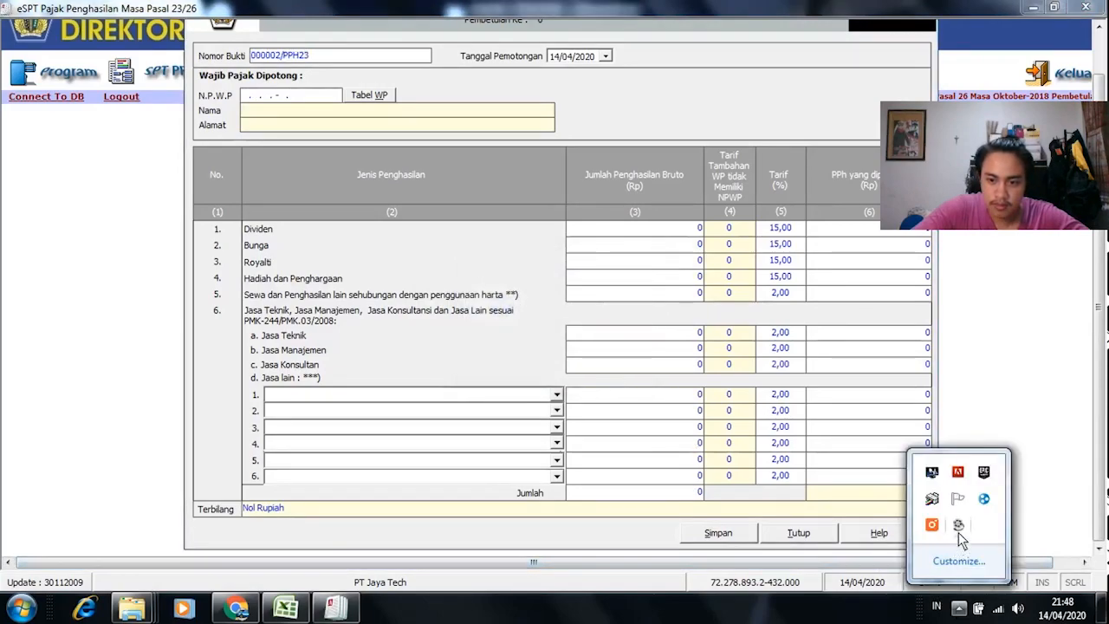
{"action": "left_click", "coordinate": [592, 453]}
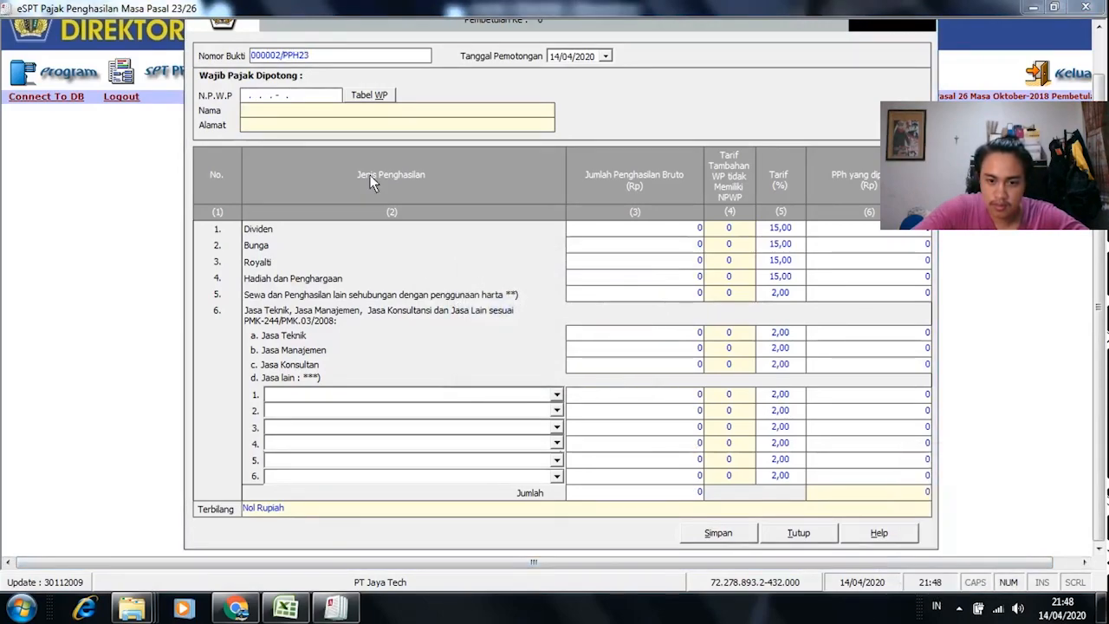
{"action": "left_click", "coordinate": [367, 98]}
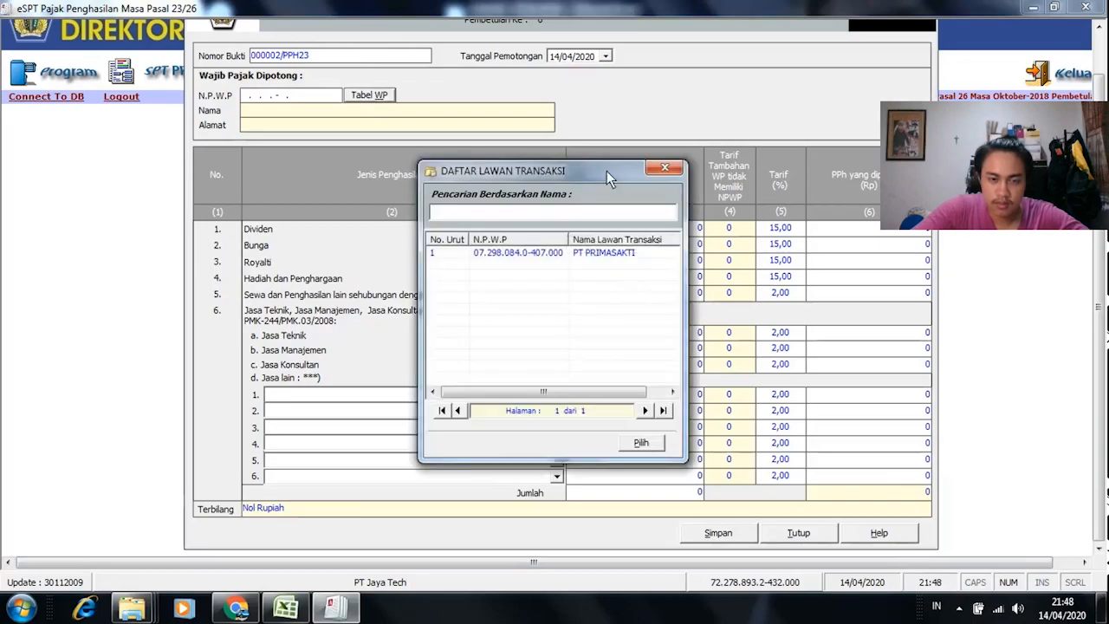
{"action": "left_click", "coordinate": [656, 168]}
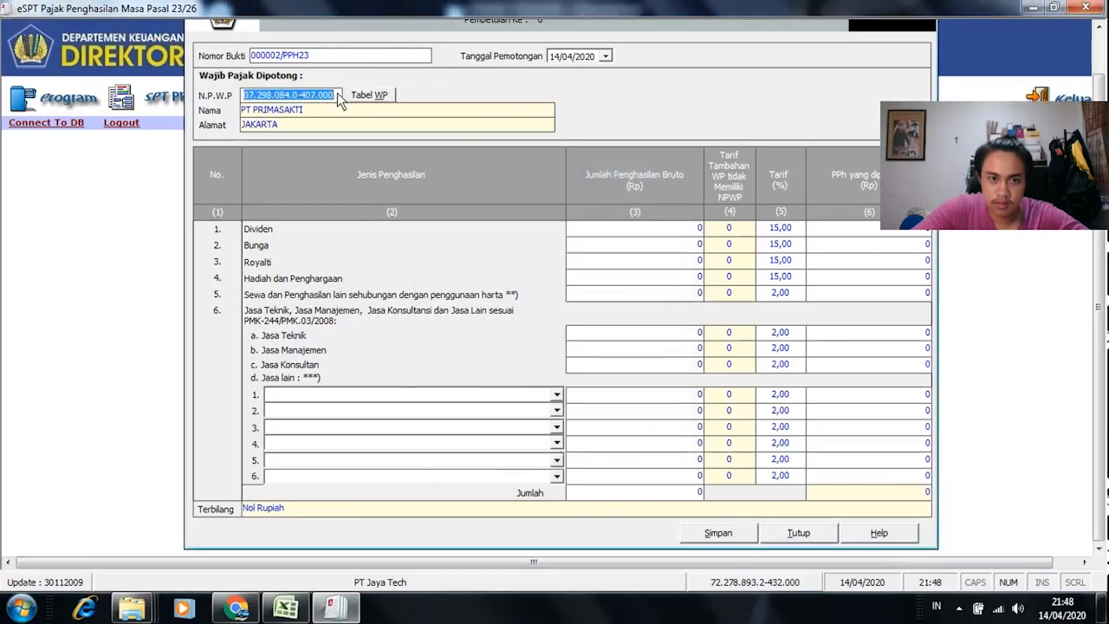
{"action": "key", "text": "alt+Tab"}
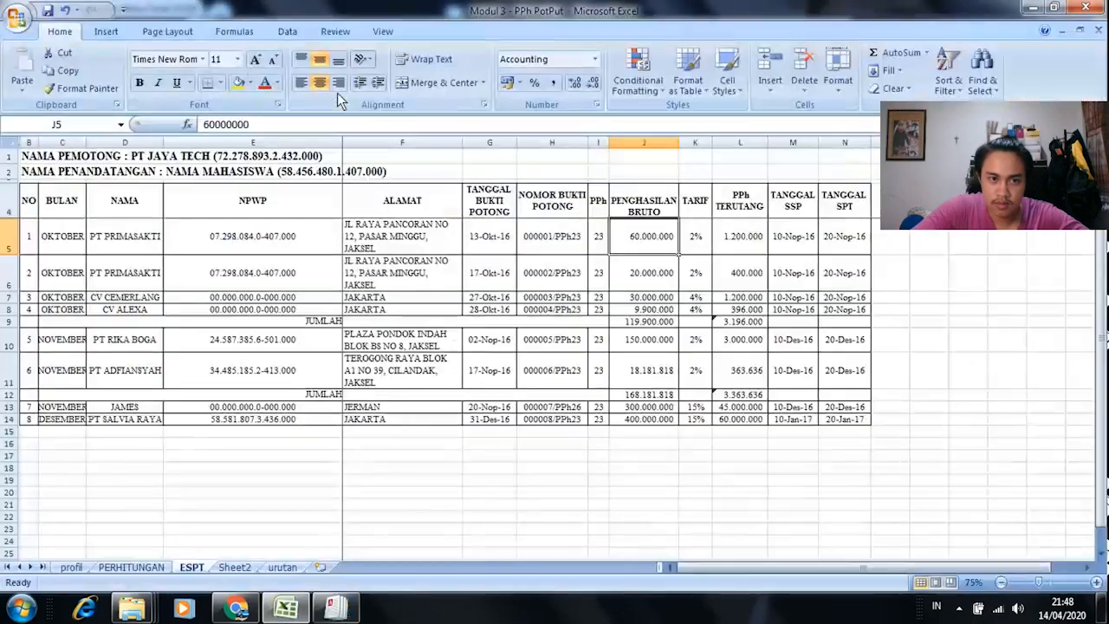
{"action": "left_click", "coordinate": [270, 275]}
{"action": "key", "text": "alt+Tab"}
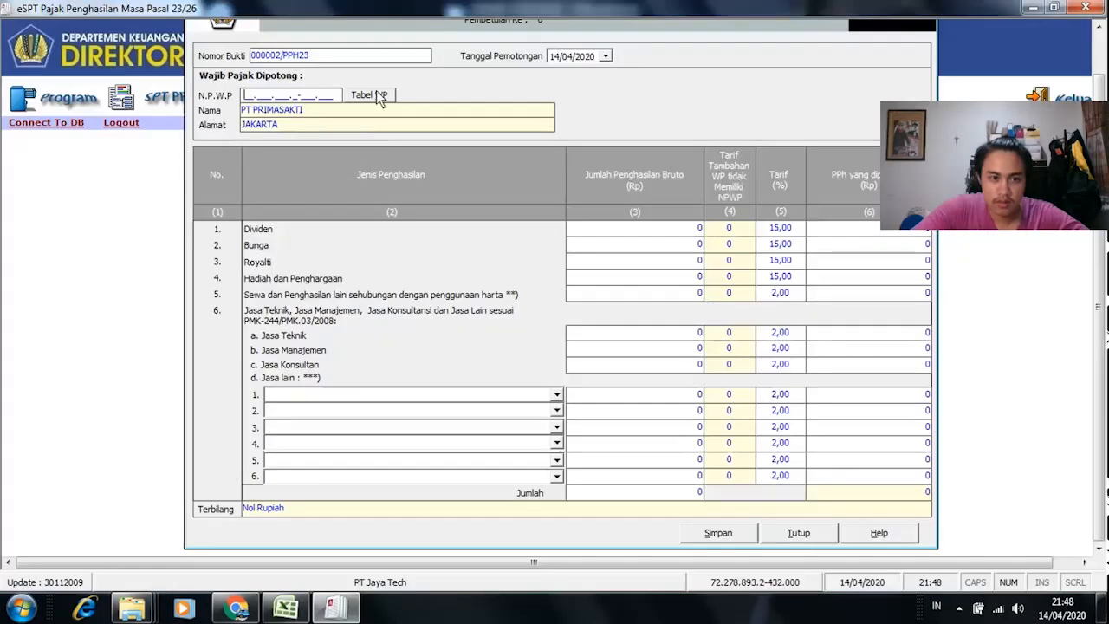
{"action": "left_click", "coordinate": [379, 97]}
{"action": "left_click", "coordinate": [522, 252]}
{"action": "left_click", "coordinate": [645, 439]}
Step: Review row 6's PPh article and date, plus the 17 Okt'18 entry on PERHITUNGAN, then return to ESPT
{"action": "key", "text": "alt+Tab"}
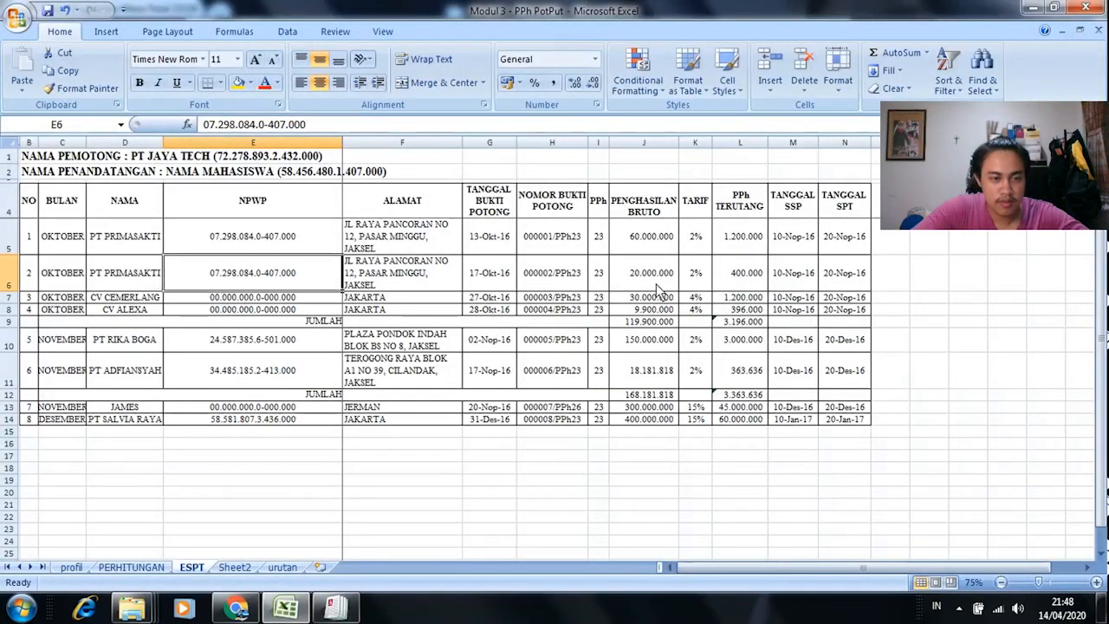
{"action": "left_click", "coordinate": [597, 274]}
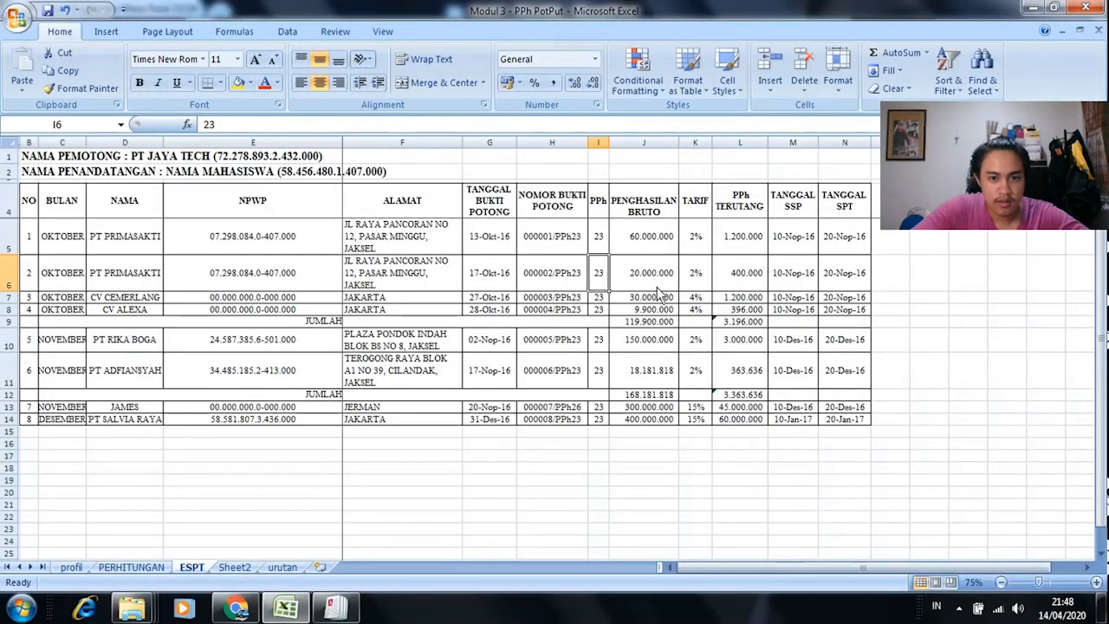
{"action": "left_click", "coordinate": [512, 283]}
{"action": "left_click", "coordinate": [152, 568]}
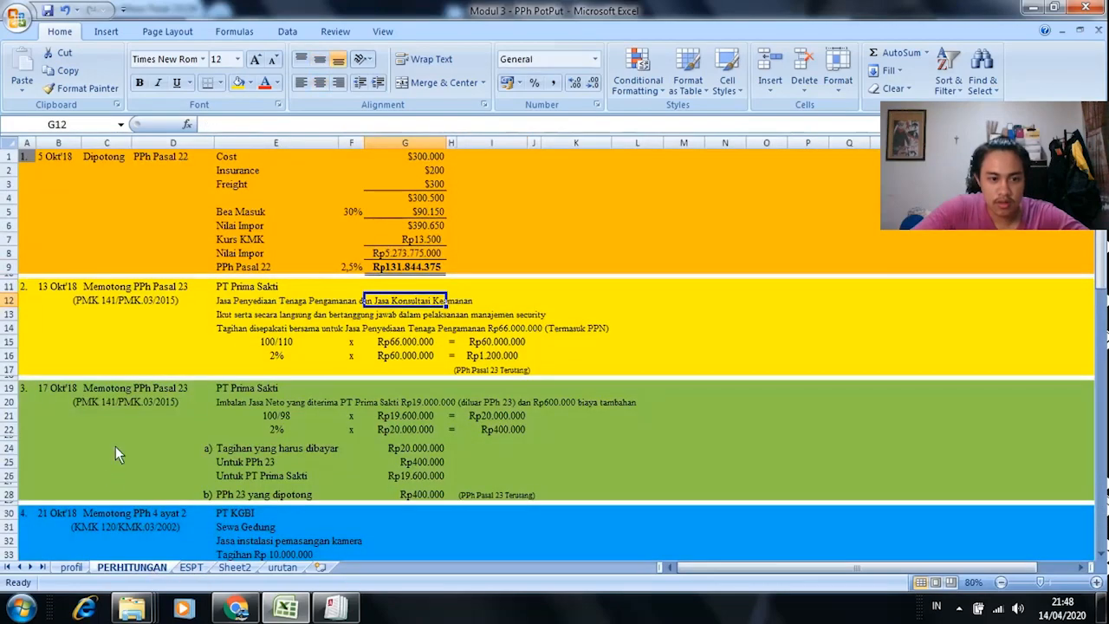
{"action": "scroll", "coordinate": [130, 414], "scroll_direction": "down", "scroll_amount": 2}
{"action": "left_click", "coordinate": [301, 321]}
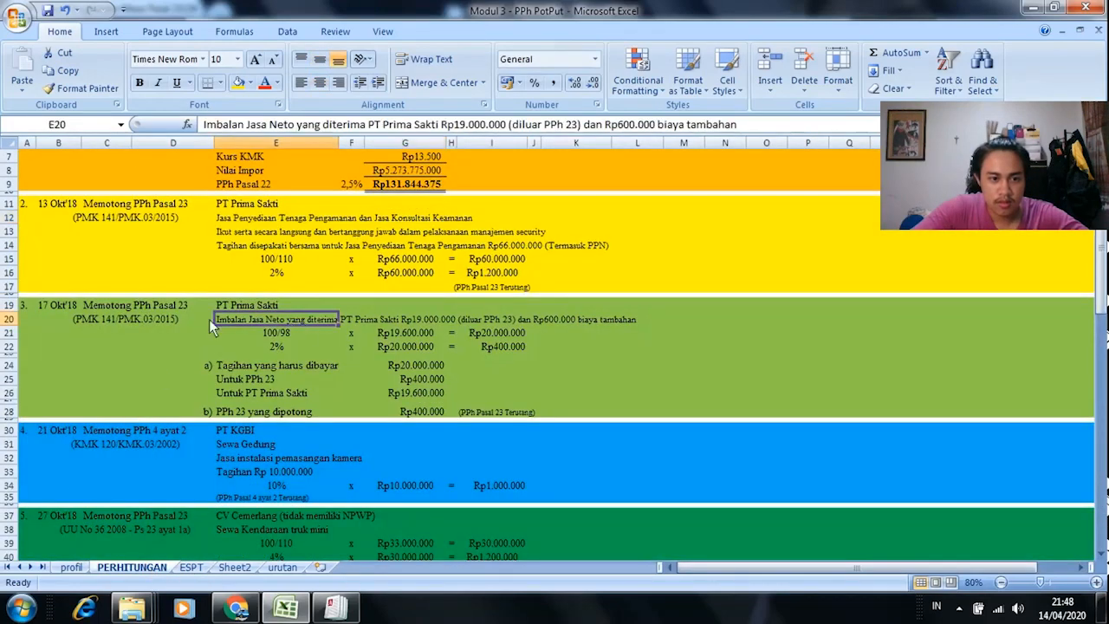
{"action": "left_click", "coordinate": [121, 319]}
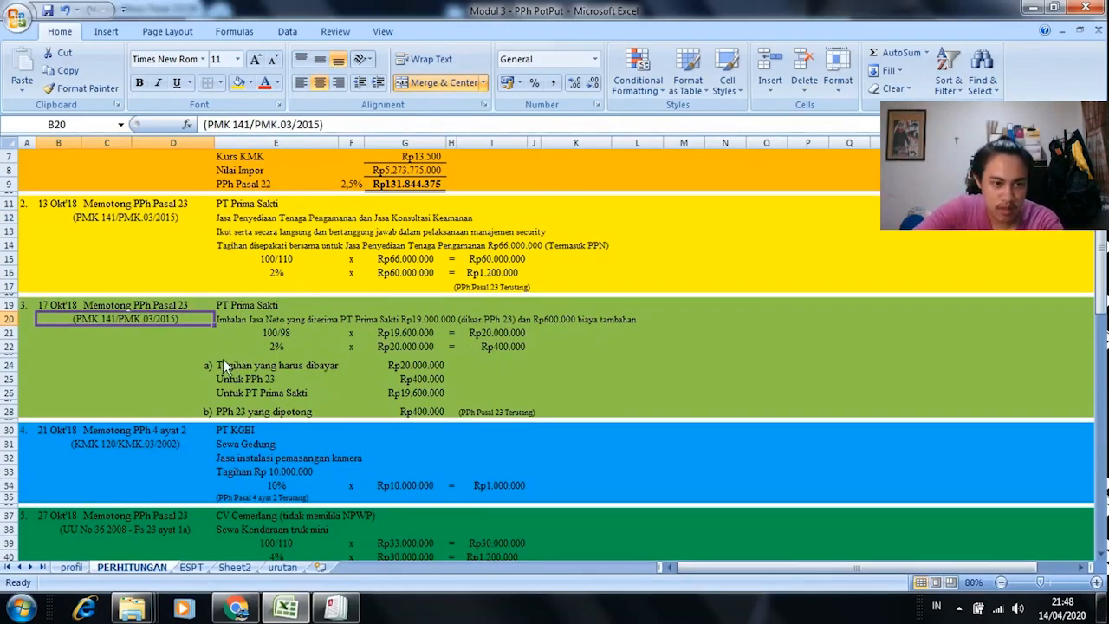
{"action": "key", "text": "alt+Tab"}
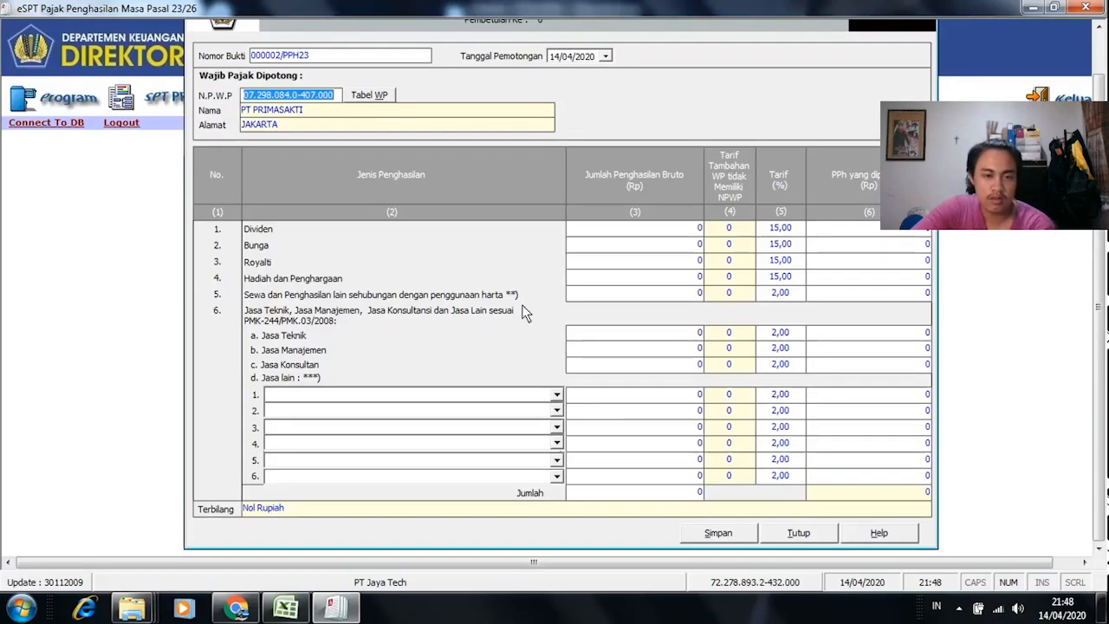
{"action": "key", "text": "alt+Tab"}
{"action": "key", "text": "alt+Tab"}
{"action": "key", "text": "alt+Tab"}
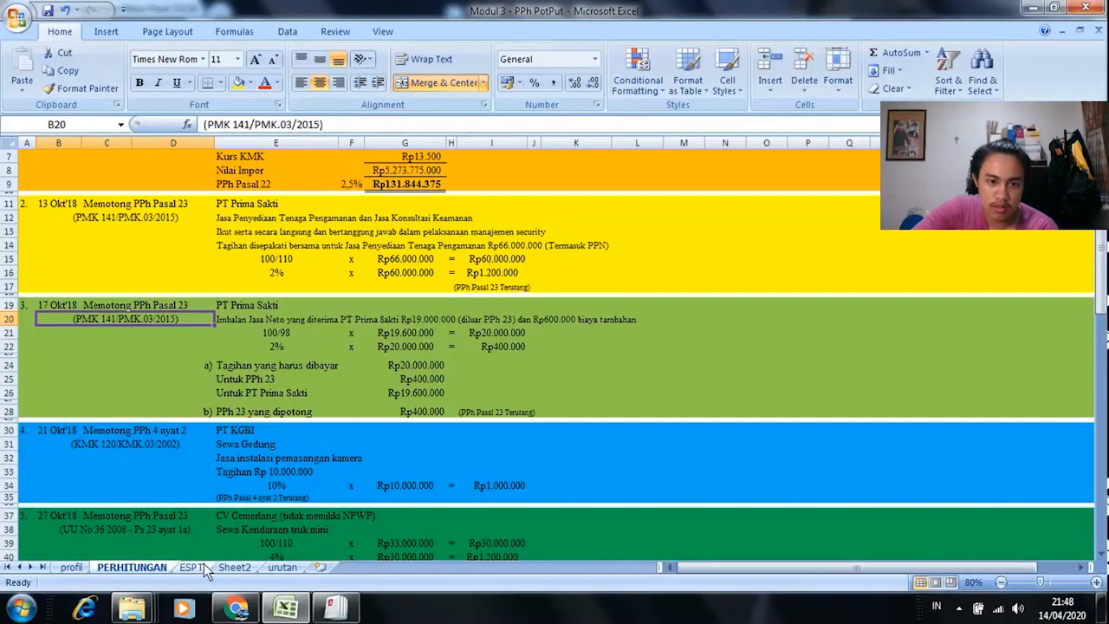
{"action": "left_click", "coordinate": [192, 567]}
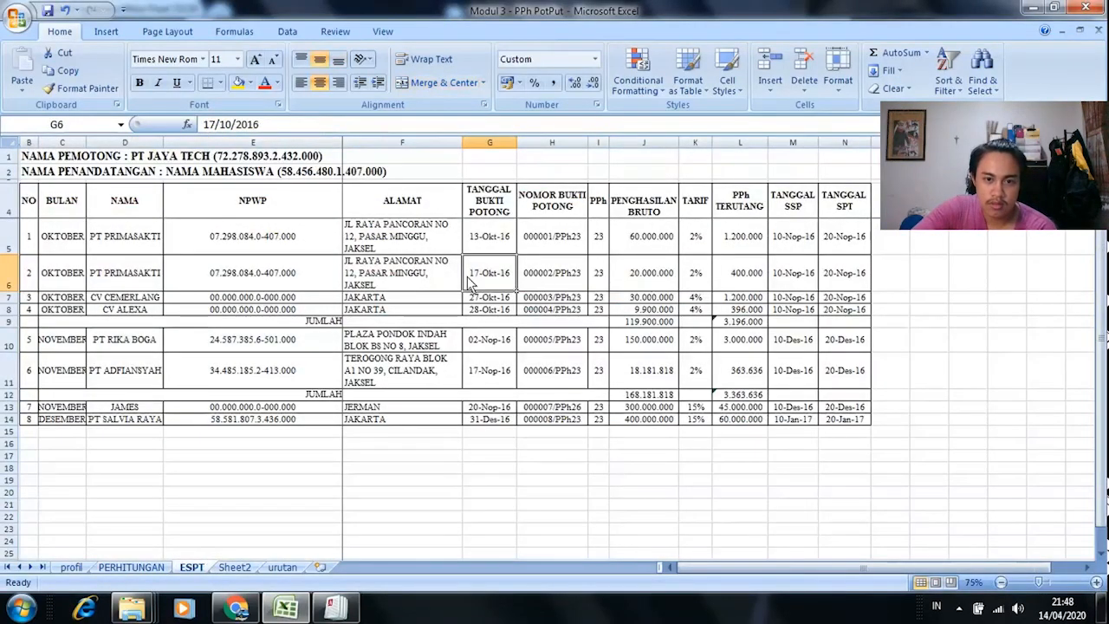
{"action": "key", "text": "alt+Tab"}
Step: Pick 17 Oktober 2018 in the Tanggal Pemotongan calendar
{"action": "left_click", "coordinate": [605, 56]}
{"action": "left_click", "coordinate": [671, 76]}
{"action": "left_click", "coordinate": [686, 82]}
{"action": "left_click", "coordinate": [686, 82]}
{"action": "left_click", "coordinate": [639, 77]}
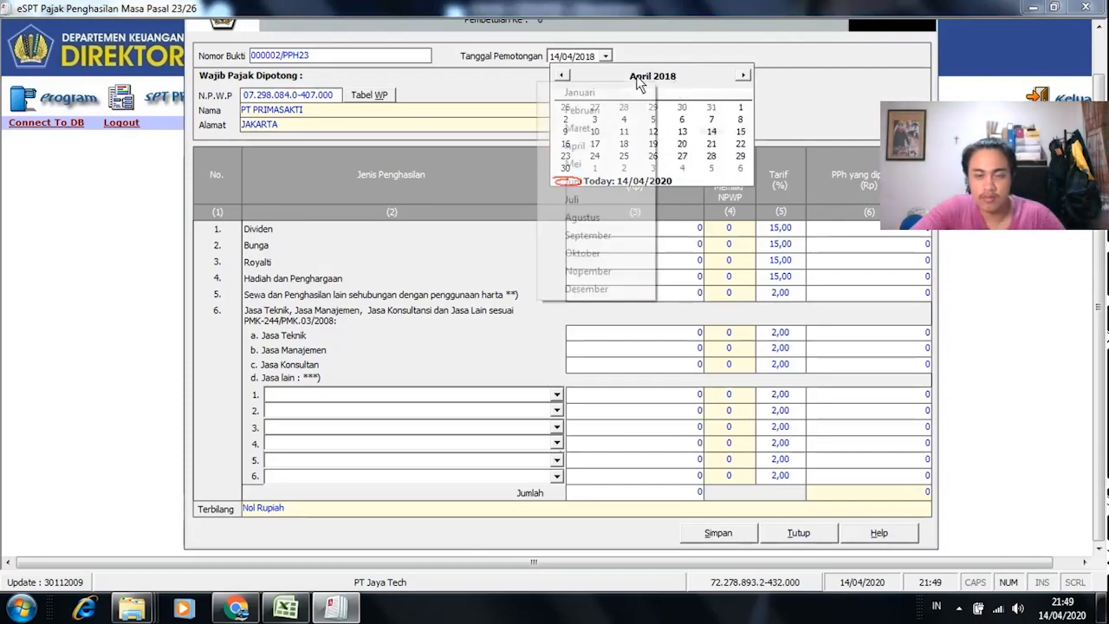
{"action": "left_click", "coordinate": [593, 252]}
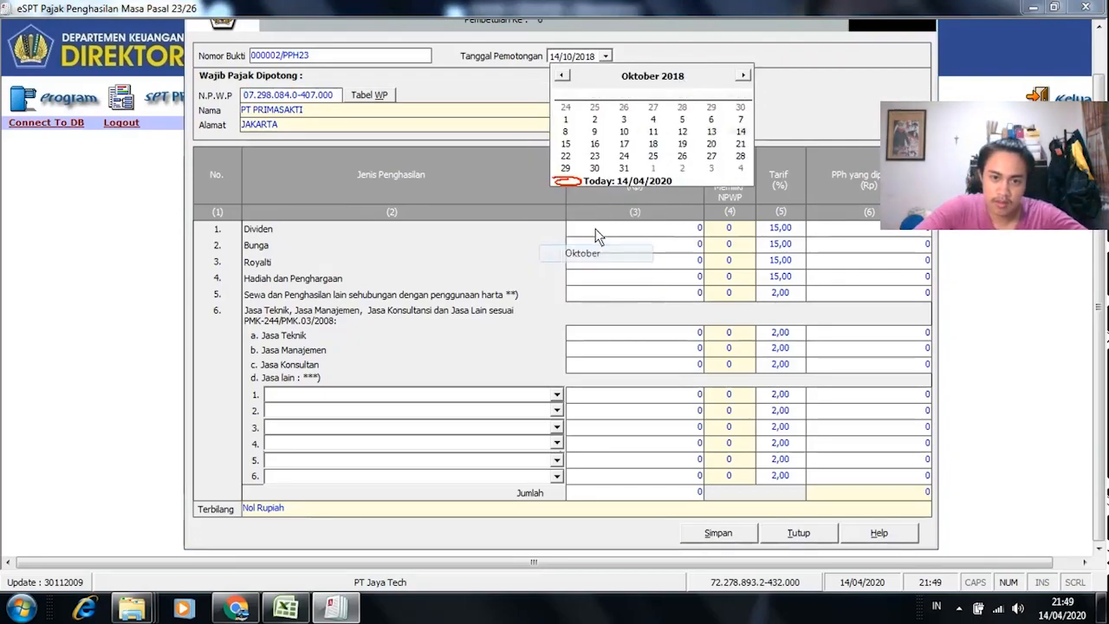
{"action": "key", "text": "alt+Tab"}
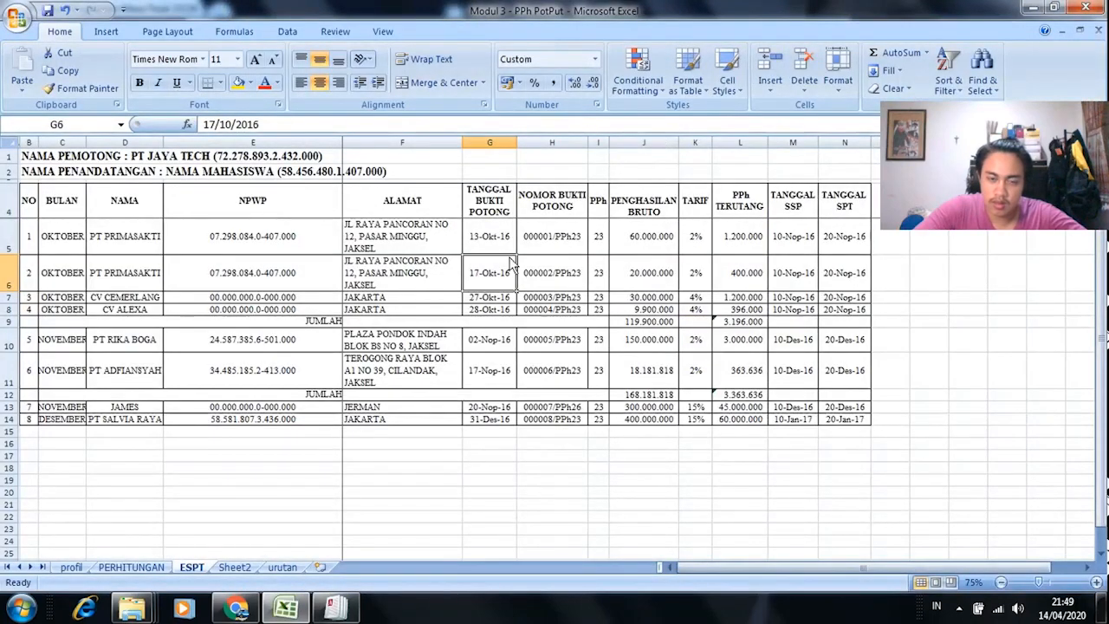
{"action": "key", "text": "alt+Tab"}
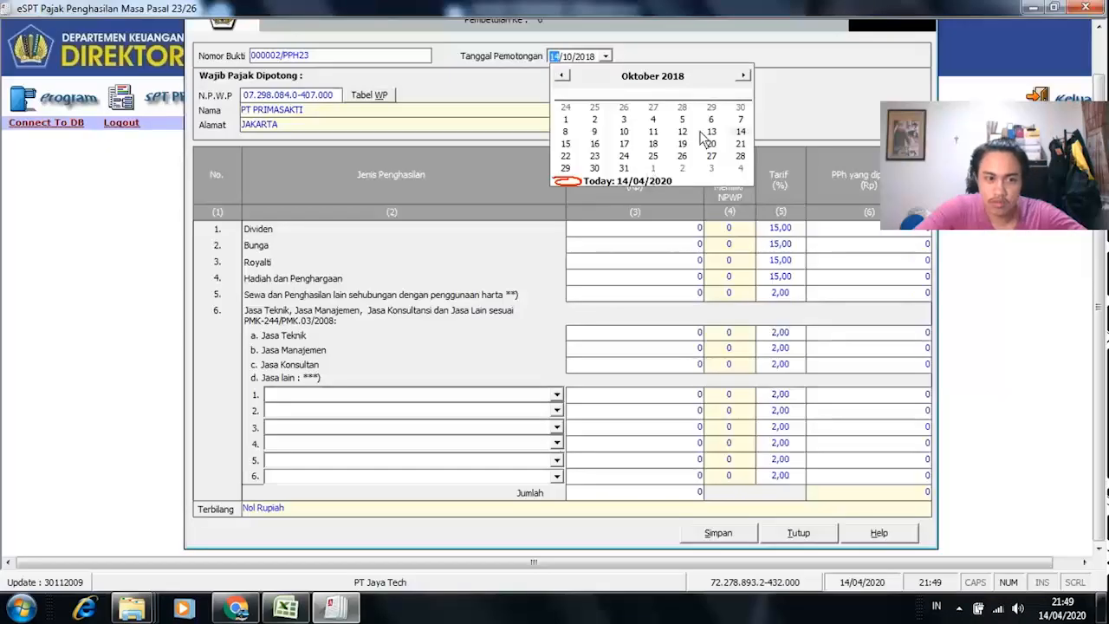
{"action": "left_click", "coordinate": [624, 144]}
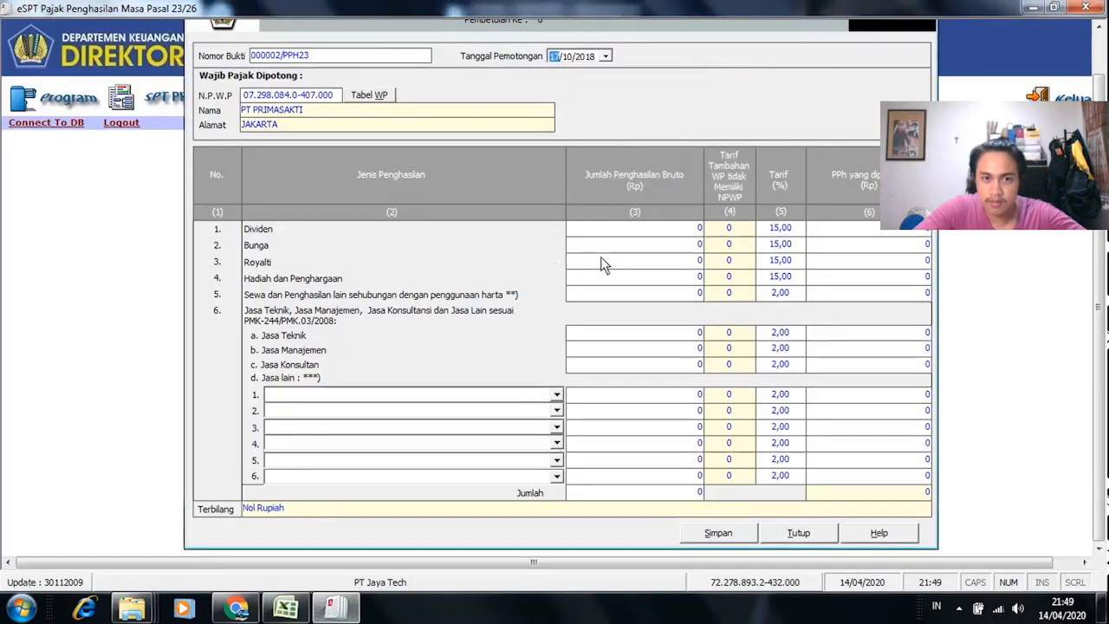
Step: Look up the 20.000.000 gross income in cell J6 and compare it with the form
{"action": "key", "text": "alt+Tab"}
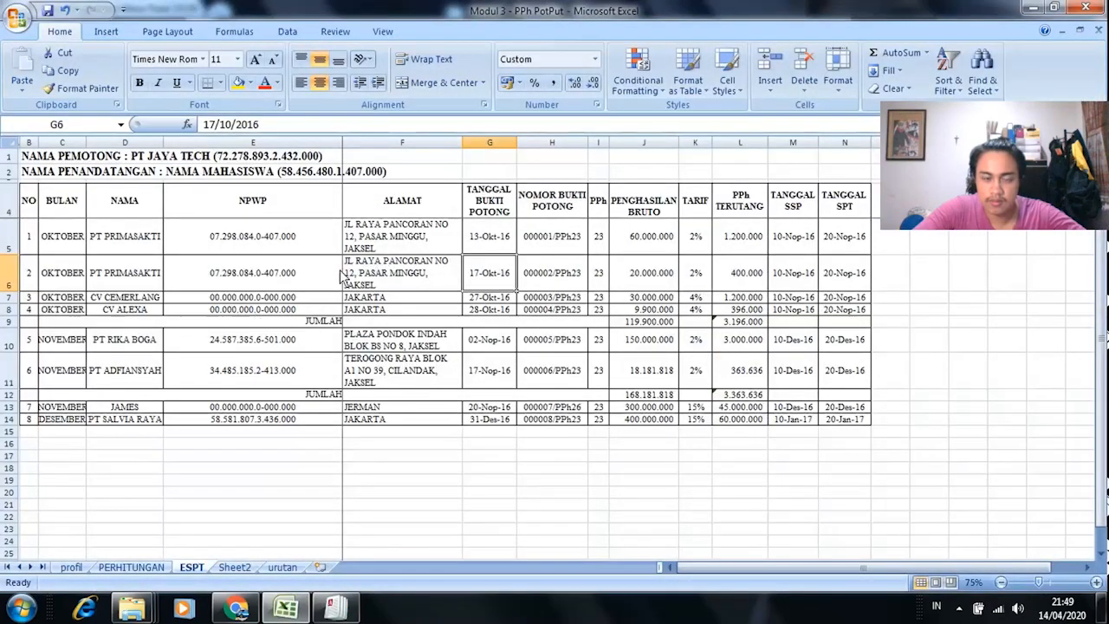
{"action": "left_click", "coordinate": [656, 274]}
{"action": "key", "text": "alt+Tab"}
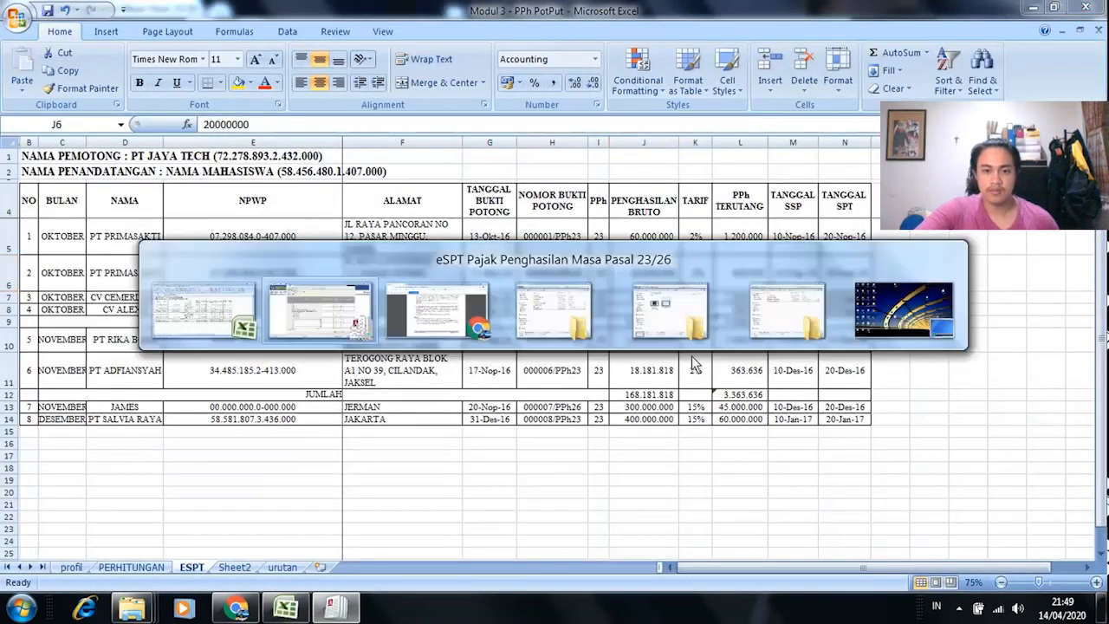
{"action": "key", "text": "alt+Tab"}
{"action": "key", "text": "alt+Tab"}
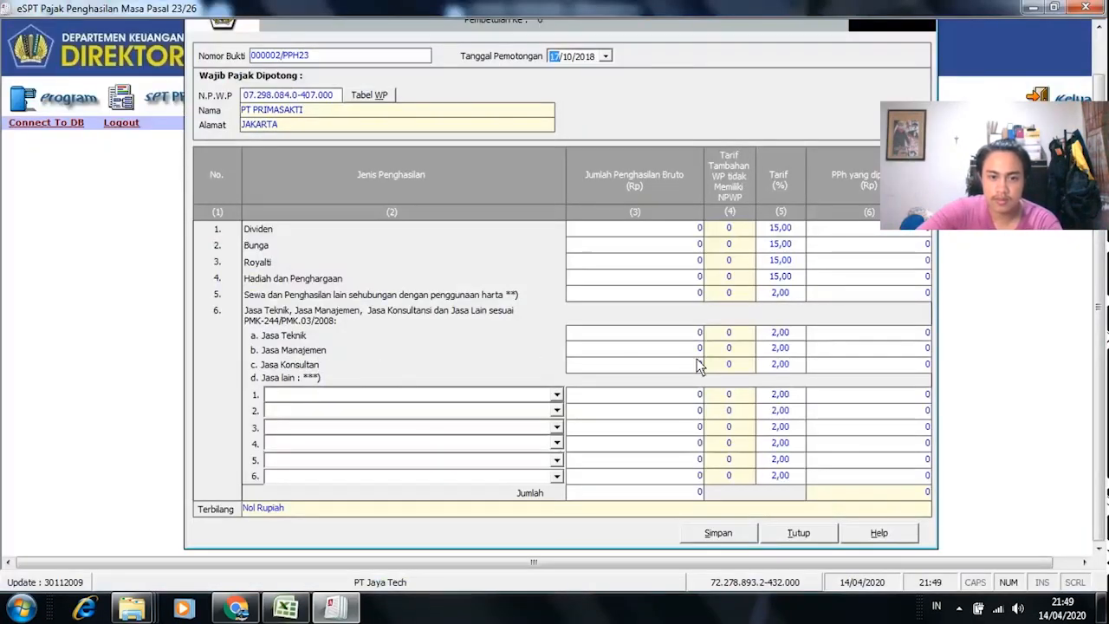
{"action": "key", "text": "alt+Tab"}
Step: Paste 20.000.000 from J6 as the Jasa Konsultan gross income so the tax is calculated
{"action": "key", "text": "alt+Tab"}
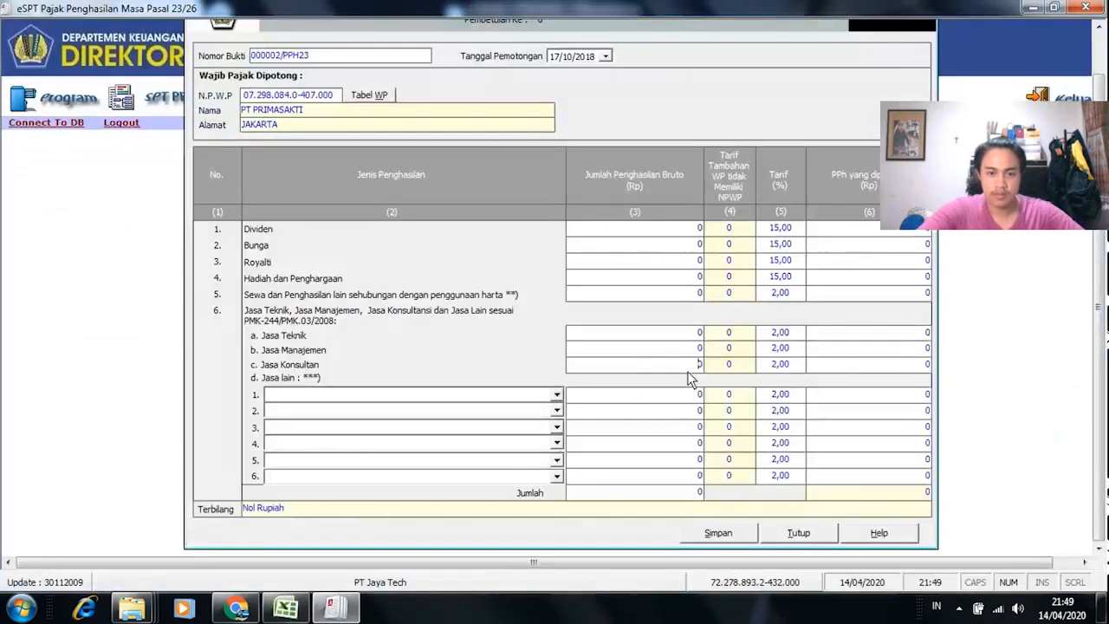
{"action": "key", "text": "alt+Tab"}
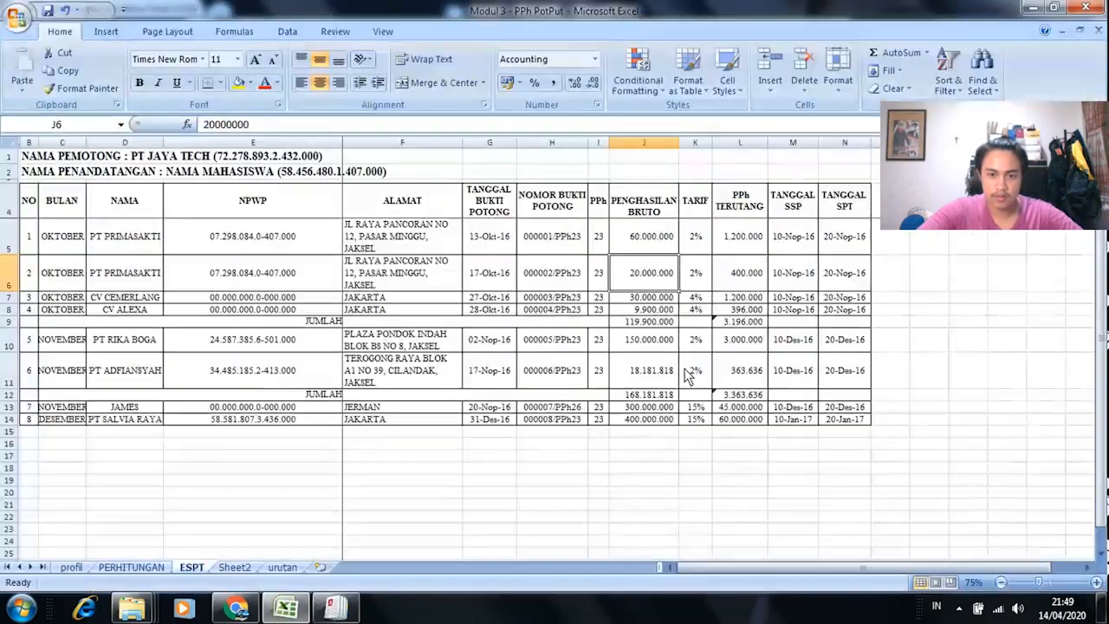
{"action": "key", "text": "ctrl+c"}
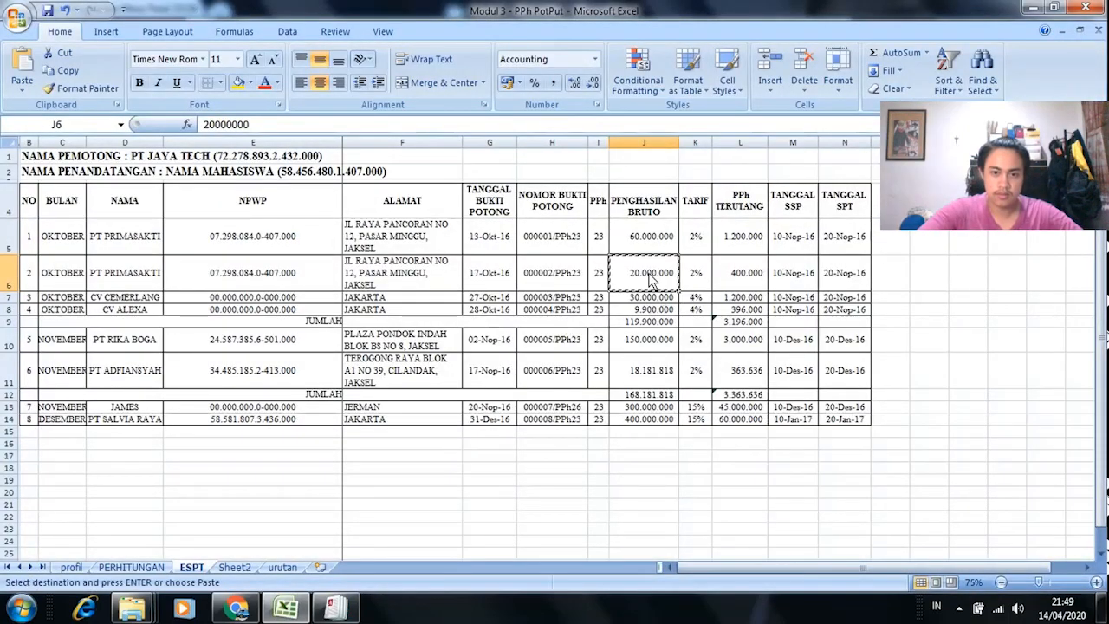
{"action": "key", "text": "alt+Tab"}
{"action": "left_click", "coordinate": [693, 366]}
{"action": "right_click", "coordinate": [693, 369]}
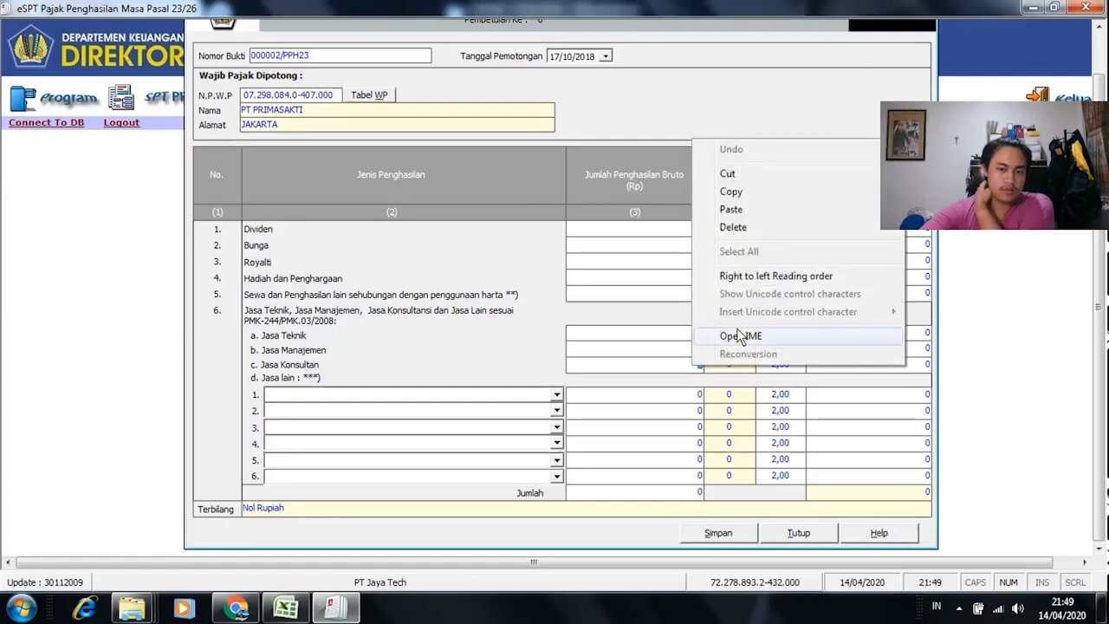
{"action": "left_click", "coordinate": [752, 206]}
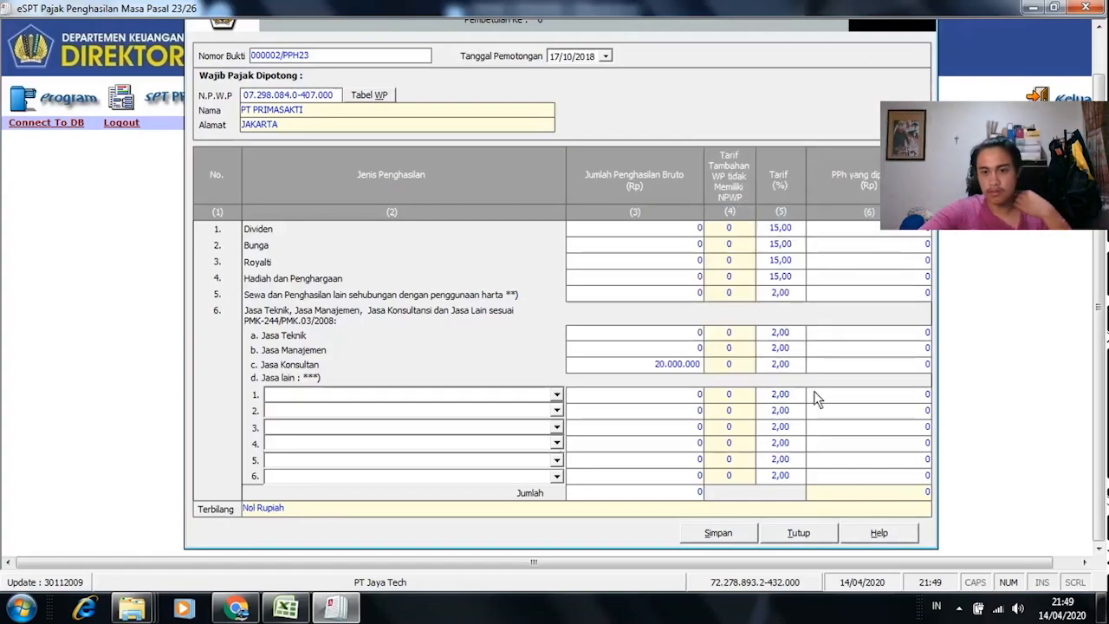
{"action": "left_click", "coordinate": [855, 369]}
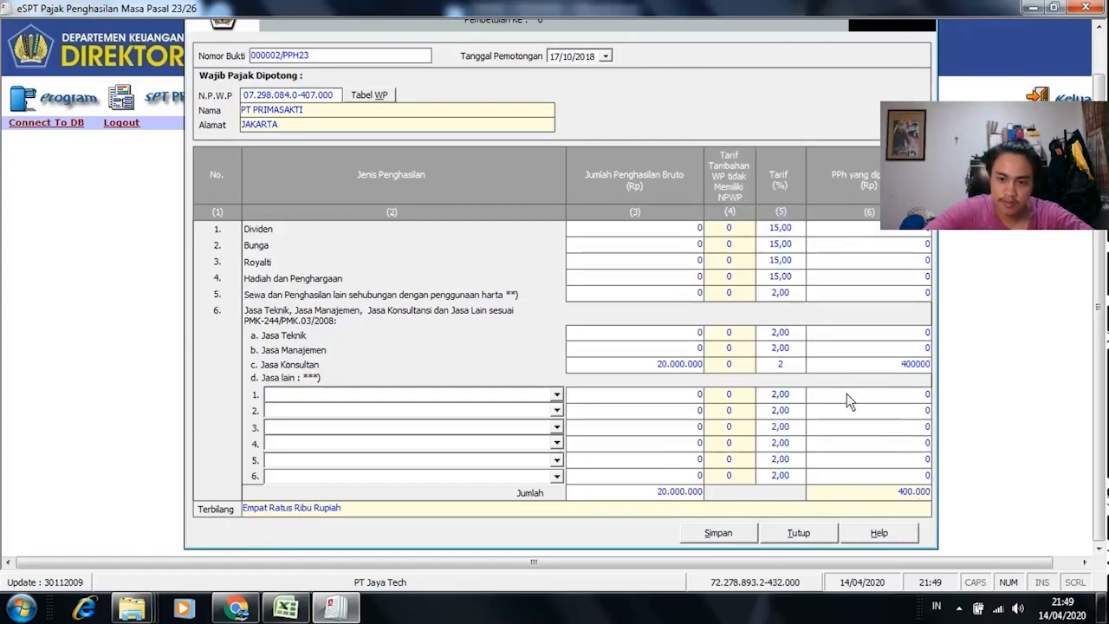
Step: Compare the calculated PPh with the workbook's formula in L6
{"action": "key", "text": "alt+Tab"}
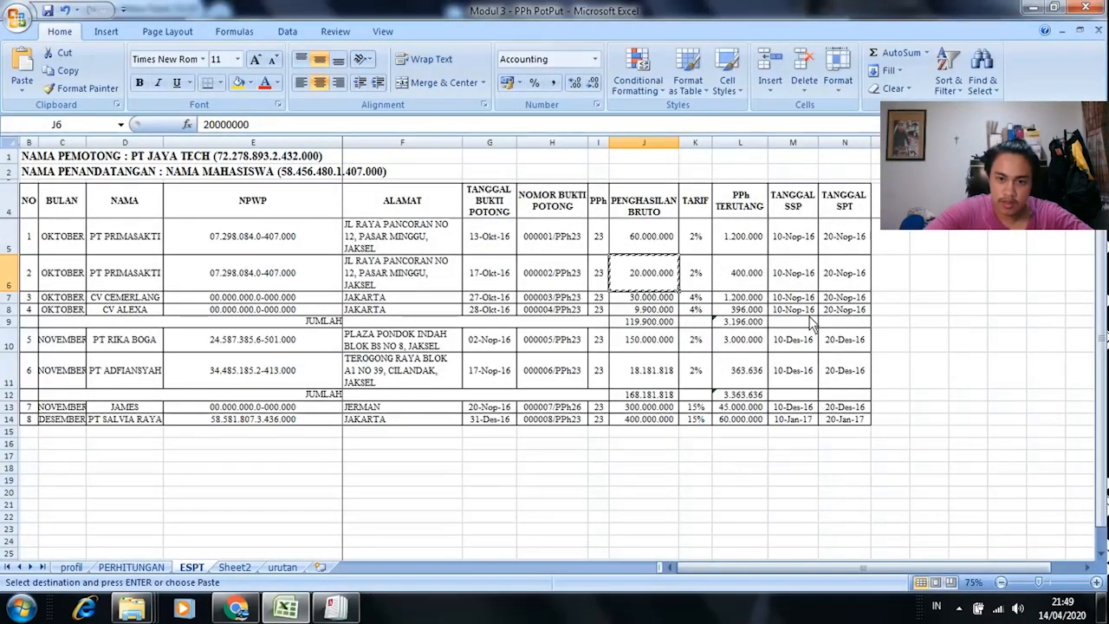
{"action": "left_click", "coordinate": [752, 277]}
{"action": "key", "text": "alt+Tab"}
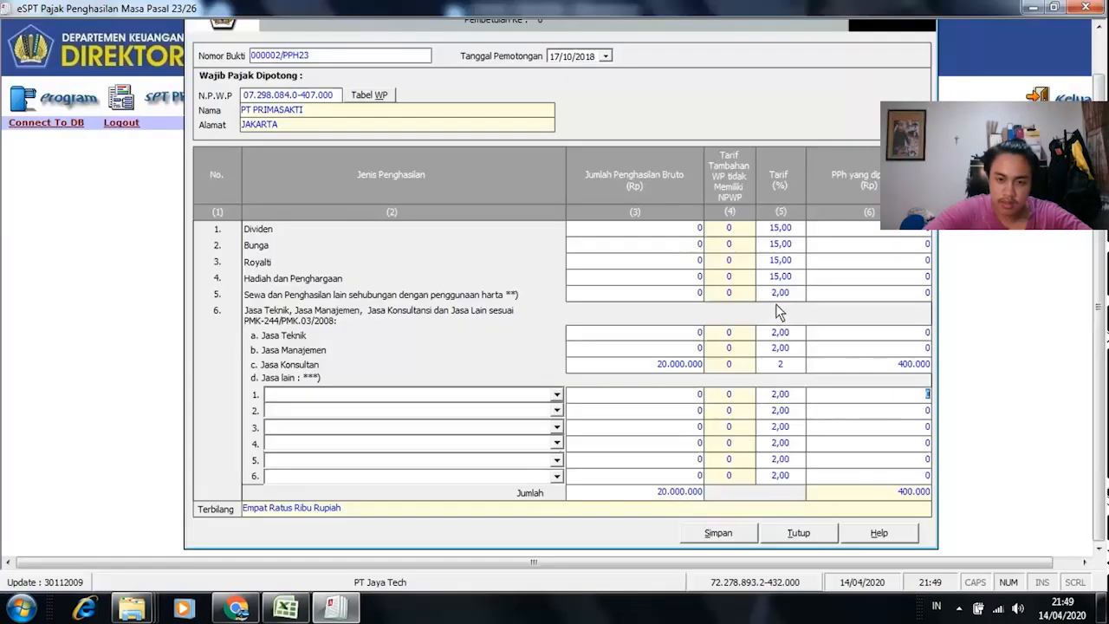
{"action": "key", "text": "alt+Tab"}
{"action": "key", "text": "alt+Tab"}
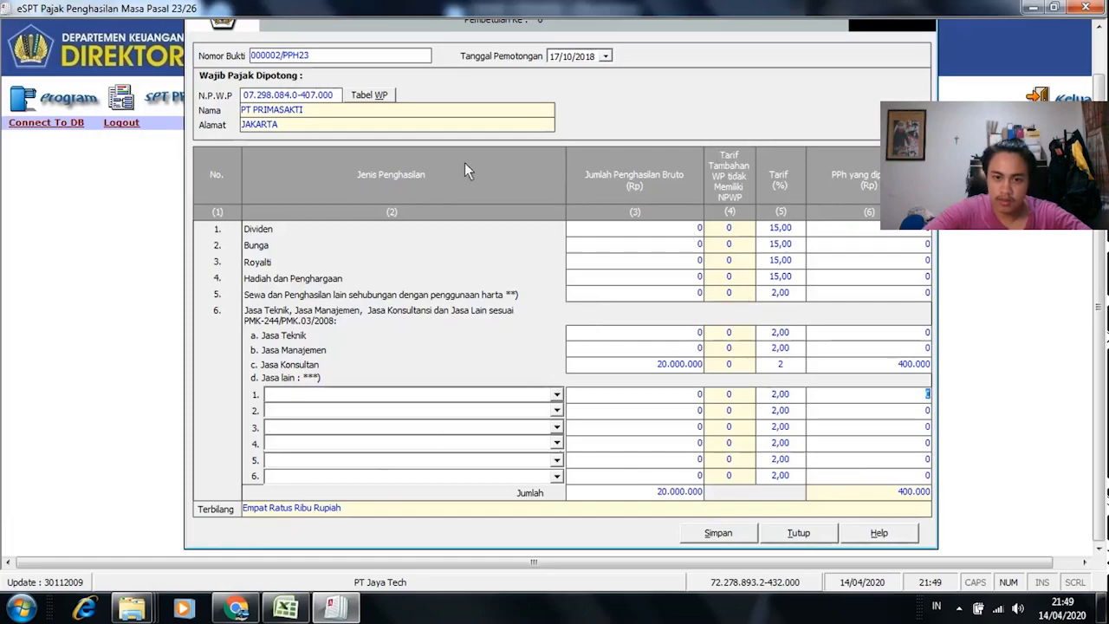
{"action": "key", "text": "alt+Tab"}
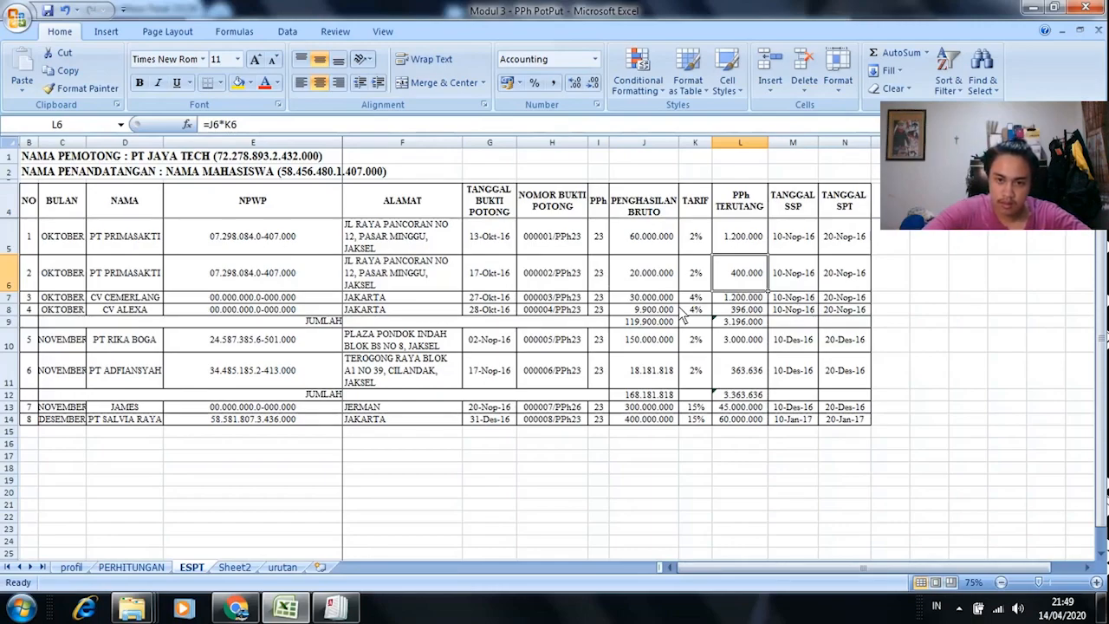
{"action": "key", "text": "alt+Tab"}
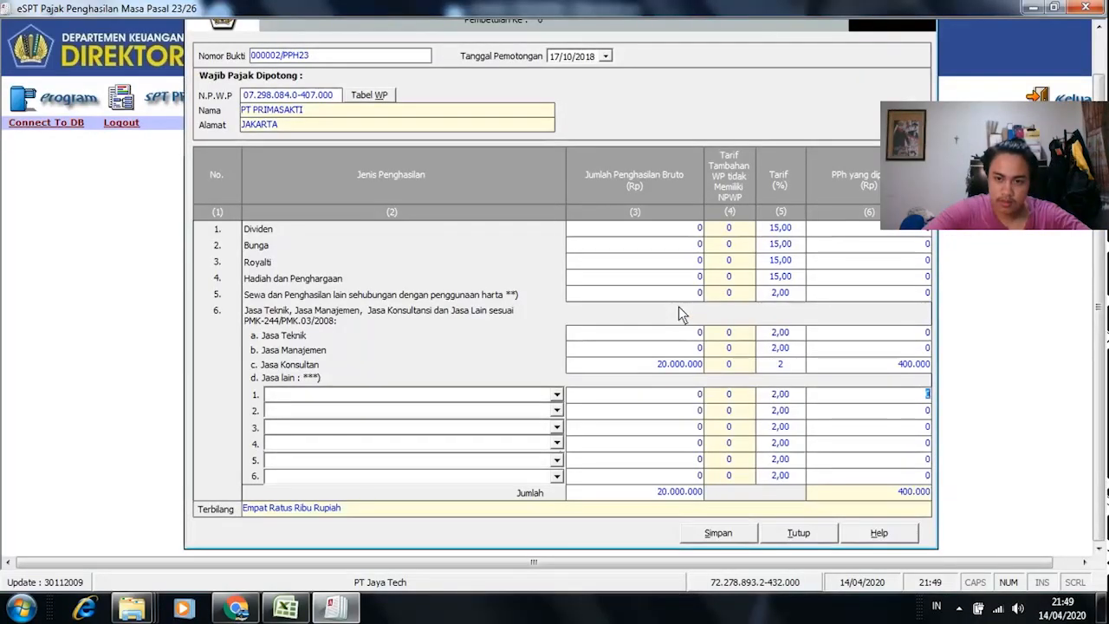
Step: Save bukti potong 000002/PPH23 and confirm the save
{"action": "left_click", "coordinate": [719, 533]}
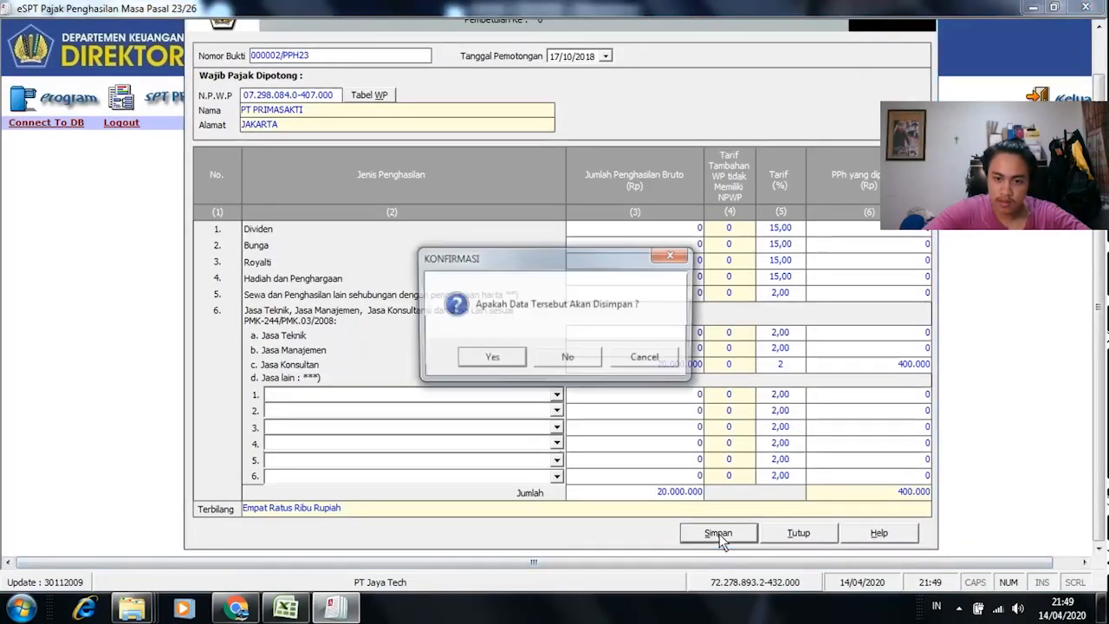
{"action": "left_click", "coordinate": [488, 360]}
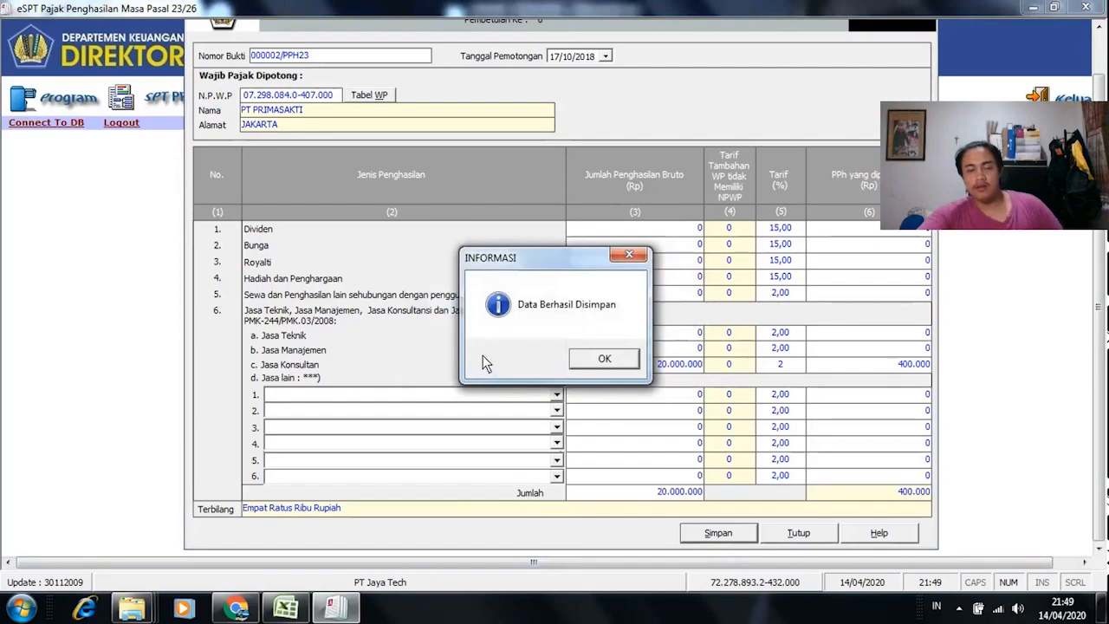
{"action": "left_click", "coordinate": [575, 364]}
{"action": "key", "text": "alt+Tab"}
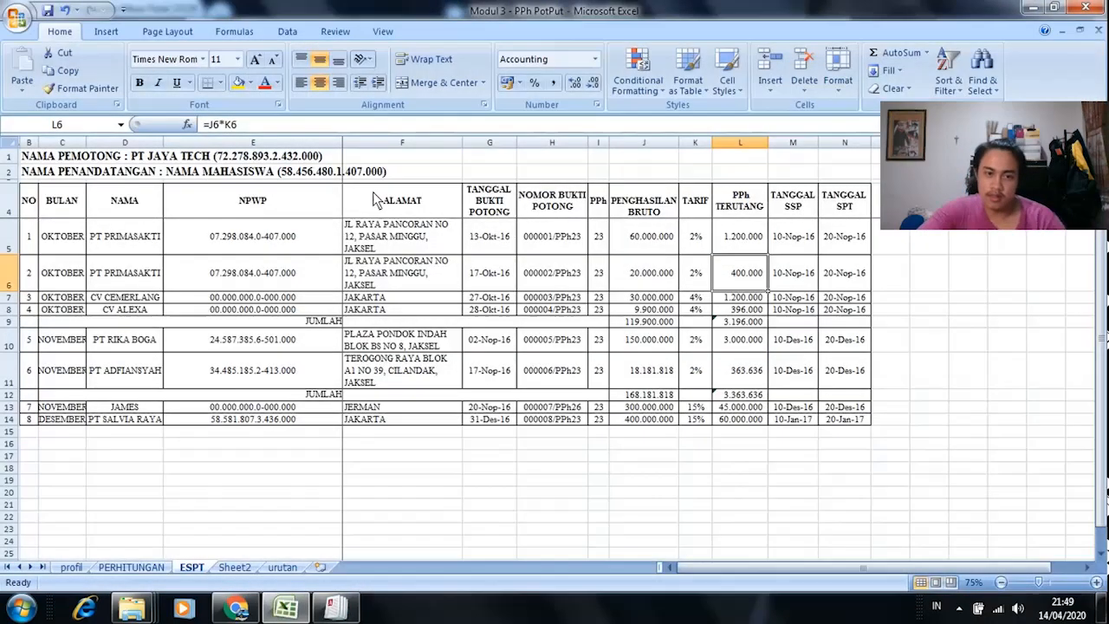
Step: Enter the all-zero NPWP 00.000.000.0-000.000 for CV CEMERLANG's slip
{"action": "left_click", "coordinate": [85, 297]}
{"action": "left_click", "coordinate": [137, 297]}
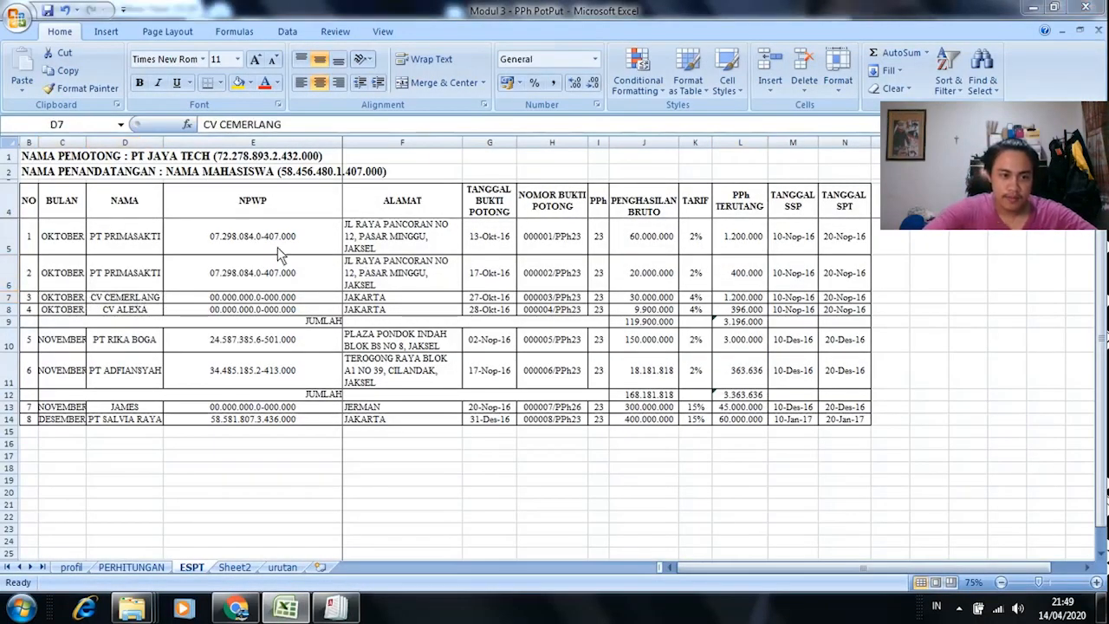
{"action": "key", "text": "alt+Tab"}
{"action": "left_click", "coordinate": [249, 95]}
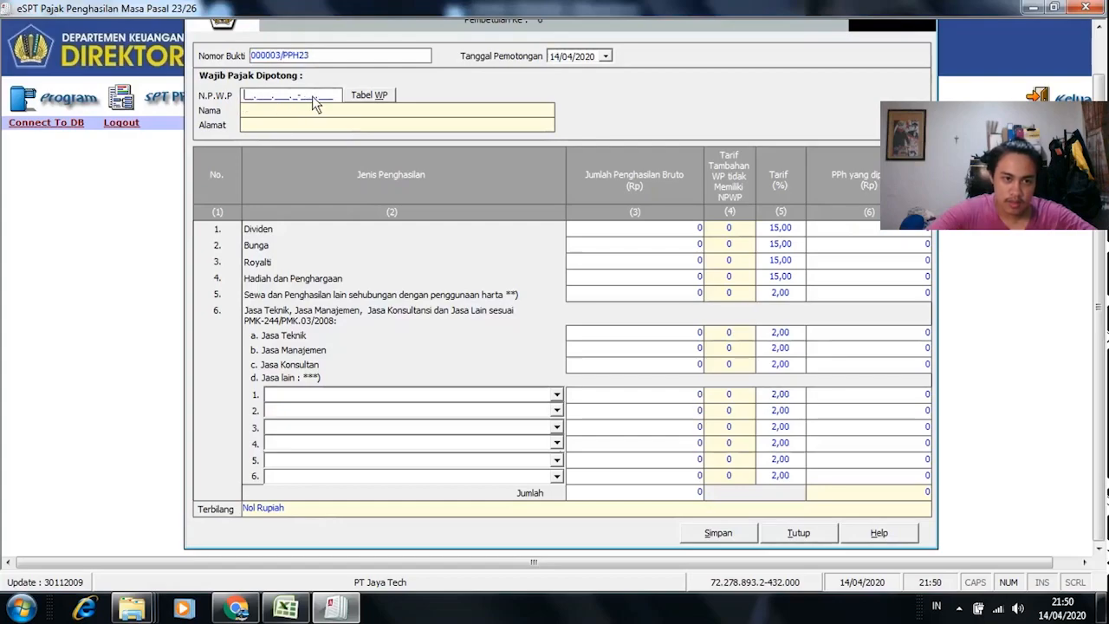
{"action": "type", "text": "00.000.000.0-000.000"}
{"action": "key", "text": "Tab"}
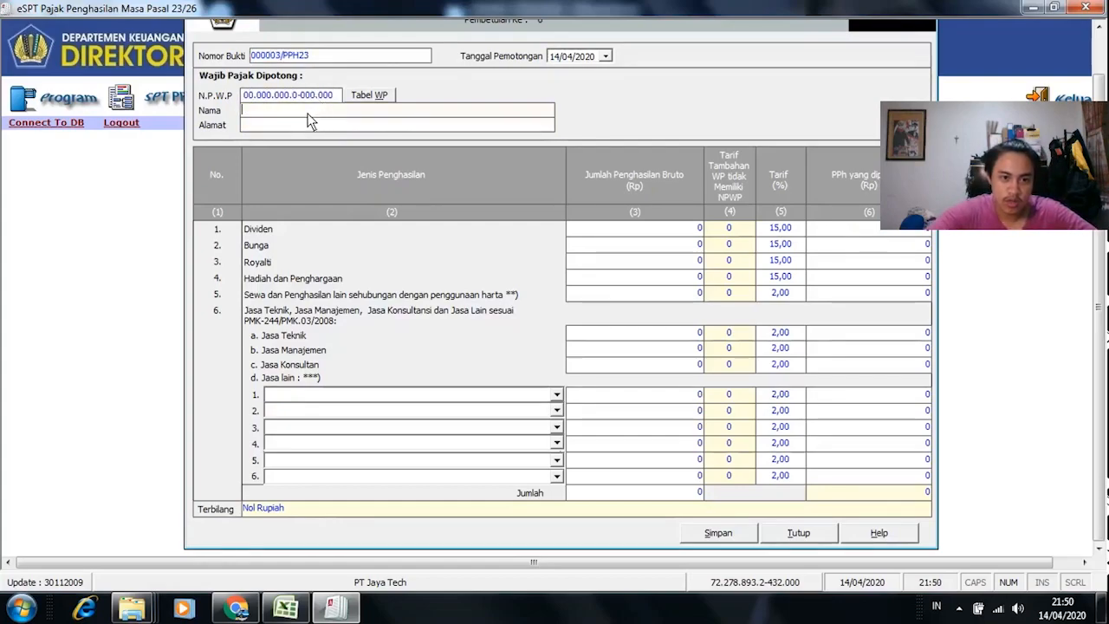
Step: Paste CV CEMERLANG from Excel as the name and enter JAKARTA as the address
{"action": "key", "text": "alt+Tab"}
{"action": "key", "text": "ctrl+c"}
{"action": "key", "text": "alt+Tab"}
{"action": "key", "text": "ctrl+v"}
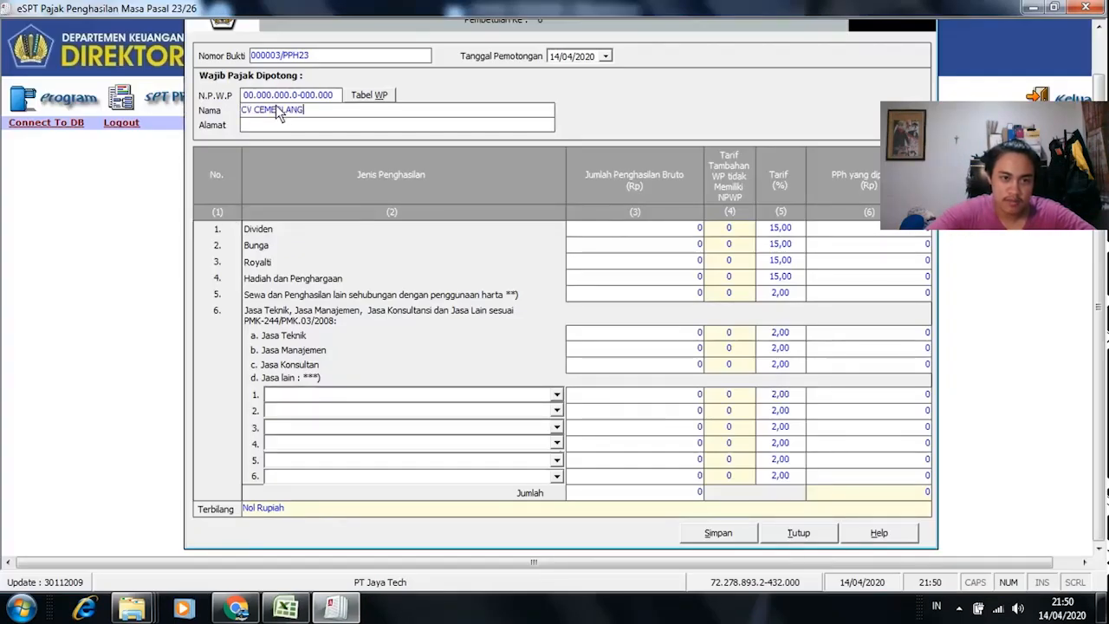
{"action": "key", "text": "alt+Tab"}
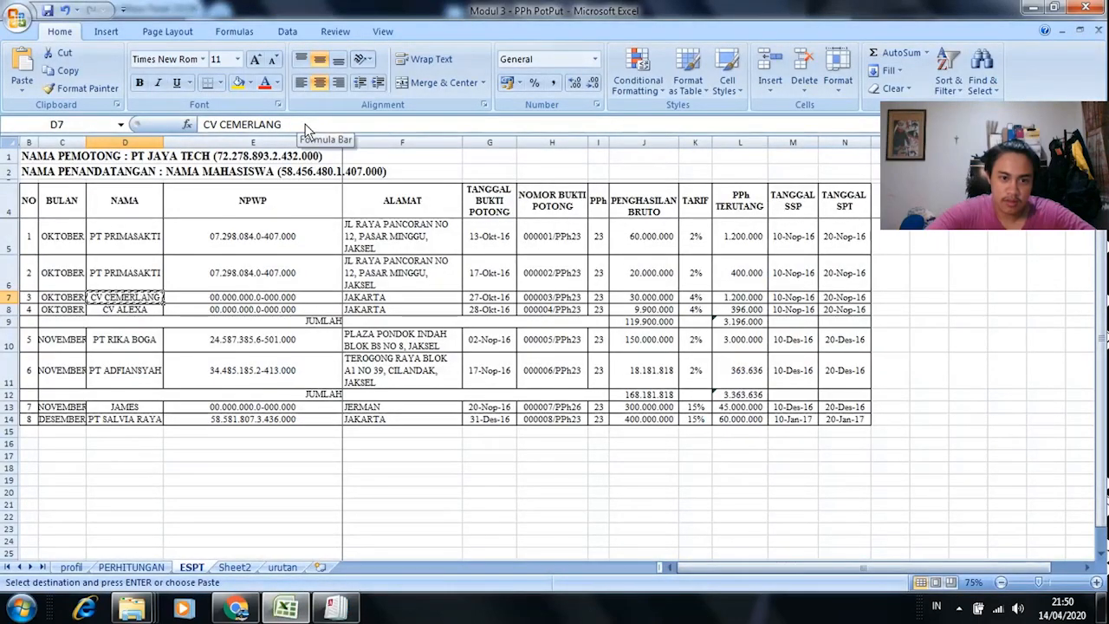
{"action": "key", "text": "alt+Tab"}
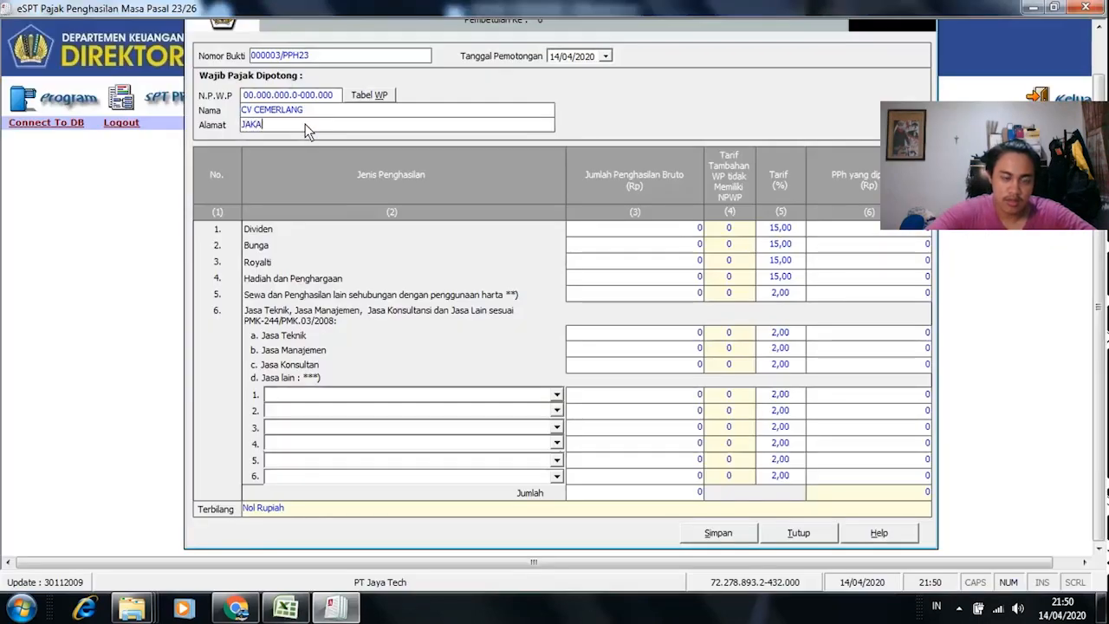
{"action": "left_click", "coordinate": [698, 227]}
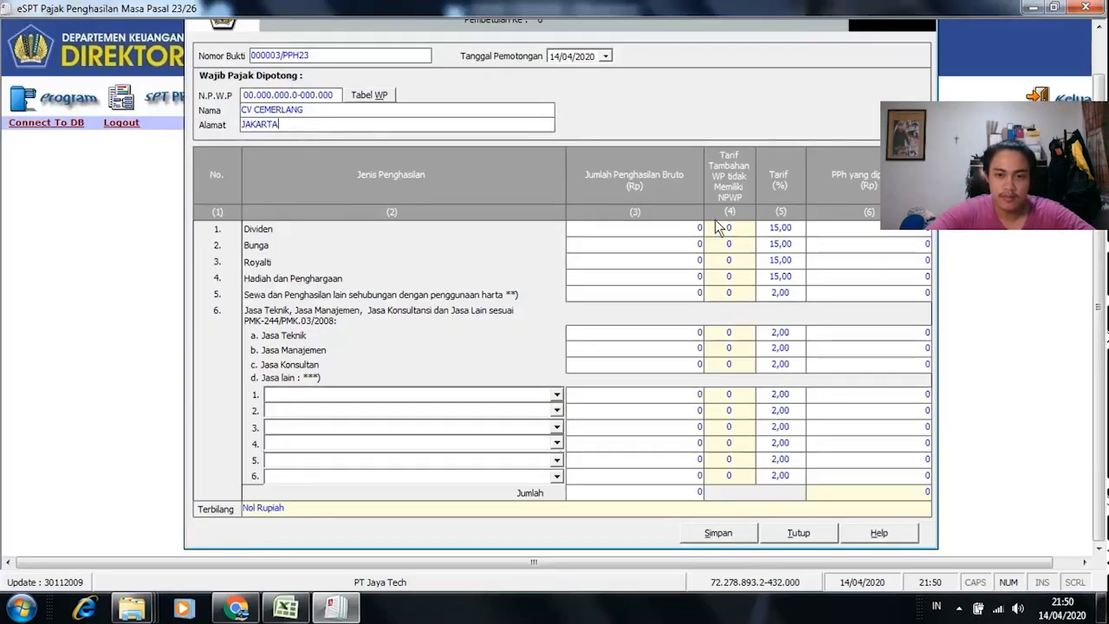
{"action": "key", "text": "alt+Tab"}
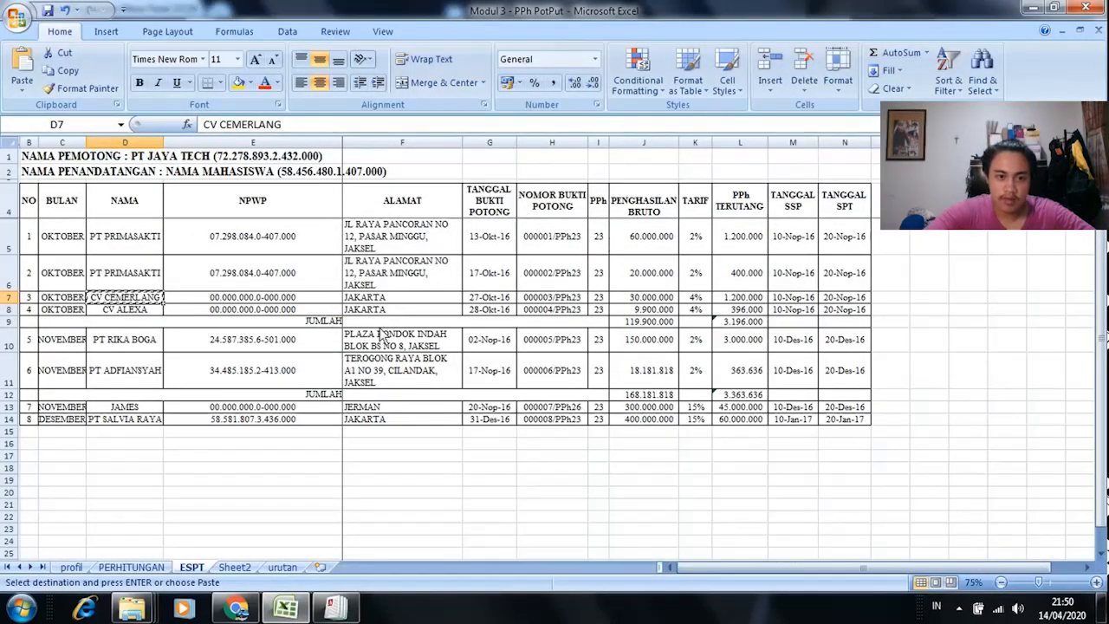
Step: Set the withholding date to 27 Oktober 2018, matching the workbook's date for CV CEMERLANG
{"action": "left_click", "coordinate": [673, 299]}
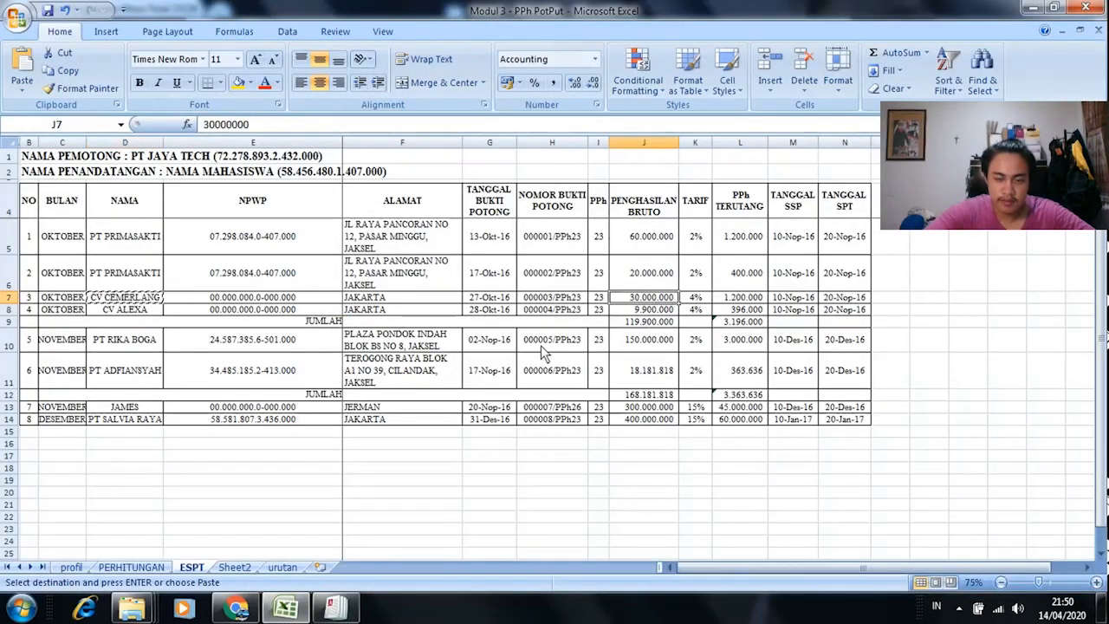
{"action": "key", "text": "Escape"}
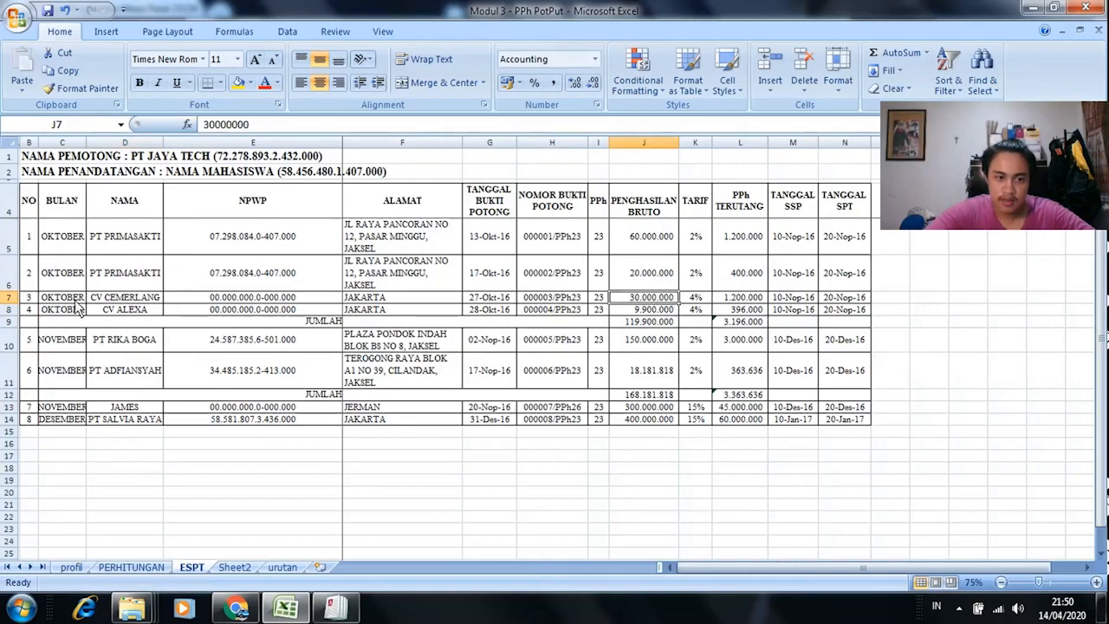
{"action": "left_click", "coordinate": [515, 299]}
{"action": "key", "text": "alt+Tab"}
{"action": "left_click", "coordinate": [606, 55]}
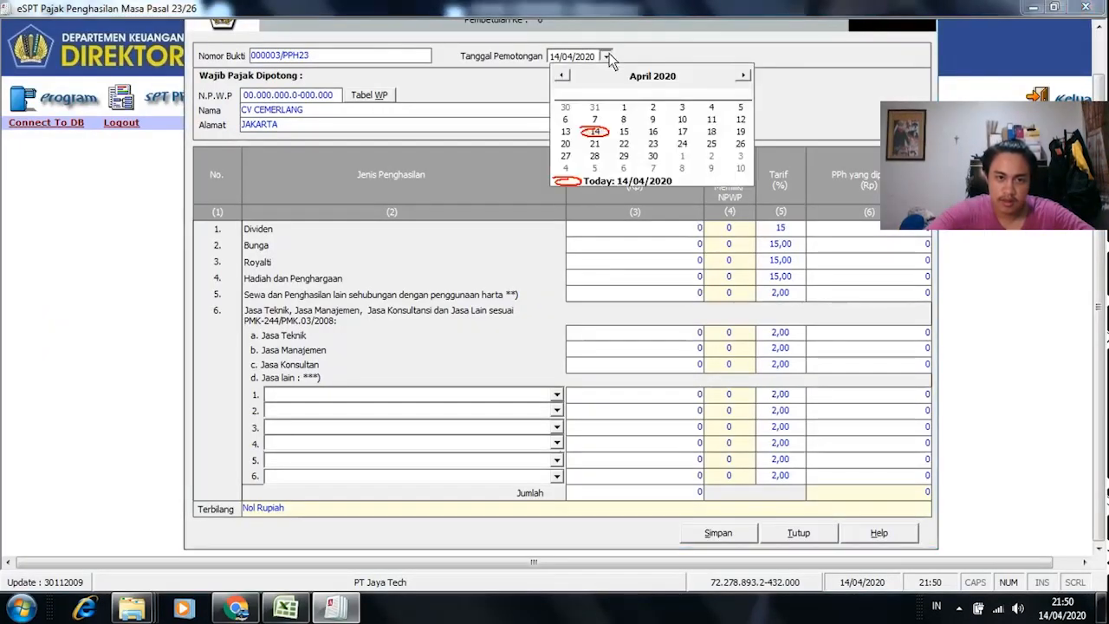
{"action": "left_click", "coordinate": [688, 82]}
{"action": "left_click", "coordinate": [687, 82]}
{"action": "left_click", "coordinate": [640, 76]}
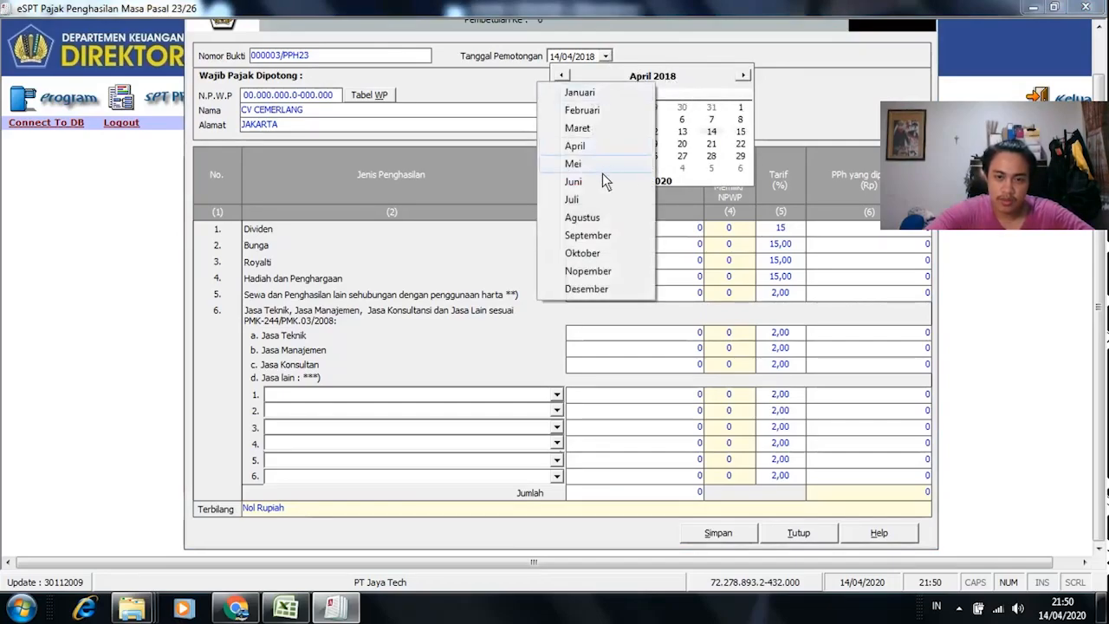
{"action": "left_click", "coordinate": [598, 253]}
{"action": "left_click", "coordinate": [713, 156]}
Step: Check the 27 Okt'18 mini truck rental transaction on the PERHITUNGAN sheet
{"action": "key", "text": "alt+Tab"}
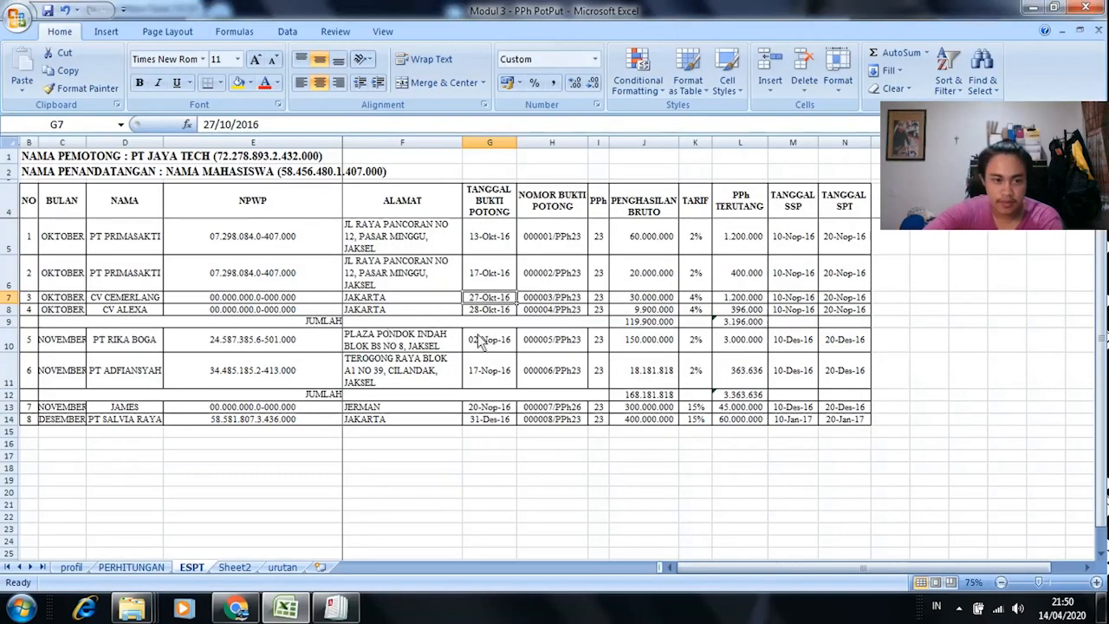
{"action": "left_click", "coordinate": [131, 567]}
{"action": "scroll", "coordinate": [95, 377], "scroll_direction": "down", "scroll_amount": 5}
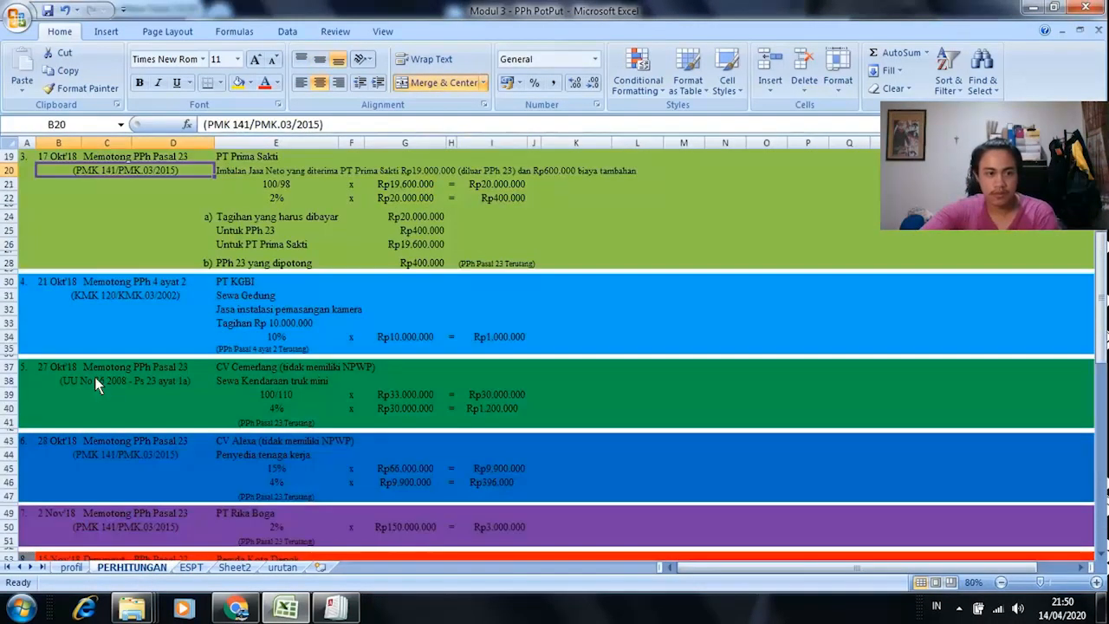
{"action": "left_click", "coordinate": [65, 324]}
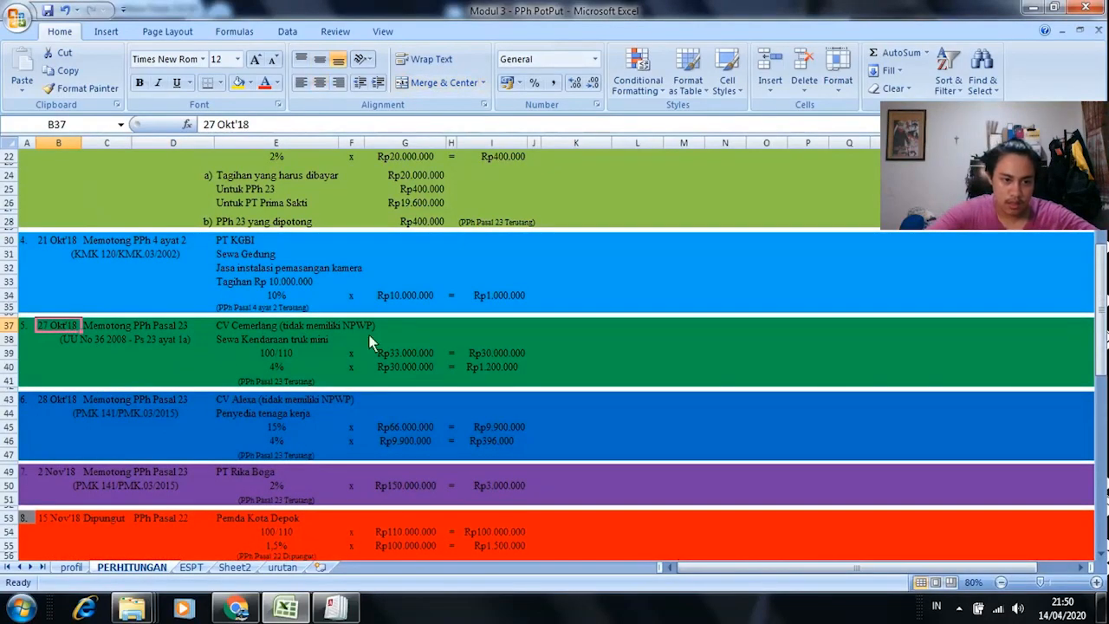
{"action": "left_click", "coordinate": [226, 342]}
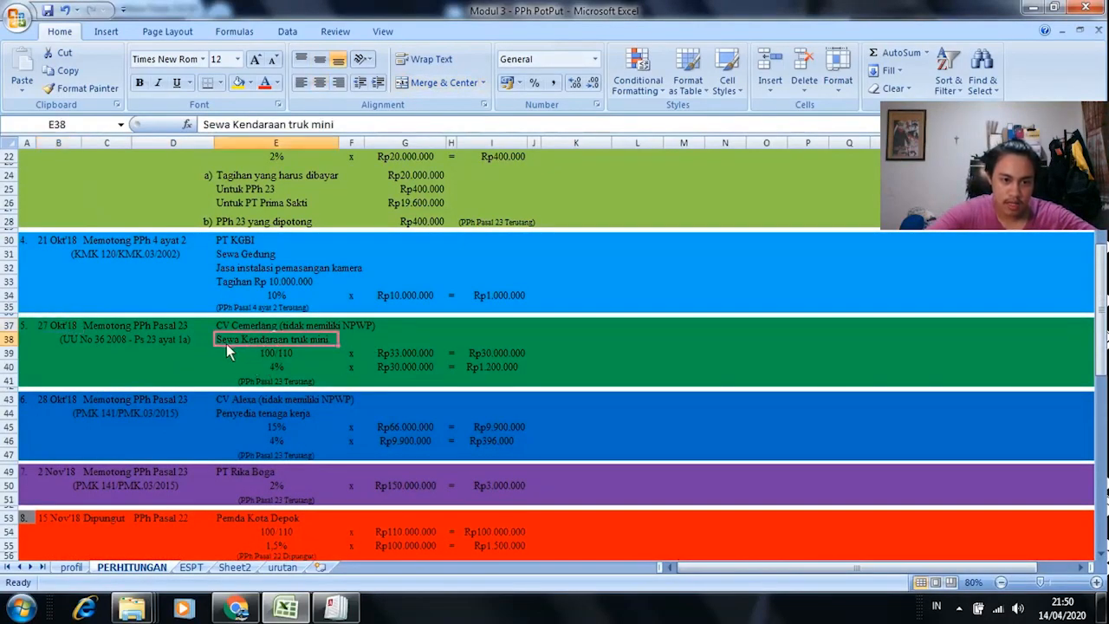
{"action": "key", "text": "alt+Tab"}
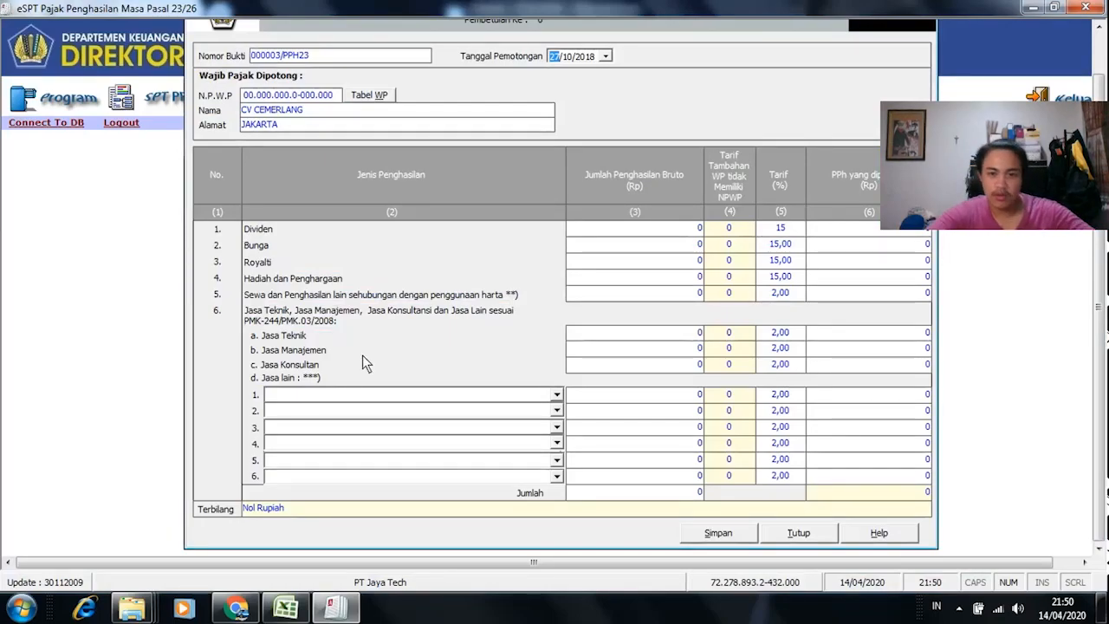
Step: Check CV Cemerlang's 4% withholding rate on the PERHITUNGAN sheet
{"action": "left_click", "coordinate": [619, 294]}
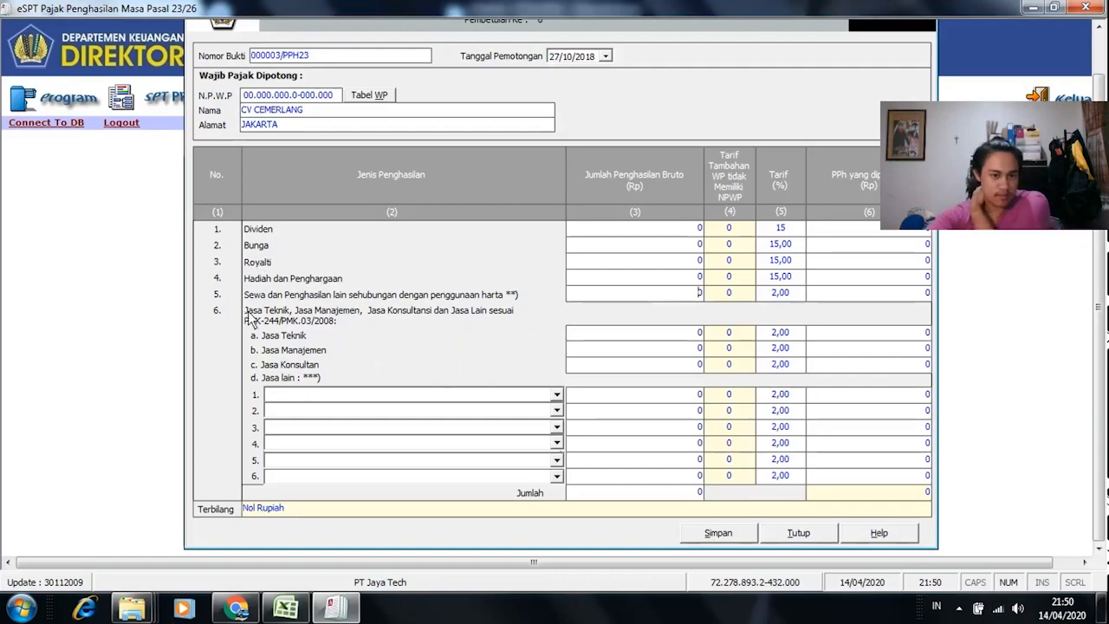
{"action": "key", "text": "alt+Tab"}
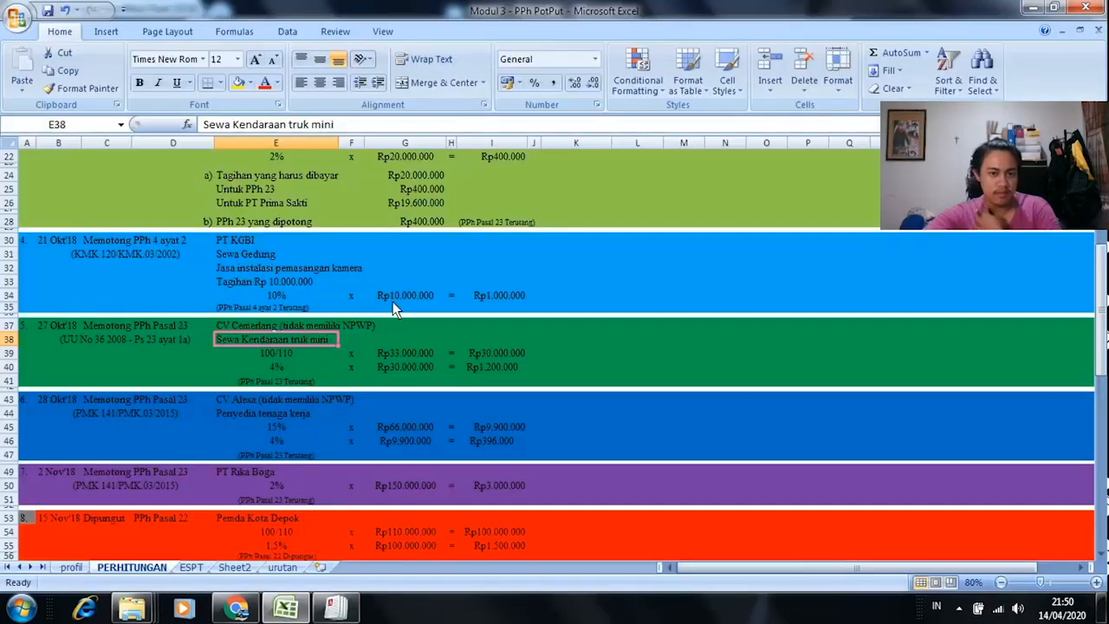
{"action": "left_click", "coordinate": [290, 366]}
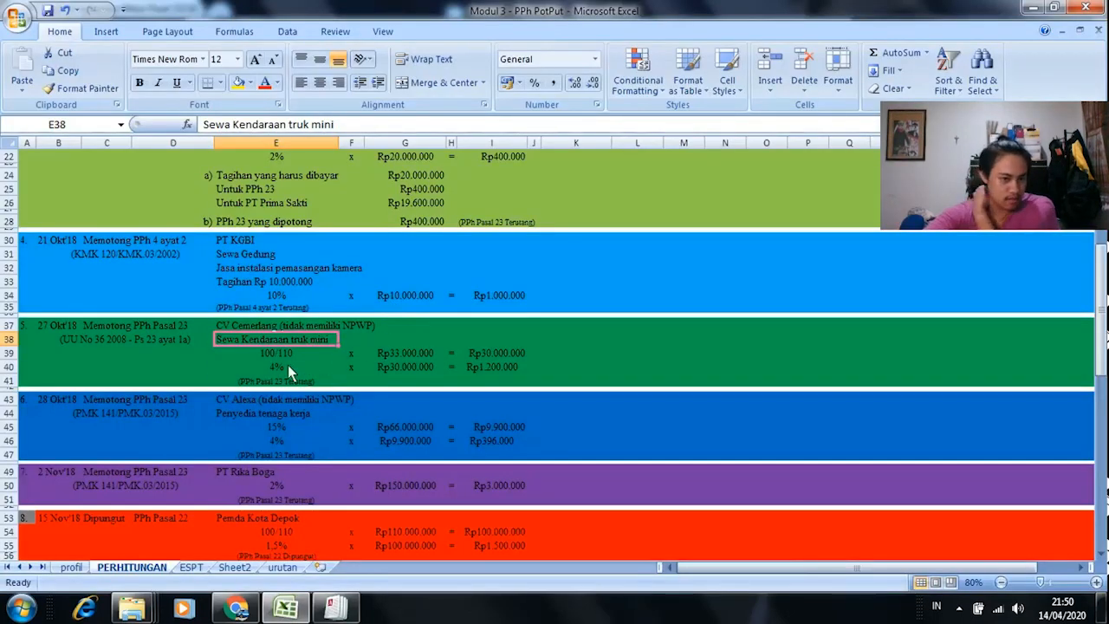
{"action": "left_click", "coordinate": [192, 567]}
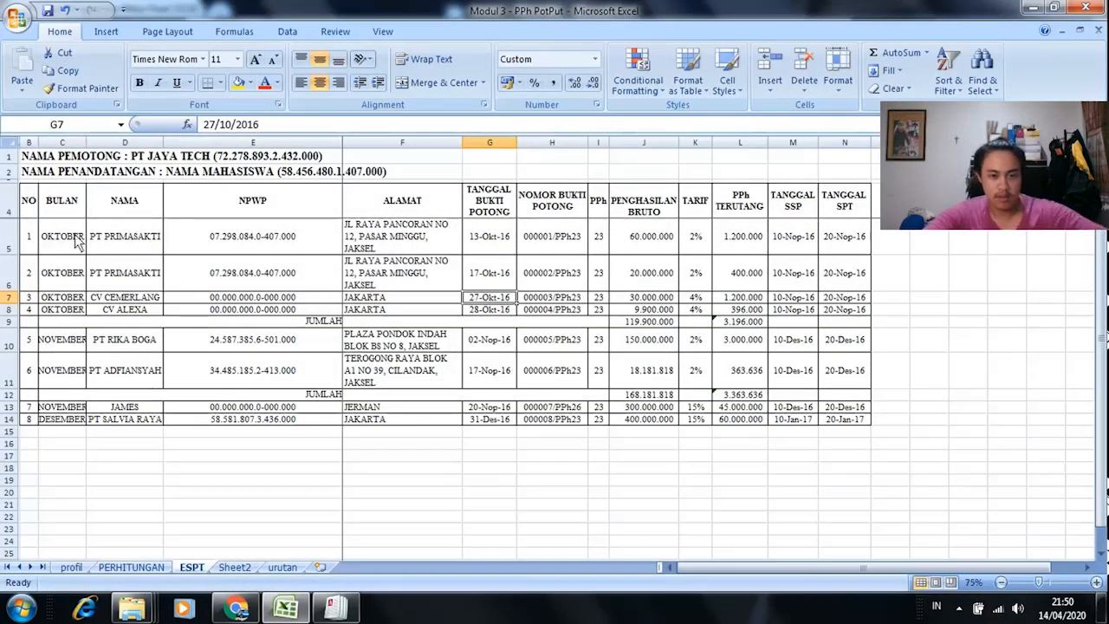
Step: Mark recap rows 1 and 2 yellow as already entered
{"action": "left_click", "coordinate": [238, 82]}
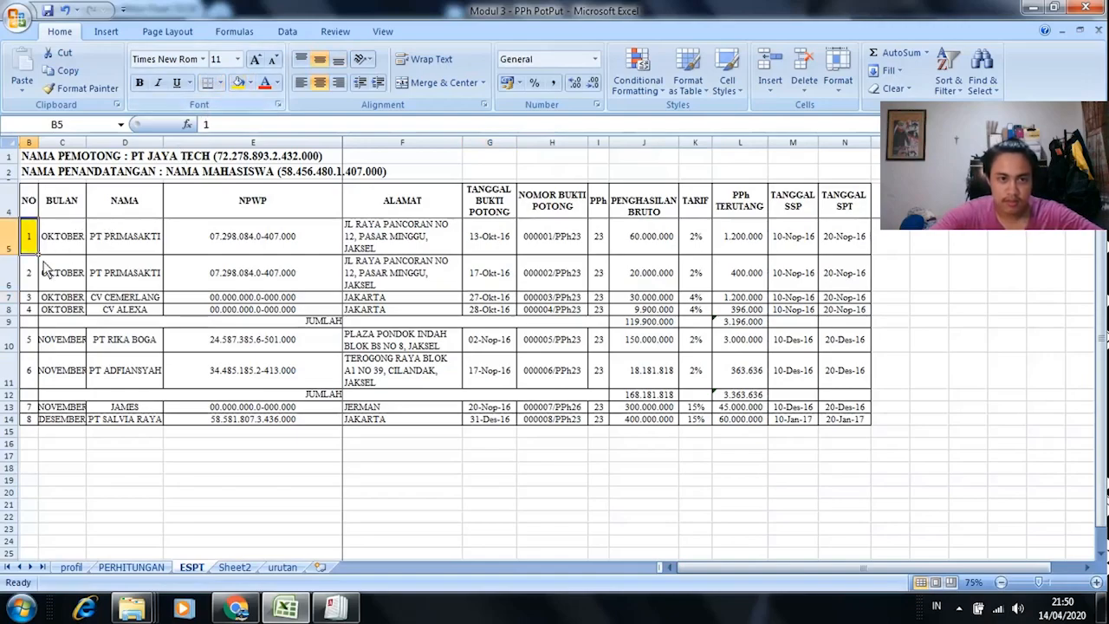
{"action": "key", "text": "Down"}
{"action": "left_click", "coordinate": [239, 82]}
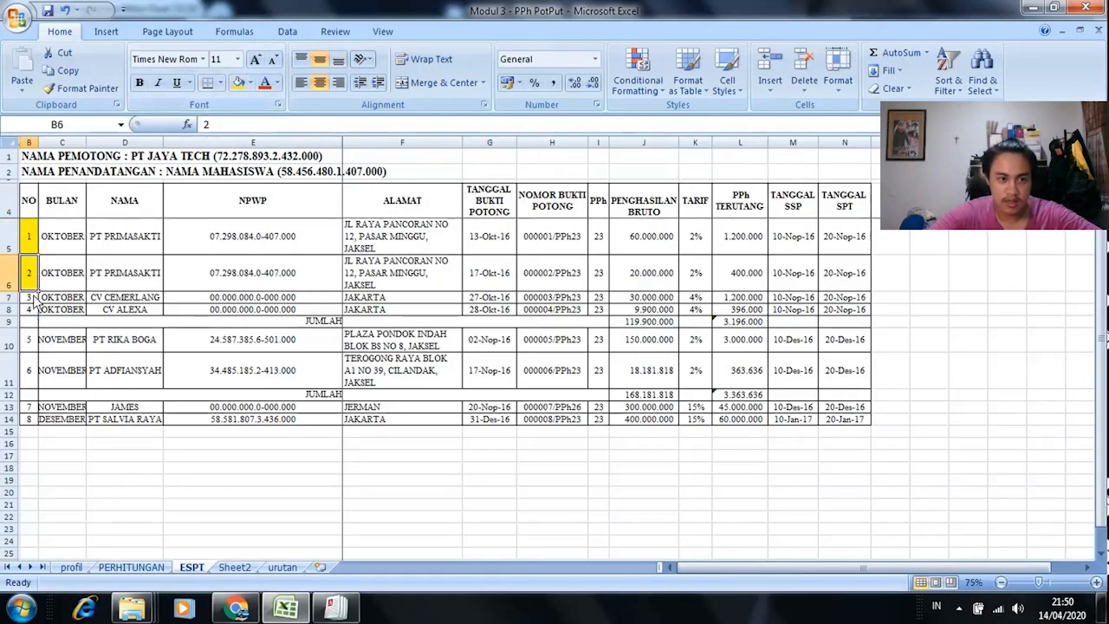
{"action": "key", "text": "Down"}
Step: Review CV Cemerlang's 30.000.000 gross income, 100/110 gross-up factor and 4% rate
{"action": "left_click", "coordinate": [660, 298]}
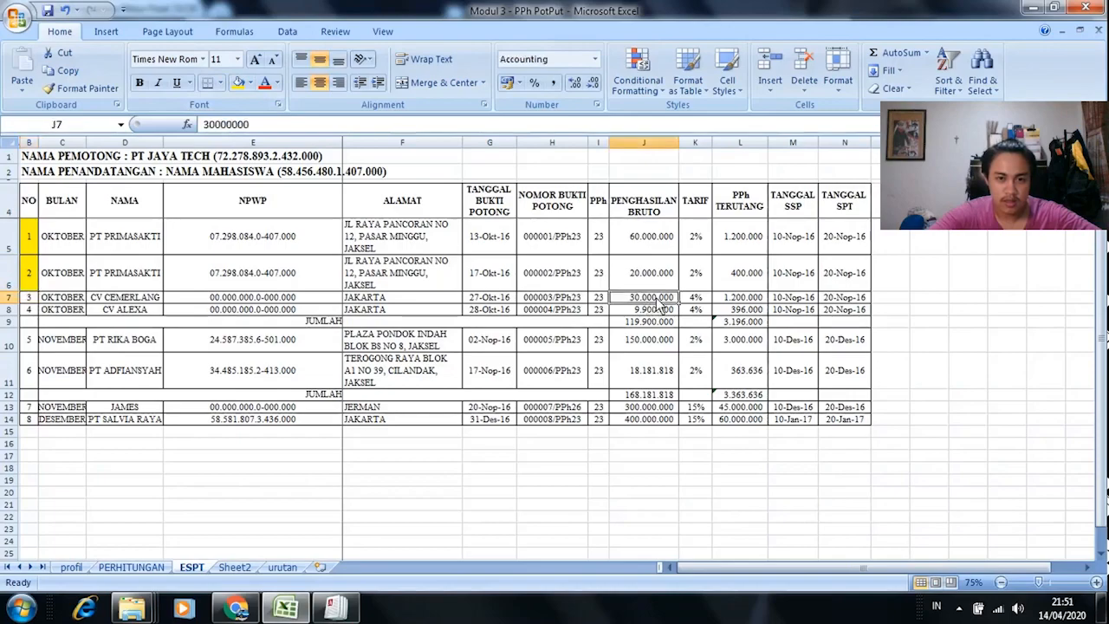
{"action": "key", "text": "alt+Tab"}
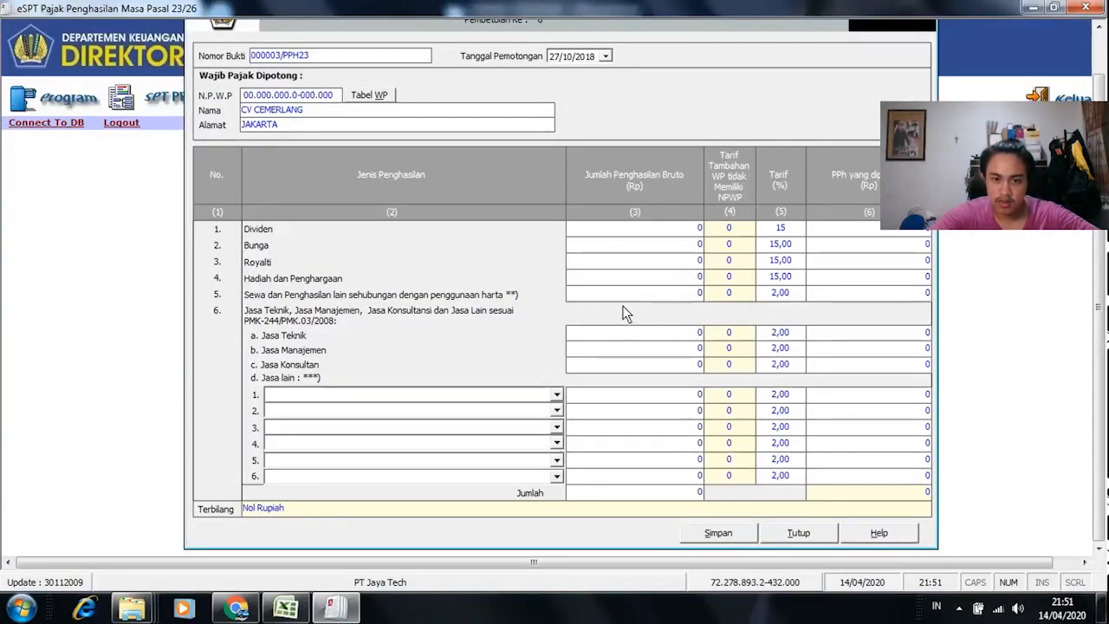
{"action": "key", "text": "alt+Tab"}
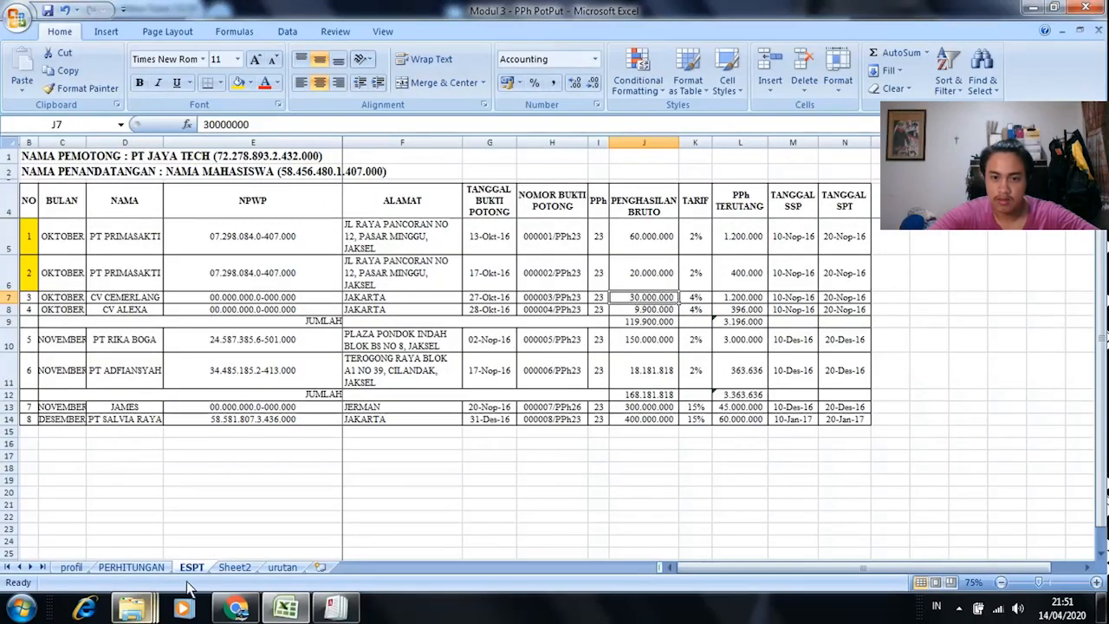
{"action": "left_click", "coordinate": [161, 566]}
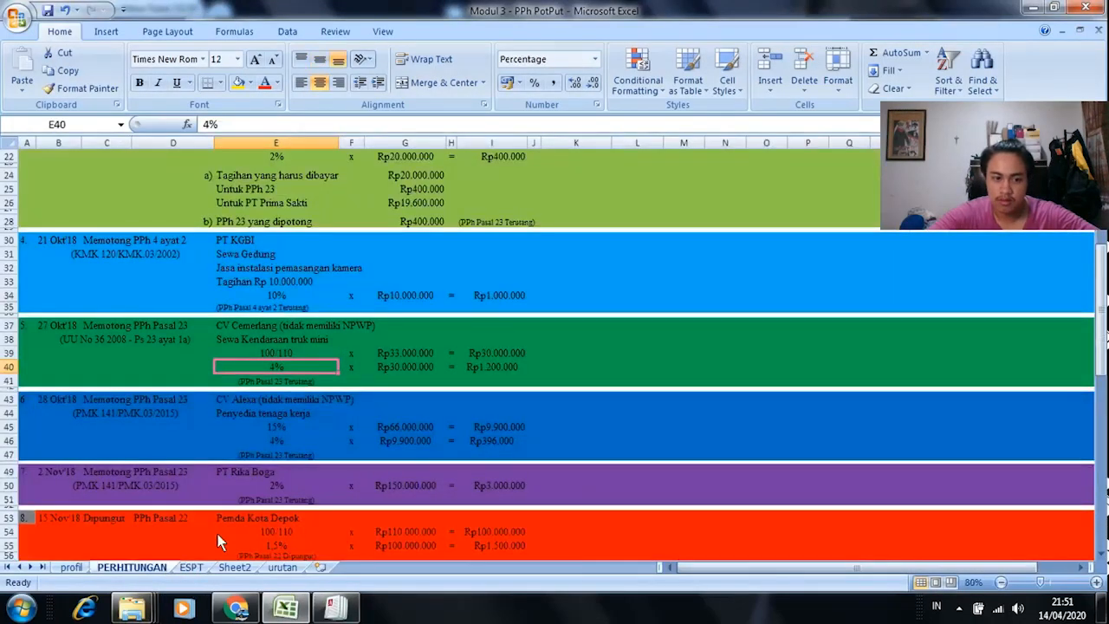
{"action": "left_click", "coordinate": [302, 354]}
{"action": "left_click", "coordinate": [289, 366]}
{"action": "left_click", "coordinate": [286, 353]}
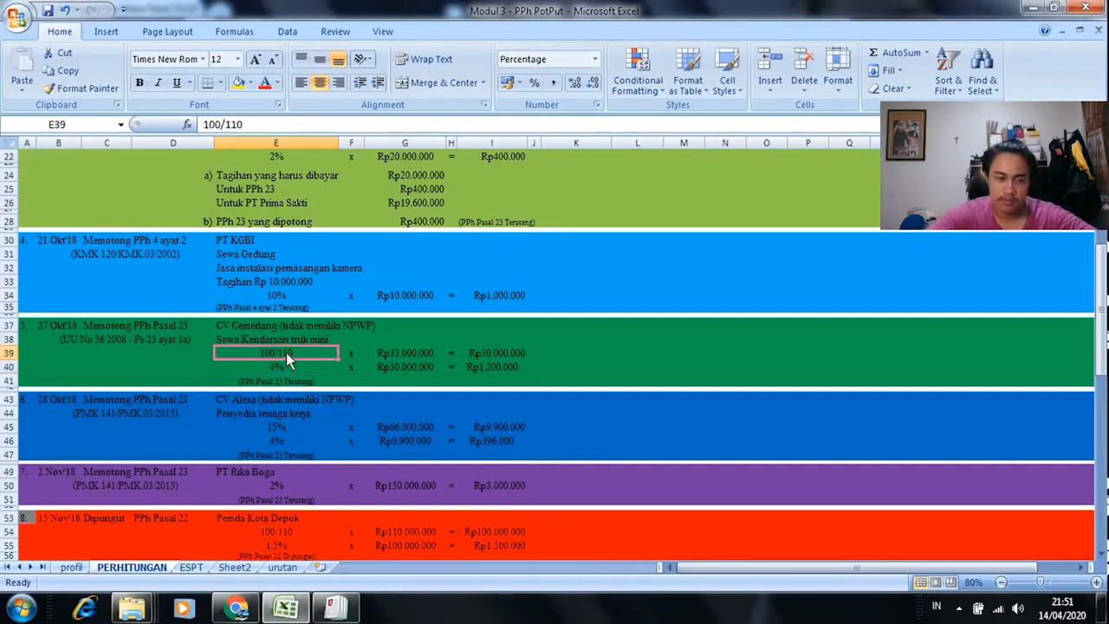
{"action": "left_click", "coordinate": [290, 367]}
{"action": "key", "text": "alt+Tab"}
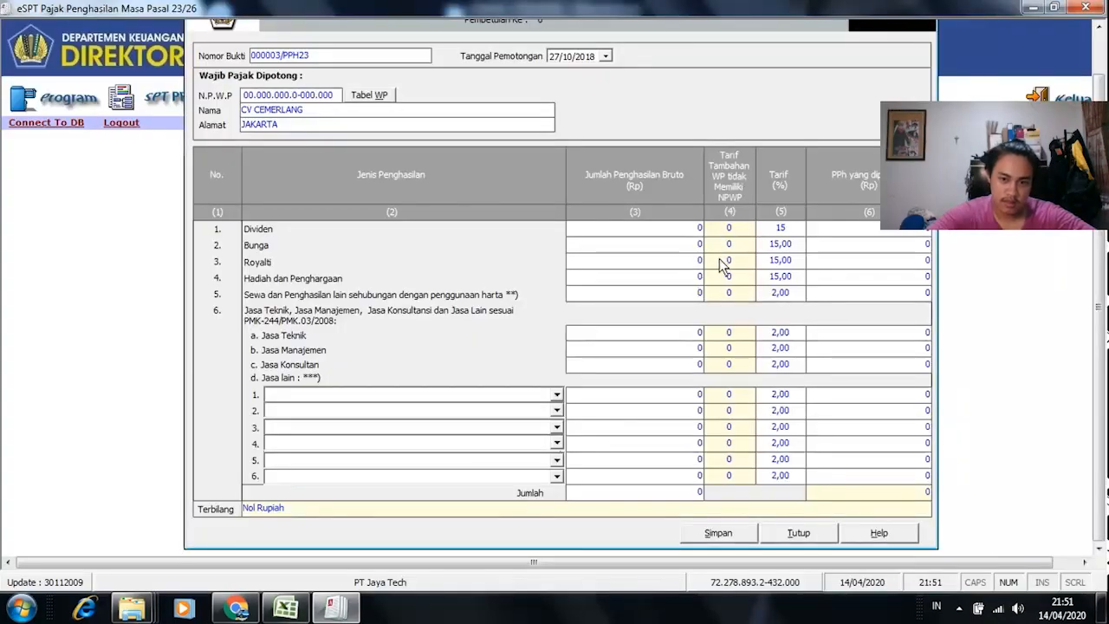
{"action": "key", "text": "alt+Tab"}
{"action": "key", "text": "alt+Tab"}
Step: Copy the 30.000.000 gross income from J7 for the rental (Sewa) gross field
{"action": "left_click", "coordinate": [702, 294]}
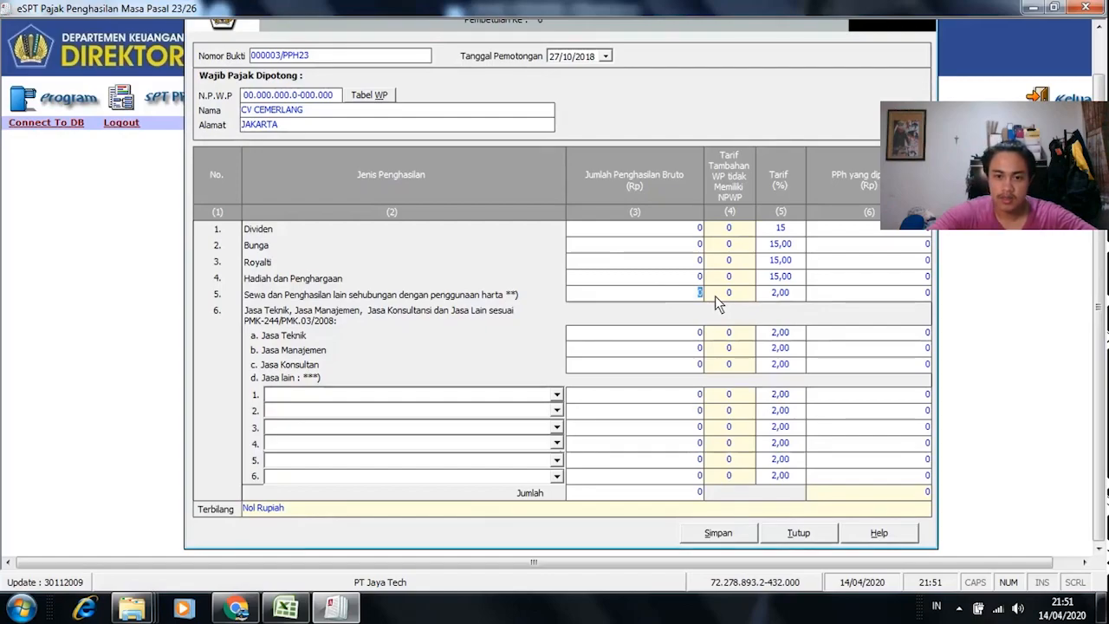
{"action": "key", "text": "alt+Tab"}
{"action": "left_click", "coordinate": [192, 568]}
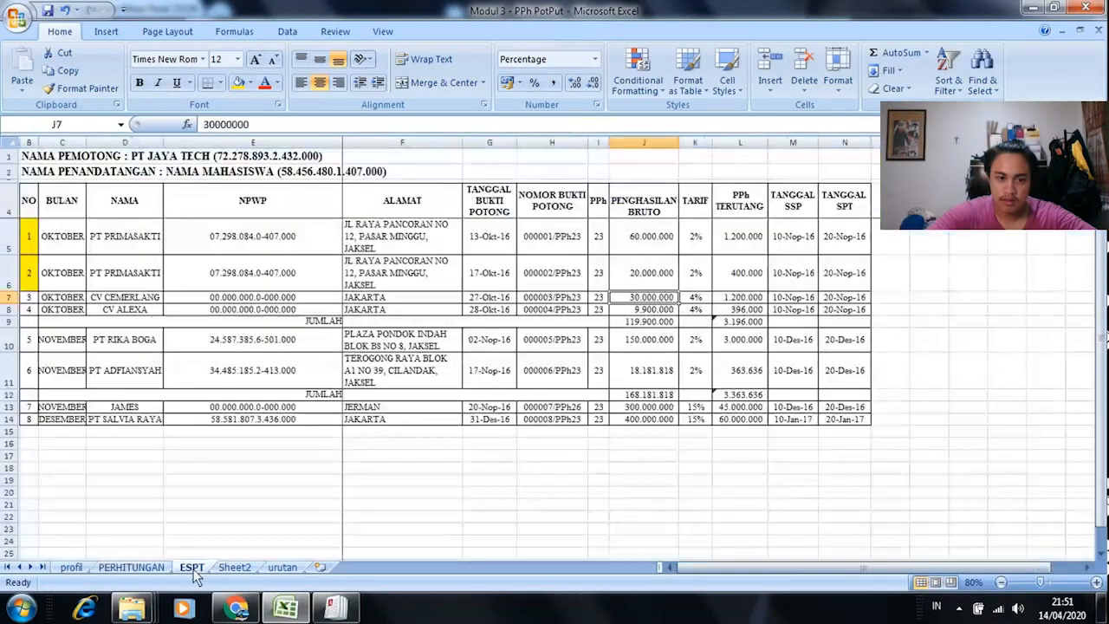
{"action": "key", "text": "ctrl+c"}
{"action": "key", "text": "alt+Tab"}
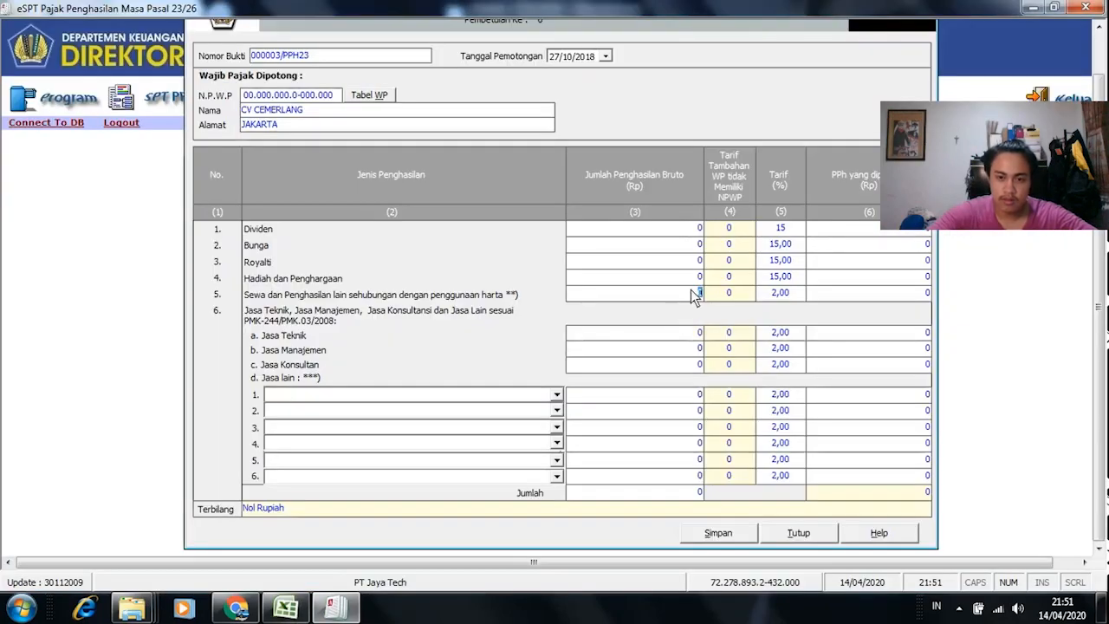
{"action": "right_click", "coordinate": [693, 295]}
Step: Paste 30.000.000 as rental gross income, try a 4% rate and check the L7 formula
{"action": "left_click", "coordinate": [749, 359]}
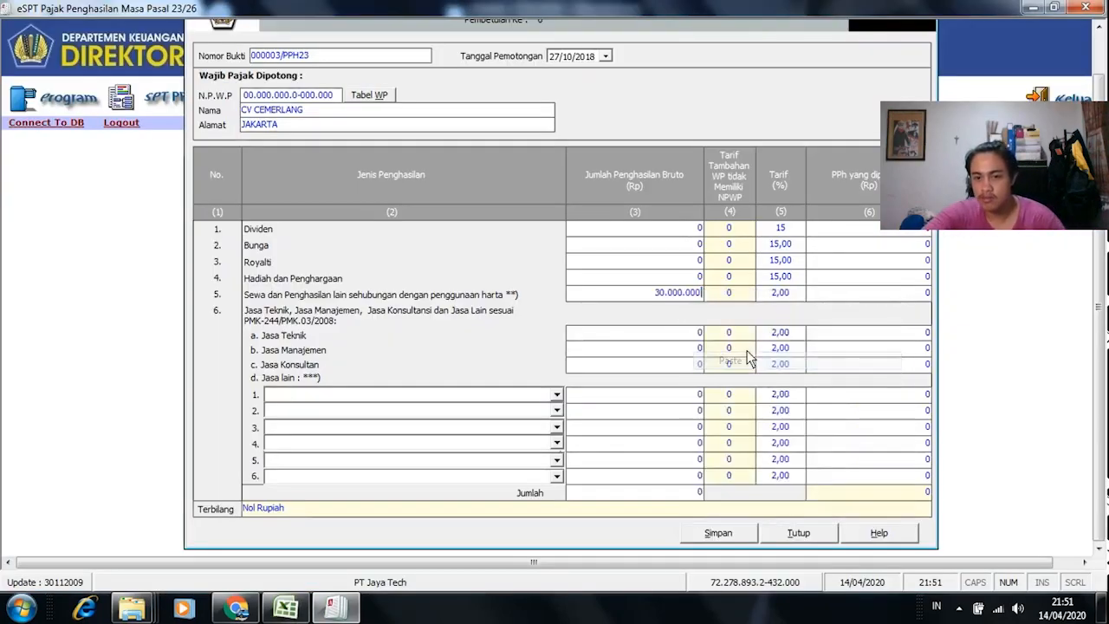
{"action": "left_click", "coordinate": [737, 296]}
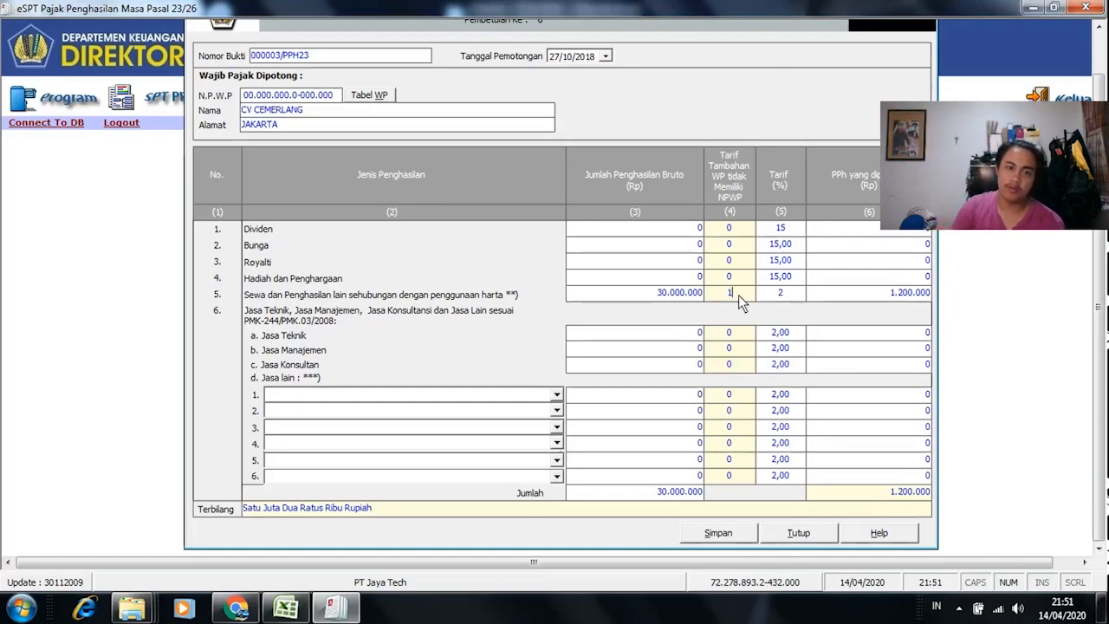
{"action": "left_click", "coordinate": [792, 296]}
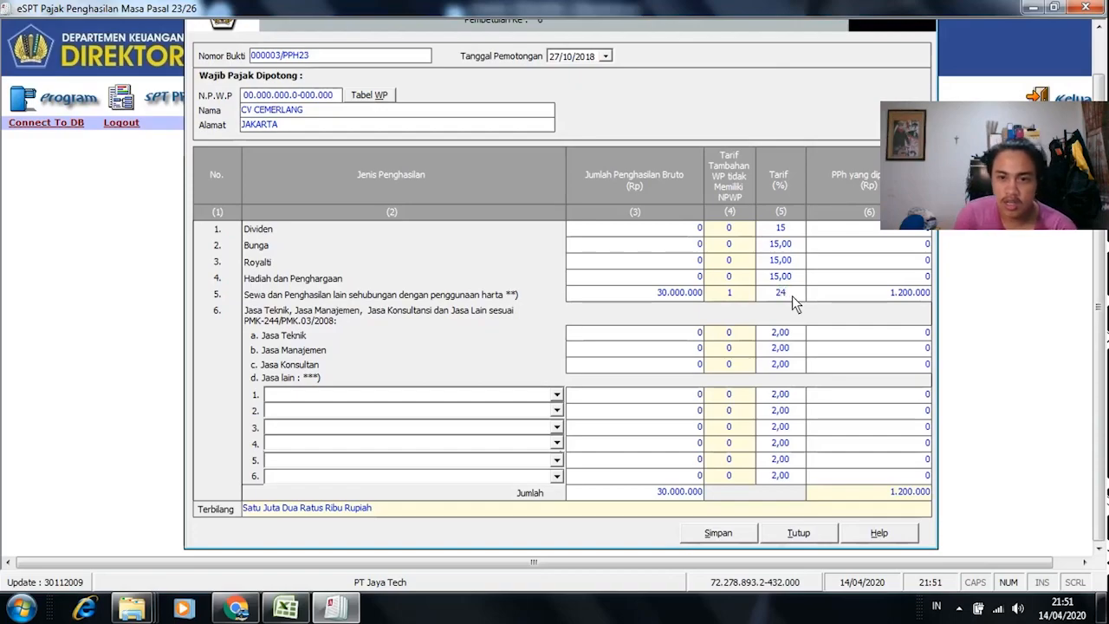
{"action": "type", "text": "4"}
{"action": "key", "text": "Tab"}
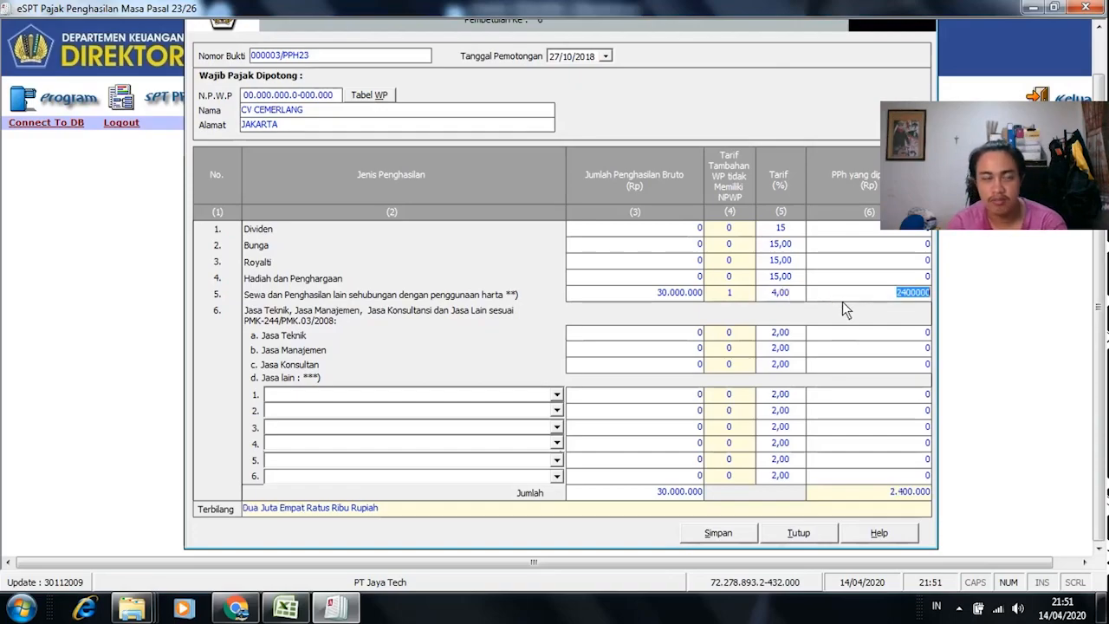
{"action": "key", "text": "alt+Tab"}
{"action": "key", "text": "Escape"}
{"action": "left_click", "coordinate": [752, 299]}
{"action": "key", "text": "alt+Tab"}
Step: Set the rental tax rate to 2% and confirm the PPh matches 1.200.000
{"action": "left_click", "coordinate": [782, 293]}
{"action": "type", "text": "2"}
{"action": "key", "text": "Tab"}
{"action": "key", "text": "alt+Tab"}
{"action": "key", "text": "alt+Tab"}
{"action": "key", "text": "alt+Tab"}
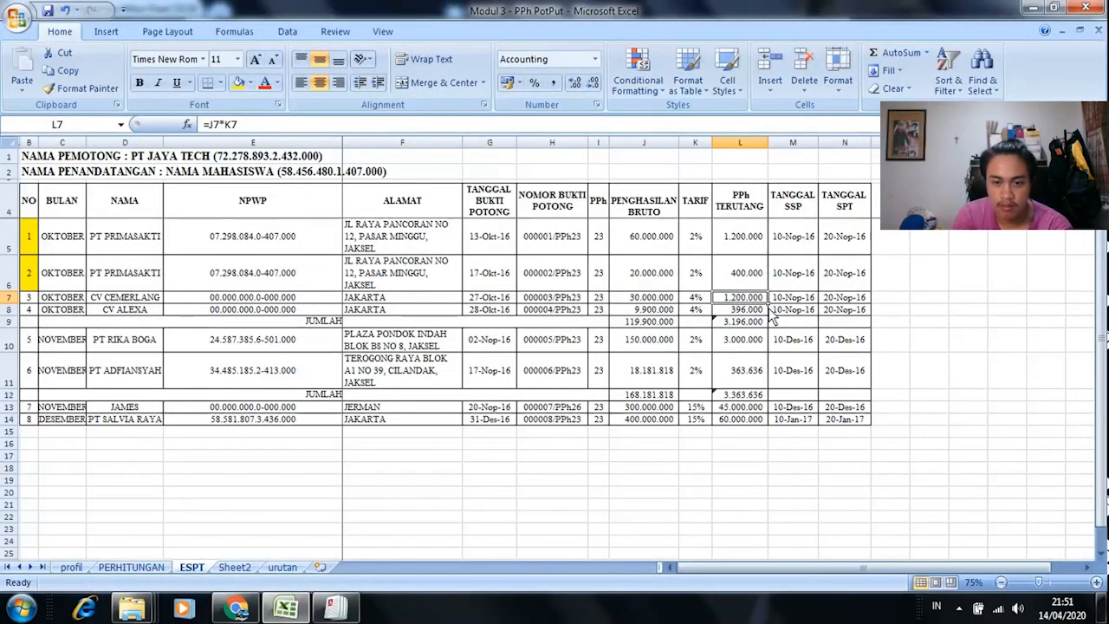
{"action": "key", "text": "alt+Tab"}
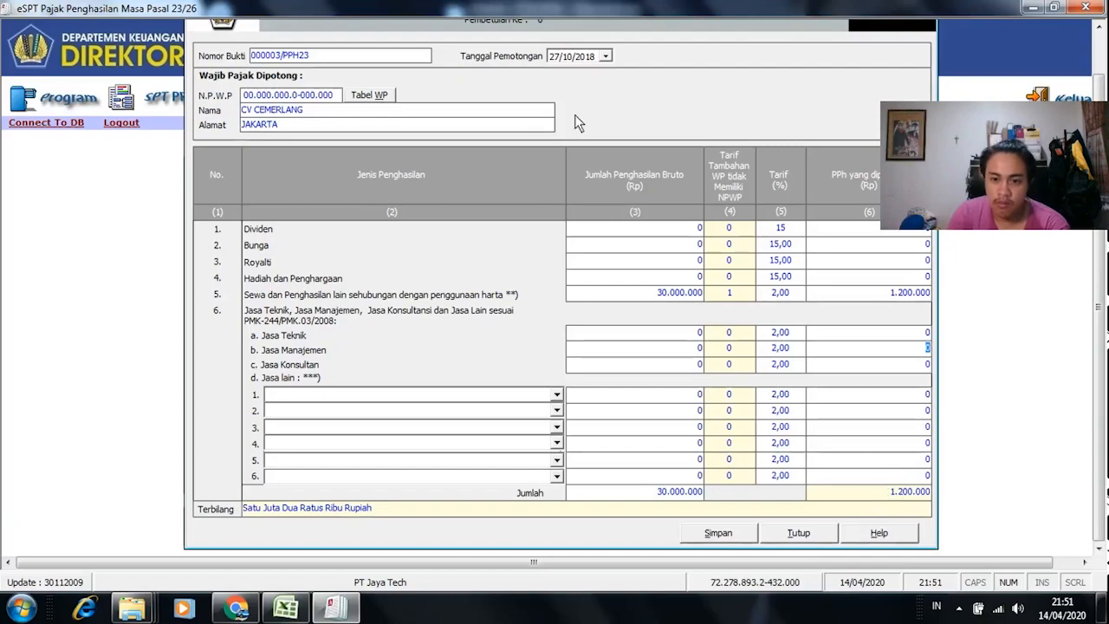
{"action": "key", "text": "alt+Tab"}
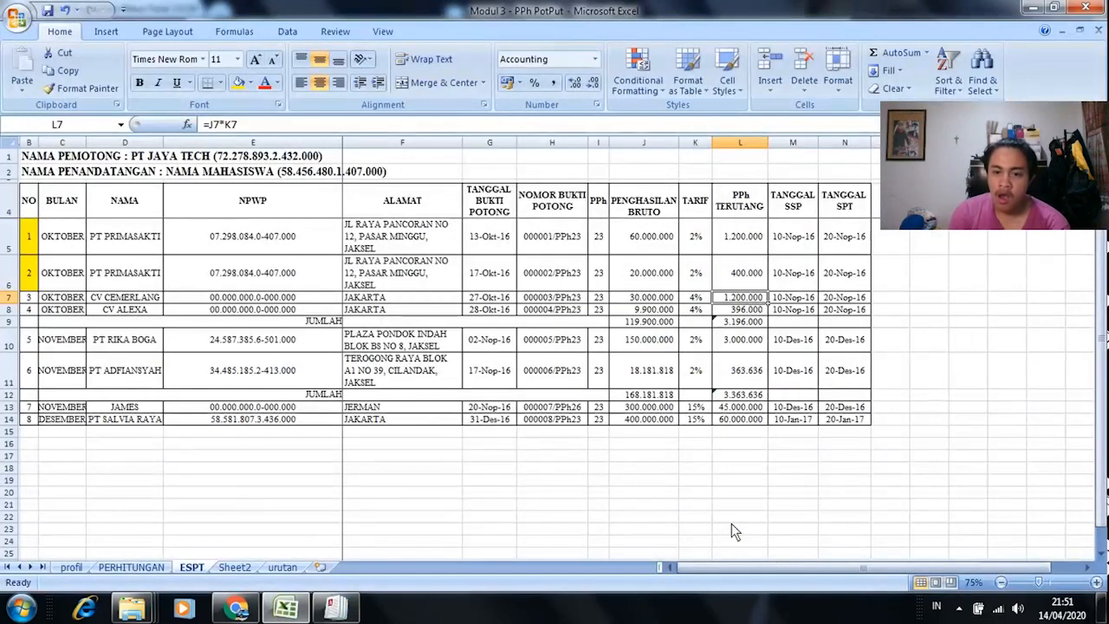
{"action": "key", "text": "alt+Tab"}
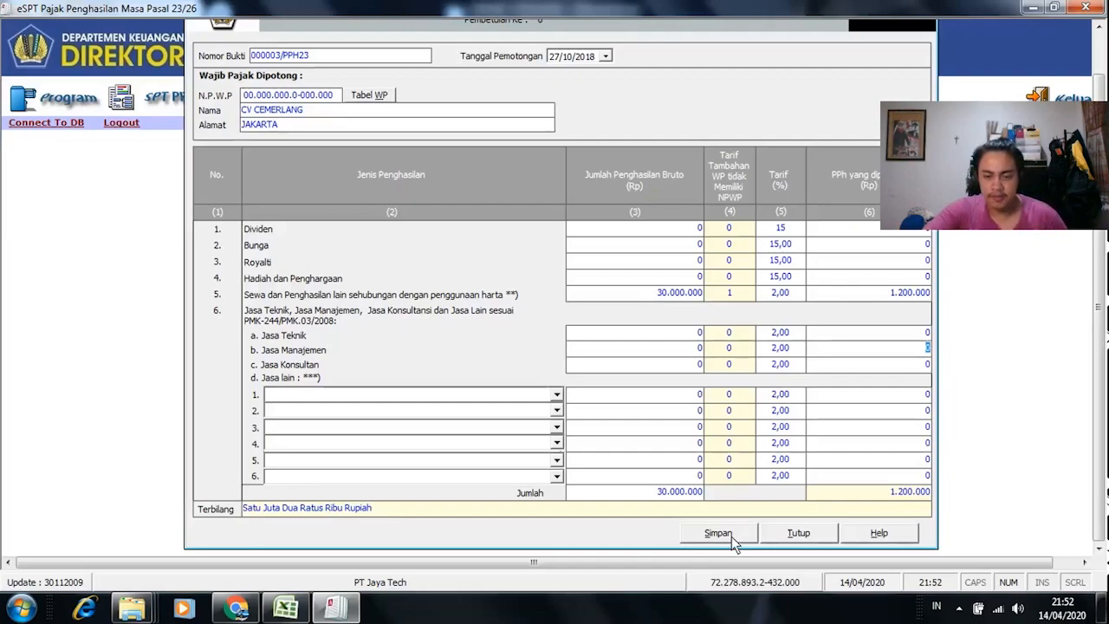
Step: Save bukti potong 000003/PPH23 and confirm the save
{"action": "left_click", "coordinate": [731, 537]}
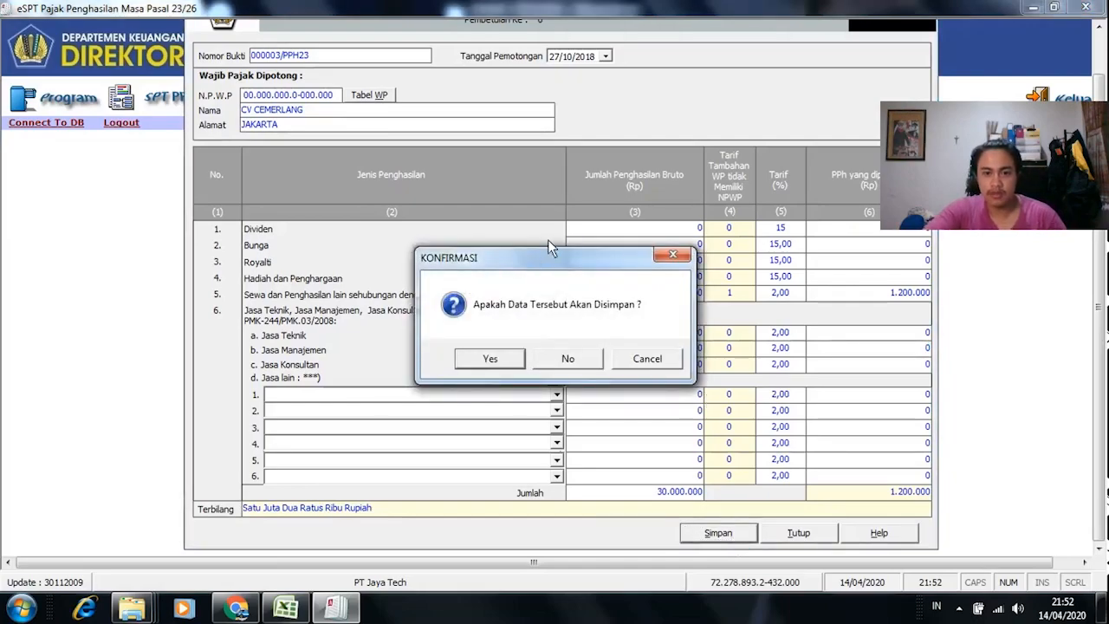
{"action": "left_click", "coordinate": [485, 351]}
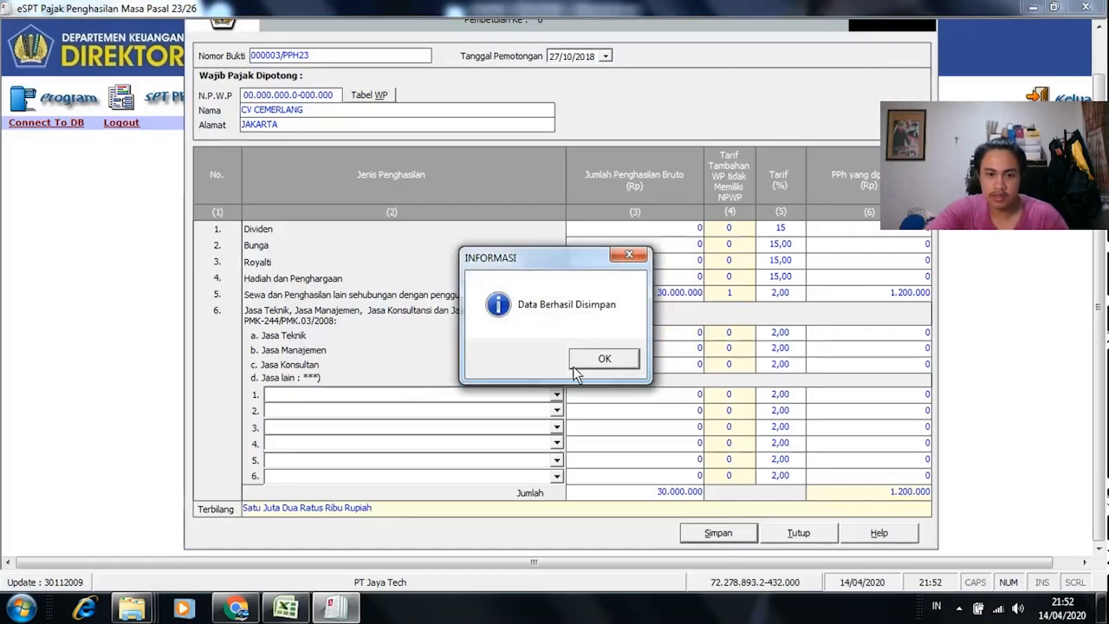
{"action": "left_click", "coordinate": [578, 365]}
{"action": "key", "text": "alt+Tab"}
Step: Enter the all-zero NPWP 00.000.000.0-000.000 for CV ALEXA's slip
{"action": "left_click", "coordinate": [31, 299]}
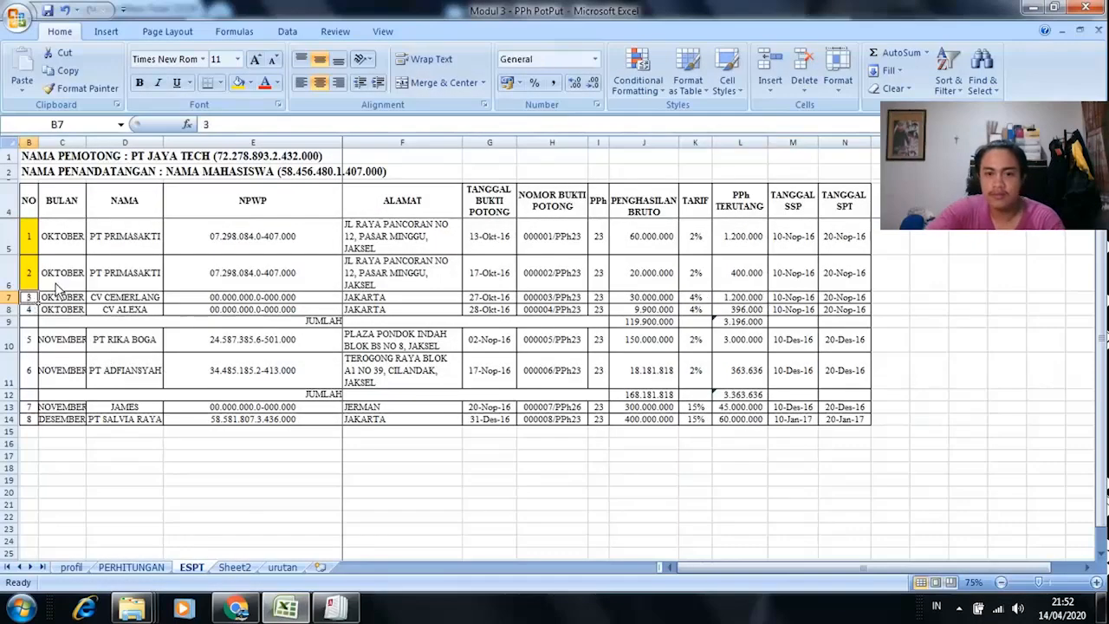
{"action": "left_click", "coordinate": [29, 311]}
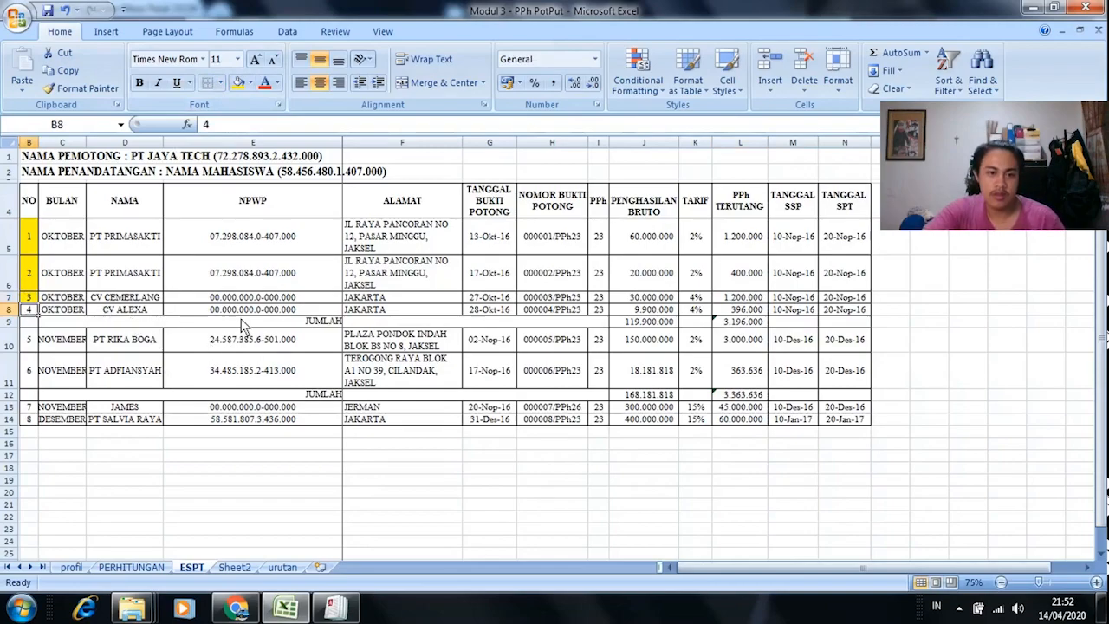
{"action": "key", "text": "alt+Tab"}
{"action": "left_click", "coordinate": [260, 97]}
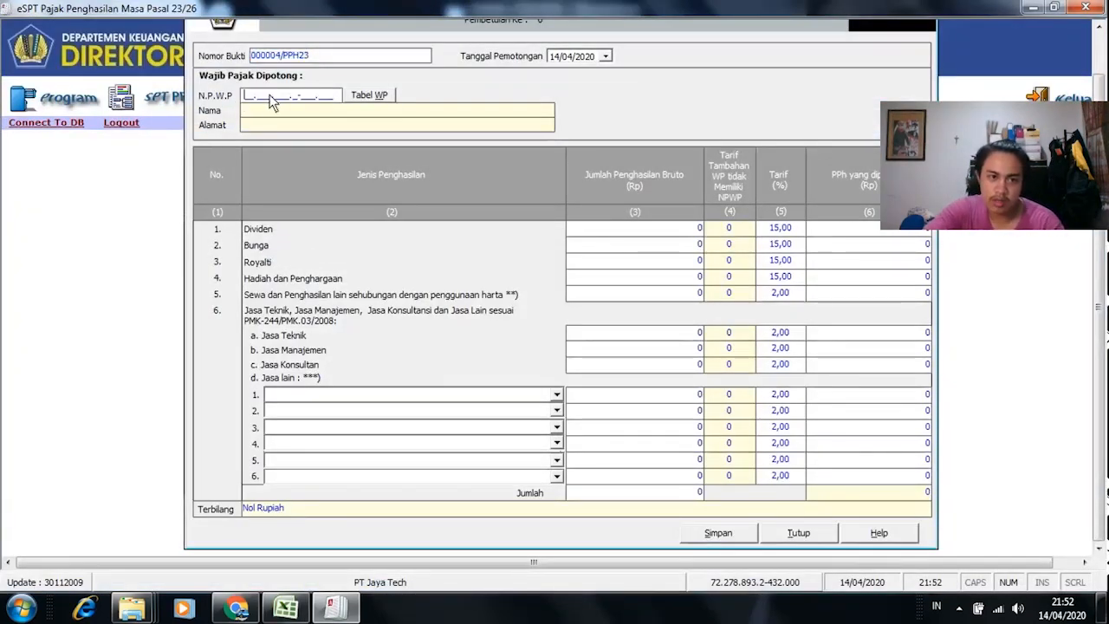
{"action": "type", "text": "00.000.000.0-000.000"}
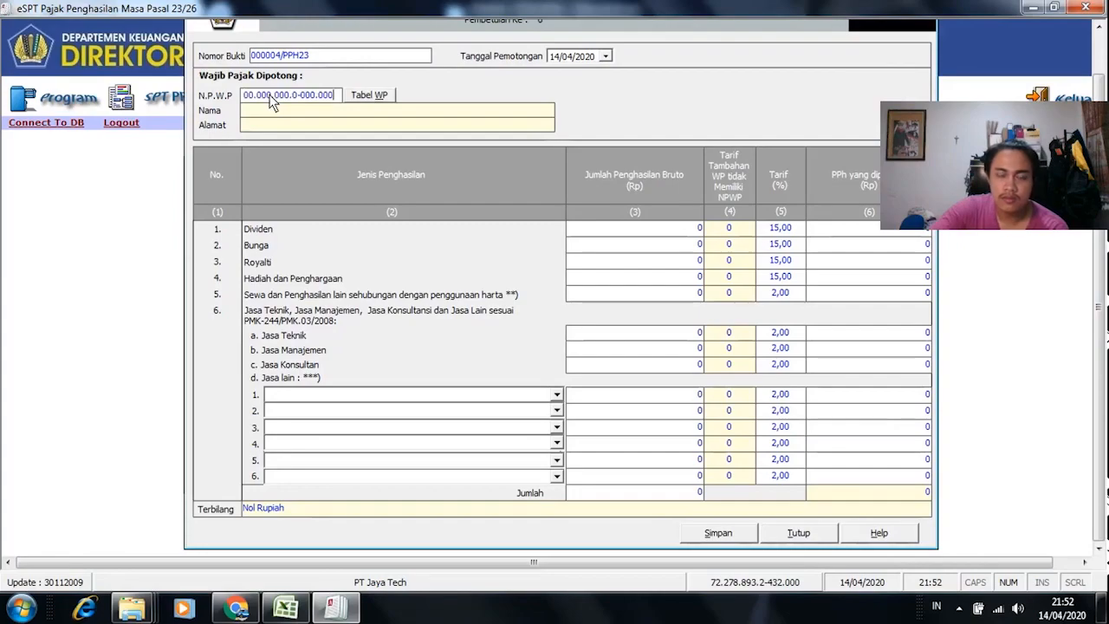
Step: Pick CV ALEXA's name in D8 and choose Jasa Penyedia Tenaga Kerja as the other service
{"action": "key", "text": "alt+Tab"}
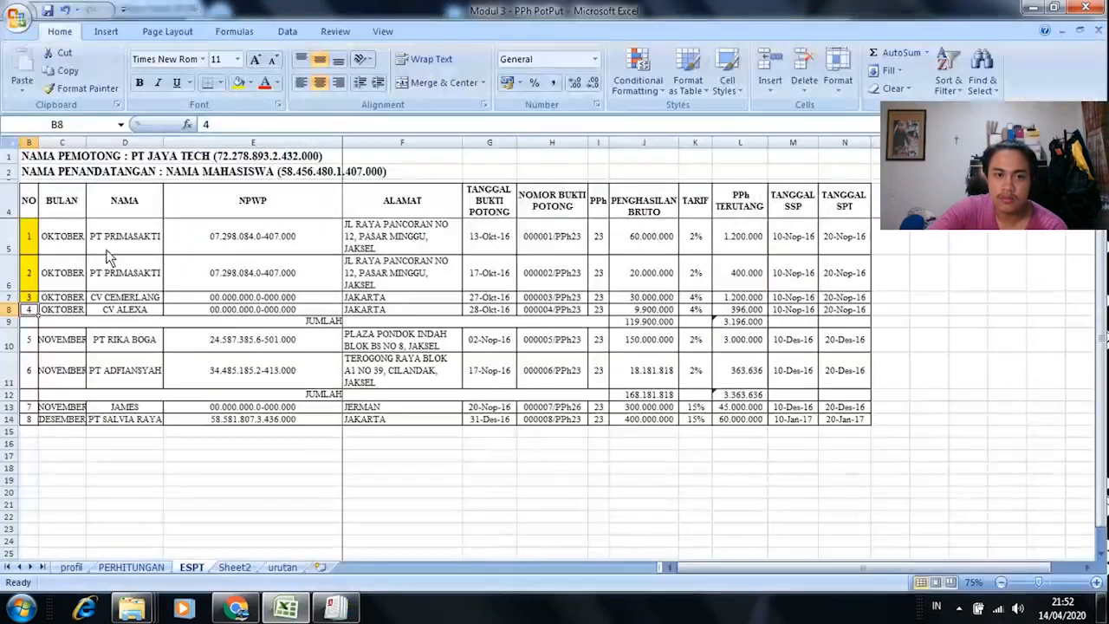
{"action": "left_click", "coordinate": [126, 312]}
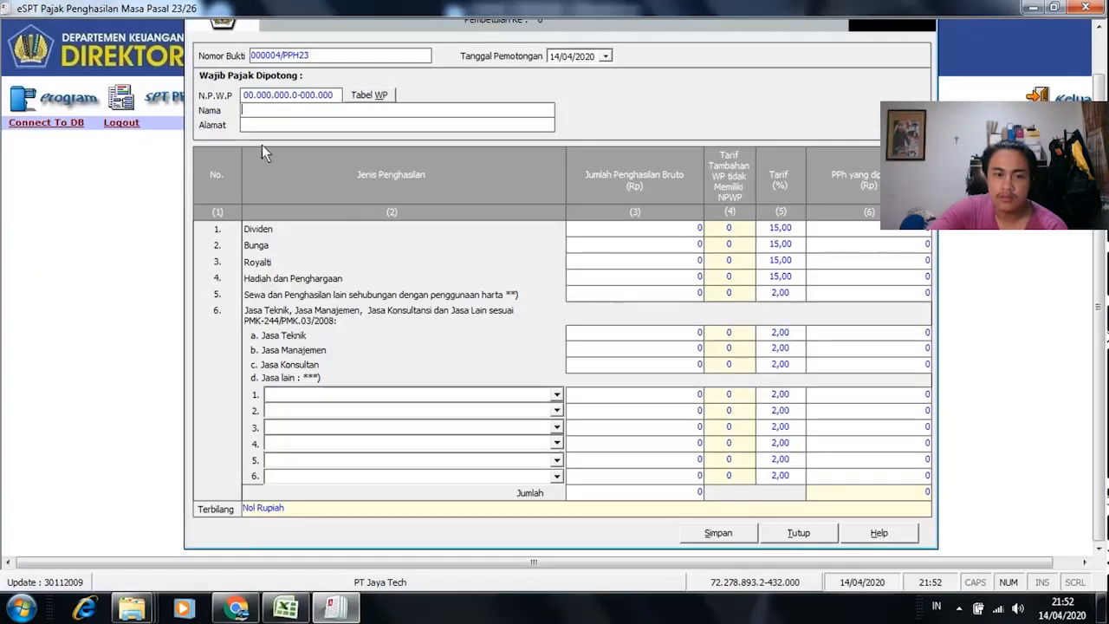
{"action": "left_click", "coordinate": [557, 393]}
{"action": "scroll", "coordinate": [490, 446], "scroll_direction": "up", "scroll_amount": 2}
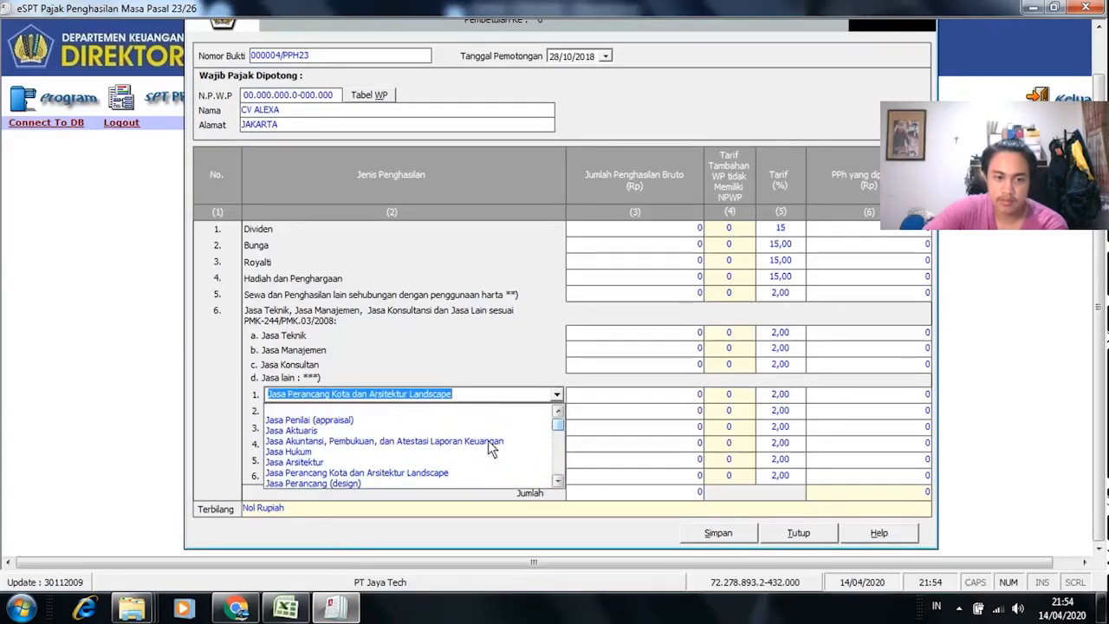
{"action": "left_click", "coordinate": [560, 482]}
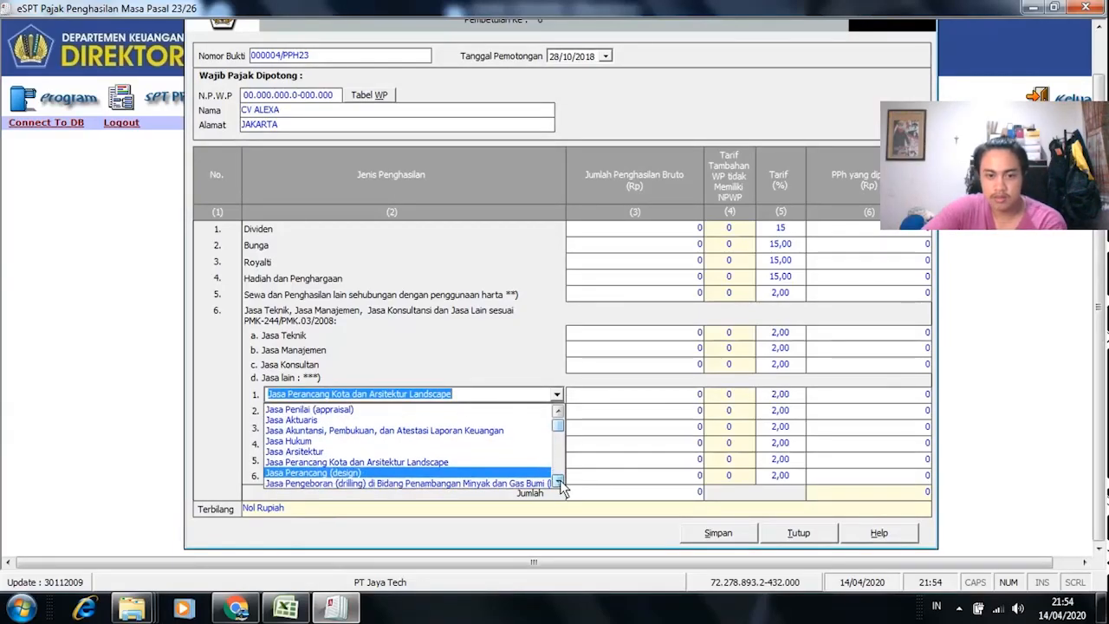
{"action": "left_click", "coordinate": [559, 482]}
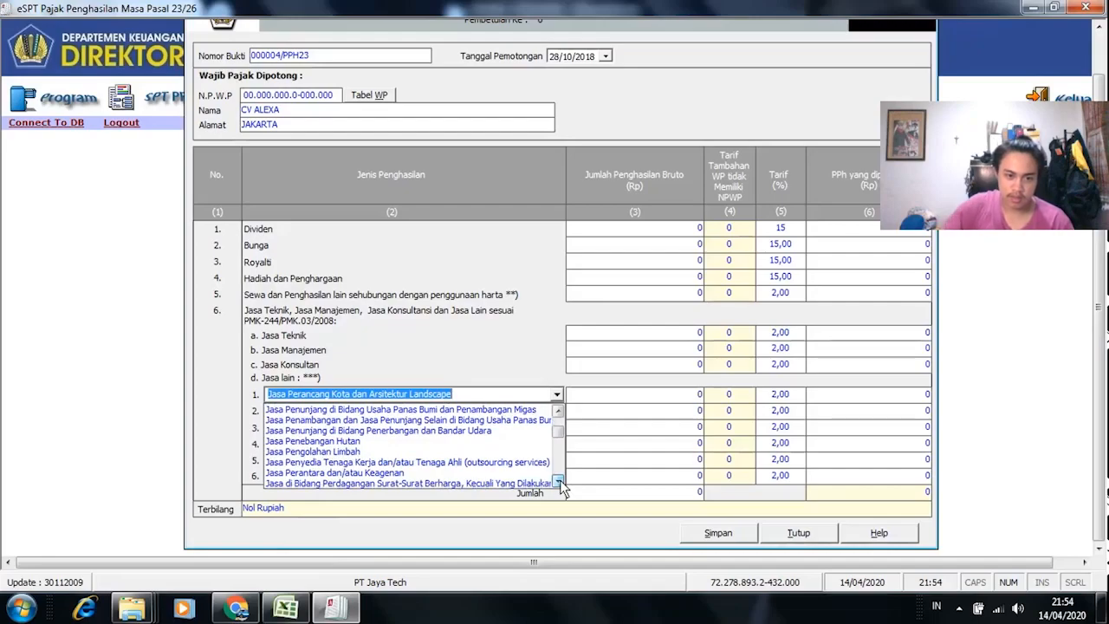
Step: Set row 1 to Jasa Penyedia Tenaga Kerja and paste gross income 9.900.000 from Excel J8
{"action": "left_click", "coordinate": [448, 469]}
{"action": "left_click", "coordinate": [690, 396]}
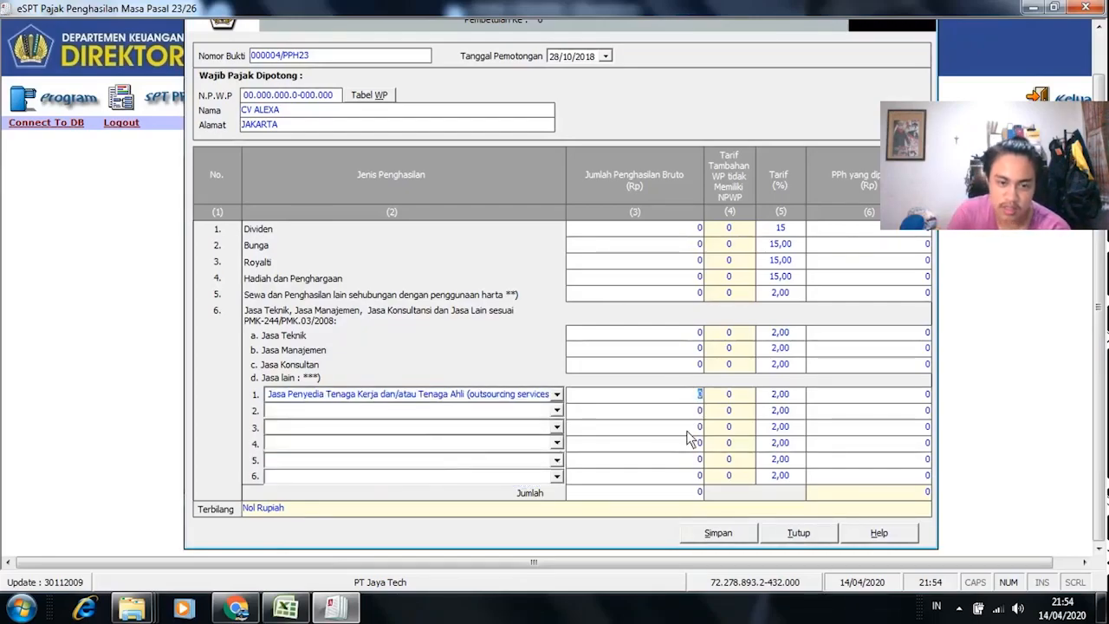
{"action": "key", "text": "alt+Tab"}
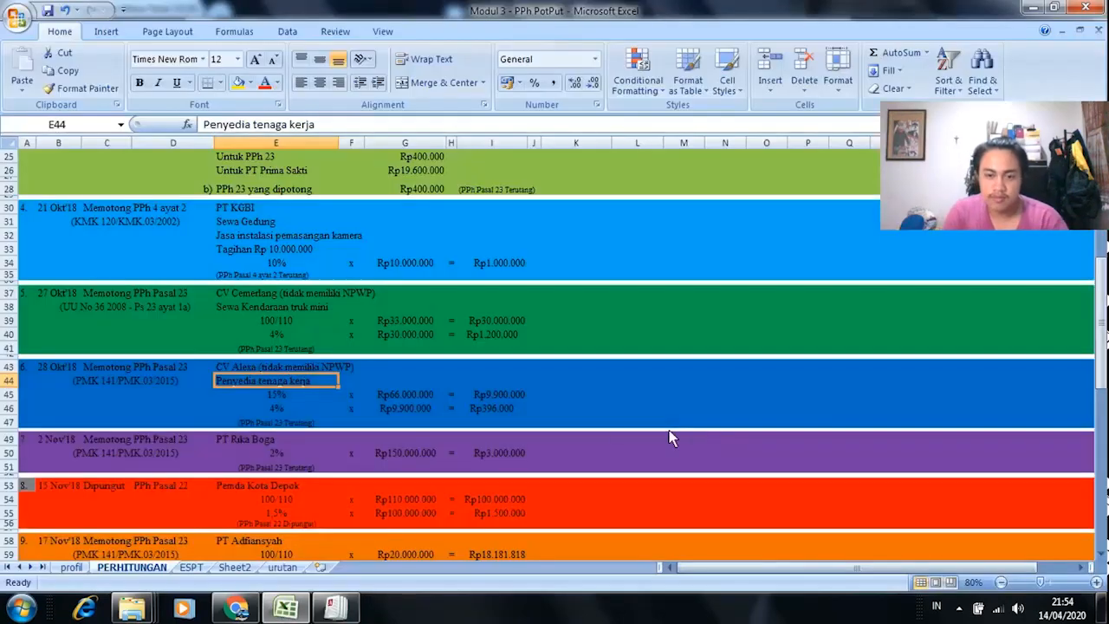
{"action": "left_click", "coordinate": [193, 556]}
{"action": "left_click", "coordinate": [190, 567]}
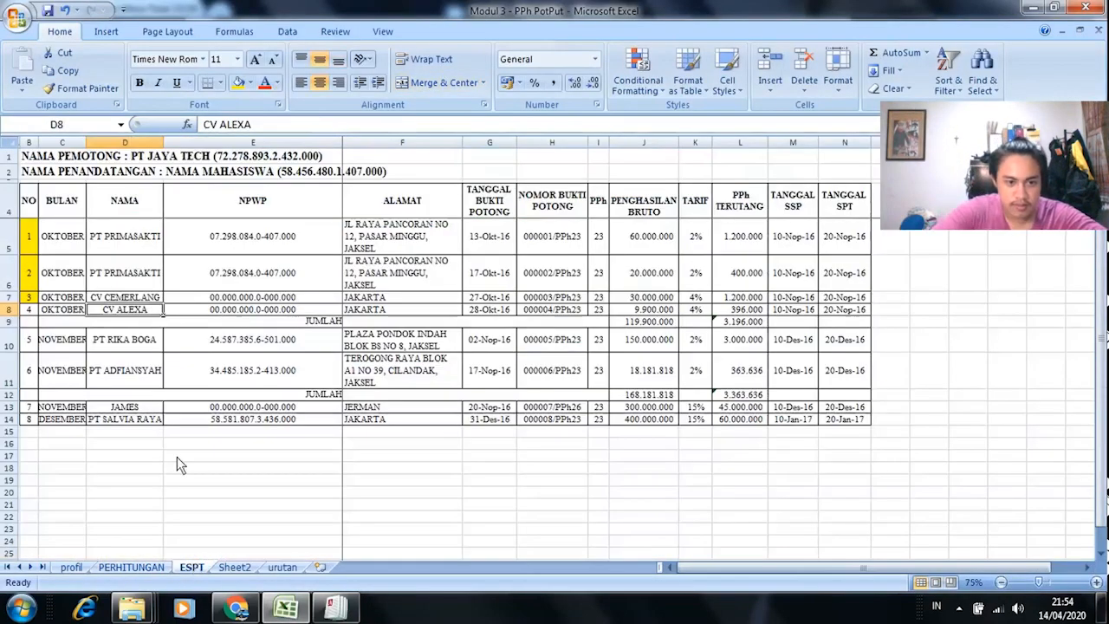
{"action": "left_click", "coordinate": [615, 310]}
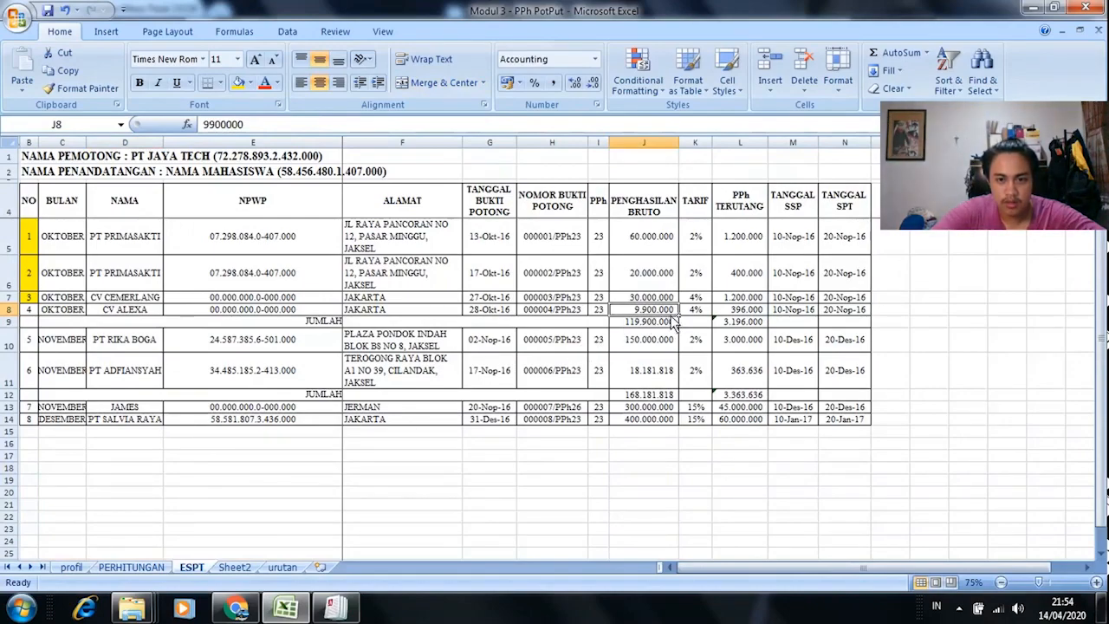
{"action": "key", "text": "ctrl+c"}
{"action": "key", "text": "alt+Tab"}
{"action": "left_click", "coordinate": [680, 397]}
{"action": "right_click", "coordinate": [692, 399]}
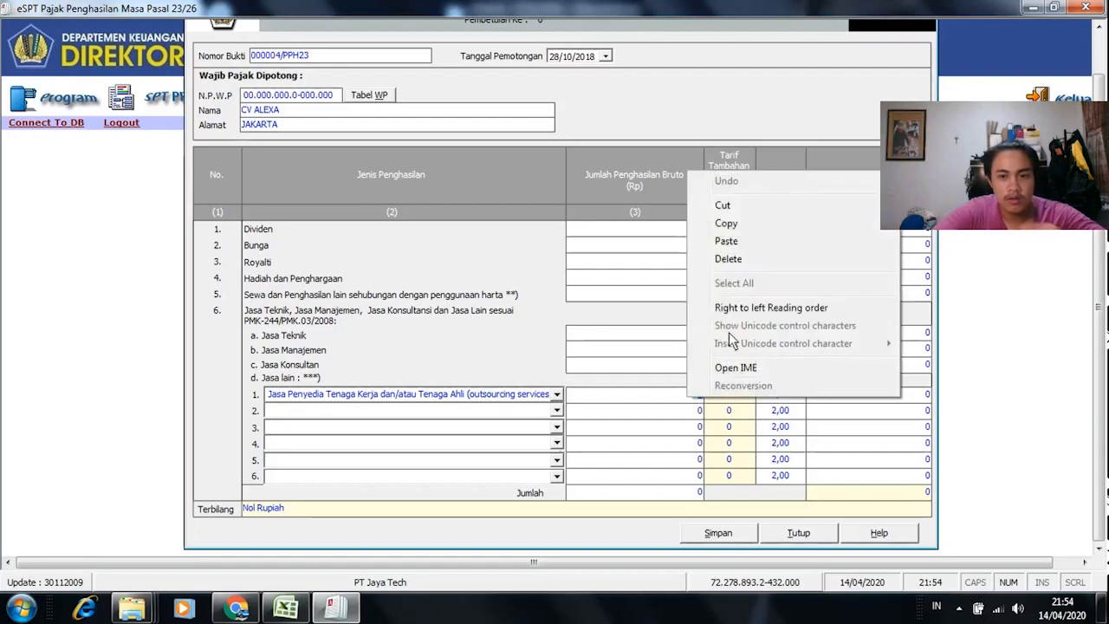
{"action": "left_click", "coordinate": [744, 241]}
Step: Set column 4 to 1, verify PPh 396.000 against the workbook, and save slip 000004/PPH23
{"action": "left_click", "coordinate": [740, 397]}
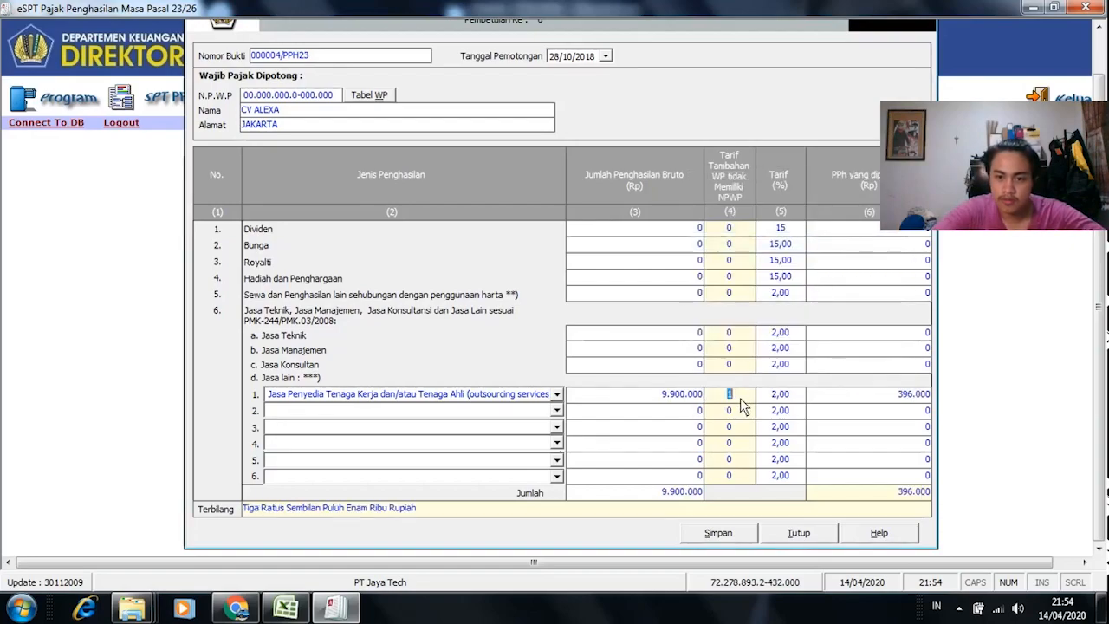
{"action": "left_click", "coordinate": [920, 397]}
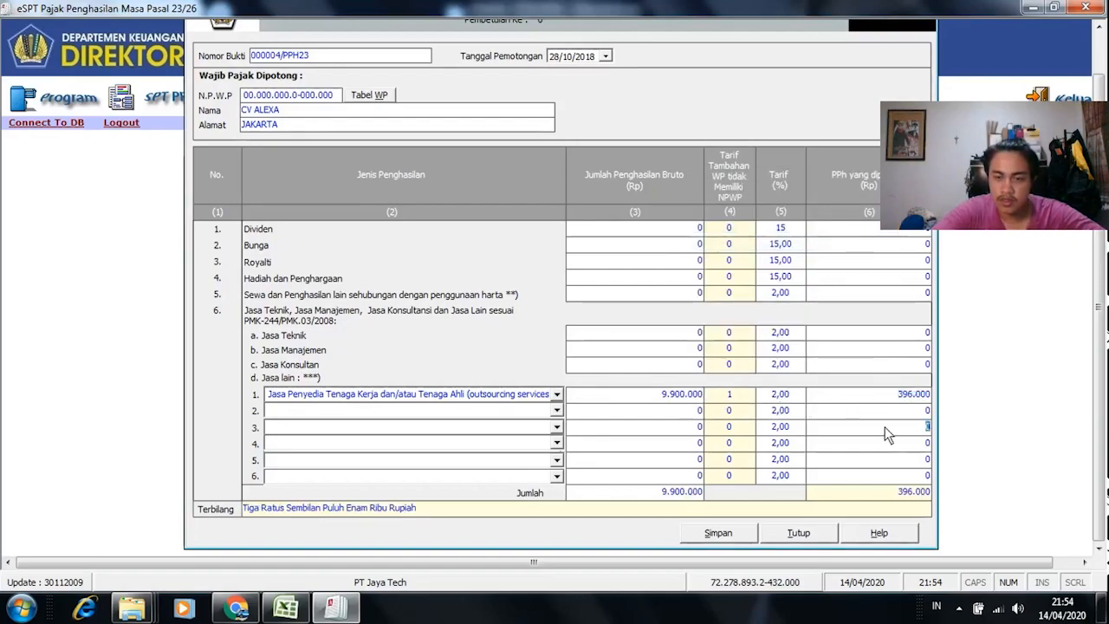
{"action": "key", "text": "alt+Tab"}
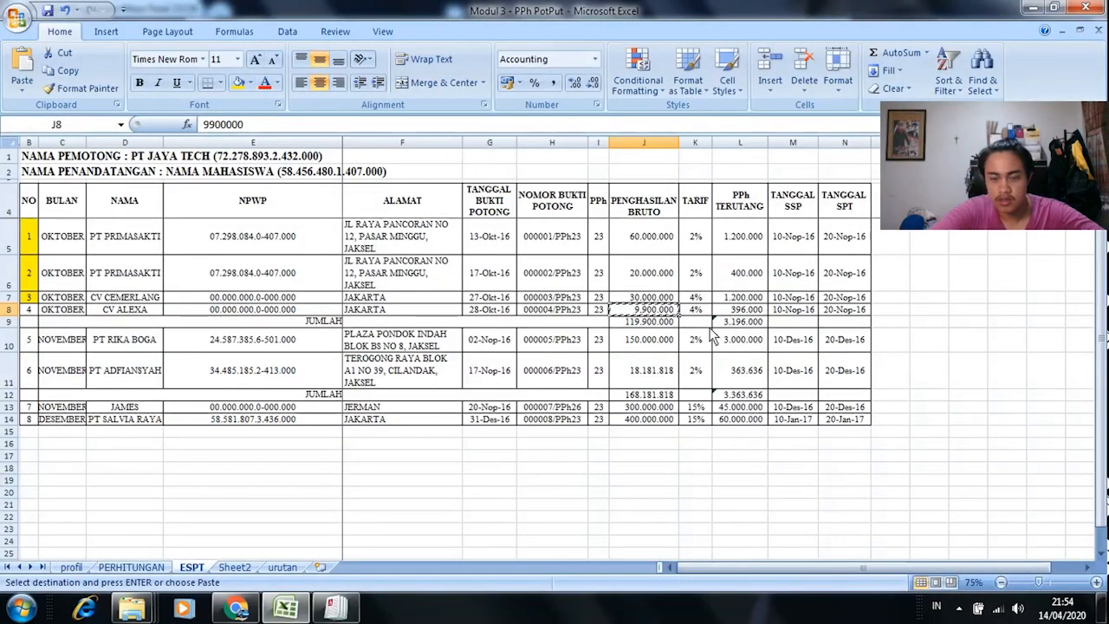
{"action": "key", "text": "alt+Tab"}
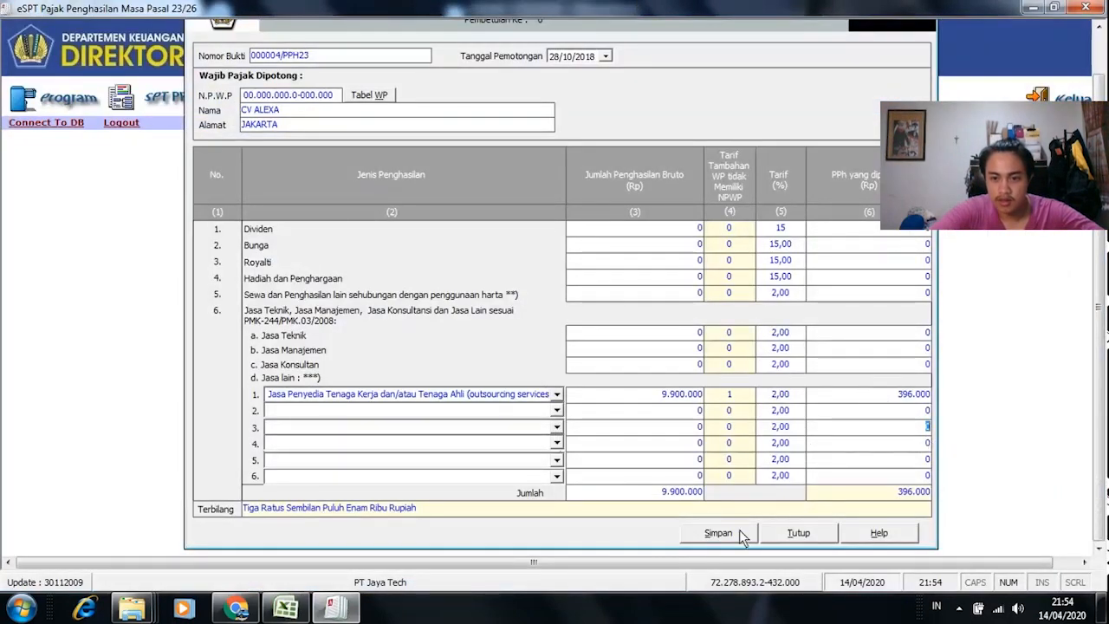
{"action": "key", "text": "alt+Tab"}
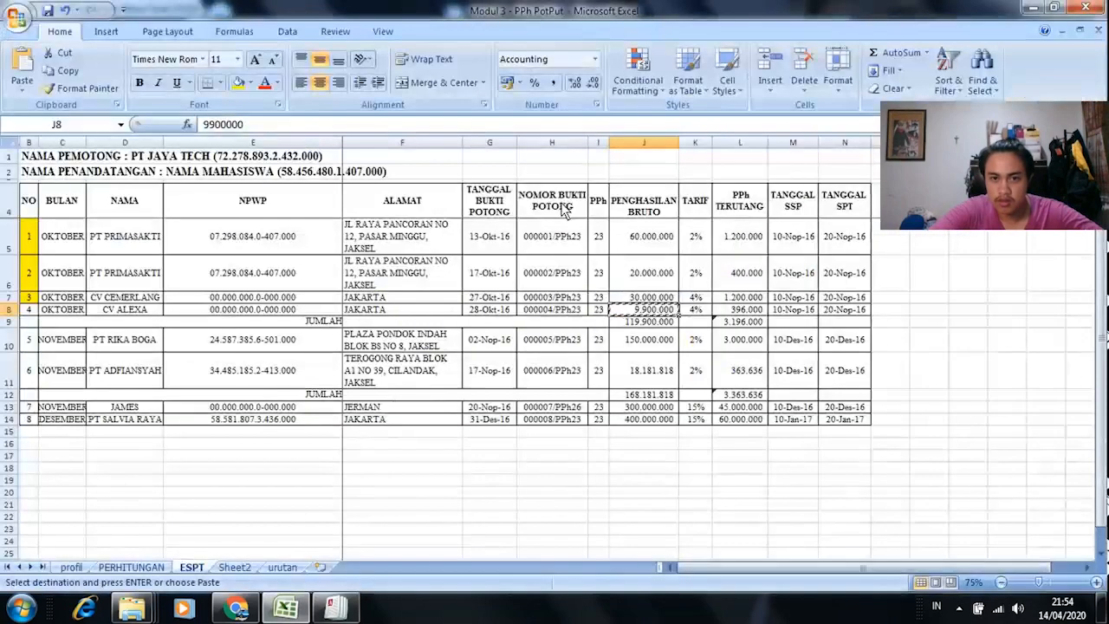
{"action": "left_click", "coordinate": [484, 311]}
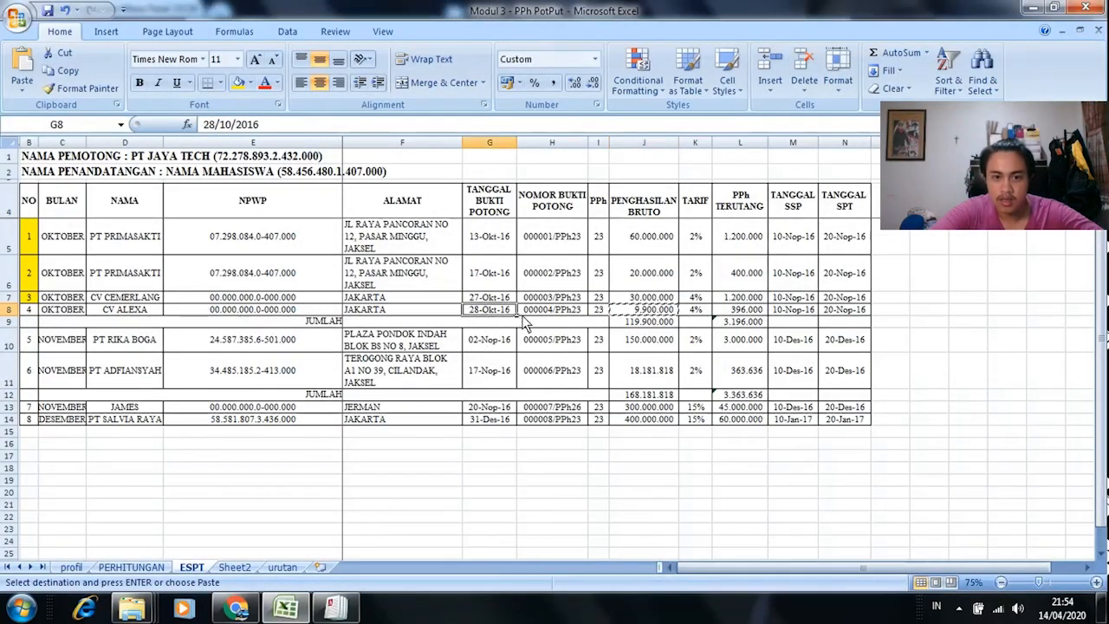
{"action": "key", "text": "alt+Tab"}
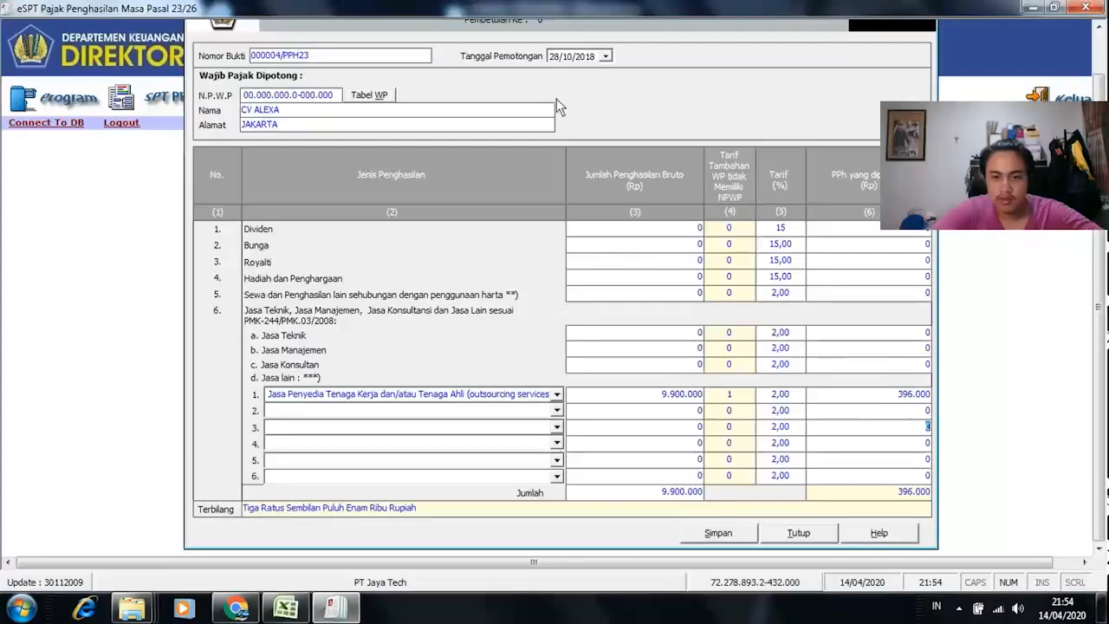
{"action": "left_click", "coordinate": [728, 532]}
{"action": "left_click", "coordinate": [482, 358]}
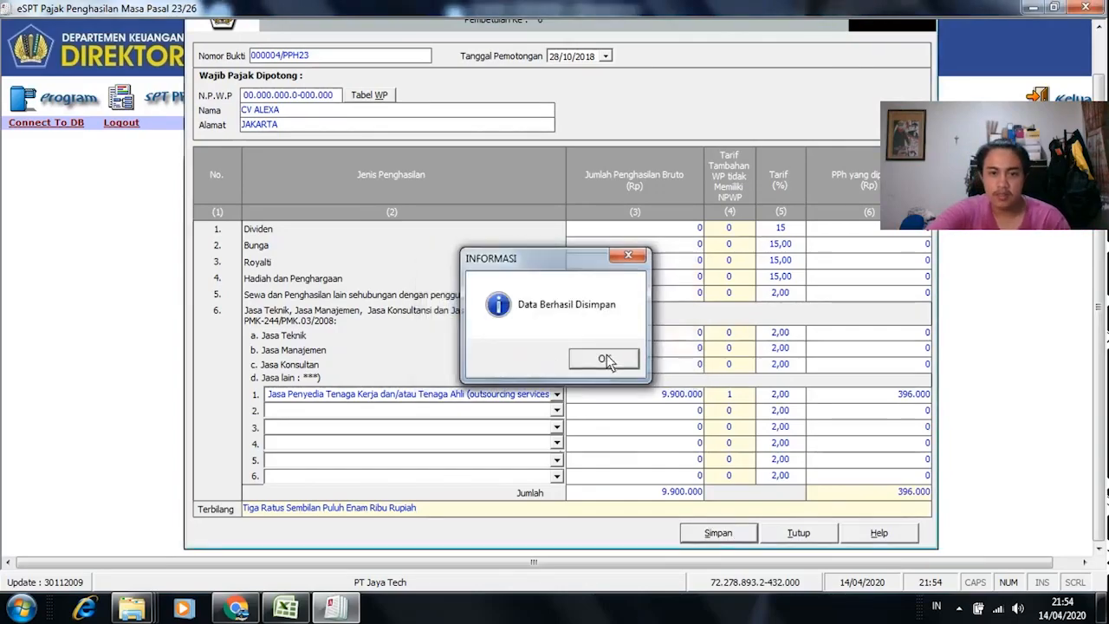
{"action": "left_click", "coordinate": [606, 359]}
Step: Check entry number 4 and CV ALEXA's NPWP in the workbook
{"action": "key", "text": "alt+Tab"}
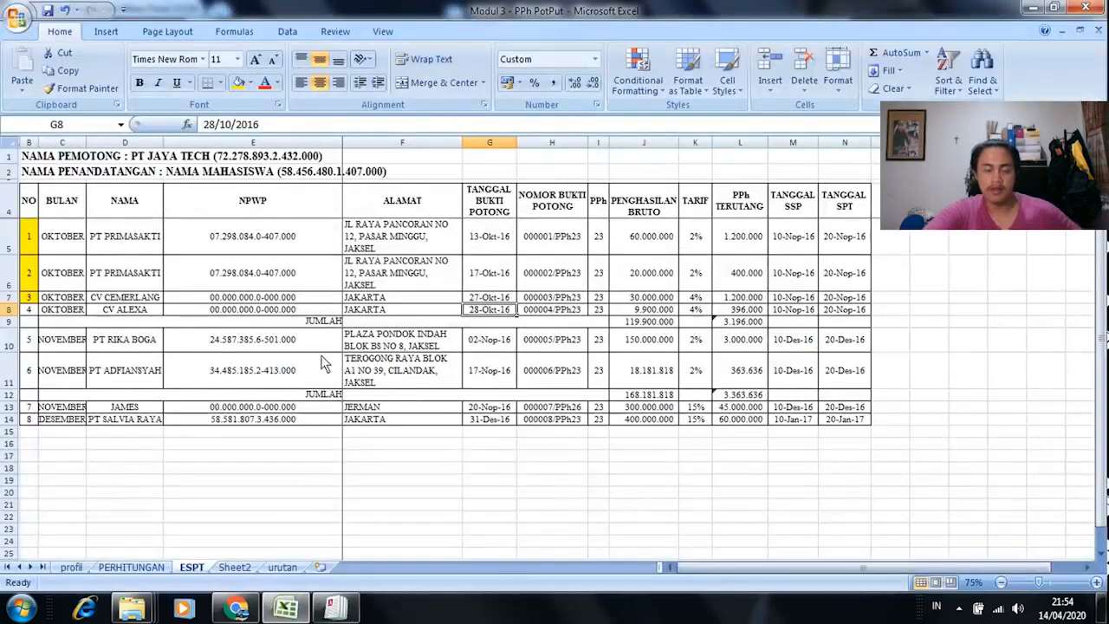
{"action": "left_click", "coordinate": [31, 310]}
{"action": "left_click", "coordinate": [202, 310]}
Step: Close the blank slip and create a new SPT for masa Nopember, tahun 2018
{"action": "key", "text": "alt+Tab"}
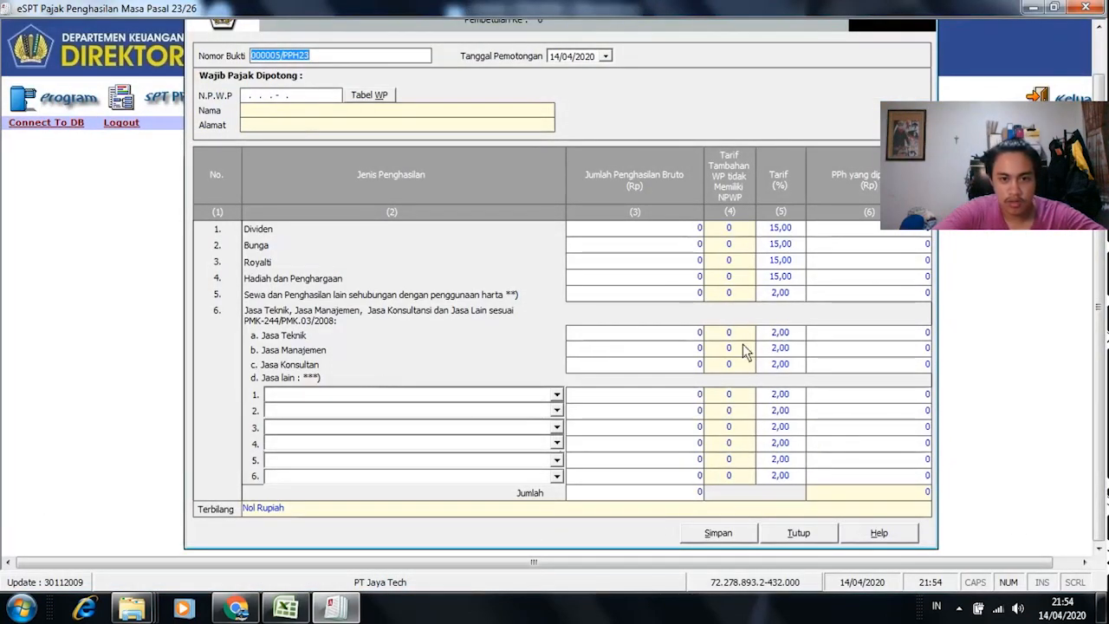
{"action": "left_click", "coordinate": [794, 531]}
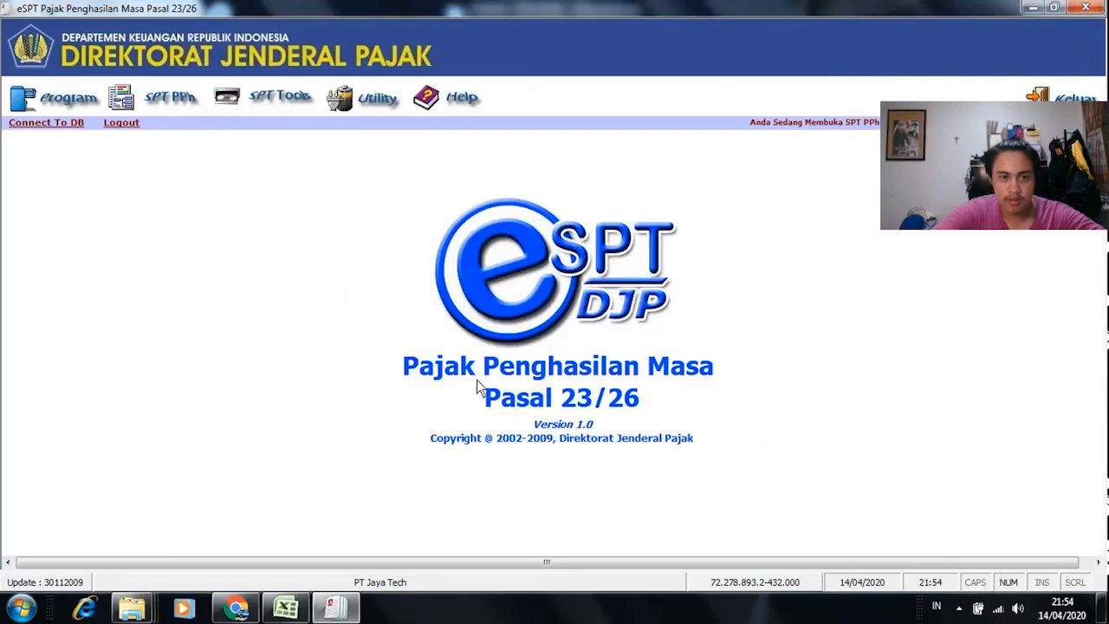
{"action": "left_click", "coordinate": [63, 104]}
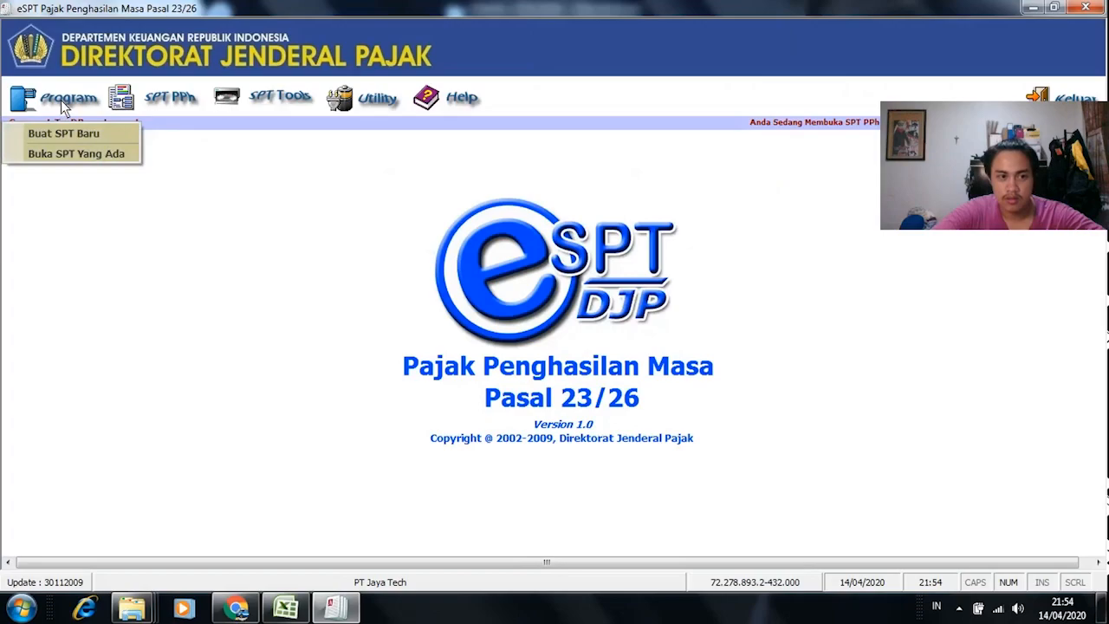
{"action": "left_click", "coordinate": [108, 134]}
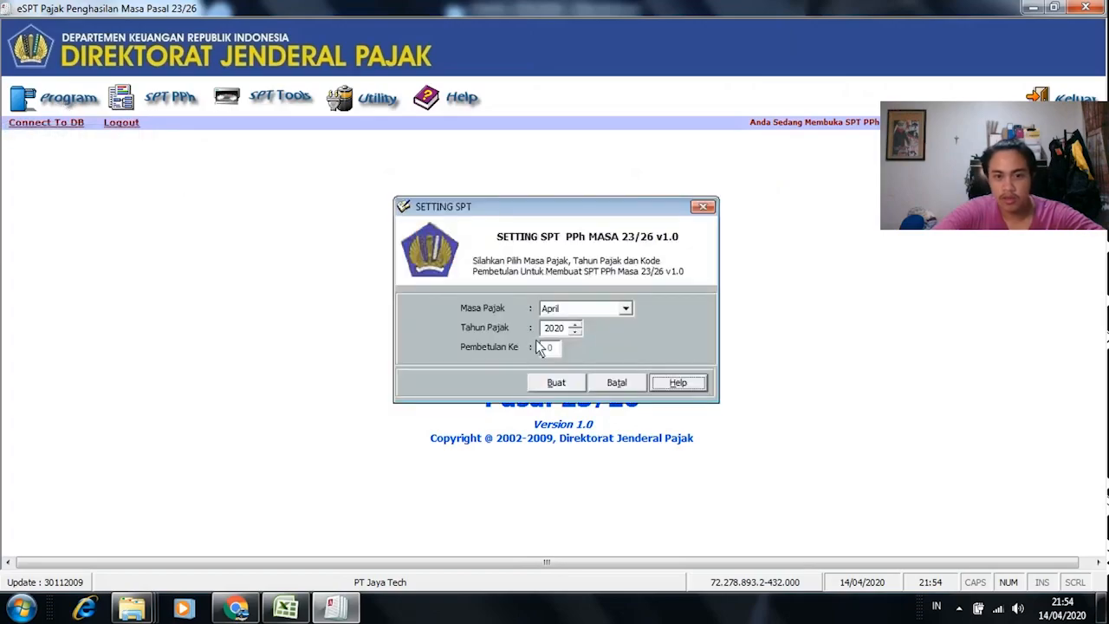
{"action": "key", "text": "alt+Tab"}
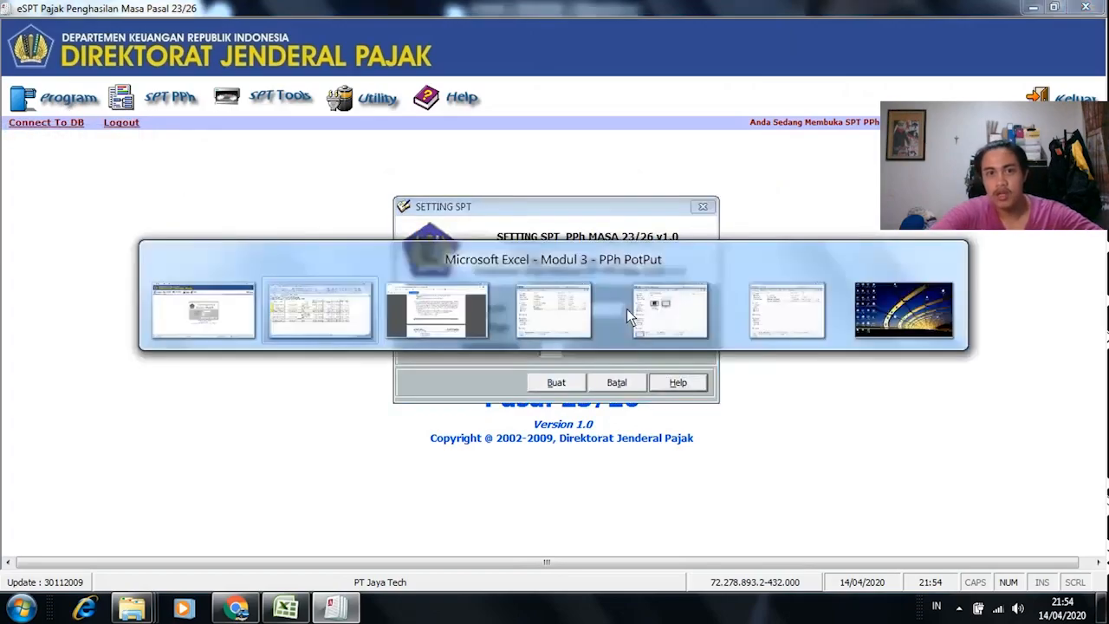
{"action": "left_click", "coordinate": [63, 342]}
{"action": "key", "text": "alt+Tab"}
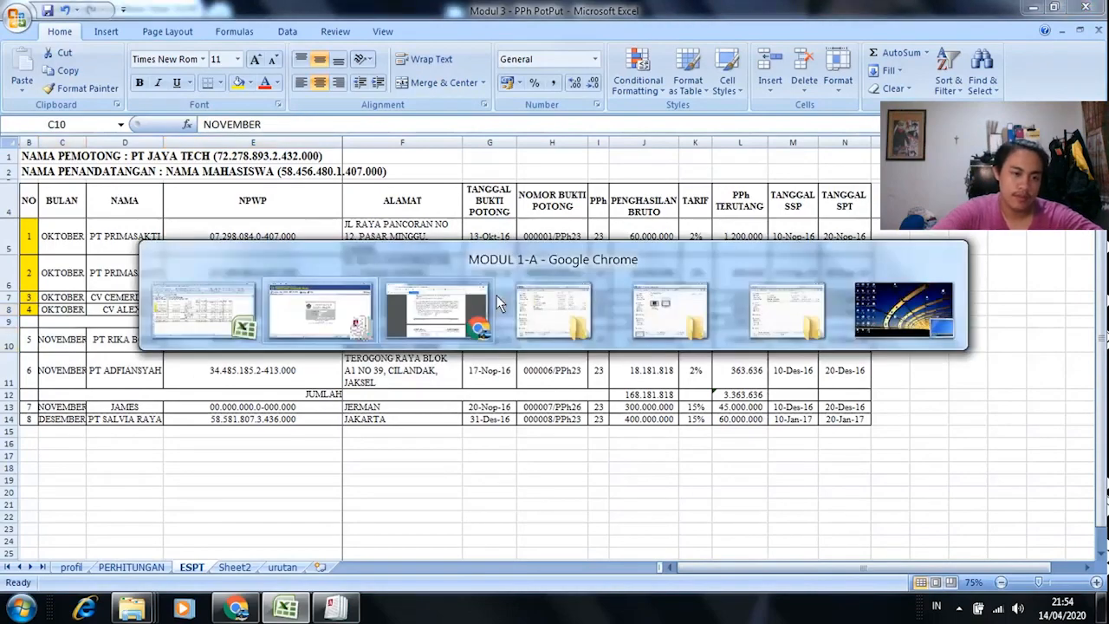
{"action": "left_click", "coordinate": [625, 309]}
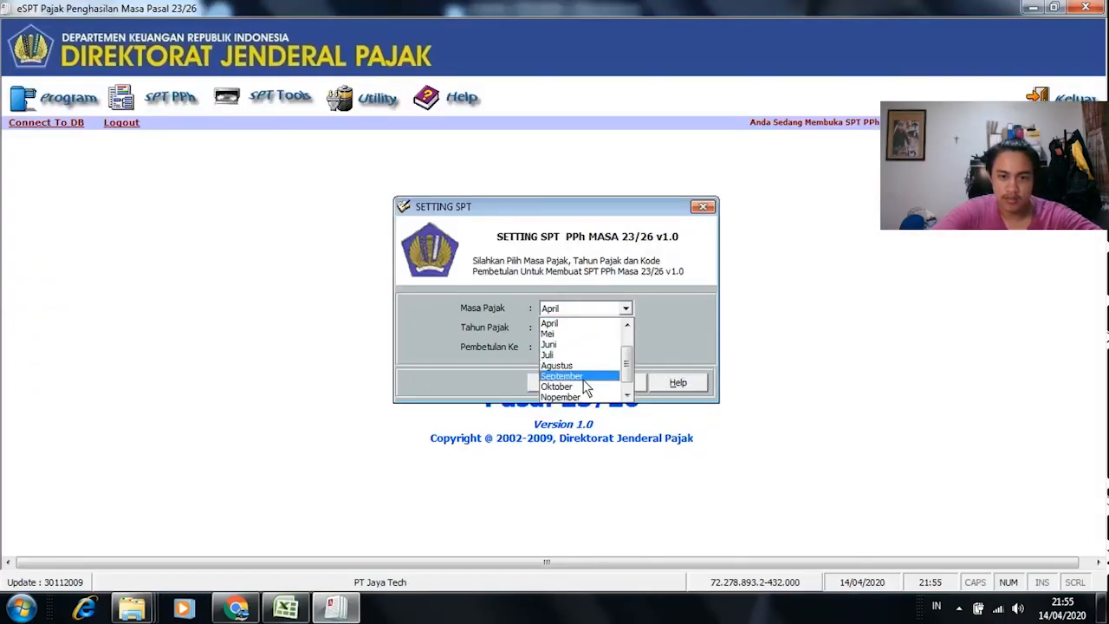
{"action": "left_click", "coordinate": [577, 396]}
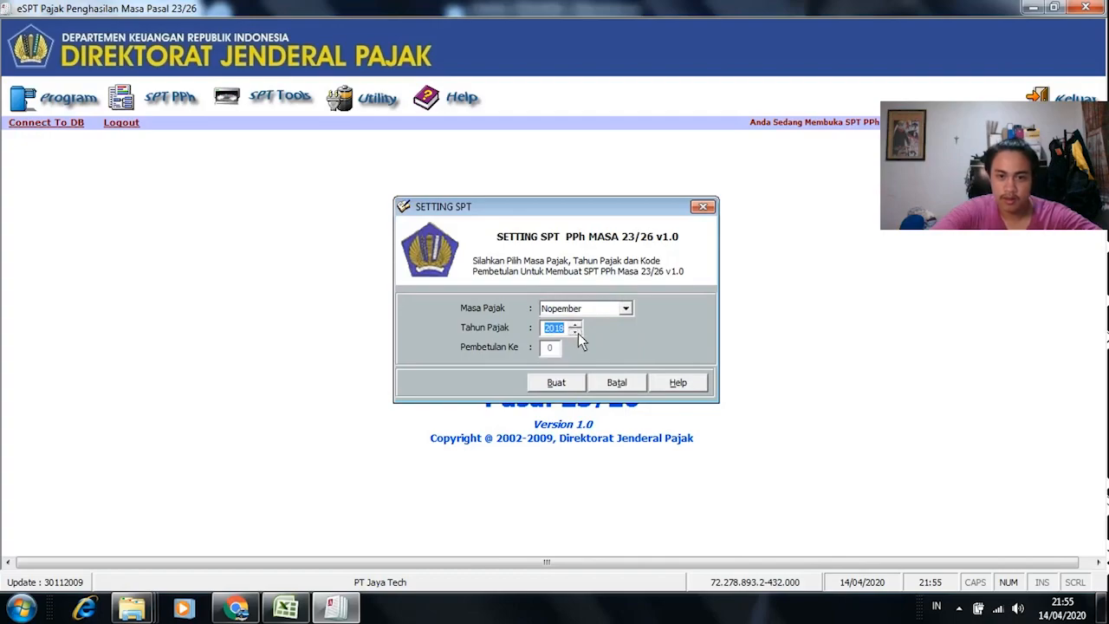
{"action": "left_click", "coordinate": [572, 382]}
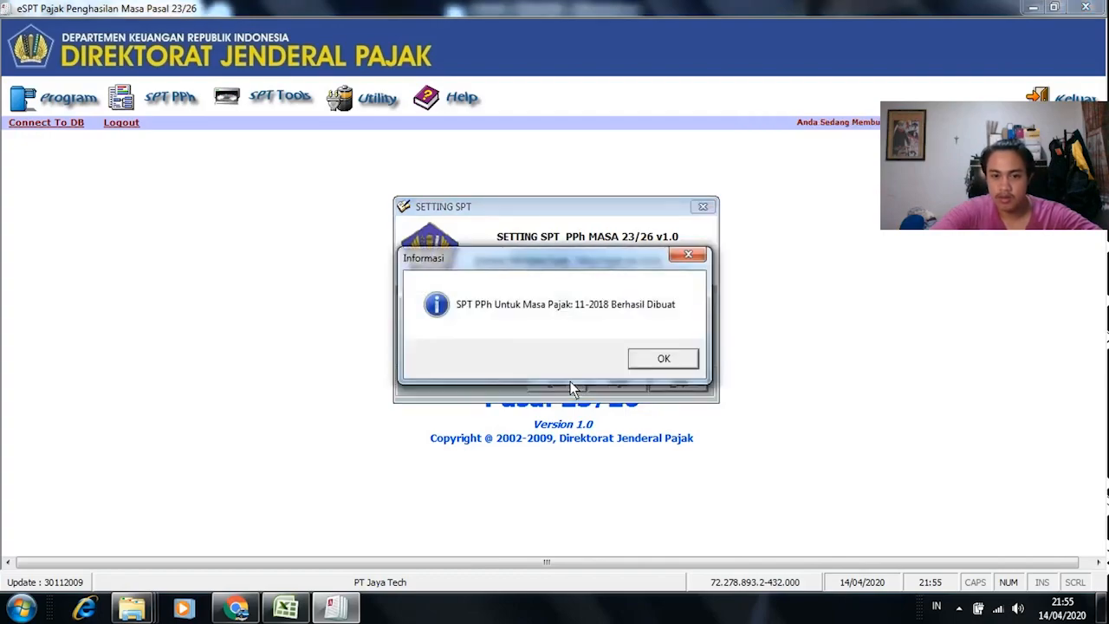
{"action": "left_click", "coordinate": [661, 361]}
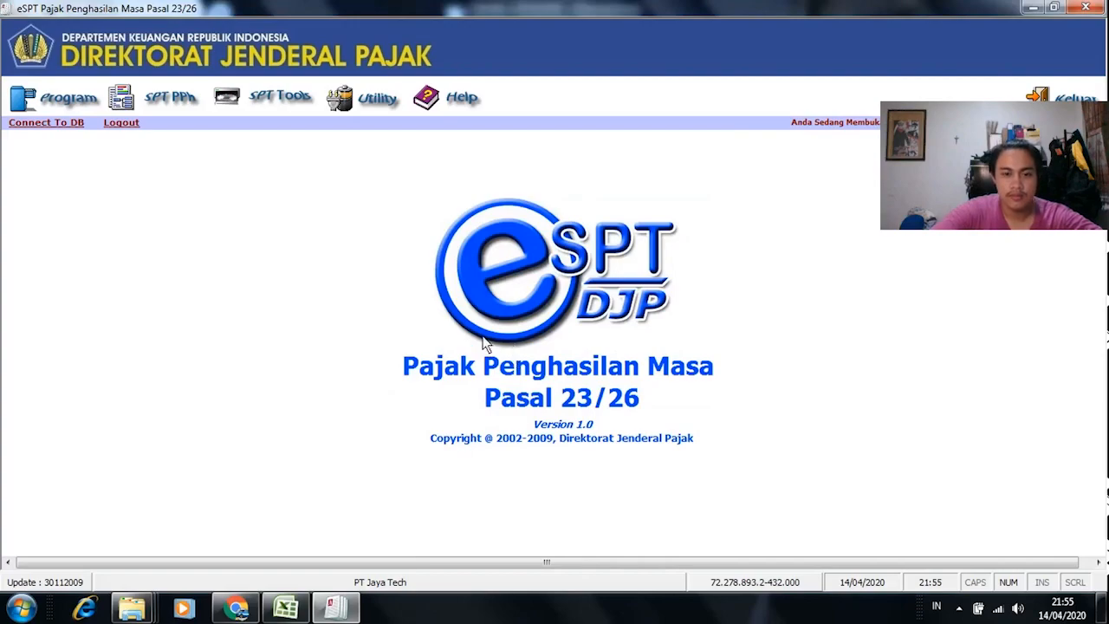
Step: Open the existing November 2018 SPT for editing
{"action": "left_click", "coordinate": [154, 98]}
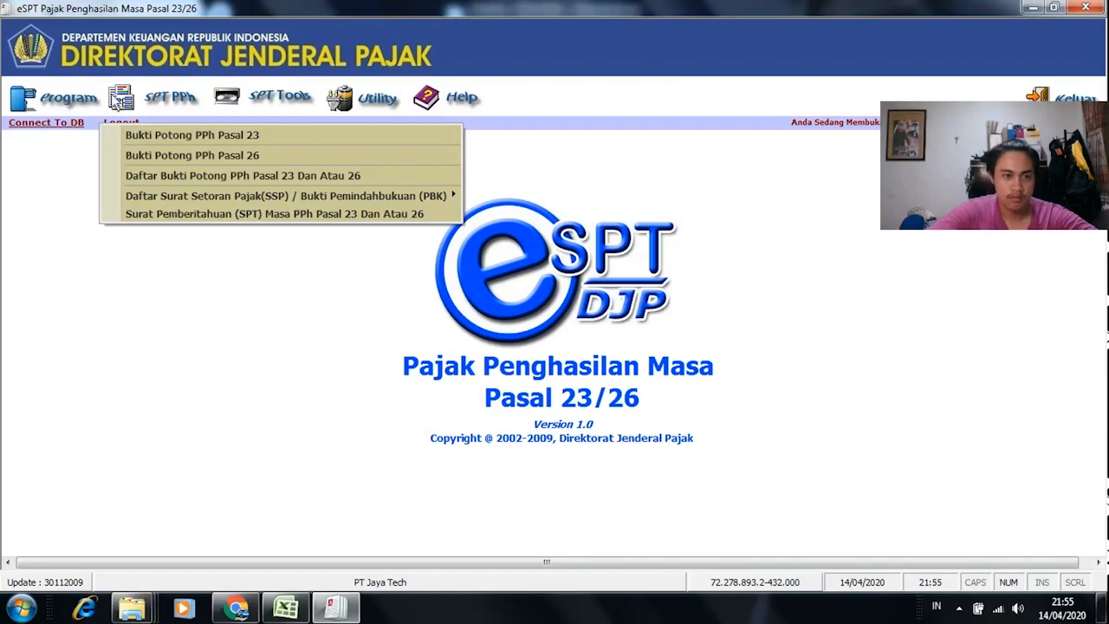
{"action": "left_click", "coordinate": [52, 102]}
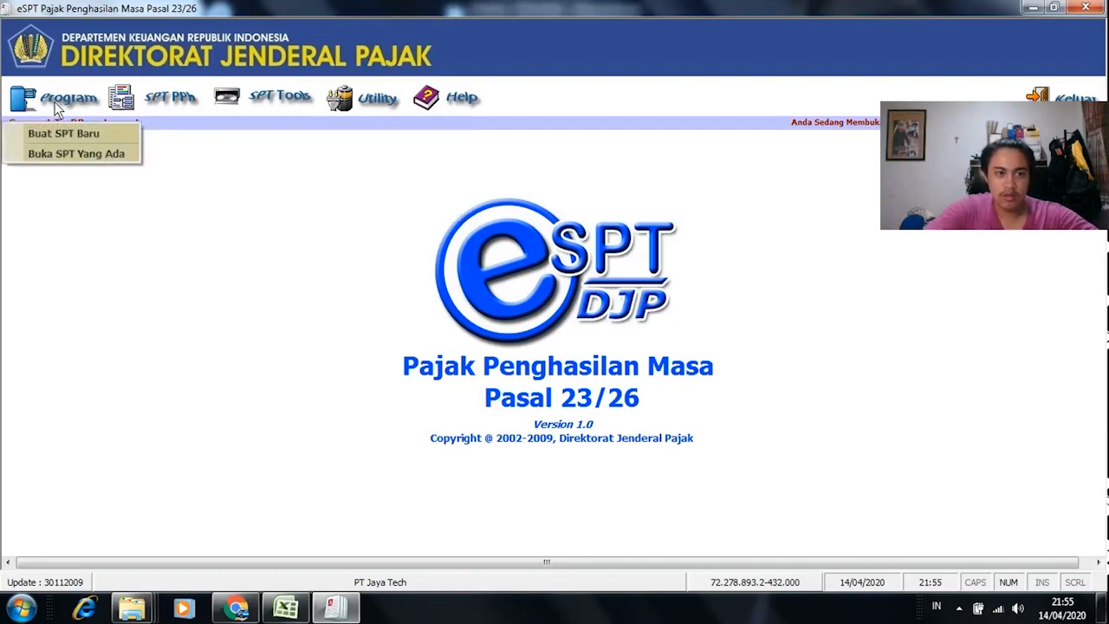
{"action": "left_click", "coordinate": [102, 156]}
{"action": "left_click", "coordinate": [488, 314]}
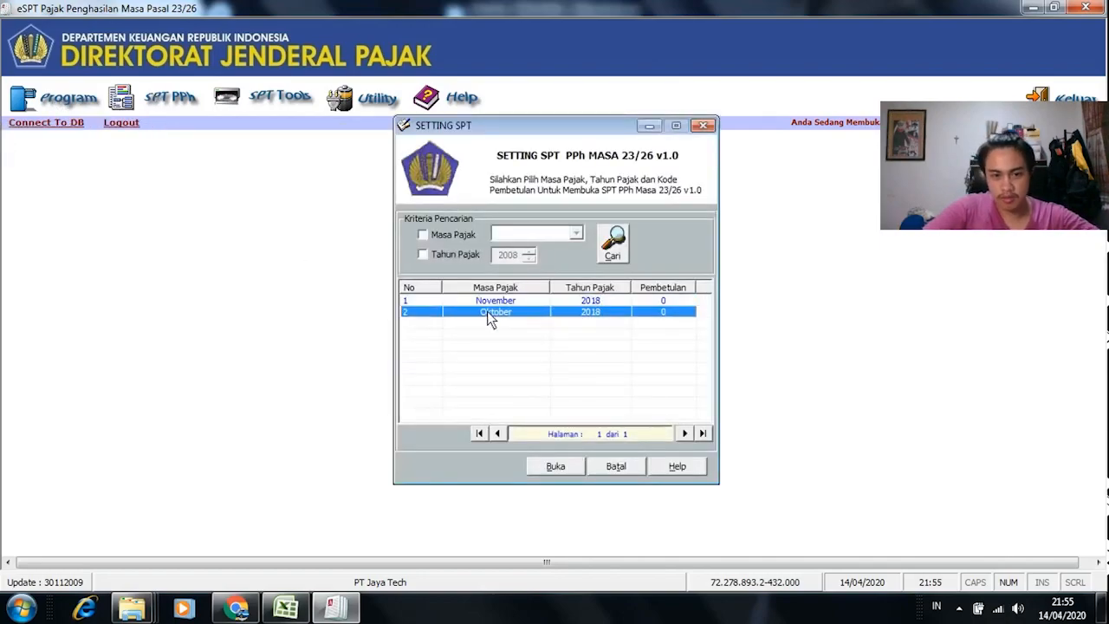
{"action": "left_click", "coordinate": [488, 302]}
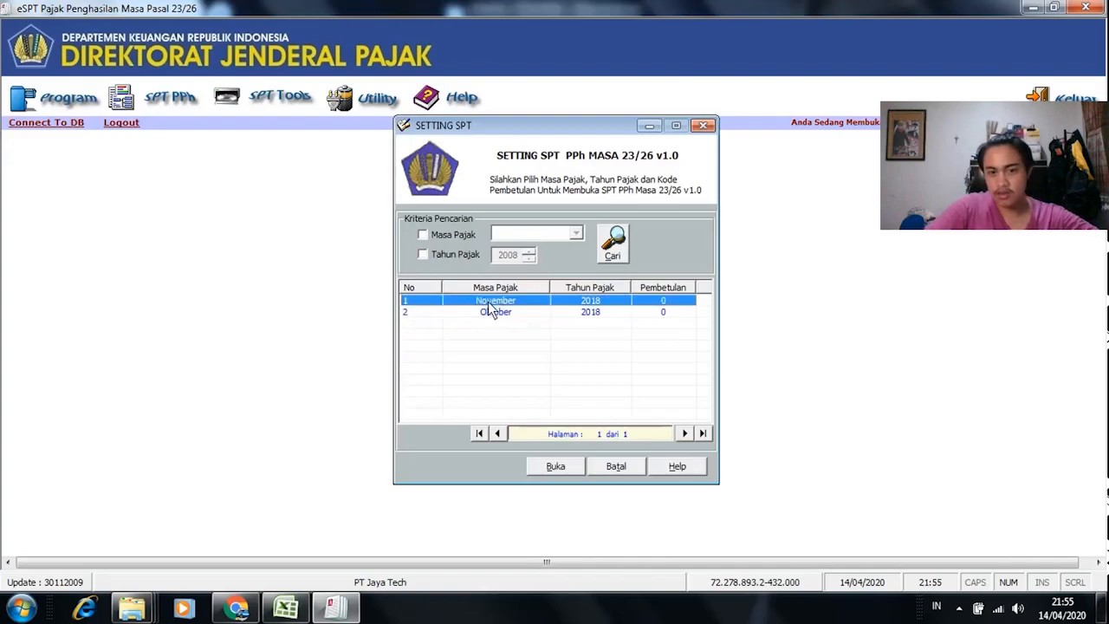
{"action": "left_click", "coordinate": [563, 466]}
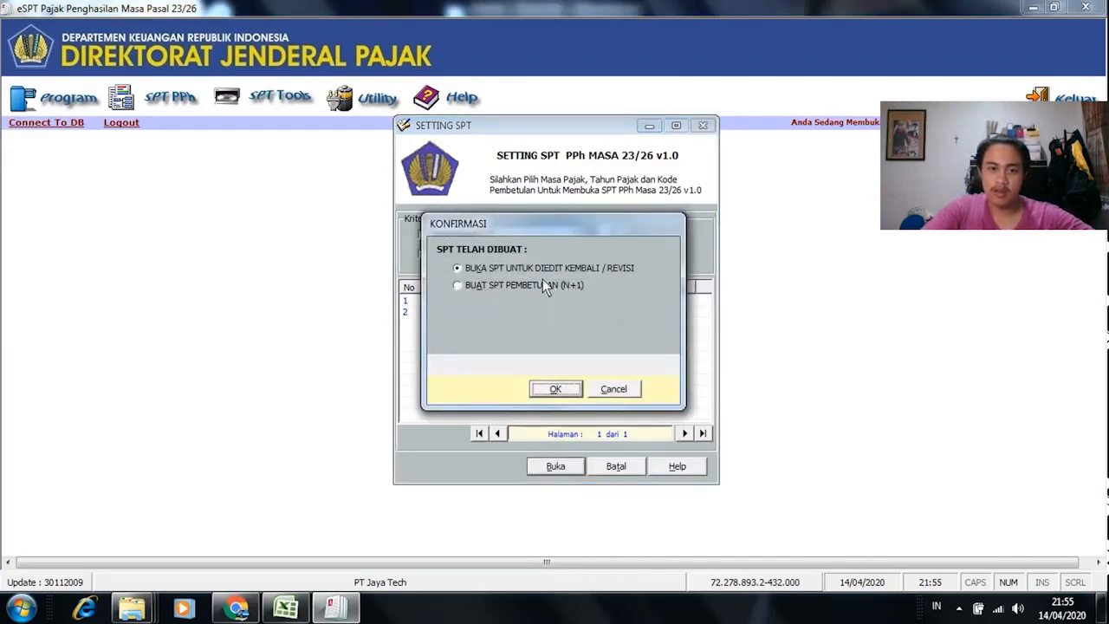
{"action": "left_click", "coordinate": [556, 389]}
Step: Start a new Bukti Potong PPh Pasal 23, numbered 000005/PPH23
{"action": "left_click", "coordinate": [151, 103]}
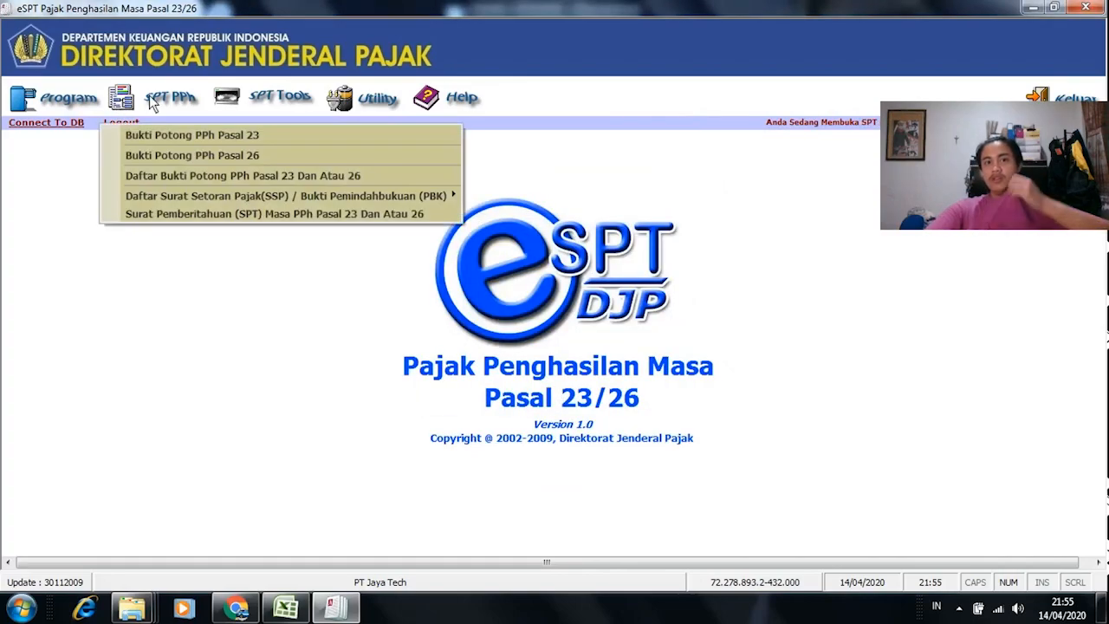
{"action": "left_click", "coordinate": [269, 137]}
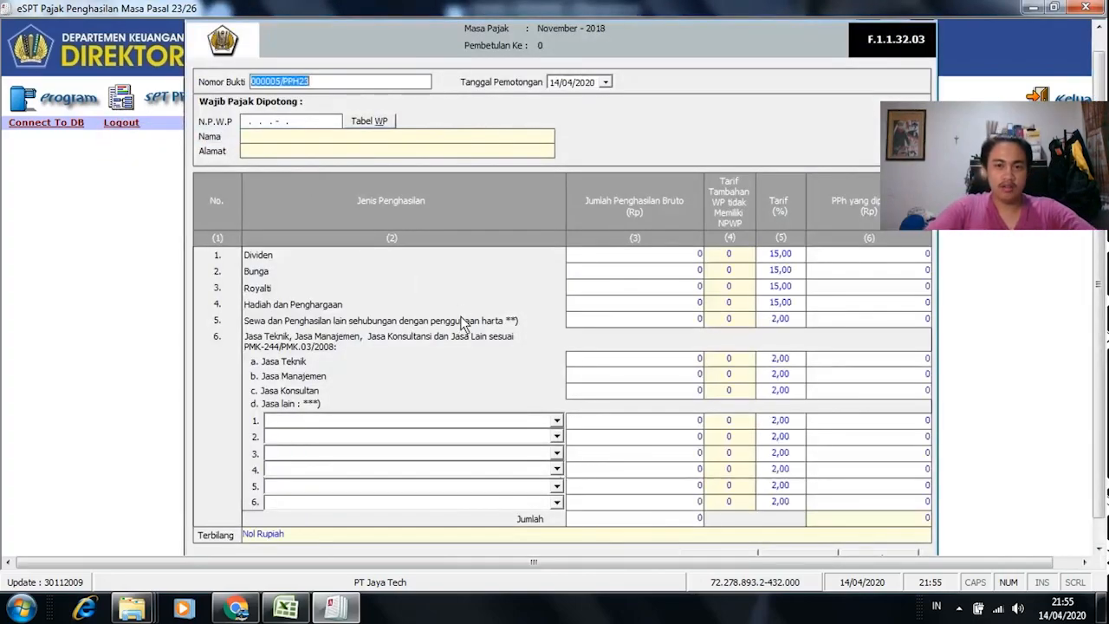
{"action": "key", "text": "alt+Tab"}
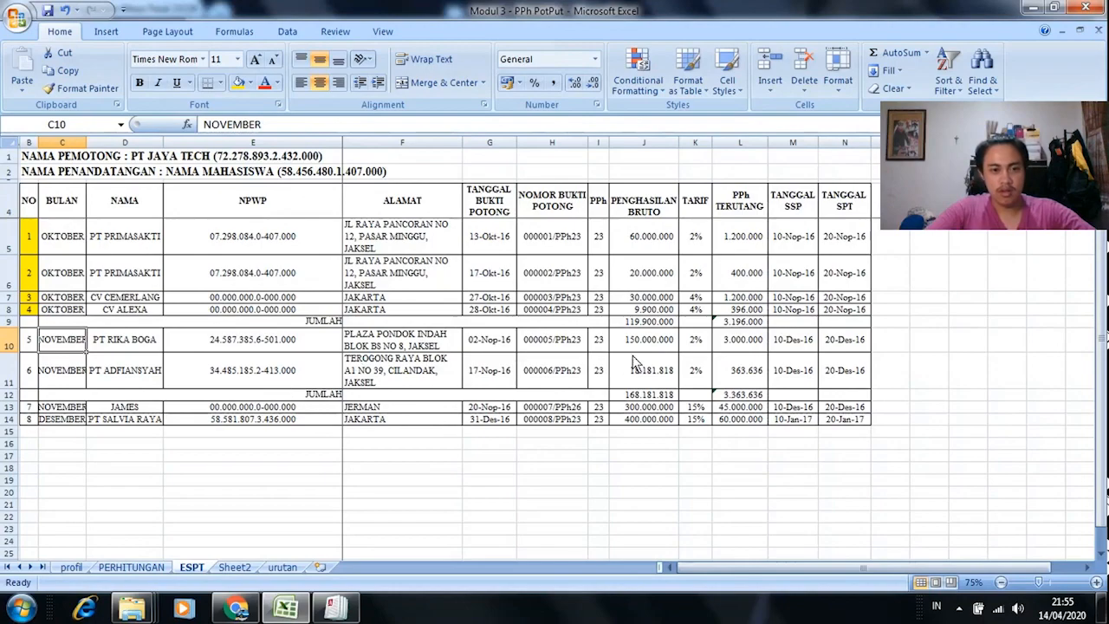
Step: Review the November entries on the workbook's ESPT and PERHITUNGAN sheets
{"action": "left_click", "coordinate": [605, 339]}
{"action": "left_click", "coordinate": [604, 380]}
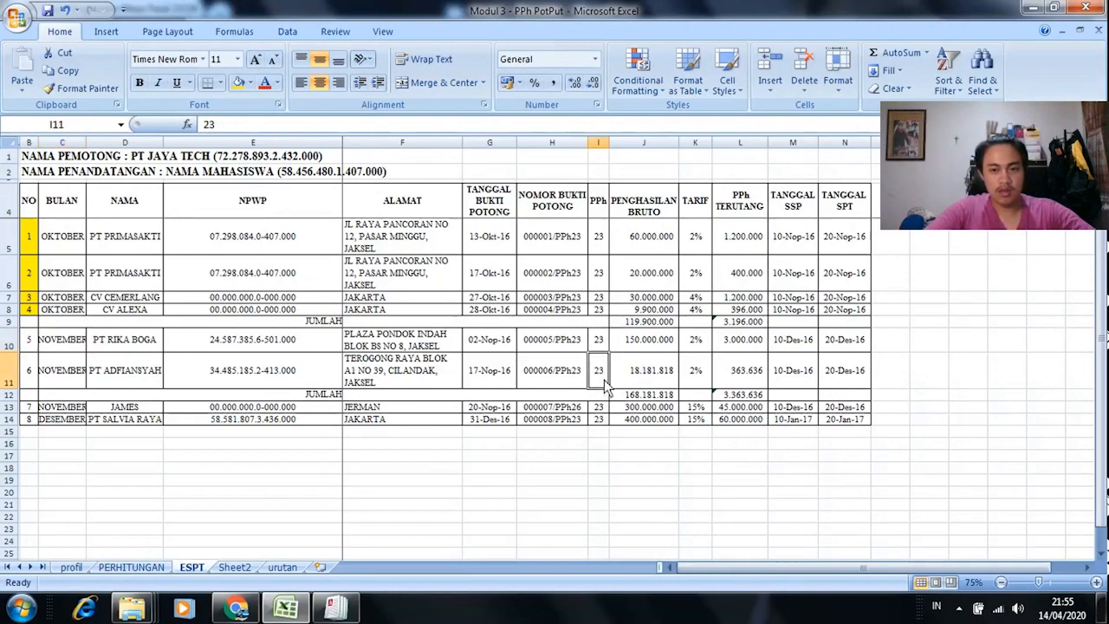
{"action": "left_click", "coordinate": [132, 567]}
{"action": "scroll", "coordinate": [301, 470], "scroll_direction": "down", "scroll_amount": 5}
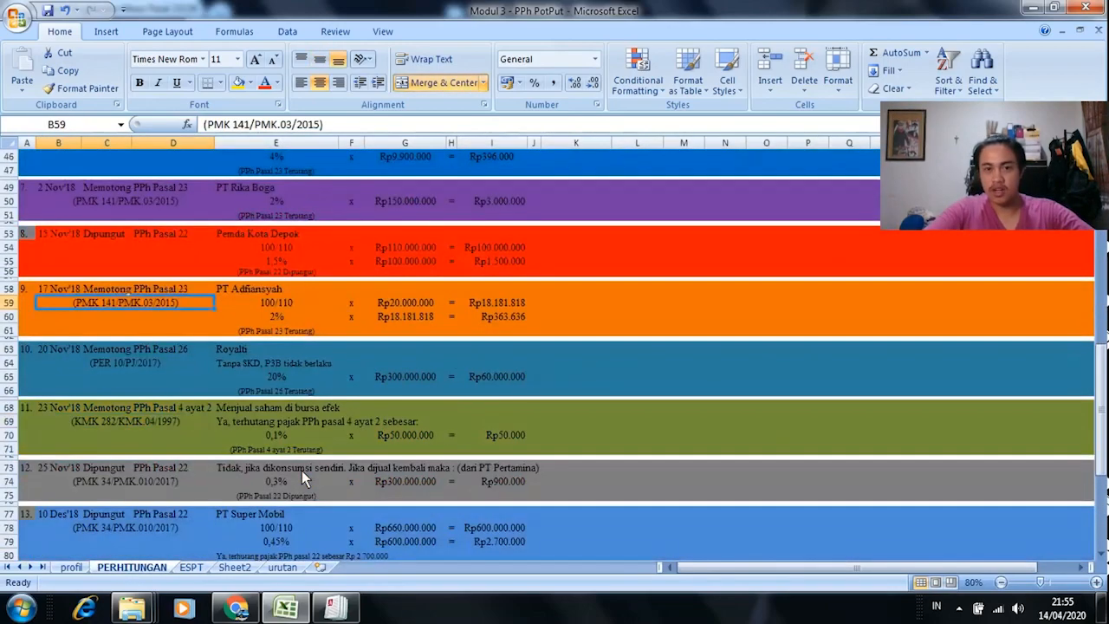
{"action": "scroll", "coordinate": [303, 479], "scroll_direction": "down", "scroll_amount": 4}
{"action": "scroll", "coordinate": [298, 475], "scroll_direction": "down", "scroll_amount": 5}
{"action": "scroll", "coordinate": [294, 475], "scroll_direction": "up", "scroll_amount": 9}
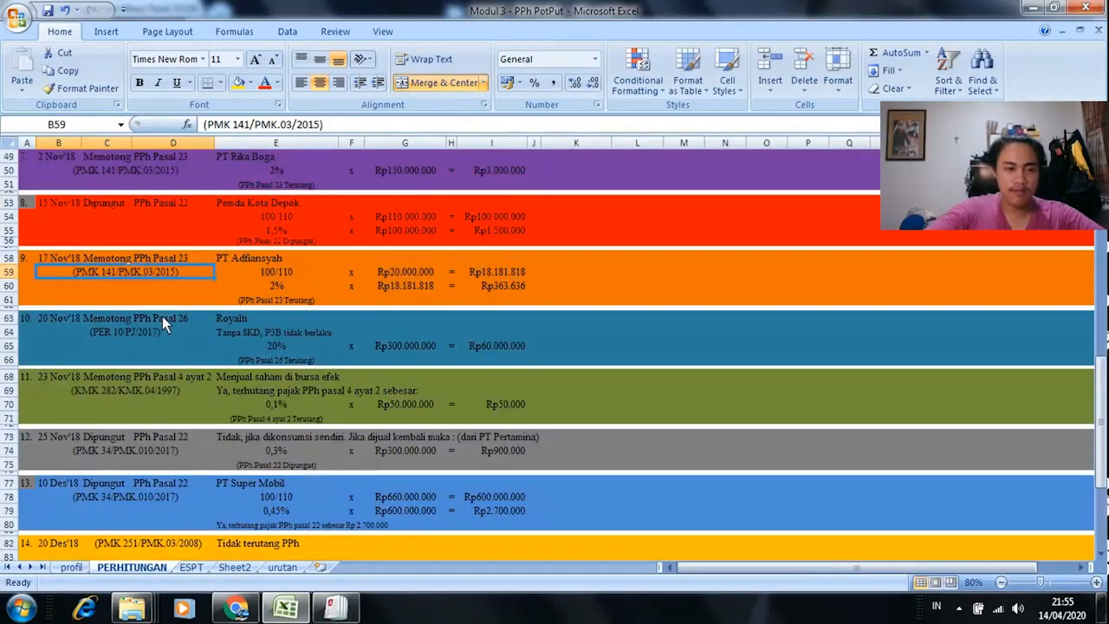
{"action": "left_click", "coordinate": [162, 318]}
{"action": "left_click", "coordinate": [191, 565]}
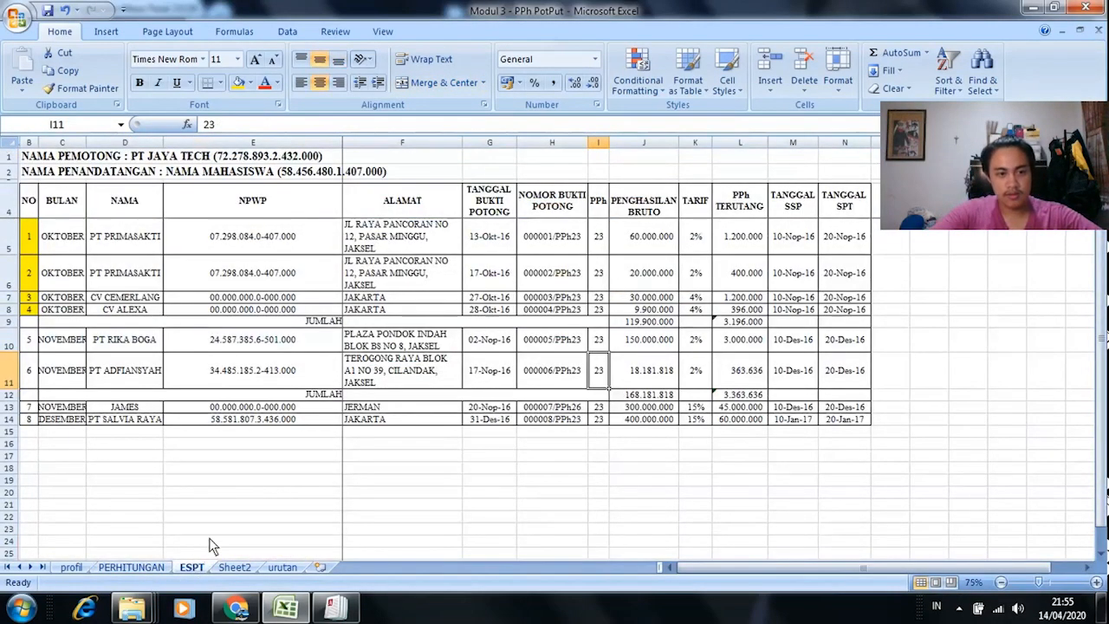
{"action": "left_click", "coordinate": [495, 407]}
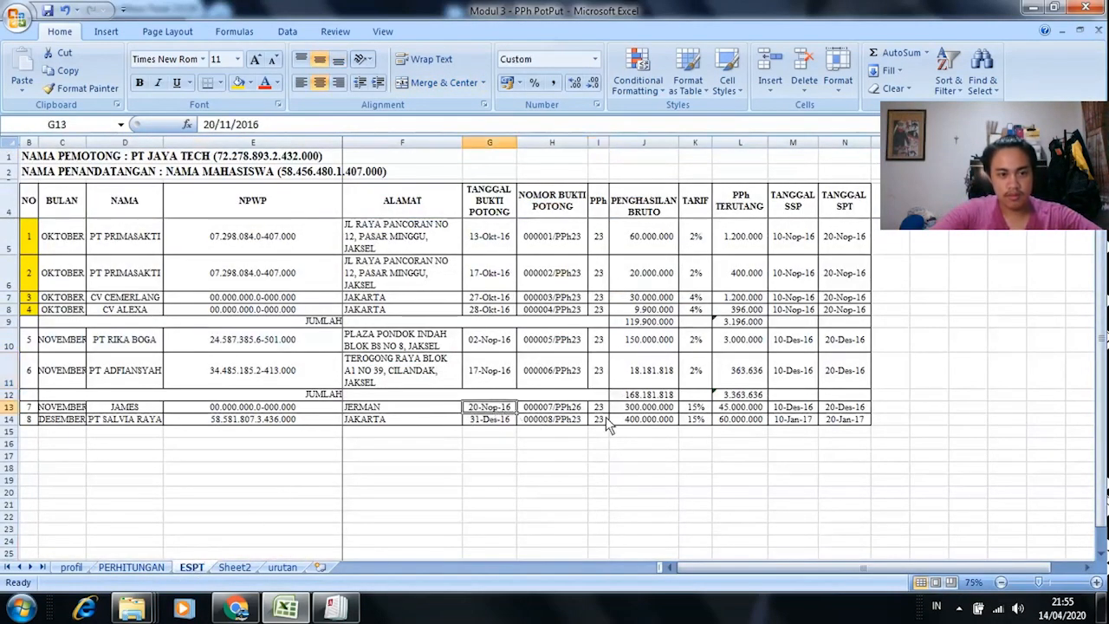
{"action": "left_click", "coordinate": [78, 407]}
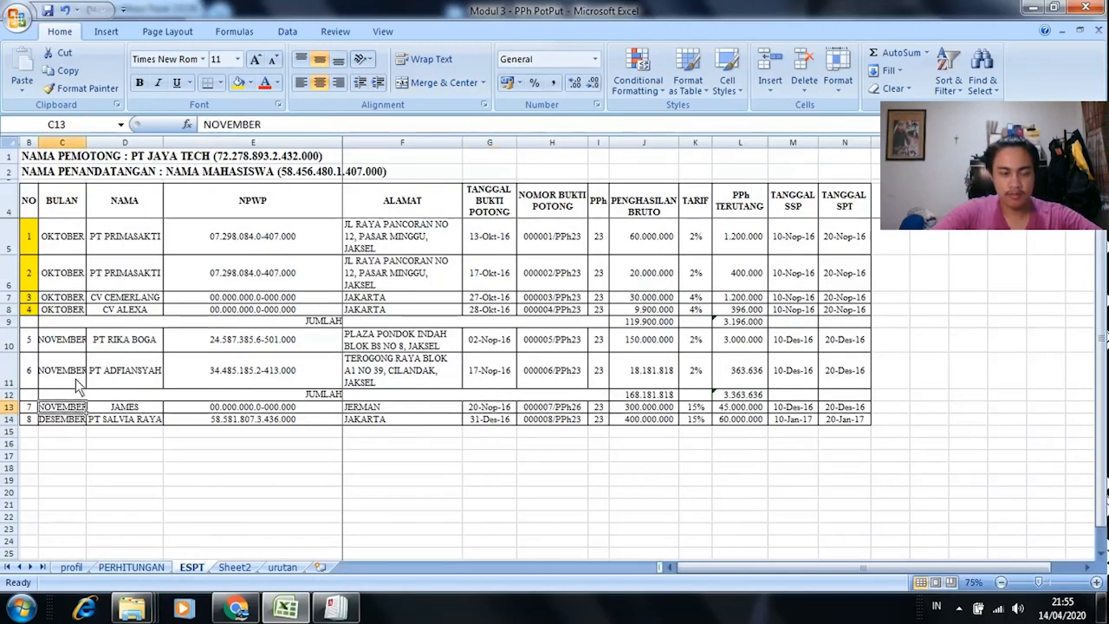
{"action": "left_click", "coordinate": [78, 340]}
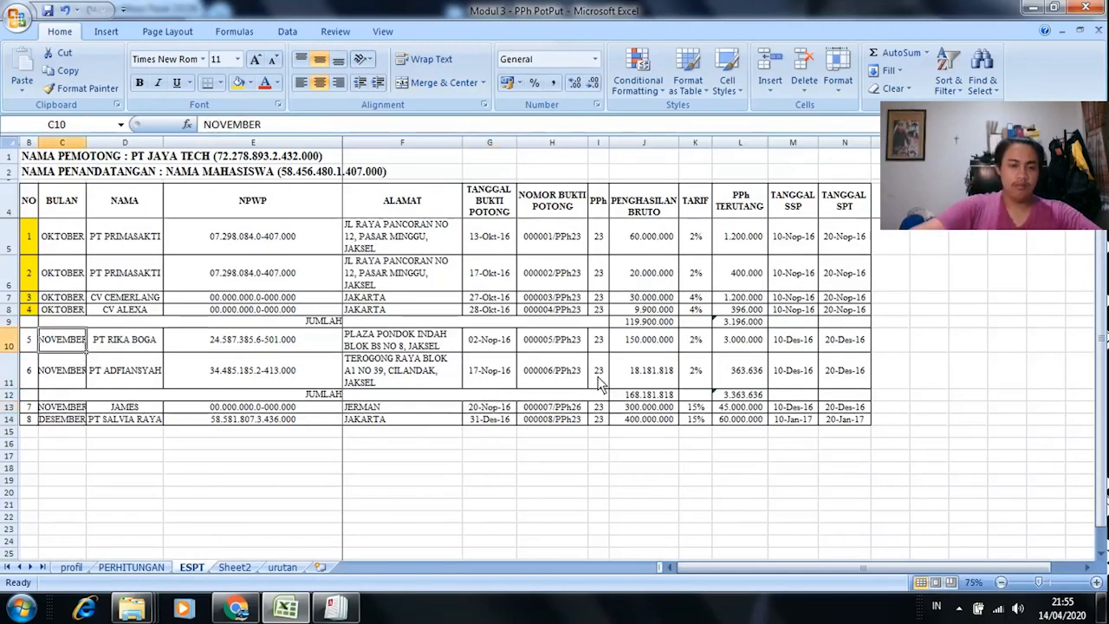
Step: Copy PT RIKA BOGA's NPWP from E10 for pasting into the slip's NPWP field
{"action": "left_click", "coordinate": [235, 345]}
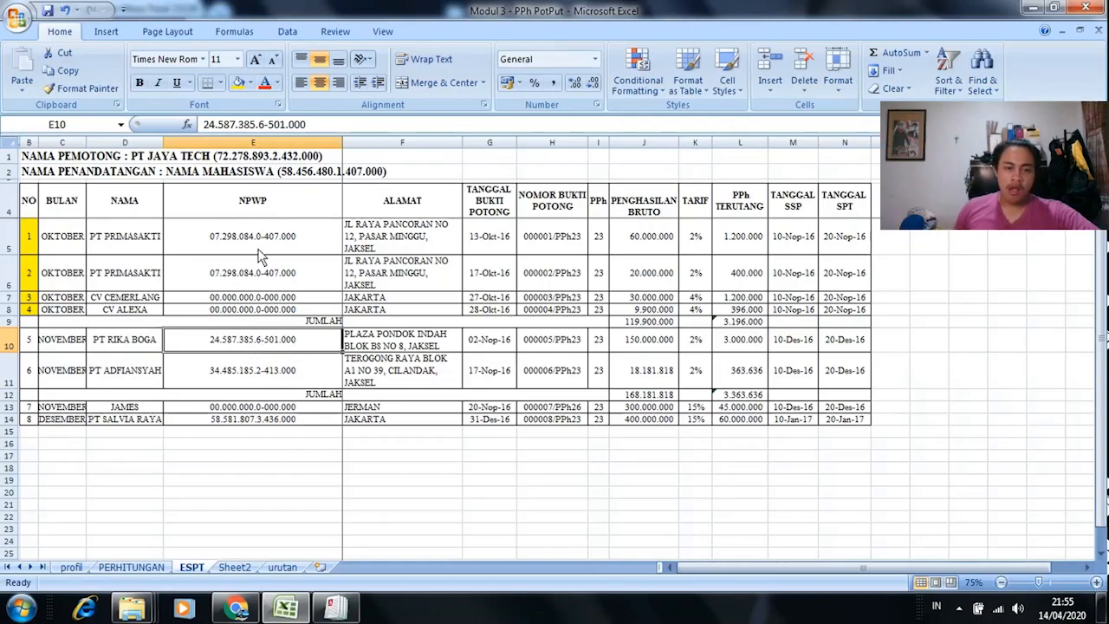
{"action": "key", "text": "ctrl+c"}
{"action": "key", "text": "alt+Tab"}
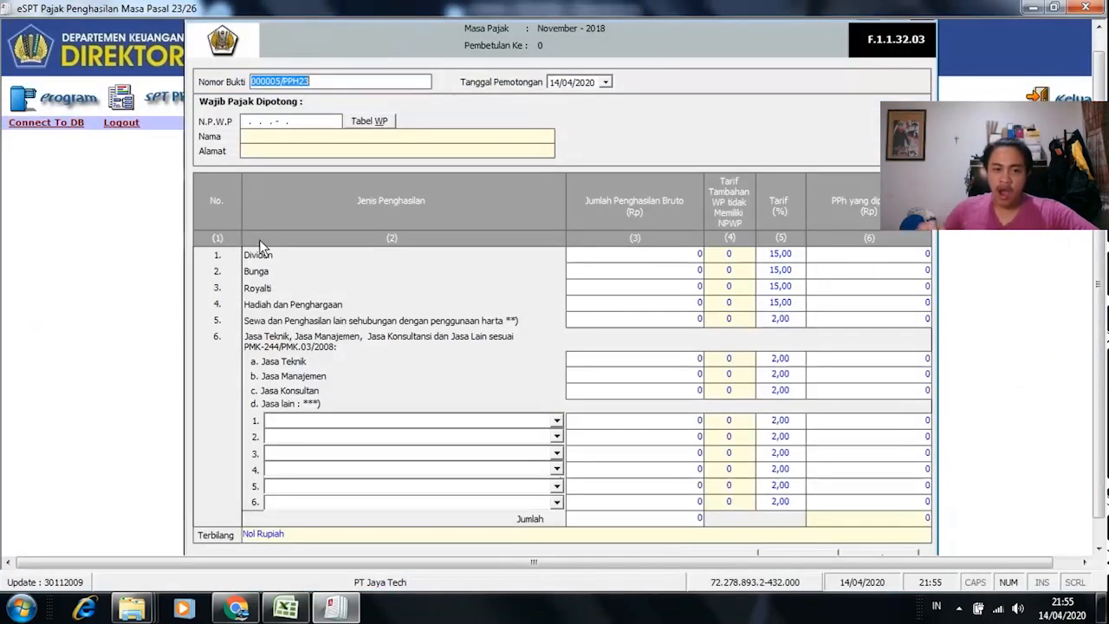
{"action": "left_click", "coordinate": [294, 124]}
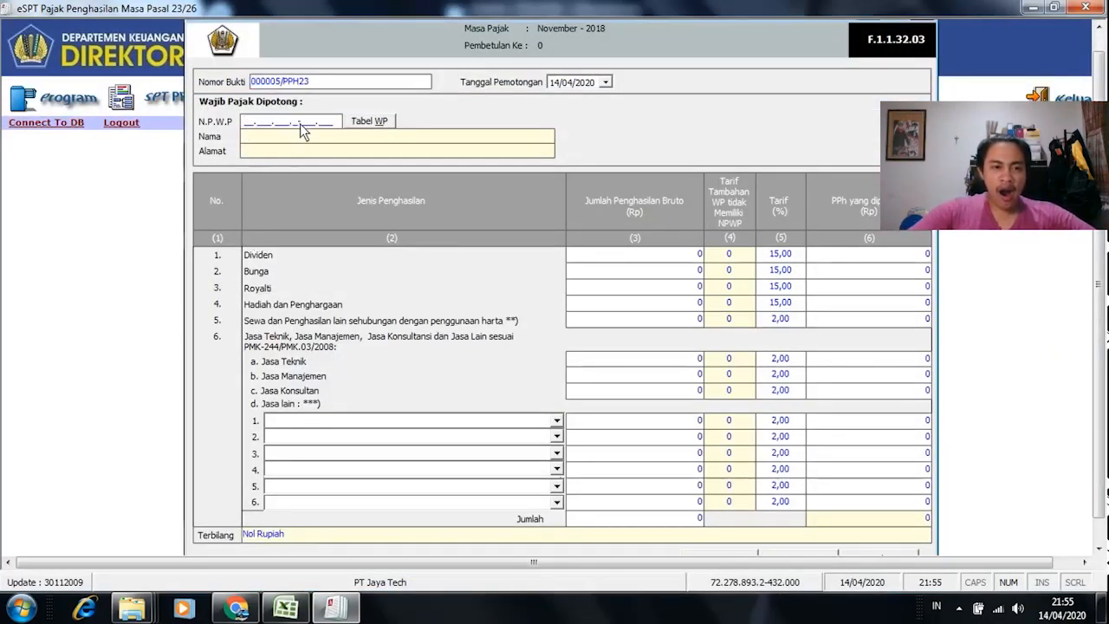
{"action": "right_click", "coordinate": [242, 124]}
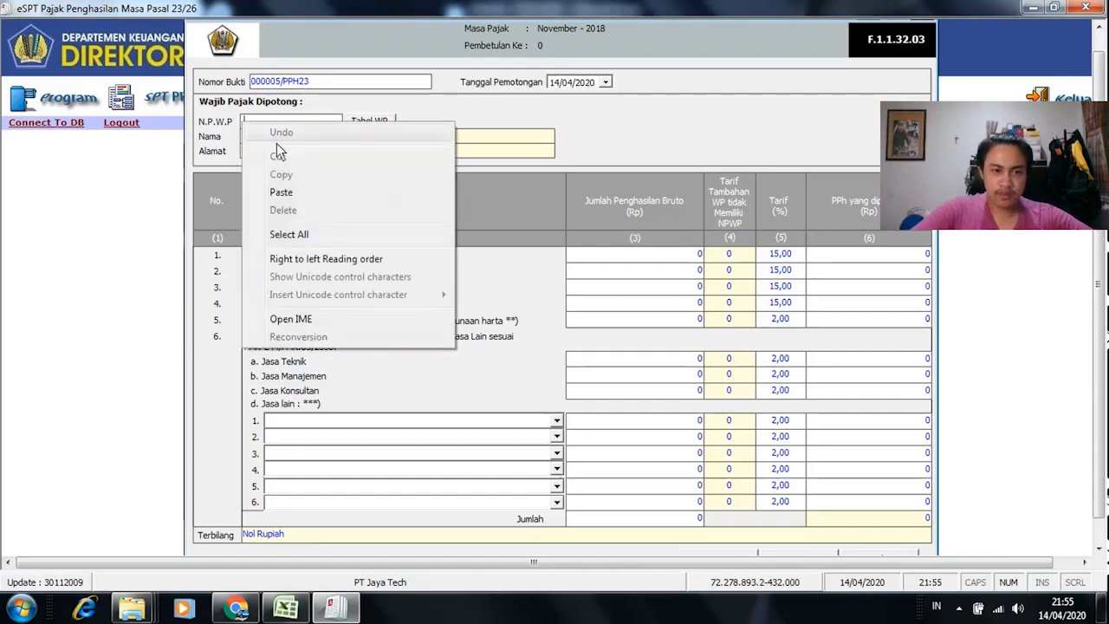
Step: Paste PT RIKA BOGA's NPWP and register the unregistered taxpayer under the name PT RIKA BOGA
{"action": "left_click", "coordinate": [313, 189]}
{"action": "key", "text": "Return"}
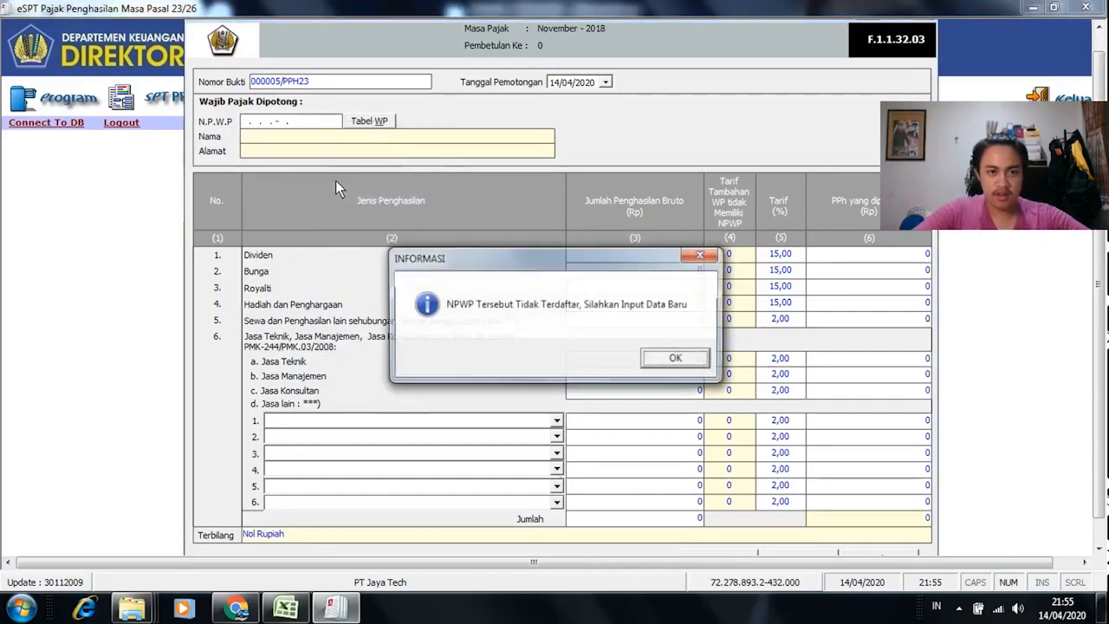
{"action": "left_click", "coordinate": [676, 360]}
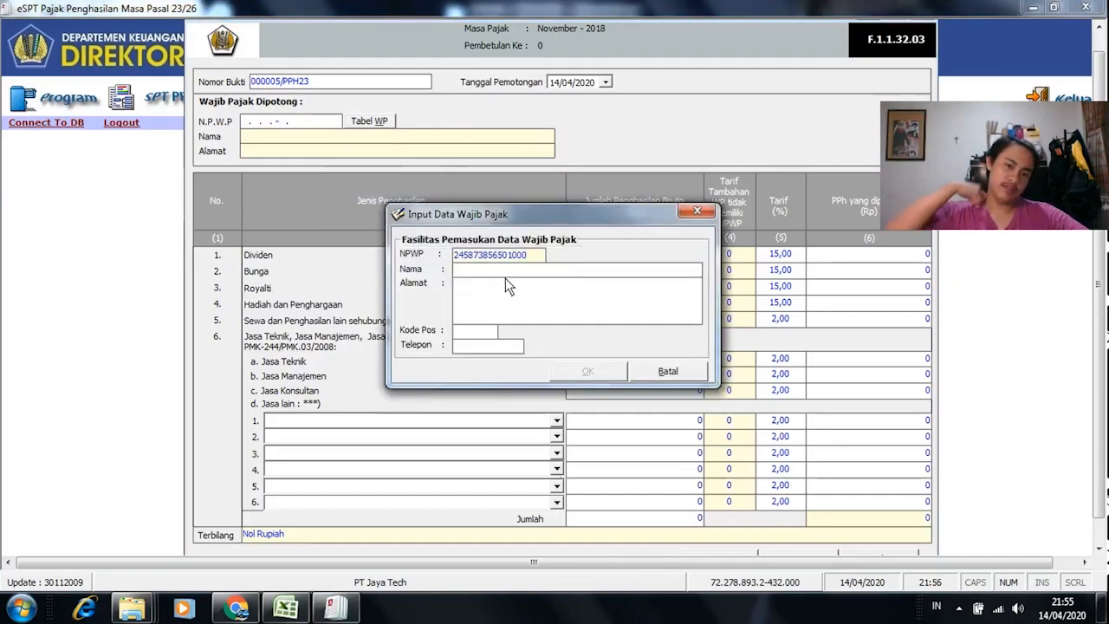
{"action": "key", "text": "alt+Tab"}
{"action": "left_click", "coordinate": [152, 342]}
{"action": "key", "text": "ctrl+c"}
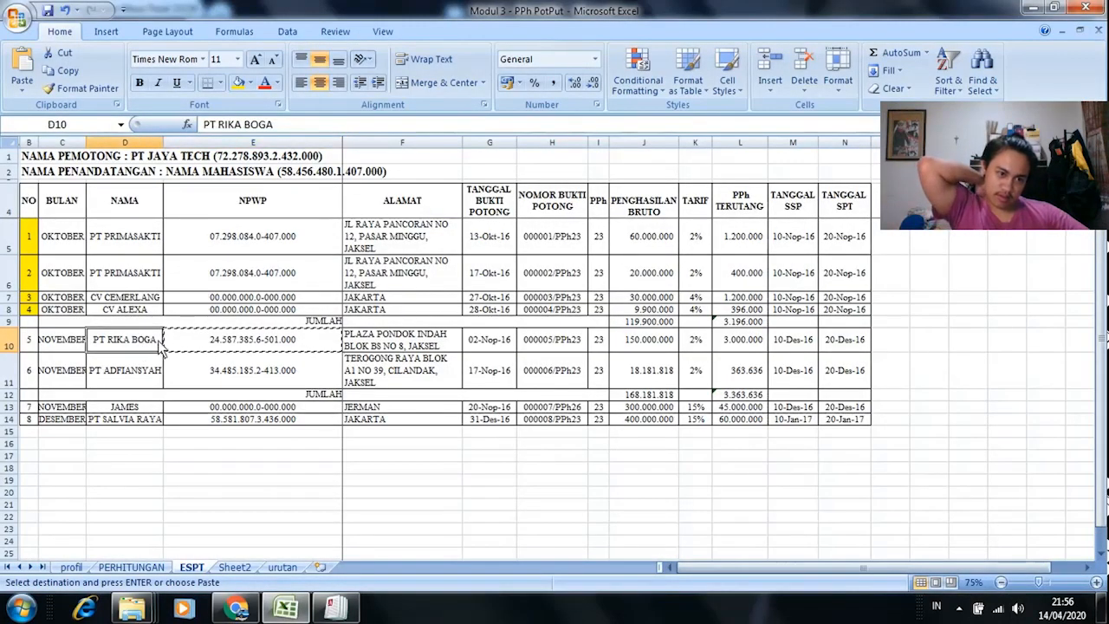
{"action": "key", "text": "alt+Tab"}
{"action": "key", "text": "ctrl+v"}
{"action": "left_click", "coordinate": [511, 305]}
Step: Add PT RIKA BOGA's address from Excel and postal code 1244, then save the taxpayer
{"action": "key", "text": "alt+Tab"}
{"action": "left_click", "coordinate": [403, 346]}
{"action": "key", "text": "ctrl+c"}
{"action": "key", "text": "alt+Tab"}
{"action": "key", "text": "ctrl+v"}
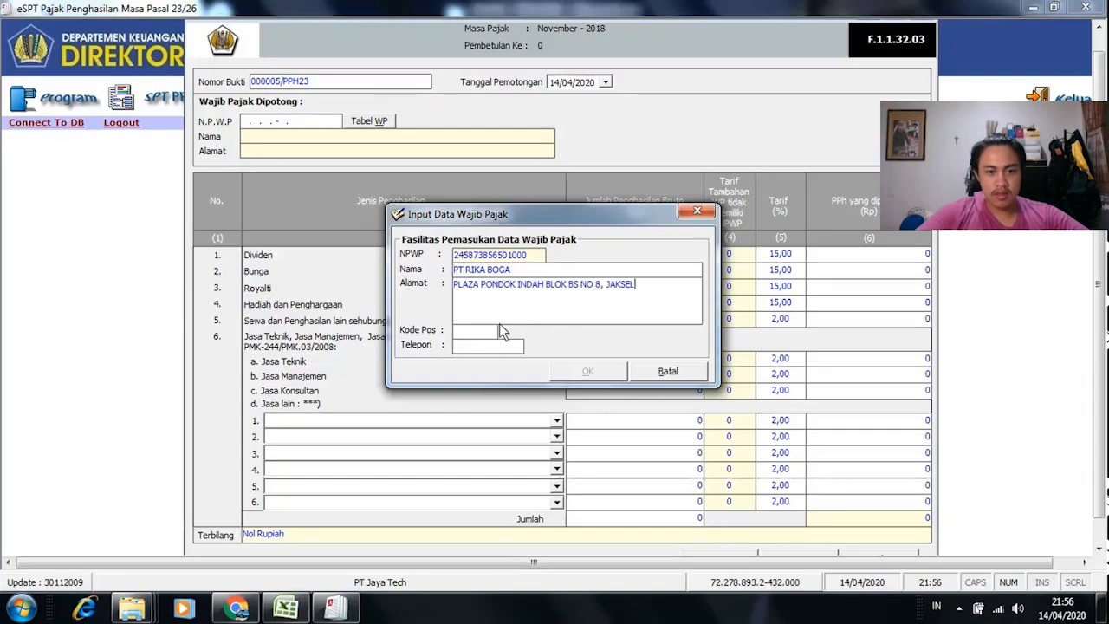
{"action": "key", "text": "alt+Tab"}
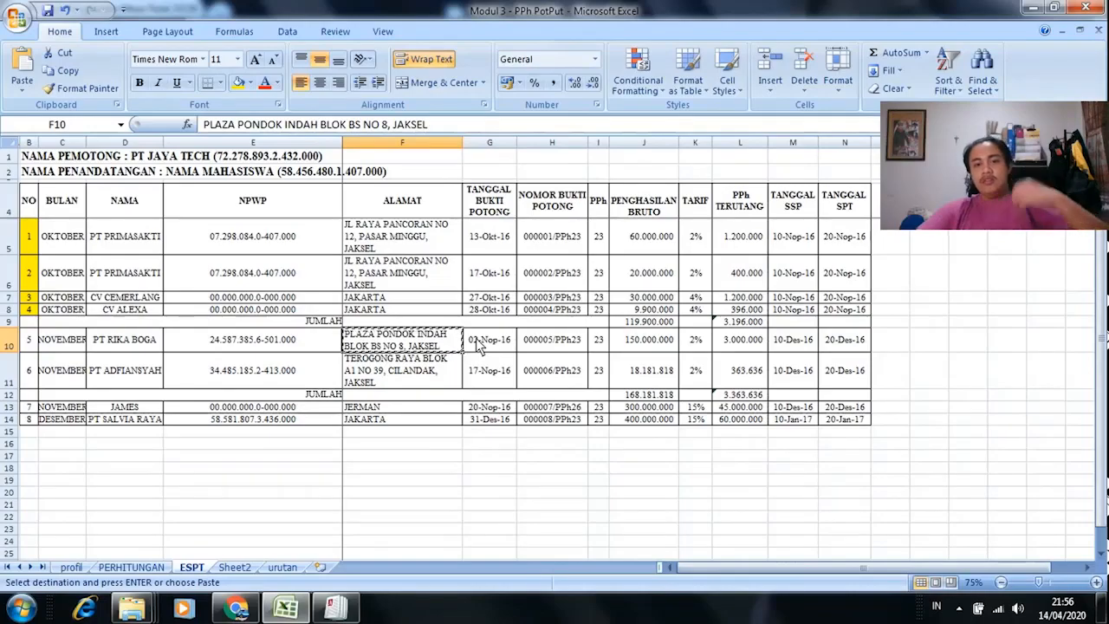
{"action": "key", "text": "alt+Tab"}
{"action": "left_click", "coordinate": [476, 337]}
{"action": "type", "text": "1244"}
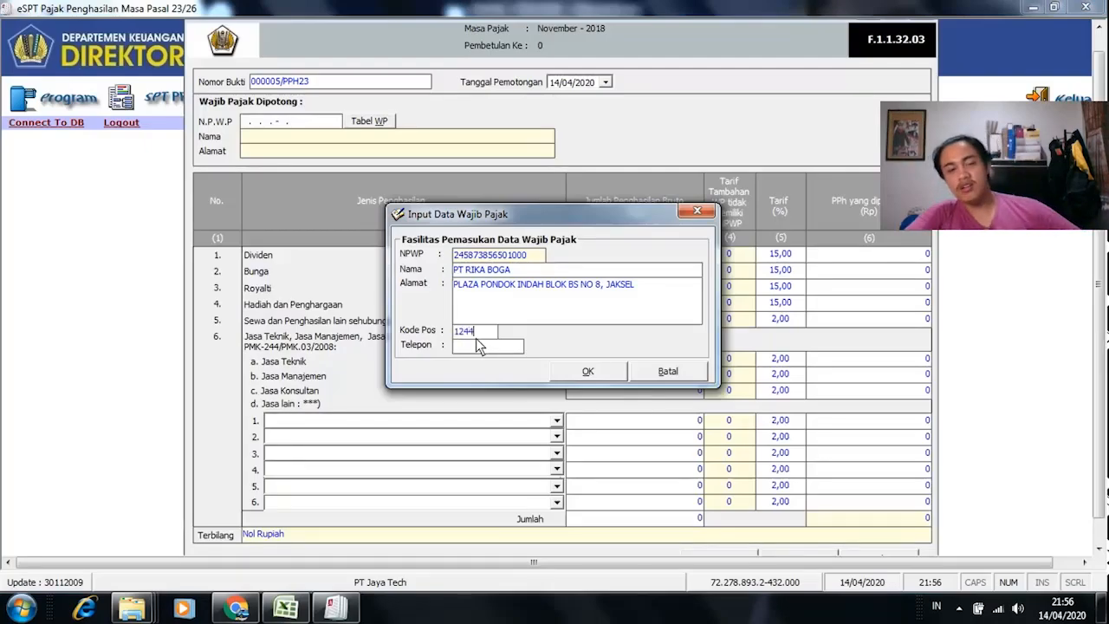
{"action": "left_click", "coordinate": [587, 373]}
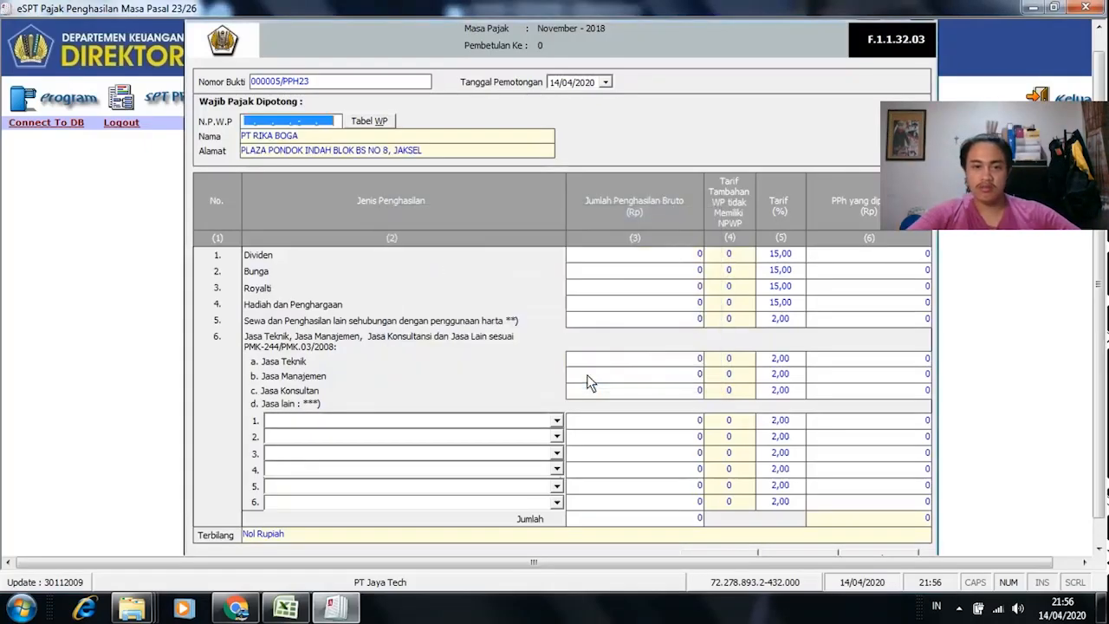
Step: Select PT RIKA BOGA from Tabel WP to fill the slip's taxpayer details
{"action": "left_click", "coordinate": [607, 82]}
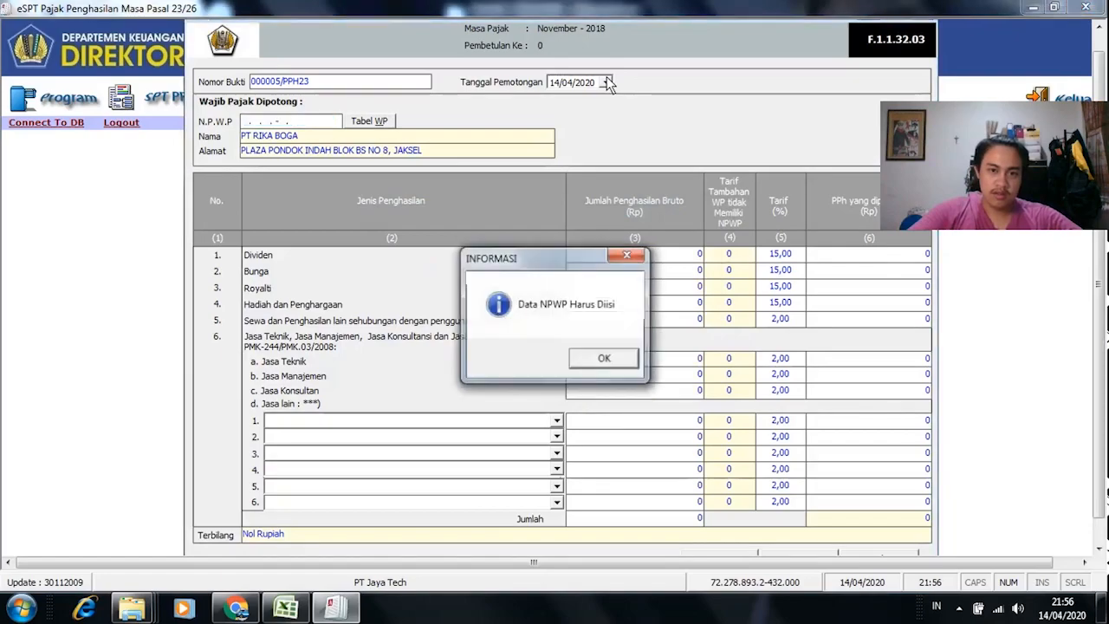
{"action": "left_click", "coordinate": [604, 359]}
{"action": "left_click", "coordinate": [375, 127]}
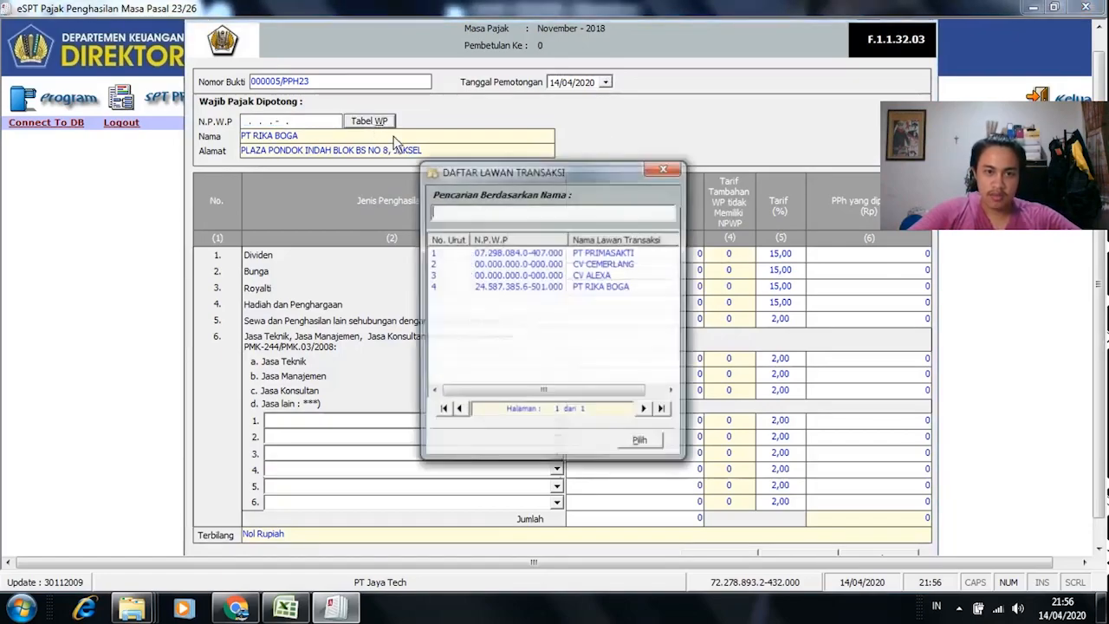
{"action": "left_click", "coordinate": [606, 287]}
{"action": "left_click", "coordinate": [641, 442]}
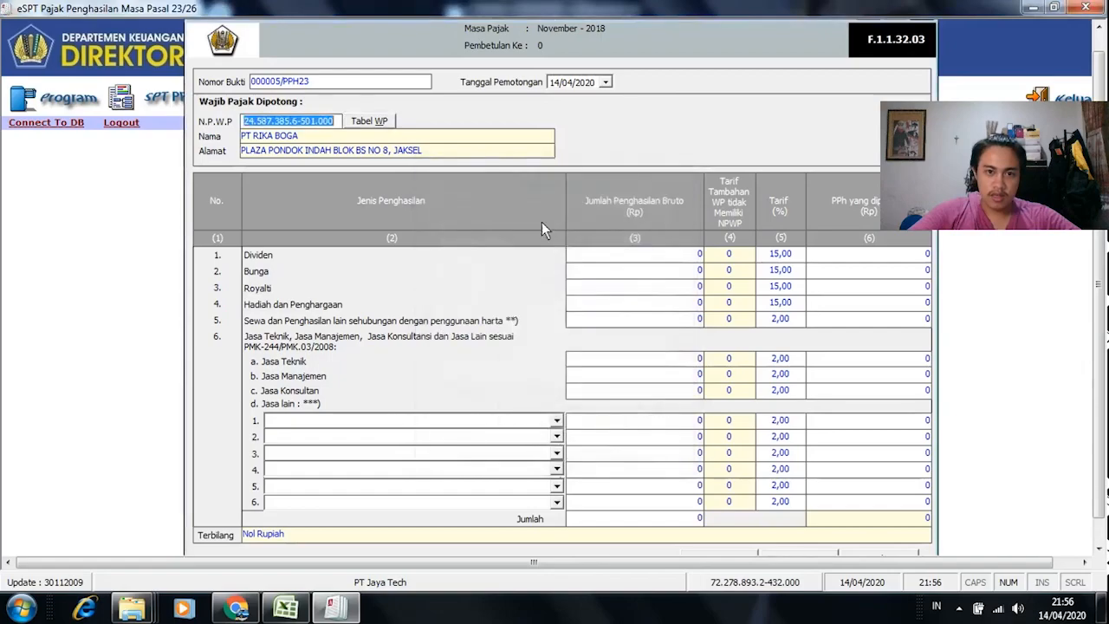
{"action": "left_click", "coordinate": [605, 83]}
Step: Move the withholding date calendar to November 2018
{"action": "key", "text": "alt+Tab"}
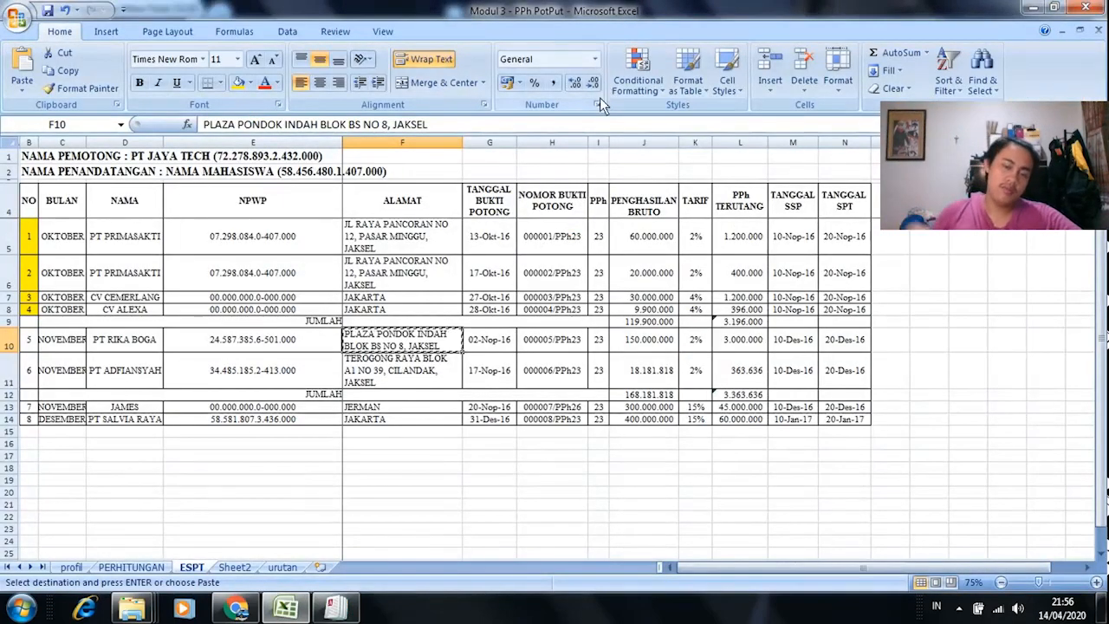
{"action": "key", "text": "alt+Tab"}
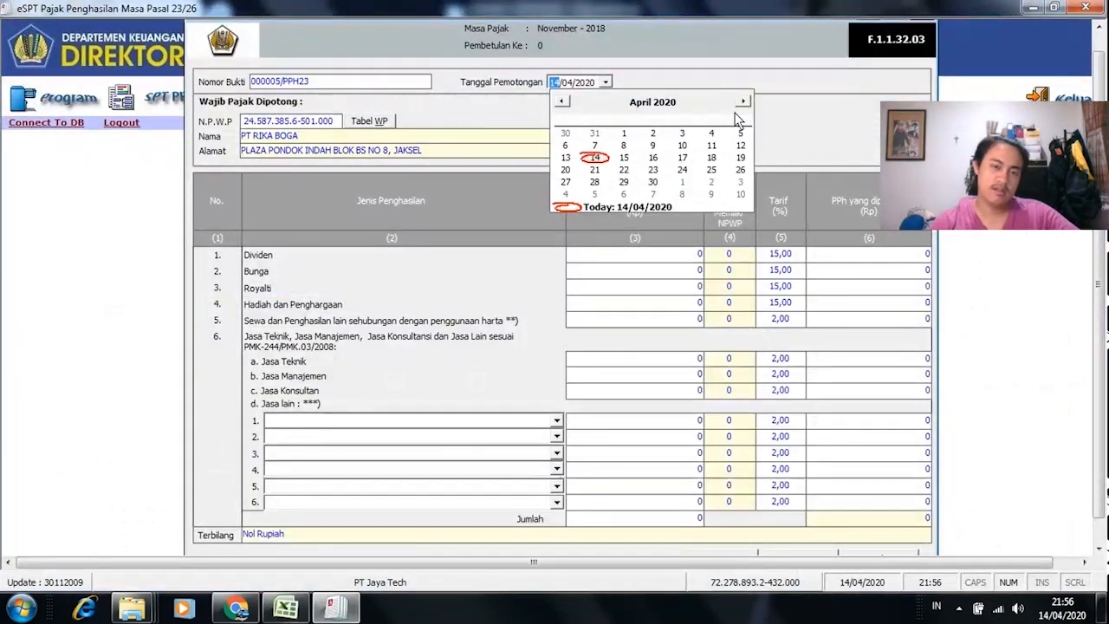
{"action": "left_click", "coordinate": [688, 109]}
{"action": "left_click", "coordinate": [688, 108]}
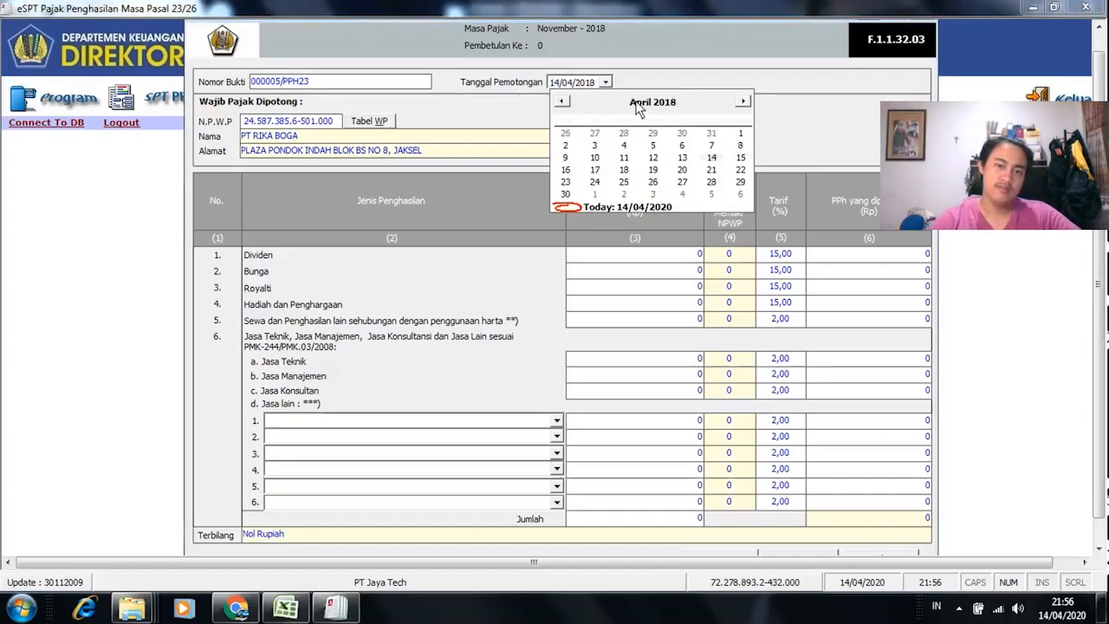
{"action": "left_click", "coordinate": [638, 102]}
{"action": "left_click", "coordinate": [595, 297]}
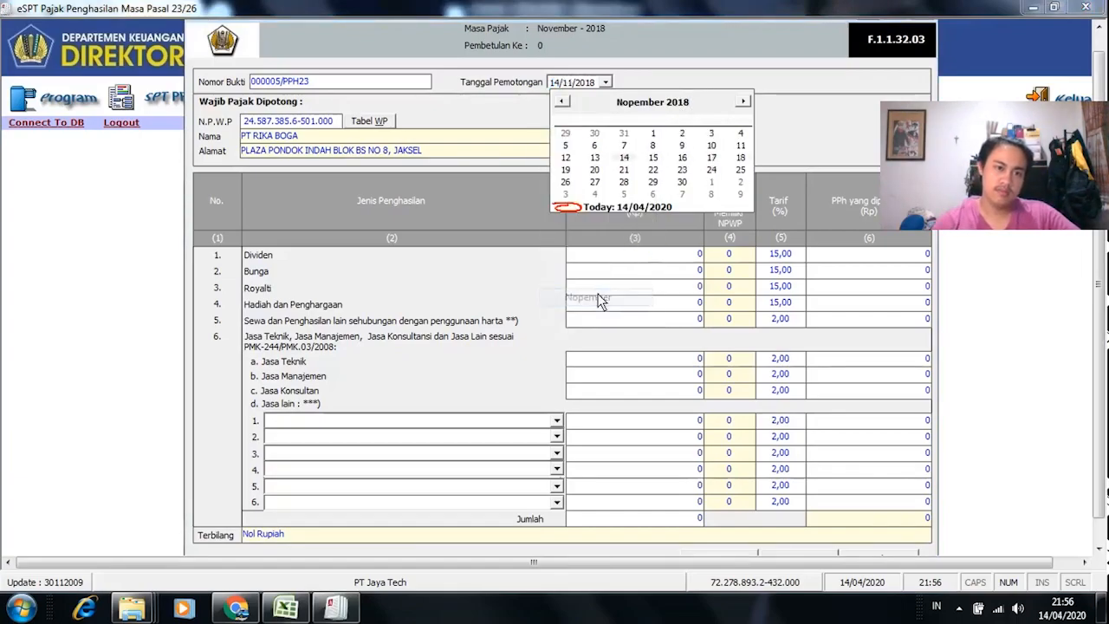
Step: Set the withholding date to 02/11/2018, checking cells G10 and J10 in the workbook
{"action": "key", "text": "alt+Tab"}
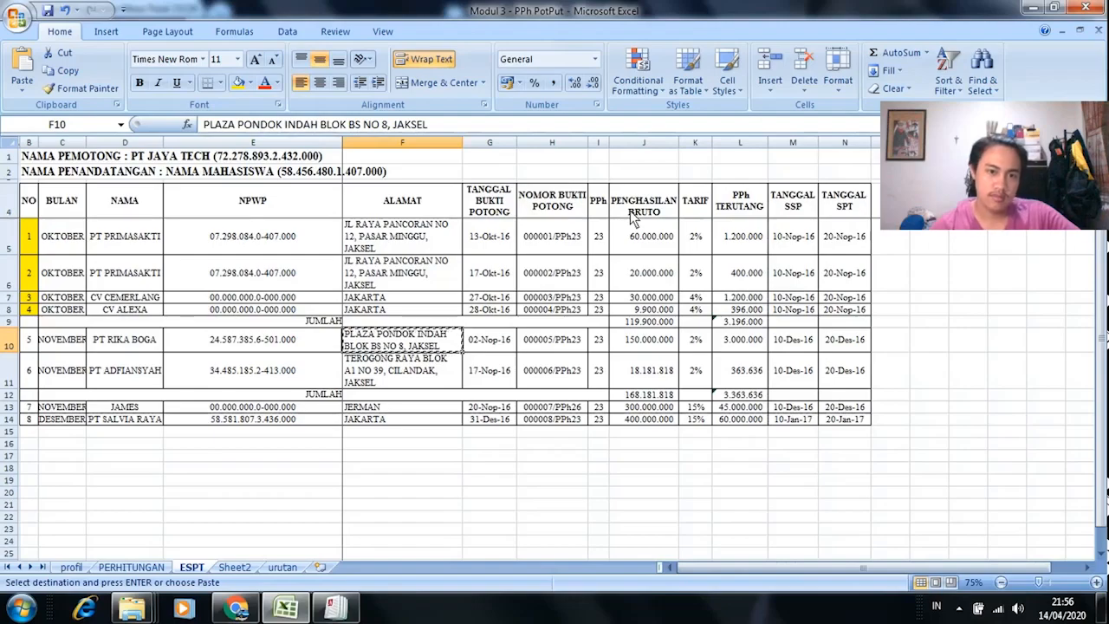
{"action": "key", "text": "alt+Tab"}
{"action": "key", "text": "alt+Tab"}
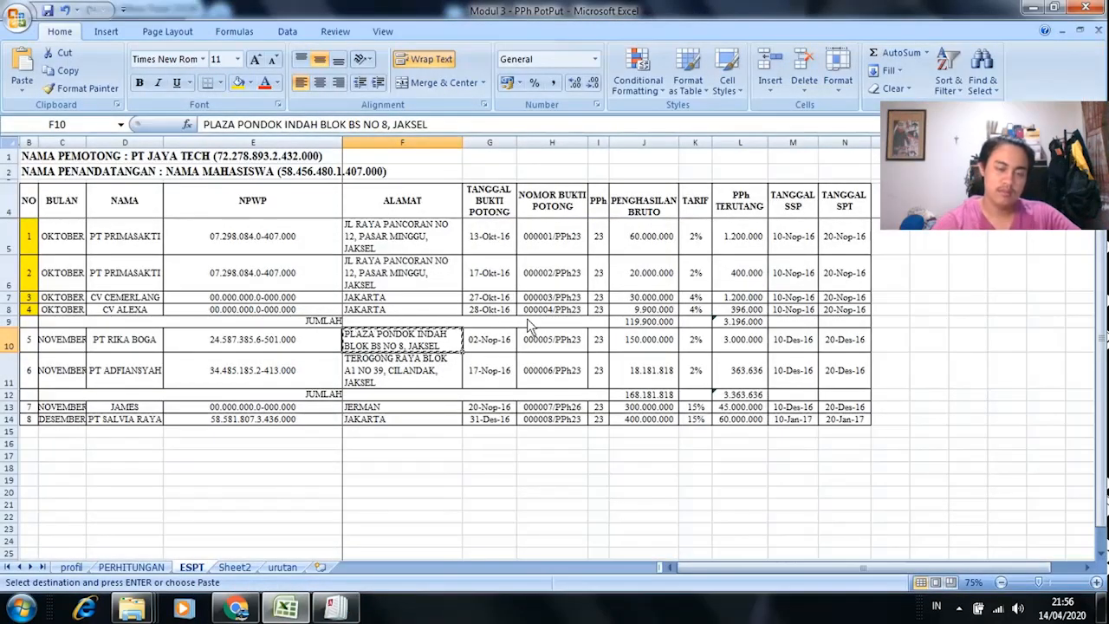
{"action": "left_click", "coordinate": [494, 345]}
{"action": "key", "text": "alt+Tab"}
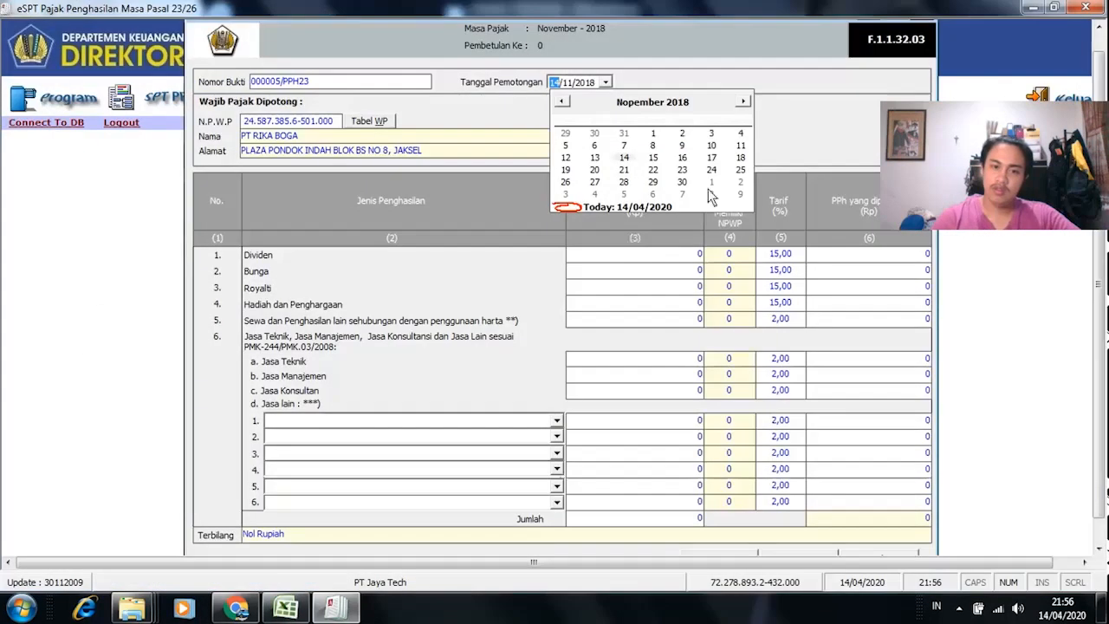
{"action": "left_click", "coordinate": [682, 132]}
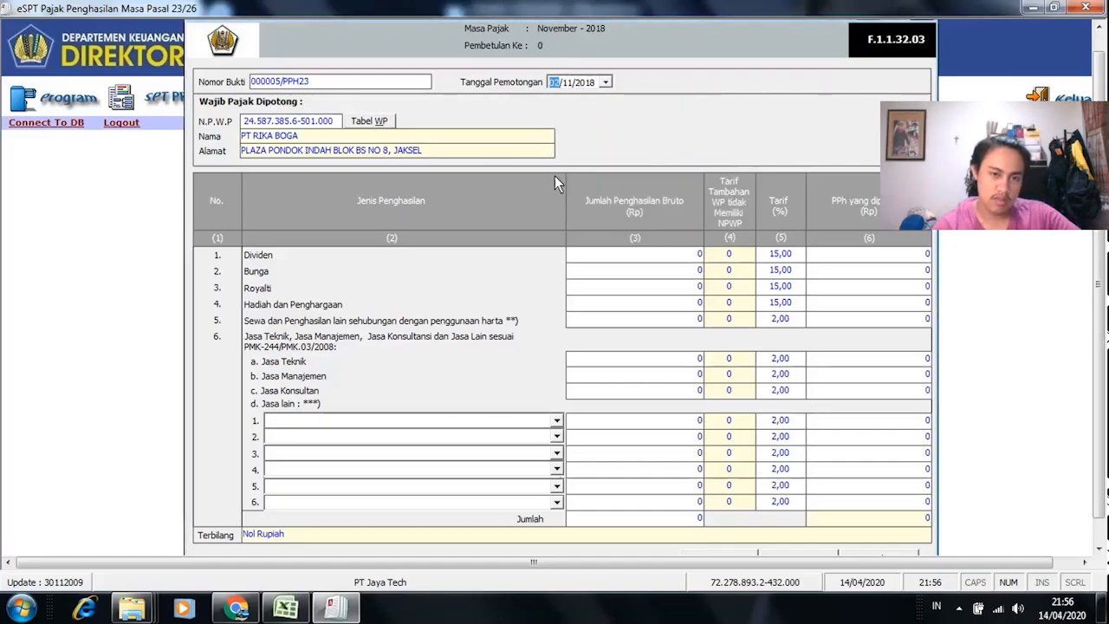
{"action": "key", "text": "alt+Tab"}
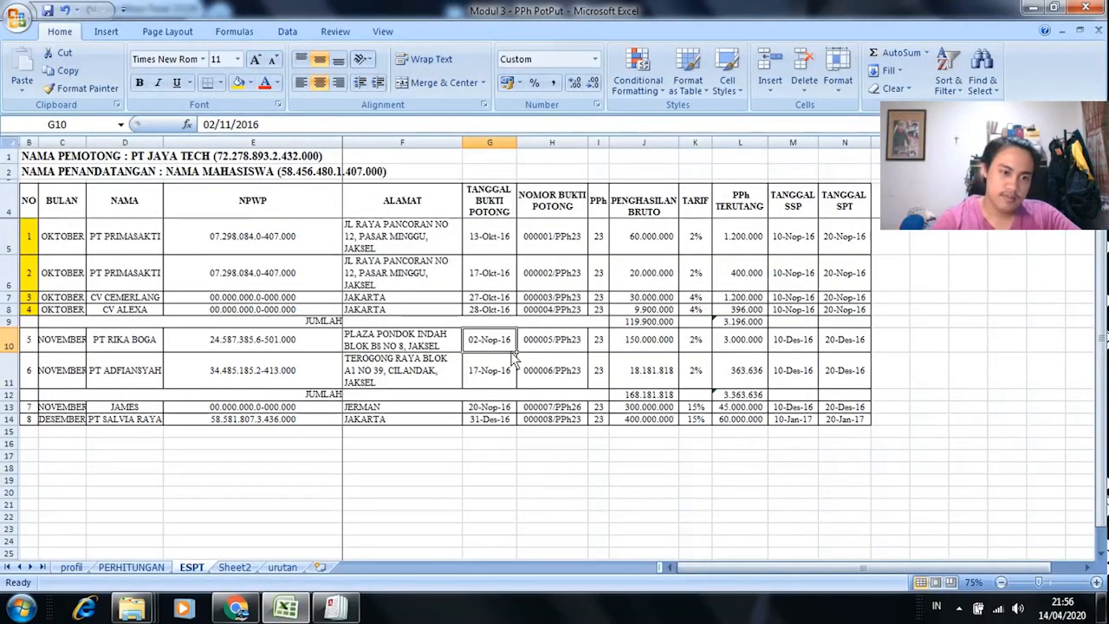
{"action": "left_click", "coordinate": [650, 347]}
{"action": "key", "text": "alt+Tab"}
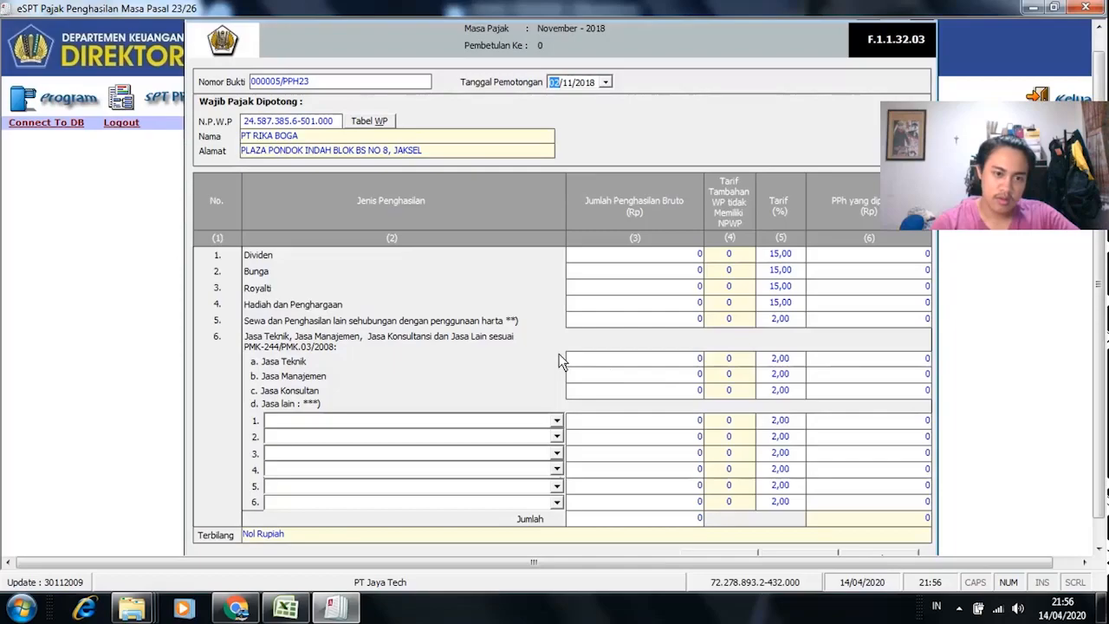
{"action": "key", "text": "alt+Tab"}
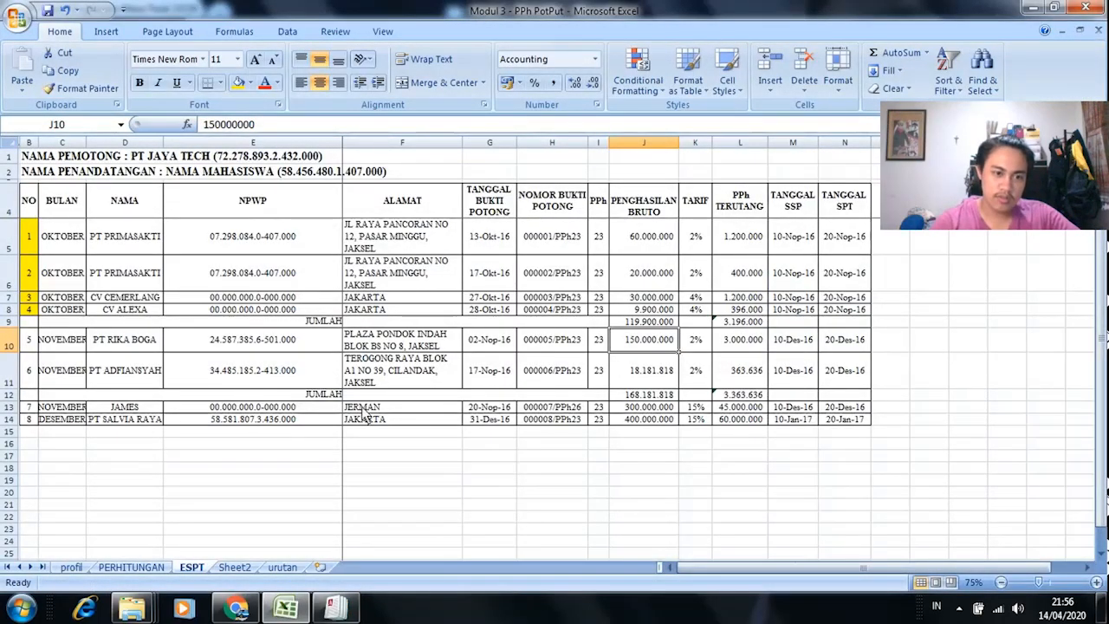
Step: Look over the PERHITUNGAN calculation sheet in the workbook
{"action": "left_click", "coordinate": [130, 566]}
{"action": "key", "text": "alt+Tab"}
{"action": "key", "text": "alt+Tab"}
{"action": "left_click", "coordinate": [191, 567]}
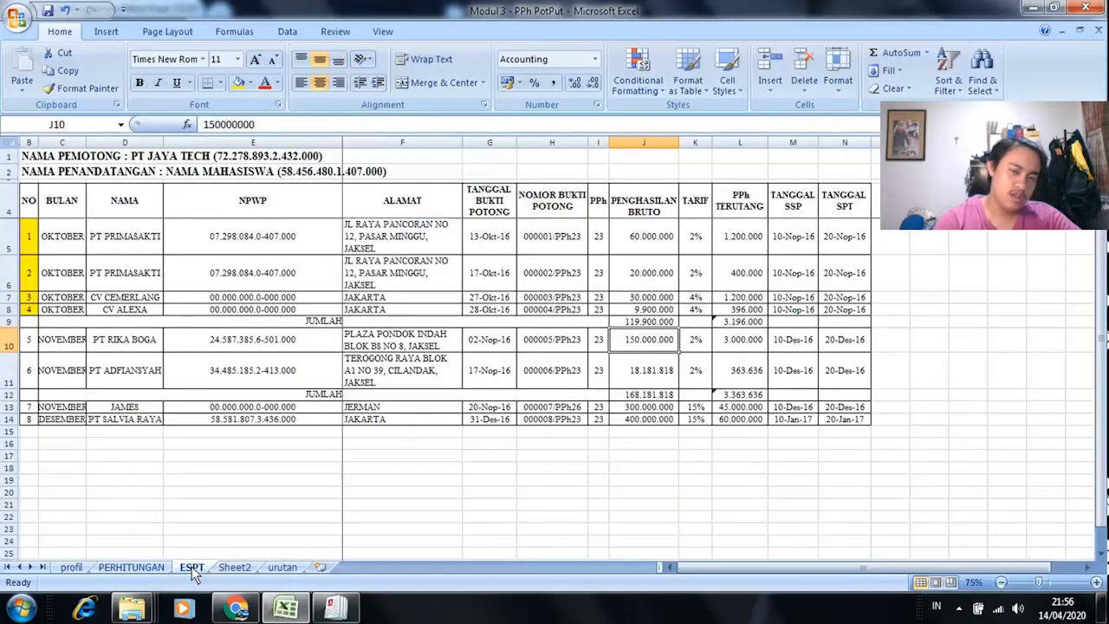
{"action": "left_click", "coordinate": [161, 568]}
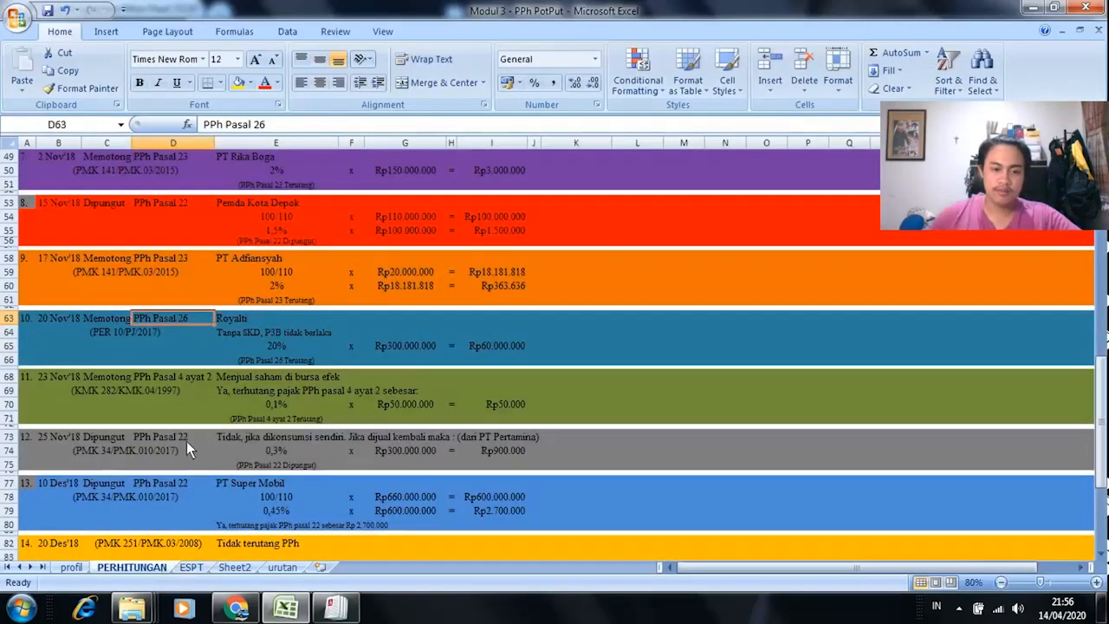
{"action": "scroll", "coordinate": [186, 439], "scroll_direction": "up", "scroll_amount": 2}
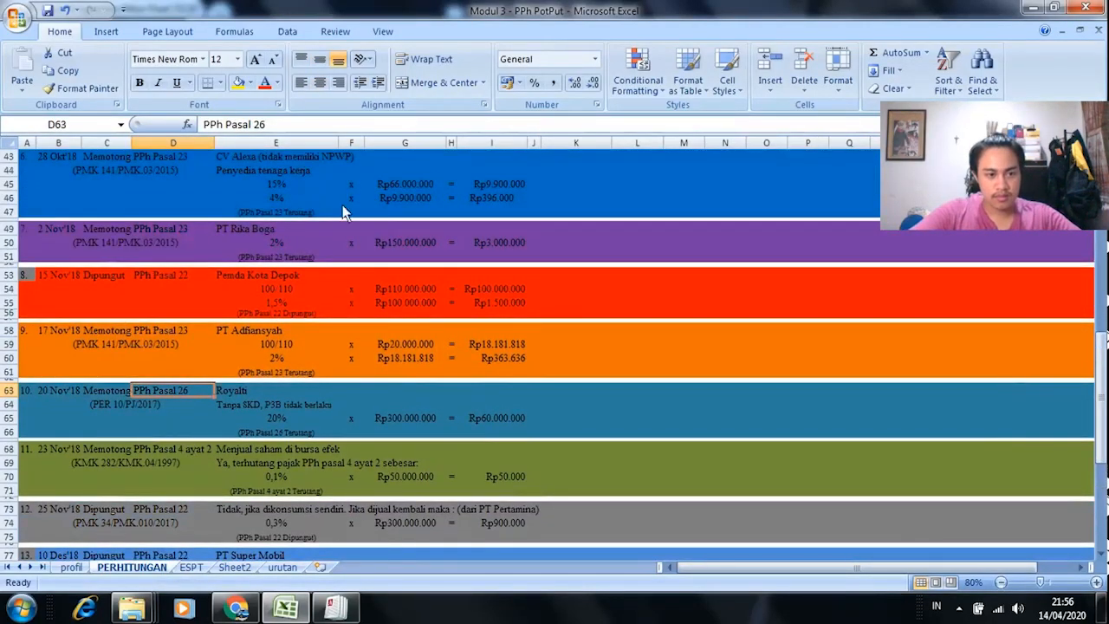
Step: Read item 7's PT Rika Boga catering case in the PDF, highlighting the catering phrase
{"action": "key", "text": "alt+Tab"}
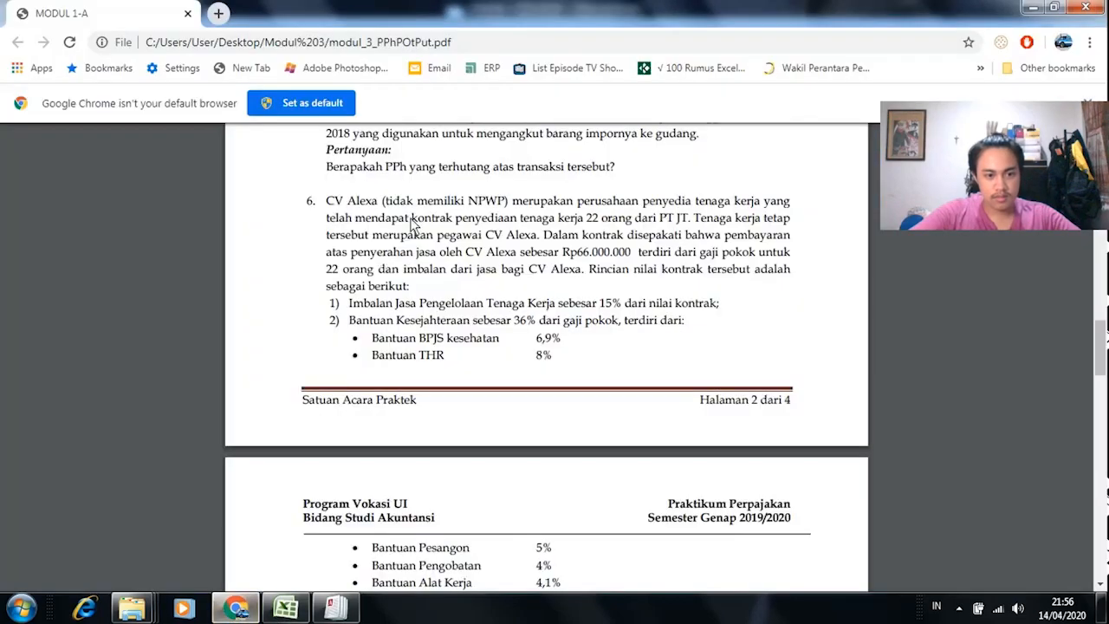
{"action": "scroll", "coordinate": [447, 308], "scroll_direction": "down", "scroll_amount": 5}
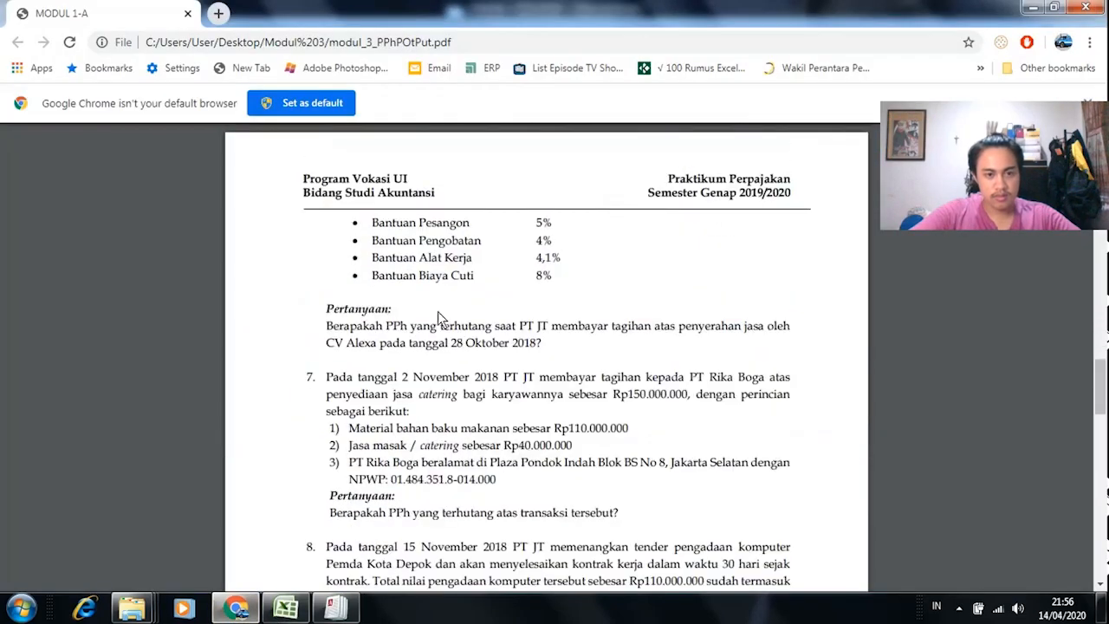
{"action": "scroll", "coordinate": [442, 355], "scroll_direction": "down", "scroll_amount": 4}
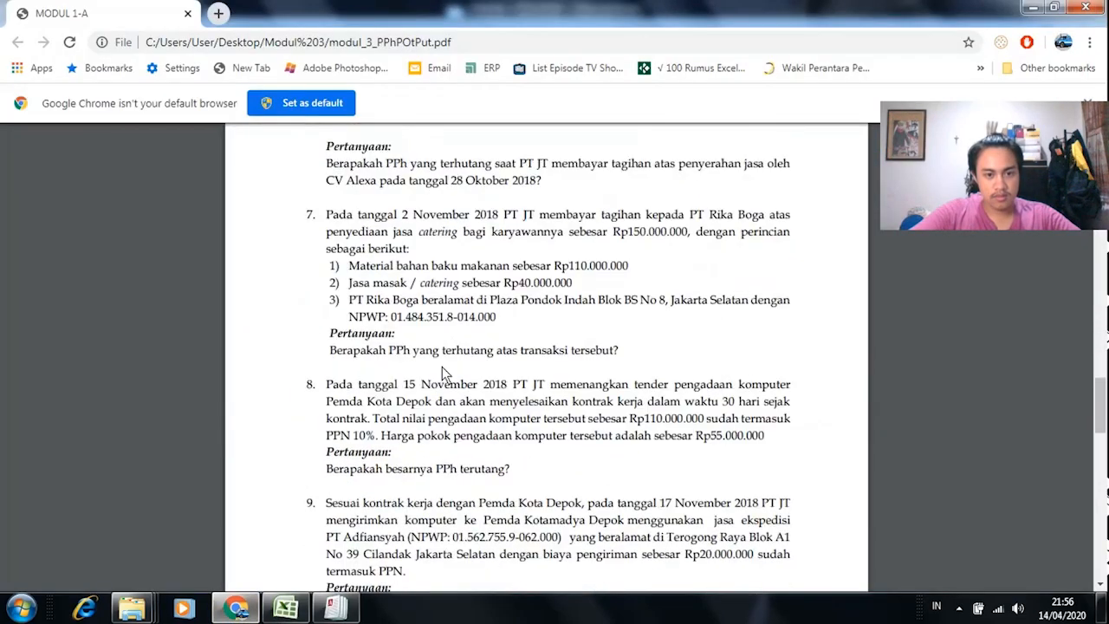
{"action": "left_click", "coordinate": [243, 610]}
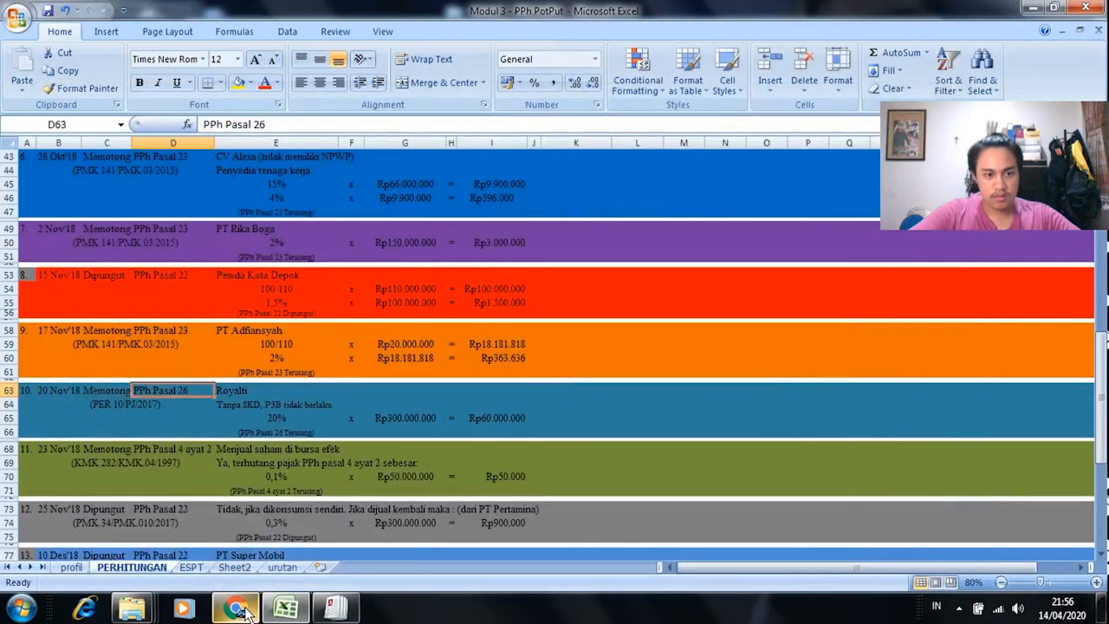
{"action": "left_click", "coordinate": [243, 610]}
{"action": "scroll", "coordinate": [377, 442], "scroll_direction": "up", "scroll_amount": 4}
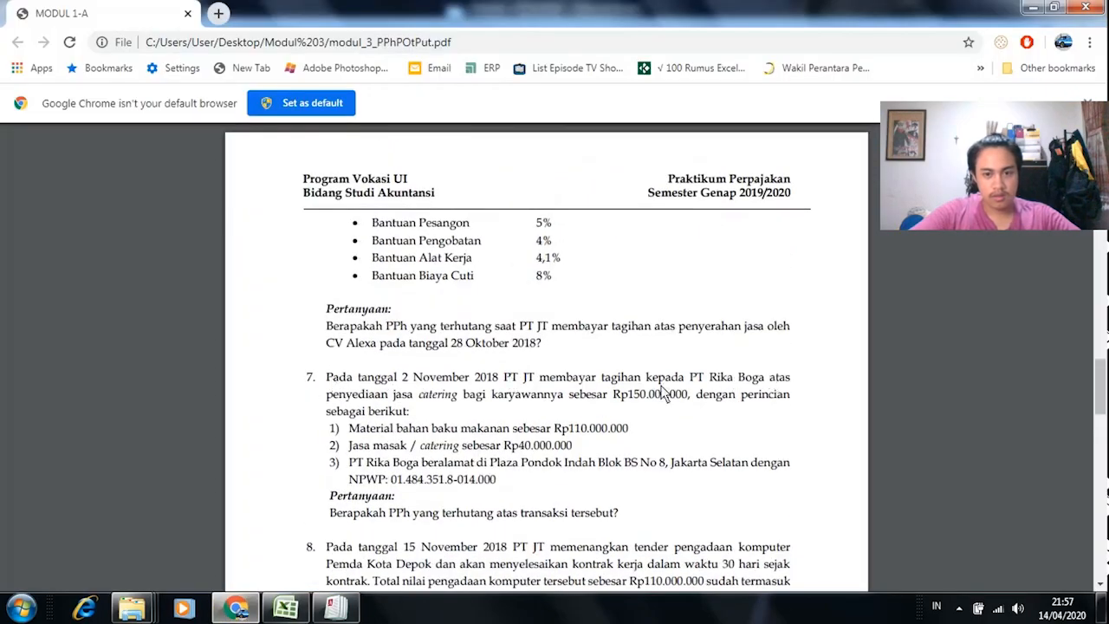
{"action": "left_click_drag", "start_coordinate": [394, 395], "coordinate": [554, 406]}
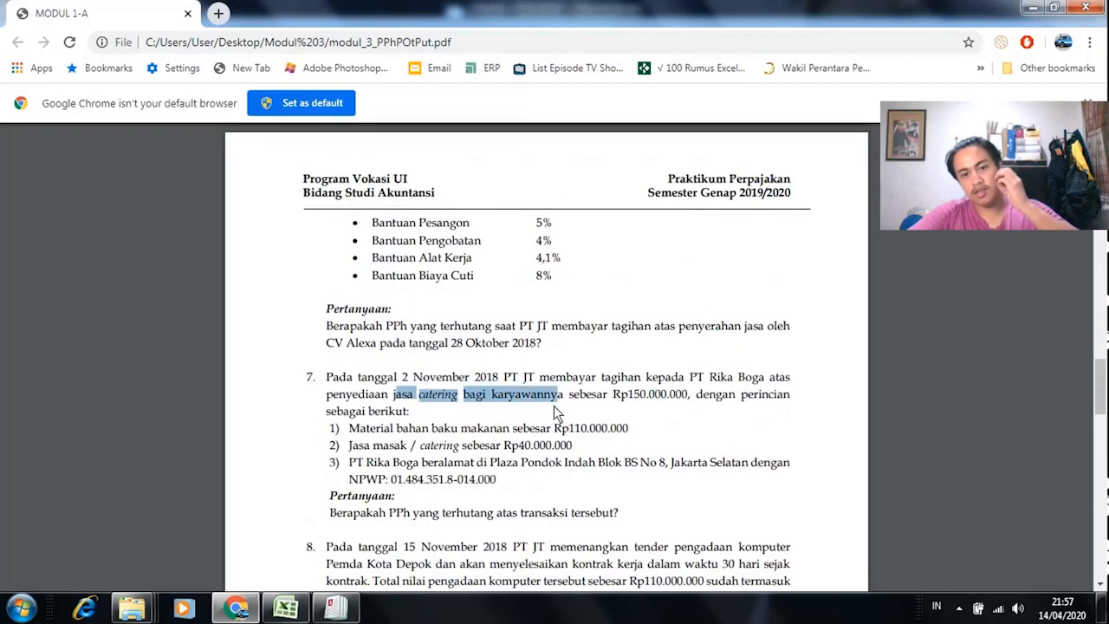
{"action": "left_click", "coordinate": [478, 411]}
{"action": "key", "text": "alt+Tab"}
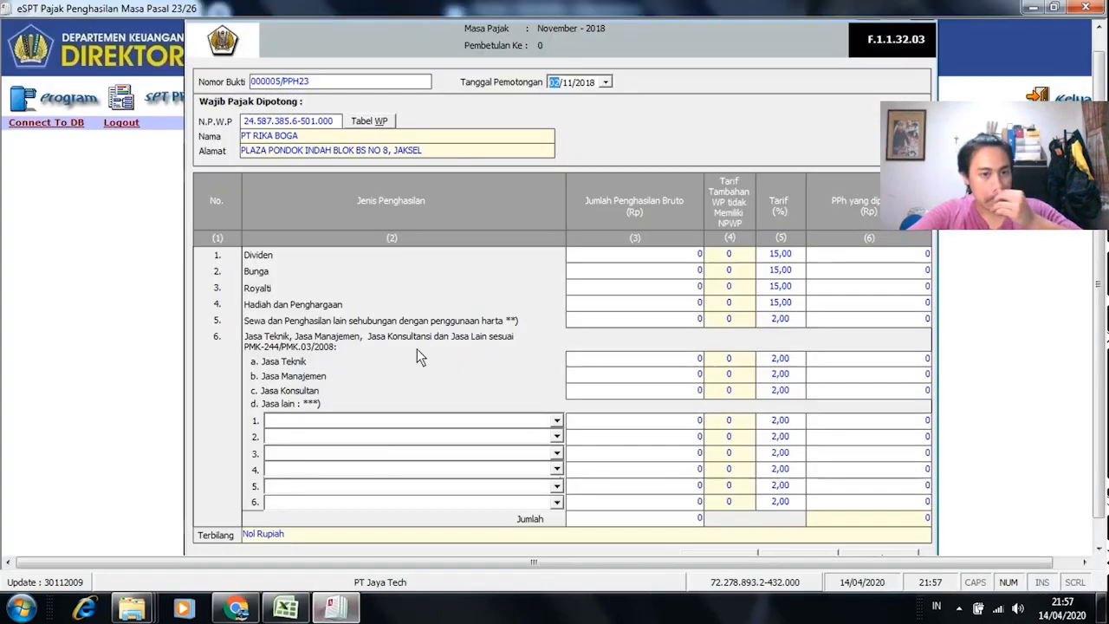
Step: Set row 1's service type to Jasa Katering atau Tata Boga
{"action": "left_click", "coordinate": [556, 421]}
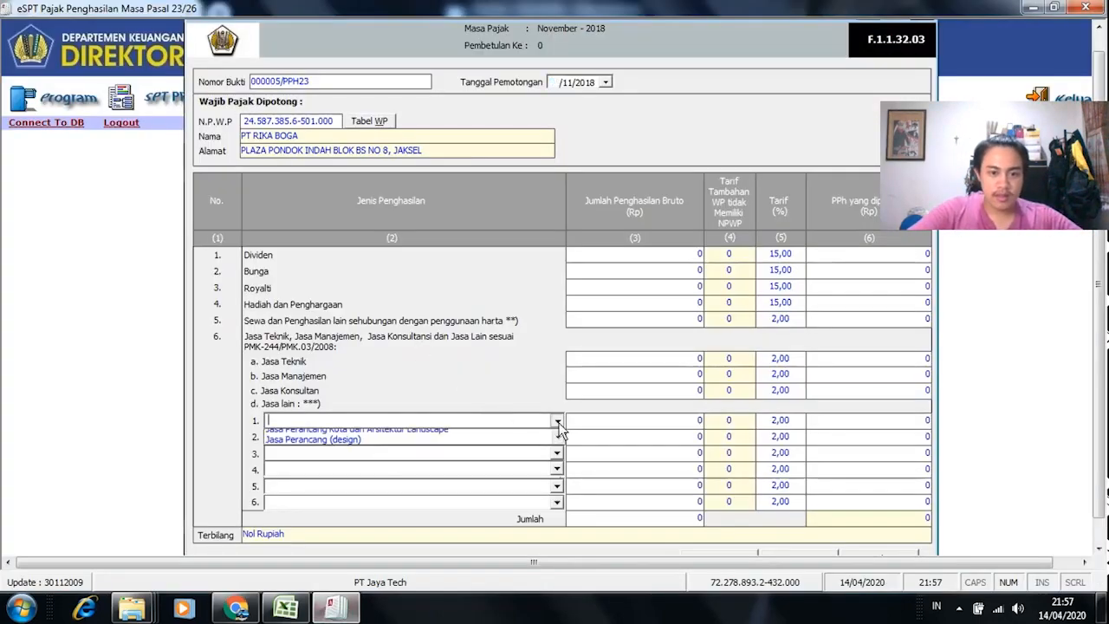
{"action": "left_click", "coordinate": [560, 506]}
{"action": "left_click", "coordinate": [561, 506]}
{"action": "left_click", "coordinate": [561, 506]}
{"action": "left_click", "coordinate": [560, 507]}
{"action": "left_click", "coordinate": [561, 506]}
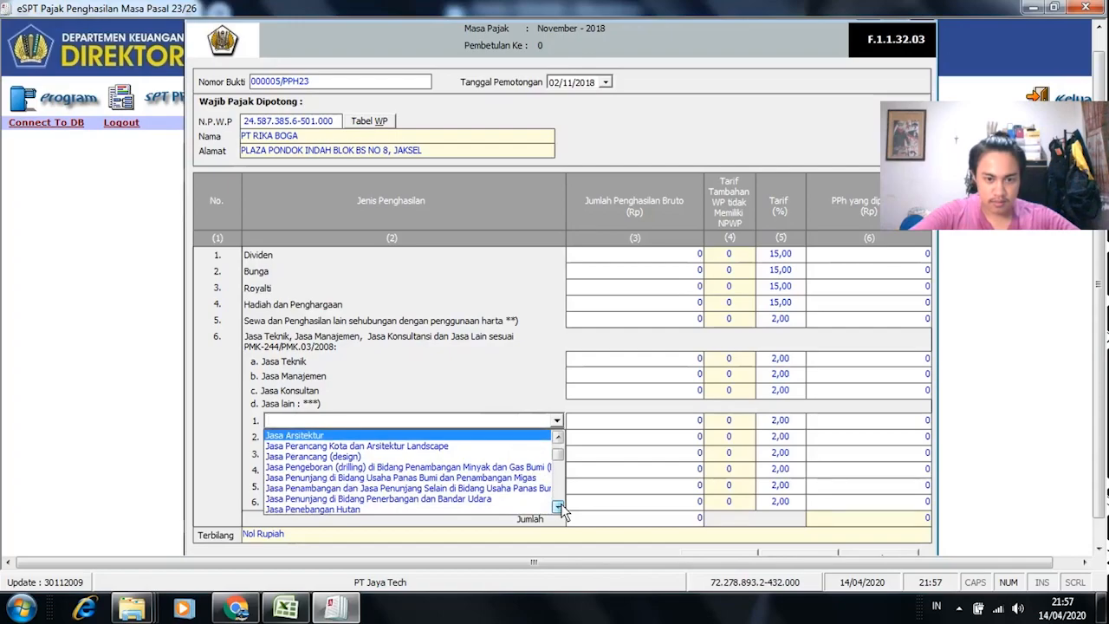
{"action": "left_click", "coordinate": [560, 507]}
{"action": "left_click", "coordinate": [560, 507]}
{"action": "left_click", "coordinate": [559, 507]}
{"action": "left_click", "coordinate": [560, 507]}
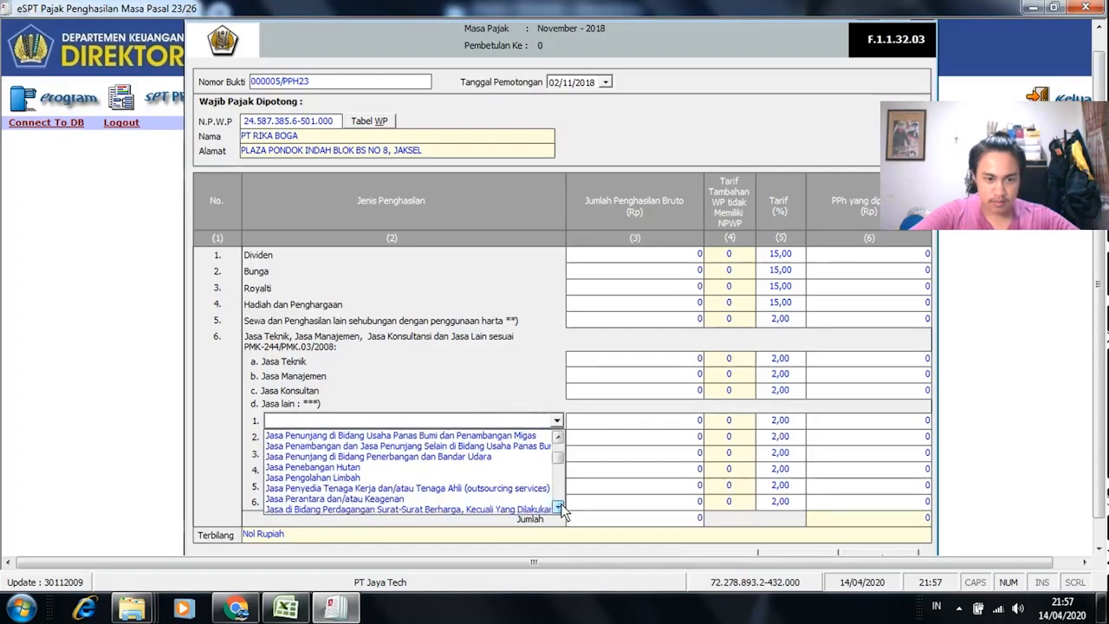
{"action": "left_click", "coordinate": [560, 508]}
{"action": "left_click", "coordinate": [560, 508]}
{"action": "left_click", "coordinate": [560, 508]}
{"action": "left_click", "coordinate": [560, 508]}
{"action": "left_click", "coordinate": [560, 508]}
{"action": "left_click", "coordinate": [560, 508]}
{"action": "left_click", "coordinate": [560, 508]}
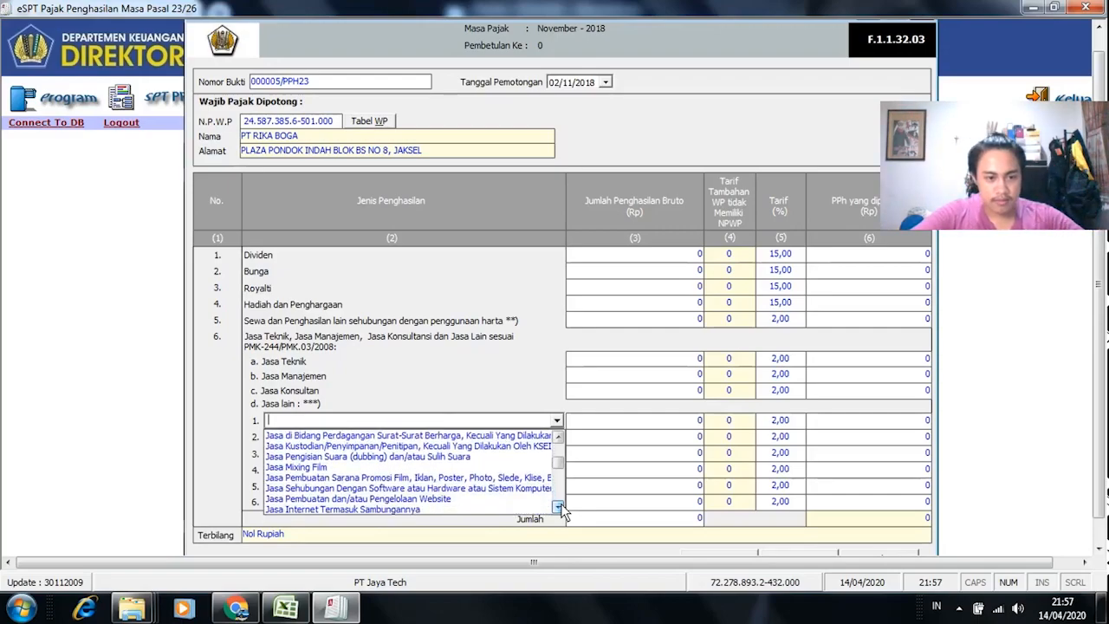
{"action": "left_click", "coordinate": [560, 508]}
{"action": "left_click", "coordinate": [559, 508]}
{"action": "left_click", "coordinate": [560, 508]}
{"action": "left_click", "coordinate": [560, 508]}
{"action": "left_click", "coordinate": [560, 508]}
{"action": "left_click", "coordinate": [560, 508]}
{"action": "left_click", "coordinate": [560, 508]}
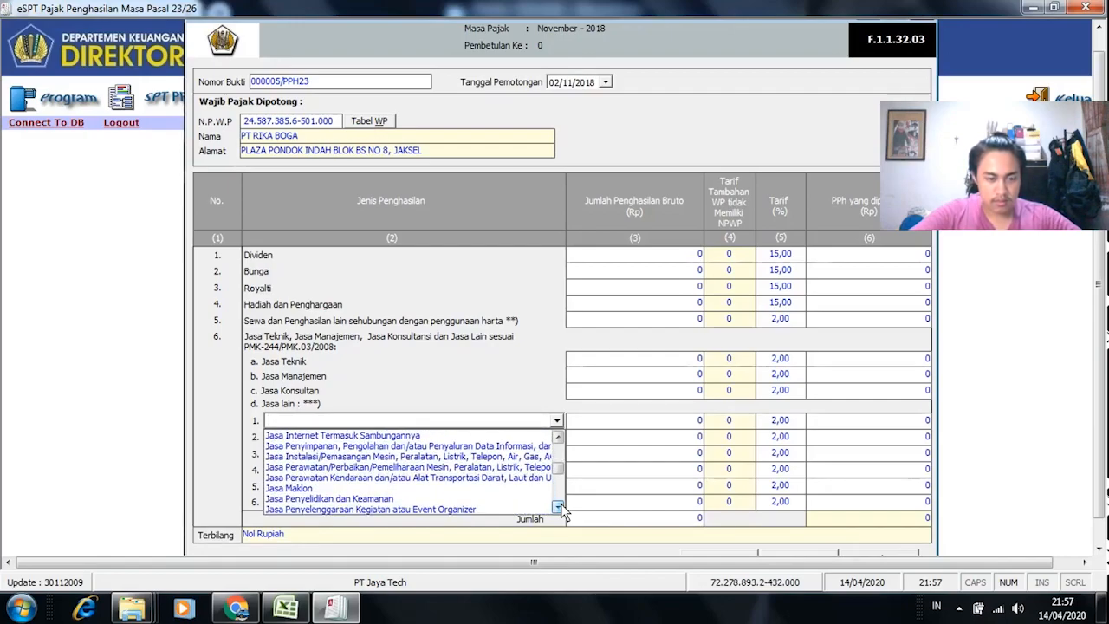
{"action": "left_click", "coordinate": [560, 508]}
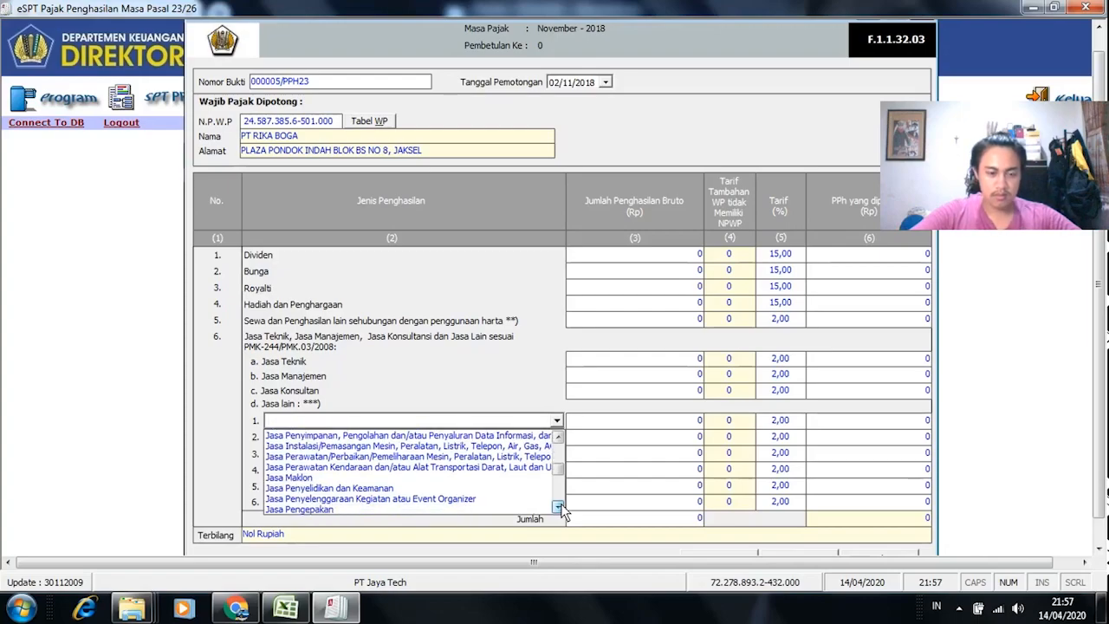
{"action": "left_click", "coordinate": [559, 508]}
{"action": "left_click", "coordinate": [560, 508]}
{"action": "left_click", "coordinate": [559, 507]}
{"action": "left_click", "coordinate": [560, 507]}
{"action": "left_click", "coordinate": [560, 508]}
{"action": "left_click", "coordinate": [559, 508]}
{"action": "left_click", "coordinate": [559, 507]}
{"action": "left_click", "coordinate": [560, 507]}
{"action": "left_click", "coordinate": [560, 508]}
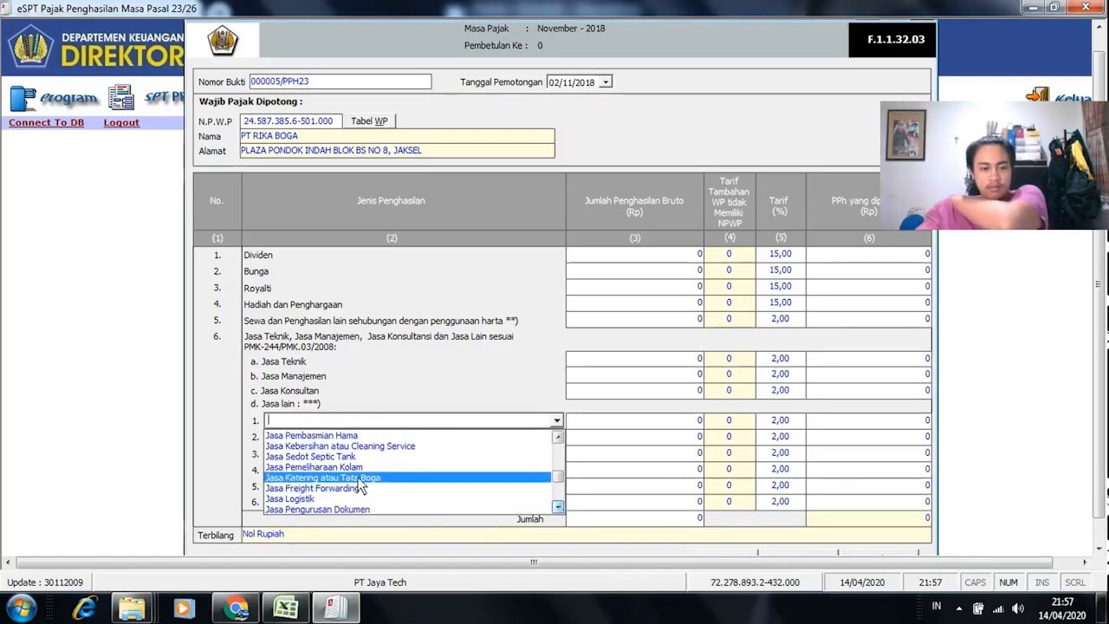
{"action": "left_click", "coordinate": [403, 477]}
Step: Copy PT Rika Boga's 150.000.000 gross income from Excel and paste it as the catering amount
{"action": "left_click", "coordinate": [700, 420]}
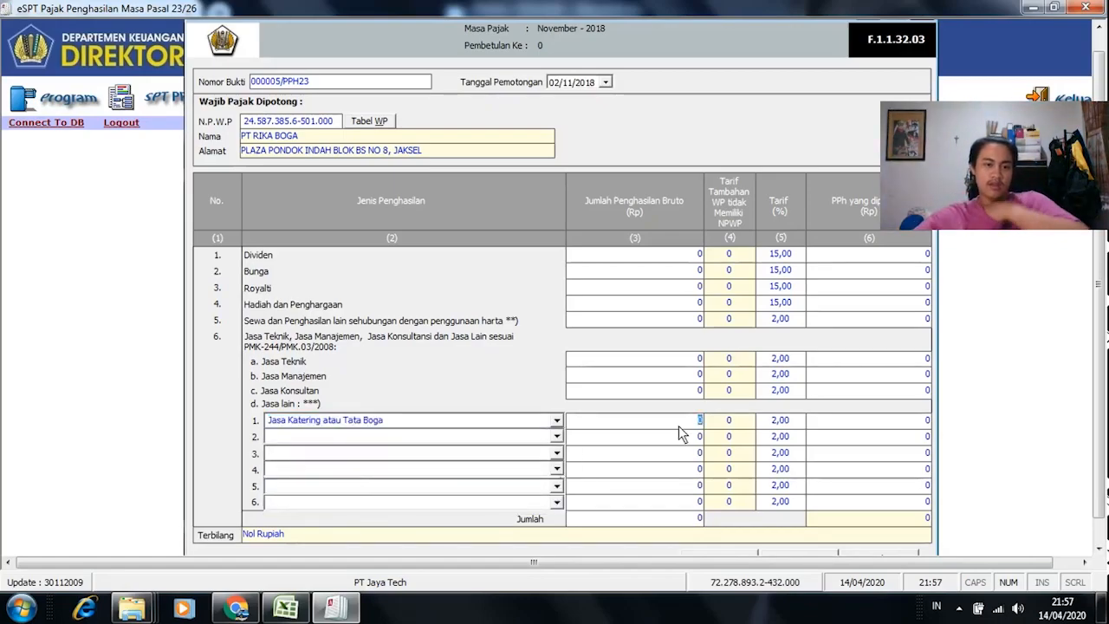
{"action": "key", "text": "alt+Tab"}
{"action": "left_click", "coordinate": [333, 609]}
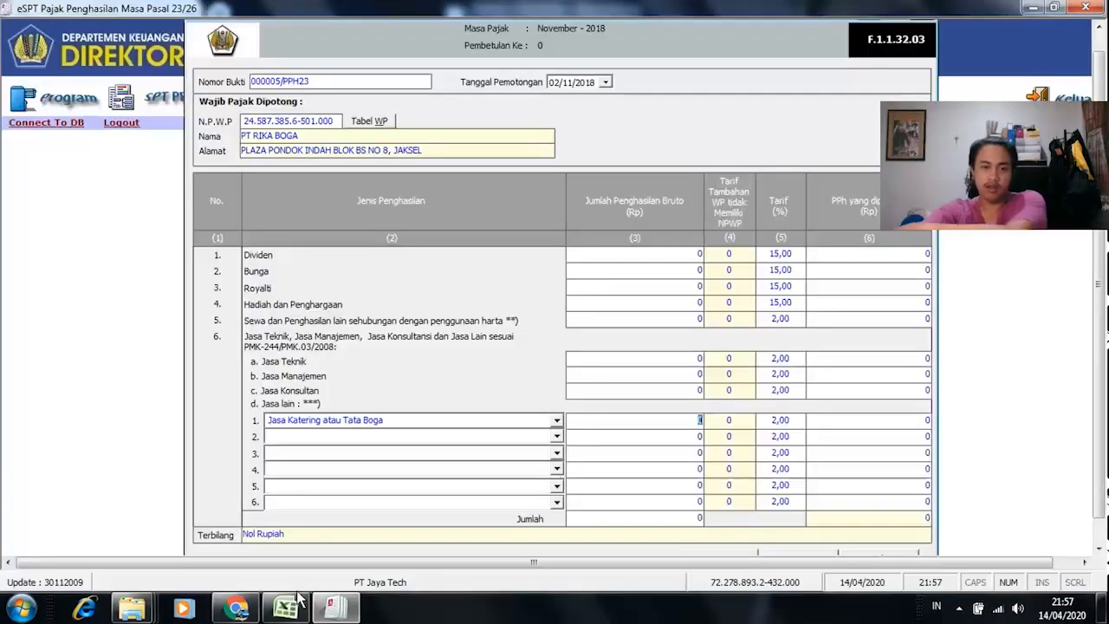
{"action": "left_click", "coordinate": [292, 610]}
{"action": "left_click", "coordinate": [192, 567]}
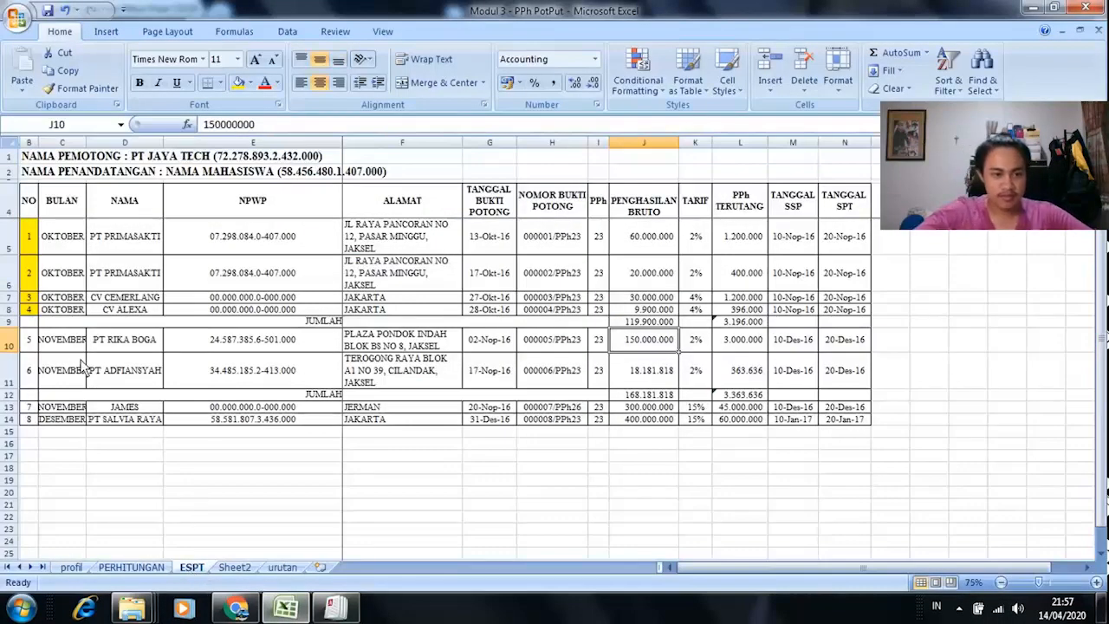
{"action": "left_click", "coordinate": [26, 344]}
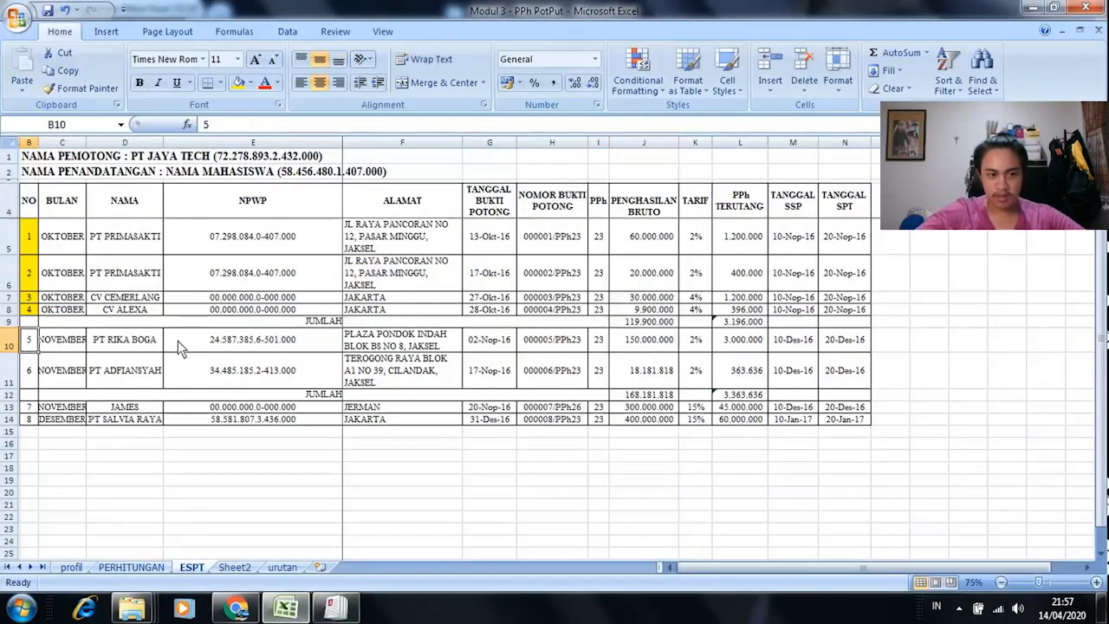
{"action": "left_click", "coordinate": [649, 344]}
{"action": "key", "text": "ctrl+c"}
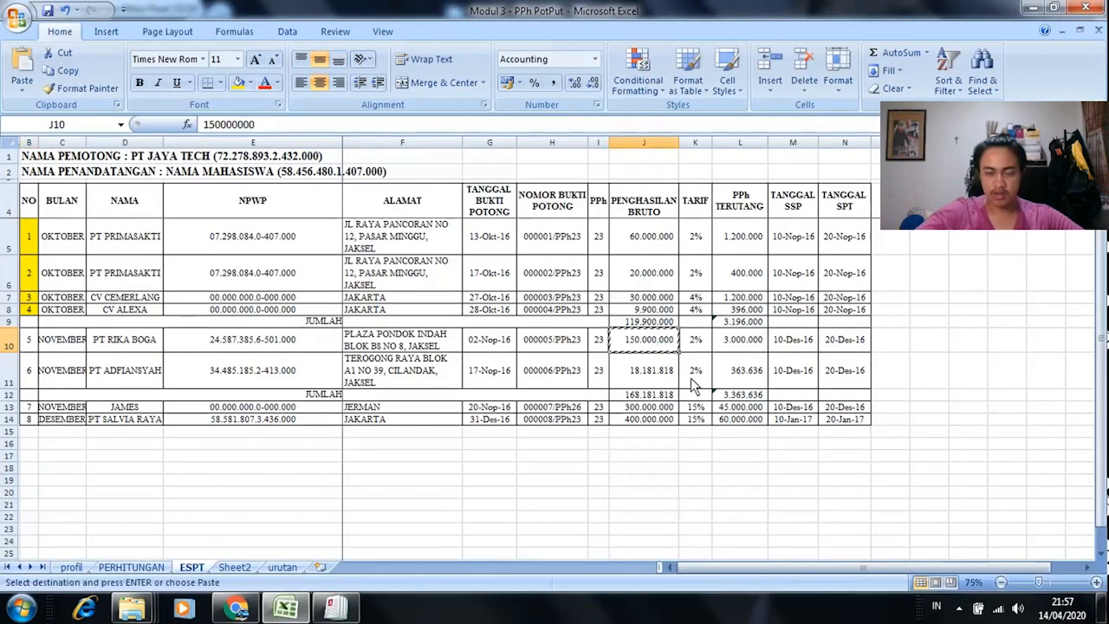
{"action": "key", "text": "alt+Tab"}
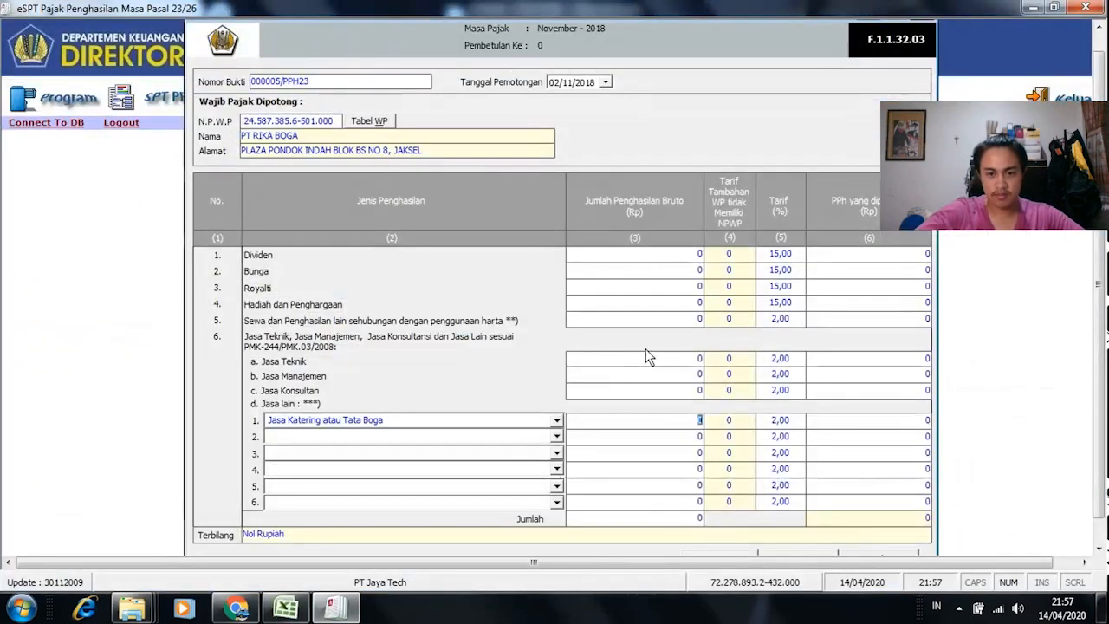
{"action": "right_click", "coordinate": [696, 423]}
{"action": "left_click", "coordinate": [757, 264]}
{"action": "left_click", "coordinate": [748, 423]}
{"action": "key", "text": "alt+Tab"}
{"action": "key", "text": "Escape"}
{"action": "key", "text": "alt+Tab"}
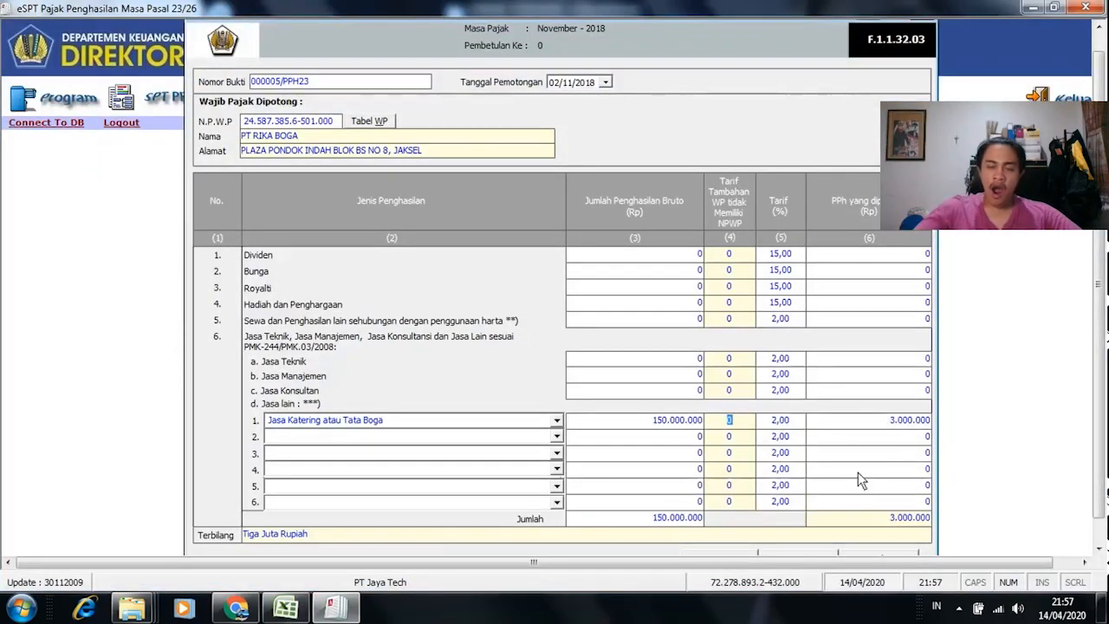
Step: Verify the withholding date in cell G10, then save the slip and confirm Yes
{"action": "left_click_drag", "start_coordinate": [1100, 307], "coordinate": [1103, 401]}
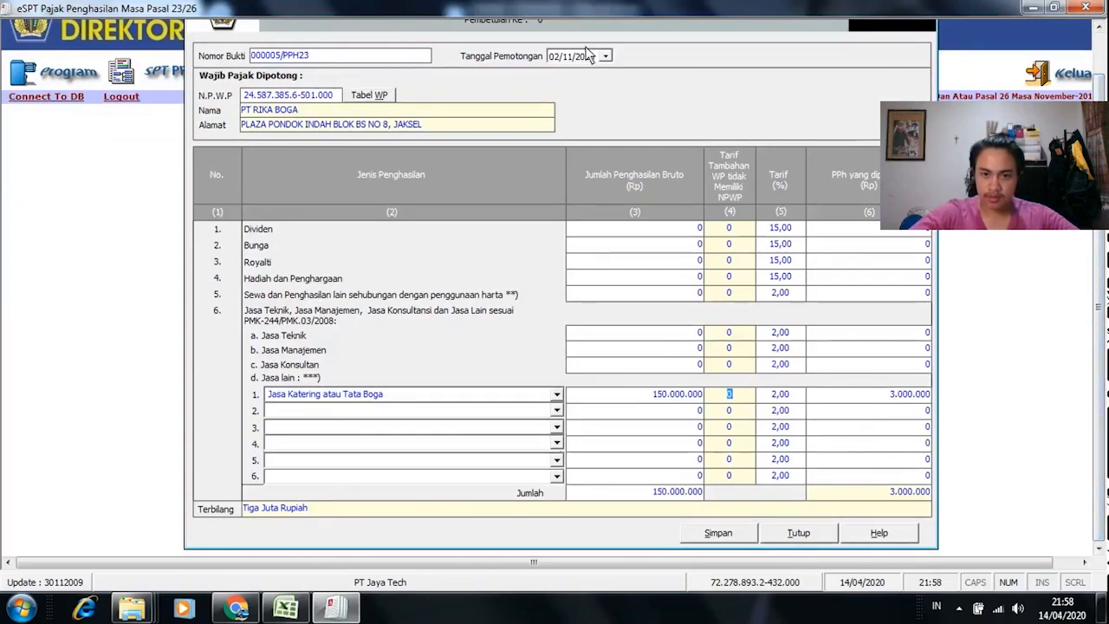
{"action": "key", "text": "alt+Tab"}
{"action": "left_click", "coordinate": [507, 343]}
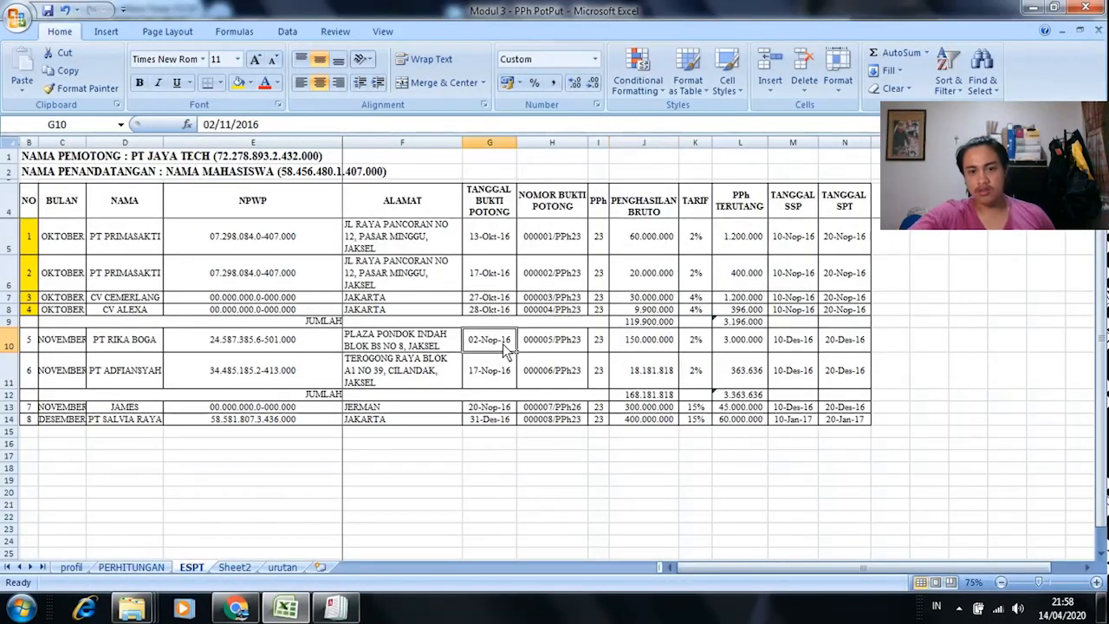
{"action": "key", "text": "alt+Tab"}
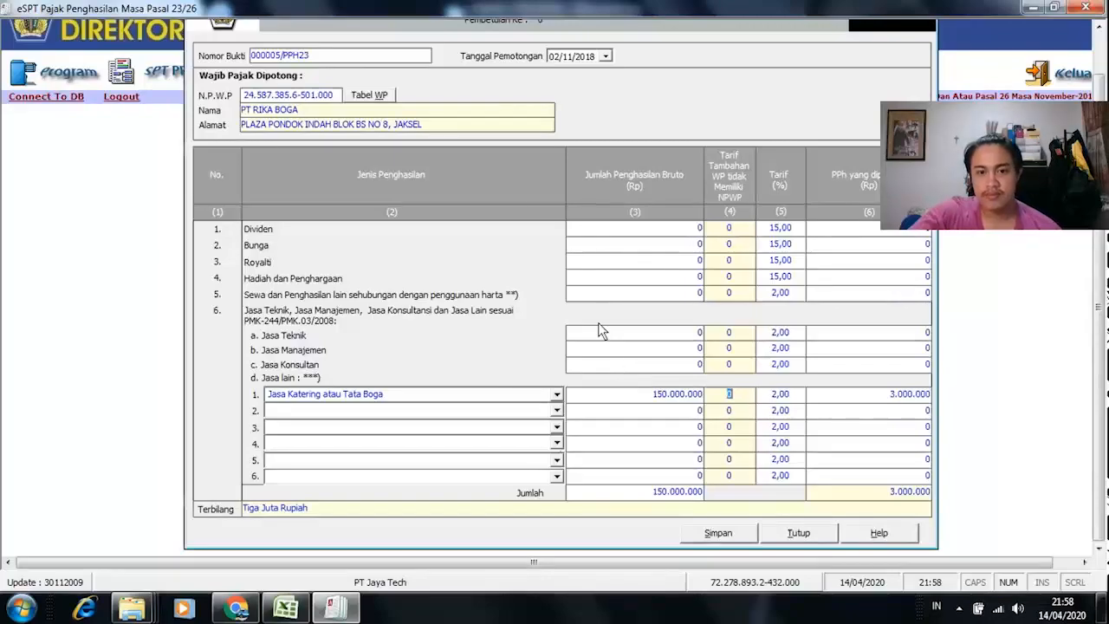
{"action": "key", "text": "alt+Tab"}
{"action": "key", "text": "alt+Tab"}
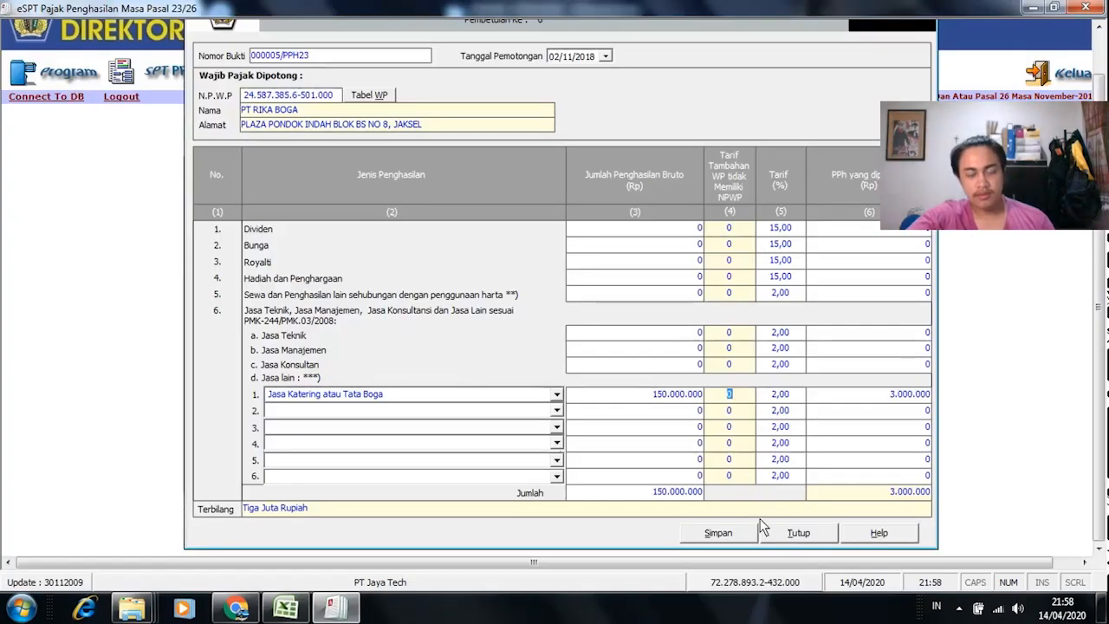
{"action": "left_click", "coordinate": [726, 536]}
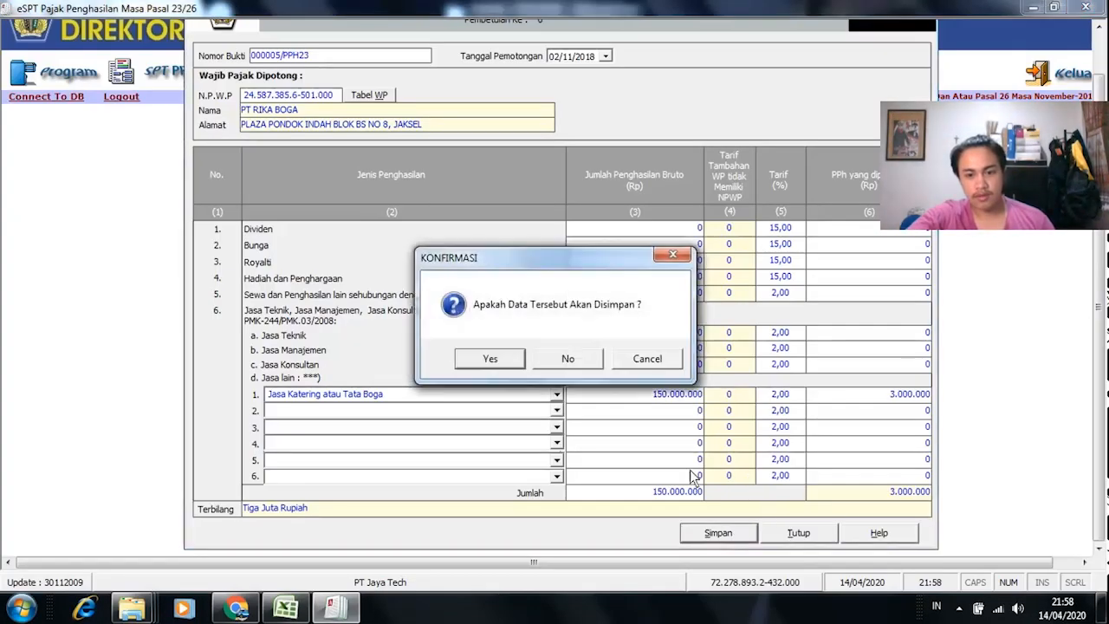
{"action": "left_click", "coordinate": [489, 358]}
Step: Start a new slip and mark the PT RIKA BOGA workbook row yellow as entered
{"action": "left_click", "coordinate": [603, 360]}
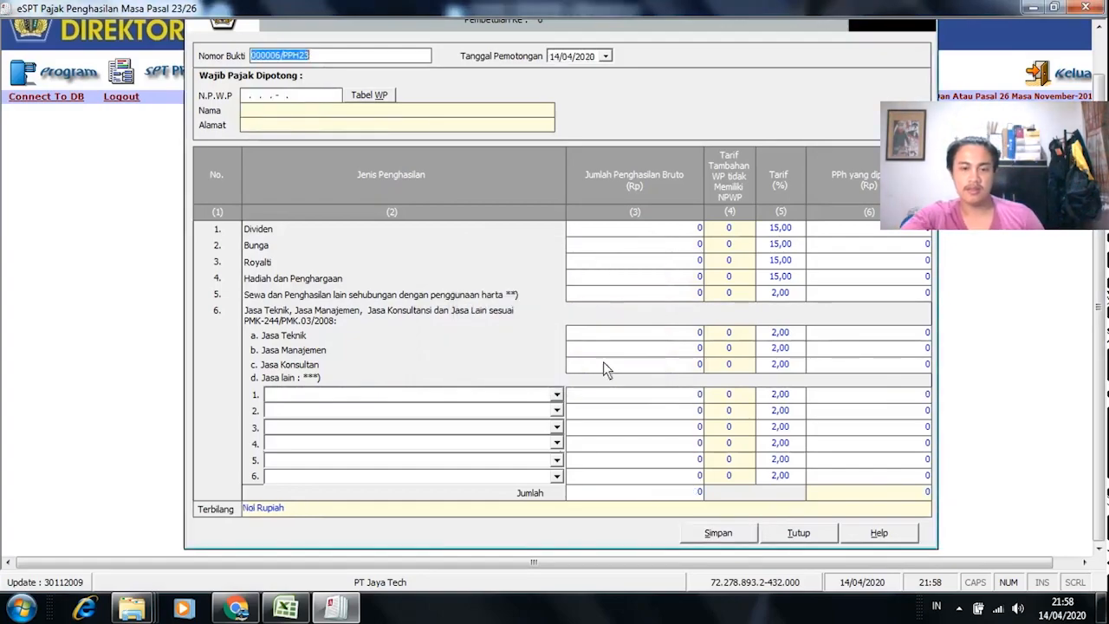
{"action": "key", "text": "alt+Tab"}
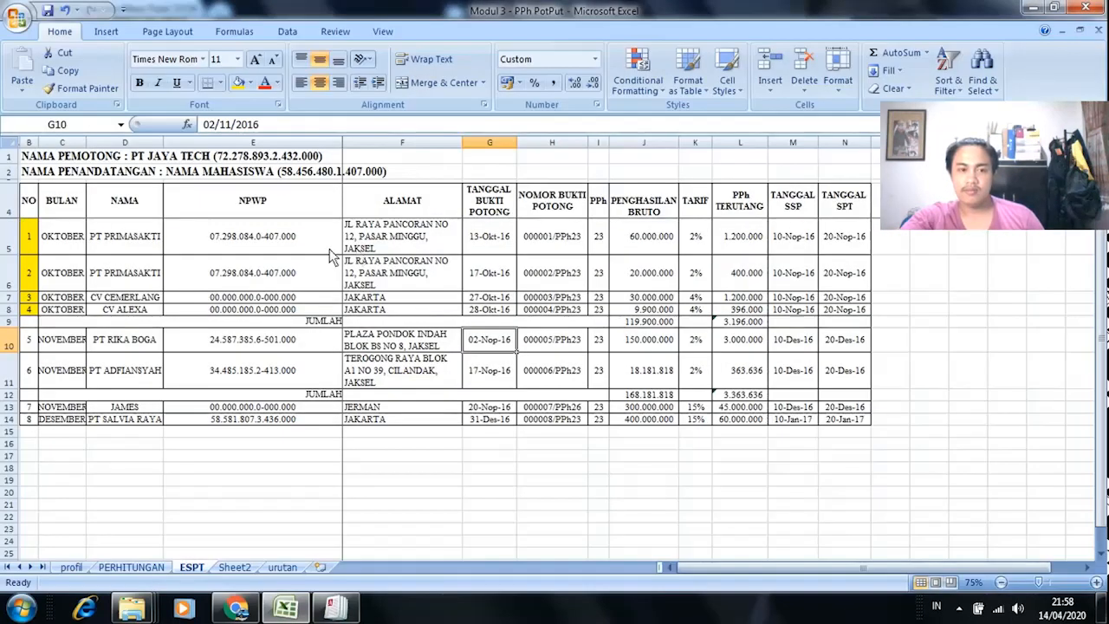
{"action": "left_click", "coordinate": [35, 345]}
{"action": "key", "text": "F4"}
{"action": "left_click", "coordinate": [39, 381]}
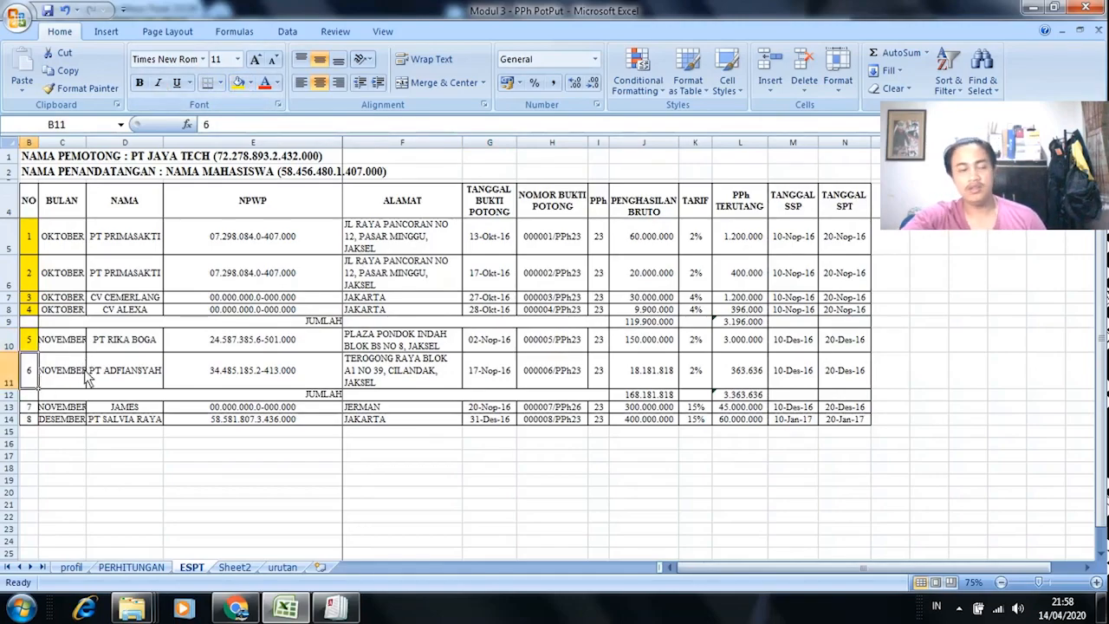
Step: Paste PT ADFIANSYAH's NPWP from cell E11 into the slip and accept adding a new taxpayer
{"action": "key", "text": "alt+Tab"}
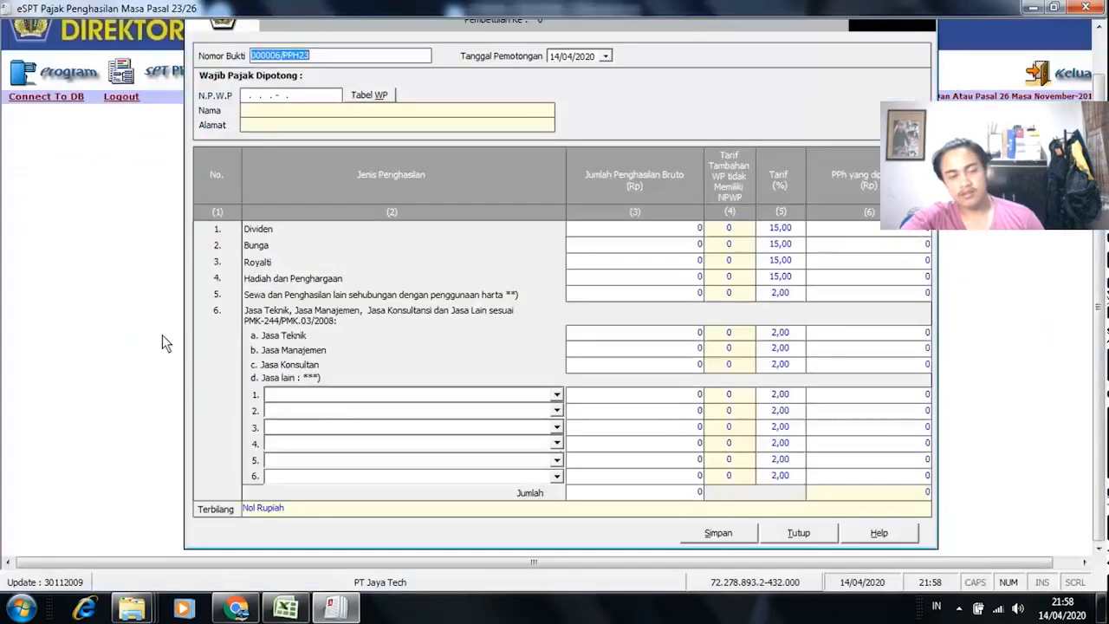
{"action": "key", "text": "alt+Tab"}
{"action": "left_click", "coordinate": [247, 381]}
{"action": "key", "text": "ctrl+c"}
{"action": "key", "text": "alt+Tab"}
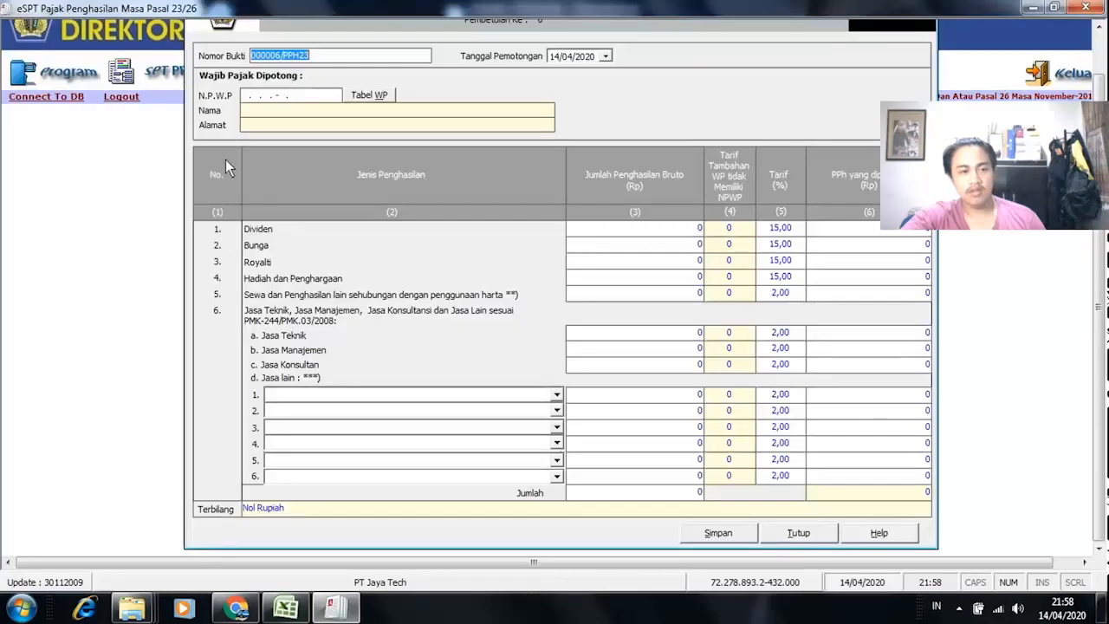
{"action": "left_click", "coordinate": [243, 99]}
{"action": "right_click", "coordinate": [242, 98]}
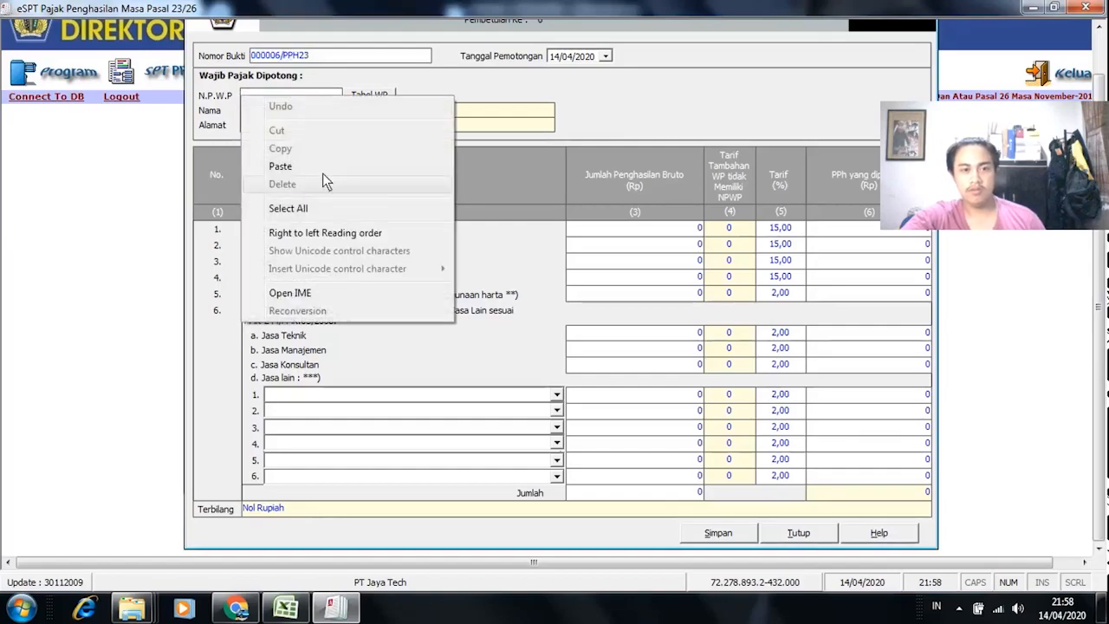
{"action": "left_click", "coordinate": [318, 167]}
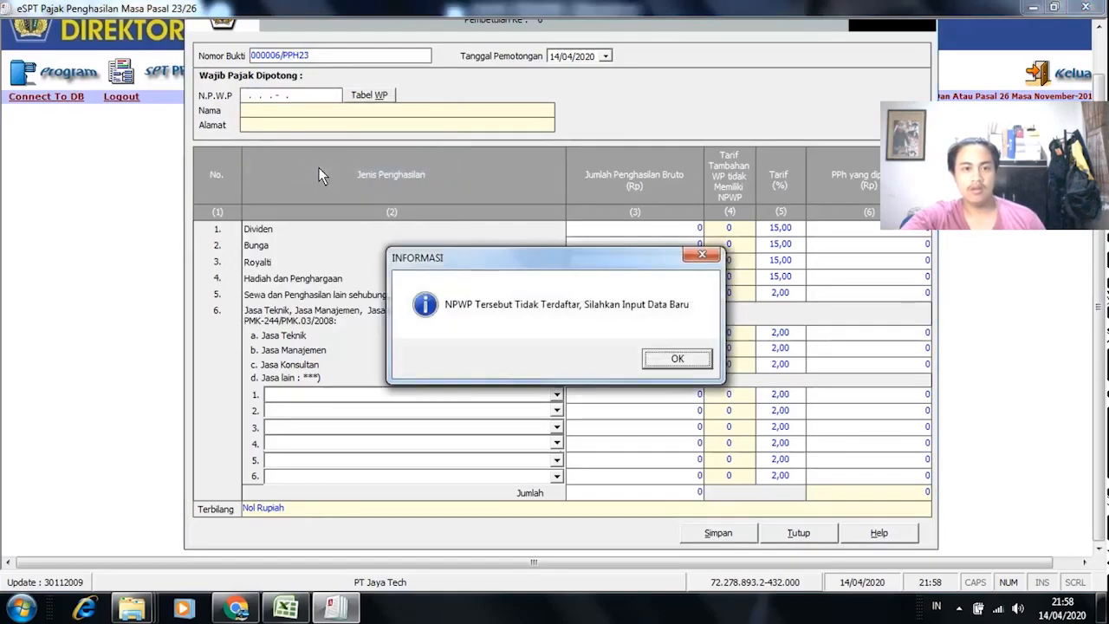
{"action": "left_click", "coordinate": [673, 363]}
Step: Register PT ADFIANSYAH with its address from F11 and postal code 12355
{"action": "key", "text": "alt+Tab"}
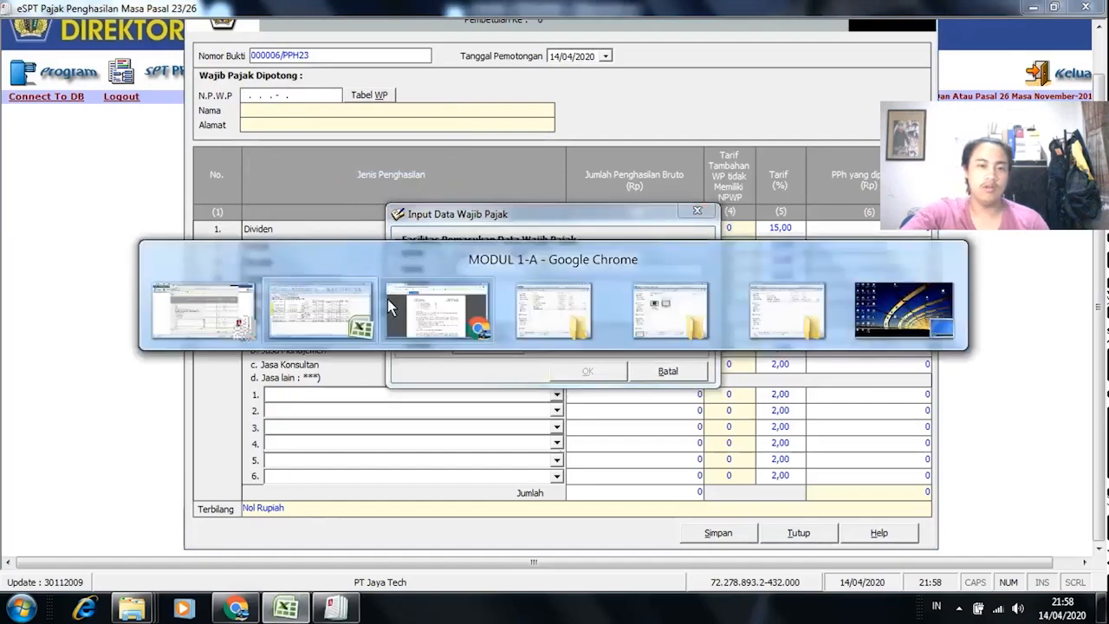
{"action": "left_click", "coordinate": [138, 380]}
{"action": "key", "text": "alt+Tab"}
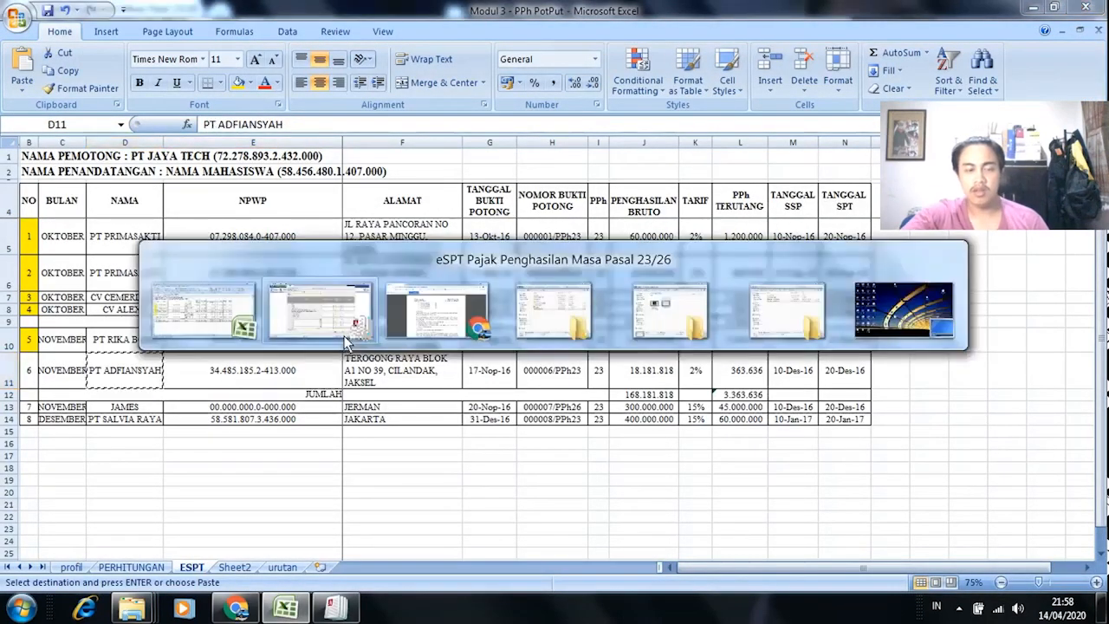
{"action": "key", "text": "ctrl+v"}
{"action": "key", "text": "alt+Tab"}
{"action": "left_click", "coordinate": [387, 374]}
{"action": "key", "text": "ctrl+c"}
{"action": "key", "text": "alt+Tab"}
{"action": "left_click", "coordinate": [496, 319]}
{"action": "key", "text": "ctrl+v"}
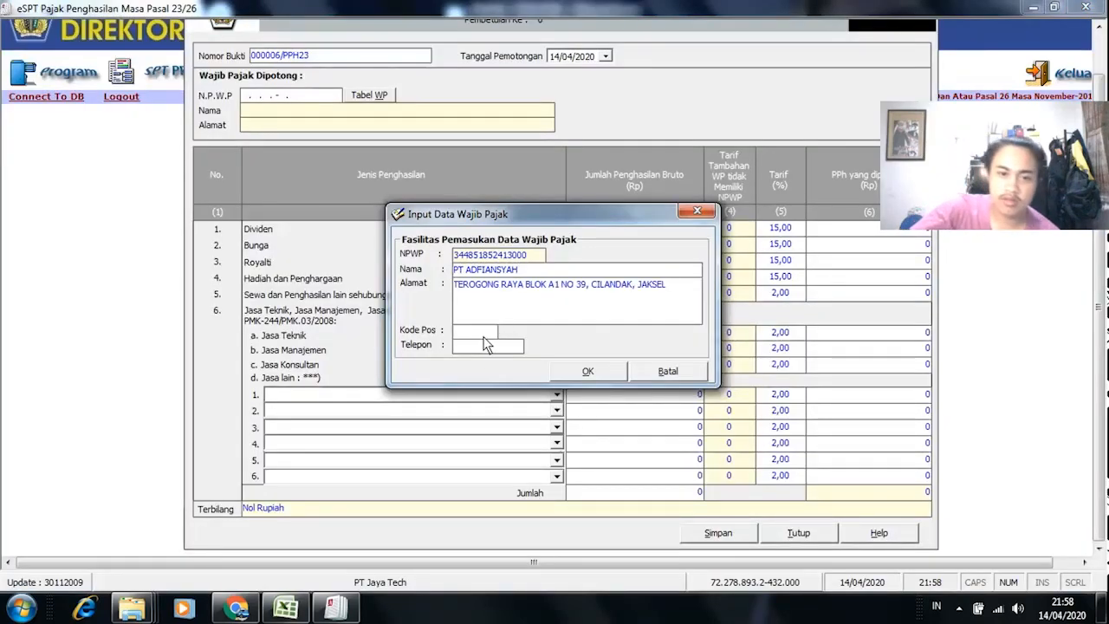
{"action": "type", "text": "12355"}
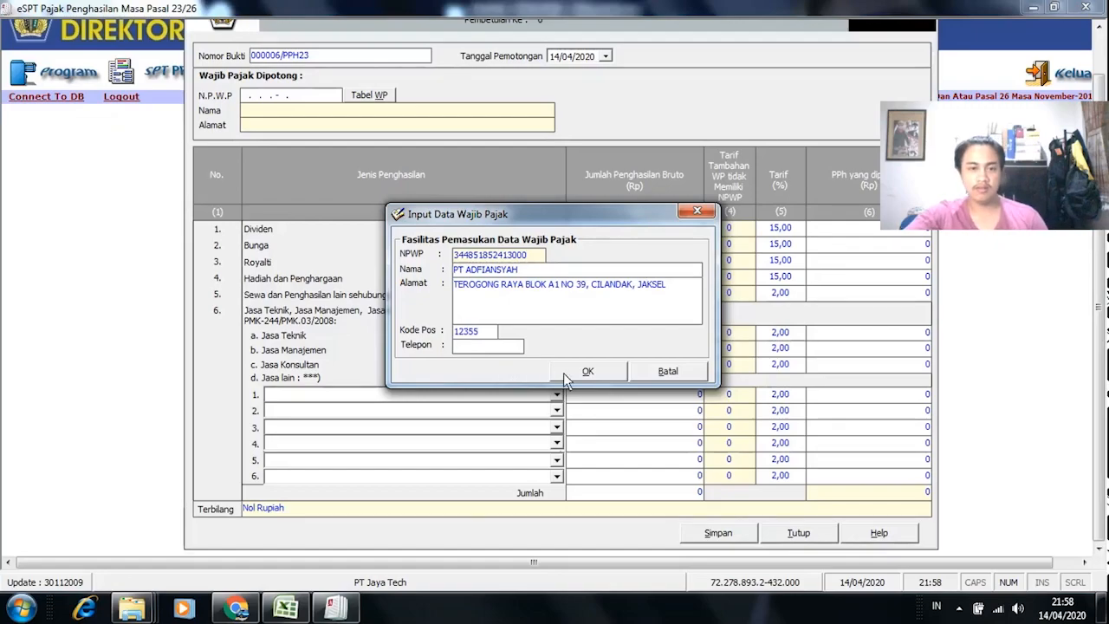
{"action": "left_click", "coordinate": [564, 374]}
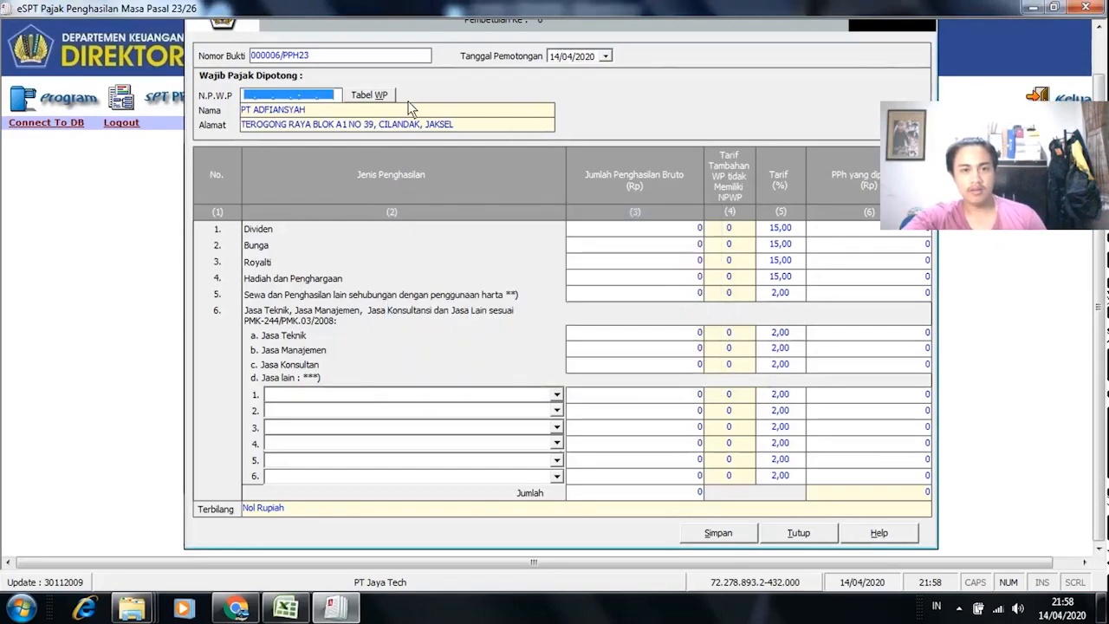
{"action": "left_click", "coordinate": [381, 97]}
Step: Pick PT ADFIANSYAH from the taxpayer table and set the withholding date to 17 November 2018
{"action": "left_click", "coordinate": [622, 299]}
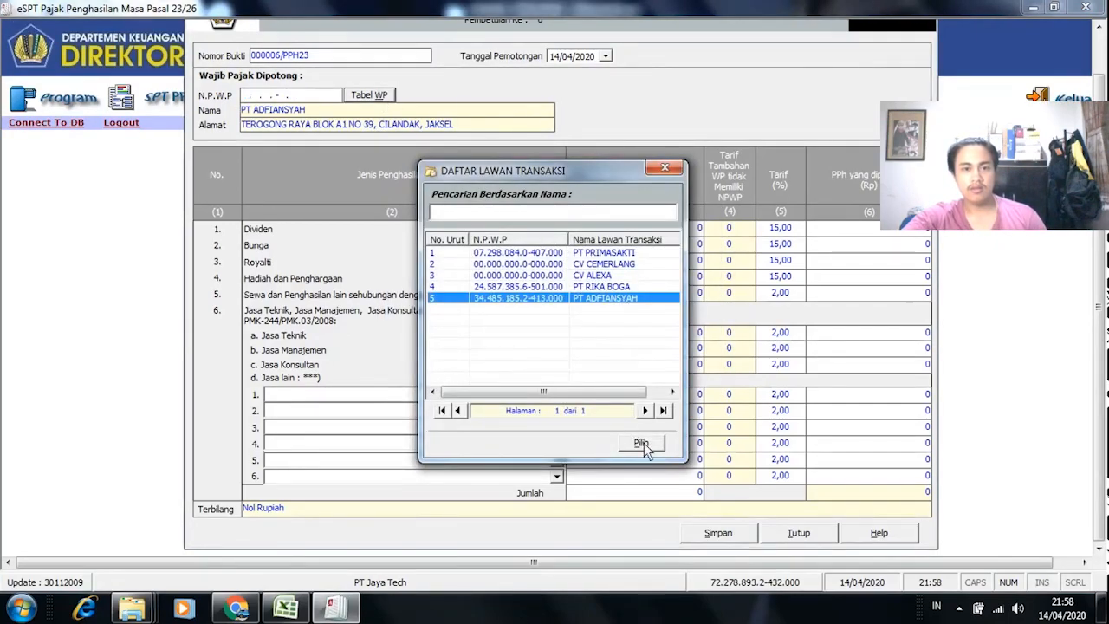
{"action": "left_click", "coordinate": [641, 443]}
{"action": "key", "text": "alt+Tab"}
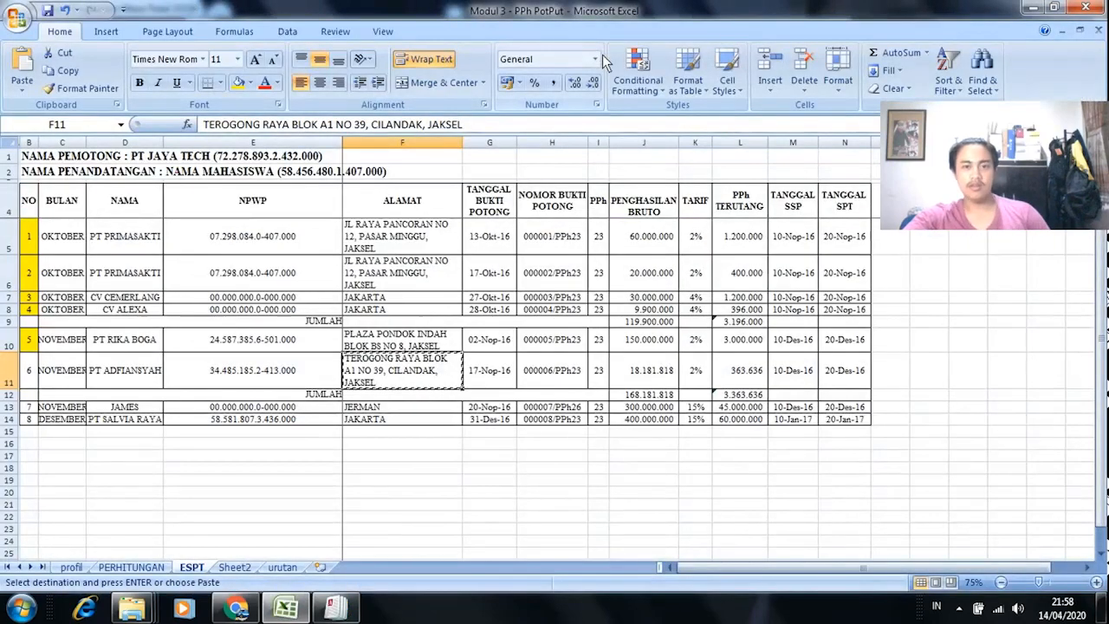
{"action": "left_click", "coordinate": [491, 370]}
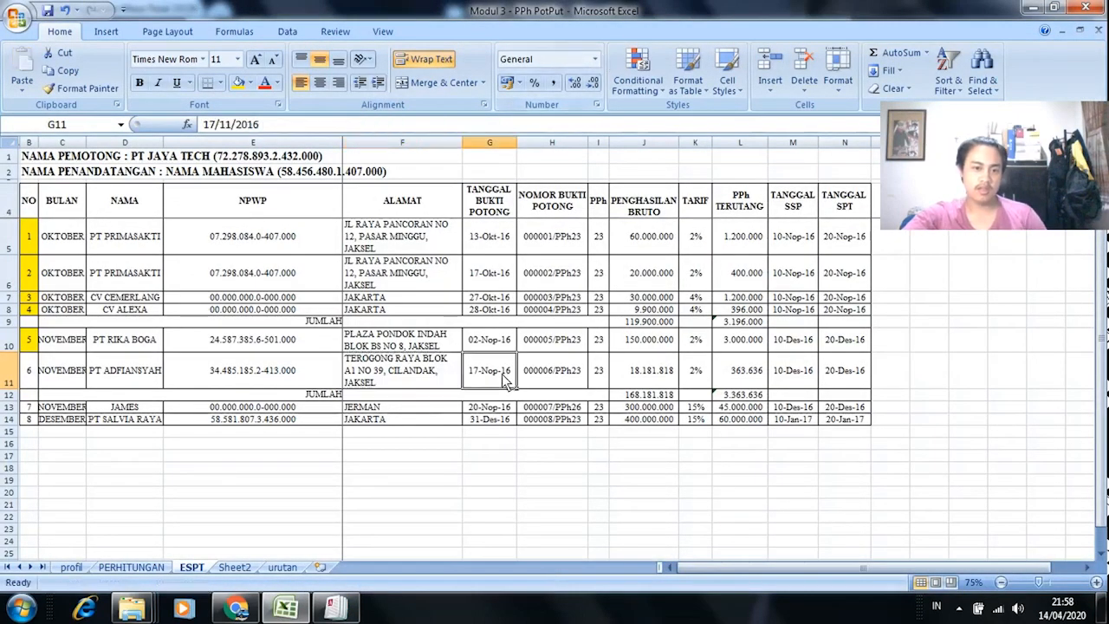
{"action": "key", "text": "alt+Tab"}
{"action": "left_click", "coordinate": [605, 56]}
{"action": "left_click", "coordinate": [664, 76]}
{"action": "double_click", "coordinate": [687, 81]}
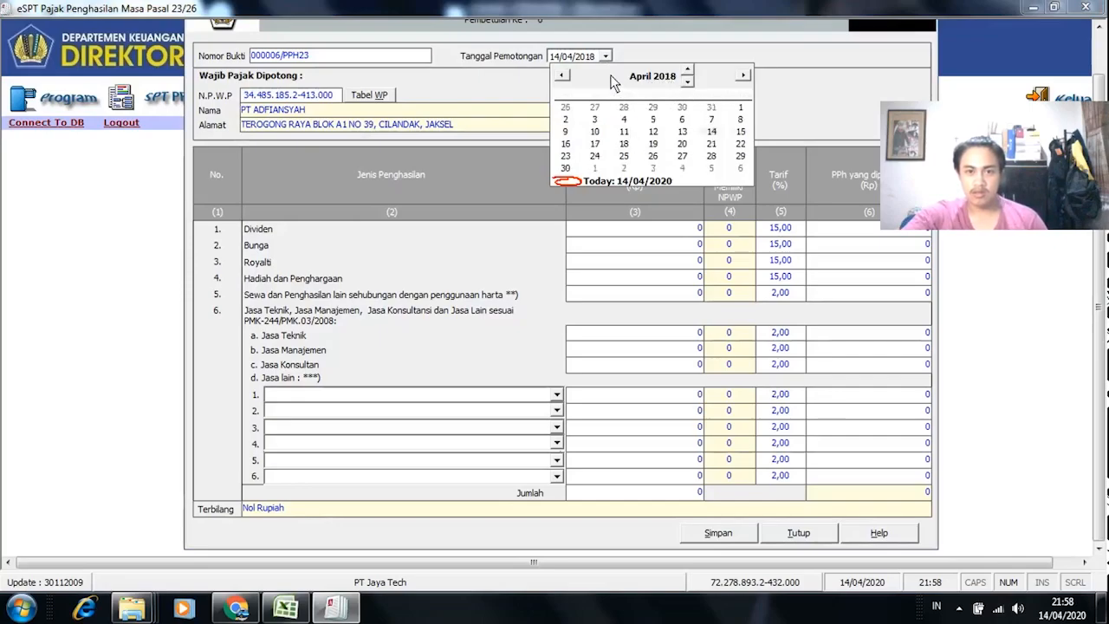
{"action": "left_click", "coordinate": [645, 77]}
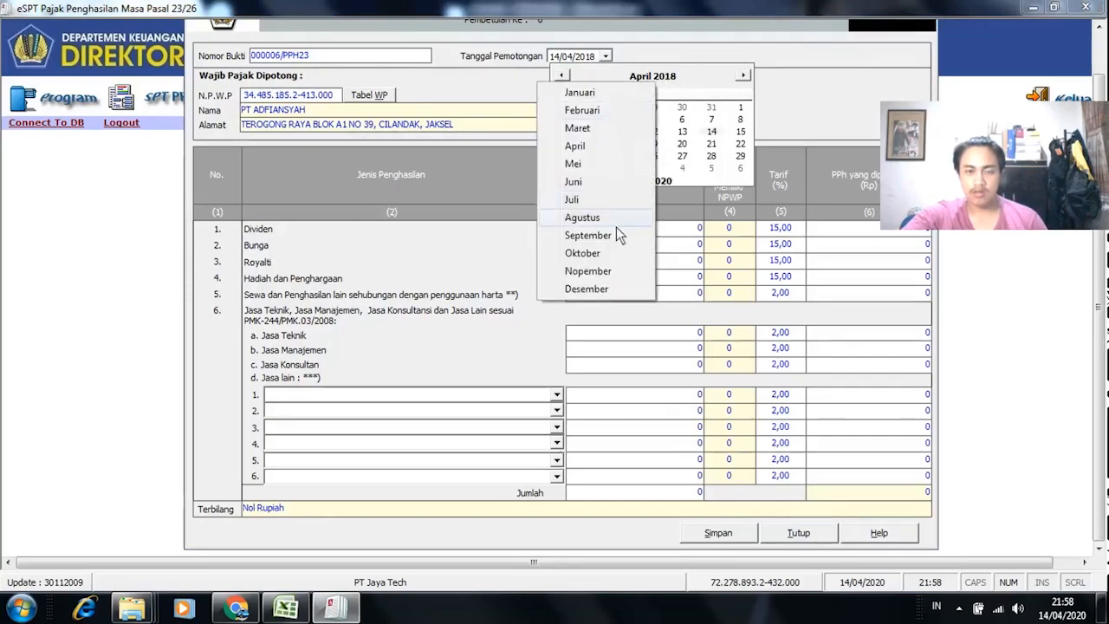
{"action": "left_click", "coordinate": [607, 270]}
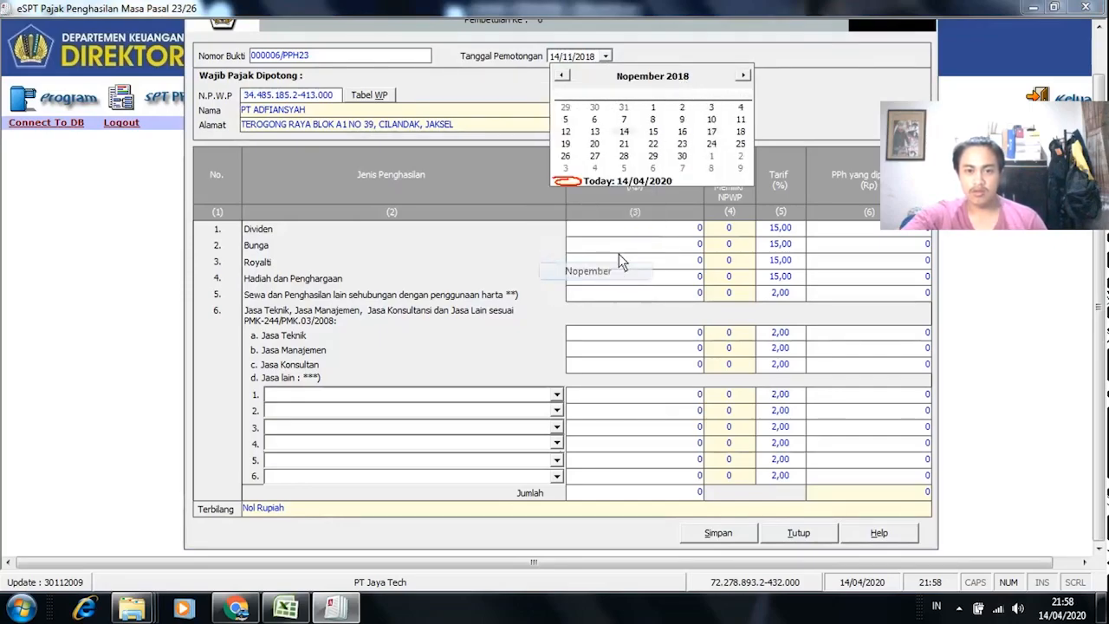
{"action": "left_click", "coordinate": [712, 131]}
Step: Copy PT Adfiansyah's 18.181.818 gross income from cell J11
{"action": "key", "text": "alt+Tab"}
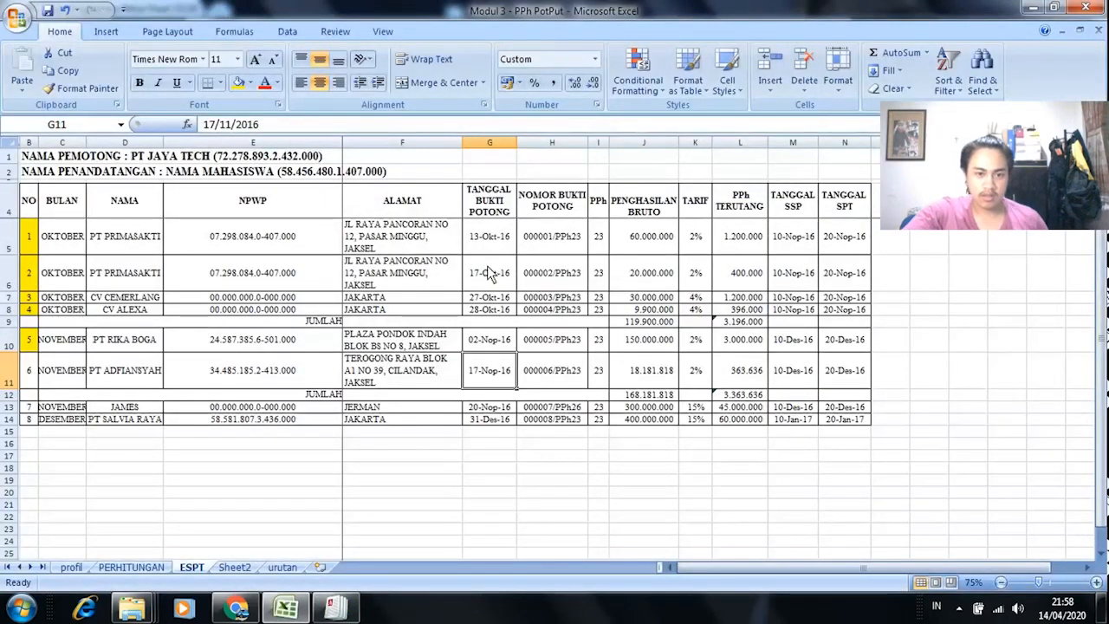
{"action": "key", "text": "alt+Tab"}
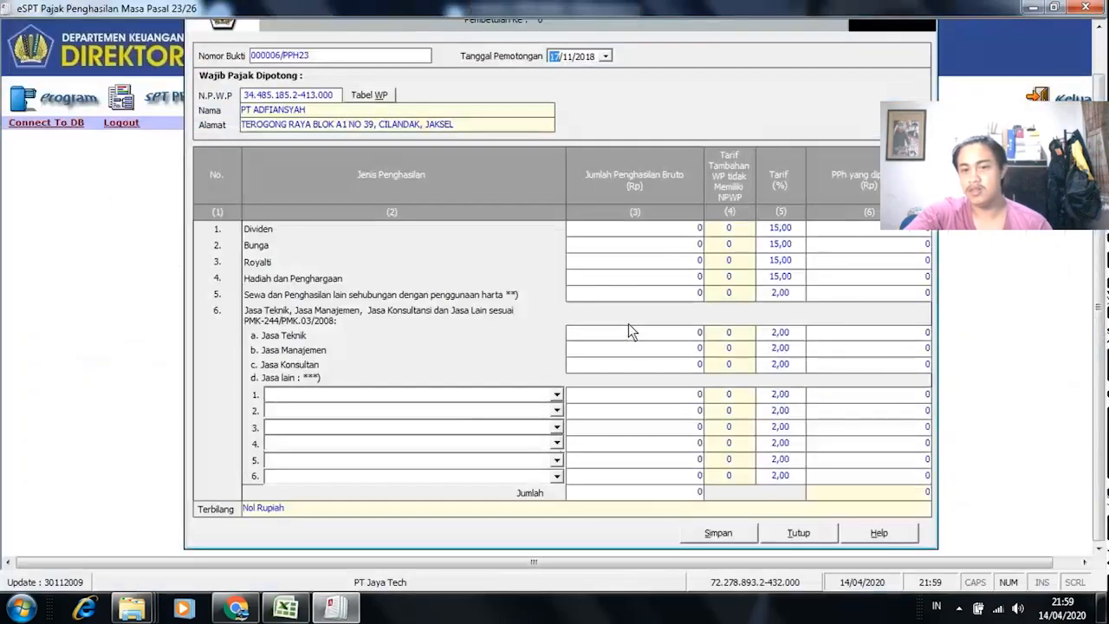
{"action": "key", "text": "alt+Tab"}
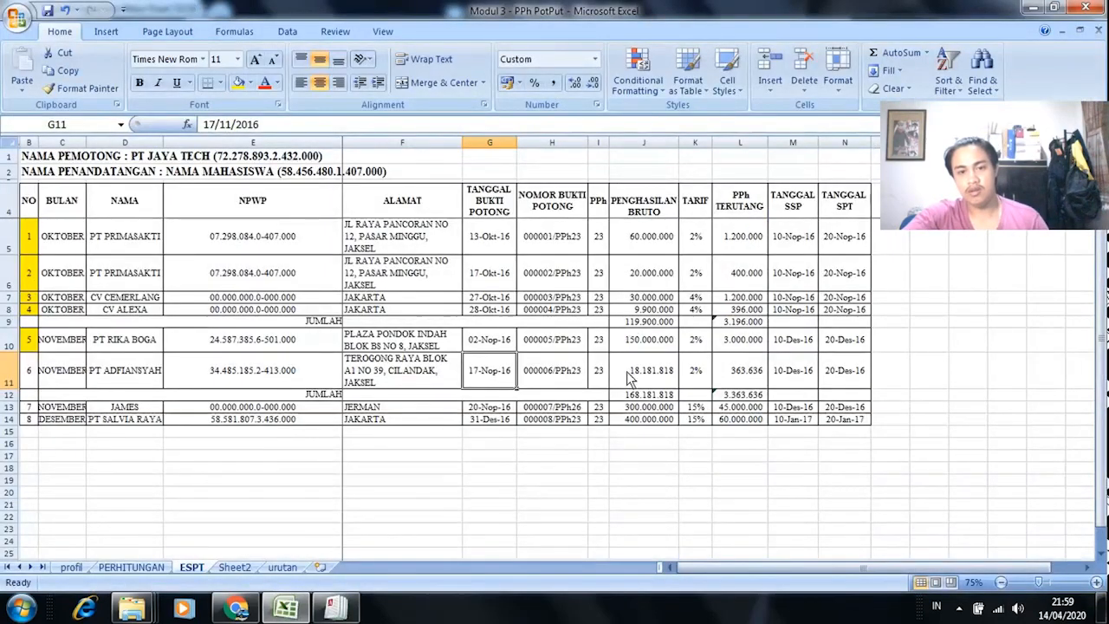
{"action": "key", "text": "alt+Tab"}
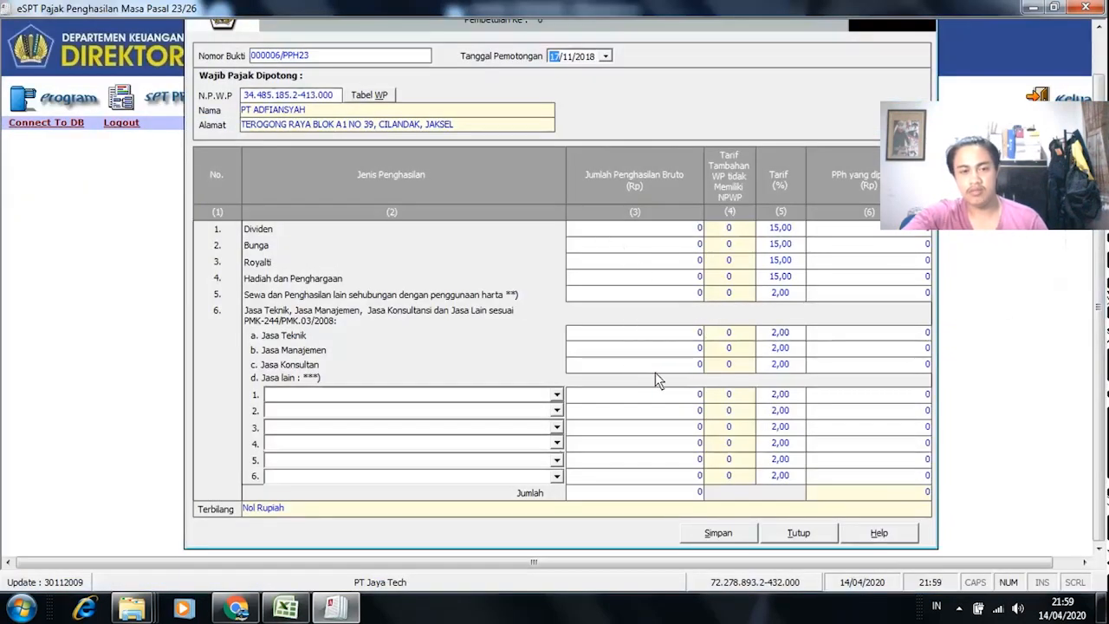
{"action": "key", "text": "alt+Tab"}
{"action": "left_click", "coordinate": [655, 374]}
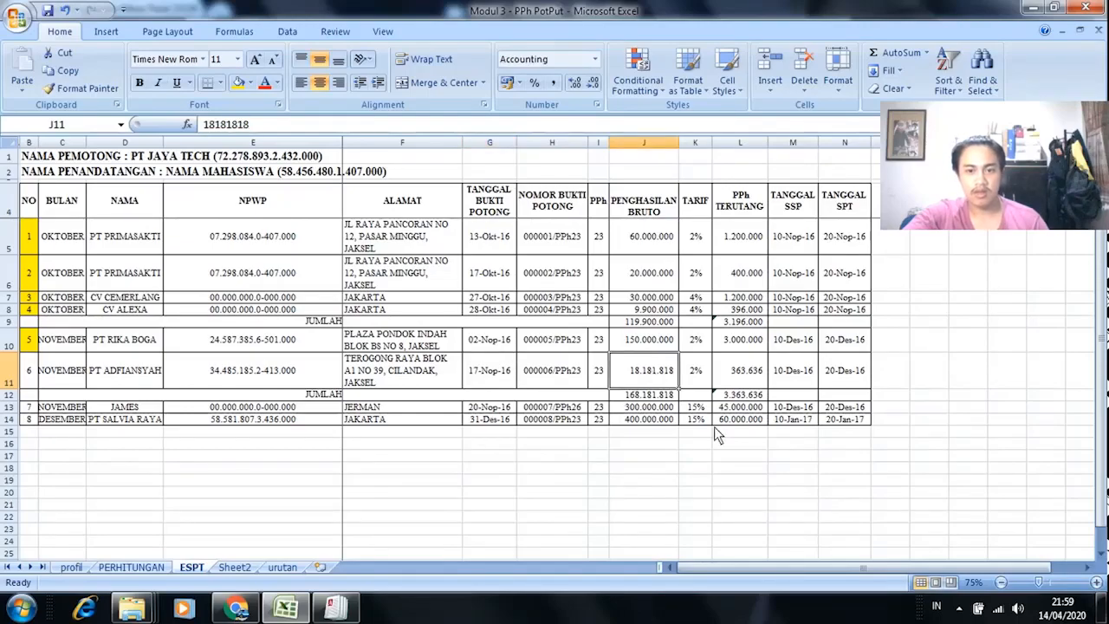
{"action": "key", "text": "ctrl+c"}
{"action": "key", "text": "alt+Tab"}
{"action": "key", "text": "alt+Tab"}
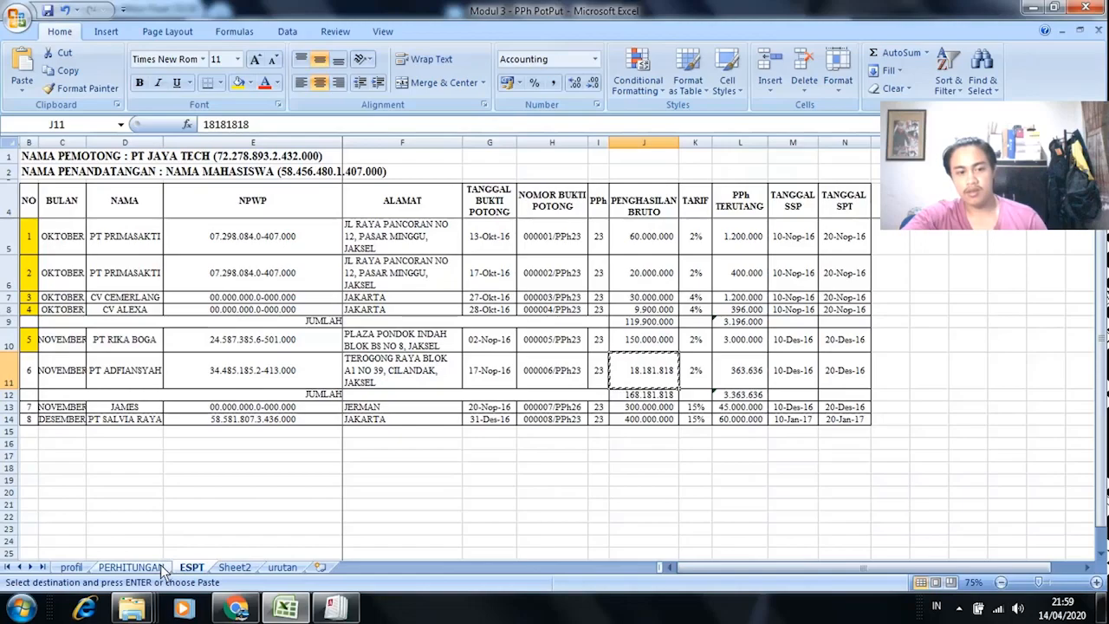
Step: Review the PERHITUNGAN sheet rows for PT Adfiansyah, then switch to the case-study PDF in Chrome
{"action": "left_click", "coordinate": [130, 567]}
{"action": "scroll", "coordinate": [139, 370], "scroll_direction": "up", "scroll_amount": 1}
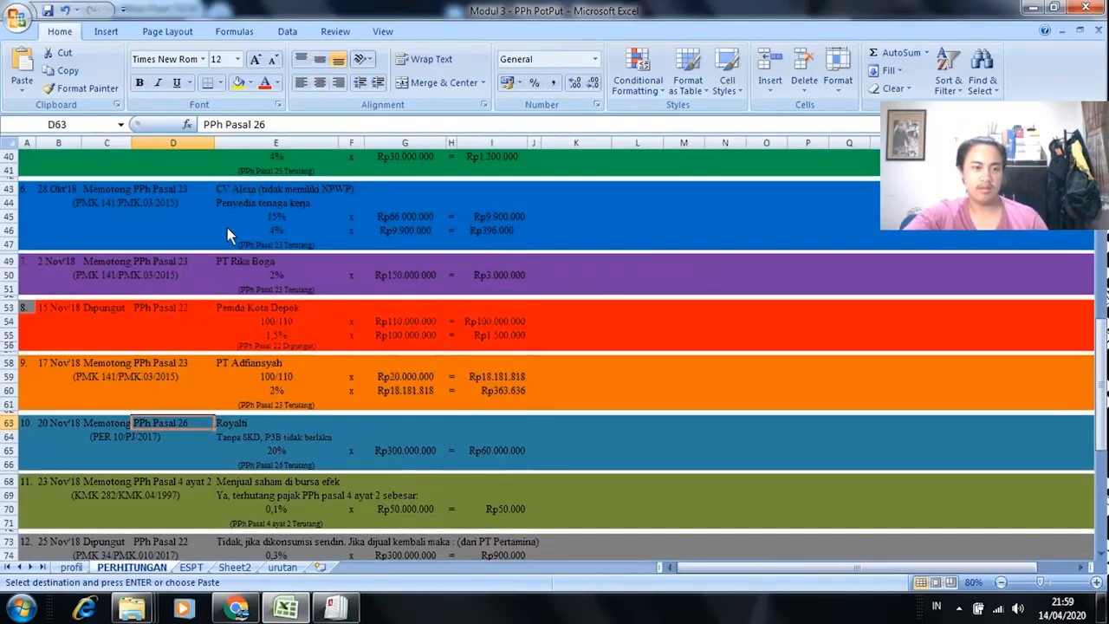
{"action": "scroll", "coordinate": [234, 329], "scroll_direction": "down", "scroll_amount": 1}
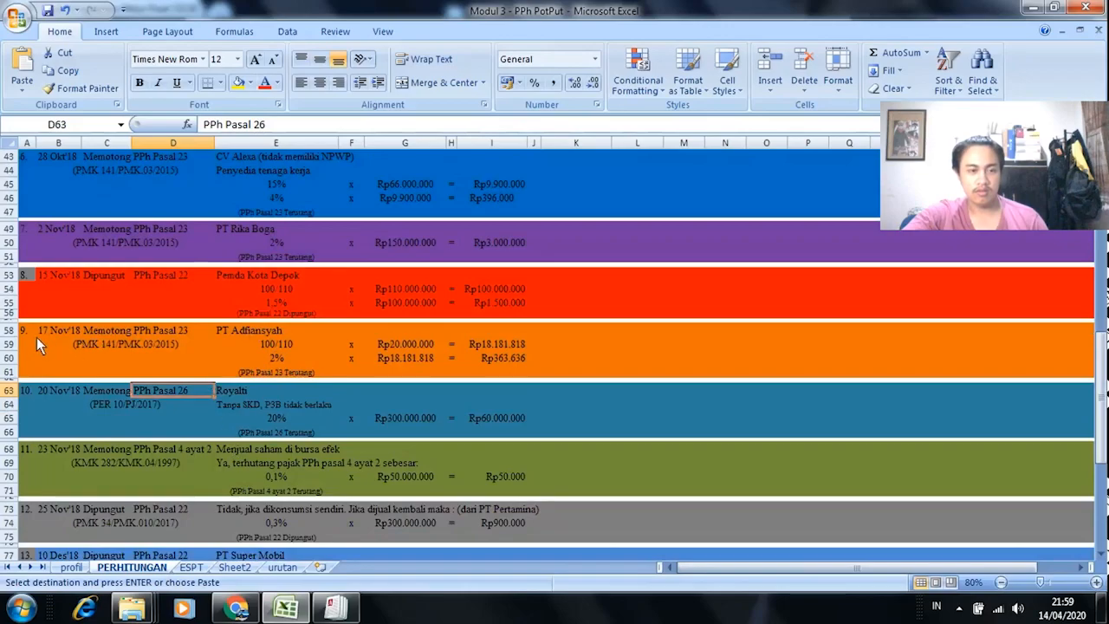
{"action": "left_click", "coordinate": [235, 609]}
{"action": "scroll", "coordinate": [329, 377], "scroll_direction": "down", "scroll_amount": 4}
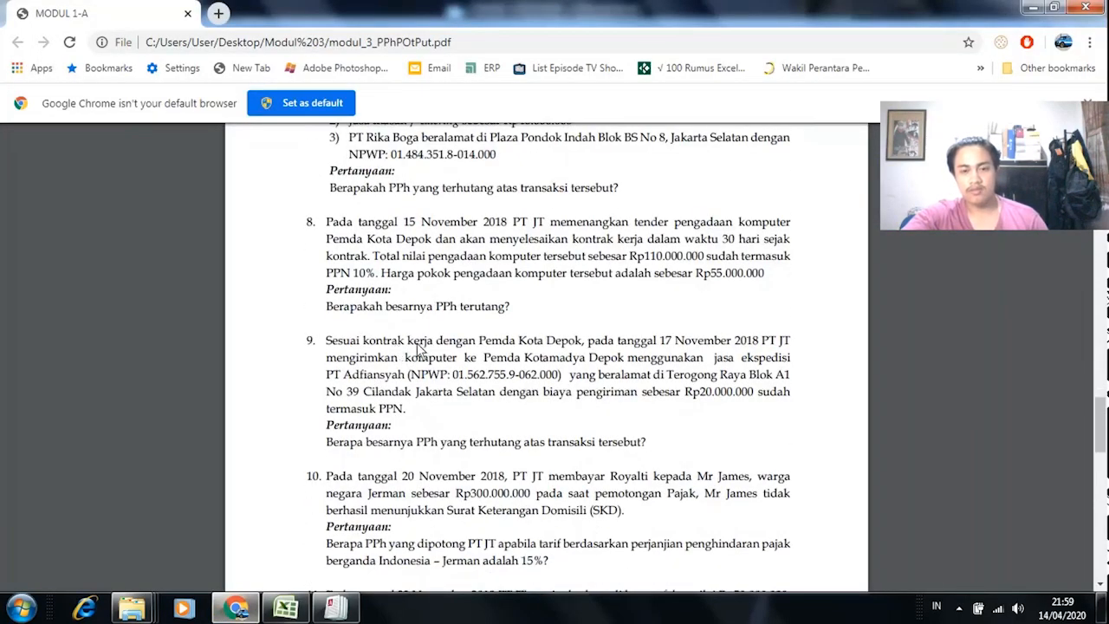
Step: Read item 9 about PT Adfiansyah's jasa ekspedisi, then go back to slip 000006/PPH23
{"action": "left_click_drag", "start_coordinate": [330, 344], "coordinate": [596, 351]}
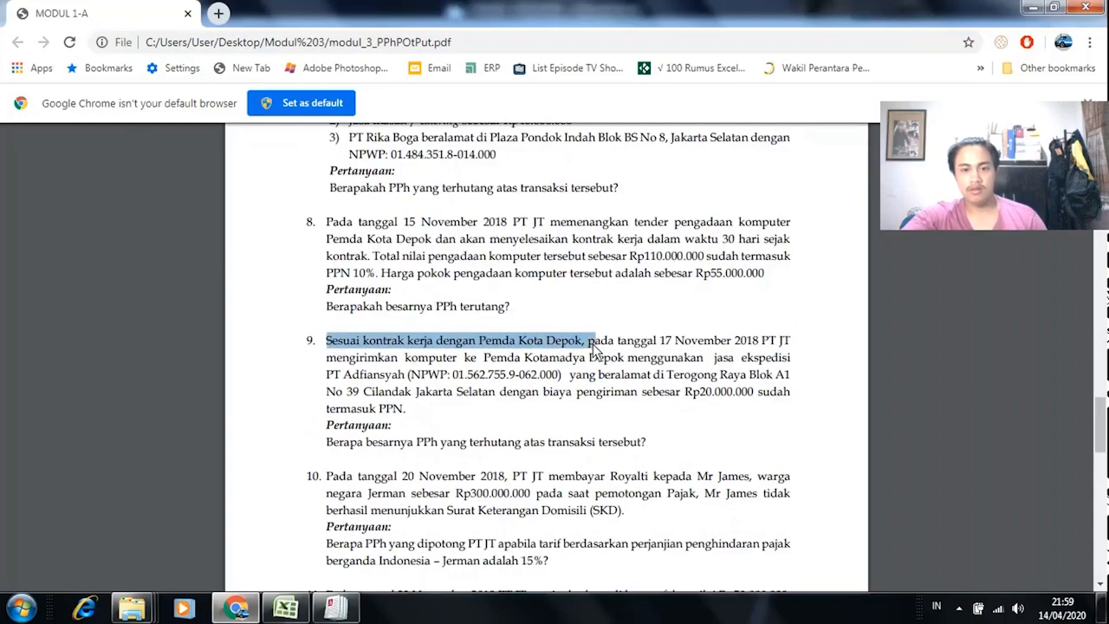
{"action": "left_click_drag", "start_coordinate": [716, 359], "coordinate": [790, 359]}
{"action": "left_click", "coordinate": [721, 379]}
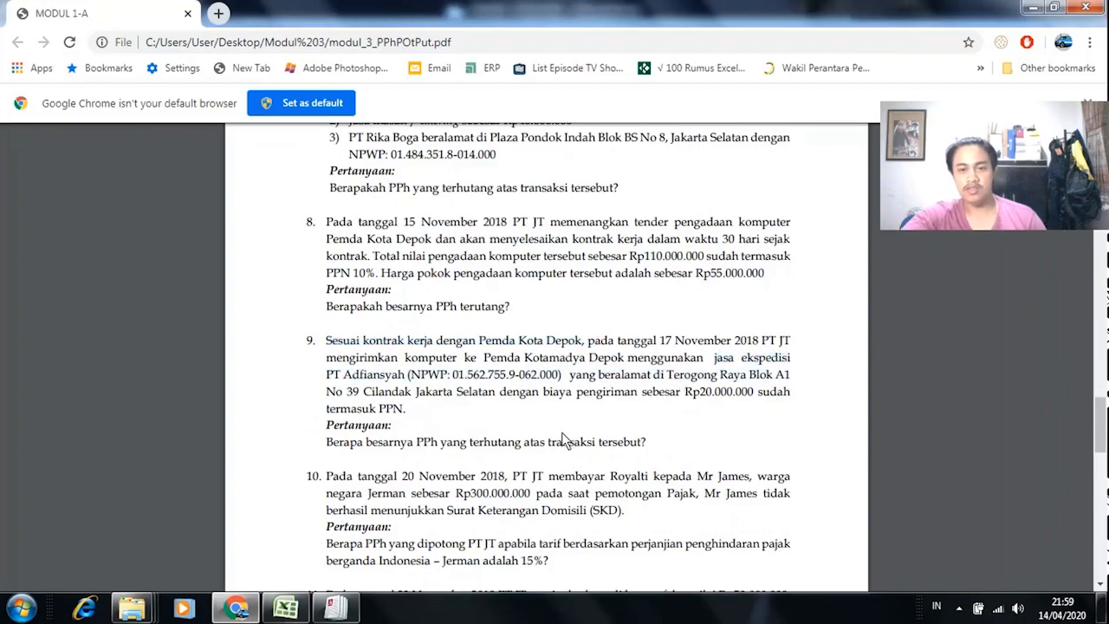
{"action": "key", "text": "alt+Tab"}
{"action": "left_click", "coordinate": [336, 608]}
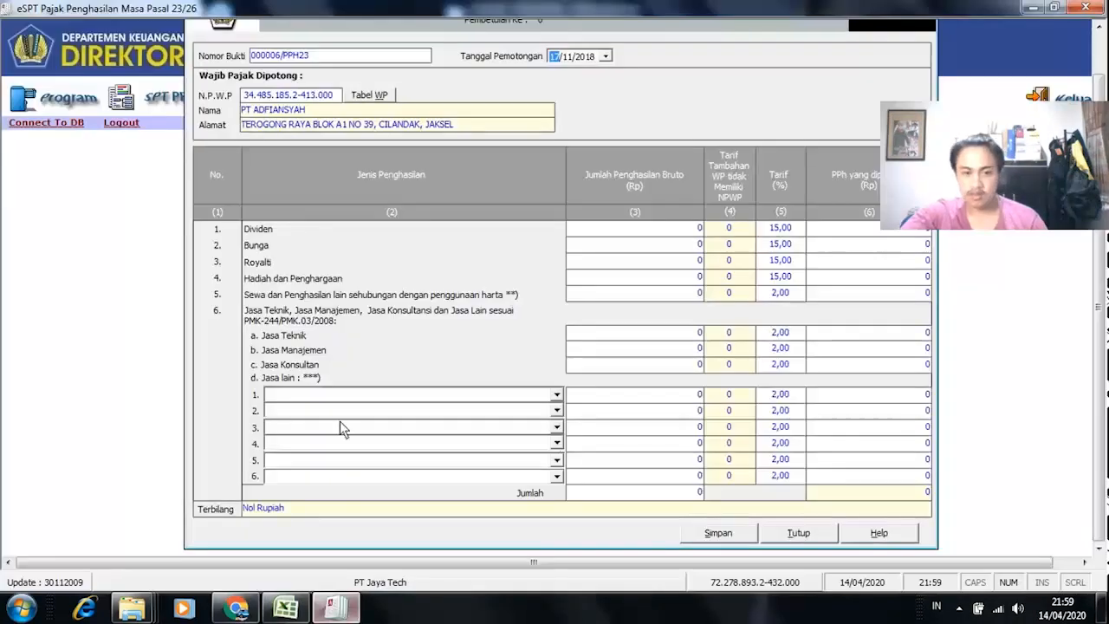
Step: Choose Jasa Logistik as the service type for Jasa lain row 1 on slip 000006/PPH23
{"action": "left_click", "coordinate": [558, 396]}
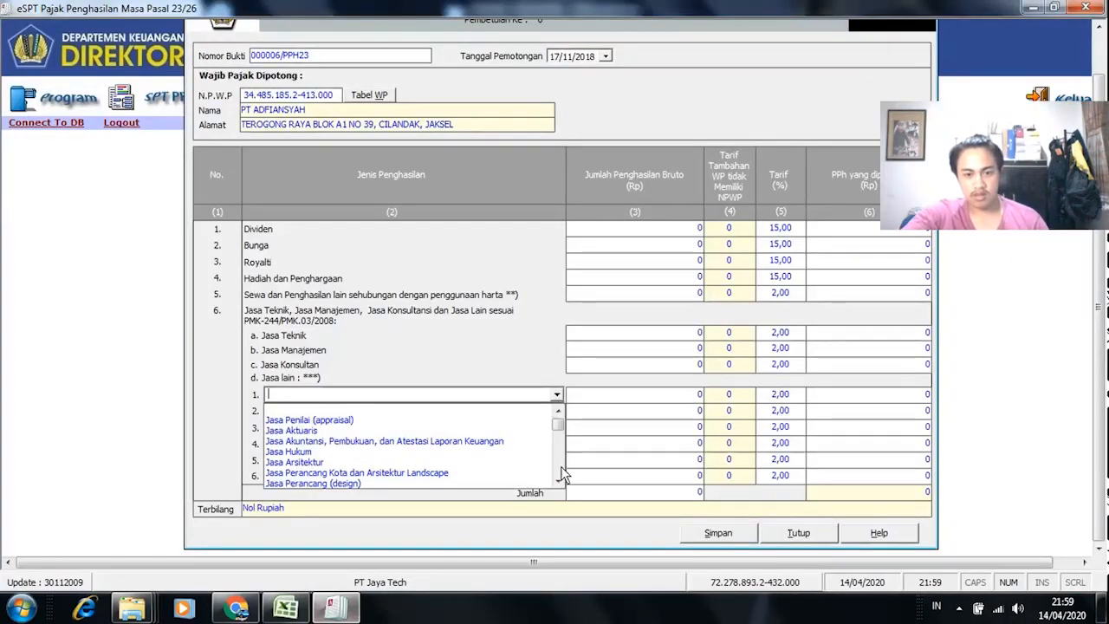
{"action": "left_click", "coordinate": [561, 475]}
{"action": "left_click_drag", "start_coordinate": [560, 432], "coordinate": [559, 412]}
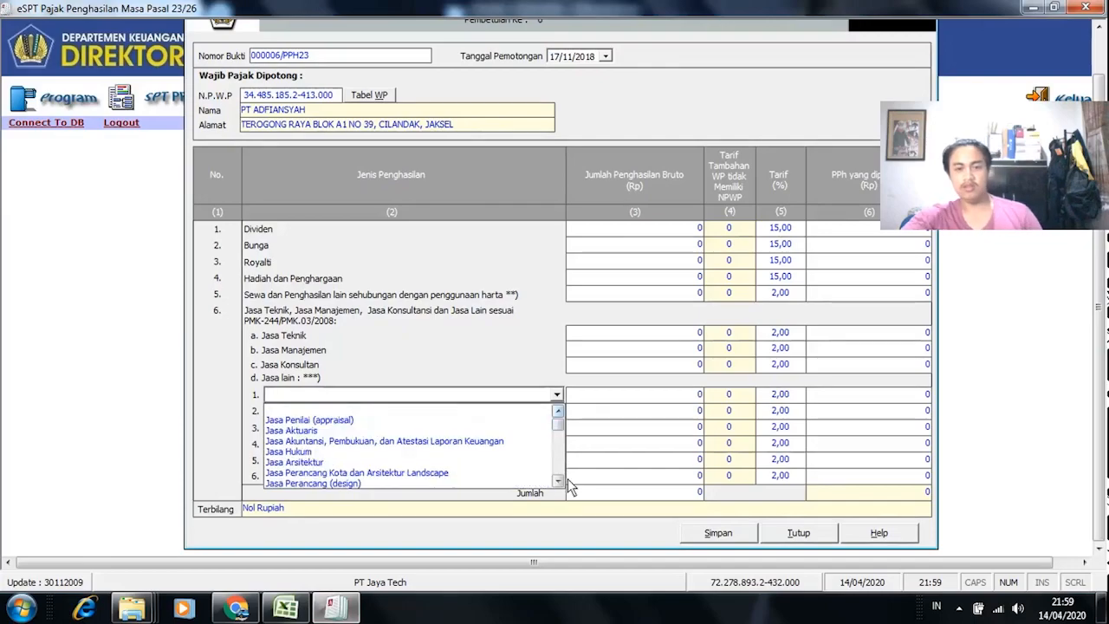
{"action": "left_click", "coordinate": [559, 482]}
{"action": "left_click", "coordinate": [559, 482]}
{"action": "left_click", "coordinate": [559, 482]}
{"action": "left_click", "coordinate": [559, 482]}
{"action": "left_click", "coordinate": [559, 482]}
{"action": "left_click", "coordinate": [559, 482]}
{"action": "left_click", "coordinate": [559, 482]}
{"action": "left_click", "coordinate": [559, 481]}
{"action": "left_click", "coordinate": [559, 481]}
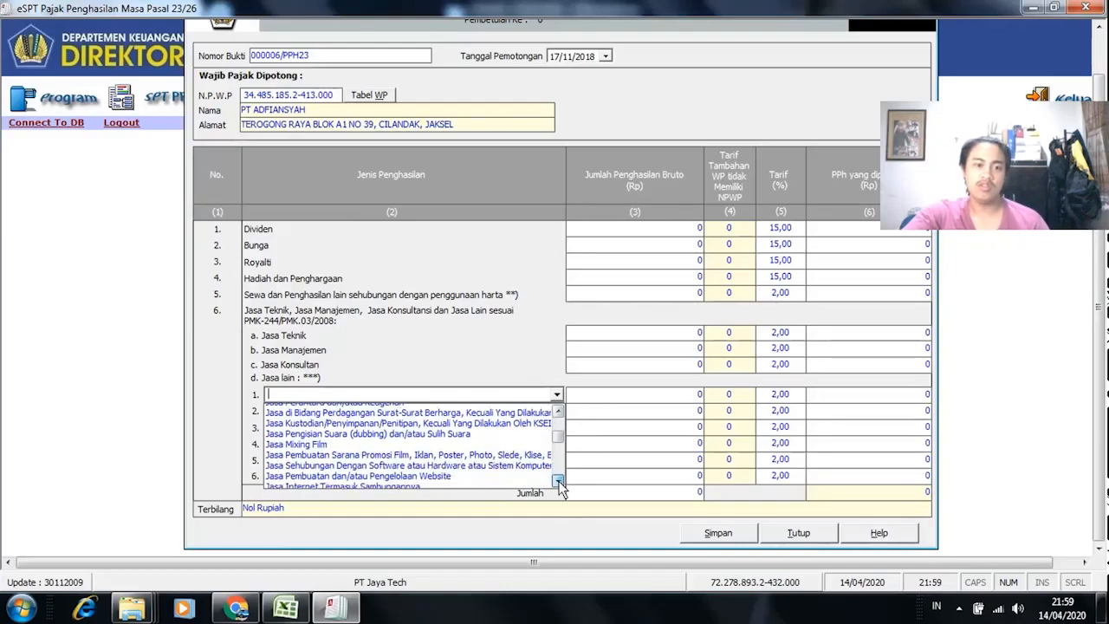
{"action": "left_click", "coordinate": [559, 482]}
{"action": "left_click", "coordinate": [559, 482]}
{"action": "left_click", "coordinate": [559, 482]}
{"action": "left_click", "coordinate": [559, 411]}
{"action": "left_click", "coordinate": [559, 410]}
{"action": "left_click", "coordinate": [558, 410]}
{"action": "left_click", "coordinate": [559, 411]}
{"action": "left_click", "coordinate": [559, 411]}
{"action": "left_click", "coordinate": [559, 411]}
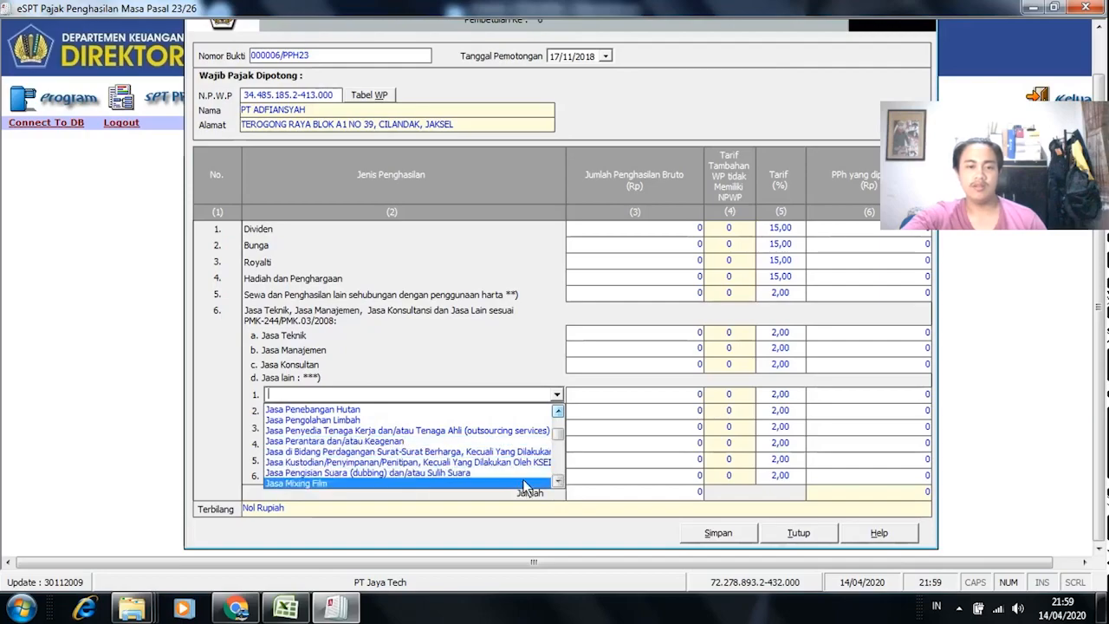
{"action": "left_click", "coordinate": [559, 483]}
{"action": "left_click", "coordinate": [559, 482]}
{"action": "left_click", "coordinate": [559, 483]}
{"action": "left_click", "coordinate": [559, 483]}
{"action": "left_click", "coordinate": [559, 482]}
{"action": "left_click", "coordinate": [559, 482]}
{"action": "left_click", "coordinate": [559, 482]}
{"action": "left_click", "coordinate": [559, 482]}
{"action": "left_click", "coordinate": [559, 482]}
{"action": "left_click", "coordinate": [559, 483]}
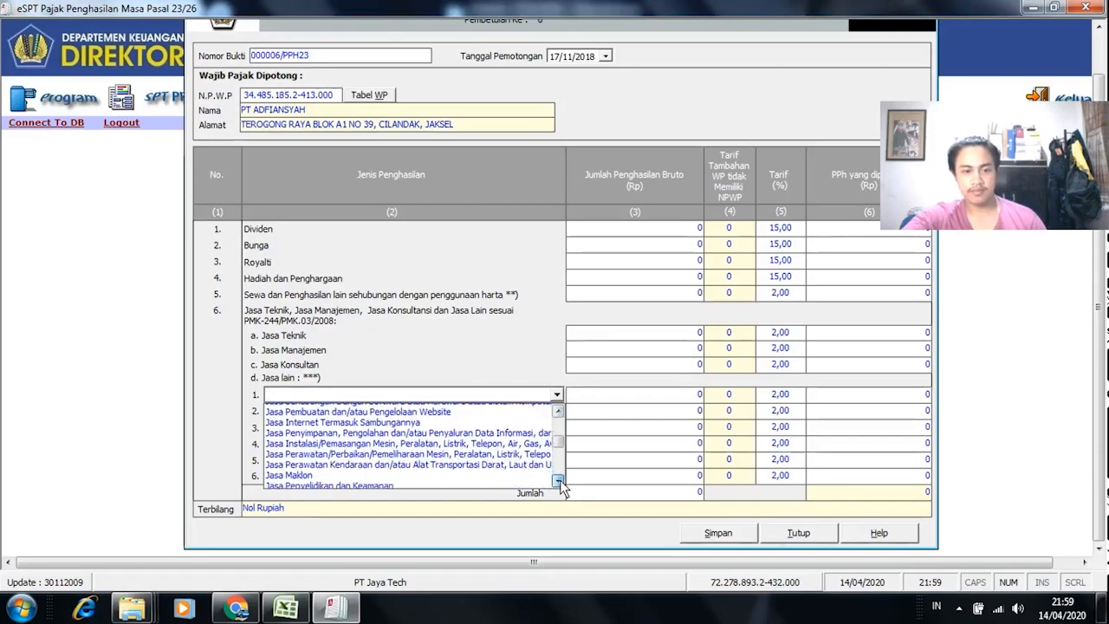
{"action": "left_click", "coordinate": [559, 482]}
{"action": "left_click", "coordinate": [559, 483]}
{"action": "left_click", "coordinate": [559, 483]}
{"action": "left_click", "coordinate": [559, 482]}
{"action": "left_click", "coordinate": [559, 483]}
{"action": "left_click", "coordinate": [559, 483]}
{"action": "left_click", "coordinate": [559, 482]}
{"action": "left_click", "coordinate": [559, 483]}
{"action": "left_click", "coordinate": [559, 482]}
{"action": "left_click", "coordinate": [559, 482]}
{"action": "left_click", "coordinate": [559, 482]}
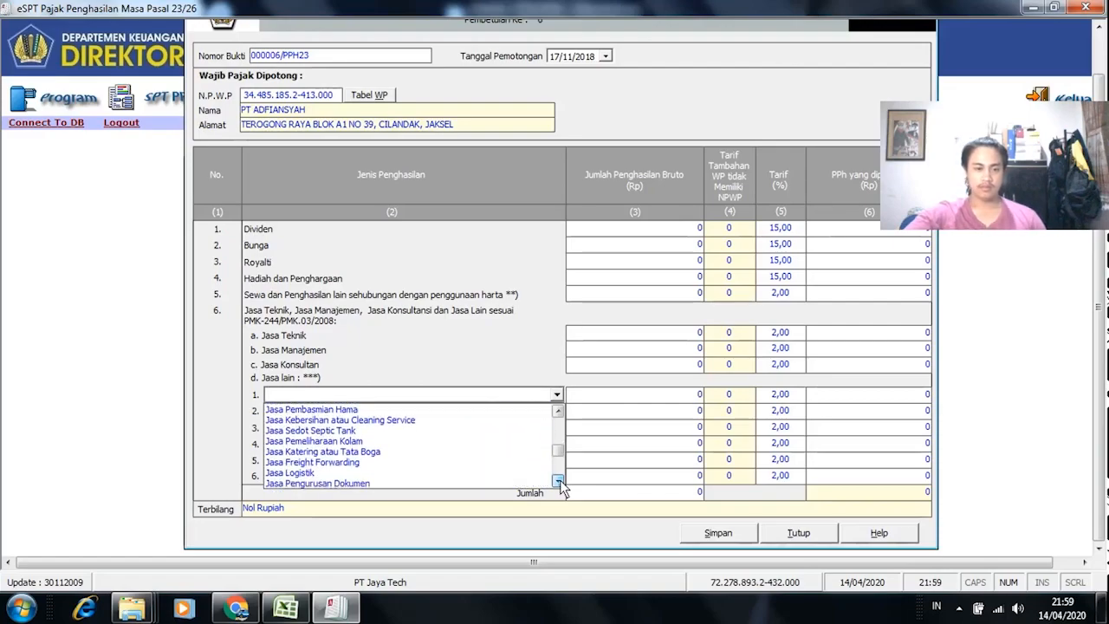
{"action": "left_click", "coordinate": [559, 481]}
{"action": "left_click", "coordinate": [559, 482]}
{"action": "left_click", "coordinate": [558, 482]}
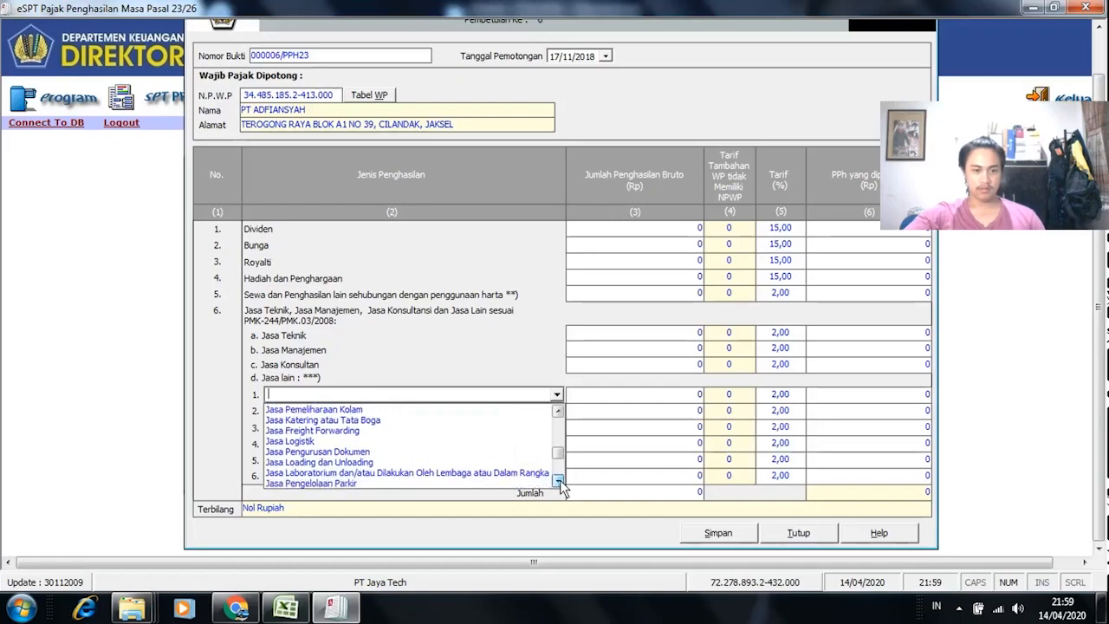
{"action": "left_click", "coordinate": [557, 482]}
{"action": "left_click", "coordinate": [557, 482]}
{"action": "left_click", "coordinate": [557, 482]}
{"action": "left_click", "coordinate": [558, 482]}
{"action": "left_click", "coordinate": [558, 482]}
{"action": "left_click", "coordinate": [557, 482]}
{"action": "left_click", "coordinate": [557, 482]}
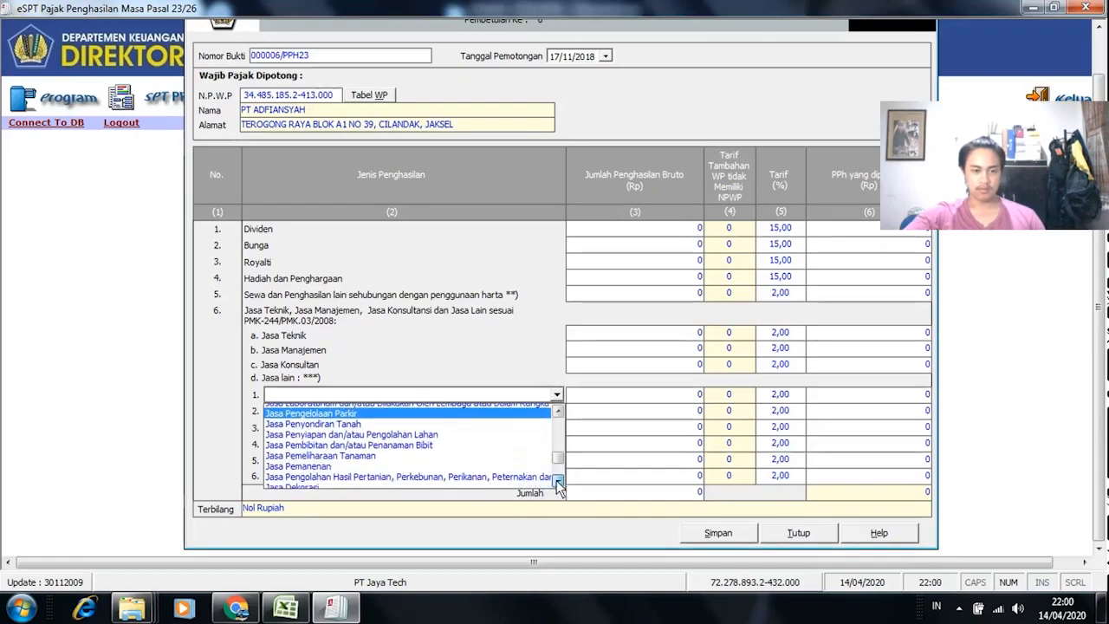
{"action": "left_click", "coordinate": [558, 482]}
{"action": "left_click", "coordinate": [557, 482]}
{"action": "left_click", "coordinate": [557, 482]}
{"action": "left_click", "coordinate": [557, 482]}
{"action": "left_click", "coordinate": [557, 481]}
{"action": "left_click", "coordinate": [557, 482]}
{"action": "left_click", "coordinate": [558, 482]}
{"action": "left_click", "coordinate": [557, 481]}
{"action": "left_click", "coordinate": [557, 482]}
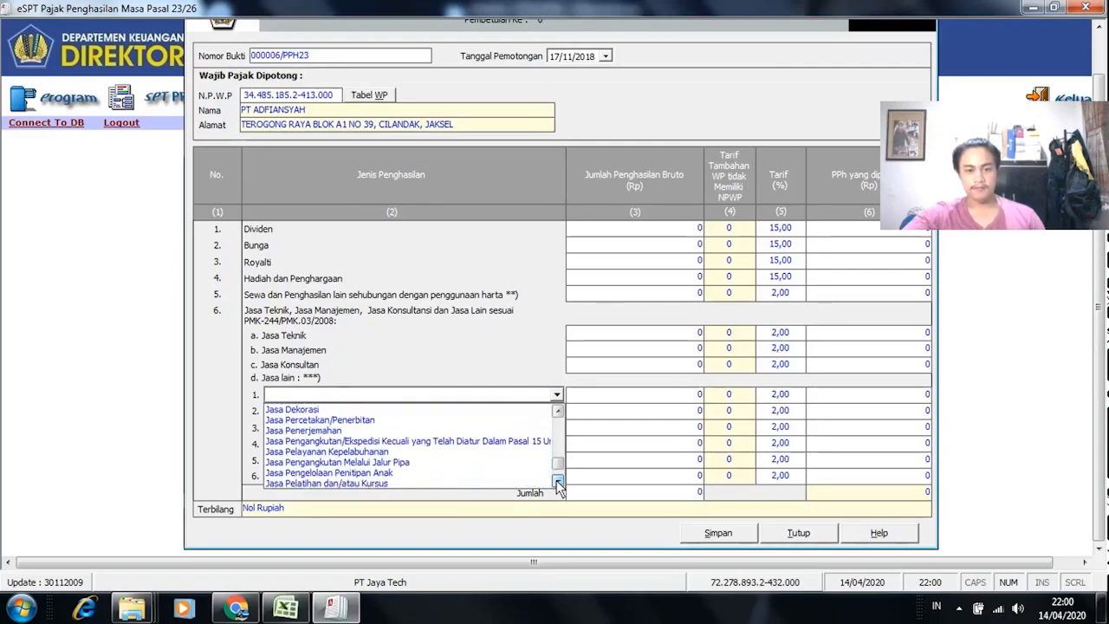
{"action": "left_click", "coordinate": [557, 482]}
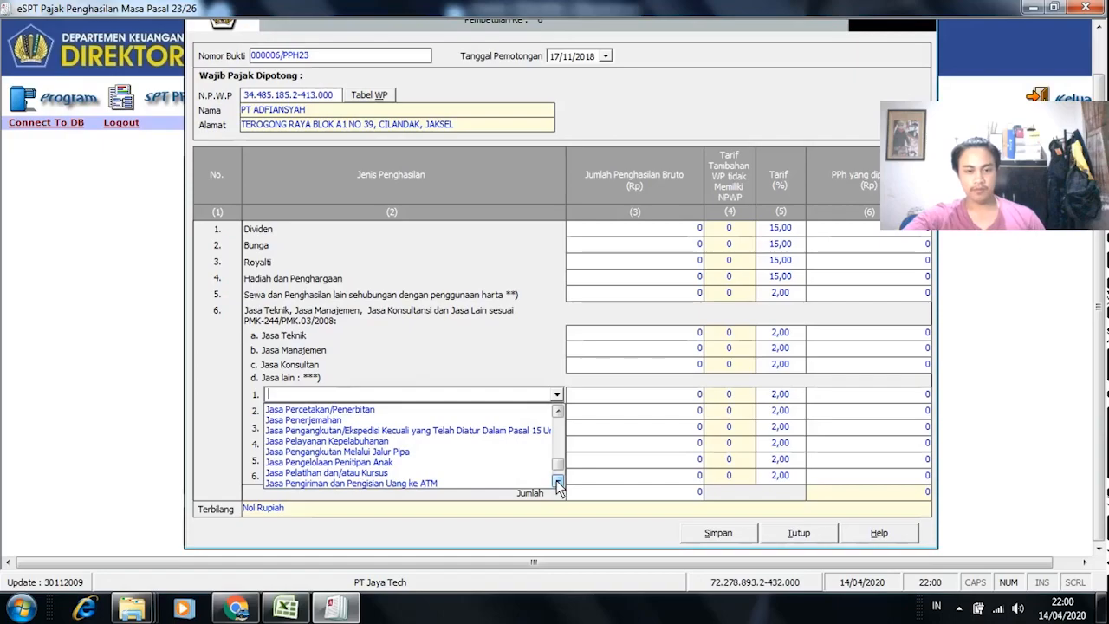
{"action": "left_click", "coordinate": [558, 482]}
{"action": "left_click", "coordinate": [558, 482]}
{"action": "left_click", "coordinate": [557, 482]}
{"action": "left_click", "coordinate": [557, 482]}
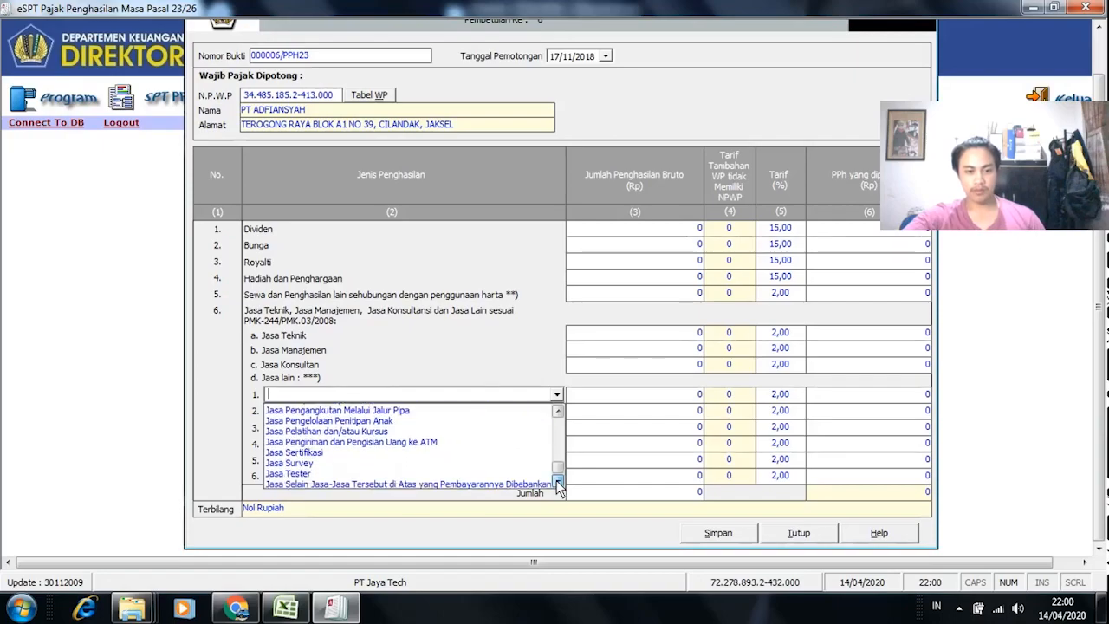
{"action": "left_click", "coordinate": [557, 412]}
{"action": "left_click", "coordinate": [557, 412]}
{"action": "left_click", "coordinate": [557, 412]}
{"action": "left_click", "coordinate": [557, 411]}
{"action": "left_click", "coordinate": [557, 412]}
{"action": "left_click", "coordinate": [558, 412]}
{"action": "left_click", "coordinate": [558, 412]}
{"action": "left_click", "coordinate": [557, 412]}
{"action": "left_click", "coordinate": [558, 411]}
{"action": "left_click", "coordinate": [557, 411]}
{"action": "left_click", "coordinate": [558, 412]}
{"action": "left_click", "coordinate": [558, 411]}
{"action": "left_click", "coordinate": [558, 412]}
{"action": "left_click", "coordinate": [557, 412]}
{"action": "left_click", "coordinate": [558, 412]}
{"action": "left_click", "coordinate": [557, 411]}
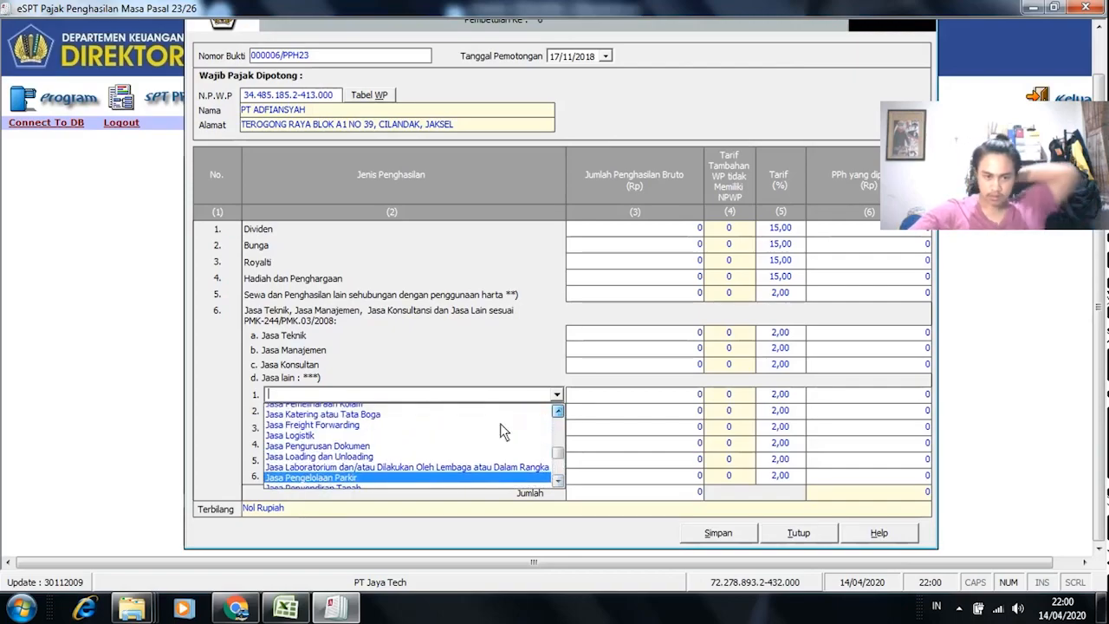
{"action": "scroll", "coordinate": [503, 431], "scroll_direction": "up", "scroll_amount": 1}
{"action": "left_click", "coordinate": [320, 479]}
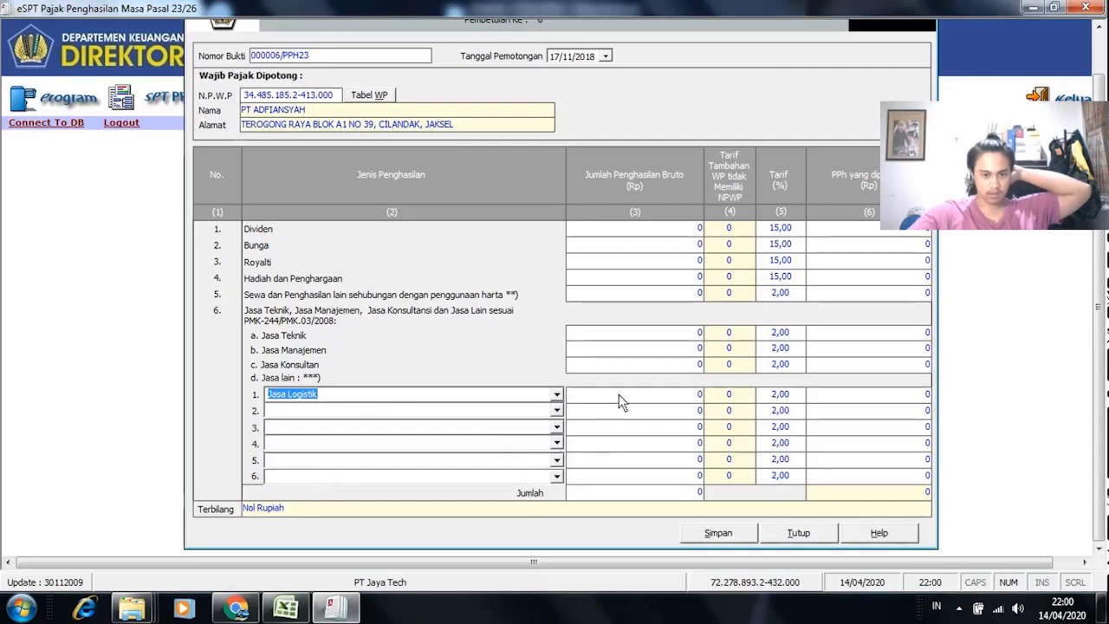
Step: Paste 18.181.818 from the ESPT sheet as the Jasa Logistik gross income
{"action": "key", "text": "alt+Tab"}
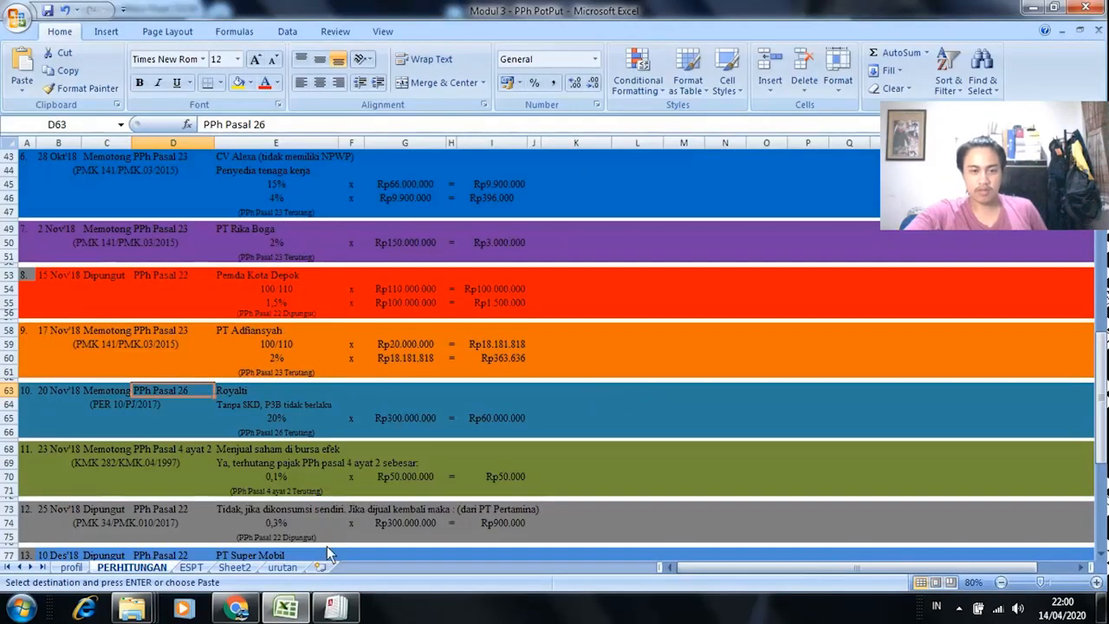
{"action": "left_click", "coordinate": [192, 566]}
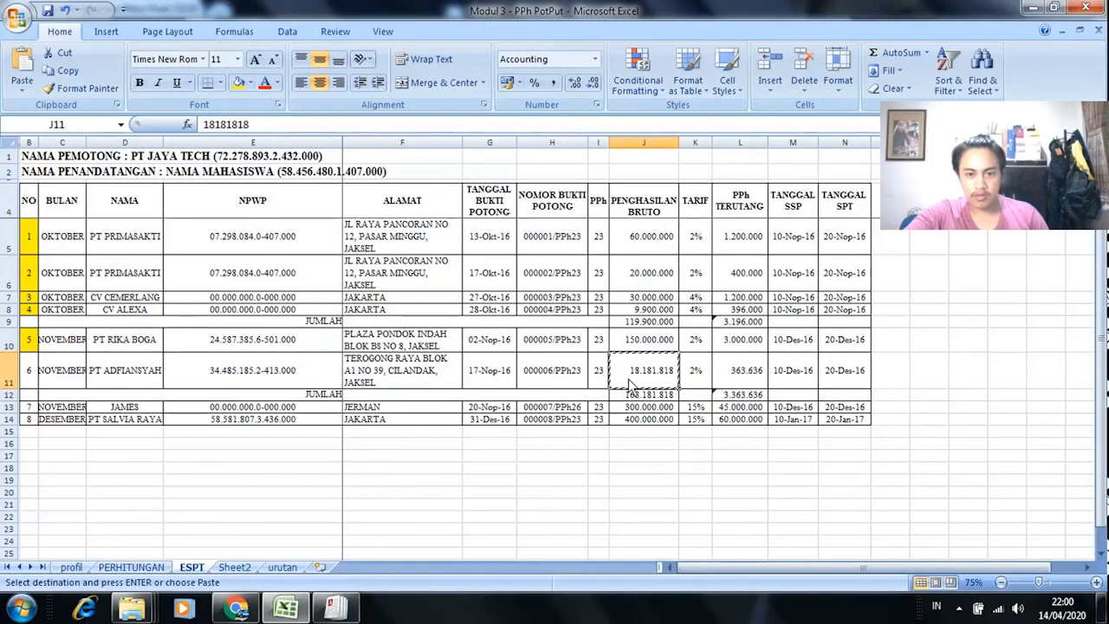
{"action": "key", "text": "alt+Tab"}
{"action": "right_click", "coordinate": [688, 401]}
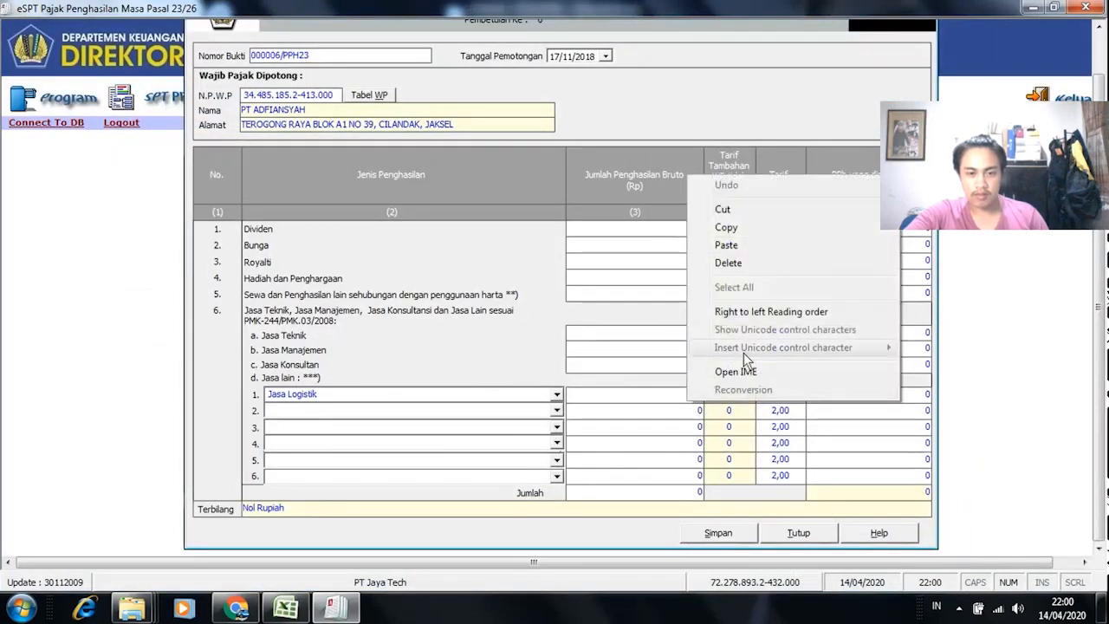
{"action": "left_click", "coordinate": [750, 246]}
{"action": "key", "text": "Tab"}
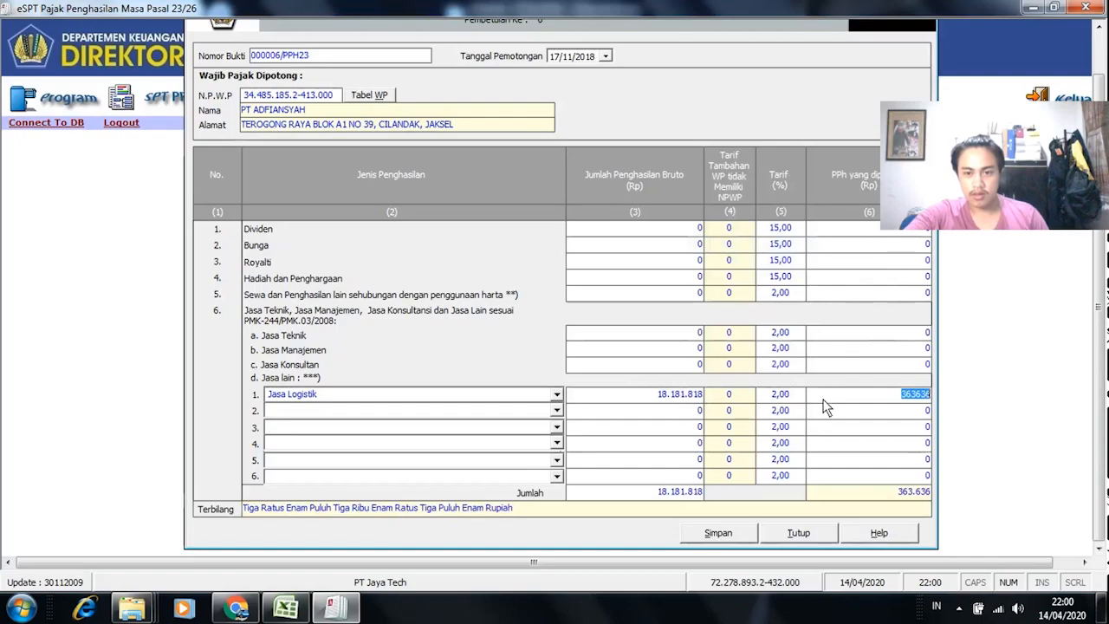
Step: Check the PPh against Excel cell L11, then save and confirm PT Adfiansyah's slip
{"action": "key", "text": "alt+Tab"}
{"action": "left_click", "coordinate": [769, 381]}
{"action": "key", "text": "alt+Tab"}
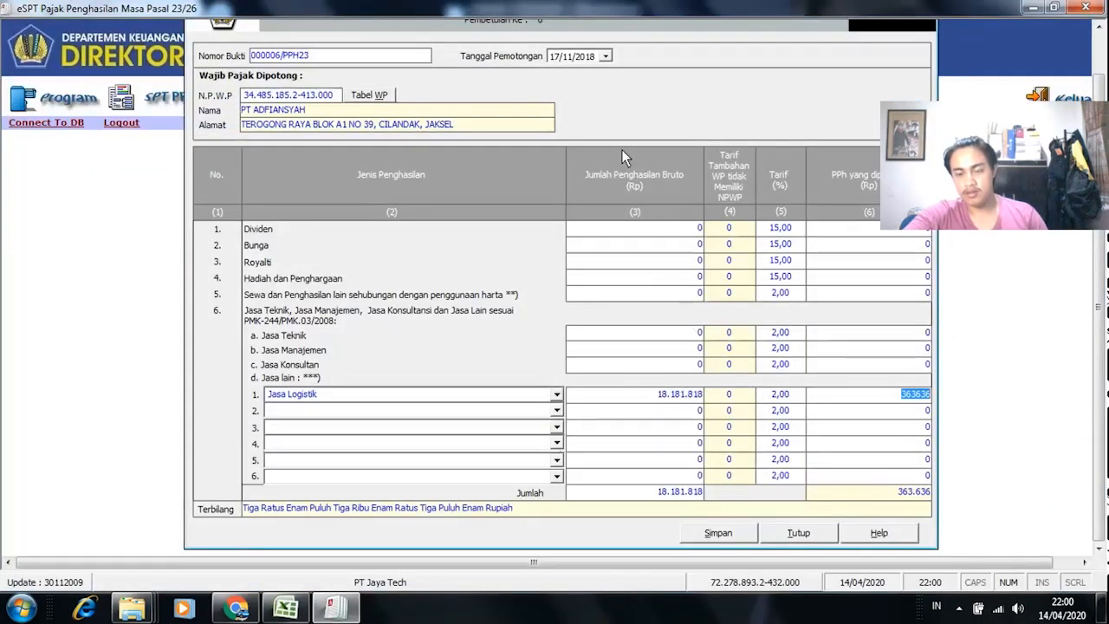
{"action": "left_click", "coordinate": [715, 533]}
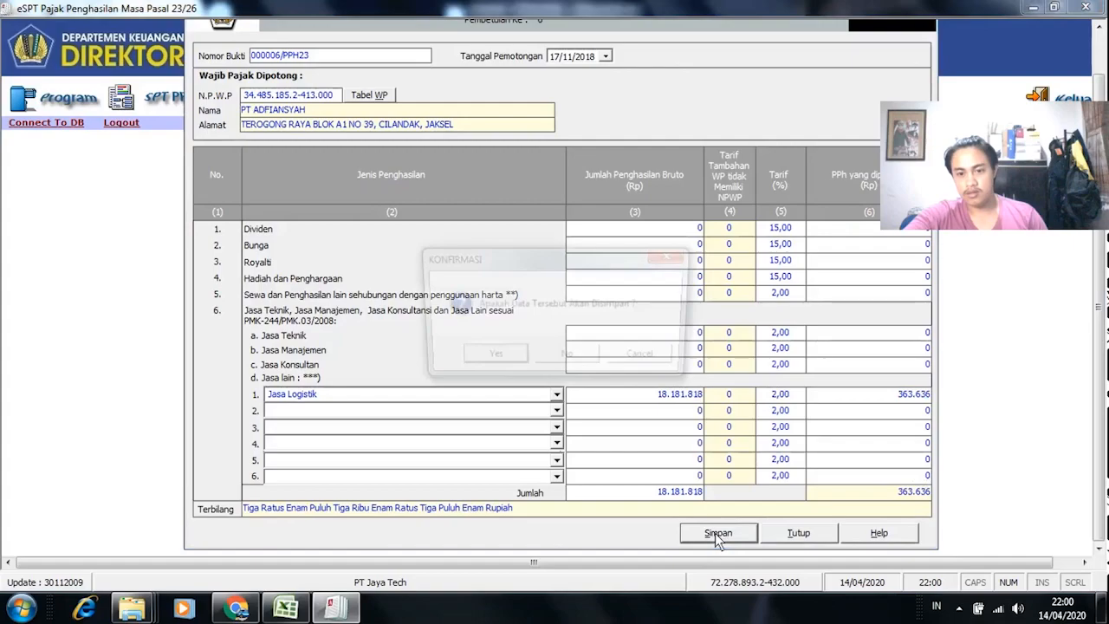
{"action": "left_click", "coordinate": [487, 361]}
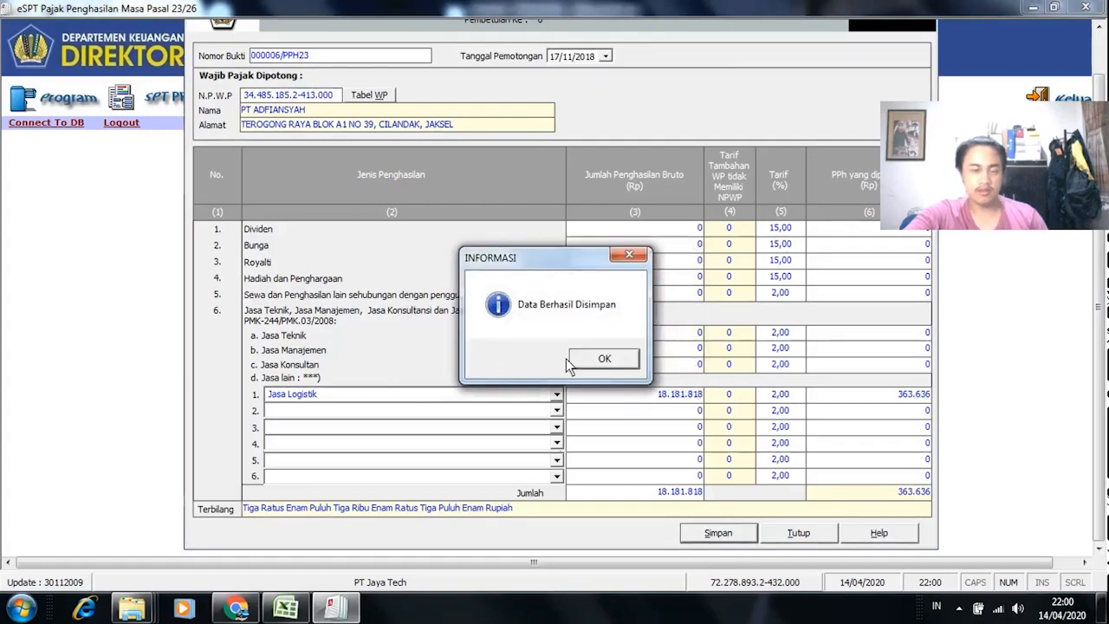
{"action": "left_click", "coordinate": [602, 359]}
Step: Cancel the Excel copy, select entry 7's number cell, and close the Pasal 23 slip form
{"action": "key", "text": "alt+Tab"}
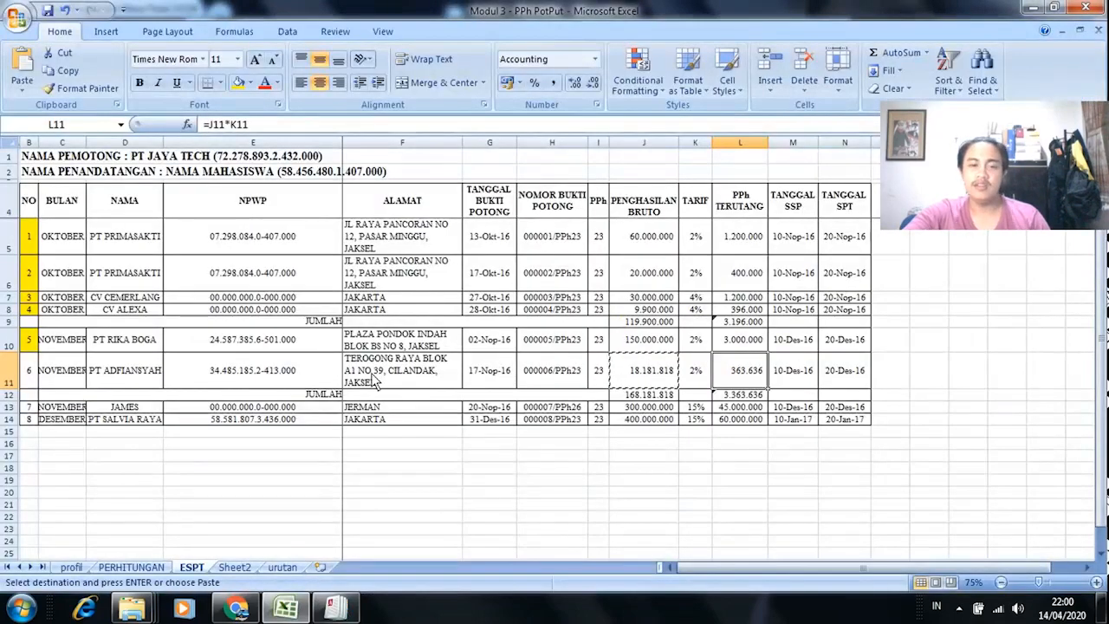
{"action": "left_click", "coordinate": [33, 374]}
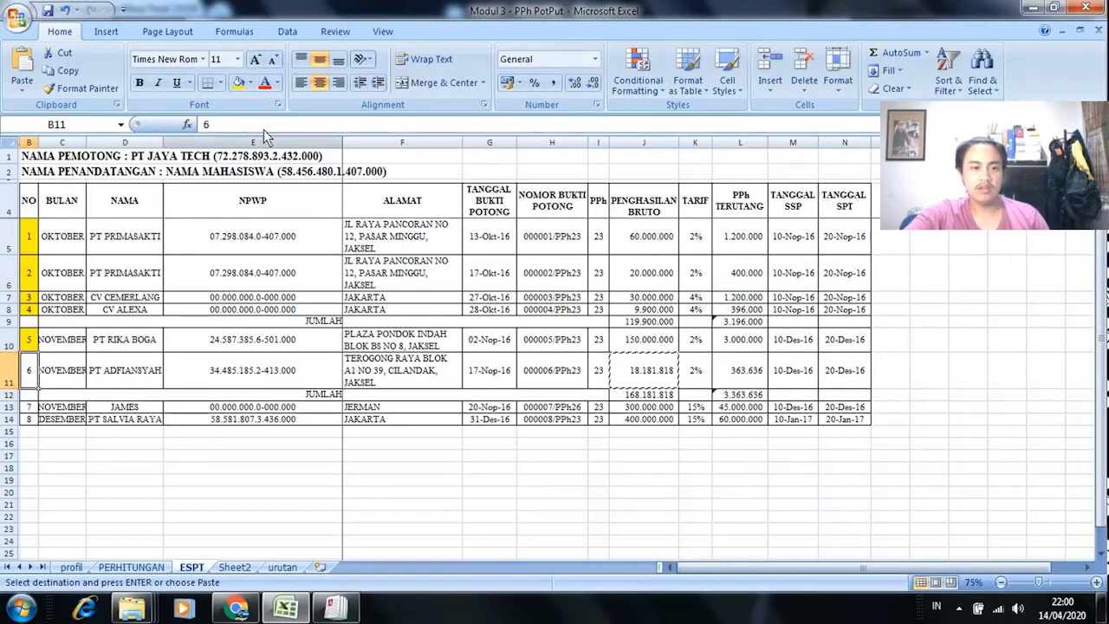
{"action": "key", "text": "Escape"}
{"action": "left_click", "coordinate": [32, 407]}
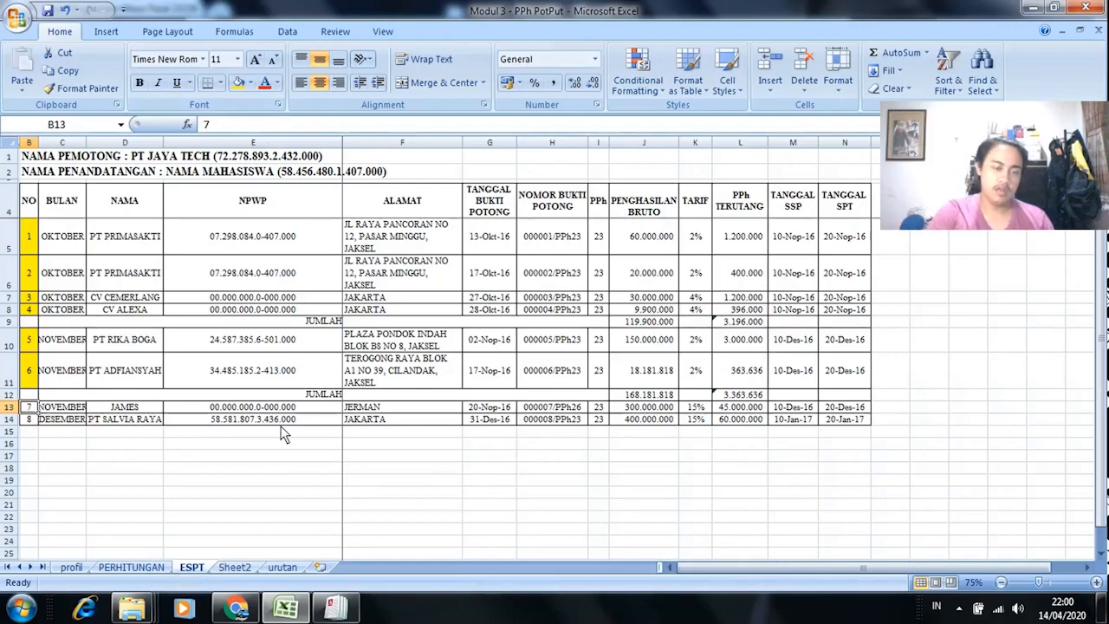
{"action": "key", "text": "alt+Tab"}
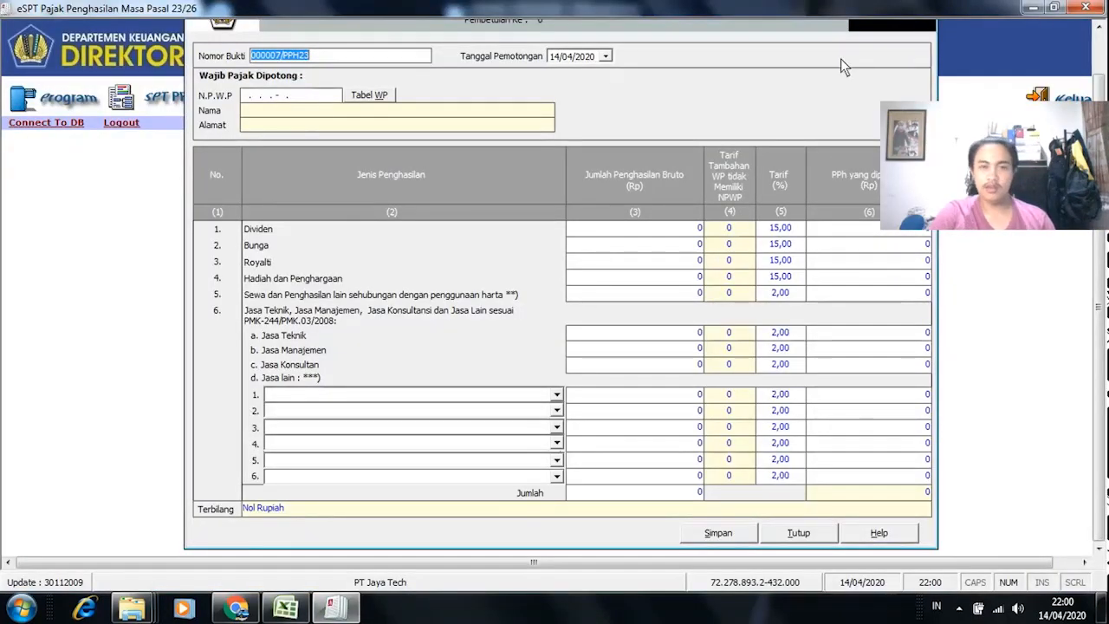
{"action": "left_click", "coordinate": [802, 530]}
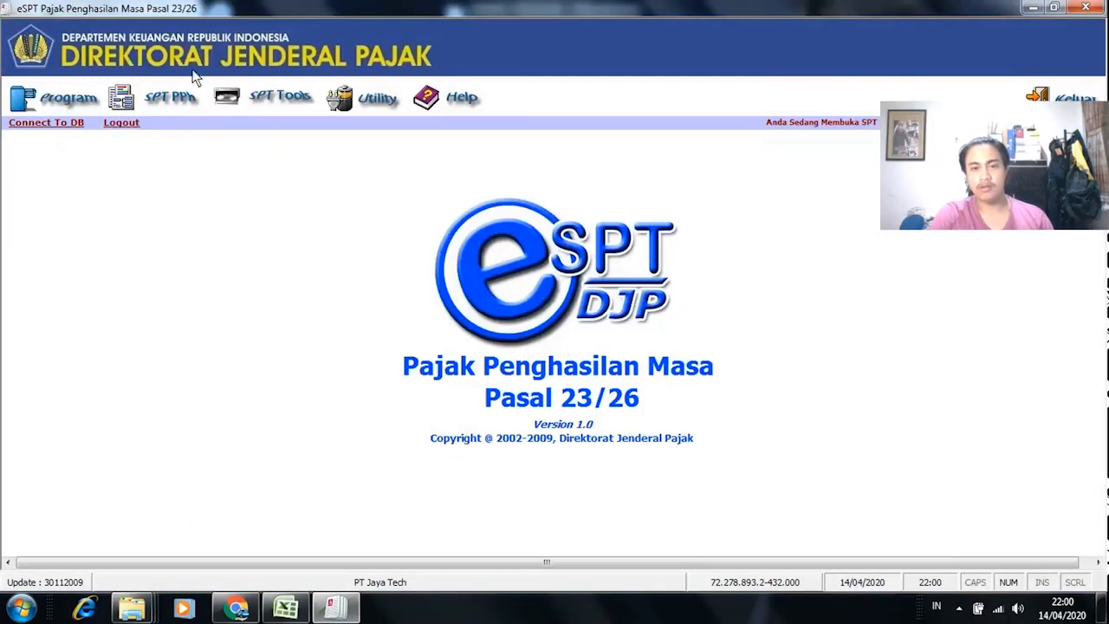
{"action": "left_click", "coordinate": [170, 97]}
{"action": "left_click", "coordinate": [173, 154]}
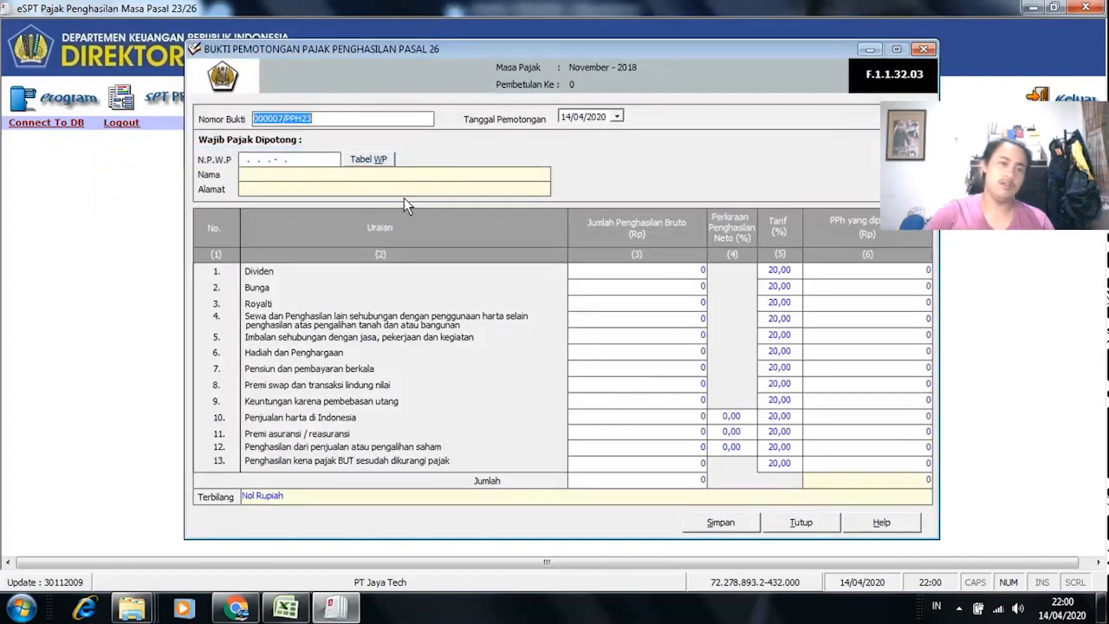
{"action": "left_click", "coordinate": [306, 159]}
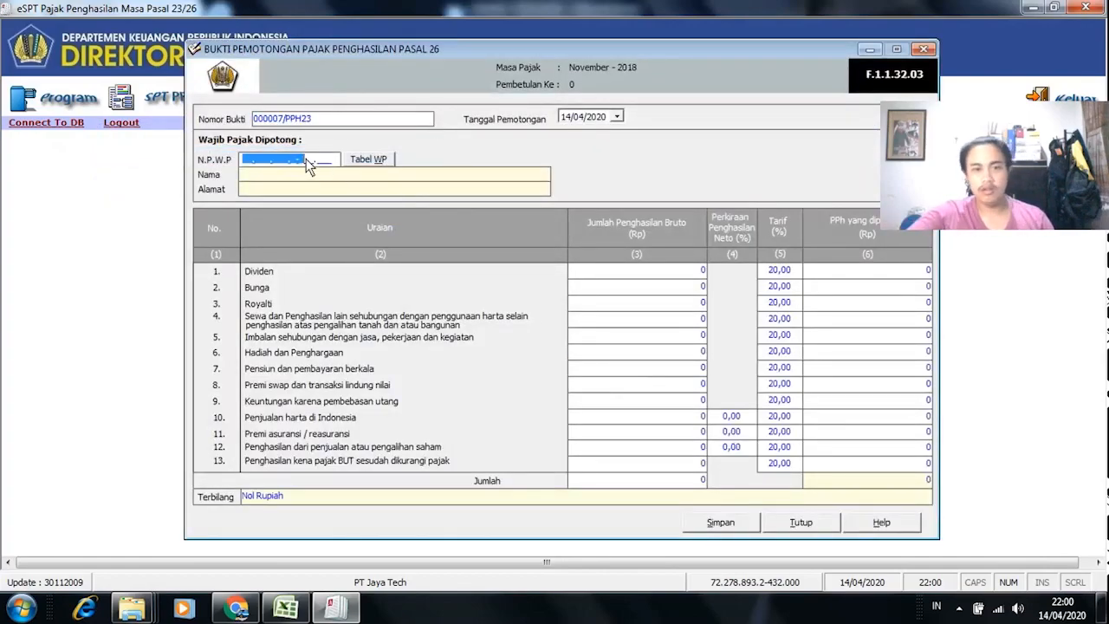
{"action": "left_click", "coordinate": [254, 160]}
{"action": "type", "text": "000000000000000"}
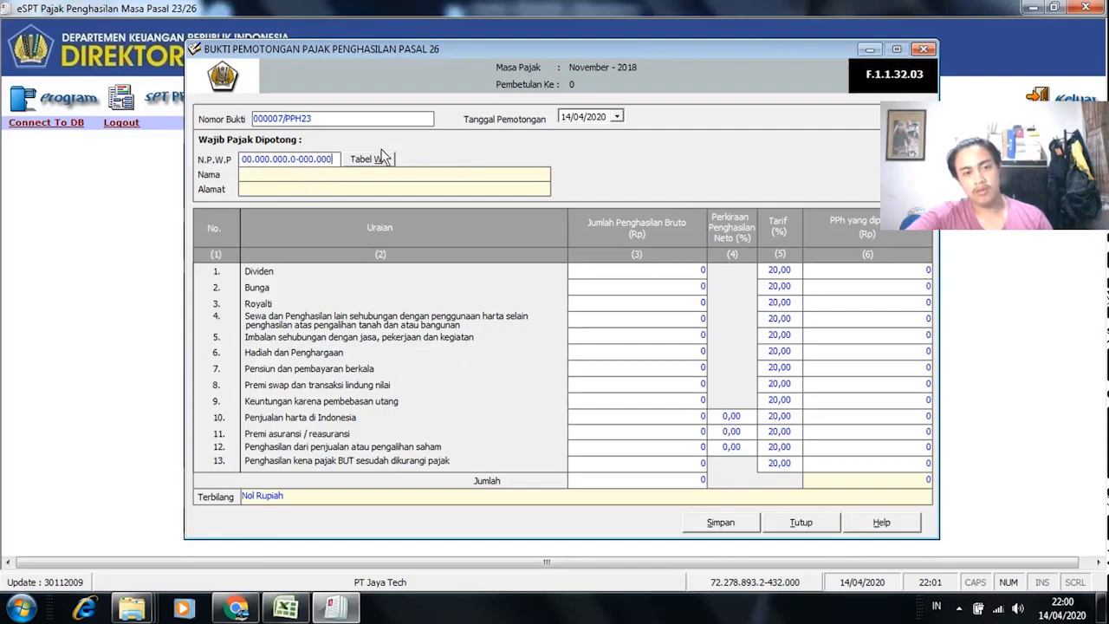
Step: Paste the payee's name from Excel cell D13 into Nama and enter address JERMAN
{"action": "key", "text": "alt+Tab"}
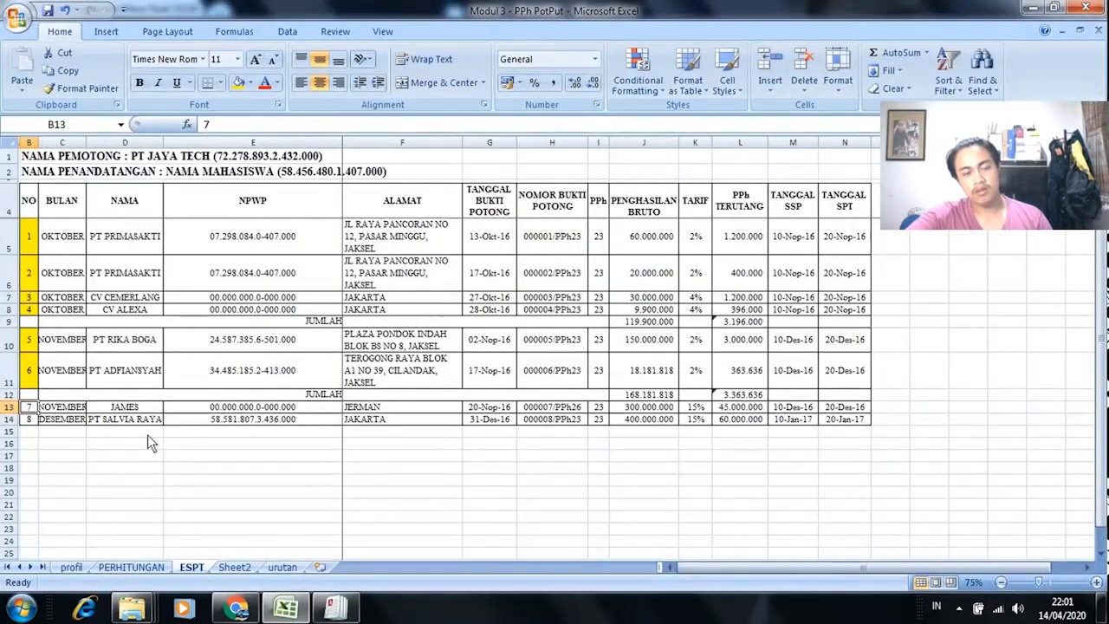
{"action": "left_click", "coordinate": [130, 407]}
{"action": "key", "text": "ctrl+c"}
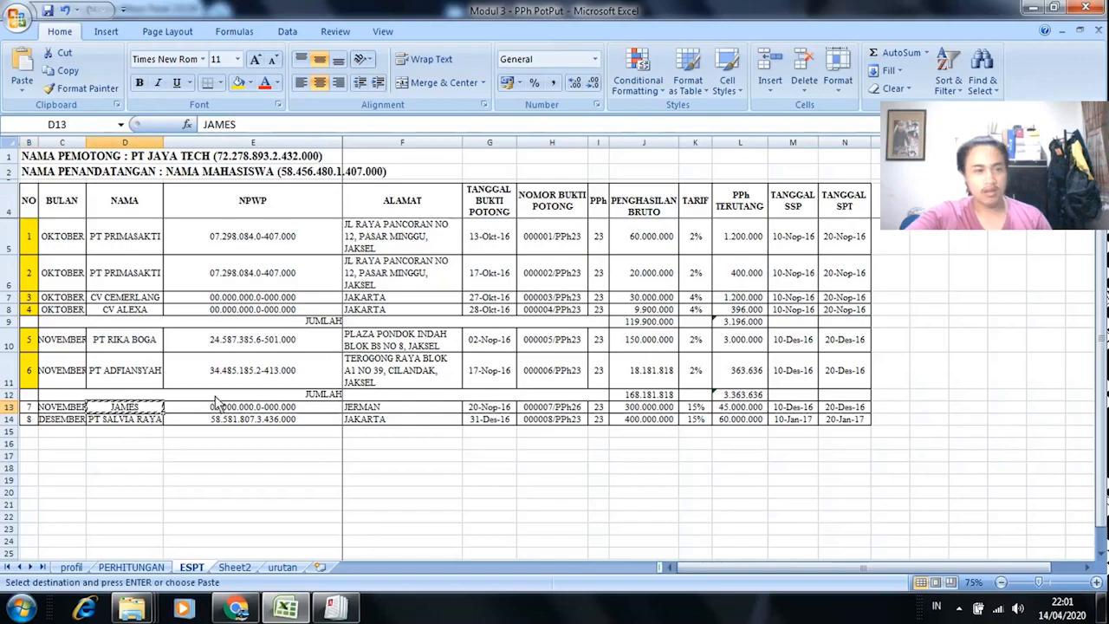
{"action": "key", "text": "alt+Tab"}
{"action": "left_click", "coordinate": [304, 179]}
{"action": "key", "text": "ctrl+v"}
{"action": "left_click", "coordinate": [297, 188]}
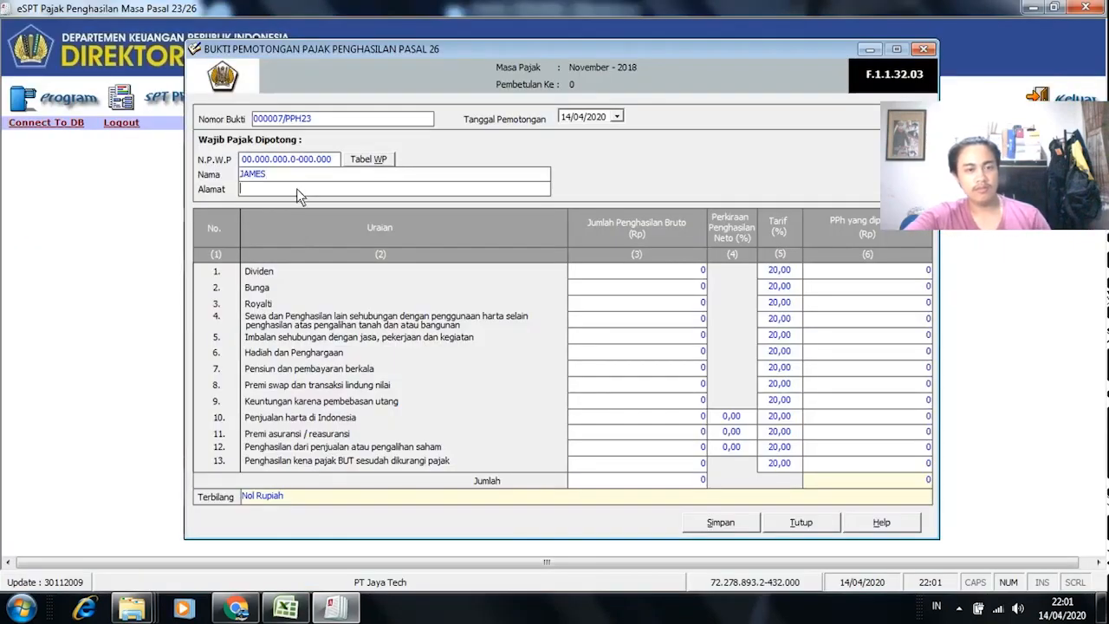
{"action": "type", "text": "JER"}
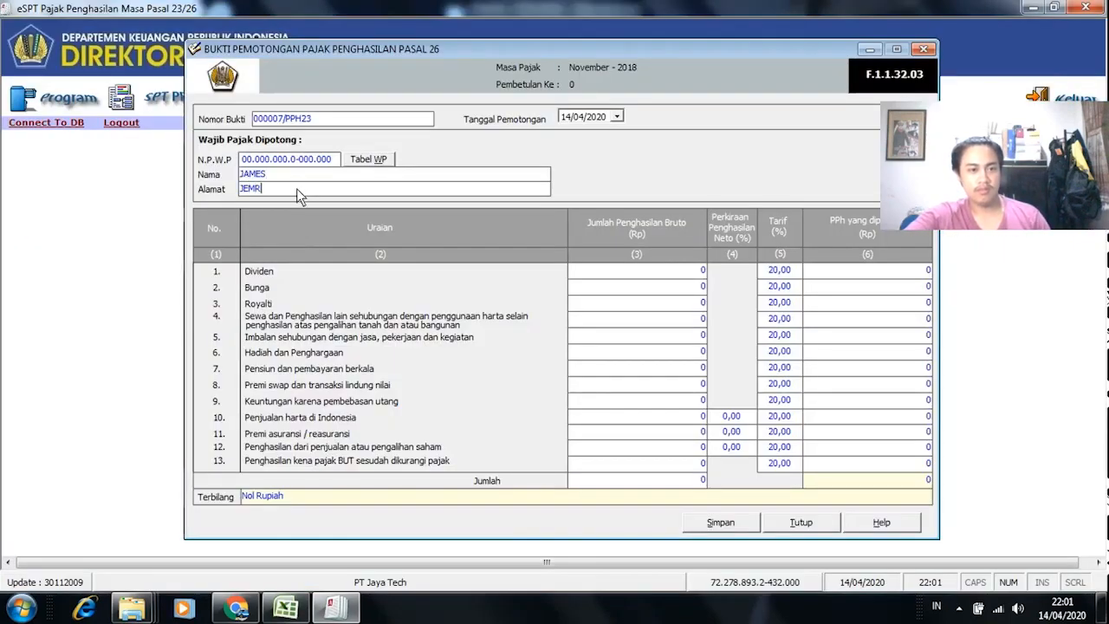
{"action": "type", "text": "MAN"}
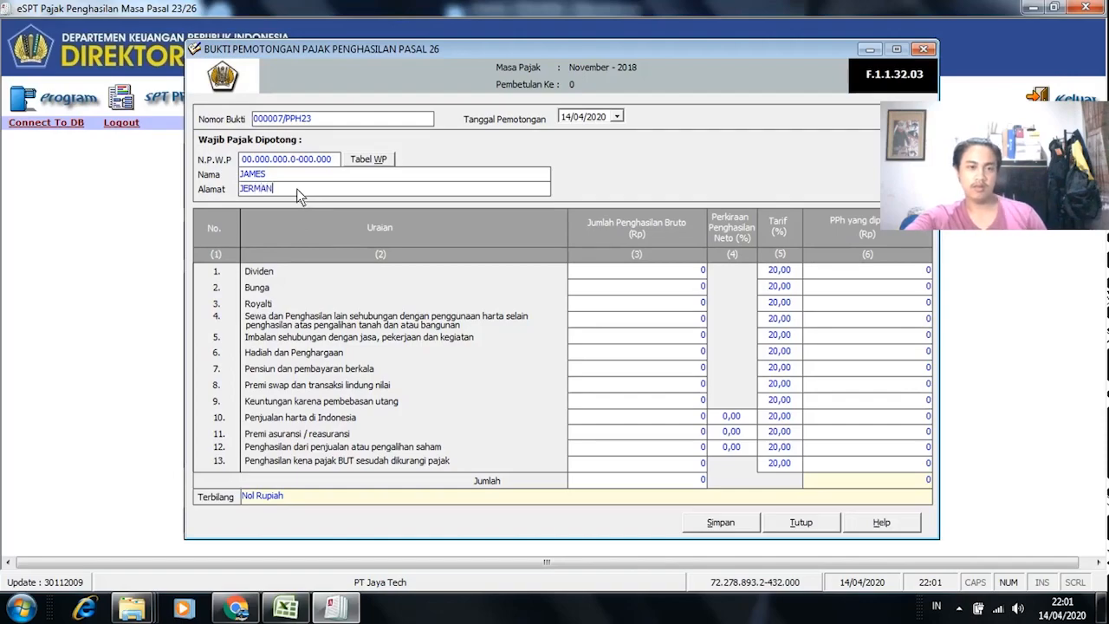
{"action": "left_click", "coordinate": [662, 298]}
{"action": "key", "text": "alt+Tab"}
{"action": "key", "text": "alt+Tab"}
{"action": "key", "text": "alt+Tab"}
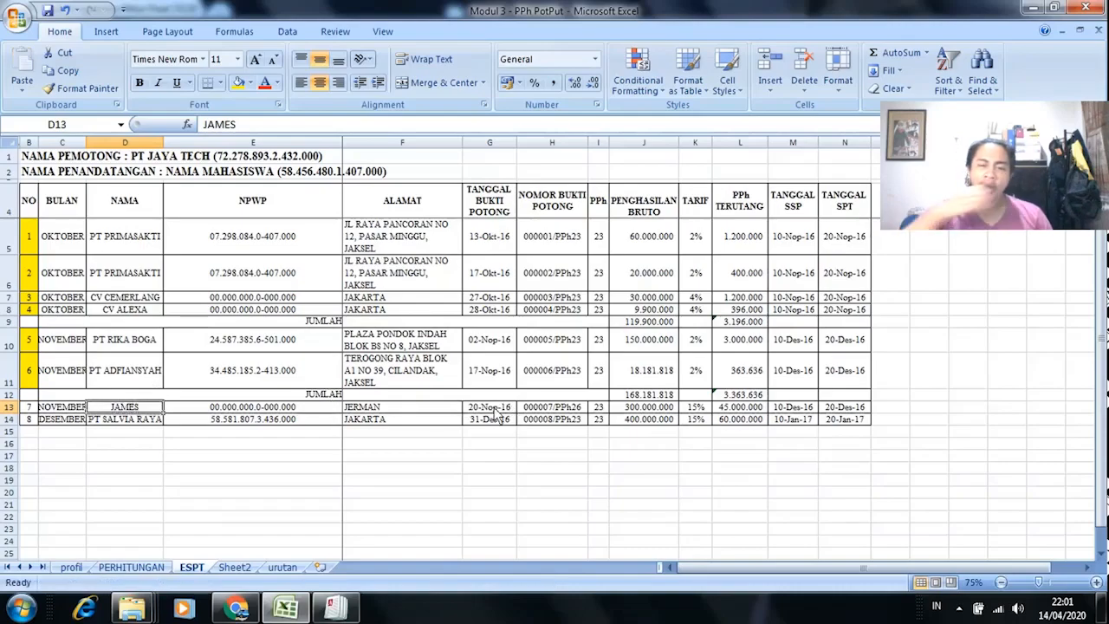
{"action": "key", "text": "alt+Tab"}
Step: Set Tanggal Pemotongan to 20 November 2018 using the calendar
{"action": "left_click", "coordinate": [615, 117]}
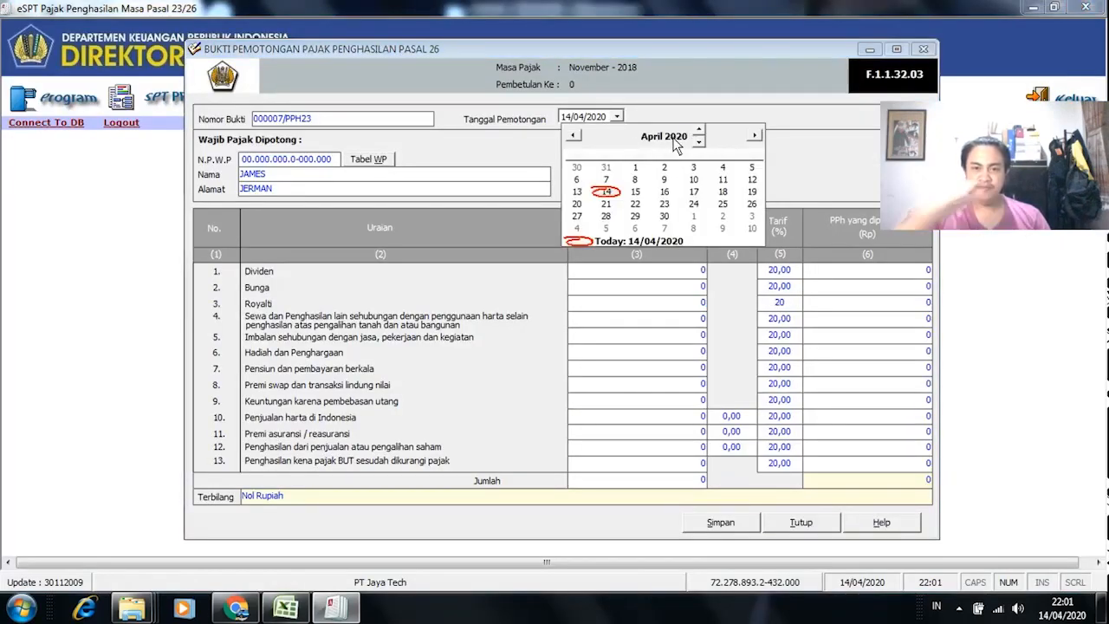
{"action": "left_click", "coordinate": [701, 144]}
{"action": "left_click", "coordinate": [702, 144]}
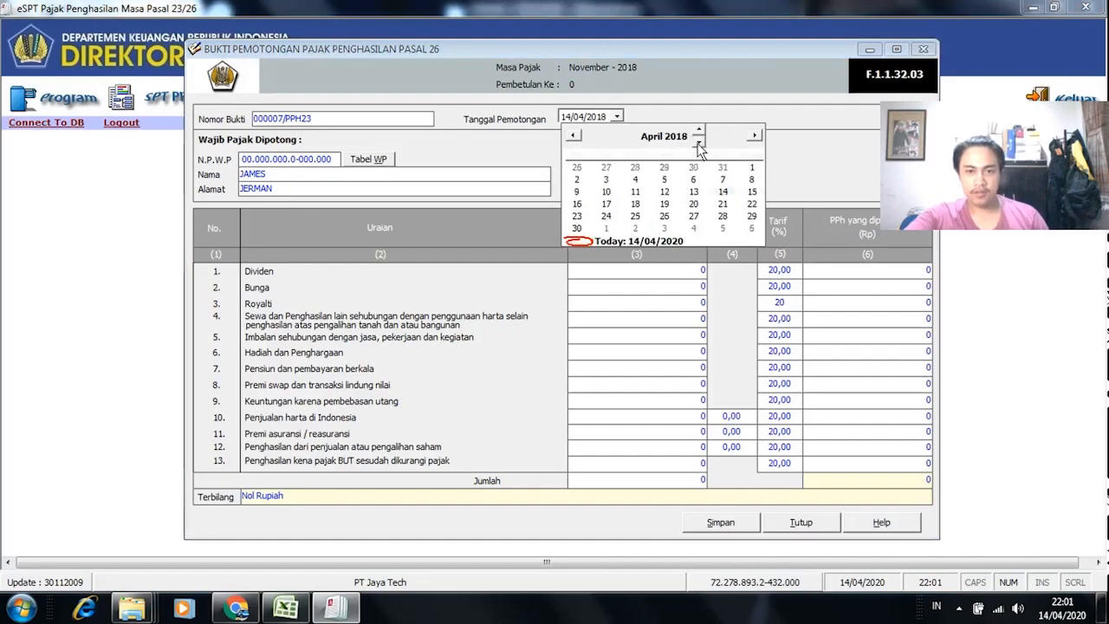
{"action": "left_click", "coordinate": [647, 139]}
{"action": "left_click", "coordinate": [612, 330]}
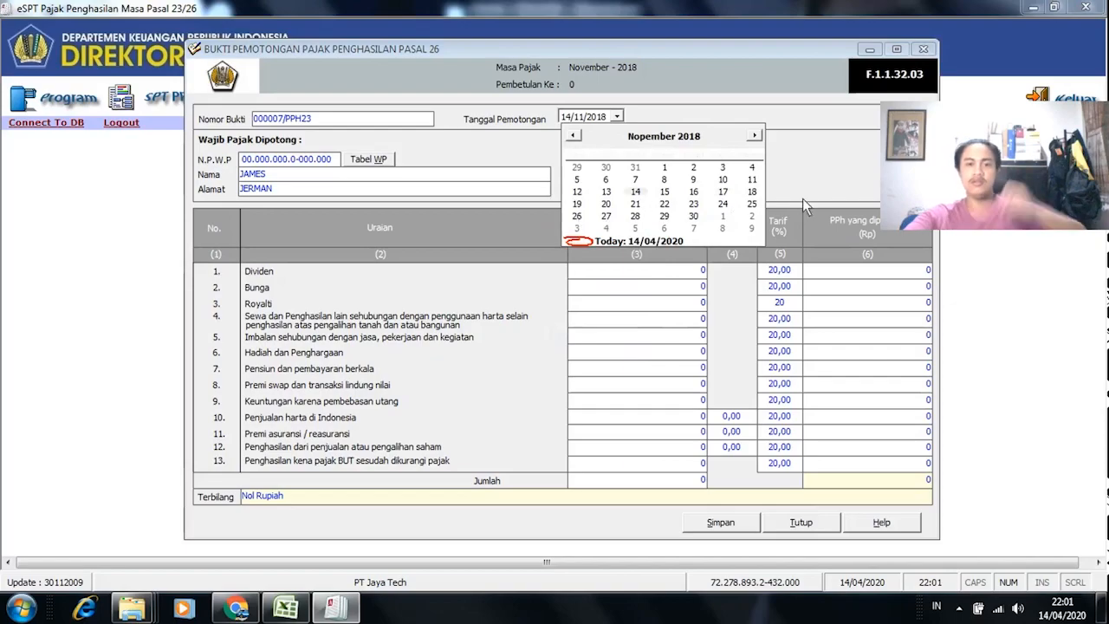
{"action": "left_click", "coordinate": [606, 205]}
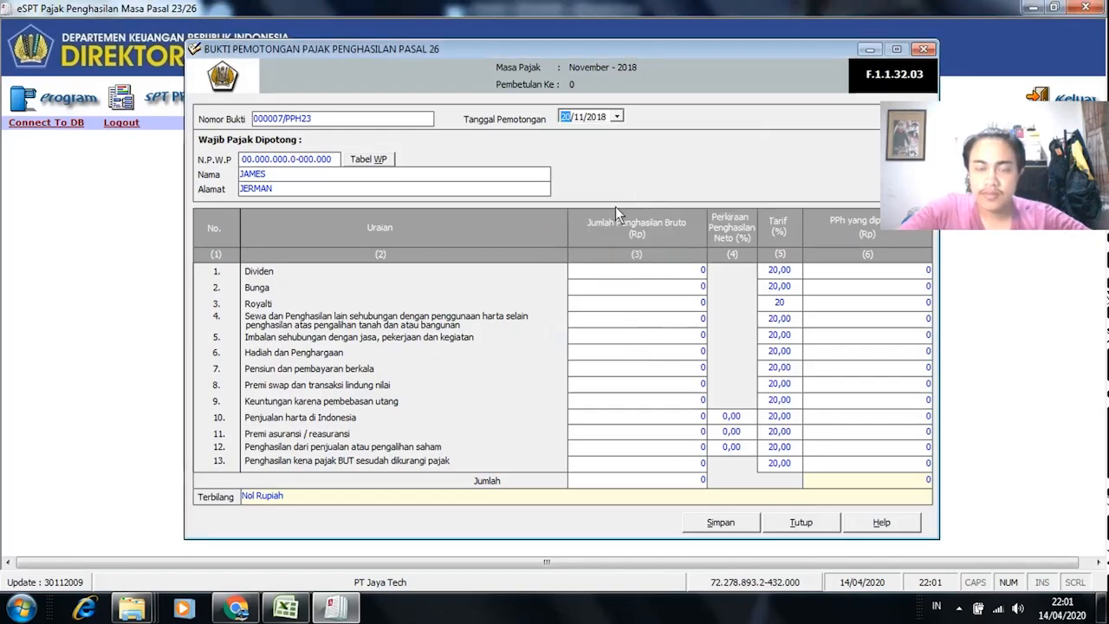
{"action": "key", "text": "alt+Tab"}
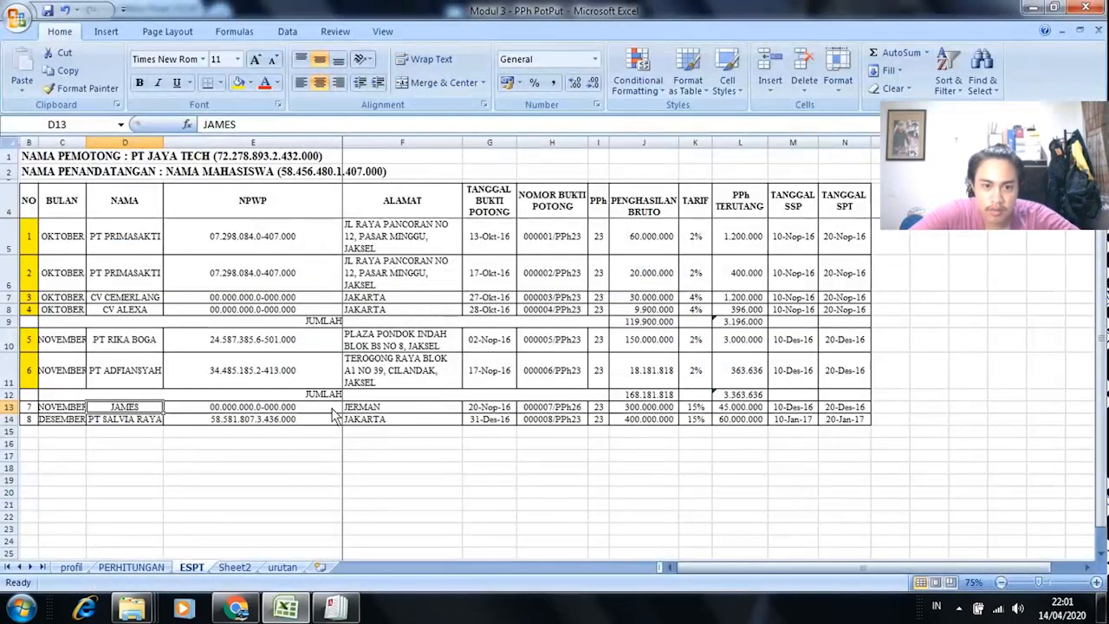
Step: Review the PERHITUNGAN and urutan sheets, confirm entry 10 is Royalti in E63, and return to the slip
{"action": "left_click", "coordinate": [131, 567]}
{"action": "scroll", "coordinate": [133, 496], "scroll_direction": "down", "scroll_amount": 2}
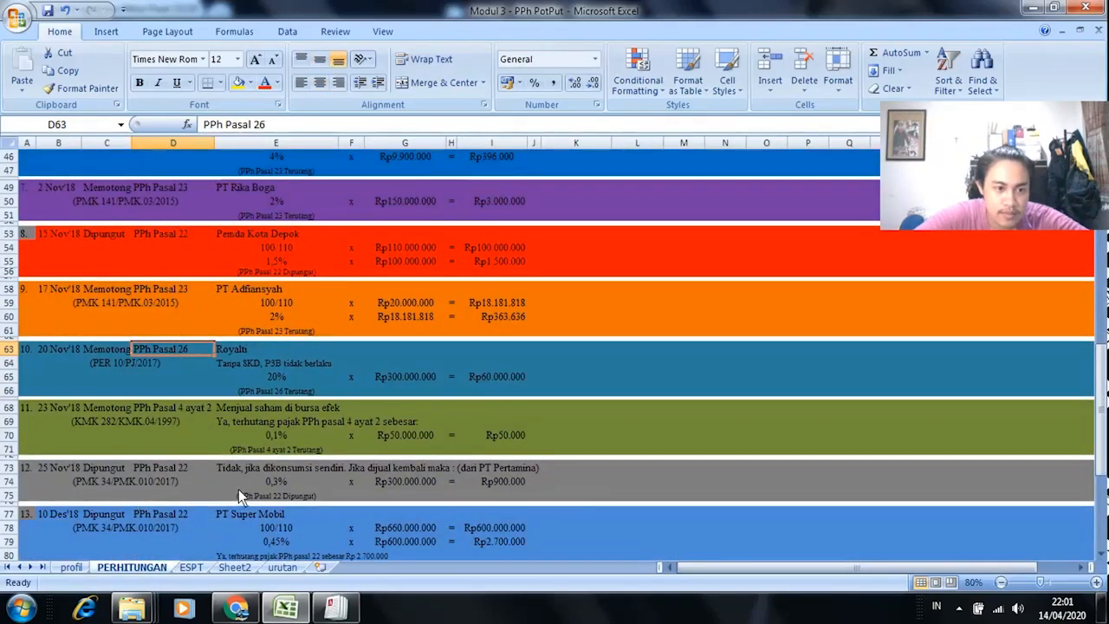
{"action": "scroll", "coordinate": [238, 489], "scroll_direction": "down", "scroll_amount": 2}
{"action": "scroll", "coordinate": [242, 495], "scroll_direction": "down", "scroll_amount": 5}
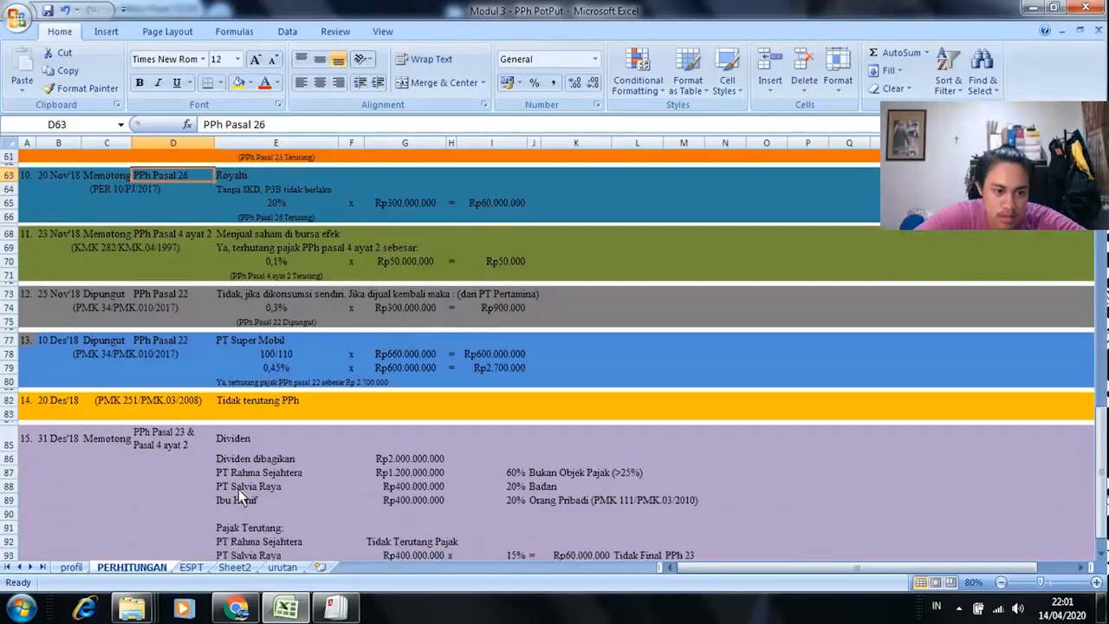
{"action": "scroll", "coordinate": [245, 498], "scroll_direction": "up", "scroll_amount": 3}
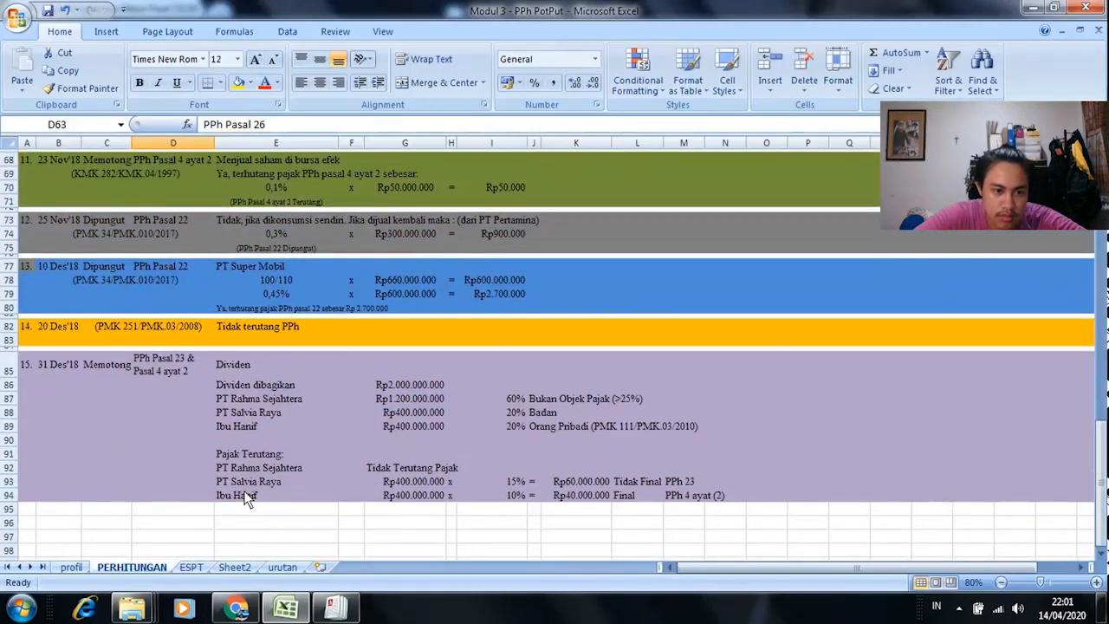
{"action": "left_click", "coordinate": [285, 568]}
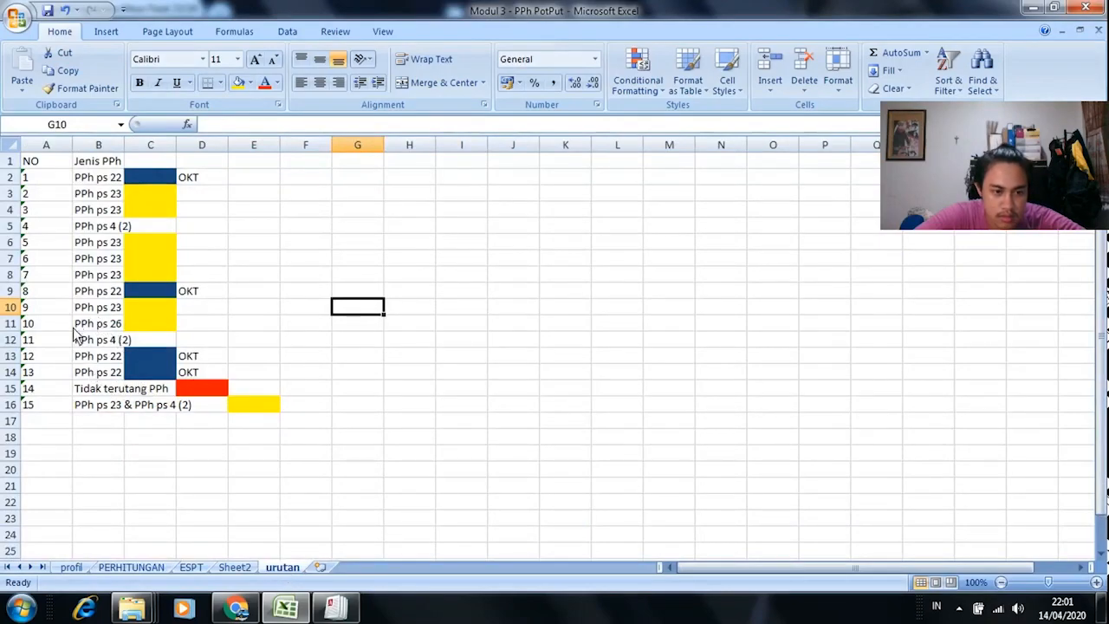
{"action": "left_click", "coordinate": [139, 567]}
{"action": "scroll", "coordinate": [130, 416], "scroll_direction": "up", "scroll_amount": 3}
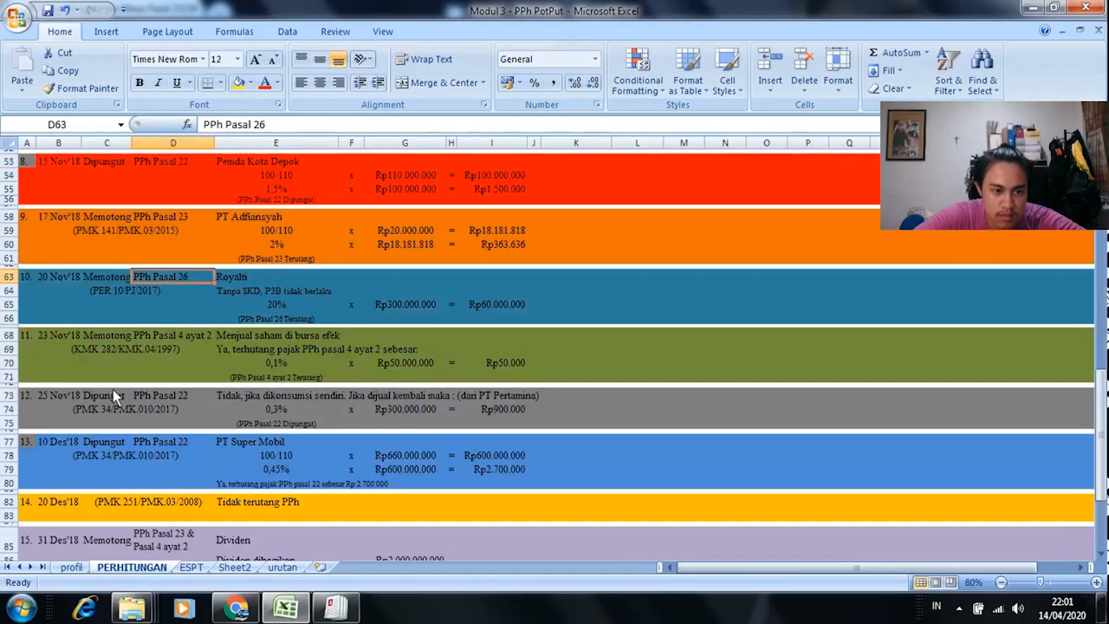
{"action": "left_click", "coordinate": [250, 277]}
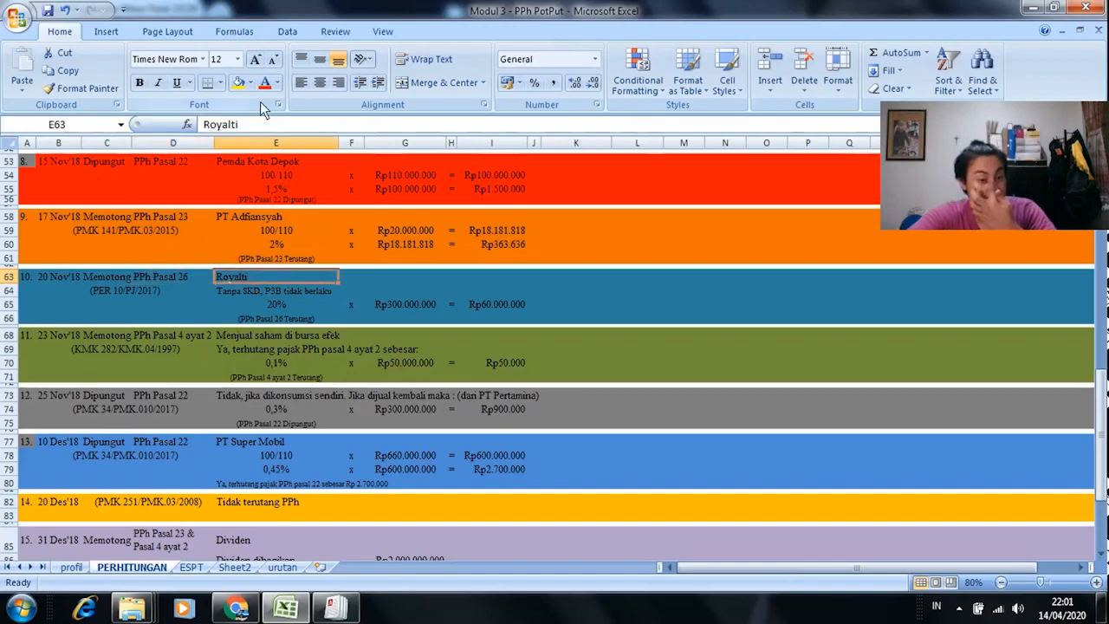
{"action": "left_click", "coordinate": [354, 619]}
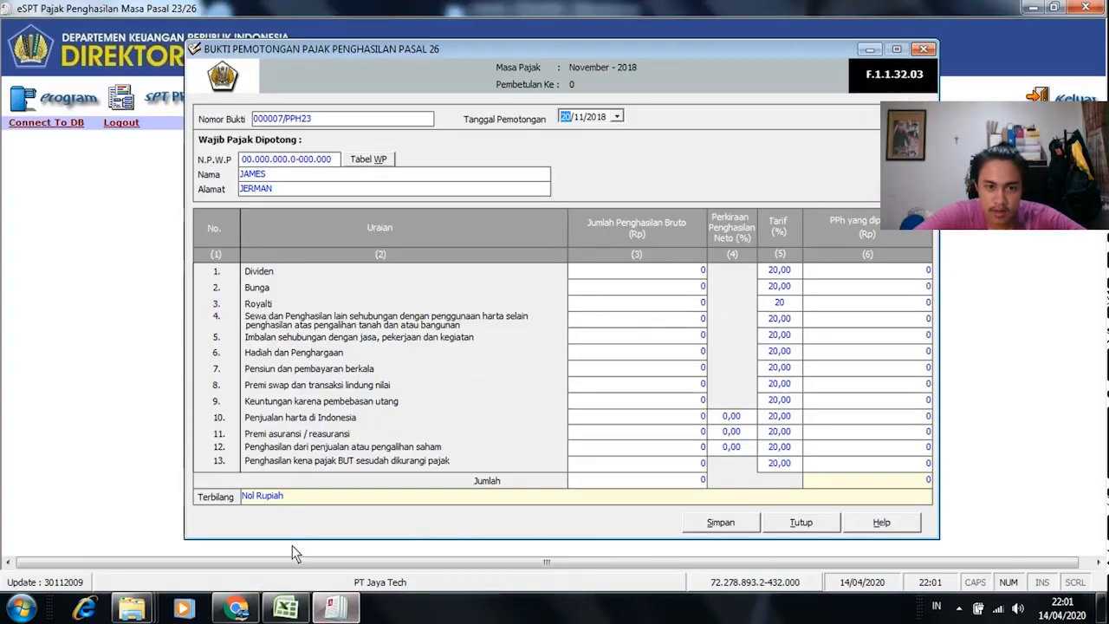
Step: Copy entry 7's 300.000.000 gross income from the ESPT sheet
{"action": "left_click", "coordinate": [285, 609]}
{"action": "left_click", "coordinate": [190, 568]}
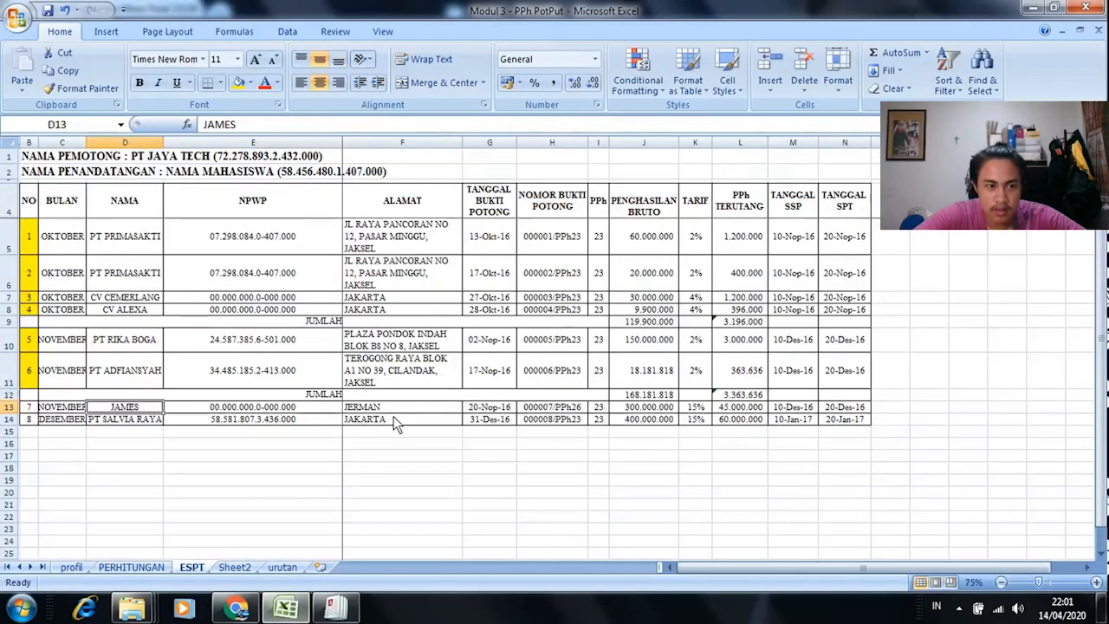
{"action": "left_click", "coordinate": [670, 412]}
{"action": "key", "text": "ctrl+c"}
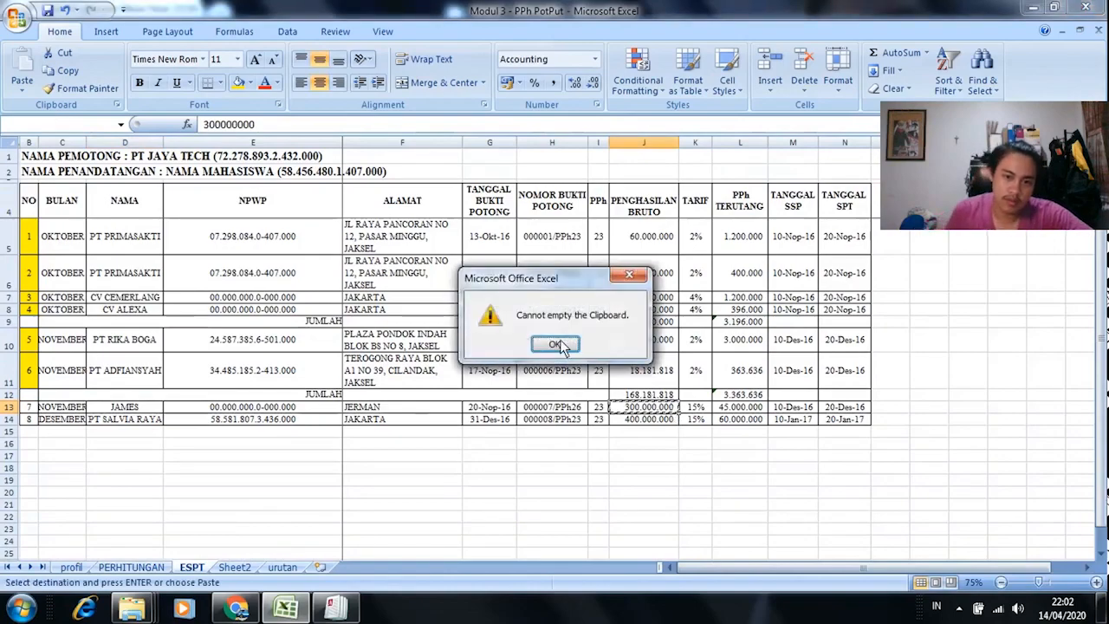
{"action": "left_click", "coordinate": [633, 276]}
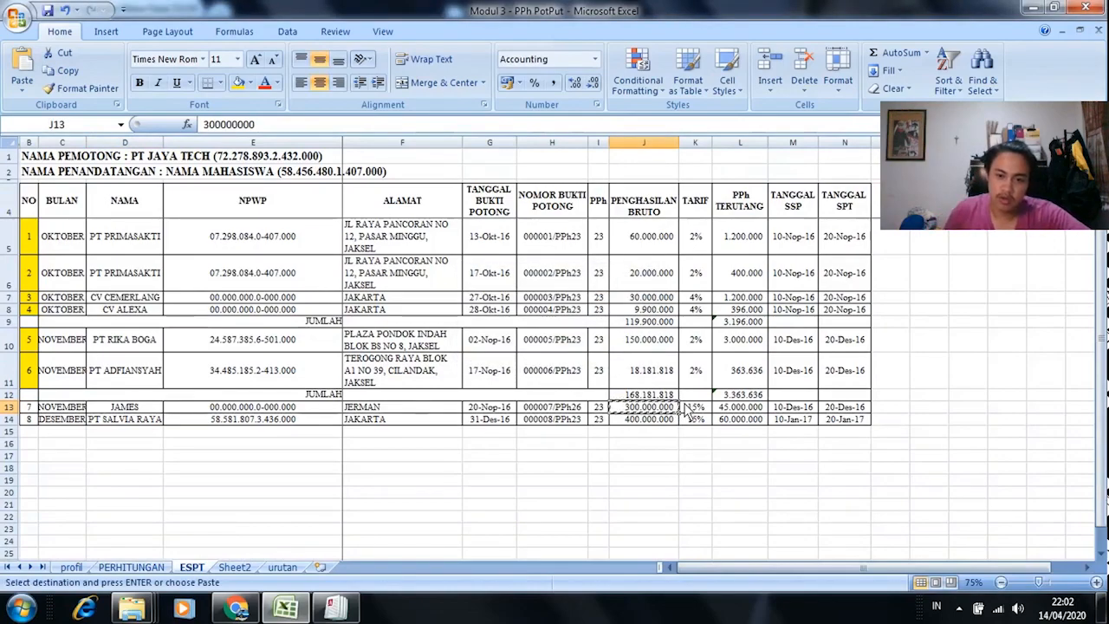
{"action": "key", "text": "alt+Tab"}
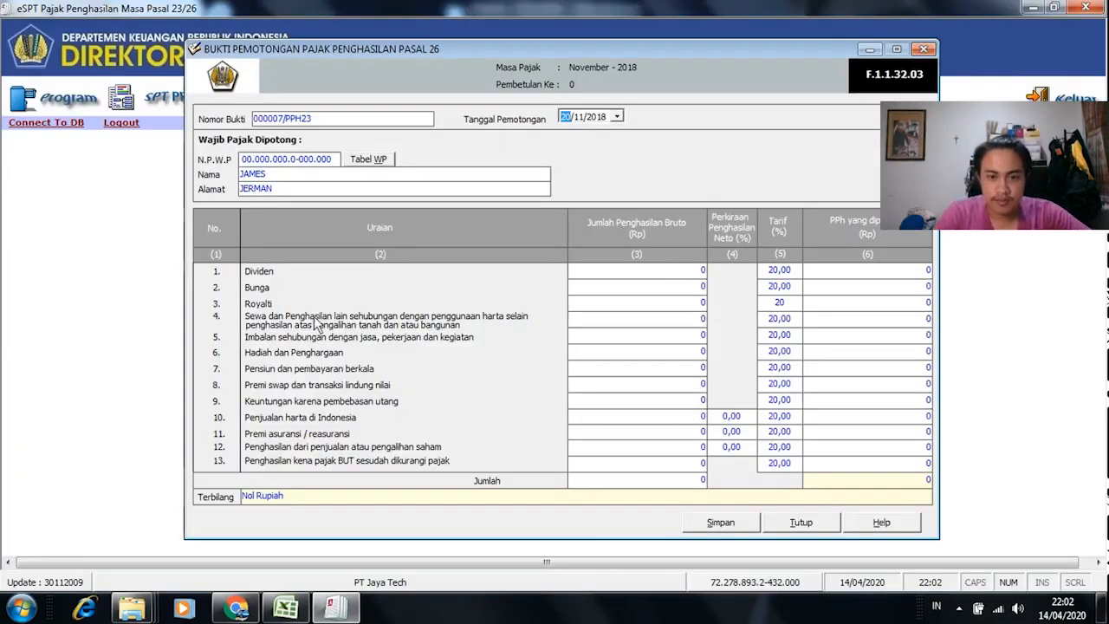
Step: Paste 300.000.000 as the Royalti gross income on the Pasal 26 slip
{"action": "left_click", "coordinate": [688, 305]}
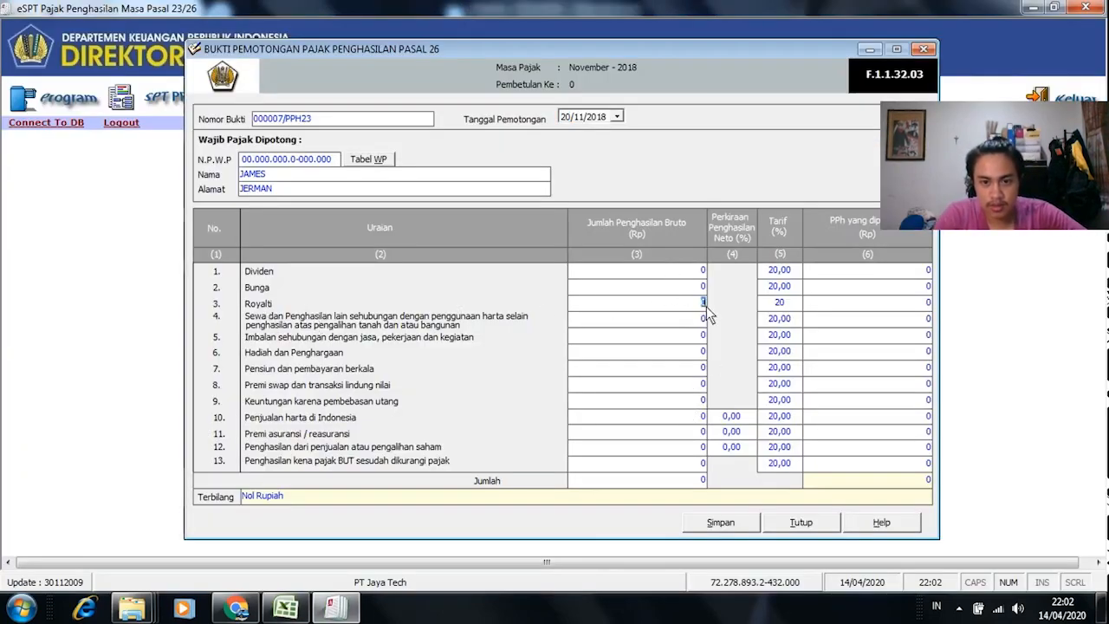
{"action": "right_click", "coordinate": [760, 306]}
{"action": "left_click", "coordinate": [765, 372]}
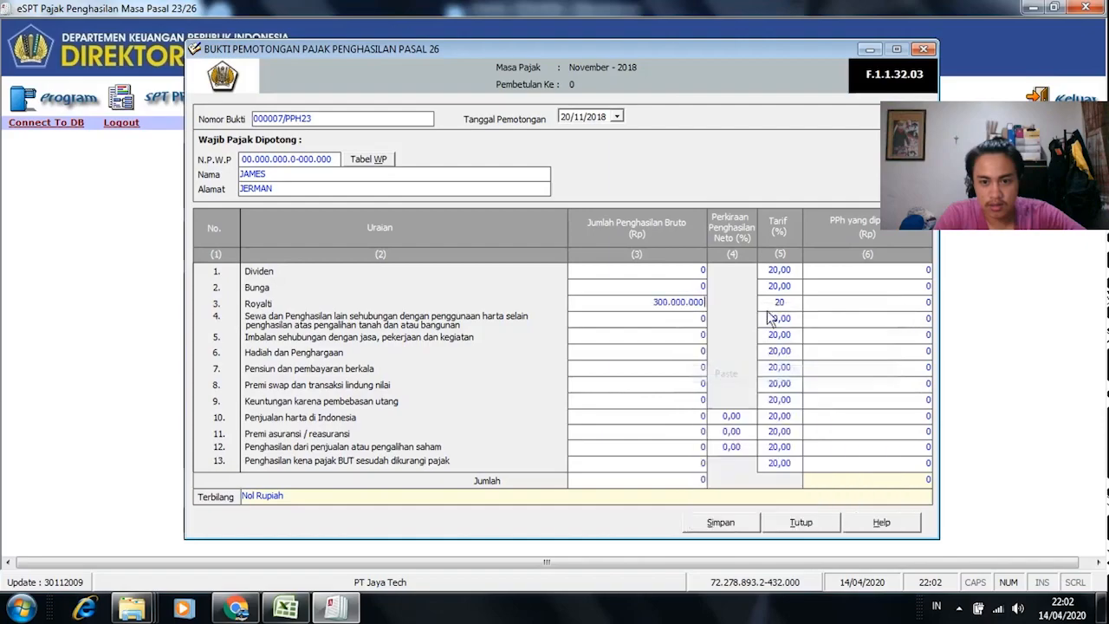
{"action": "key", "text": "Tab"}
{"action": "key", "text": "alt+Tab"}
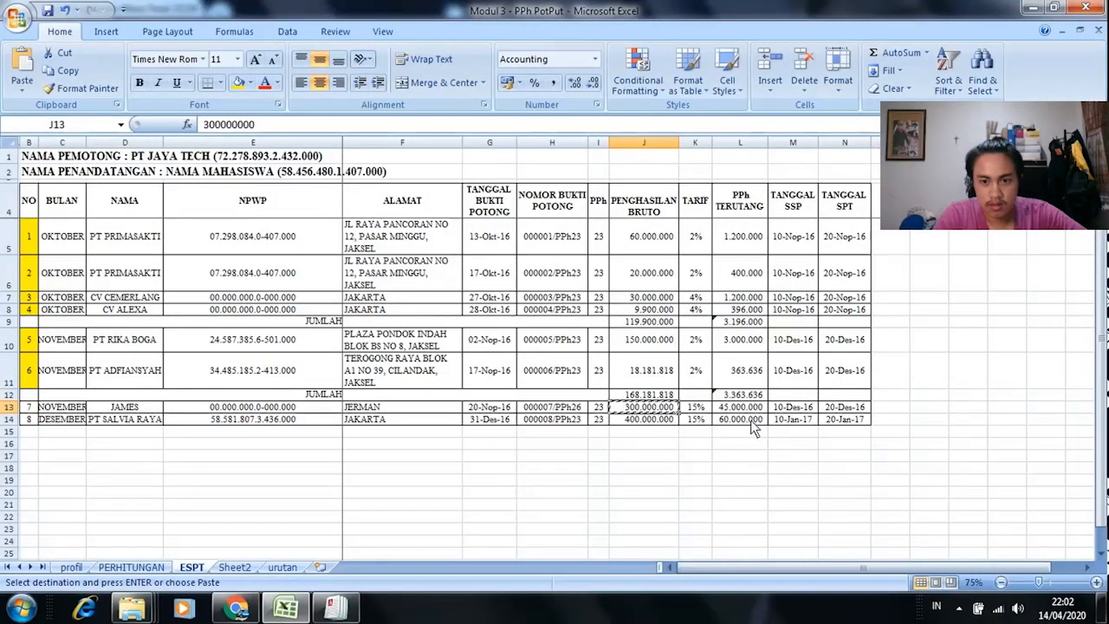
{"action": "key", "text": "alt+Tab"}
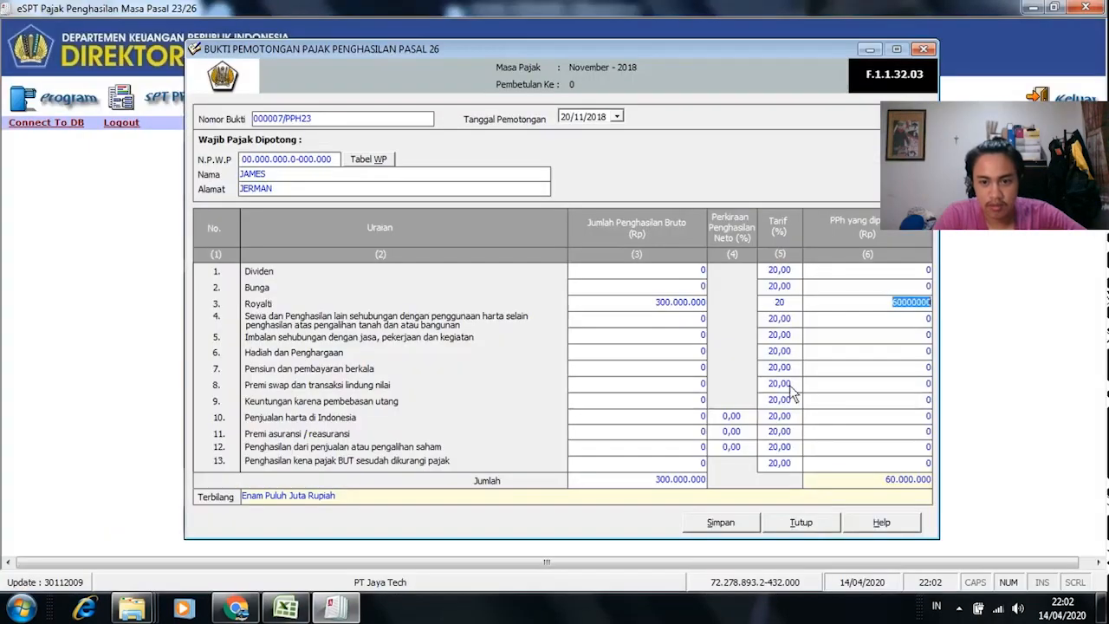
Step: Set the Royalti tariff to 15 and verify the 45.000.000 PPh and date against Excel L13 and G13
{"action": "left_click", "coordinate": [793, 301]}
{"action": "type", "text": "15"}
{"action": "key", "text": "Tab"}
{"action": "key", "text": "Tab"}
{"action": "key", "text": "alt+Tab"}
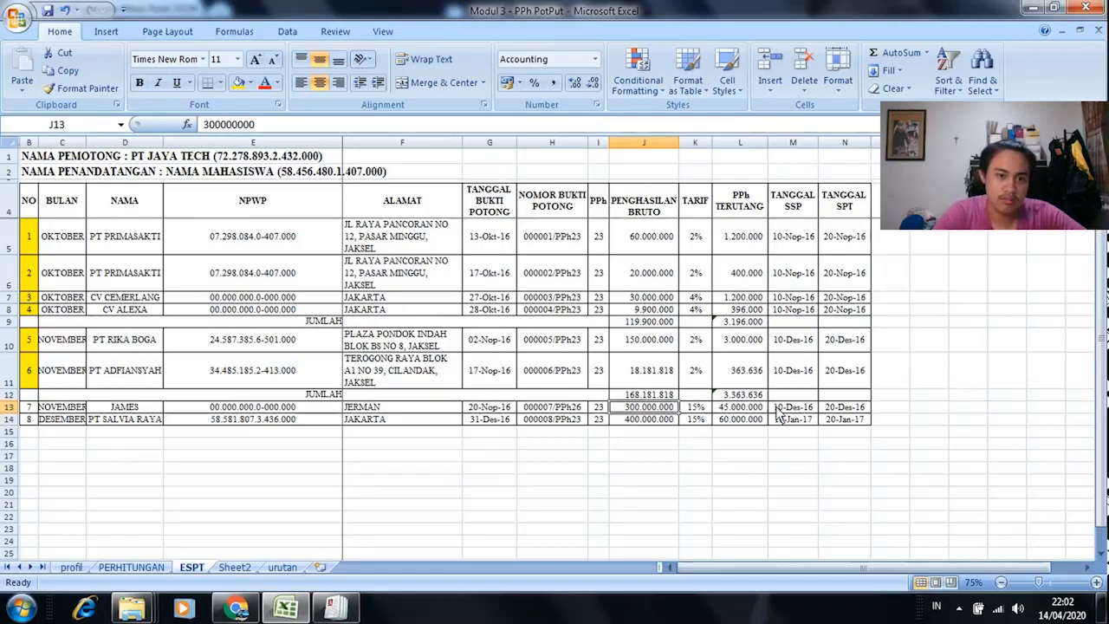
{"action": "left_click", "coordinate": [735, 410]}
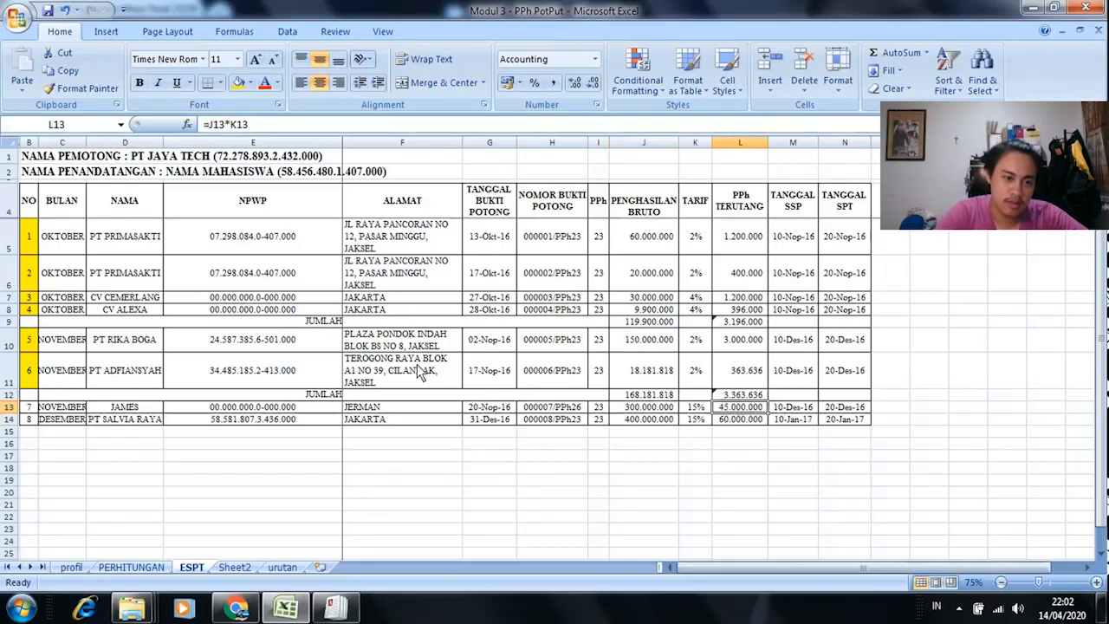
{"action": "key", "text": "alt+Tab"}
{"action": "left_click", "coordinate": [883, 484]}
{"action": "key", "text": "alt+Tab"}
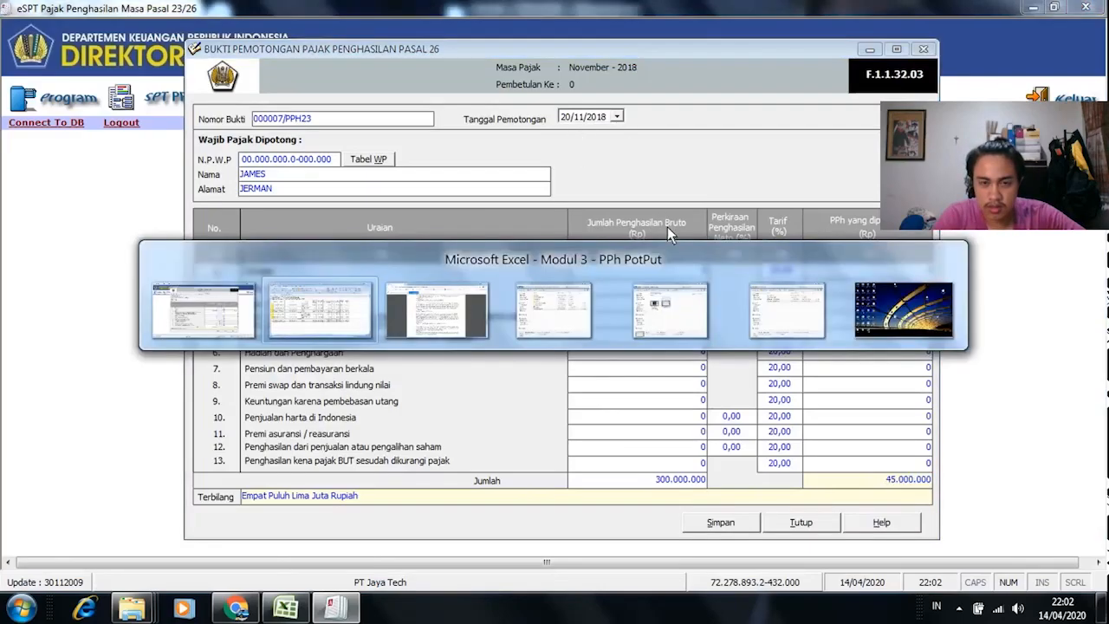
{"action": "left_click", "coordinate": [497, 413]}
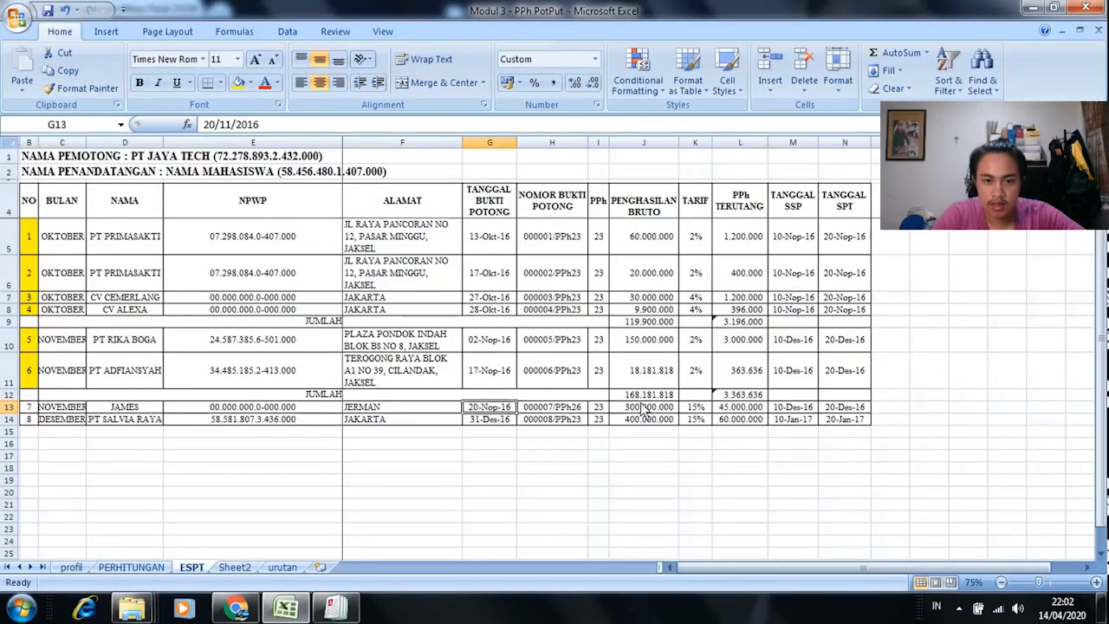
{"action": "key", "text": "alt+Tab"}
Step: Save and confirm slip 000007/PPH23, then close the withholding slip form
{"action": "left_click", "coordinate": [732, 524]}
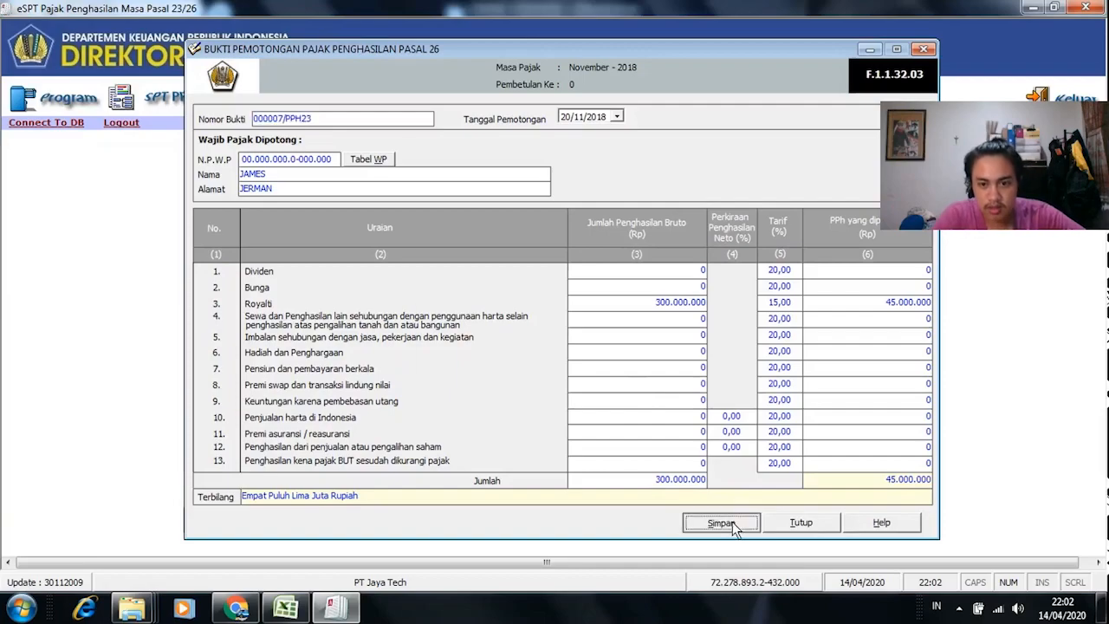
{"action": "left_click", "coordinate": [489, 358]}
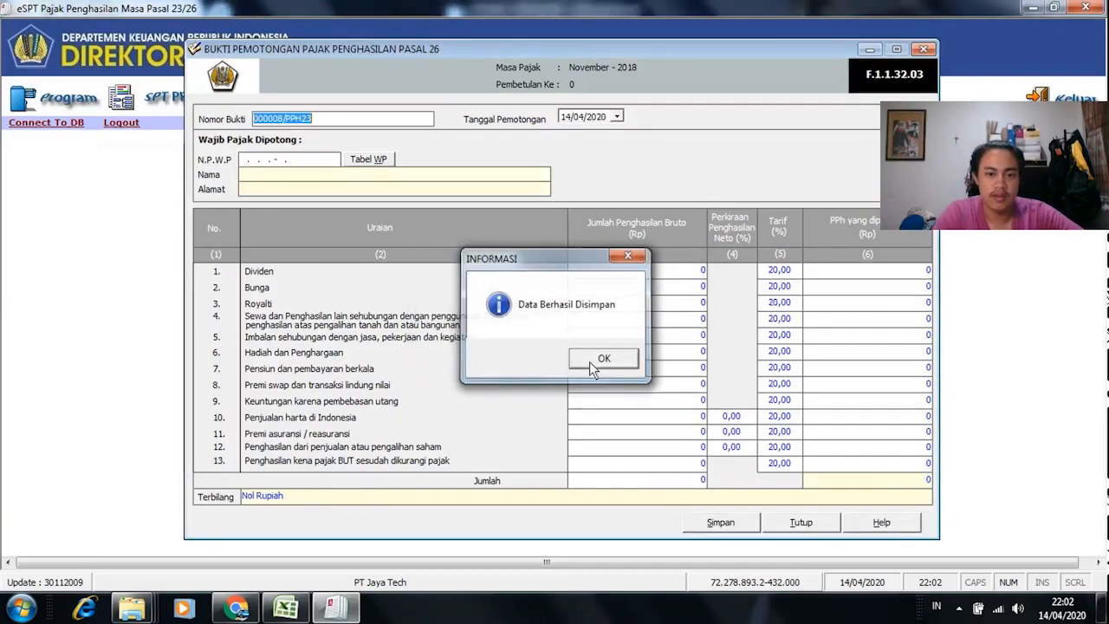
{"action": "left_click", "coordinate": [598, 360]}
{"action": "left_click", "coordinate": [827, 523]}
Step: In the Excel workbook, mark B13 yellow as entered and set I13 to 26
{"action": "key", "text": "alt+Tab"}
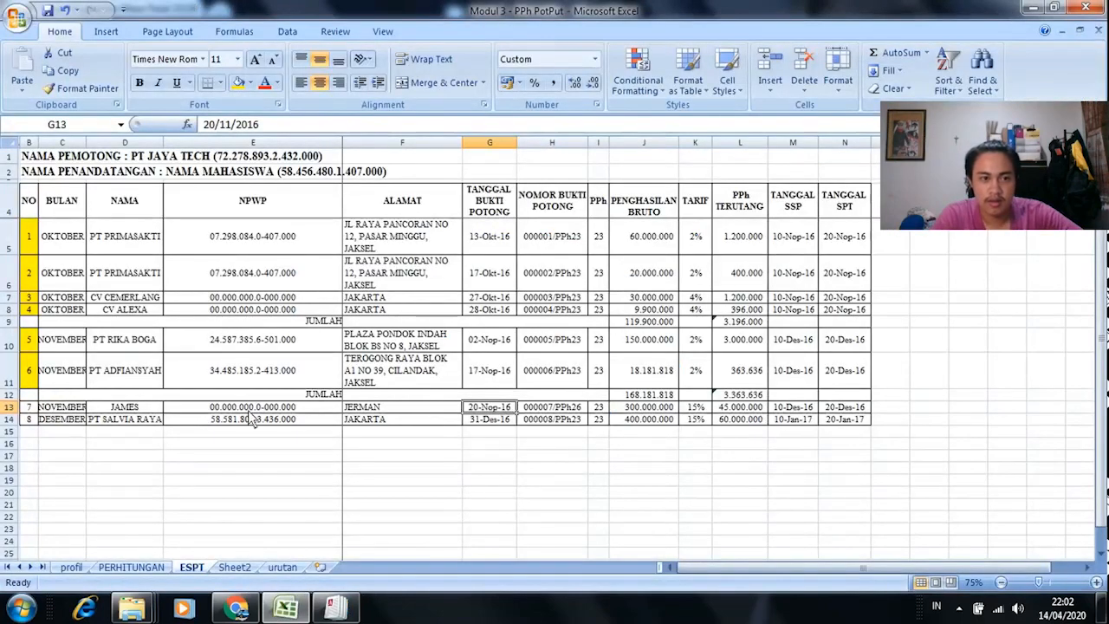
{"action": "left_click", "coordinate": [36, 409]}
{"action": "left_click", "coordinate": [236, 84]}
{"action": "left_click", "coordinate": [35, 420]}
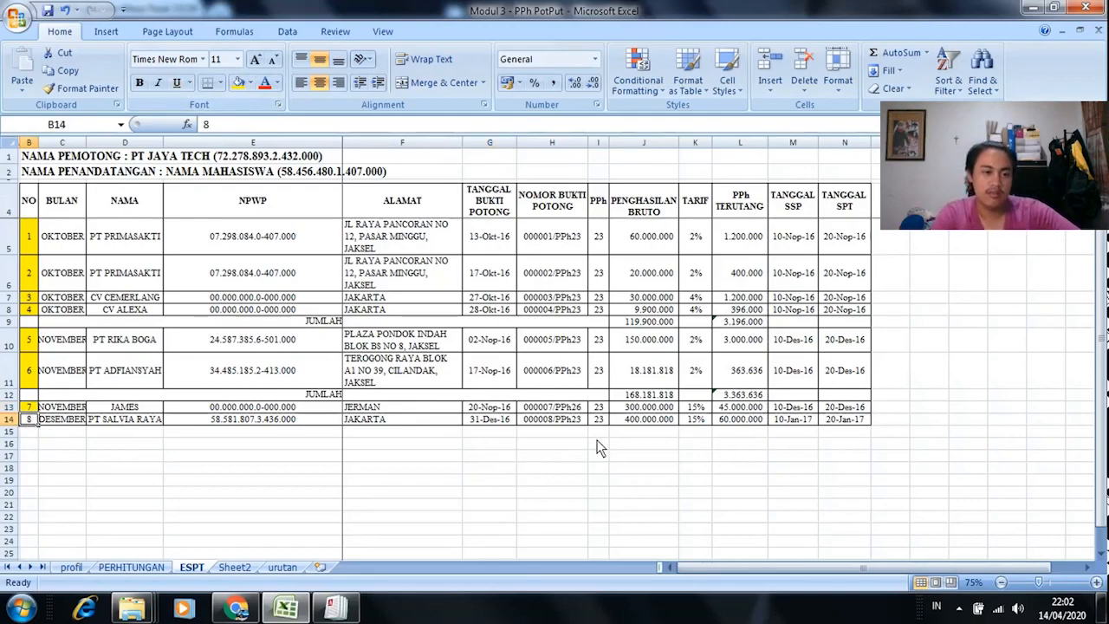
{"action": "left_click", "coordinate": [600, 408]}
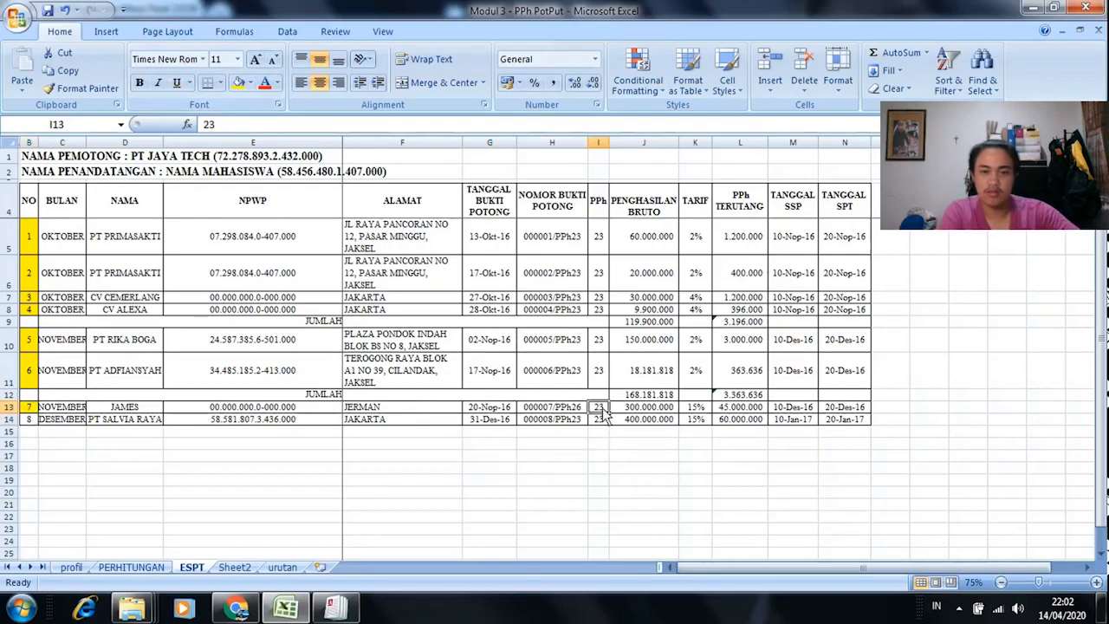
{"action": "type", "text": "2"}
{"action": "left_click", "coordinate": [599, 444]}
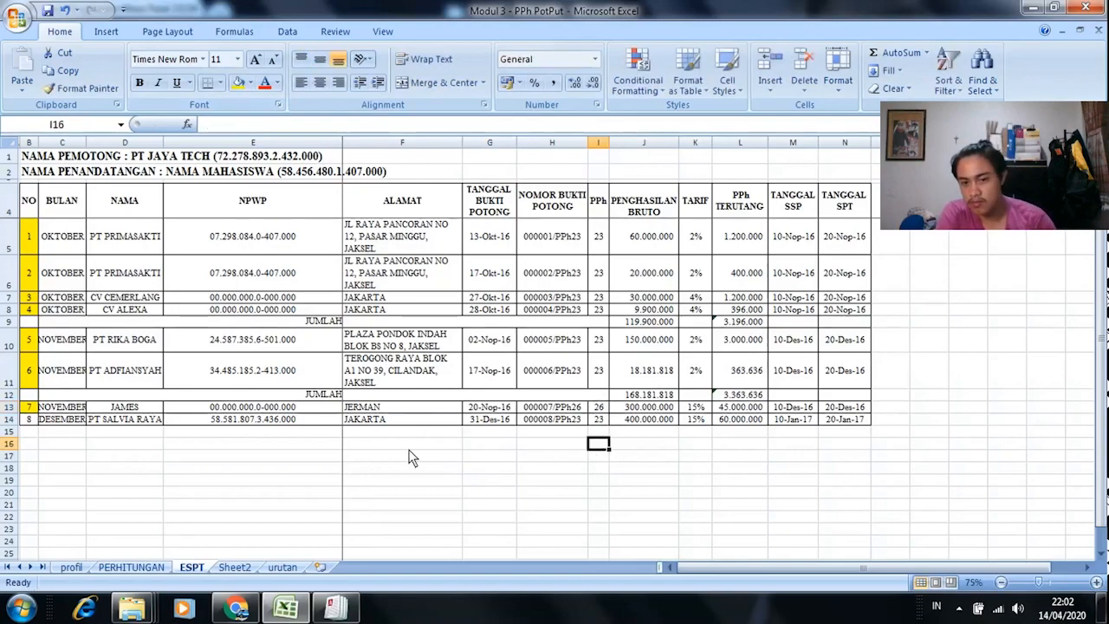
Step: Start a new Pasal 23 slip, paste the December recipient's NPWP from E14, and look it up
{"action": "key", "text": "alt+Tab"}
{"action": "left_click", "coordinate": [182, 102]}
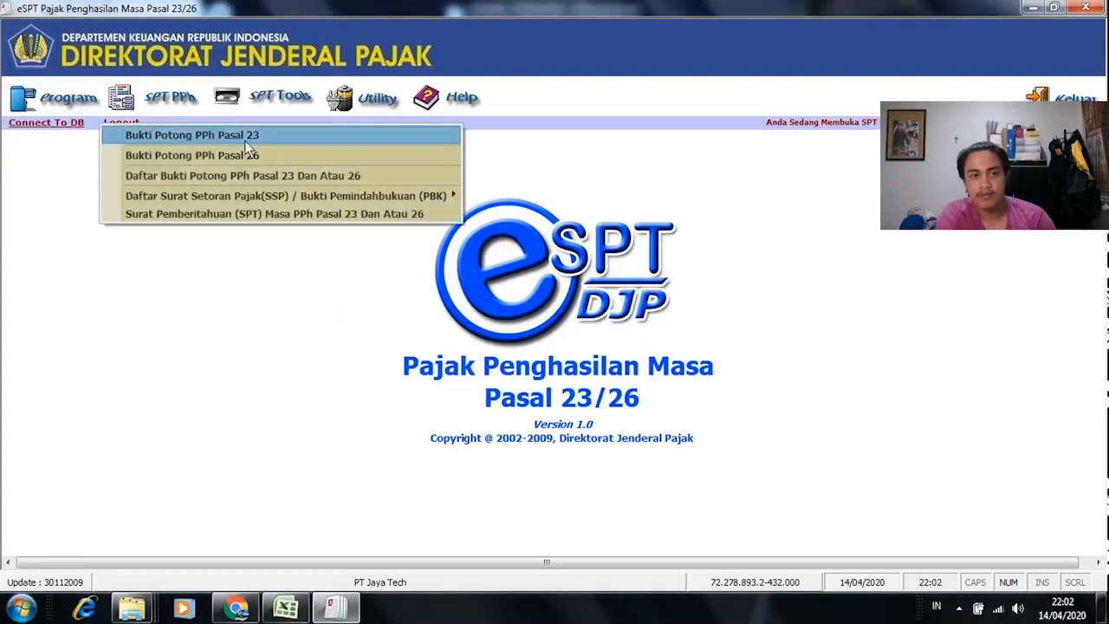
{"action": "left_click", "coordinate": [245, 137]}
{"action": "key", "text": "alt+Tab"}
{"action": "left_click", "coordinate": [241, 421]}
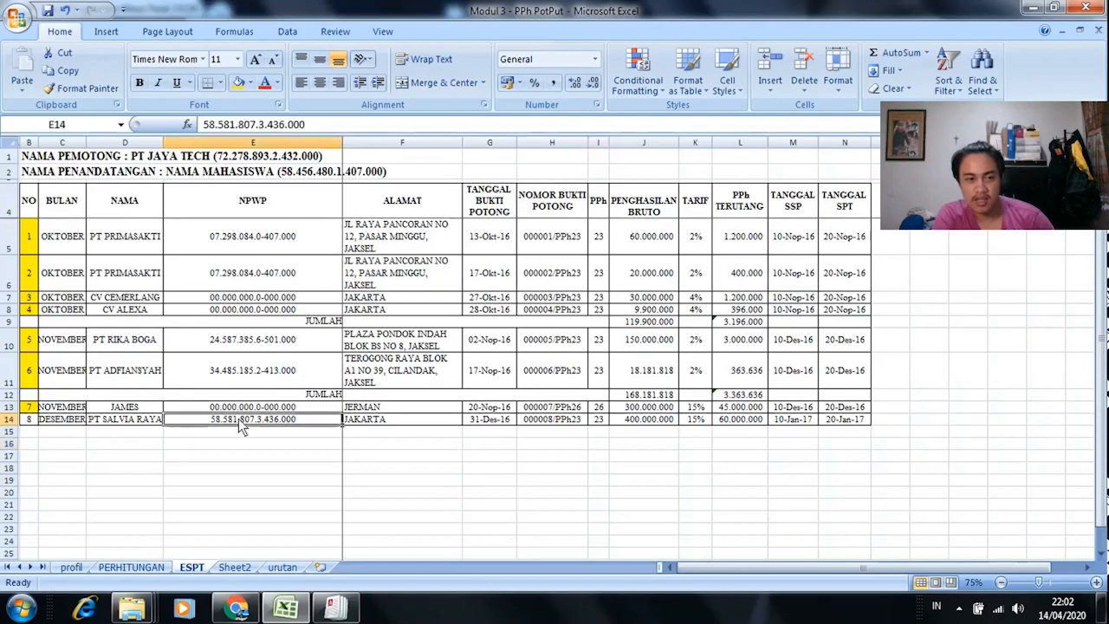
{"action": "key", "text": "ctrl+c"}
{"action": "key", "text": "alt+Tab"}
{"action": "left_click", "coordinate": [244, 123]}
{"action": "right_click", "coordinate": [243, 124]}
{"action": "left_click", "coordinate": [335, 193]}
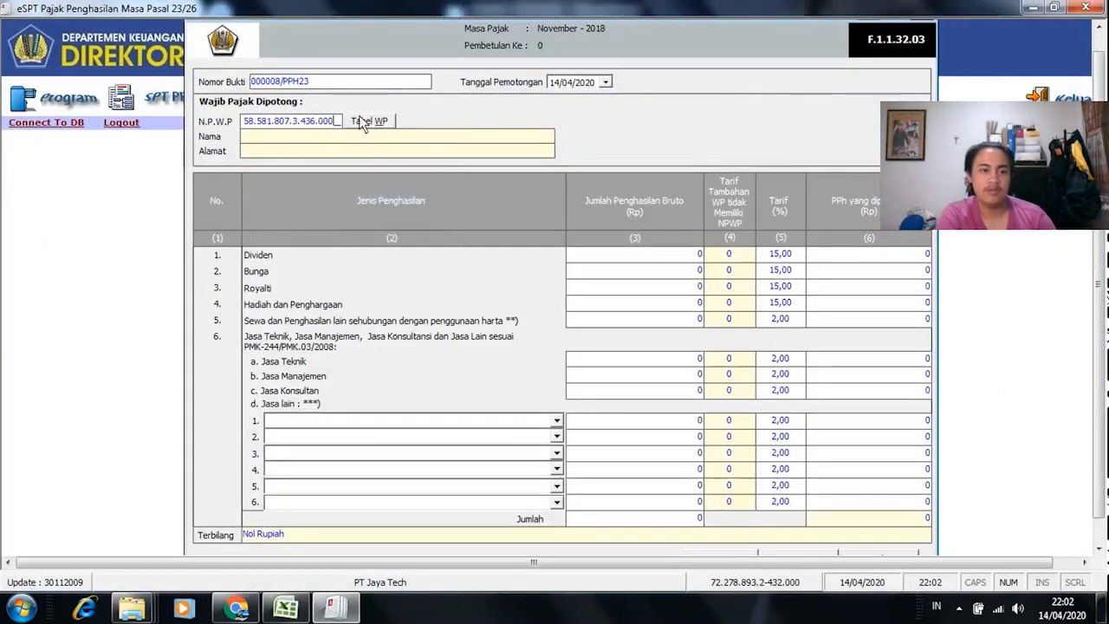
{"action": "left_click", "coordinate": [364, 122]}
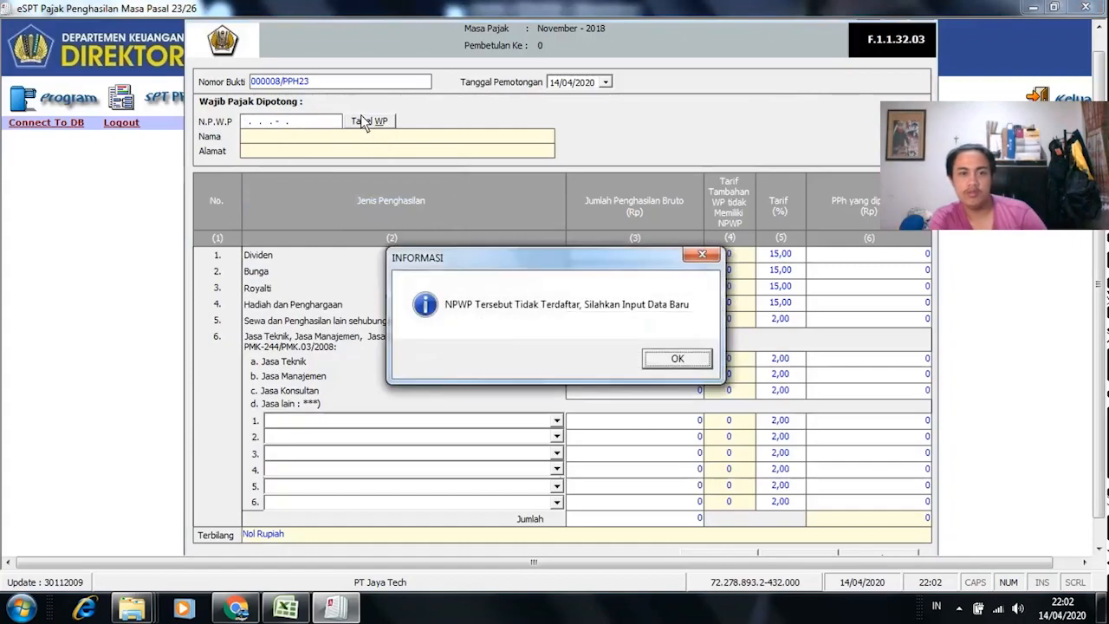
{"action": "left_click", "coordinate": [693, 357]}
Step: Register the new taxpayer as PT SALVIA RAYA with address JAKARTA and save it
{"action": "key", "text": "alt+Tab"}
{"action": "key", "text": "Left"}
{"action": "key", "text": "ctrl+c"}
{"action": "key", "text": "alt+Tab"}
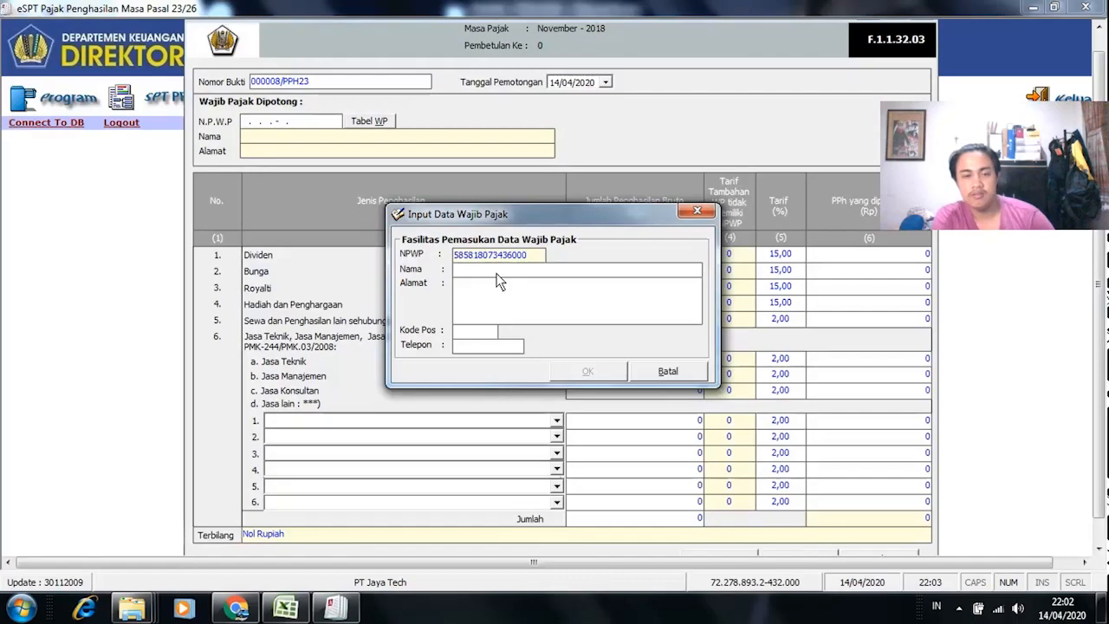
{"action": "key", "text": "alt+Tab"}
{"action": "left_click", "coordinate": [405, 417]}
{"action": "key", "text": "ctrl+c"}
{"action": "key", "text": "alt+Tab"}
{"action": "left_click", "coordinate": [465, 317]}
{"action": "key", "text": "ctrl+v"}
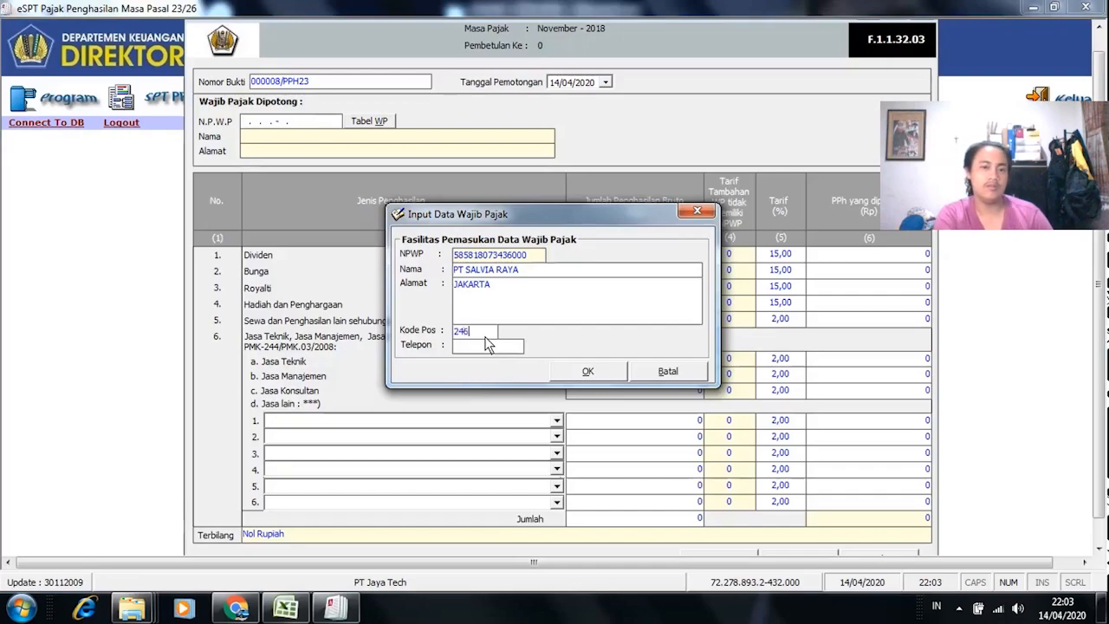
{"action": "left_click", "coordinate": [588, 372]}
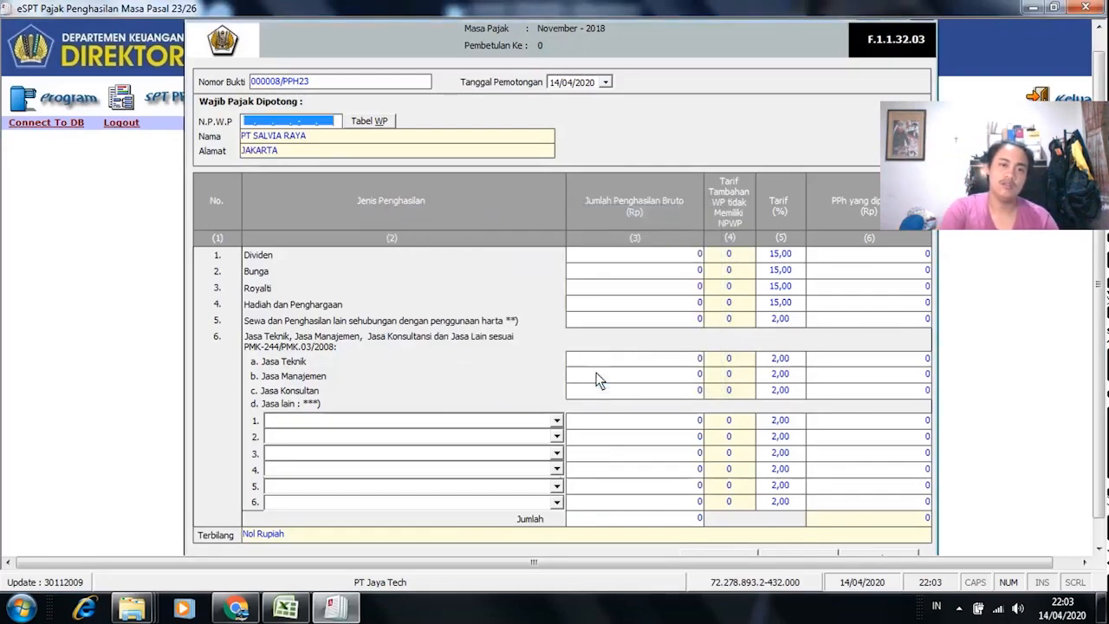
Step: Close the Pasal 23 slip form, clear Excel's pending copy, and return to the e-SPT home screen
{"action": "key", "text": "alt+Tab"}
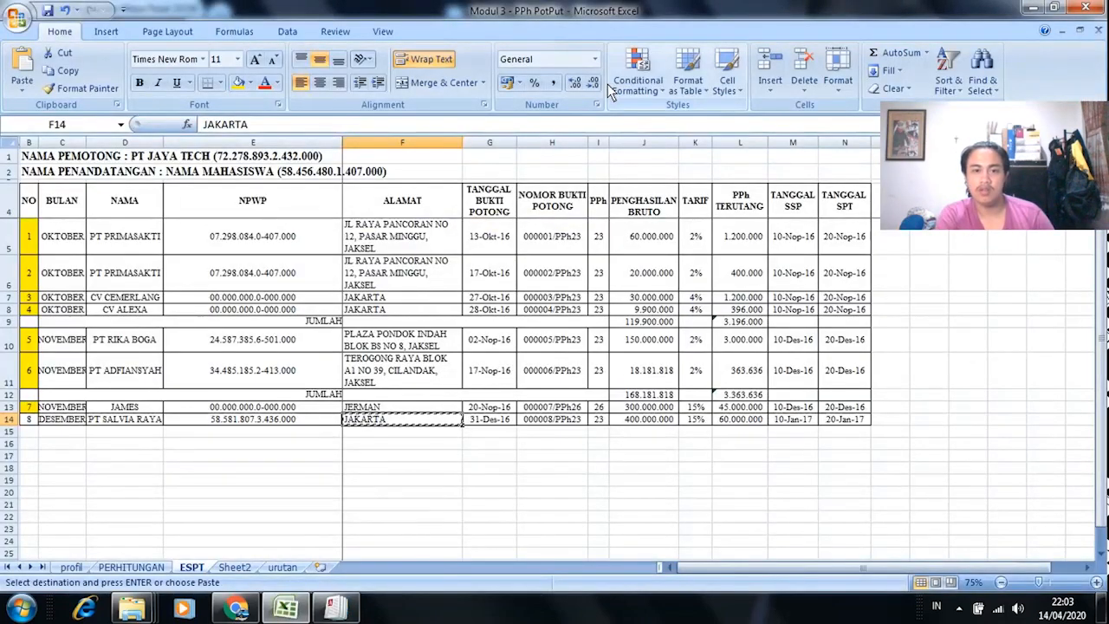
{"action": "key", "text": "alt+Tab"}
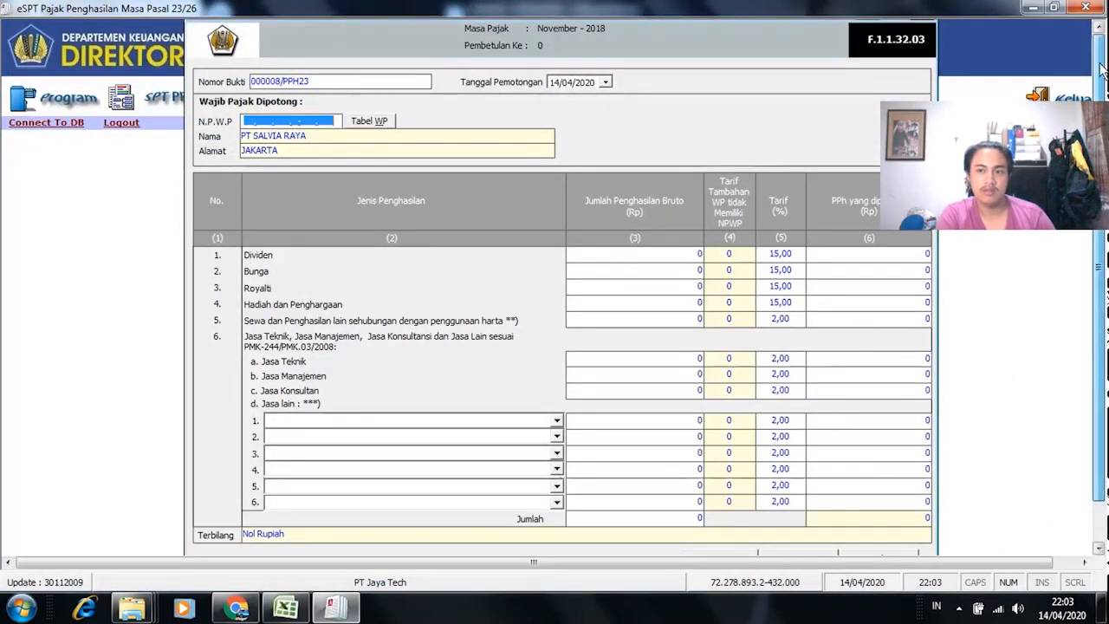
{"action": "left_click_drag", "start_coordinate": [1099, 81], "coordinate": [1099, 54]}
{"action": "left_click", "coordinate": [924, 35]}
{"action": "key", "text": "alt+Tab"}
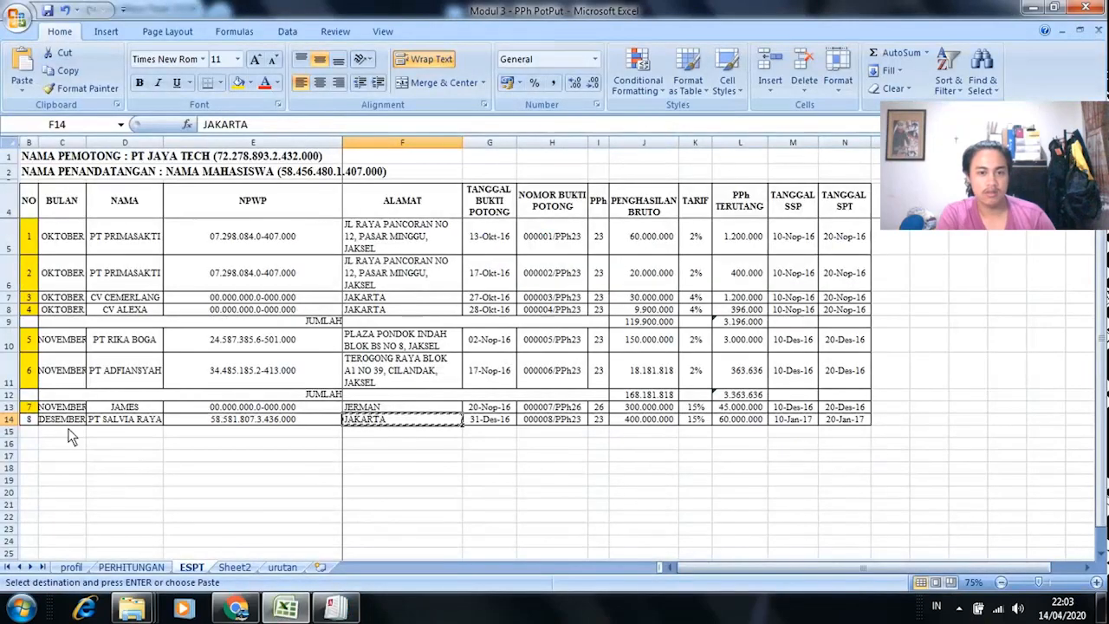
{"action": "left_click", "coordinate": [74, 420]}
{"action": "key", "text": "Escape"}
{"action": "key", "text": "alt+Tab"}
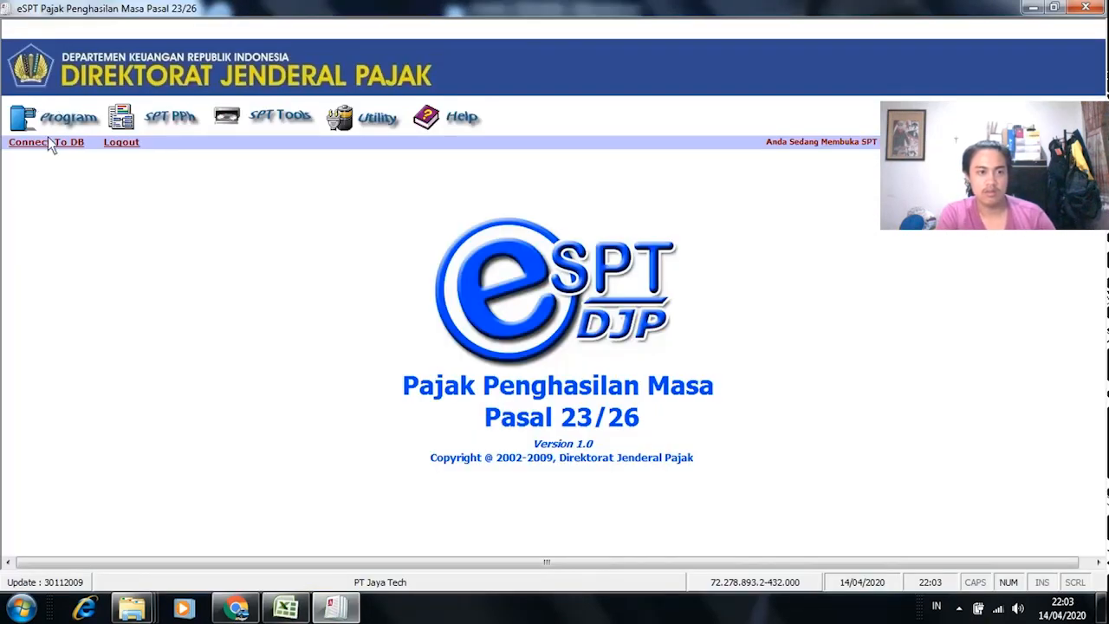
Step: Create a new SPT for tax month Desember, year 2018
{"action": "left_click", "coordinate": [64, 117]}
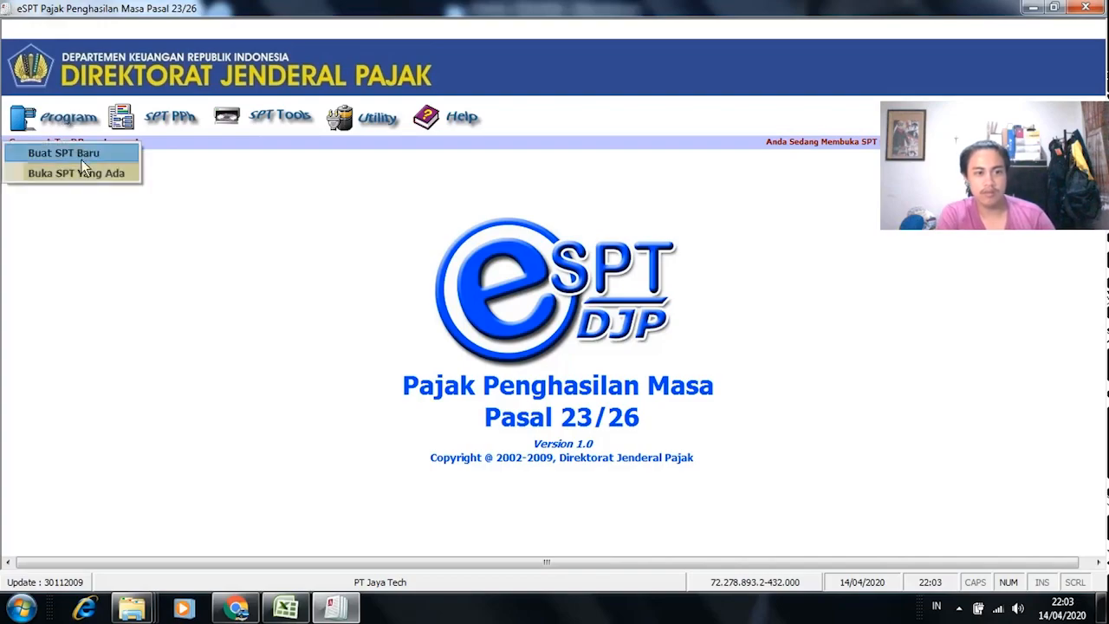
{"action": "left_click", "coordinate": [82, 156]}
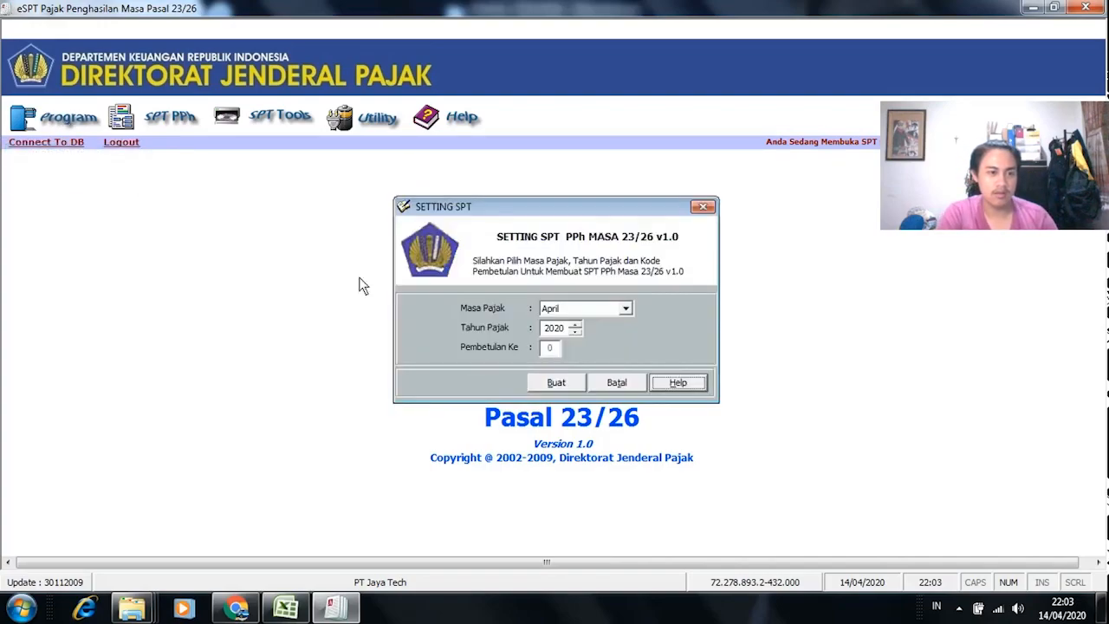
{"action": "left_click", "coordinate": [625, 309]}
{"action": "scroll", "coordinate": [636, 390], "scroll_direction": "down", "scroll_amount": 1}
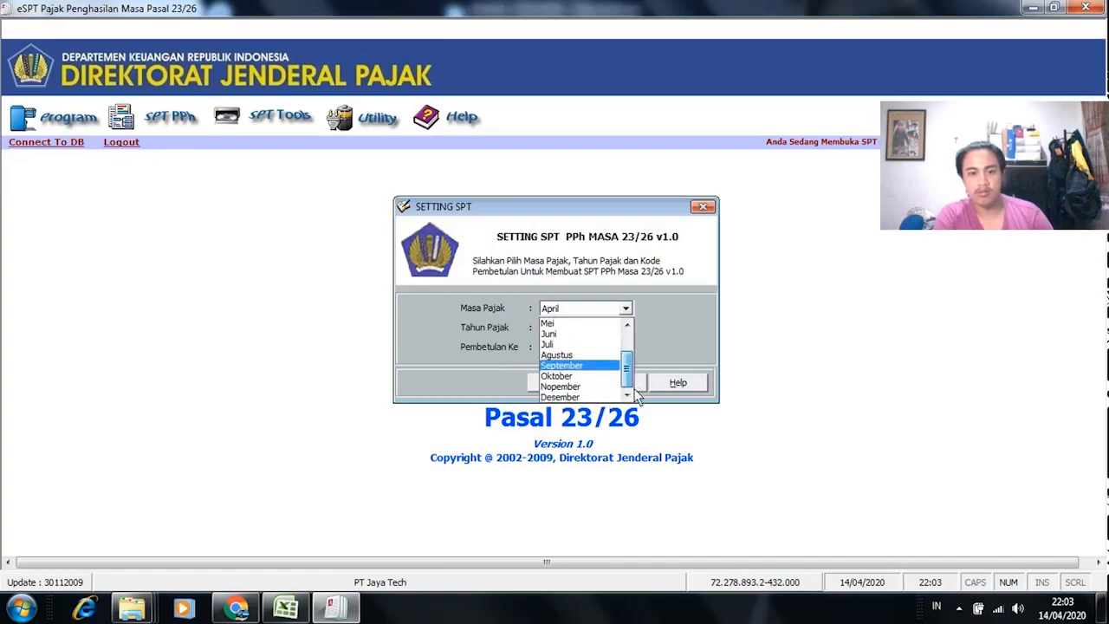
{"action": "left_click", "coordinate": [579, 397]}
{"action": "double_click", "coordinate": [576, 331]}
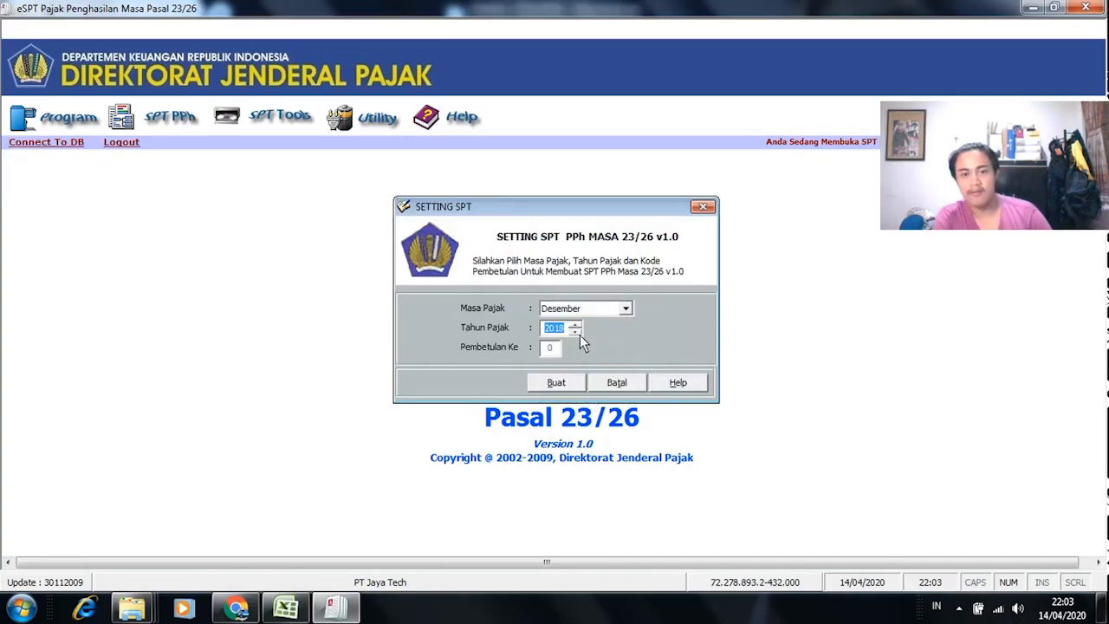
{"action": "left_click", "coordinate": [561, 383]}
{"action": "left_click", "coordinate": [662, 359]}
Step: Open the existing Desember 2018 SPT for re-editing, repeating the open a second time
{"action": "left_click", "coordinate": [69, 124]}
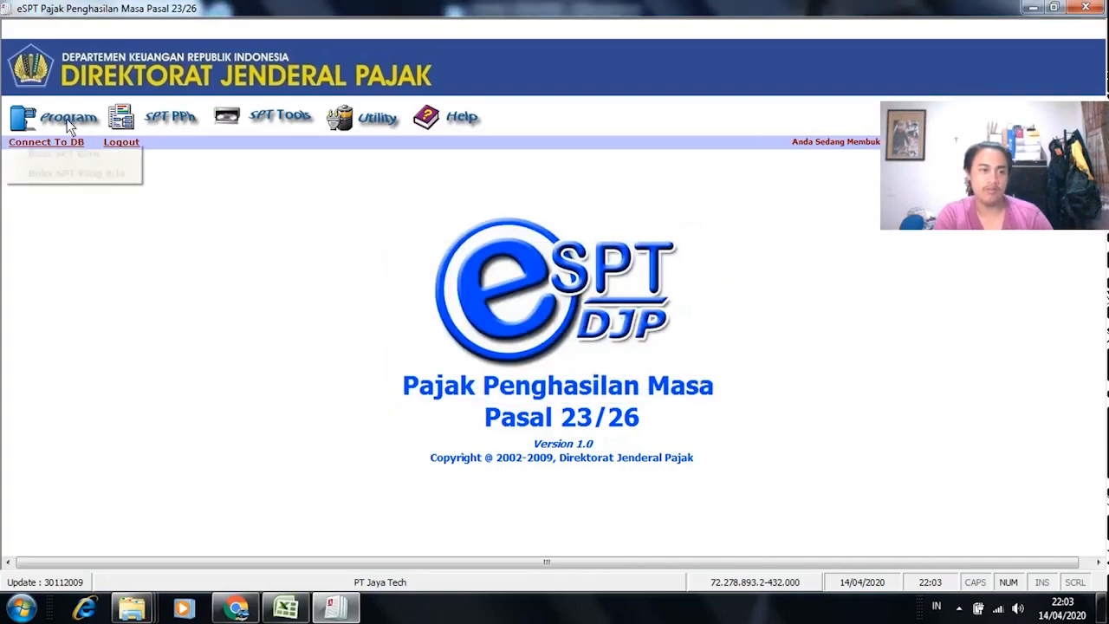
{"action": "left_click", "coordinate": [101, 174]}
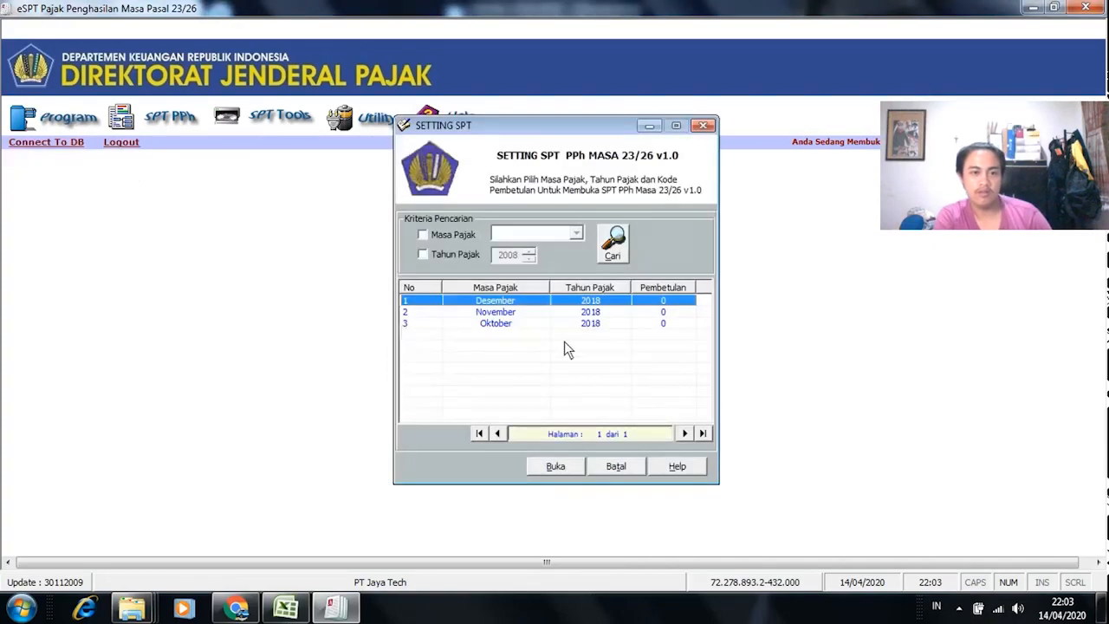
{"action": "left_click", "coordinate": [559, 468]}
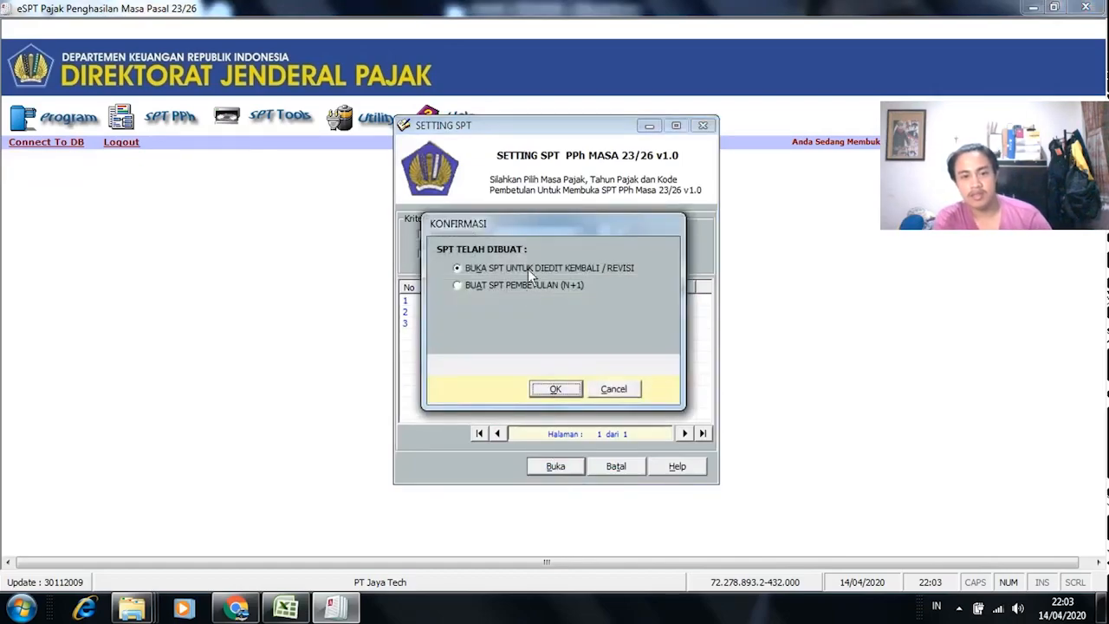
{"action": "left_click", "coordinate": [555, 389]}
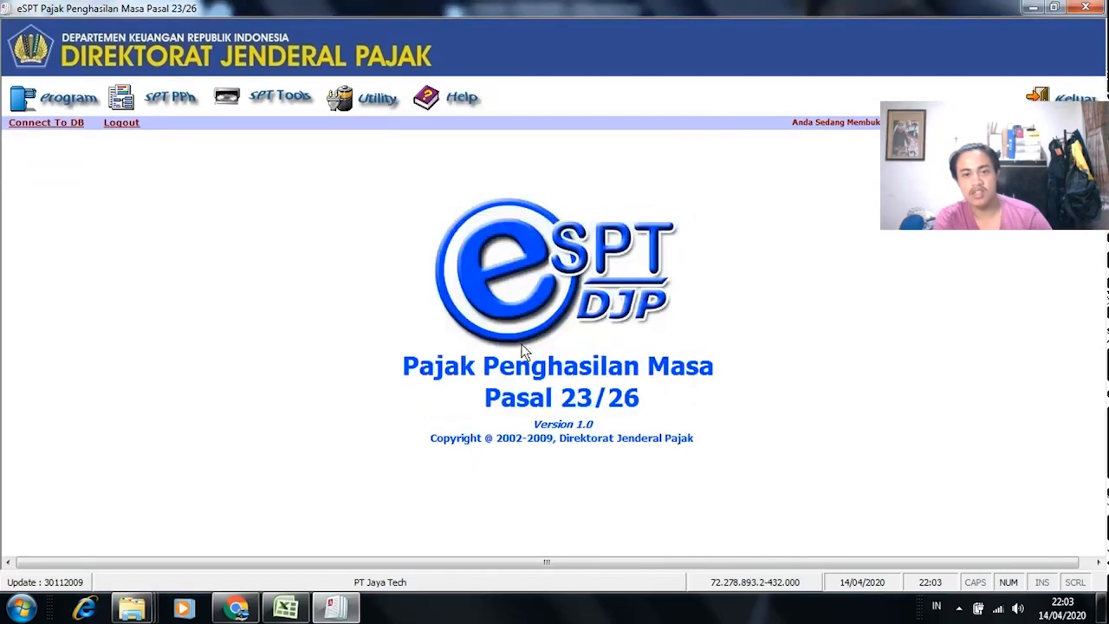
{"action": "left_click", "coordinate": [50, 99]}
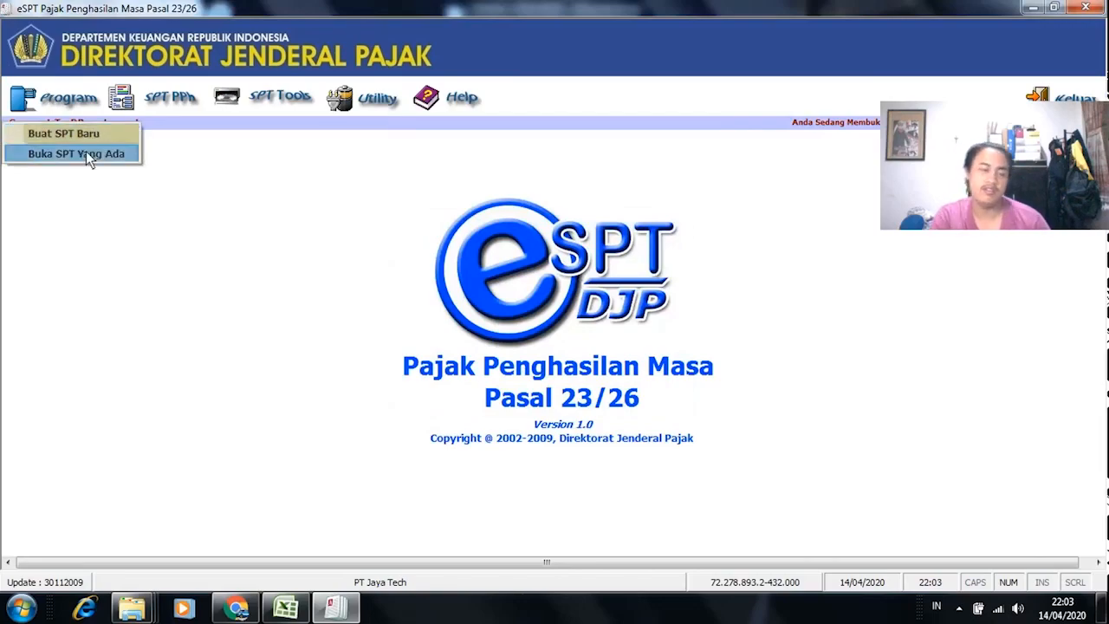
{"action": "left_click", "coordinate": [85, 150]}
{"action": "left_click", "coordinate": [506, 313]}
{"action": "left_click", "coordinate": [506, 324]}
{"action": "left_click", "coordinate": [500, 301]}
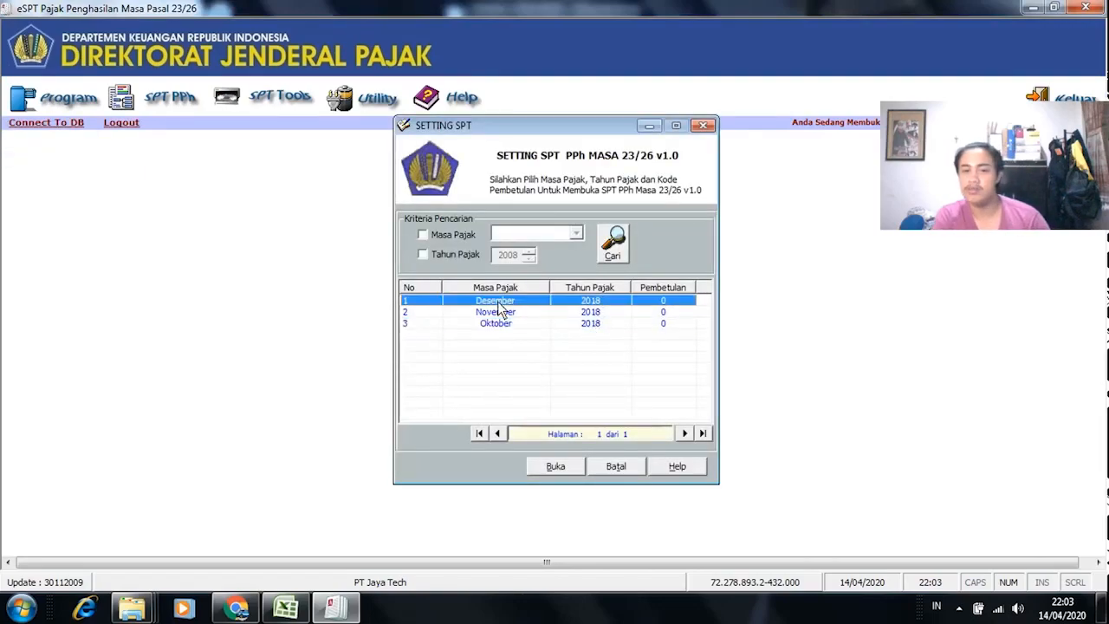
{"action": "left_click", "coordinate": [558, 465]}
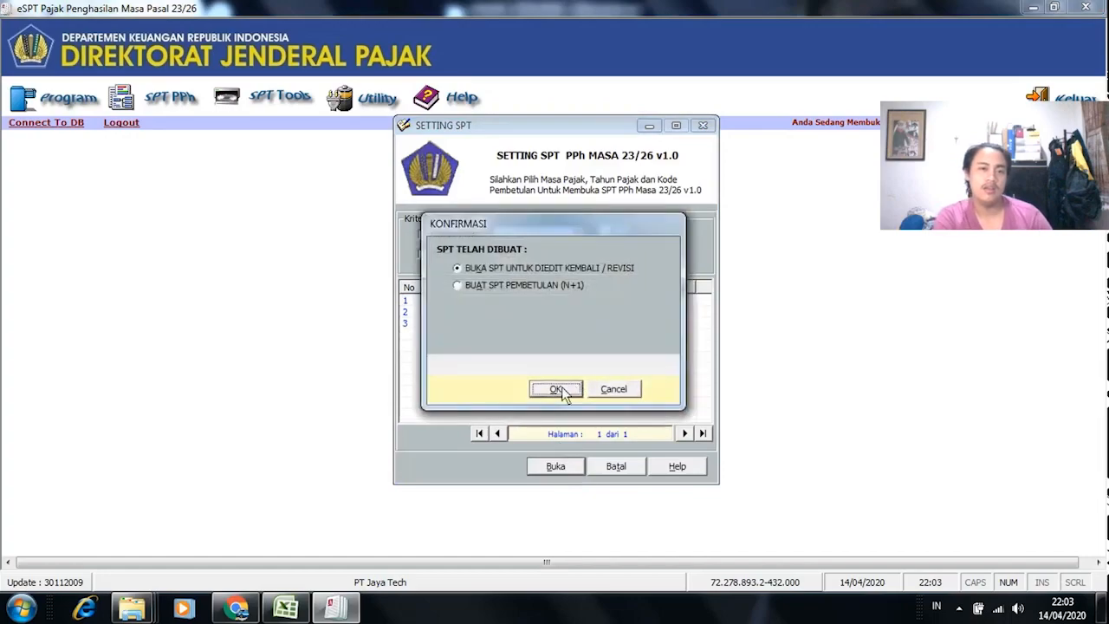
{"action": "left_click", "coordinate": [557, 389]}
Step: Open a new Pasal 23 slip and paste PT SALVIA RAYA's NPWP from cell E14
{"action": "left_click", "coordinate": [148, 100]}
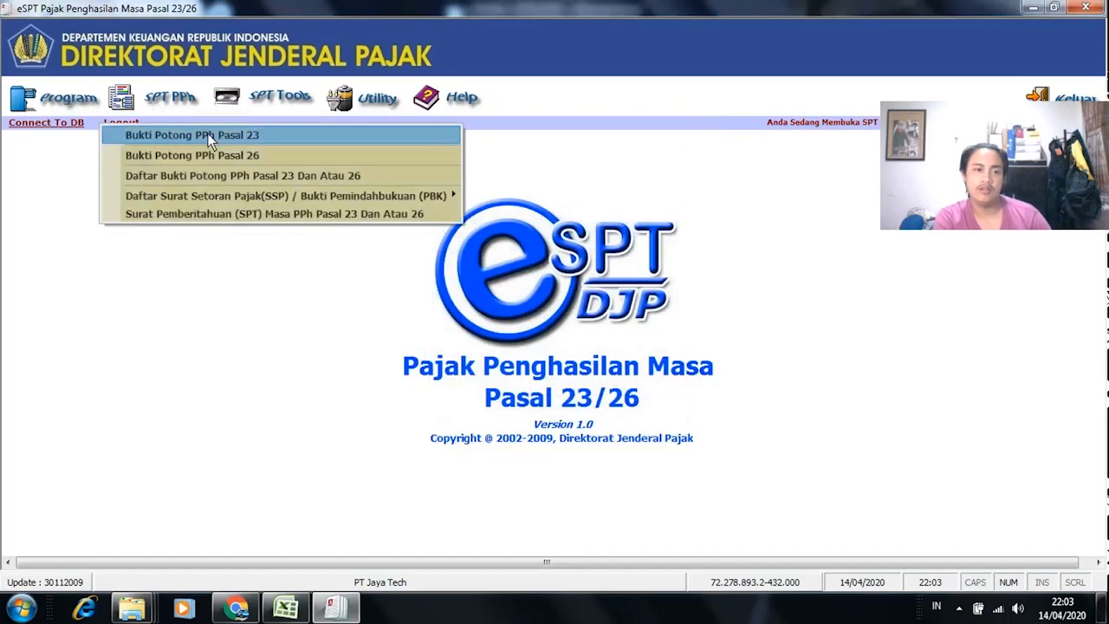
{"action": "left_click", "coordinate": [230, 136]}
{"action": "key", "text": "alt+Tab"}
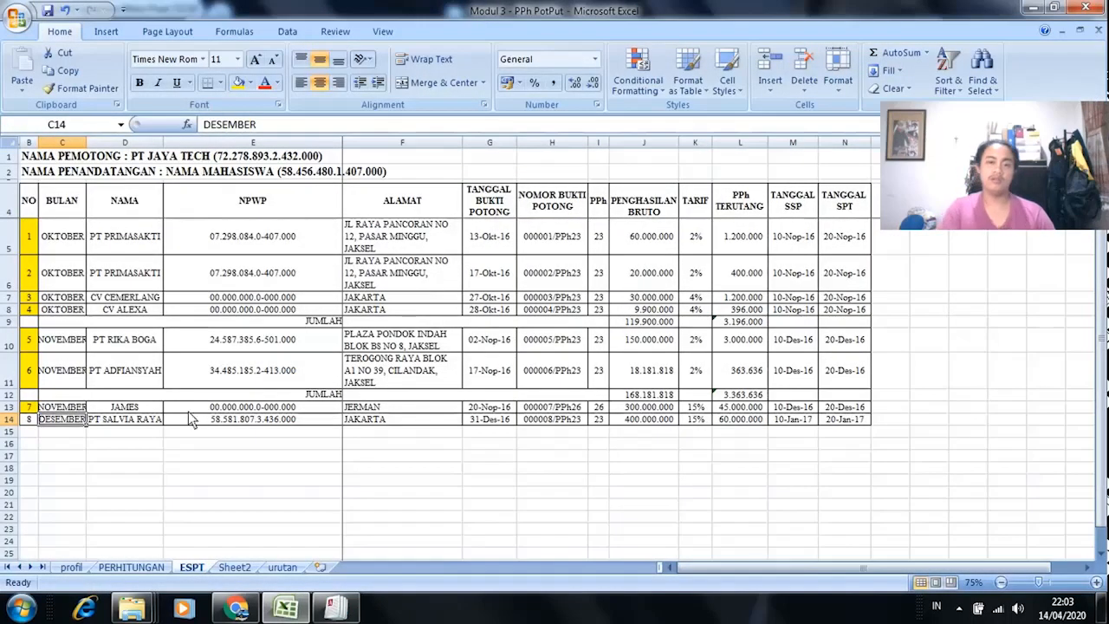
{"action": "left_click", "coordinate": [246, 423]}
{"action": "key", "text": "ctrl+c"}
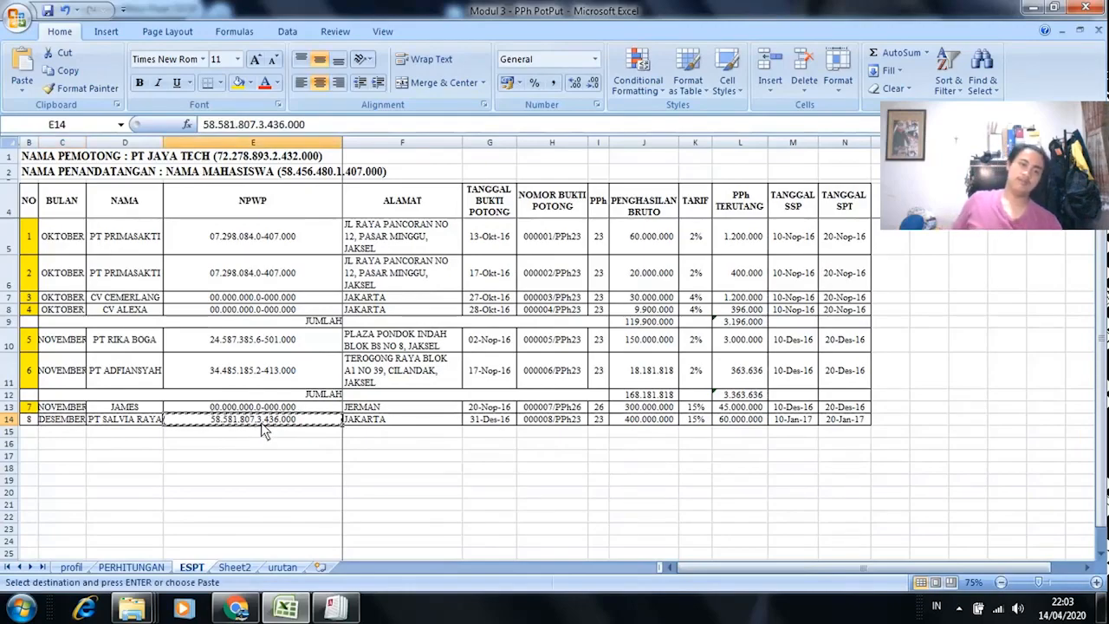
{"action": "key", "text": "alt+Tab"}
{"action": "left_click", "coordinate": [244, 121]}
{"action": "right_click", "coordinate": [244, 121]}
{"action": "left_click", "coordinate": [311, 194]}
{"action": "key", "text": "Return"}
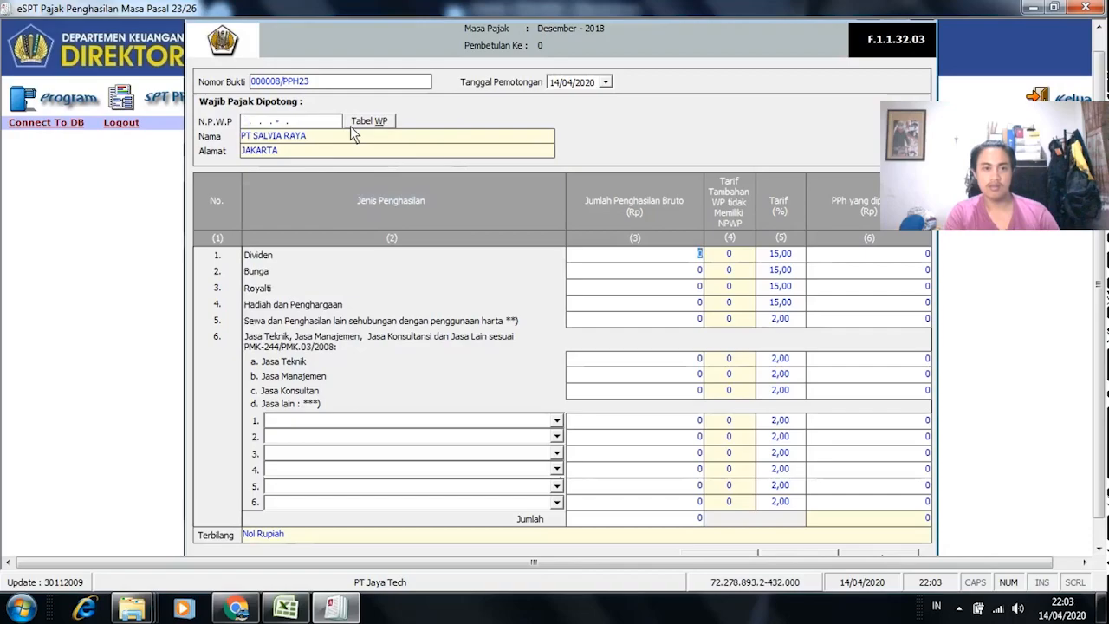
Step: Fill in PT SALVIA RAYA's details from the partner table, then check the slip number and date in Excel
{"action": "left_click", "coordinate": [359, 123]}
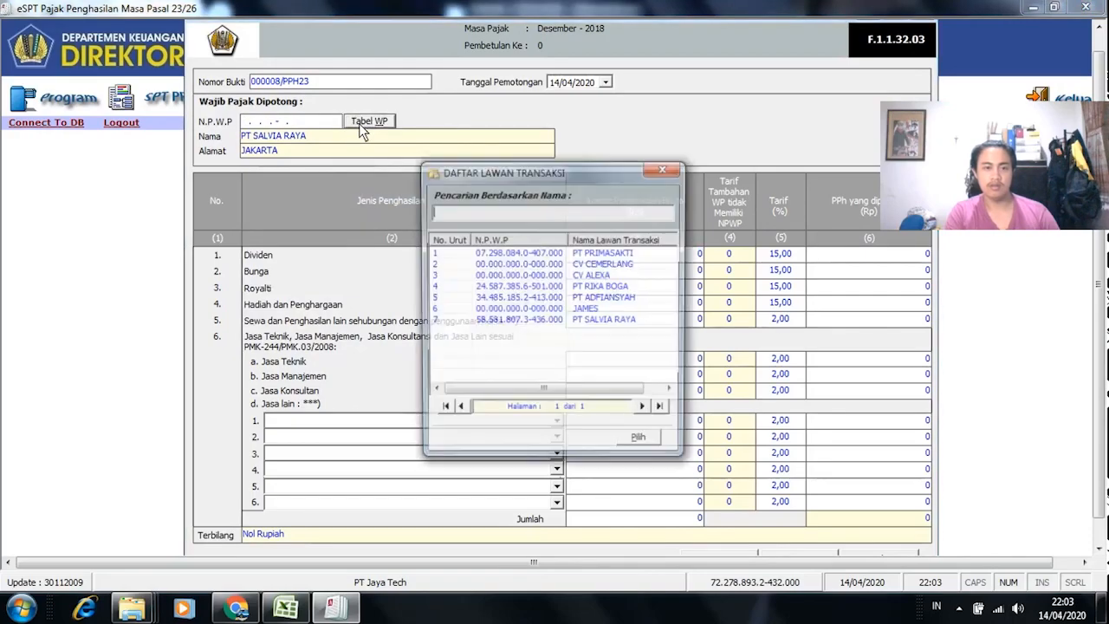
{"action": "left_click", "coordinate": [547, 321]}
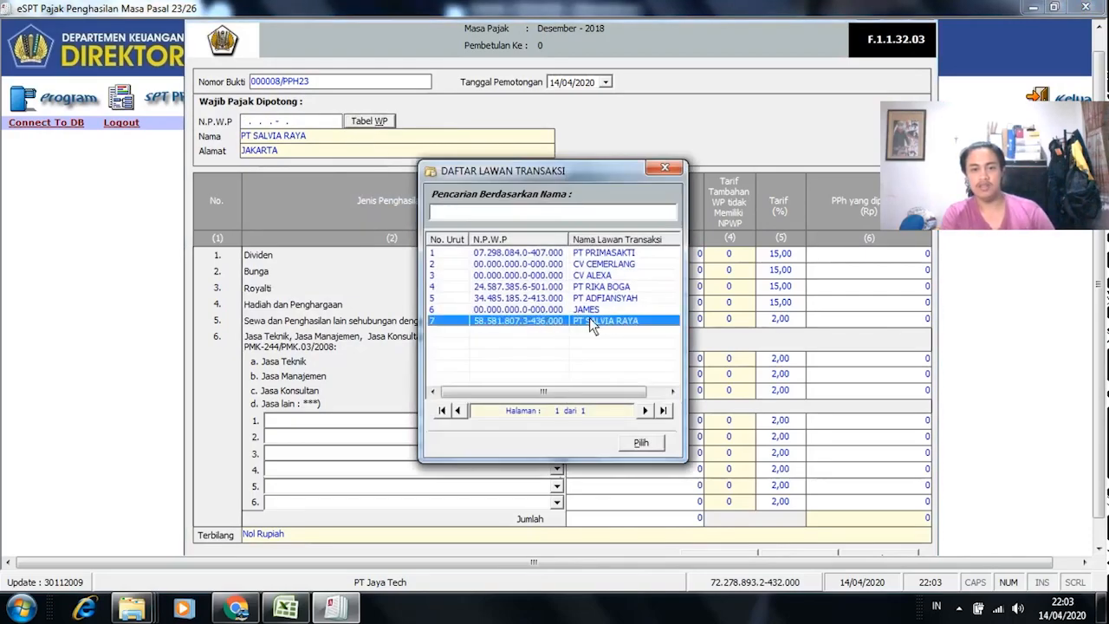
{"action": "left_click", "coordinate": [640, 442]}
{"action": "key", "text": "alt+Tab"}
{"action": "key", "text": "Escape"}
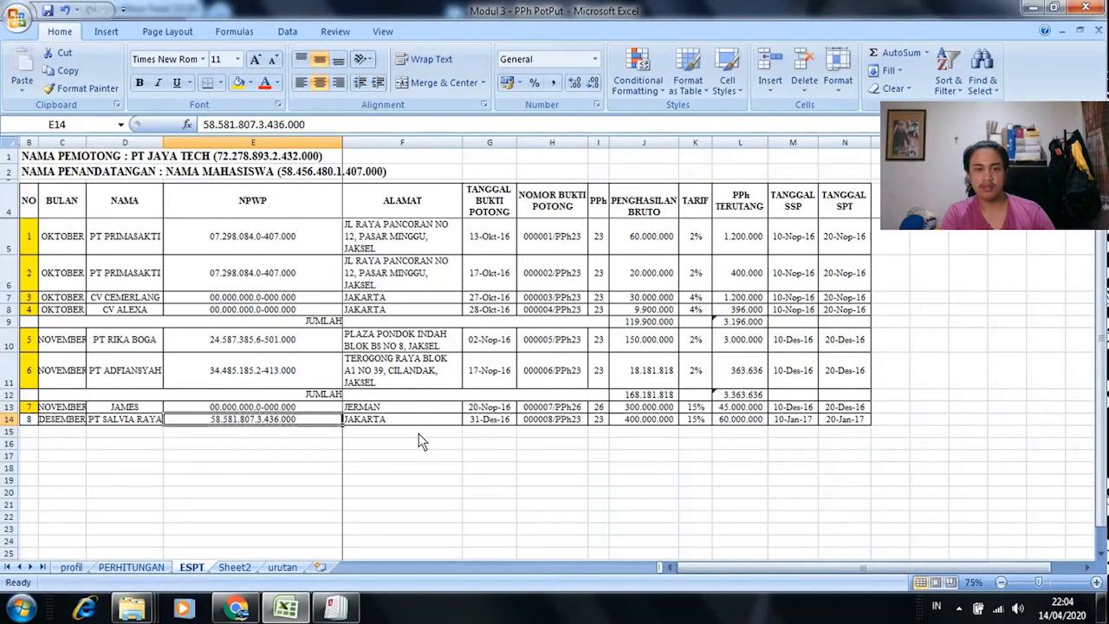
{"action": "left_click", "coordinate": [540, 444]}
{"action": "left_click", "coordinate": [555, 422]}
{"action": "left_click", "coordinate": [495, 419]}
{"action": "key", "text": "alt+Tab"}
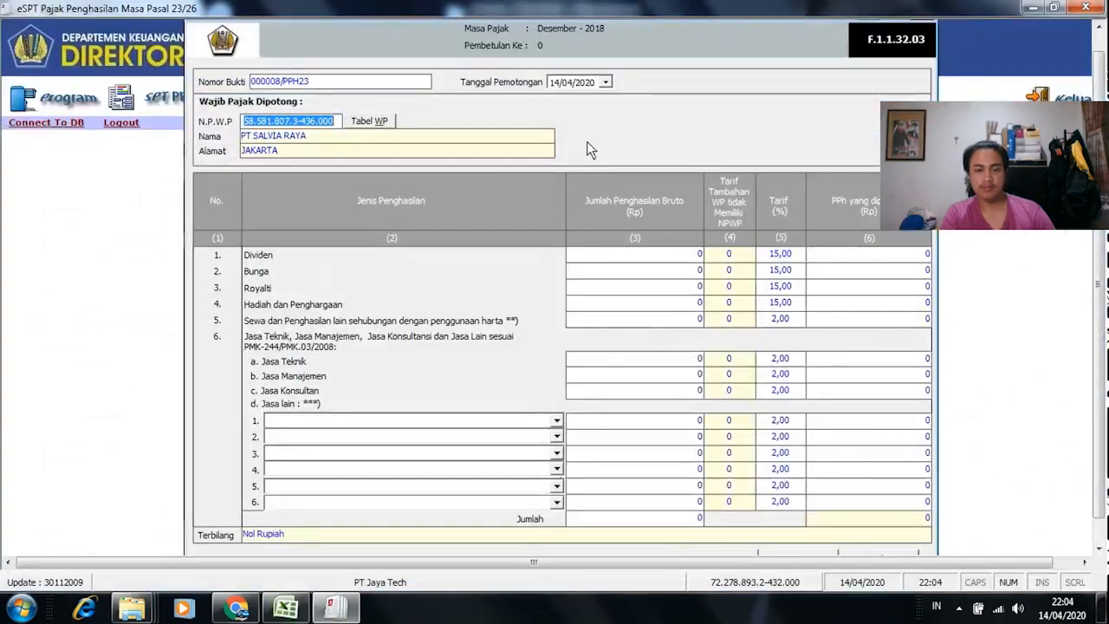
Step: Set the withholding date to 31/12/2018 in the calendar
{"action": "left_click", "coordinate": [604, 82]}
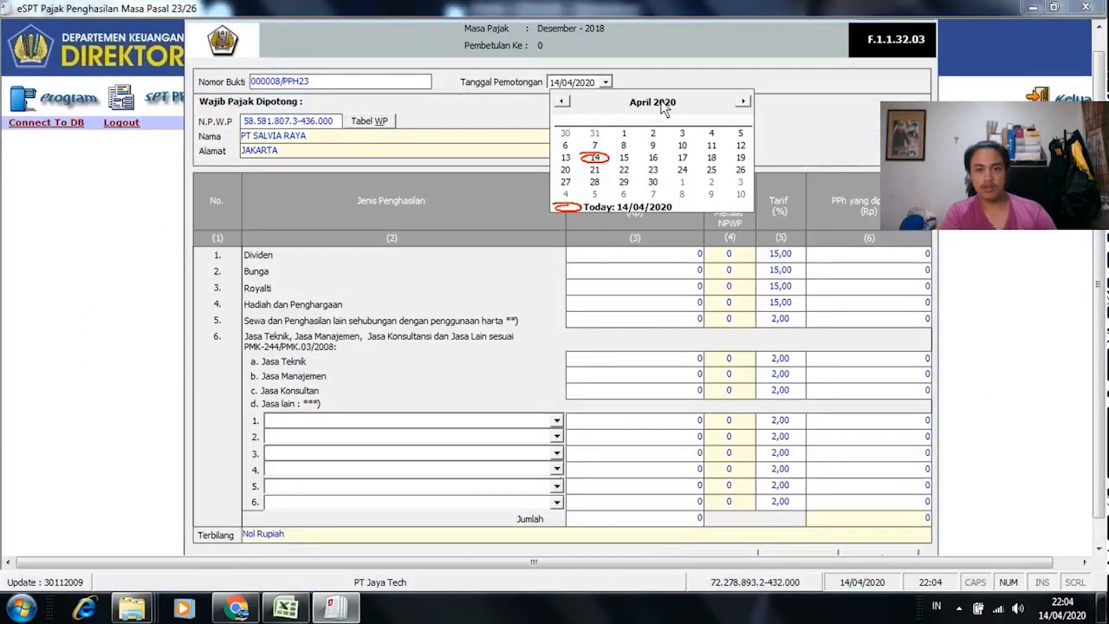
{"action": "left_click", "coordinate": [687, 109]}
{"action": "left_click", "coordinate": [687, 109]}
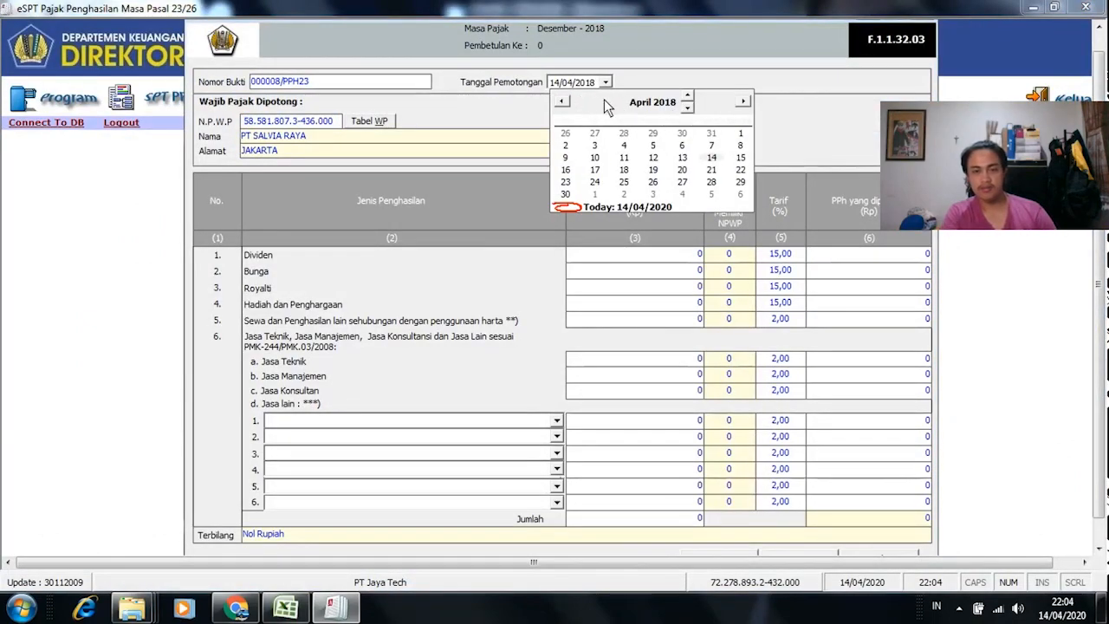
{"action": "left_click", "coordinate": [637, 103]}
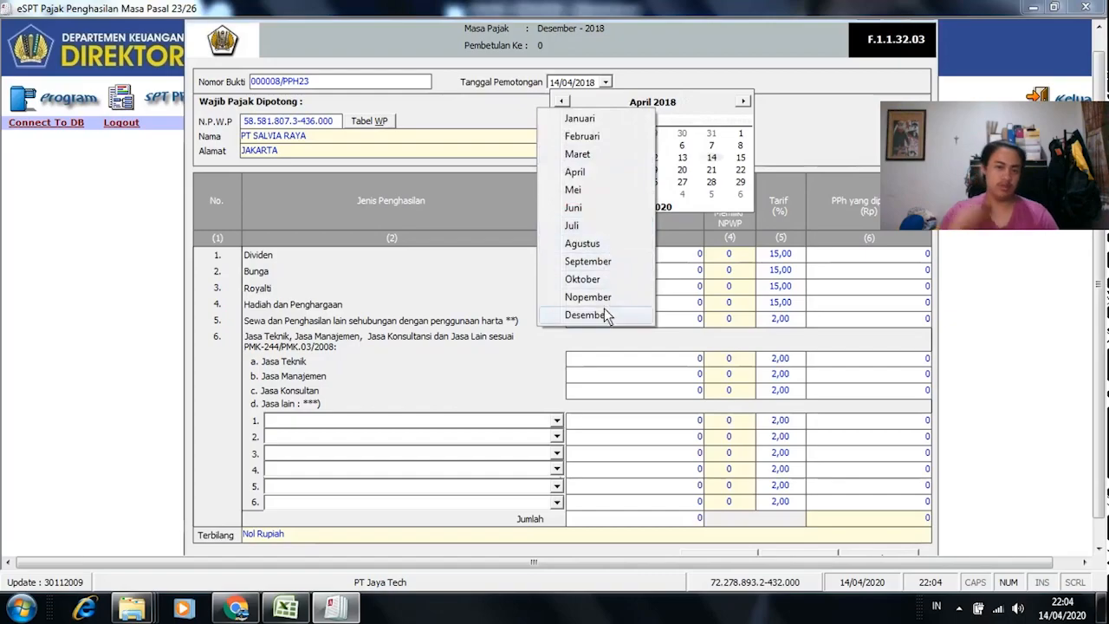
{"action": "left_click", "coordinate": [607, 315]}
{"action": "left_click", "coordinate": [565, 195]}
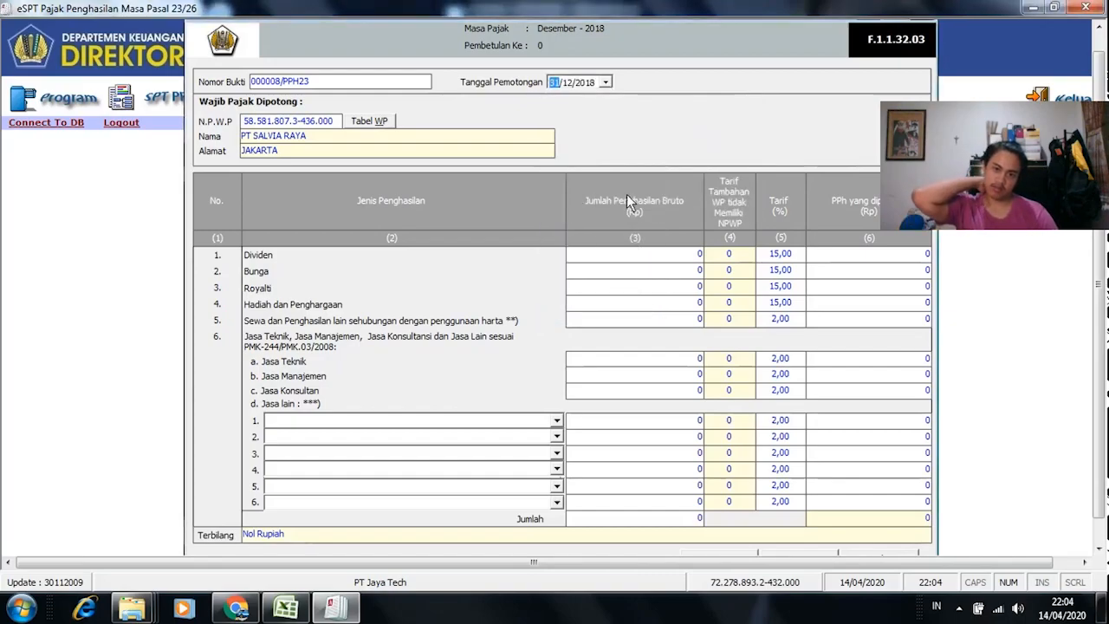
{"action": "key", "text": "alt+Tab"}
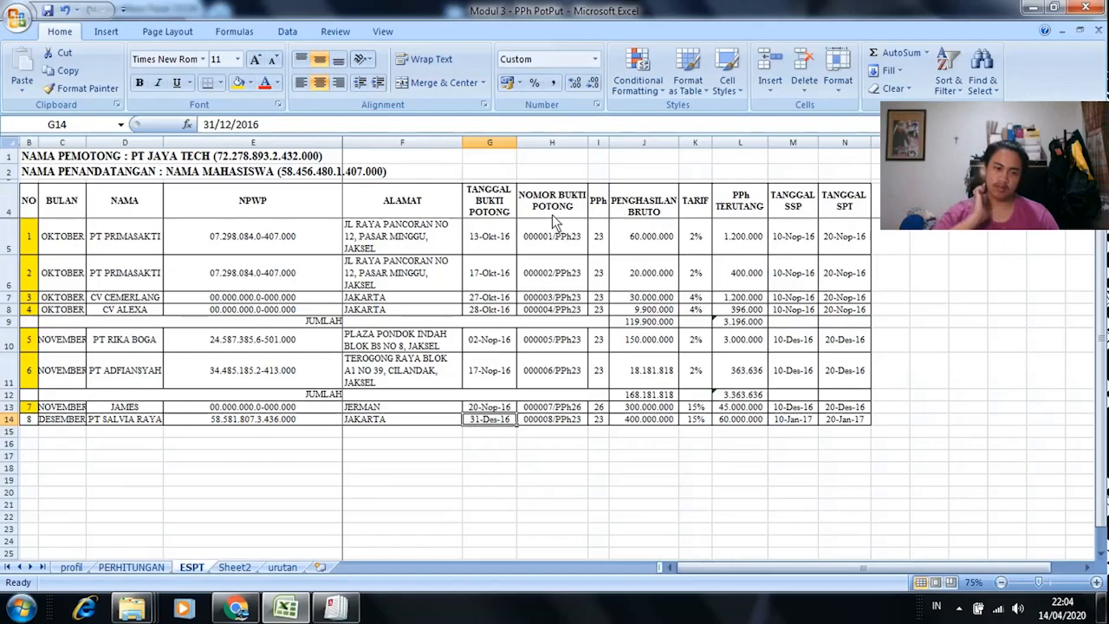
Step: Review the assignment PDF in Chrome, then go back to the Excel workbook
{"action": "key", "text": "alt+Tab"}
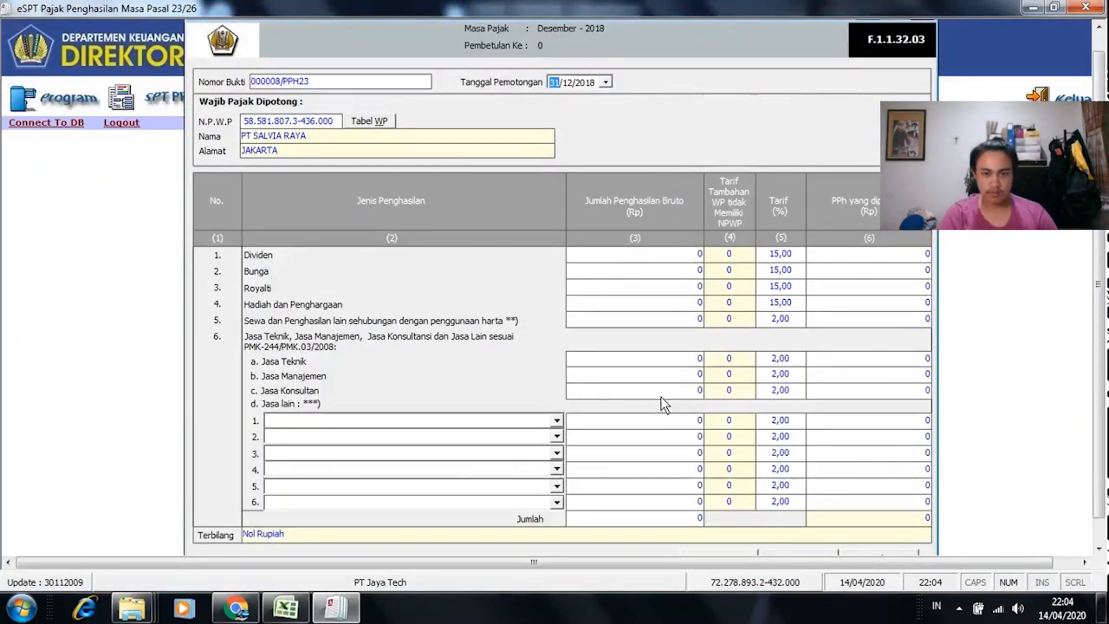
{"action": "key", "text": "alt+Tab"}
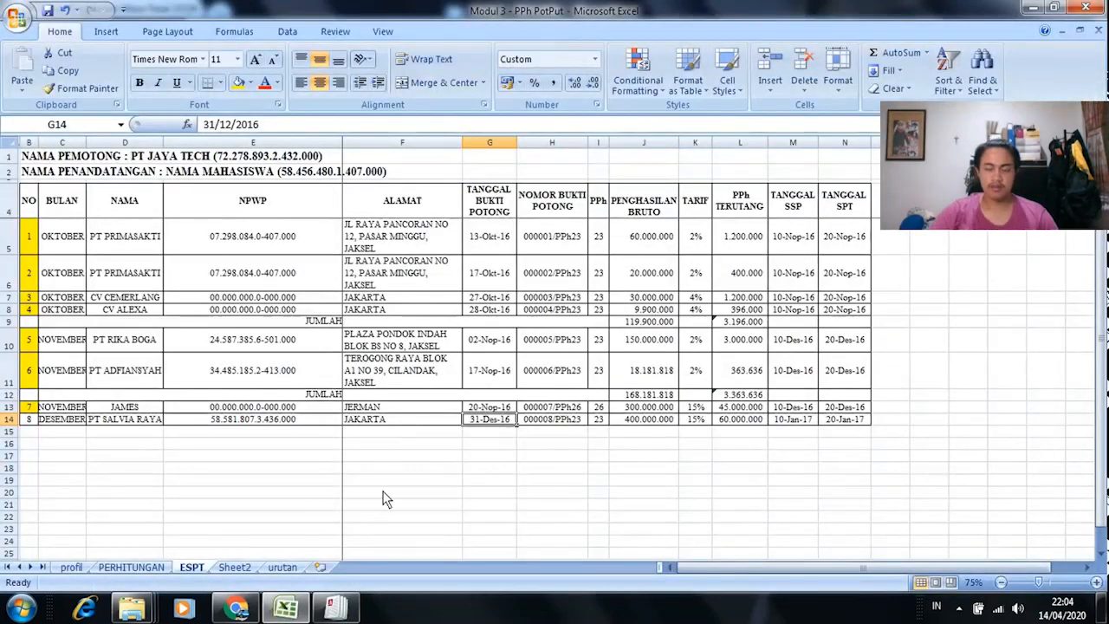
{"action": "left_click", "coordinate": [284, 611]}
{"action": "left_click", "coordinate": [283, 611]}
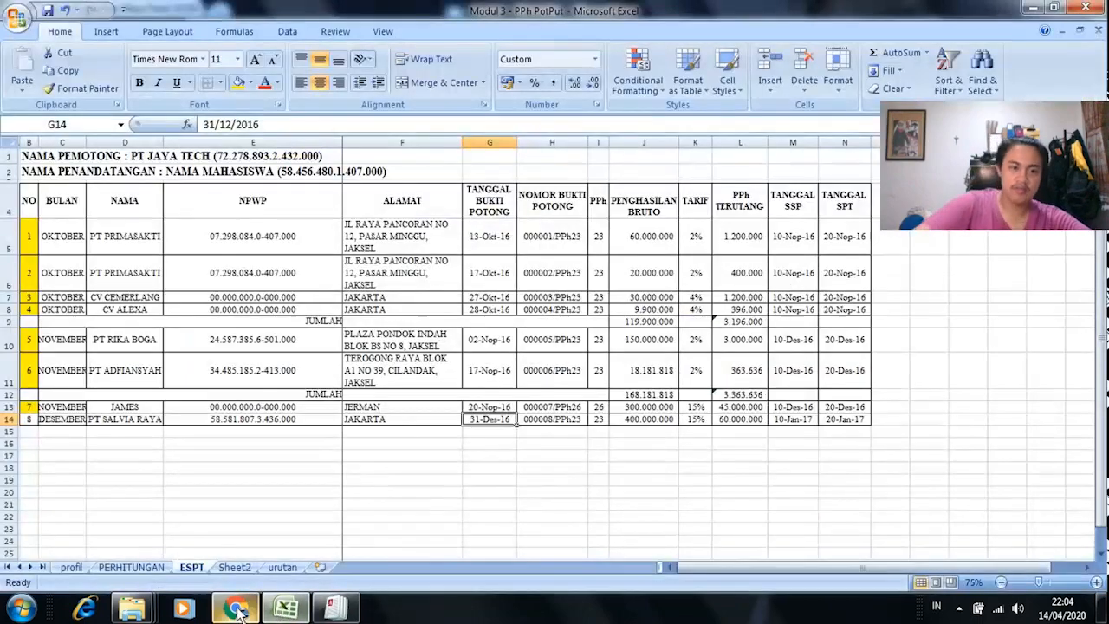
{"action": "left_click", "coordinate": [237, 608]}
{"action": "scroll", "coordinate": [392, 442], "scroll_direction": "down", "scroll_amount": 15}
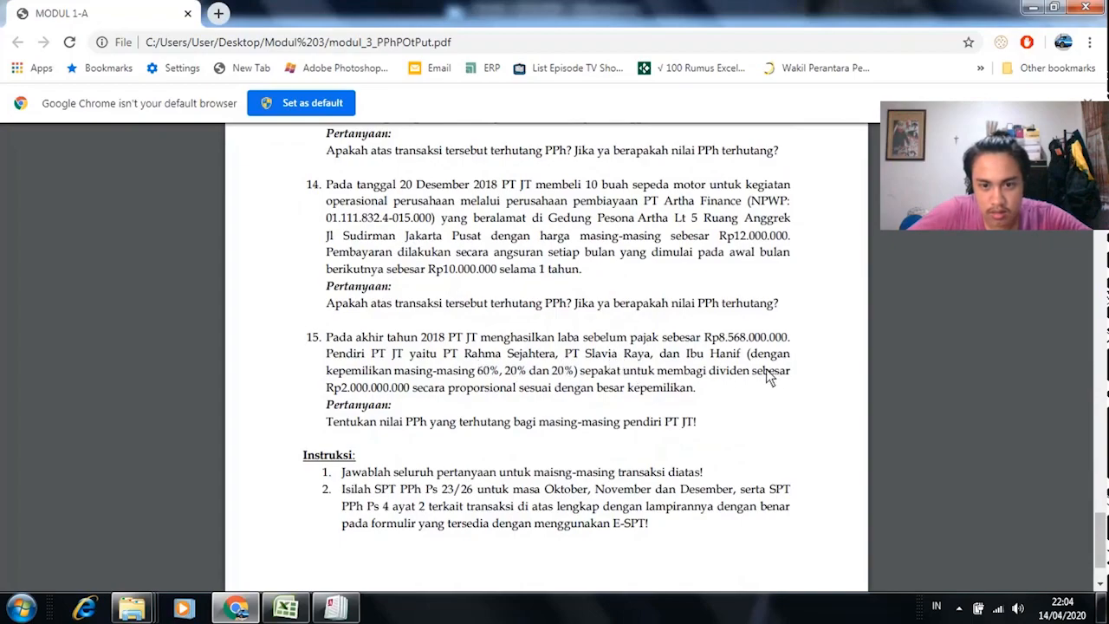
{"action": "left_click", "coordinate": [285, 608]}
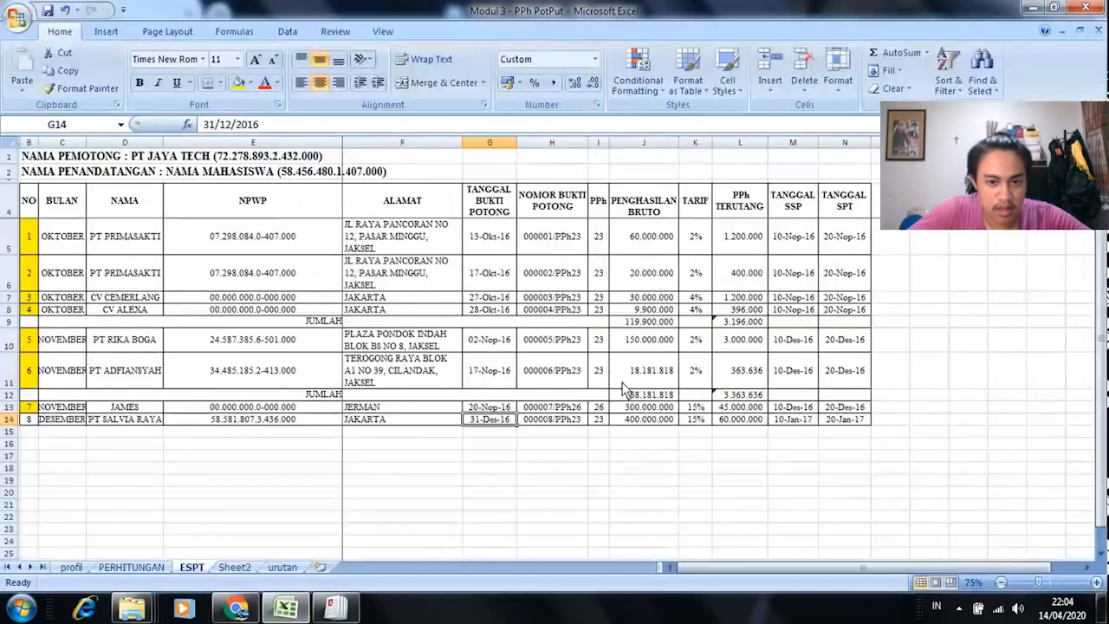
{"action": "left_click", "coordinate": [334, 609]}
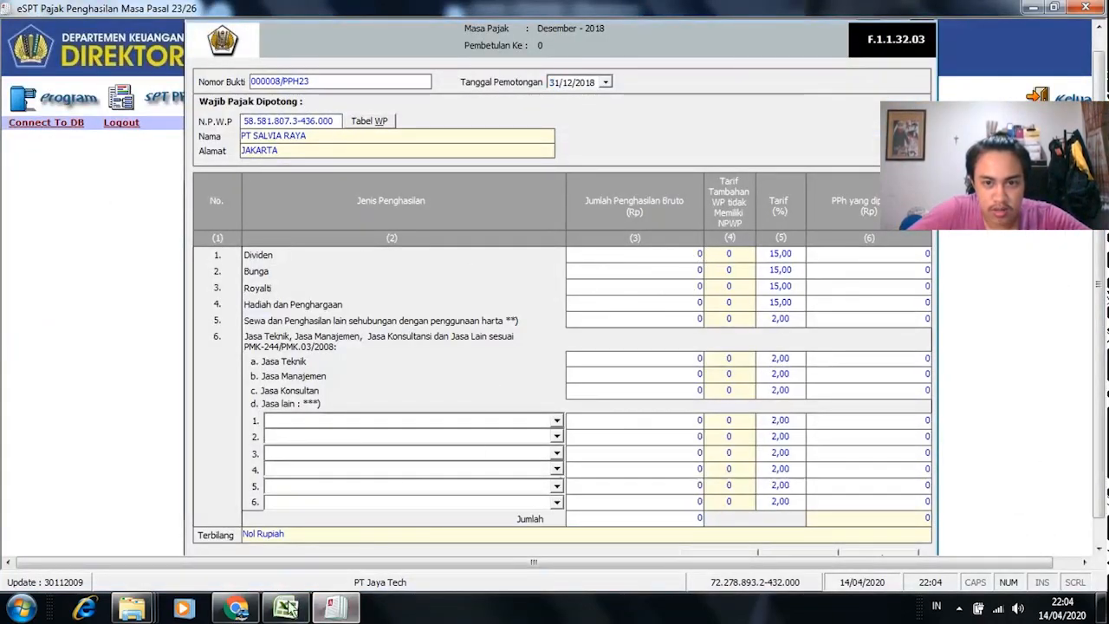
{"action": "left_click", "coordinate": [285, 609]}
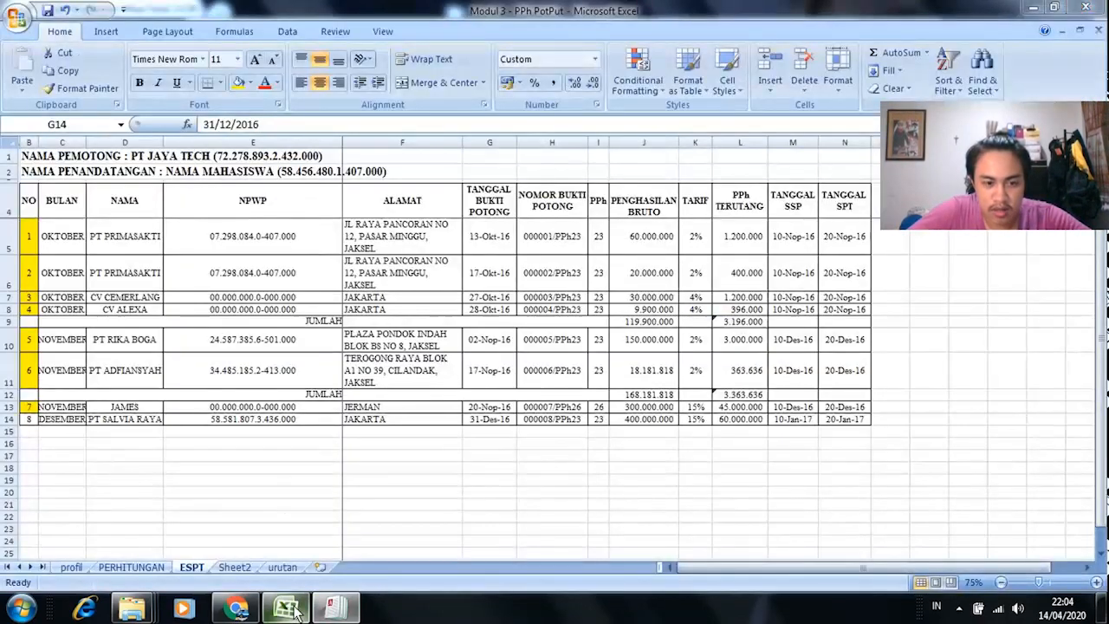
Step: Copy the 400.000.000 gross income from J14 and paste it into the Dividen row
{"action": "left_click", "coordinate": [664, 424]}
{"action": "key", "text": "ctrl+c"}
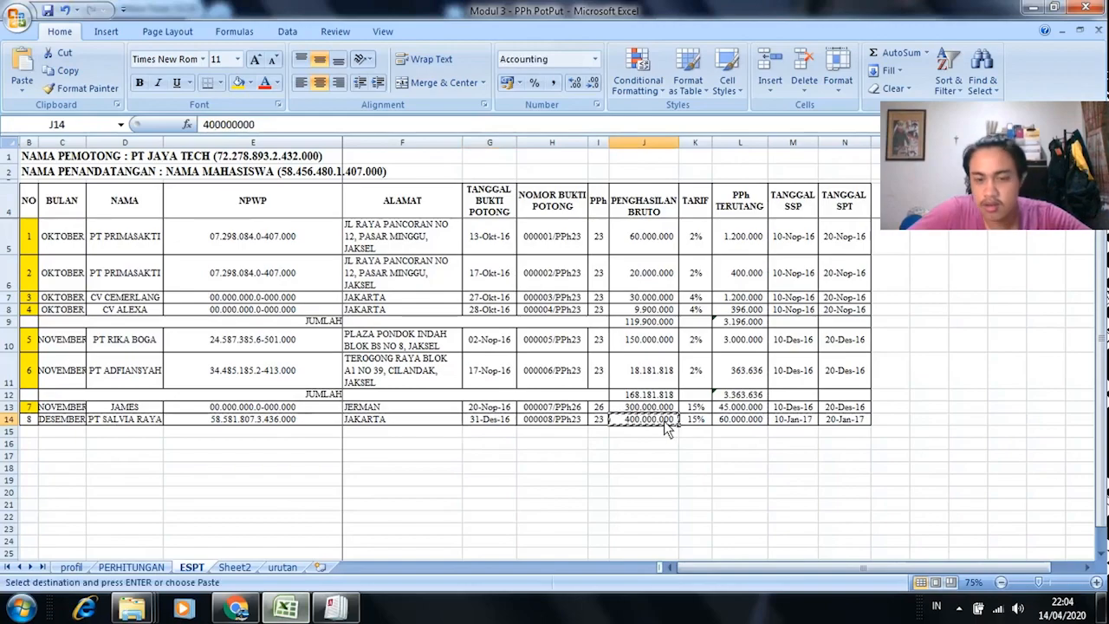
{"action": "key", "text": "alt+Tab"}
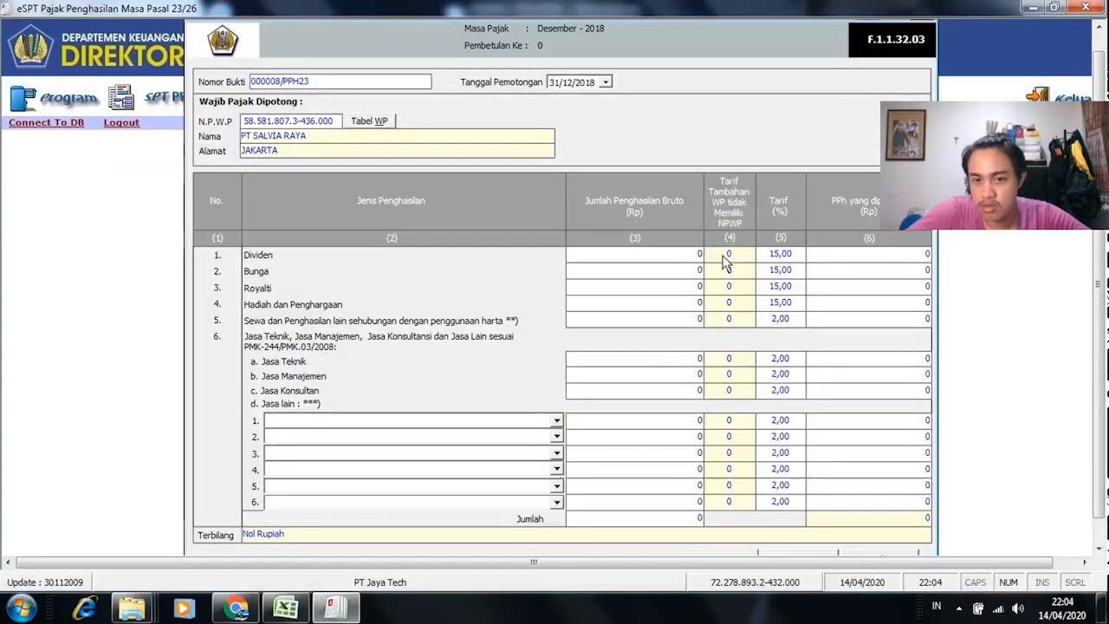
{"action": "key", "text": "alt+Tab"}
{"action": "key", "text": "alt+Tab"}
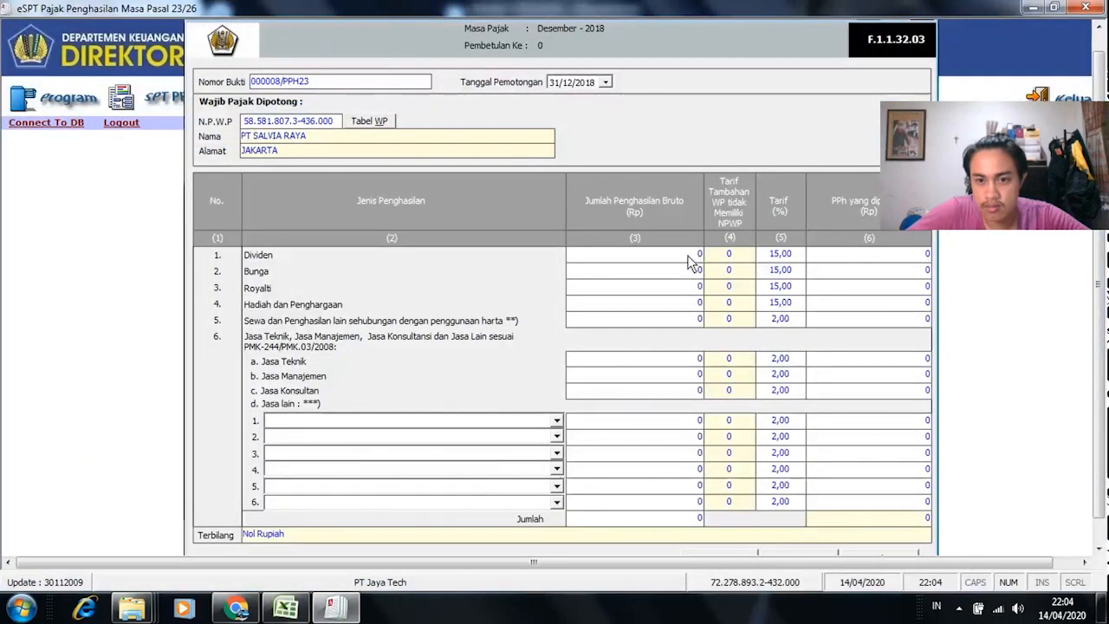
{"action": "right_click", "coordinate": [687, 260]}
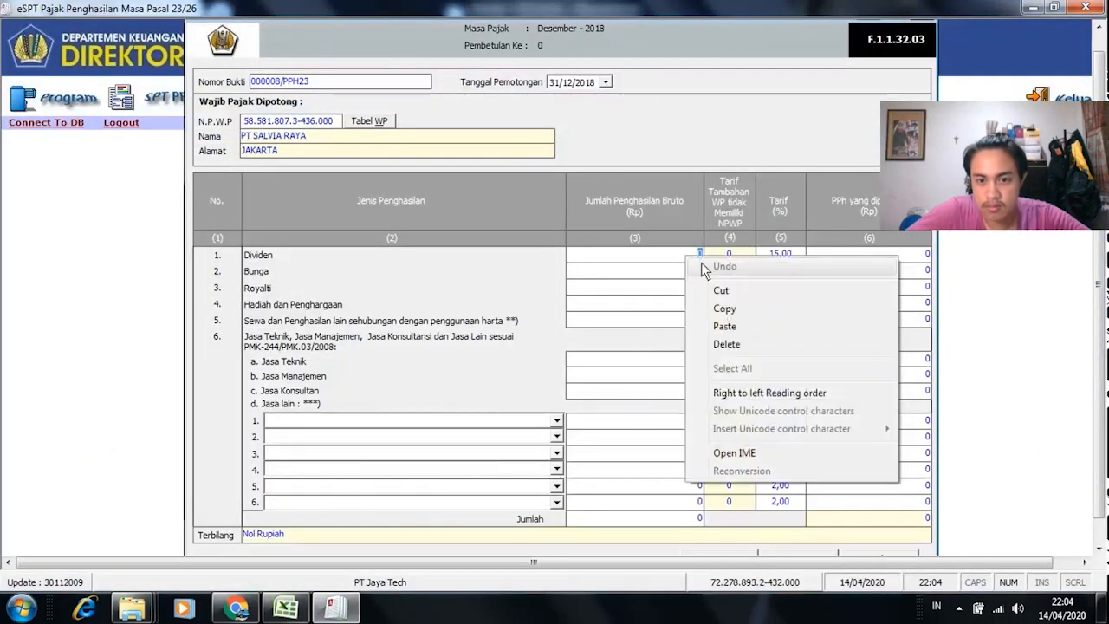
{"action": "left_click", "coordinate": [744, 324]}
{"action": "key", "text": "Tab"}
Step: Compare the slip's Dividen 400.000.000 and 60.000.000 withheld against the Excel source row
{"action": "key", "text": "alt+Tab"}
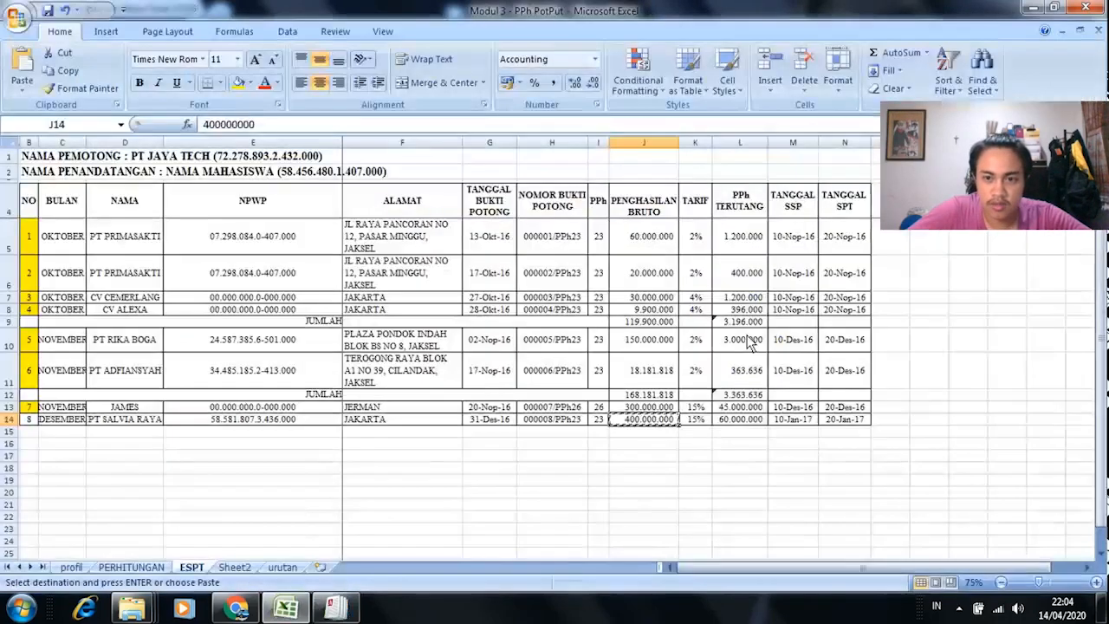
{"action": "key", "text": "alt+Tab"}
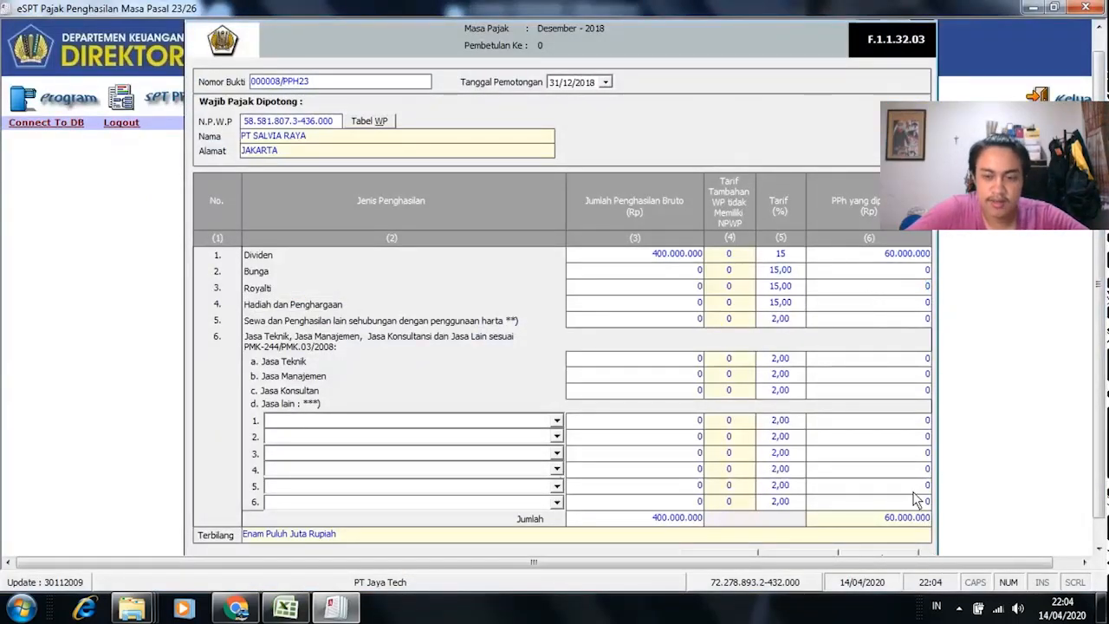
{"action": "key", "text": "alt+Tab"}
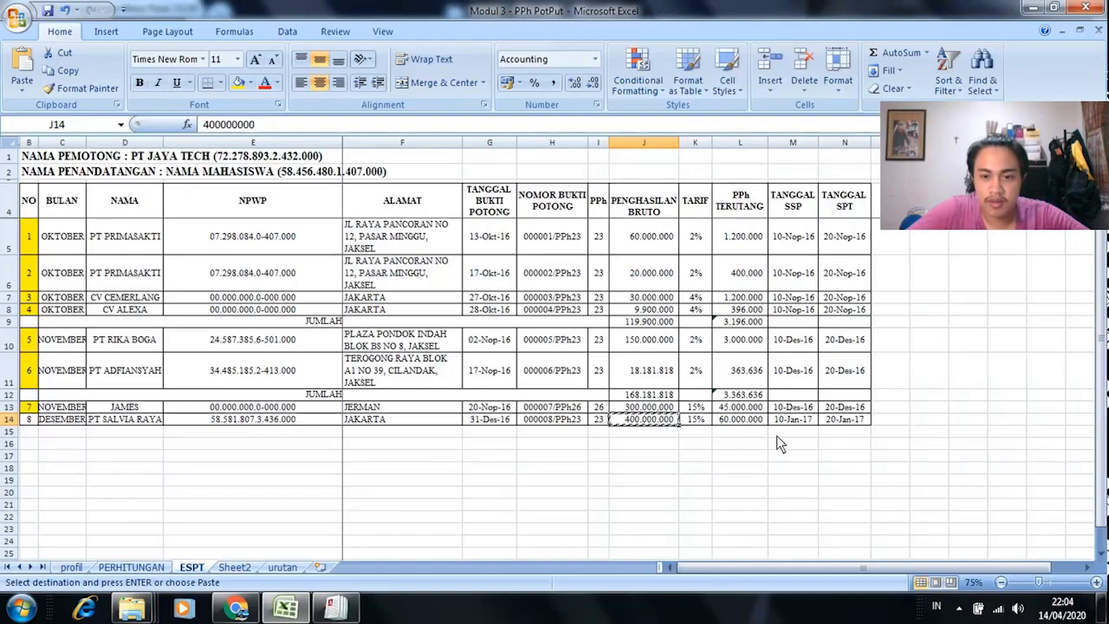
{"action": "key", "text": "alt+Tab"}
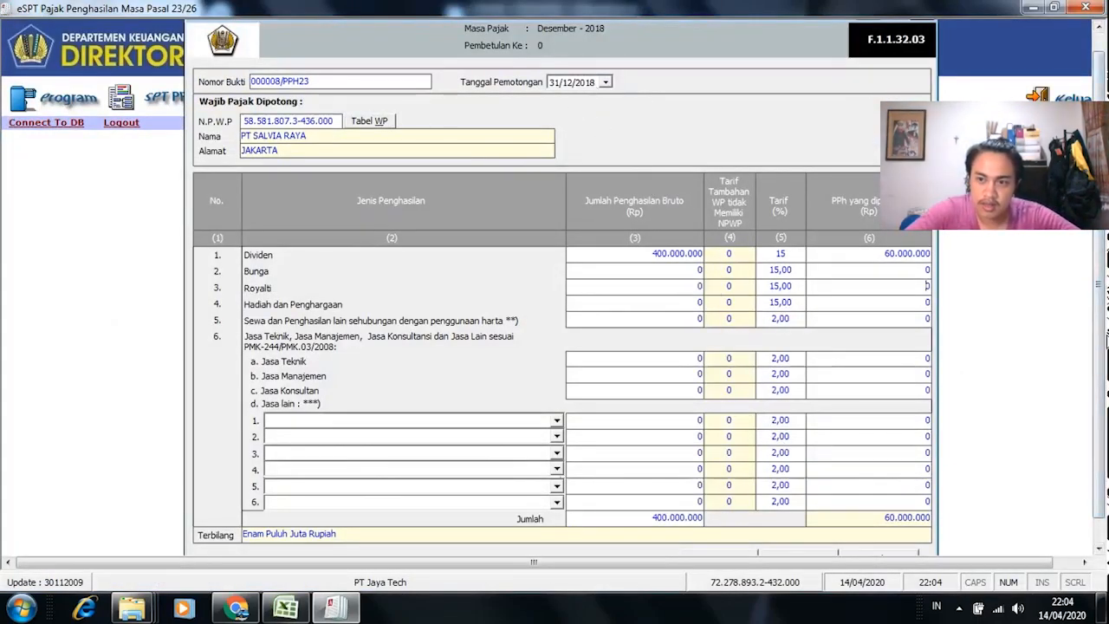
{"action": "scroll", "coordinate": [1099, 350], "scroll_direction": "down", "scroll_amount": 1}
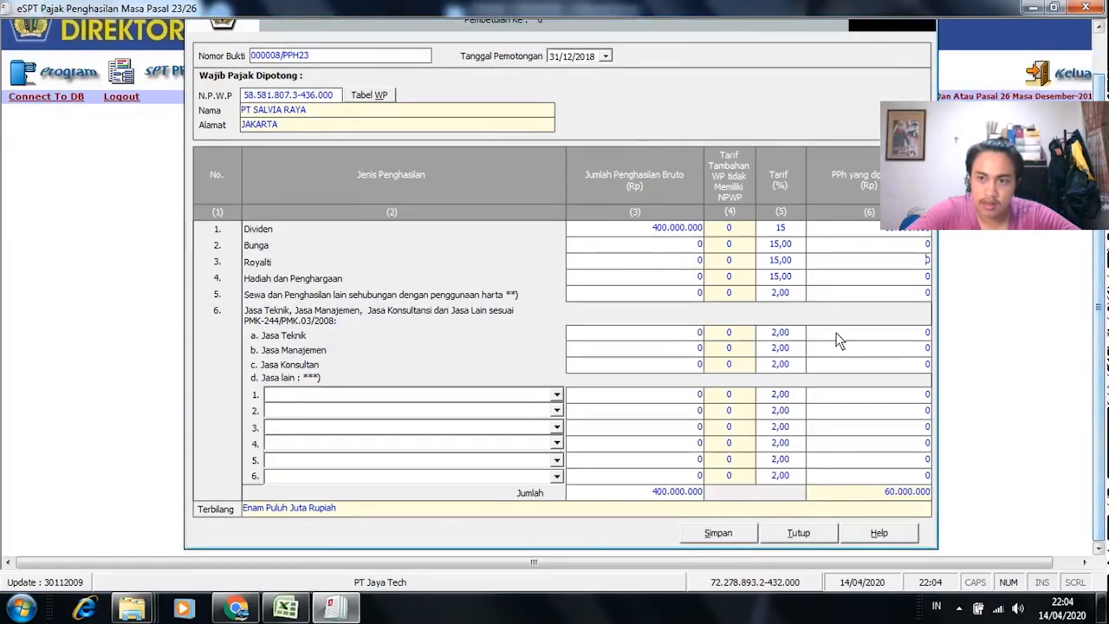
{"action": "key", "text": "alt+Tab"}
{"action": "key", "text": "alt+Tab"}
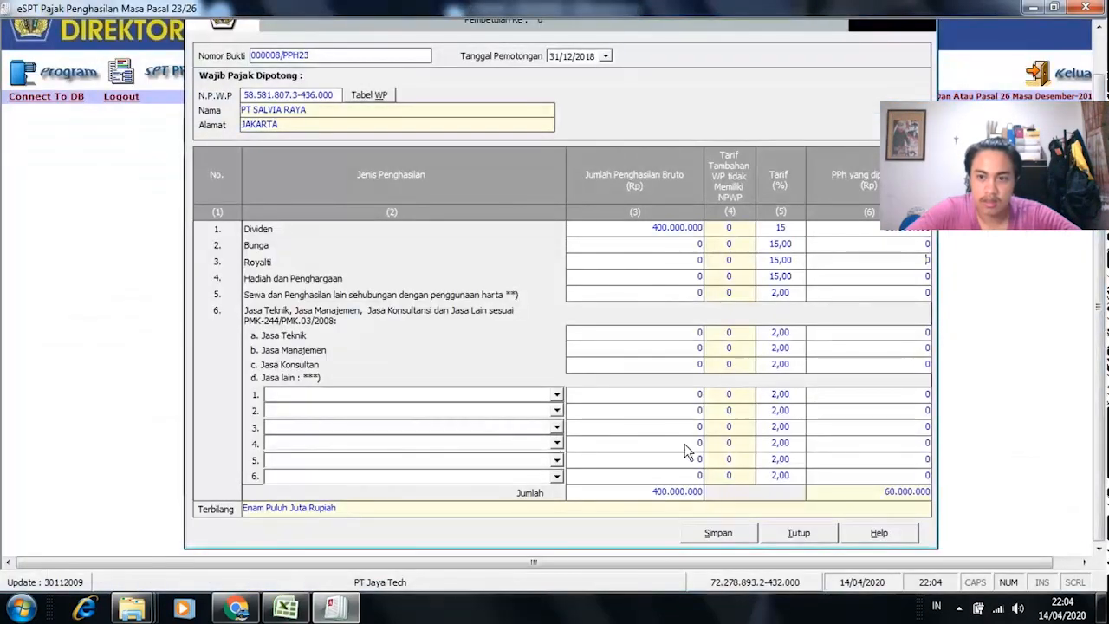
{"action": "key", "text": "alt+Tab"}
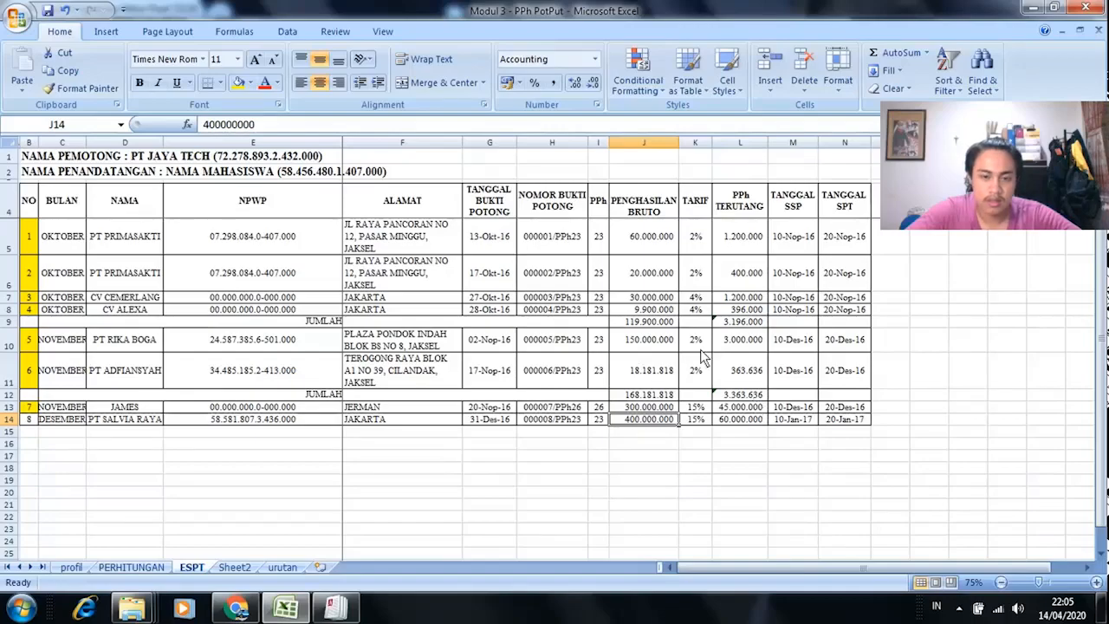
{"action": "key", "text": "alt+Tab"}
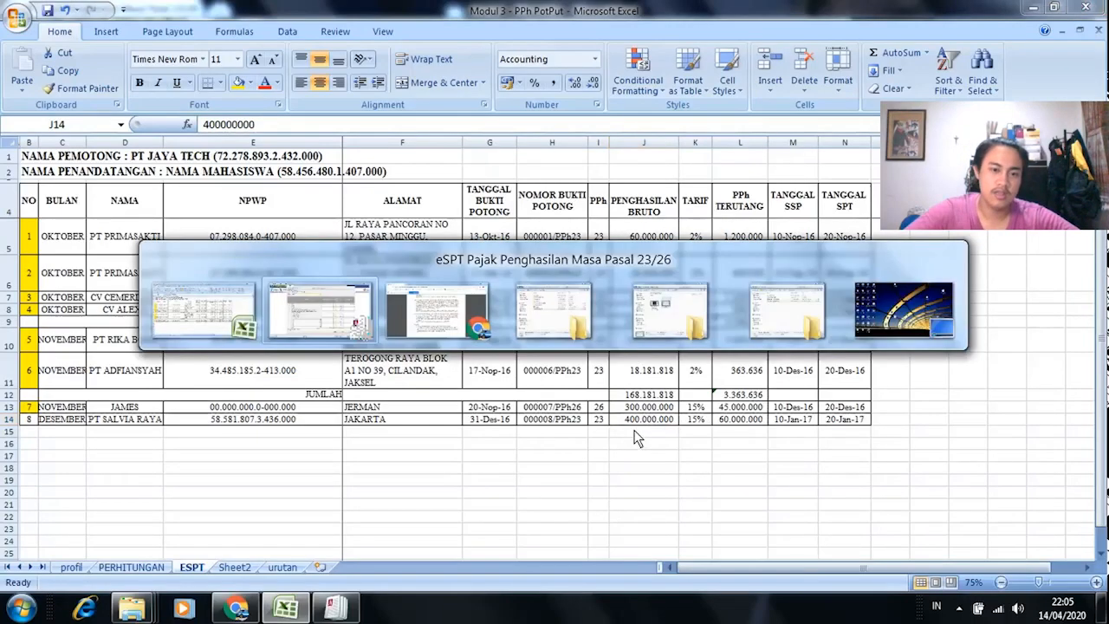
Step: Save the December slip, close the entry form, and select B14 on the Excel ESPT sheet
{"action": "left_click", "coordinate": [718, 533]}
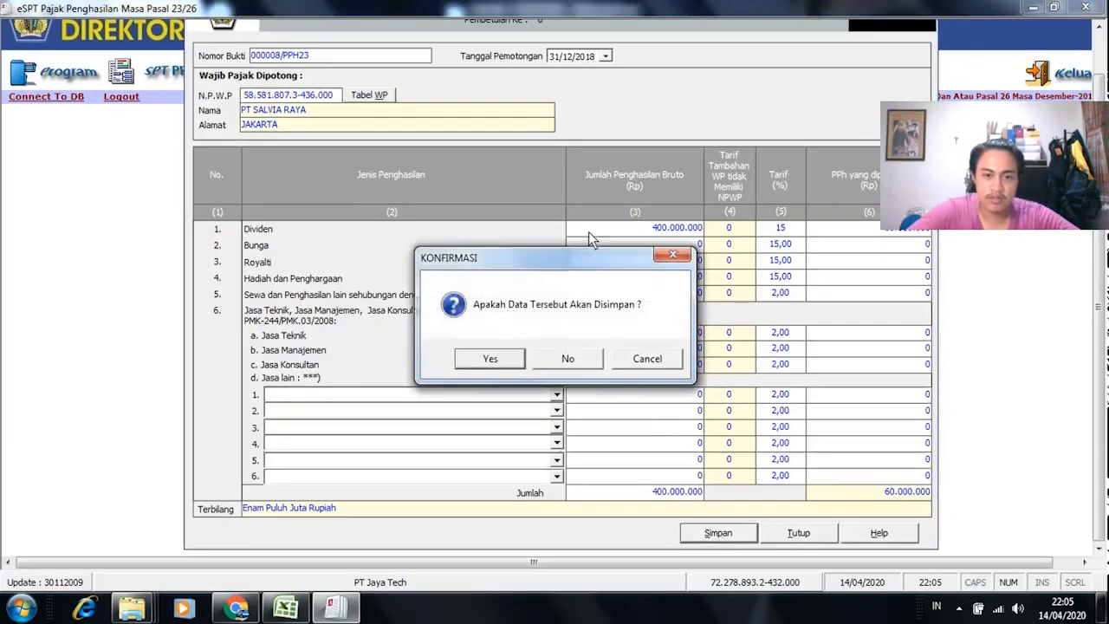
{"action": "left_click", "coordinate": [508, 362]}
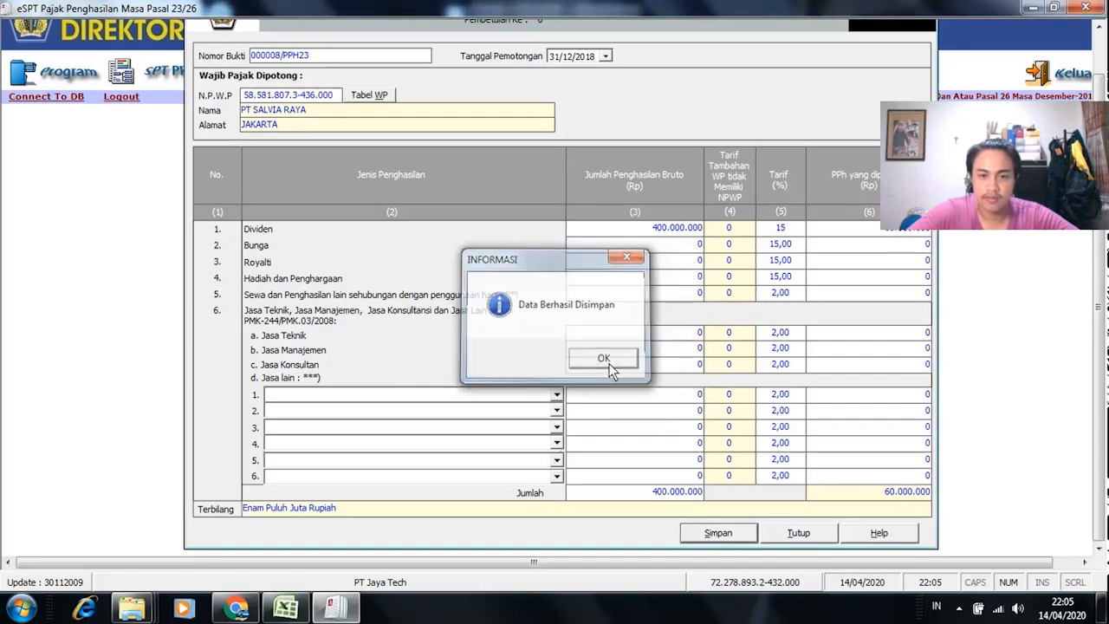
{"action": "left_click", "coordinate": [601, 362]}
{"action": "left_click", "coordinate": [795, 532]}
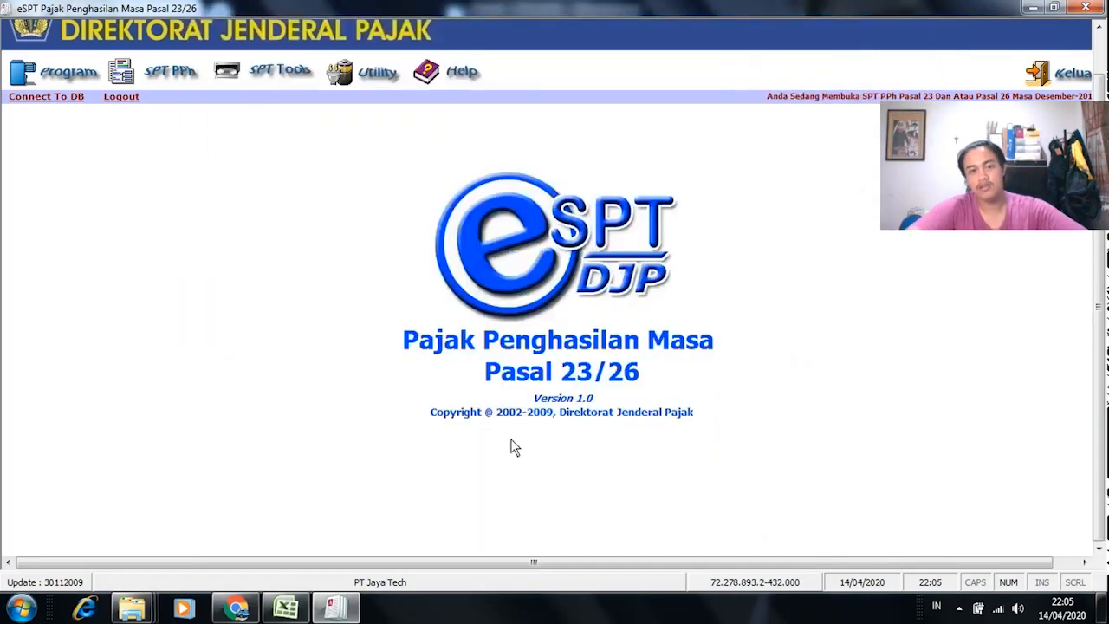
{"action": "left_click", "coordinate": [286, 606]}
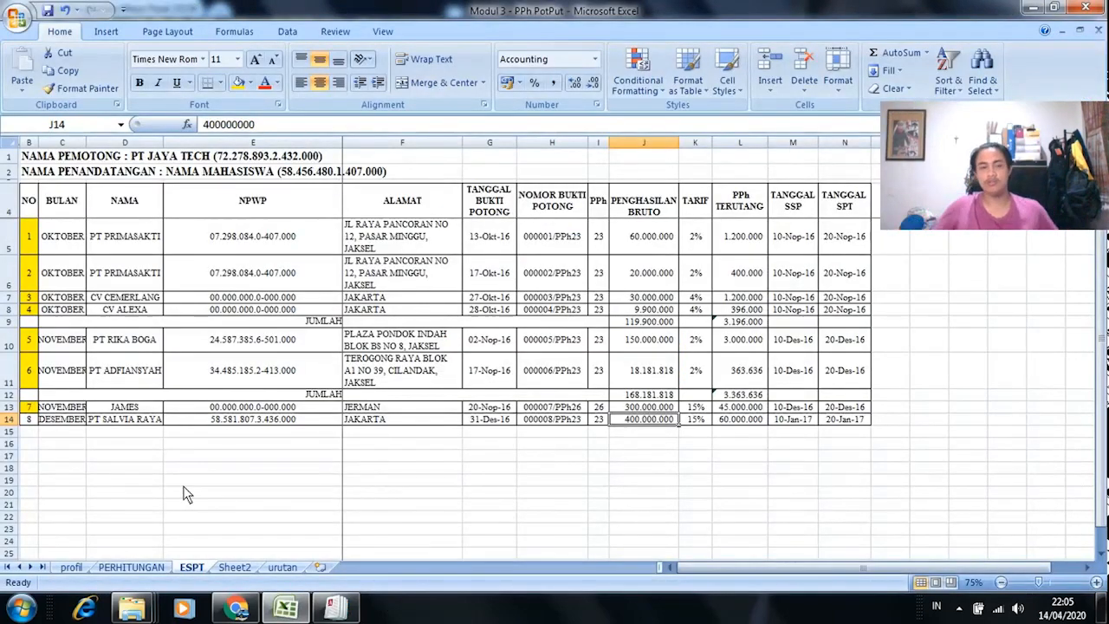
{"action": "left_click", "coordinate": [29, 421]}
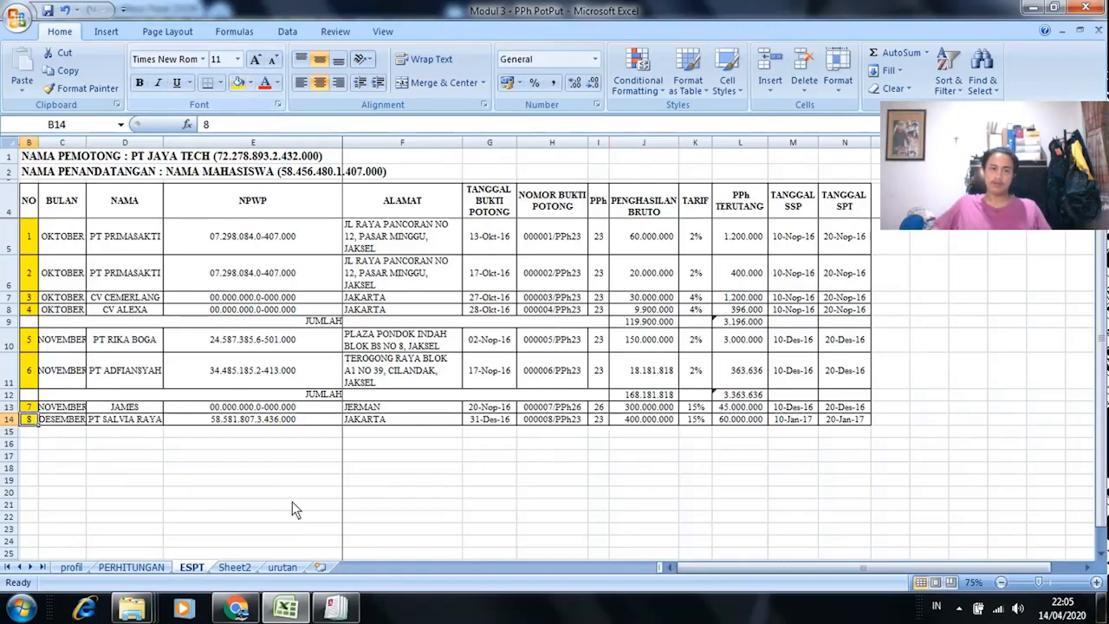
{"action": "left_click", "coordinate": [335, 608]}
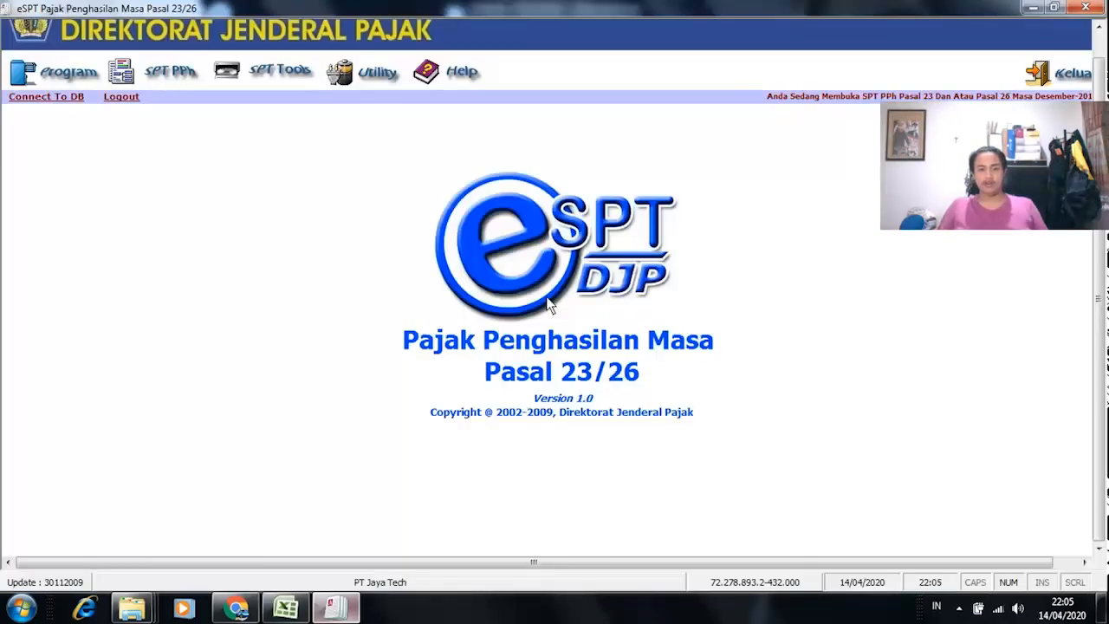
Step: Open the existing Oktober 2018 SPT for re-editing
{"action": "left_click", "coordinate": [67, 75]}
{"action": "left_click", "coordinate": [87, 138]}
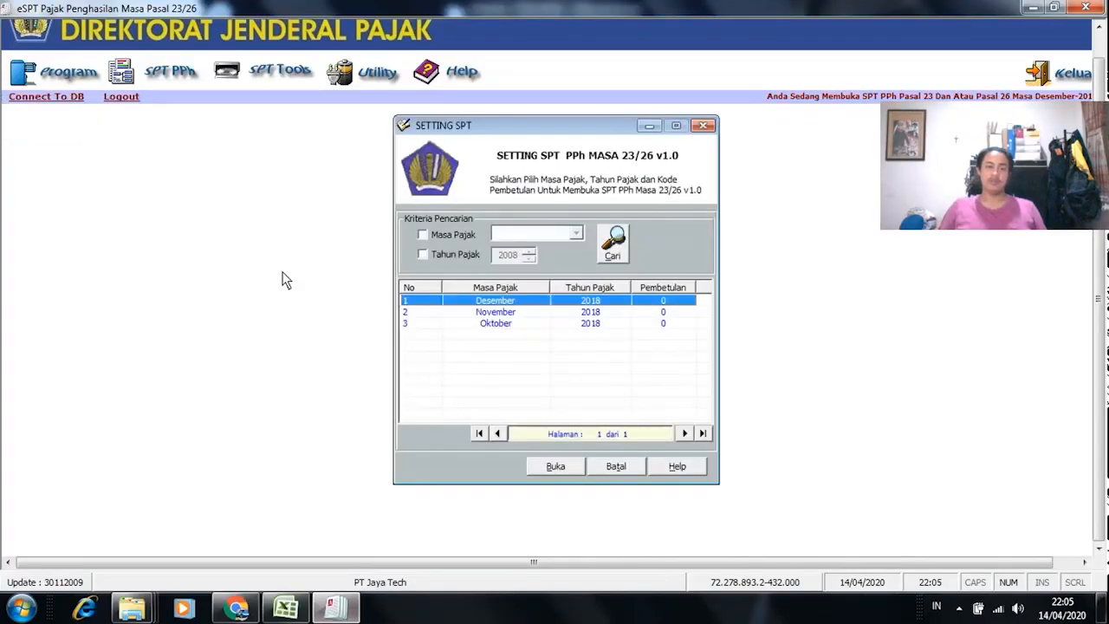
{"action": "left_click", "coordinate": [474, 326]}
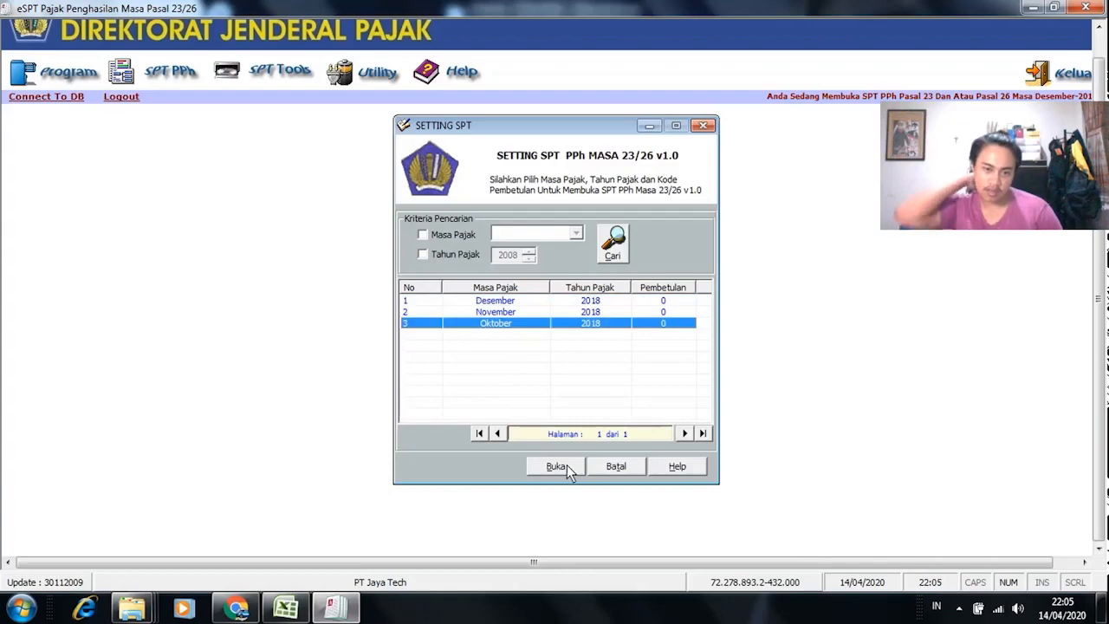
{"action": "left_click", "coordinate": [551, 466]}
{"action": "left_click", "coordinate": [564, 387]}
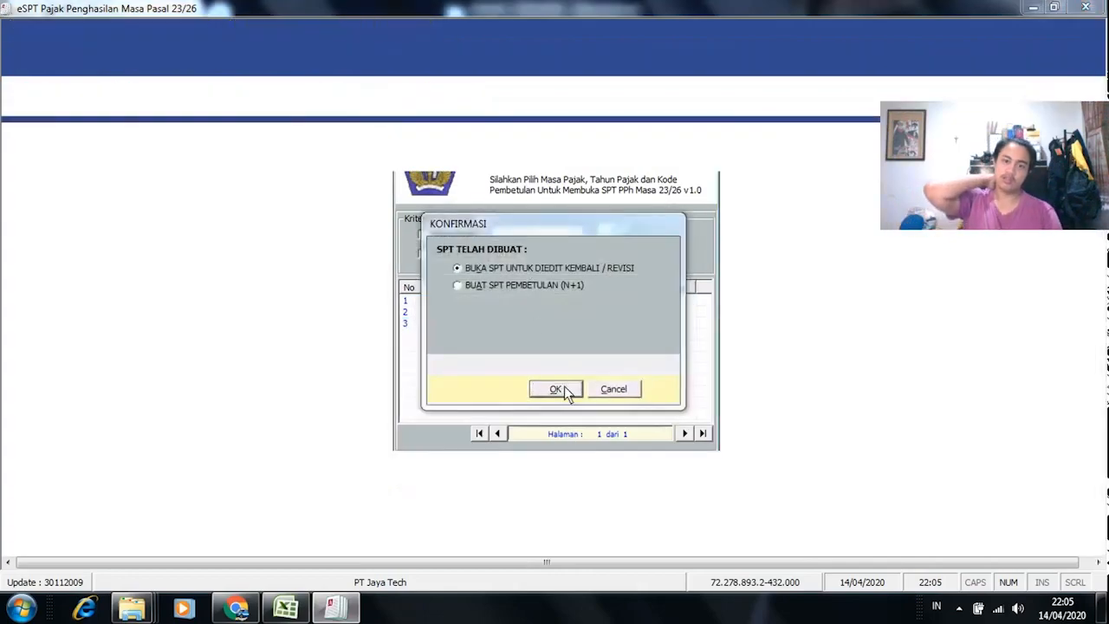
{"action": "left_click", "coordinate": [303, 99]}
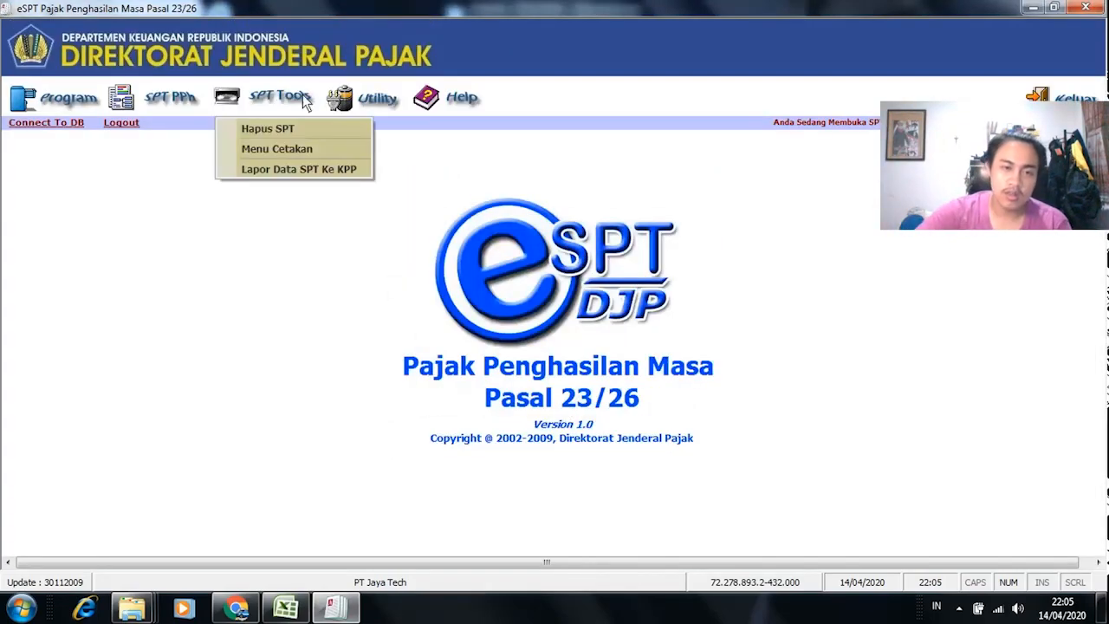
Step: In Menu Cetakan, set tax period 10/2018, select all six documents, and preview them
{"action": "left_click", "coordinate": [314, 150]}
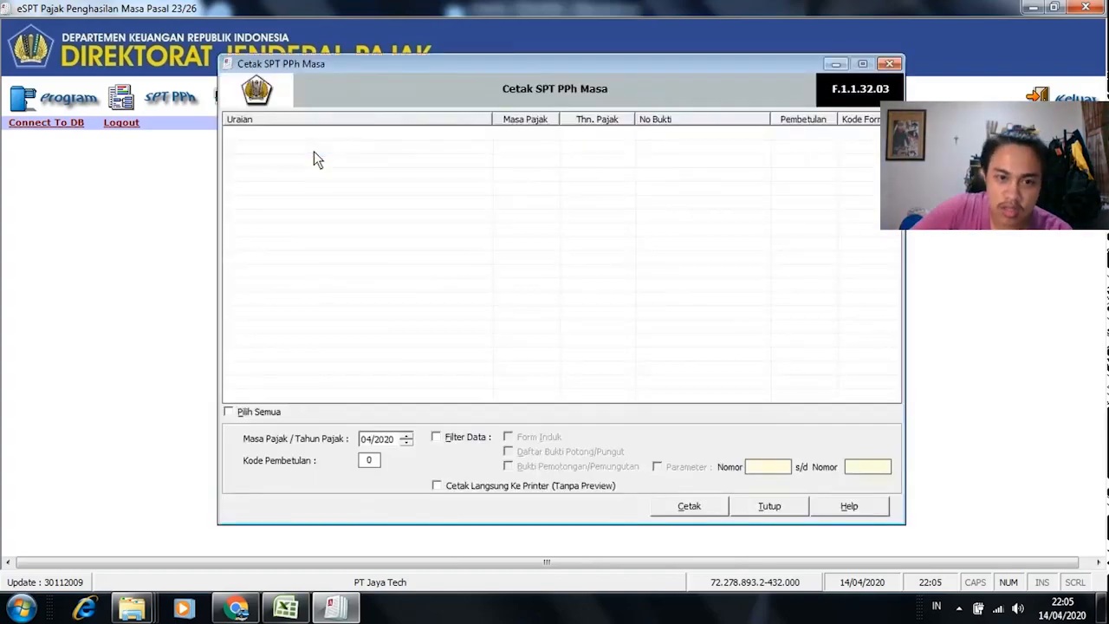
{"action": "left_click", "coordinate": [405, 443]}
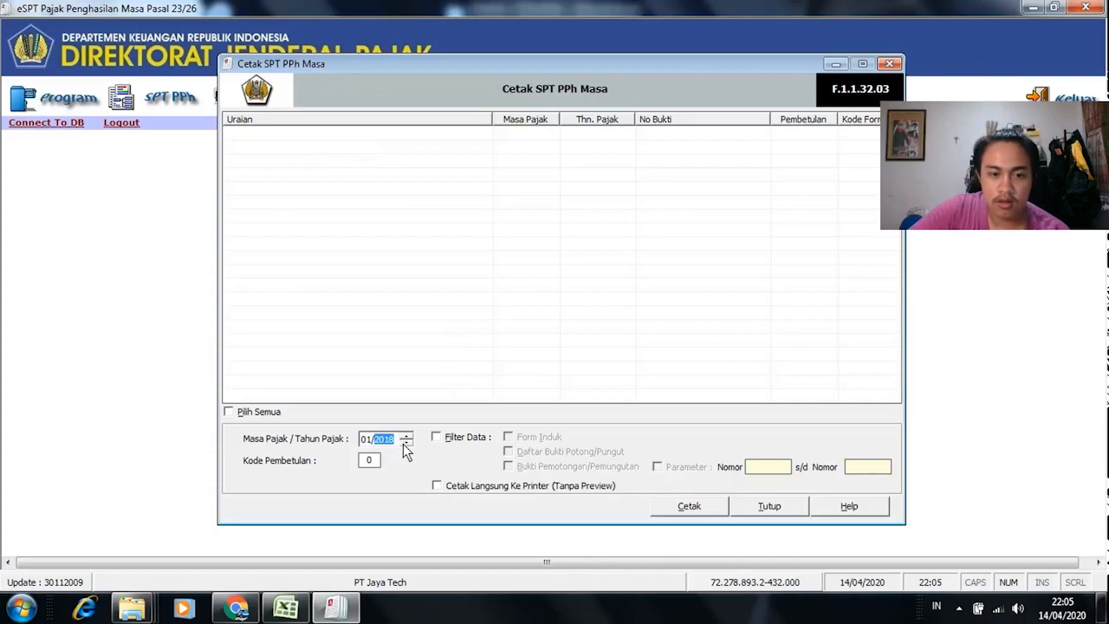
{"action": "left_click", "coordinate": [365, 441]}
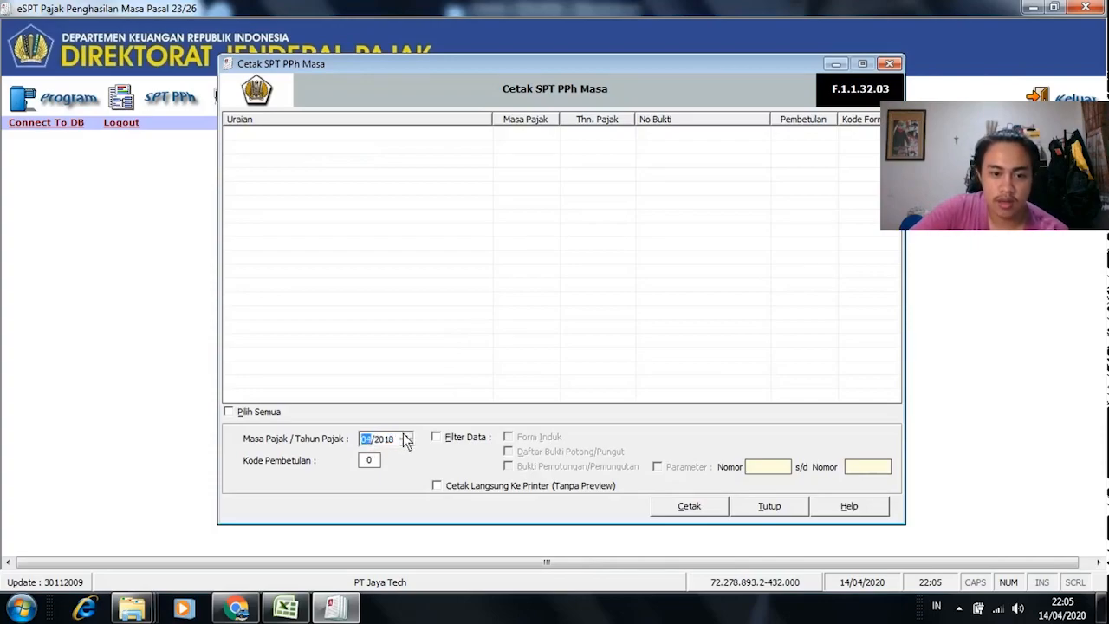
{"action": "left_click", "coordinate": [406, 436]}
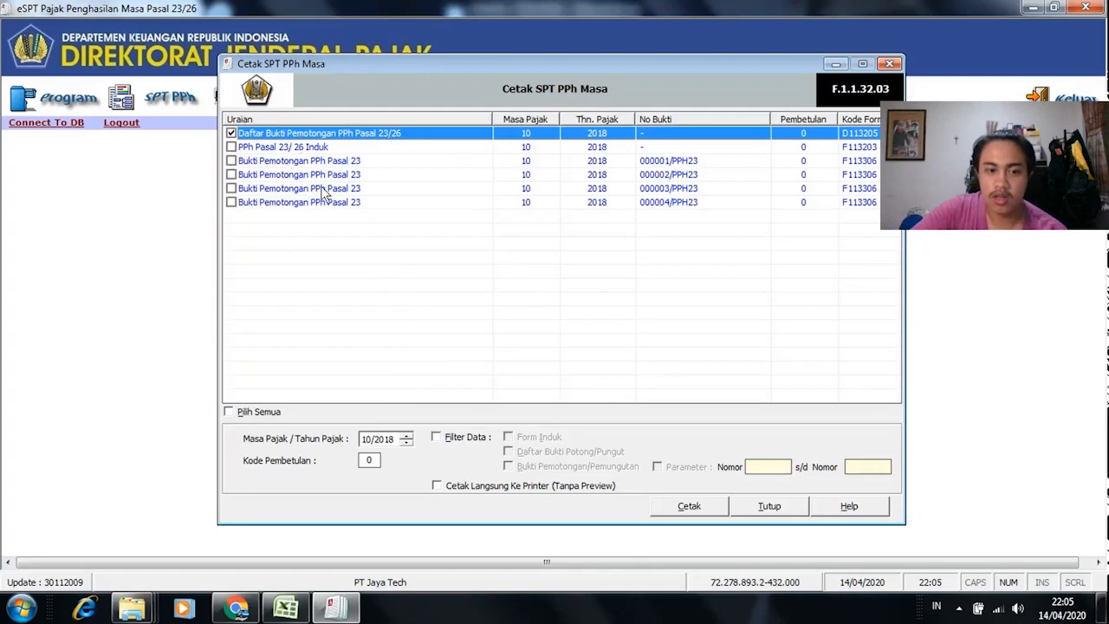
{"action": "left_click", "coordinate": [264, 413]}
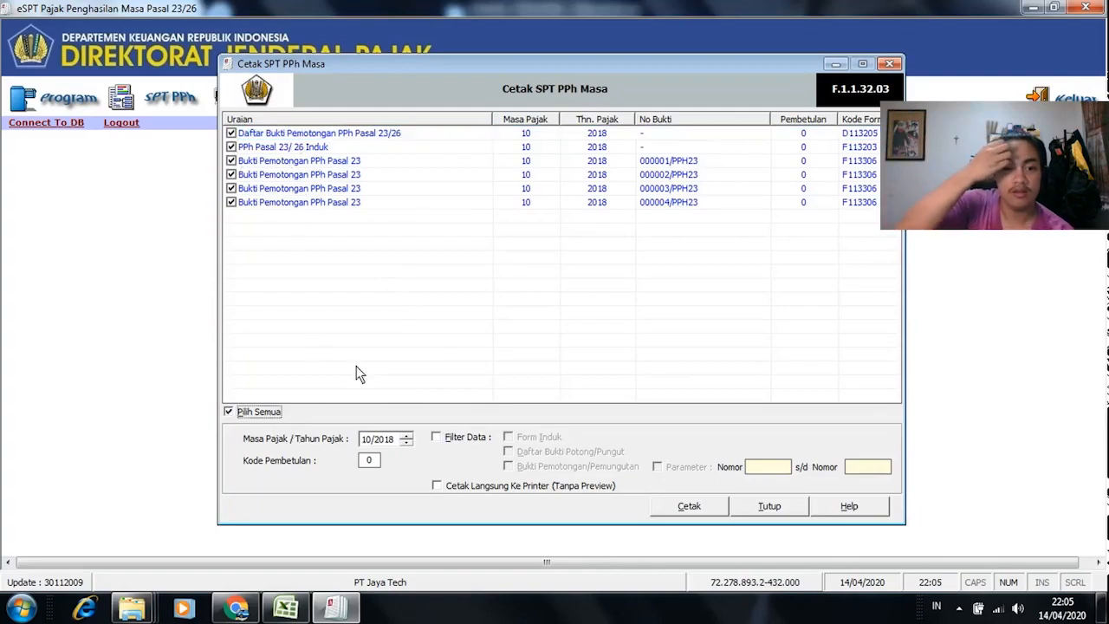
{"action": "left_click", "coordinate": [692, 509]}
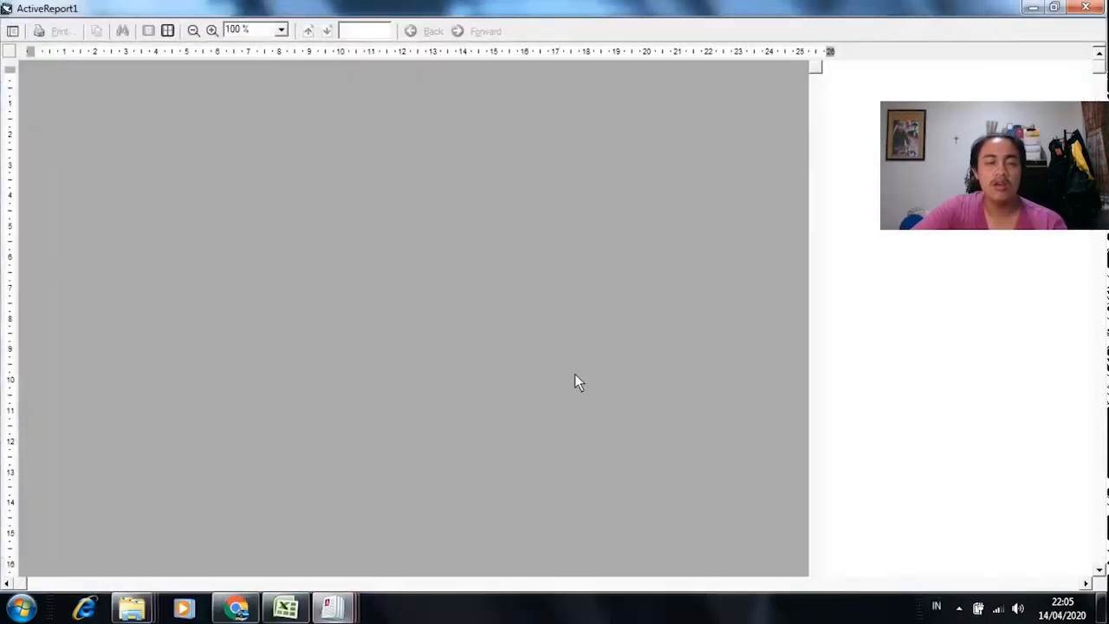
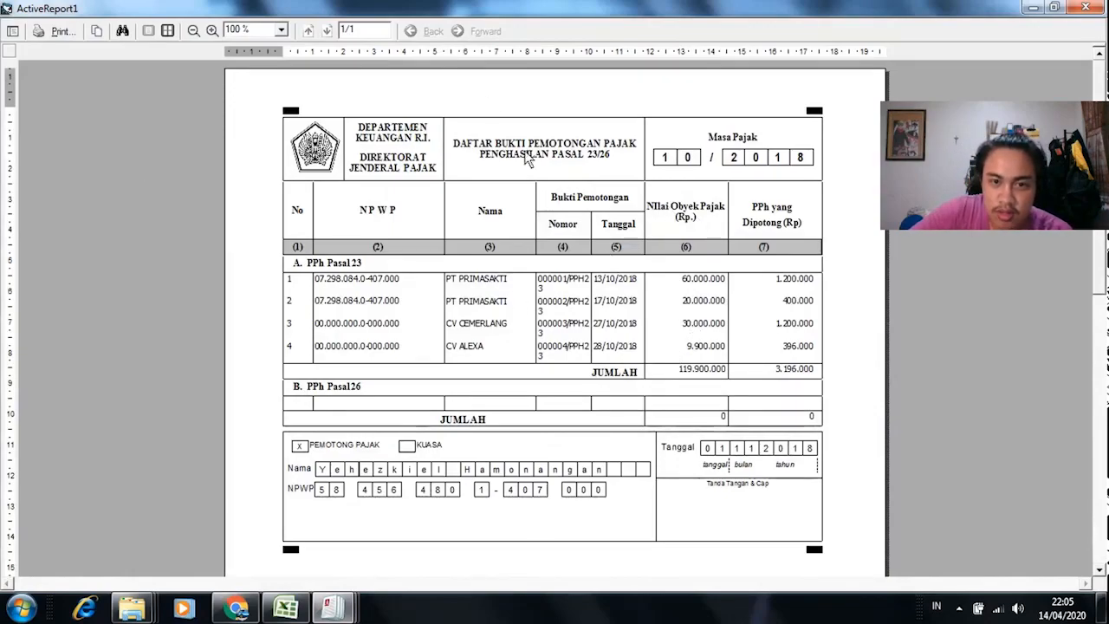
Step: Close the October 2018 withholding list, SPT Masa and slip previews, then the Cetak SPT PPh Masa dialog
{"action": "left_click", "coordinate": [1090, 10]}
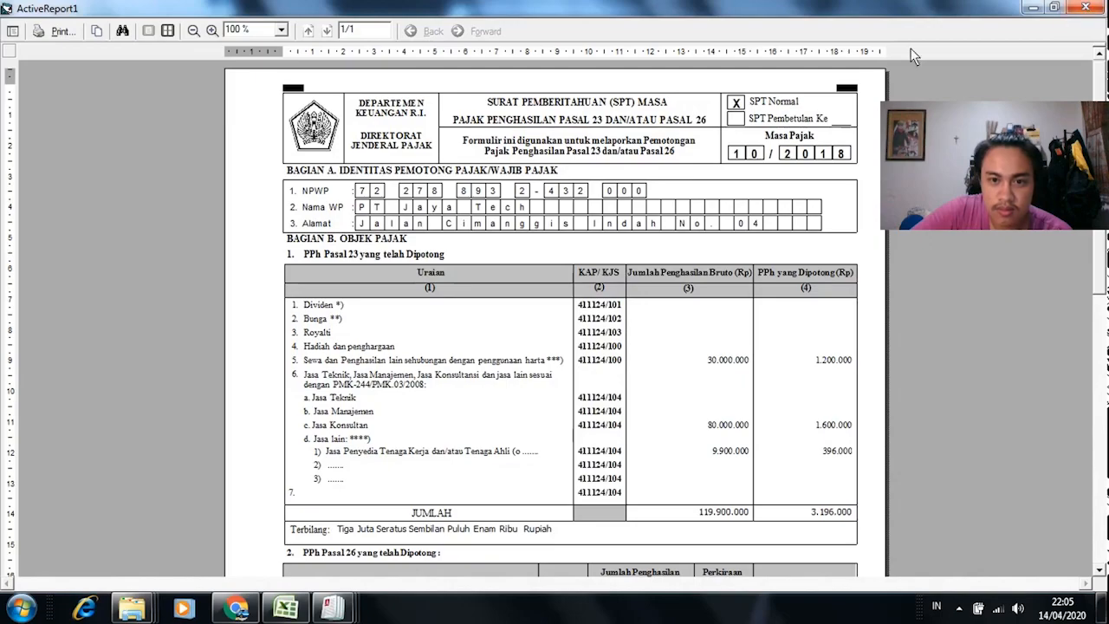
{"action": "mouse_move", "coordinate": [1101, 265]}
{"action": "left_mouse_down"}
{"action": "mouse_move", "coordinate": [1104, 518]}
{"action": "mouse_move", "coordinate": [1106, 252]}
{"action": "left_mouse_up"}
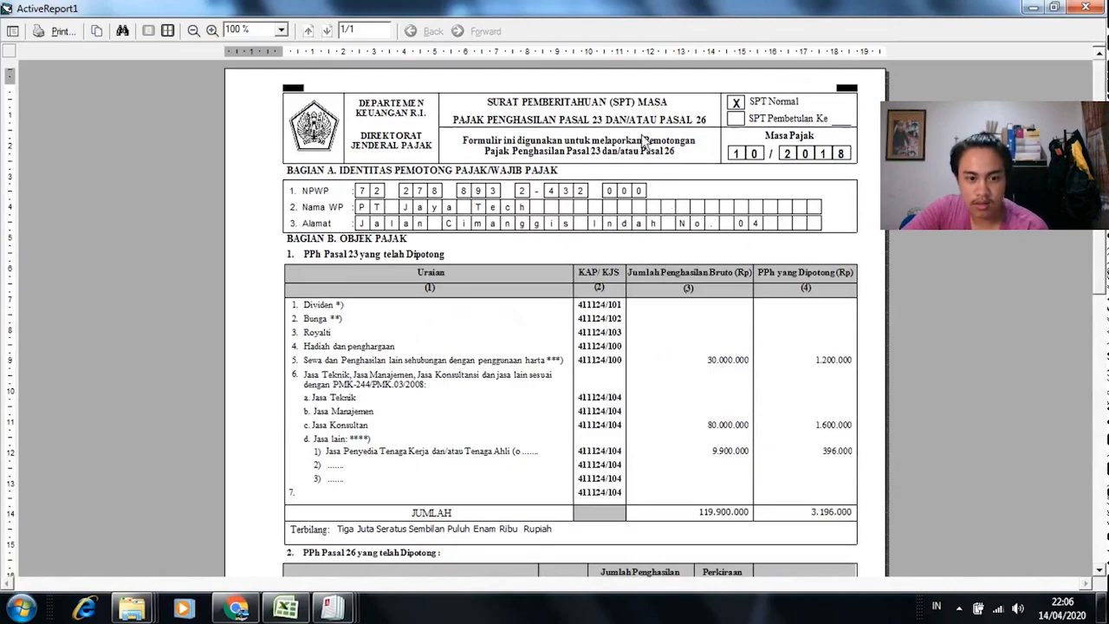
{"action": "left_click", "coordinate": [1086, 7]}
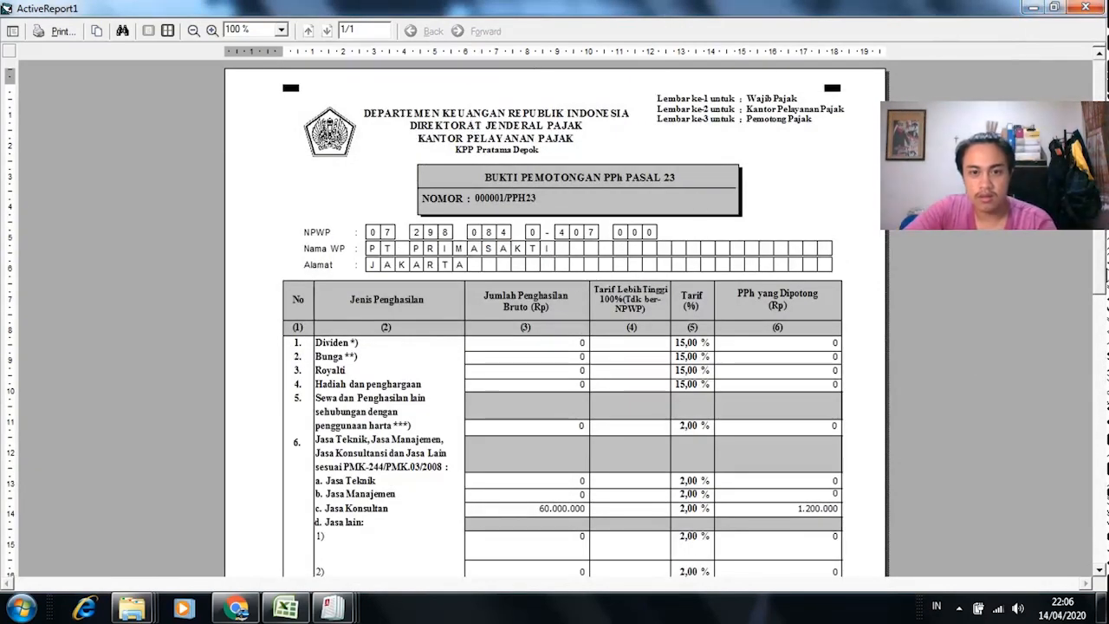
{"action": "mouse_move", "coordinate": [1104, 254]}
{"action": "left_mouse_down"}
{"action": "mouse_move", "coordinate": [1104, 462]}
{"action": "mouse_move", "coordinate": [1104, 254]}
{"action": "left_mouse_up"}
{"action": "left_click", "coordinate": [1087, 10]}
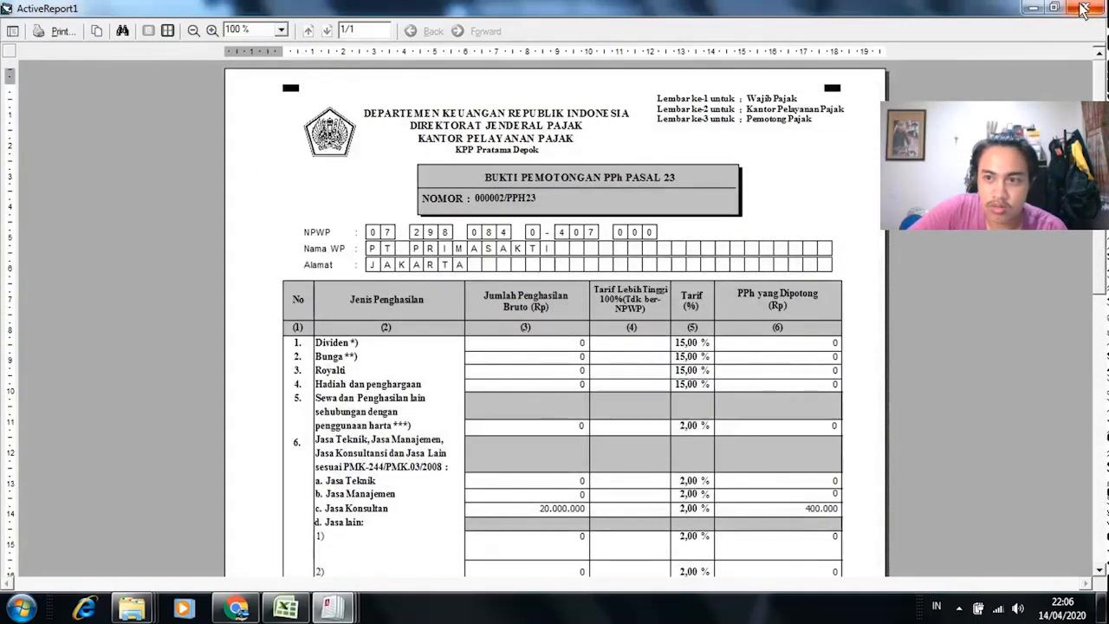
{"action": "left_click", "coordinate": [1084, 9]}
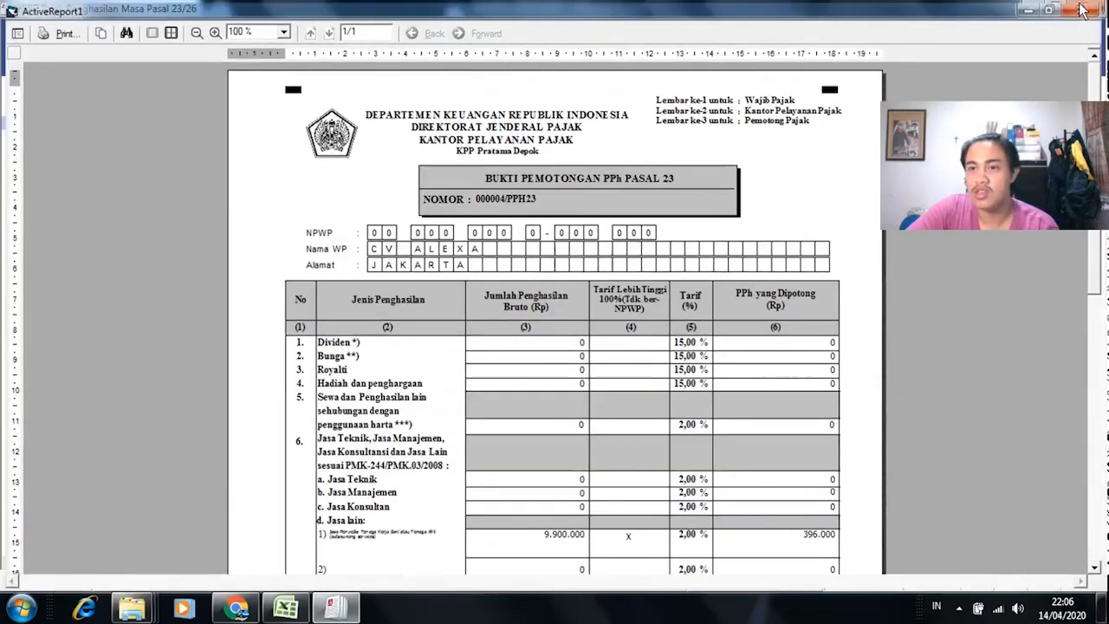
{"action": "left_click", "coordinate": [1084, 9]}
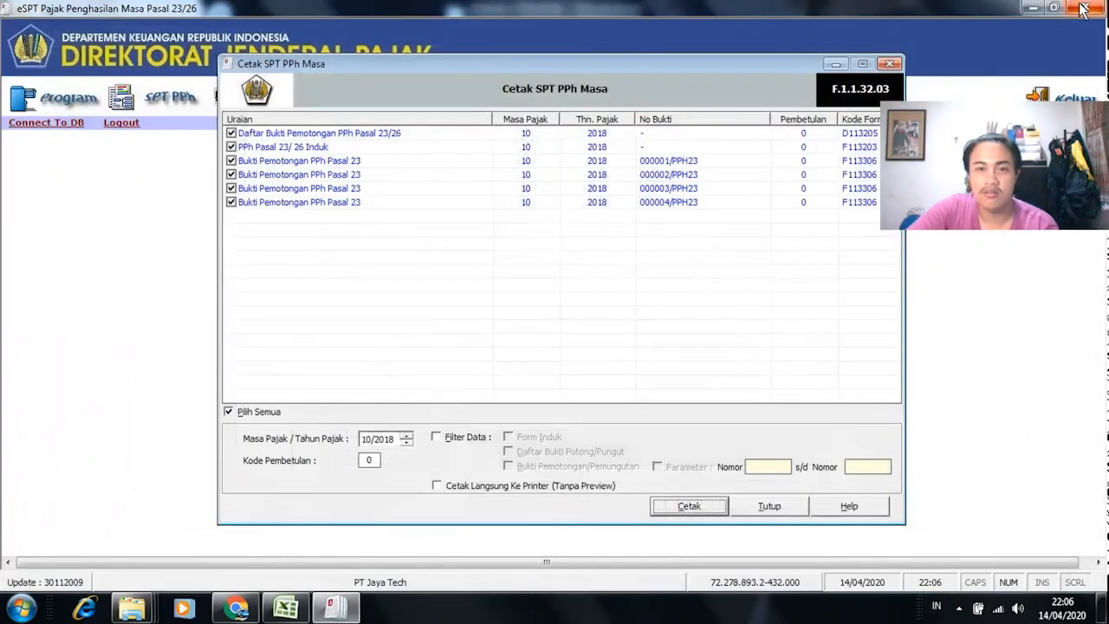
{"action": "left_click", "coordinate": [770, 508]}
Step: Open the existing November 2018 SPT for editing
{"action": "left_click", "coordinate": [50, 103]}
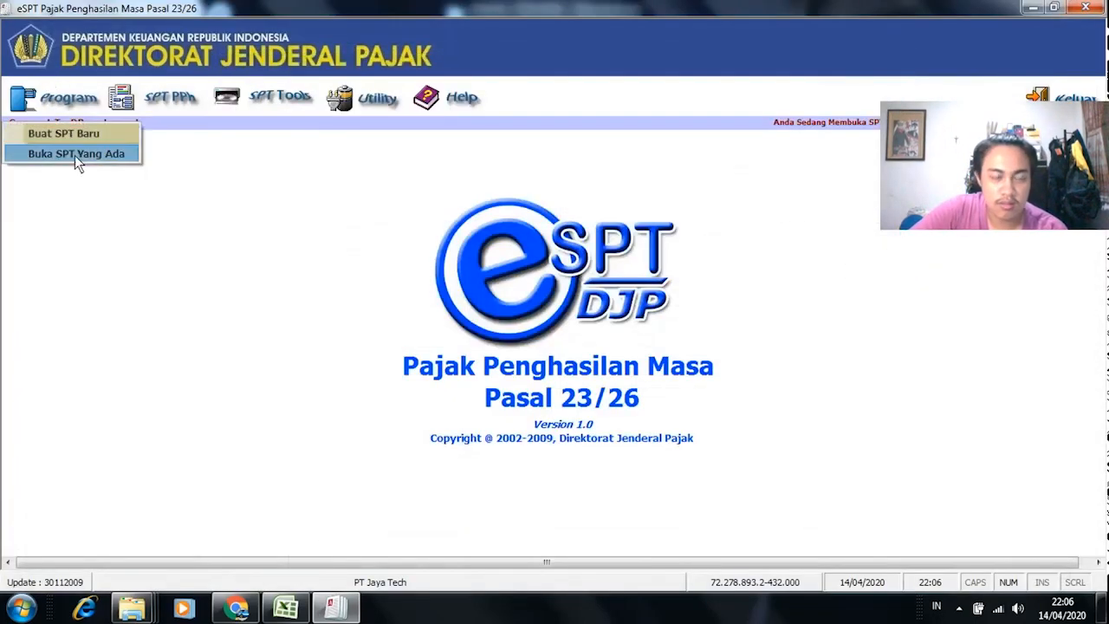
{"action": "left_click", "coordinate": [75, 155]}
{"action": "left_click", "coordinate": [501, 313]}
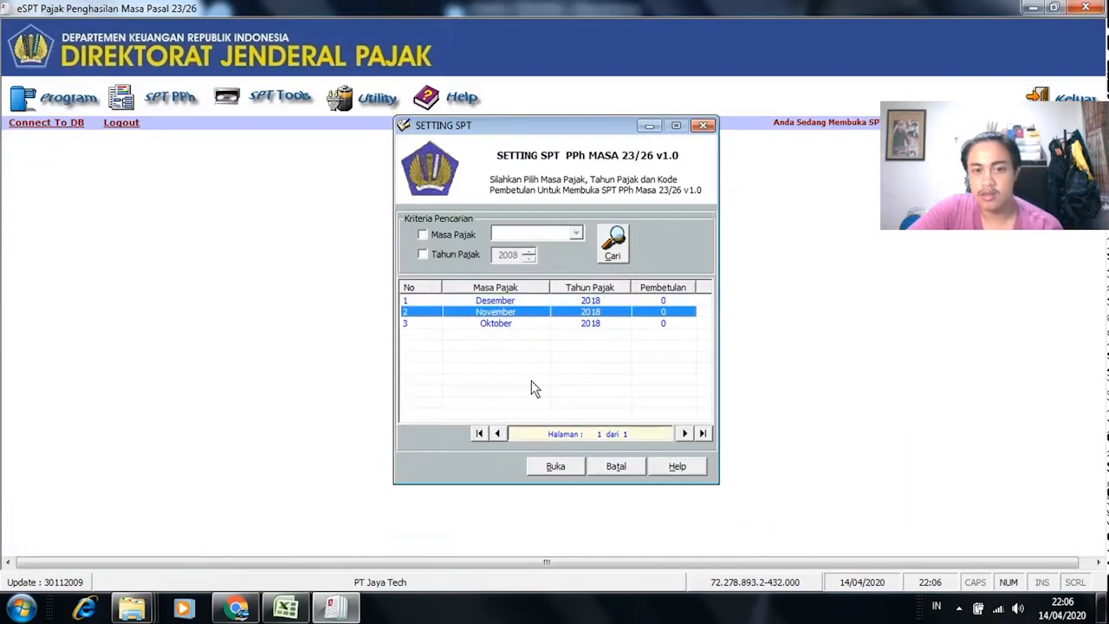
{"action": "left_click", "coordinate": [555, 467]}
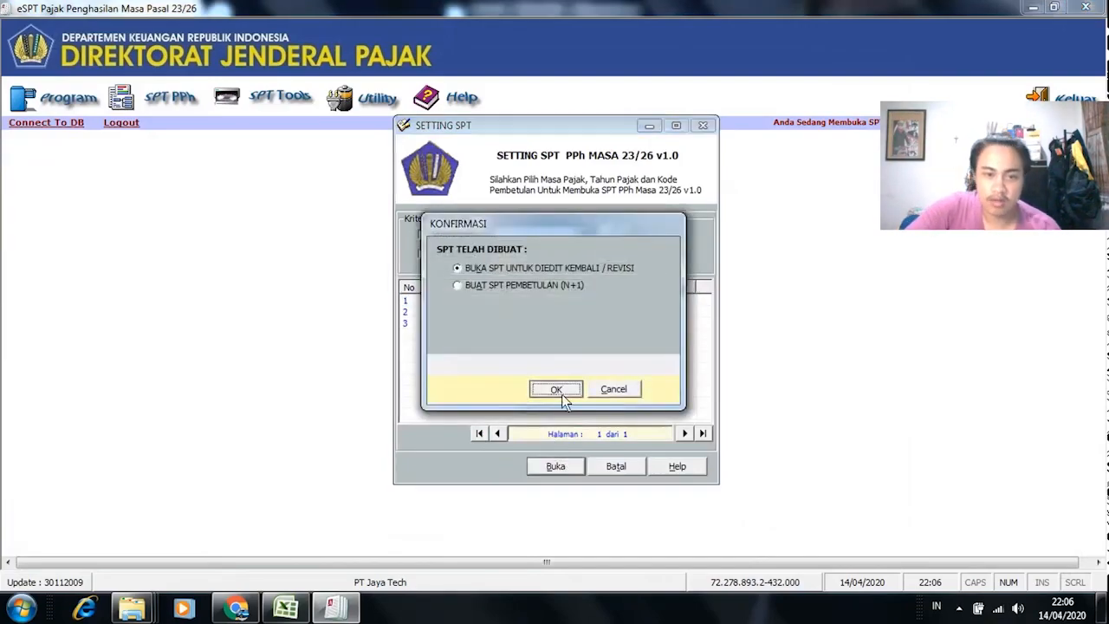
{"action": "left_click", "coordinate": [559, 389]}
Step: In Menu Cetakan, set period 11/2018, select all five documents and preview them
{"action": "left_click", "coordinate": [304, 98]}
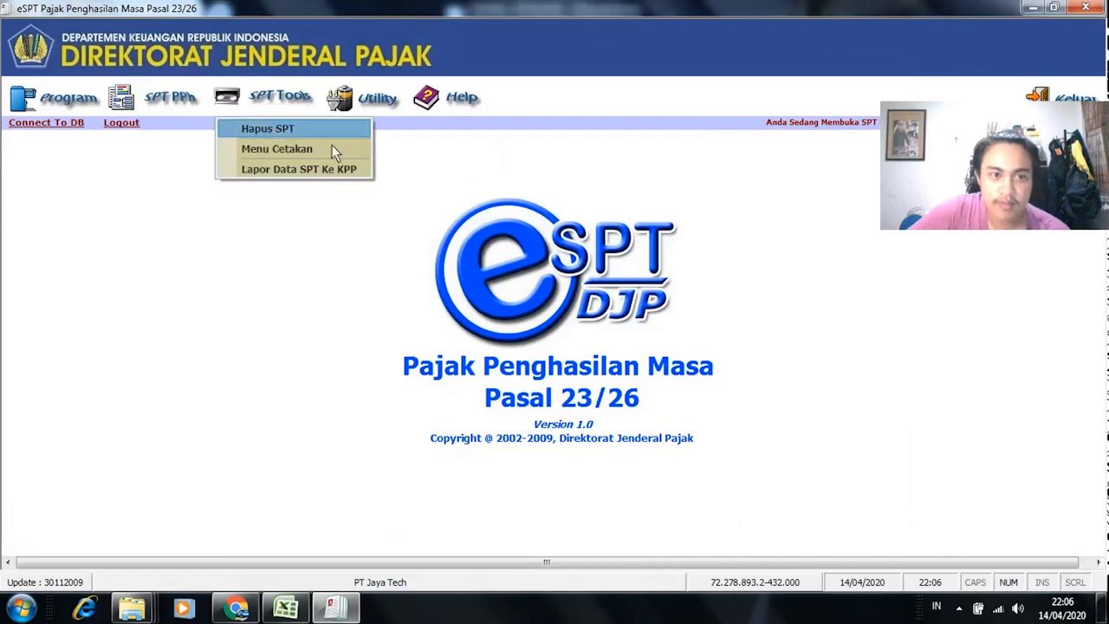
{"action": "left_click", "coordinate": [329, 144]}
{"action": "left_click", "coordinate": [403, 443]}
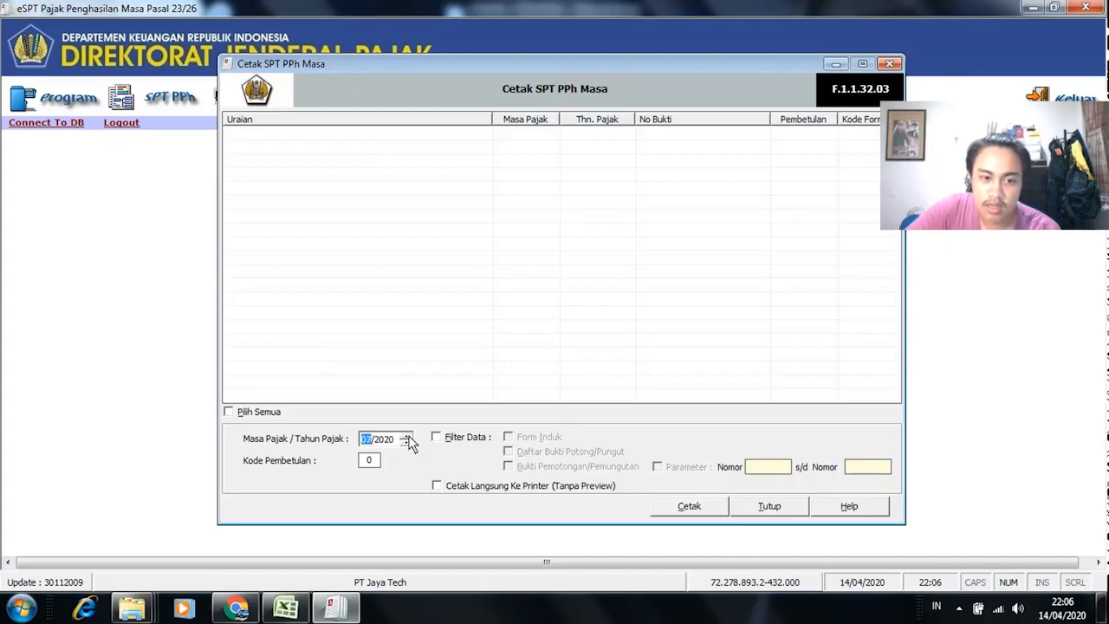
{"action": "left_click", "coordinate": [407, 443]}
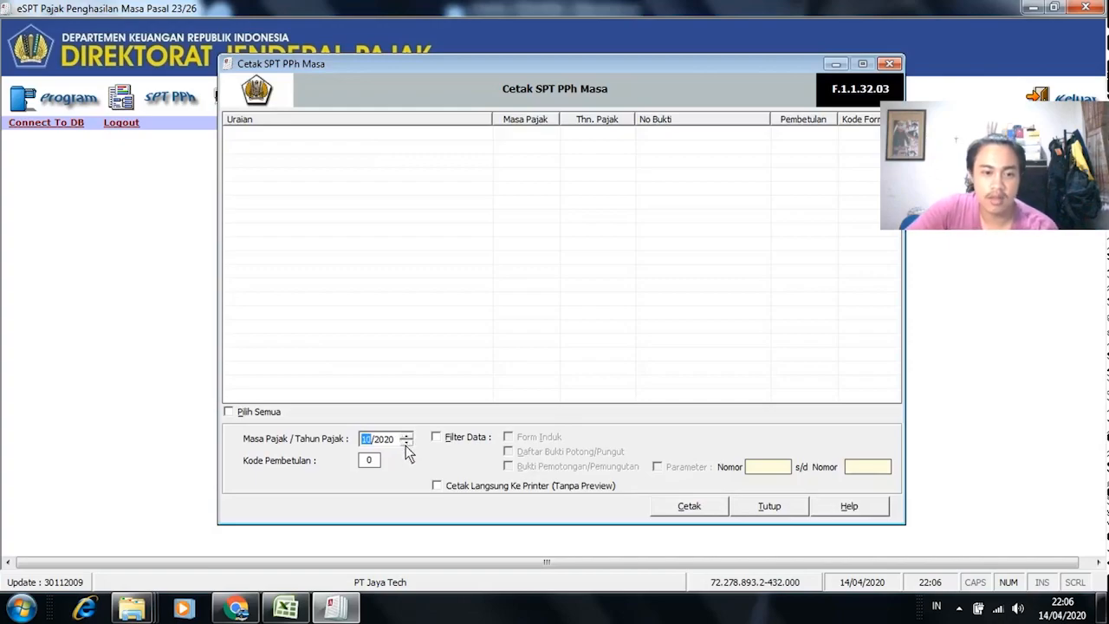
{"action": "left_click", "coordinate": [399, 439]}
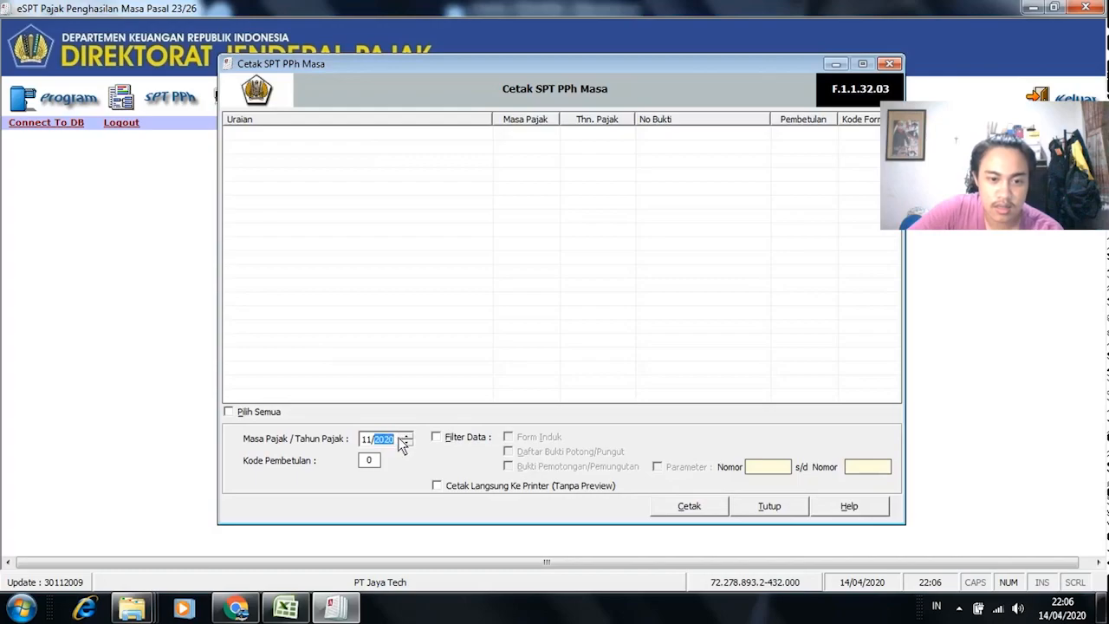
{"action": "left_click", "coordinate": [407, 443]}
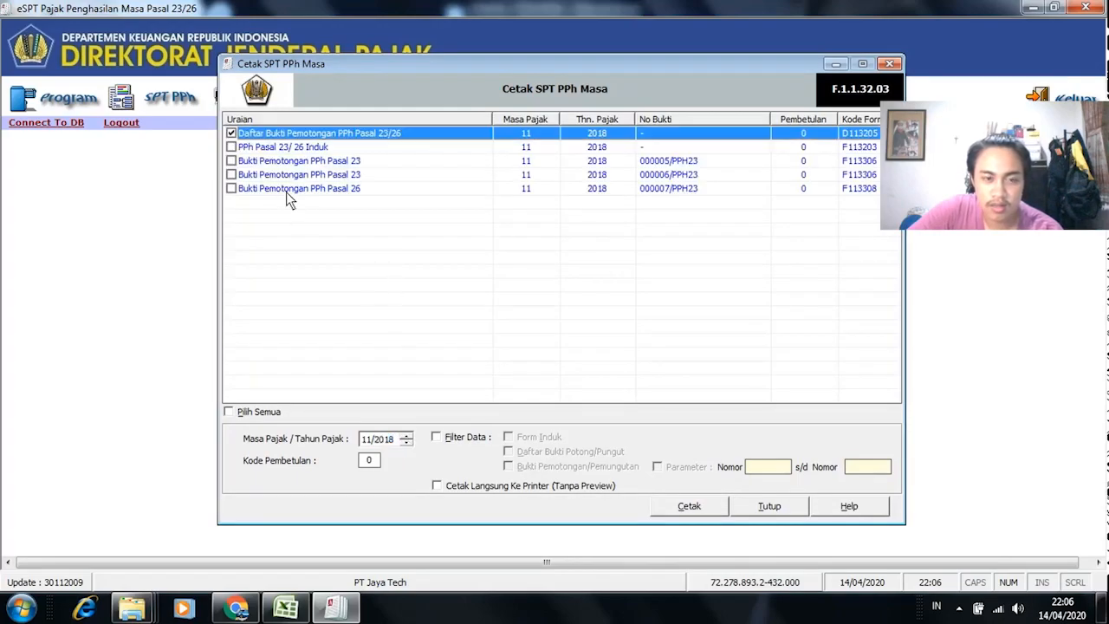
{"action": "left_click", "coordinate": [230, 413]}
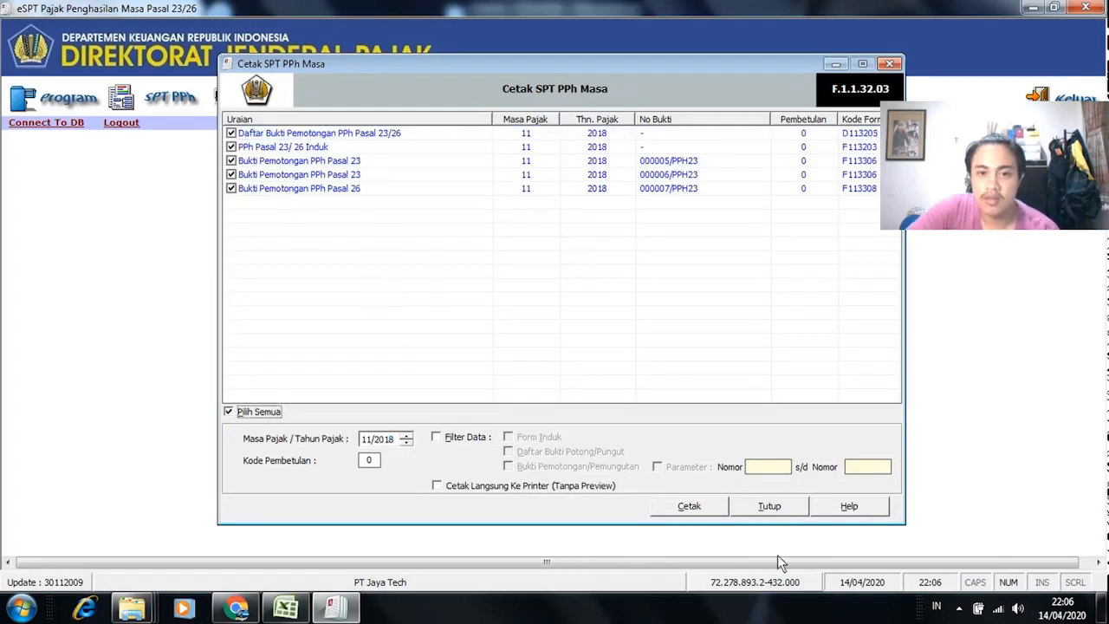
{"action": "left_click", "coordinate": [707, 506]}
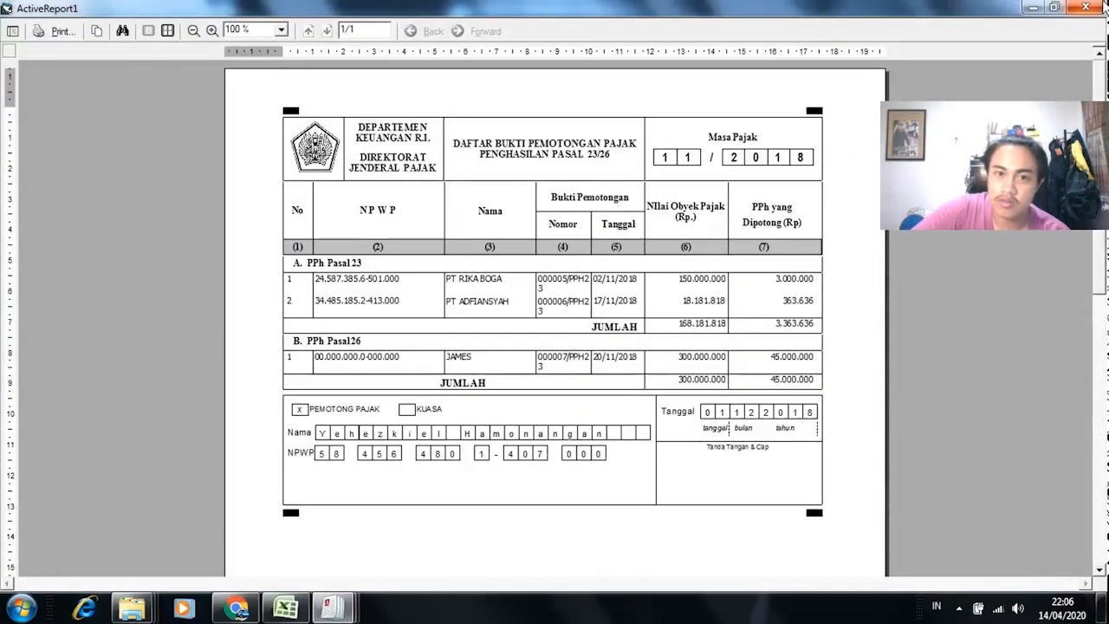
Step: Close the withholding list, SPT Masa, Pasal 23 and Pasal 26 slip previews, then the print dialog
{"action": "left_click", "coordinate": [1103, 7]}
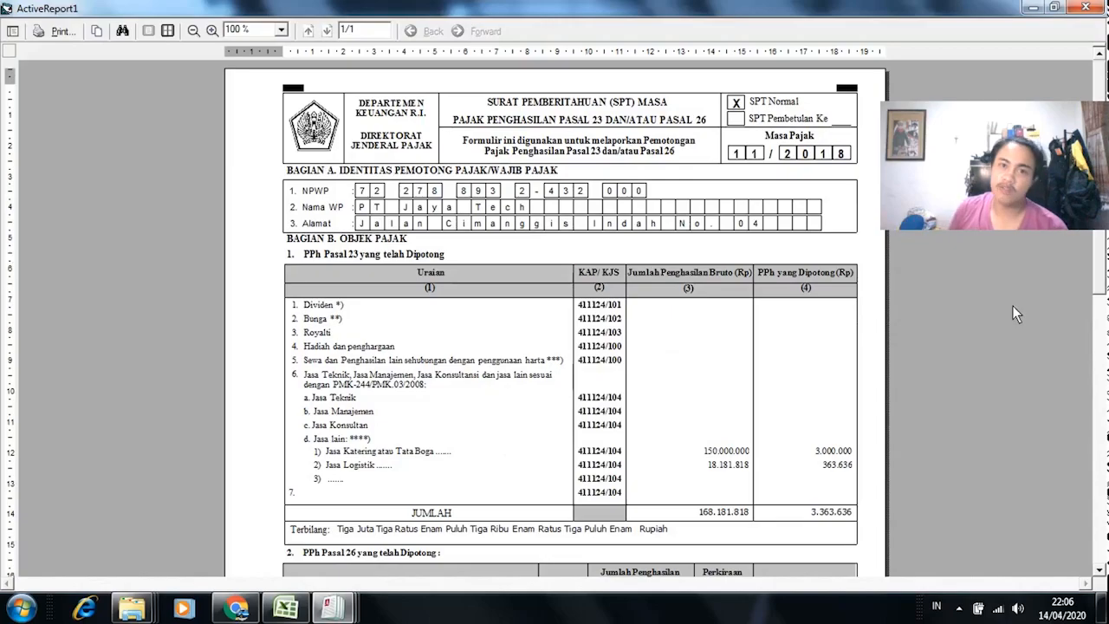
{"action": "scroll", "coordinate": [1015, 313], "scroll_direction": "down", "scroll_amount": 5}
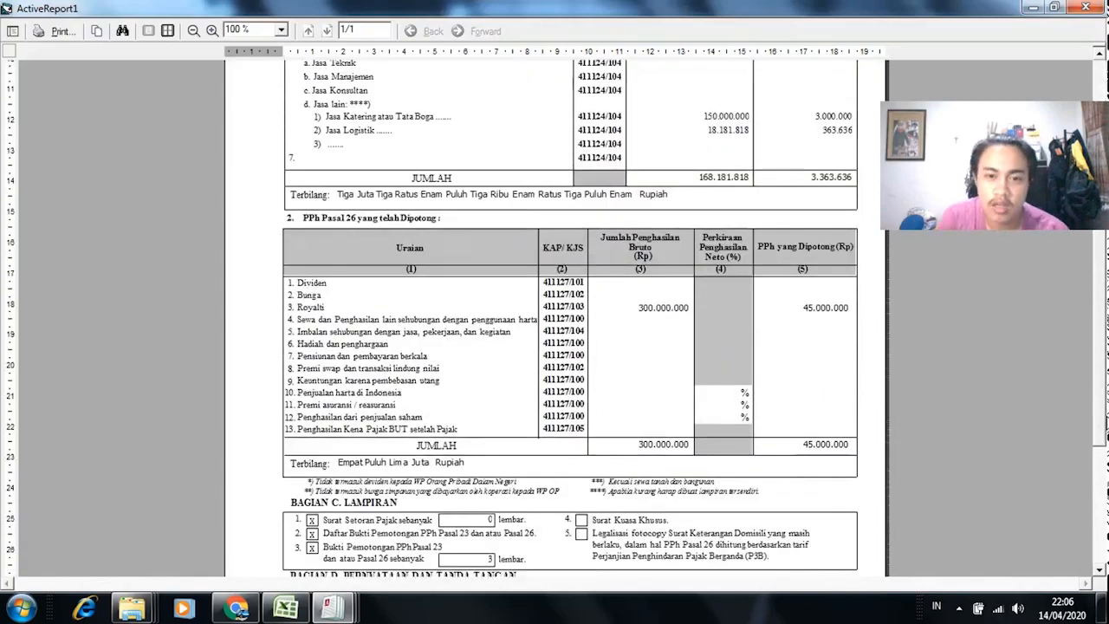
{"action": "scroll", "coordinate": [554, 313], "scroll_direction": "down", "scroll_amount": 4}
{"action": "scroll", "coordinate": [554, 314], "scroll_direction": "up", "scroll_amount": 10}
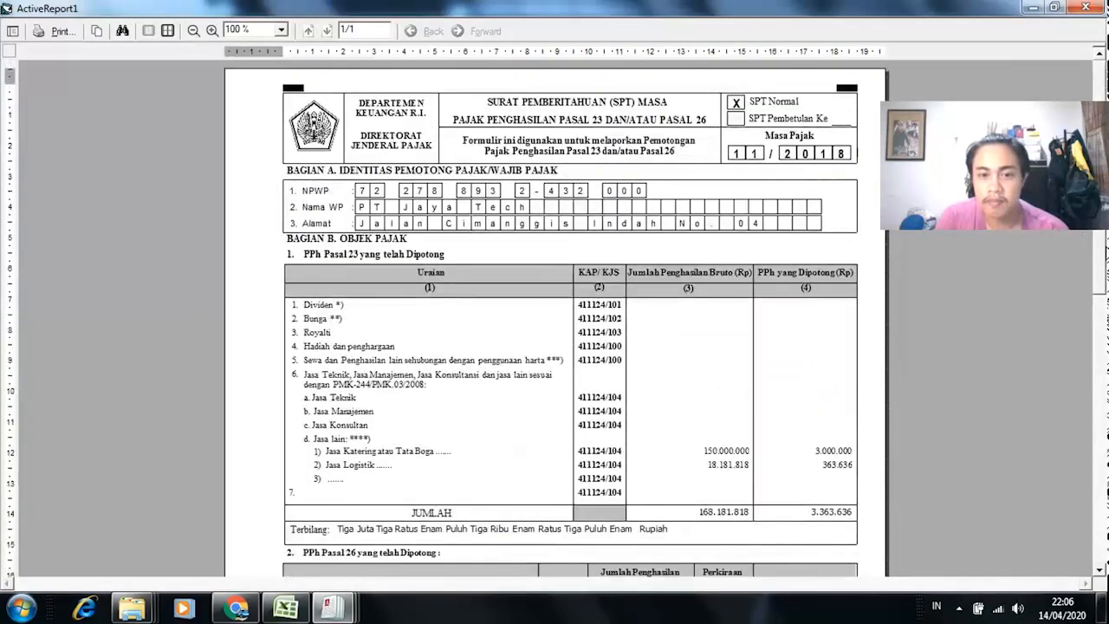
{"action": "left_click", "coordinate": [1085, 7]}
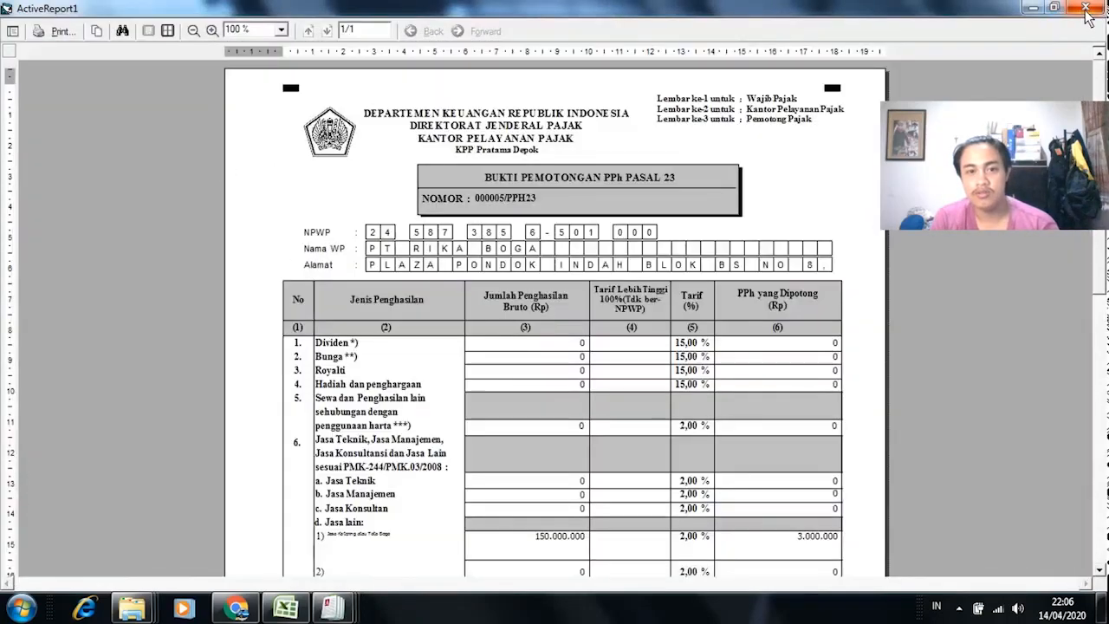
{"action": "left_click", "coordinate": [1086, 8]}
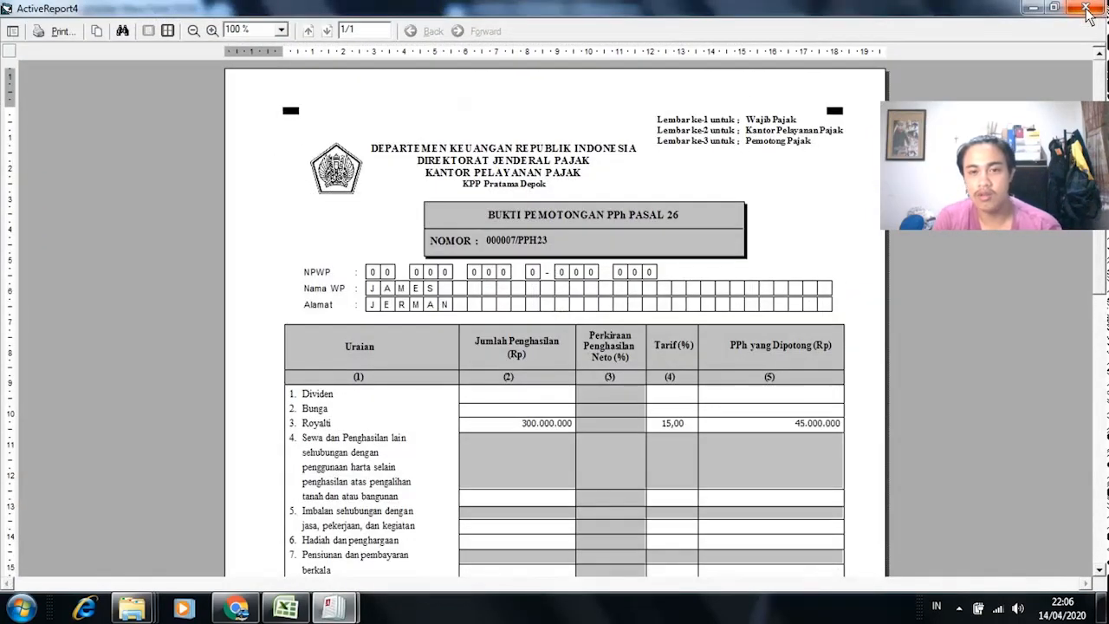
{"action": "left_click", "coordinate": [1086, 8]}
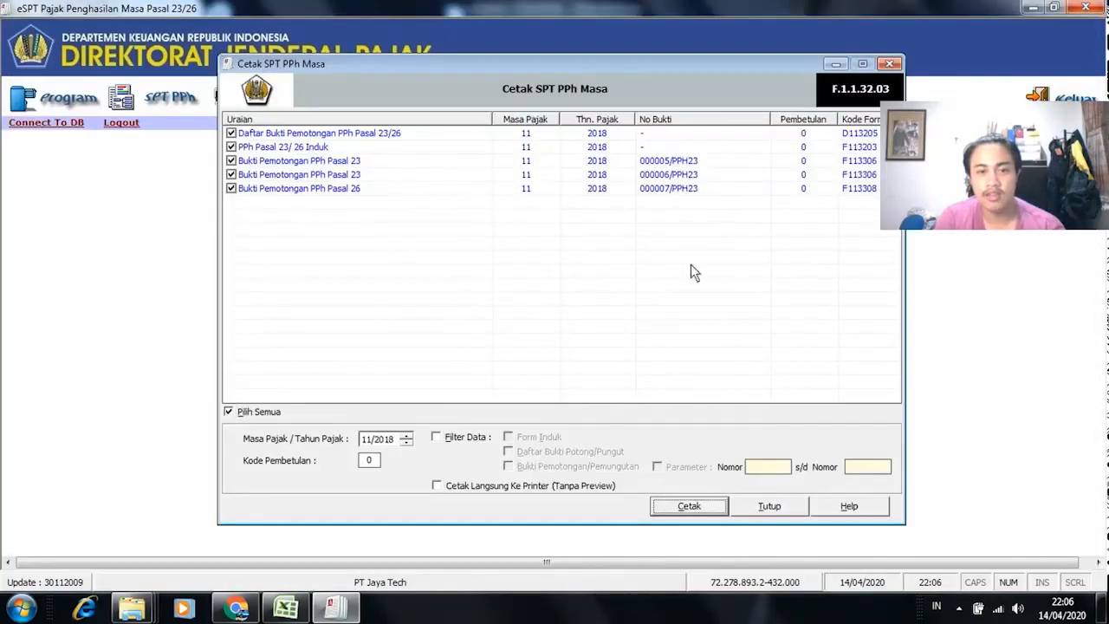
{"action": "left_click", "coordinate": [768, 506]}
{"action": "left_click", "coordinate": [61, 98]}
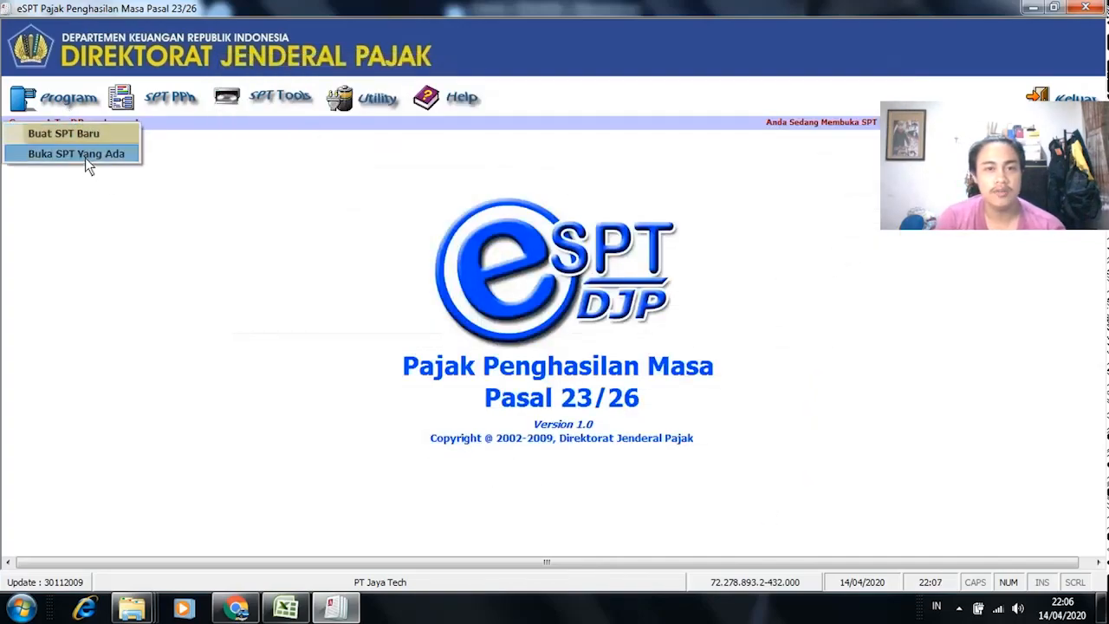
Step: Open the existing December 2018 SPT for editing
{"action": "left_click", "coordinate": [87, 153]}
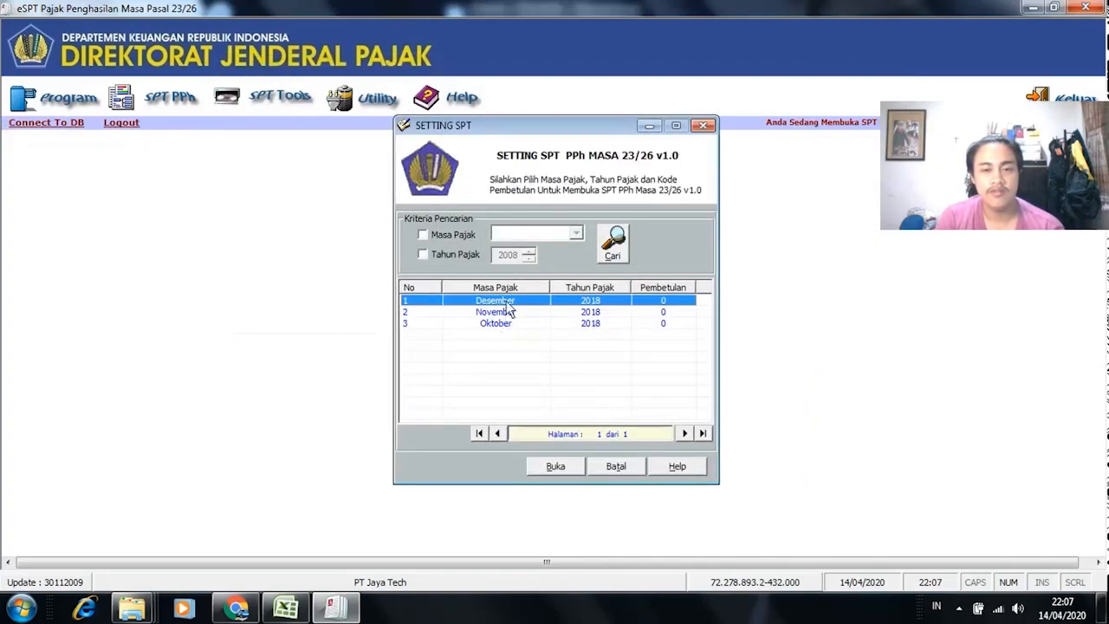
{"action": "left_click", "coordinate": [559, 466]}
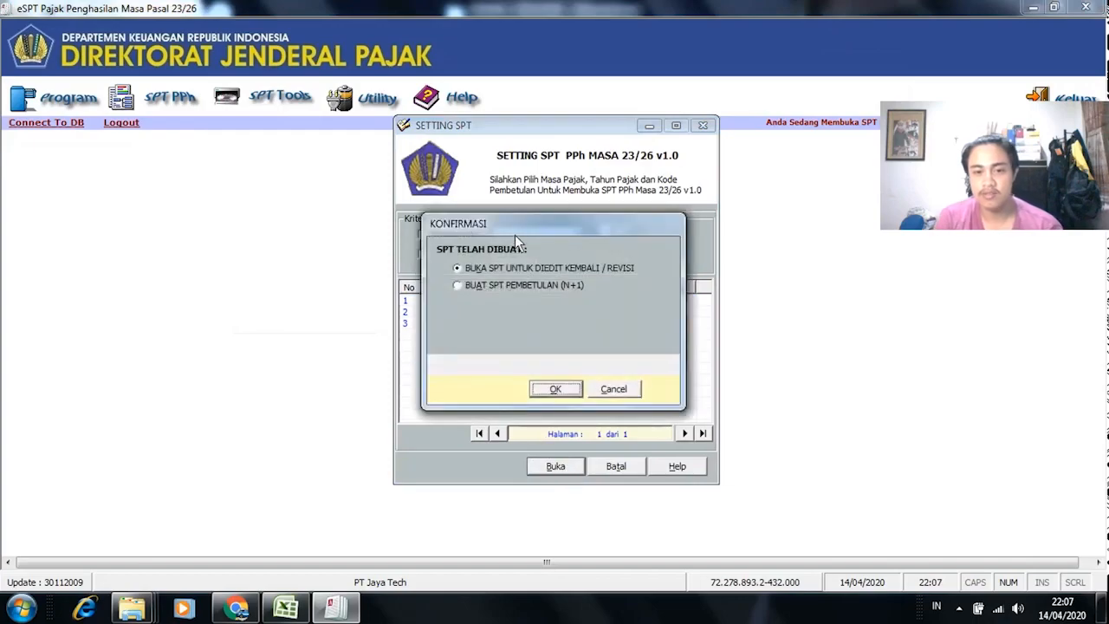
{"action": "left_click", "coordinate": [555, 390]}
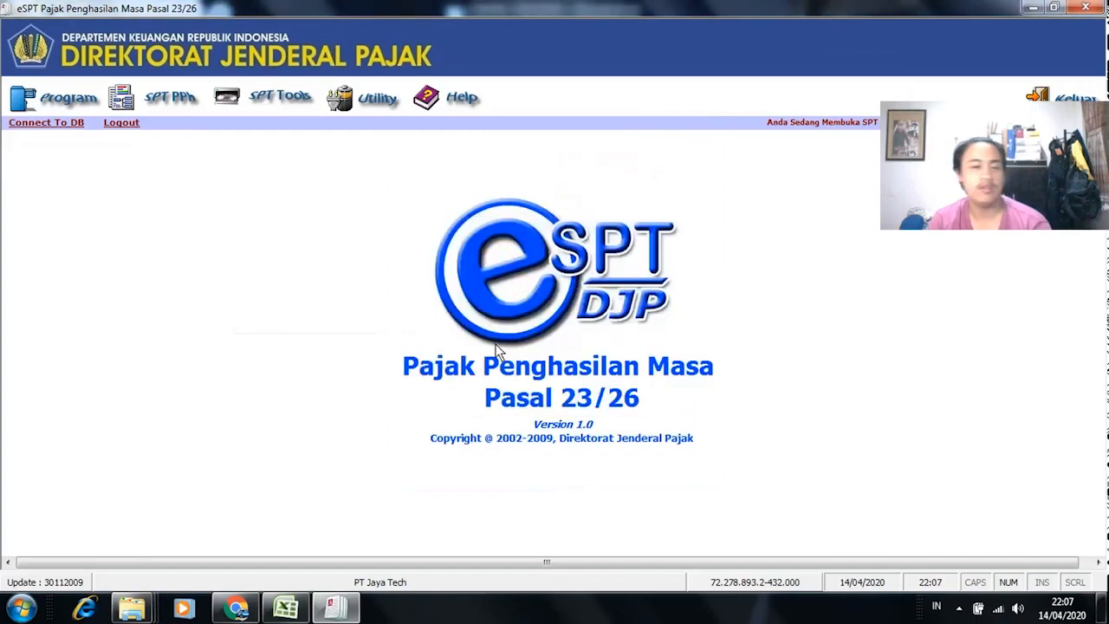
Step: In Menu Cetakan, set the period year to 2018, select all documents and preview them
{"action": "left_click", "coordinate": [258, 105]}
{"action": "left_click", "coordinate": [309, 150]}
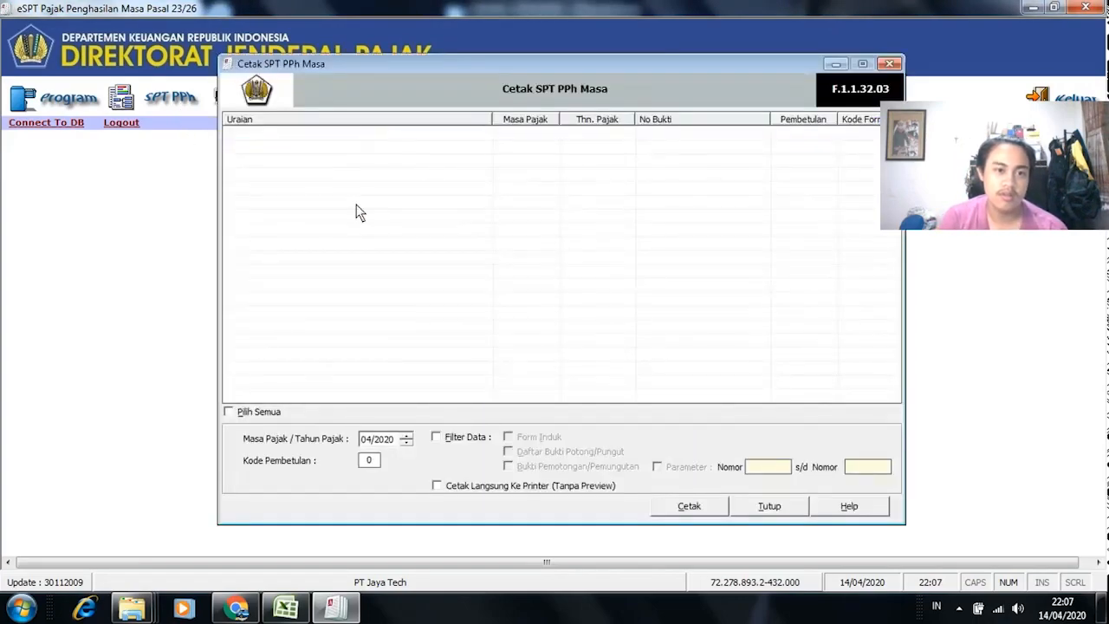
{"action": "left_click", "coordinate": [397, 441]}
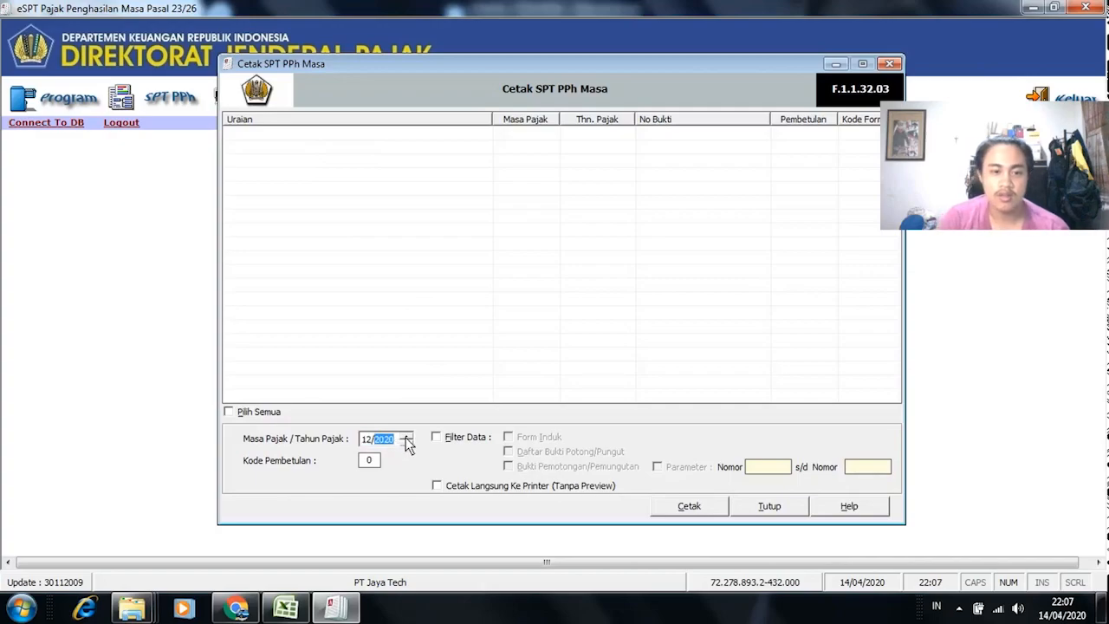
{"action": "double_click", "coordinate": [406, 442]}
{"action": "left_click", "coordinate": [255, 414]}
{"action": "left_click", "coordinate": [690, 507]}
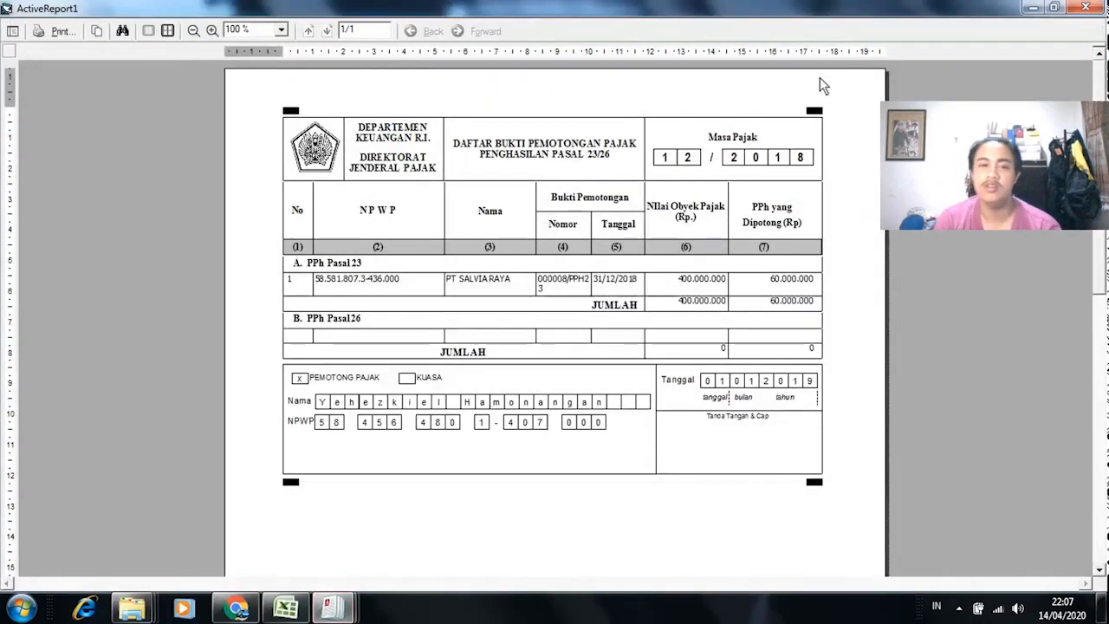
Step: Close the slip list, SPT Masa and PPh 23 withholding slip previews, then the print window
{"action": "left_click", "coordinate": [1086, 6]}
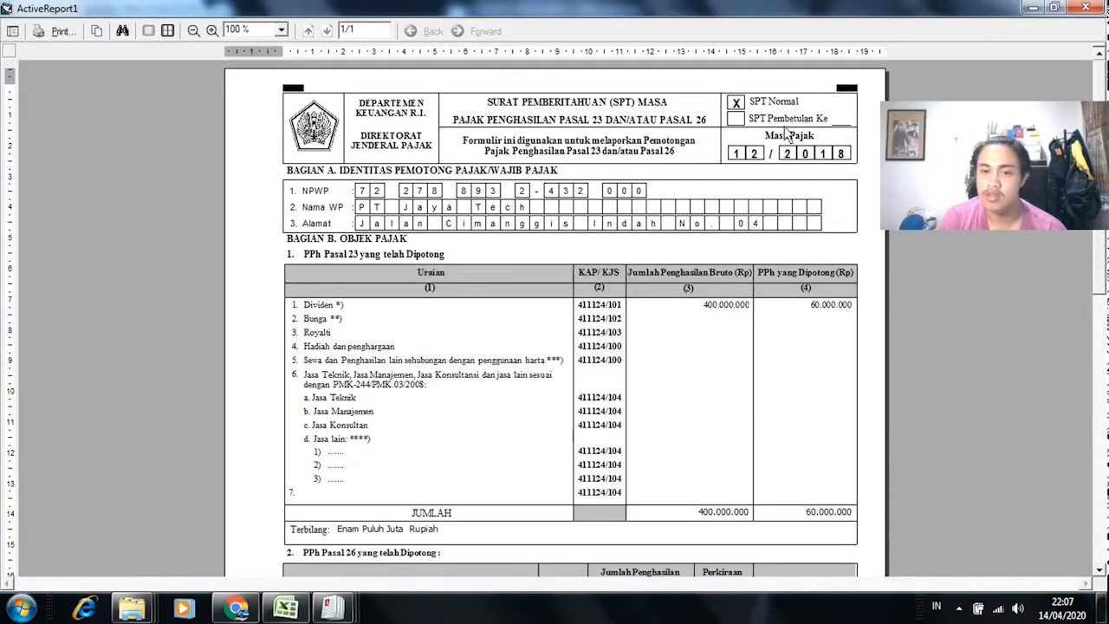
{"action": "scroll", "coordinate": [1101, 275], "scroll_direction": "down", "scroll_amount": 10}
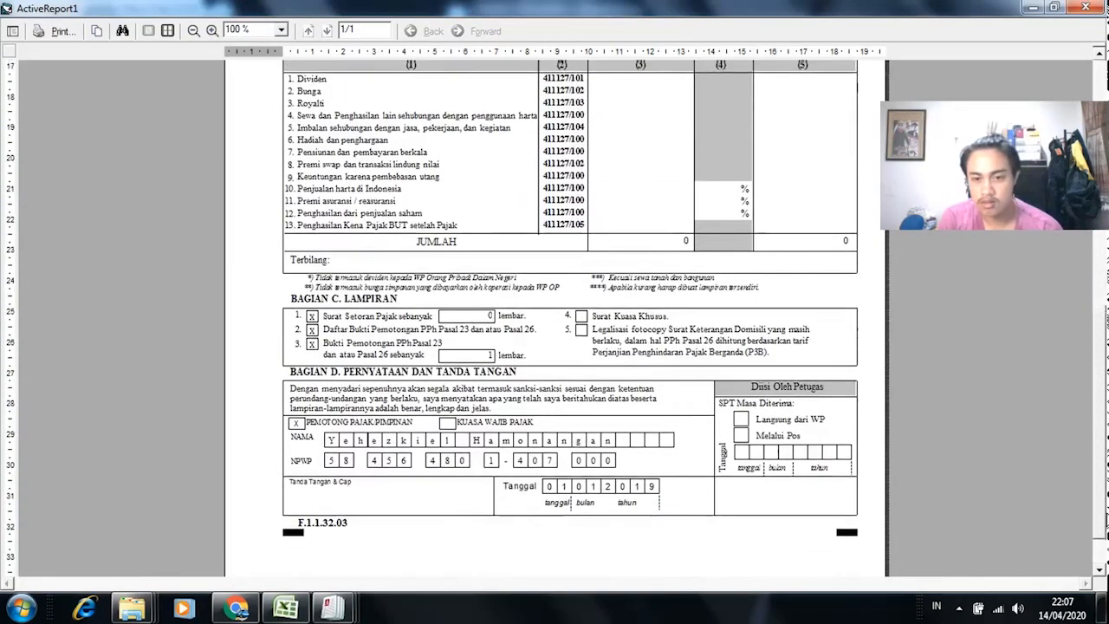
{"action": "scroll", "coordinate": [1101, 240], "scroll_direction": "up", "scroll_amount": 10}
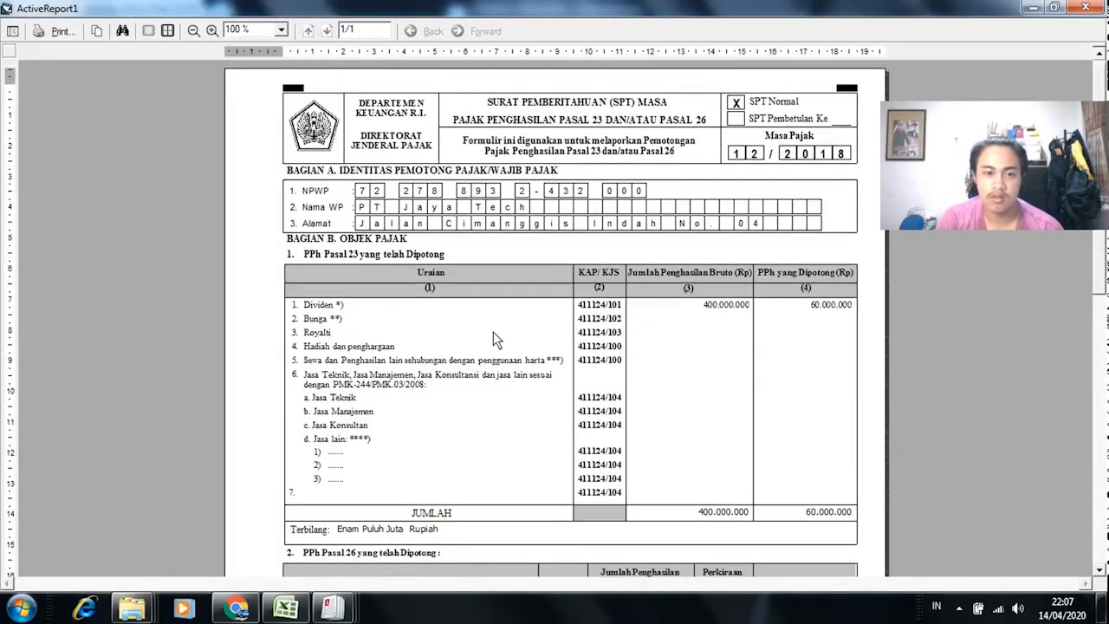
{"action": "left_click", "coordinate": [1085, 7]}
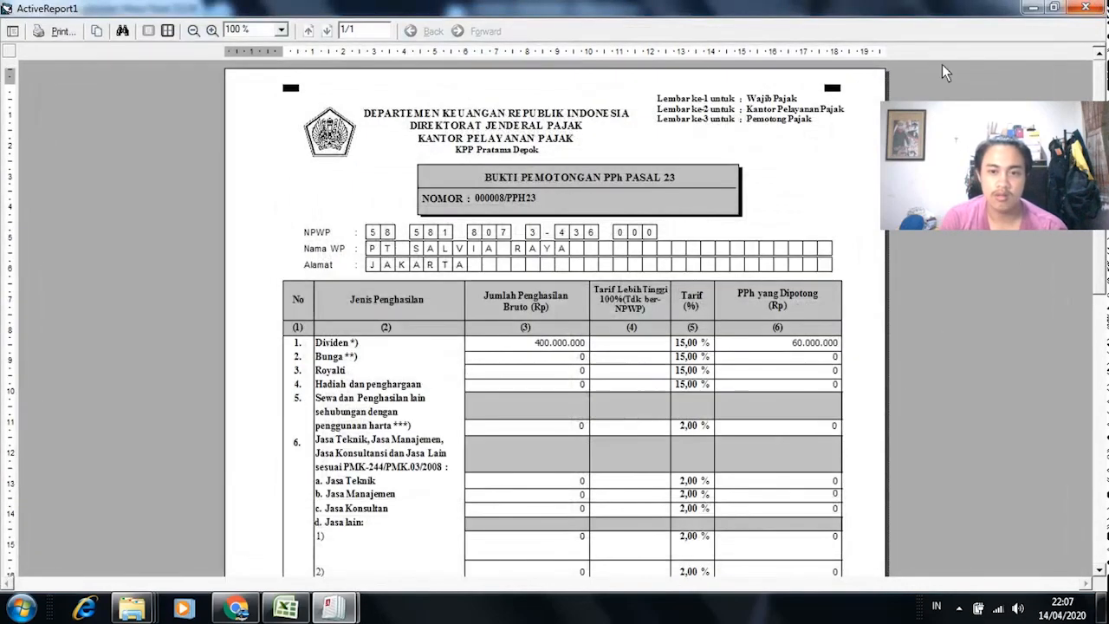
{"action": "left_click", "coordinate": [1101, 7]}
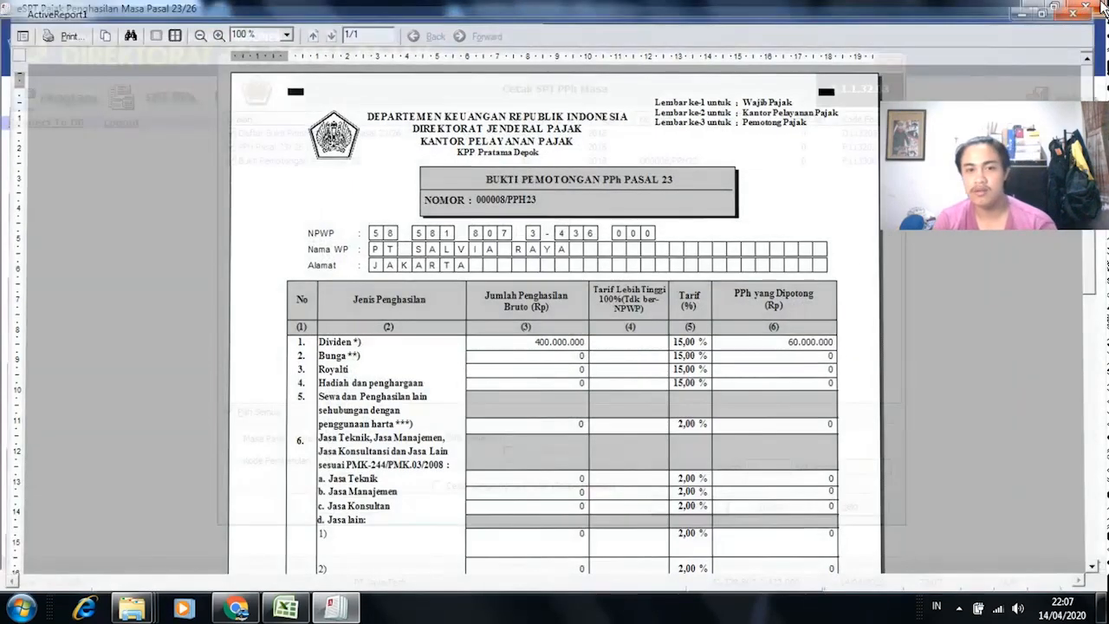
{"action": "left_click", "coordinate": [771, 508]}
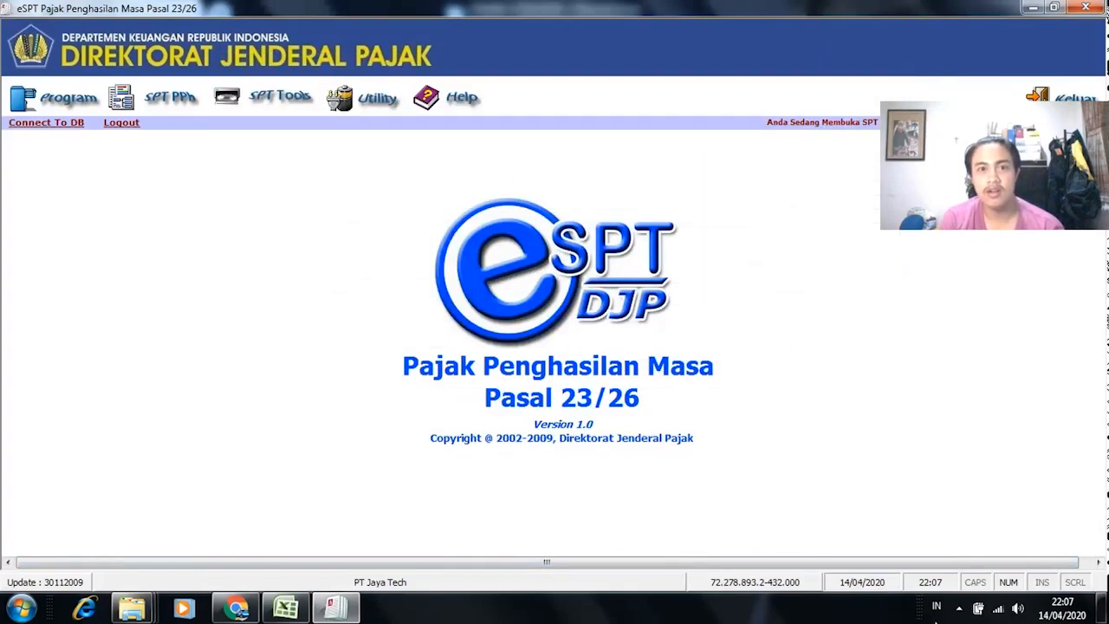
Step: Glance at the Excel ESPT sheet, then stop the eLecta screen recording and close its playback
{"action": "left_click", "coordinate": [305, 610]}
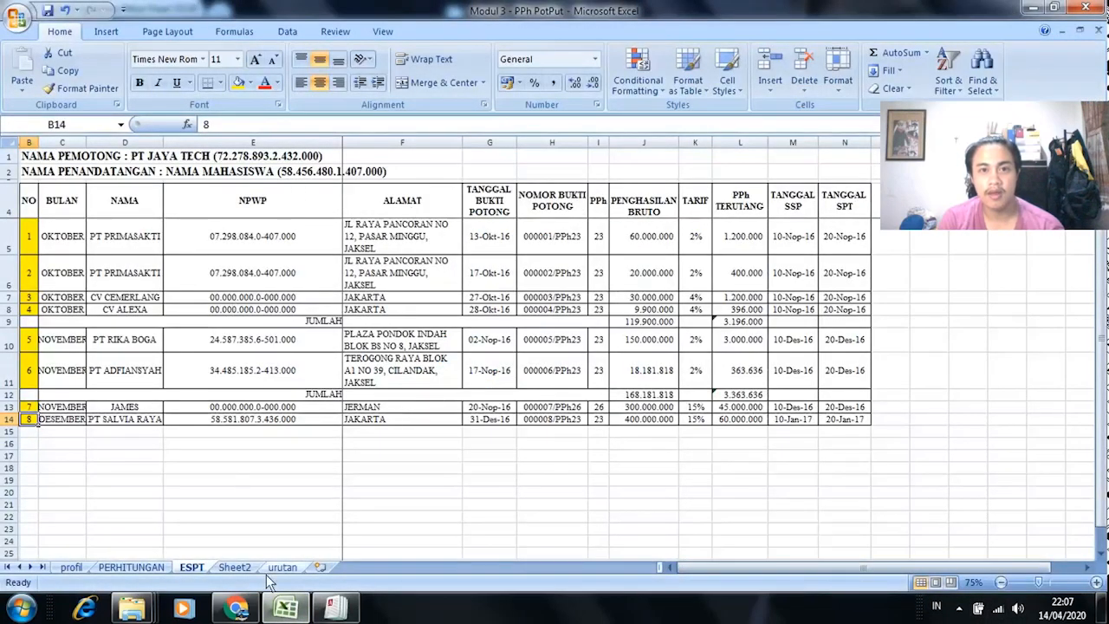
{"action": "left_click", "coordinate": [334, 609]}
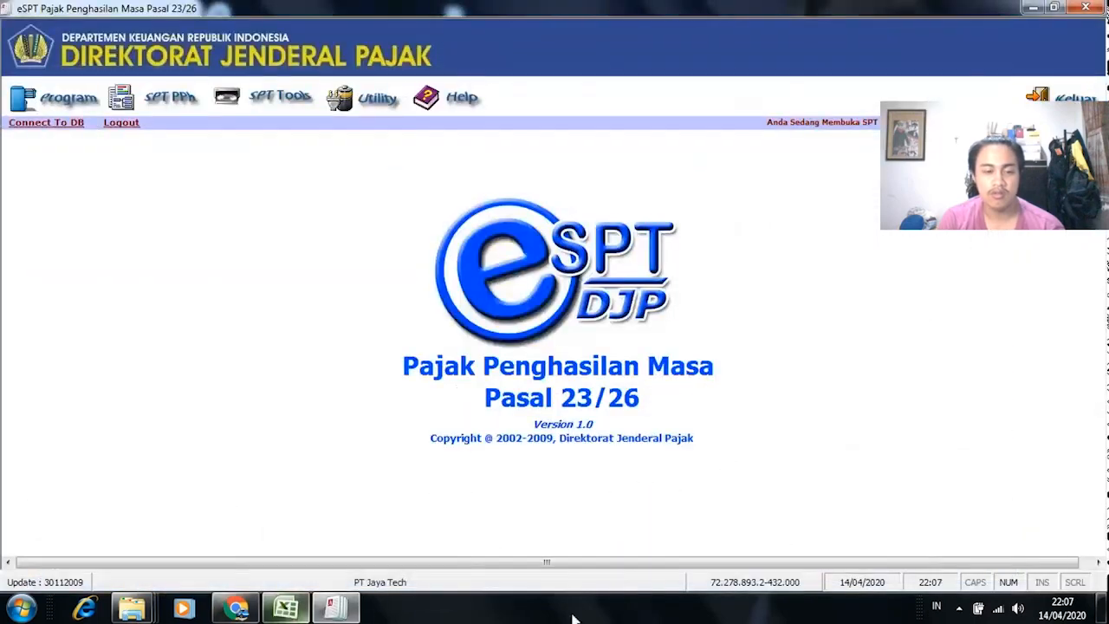
{"action": "left_click", "coordinate": [958, 609]}
{"action": "left_click", "coordinate": [960, 527]}
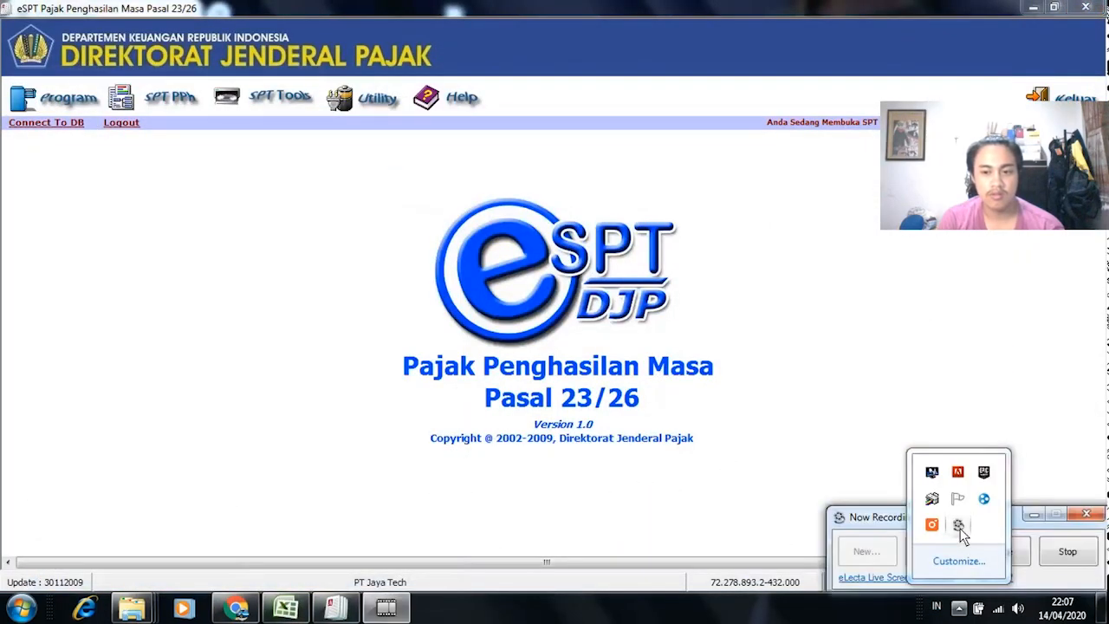
{"action": "left_click", "coordinate": [957, 609]}
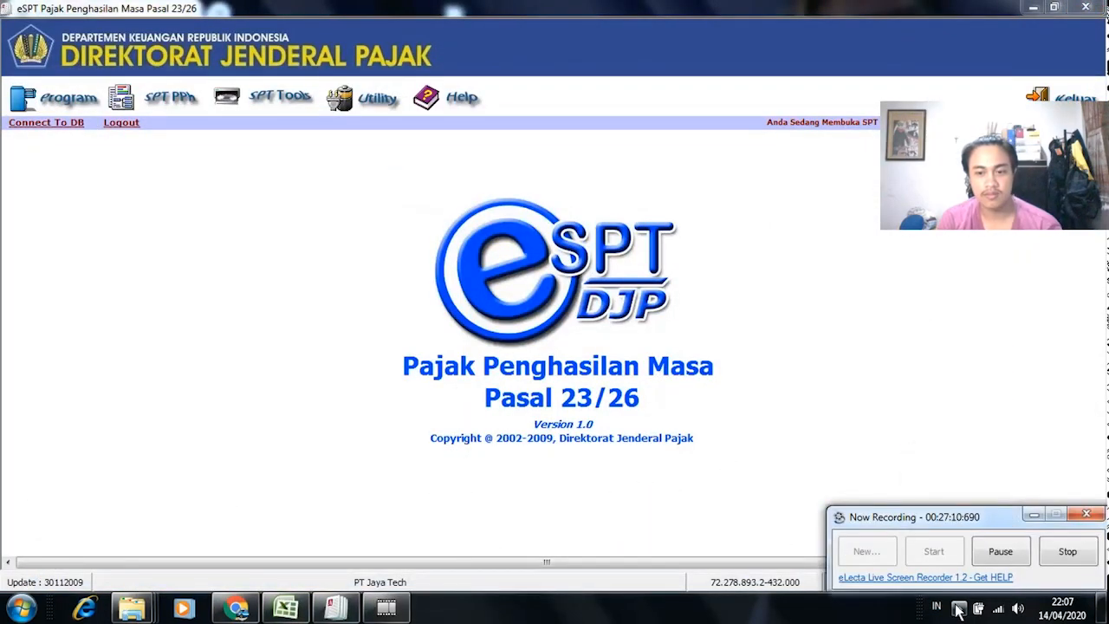
{"action": "left_click", "coordinate": [1067, 552]}
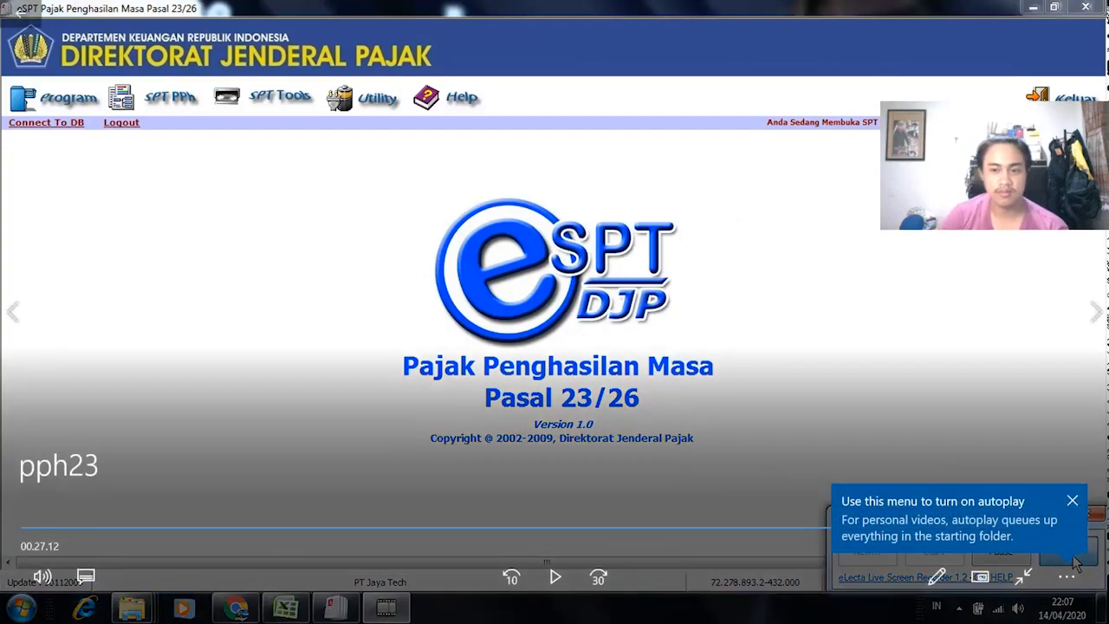
{"action": "left_click", "coordinate": [1086, 7]}
Step: Stop the OBS Studio recording and select the e-SPT PPh Pasal 4 Ayat (2) desktop shortcut
{"action": "left_click", "coordinate": [495, 606]}
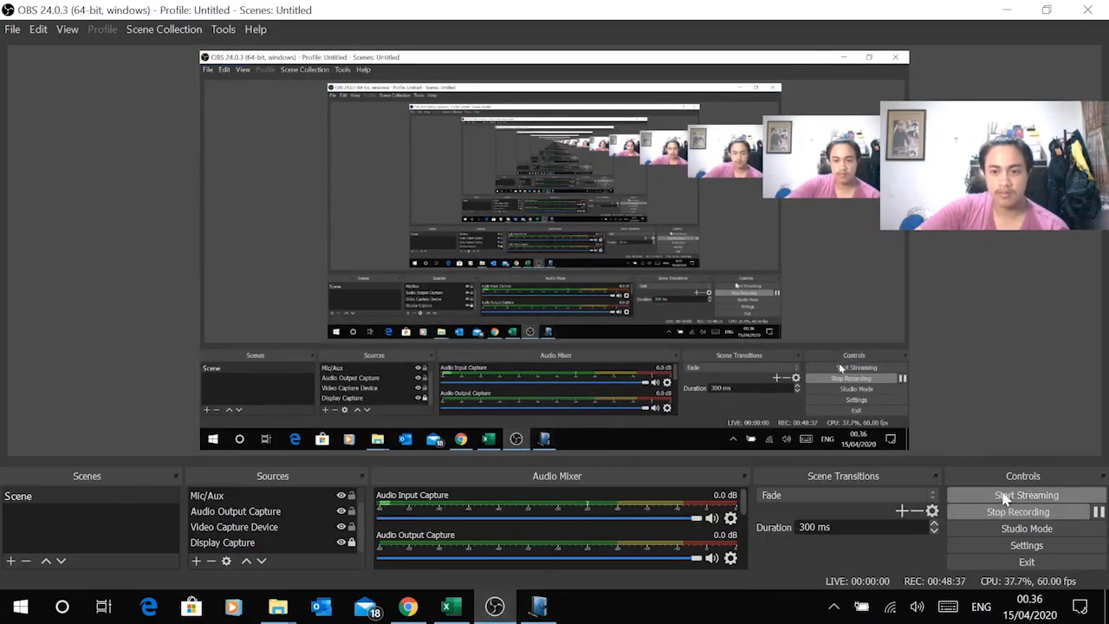
{"action": "left_click", "coordinate": [1023, 513]}
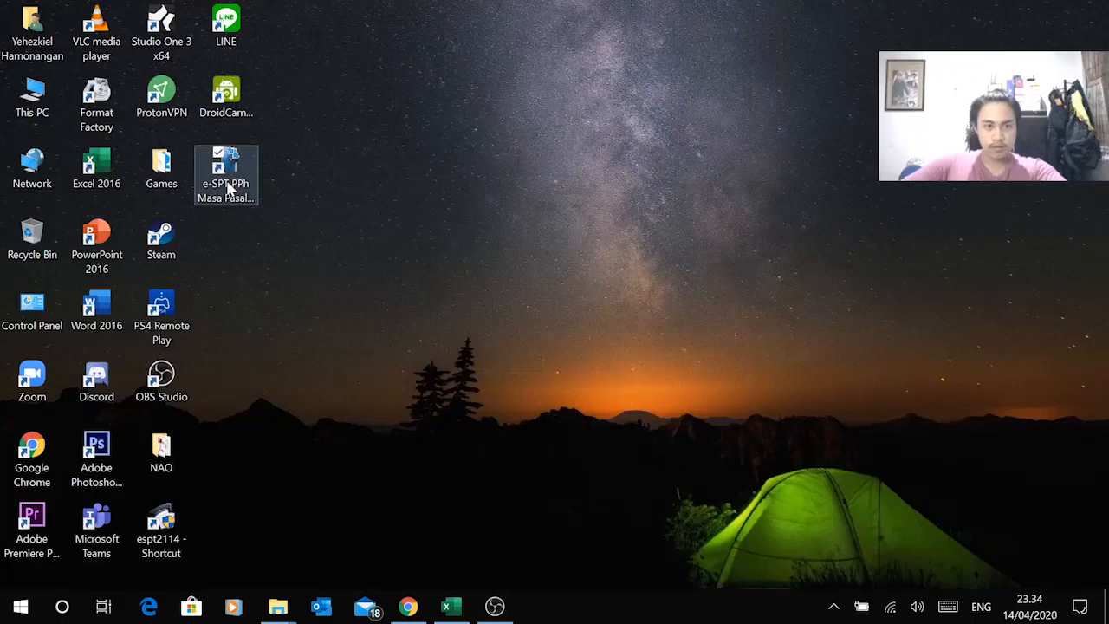
{"action": "left_click", "coordinate": [226, 184]}
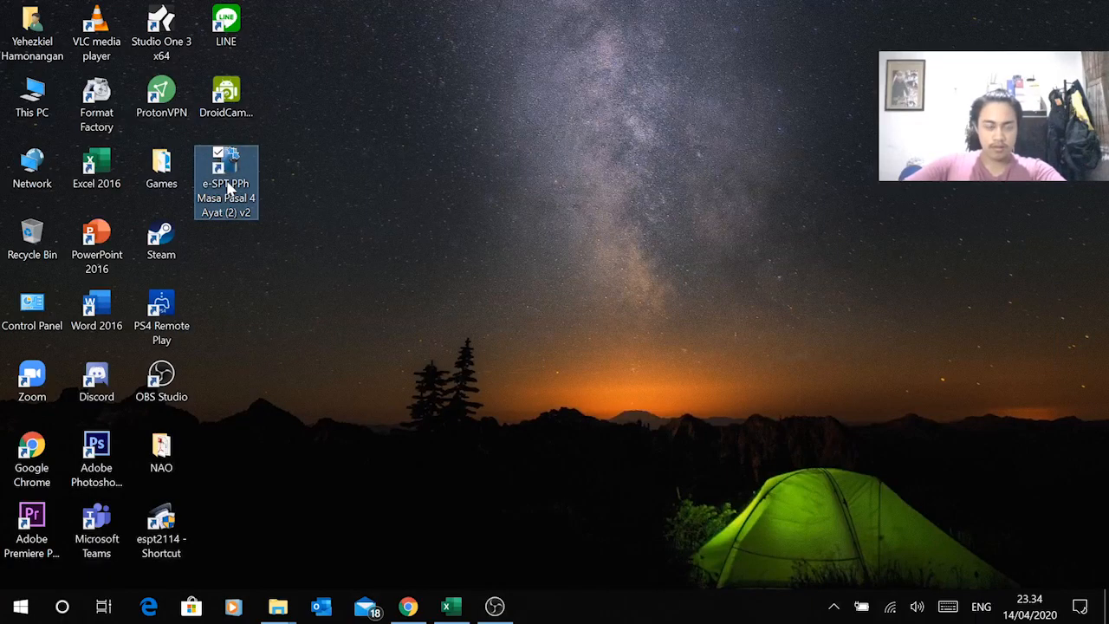
Step: Launch e-SPT PPh Pasal 4 Ayat (2), maximise its window and open Menu
{"action": "double_click", "coordinate": [226, 173]}
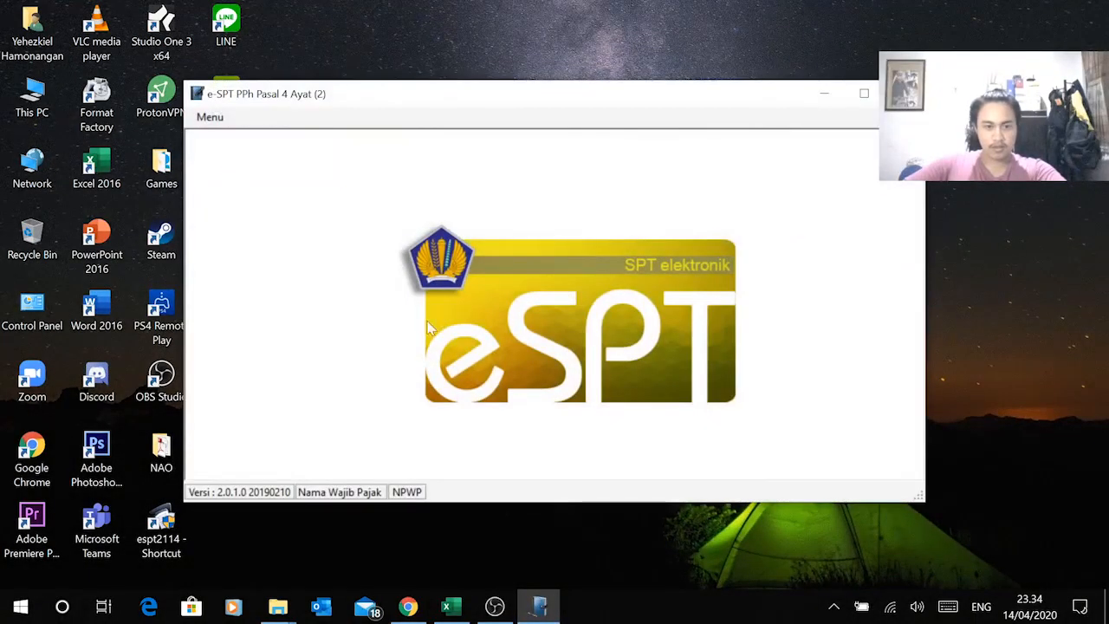
{"action": "left_click", "coordinate": [209, 118]}
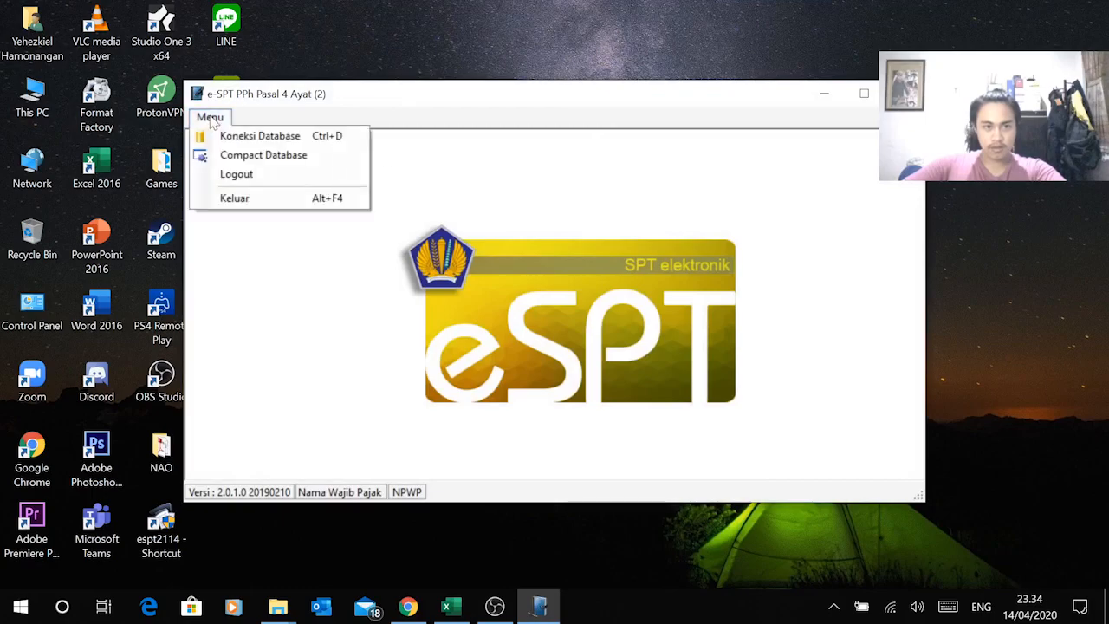
{"action": "left_click", "coordinate": [864, 93]}
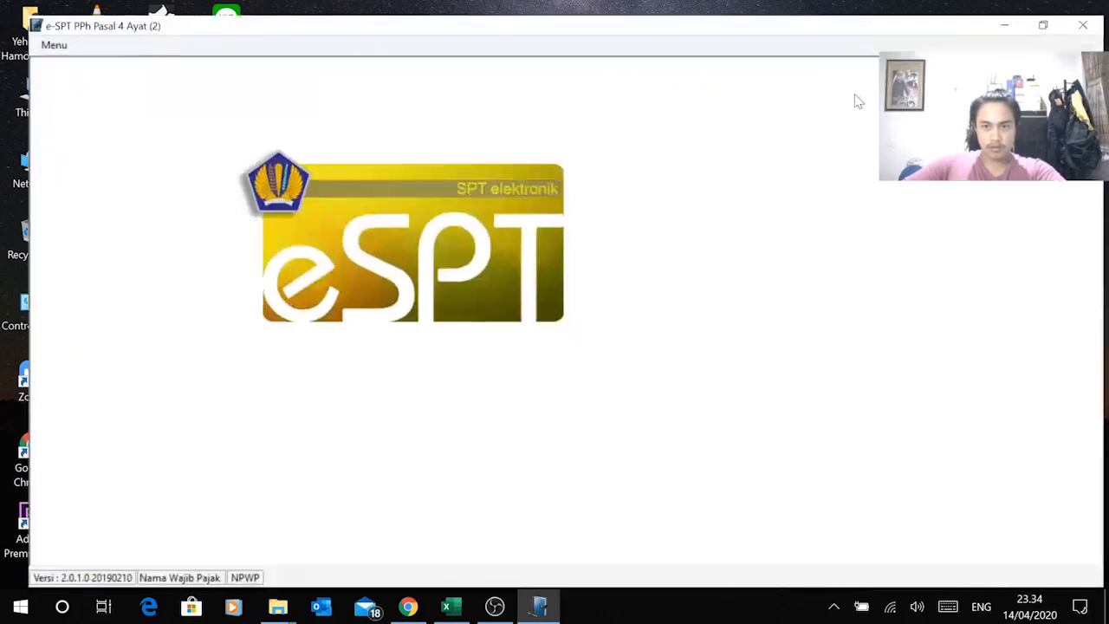
{"action": "left_click", "coordinate": [26, 31]}
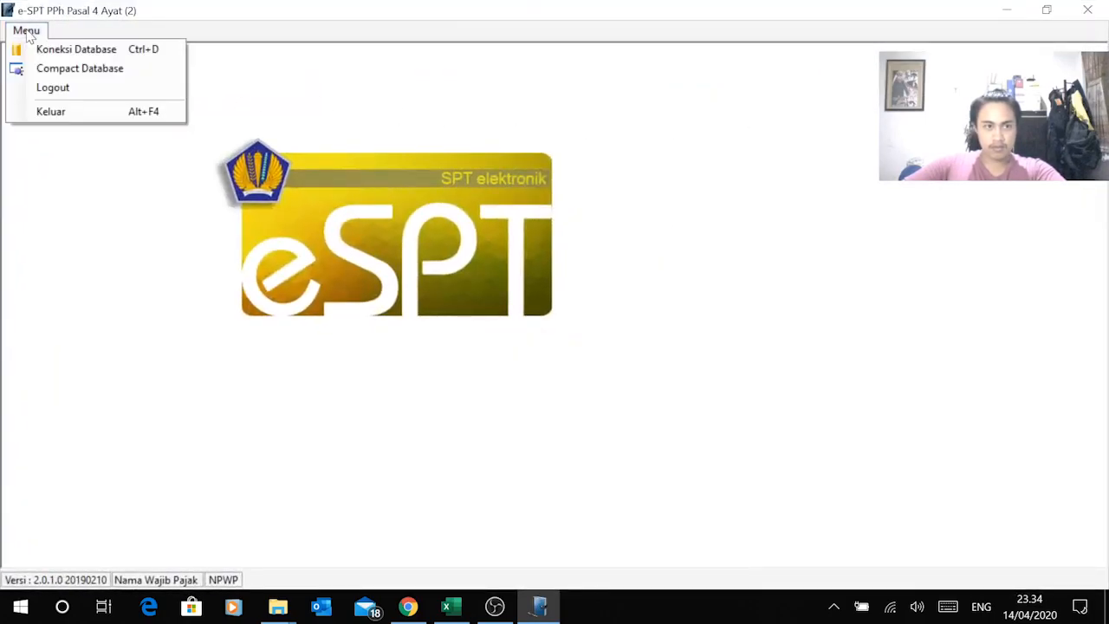
Step: Connect to Modul 3.accdb in the Modul 3 folder and log in as Administrator
{"action": "left_click", "coordinate": [77, 49]}
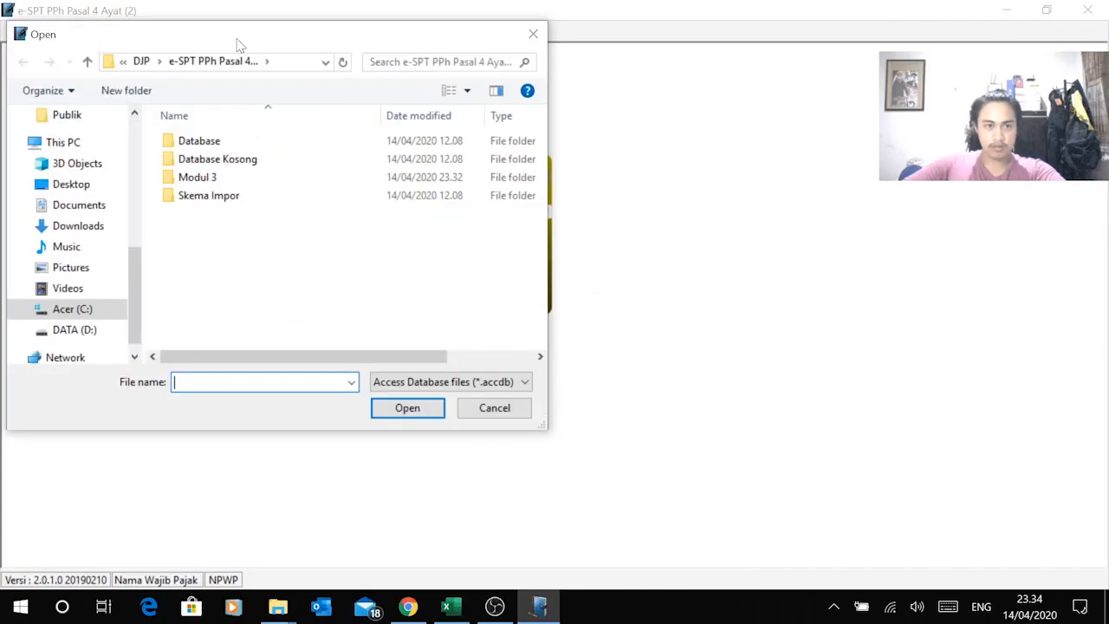
{"action": "left_click_drag", "start_coordinate": [235, 37], "coordinate": [534, 69]}
{"action": "double_click", "coordinate": [557, 213]}
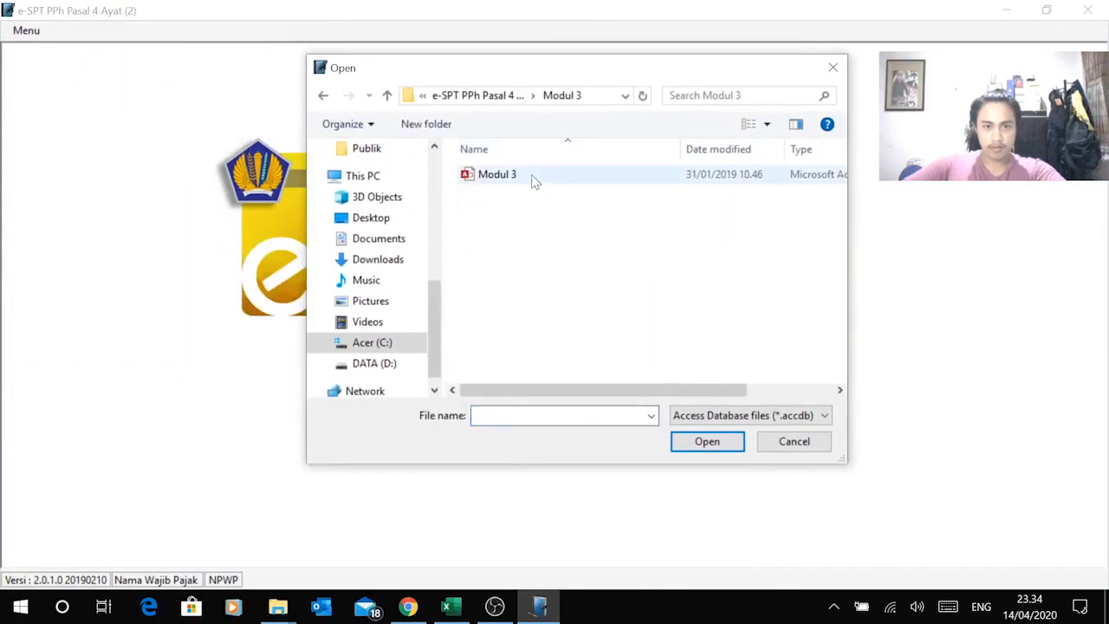
{"action": "left_click", "coordinate": [530, 177]}
{"action": "left_click", "coordinate": [707, 440]}
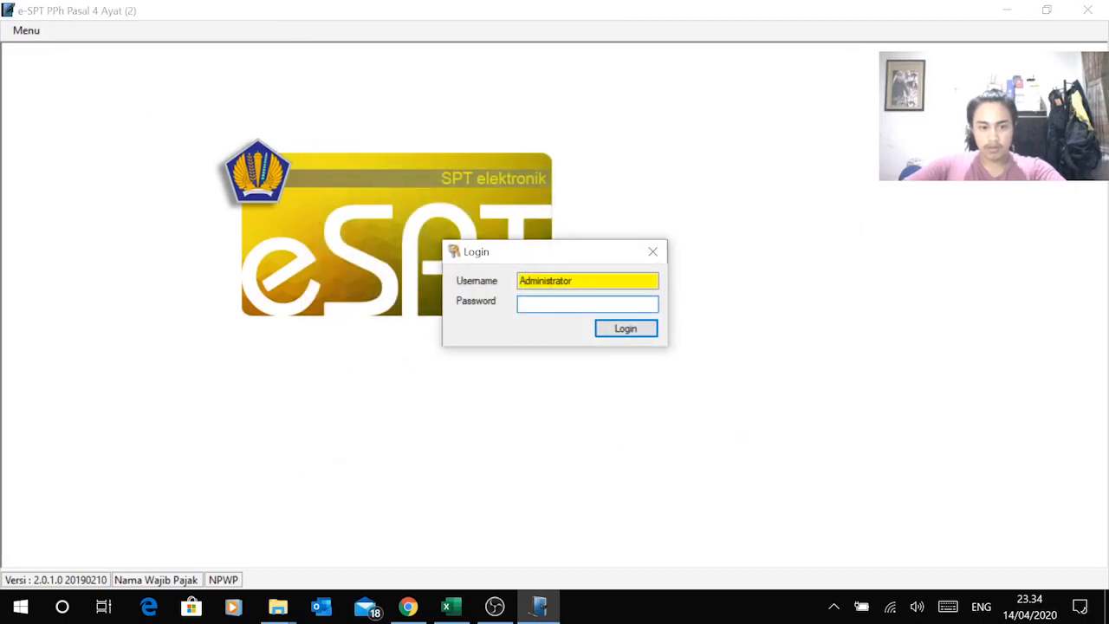
{"action": "key", "text": "Return"}
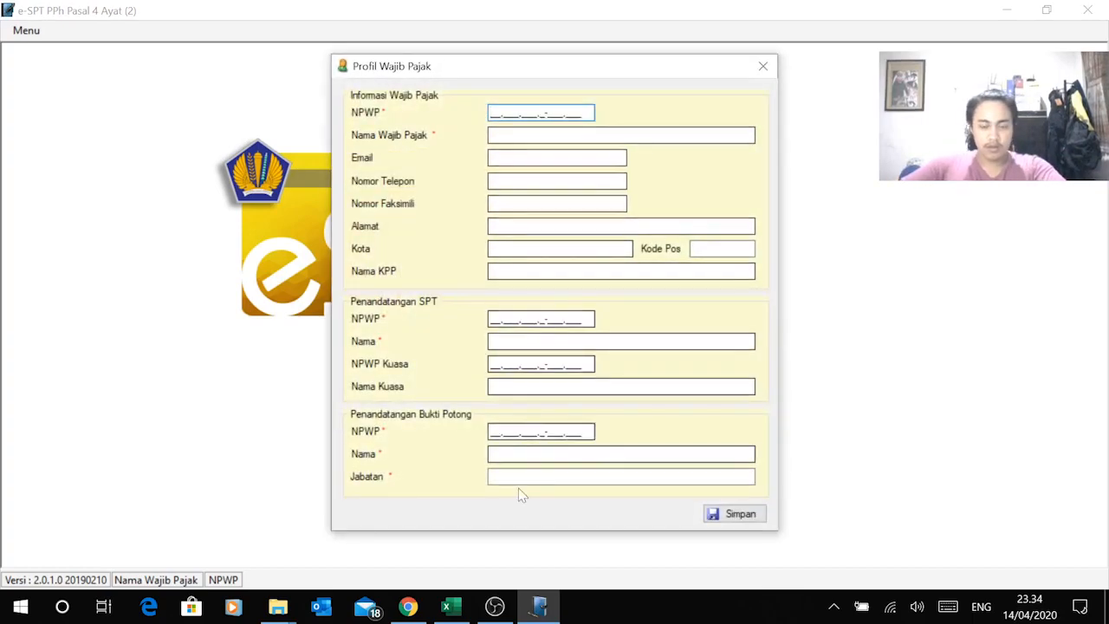
Step: Paste PT Jaya Tech's NPWP from the Excel profil sheet's cell C2 into the NPWP field
{"action": "left_click", "coordinate": [447, 609]}
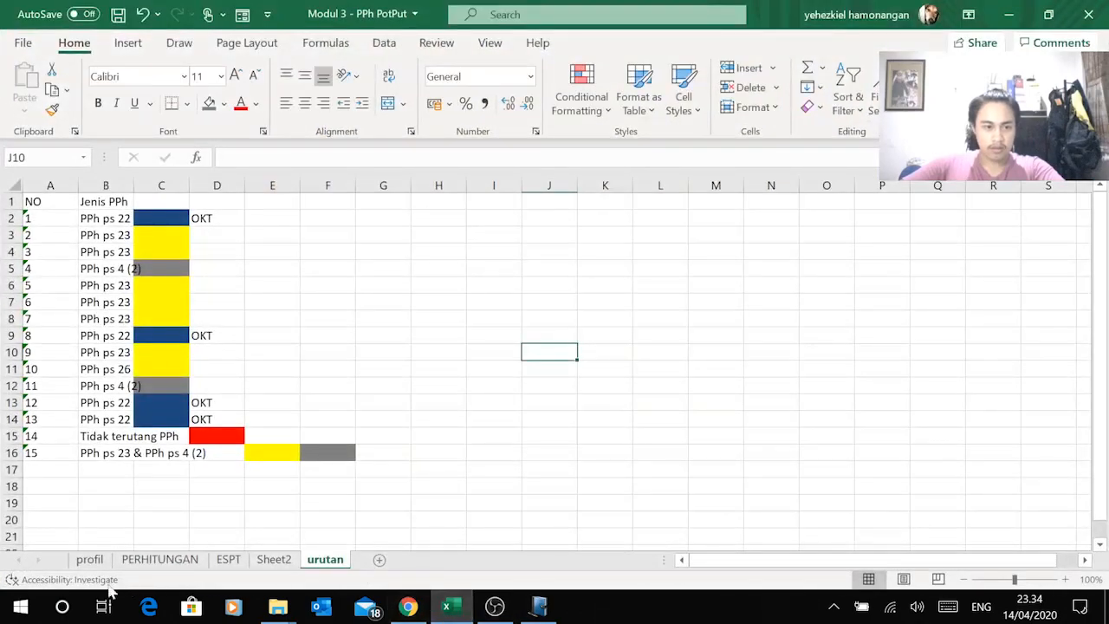
{"action": "left_click", "coordinate": [89, 559]}
{"action": "left_click", "coordinate": [155, 219]}
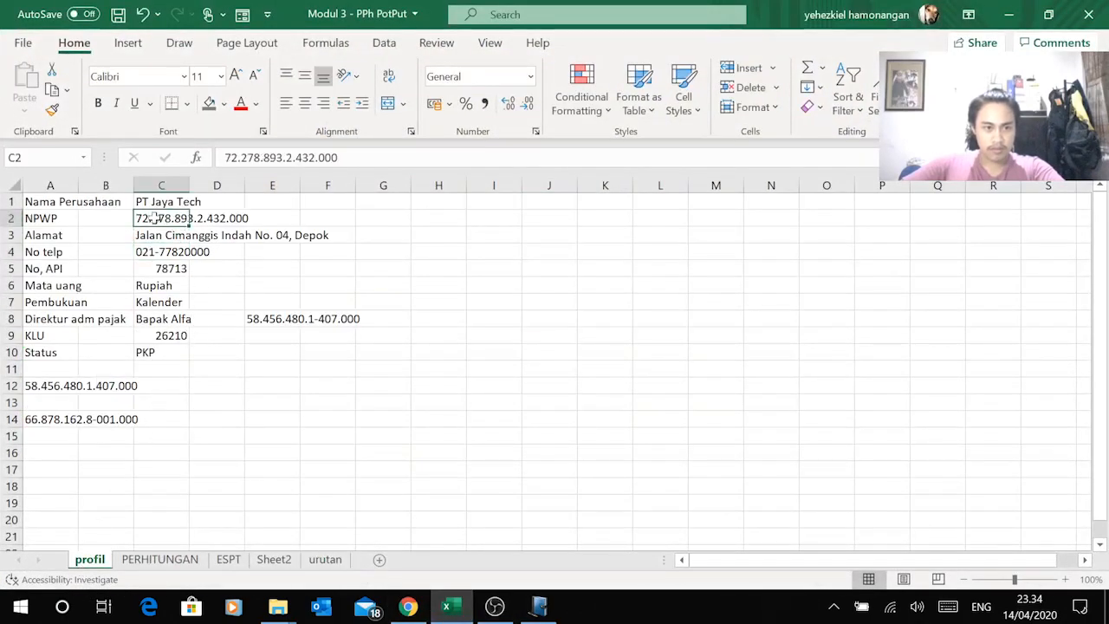
{"action": "key", "text": "alt+Tab"}
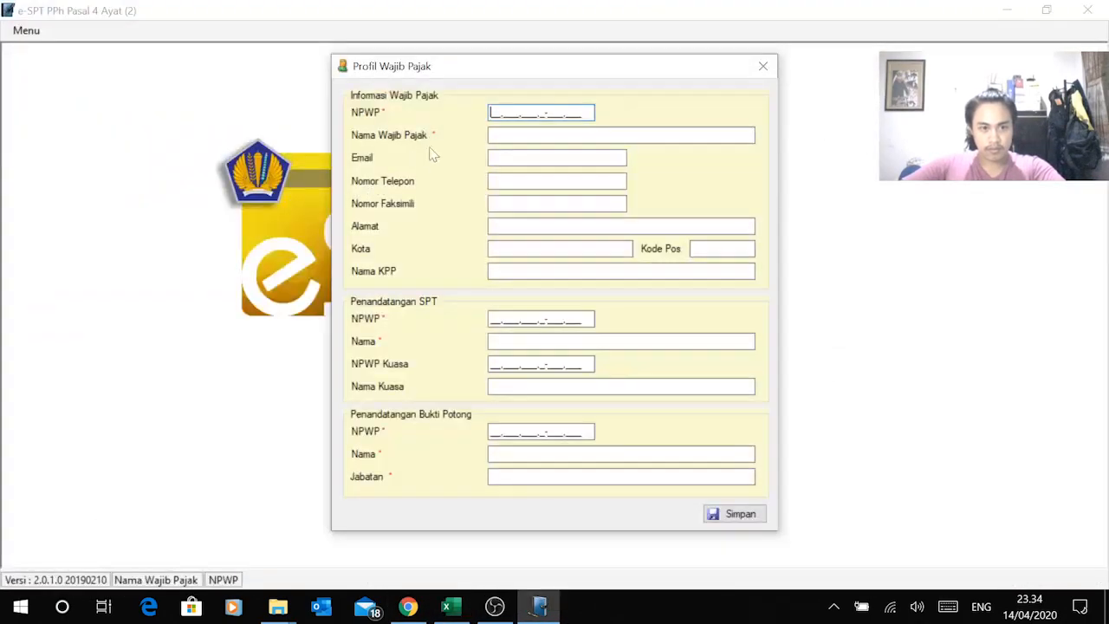
{"action": "right_click", "coordinate": [490, 114]}
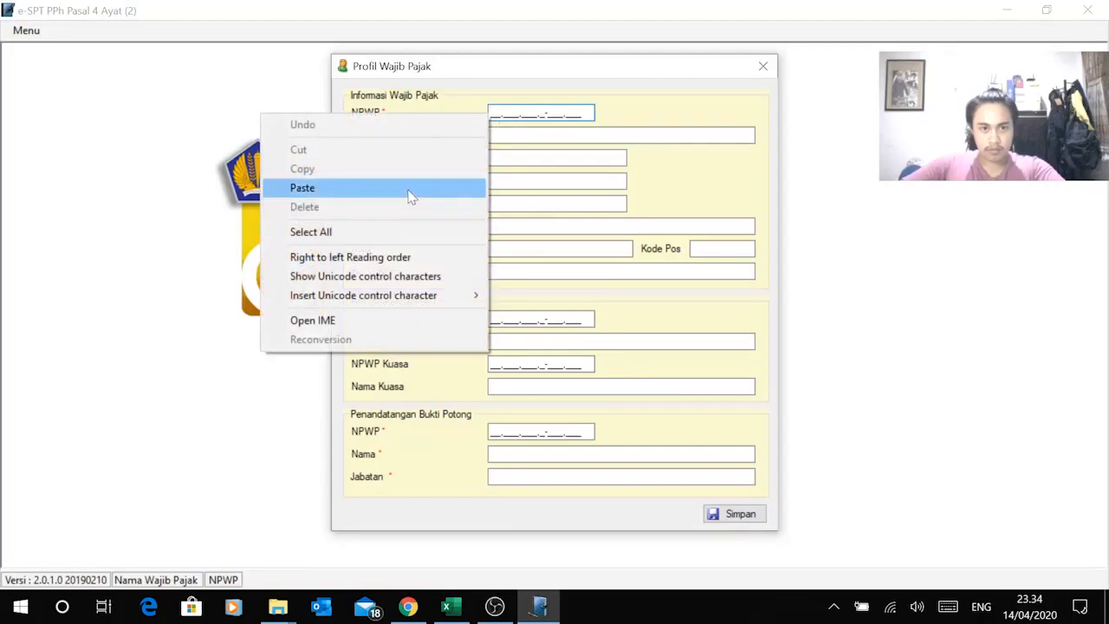
{"action": "left_click", "coordinate": [408, 187]}
{"action": "key", "text": "Tab"}
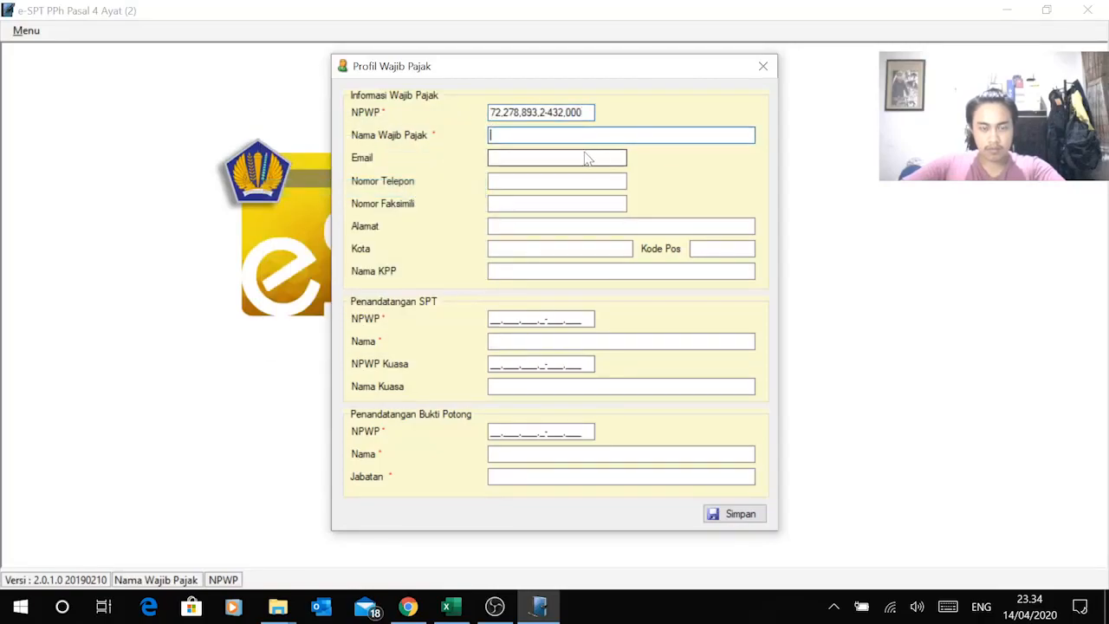
Step: Fill Nama Wajib Pajak with PT Jaya Tech copied from cell C1
{"action": "key", "text": "alt+Tab"}
{"action": "left_click", "coordinate": [185, 201]}
{"action": "key", "text": "ctrl+c"}
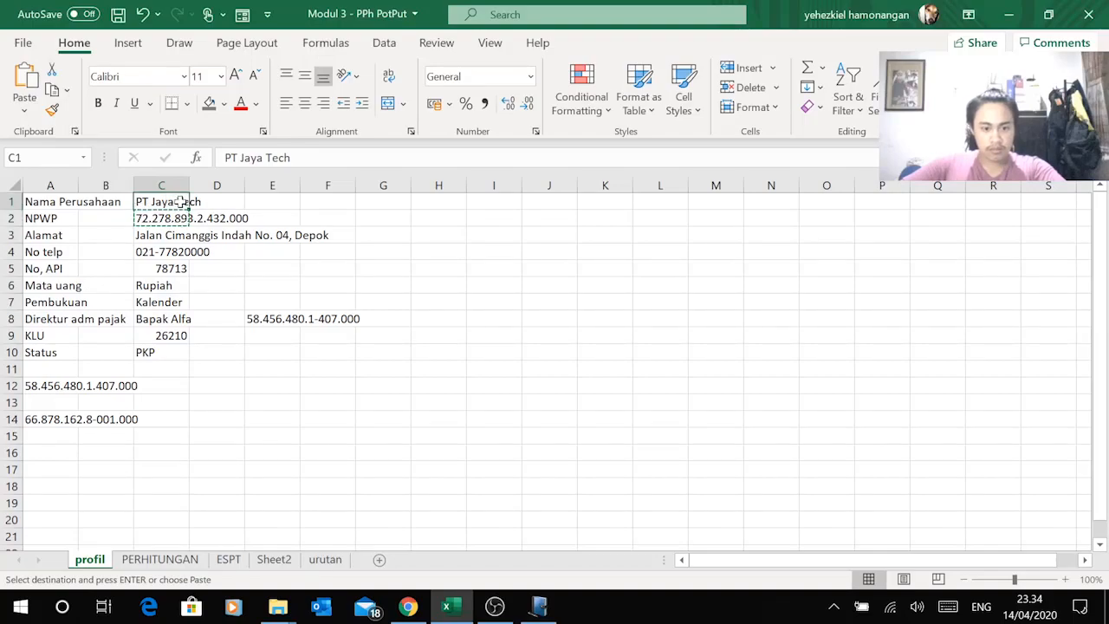
{"action": "key", "text": "alt+Tab"}
{"action": "key", "text": "ctrl+v"}
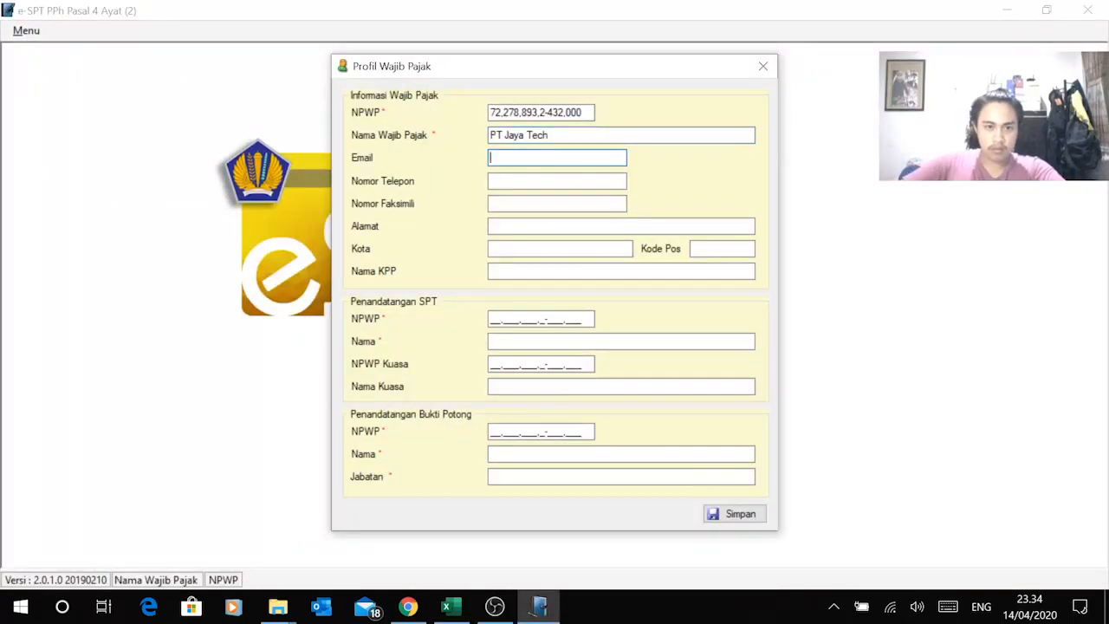
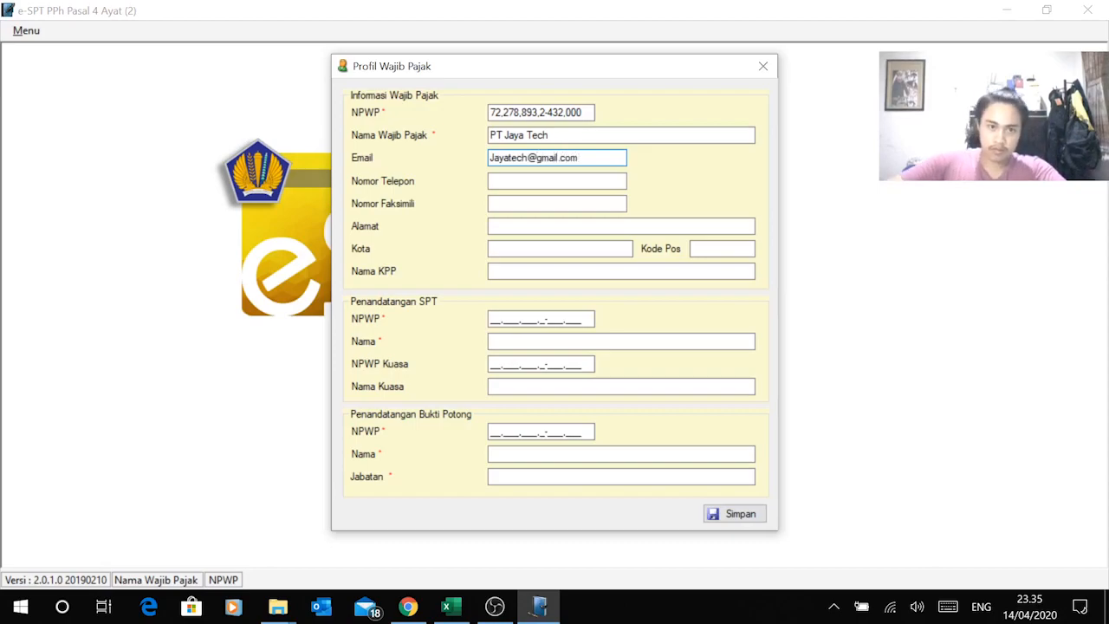
Step: Paste the company phone number from cell C4 into the profile form
{"action": "key", "text": "alt+Tab"}
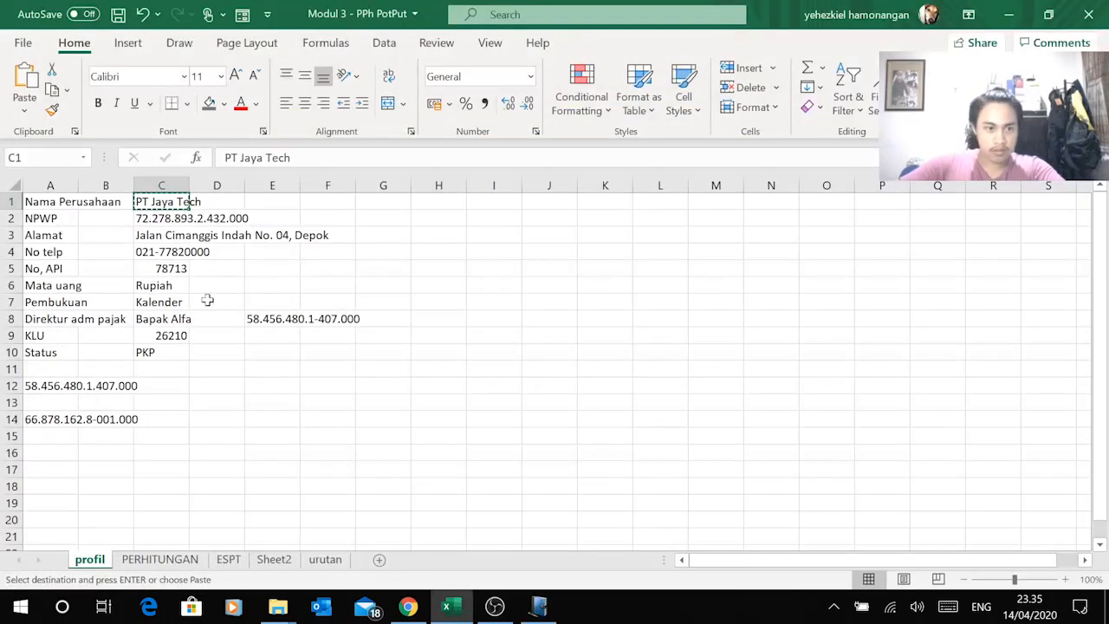
{"action": "left_click", "coordinate": [180, 251]}
{"action": "key", "text": "ctrl+c"}
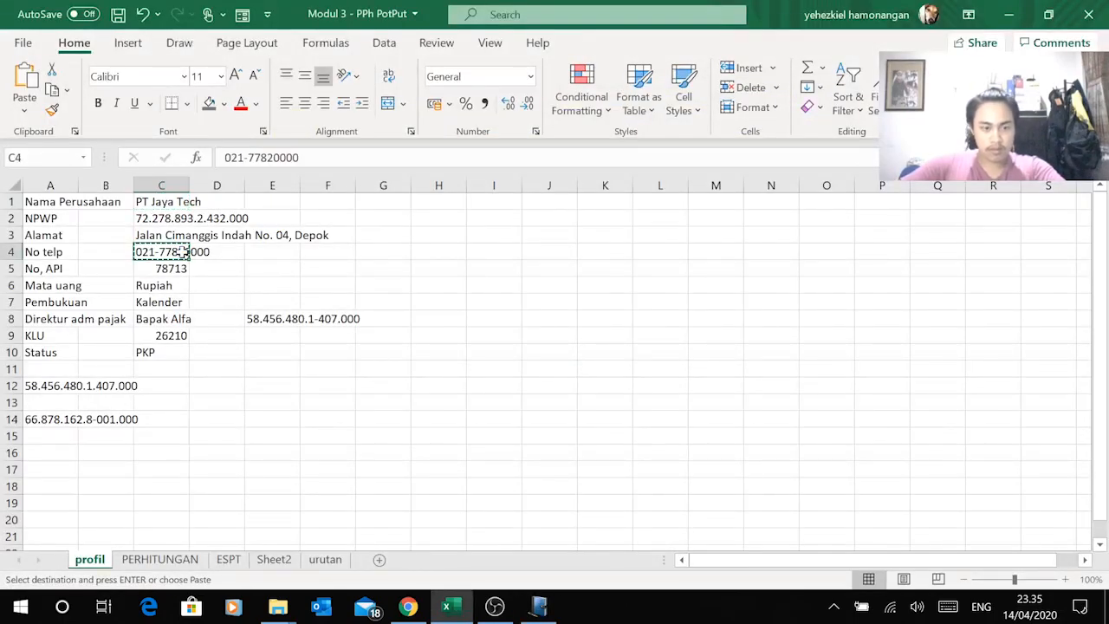
{"action": "key", "text": "alt+Tab"}
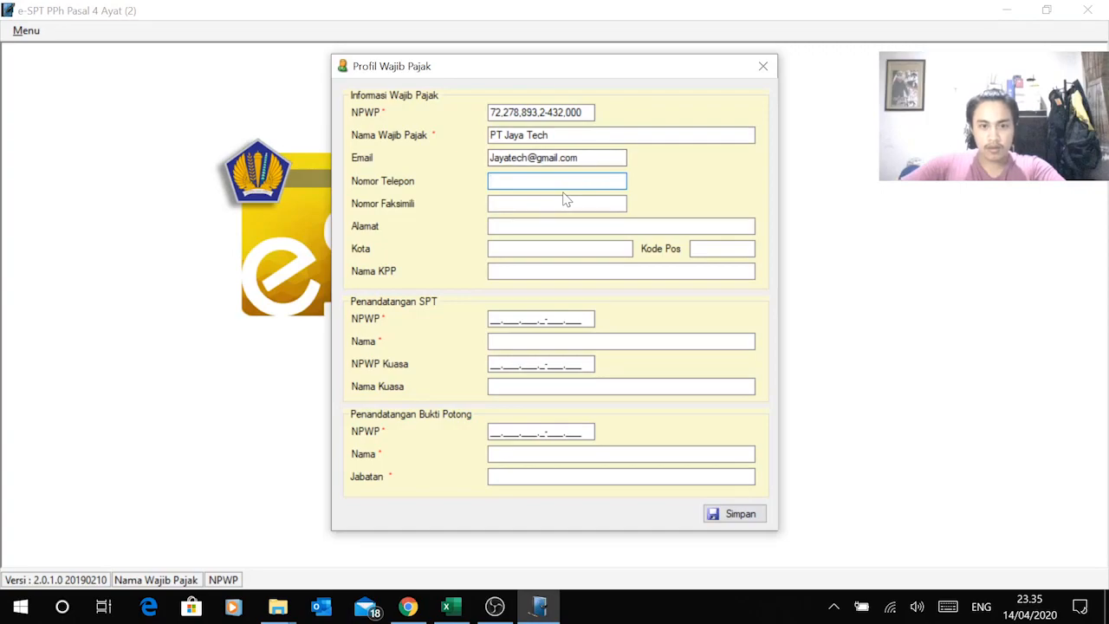
{"action": "right_click", "coordinate": [339, 184]}
{"action": "left_click", "coordinate": [407, 255]}
{"action": "key", "text": "Tab"}
Step: Paste the company address, enter city Depok, and type the tax office KPP Pratama Depok
{"action": "key", "text": "alt+Tab"}
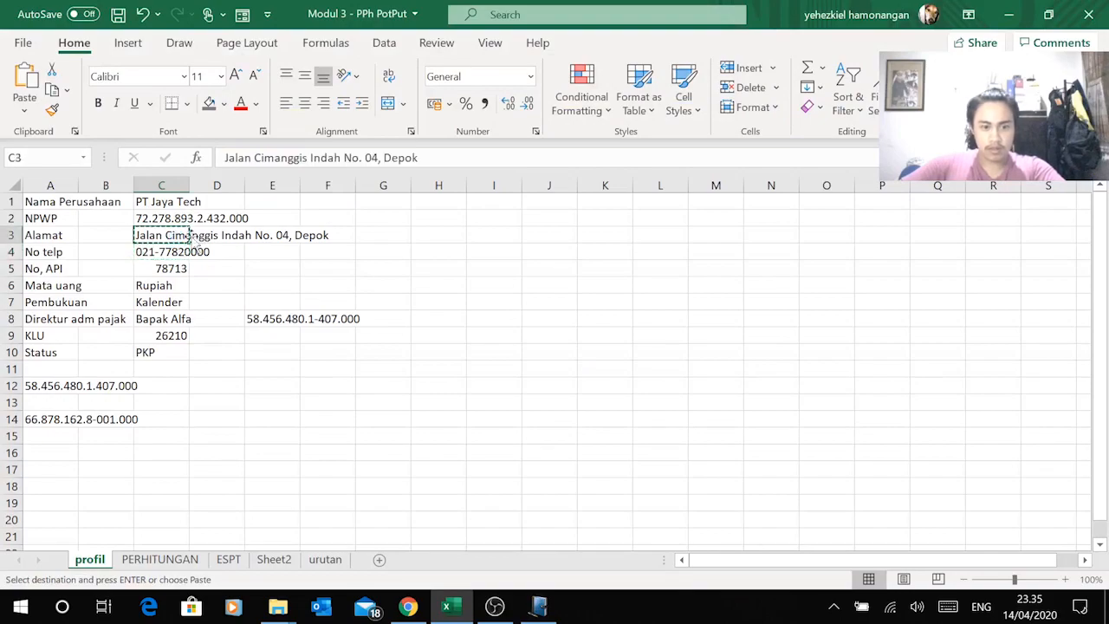
{"action": "key", "text": "alt+Tab"}
{"action": "key", "text": "ctrl+v"}
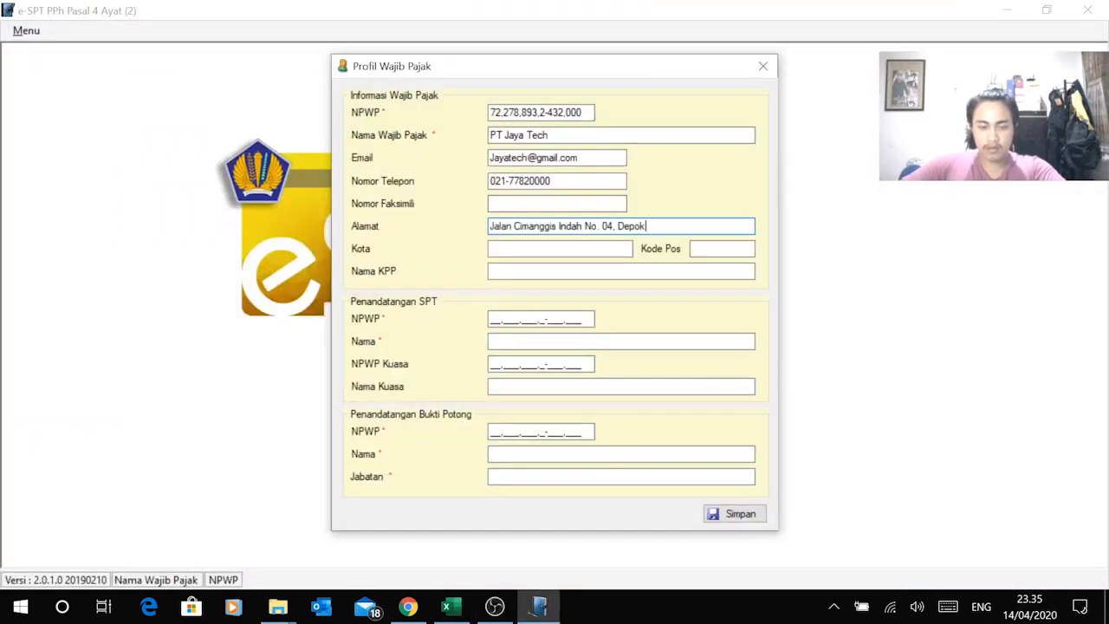
{"action": "key", "text": "Tab"}
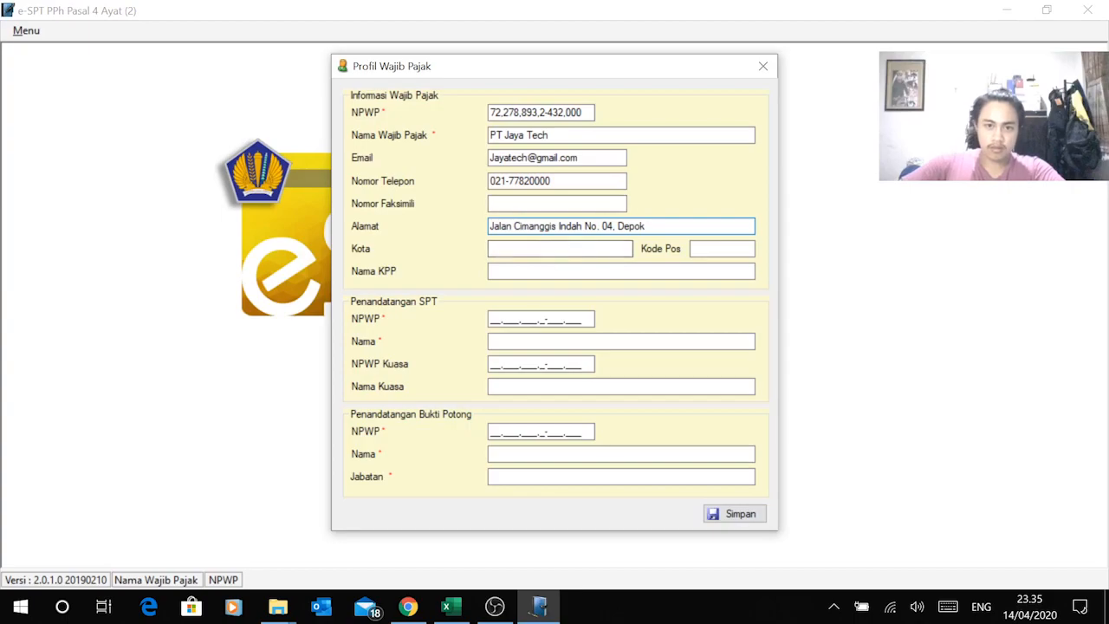
{"action": "type", "text": "Depok"}
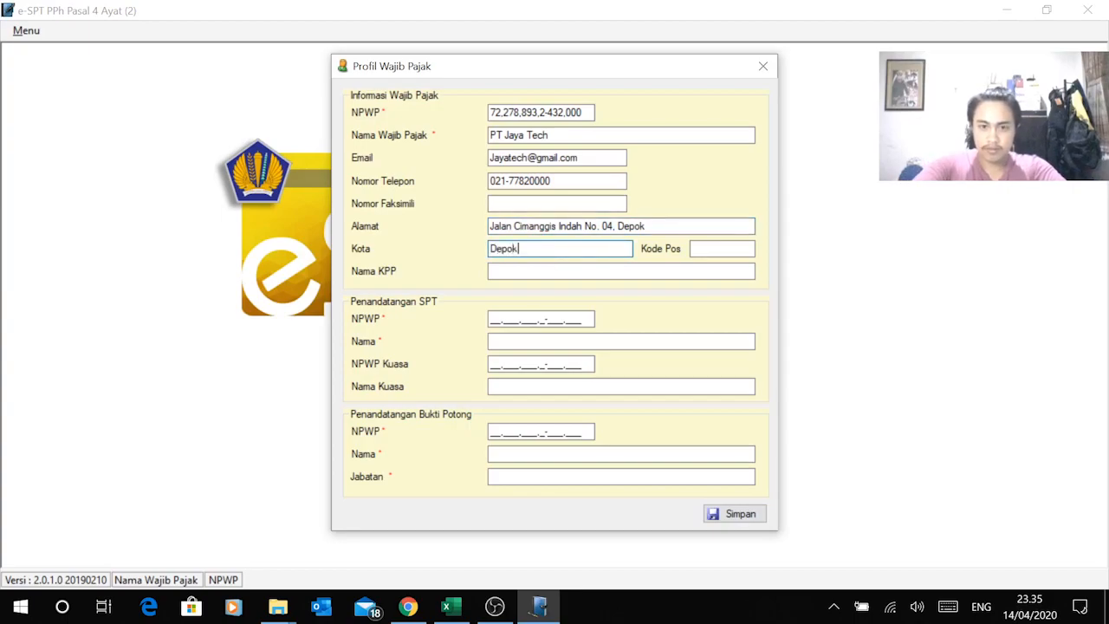
{"action": "key", "text": "Tab"}
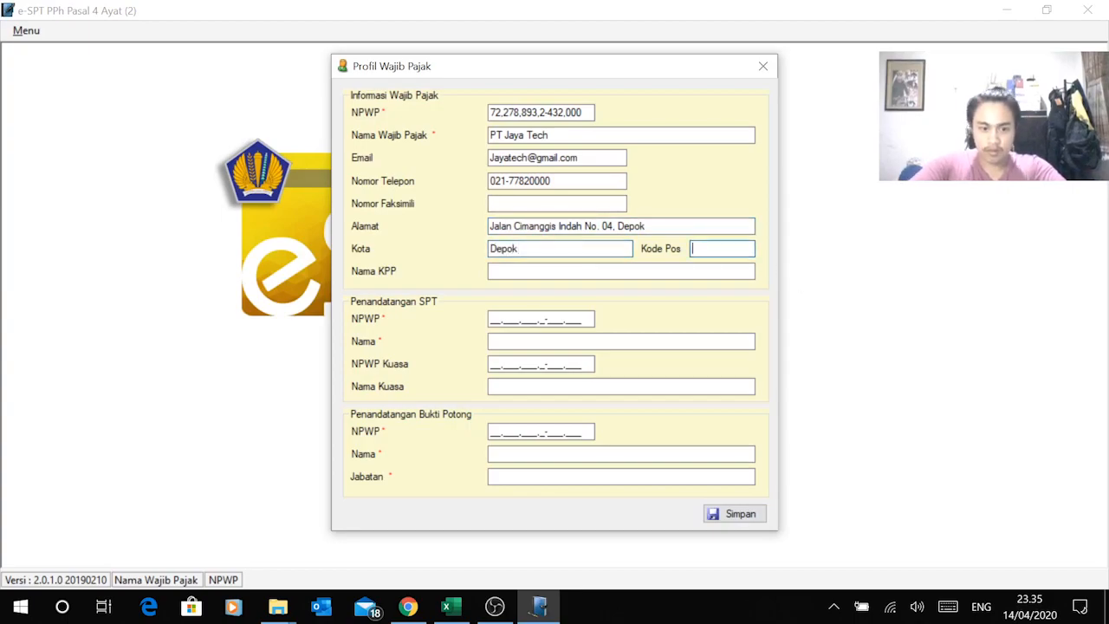
{"action": "key", "text": "Tab"}
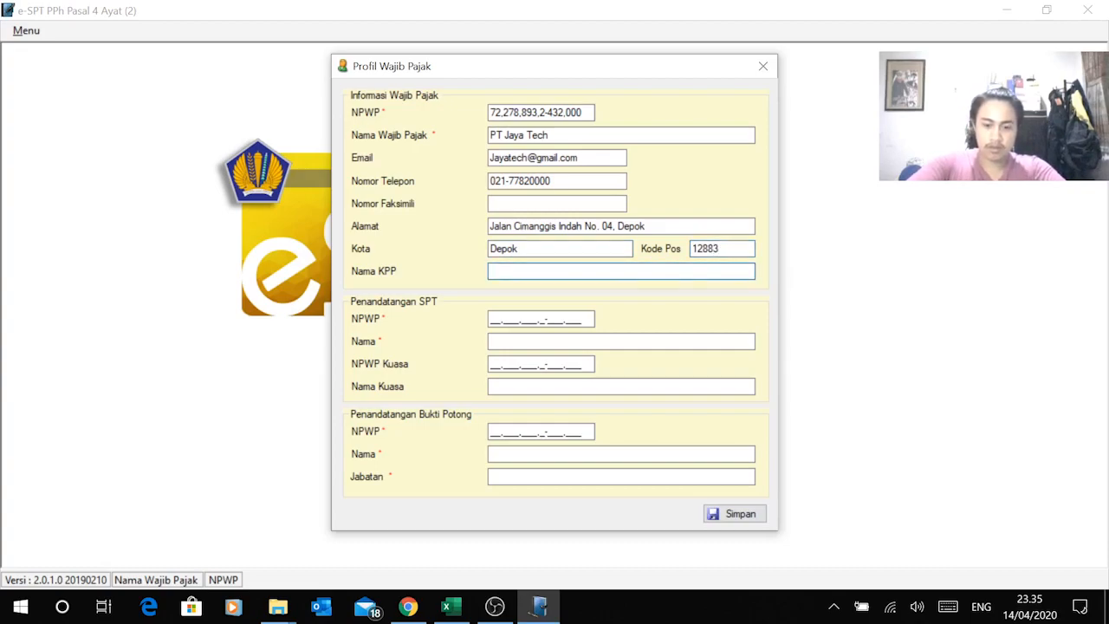
{"action": "type", "text": "KPP Pratama Depok"}
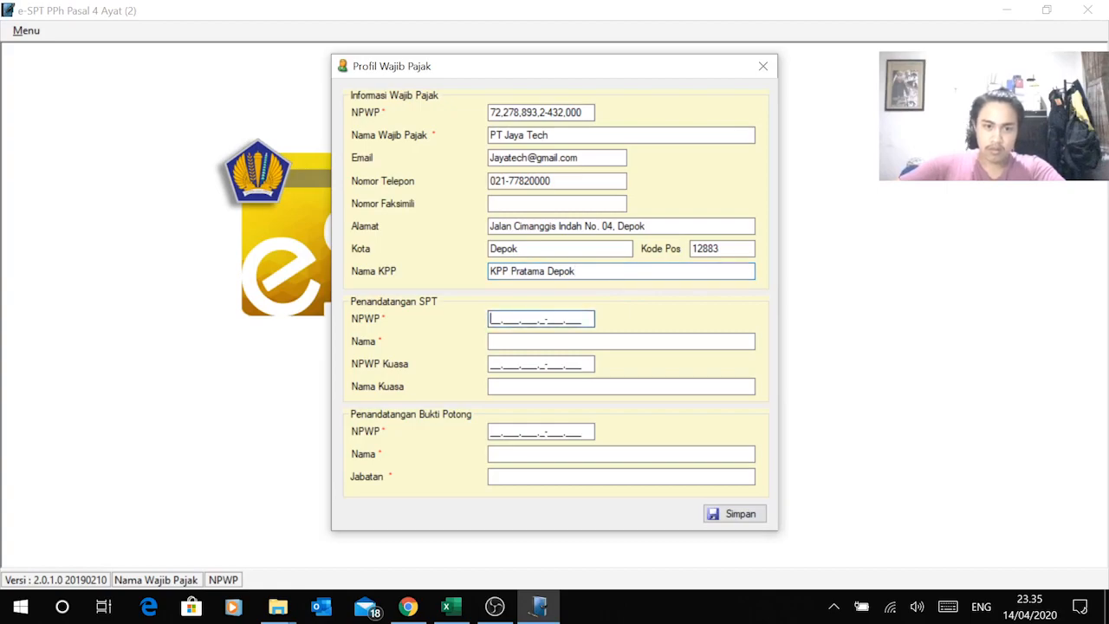
Step: Paste the SPT signer's NPWP from cell A12 into the profile form
{"action": "key", "text": "alt+Tab"}
{"action": "key", "text": "Escape"}
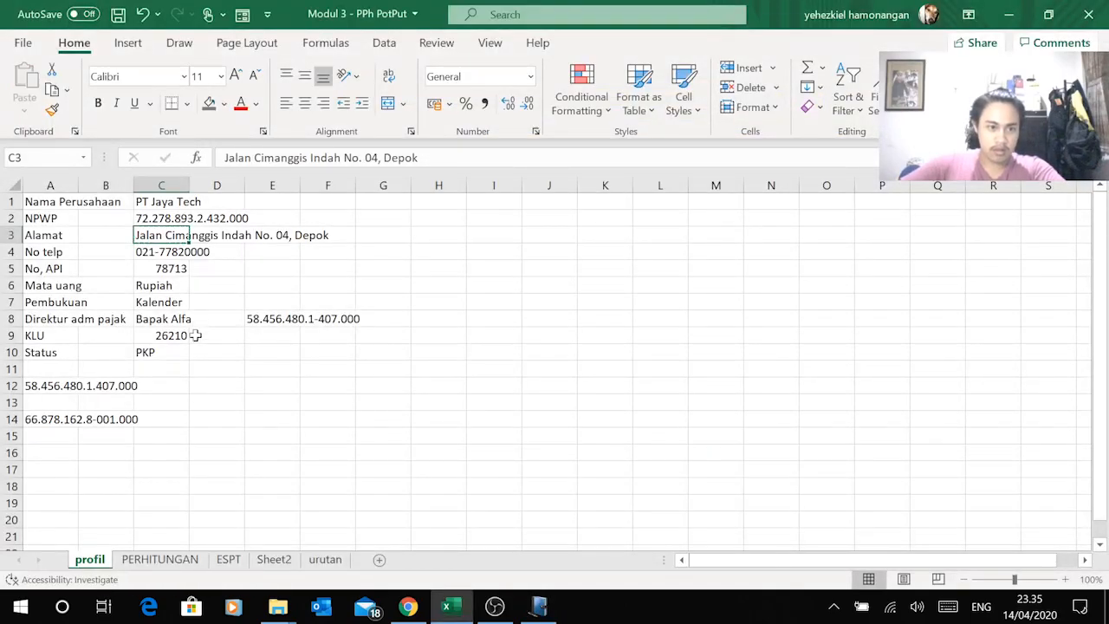
{"action": "left_click", "coordinate": [37, 387]}
{"action": "key", "text": "ctrl+c"}
{"action": "key", "text": "alt+Tab"}
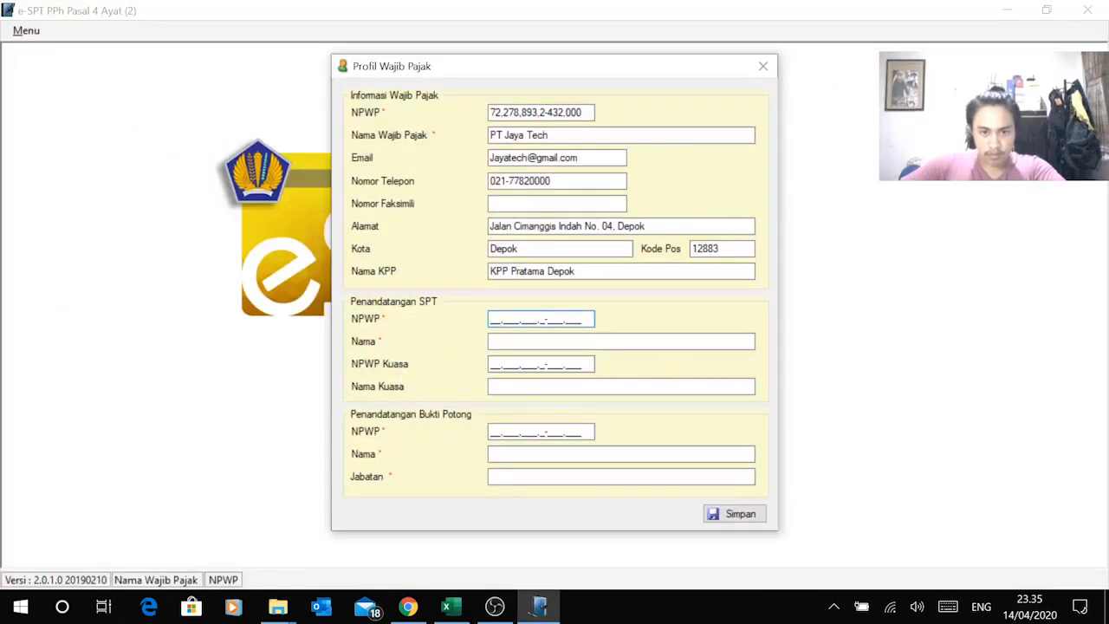
{"action": "right_click", "coordinate": [490, 318]}
{"action": "left_click", "coordinate": [396, 392]}
Step: Enter the SPT signer's name in the profile form
{"action": "key", "text": "alt+Tab"}
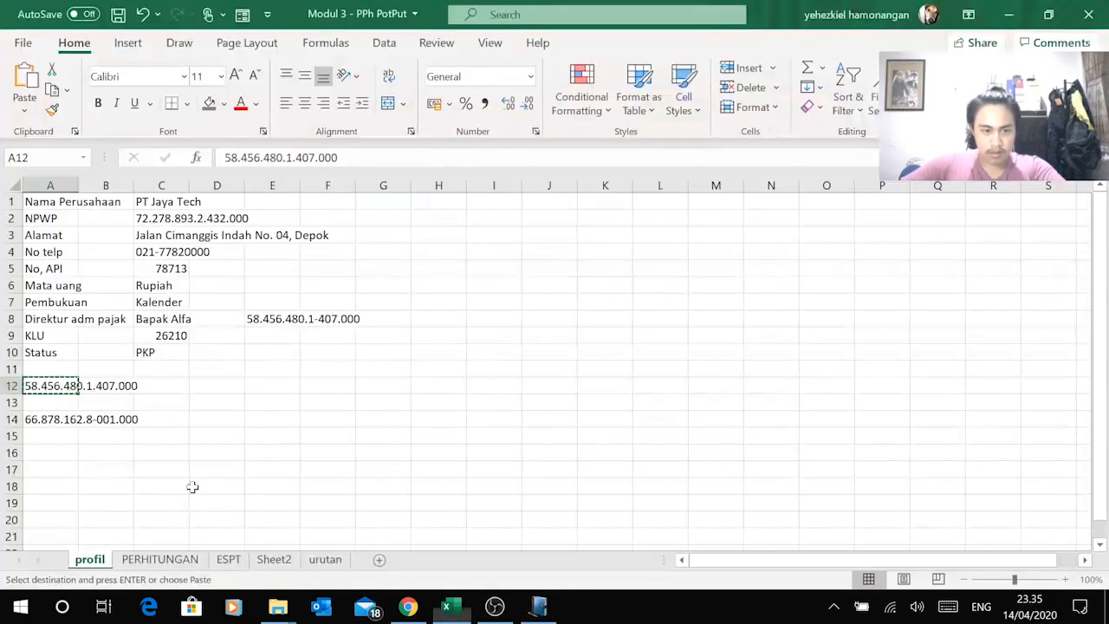
{"action": "left_click", "coordinate": [228, 559]}
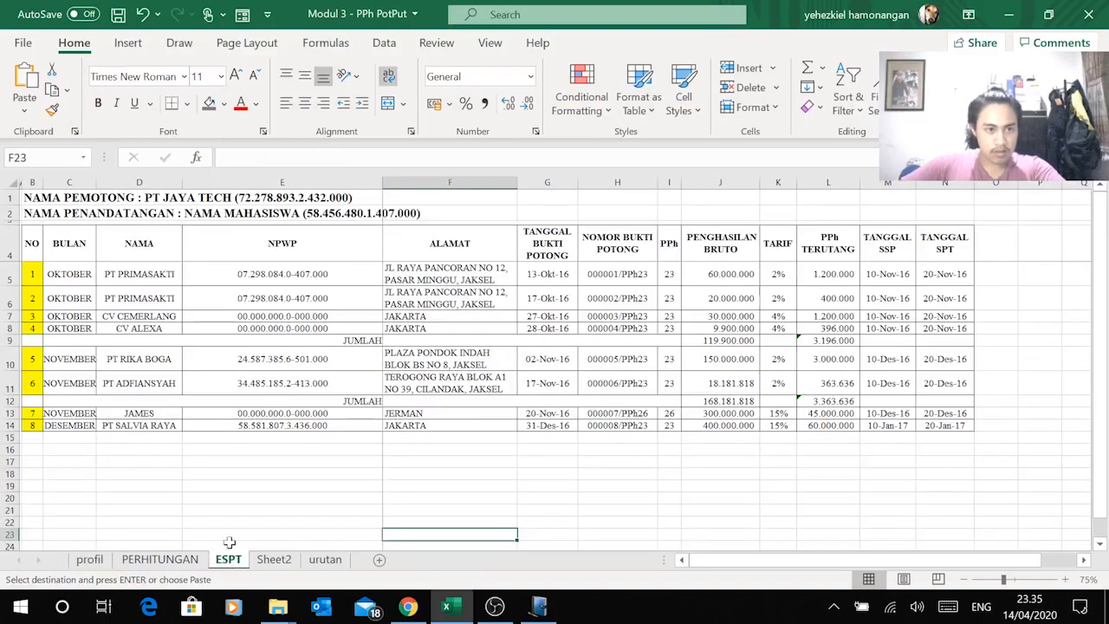
{"action": "left_click", "coordinate": [89, 559]}
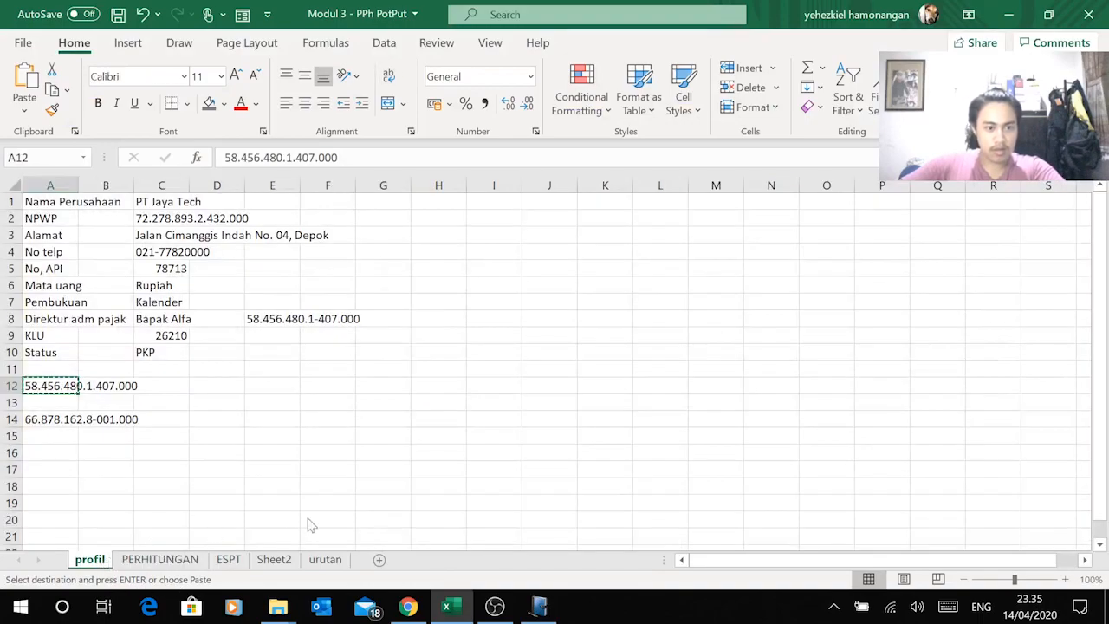
{"action": "key", "text": "alt+Tab"}
{"action": "left_click", "coordinate": [535, 342]}
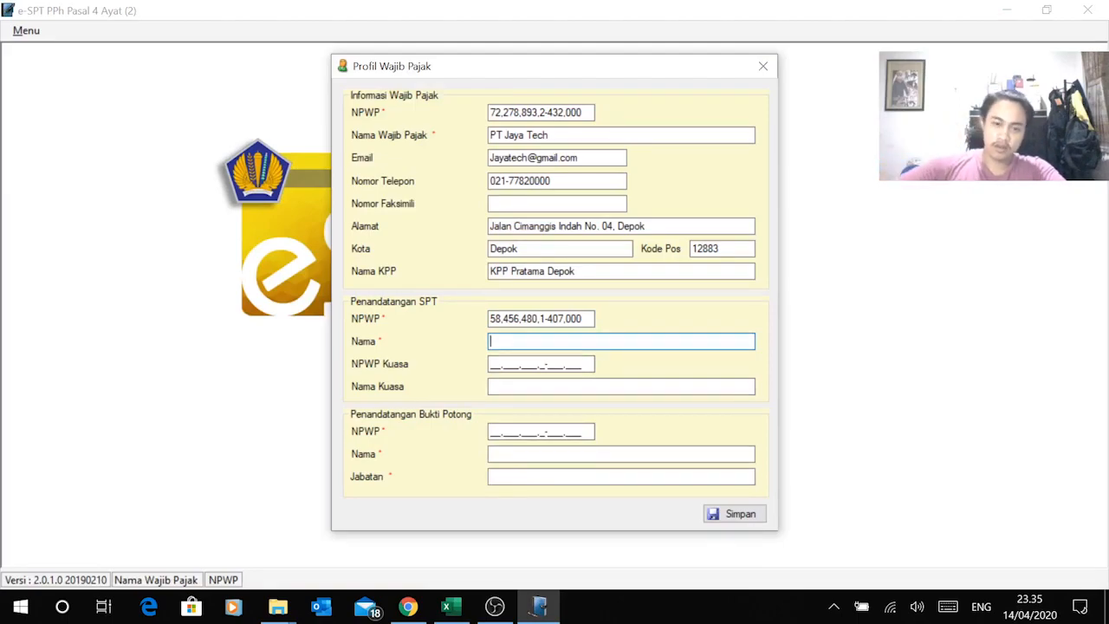
{"action": "key", "text": "alt+Tab"}
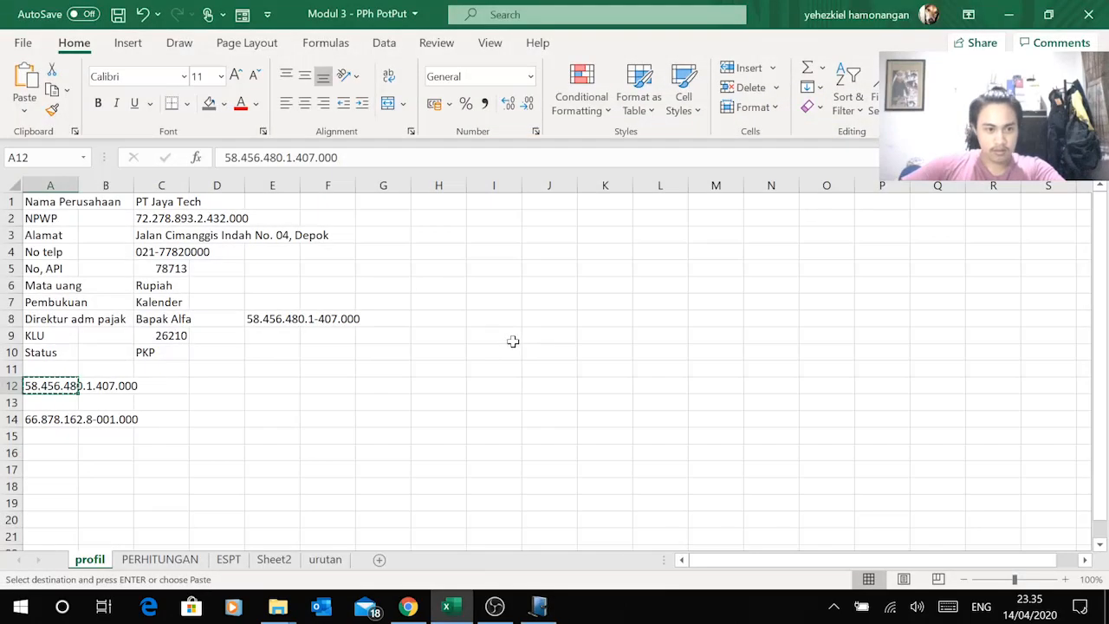
{"action": "key", "text": "alt+Tab"}
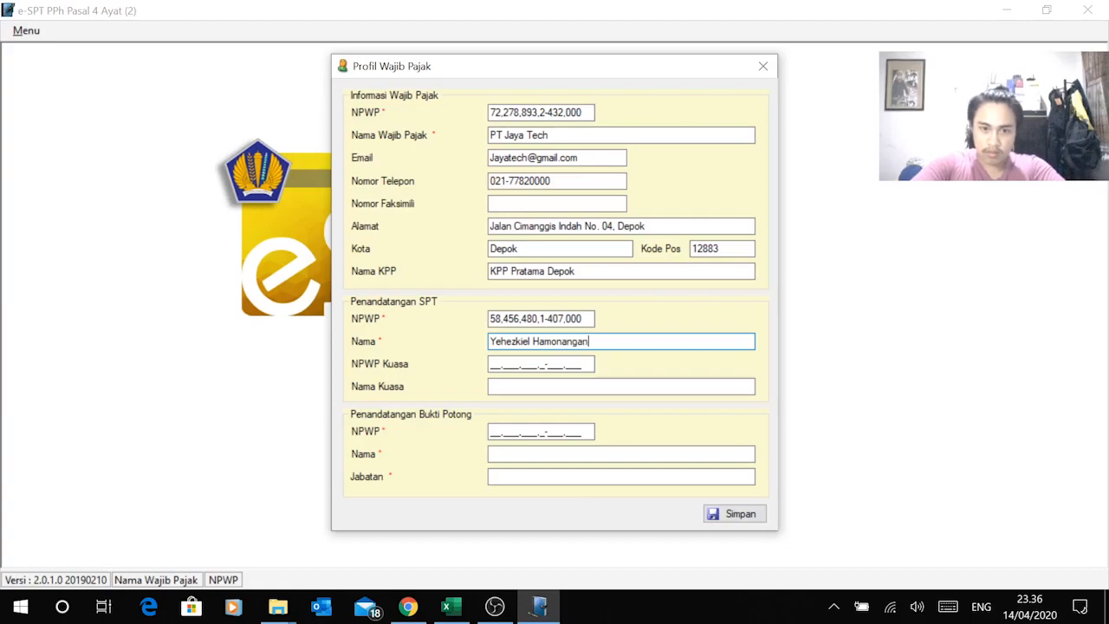
Step: Paste the director's NPWP from cell E8 as the Bukti Potong signer NPWP
{"action": "left_click", "coordinate": [542, 364]}
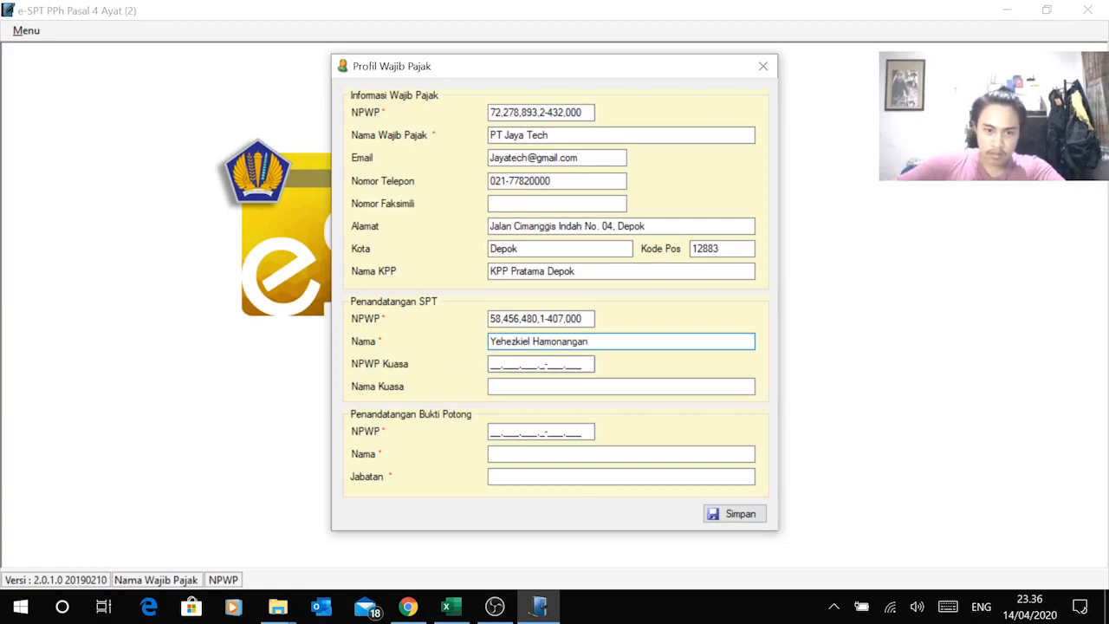
{"action": "key", "text": "Tab"}
{"action": "key", "text": "Tab"}
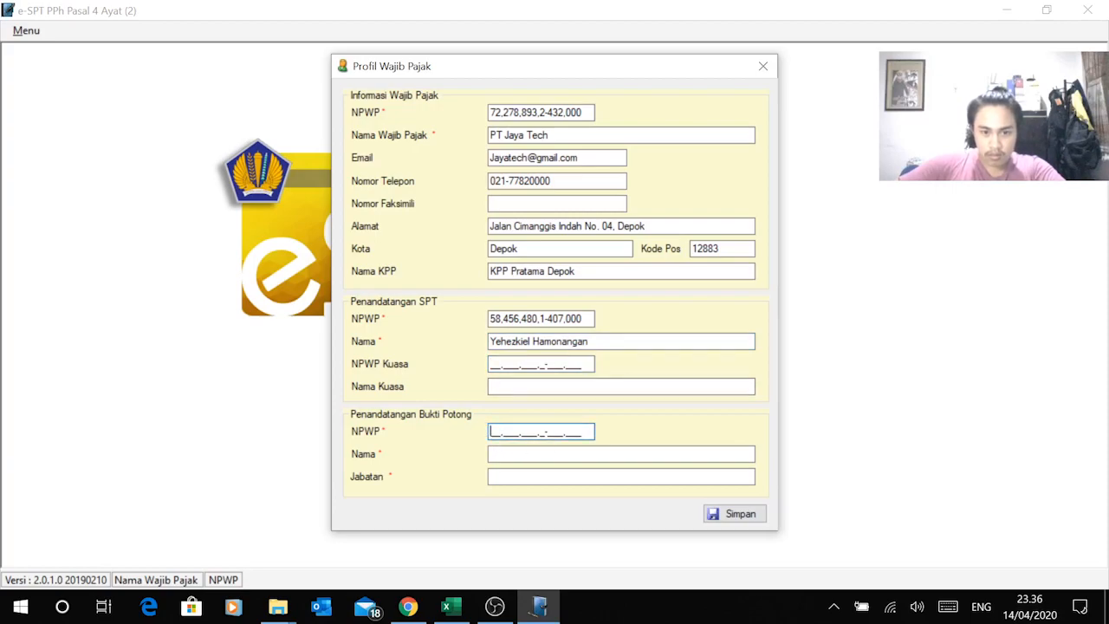
{"action": "key", "text": "alt+Tab"}
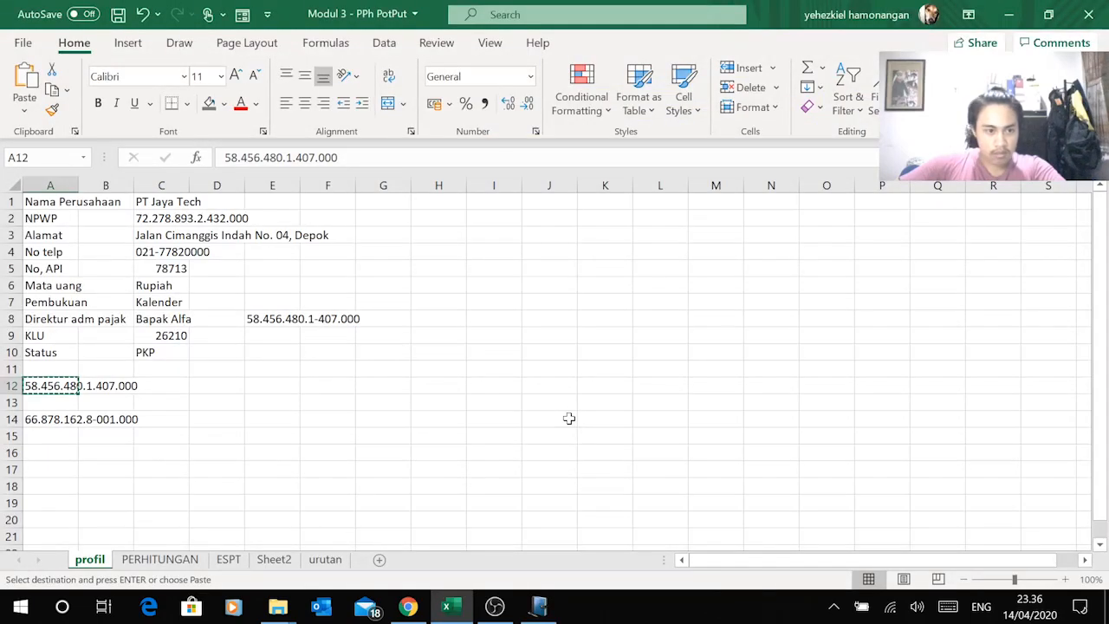
{"action": "left_click", "coordinate": [269, 319]}
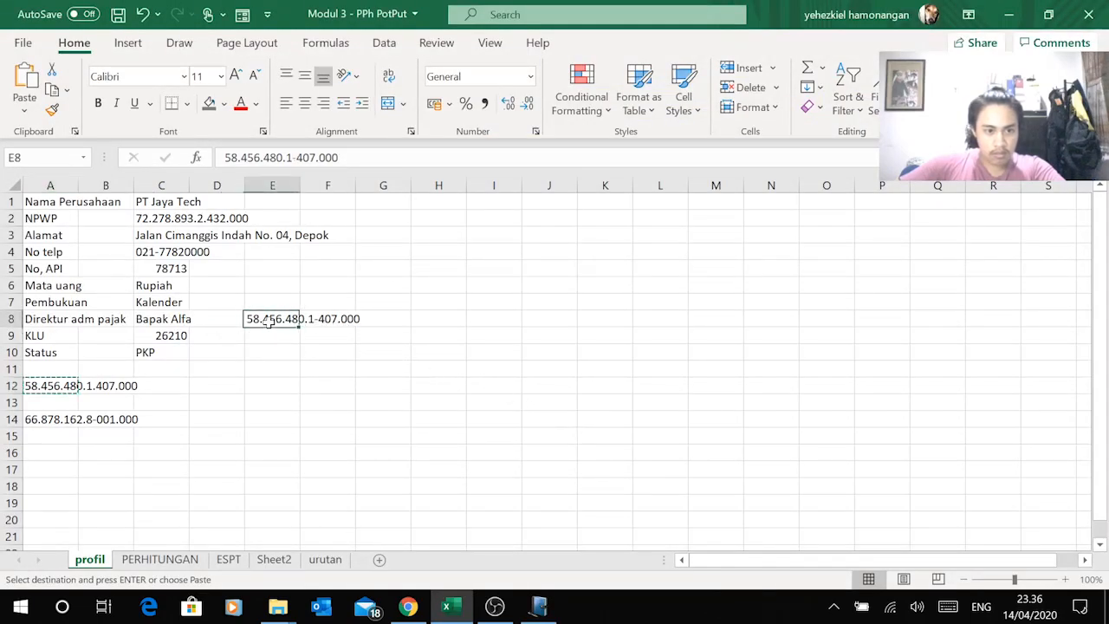
{"action": "key", "text": "alt+Tab"}
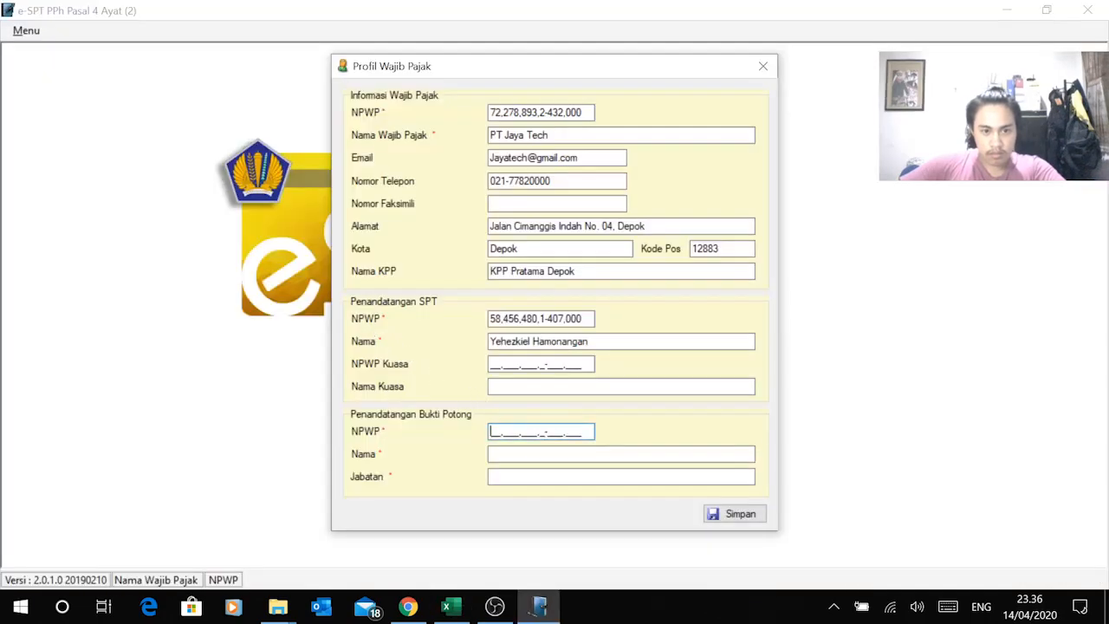
{"action": "right_click", "coordinate": [499, 434]}
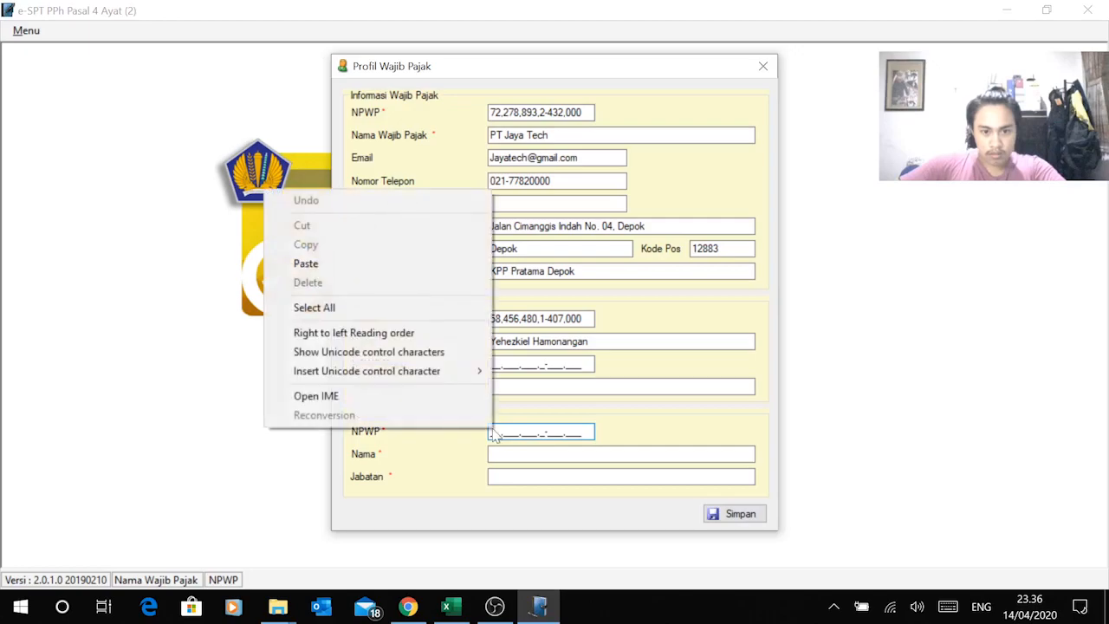
{"action": "left_click", "coordinate": [382, 263]}
Step: Enter the Bukti Potong signer's name and Jabatan Direktur Administrasi Pajak, then save the profile
{"action": "key", "text": "alt+Tab"}
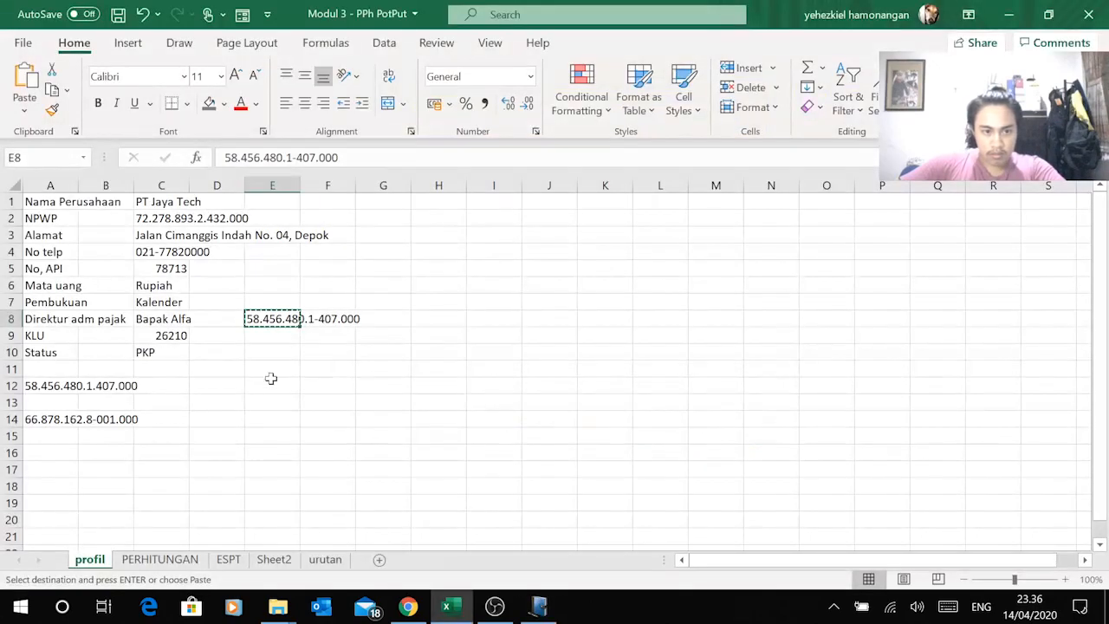
{"action": "key", "text": "alt+Tab"}
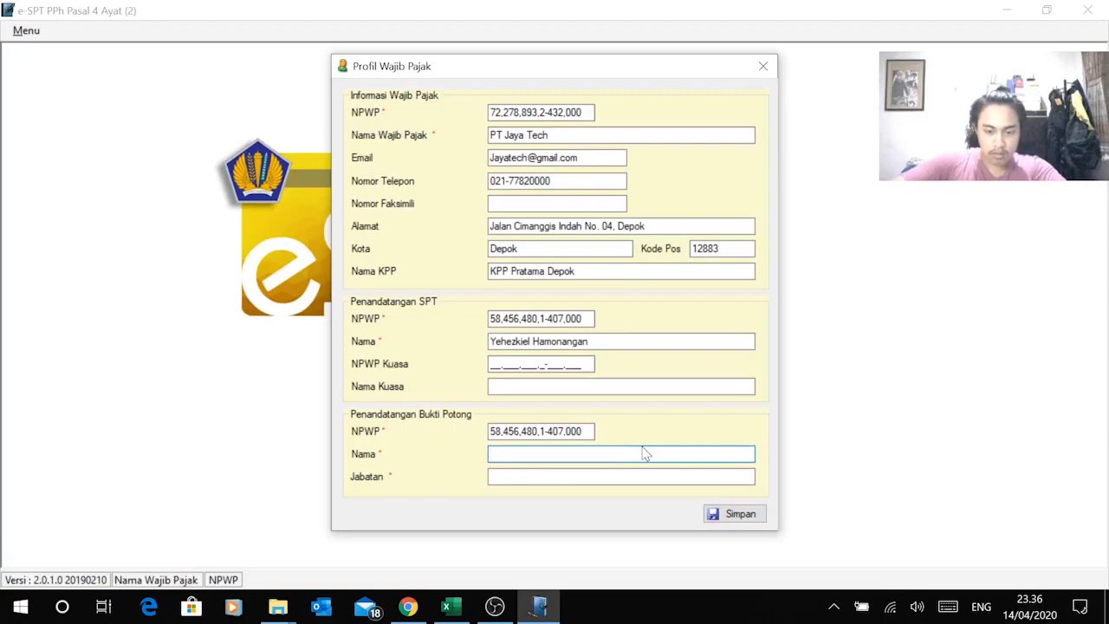
{"action": "type", "text": "Alf"}
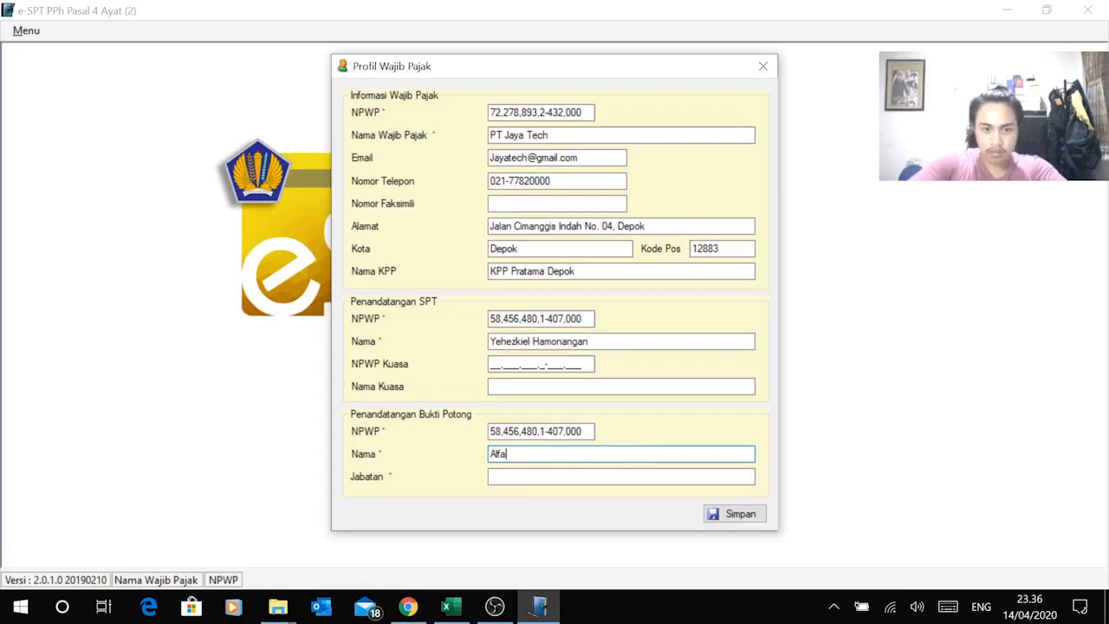
{"action": "type", "text": "a"}
{"action": "left_click", "coordinate": [564, 477]}
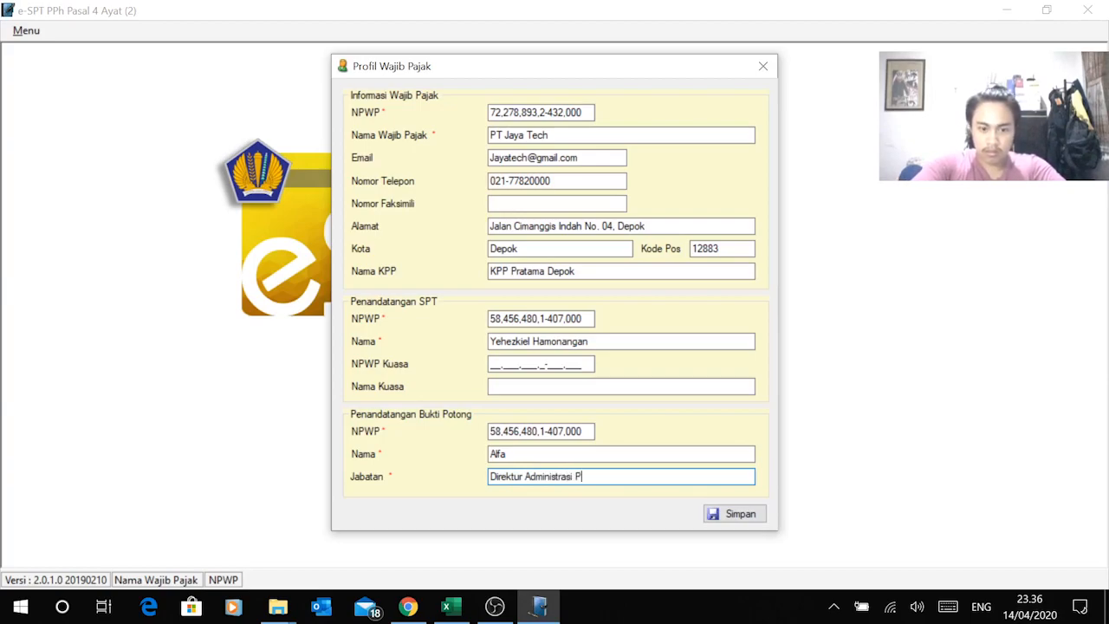
{"action": "left_click", "coordinate": [736, 514]}
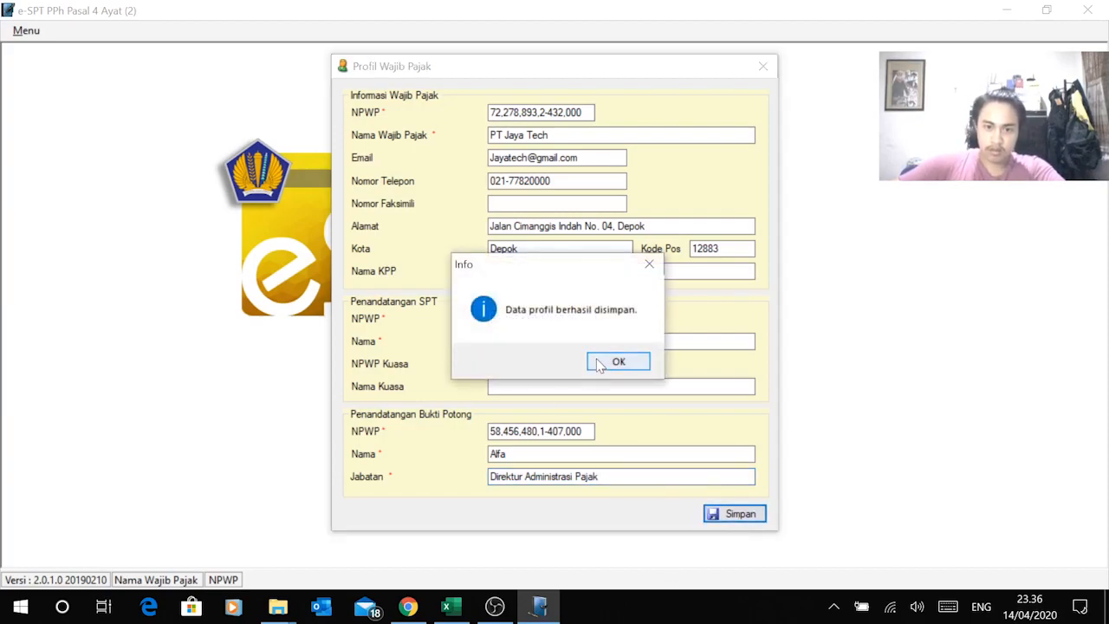
{"action": "left_click", "coordinate": [611, 361]}
Step: Choose Buat SPT Baru to begin a new SPT
{"action": "left_click", "coordinate": [26, 32]}
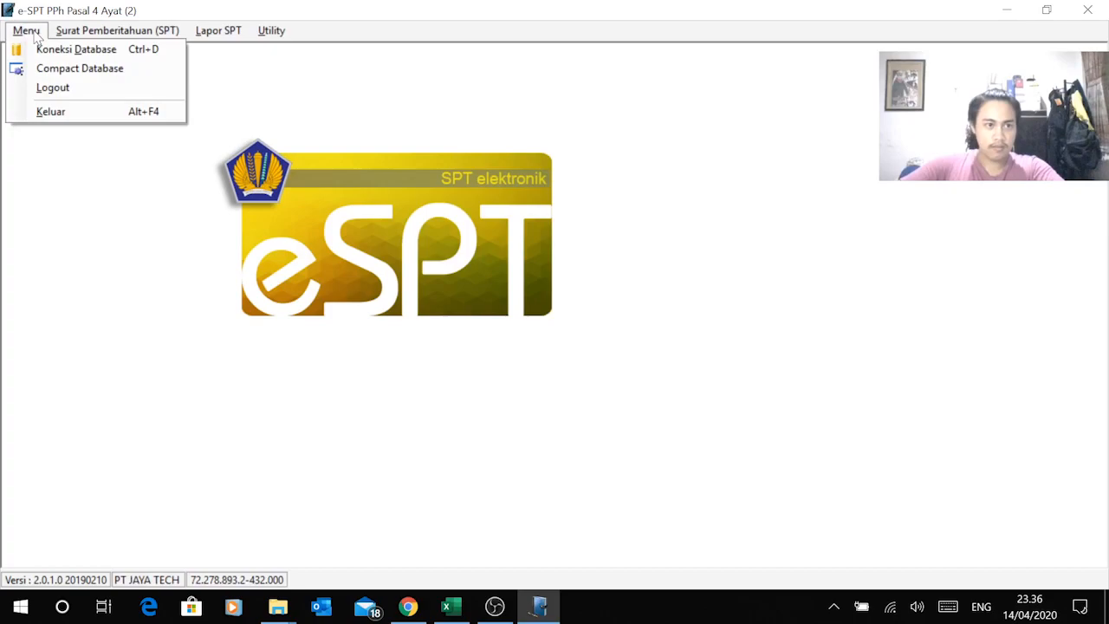
{"action": "mouse_move", "coordinate": [112, 32]}
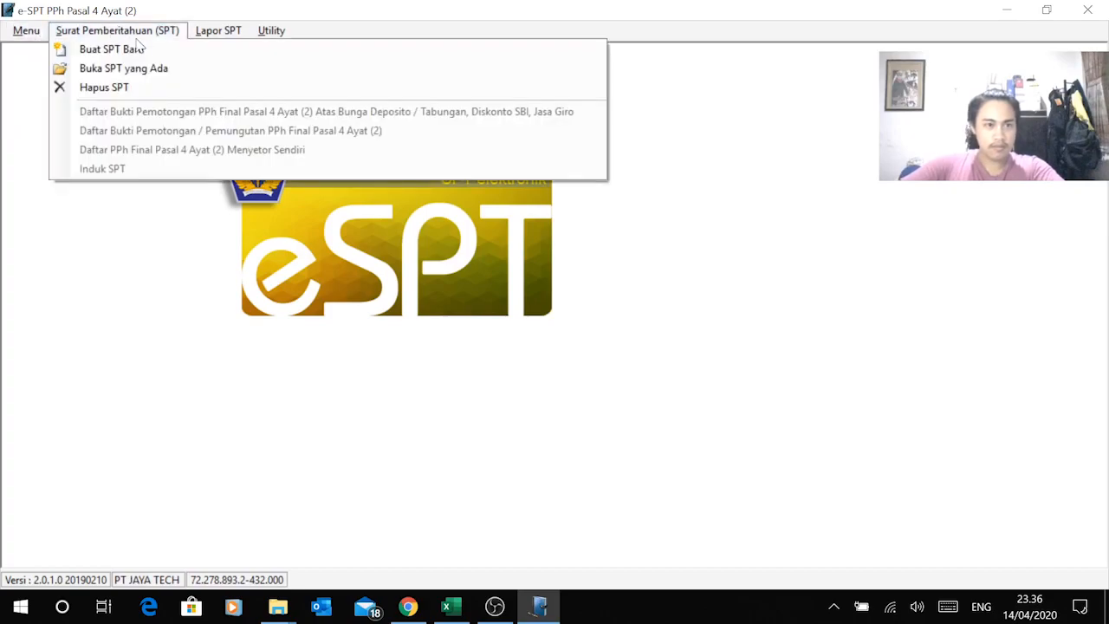
{"action": "left_click", "coordinate": [134, 49]}
Step: On the PERHITUNGAN sheet, find the 21 Okt'18 PPh 4 ayat 2 PT KGBI transaction in cell B30
{"action": "key", "text": "alt+Tab"}
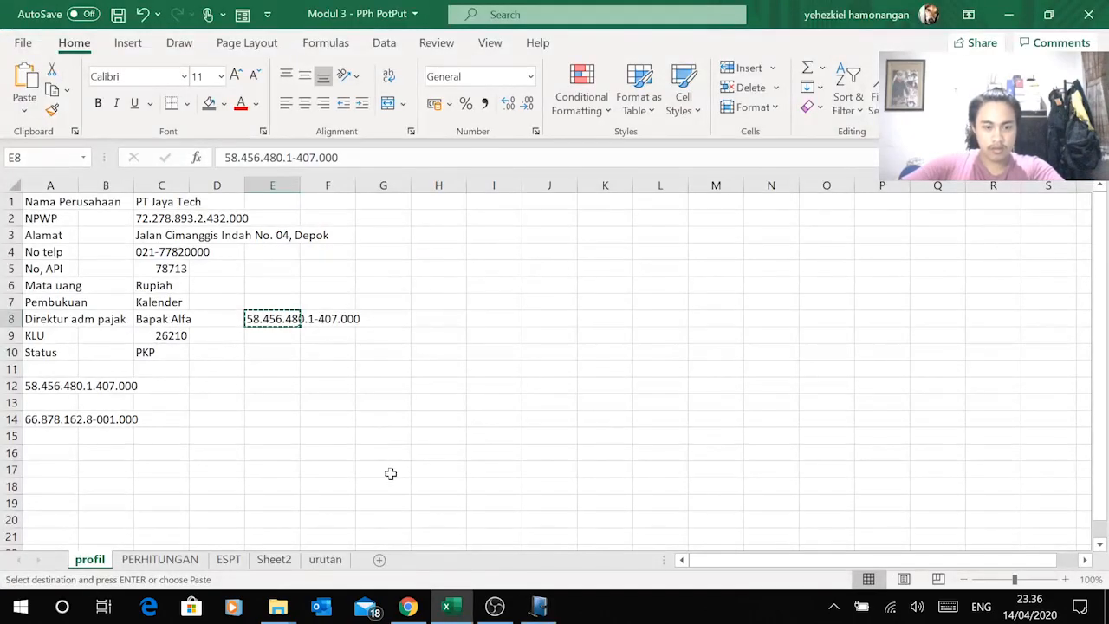
{"action": "left_click", "coordinate": [163, 560]}
{"action": "scroll", "coordinate": [177, 440], "scroll_direction": "up", "scroll_amount": 3}
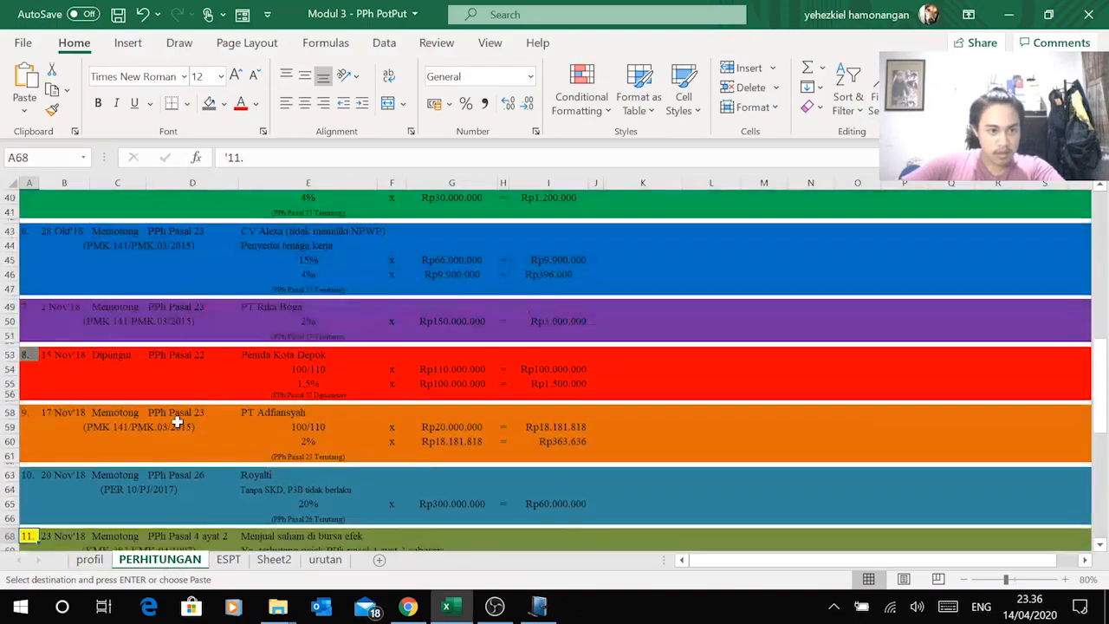
{"action": "scroll", "coordinate": [177, 422], "scroll_direction": "up", "scroll_amount": 10}
{"action": "scroll", "coordinate": [178, 422], "scroll_direction": "down", "scroll_amount": 1}
{"action": "scroll", "coordinate": [218, 461], "scroll_direction": "up", "scroll_amount": 4}
{"action": "scroll", "coordinate": [219, 457], "scroll_direction": "down", "scroll_amount": 4}
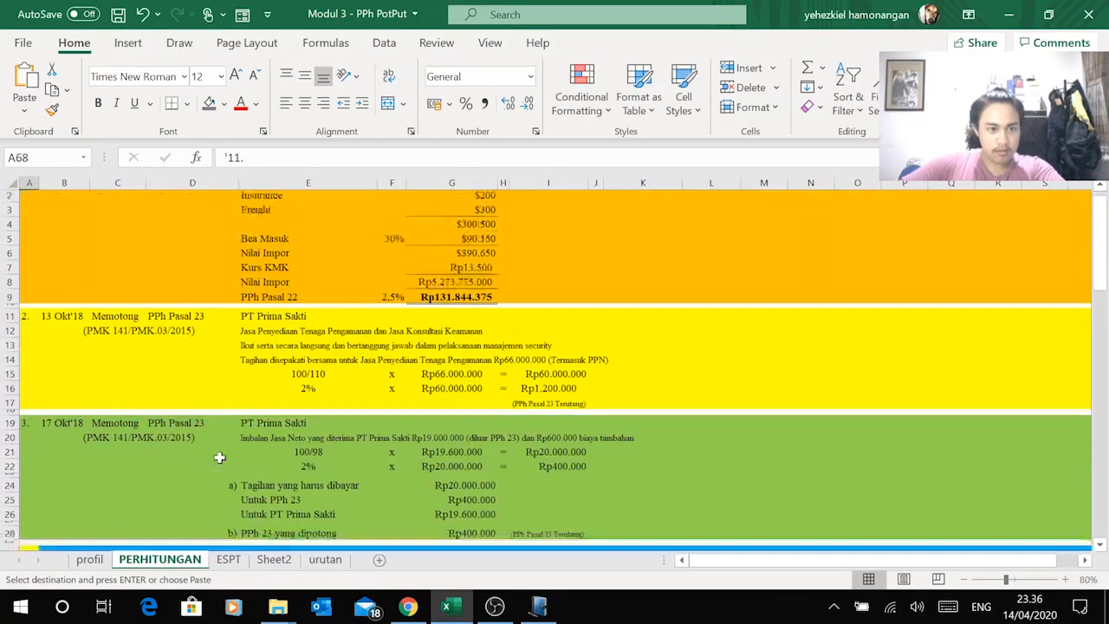
{"action": "left_click", "coordinate": [186, 435]}
{"action": "scroll", "coordinate": [197, 461], "scroll_direction": "down", "scroll_amount": 3}
{"action": "scroll", "coordinate": [198, 461], "scroll_direction": "down", "scroll_amount": 9}
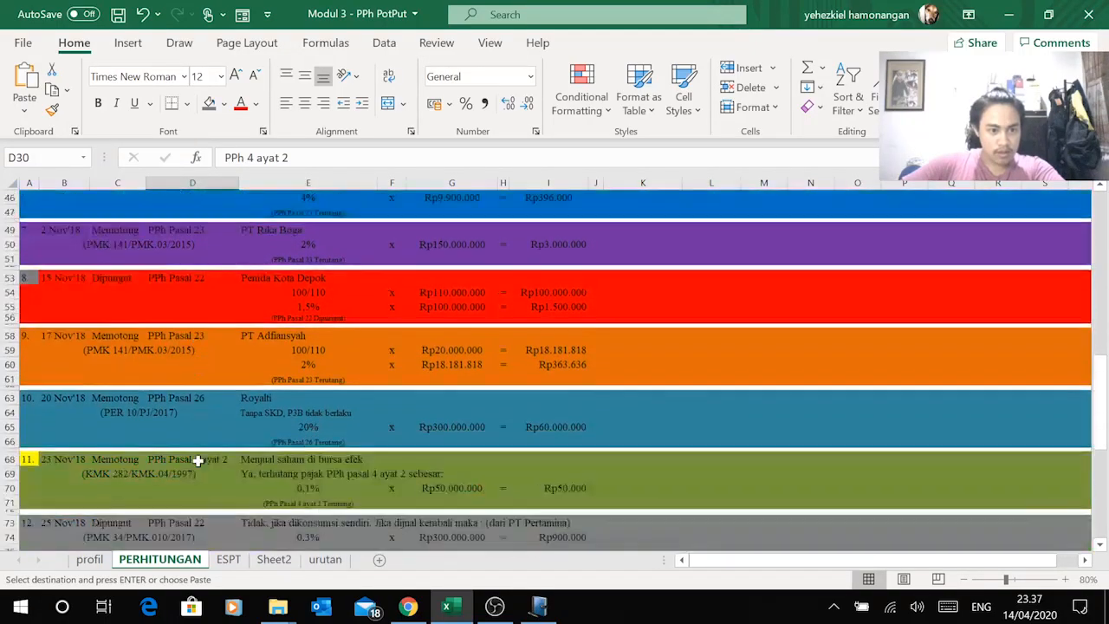
{"action": "scroll", "coordinate": [198, 462], "scroll_direction": "down", "scroll_amount": 2}
{"action": "left_click", "coordinate": [73, 384]}
{"action": "scroll", "coordinate": [175, 425], "scroll_direction": "up", "scroll_amount": 13}
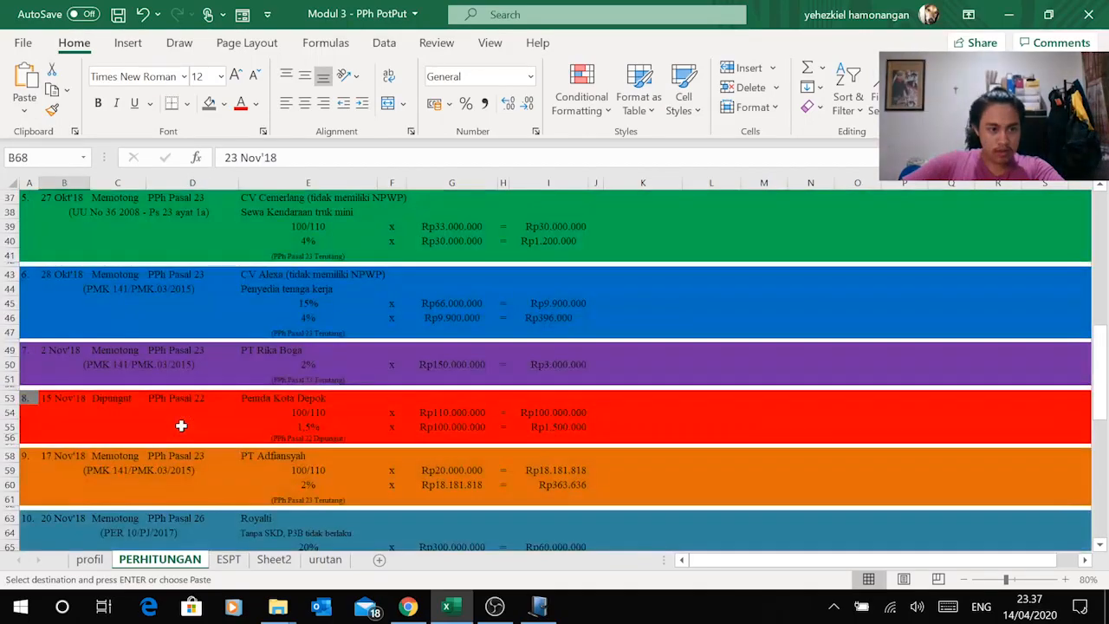
{"action": "left_click", "coordinate": [65, 405]}
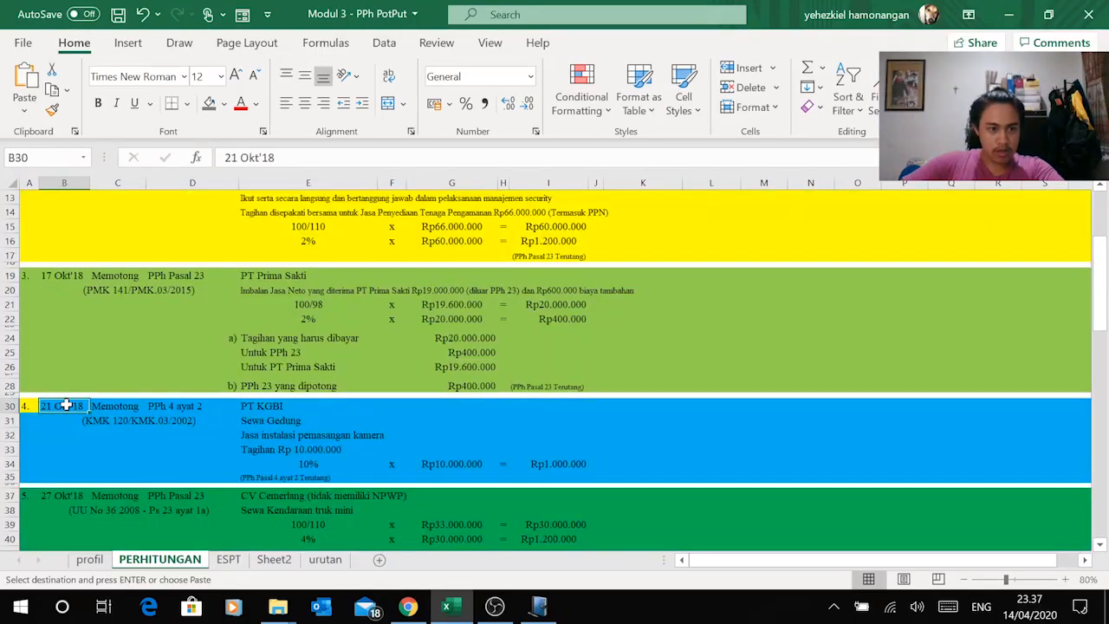
{"action": "key", "text": "alt+Tab"}
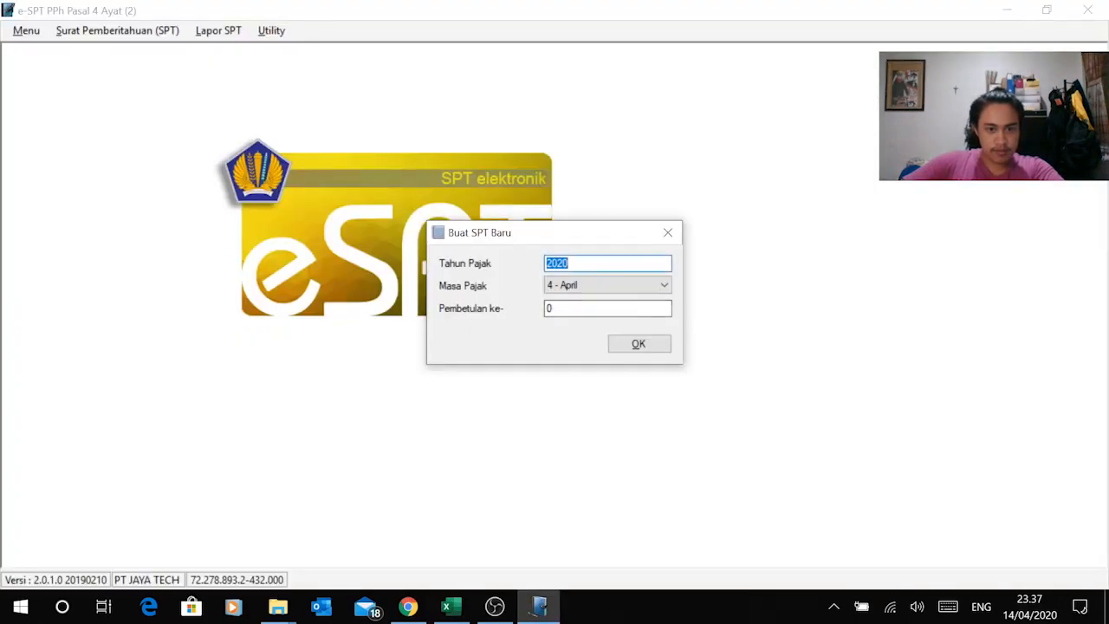
Step: Create the SPT for tax year 2018, period 10 - Oktober, revision 0, and acknowledge it
{"action": "left_click", "coordinate": [624, 285]}
{"action": "left_click", "coordinate": [620, 267]}
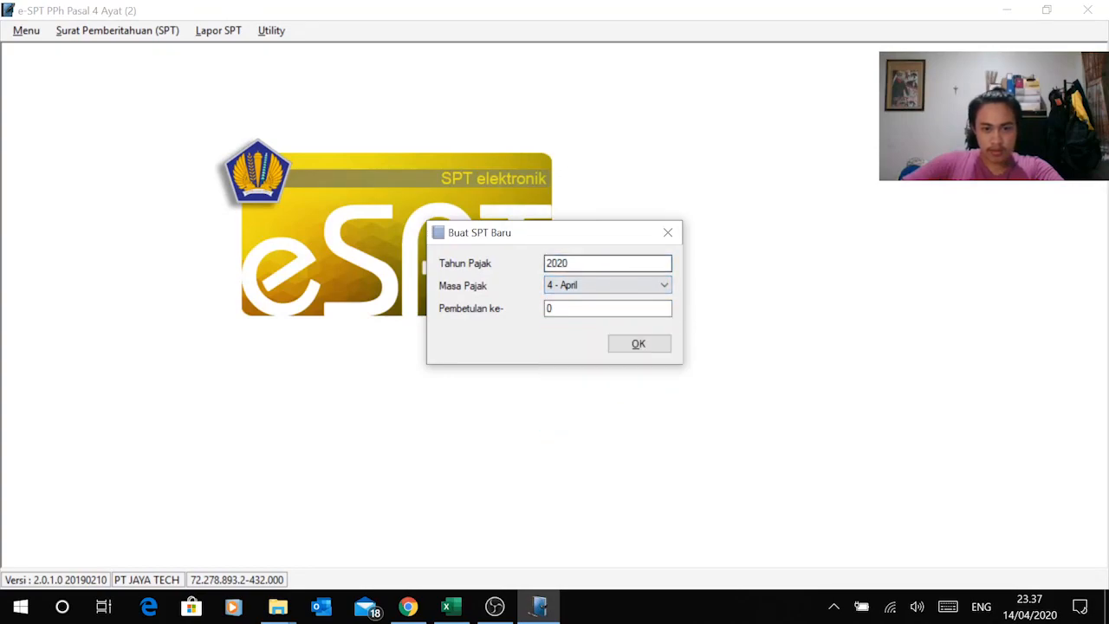
{"action": "double_click", "coordinate": [557, 263]}
{"action": "type", "text": "20"}
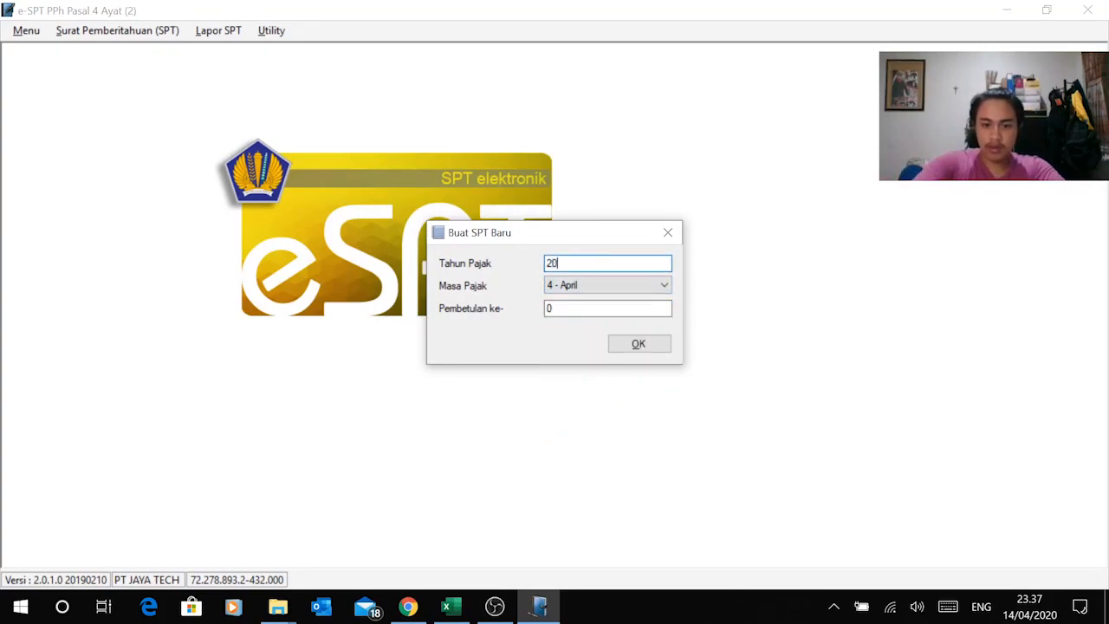
{"action": "left_click", "coordinate": [655, 293]}
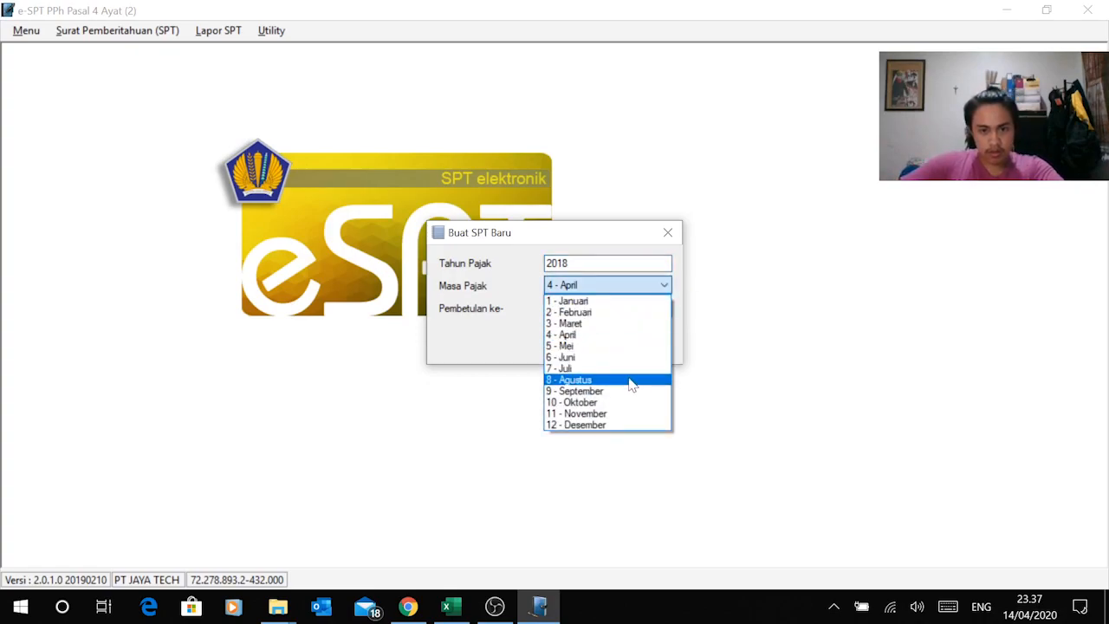
{"action": "left_click", "coordinate": [622, 402]}
{"action": "left_click", "coordinate": [624, 308]}
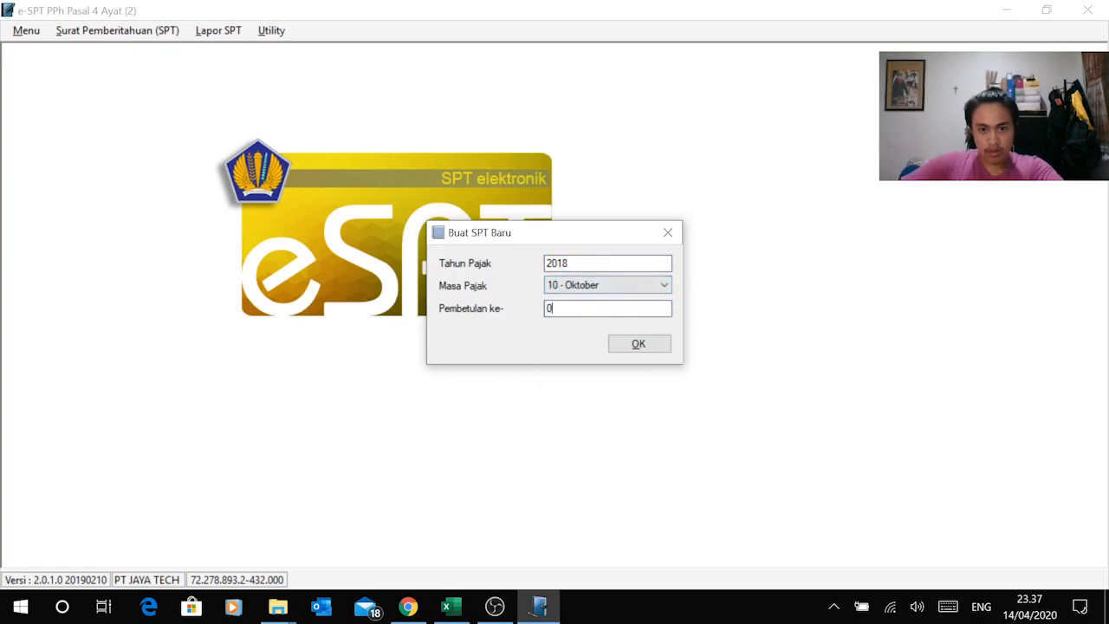
{"action": "key", "text": "alt+Tab"}
{"action": "key", "text": "alt+Tab"}
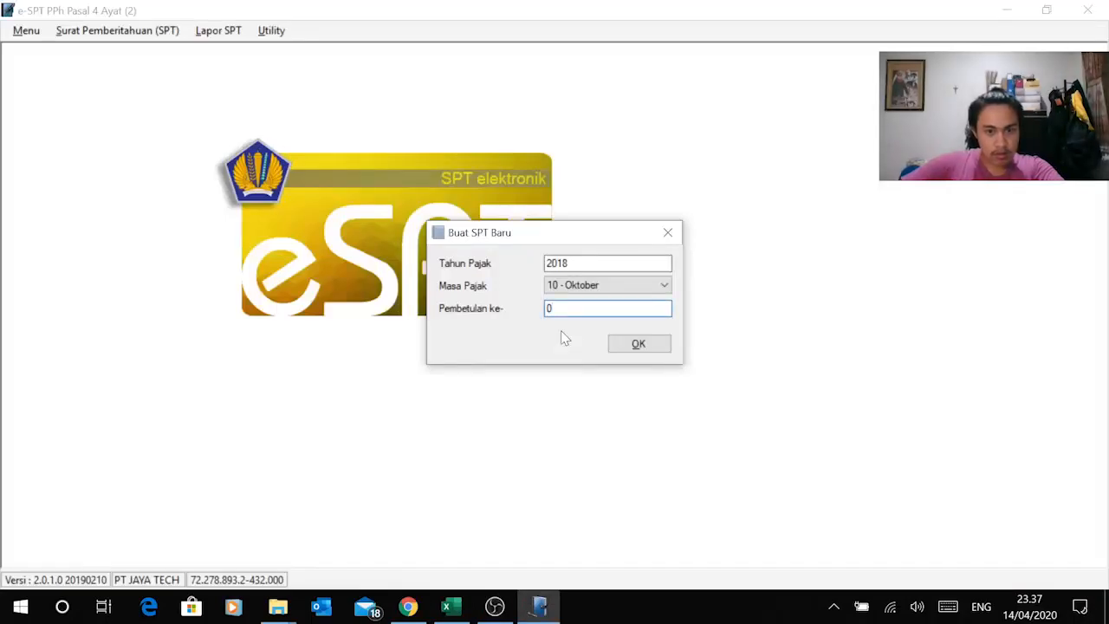
{"action": "left_click", "coordinate": [641, 344]}
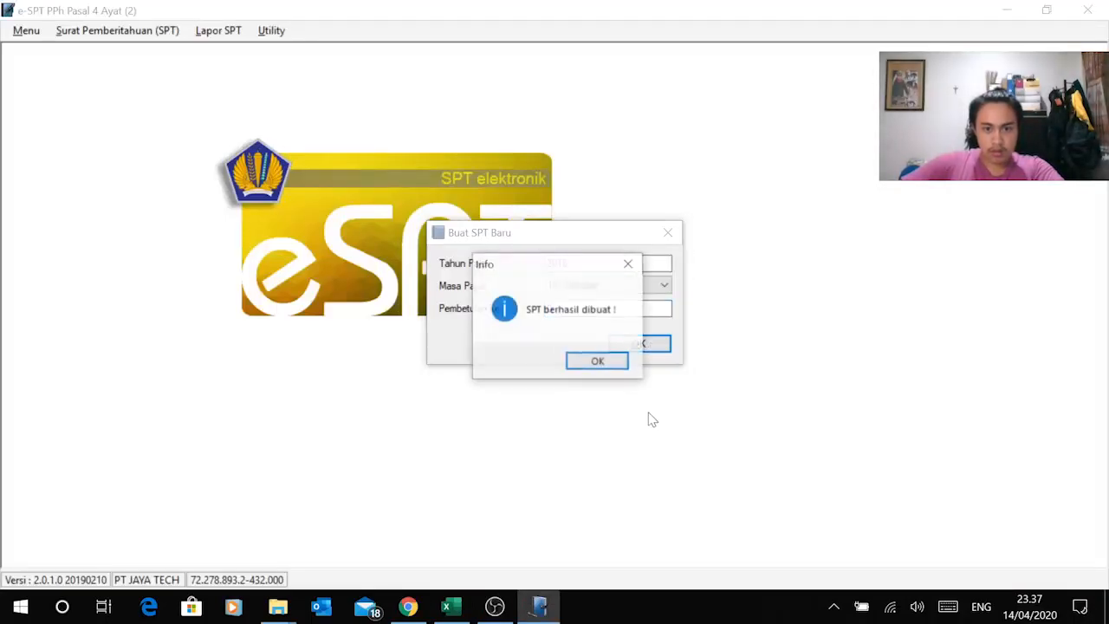
{"action": "left_click", "coordinate": [597, 360]}
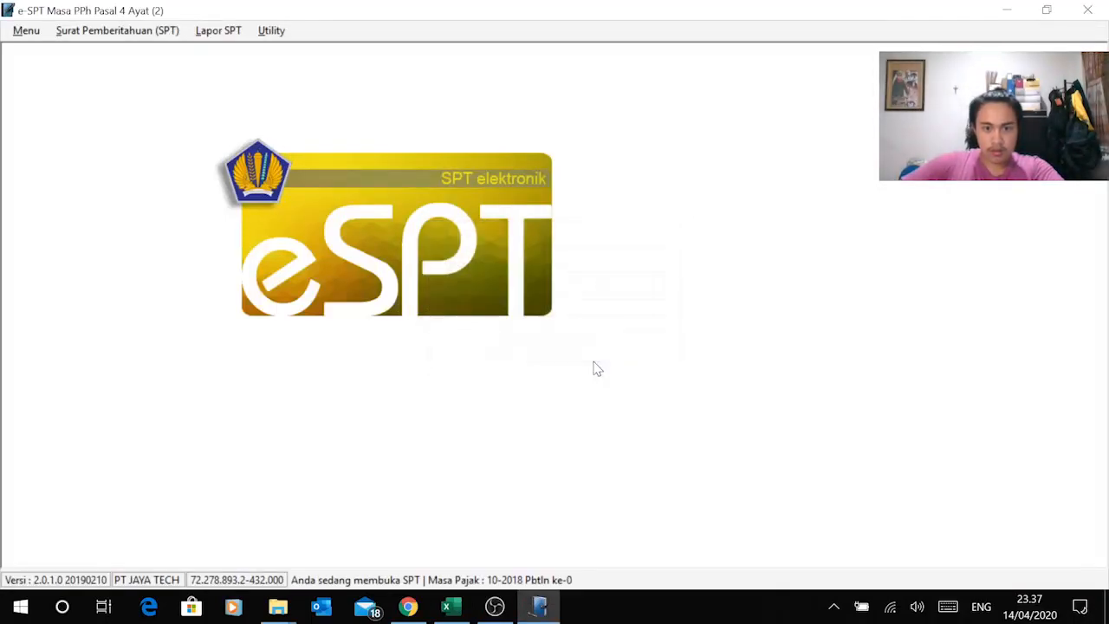
Step: Cross-check the workbook's PPh 4 ayat 2 and Sewa Gedung cells, then open the Menyetor Sendiri list
{"action": "left_click", "coordinate": [173, 33]}
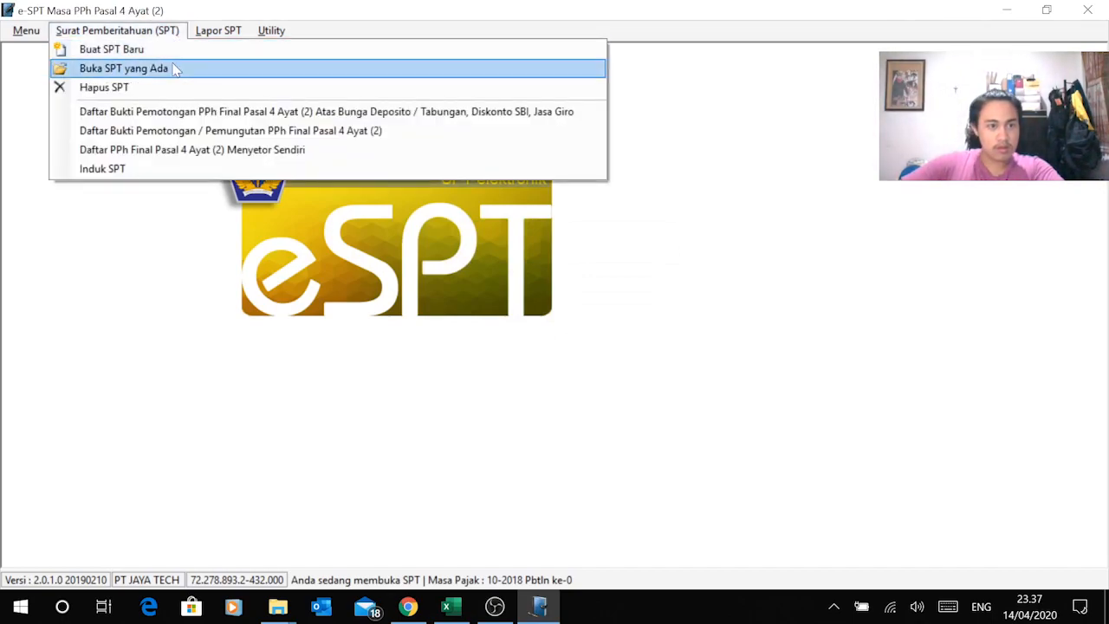
{"action": "key", "text": "alt+Tab"}
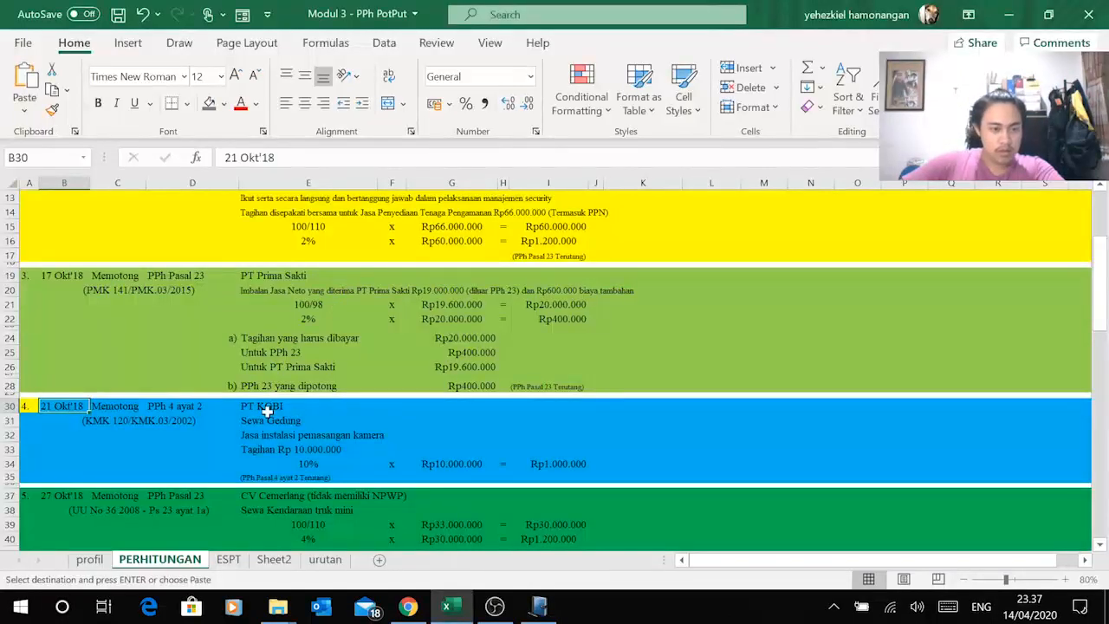
{"action": "left_click", "coordinate": [209, 417]}
{"action": "left_click", "coordinate": [161, 407]}
{"action": "key", "text": "alt+Tab"}
{"action": "left_click", "coordinate": [149, 33]}
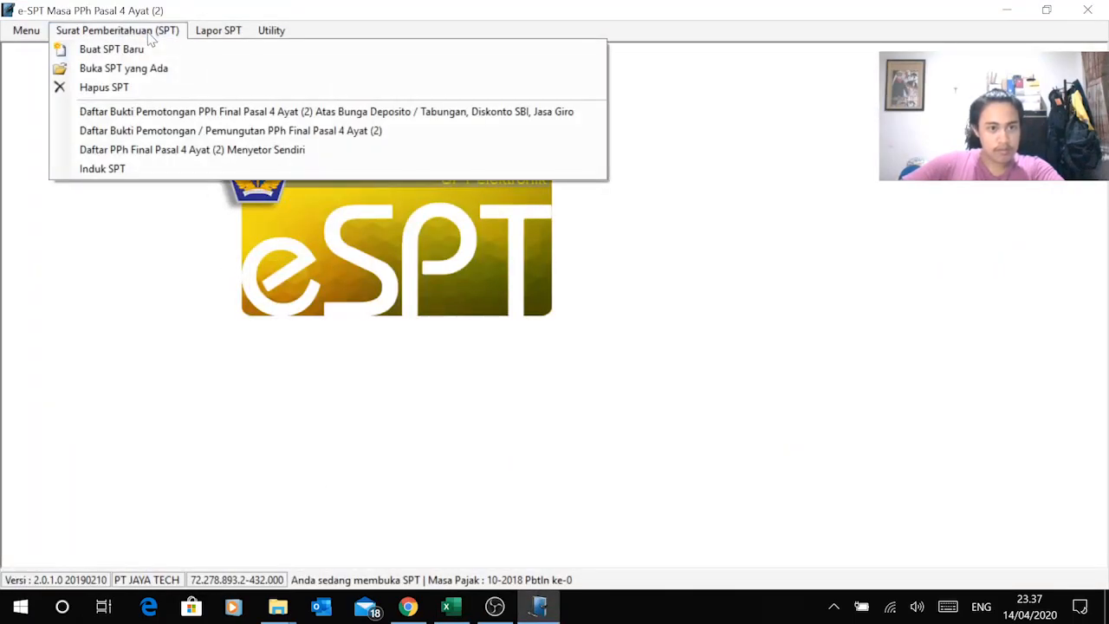
{"action": "key", "text": "alt+Tab"}
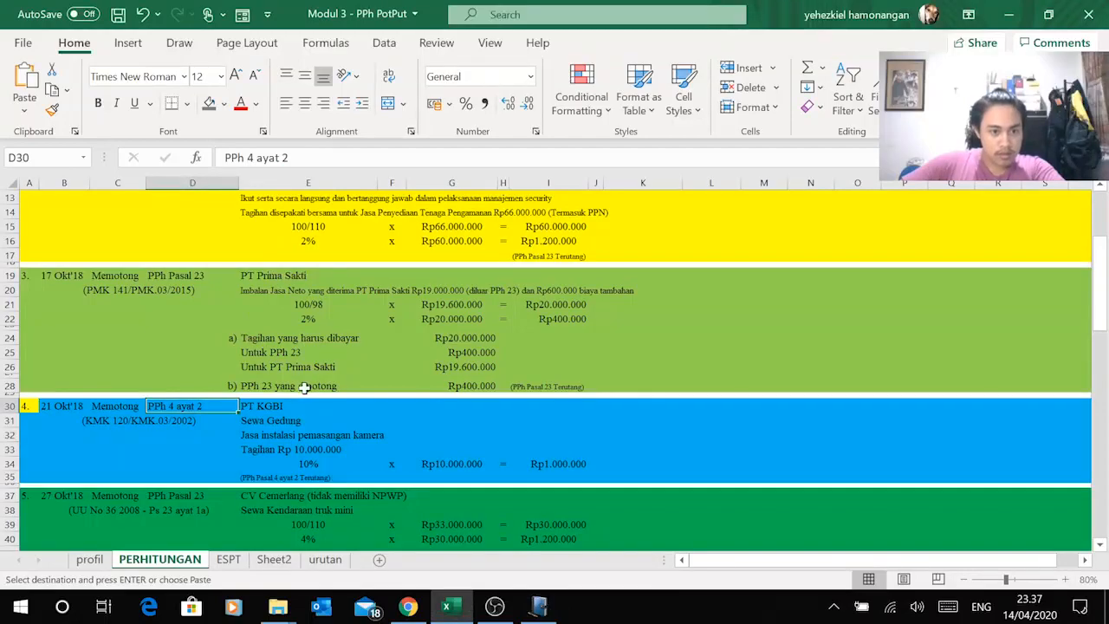
{"action": "left_click", "coordinate": [291, 418]}
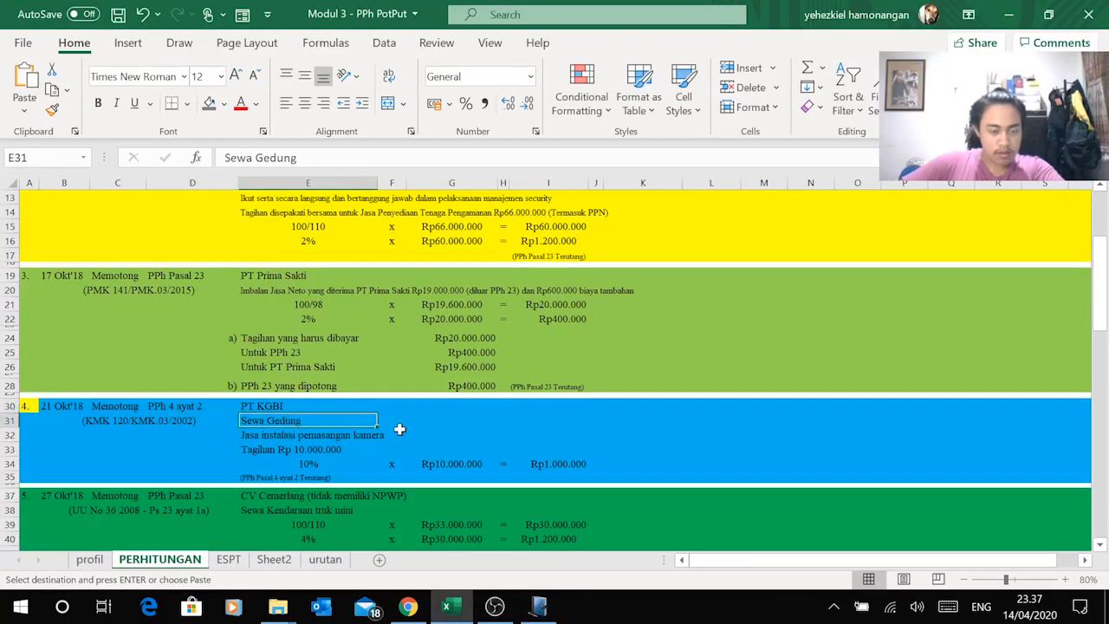
{"action": "key", "text": "alt+Tab"}
{"action": "left_click", "coordinate": [153, 31]}
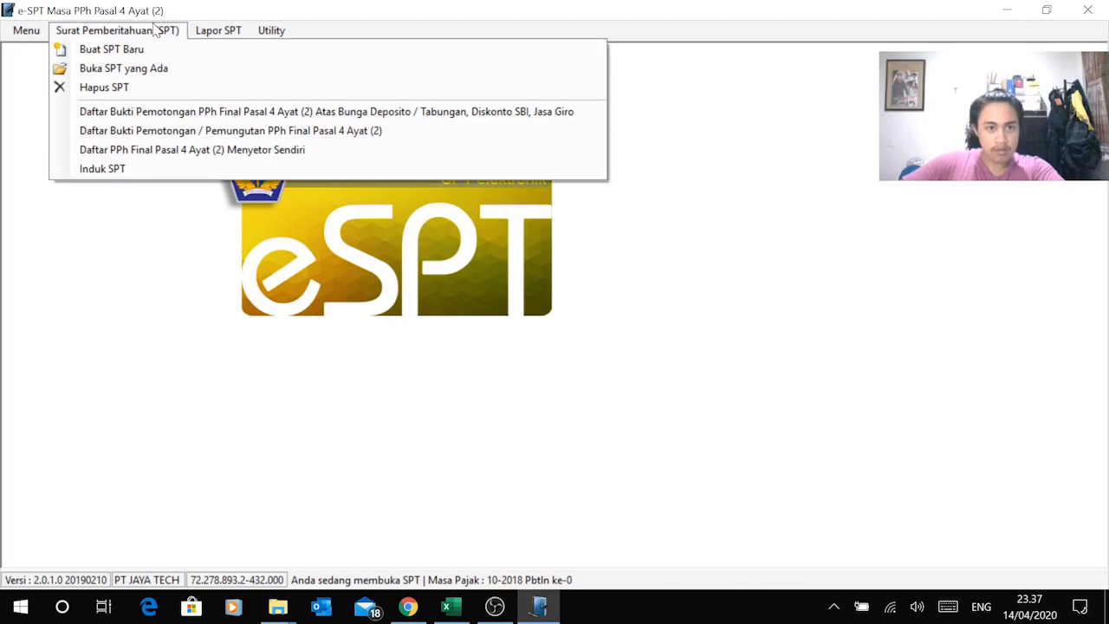
{"action": "left_click", "coordinate": [217, 150]}
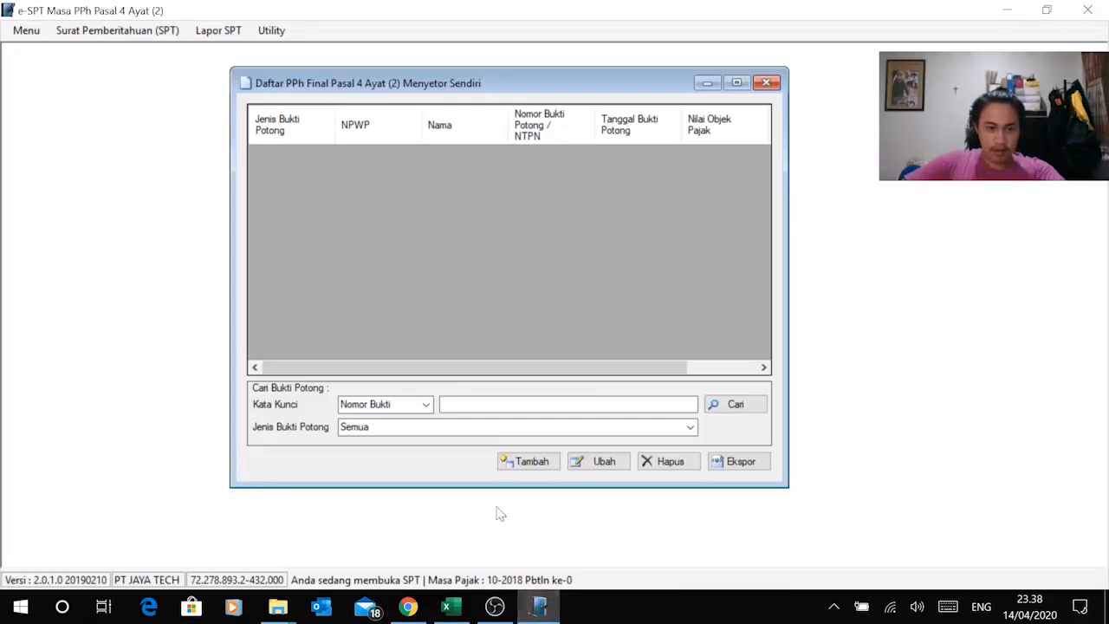
Step: Add a self-payment entry of type 'atas Penghasilan Persewaan Tanah dan/atau Bangunan'
{"action": "left_click", "coordinate": [533, 465]}
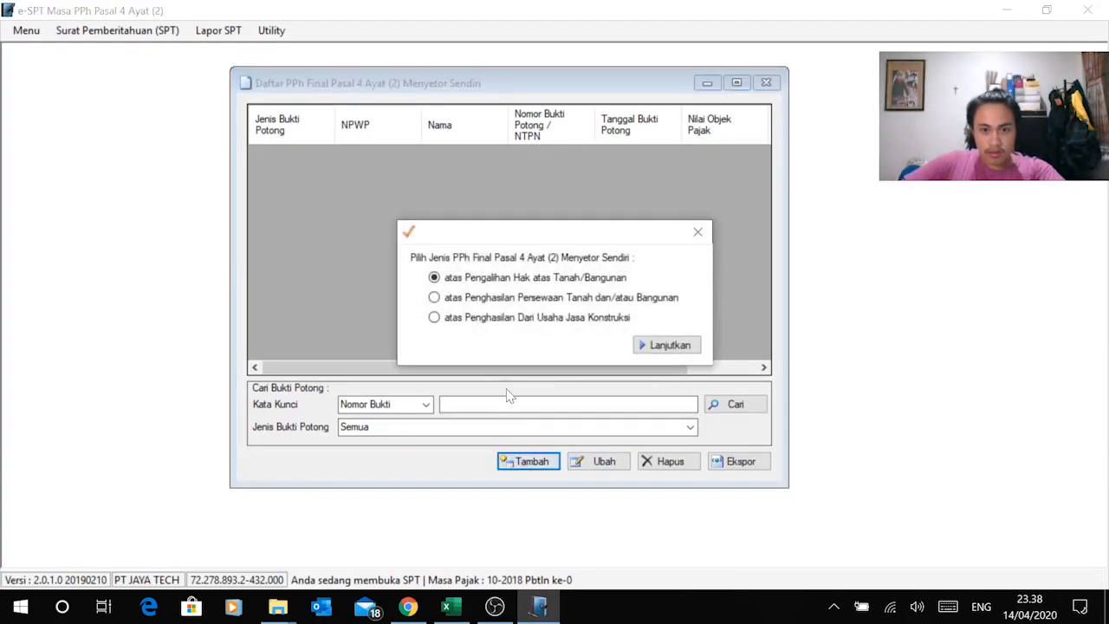
{"action": "left_click", "coordinate": [539, 300]}
{"action": "left_click", "coordinate": [651, 345]}
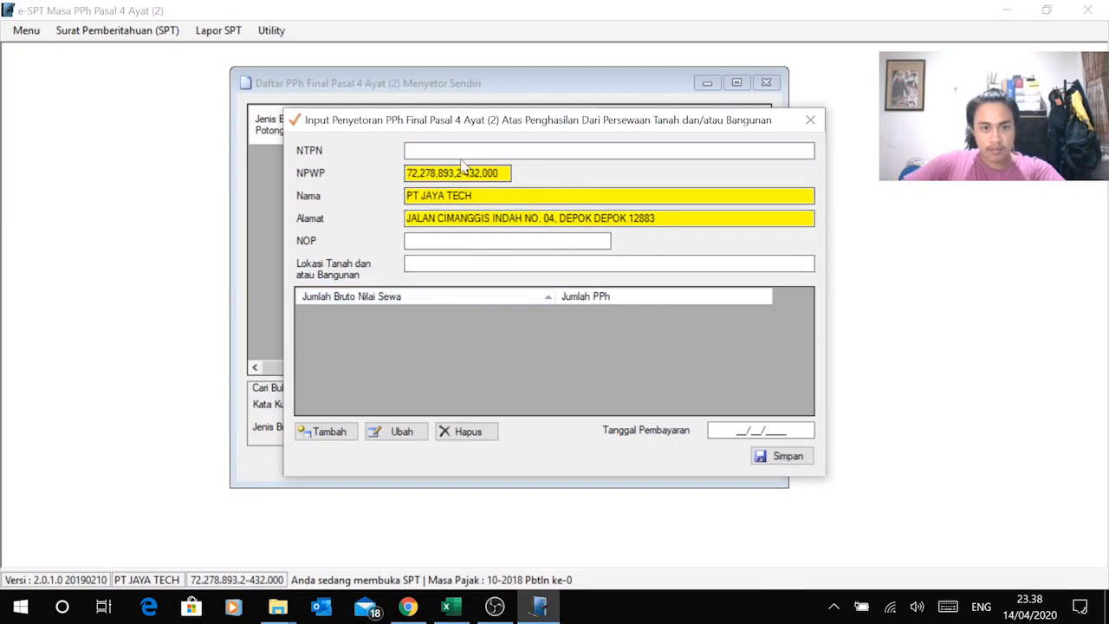
Step: Enter a placeholder NTPN and bring up the exercise PDF in the browser
{"action": "type", "text": "12345"}
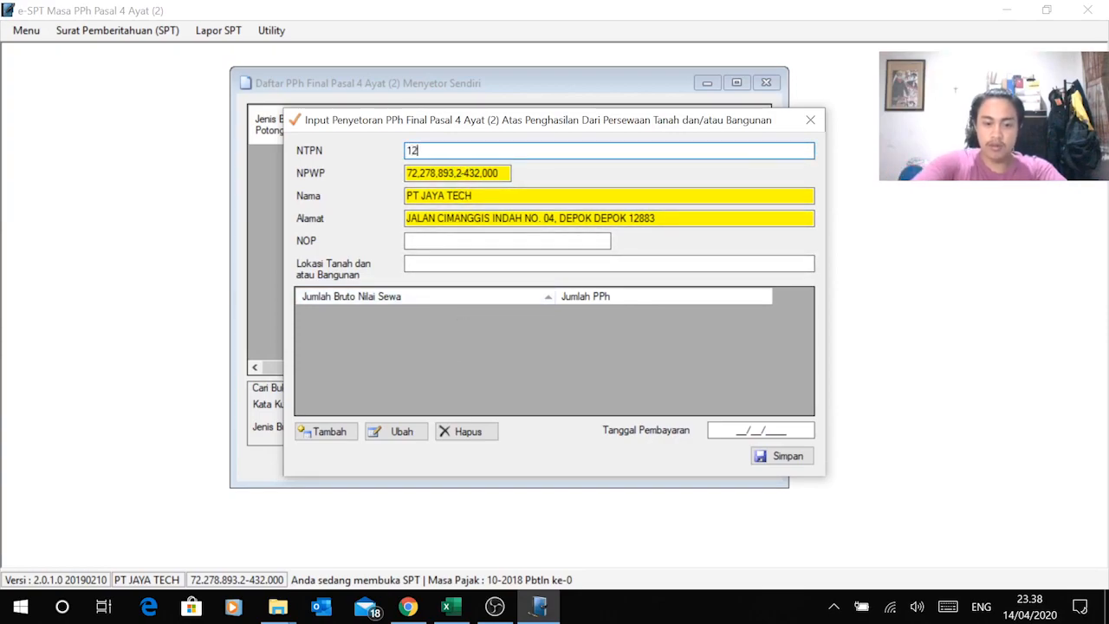
{"action": "left_click", "coordinate": [407, 242]}
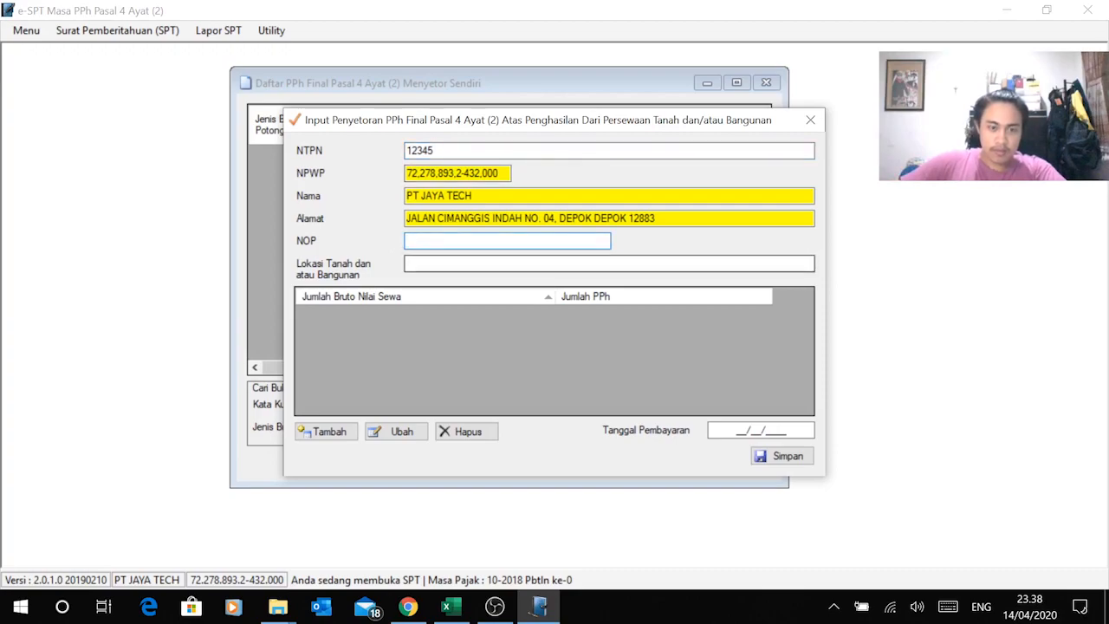
{"action": "key", "text": "alt+Tab"}
{"action": "key", "text": "alt+Tab"}
{"action": "left_click", "coordinate": [453, 608]}
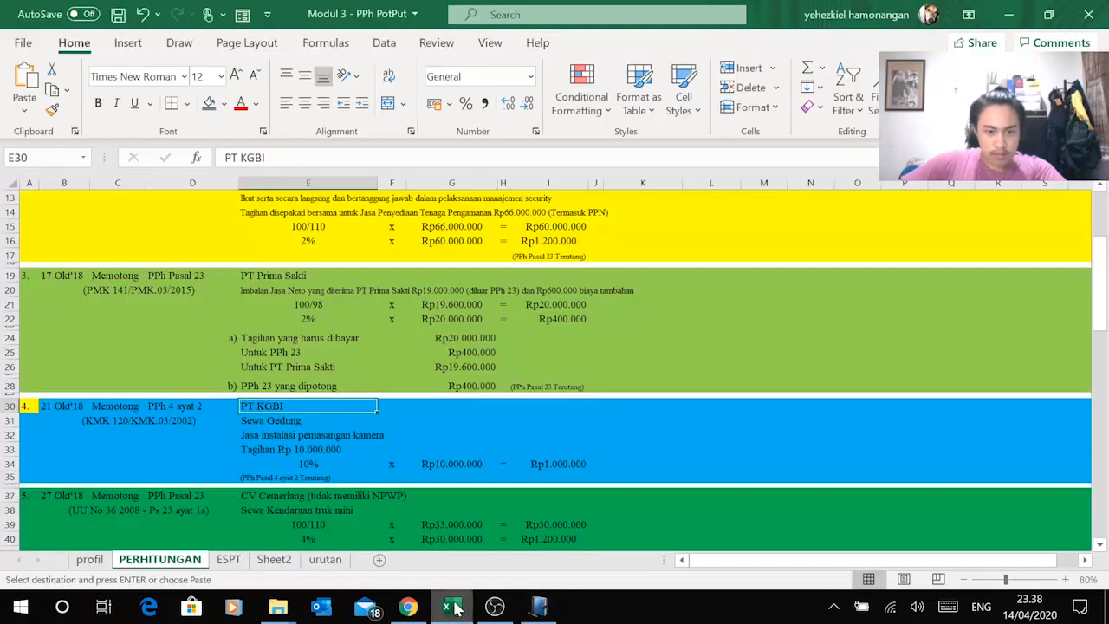
{"action": "left_click", "coordinate": [407, 608]}
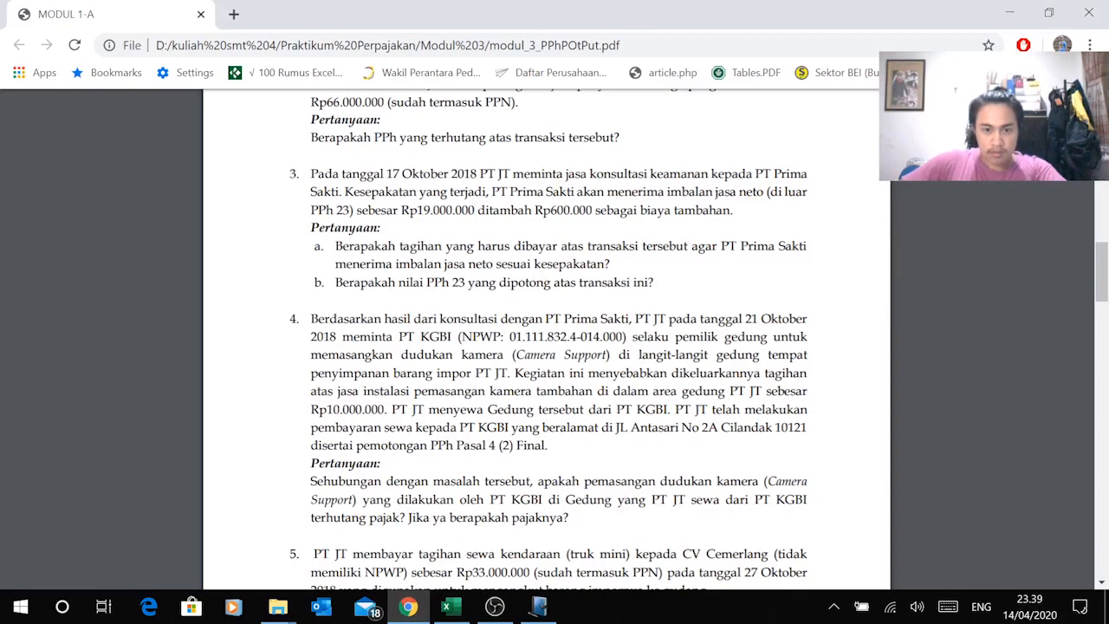
Step: Copy PT KGBI's address from the PDF and paste it as the land and building location
{"action": "left_click_drag", "start_coordinate": [613, 428], "coordinate": [810, 427]}
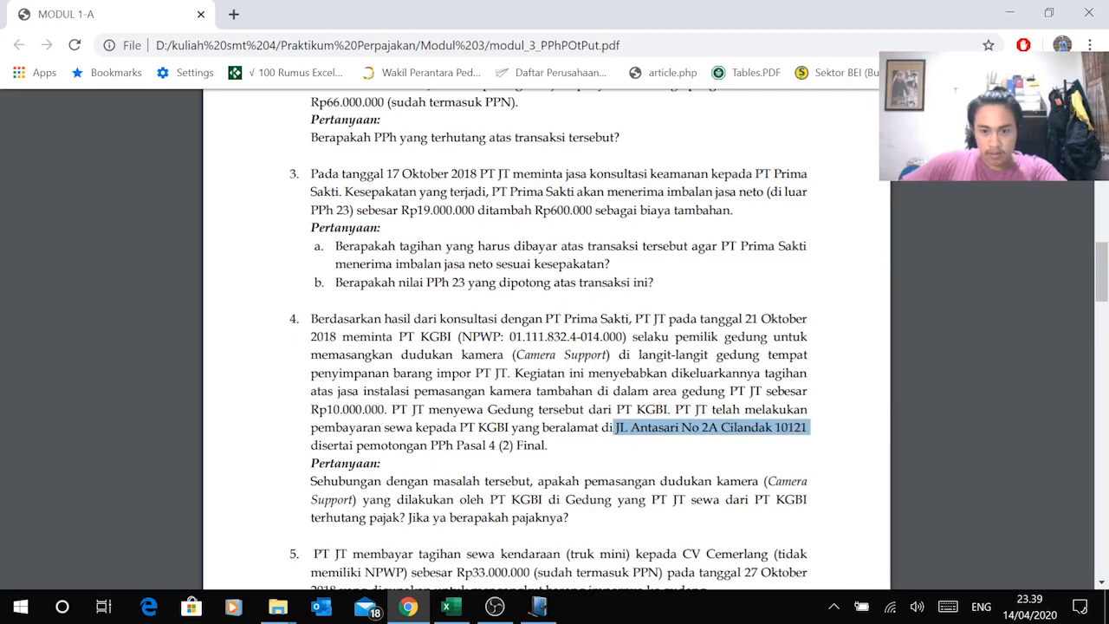
{"action": "right_click", "coordinate": [738, 429]}
{"action": "left_click", "coordinate": [779, 271]}
{"action": "key", "text": "alt+Tab"}
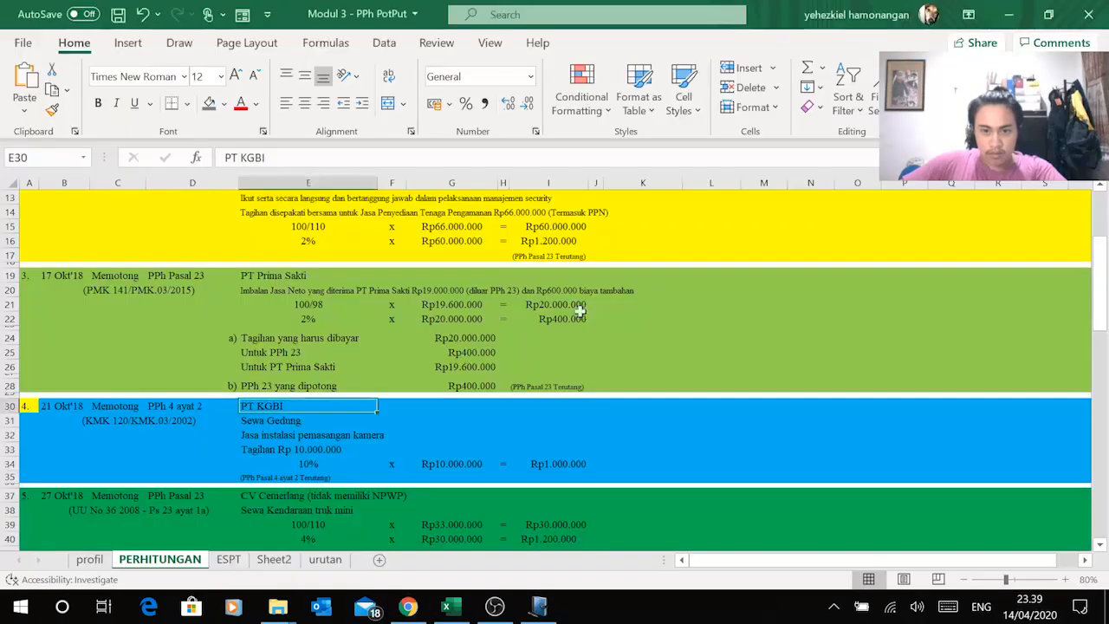
{"action": "left_click", "coordinate": [451, 608]}
{"action": "left_click", "coordinate": [537, 606]}
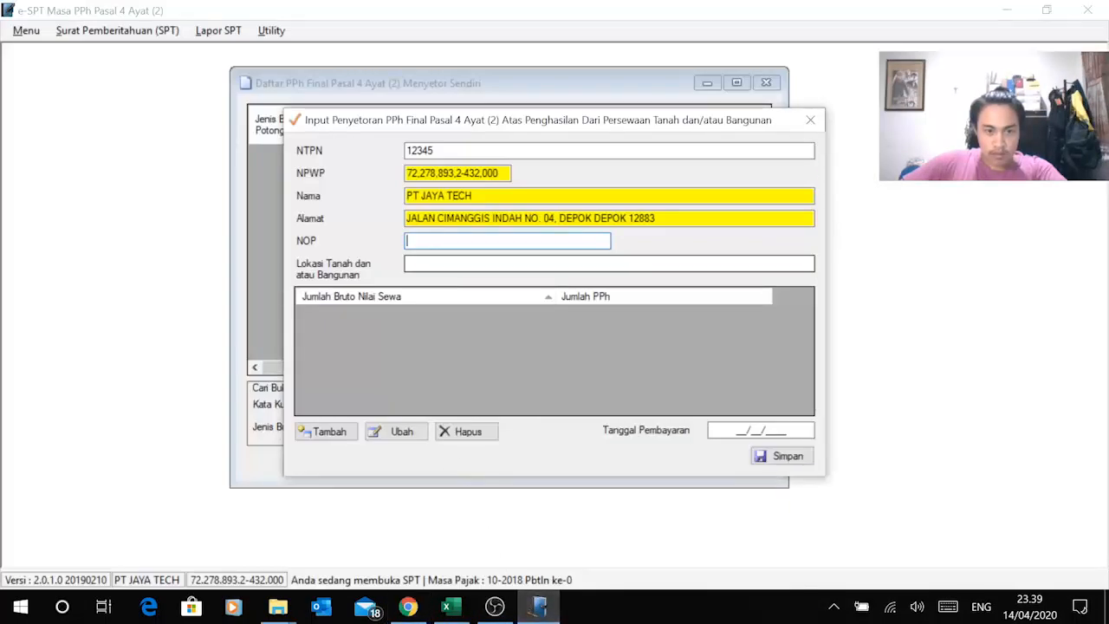
{"action": "left_click", "coordinate": [450, 264]}
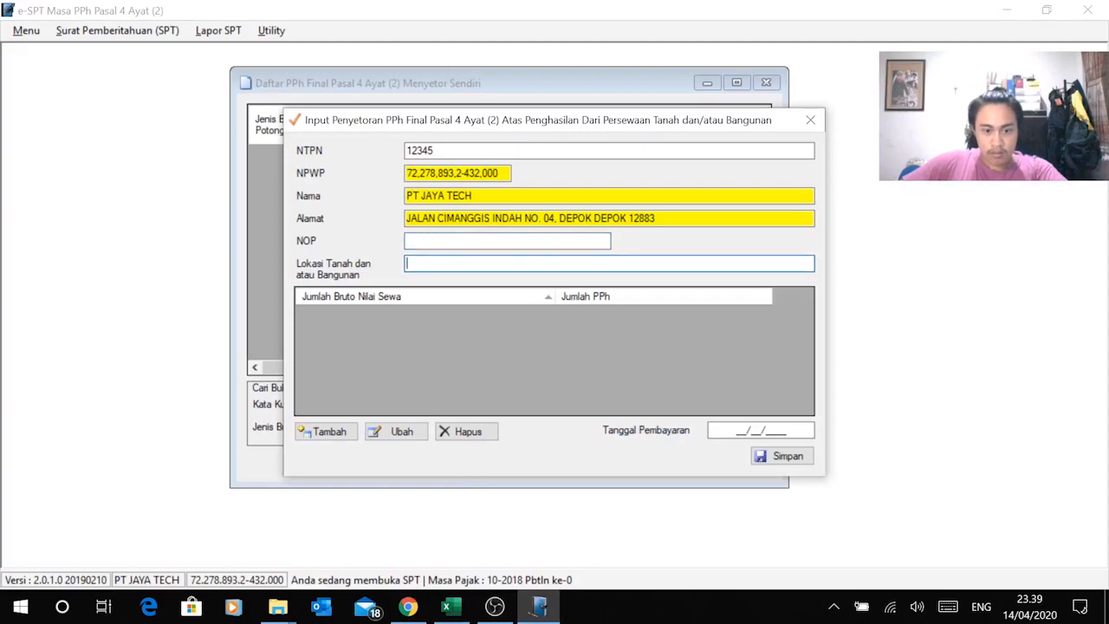
{"action": "key", "text": "ctrl+v"}
{"action": "left_click", "coordinate": [450, 241]}
Step: Enter a placeholder NOP and start a rental income line, checking the Rp10.000.000 rent in G34
{"action": "type", "text": "123"}
{"action": "left_click", "coordinate": [314, 431]}
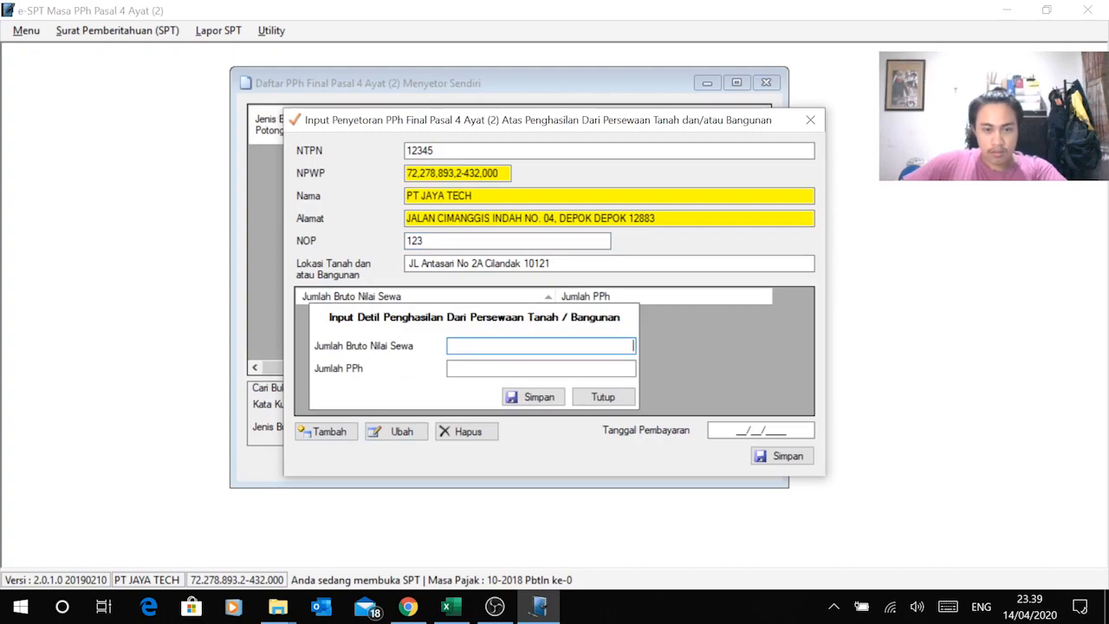
{"action": "key", "text": "alt+Tab"}
{"action": "key", "text": "alt+Tab"}
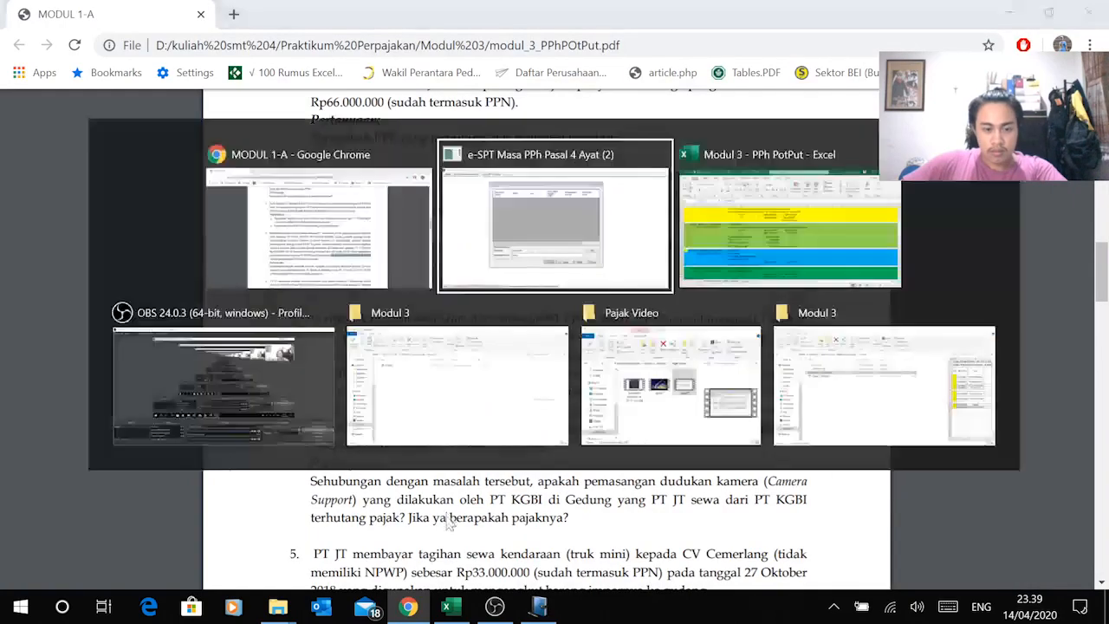
{"action": "left_click", "coordinate": [450, 609]}
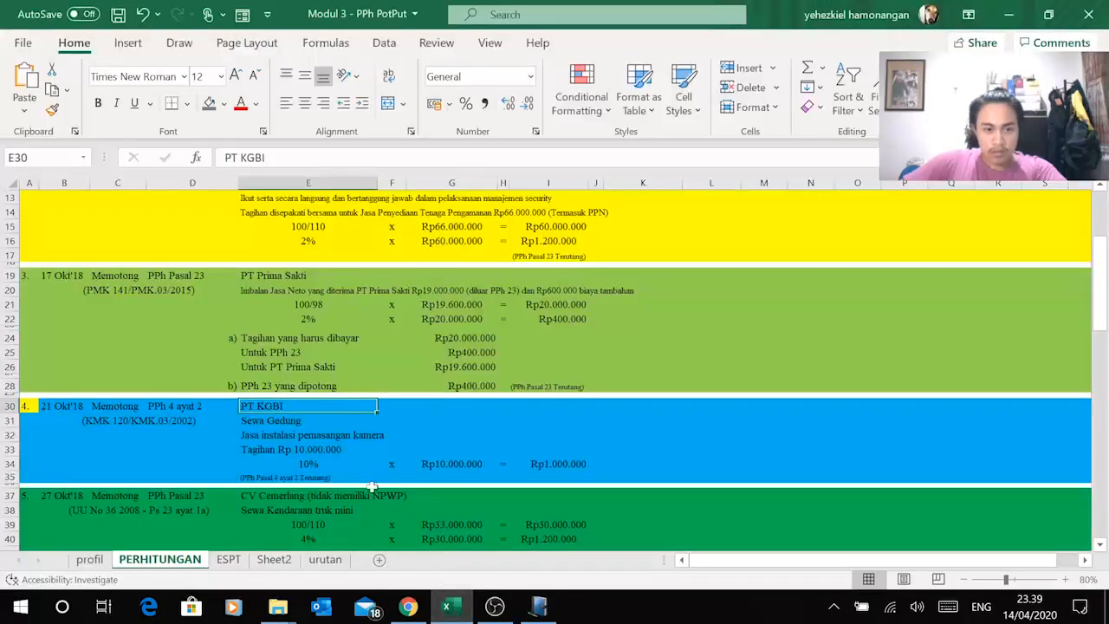
{"action": "left_click", "coordinate": [466, 464]}
{"action": "left_click", "coordinate": [539, 607]}
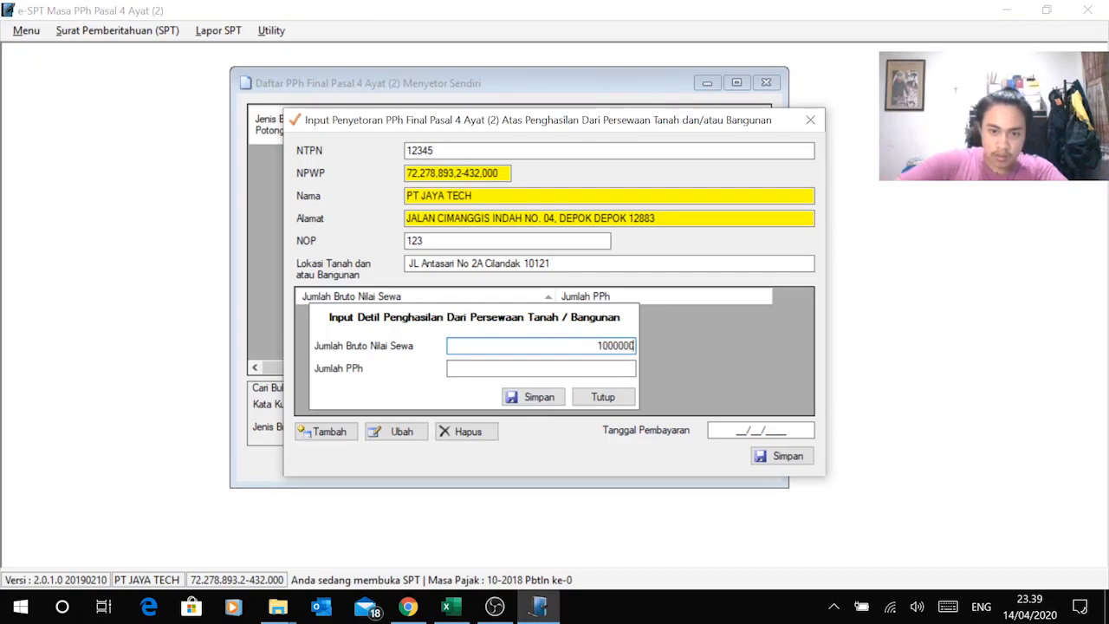
Step: Enter 10.000.000 gross rent, letting PPh compute to 1.000.000, and save the line
{"action": "key", "text": "Tab"}
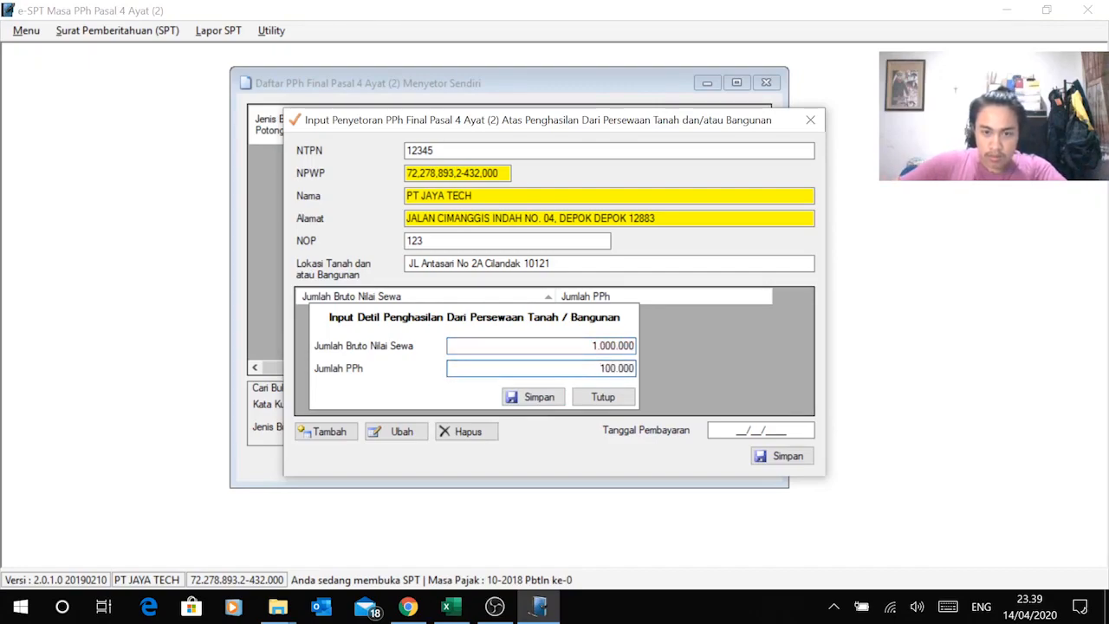
{"action": "left_click", "coordinate": [618, 346]}
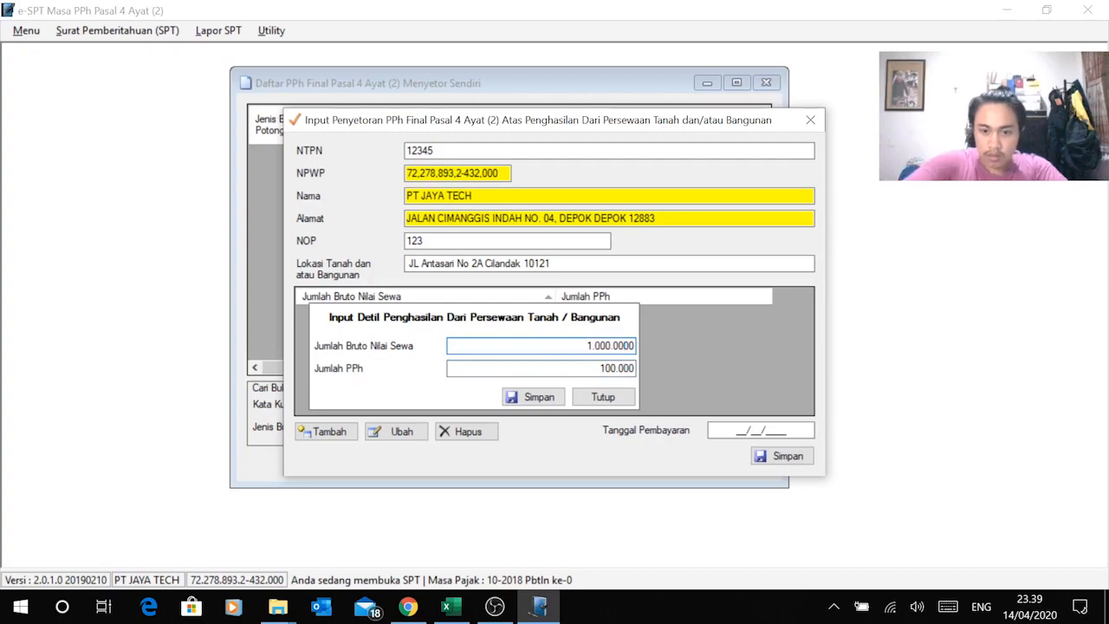
{"action": "key", "text": "Tab"}
{"action": "key", "text": "alt+Tab"}
{"action": "key", "text": "alt+Tab"}
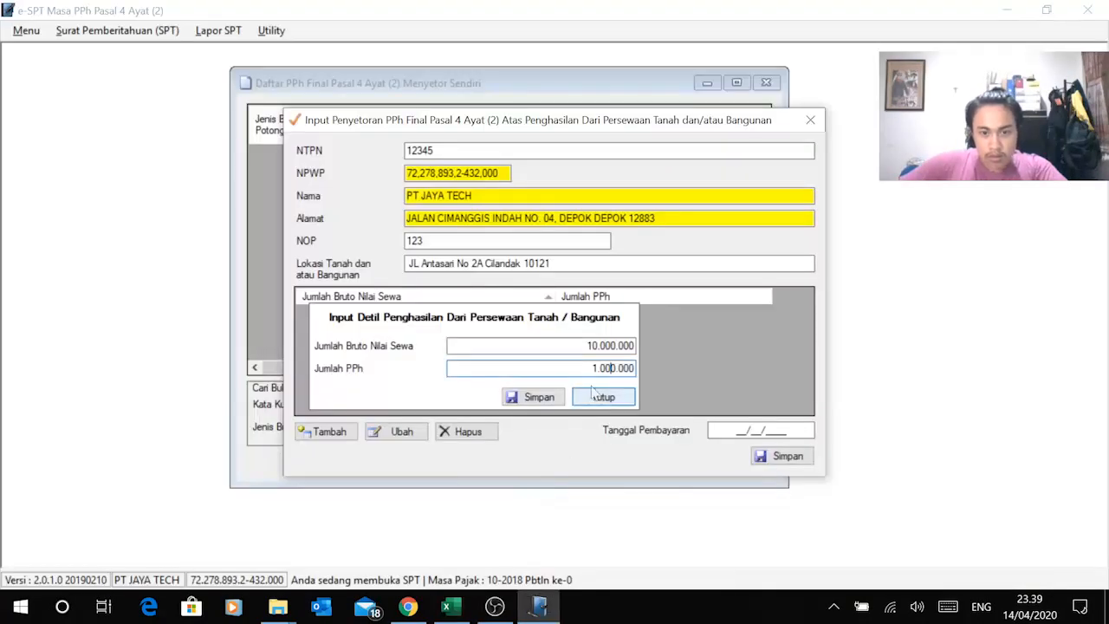
{"action": "left_click", "coordinate": [520, 397]}
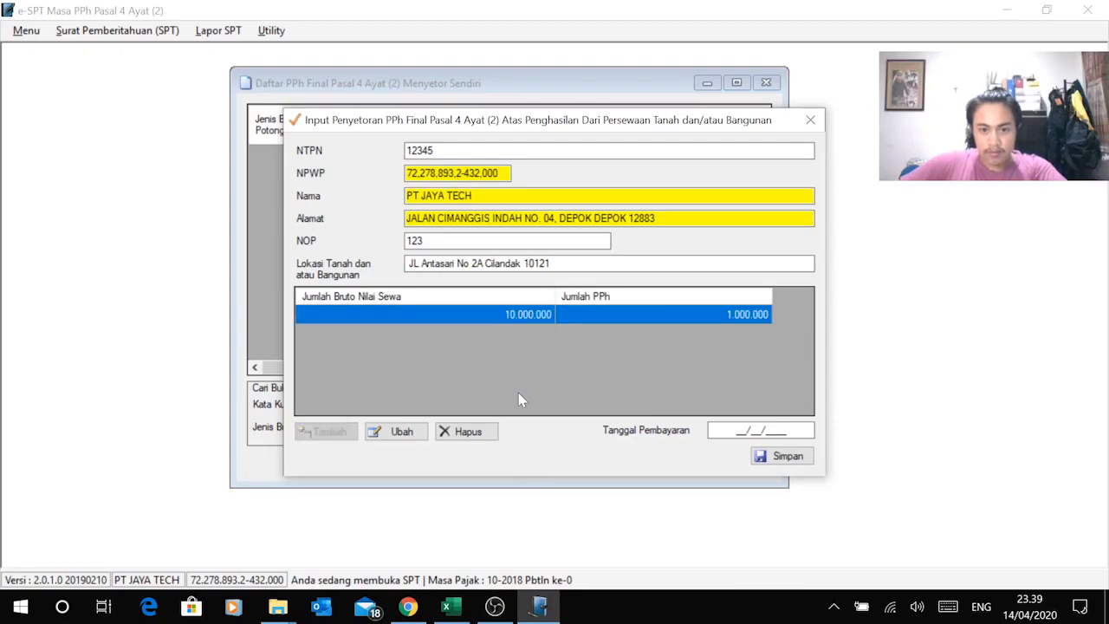
{"action": "key", "text": "alt+Tab"}
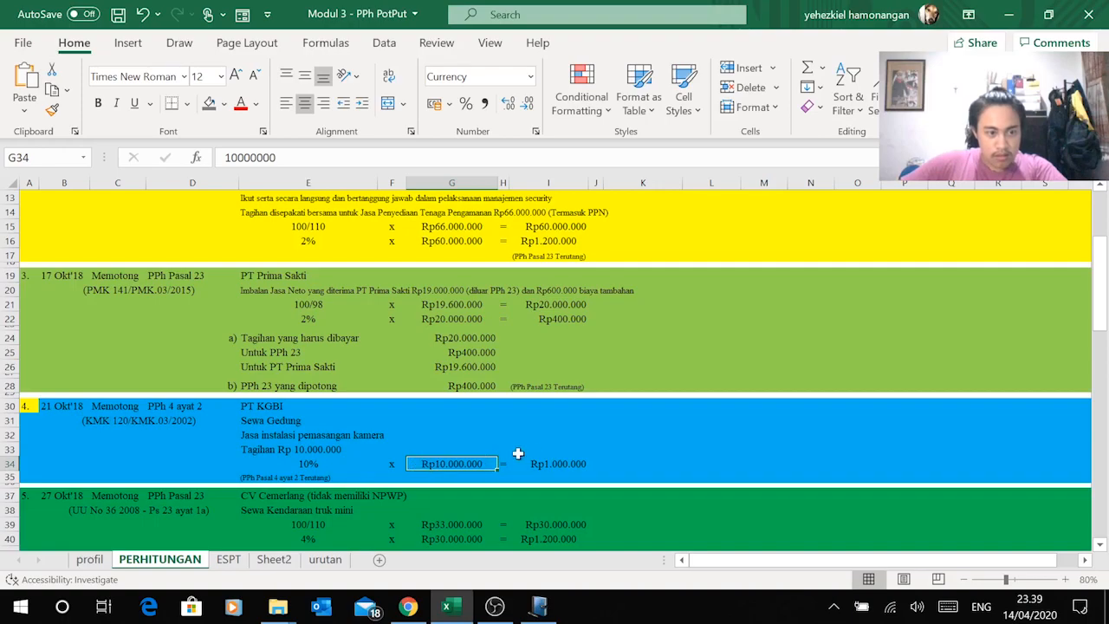
Step: Enter 21/10/2018 as the payment date
{"action": "key", "text": "alt+Tab"}
{"action": "left_click", "coordinate": [765, 425]}
{"action": "type", "text": "21/"}
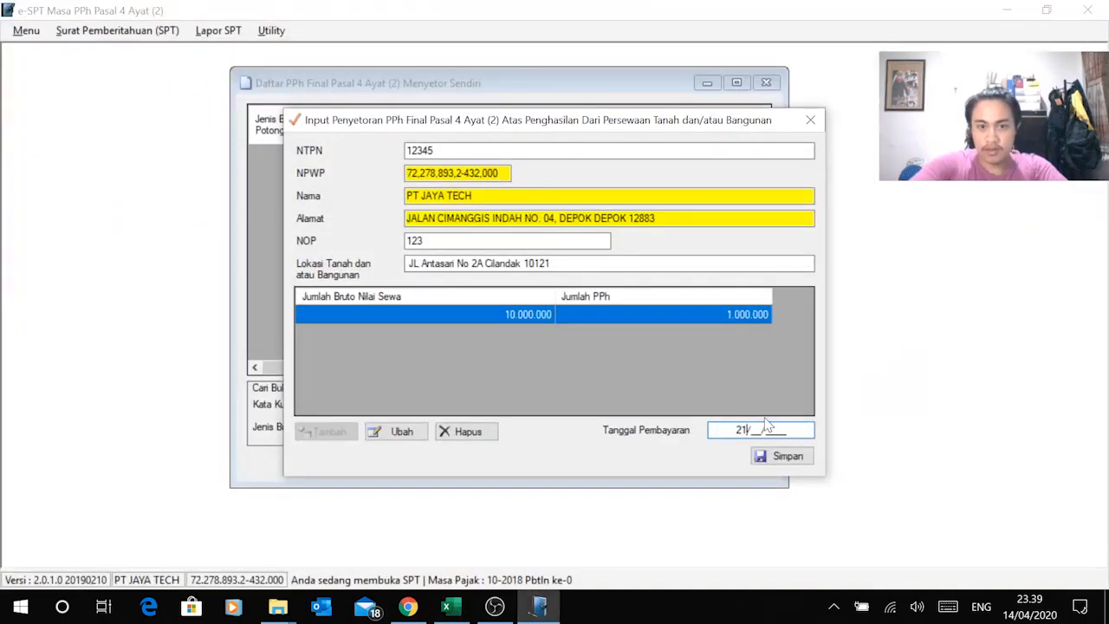
{"action": "key", "text": "alt+Tab"}
{"action": "key", "text": "alt+Tab"}
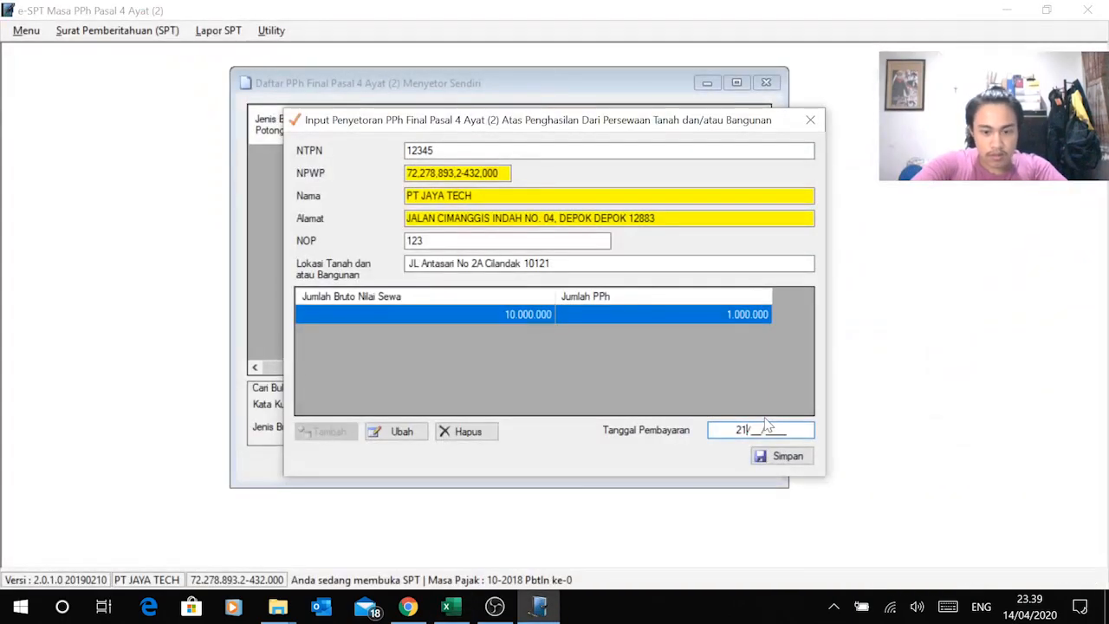
{"action": "type", "text": "10/2018"}
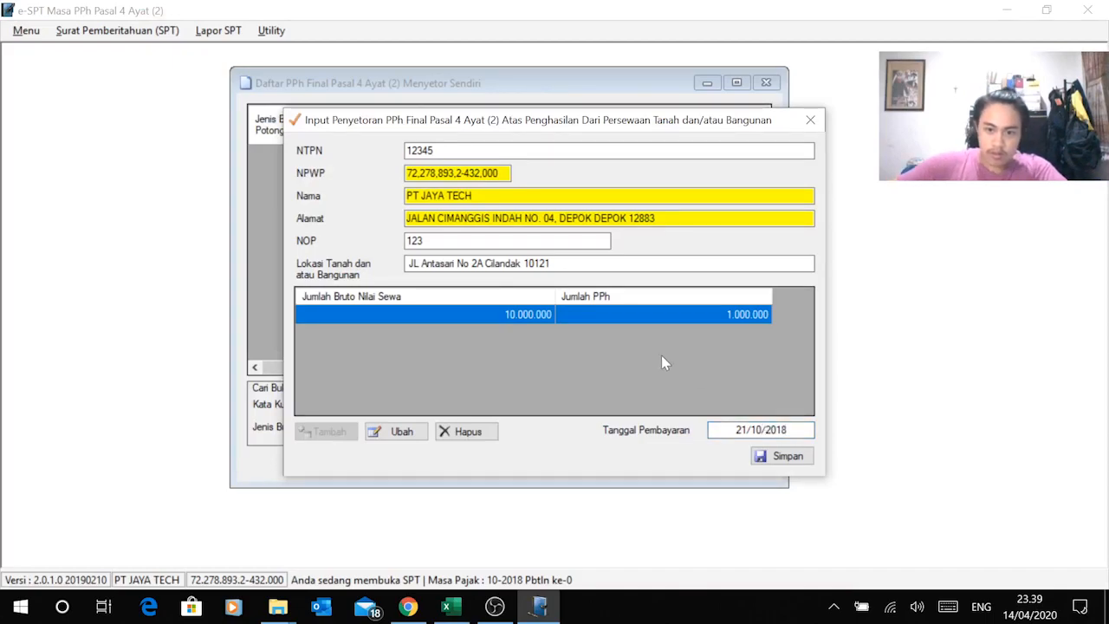
Step: Extend the NTPN to 16 digits after the length warning and save the deposit slip
{"action": "left_click", "coordinate": [790, 457]}
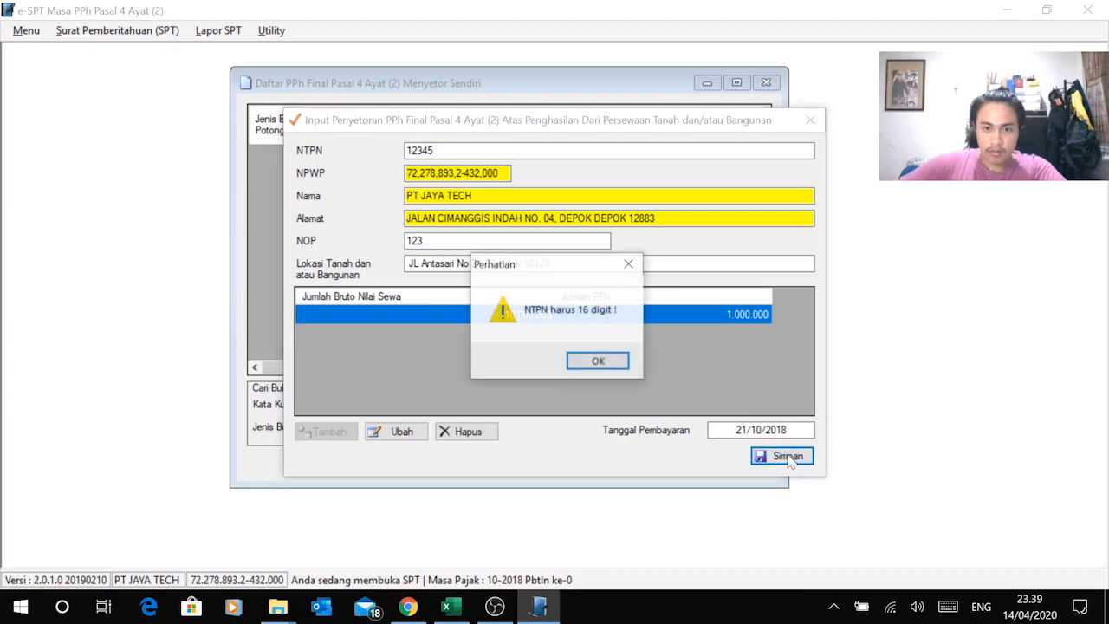
{"action": "left_click", "coordinate": [596, 364]}
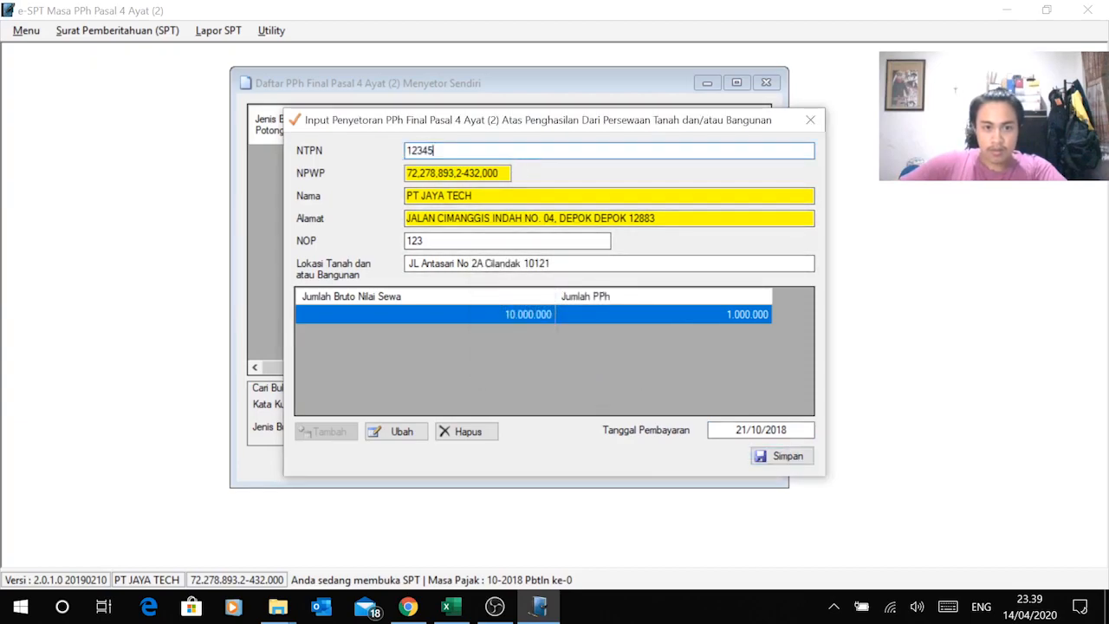
{"action": "left_click", "coordinate": [784, 457]}
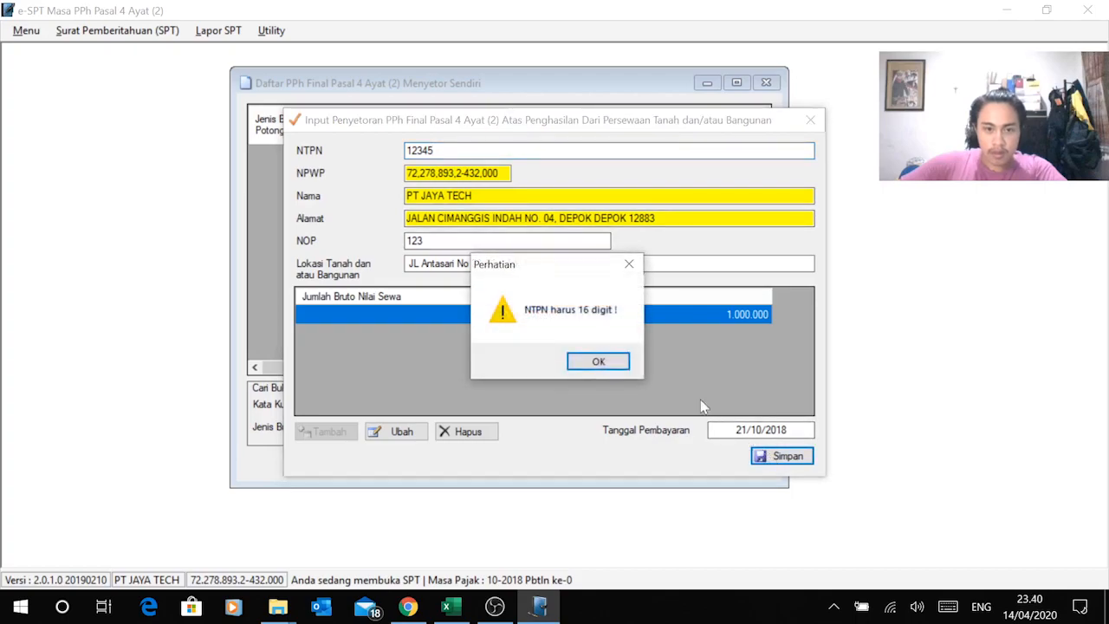
{"action": "left_click", "coordinate": [597, 364]}
{"action": "left_click", "coordinate": [435, 151]}
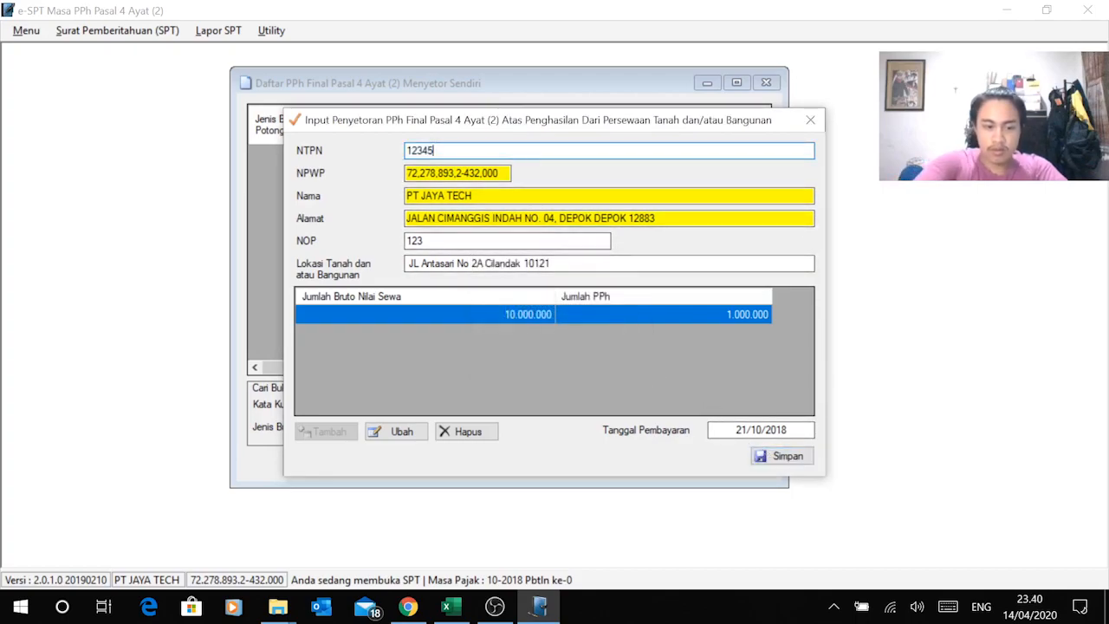
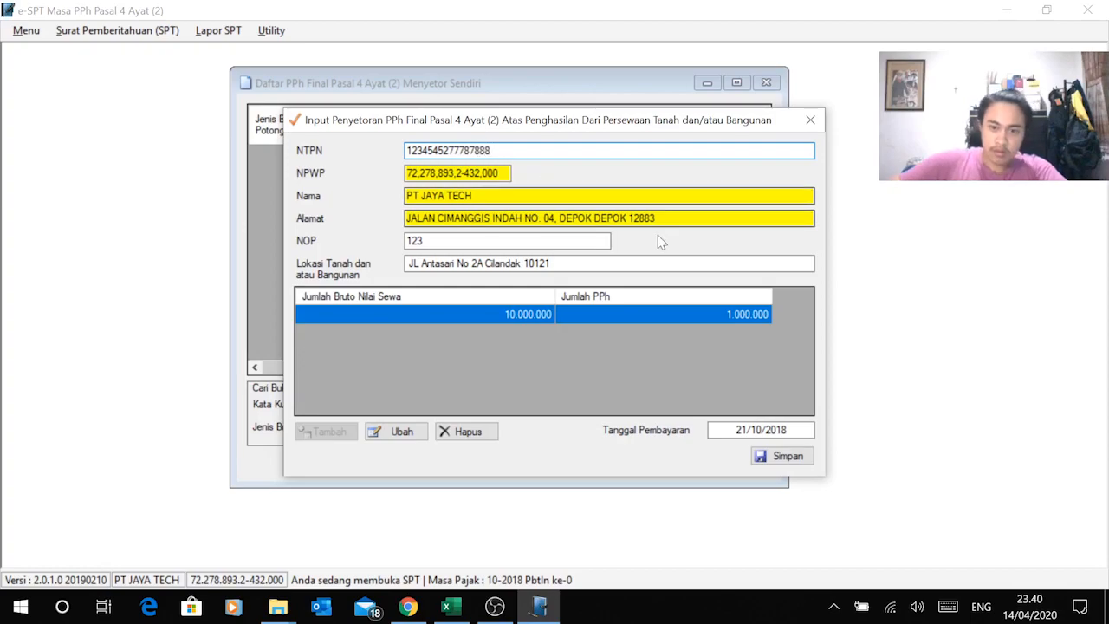
{"action": "left_click", "coordinate": [766, 467]}
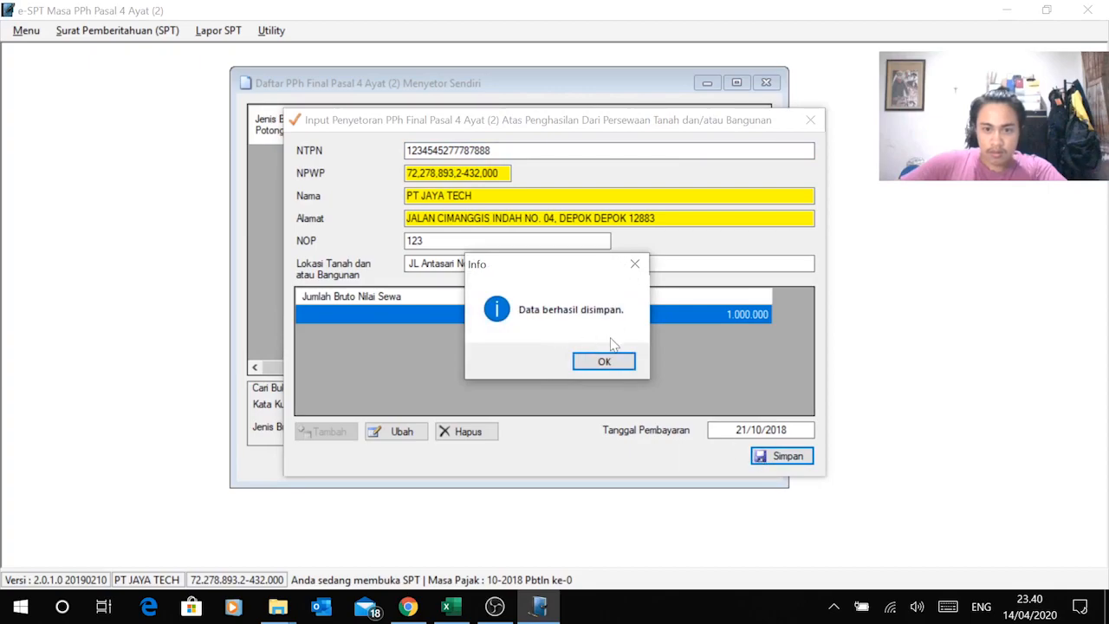
{"action": "left_click", "coordinate": [622, 361]}
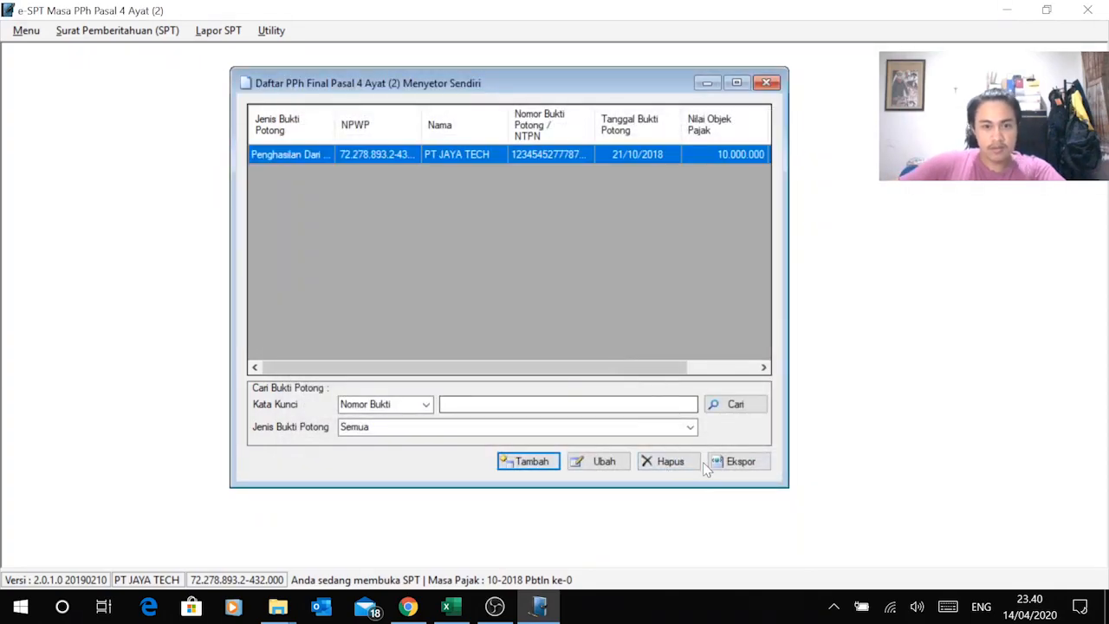
Step: Close the self-deposit list window and return to the e-SPT main screen
{"action": "left_click", "coordinate": [571, 204]}
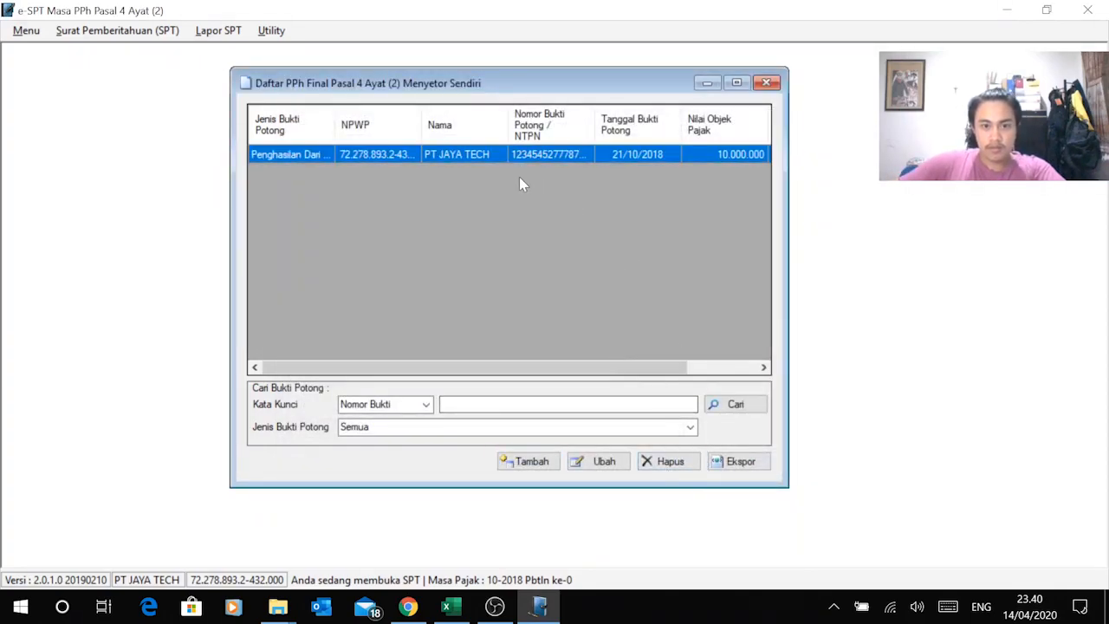
{"action": "left_click", "coordinate": [766, 82]}
{"action": "key", "text": "alt+Tab"}
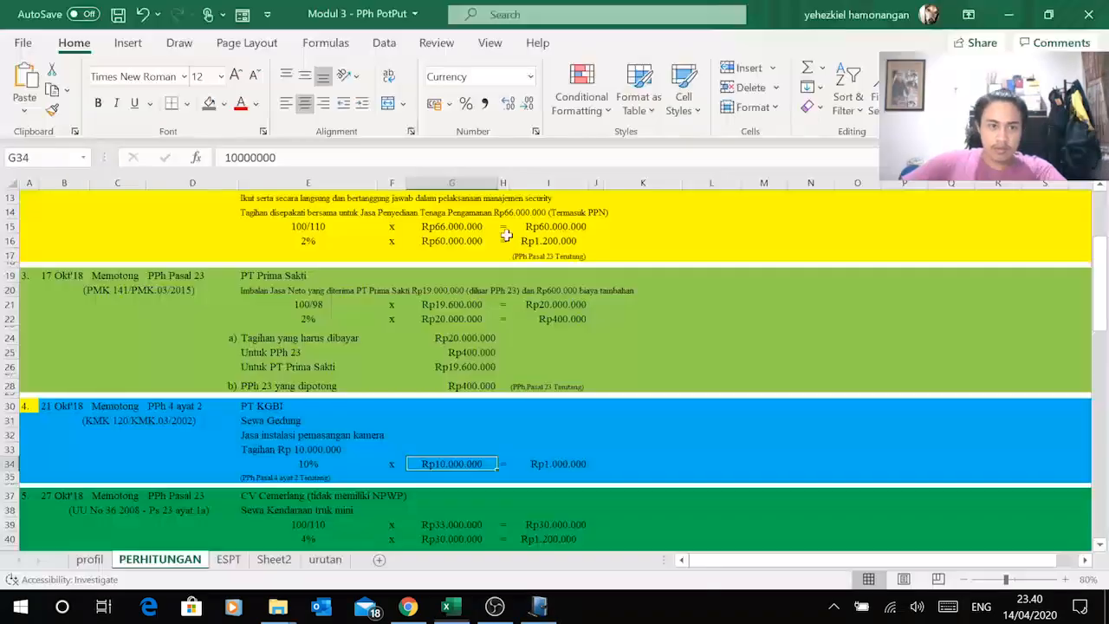
{"action": "key", "text": "alt+Tab"}
{"action": "left_click", "coordinate": [224, 31]}
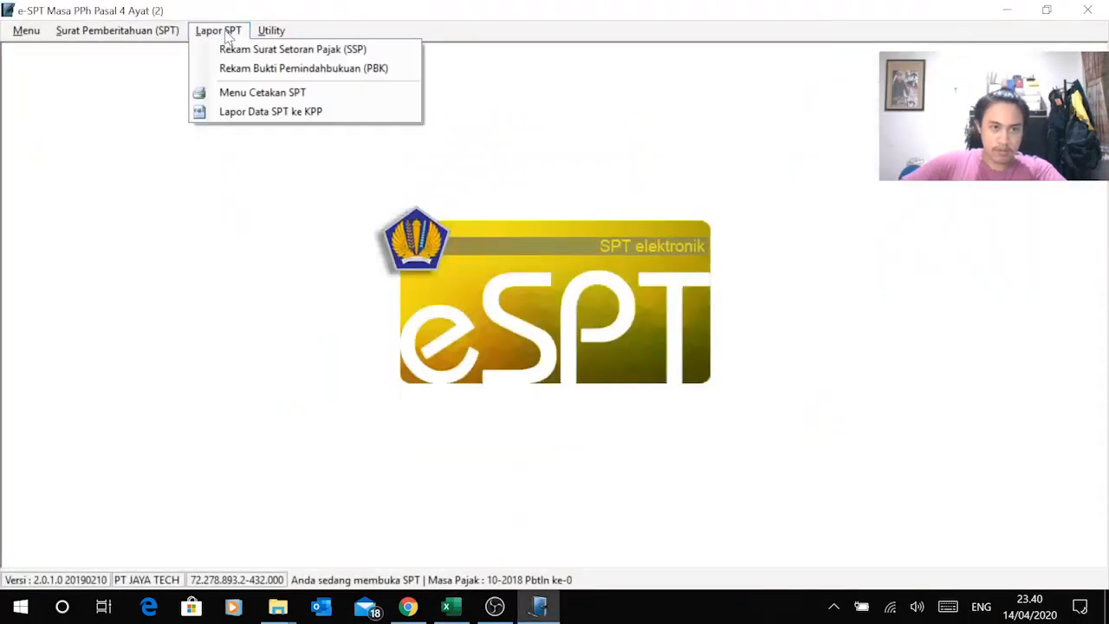
Step: Print-preview the deposit-interest withholding slip list at 100% zoom
{"action": "left_click", "coordinate": [295, 93]}
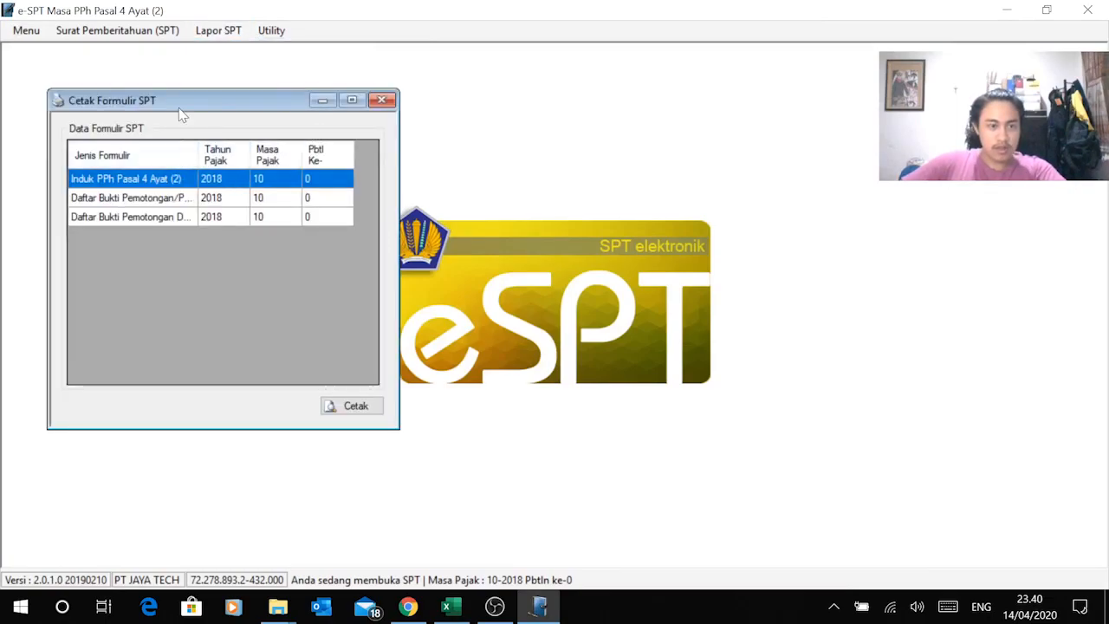
{"action": "left_click_drag", "start_coordinate": [184, 107], "coordinate": [460, 109]}
{"action": "left_click", "coordinate": [465, 201]}
{"action": "left_click", "coordinate": [468, 220]}
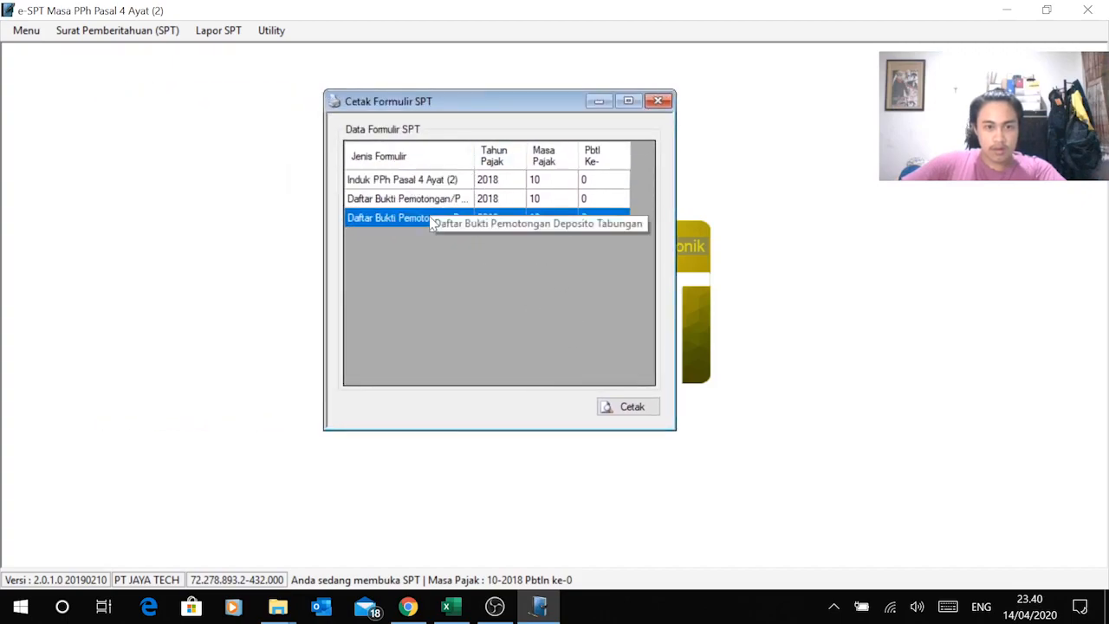
{"action": "left_click", "coordinate": [639, 405]}
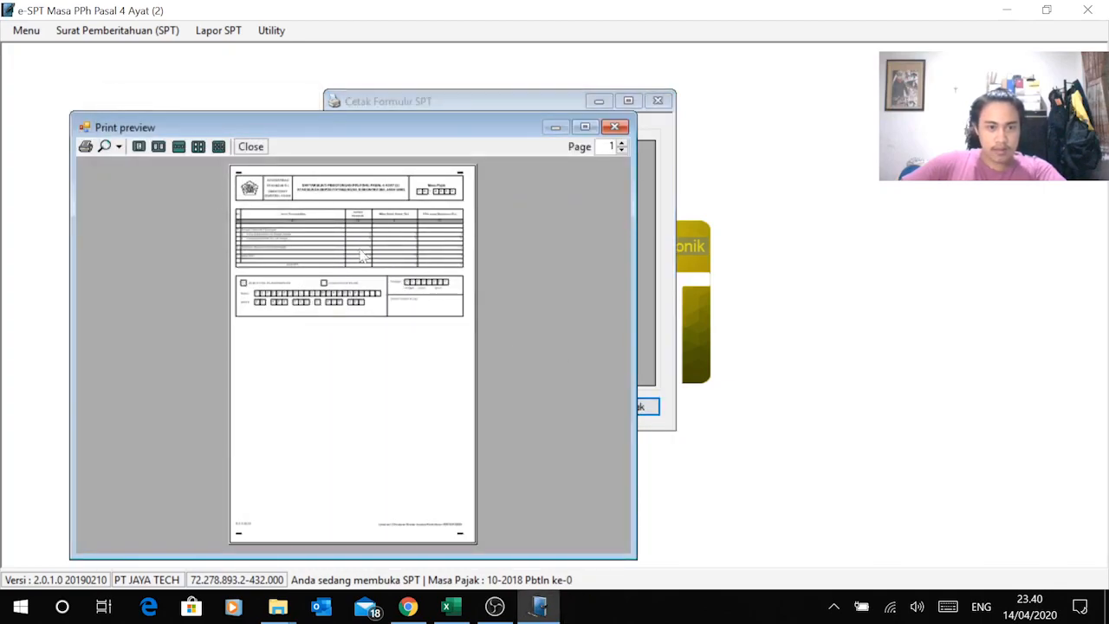
{"action": "left_click", "coordinate": [120, 147]}
{"action": "left_click", "coordinate": [156, 224]}
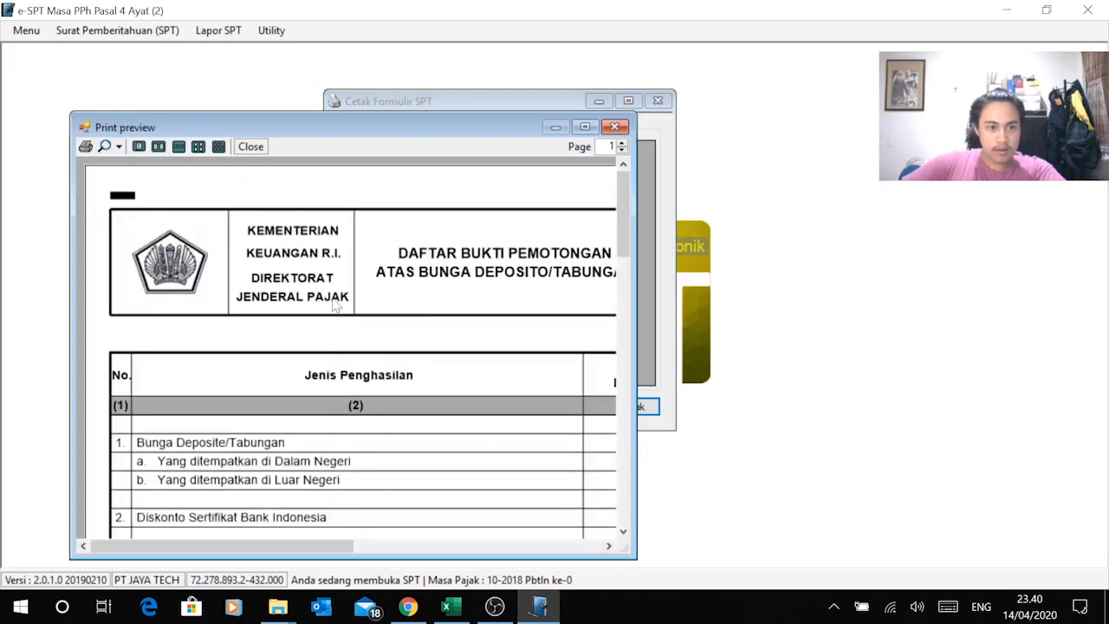
{"action": "left_click", "coordinate": [117, 147]}
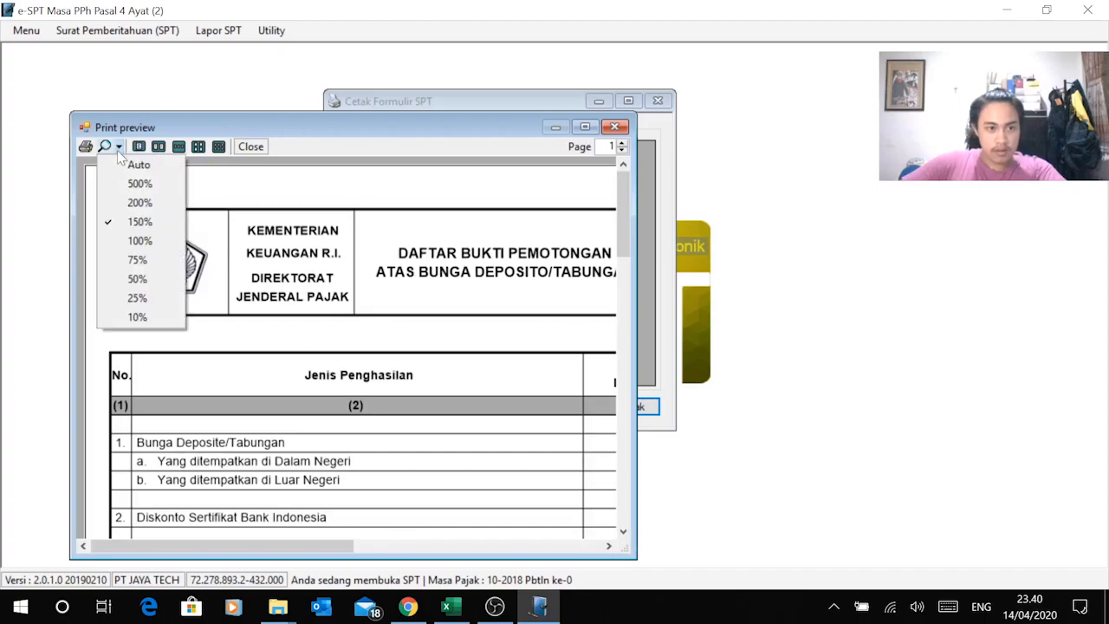
{"action": "left_click", "coordinate": [139, 241]}
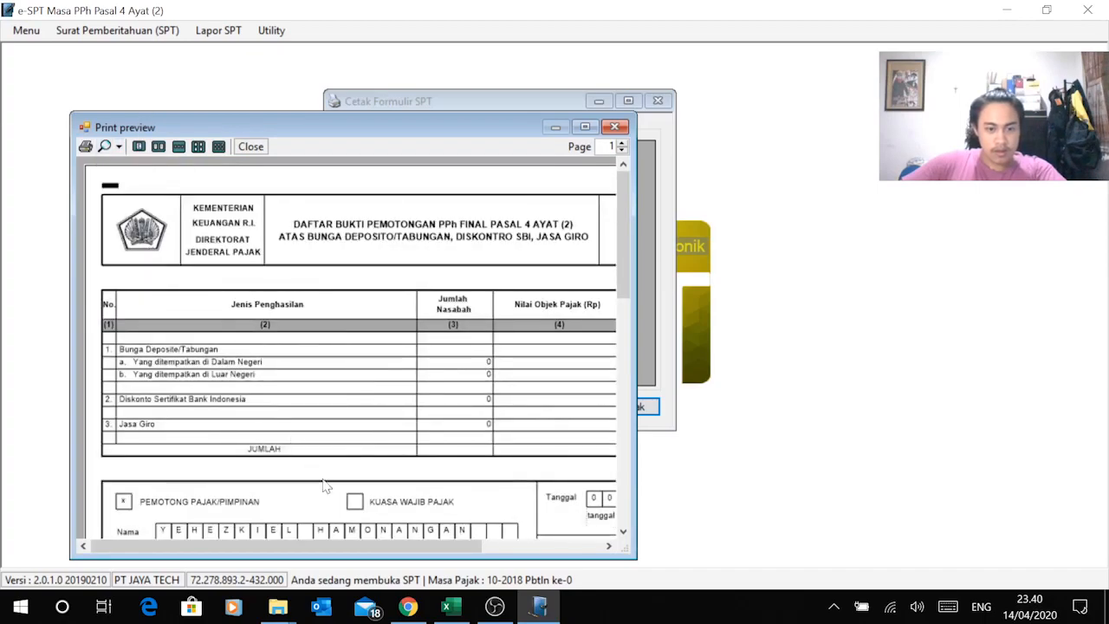
{"action": "left_click_drag", "start_coordinate": [346, 546], "coordinate": [369, 555]}
{"action": "mouse_move", "coordinate": [621, 263]}
{"action": "left_mouse_down"}
{"action": "mouse_move", "coordinate": [628, 334]}
{"action": "mouse_move", "coordinate": [630, 297]}
{"action": "left_mouse_up"}
{"action": "left_click", "coordinate": [615, 126]}
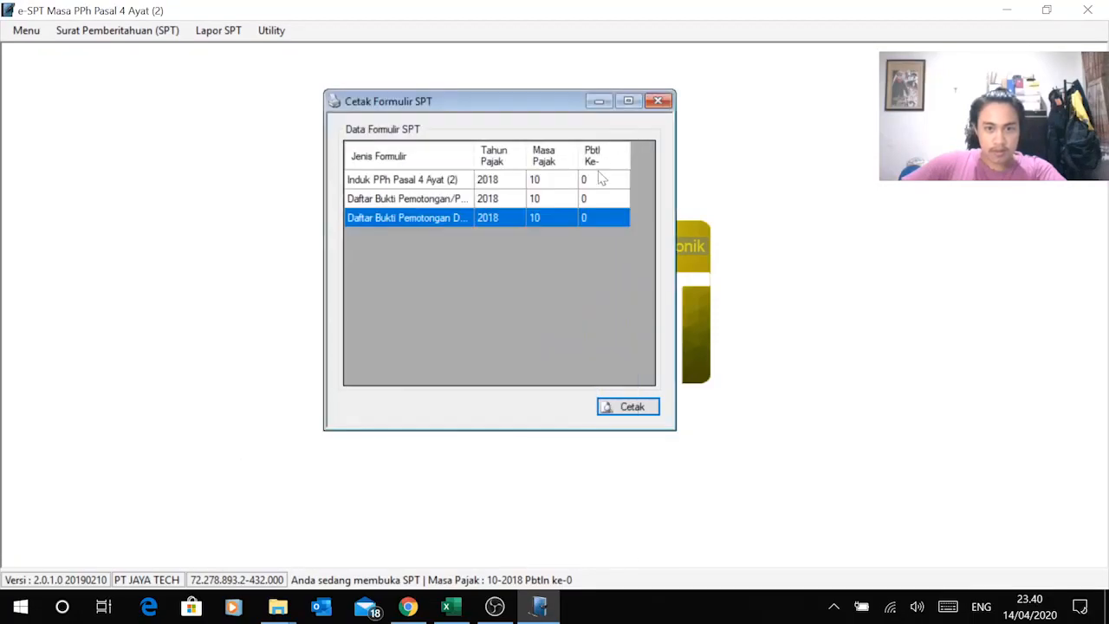
Step: Print-preview the withholding/collection slip list at 75% zoom
{"action": "left_click", "coordinate": [442, 200]}
{"action": "left_click", "coordinate": [630, 405]}
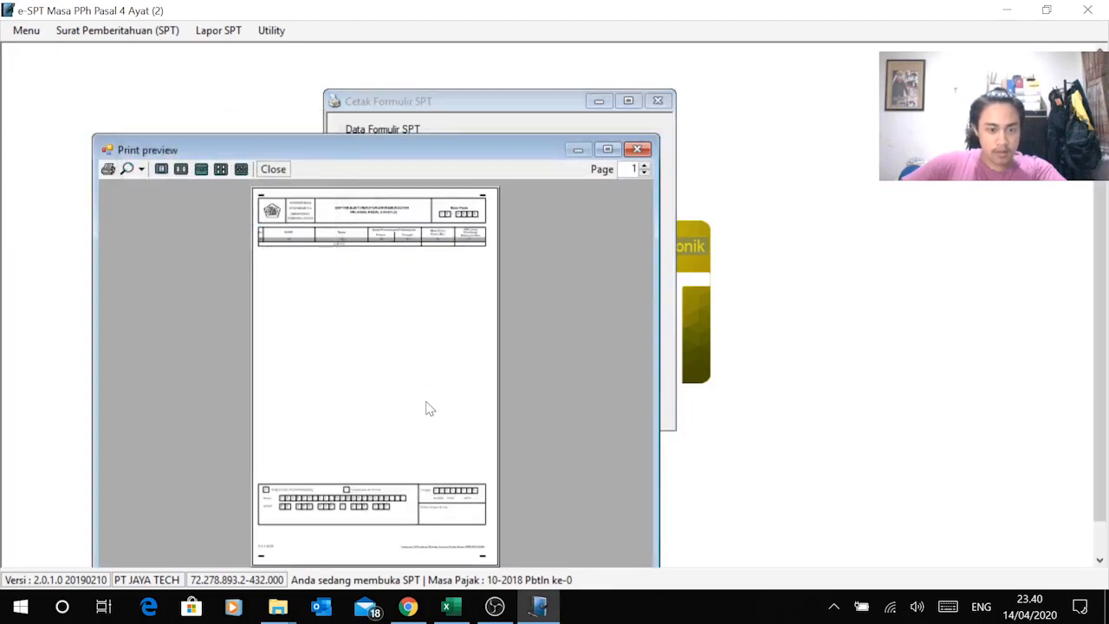
{"action": "left_click", "coordinate": [141, 169]}
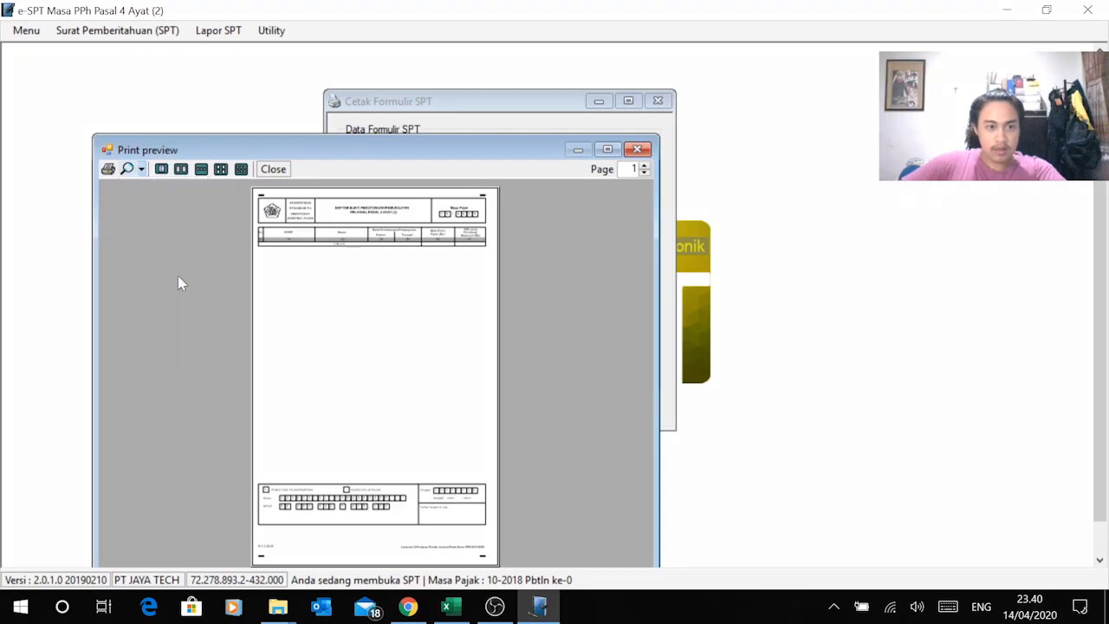
{"action": "left_click", "coordinate": [185, 283]}
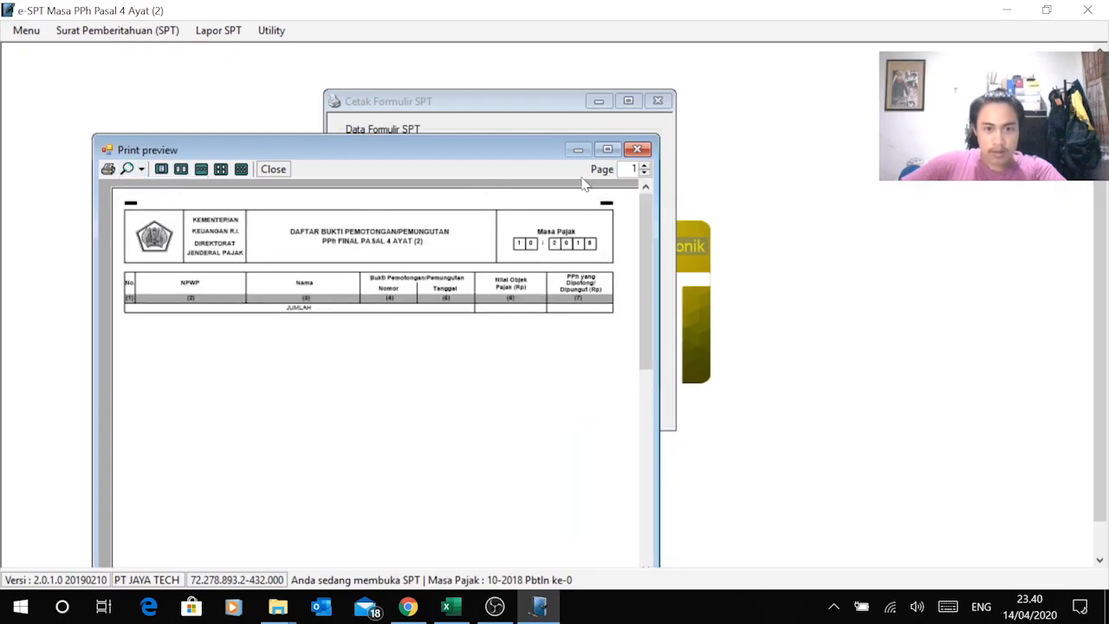
{"action": "left_click", "coordinate": [637, 149]}
Step: Print-preview the Induk PPh Pasal 4 Ayat (2) form at 100% zoom, then close the print forms
{"action": "left_click", "coordinate": [408, 179]}
{"action": "left_click", "coordinate": [646, 407]}
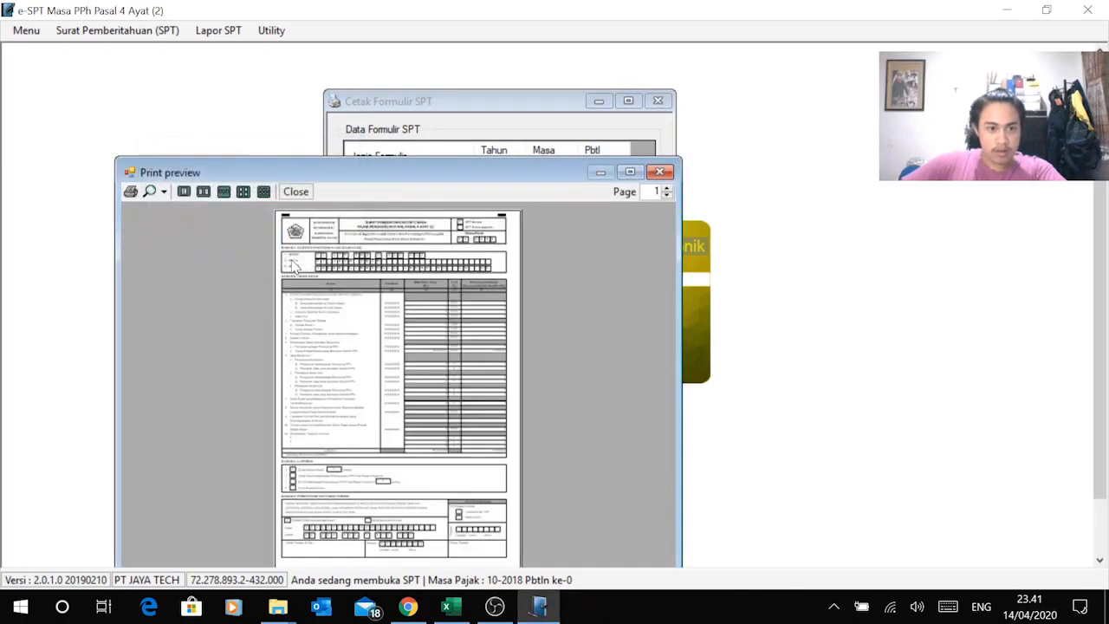
{"action": "left_click", "coordinate": [163, 191]}
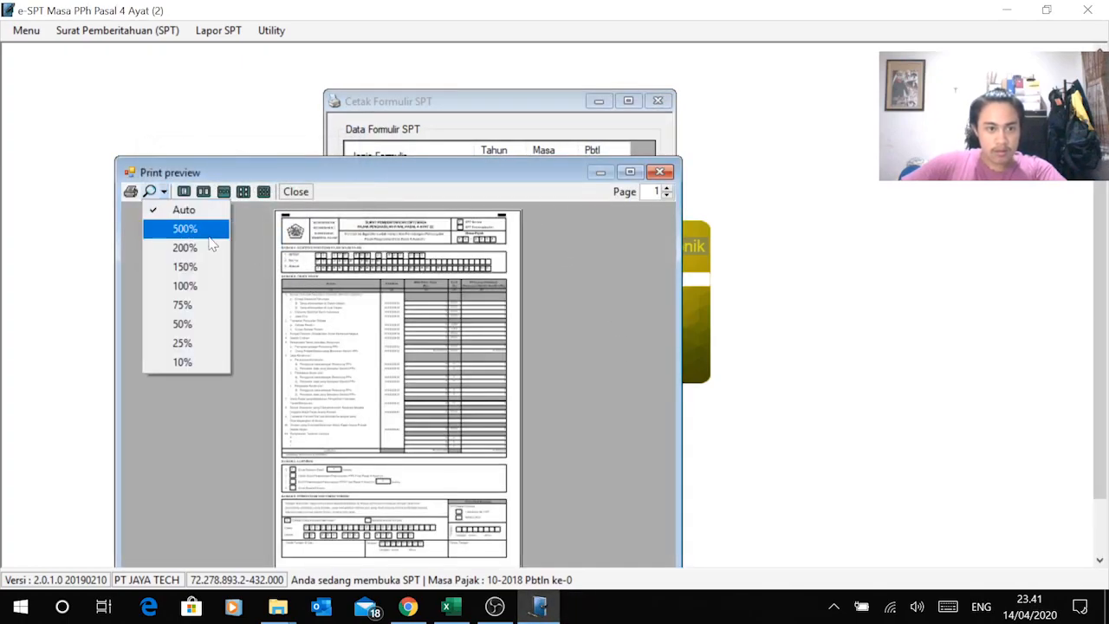
{"action": "left_click", "coordinate": [208, 286]}
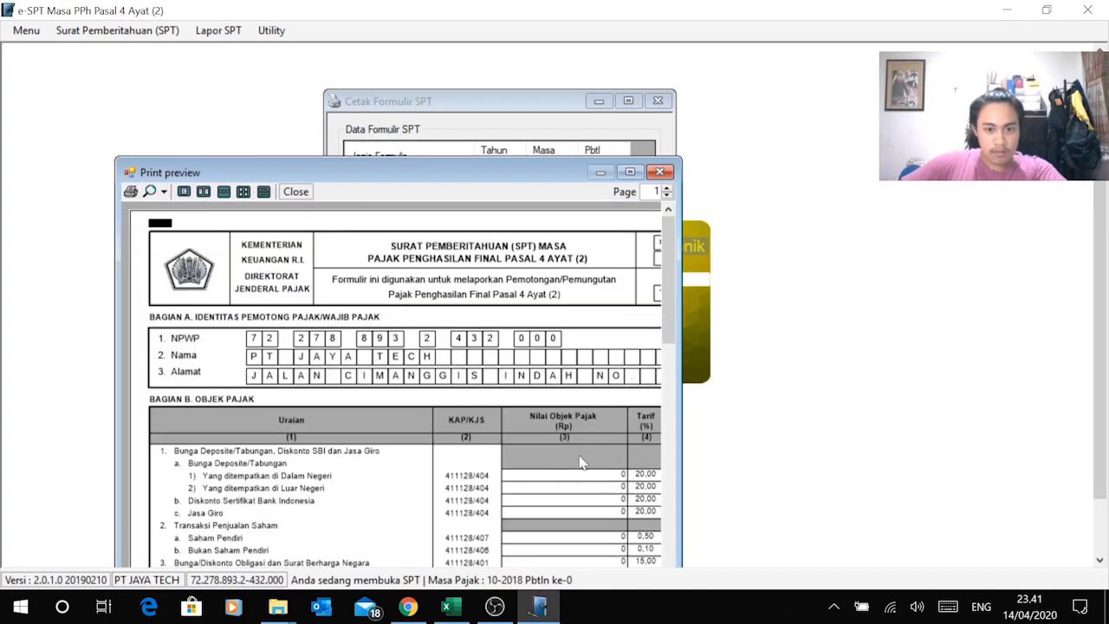
{"action": "left_click_drag", "start_coordinate": [669, 312], "coordinate": [674, 390]}
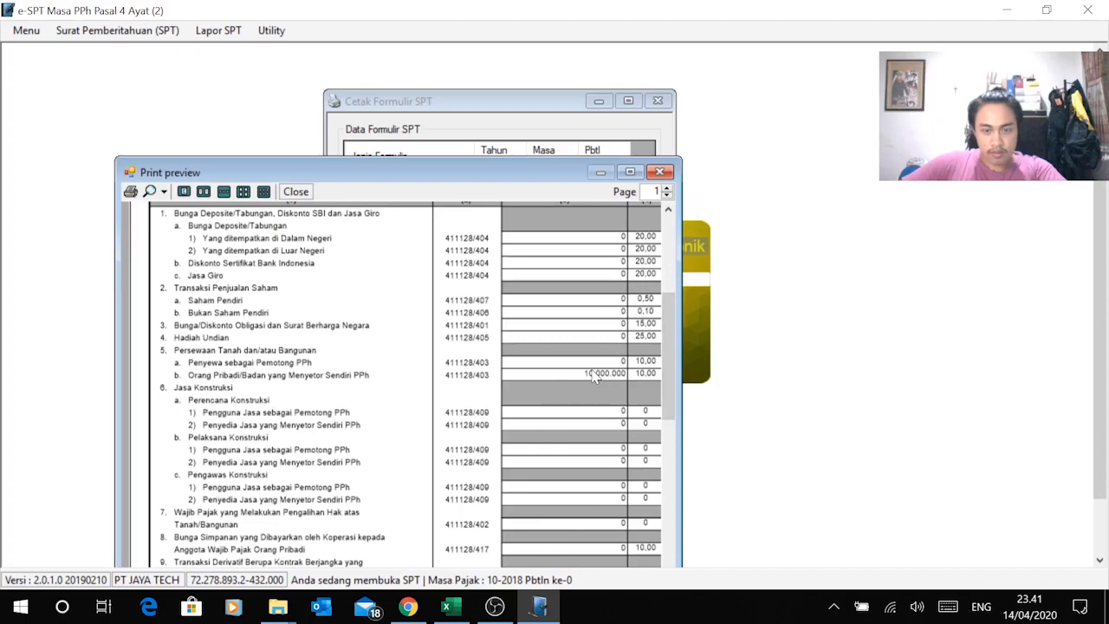
{"action": "left_click_drag", "start_coordinate": [667, 375], "coordinate": [659, 208]}
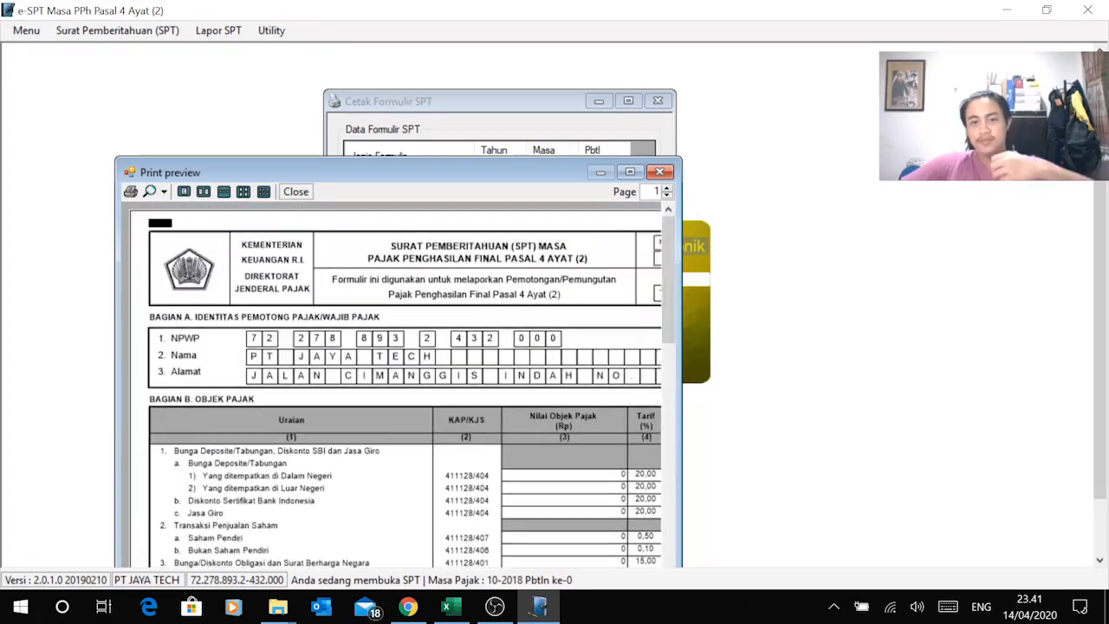
{"action": "left_click", "coordinate": [659, 172]}
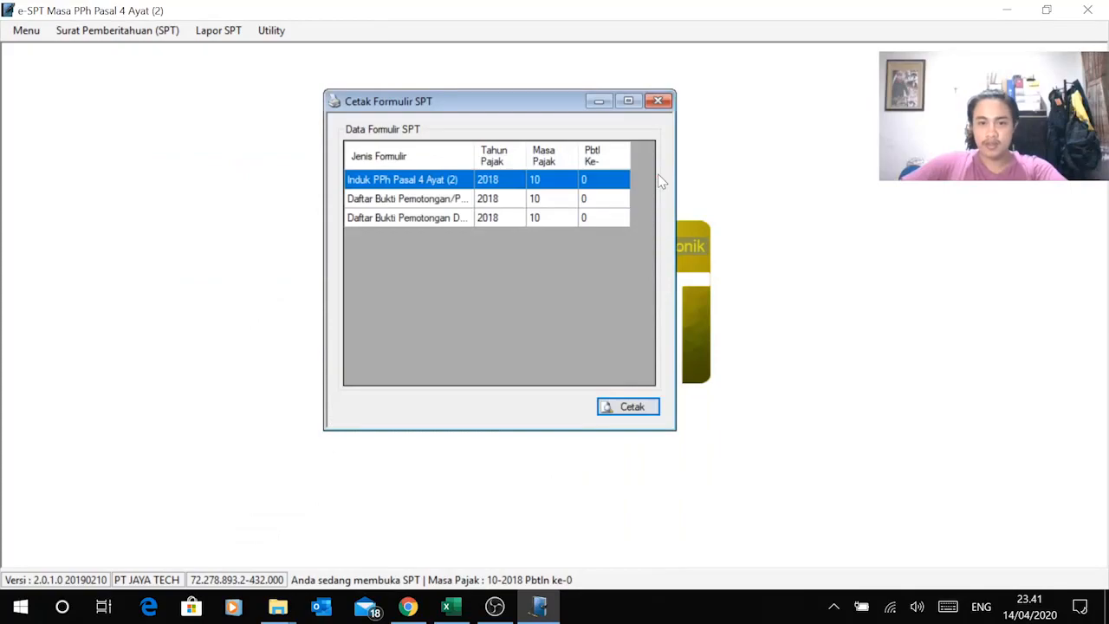
{"action": "left_click", "coordinate": [658, 102]}
Step: Start a new SPT and locate the 23 Nov'18 share-sale entry in the workbook
{"action": "left_click", "coordinate": [26, 30]}
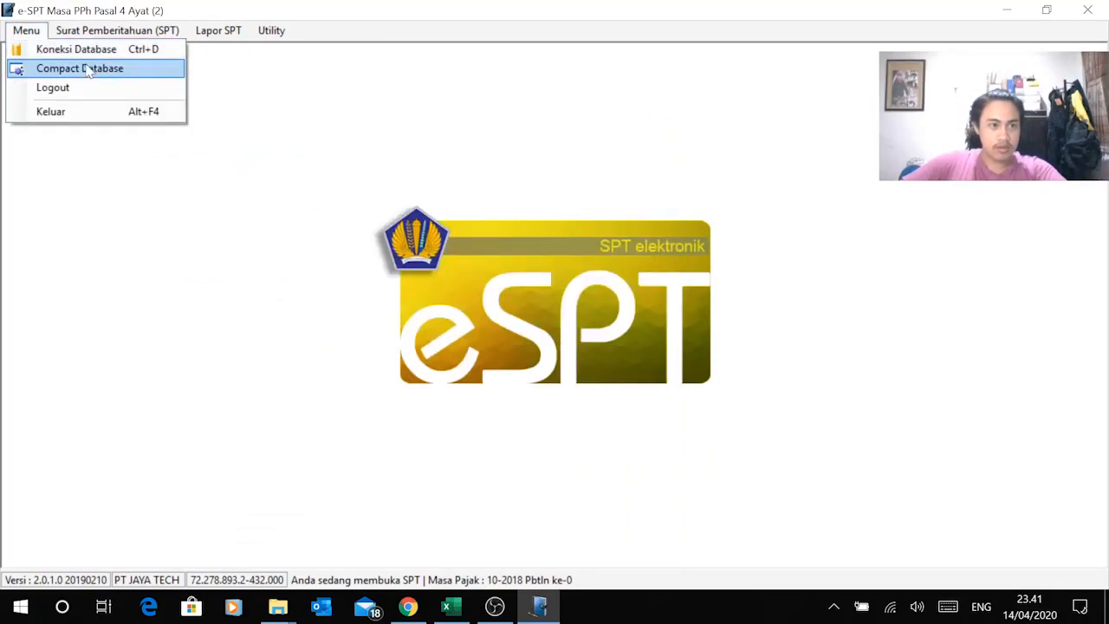
{"action": "left_click", "coordinate": [272, 99]}
{"action": "left_click", "coordinate": [139, 32]}
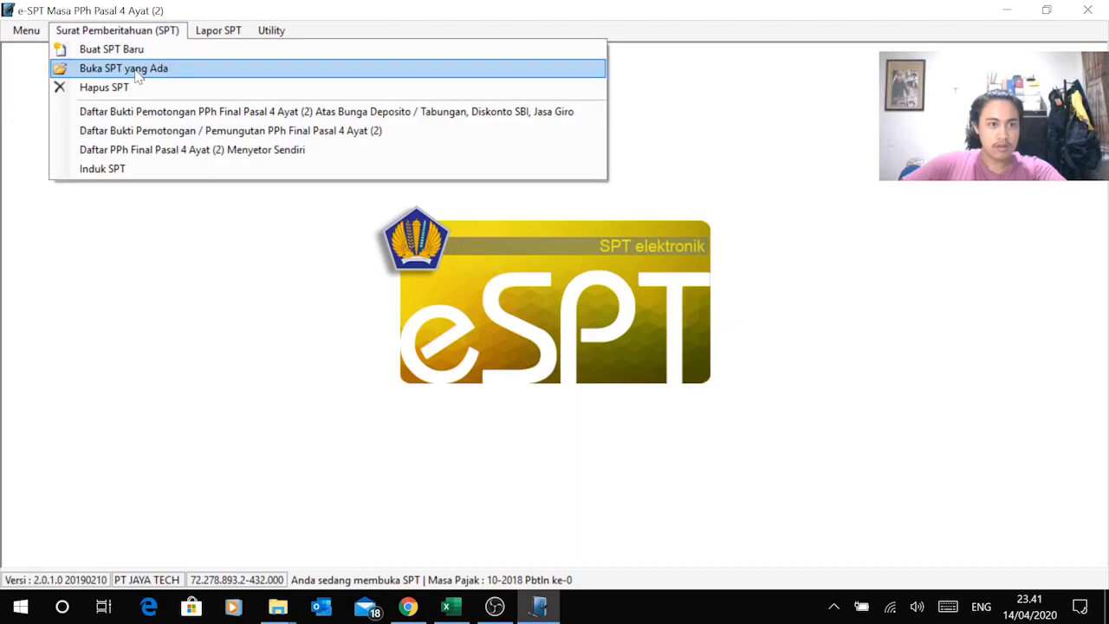
{"action": "left_click", "coordinate": [139, 52]}
{"action": "key", "text": "alt+Tab"}
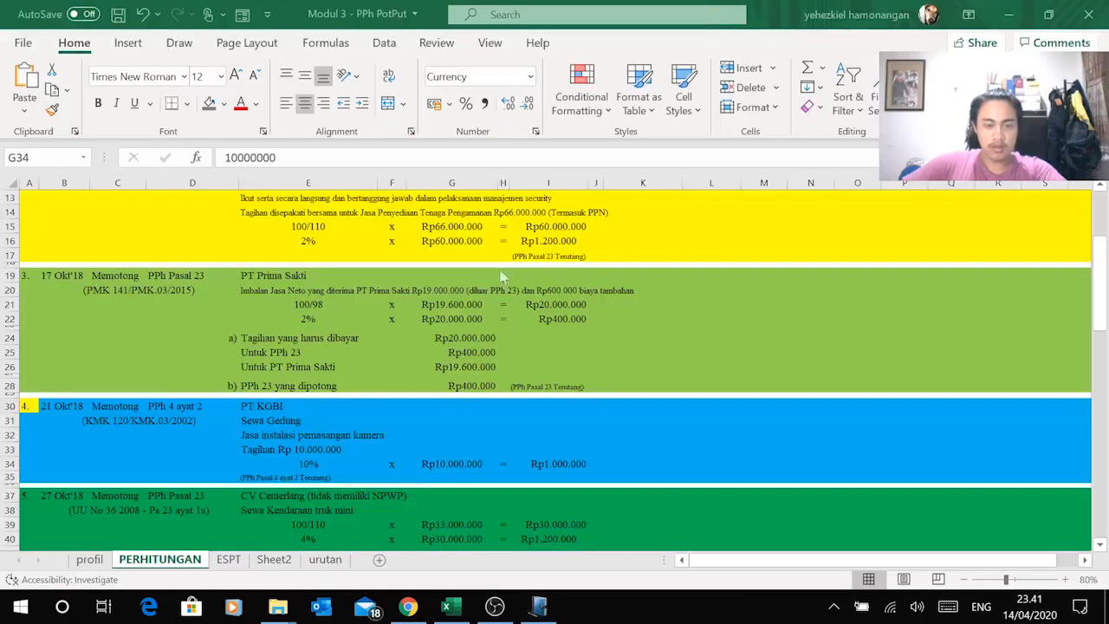
{"action": "scroll", "coordinate": [246, 381], "scroll_direction": "down", "scroll_amount": 10}
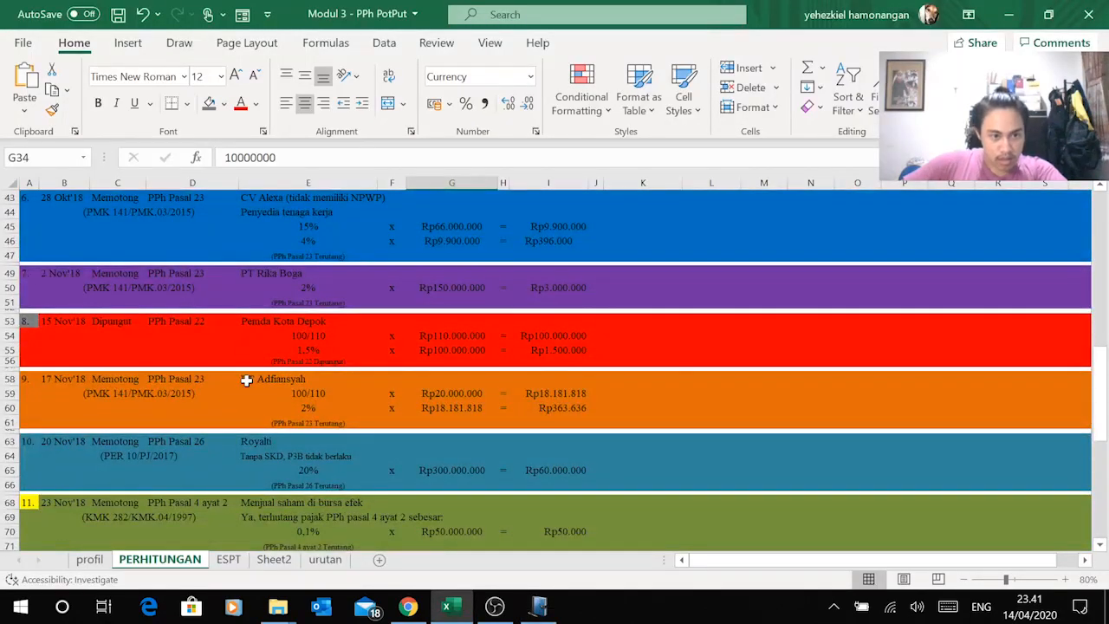
{"action": "scroll", "coordinate": [246, 382], "scroll_direction": "down", "scroll_amount": 2}
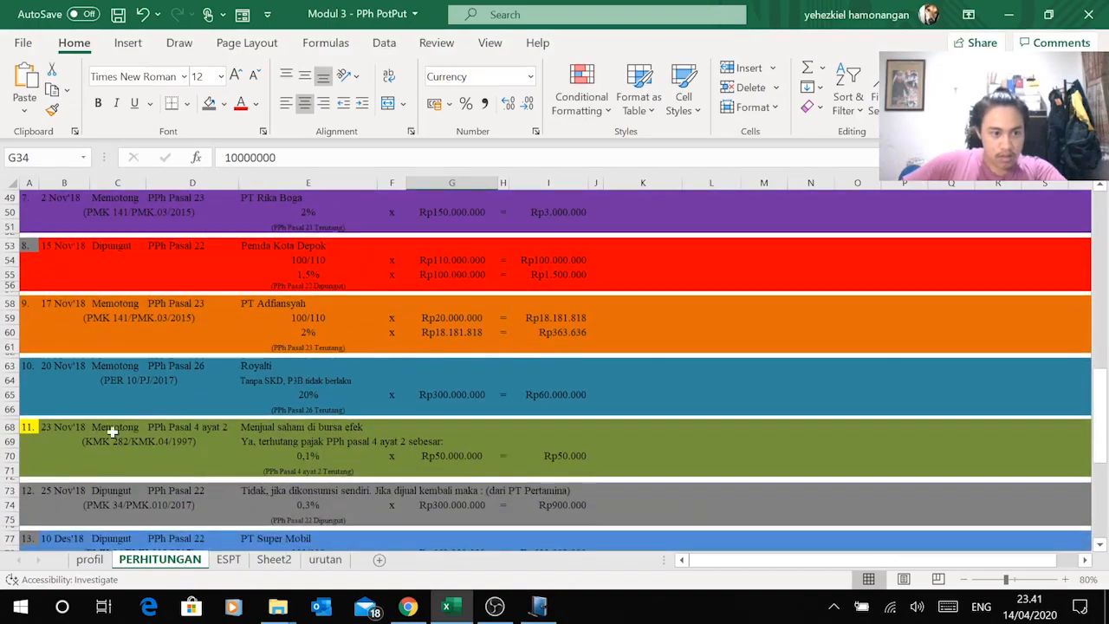
{"action": "left_click", "coordinate": [71, 427]}
{"action": "scroll", "coordinate": [213, 425], "scroll_direction": "down", "scroll_amount": 2}
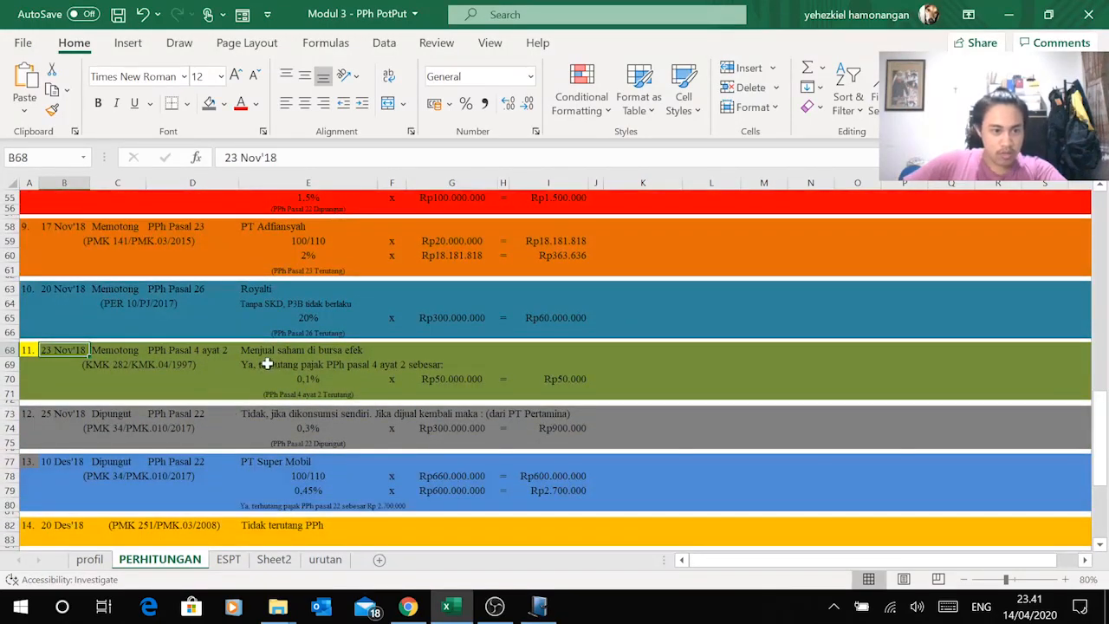
{"action": "key", "text": "alt+Tab"}
Step: Create the SPT for tax year 2018, period 11 - November, correction 0
{"action": "left_click", "coordinate": [578, 285]}
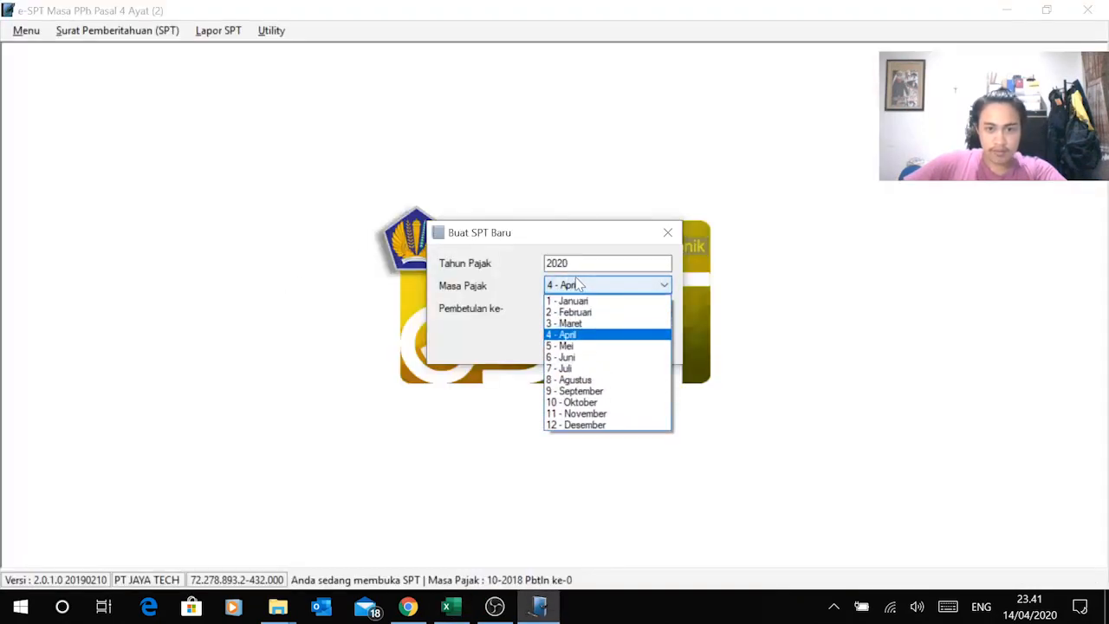
{"action": "left_click", "coordinate": [581, 281]}
{"action": "key", "text": "shift+Tab"}
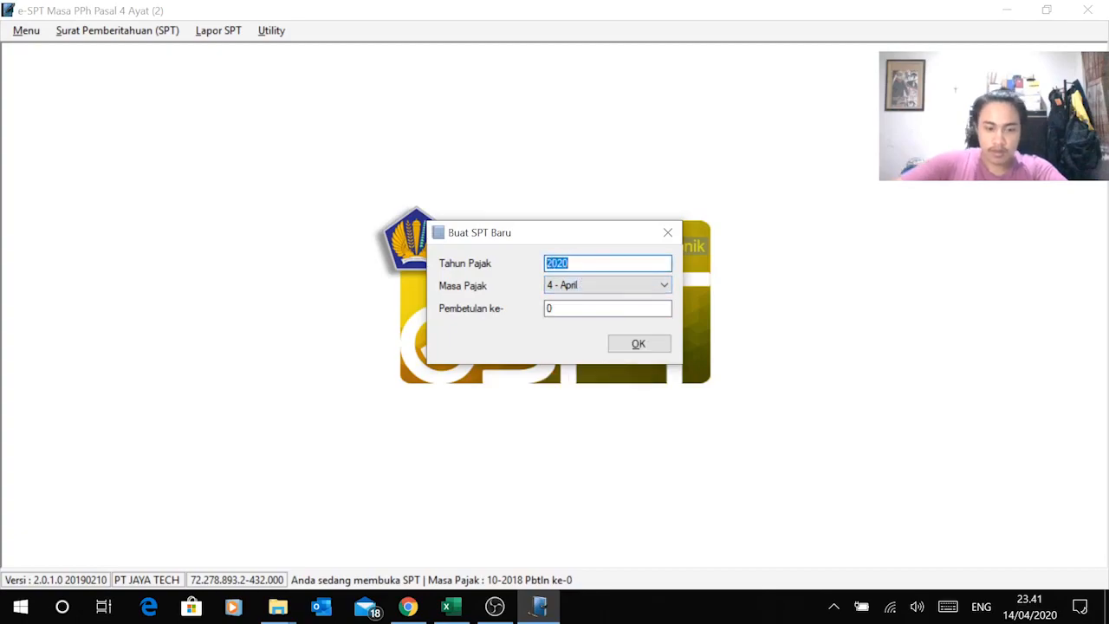
{"action": "type", "text": "20"}
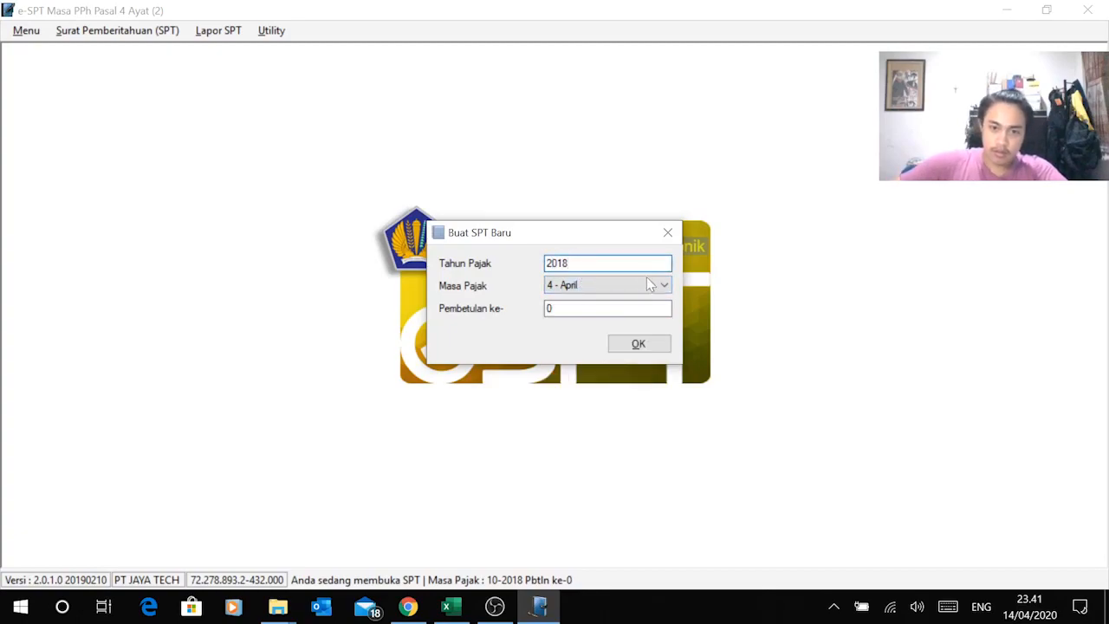
{"action": "left_click", "coordinate": [656, 284]}
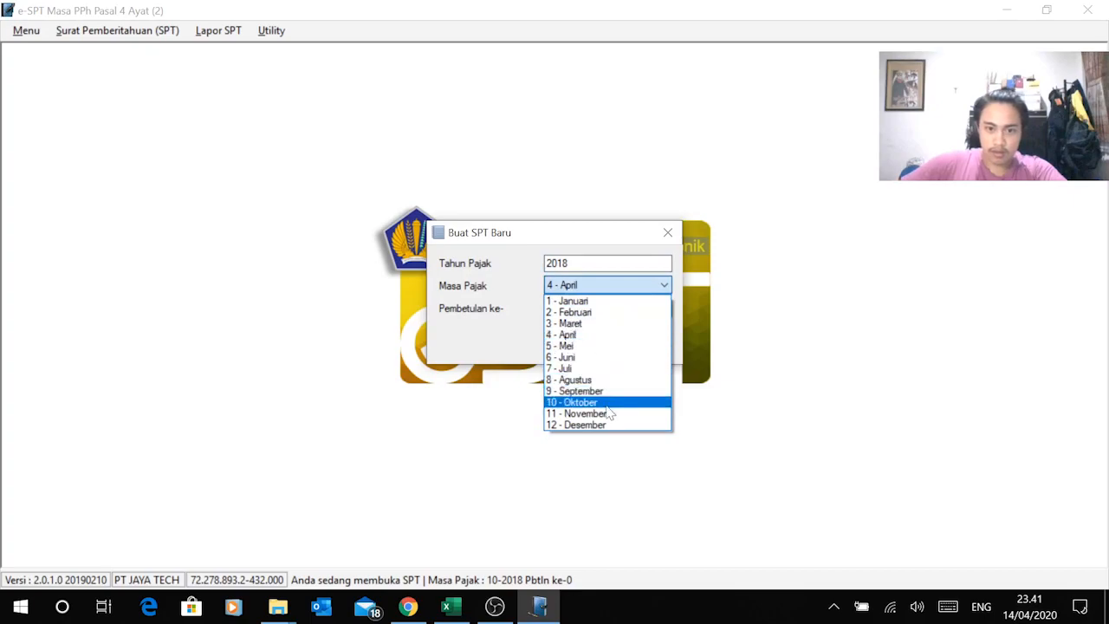
{"action": "left_click", "coordinate": [608, 414]}
{"action": "left_click", "coordinate": [638, 351]}
{"action": "left_click", "coordinate": [581, 364]}
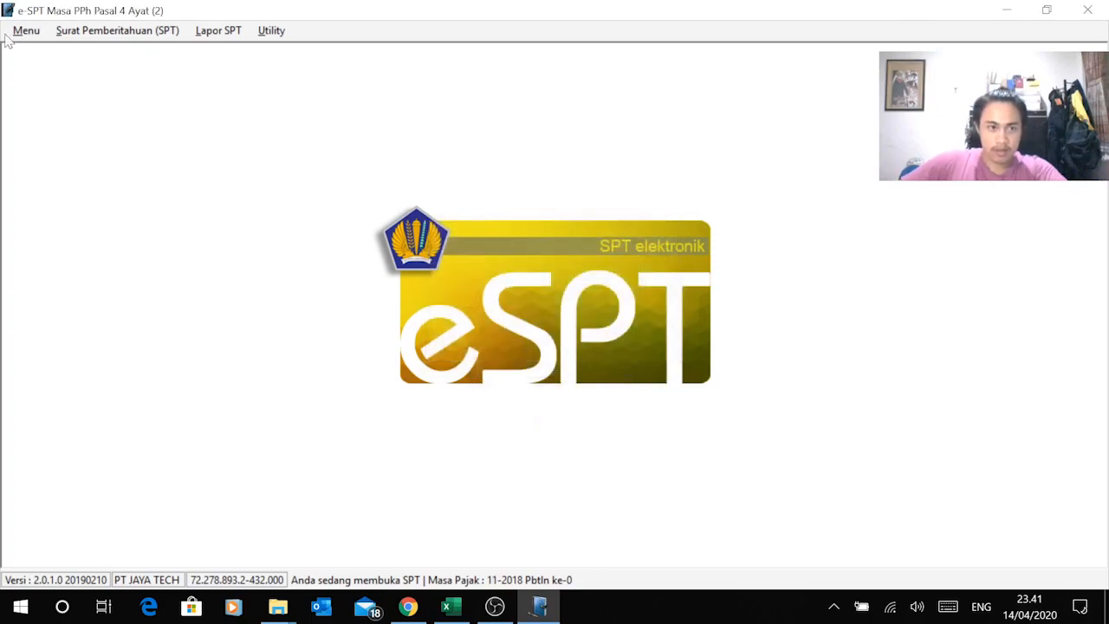
Step: Review the 'Menjual saham di bursa efek' tax entry in the workbook, then open the SPT menu
{"action": "left_click", "coordinate": [166, 31]}
{"action": "key", "text": "alt+Tab"}
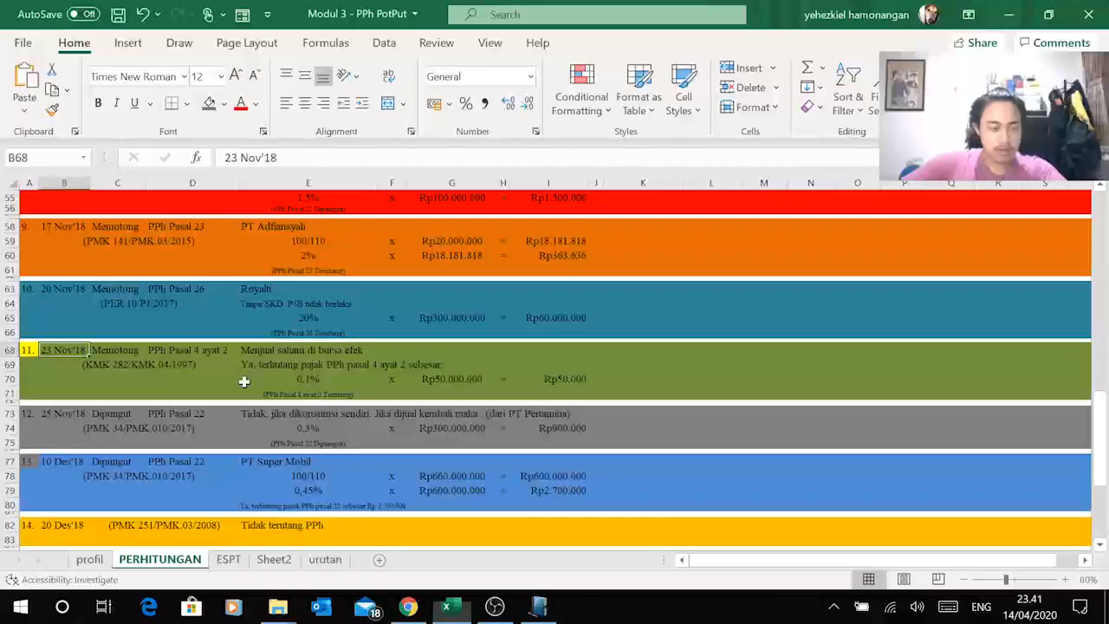
{"action": "left_click", "coordinate": [264, 364]}
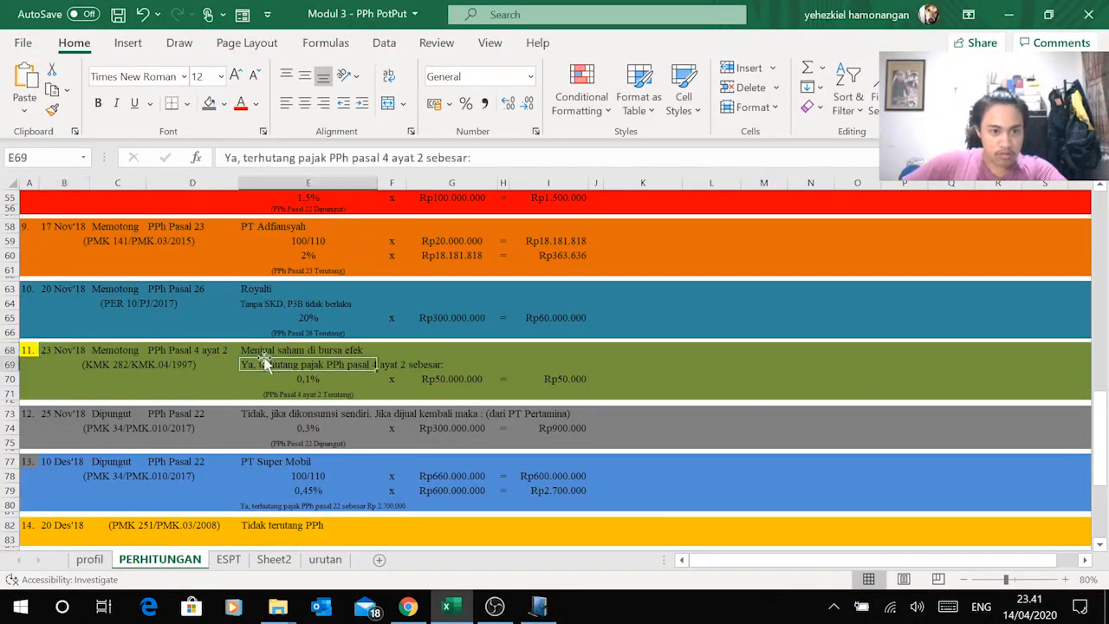
{"action": "left_click", "coordinate": [322, 350]}
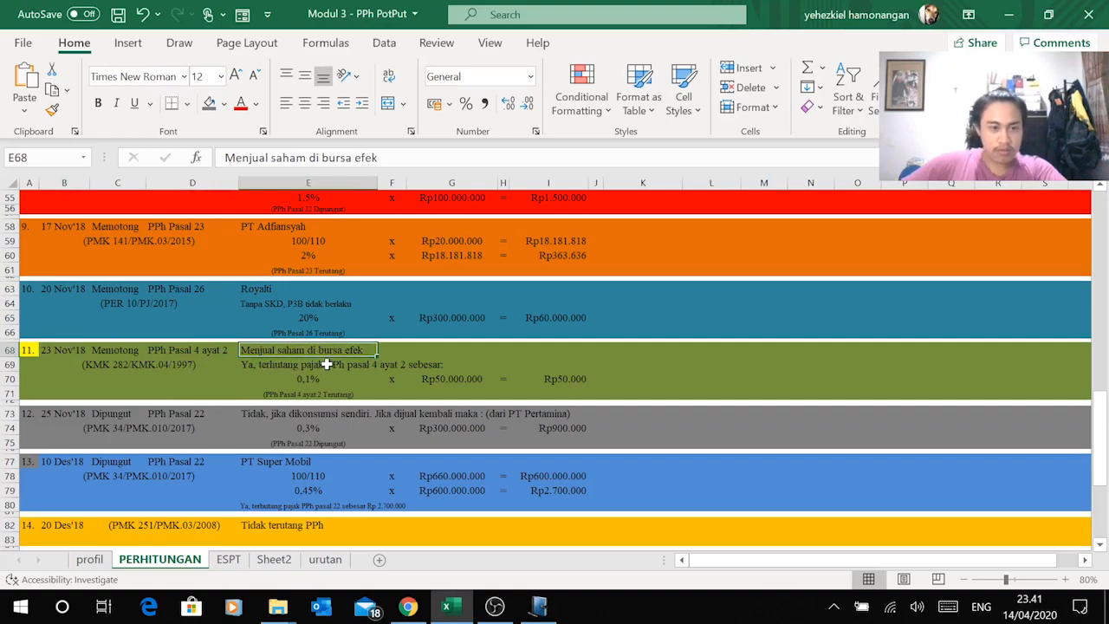
{"action": "key", "text": "alt+Tab"}
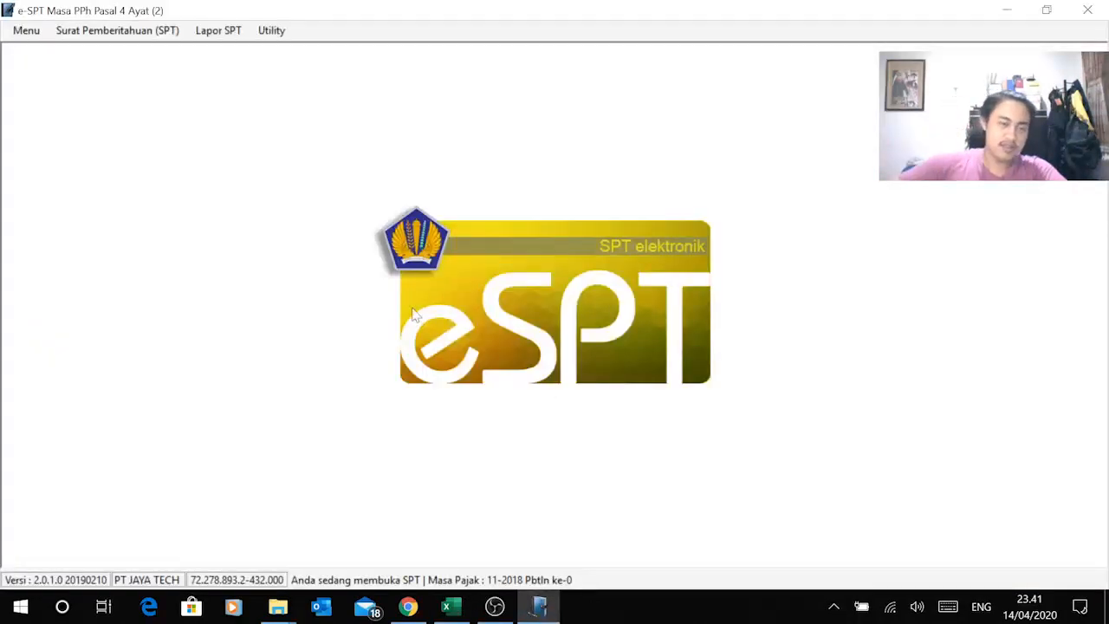
{"action": "left_click", "coordinate": [154, 33]}
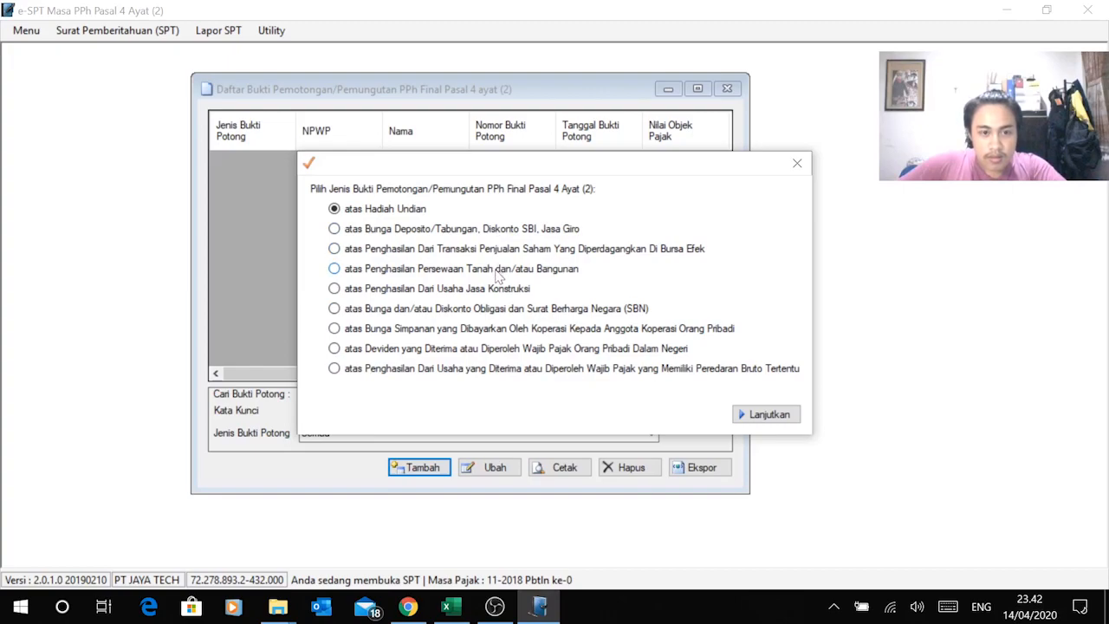
Step: Choose the stock-exchange share-sale slip type and enter slip number 00001
{"action": "left_click", "coordinate": [520, 252]}
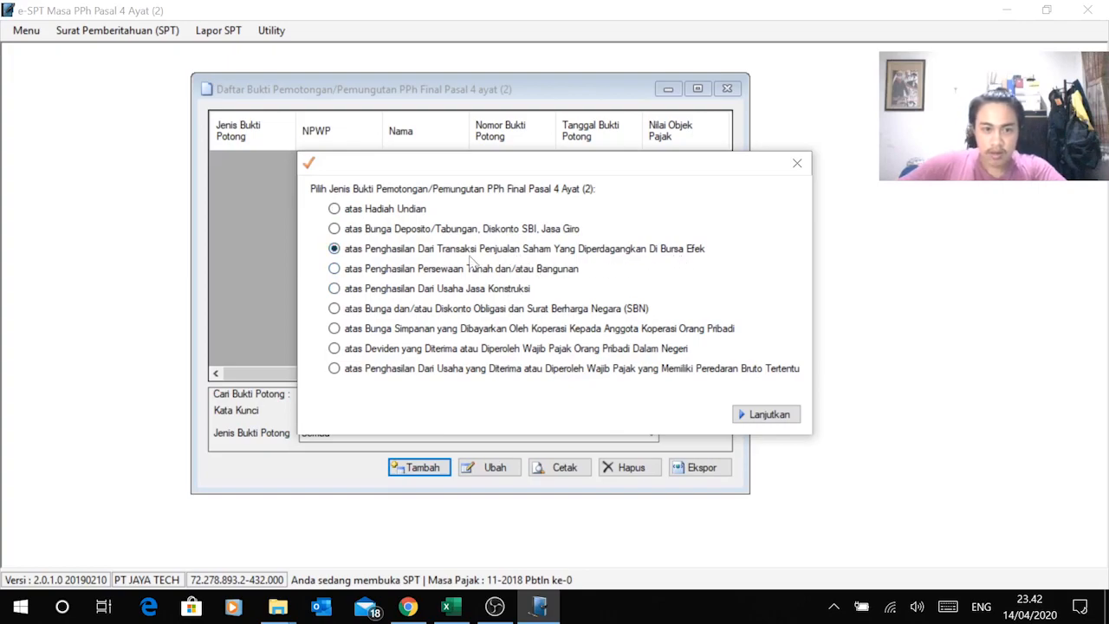
{"action": "left_click", "coordinate": [778, 415]}
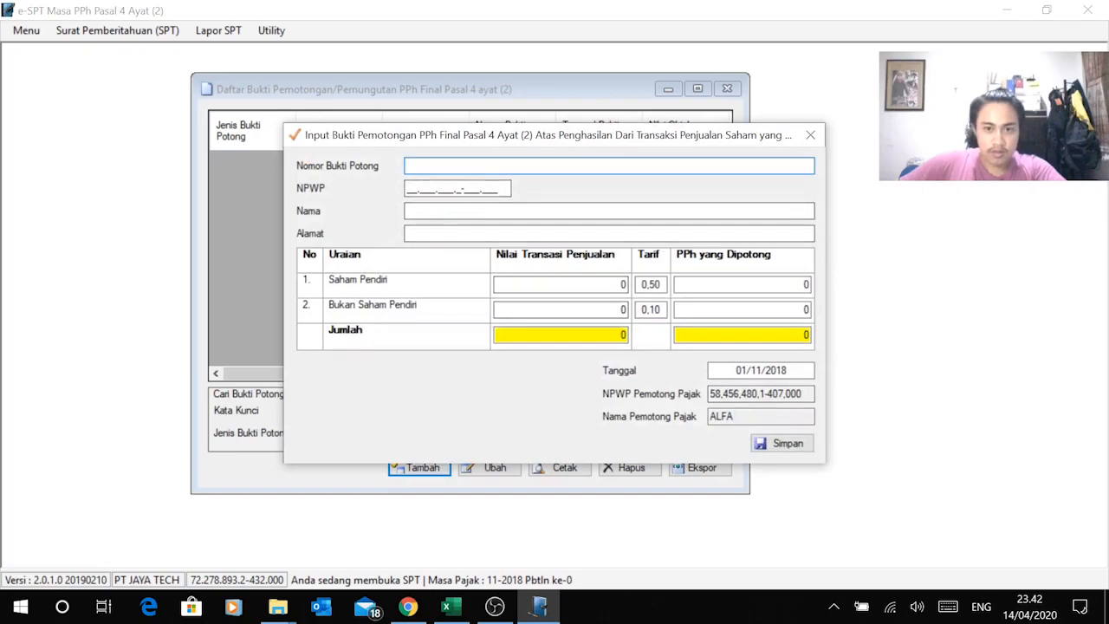
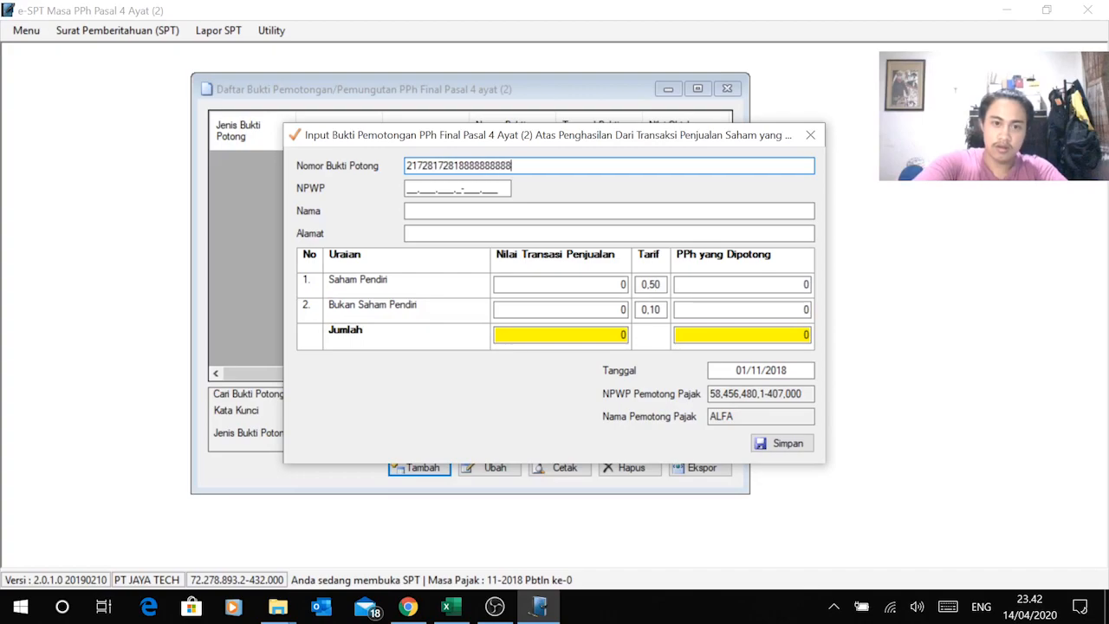
{"action": "key", "text": "BackSpace"}
{"action": "key", "text": "BackSpace"}
{"action": "key", "text": "BackSpace"}
{"action": "key", "text": "BackSpace"}
{"action": "key", "text": "BackSpace"}
{"action": "key", "text": "BackSpace"}
{"action": "key", "text": "BackSpace"}
{"action": "key", "text": "BackSpace"}
{"action": "key", "text": "BackSpace"}
{"action": "key", "text": "BackSpace"}
{"action": "key", "text": "BackSpace"}
{"action": "key", "text": "BackSpace"}
{"action": "key", "text": "BackSpace"}
{"action": "key", "text": "BackSpace"}
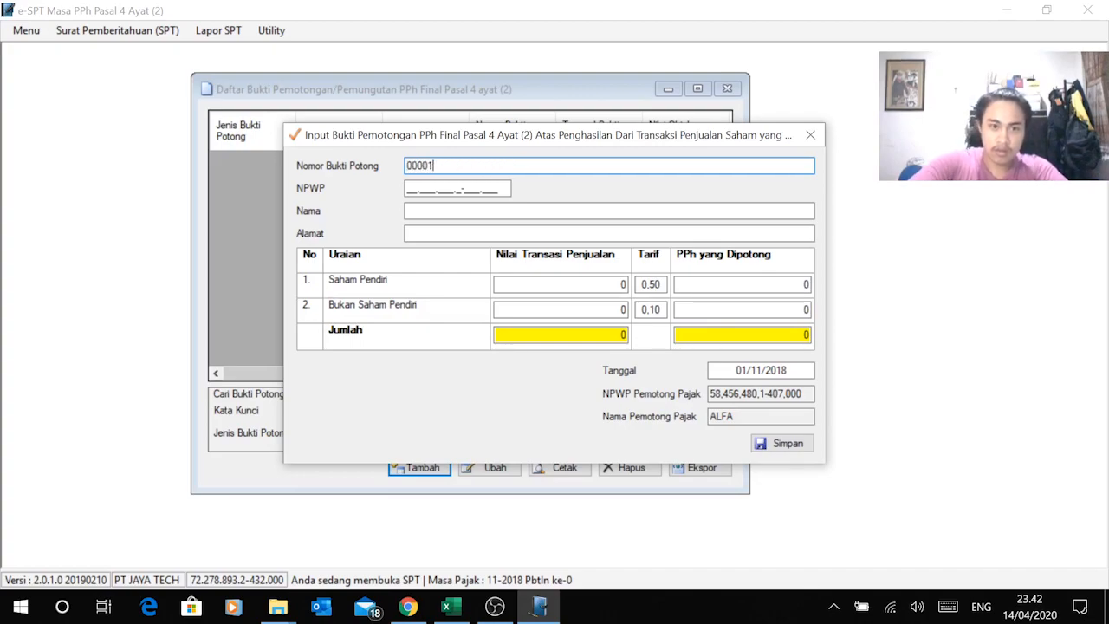
{"action": "left_click", "coordinate": [407, 190]}
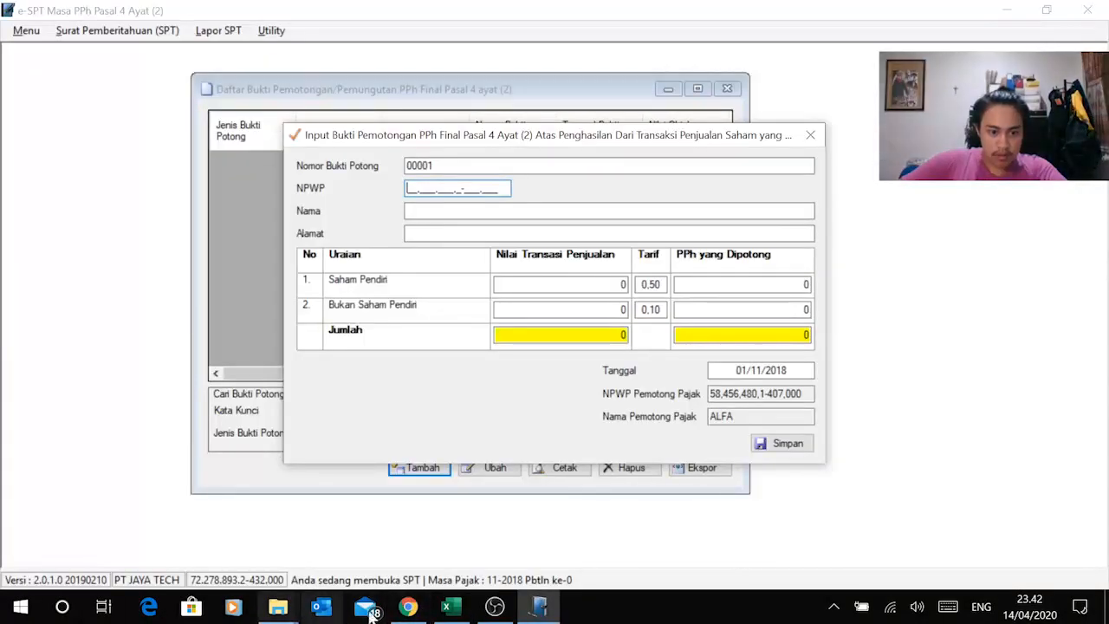
Step: Bring the exercise PDF forward and scroll down to question 11
{"action": "left_click", "coordinate": [405, 607]}
{"action": "key", "text": "alt+Tab"}
{"action": "left_click", "coordinate": [450, 611]}
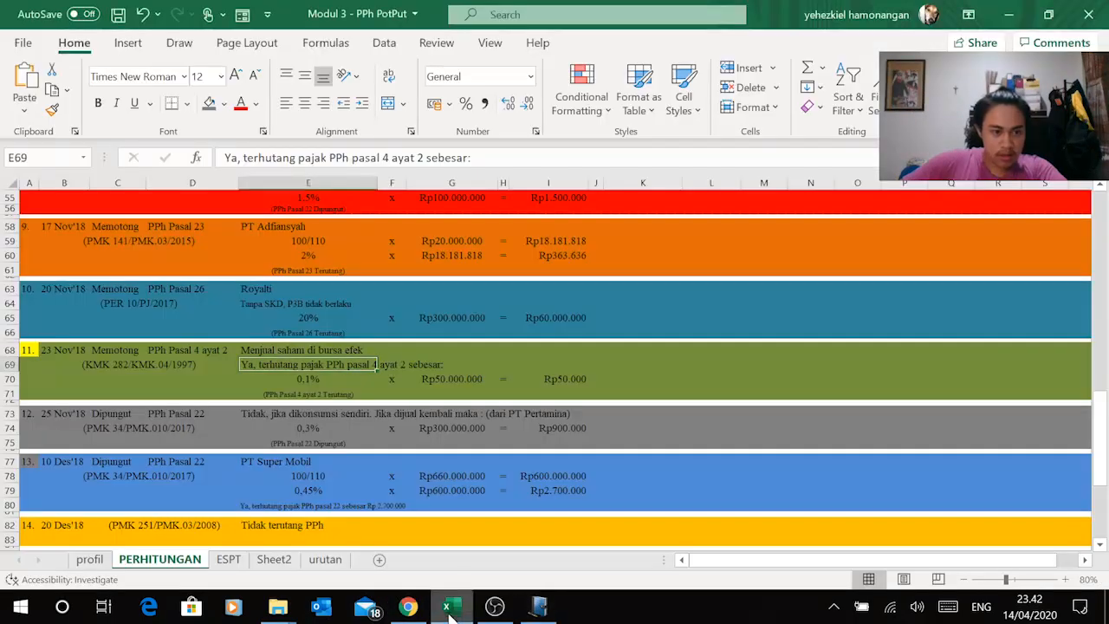
{"action": "left_click", "coordinate": [450, 612]}
{"action": "left_click", "coordinate": [407, 607]}
{"action": "scroll", "coordinate": [546, 346], "scroll_direction": "down", "scroll_amount": 9}
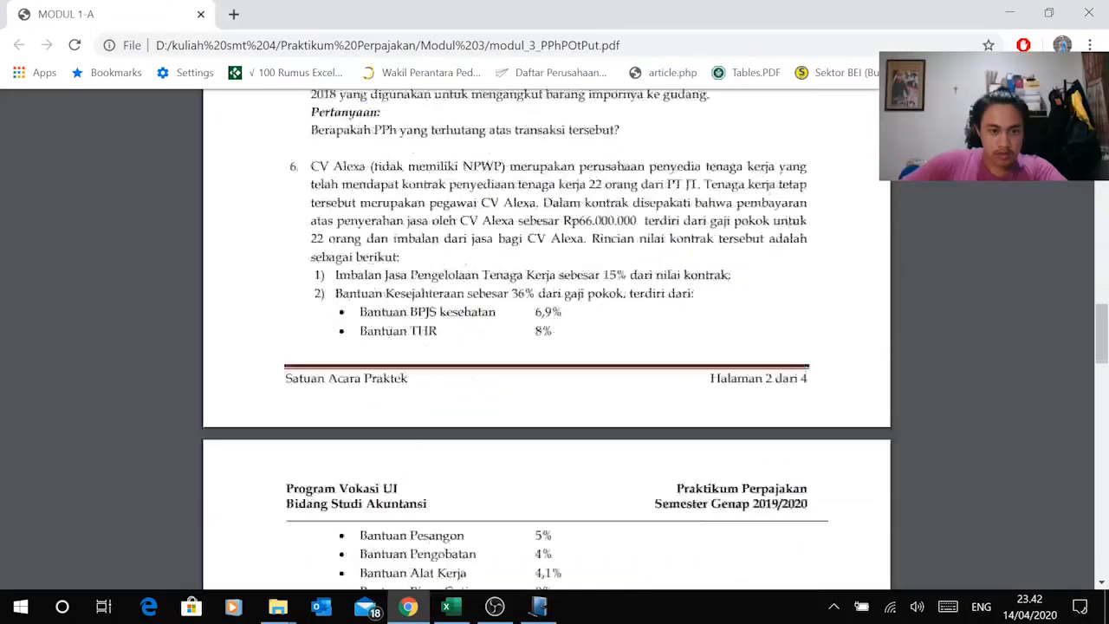
{"action": "scroll", "coordinate": [546, 347], "scroll_direction": "down", "scroll_amount": 8}
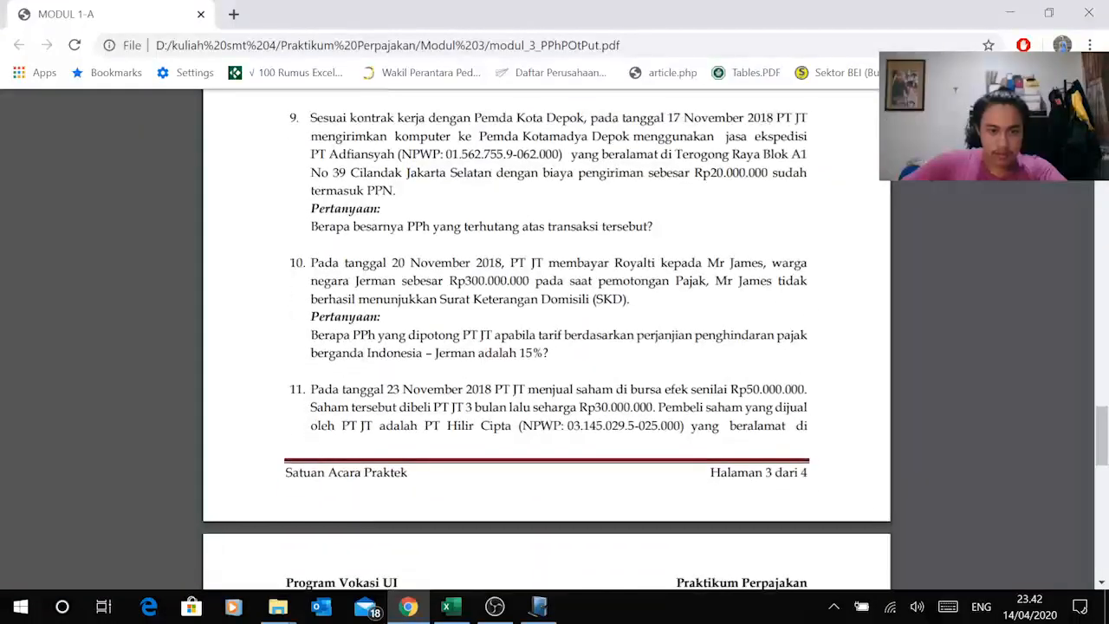
Step: Copy the buyer's NPWP from question 11 into the slip's NPWP field
{"action": "left_click_drag", "start_coordinate": [565, 425], "coordinate": [682, 425]}
{"action": "right_click", "coordinate": [669, 426]}
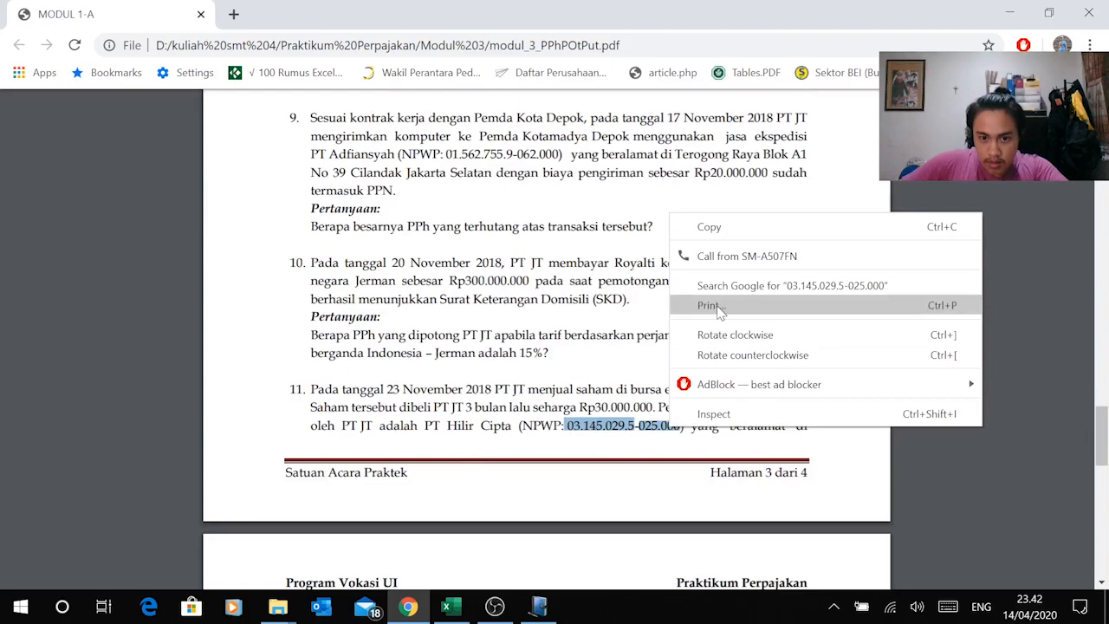
{"action": "left_click", "coordinate": [575, 426]}
{"action": "left_click_drag", "start_coordinate": [567, 425], "coordinate": [682, 426]}
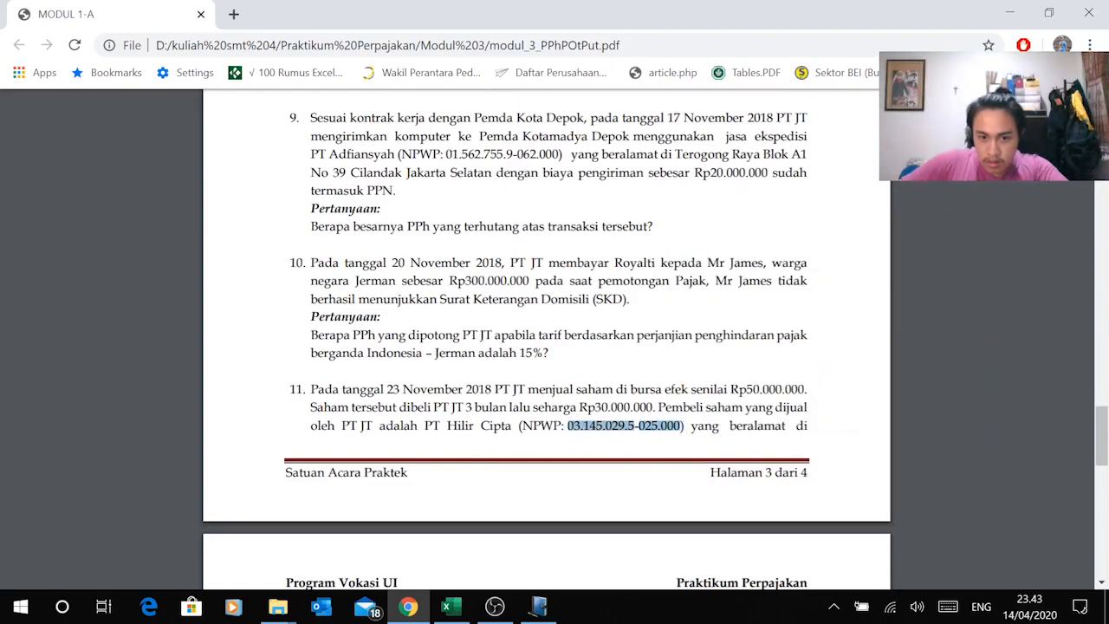
{"action": "right_click", "coordinate": [665, 427]}
{"action": "left_click", "coordinate": [735, 230]}
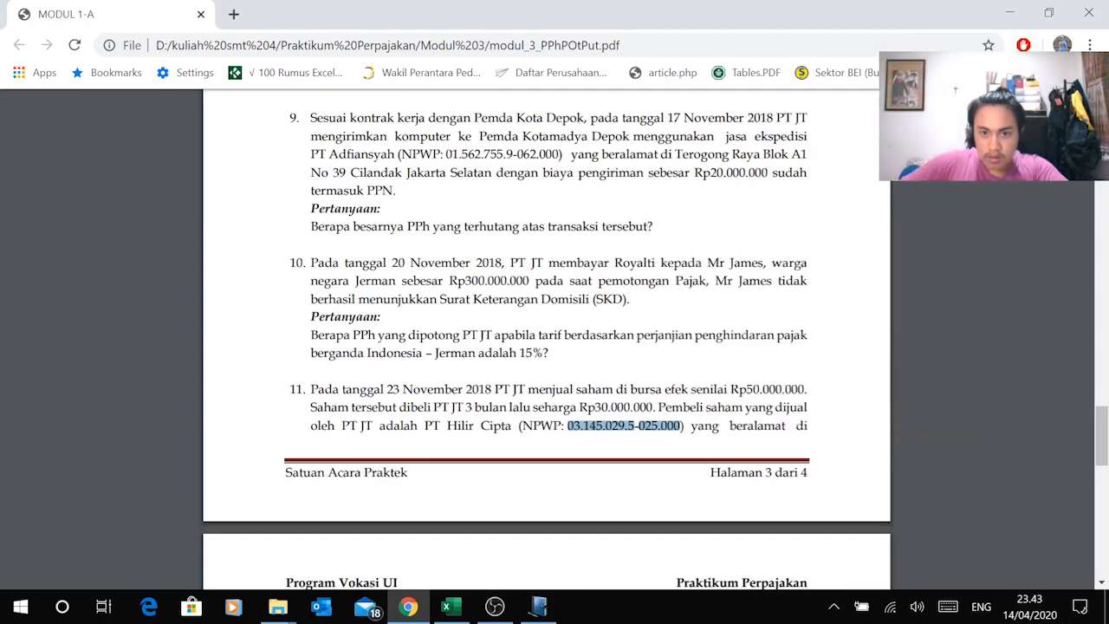
{"action": "key", "text": "alt+Tab"}
{"action": "right_click", "coordinate": [412, 191]}
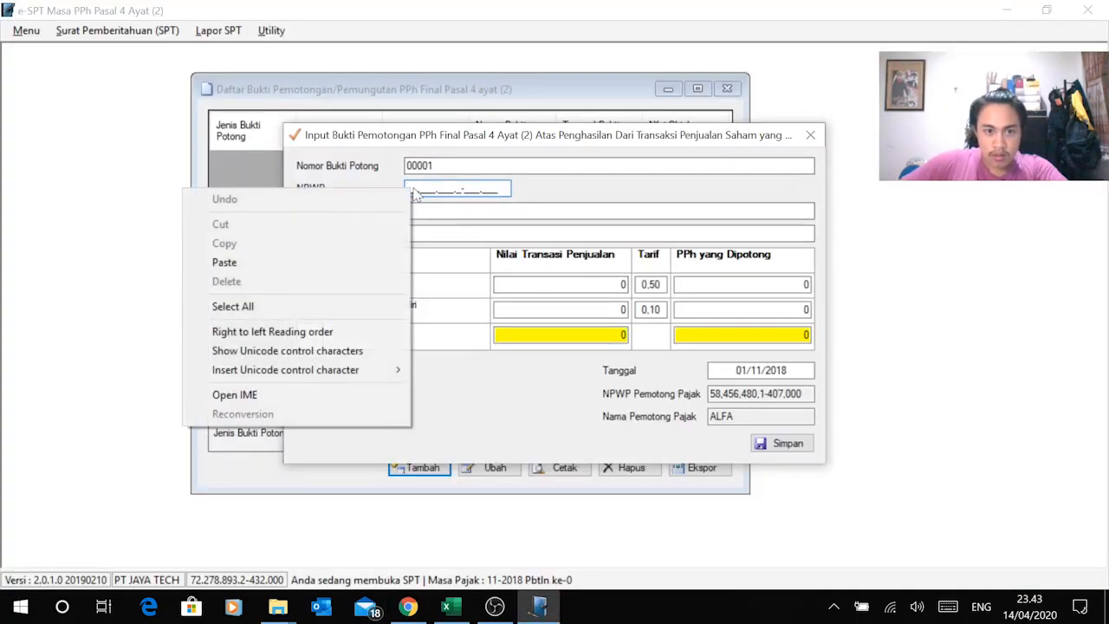
{"action": "left_click", "coordinate": [321, 262]}
Step: Fill the Nama field with the buyer name PT Hilir Cipta copied from the PDF
{"action": "left_click", "coordinate": [471, 212]}
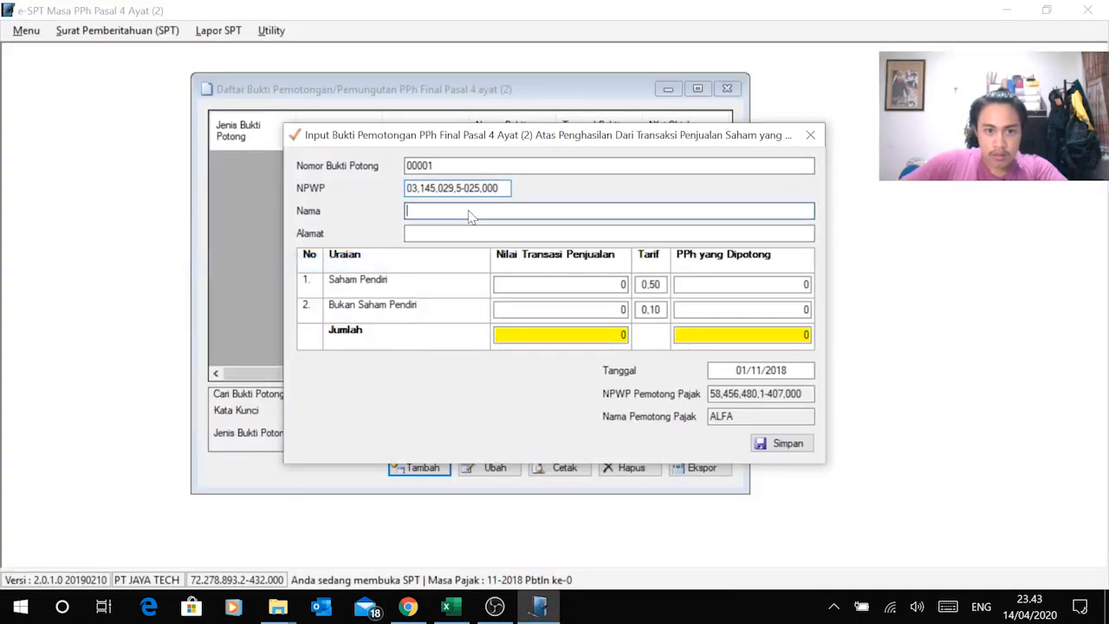
{"action": "key", "text": "alt+Tab"}
{"action": "left_click_drag", "start_coordinate": [425, 425], "coordinate": [502, 426]}
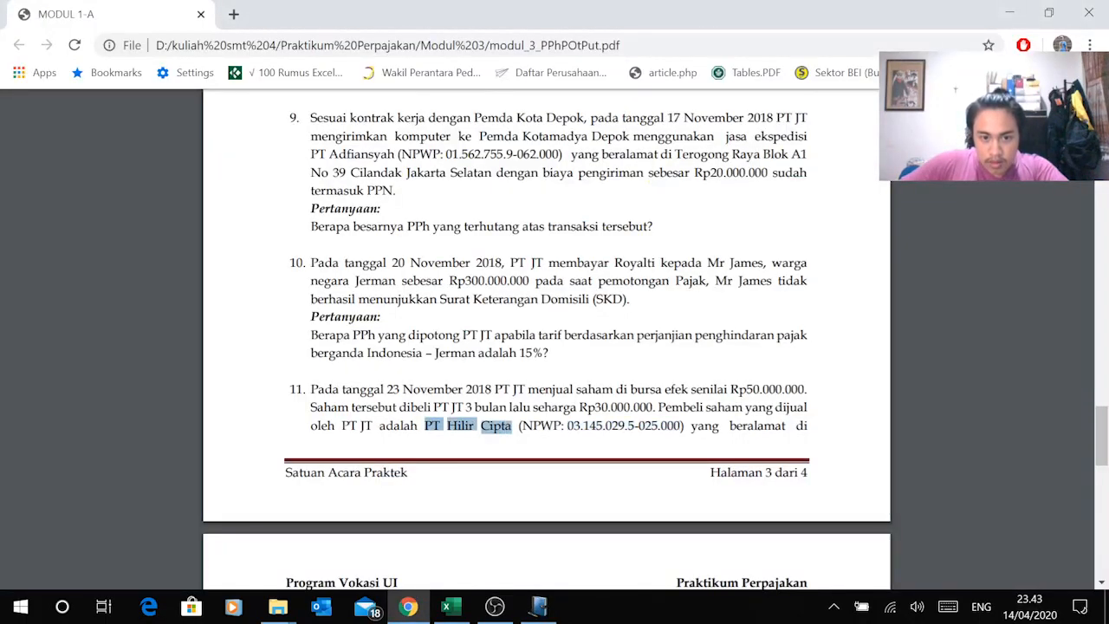
{"action": "right_click", "coordinate": [510, 427]}
{"action": "left_click", "coordinate": [537, 268]}
{"action": "key", "text": "alt+Tab"}
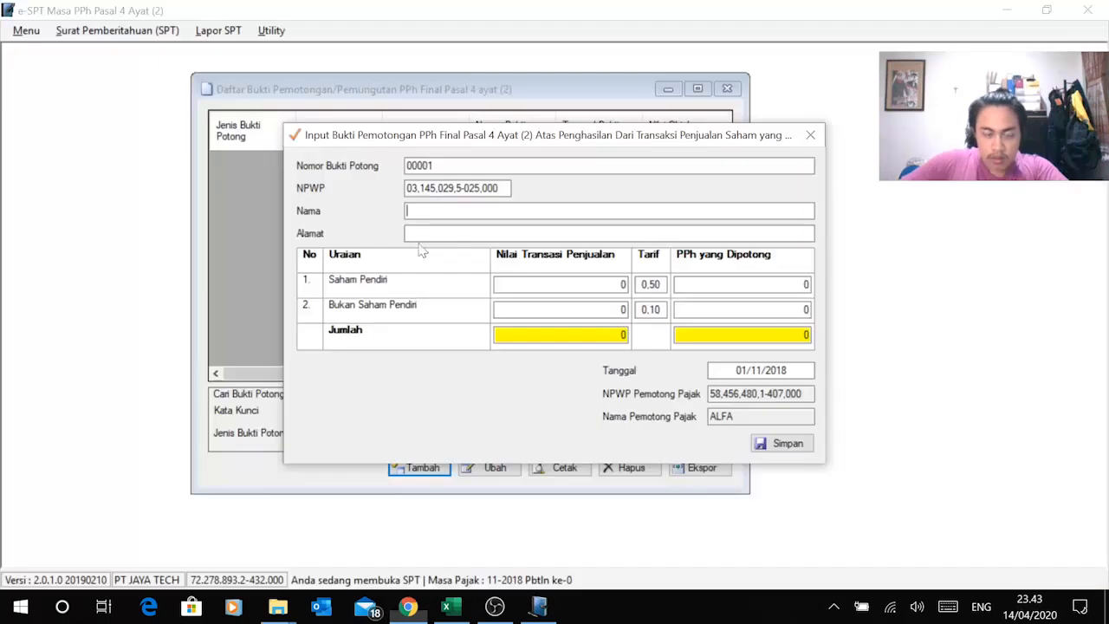
{"action": "key", "text": "ctrl+v"}
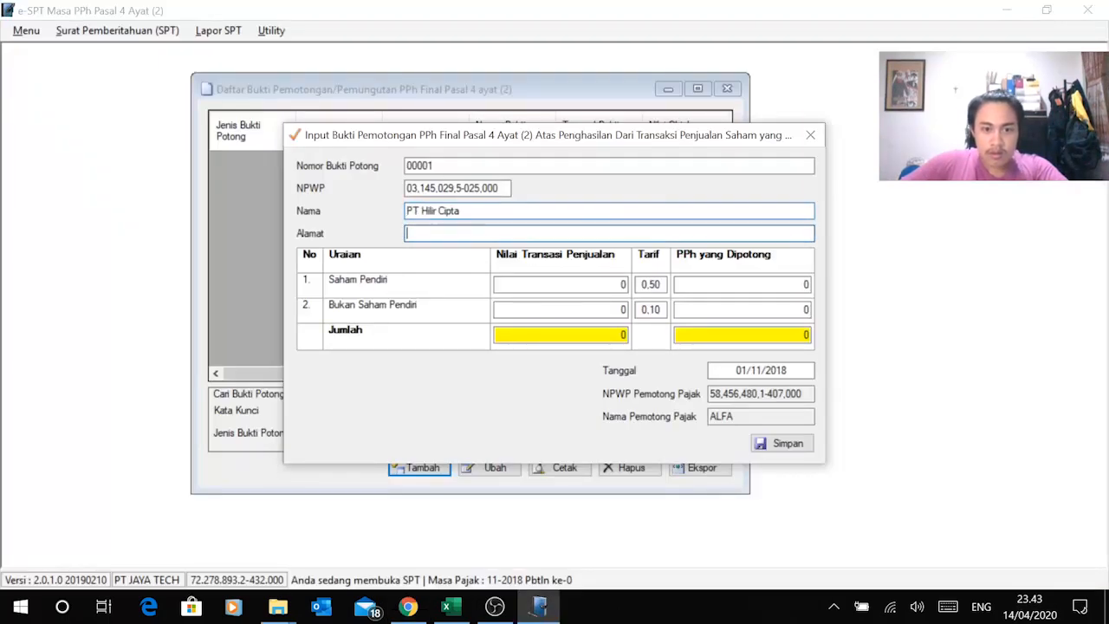
Step: Copy the buyer's address from page 4 of the PDF into the Alamat field
{"action": "key", "text": "alt+Tab"}
{"action": "scroll", "coordinate": [613, 452], "scroll_direction": "down", "scroll_amount": 1}
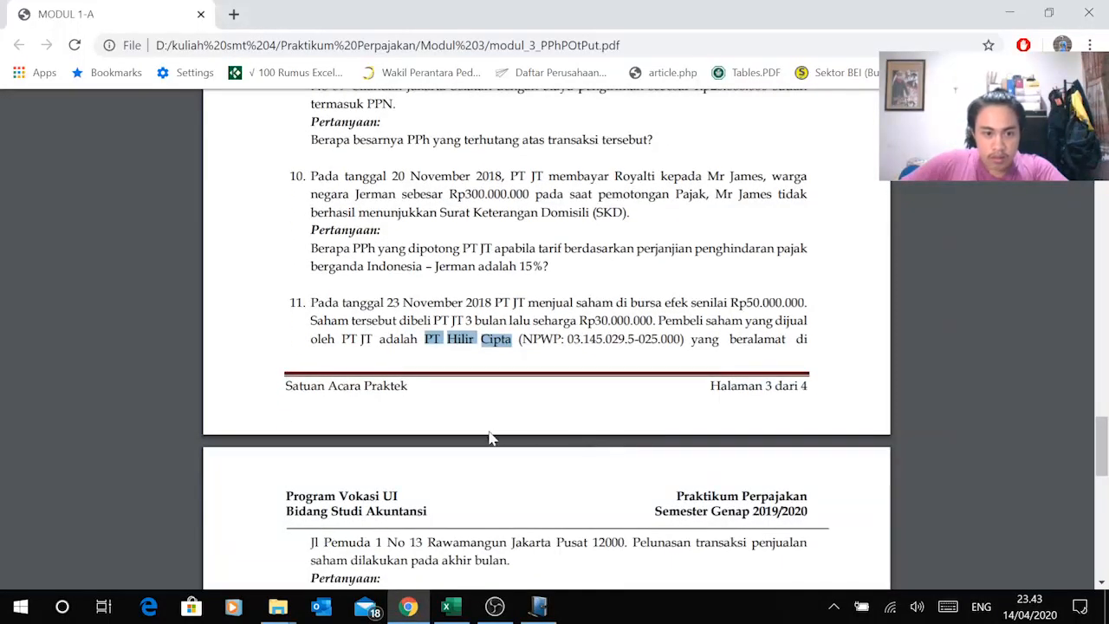
{"action": "scroll", "coordinate": [493, 439], "scroll_direction": "down", "scroll_amount": 1}
{"action": "left_click_drag", "start_coordinate": [310, 456], "coordinate": [625, 456]}
{"action": "right_click", "coordinate": [617, 455]}
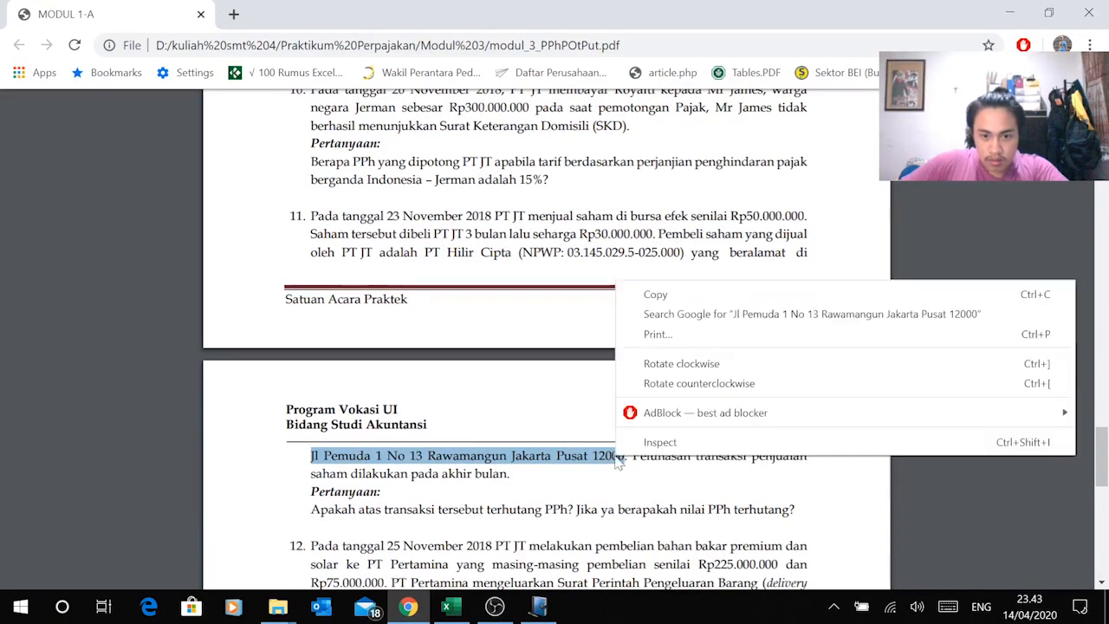
{"action": "left_click", "coordinate": [656, 295]}
{"action": "key", "text": "alt+Tab"}
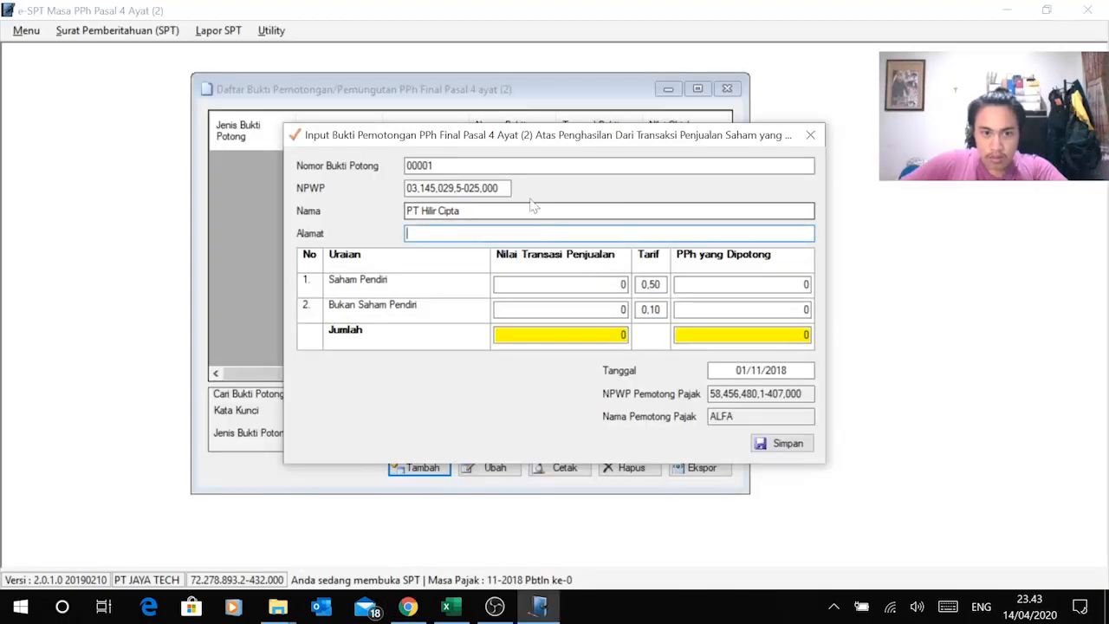
{"action": "right_click", "coordinate": [470, 236]}
{"action": "left_click", "coordinate": [394, 311]}
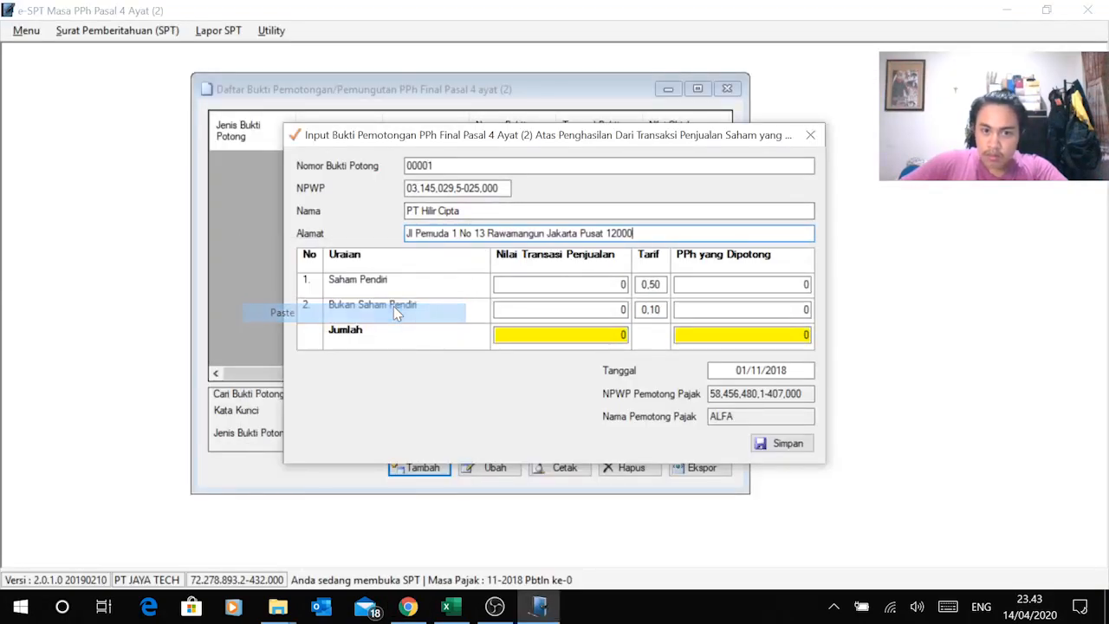
Step: Check the Rp50.000.000 sale value in G70 and 0,1% rate in E70 in Excel
{"action": "key", "text": "alt+Tab"}
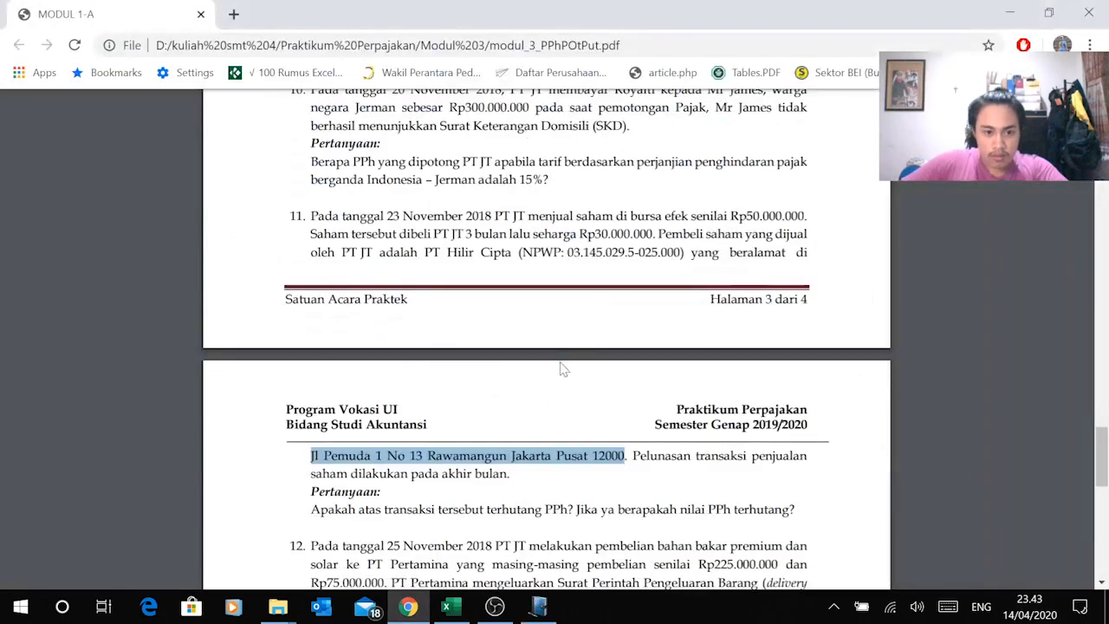
{"action": "left_click", "coordinate": [518, 426]}
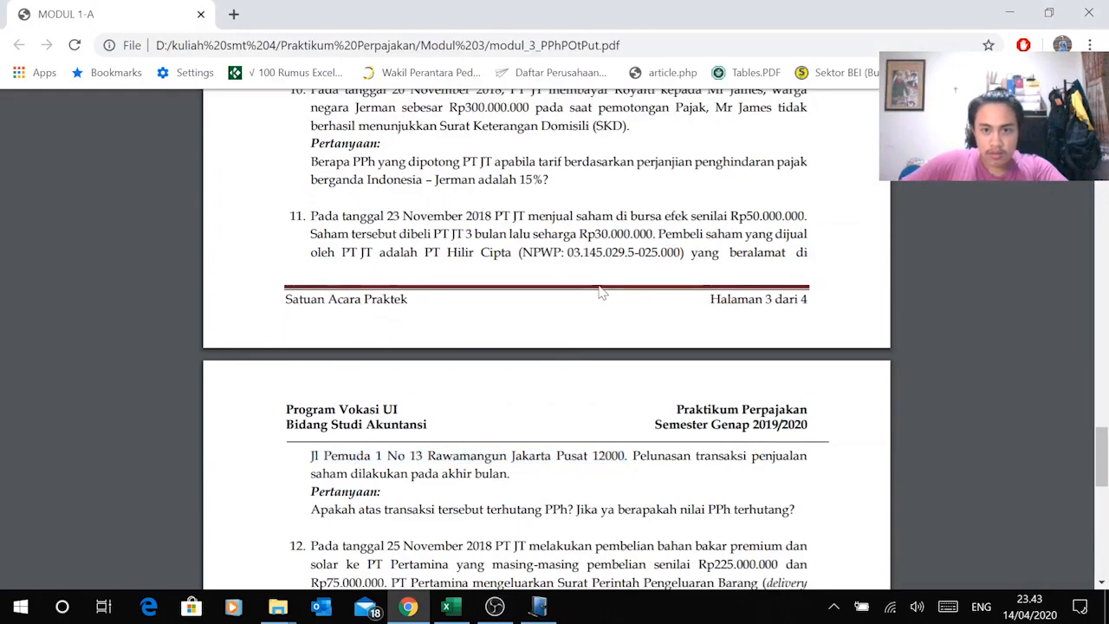
{"action": "scroll", "coordinate": [656, 288], "scroll_direction": "up", "scroll_amount": 1}
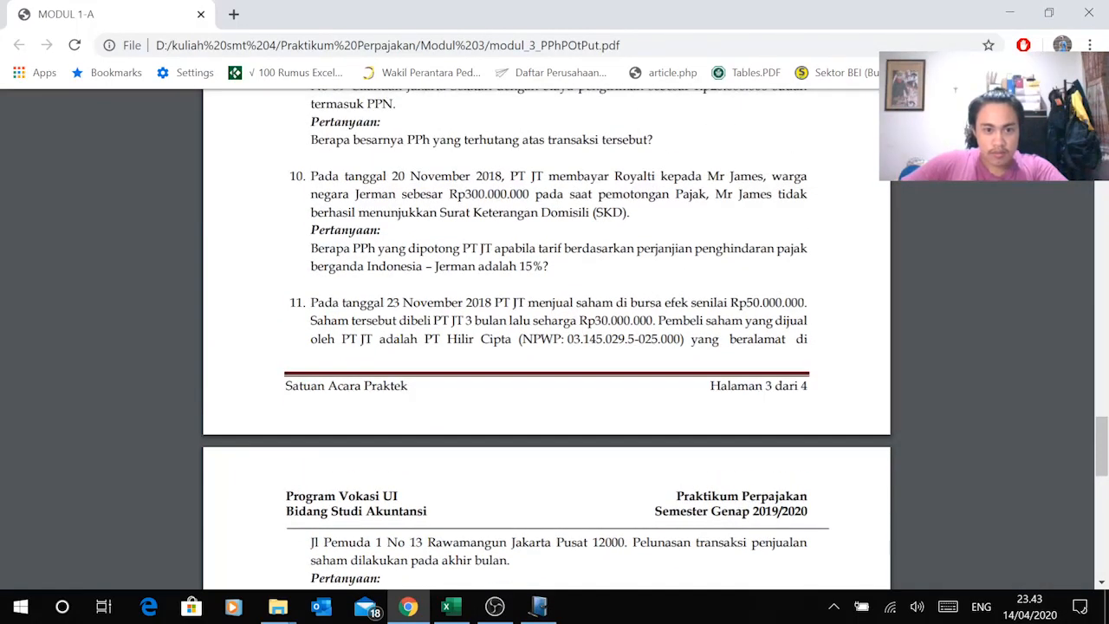
{"action": "scroll", "coordinate": [582, 355], "scroll_direction": "down", "scroll_amount": 1}
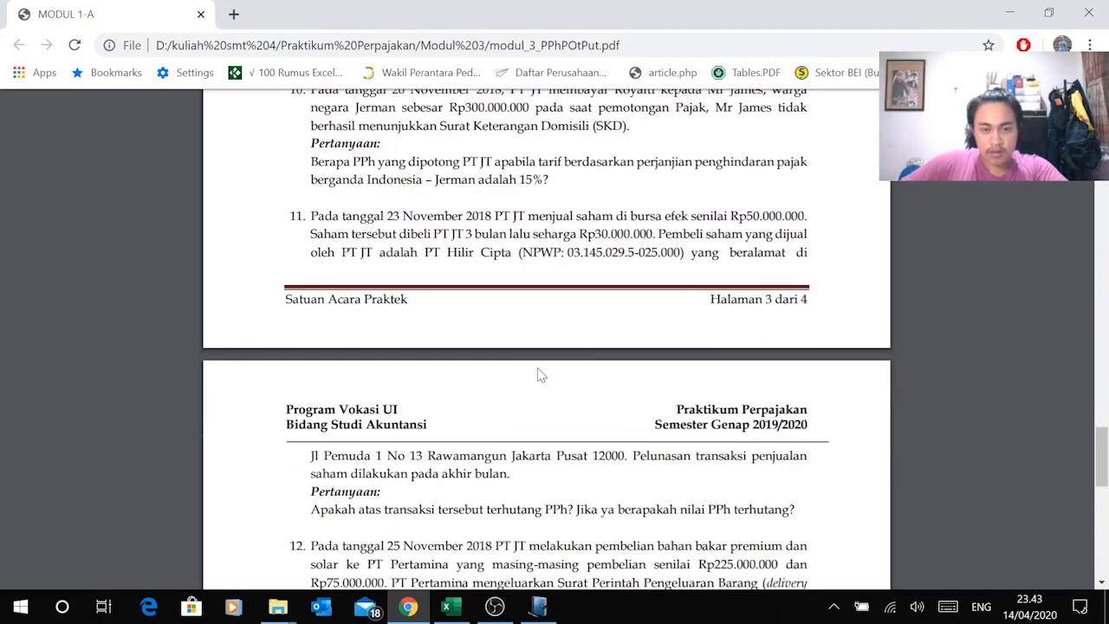
{"action": "key", "text": "alt+Tab"}
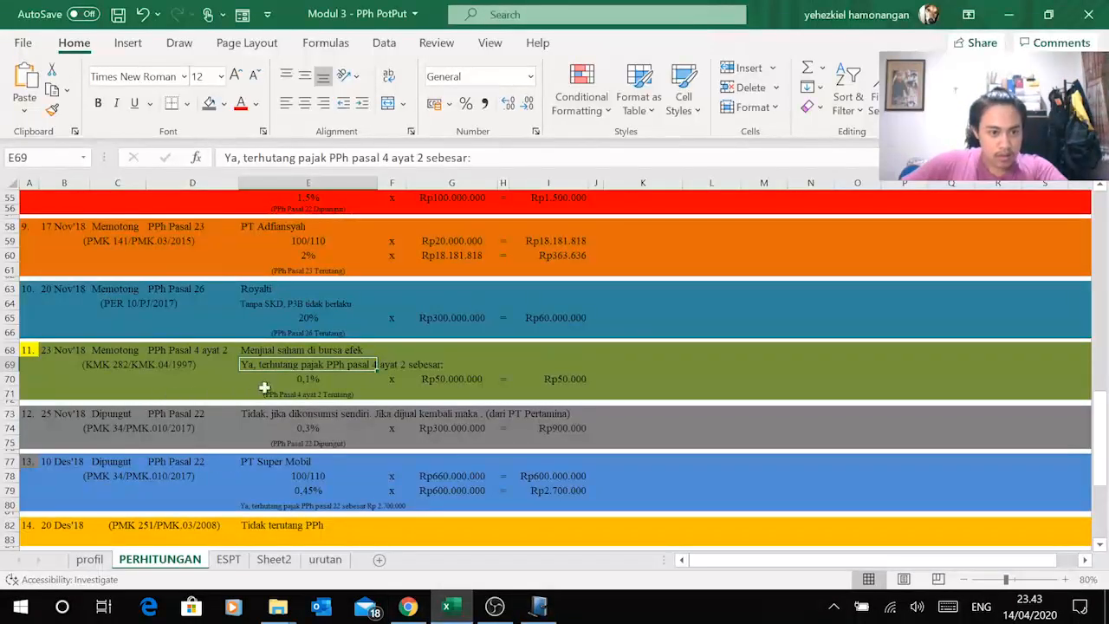
{"action": "left_click", "coordinate": [470, 376]}
{"action": "left_click", "coordinate": [322, 379]}
{"action": "left_click", "coordinate": [465, 382]}
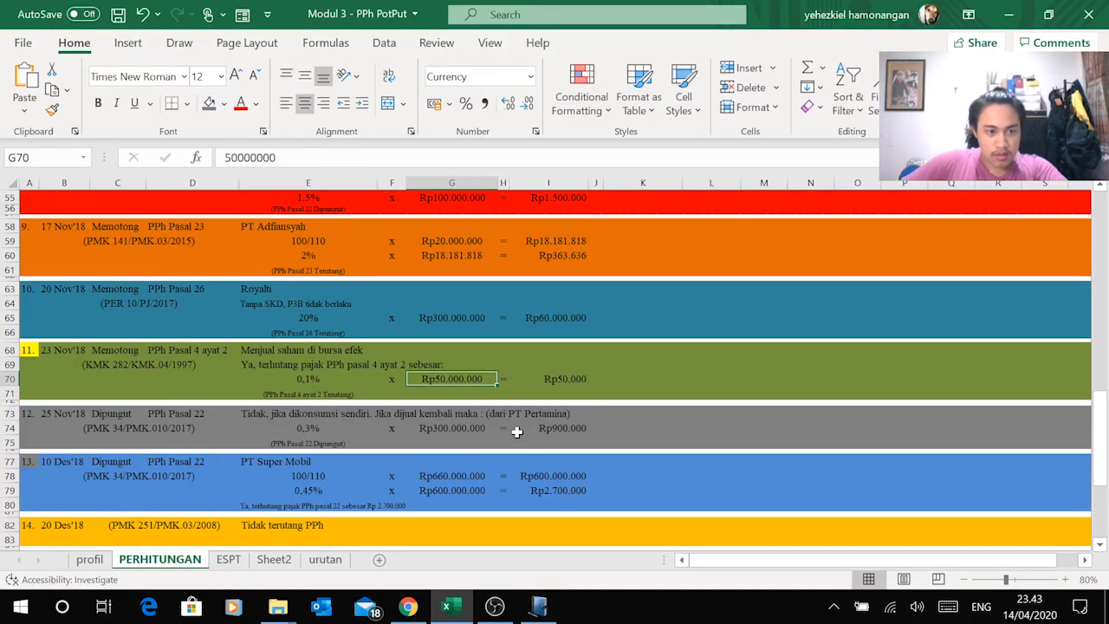
{"action": "key", "text": "alt+Tab"}
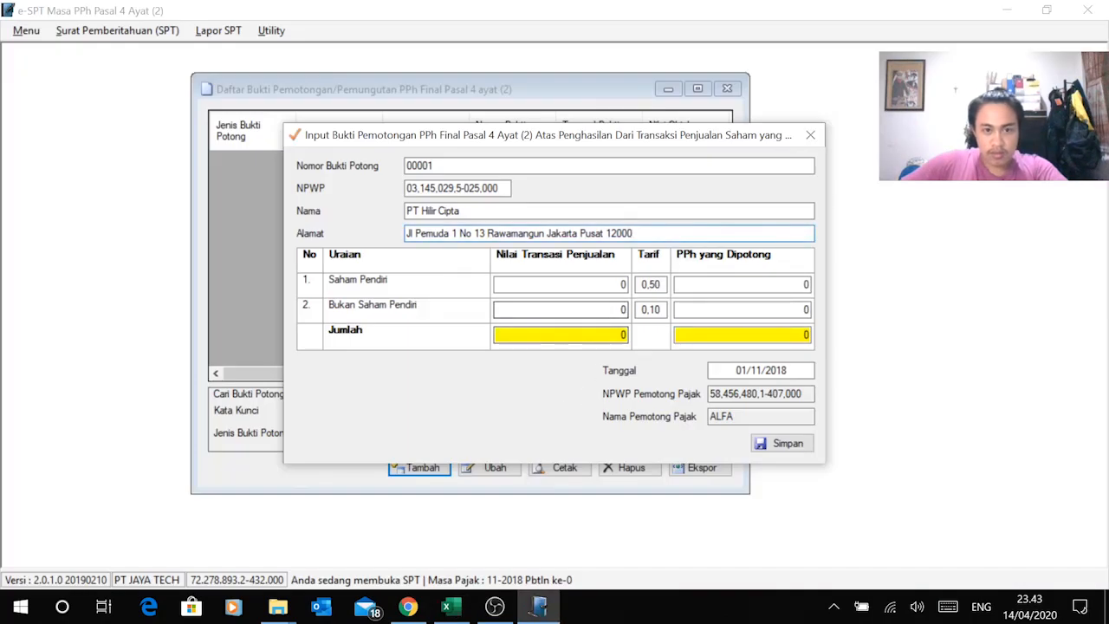
Step: Enter 50.000.000 as the non-founder share sale, date it 23/11/2018, and save the slip
{"action": "left_click", "coordinate": [622, 309]}
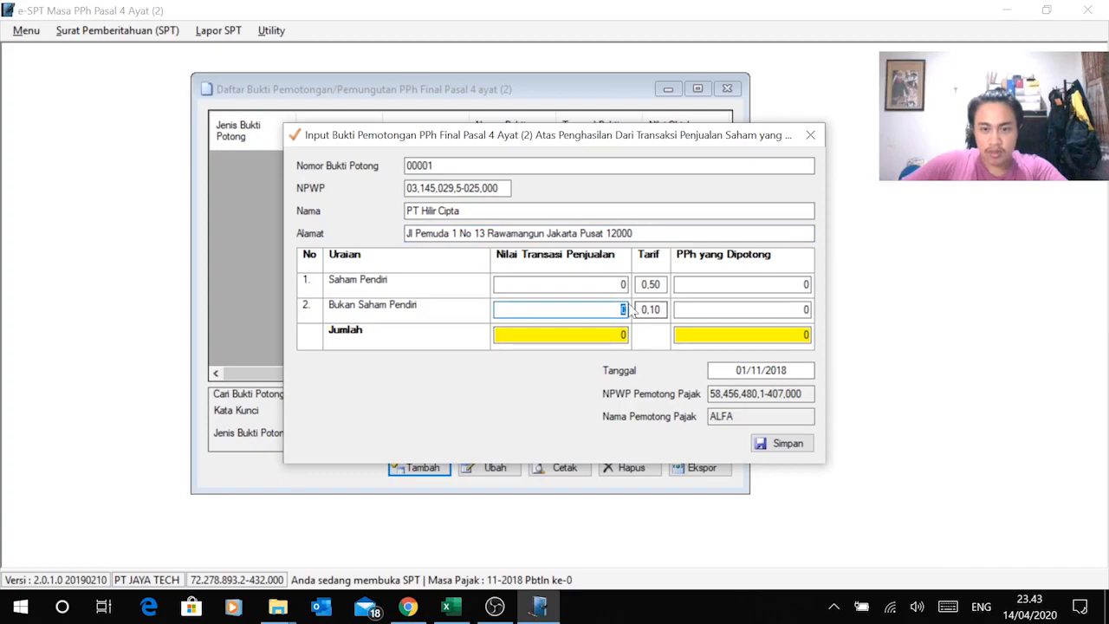
{"action": "key", "text": "alt+Tab"}
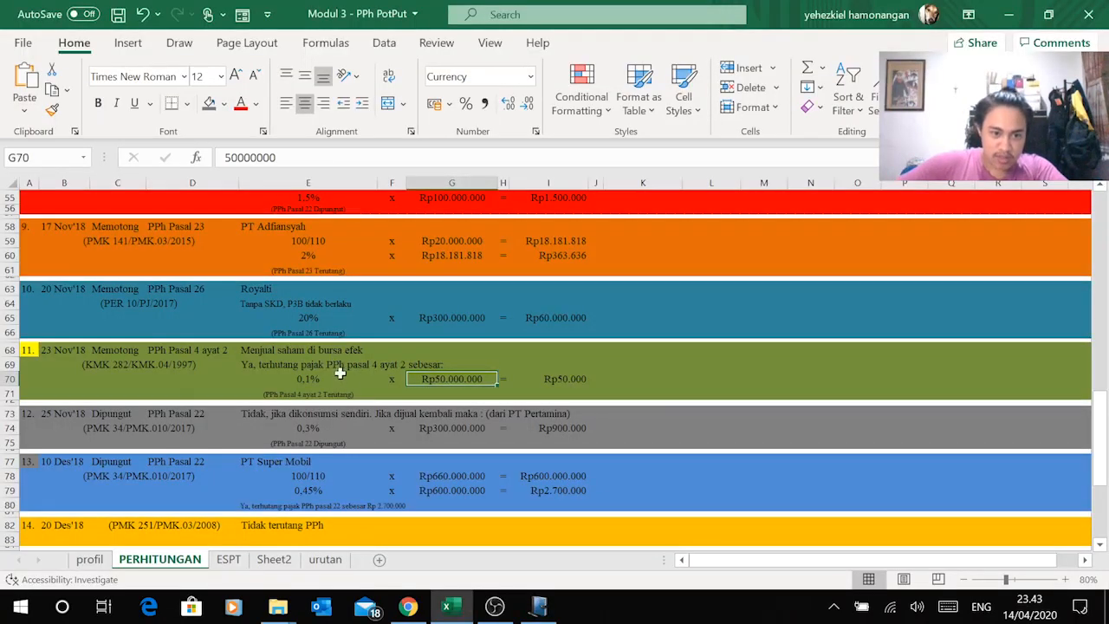
{"action": "key", "text": "alt+Tab"}
{"action": "key", "text": "alt+Tab"}
{"action": "key", "text": "alt+Tab"}
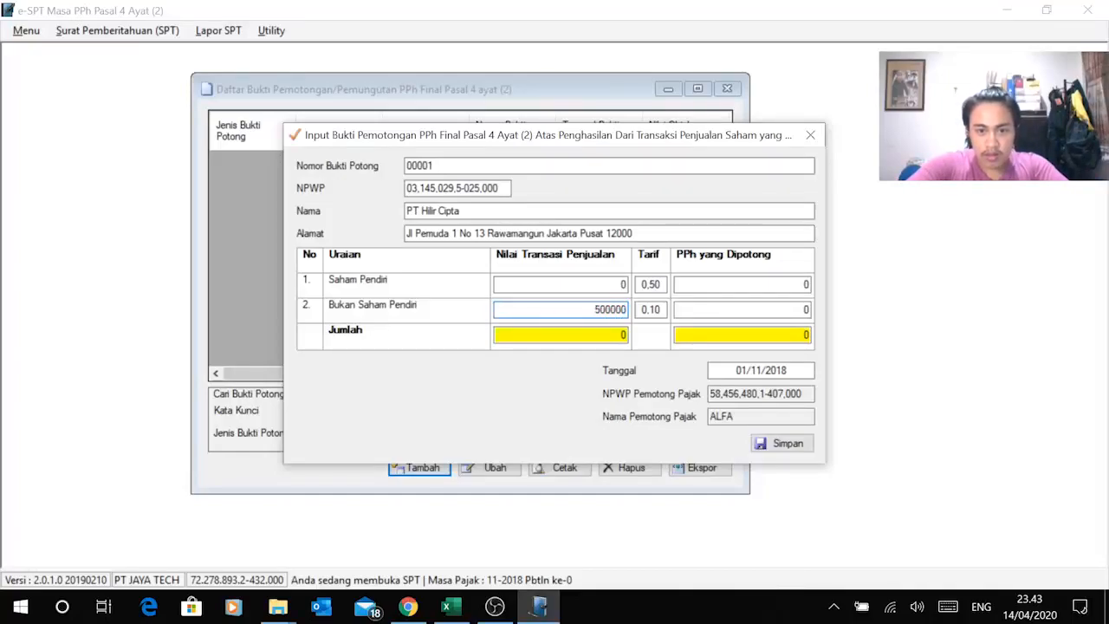
{"action": "key", "text": "Tab"}
{"action": "key", "text": "Tab"}
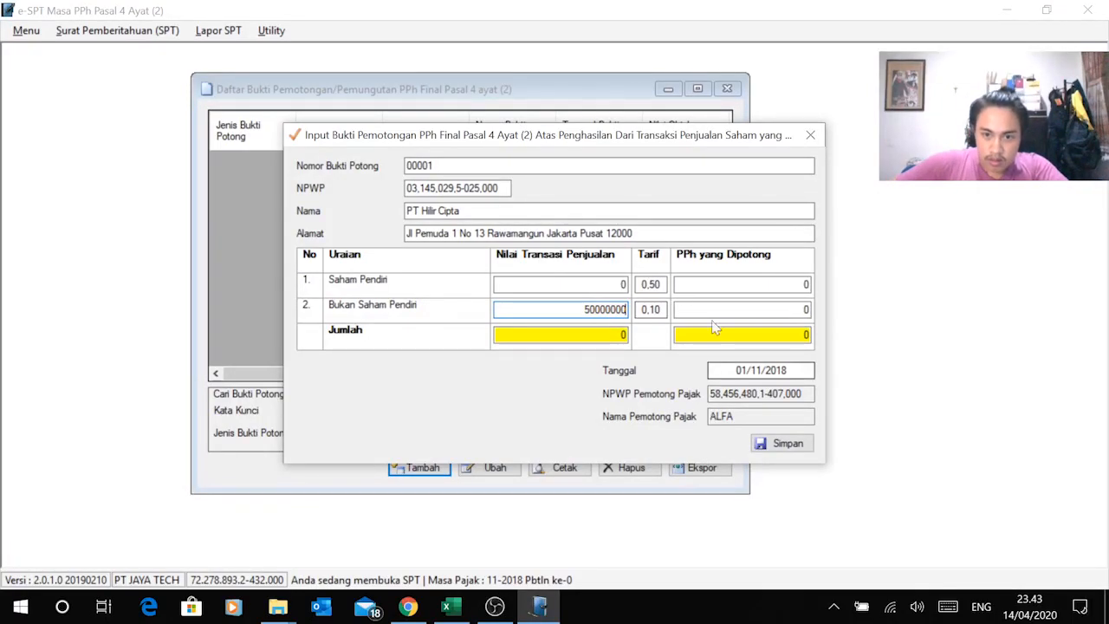
{"action": "key", "text": "alt+Tab"}
{"action": "left_click", "coordinate": [576, 376]}
{"action": "key", "text": "alt+Tab"}
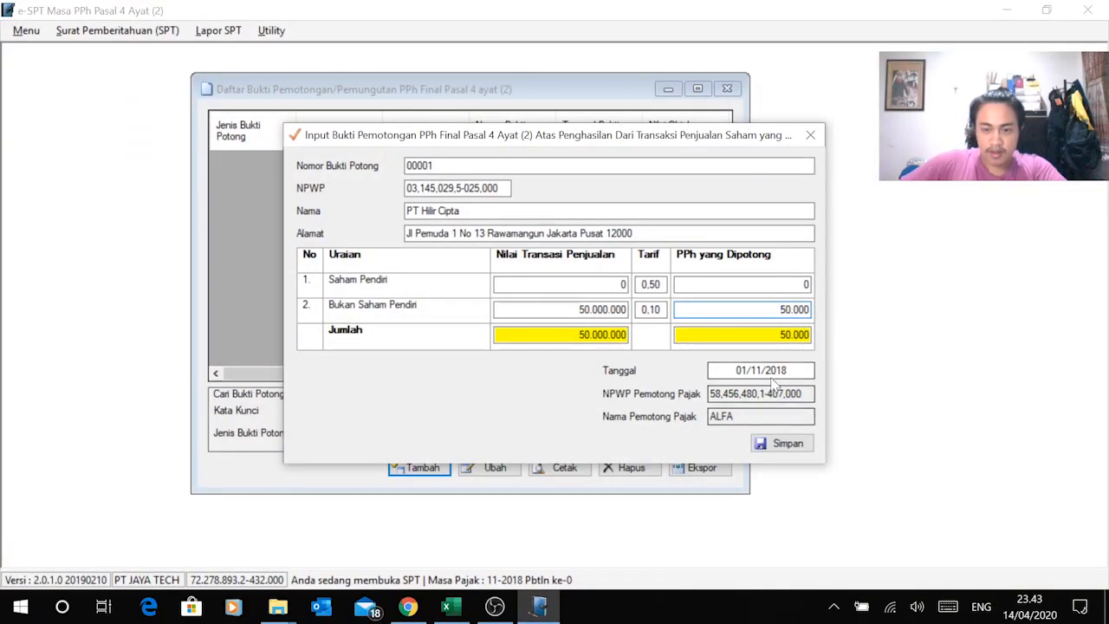
{"action": "key", "text": "alt+Tab"}
{"action": "key", "text": "alt+Tab"}
{"action": "left_click_drag", "start_coordinate": [789, 371], "coordinate": [737, 370]}
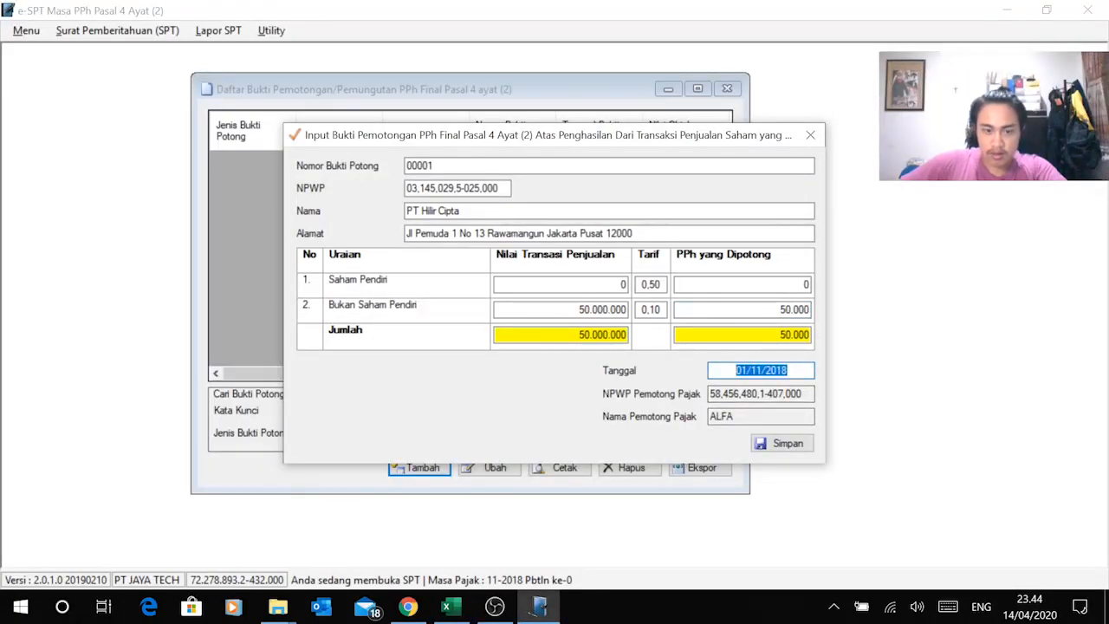
{"action": "type", "text": "23"}
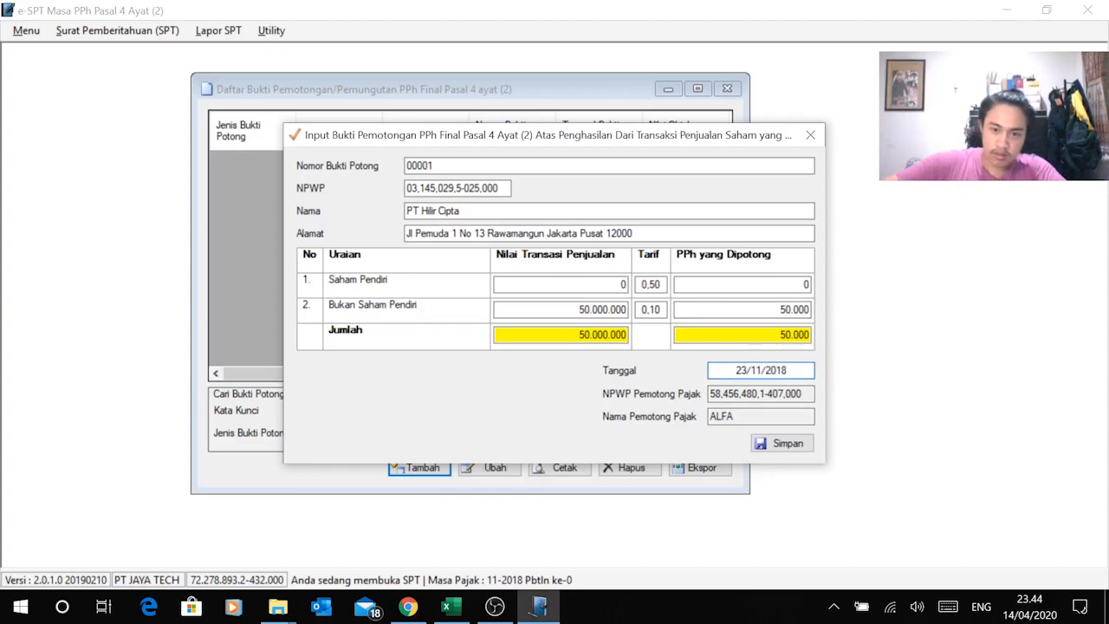
{"action": "left_click", "coordinate": [759, 445]}
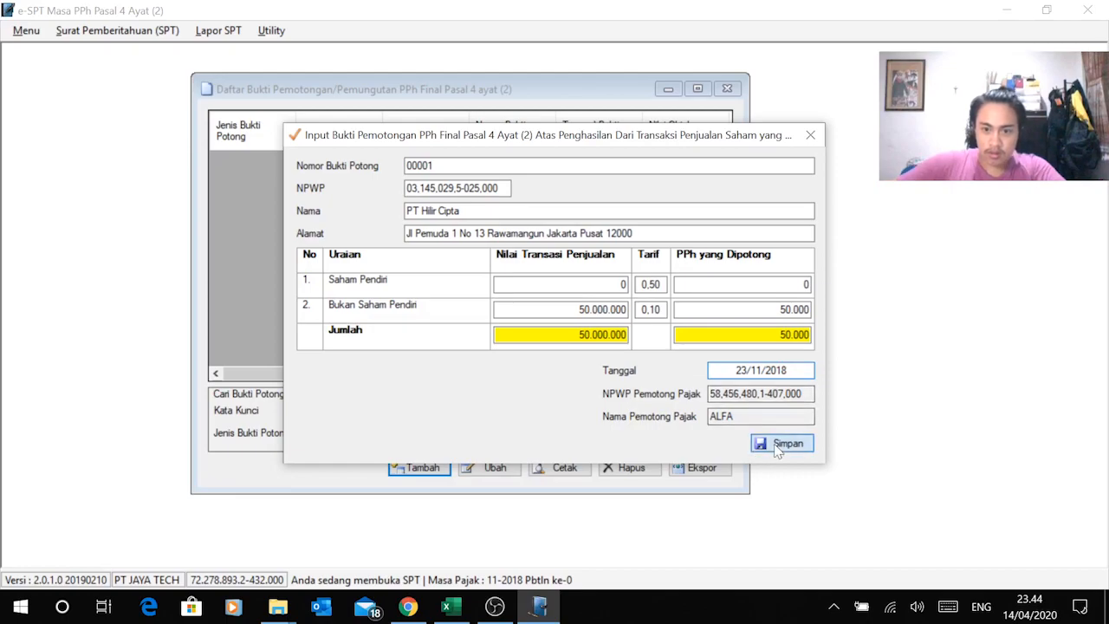
Step: Dismiss the invalid NPWP warning and copy the counterparty's NPWP from Excel's profil sheet
{"action": "left_click", "coordinate": [568, 366]}
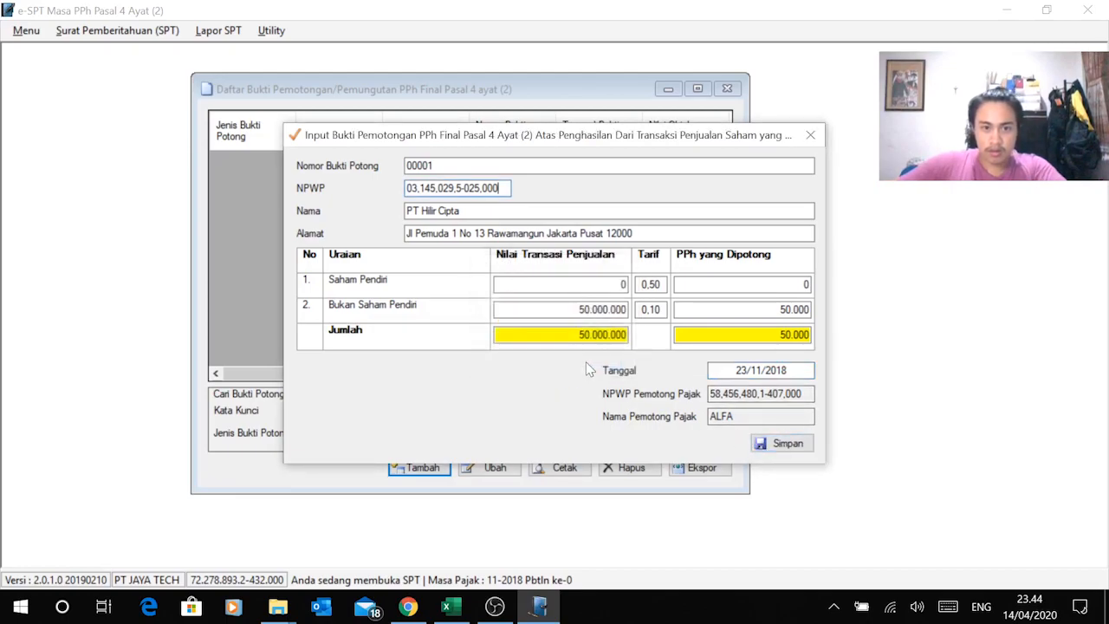
{"action": "key", "text": "alt+Tab"}
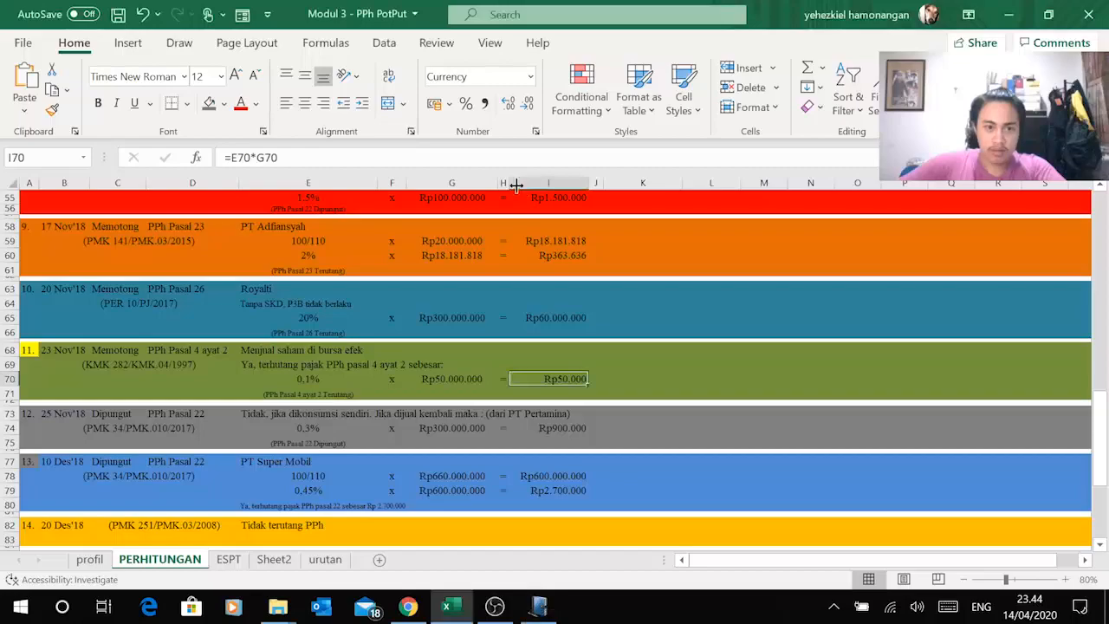
{"action": "key", "text": "alt+Tab"}
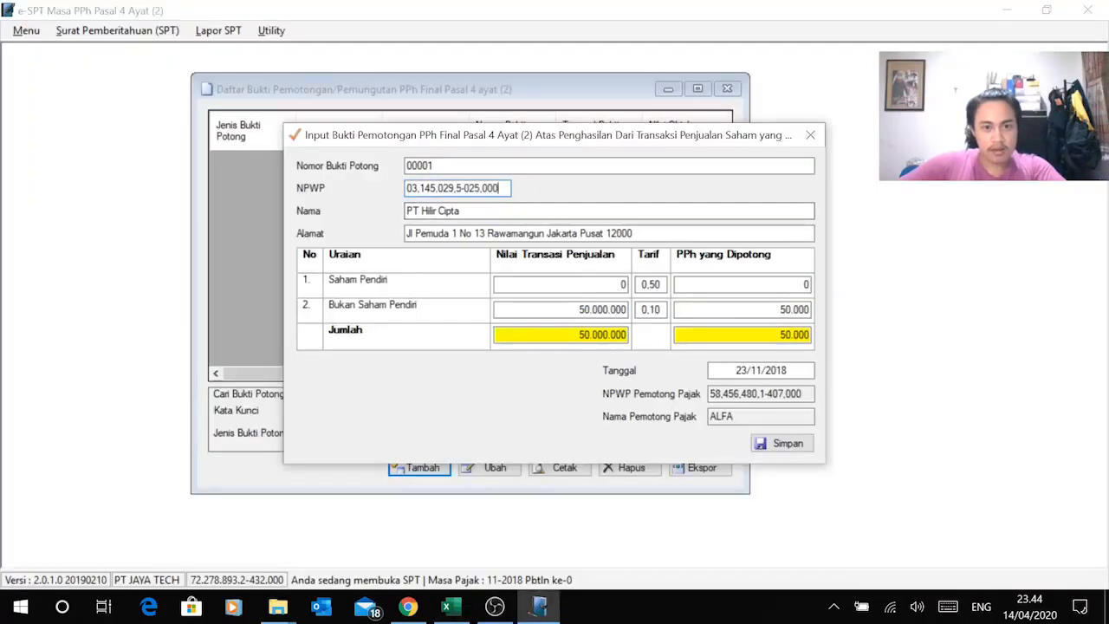
{"action": "left_click_drag", "start_coordinate": [507, 191], "coordinate": [384, 202]}
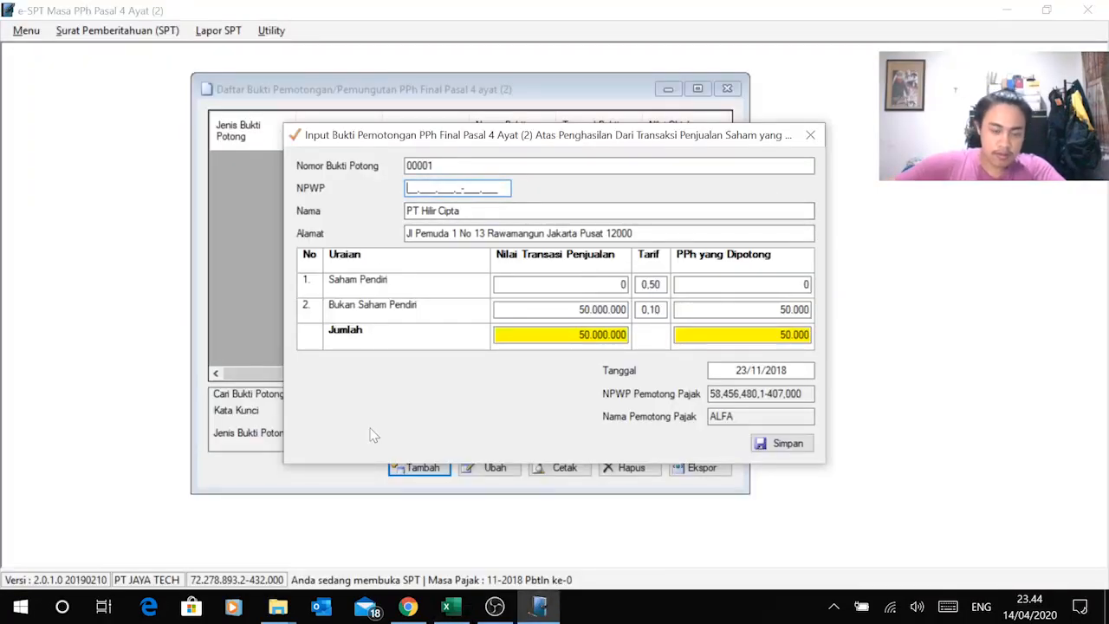
{"action": "left_click", "coordinate": [445, 608]}
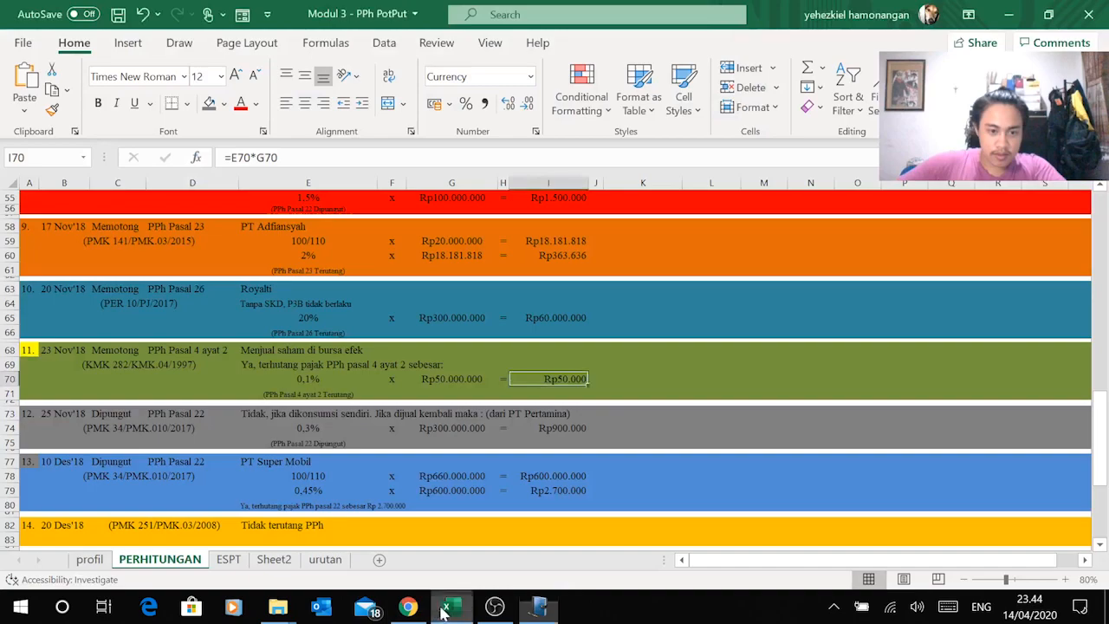
{"action": "left_click", "coordinate": [91, 561]}
{"action": "left_click", "coordinate": [47, 385]}
{"action": "left_click", "coordinate": [57, 418]}
{"action": "key", "text": "ctrl+c"}
Step: Paste the copied NPWP into the slip and save it, acknowledging the confirmation
{"action": "key", "text": "alt+Tab"}
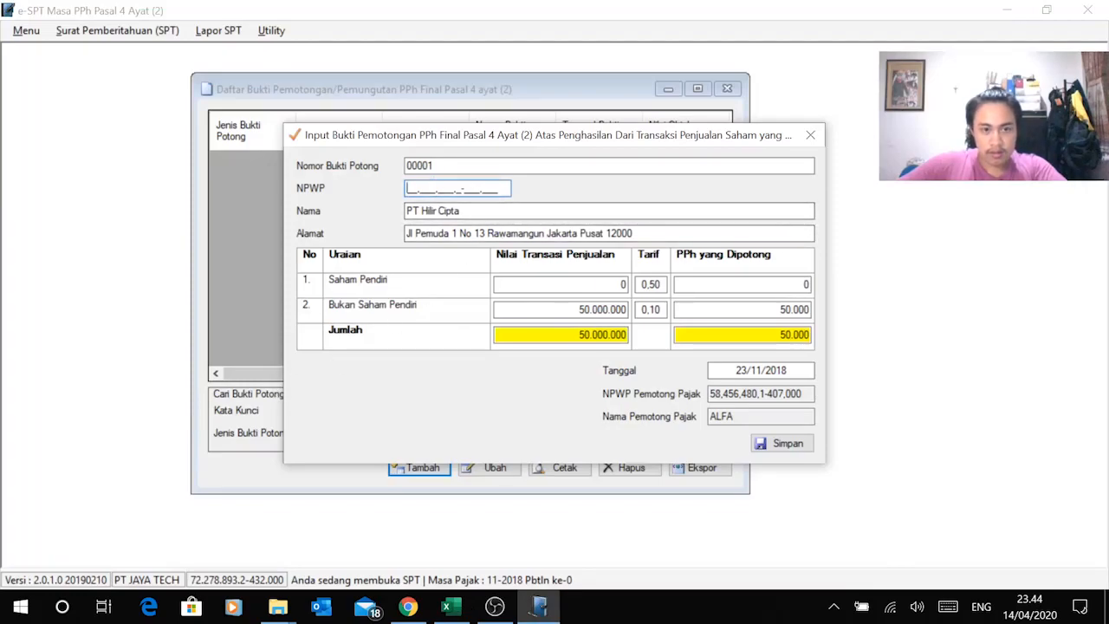
{"action": "right_click", "coordinate": [409, 187]}
{"action": "left_click", "coordinate": [343, 265]}
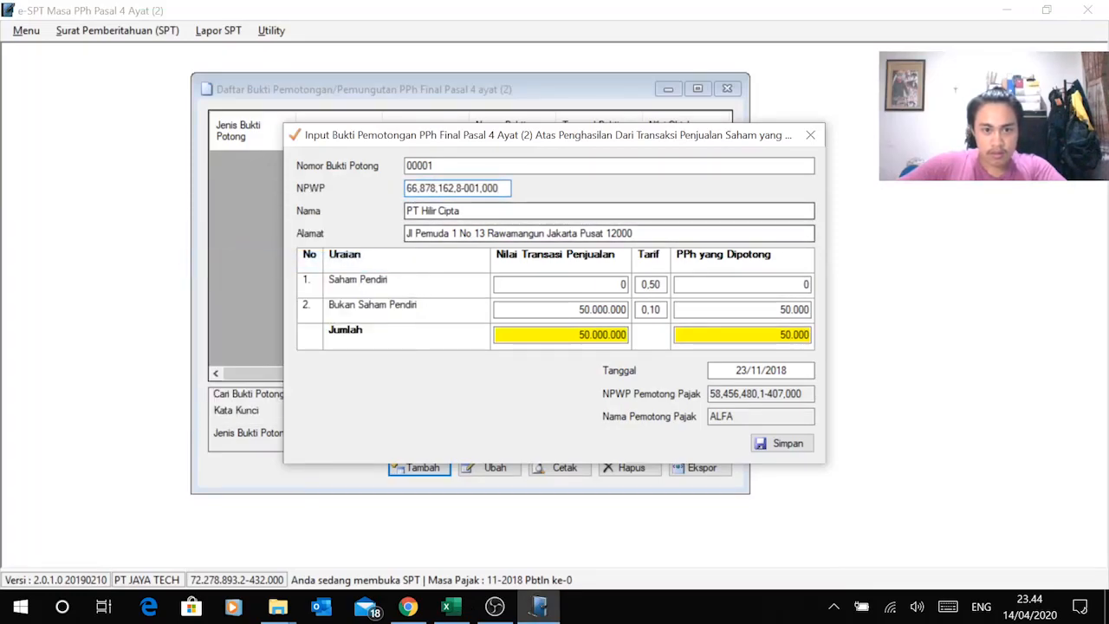
{"action": "left_click", "coordinate": [786, 446]}
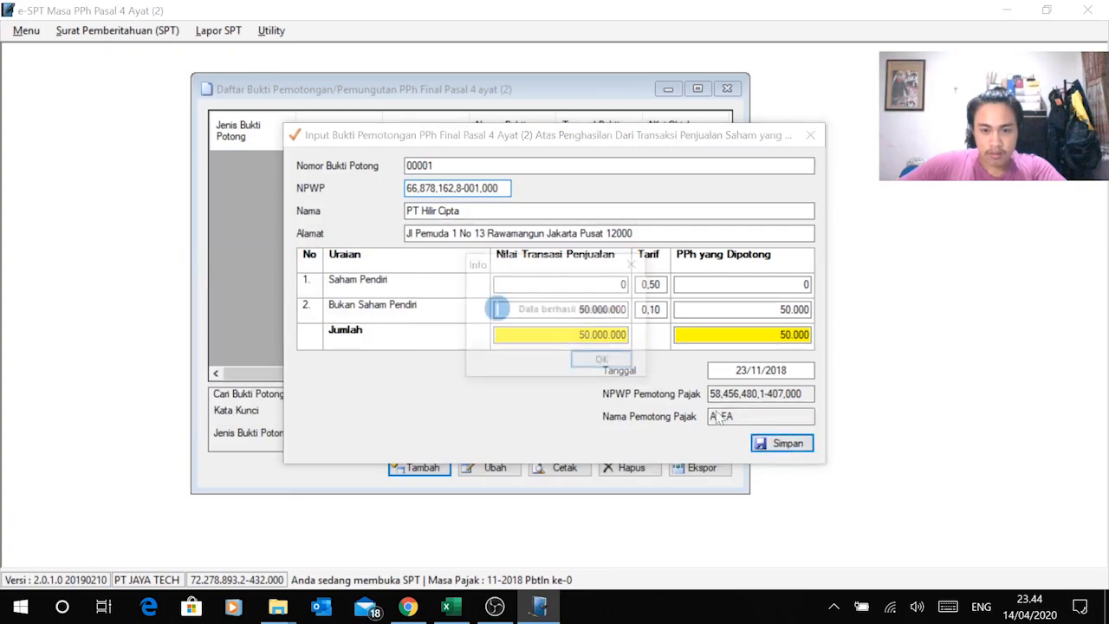
{"action": "left_click", "coordinate": [618, 367]}
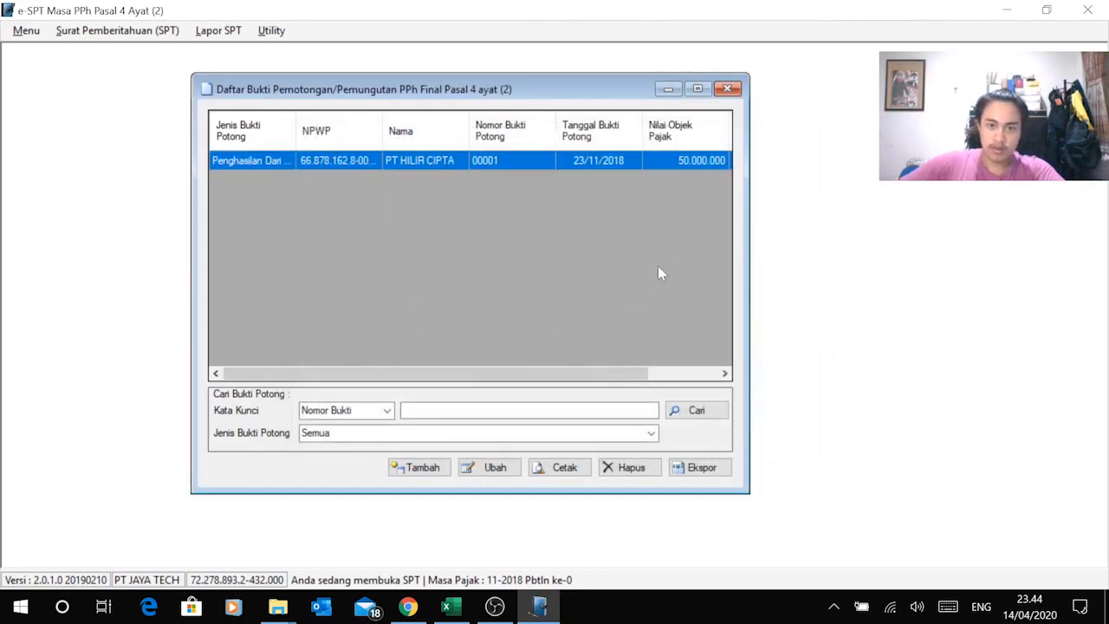
Step: Print-preview the November 2018 Induk PPh Pasal 4 Ayat (2) form from Menu Cetakan SPT
{"action": "left_click", "coordinate": [728, 90]}
{"action": "left_click", "coordinate": [229, 30]}
{"action": "mouse_move", "coordinate": [272, 30]}
{"action": "mouse_move", "coordinate": [218, 31]}
{"action": "left_click", "coordinate": [242, 95]}
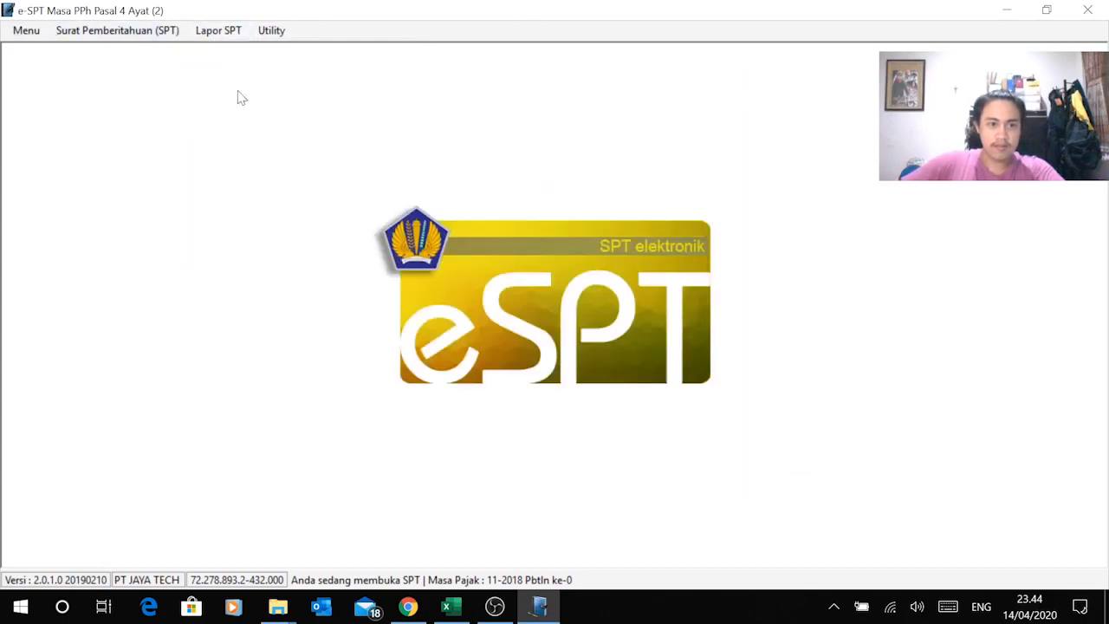
{"action": "left_click_drag", "start_coordinate": [169, 57], "coordinate": [392, 105]}
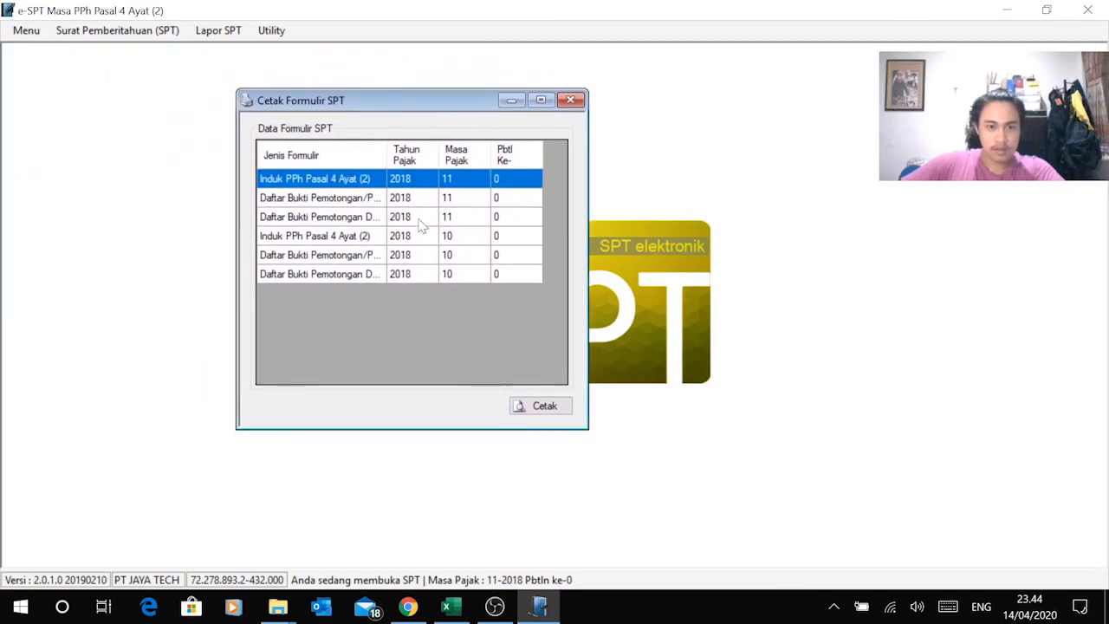
{"action": "left_click", "coordinate": [338, 275]}
{"action": "left_click", "coordinate": [336, 182]}
{"action": "left_click", "coordinate": [520, 406]}
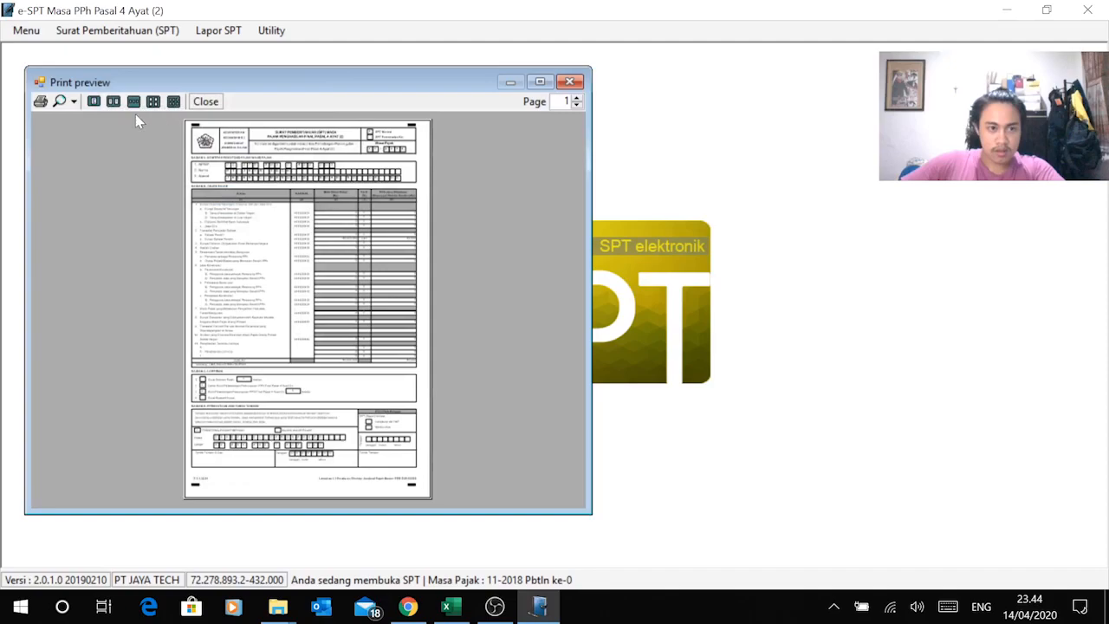
Step: View the preview at 100% to check the 50.000.000 share sale, then close it
{"action": "left_click", "coordinate": [73, 102]}
{"action": "left_click", "coordinate": [119, 197]}
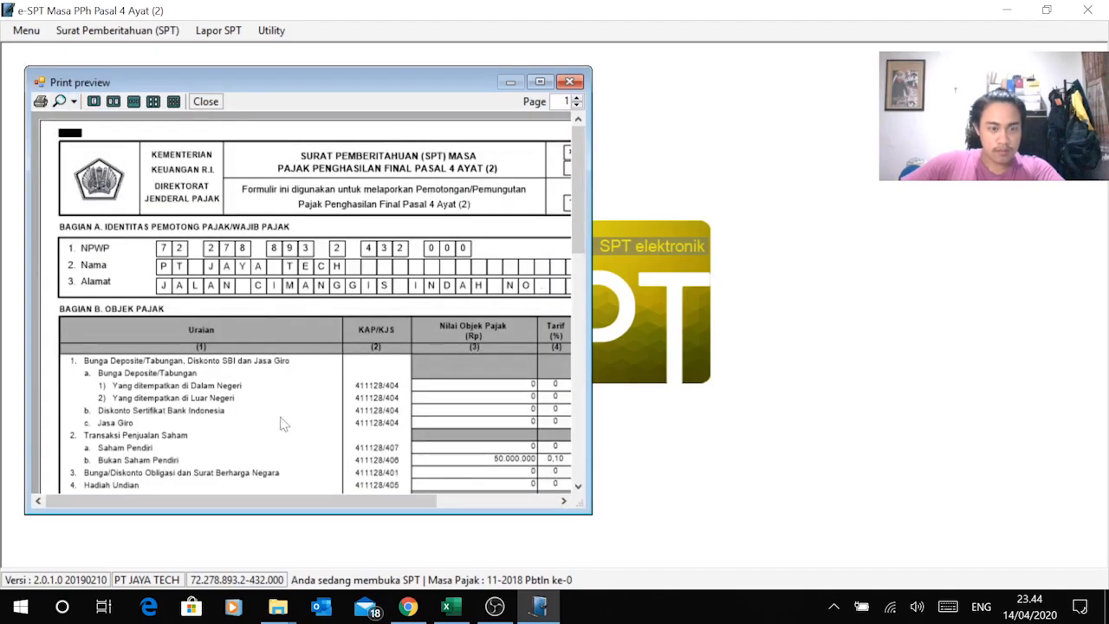
{"action": "left_click_drag", "start_coordinate": [338, 499], "coordinate": [364, 500]}
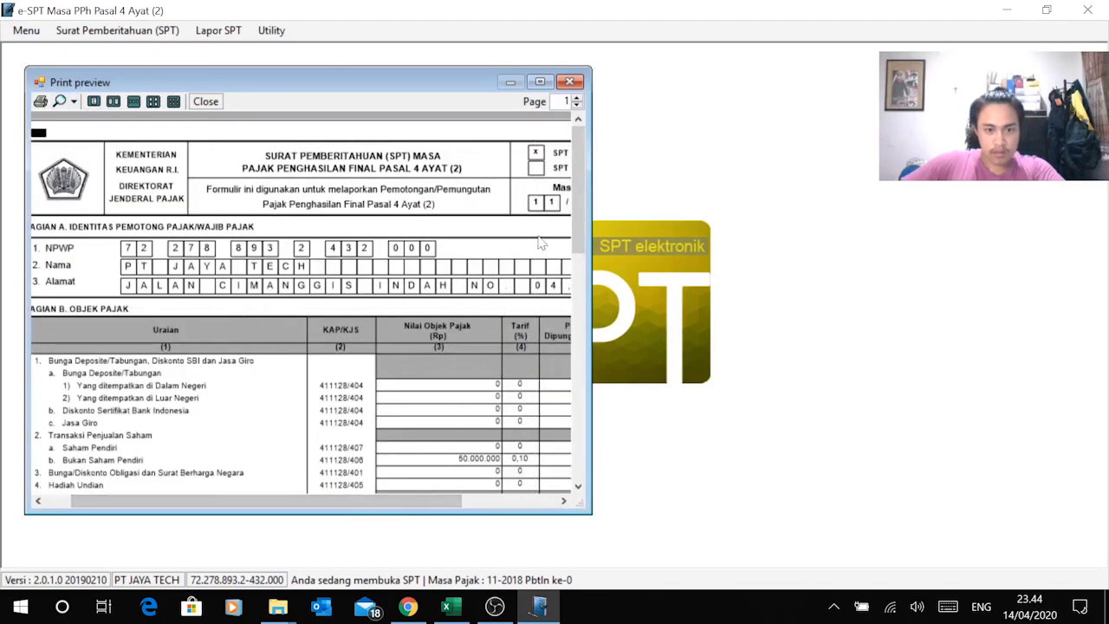
{"action": "left_click_drag", "start_coordinate": [572, 234], "coordinate": [568, 144]}
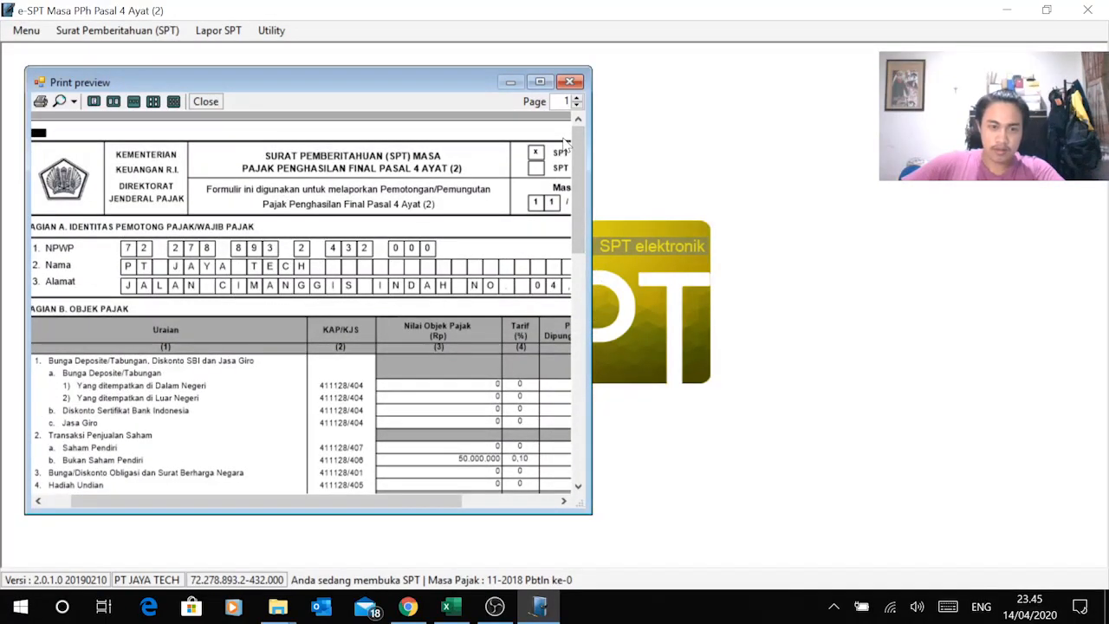
{"action": "left_click", "coordinate": [571, 82]}
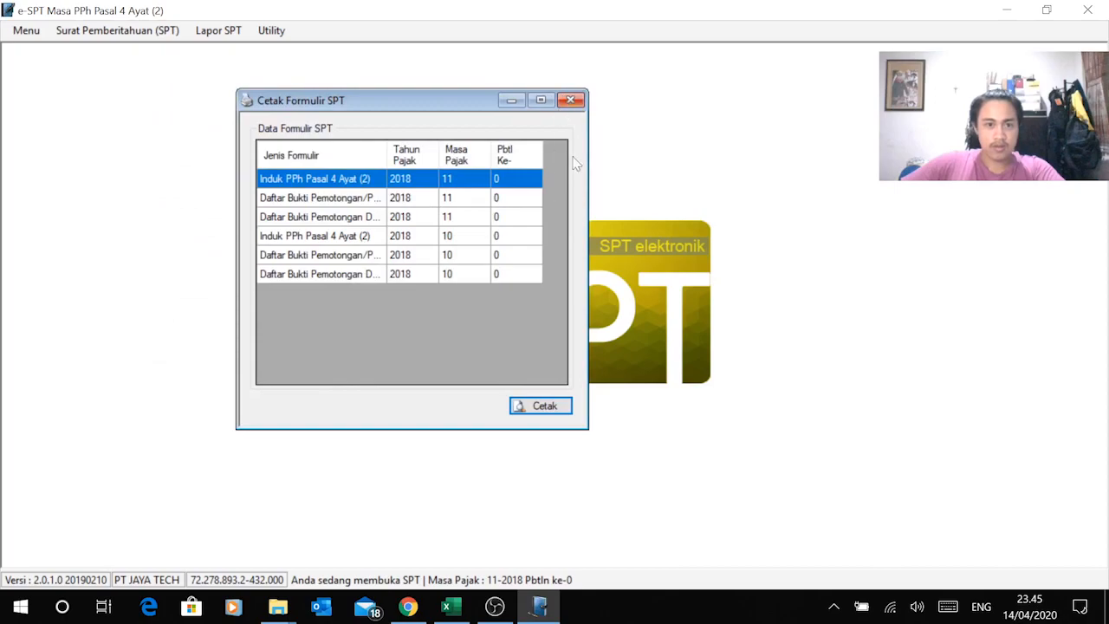
Step: Close the Cetak Formulir SPT window
{"action": "left_click", "coordinate": [573, 101]}
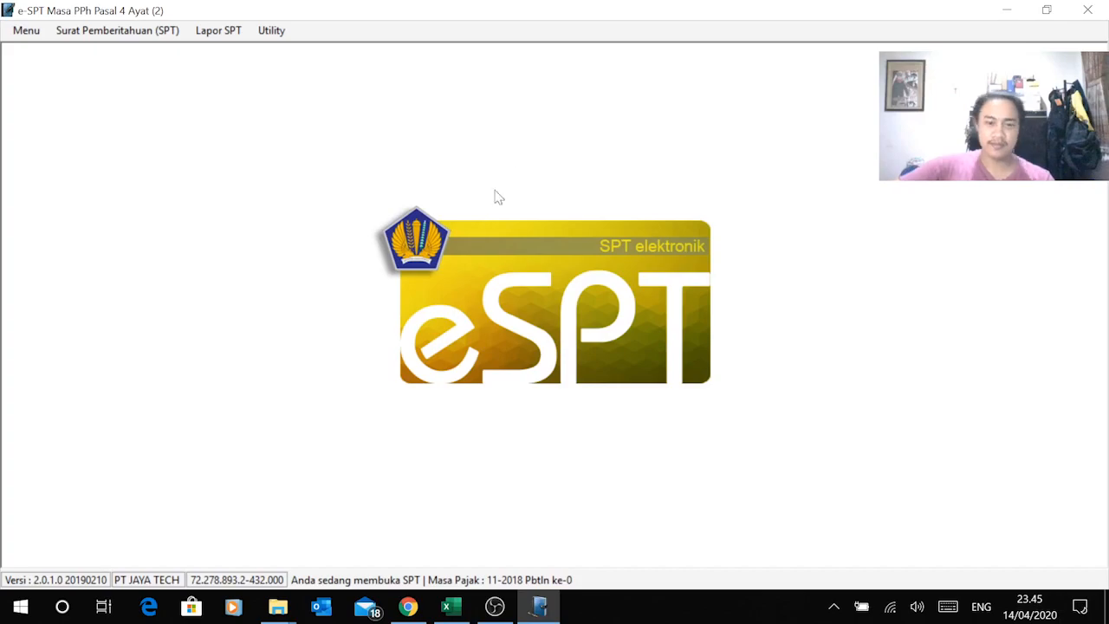
Step: Stop the OBS Studio recording
{"action": "left_click", "coordinate": [495, 606]}
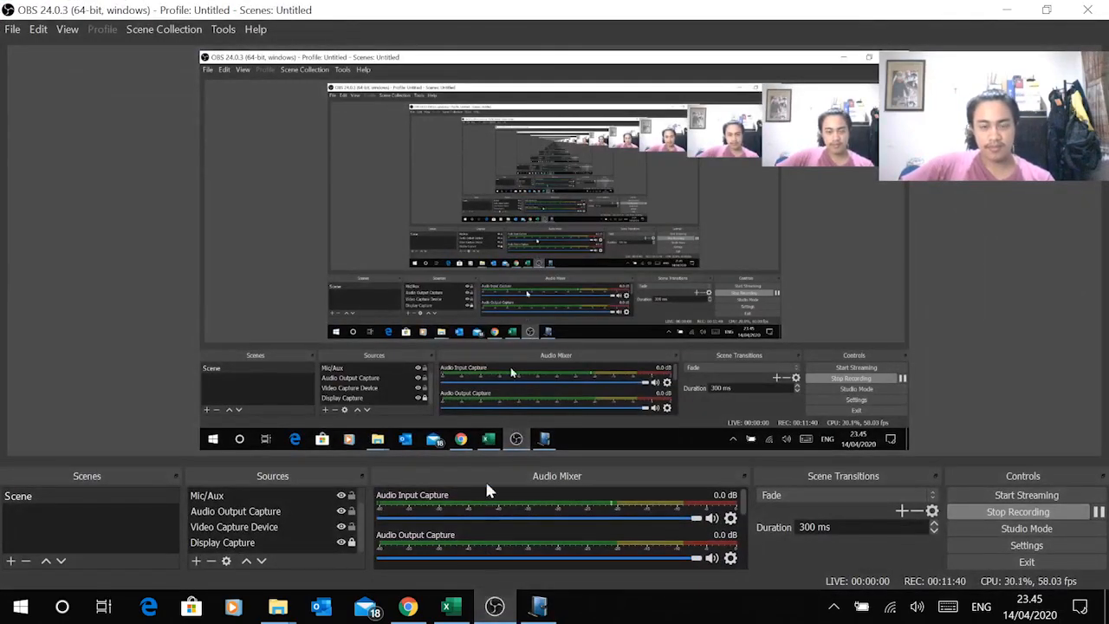
{"action": "left_click", "coordinate": [1029, 515]}
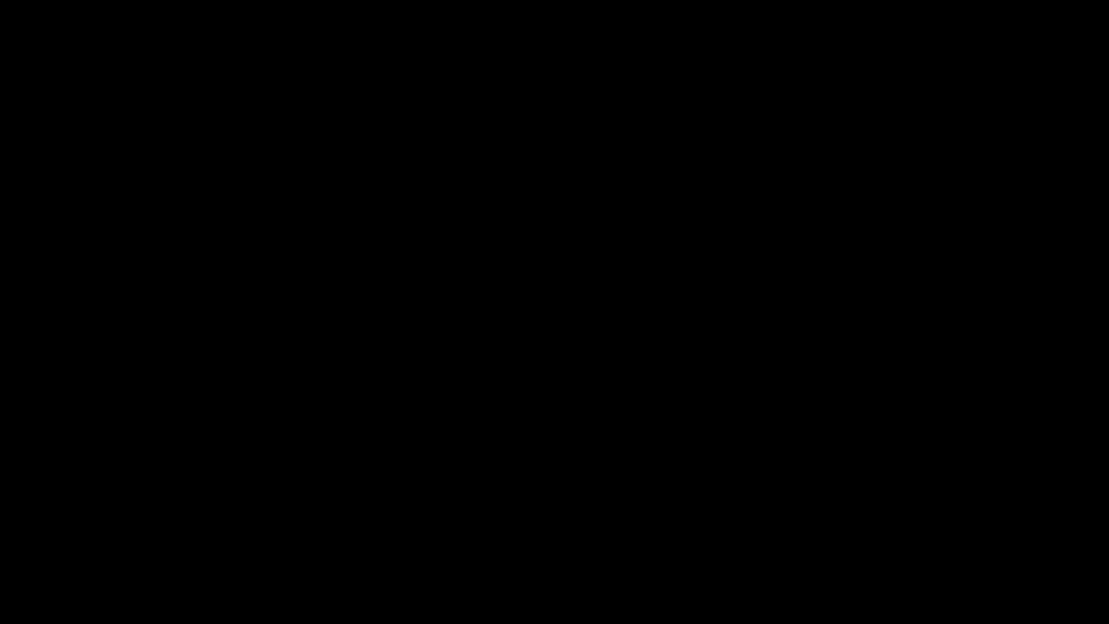